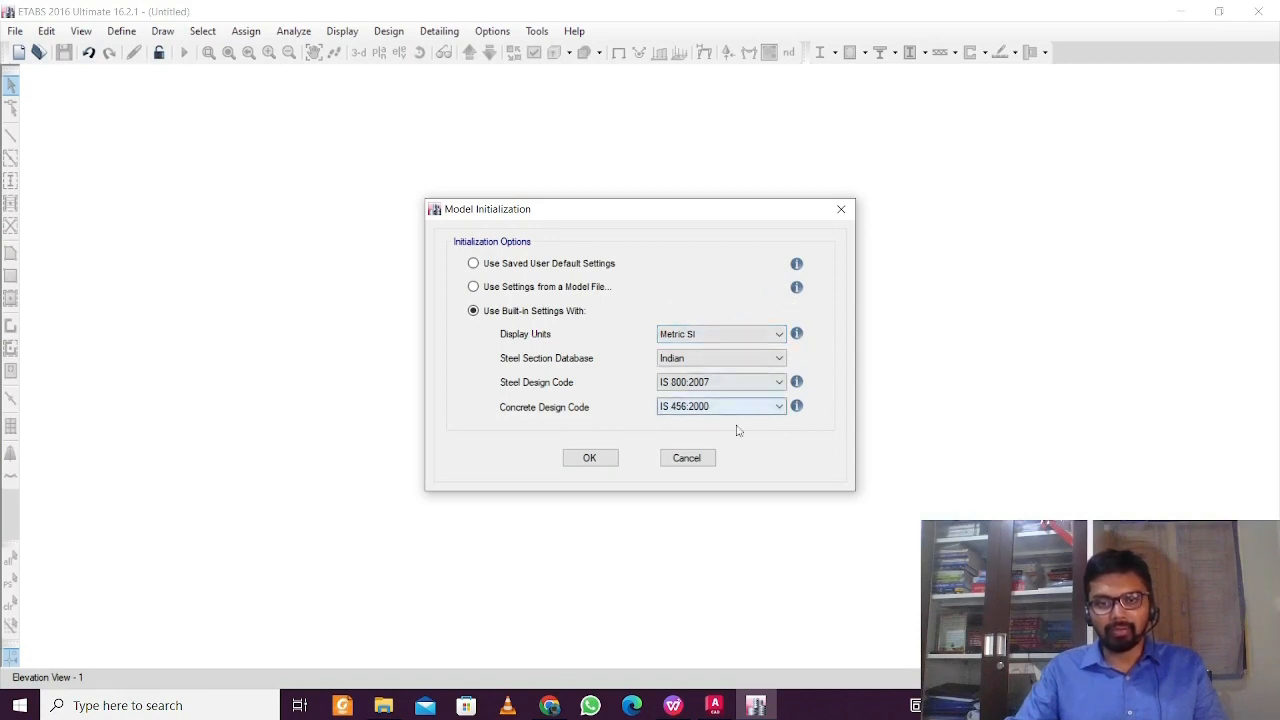
Initialize the model with the Metric SI and Indian code settings, and open the custom grid spacing data for editing.
{"action": "left_click", "coordinate": [603, 459]}
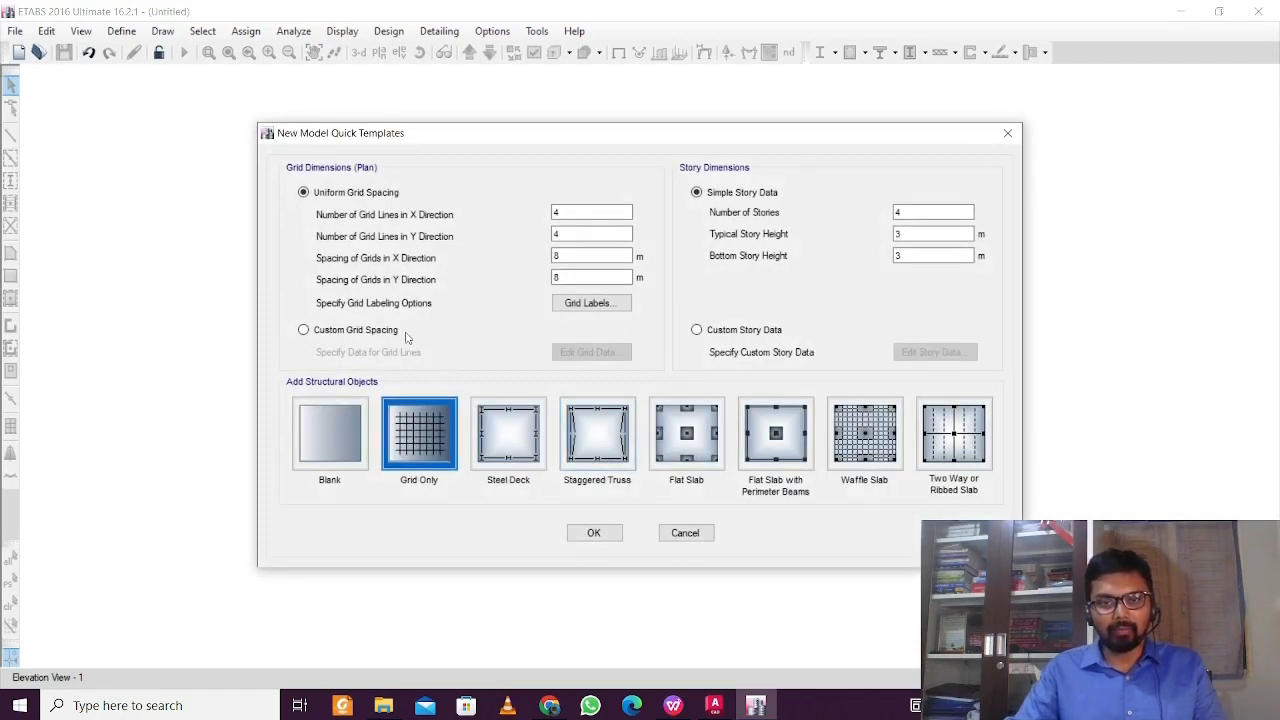
{"action": "left_click", "coordinate": [390, 334]}
{"action": "left_click", "coordinate": [592, 354]}
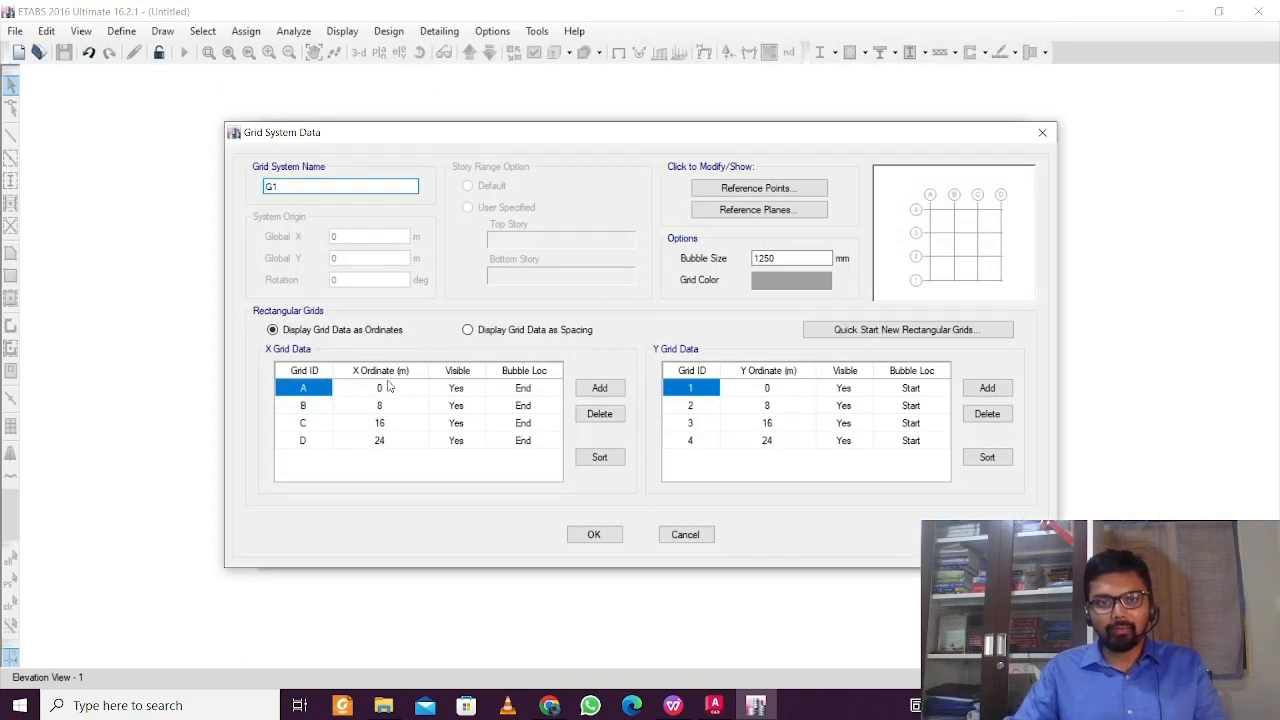
Check the A–B grid spacing in the AutoCAD beam layout, return to ETABS and set grid B's X ordinate to 3.573 m.
{"action": "left_click", "coordinate": [323, 405]}
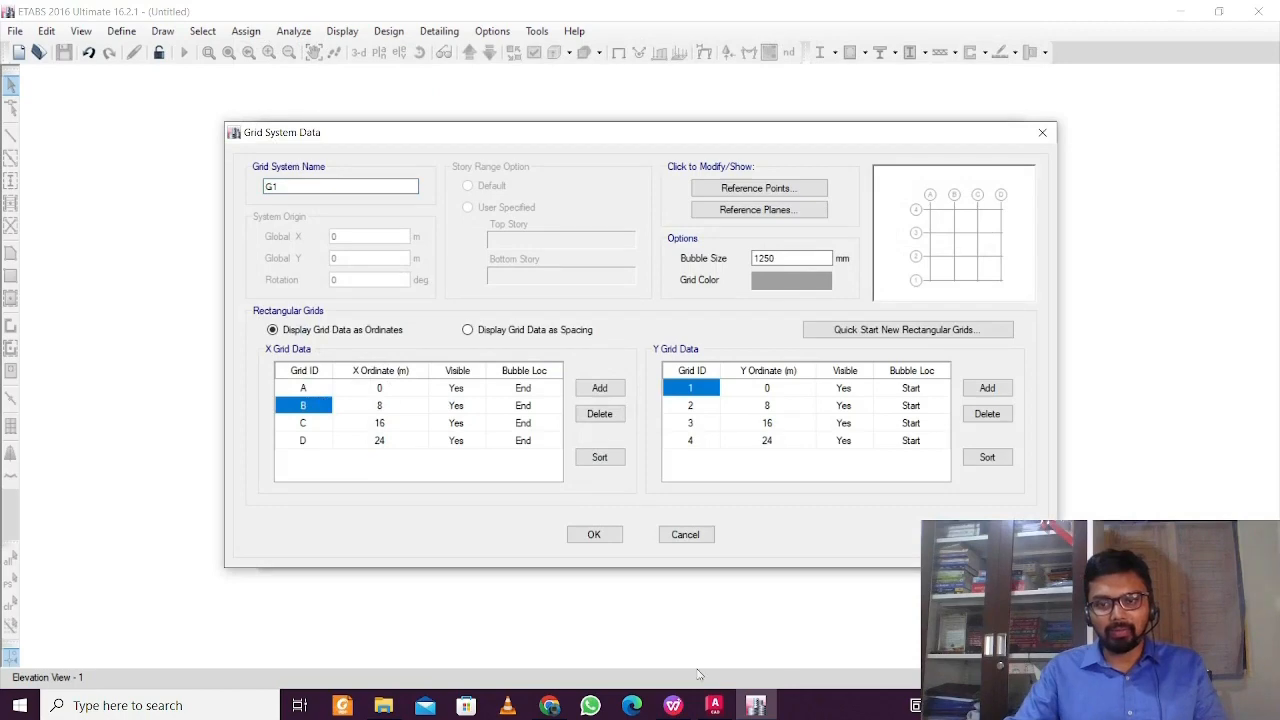
{"action": "left_click", "coordinate": [714, 705]}
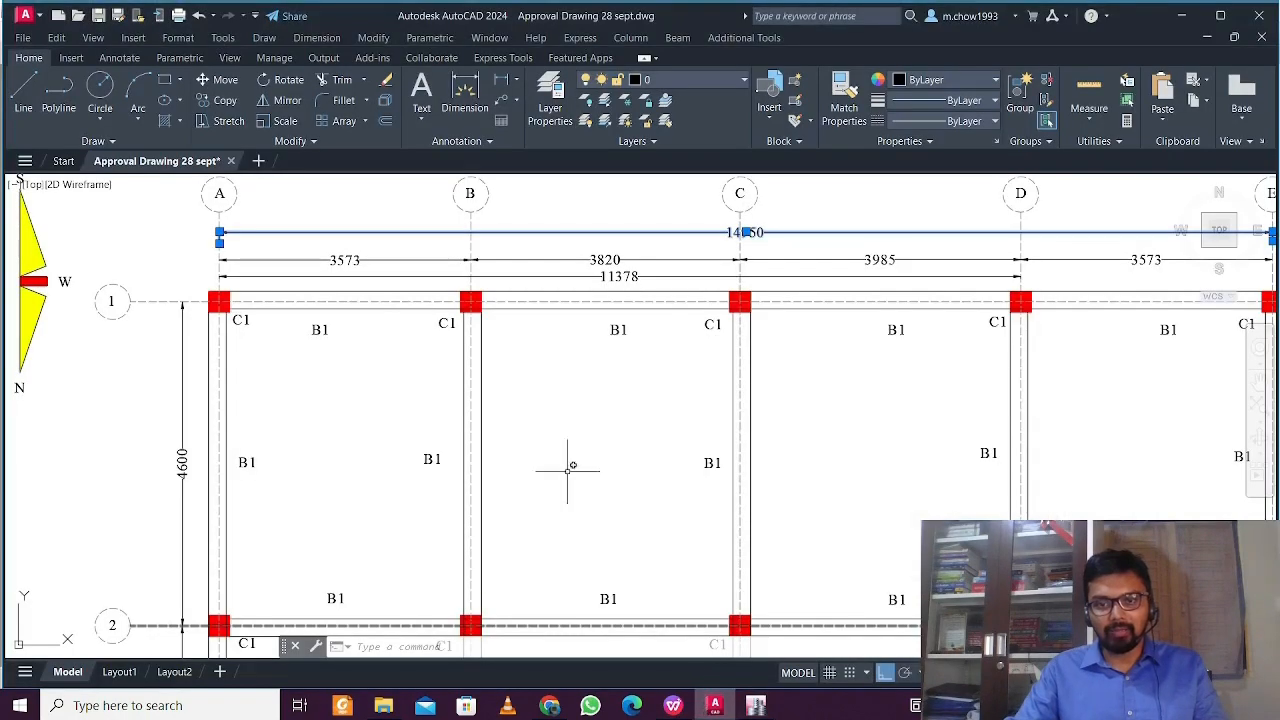
{"action": "left_click", "coordinate": [365, 262]}
{"action": "key", "text": "Escape"}
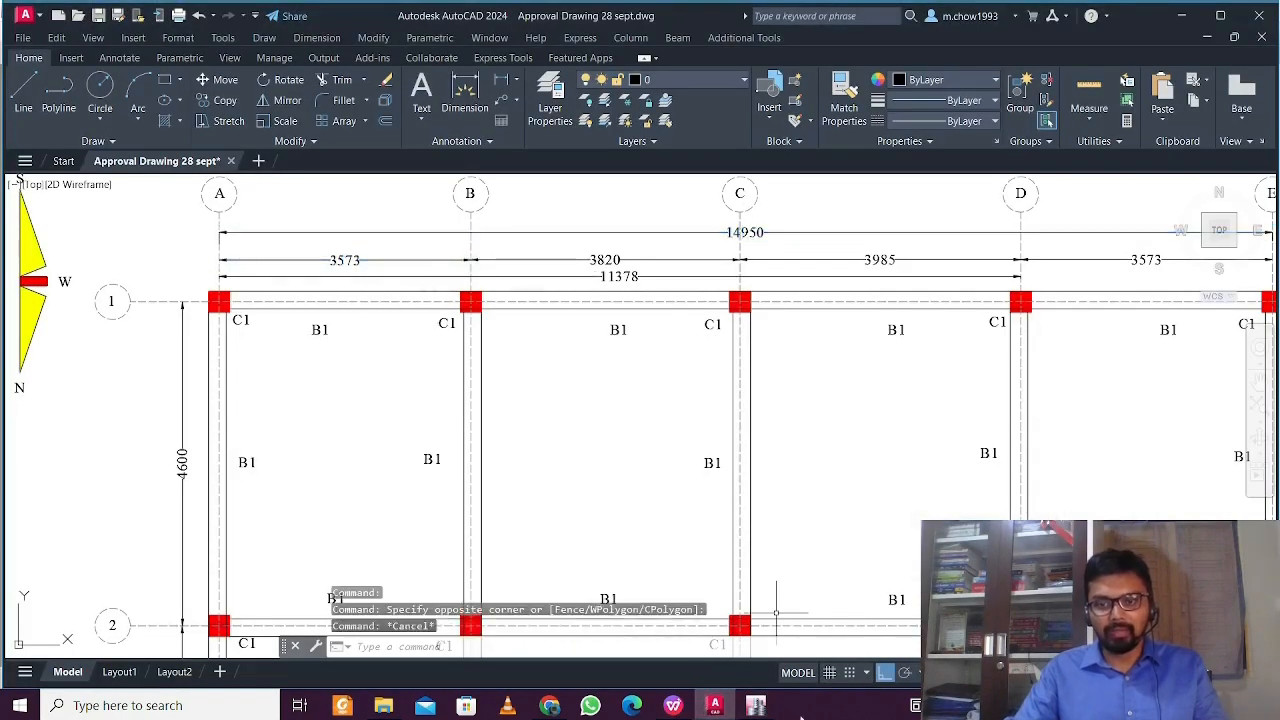
{"action": "left_click", "coordinate": [755, 705]}
{"action": "double_click", "coordinate": [395, 410]}
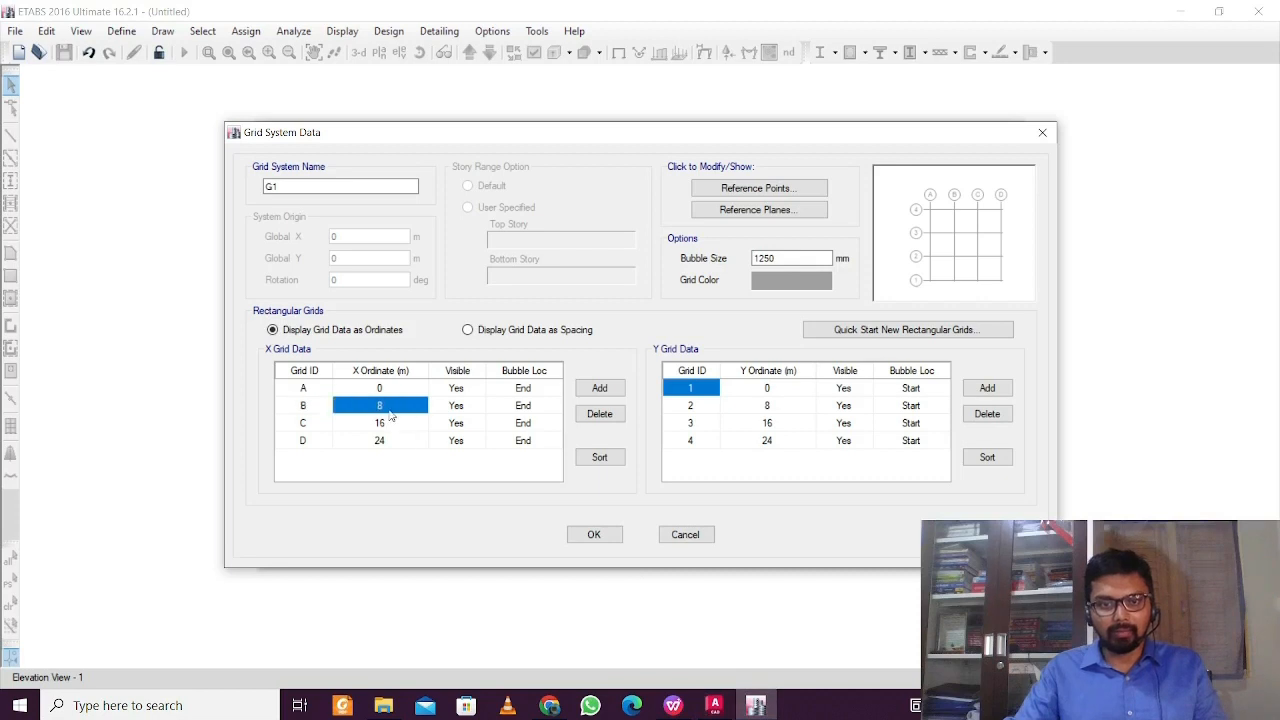
{"action": "type", "text": "3.573"}
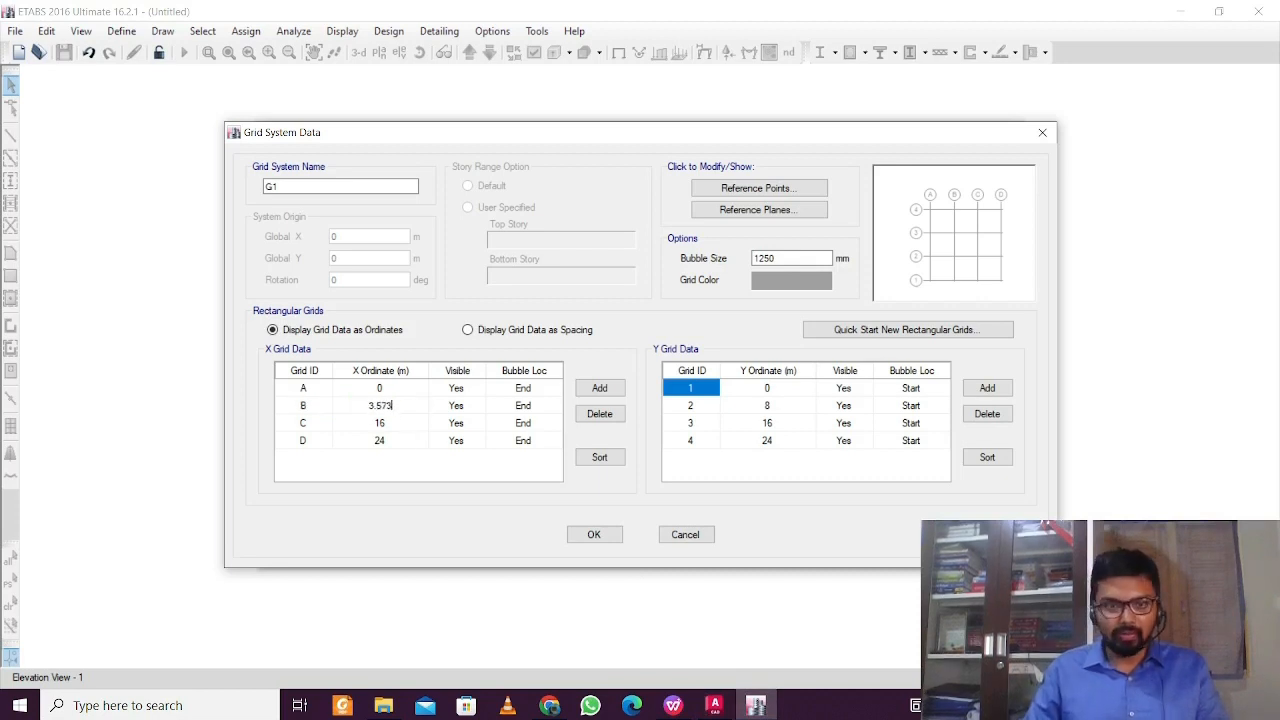
Check the B–C spacing in the AutoCAD drawing, return to ETABS and set grid C's X ordinate to 3.573+3.820 m.
{"action": "left_click", "coordinate": [390, 430]}
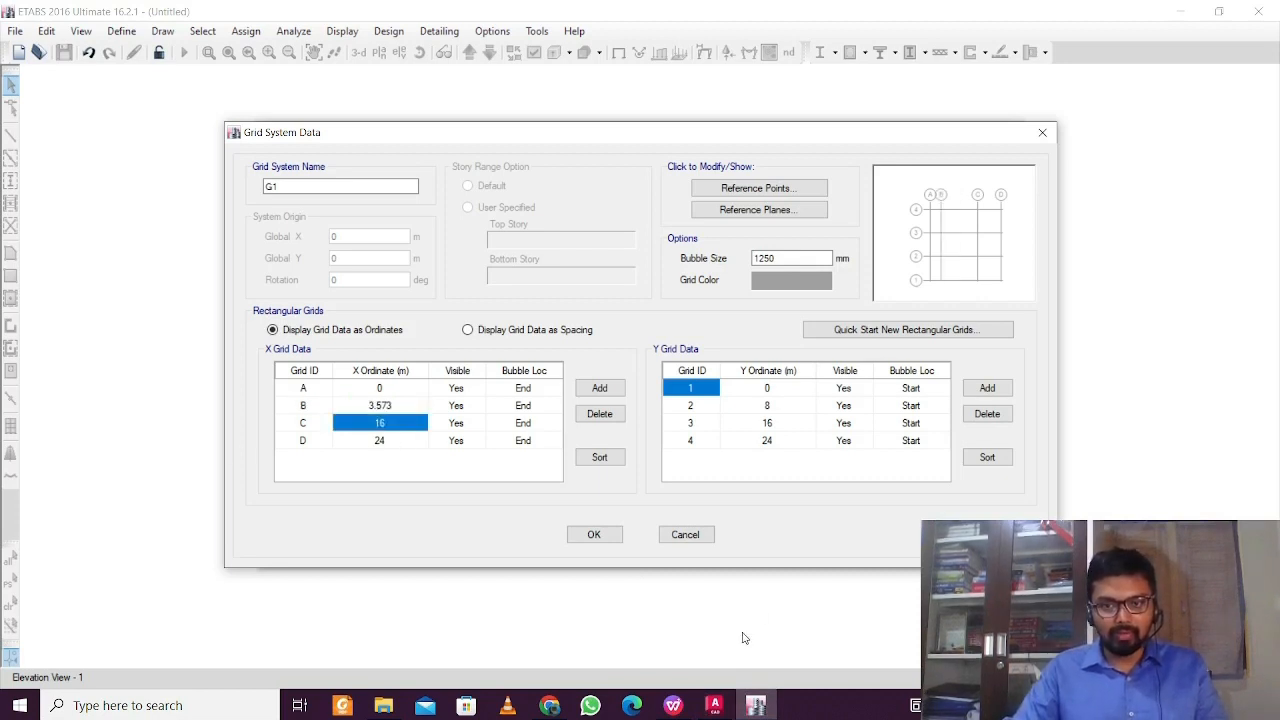
{"action": "left_click", "coordinate": [728, 706]}
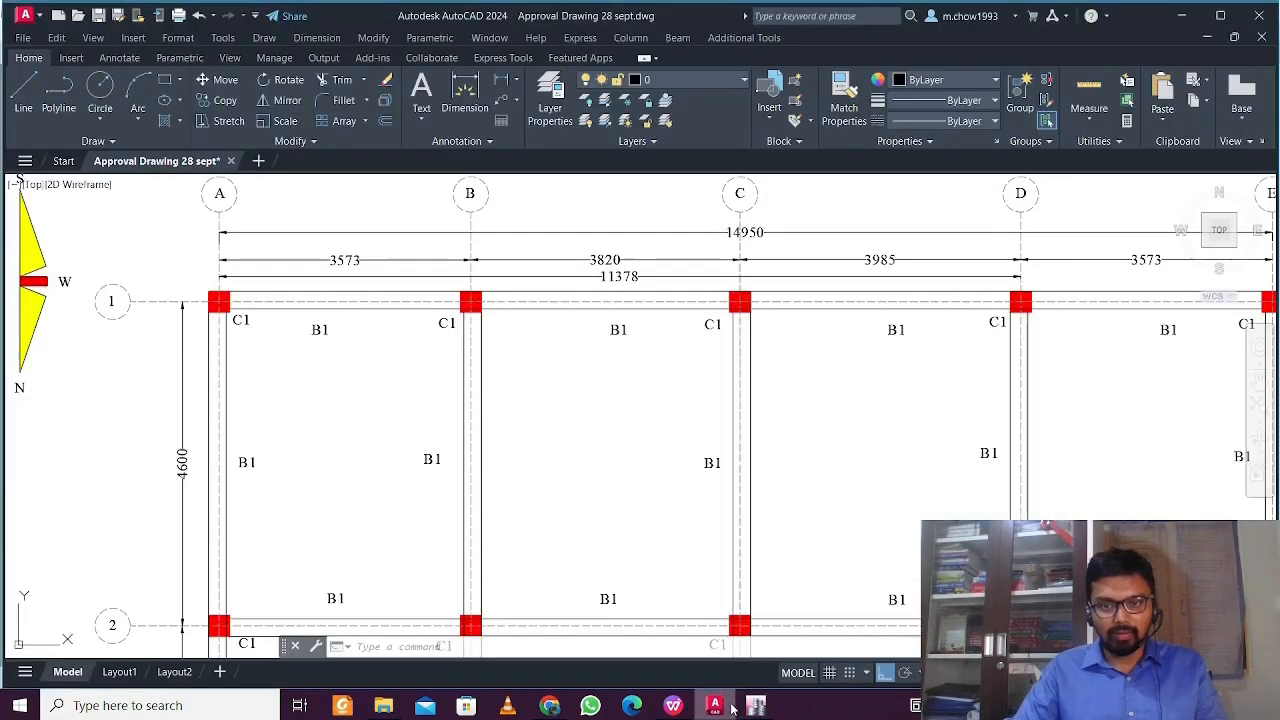
{"action": "middle_click_drag", "start_coordinate": [658, 327], "coordinate": [551, 349]}
{"action": "middle_click_drag", "start_coordinate": [455, 310], "coordinate": [501, 319]}
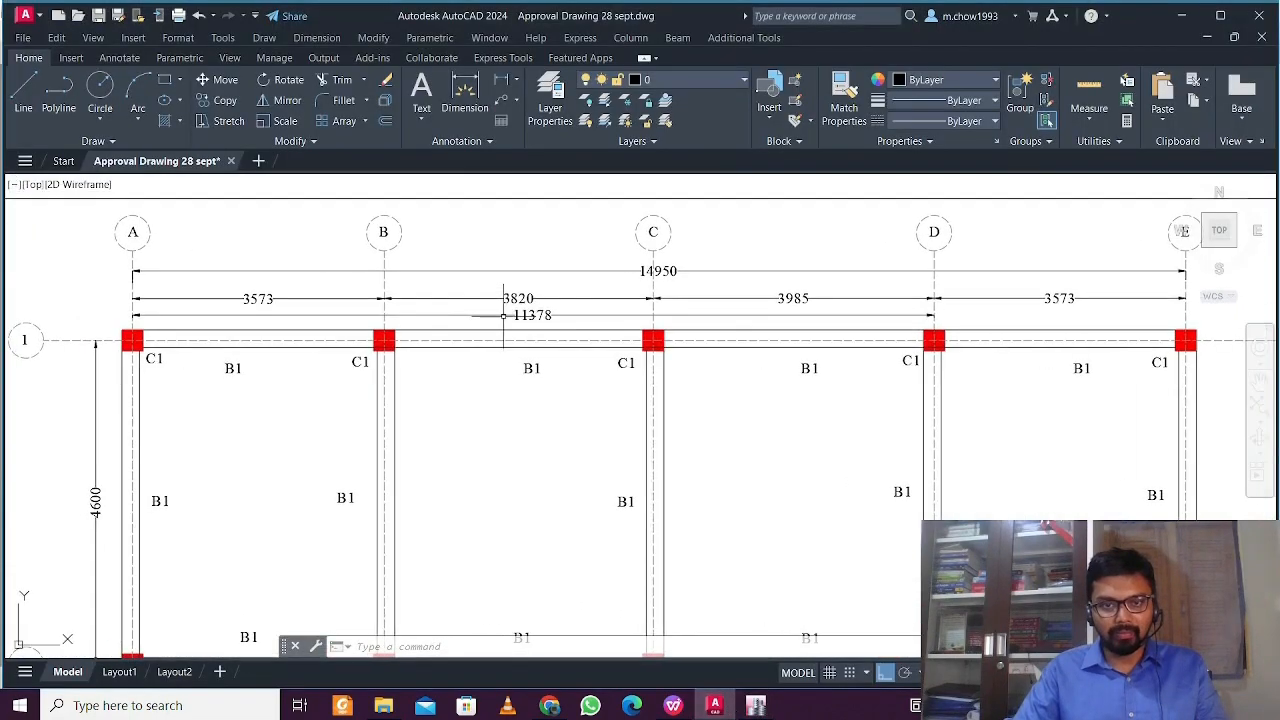
{"action": "left_click", "coordinate": [755, 706]}
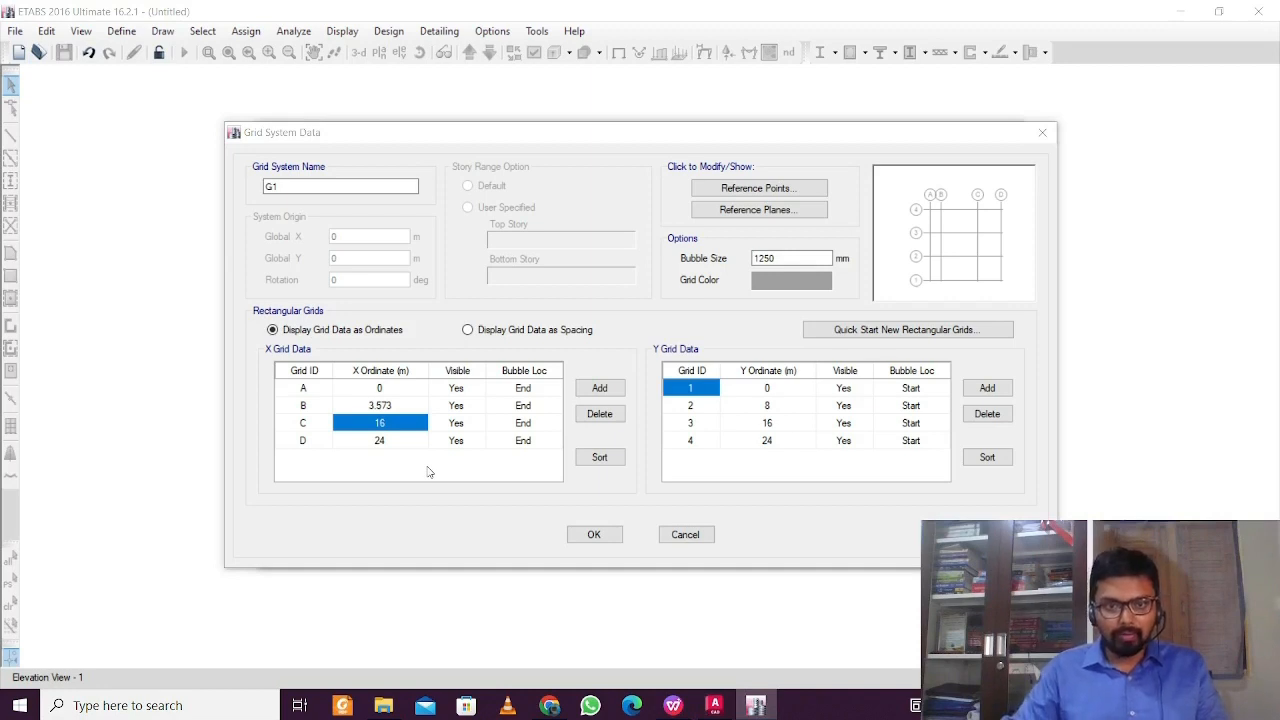
{"action": "left_click", "coordinate": [409, 422]}
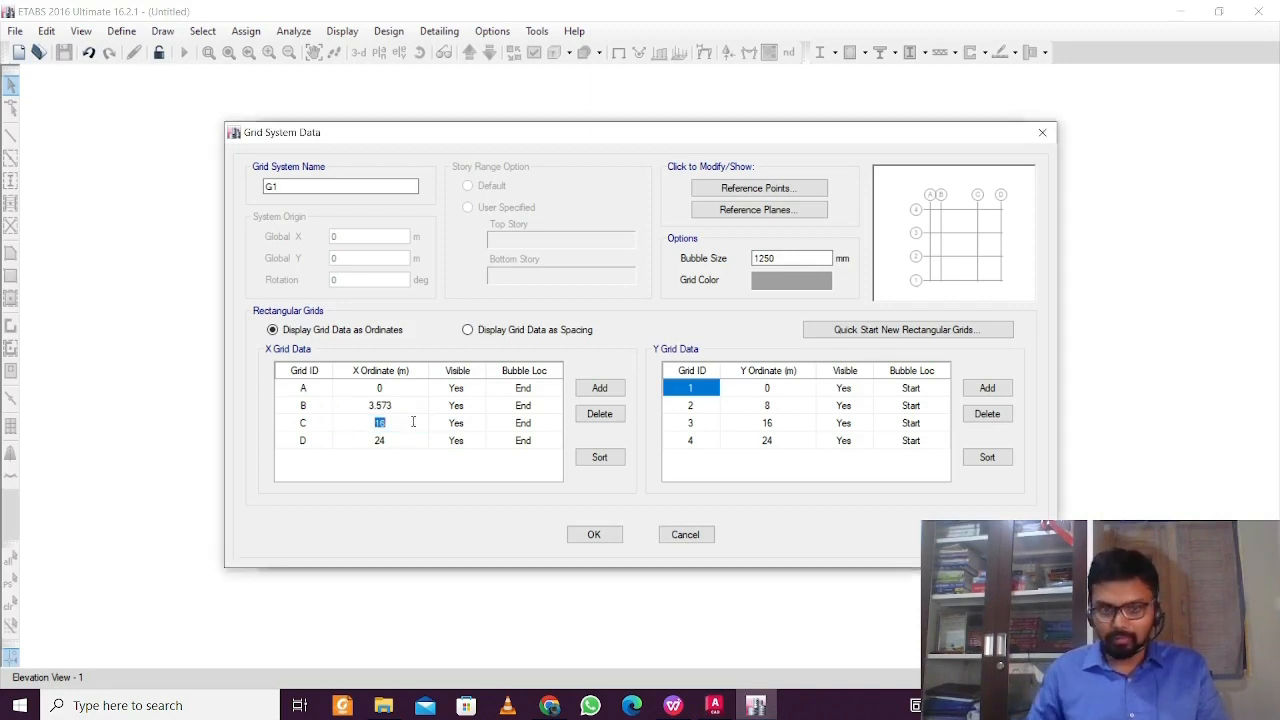
{"action": "type", "text": "3.57"}
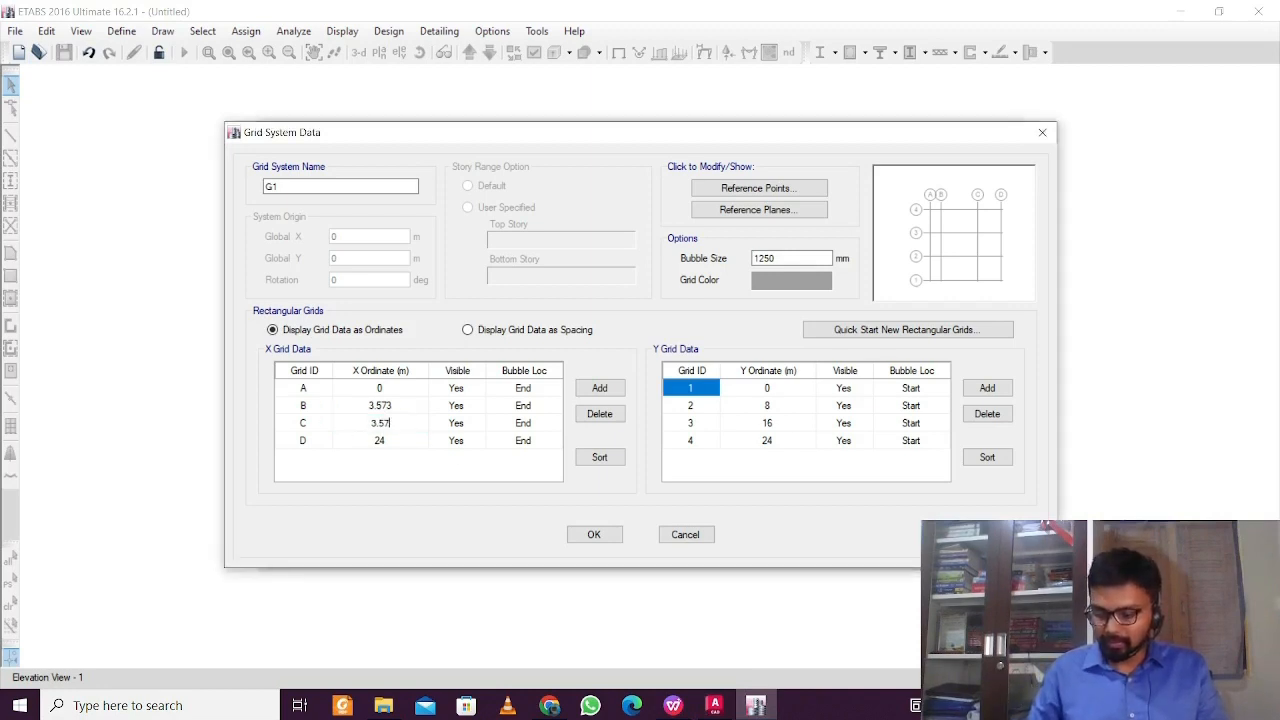
{"action": "type", "text": "3+3.820"}
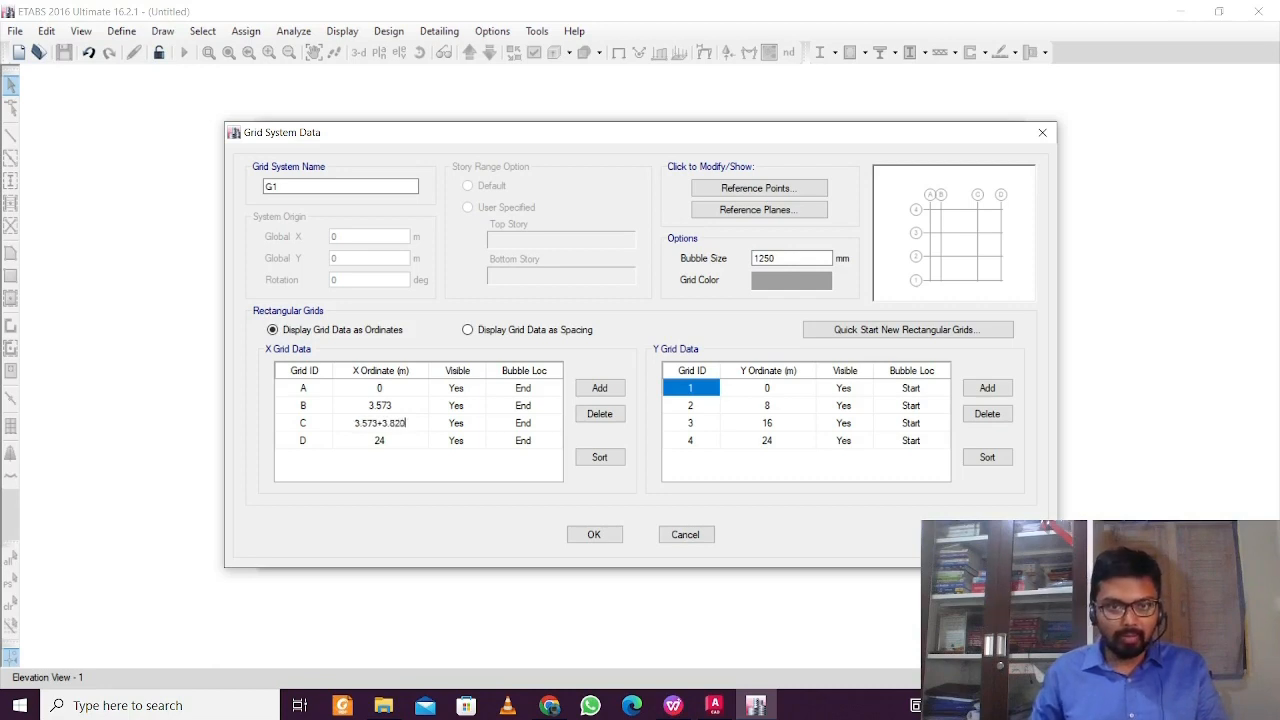
{"action": "key", "text": "Return"}
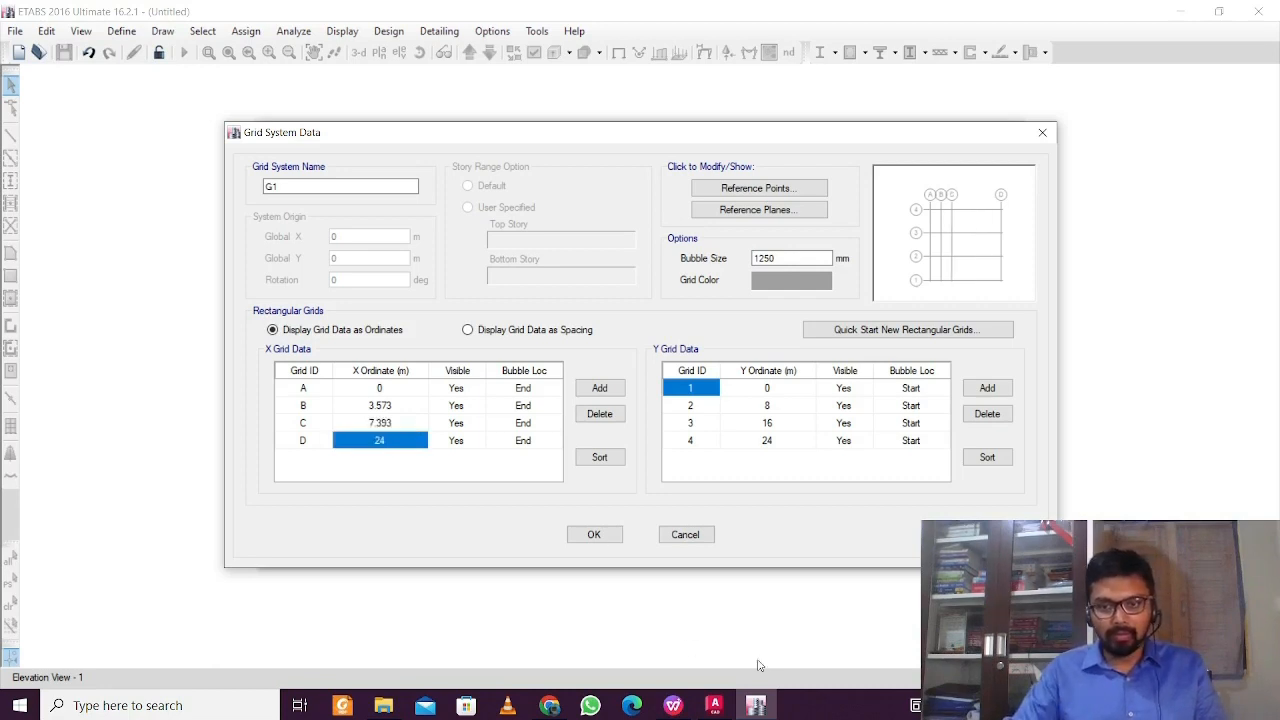
Switch to AutoCAD, examine the secondary beam's offset from grid C in the roof beam layout, and return to ETABS.
{"action": "left_click", "coordinate": [757, 705]}
{"action": "left_click", "coordinate": [714, 705]}
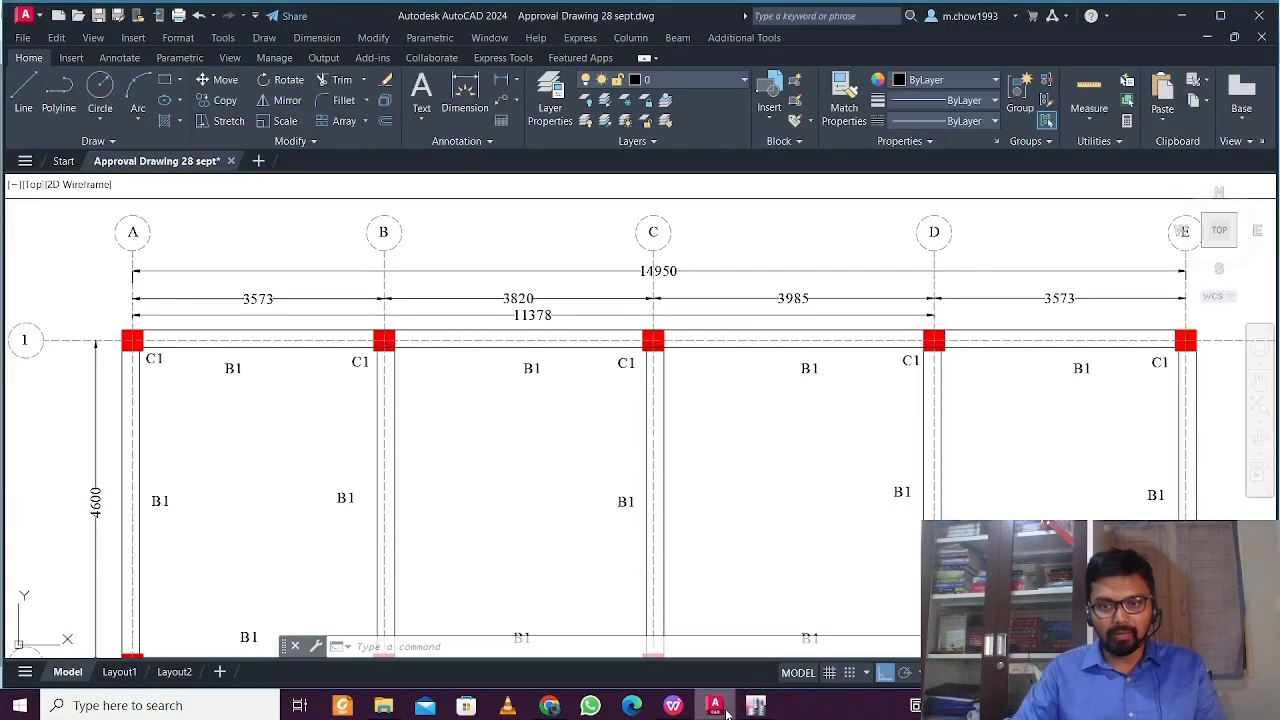
{"action": "scroll", "coordinate": [657, 463], "scroll_direction": "down", "scroll_amount": 2}
{"action": "middle_click_drag", "start_coordinate": [760, 636], "coordinate": [673, 463]}
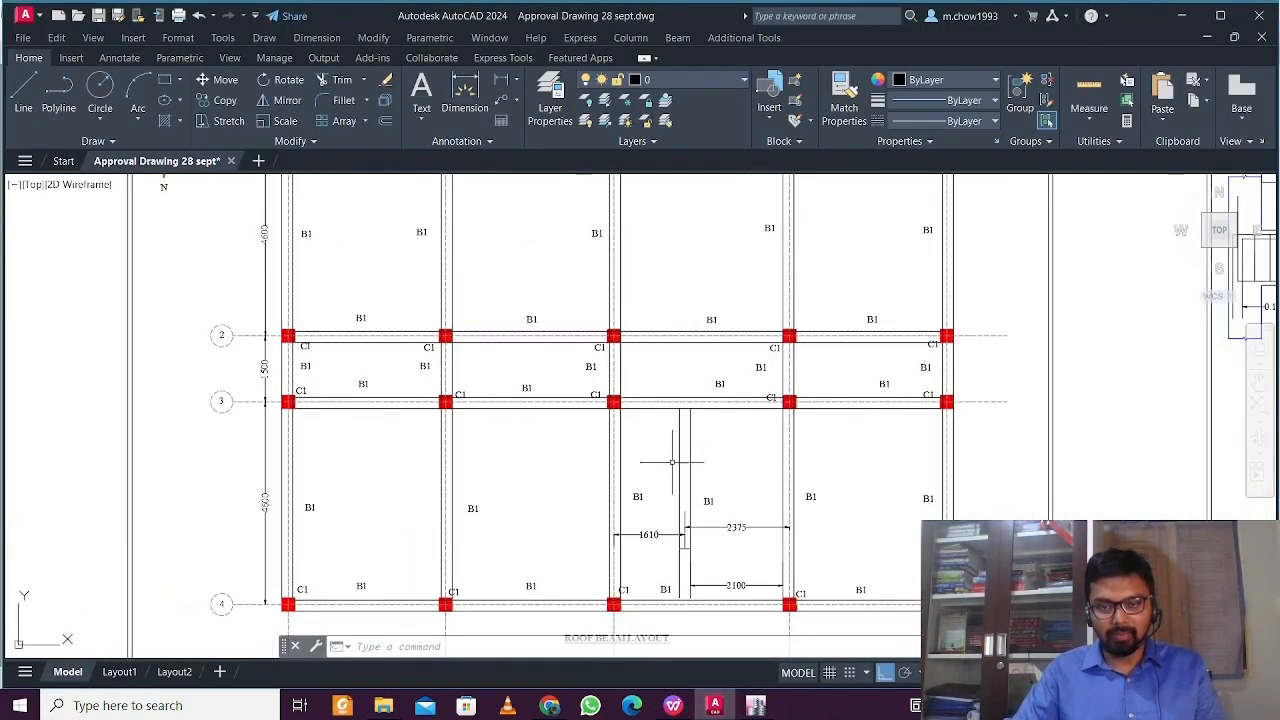
{"action": "scroll", "coordinate": [662, 540], "scroll_direction": "up", "scroll_amount": 5}
{"action": "middle_click_drag", "start_coordinate": [663, 569], "coordinate": [662, 516]}
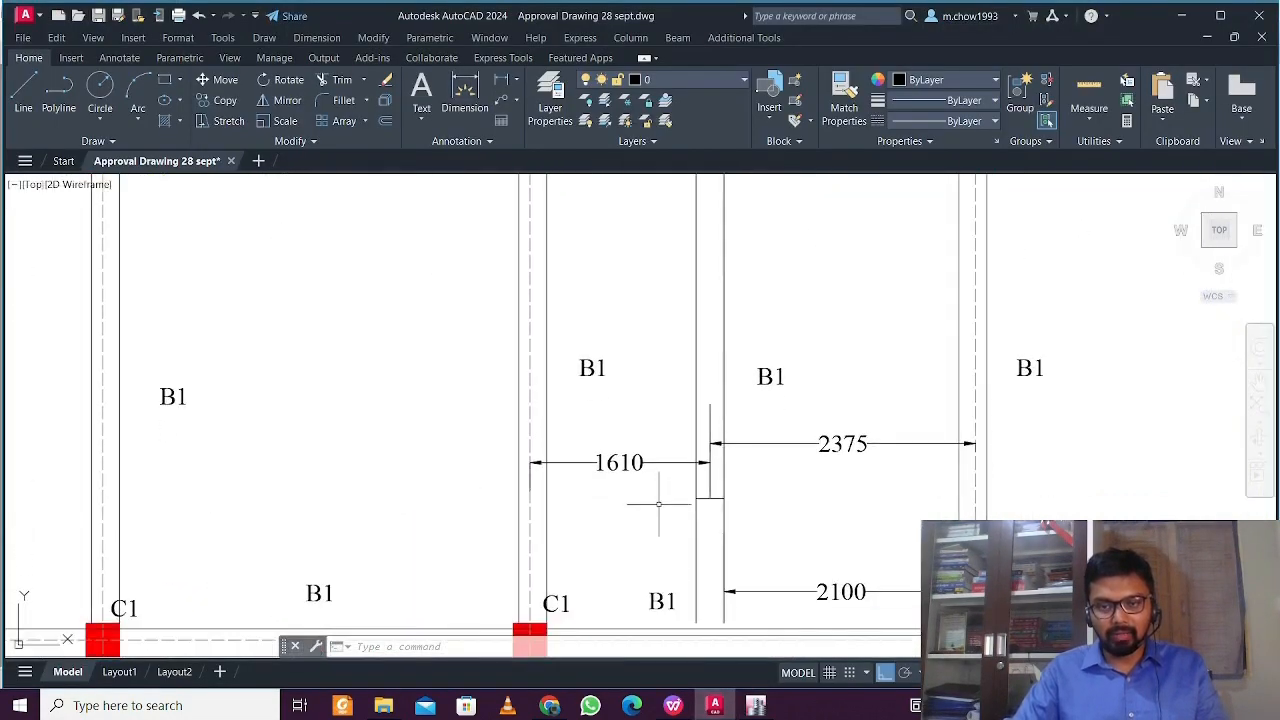
{"action": "scroll", "coordinate": [669, 518], "scroll_direction": "down", "scroll_amount": 2}
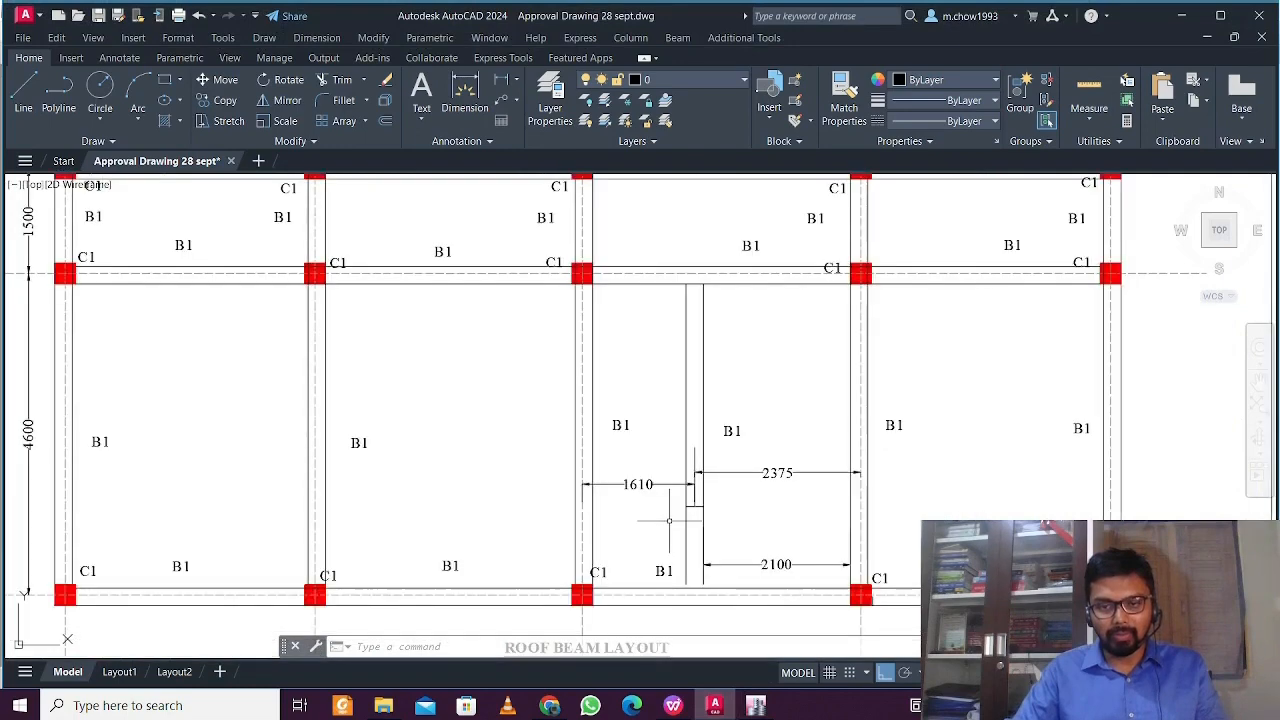
{"action": "scroll", "coordinate": [669, 520], "scroll_direction": "up", "scroll_amount": 2}
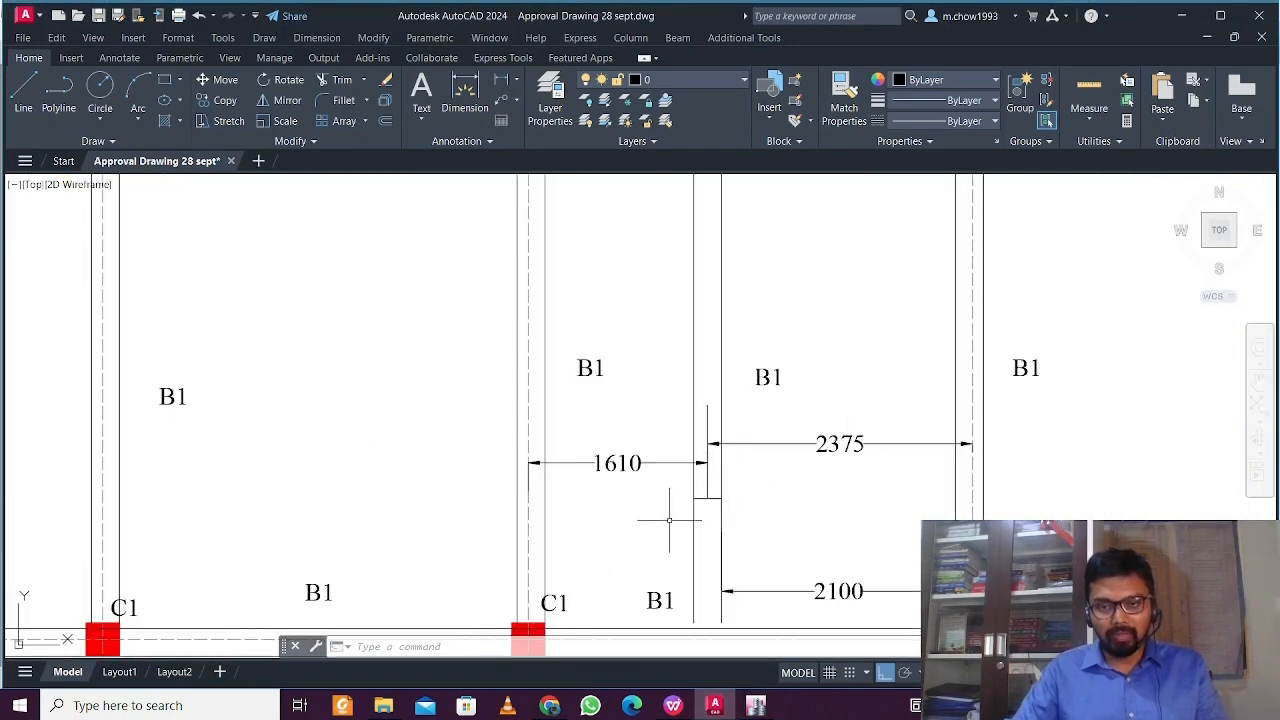
{"action": "scroll", "coordinate": [669, 520], "scroll_direction": "down", "scroll_amount": 2}
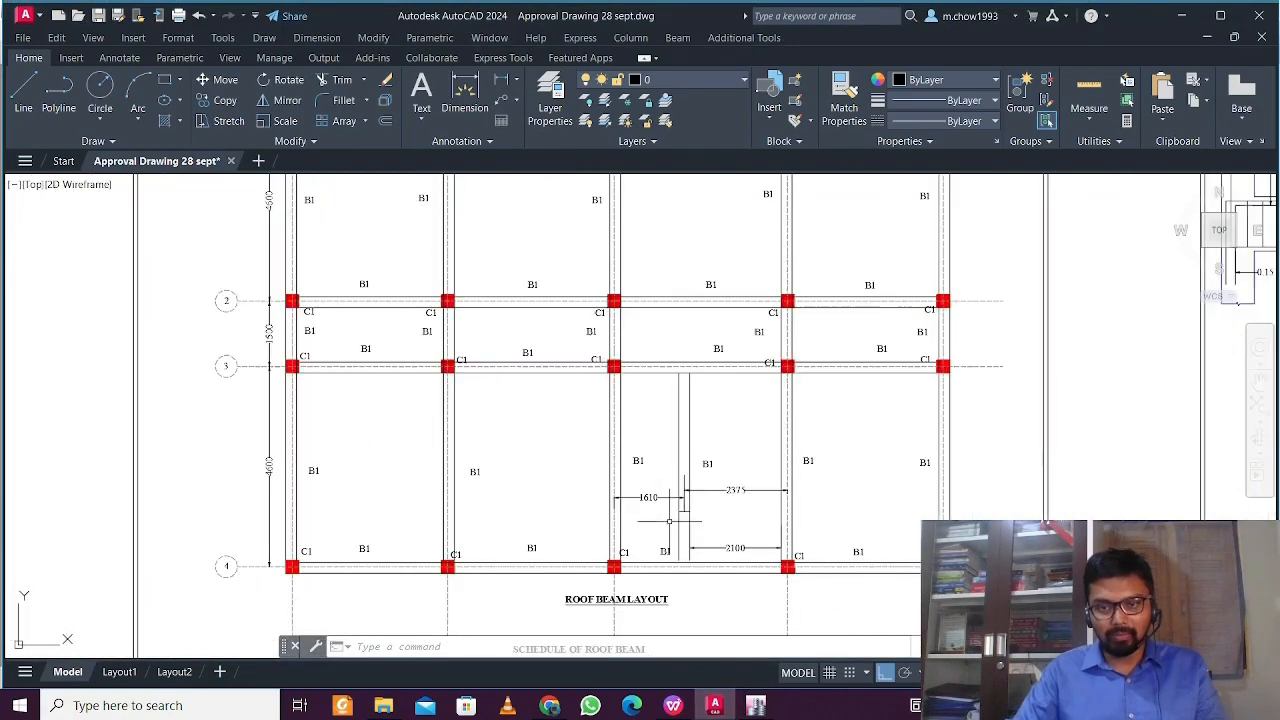
{"action": "left_click", "coordinate": [755, 705]}
{"action": "left_click", "coordinate": [398, 422]}
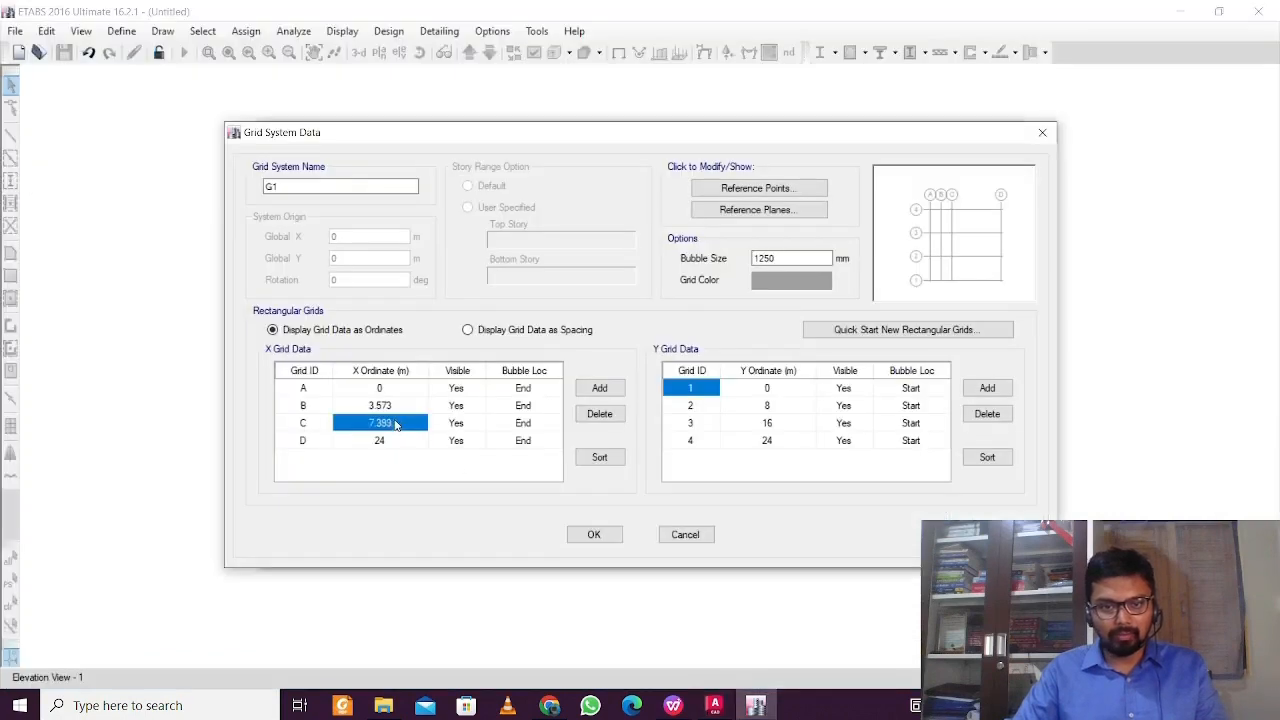
{"action": "left_click", "coordinate": [398, 422]}
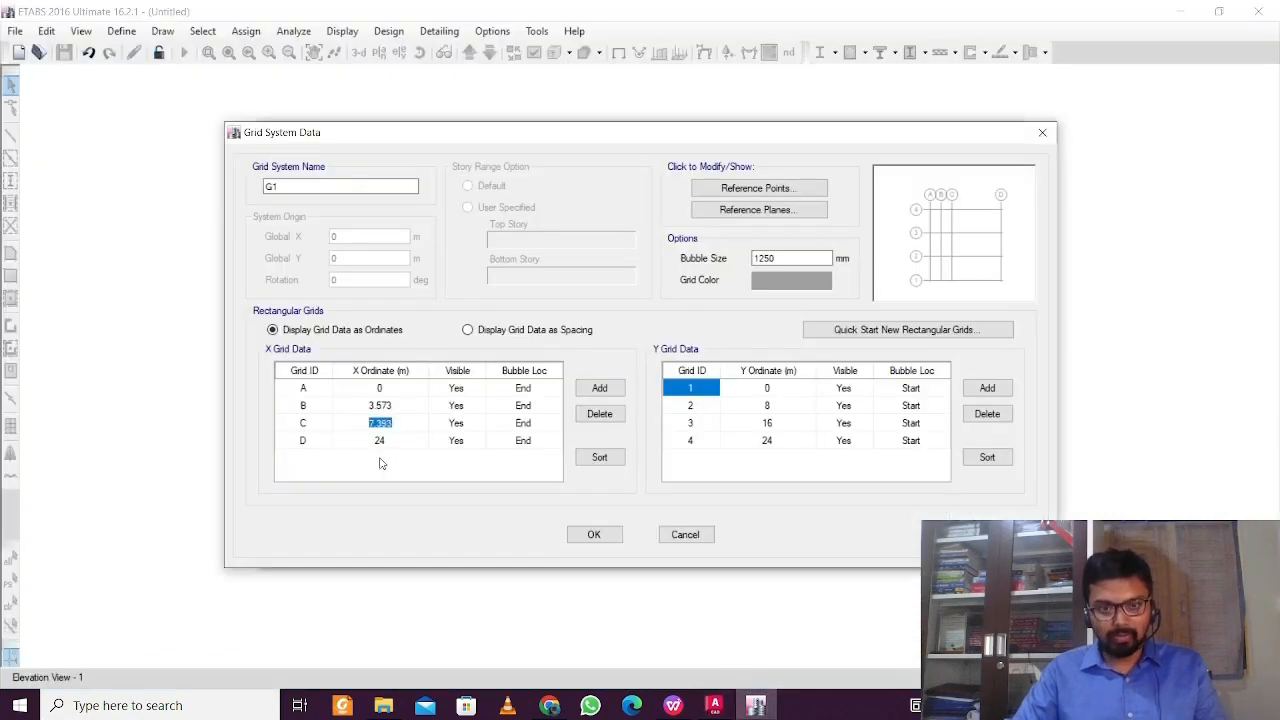
{"action": "left_click", "coordinate": [402, 446]}
{"action": "type", "text": "560"}
{"action": "left_click", "coordinate": [409, 441]}
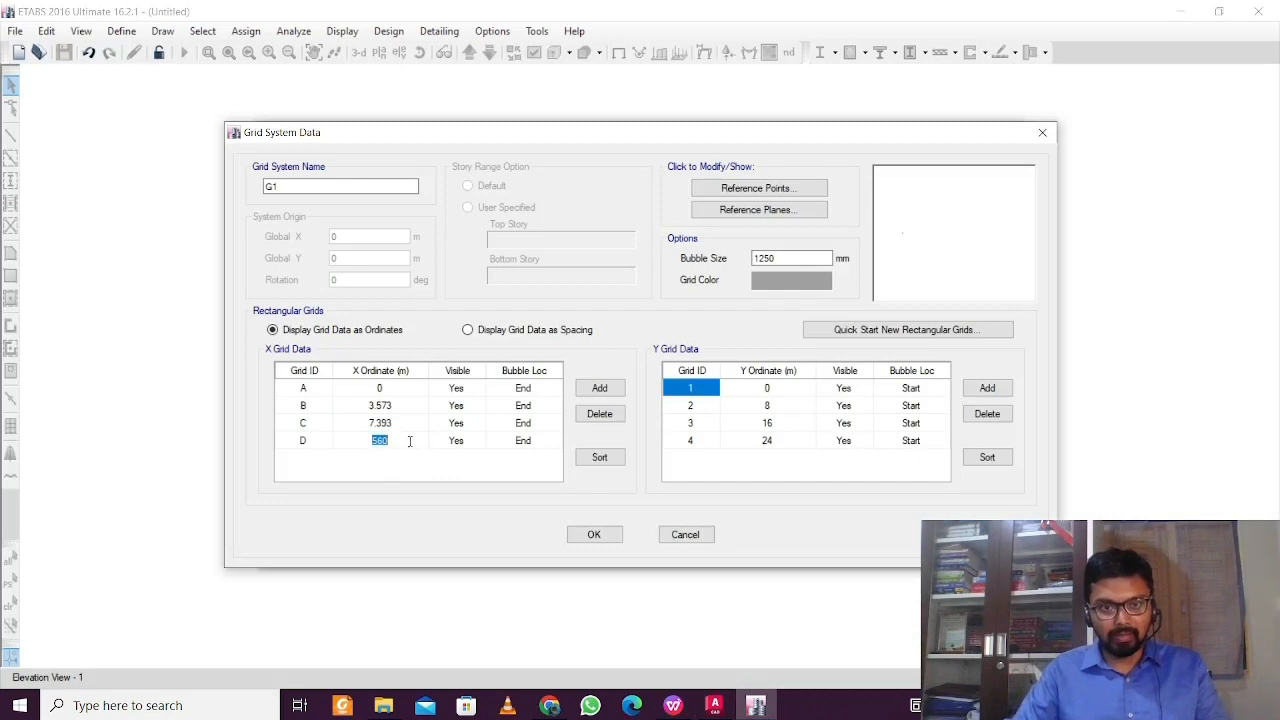
{"action": "left_click", "coordinate": [402, 423]}
{"action": "left_click", "coordinate": [406, 422]}
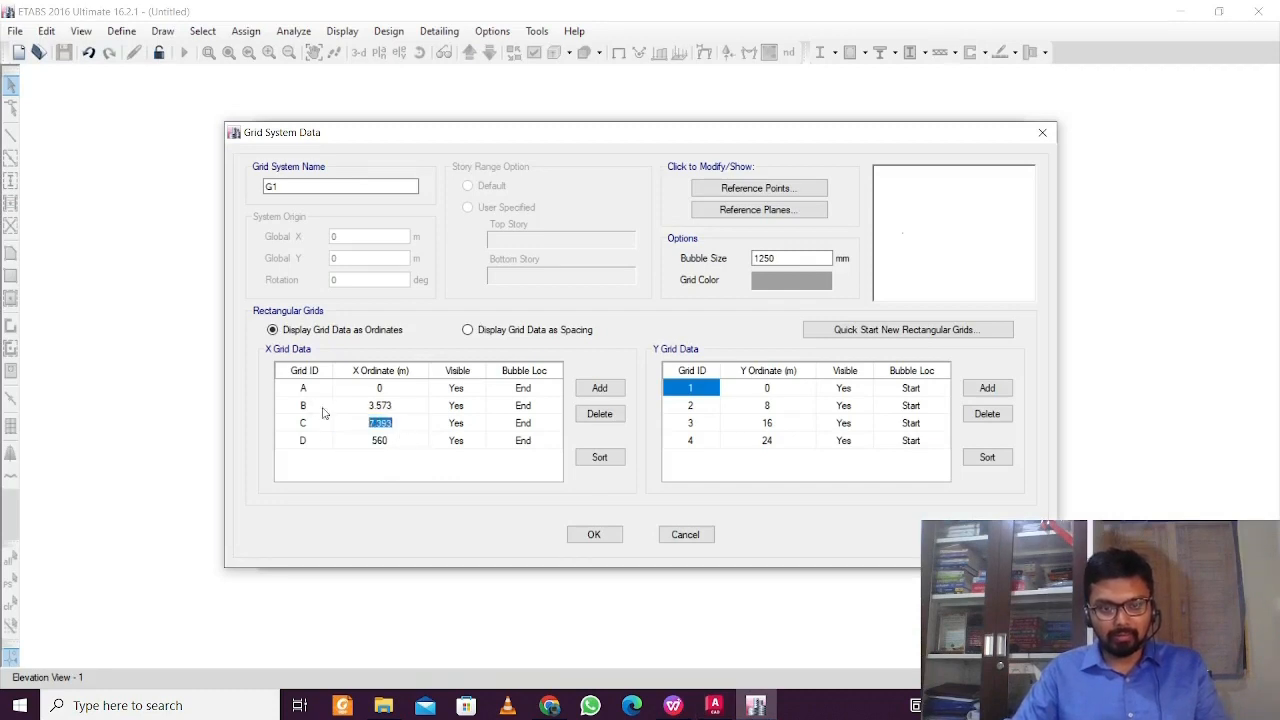
Try to set grid D's X ordinate to 7.3.93+1.610, and dismiss the message.
{"action": "left_click", "coordinate": [392, 444]}
{"action": "left_click", "coordinate": [400, 441]}
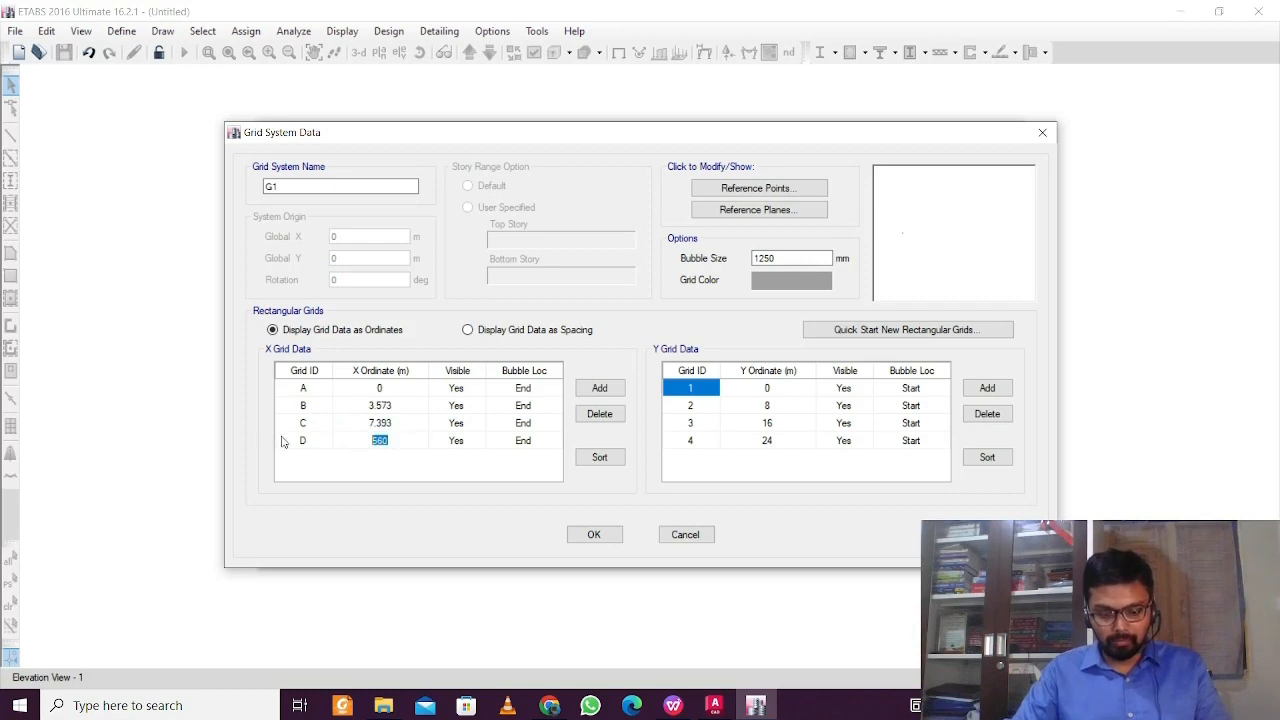
{"action": "type", "text": "7."}
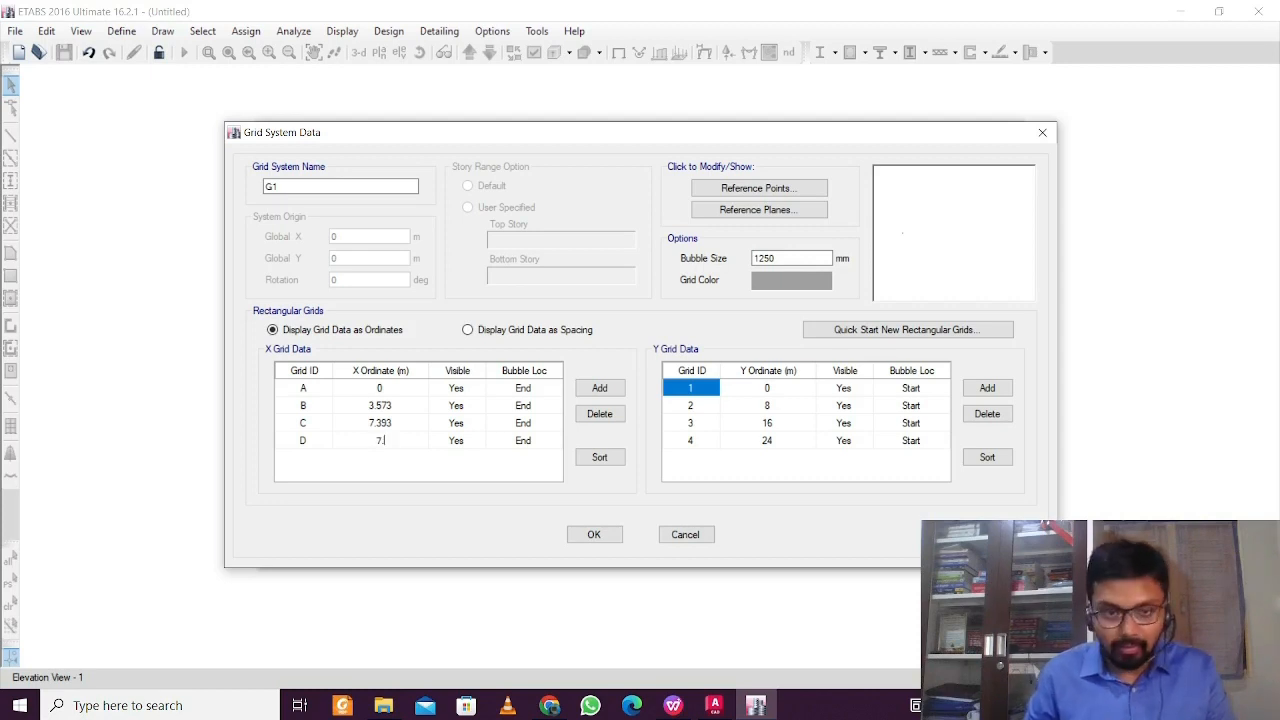
{"action": "key", "text": "BackSpace"}
{"action": "type", "text": "3.93+"}
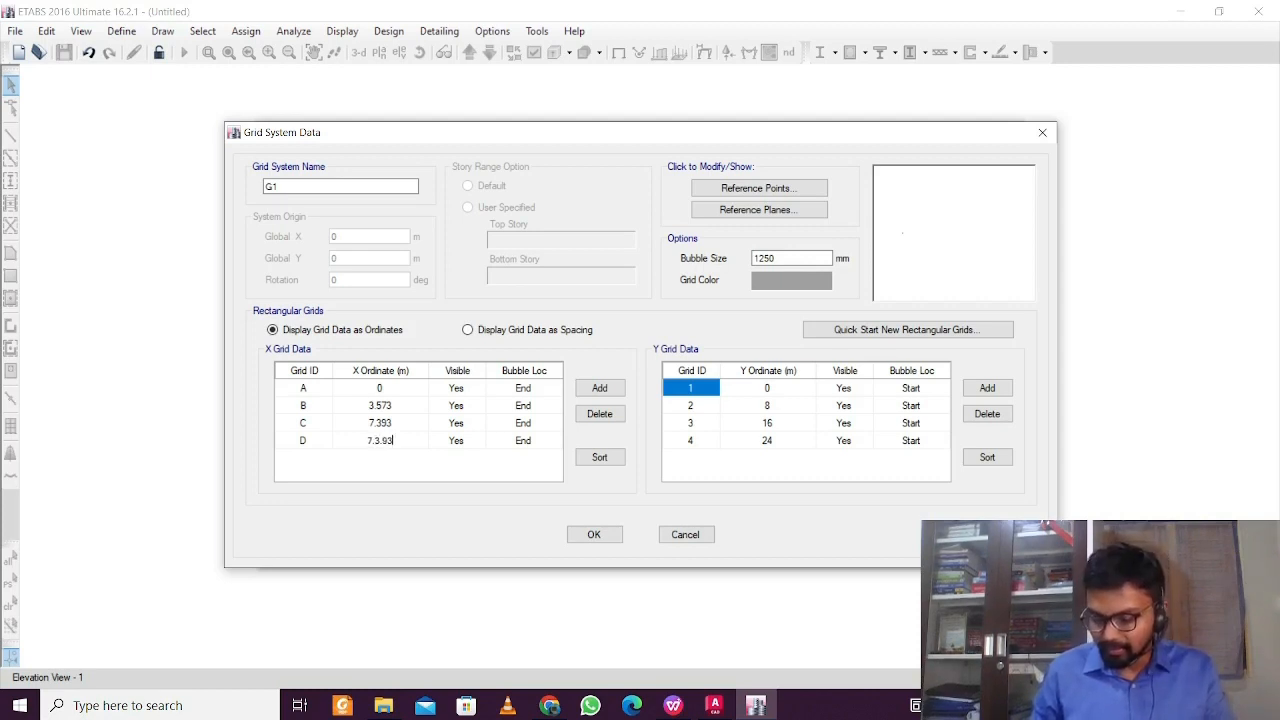
{"action": "left_click", "coordinate": [722, 704]}
{"action": "left_click", "coordinate": [731, 702]}
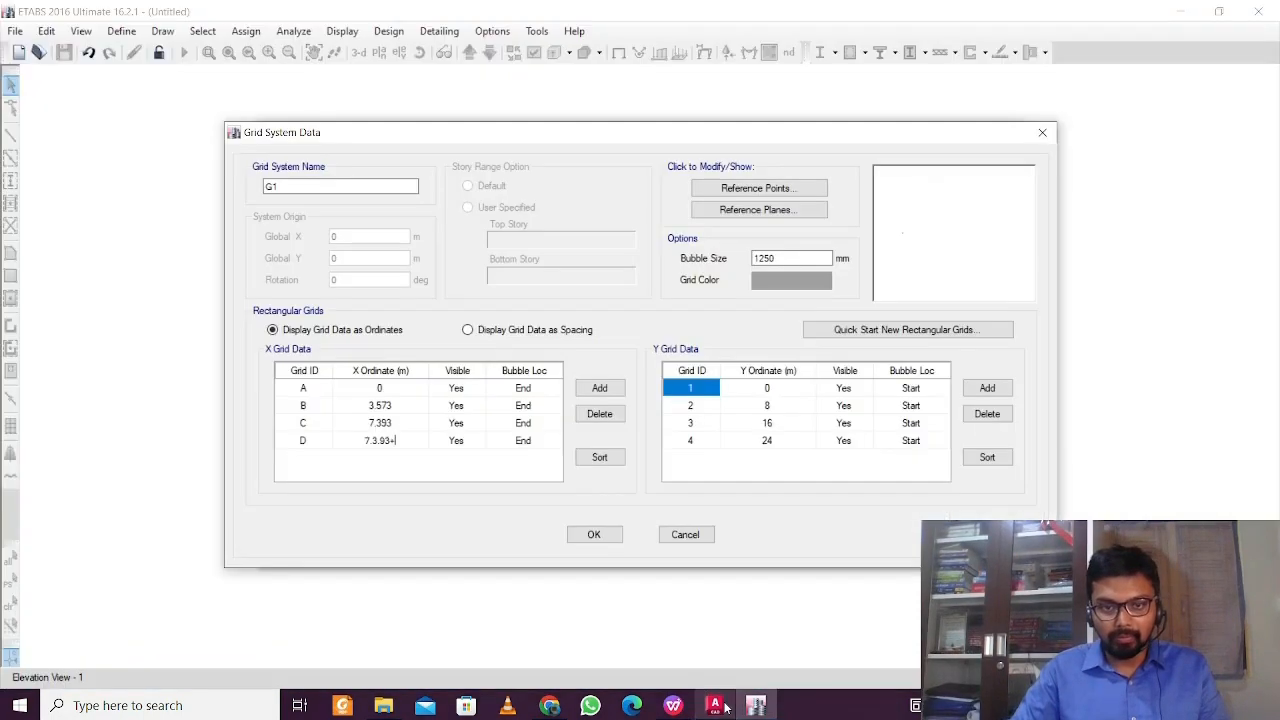
{"action": "type", "text": "1.610"}
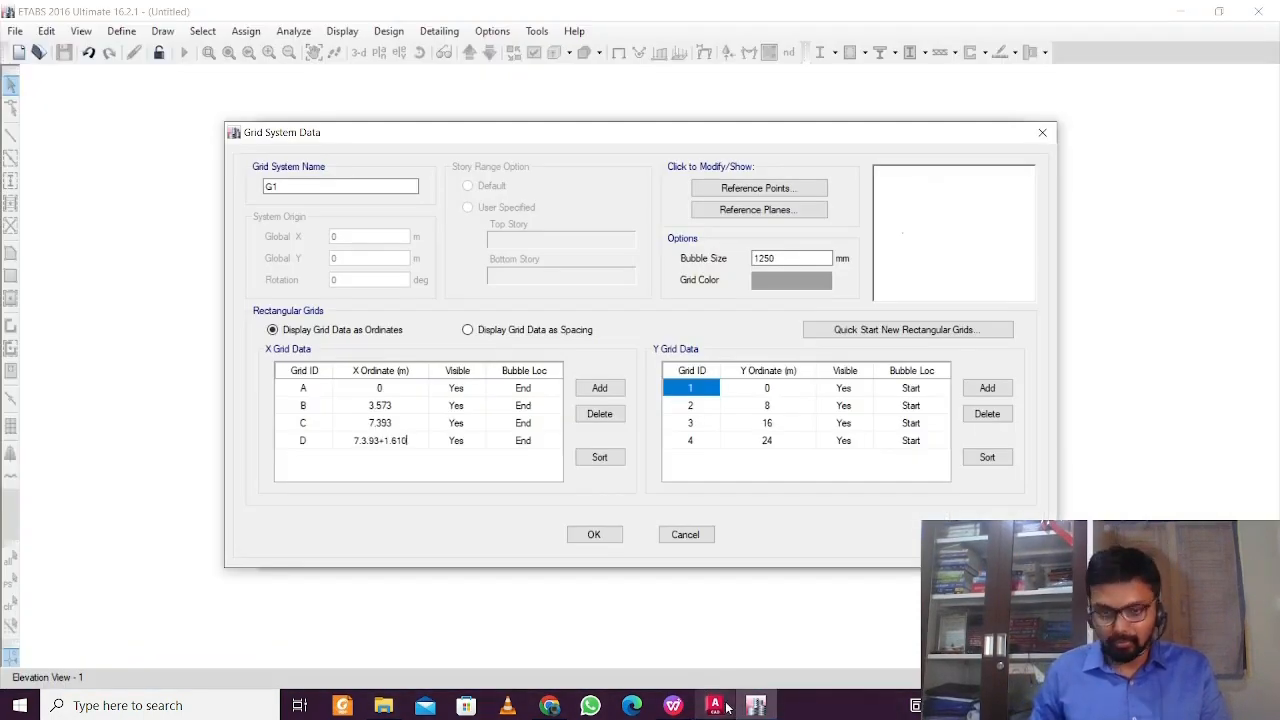
{"action": "key", "text": "Return"}
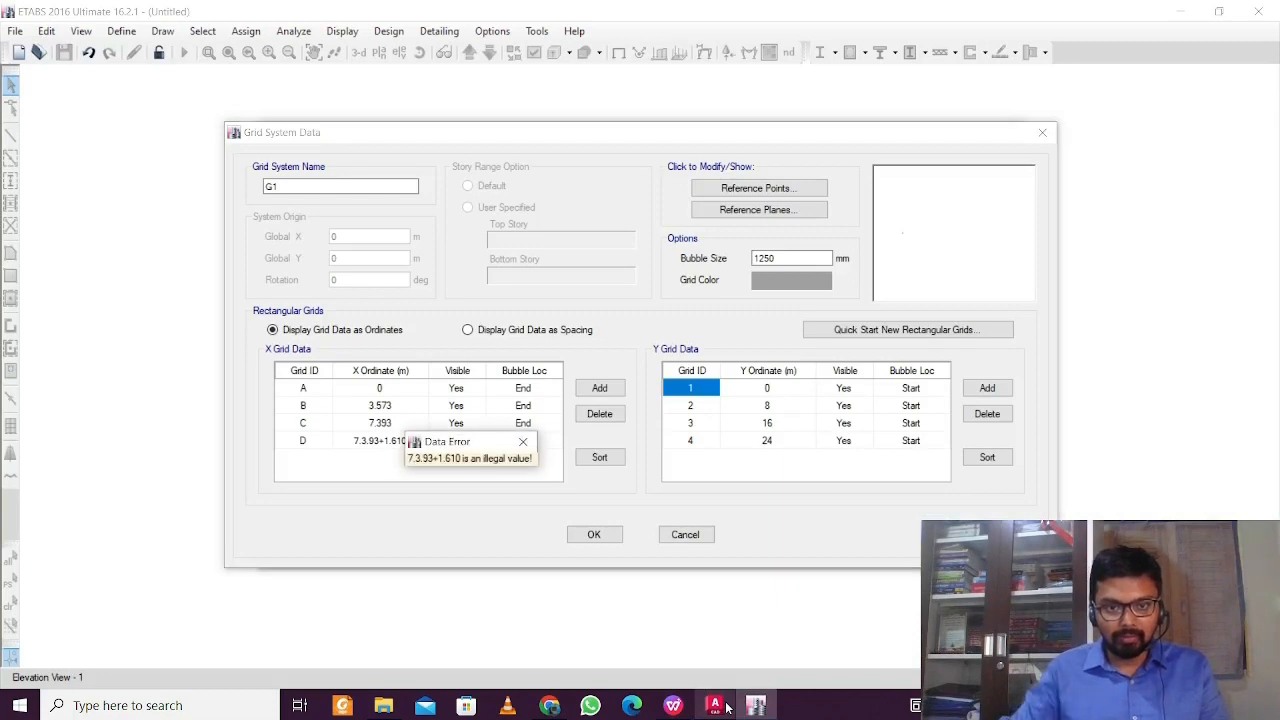
{"action": "left_click", "coordinate": [524, 444]}
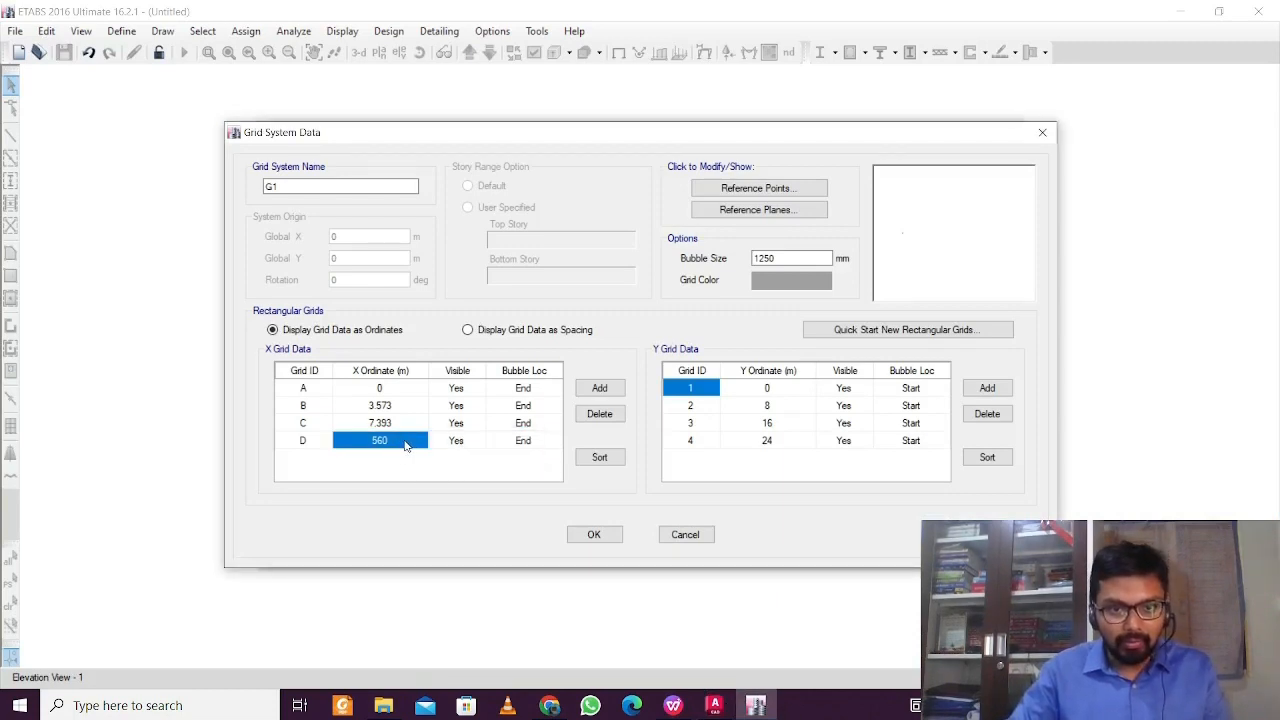
Set grid D's X ordinate to 7.393+1.610 m.
{"action": "type", "text": "7.39"}
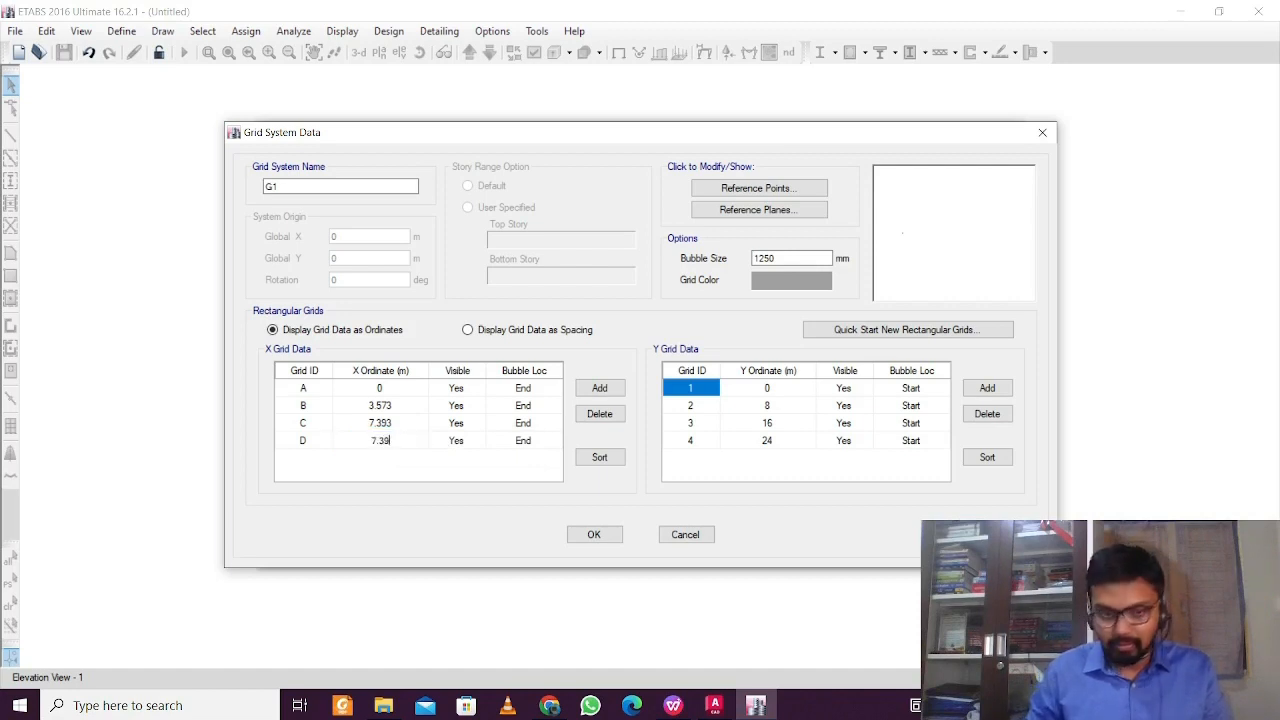
{"action": "type", "text": "3+1.610"}
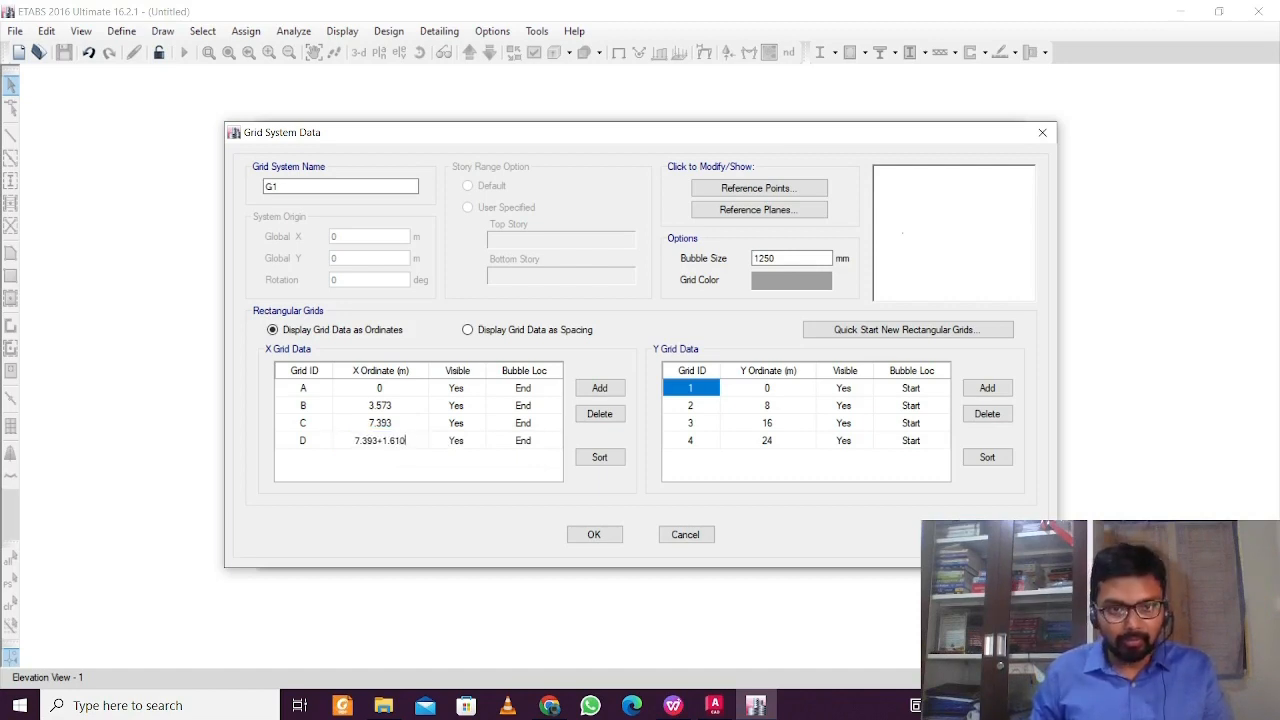
{"action": "key", "text": "Return"}
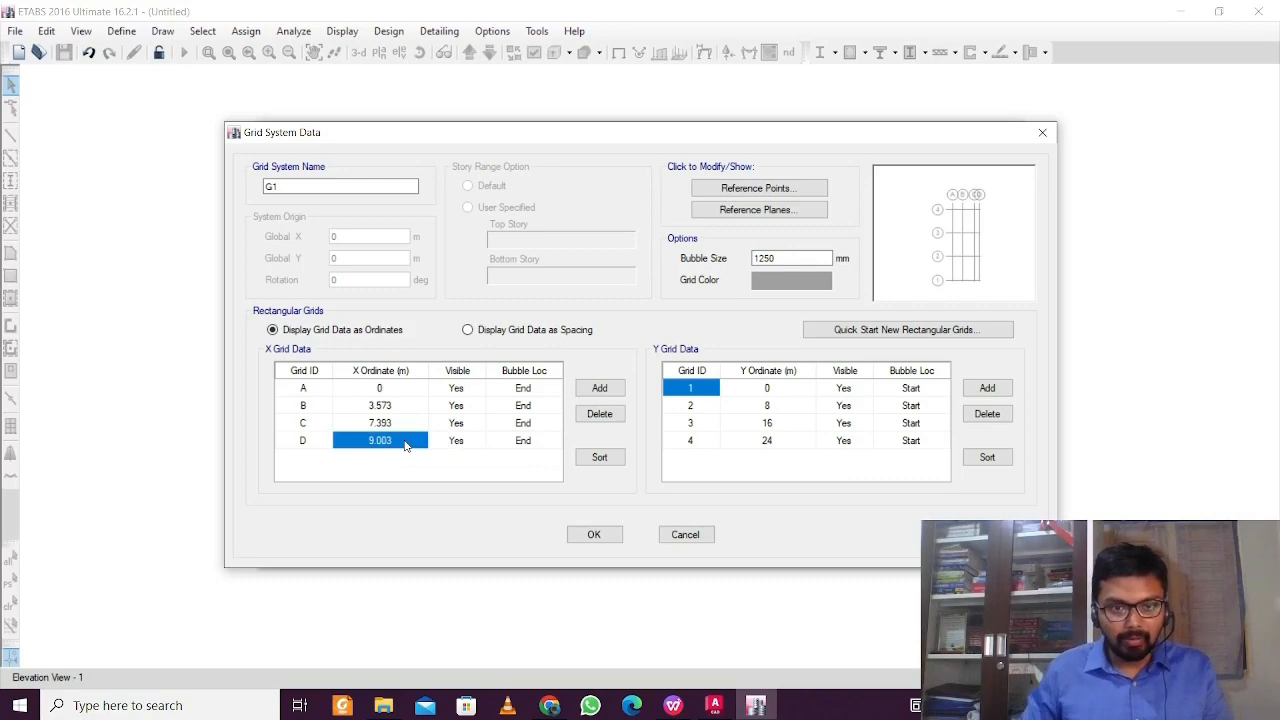
Add a fifth X grid line, and check the C–D spacing in the AutoCAD roof beam layout before returning to ETABS.
{"action": "left_click", "coordinate": [597, 388]}
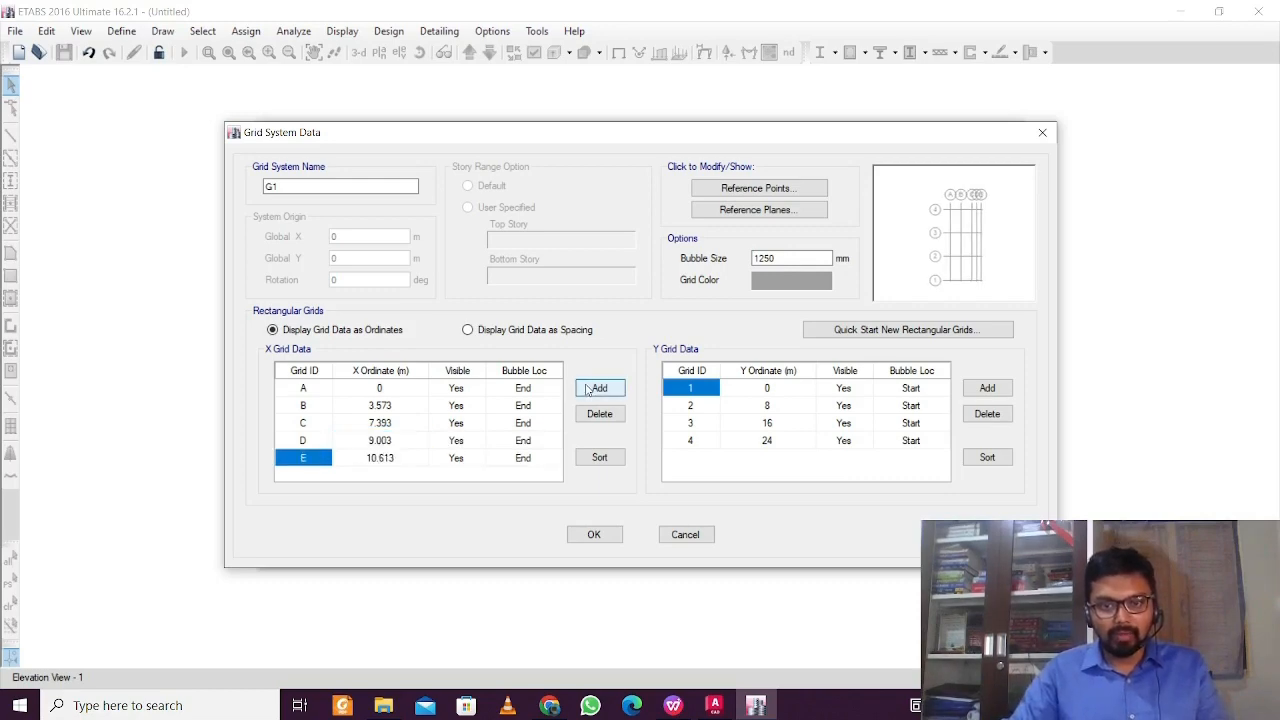
{"action": "left_click", "coordinate": [728, 706]}
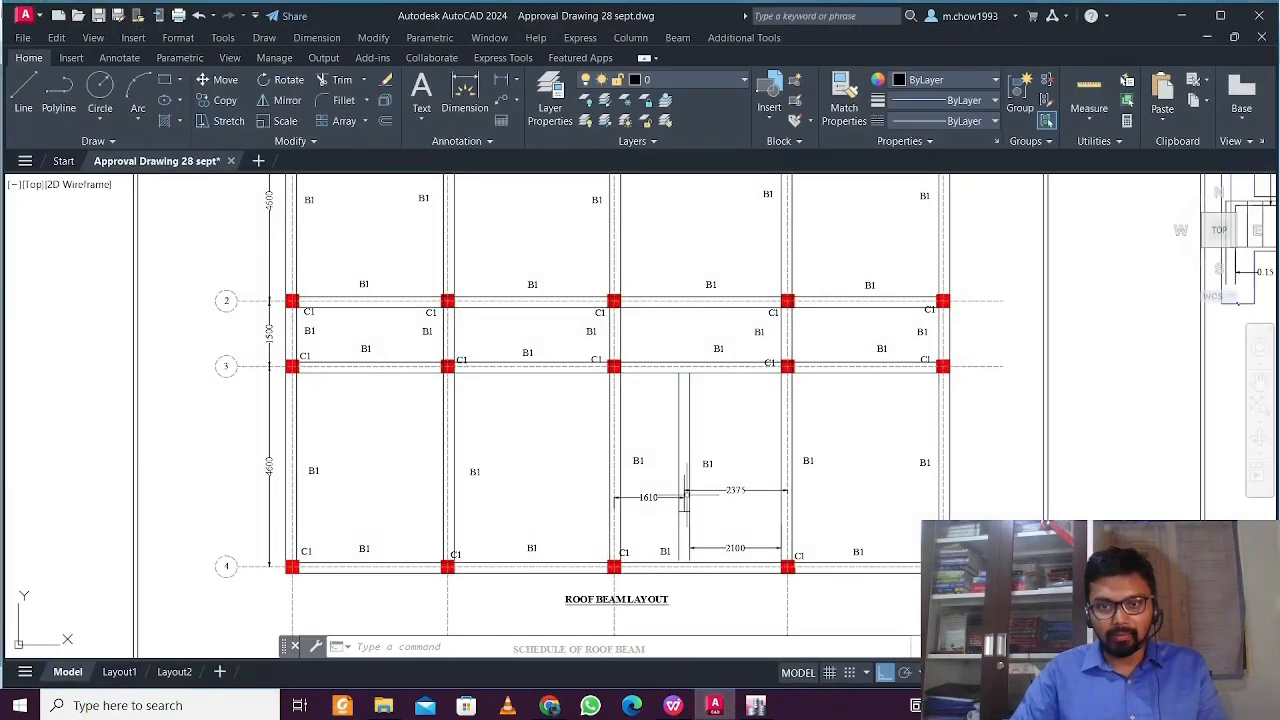
{"action": "mouse_move", "coordinate": [737, 226]}
{"action": "middle_mouse_down"}
{"action": "mouse_move", "coordinate": [717, 357]}
{"action": "mouse_move", "coordinate": [720, 471]}
{"action": "middle_mouse_up"}
{"action": "scroll", "coordinate": [577, 340], "scroll_direction": "up", "scroll_amount": 1}
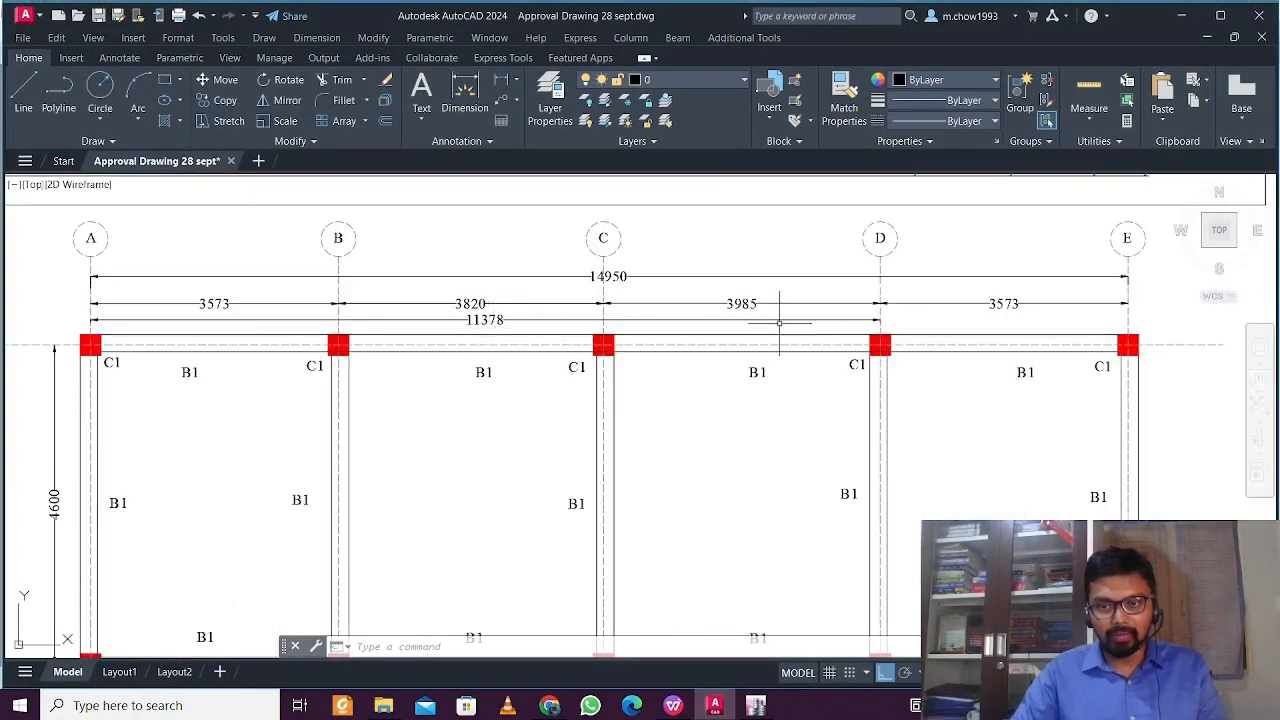
{"action": "left_click", "coordinate": [768, 291]}
{"action": "left_click", "coordinate": [755, 705]}
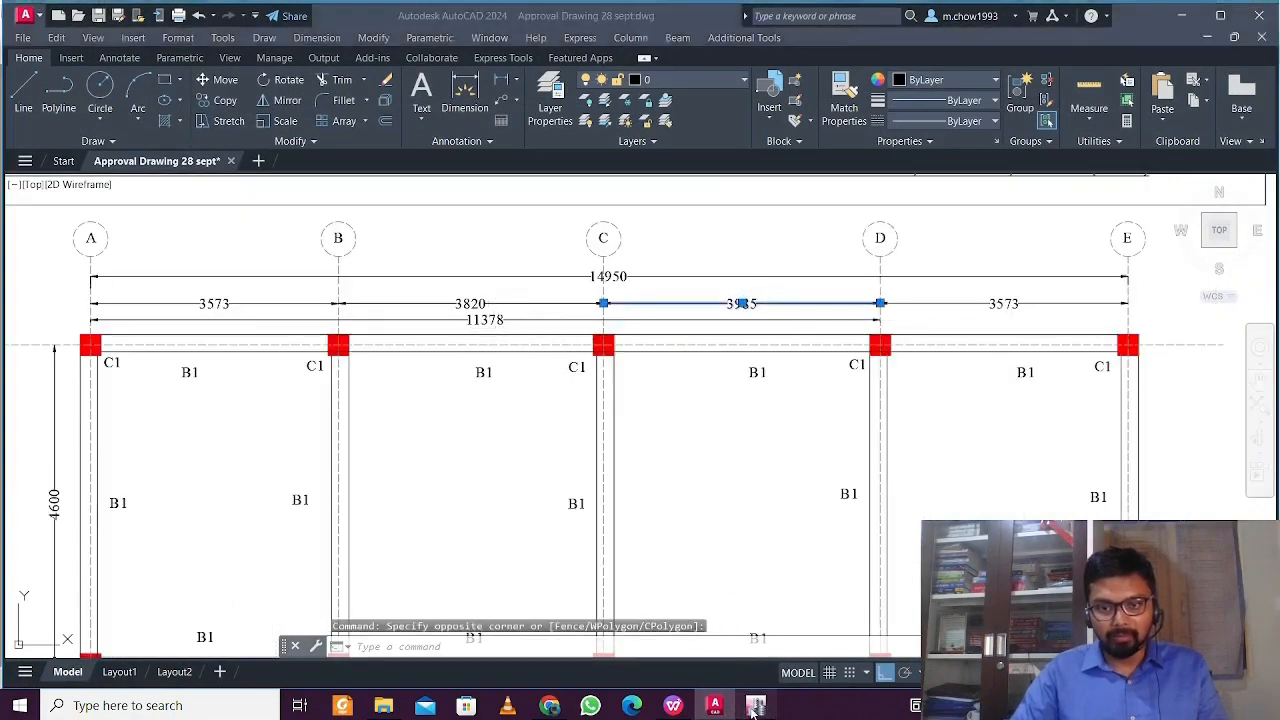
Set grid E's X ordinate to 7.393+3.985 m.
{"action": "left_click", "coordinate": [385, 460]}
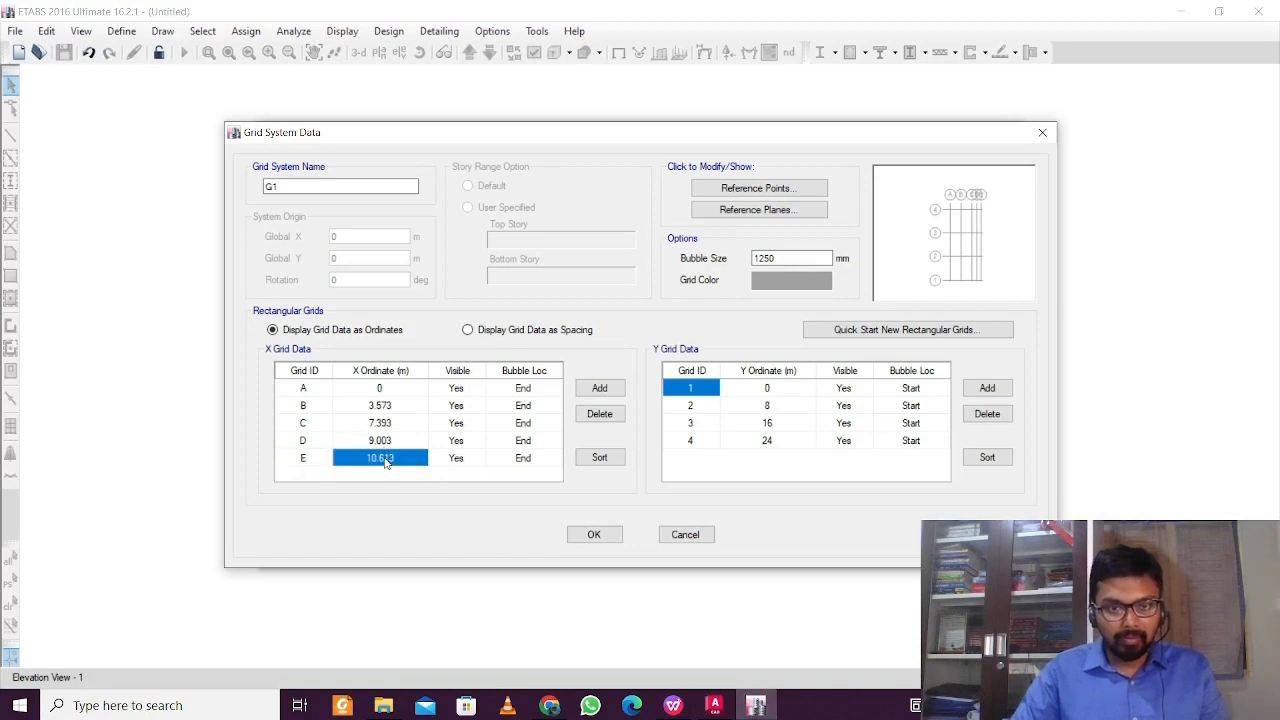
{"action": "type", "text": "7.39"}
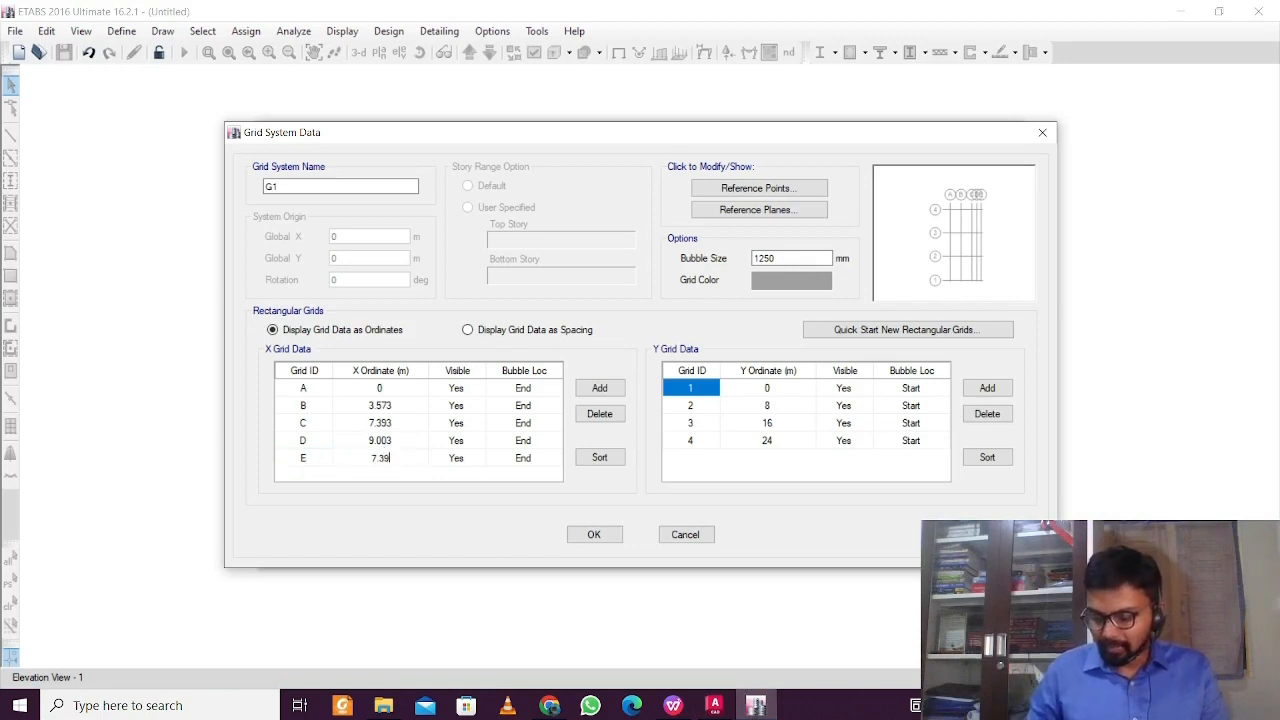
{"action": "type", "text": "3+3"}
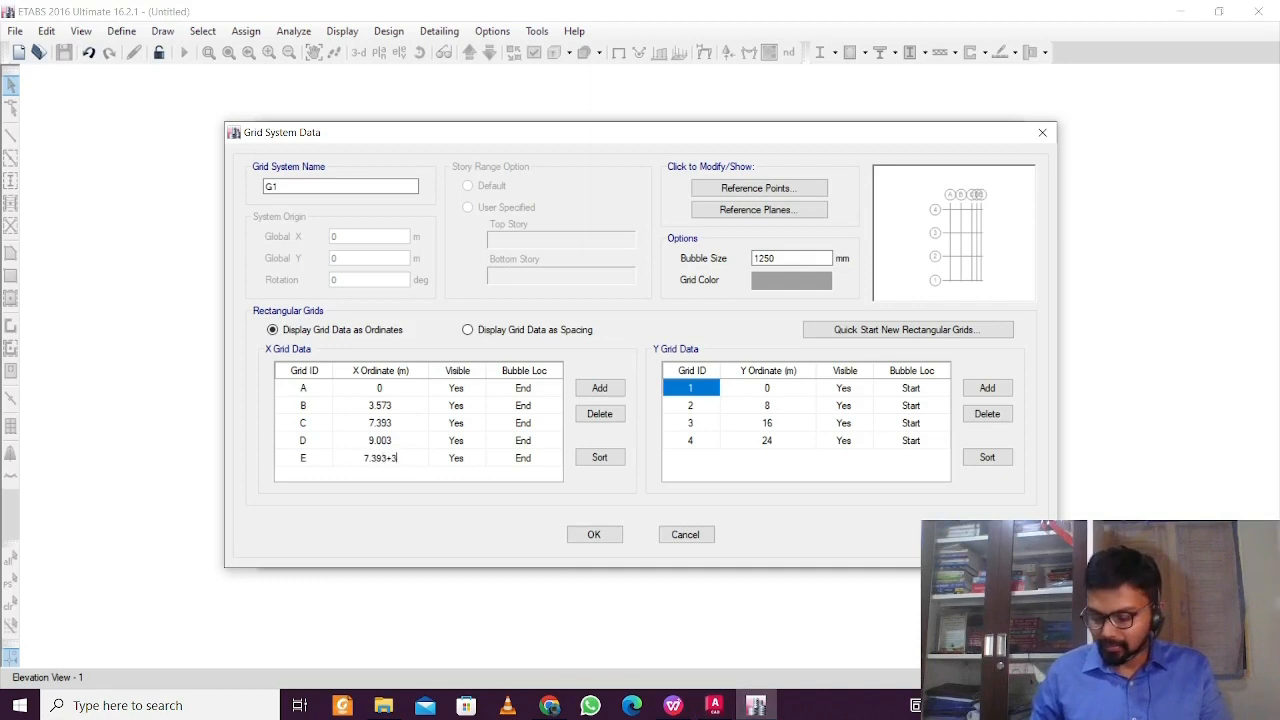
{"action": "type", "text": ".985"}
{"action": "key", "text": "Return"}
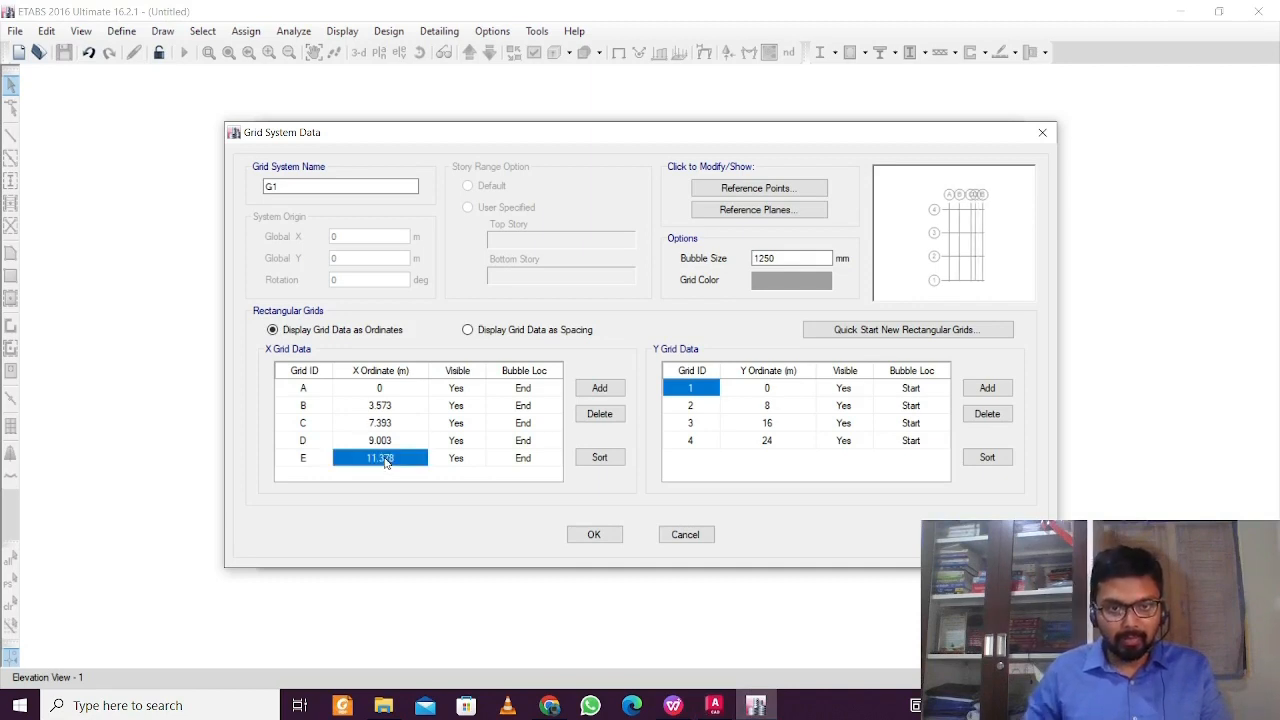
Add a sixth X grid line, and check the D–E spacing in the AutoCAD roof beam layout before returning to ETABS.
{"action": "left_click", "coordinate": [600, 389]}
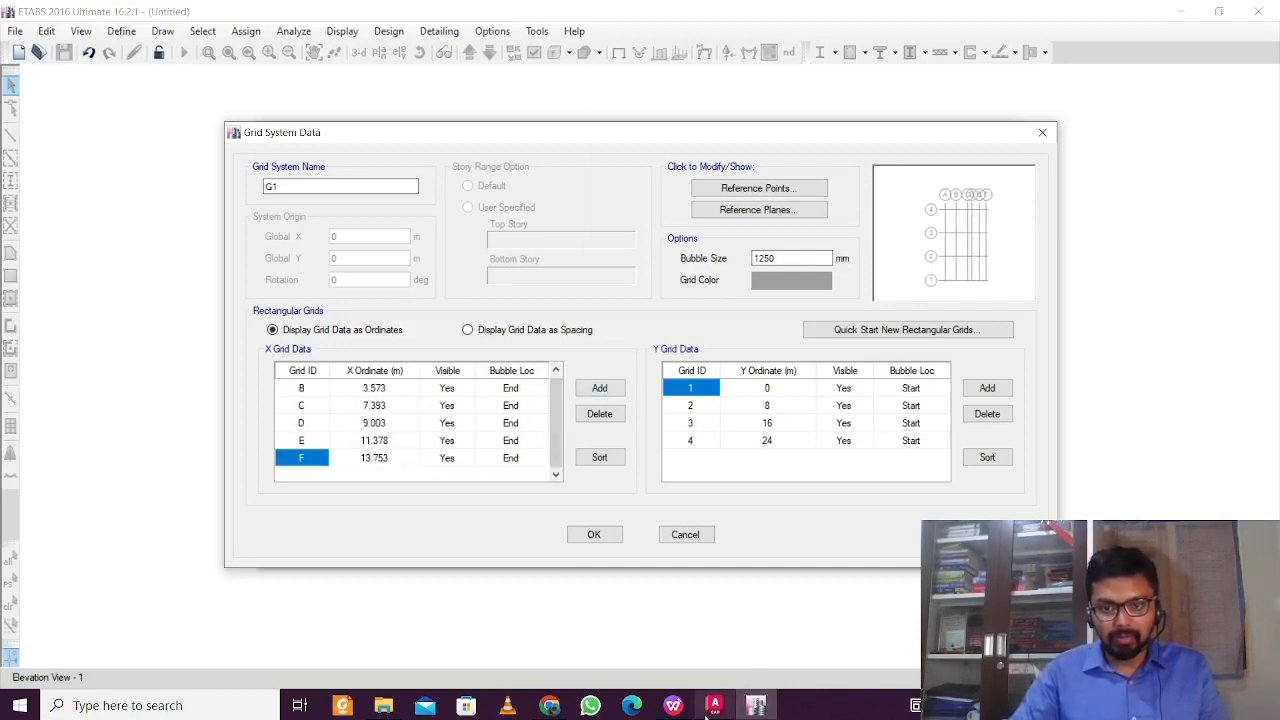
{"action": "left_click", "coordinate": [714, 705]}
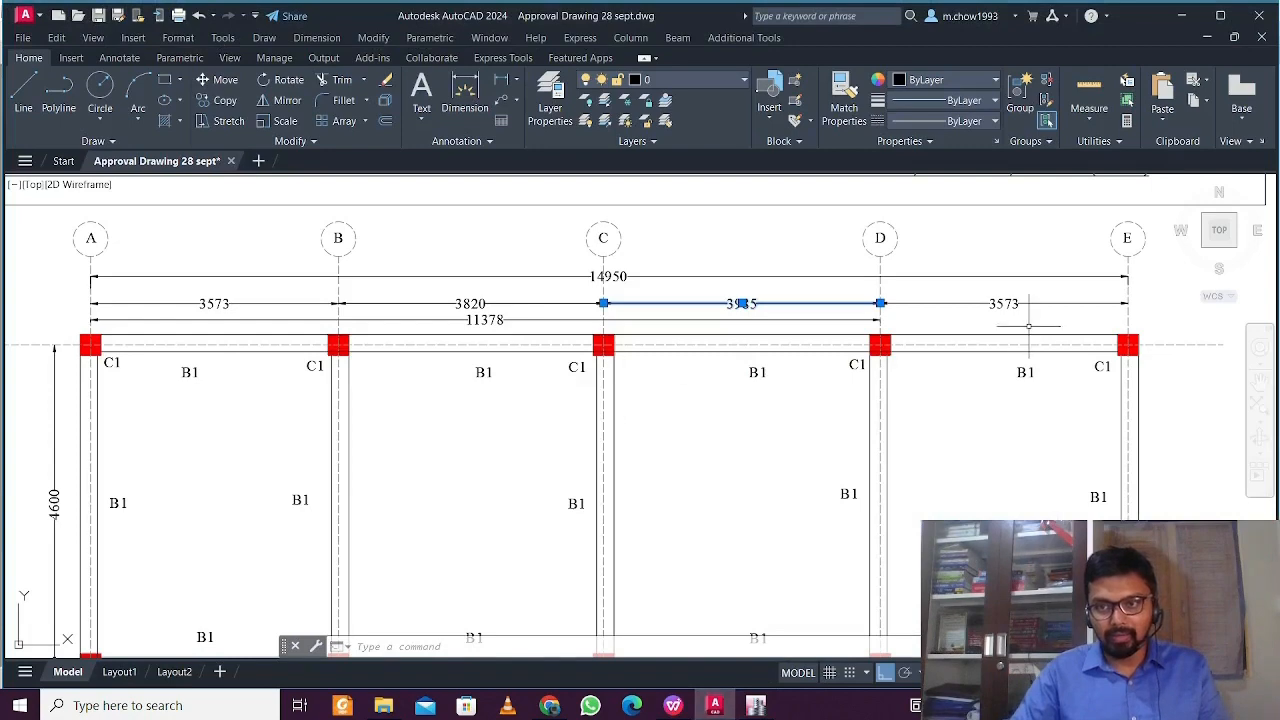
{"action": "left_click", "coordinate": [1016, 324]}
{"action": "key", "text": "Escape"}
{"action": "left_click", "coordinate": [755, 705]}
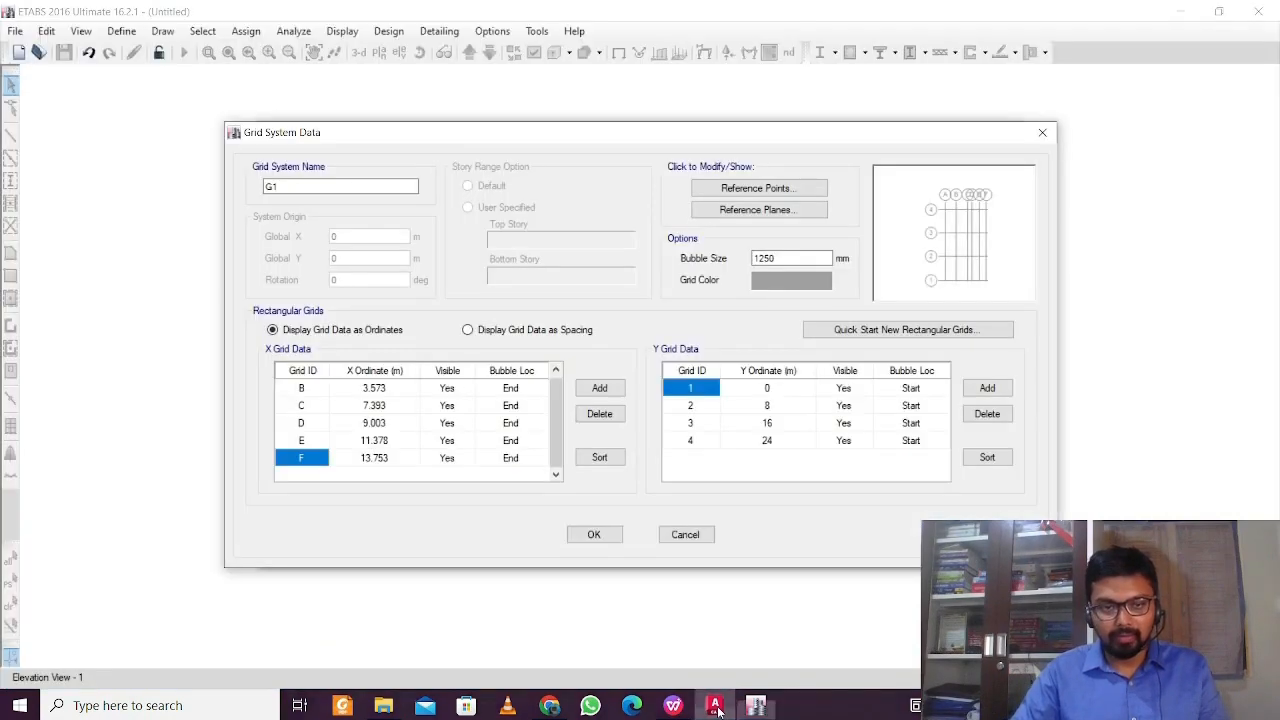
Set grid F's X ordinate to 11.378+3.573 m.
{"action": "left_click", "coordinate": [386, 460]}
{"action": "type", "text": "11"}
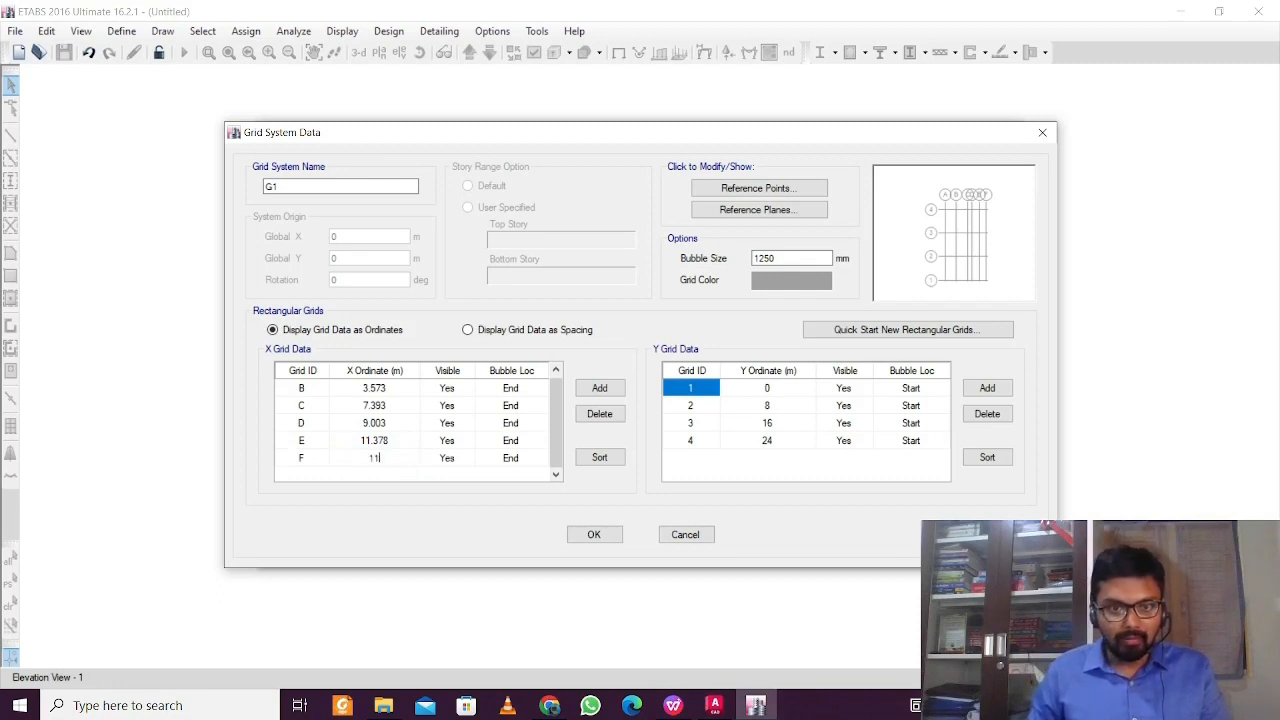
{"action": "type", "text": ".378"}
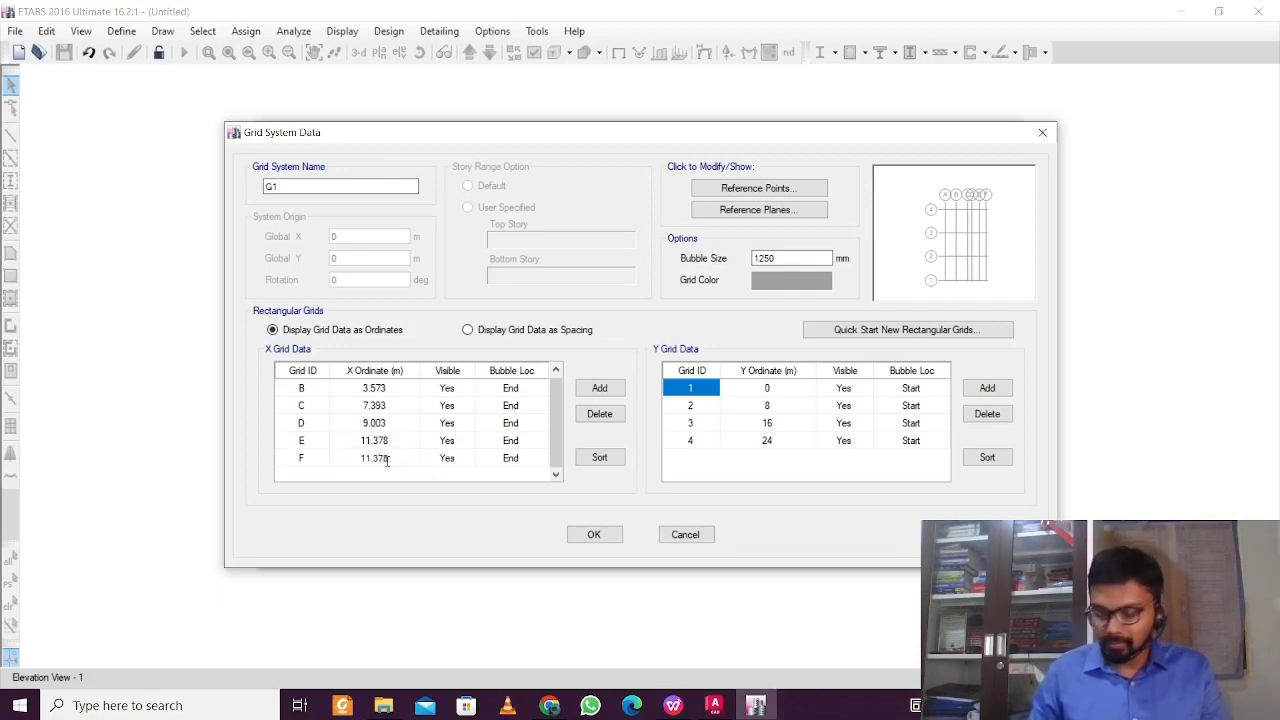
{"action": "type", "text": "+3.573"}
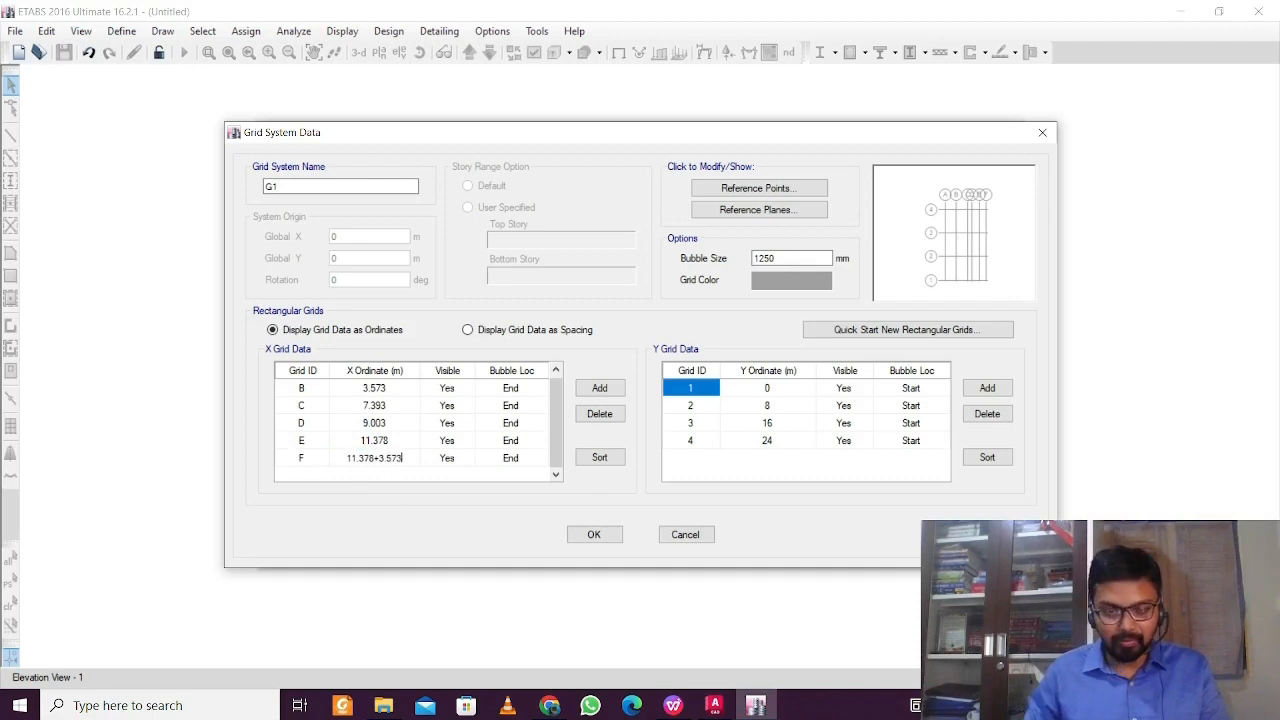
{"action": "left_click", "coordinate": [447, 405]}
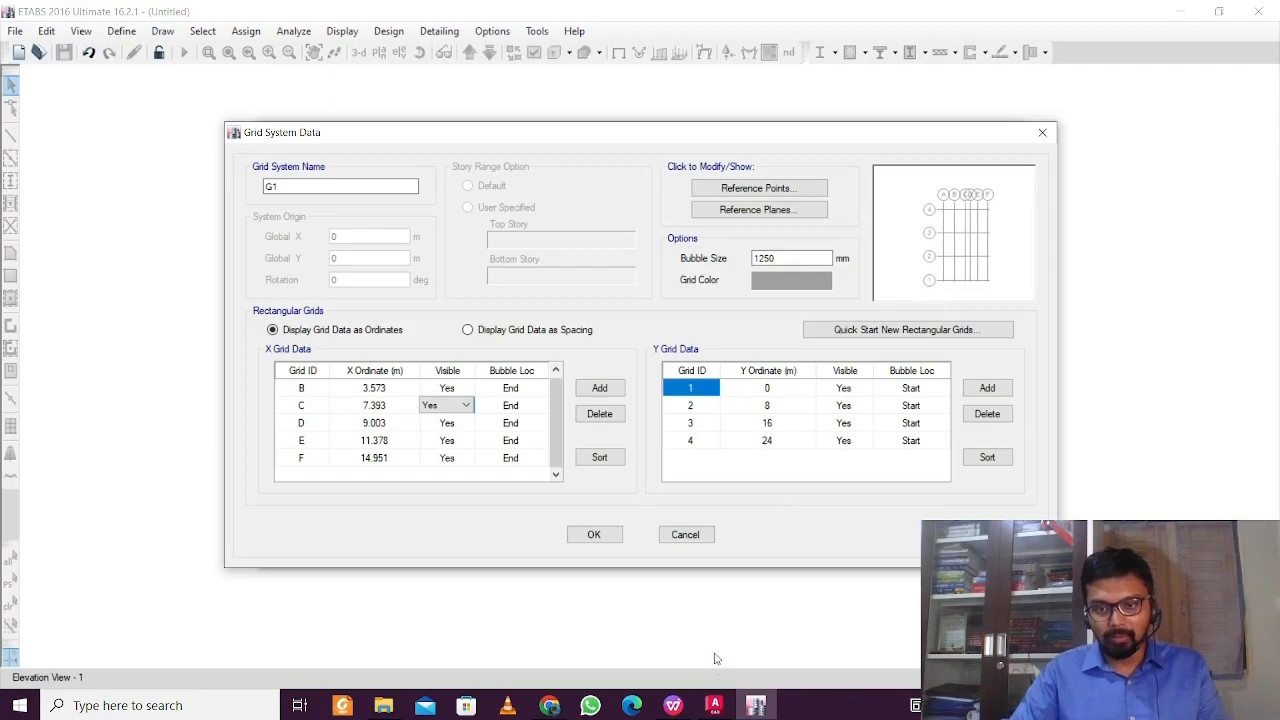
Check the spacing between grids 3 and 4 in the AutoCAD drawing, return to ETABS and set grid 2's Y ordinate to 4.6 m.
{"action": "left_click", "coordinate": [714, 705]}
{"action": "scroll", "coordinate": [697, 400], "scroll_direction": "down", "scroll_amount": 4}
{"action": "middle_click_drag", "start_coordinate": [613, 602], "coordinate": [640, 431]}
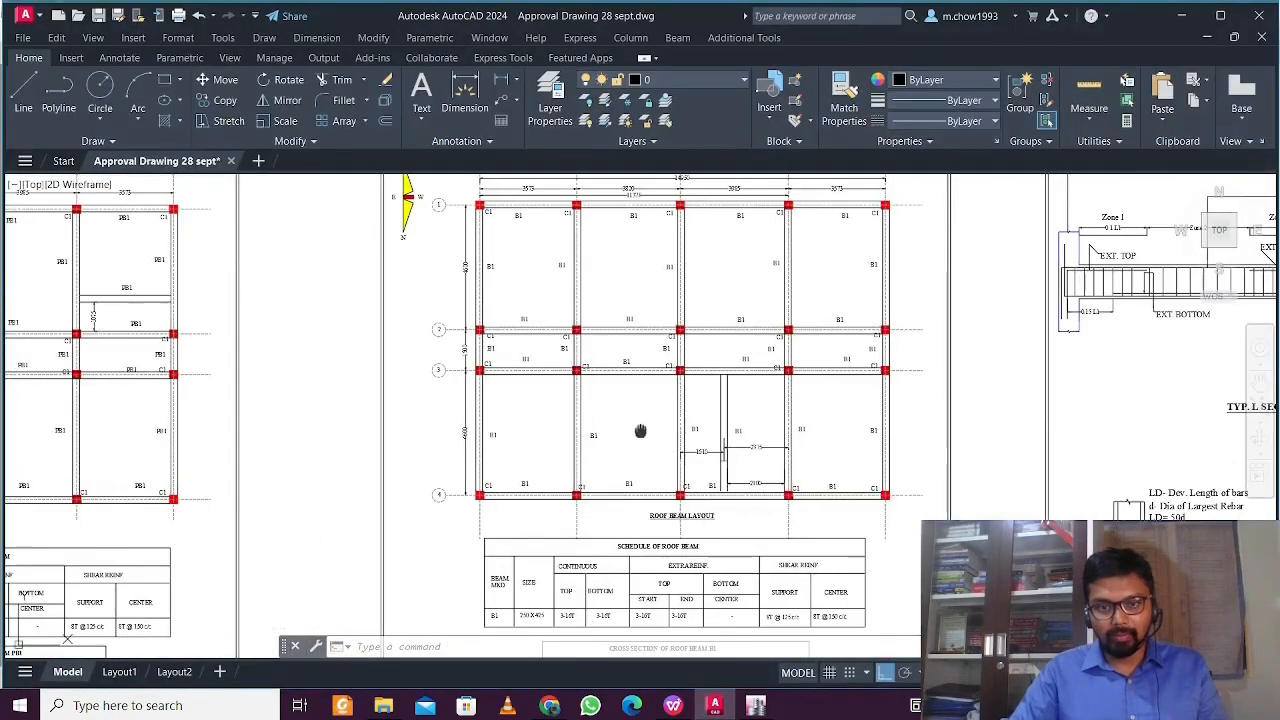
{"action": "scroll", "coordinate": [551, 548], "scroll_direction": "up", "scroll_amount": 4}
{"action": "middle_click_drag", "start_coordinate": [514, 371], "coordinate": [483, 471]}
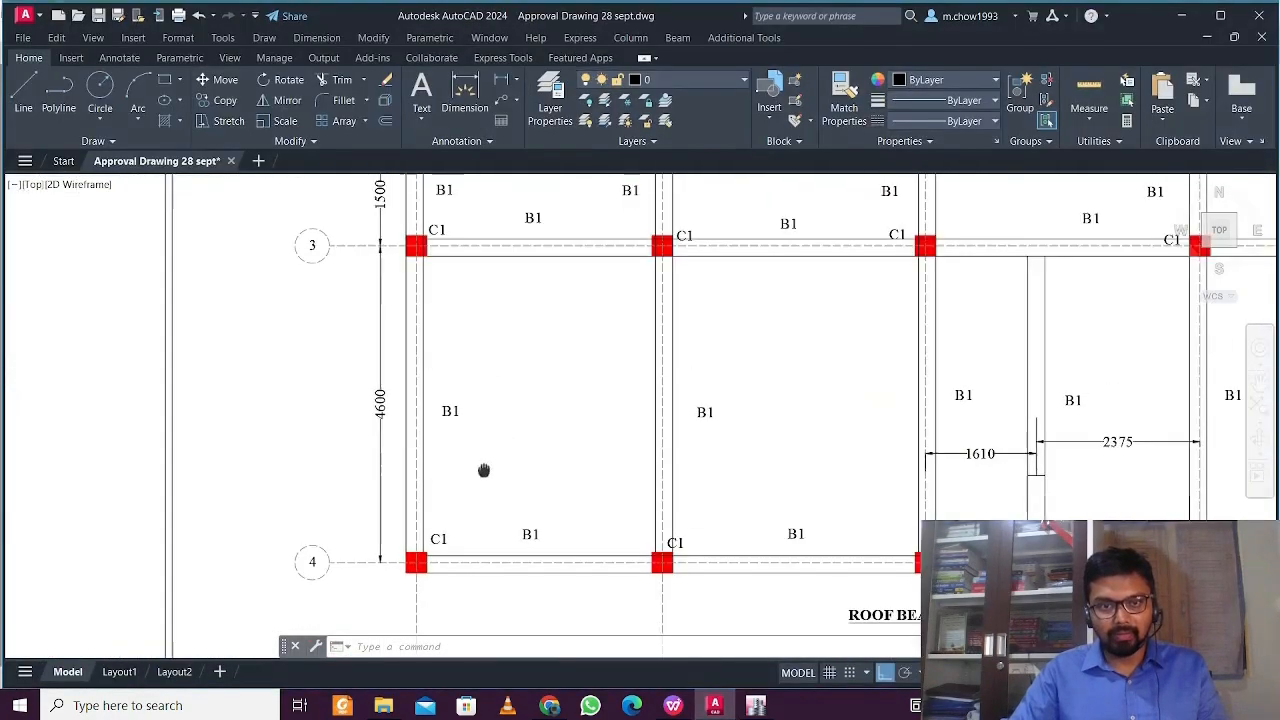
{"action": "left_click", "coordinate": [755, 705]}
{"action": "left_click", "coordinate": [767, 405]}
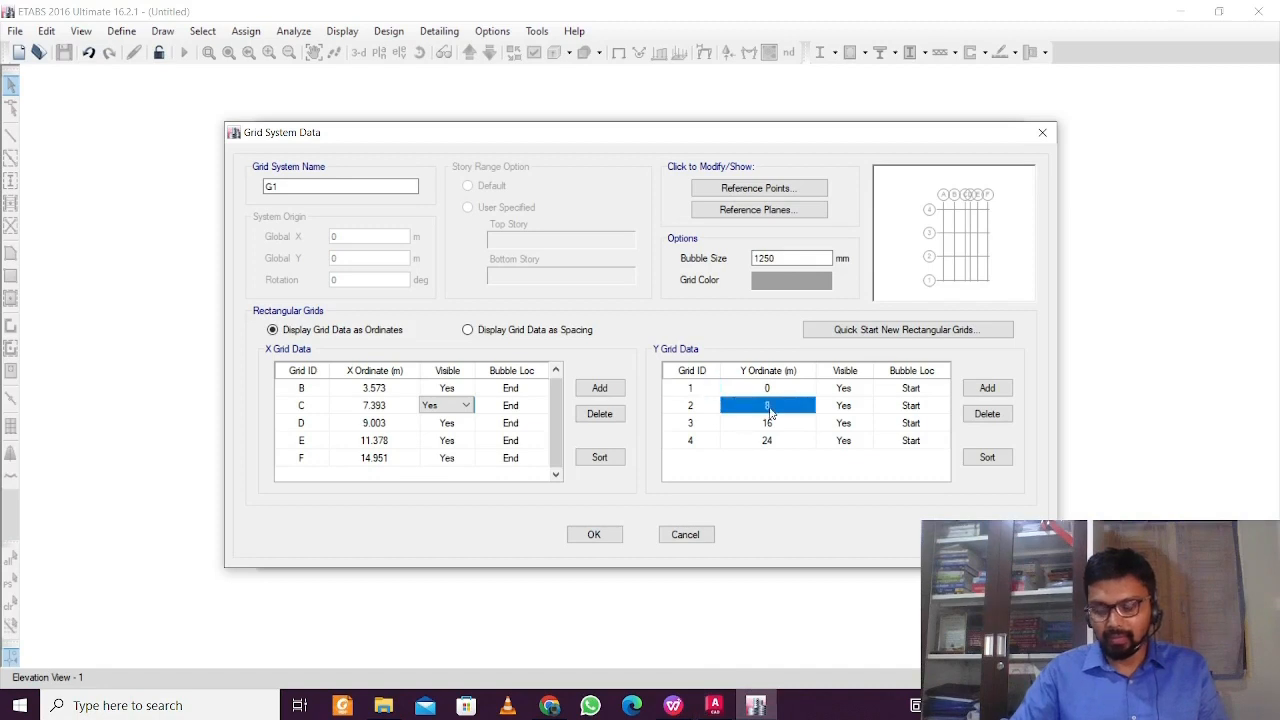
{"action": "type", "text": "4.6"}
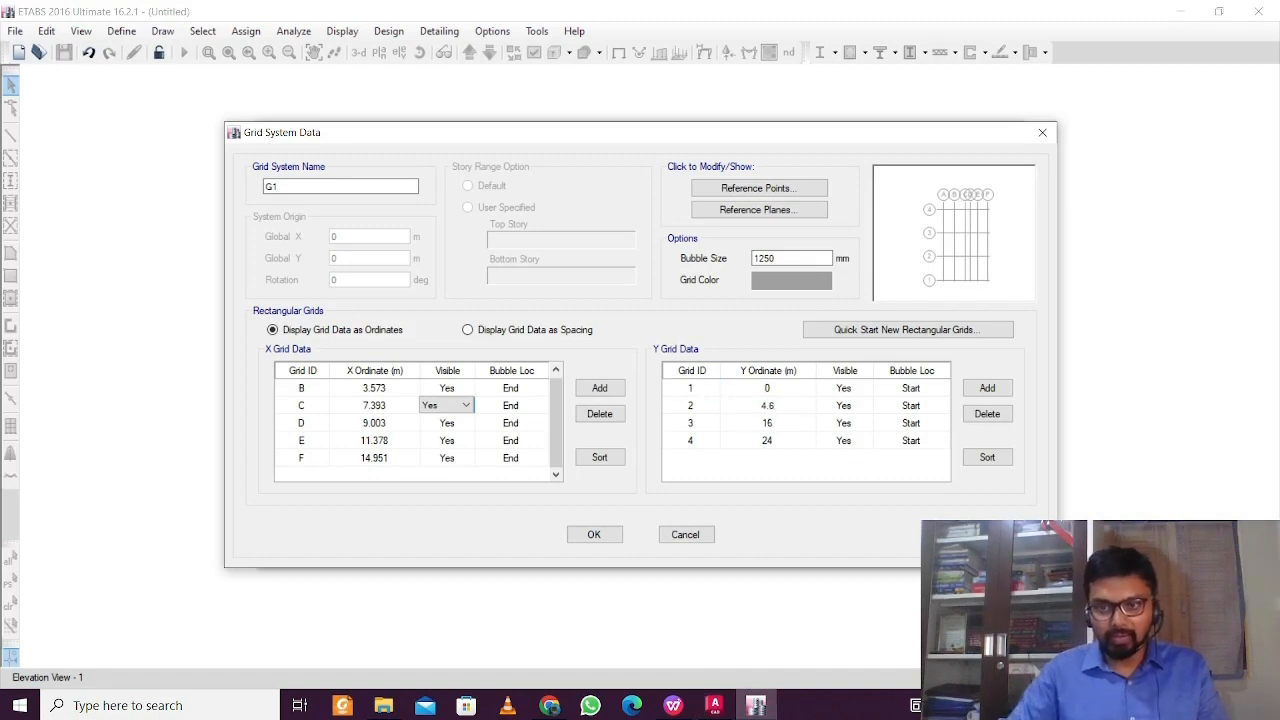
Check the spacing between grids 2 and 3 in the AutoCAD drawing, return to ETABS and set grid 3's Y ordinate to 4.6+1.5 m.
{"action": "left_click", "coordinate": [748, 424]}
{"action": "left_click", "coordinate": [757, 707]}
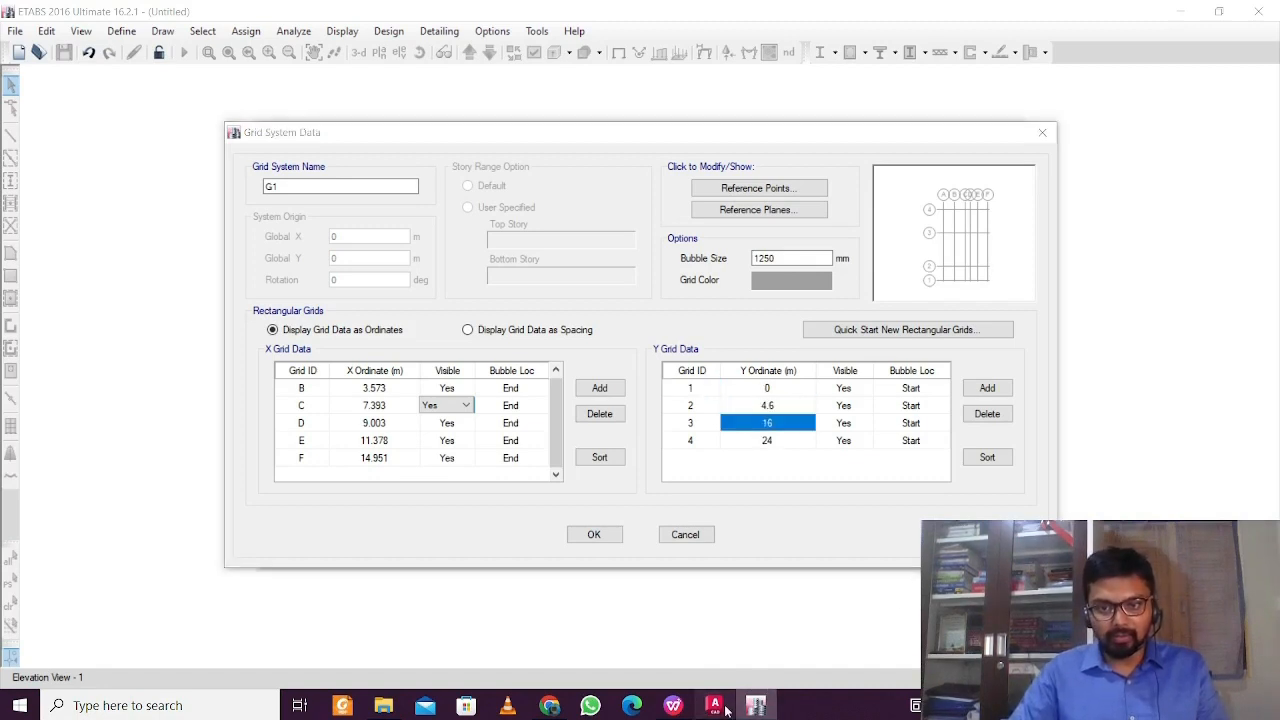
{"action": "left_click", "coordinate": [714, 705]}
{"action": "middle_click_drag", "start_coordinate": [465, 364], "coordinate": [451, 519]}
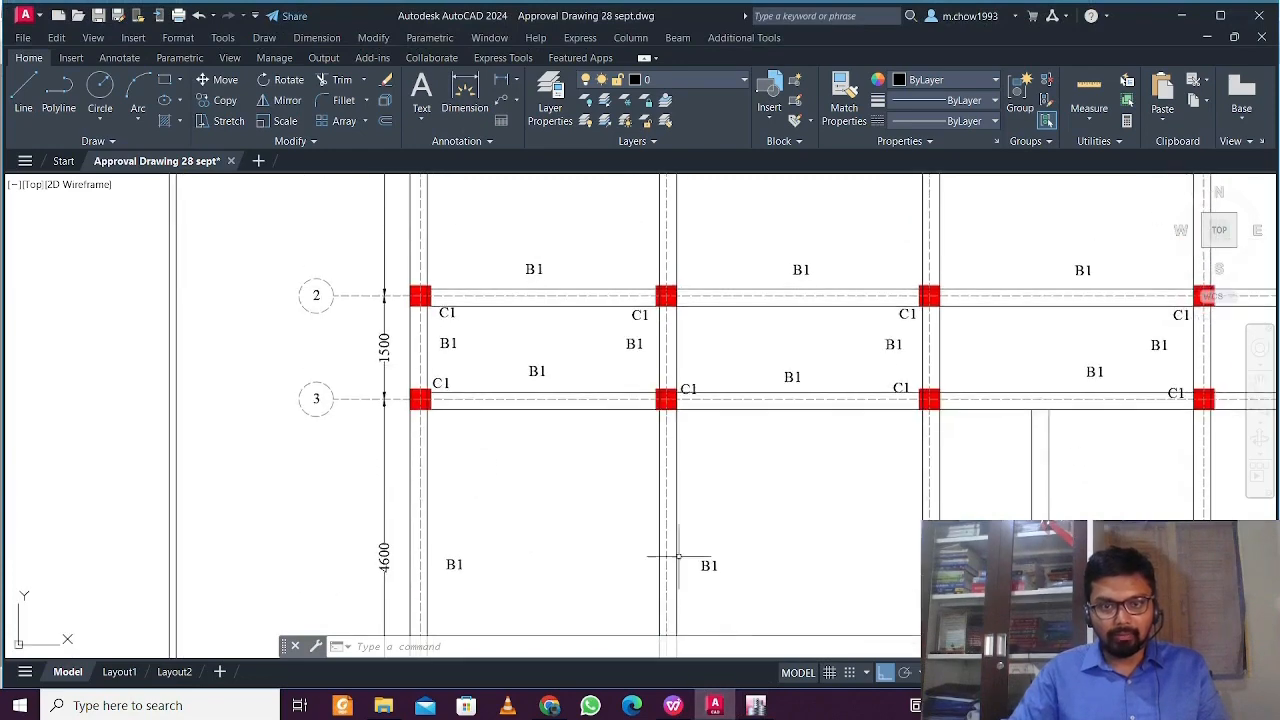
{"action": "left_click", "coordinate": [755, 705]}
{"action": "type", "text": "4"}
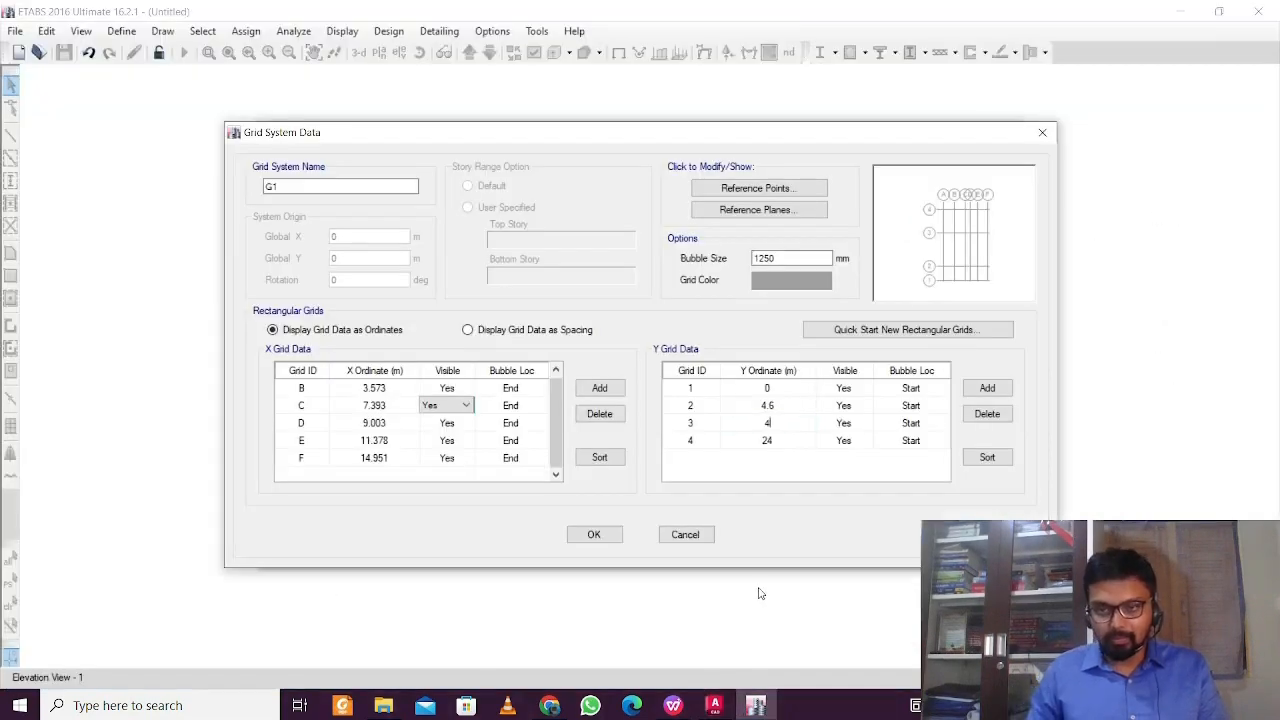
{"action": "type", "text": ".6+1.5"}
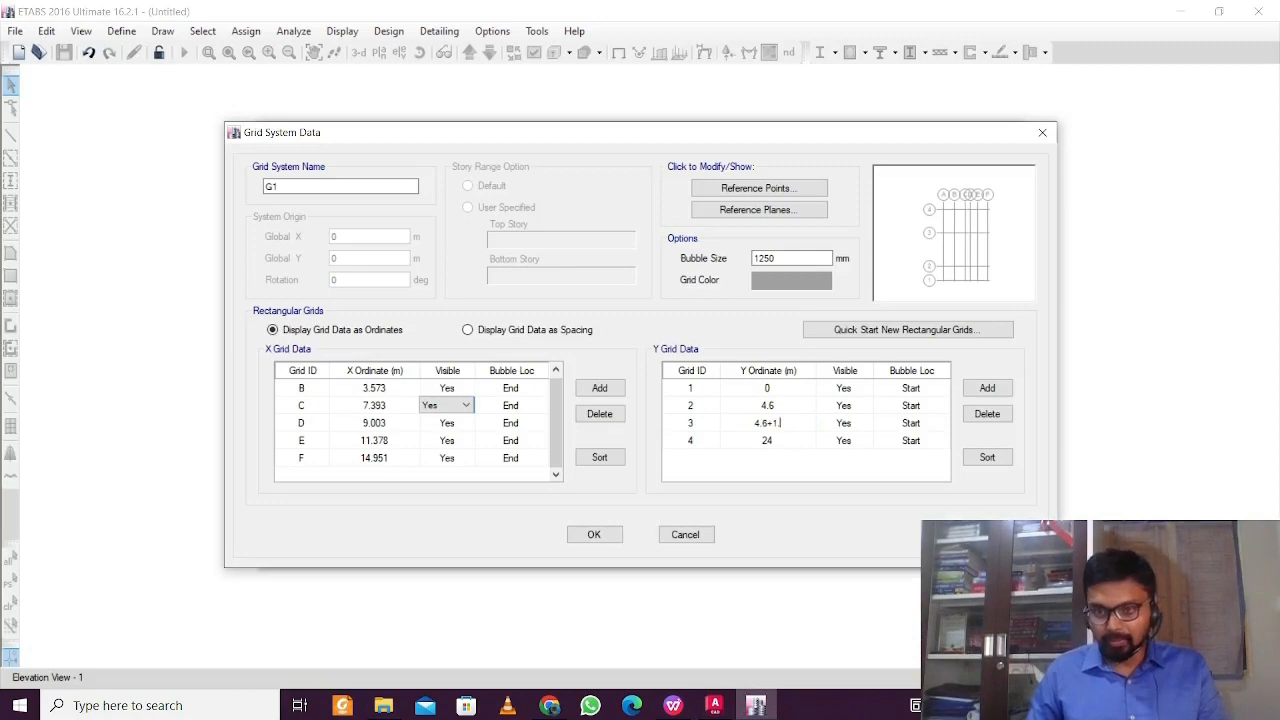
Set grid 4's Y ordinate to 6.1+4.6 m and accept the grid system data.
{"action": "left_click", "coordinate": [772, 443]}
{"action": "type", "text": "6"}
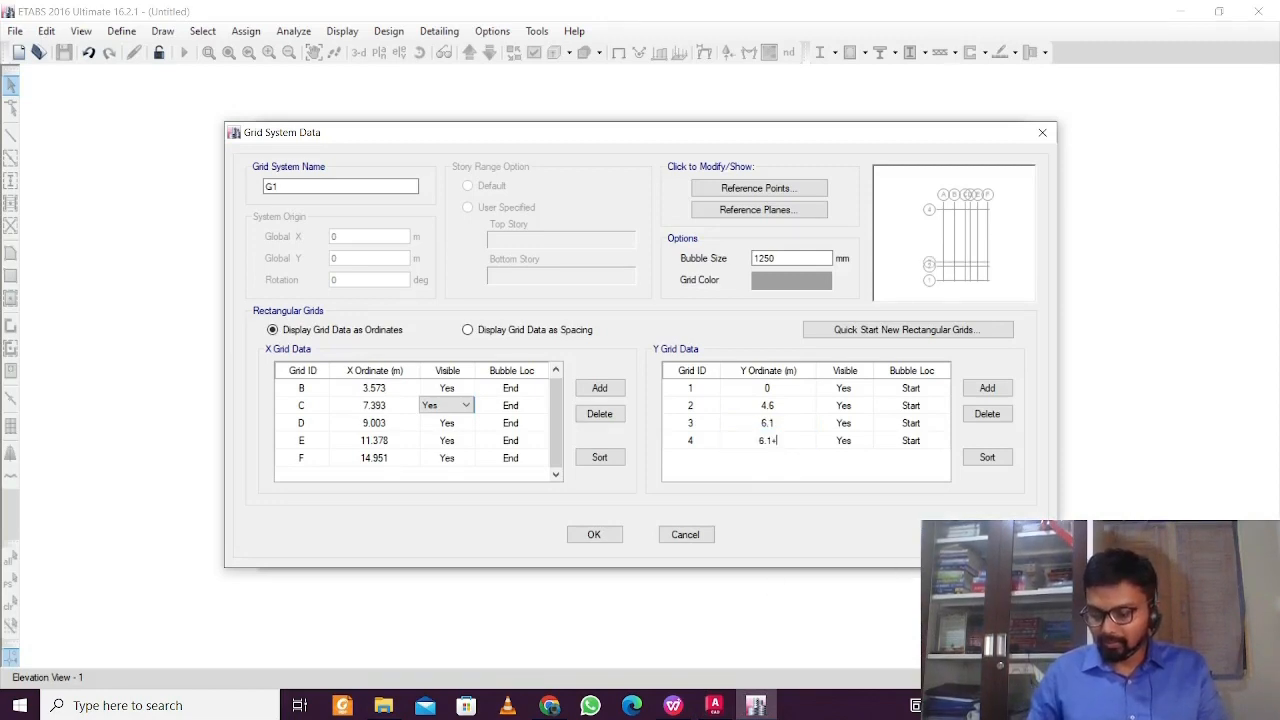
{"action": "type", "text": ".1+4"}
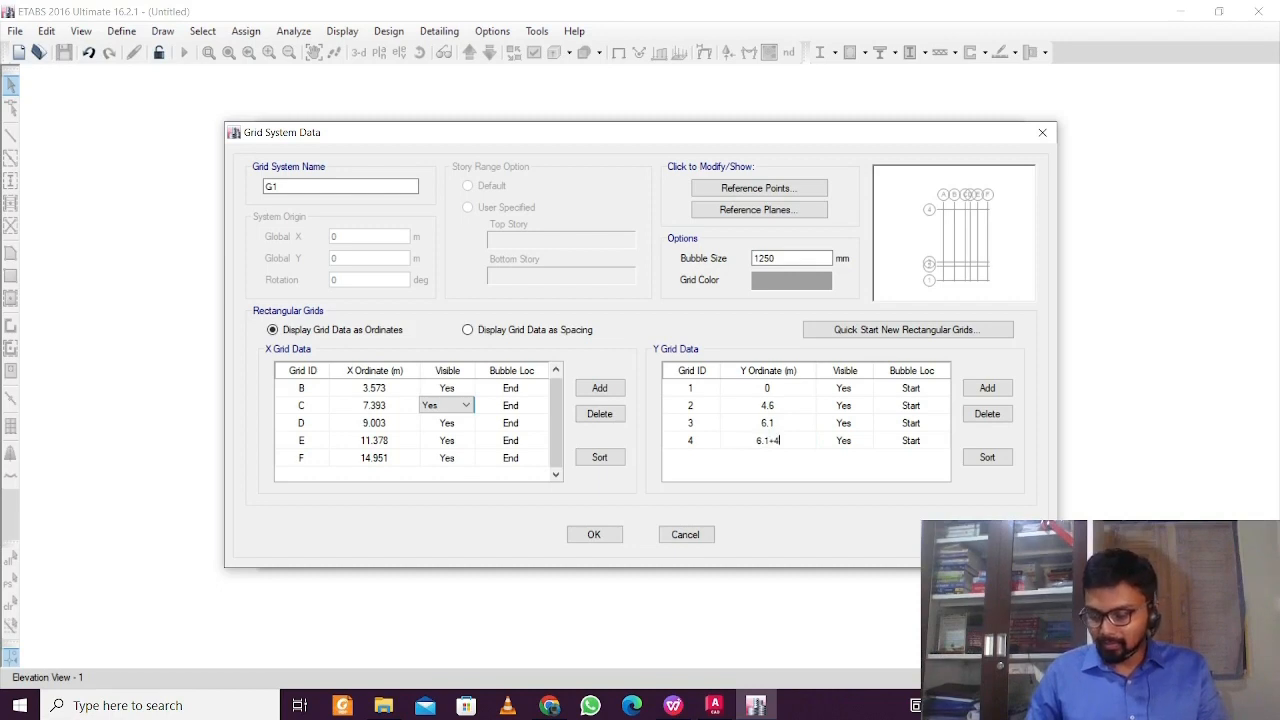
{"action": "type", "text": ".6"}
{"action": "key", "text": "Return"}
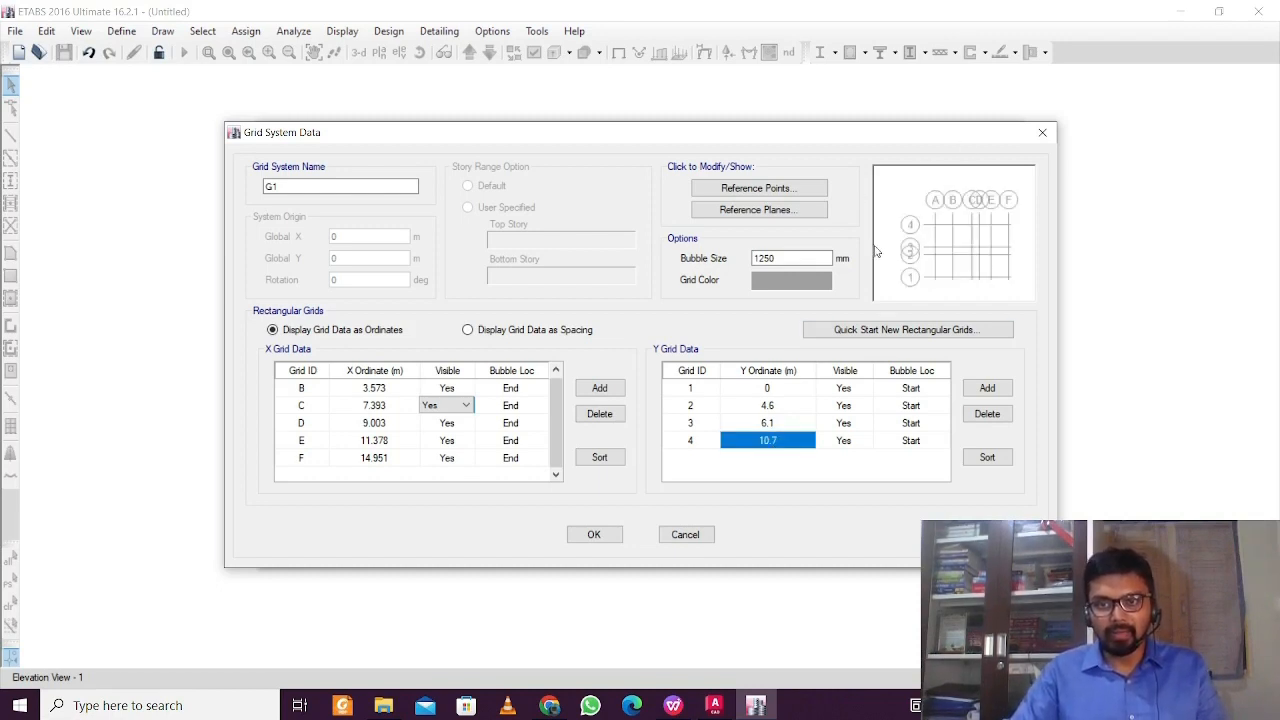
{"action": "left_click", "coordinate": [608, 535]}
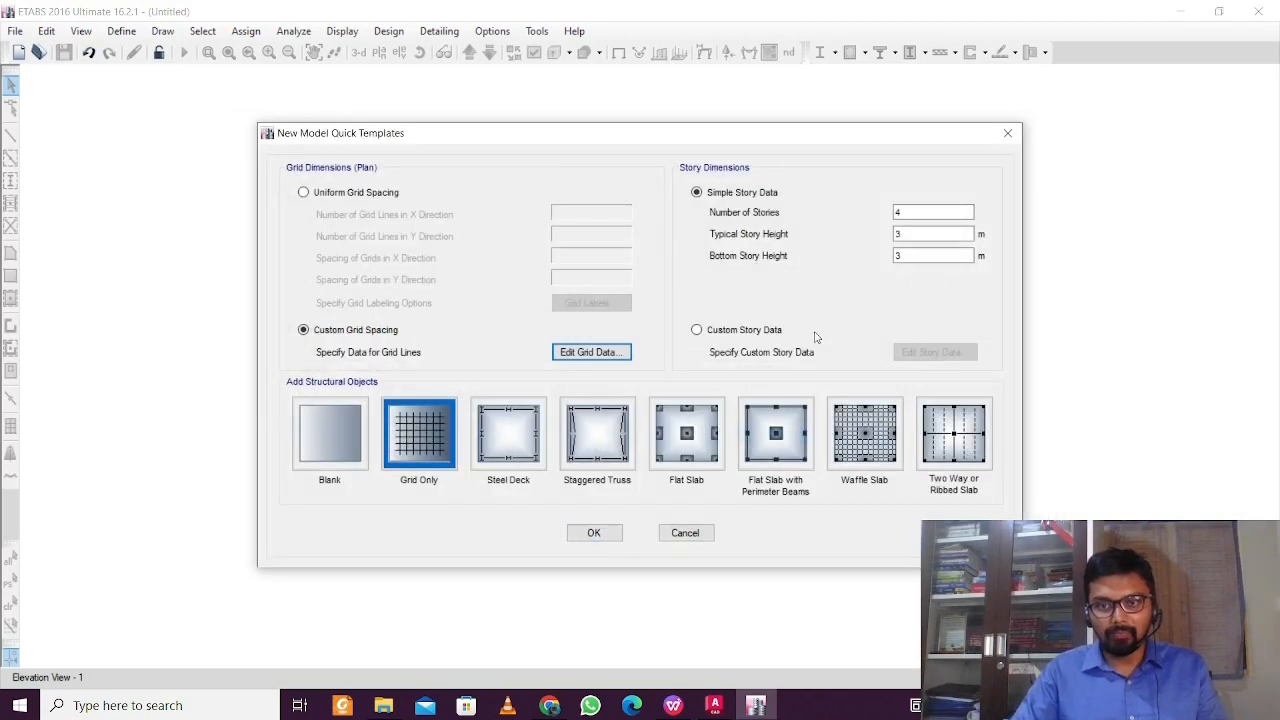
Choose custom story data for the new model and enter 1.9 m as the height of Story1.
{"action": "left_click", "coordinate": [738, 335]}
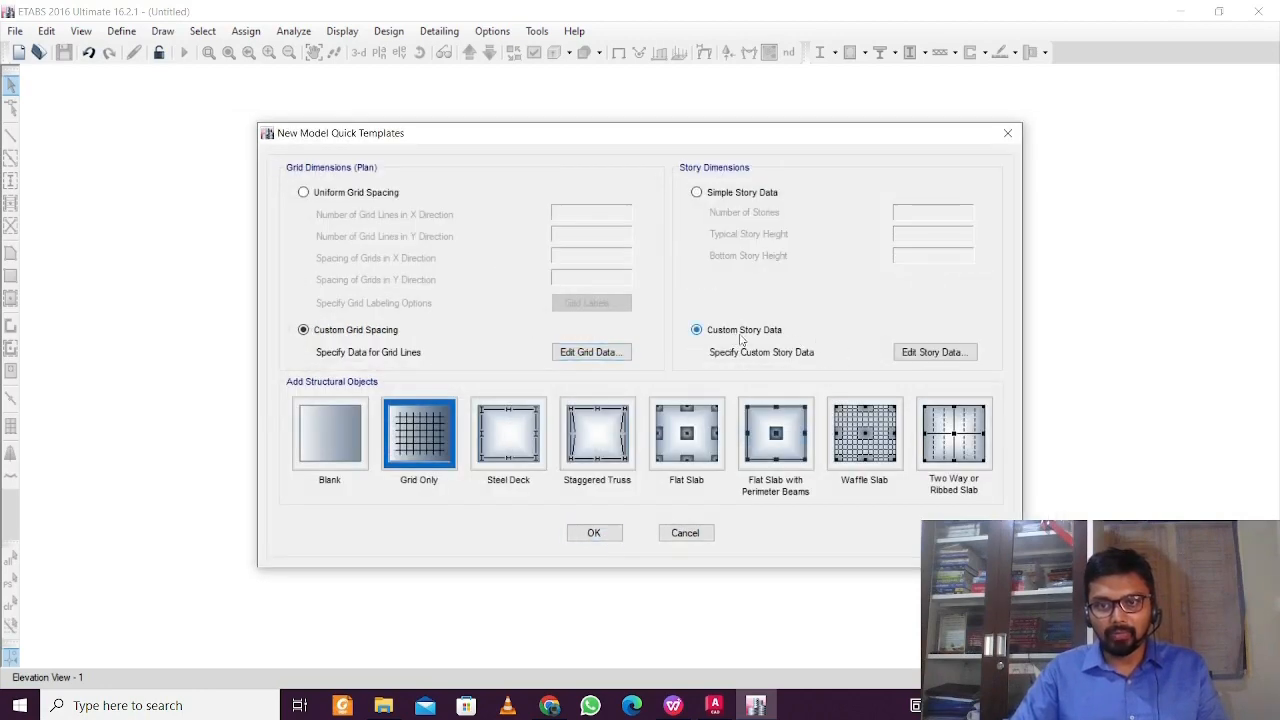
{"action": "left_click", "coordinate": [910, 356]}
{"action": "left_click", "coordinate": [490, 279]}
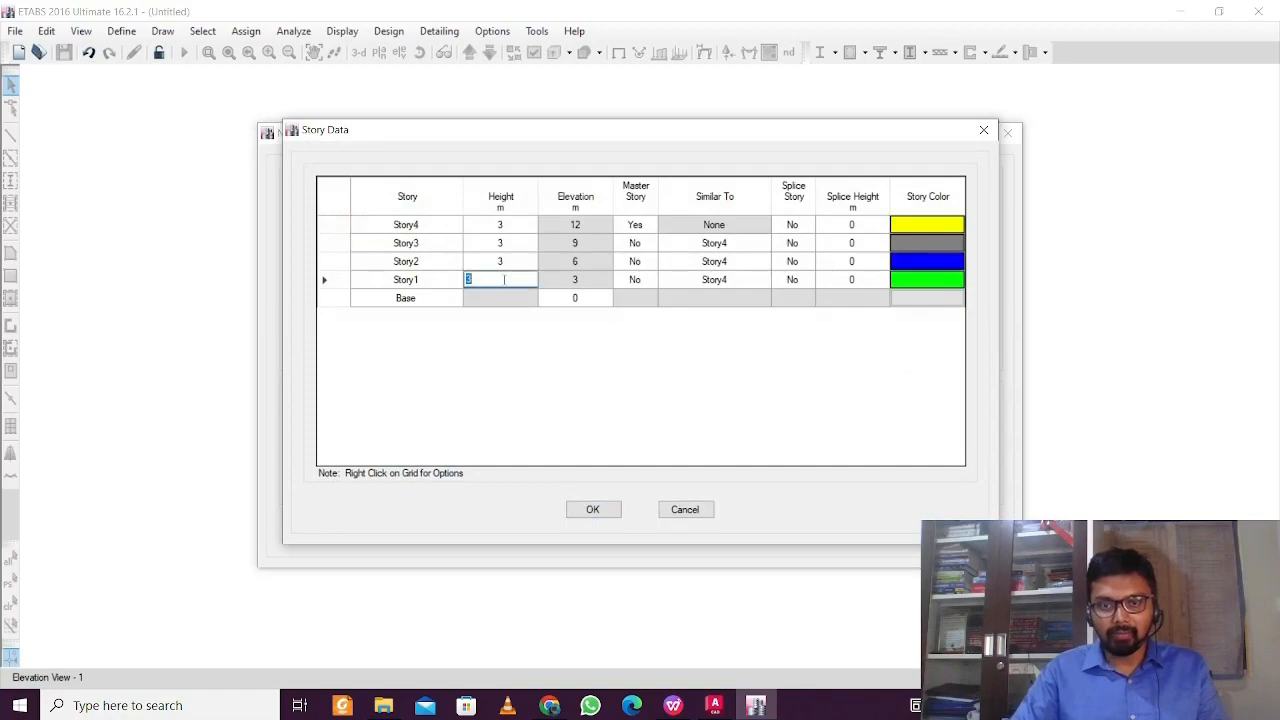
{"action": "type", "text": "1.5"}
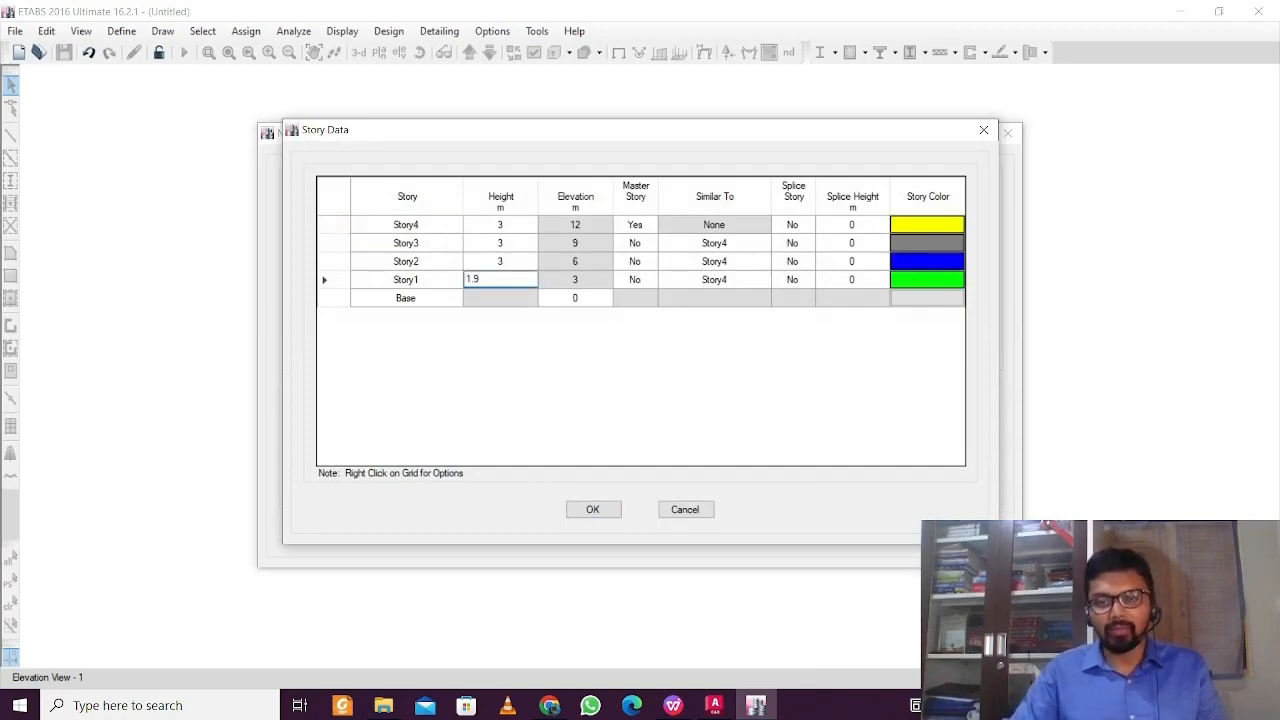
Switch to AutoCAD and examine the footing depth below ground level and the plinth height above it in the typical footing section.
{"action": "left_click", "coordinate": [715, 707]}
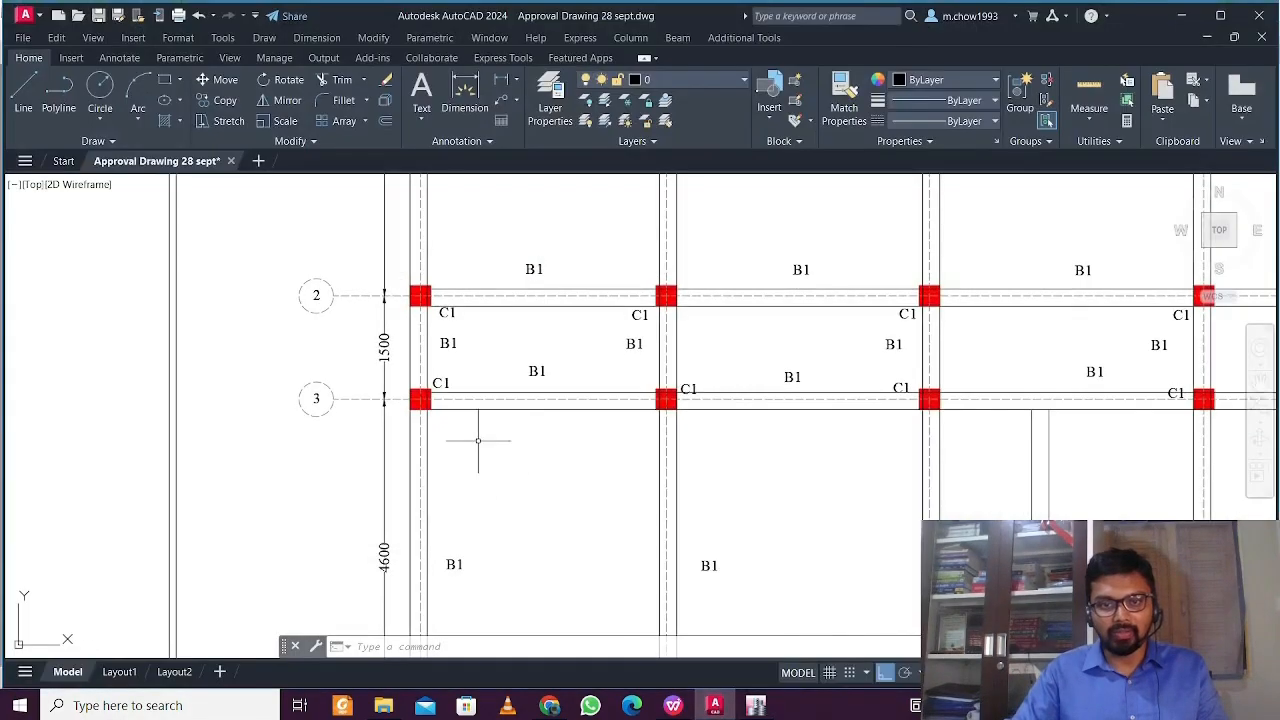
{"action": "scroll", "coordinate": [477, 437], "scroll_direction": "down", "scroll_amount": 5}
{"action": "mouse_move", "coordinate": [270, 515]}
{"action": "middle_mouse_down"}
{"action": "mouse_move", "coordinate": [390, 453]}
{"action": "mouse_move", "coordinate": [556, 449]}
{"action": "middle_mouse_up"}
{"action": "scroll", "coordinate": [443, 447], "scroll_direction": "up", "scroll_amount": 4}
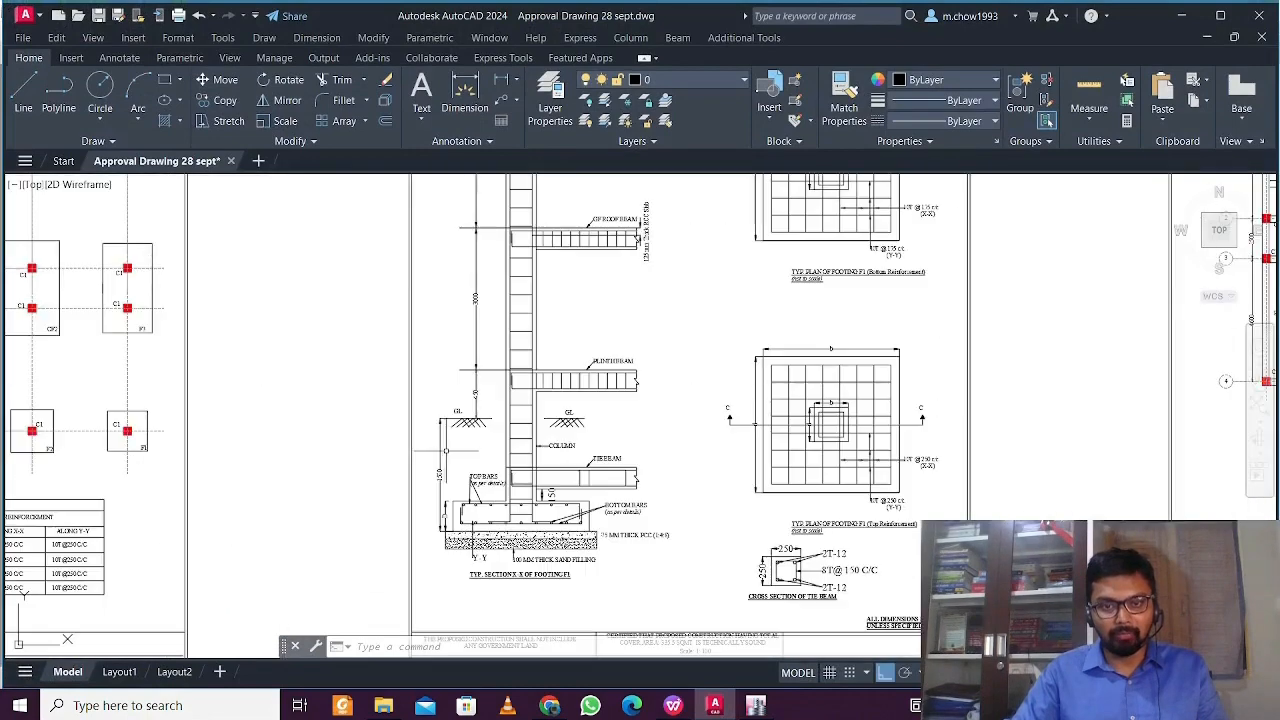
{"action": "middle_click_drag", "start_coordinate": [451, 449], "coordinate": [459, 431]}
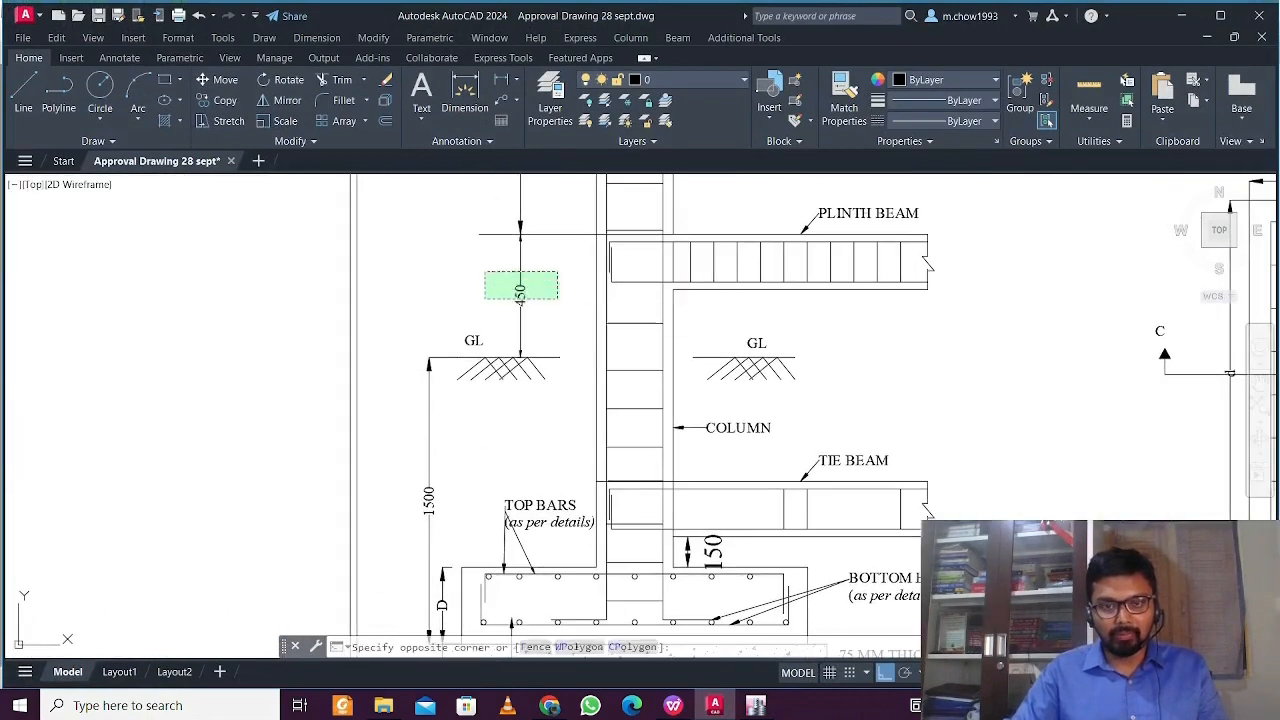
{"action": "left_click", "coordinate": [520, 290]}
{"action": "left_click", "coordinate": [463, 510]}
{"action": "left_click", "coordinate": [427, 470]}
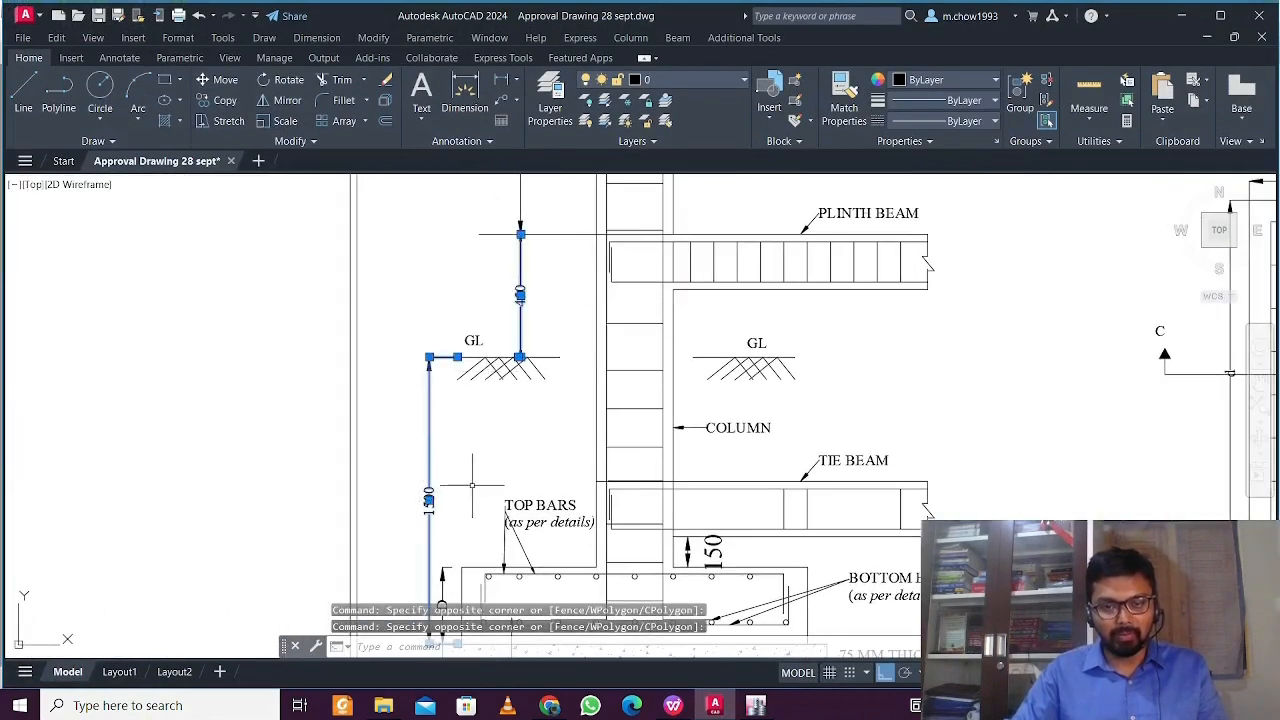
{"action": "key", "text": "Escape"}
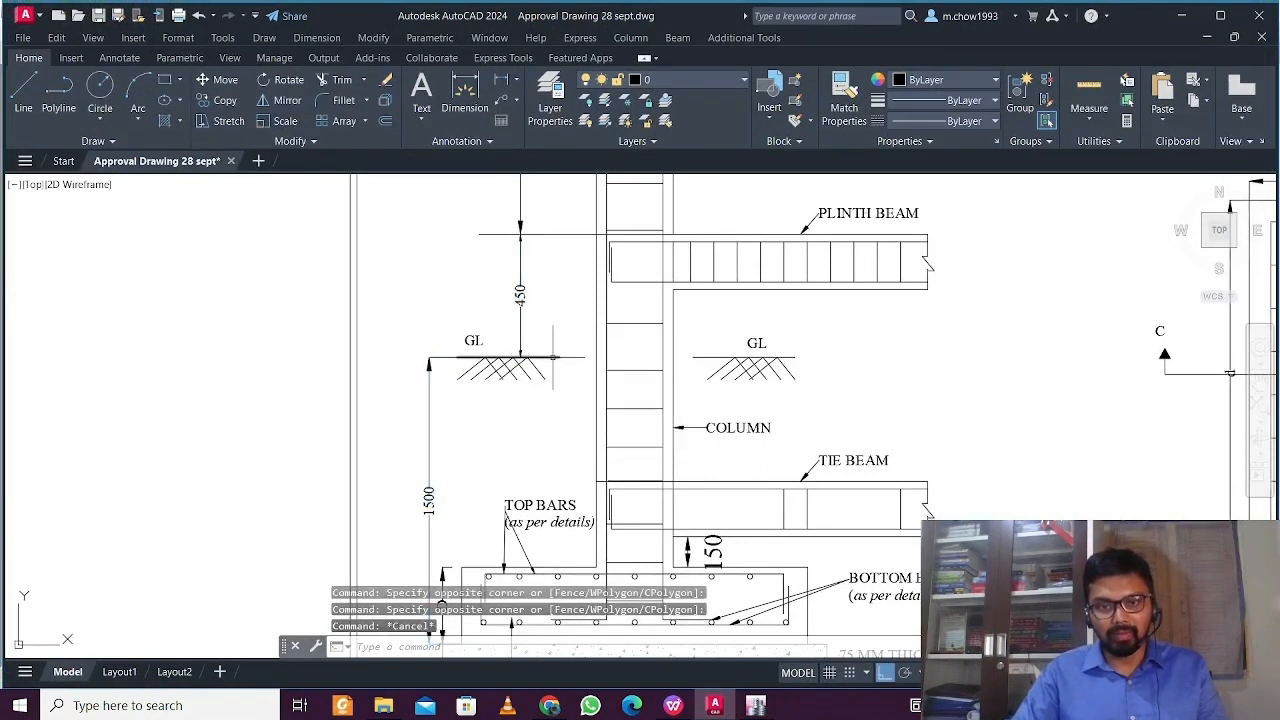
Return to ETABS and set Story1's height to 1.95 m and the Base elevation to -1.95 m.
{"action": "left_click", "coordinate": [1181, 16]}
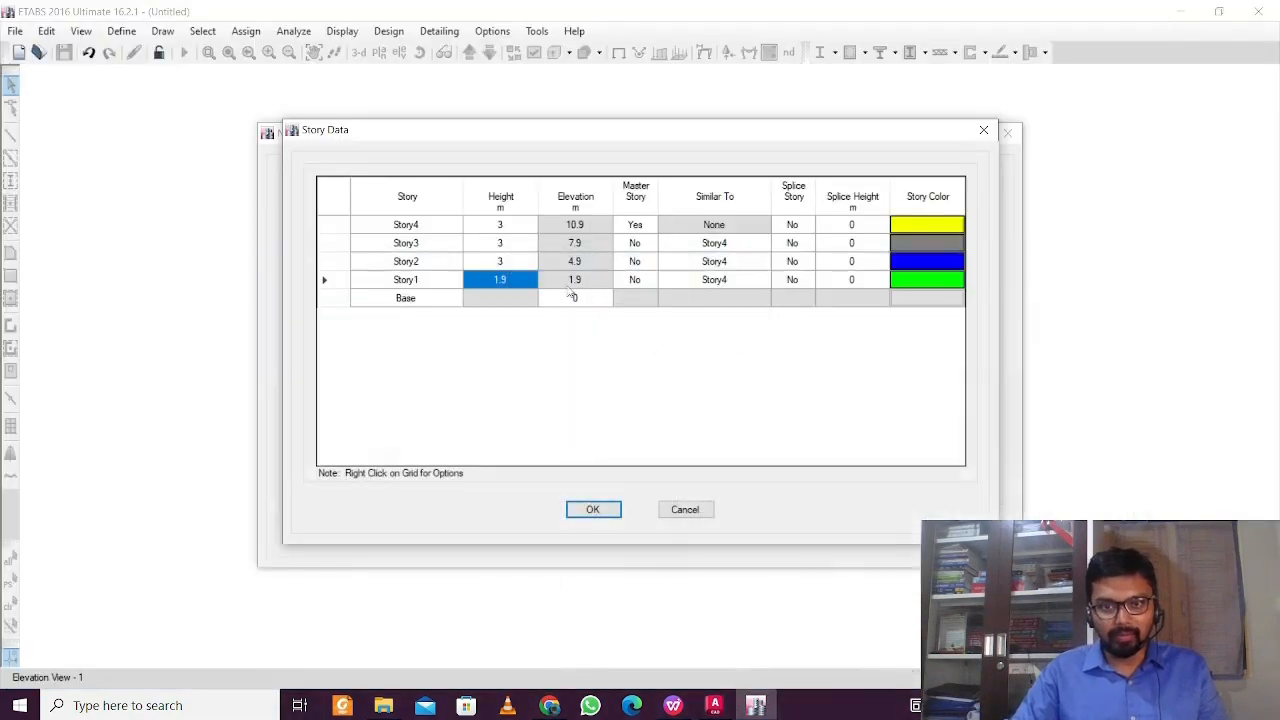
{"action": "left_click", "coordinate": [525, 283]}
{"action": "type", "text": "1"}
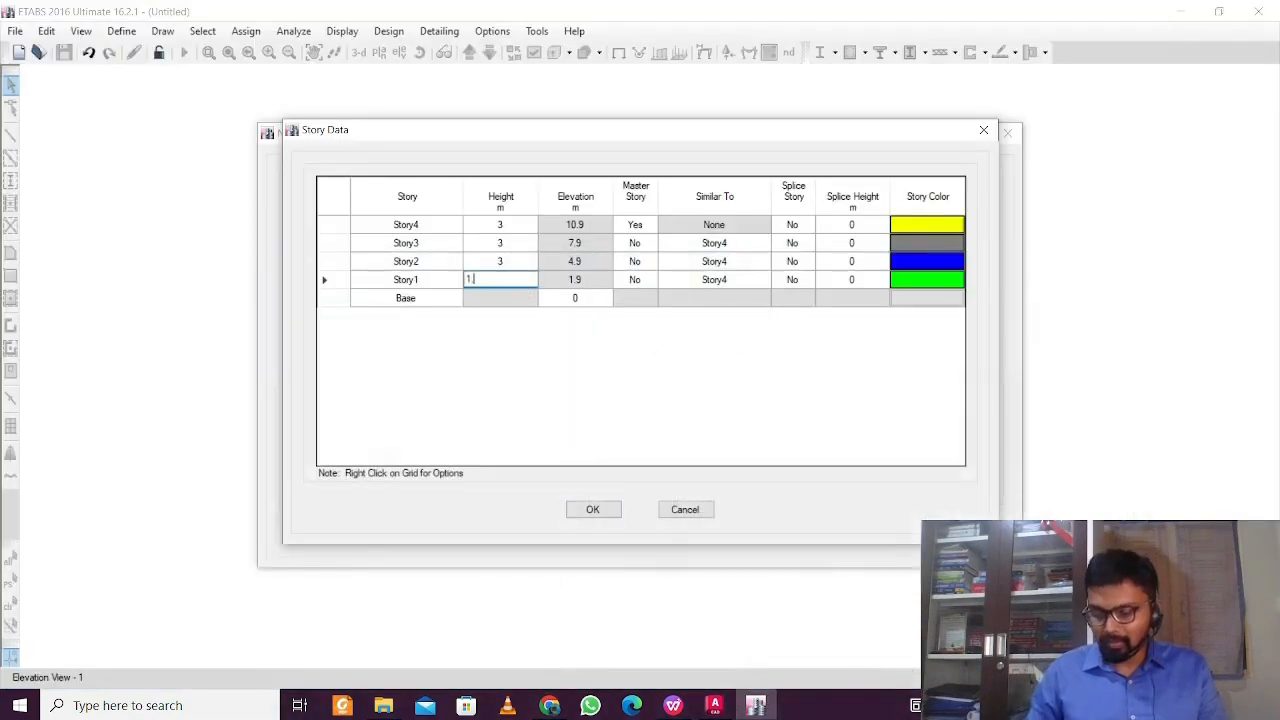
{"action": "left_click", "coordinate": [600, 302]}
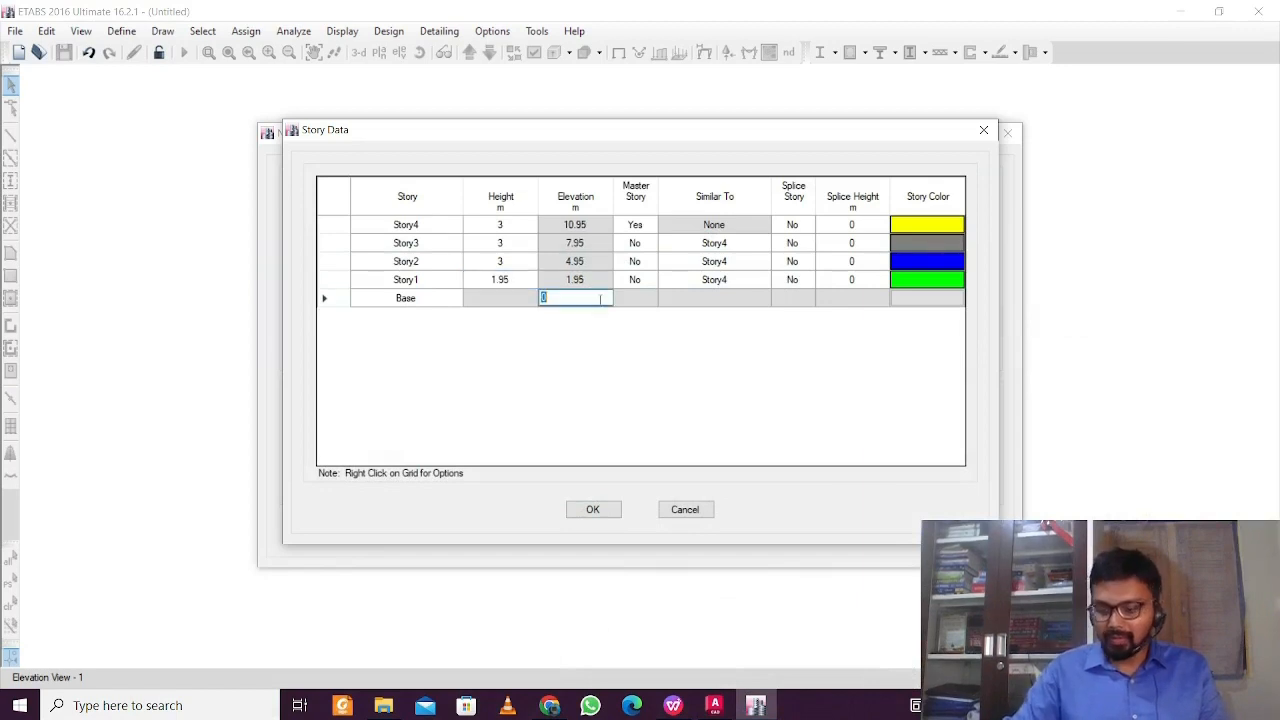
{"action": "type", "text": "-1.9"}
{"action": "type", "text": "5"}
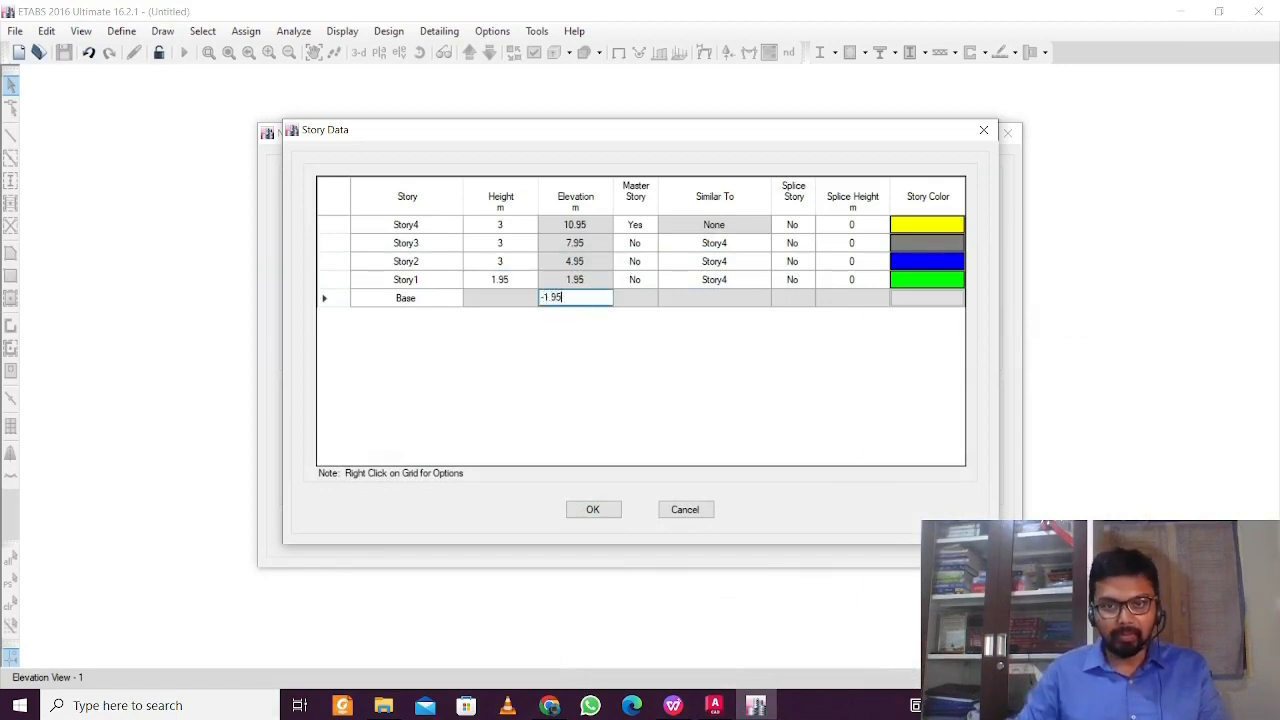
{"action": "left_click", "coordinate": [485, 279]}
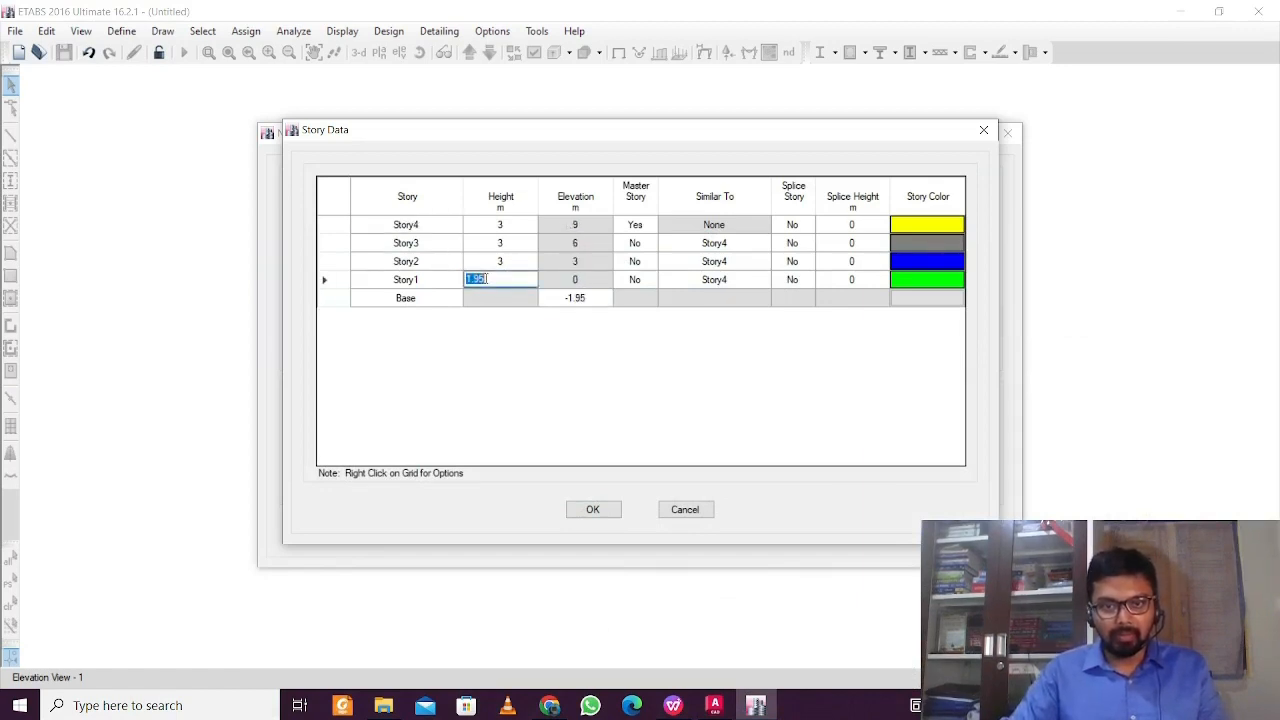
Rename the story directly above Base as PL in the story data.
{"action": "left_click", "coordinate": [420, 298]}
{"action": "left_click", "coordinate": [421, 279]}
{"action": "left_click", "coordinate": [435, 303]}
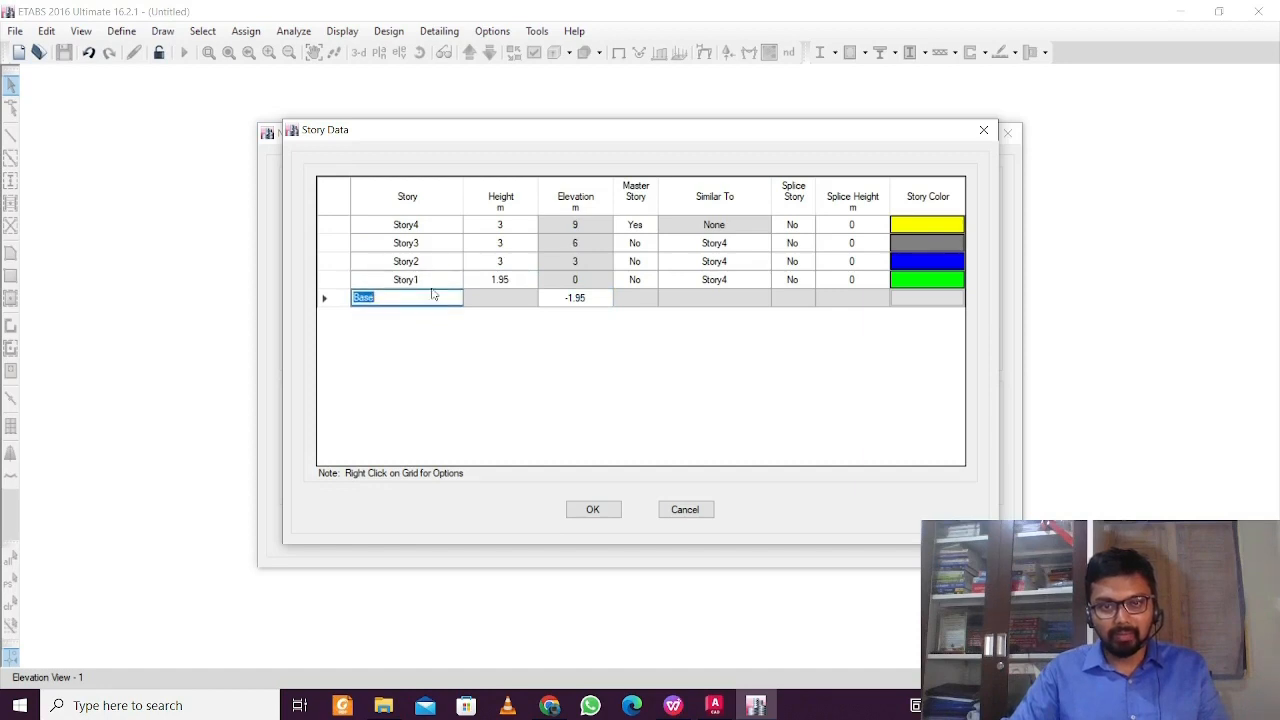
{"action": "left_click", "coordinate": [432, 284]}
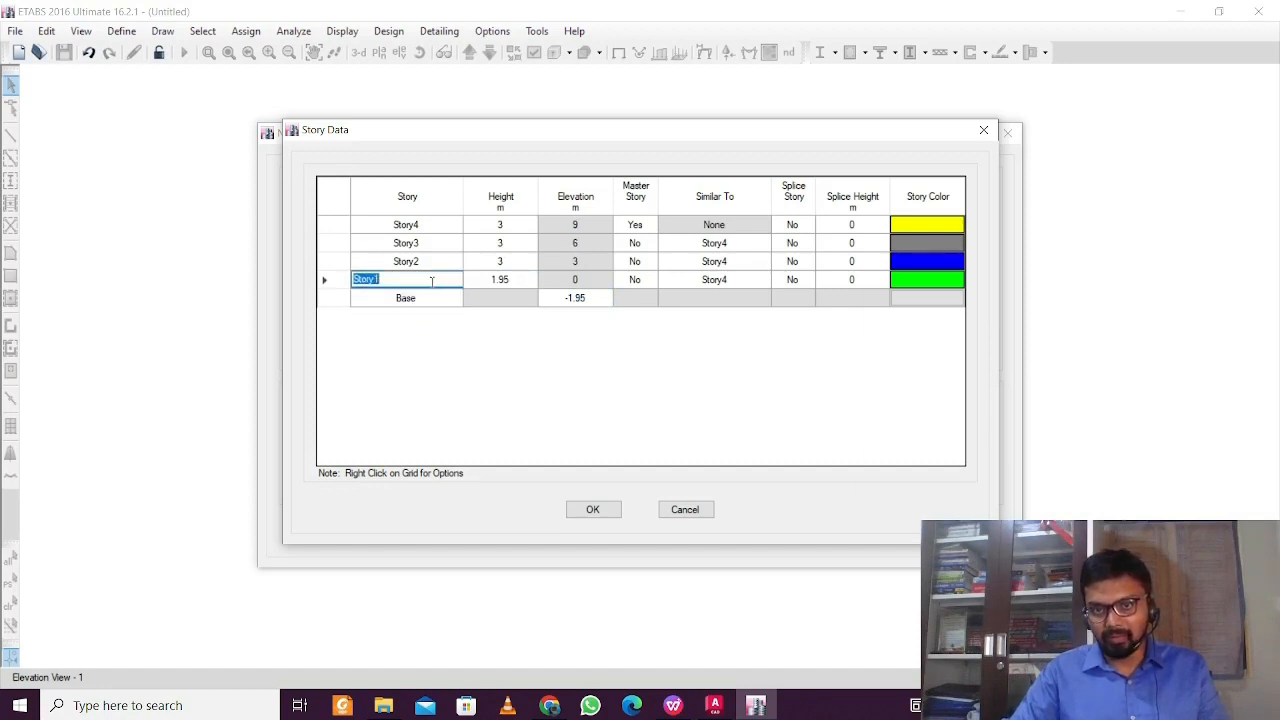
{"action": "left_click", "coordinate": [437, 302]}
{"action": "left_click", "coordinate": [427, 281]}
{"action": "left_click", "coordinate": [427, 281]}
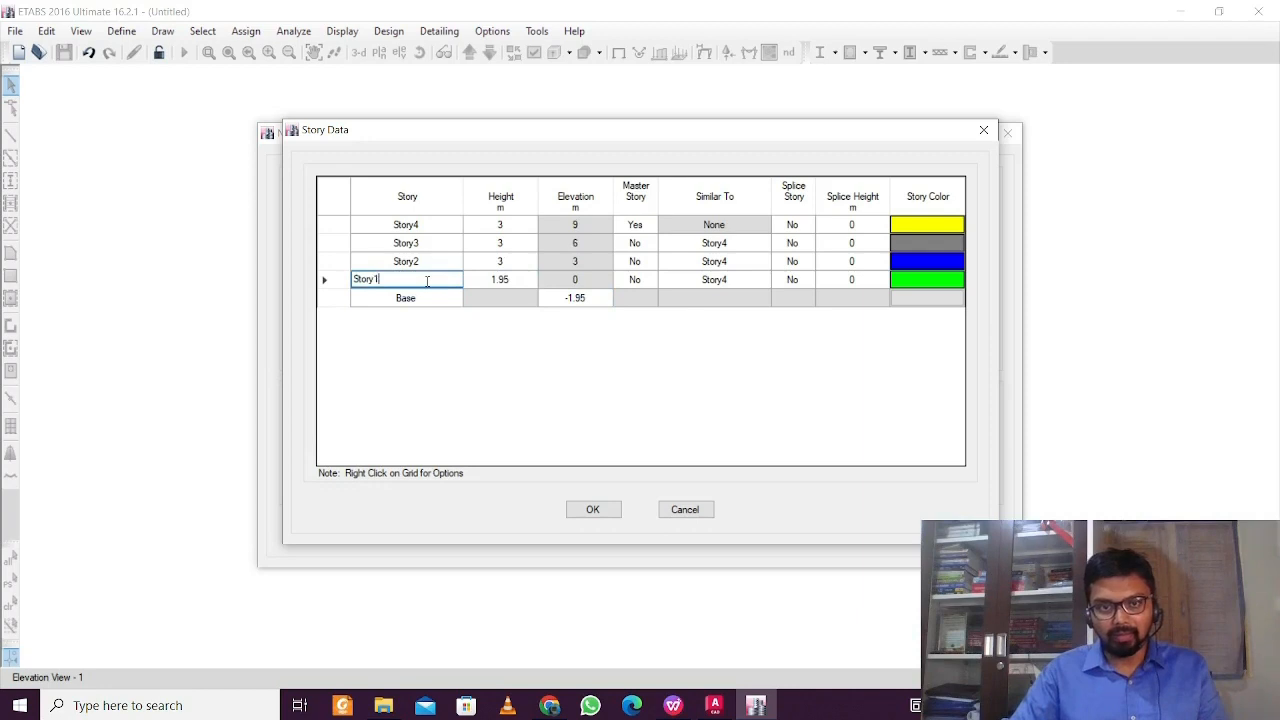
{"action": "double_click", "coordinate": [422, 280]}
{"action": "type", "text": "P"}
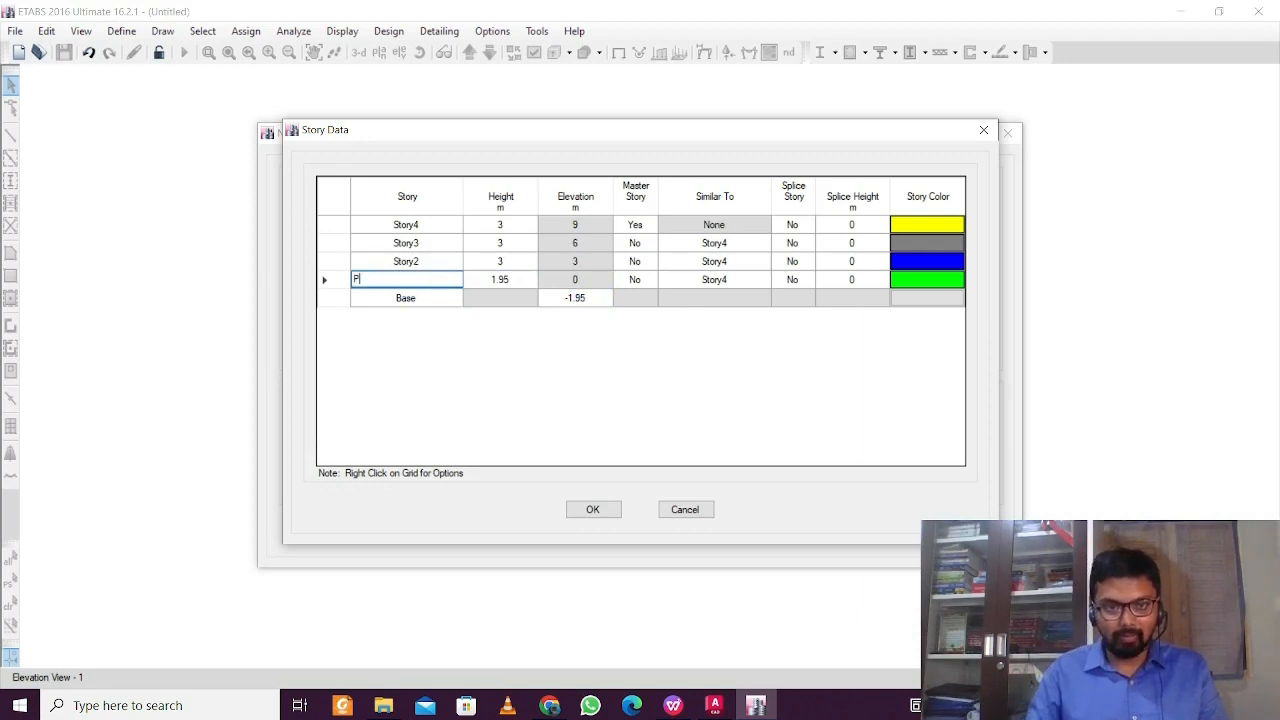
{"action": "type", "text": "L"}
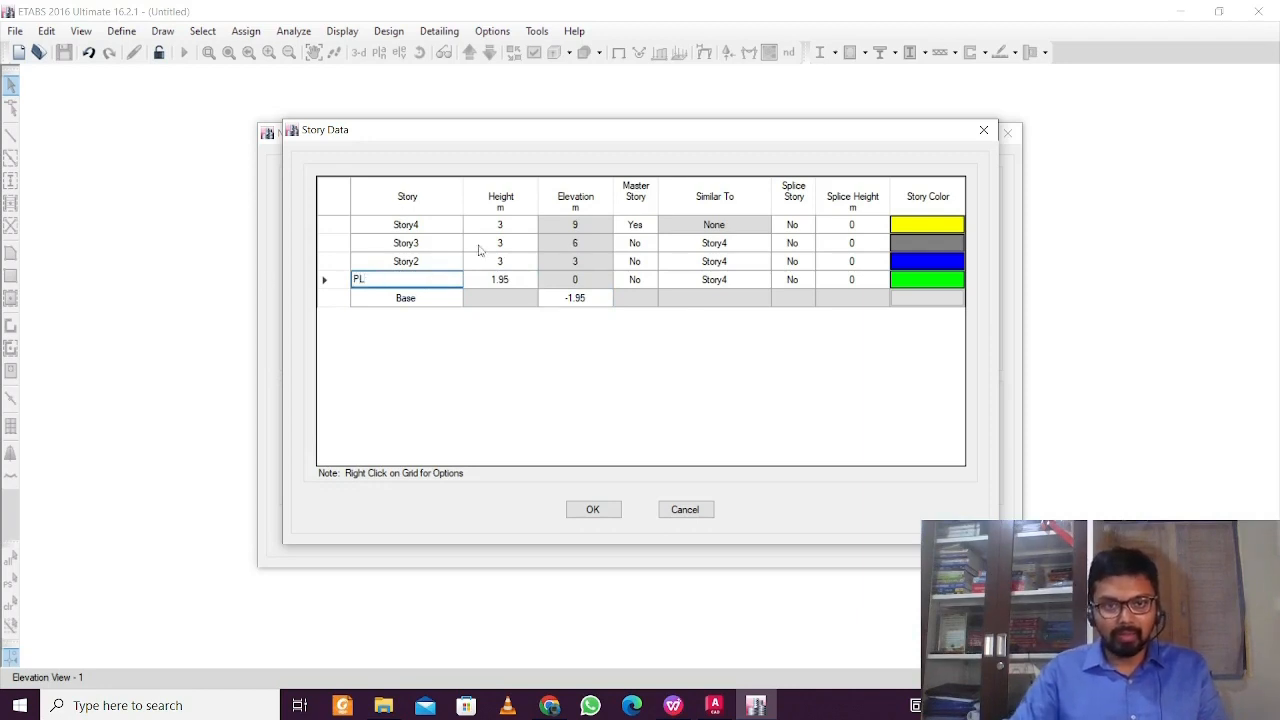
Rename the three stories above PL, from lowest to highest, as Story1, Story2 and Story3.
{"action": "left_click", "coordinate": [433, 264]}
{"action": "left_click", "coordinate": [432, 260]}
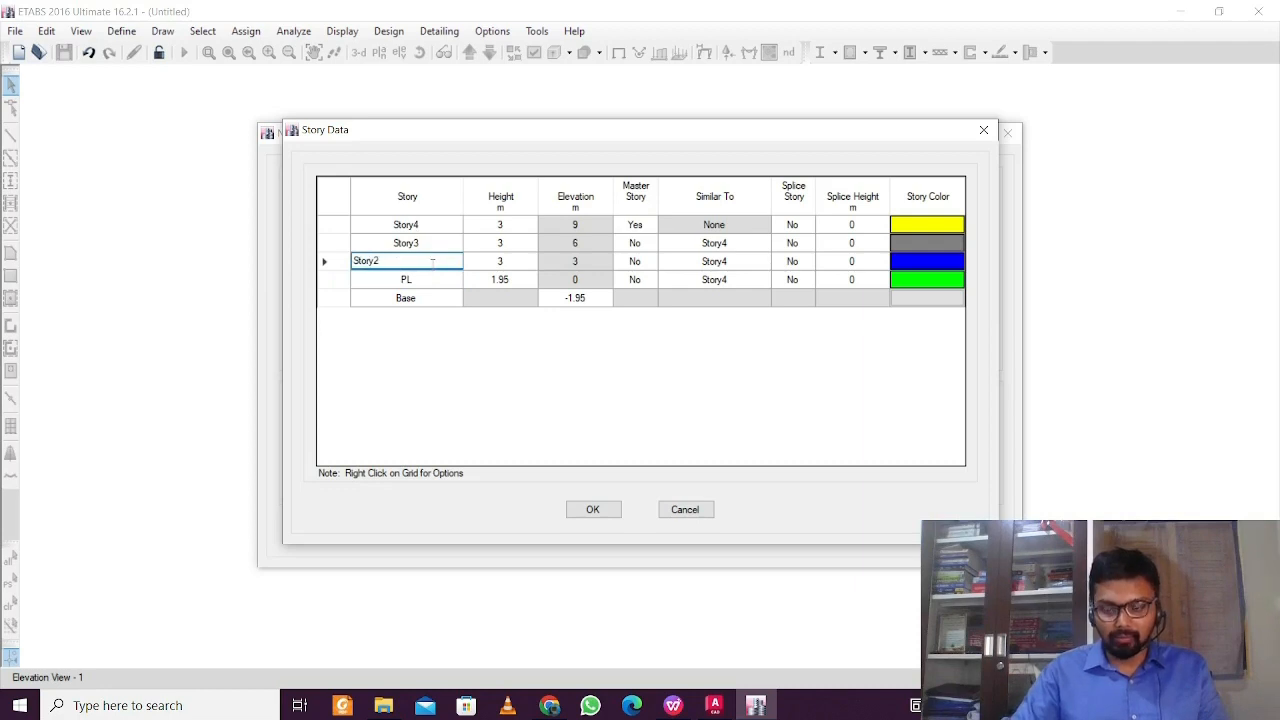
{"action": "key", "text": "BackSpace"}
{"action": "type", "text": "1"}
{"action": "left_click", "coordinate": [443, 242]}
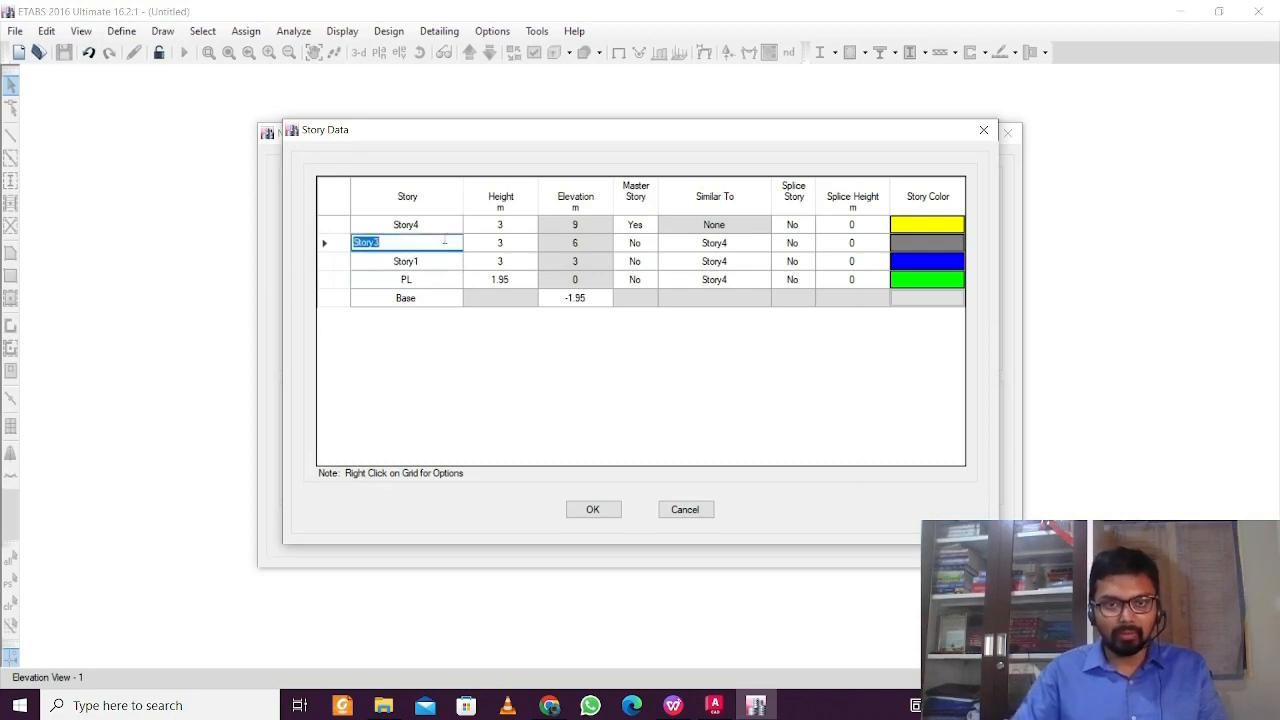
{"action": "left_click", "coordinate": [444, 241]}
{"action": "key", "text": "BackSpace"}
{"action": "type", "text": "2"}
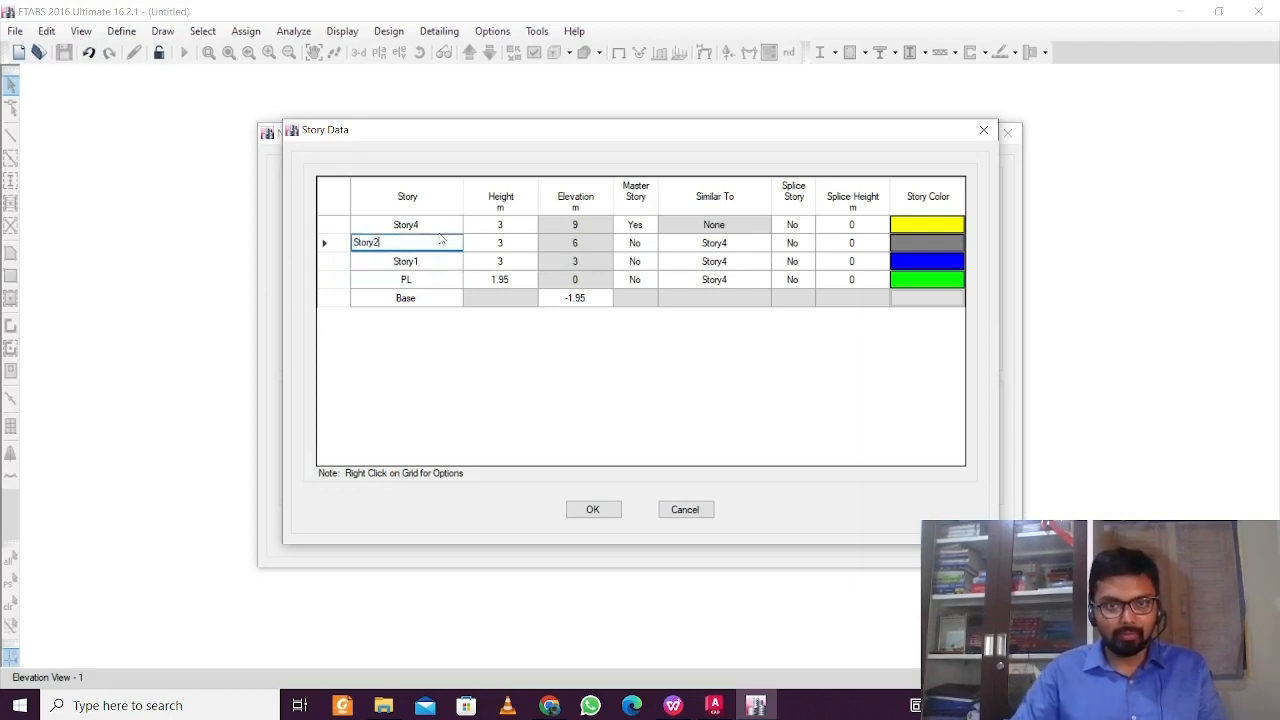
{"action": "left_click", "coordinate": [441, 225]}
{"action": "left_click", "coordinate": [441, 225]}
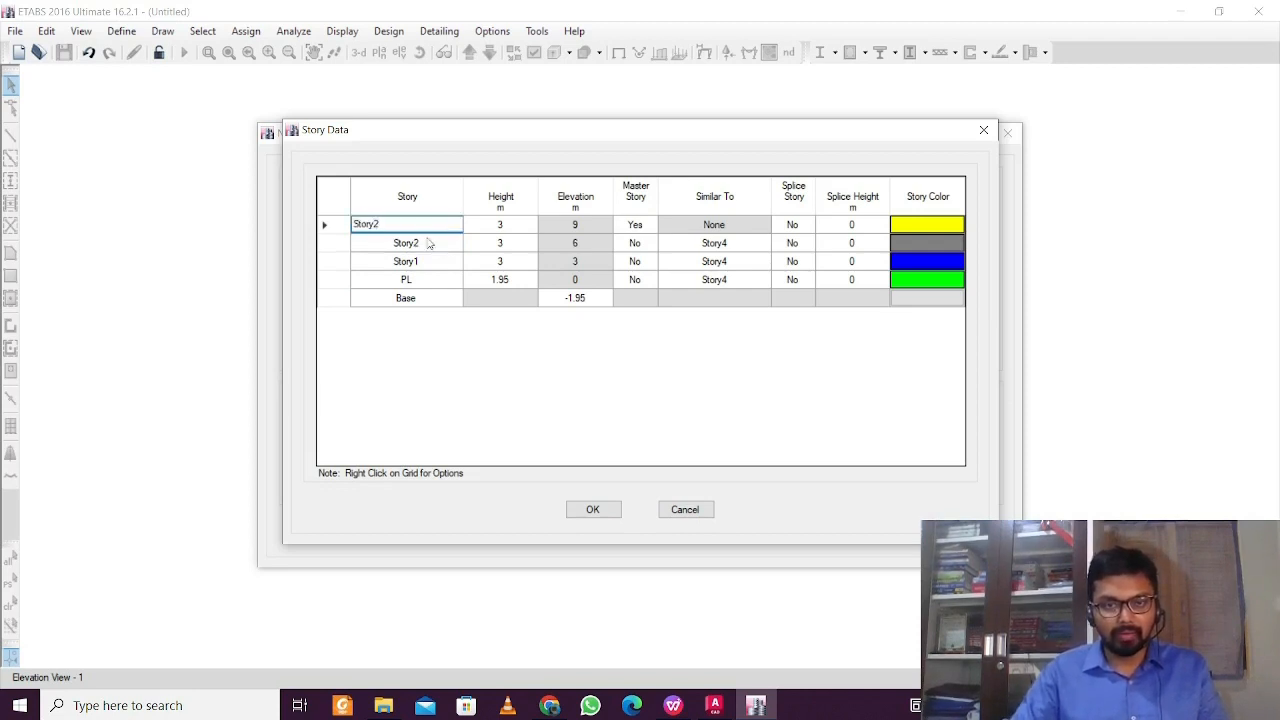
{"action": "type", "text": "3"}
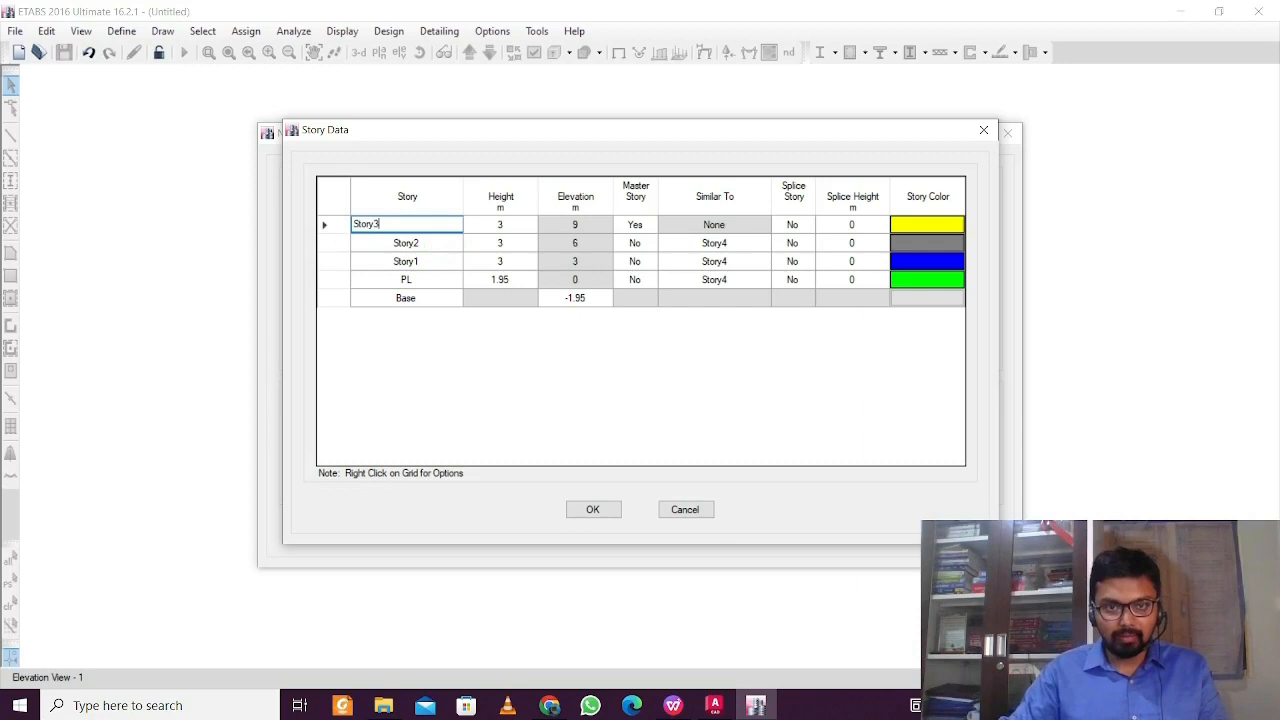
Review the story names, heights and elevations from Base up to the top story.
{"action": "left_click", "coordinate": [426, 298]}
{"action": "left_click", "coordinate": [440, 262]}
{"action": "left_click", "coordinate": [422, 245]}
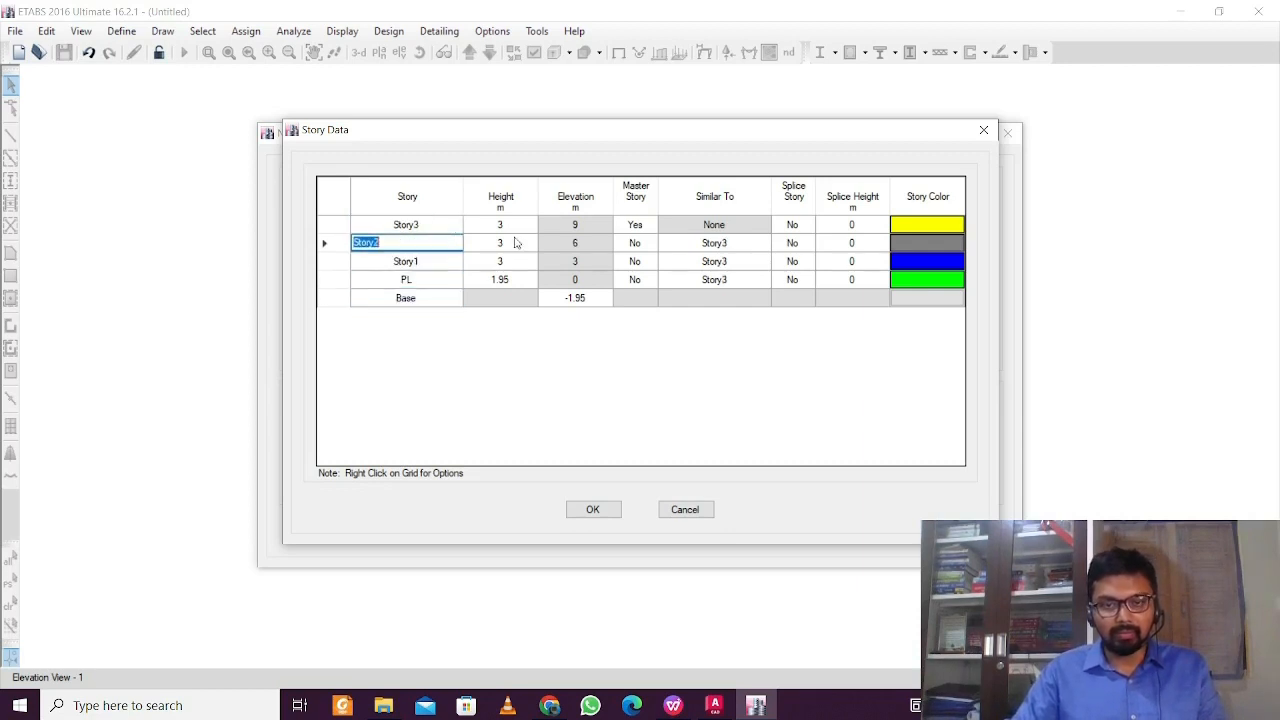
{"action": "left_click", "coordinate": [500, 243]}
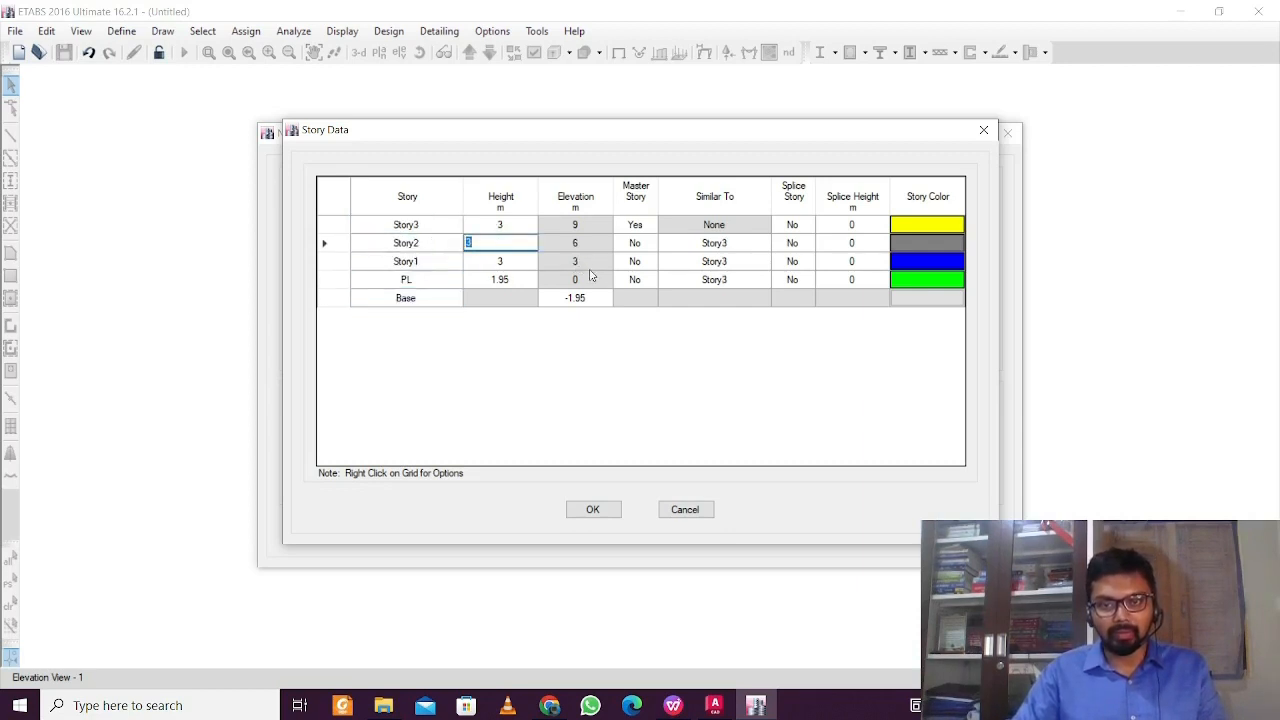
{"action": "left_click", "coordinate": [587, 266]}
{"action": "left_click", "coordinate": [585, 245]}
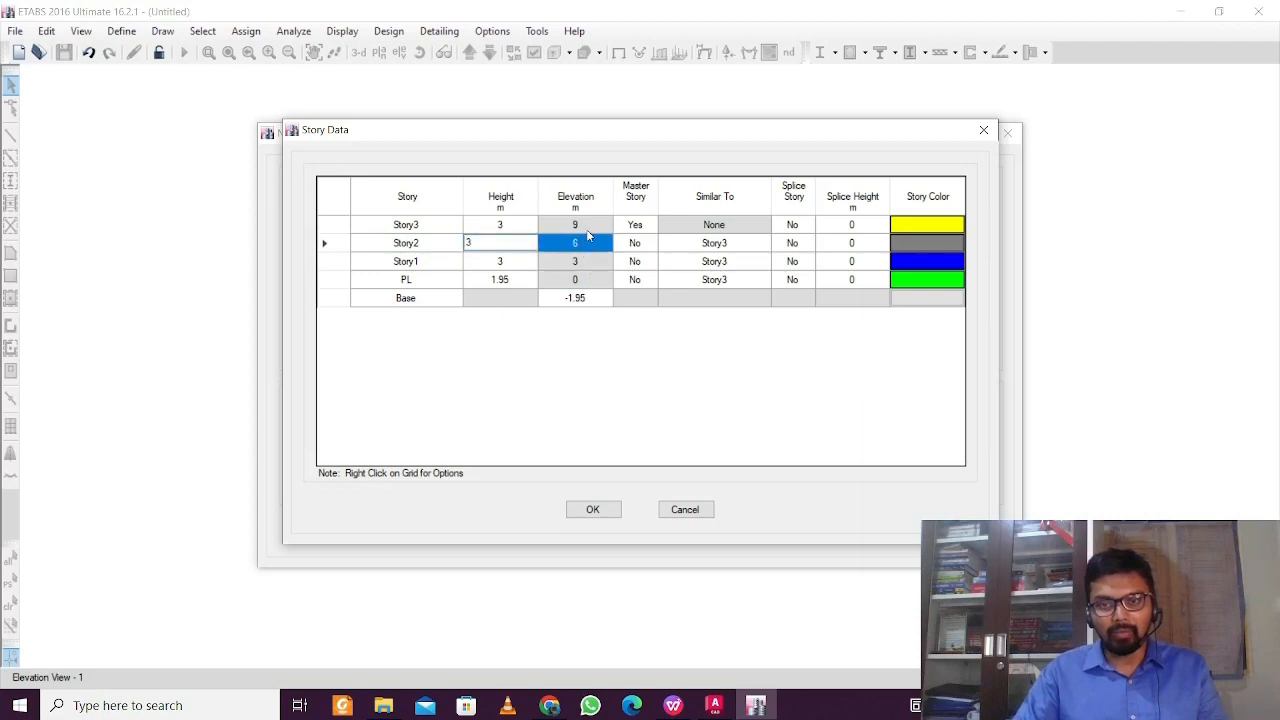
{"action": "left_click", "coordinate": [587, 228]}
{"action": "left_click", "coordinate": [596, 247]}
{"action": "left_click", "coordinate": [596, 265]}
{"action": "left_click", "coordinate": [594, 282]}
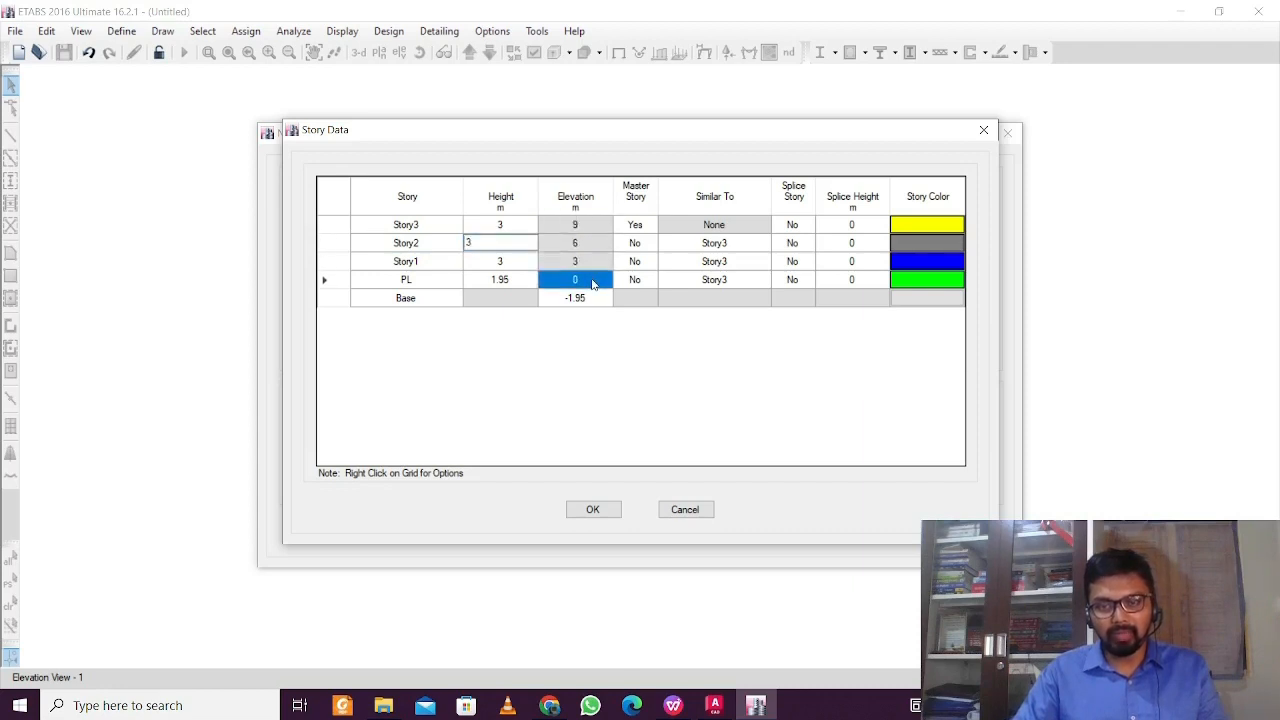
{"action": "double_click", "coordinate": [588, 297]}
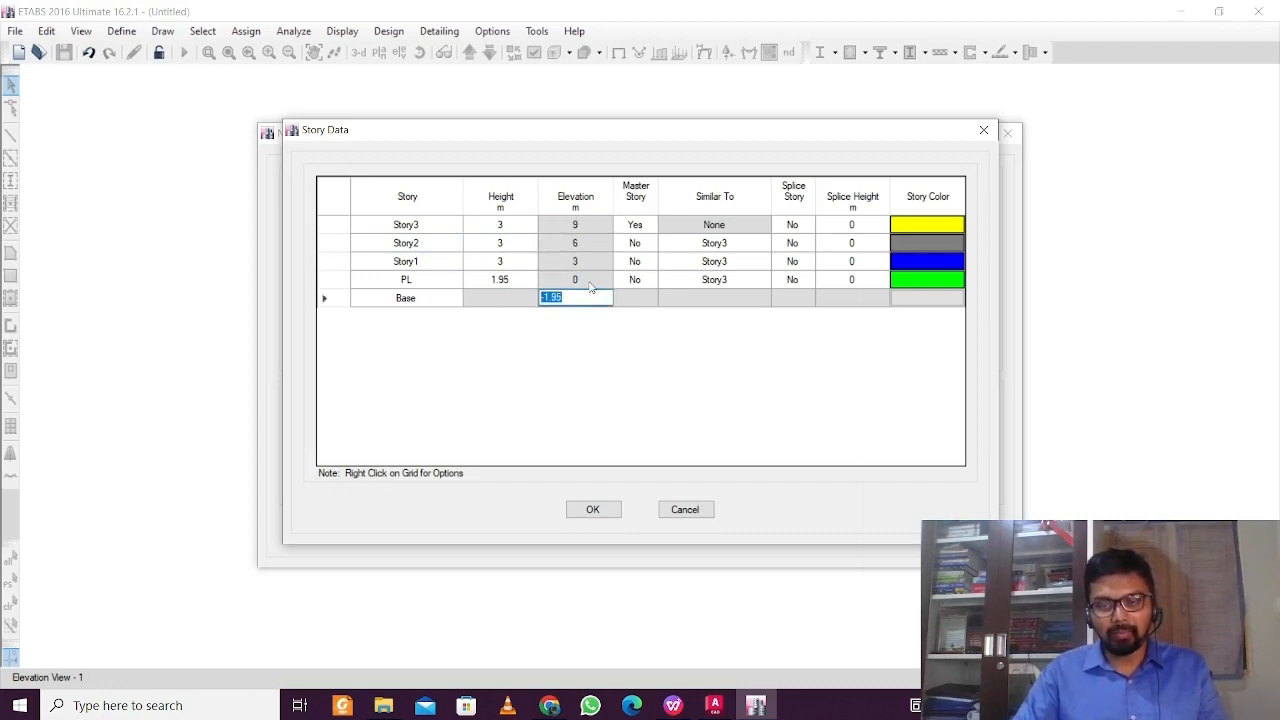
{"action": "left_click", "coordinate": [597, 283]}
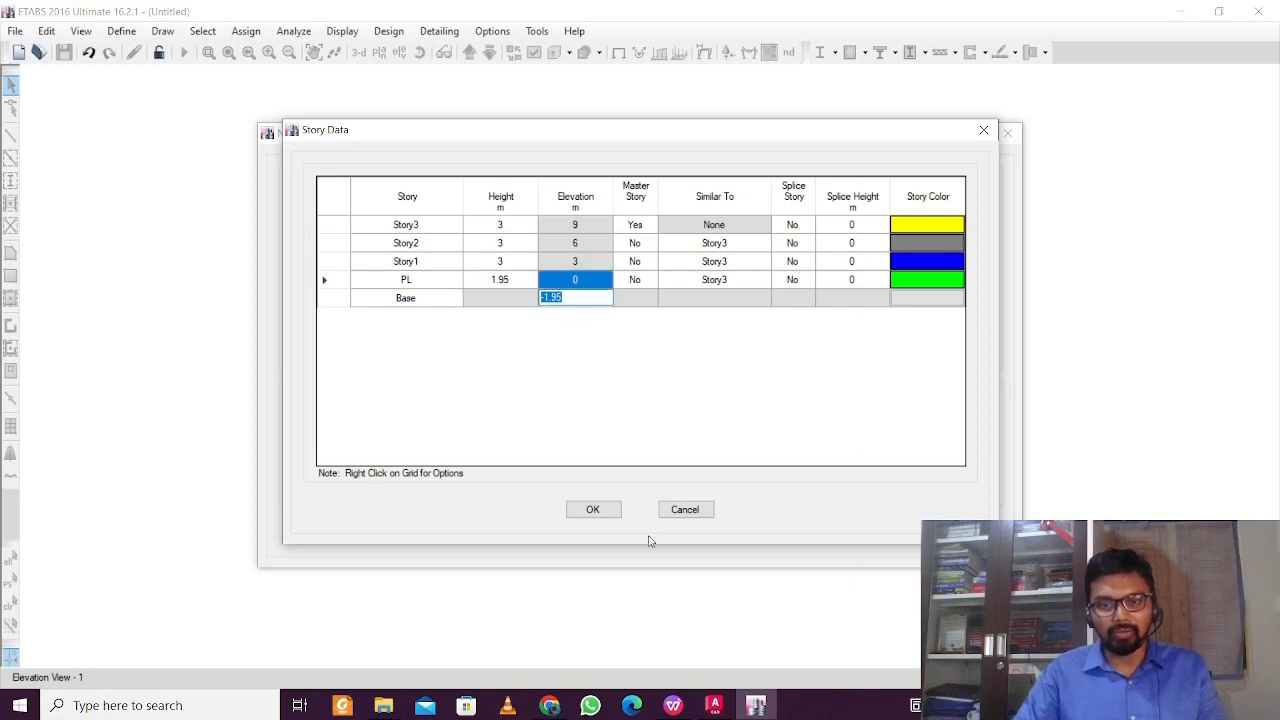
Accept the story data and create the model with the Grid Only template.
{"action": "left_click", "coordinate": [593, 510]}
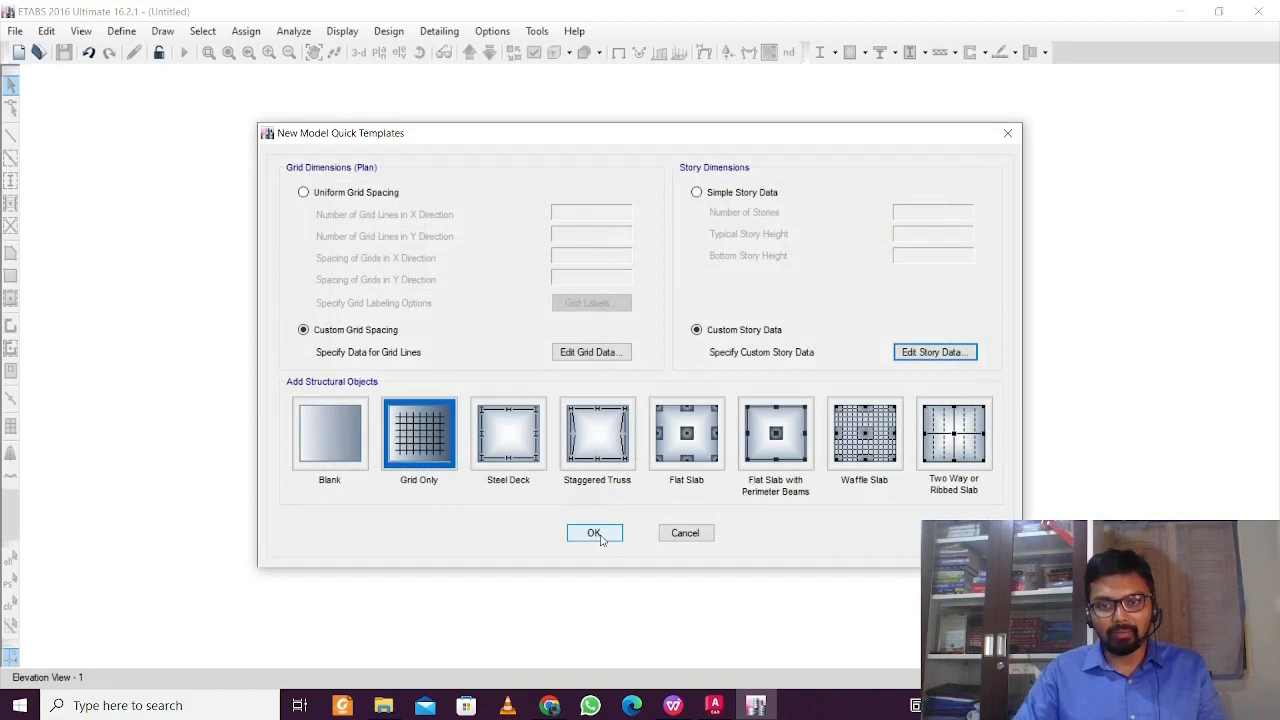
{"action": "left_click", "coordinate": [601, 534]}
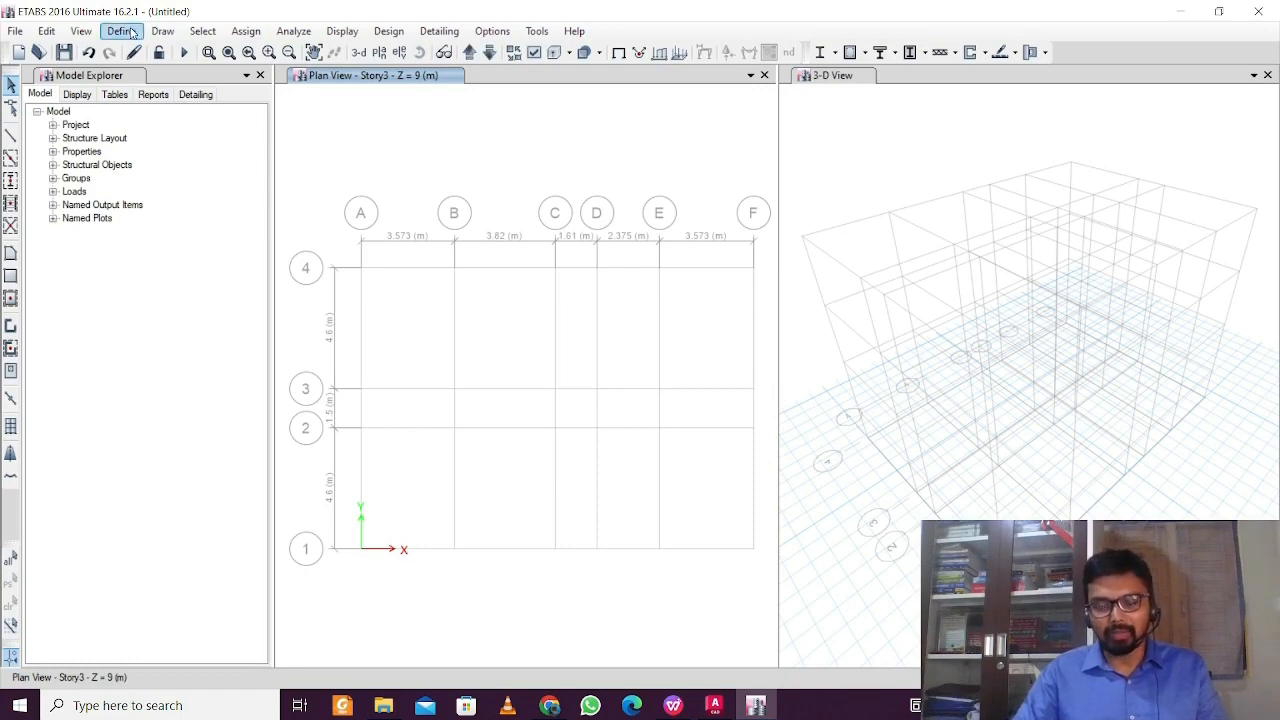
Open the 4000Psi concrete material's properties for modification and rename the material as M20.
{"action": "left_click", "coordinate": [124, 31]}
{"action": "left_click", "coordinate": [124, 31]}
{"action": "left_click", "coordinate": [124, 31]}
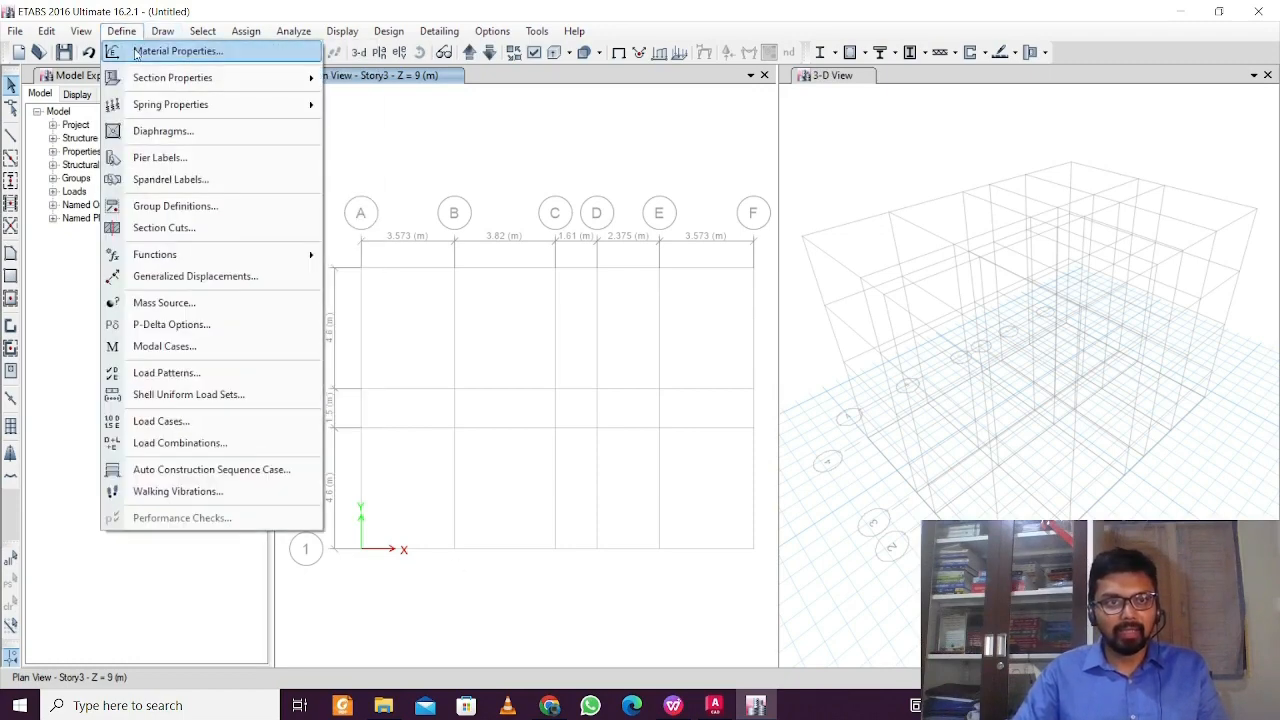
{"action": "left_click", "coordinate": [137, 53]}
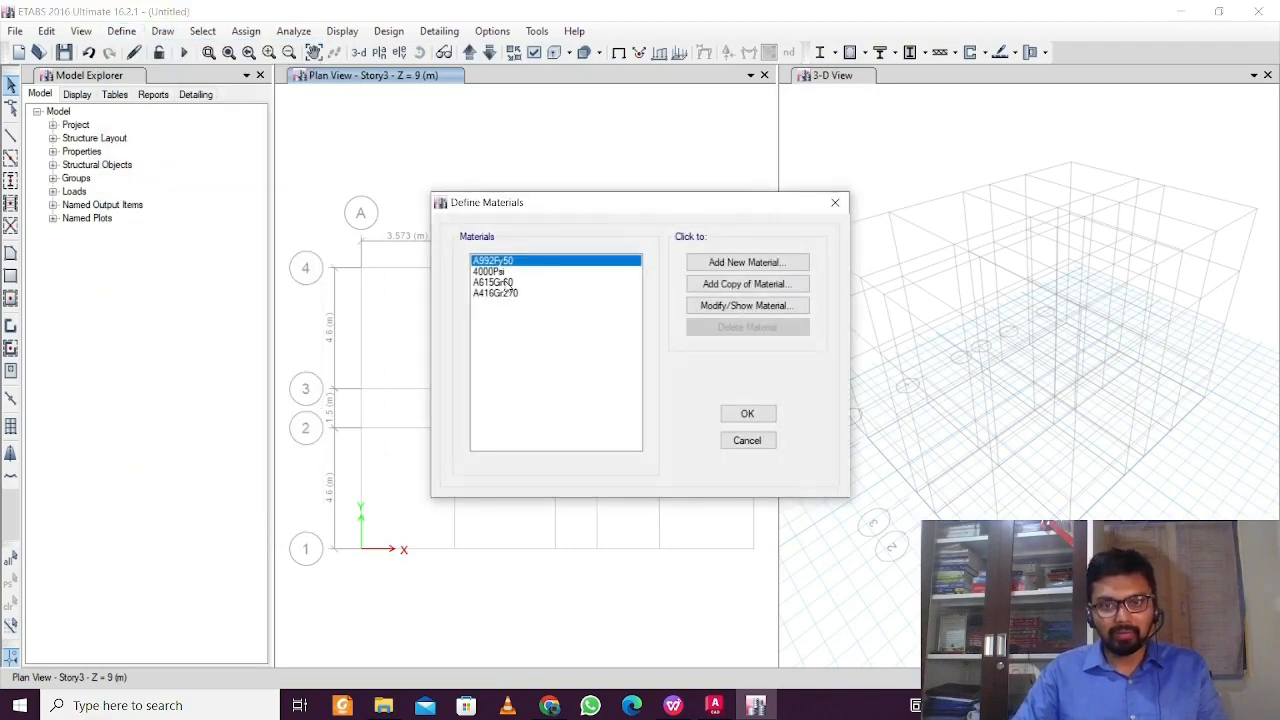
{"action": "left_click", "coordinate": [508, 291]}
{"action": "left_click", "coordinate": [508, 272]}
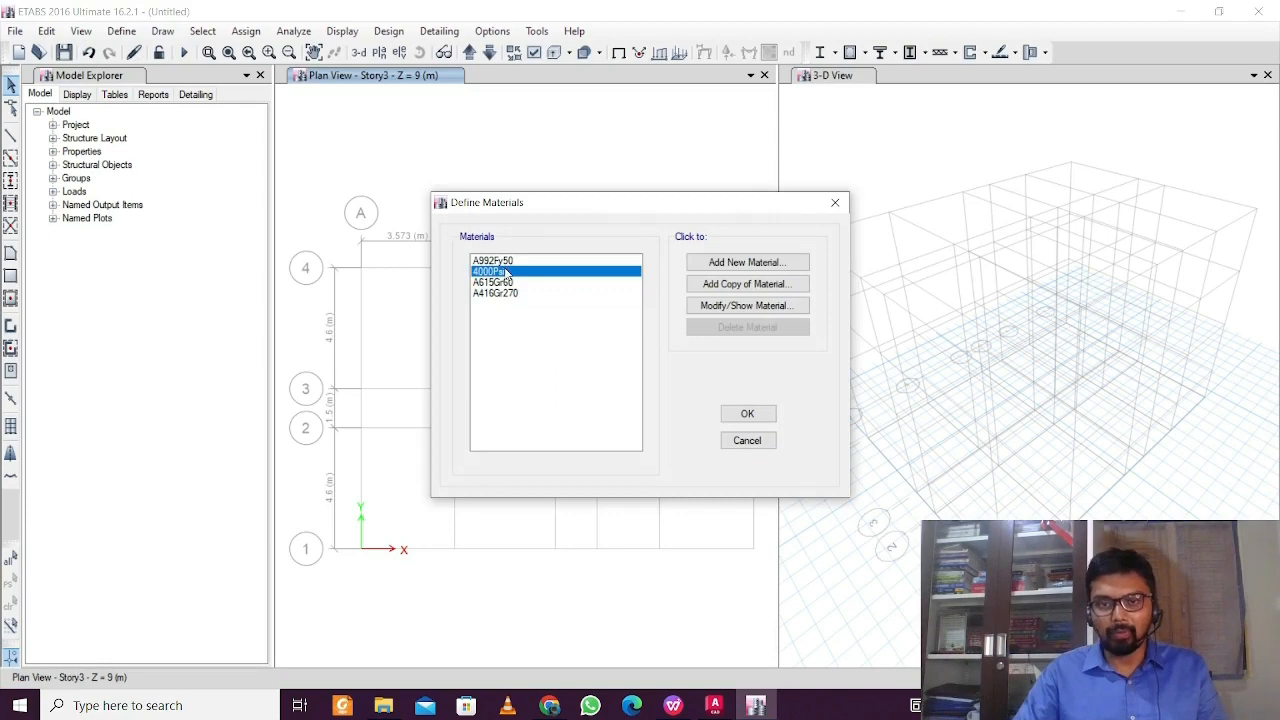
{"action": "left_click", "coordinate": [760, 306]}
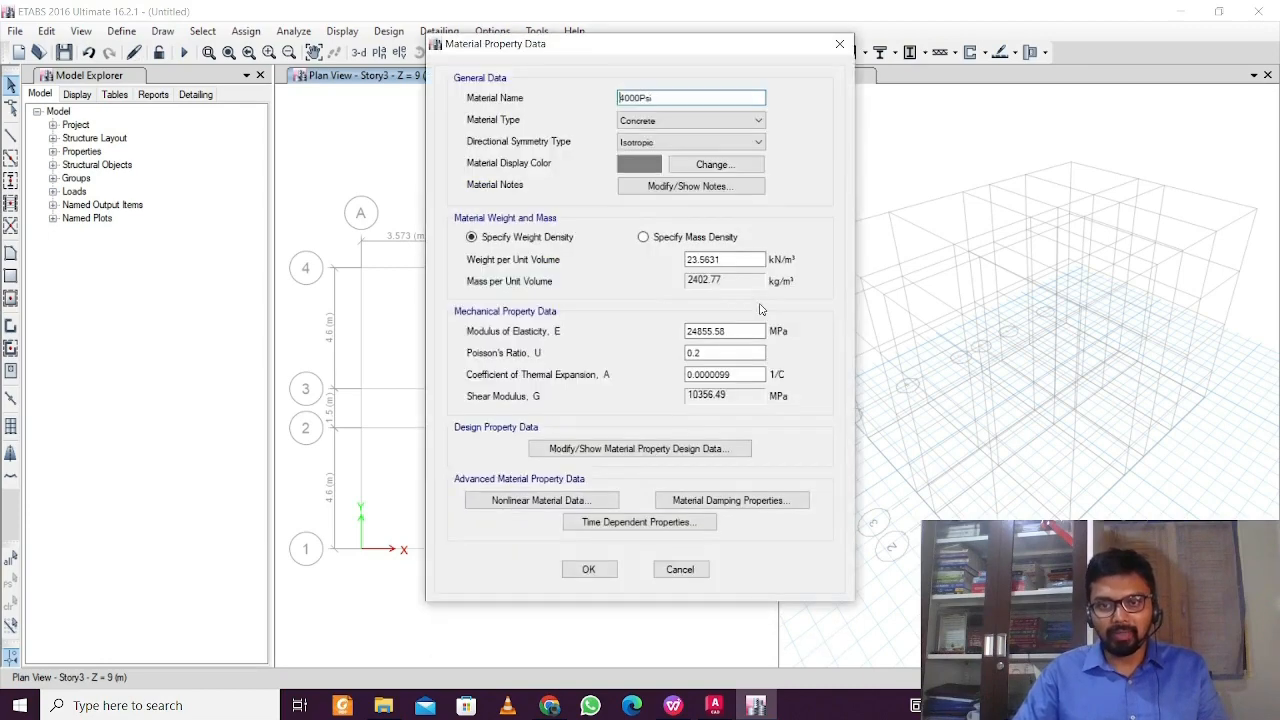
{"action": "double_click", "coordinate": [661, 97]}
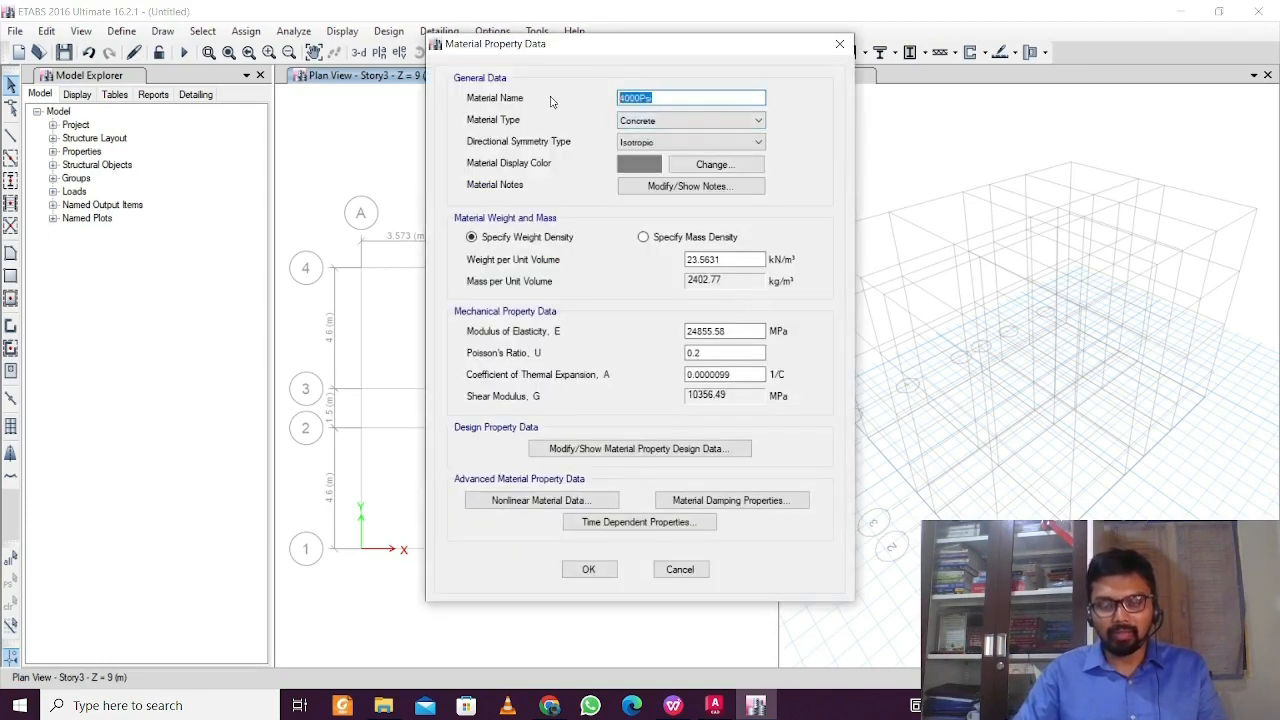
{"action": "type", "text": "M20"}
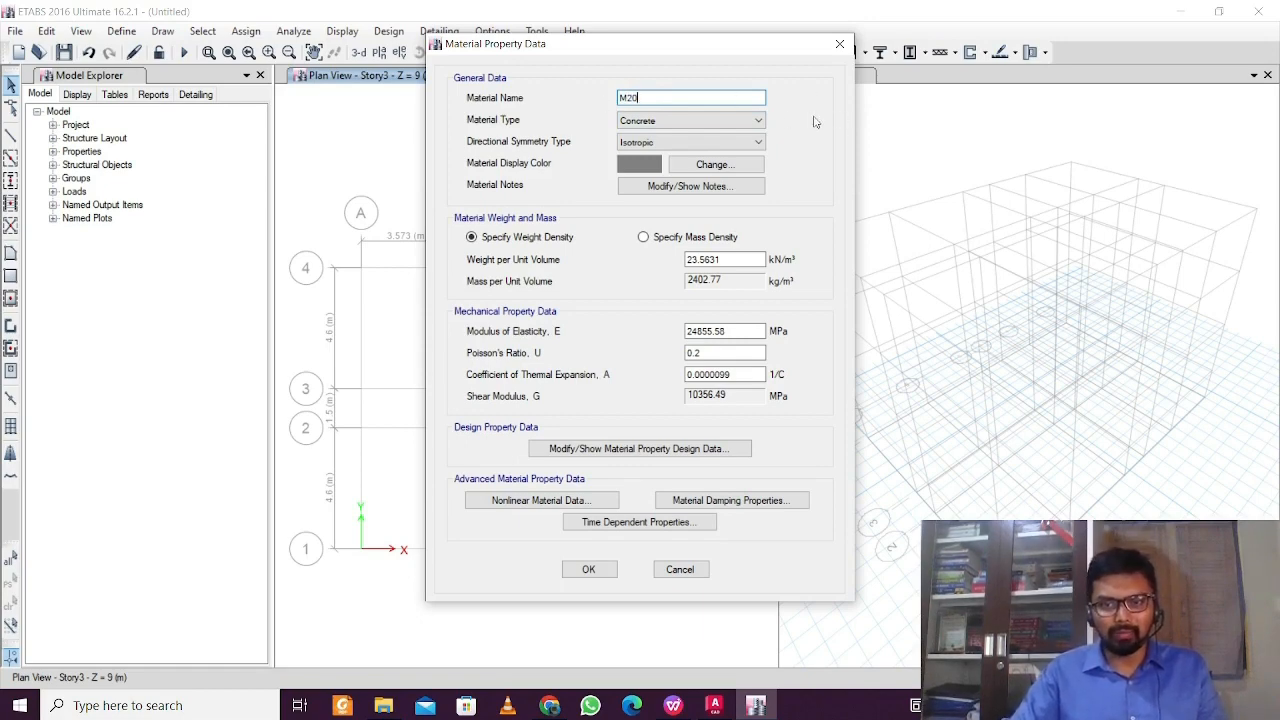
Set M20's concrete cube compressive strength fck to 20 MPa and its weight per unit volume to 25 kN/m³.
{"action": "left_click", "coordinate": [675, 455]}
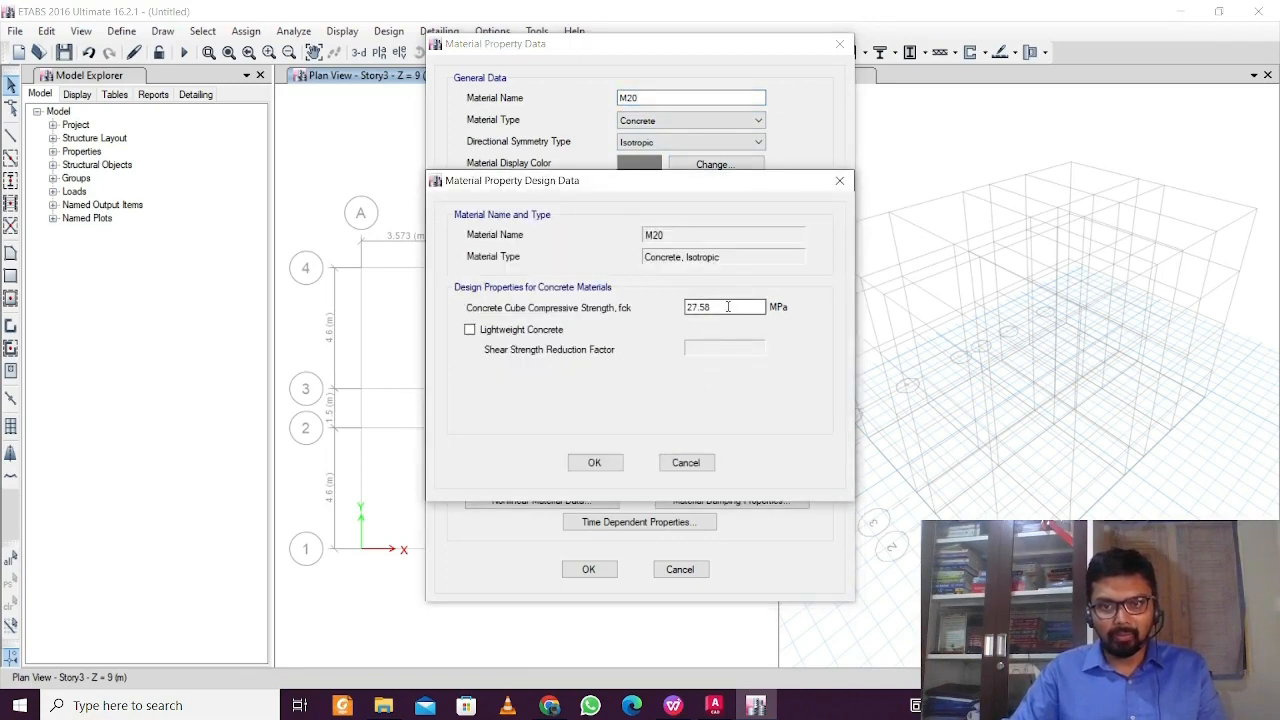
{"action": "double_click", "coordinate": [730, 318]}
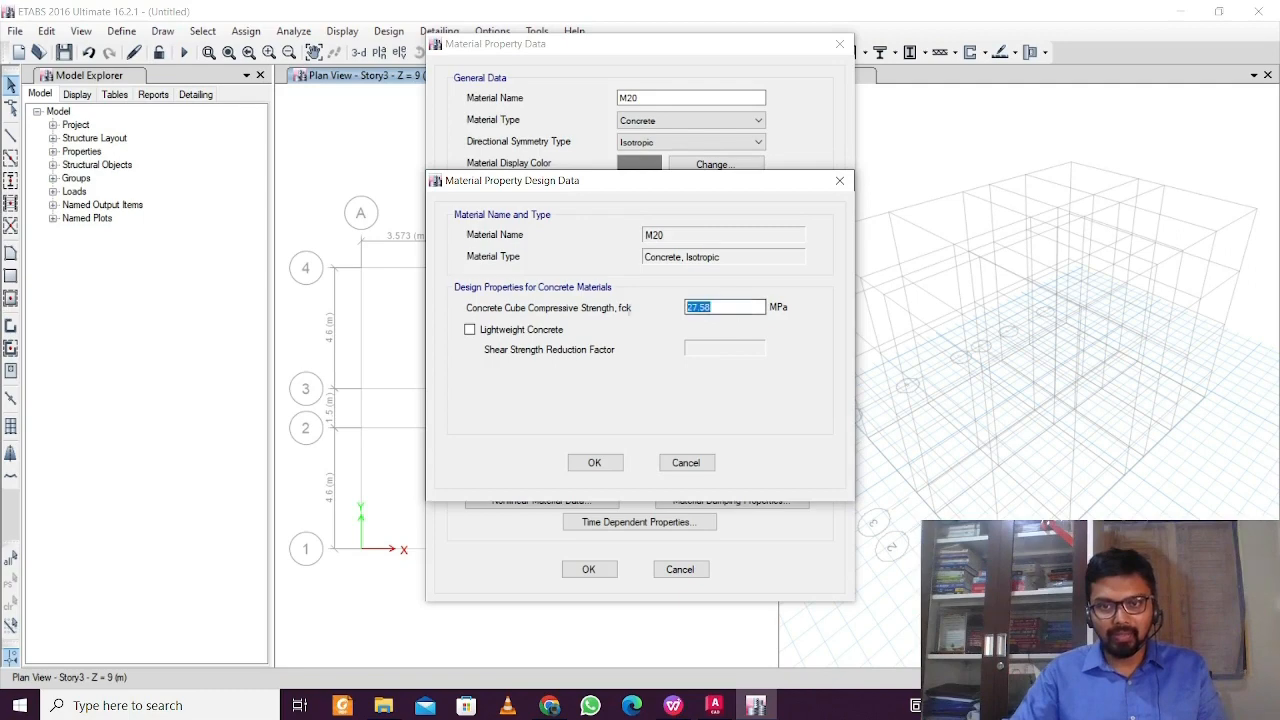
{"action": "type", "text": "20"}
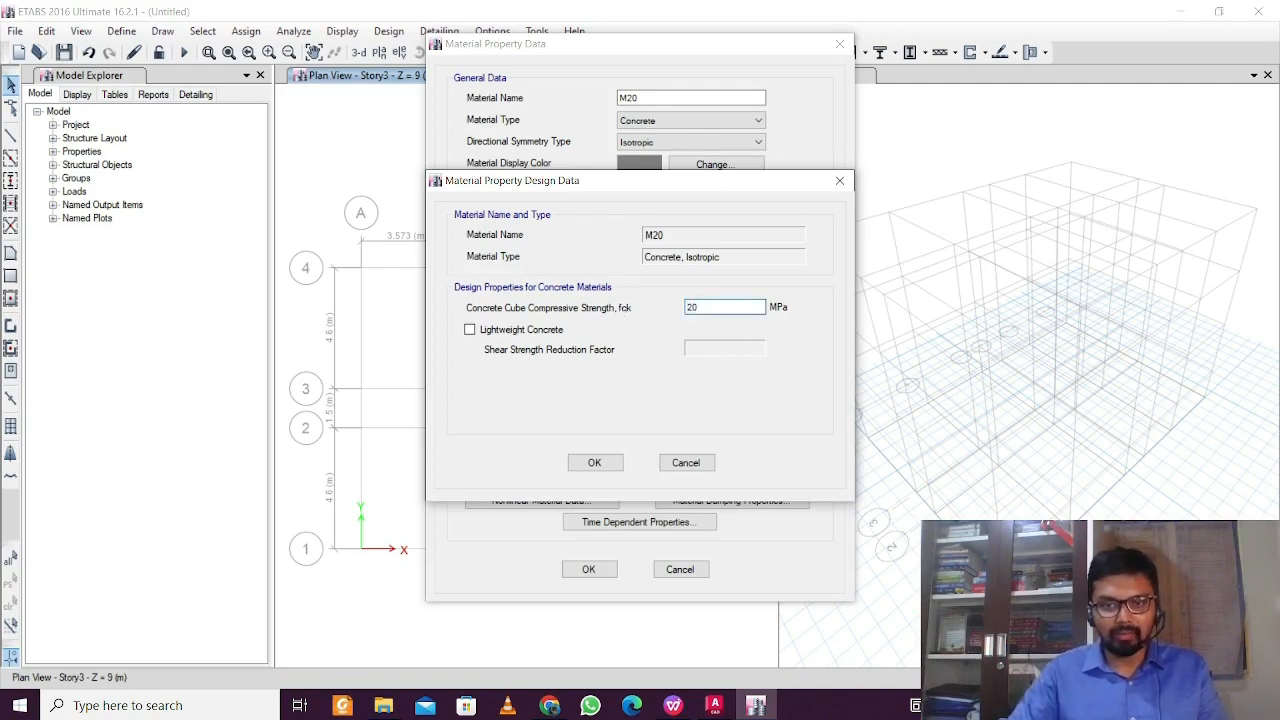
{"action": "left_click", "coordinate": [596, 463]}
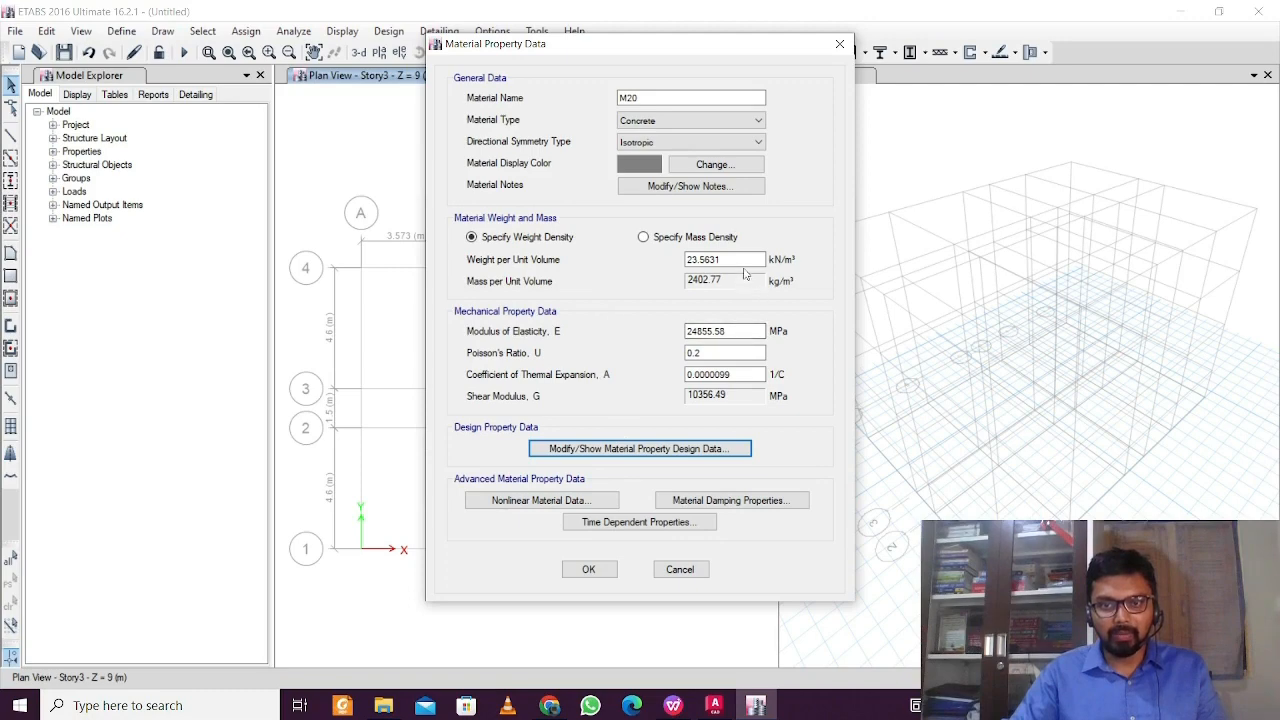
{"action": "double_click", "coordinate": [715, 260]}
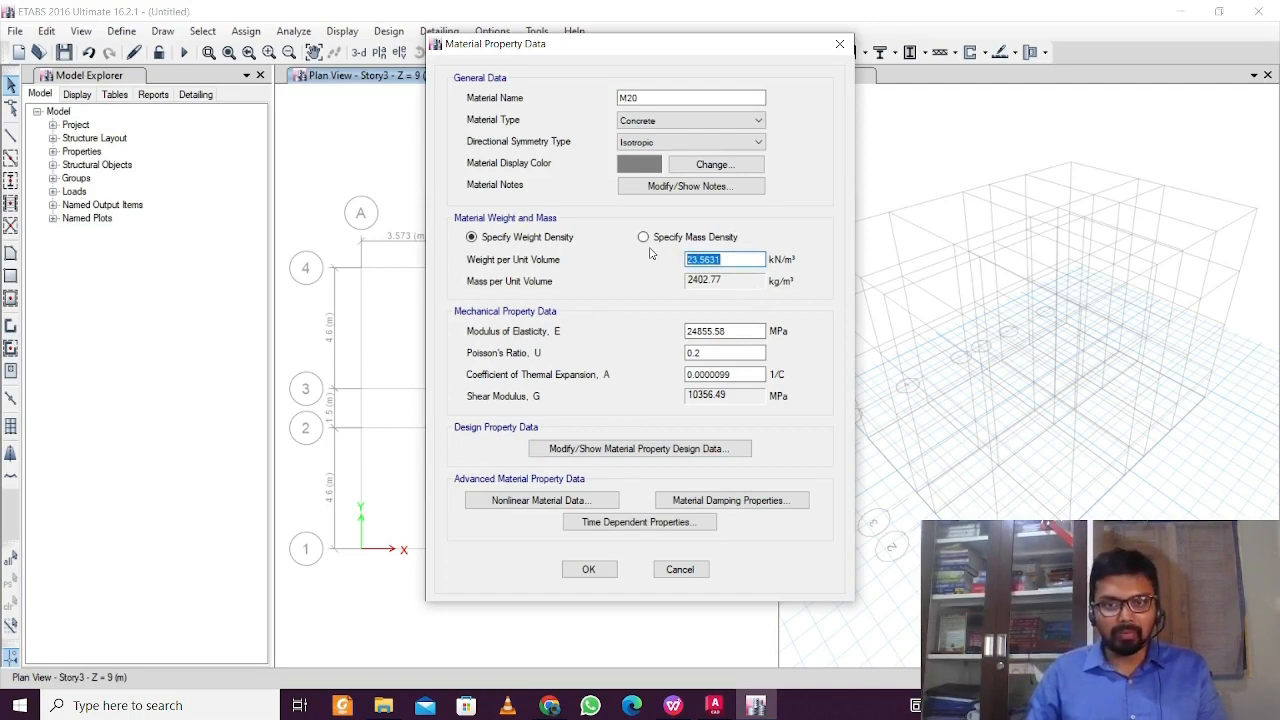
{"action": "type", "text": "25"}
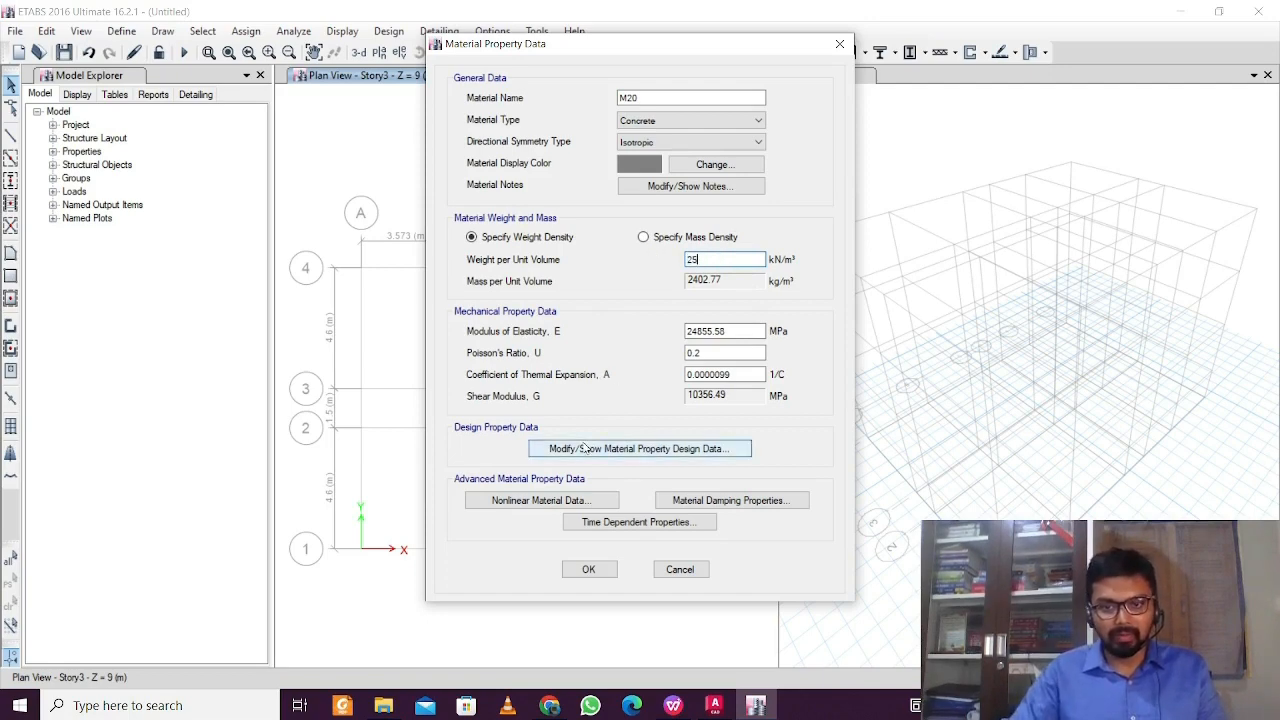
Accept the M20 concrete properties and check the A992Fy50 material's property data without changing it.
{"action": "left_click", "coordinate": [589, 568]}
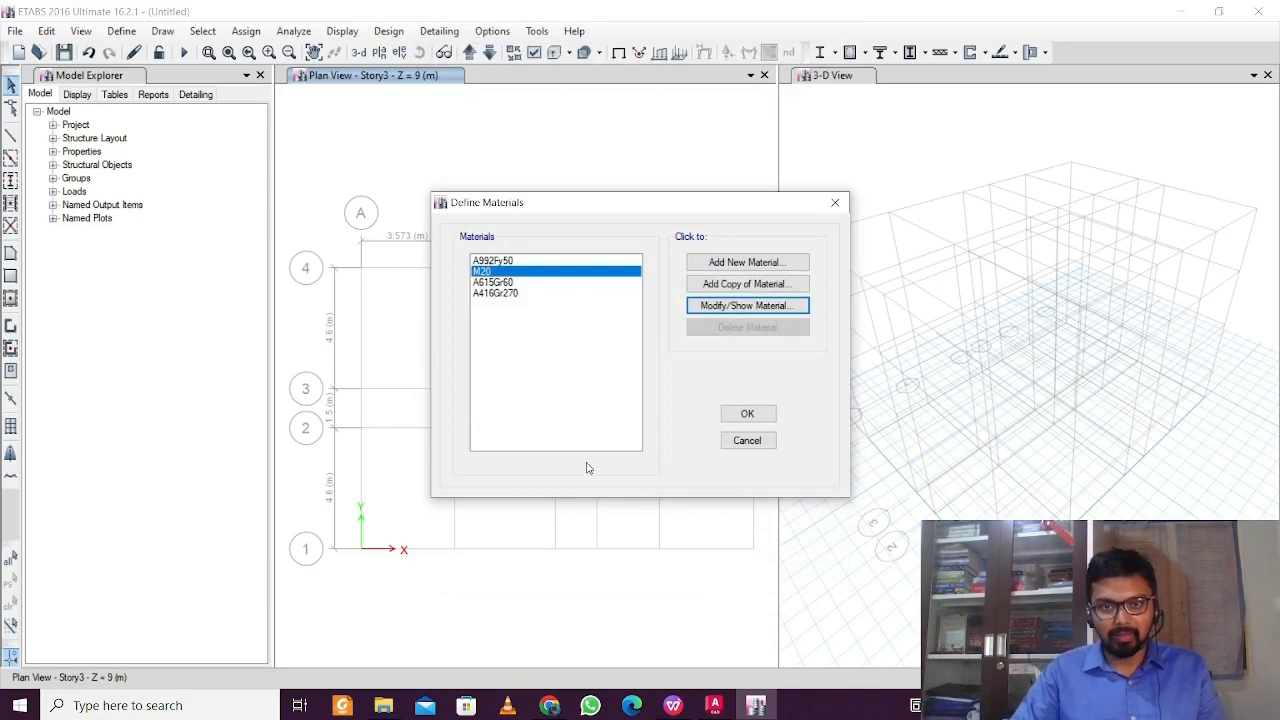
{"action": "double_click", "coordinate": [495, 261]}
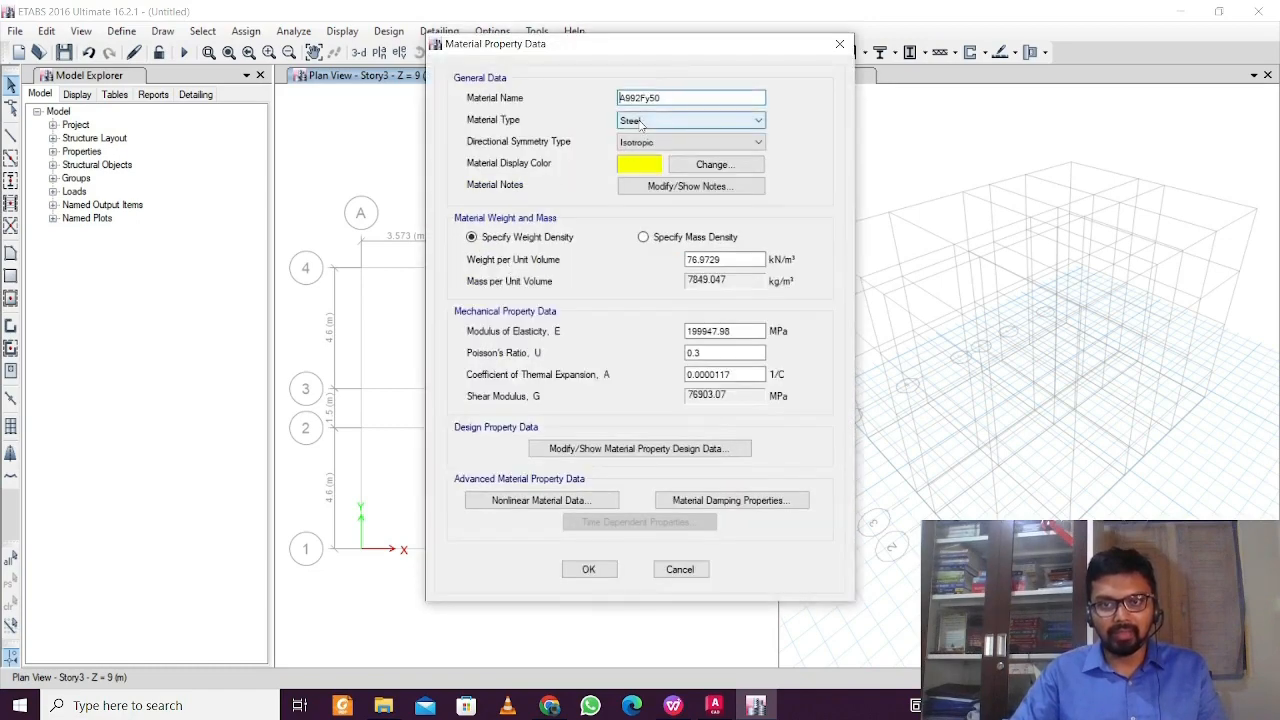
{"action": "left_click", "coordinate": [839, 44]}
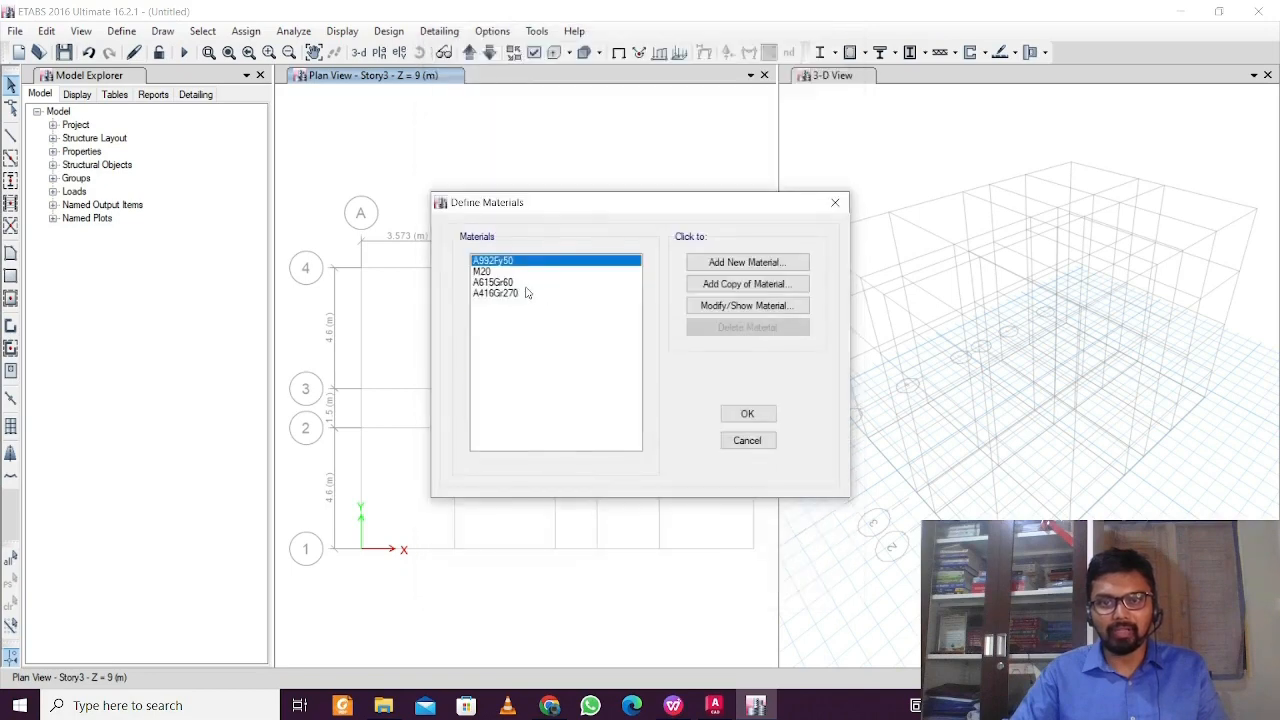
Rename the A615Gr60 rebar material as Fe 550 and open its material property design data.
{"action": "left_click", "coordinate": [522, 284]}
{"action": "double_click", "coordinate": [522, 286]}
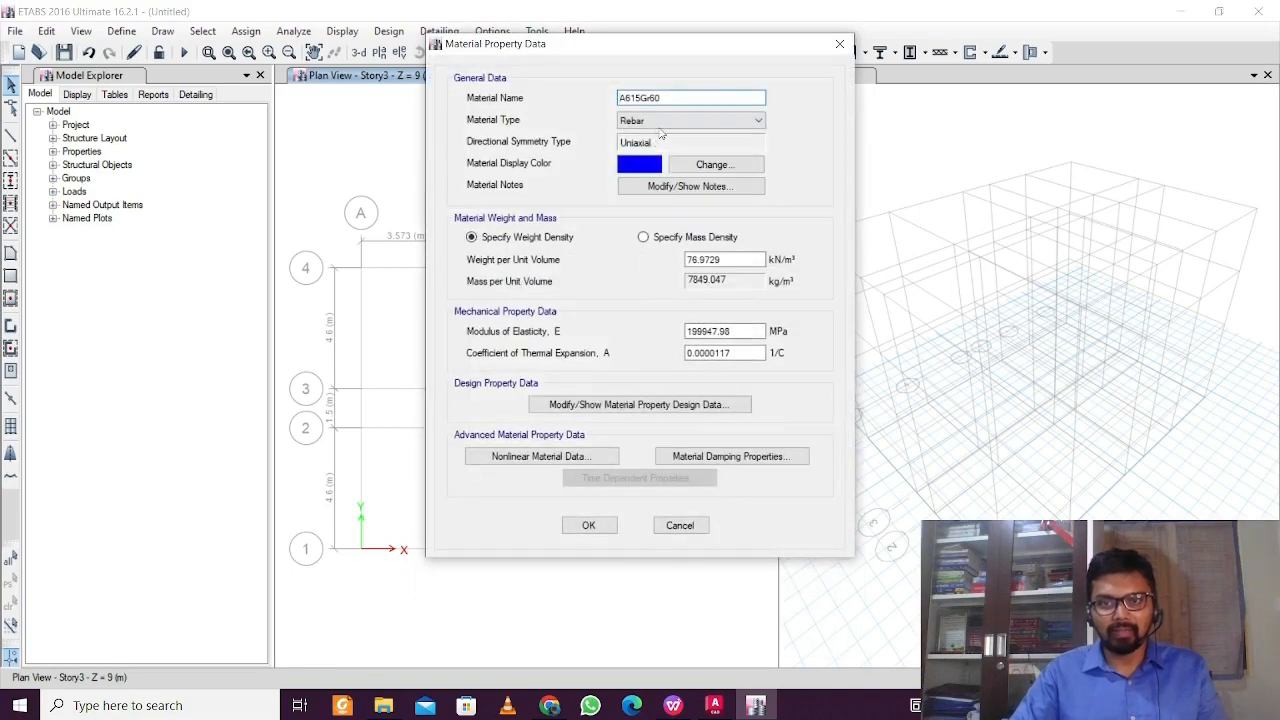
{"action": "double_click", "coordinate": [640, 98]}
{"action": "type", "text": "Fe"}
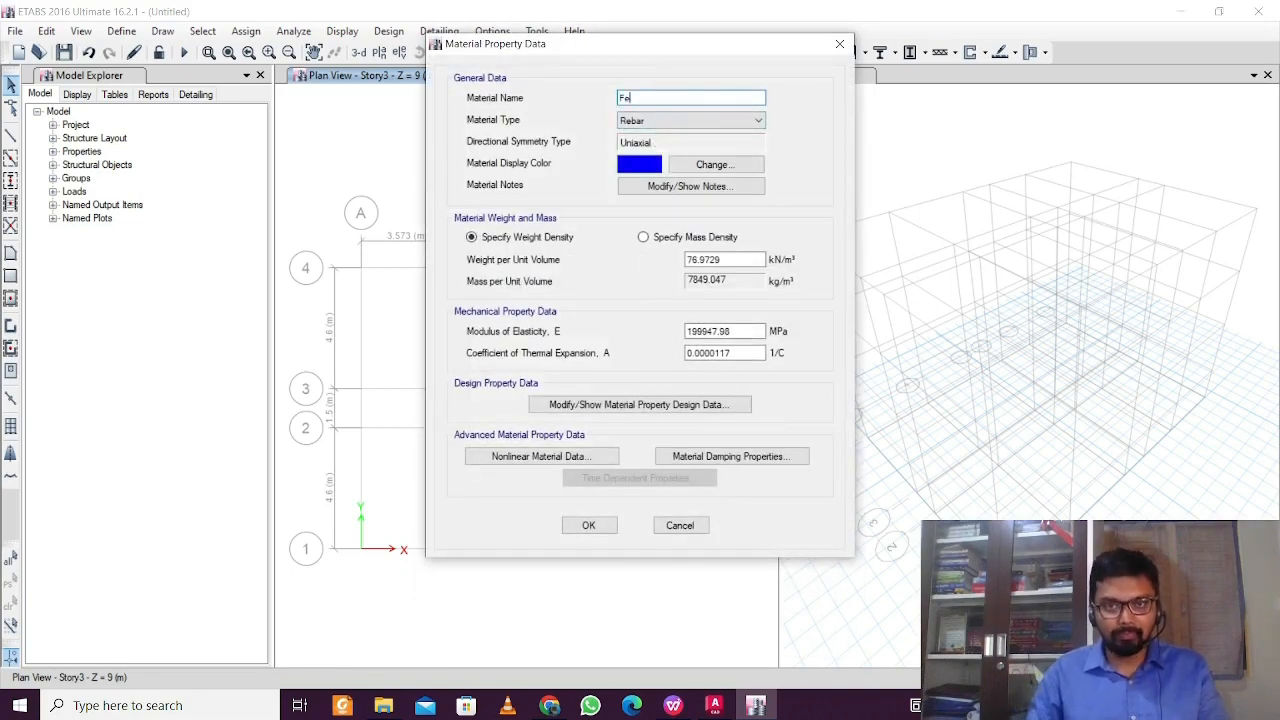
{"action": "type", "text": " 550"}
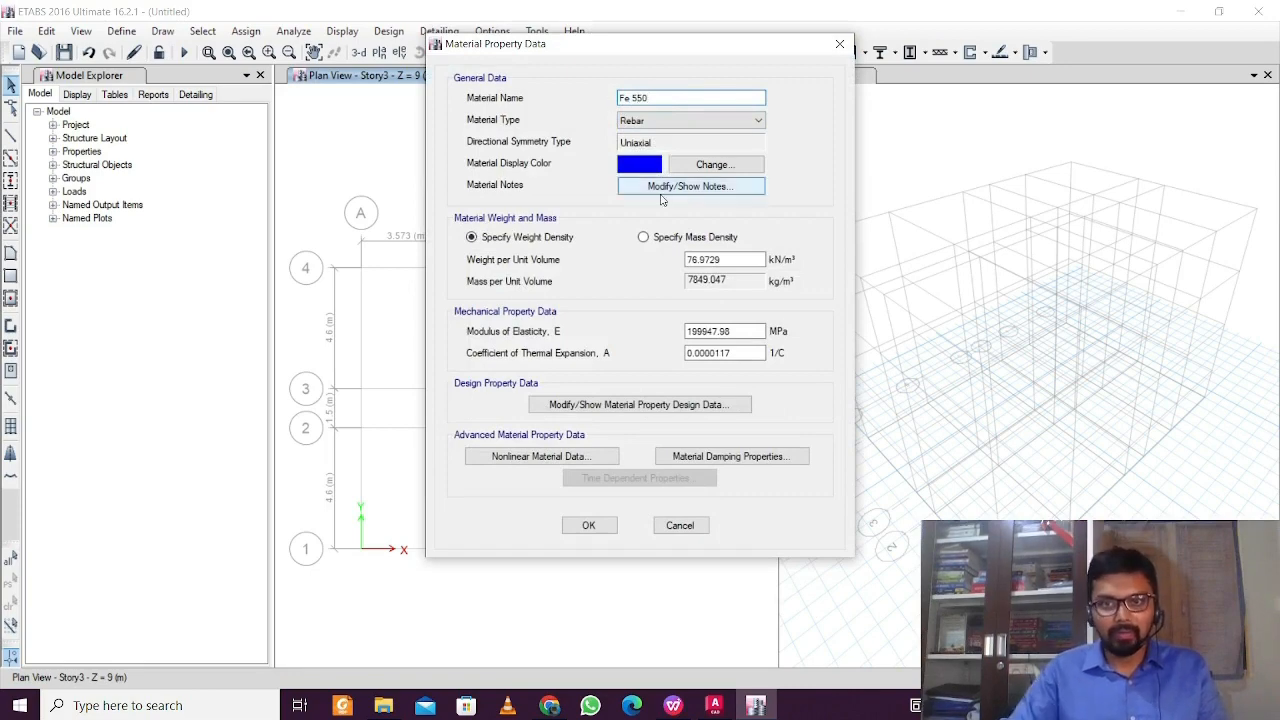
{"action": "left_click", "coordinate": [670, 408]}
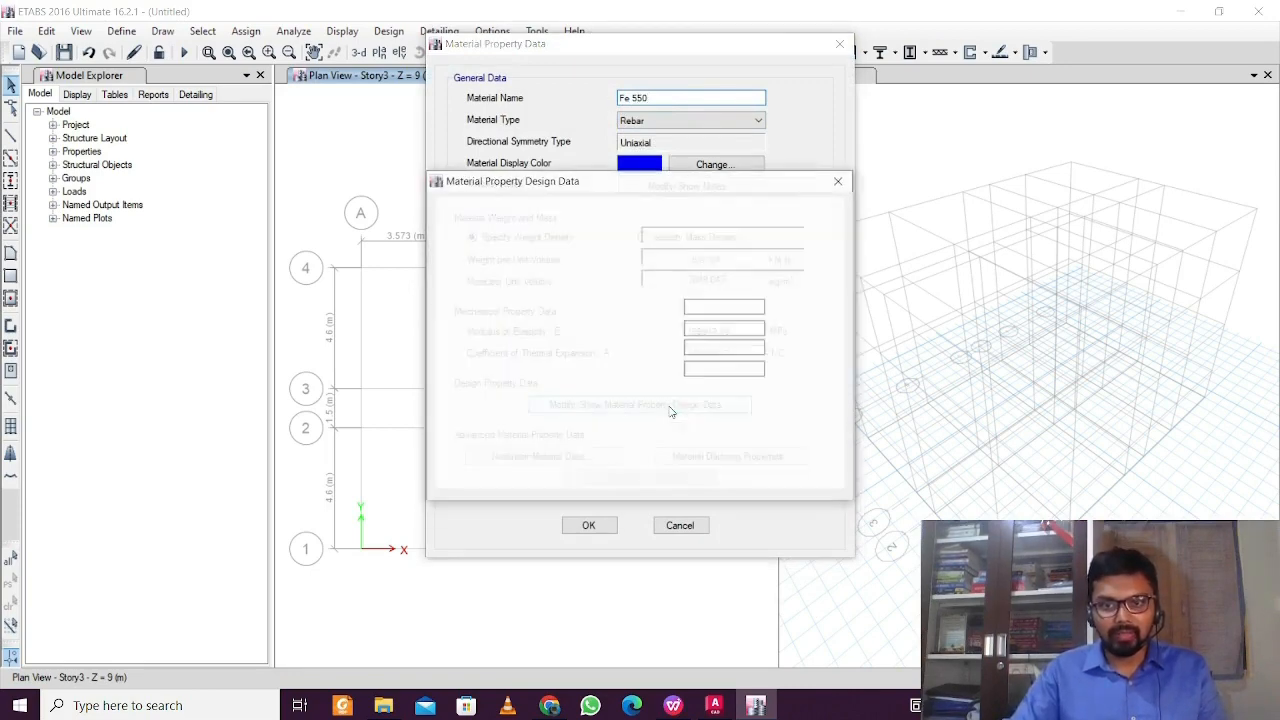
Switch to the ETABS Tutorial presentation in WPS Office, look up the Fe 550 yield and ultimate tensile strengths, and return to ETABS.
{"action": "left_click", "coordinate": [673, 705]}
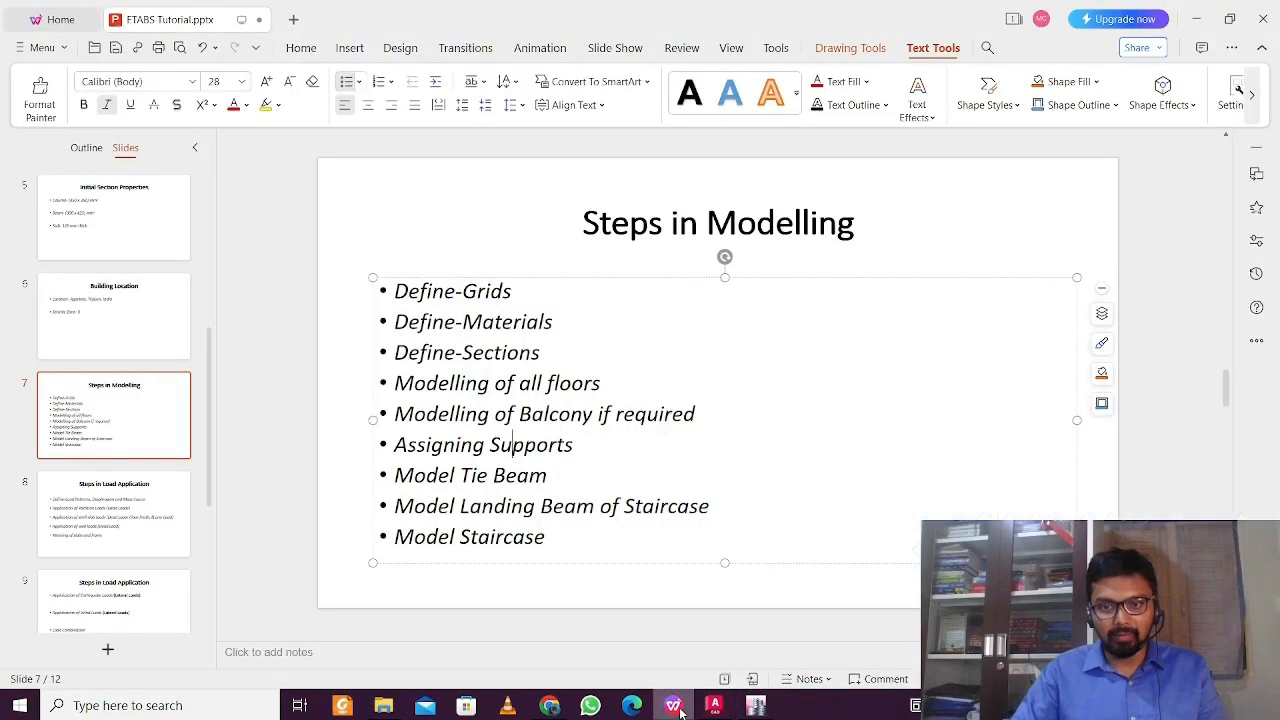
{"action": "left_click", "coordinate": [125, 345]}
{"action": "left_click", "coordinate": [143, 230]}
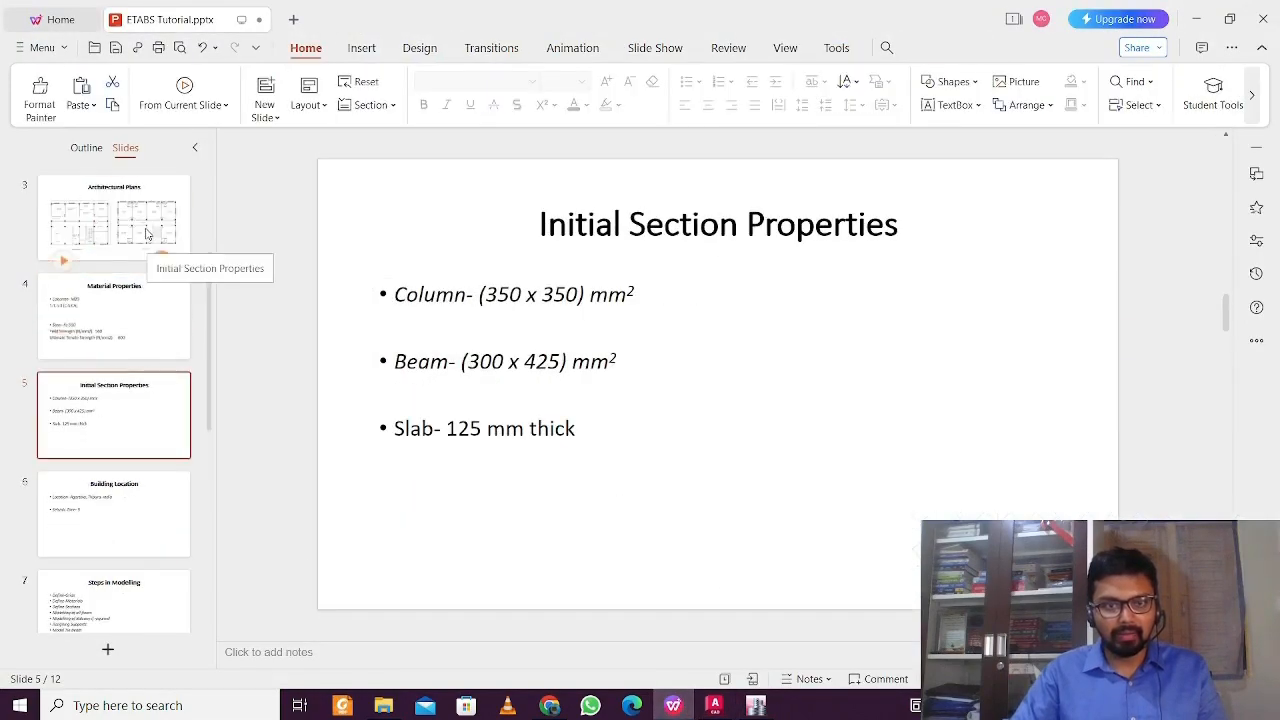
{"action": "left_click", "coordinate": [146, 233]}
{"action": "left_click", "coordinate": [142, 310]}
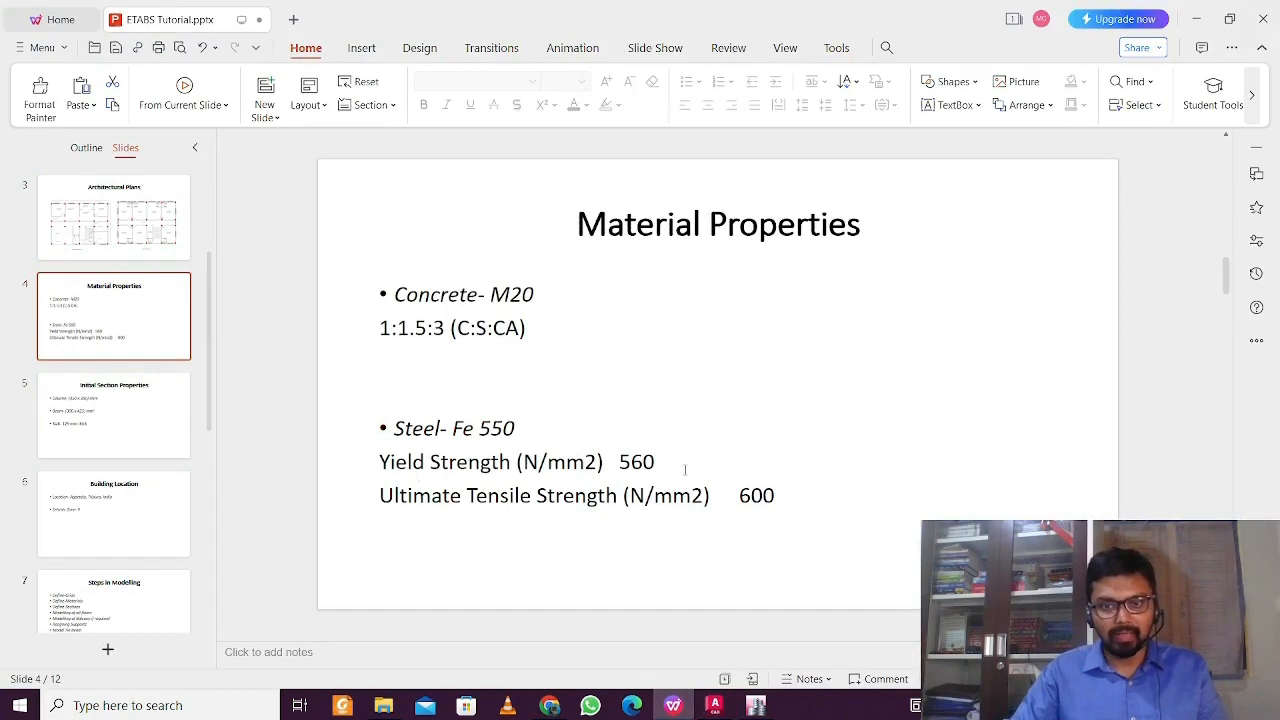
{"action": "left_click_drag", "start_coordinate": [685, 469], "coordinate": [615, 462]}
{"action": "left_click_drag", "start_coordinate": [806, 495], "coordinate": [710, 495]}
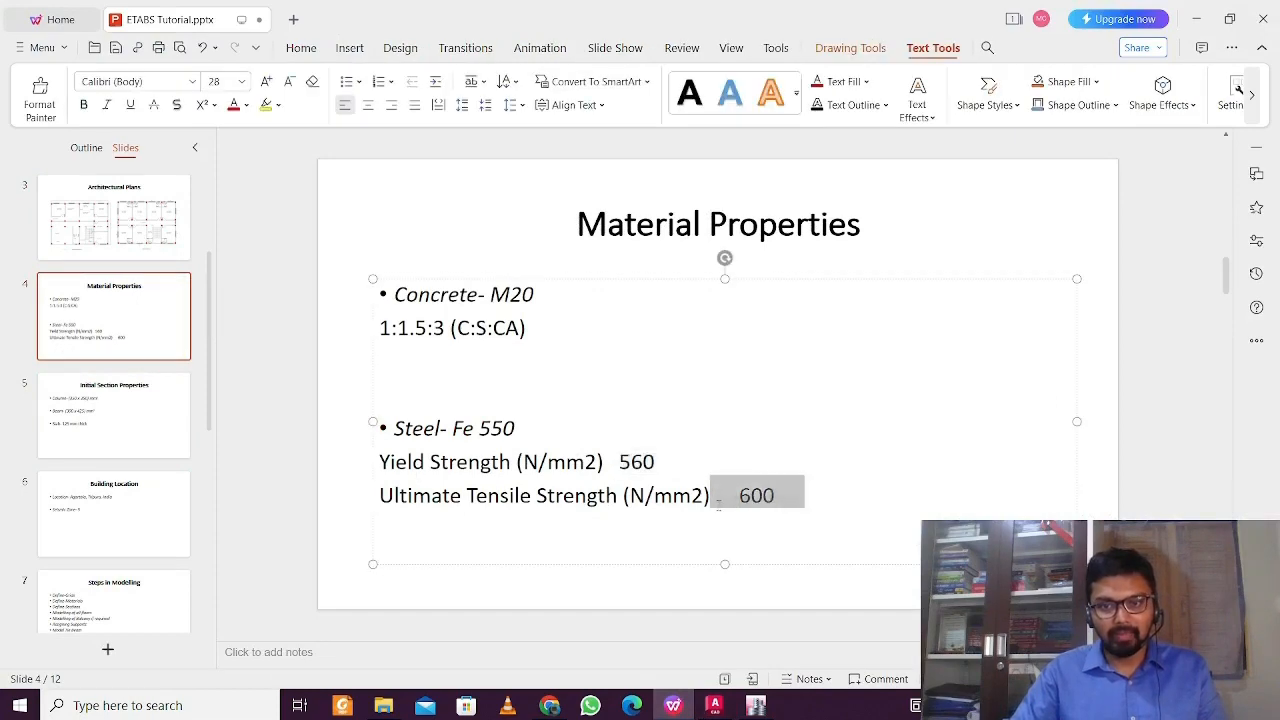
{"action": "left_click", "coordinate": [1196, 19]}
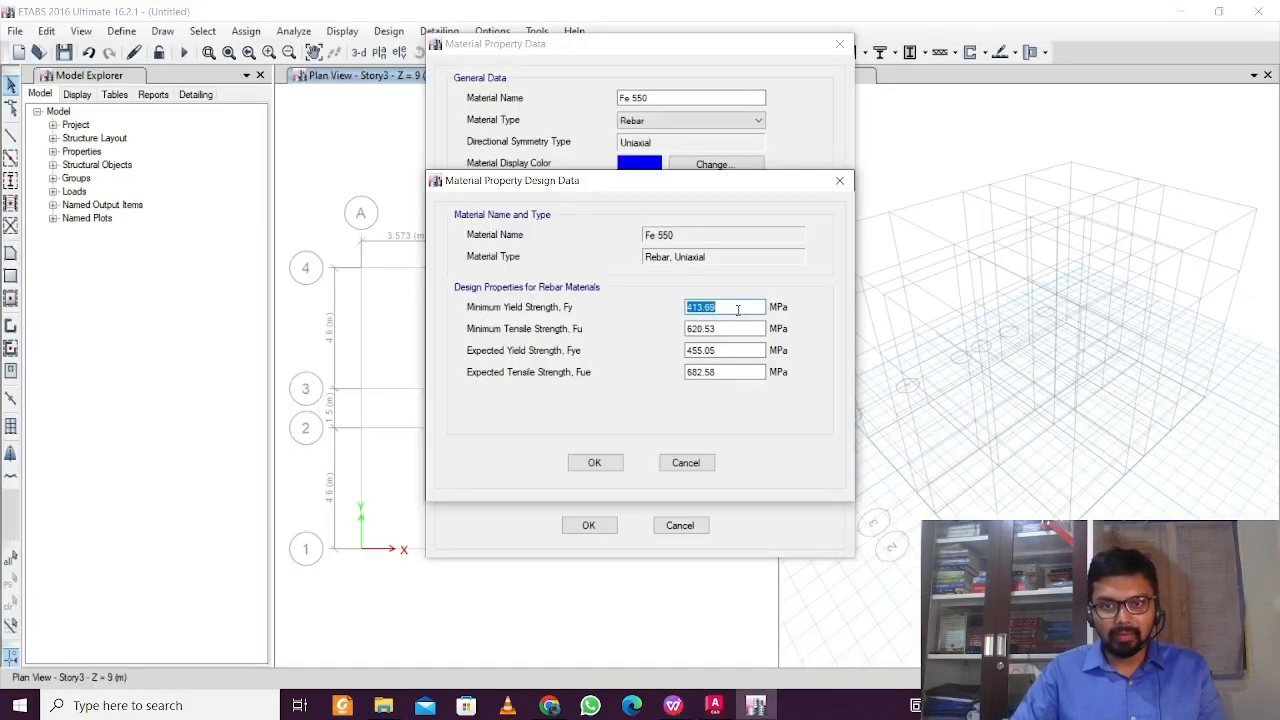
Set Fe 550's minimum and expected yield strengths to 560 MPa and both tensile strengths to 600 MPa, and accept the material definitions.
{"action": "type", "text": "560"}
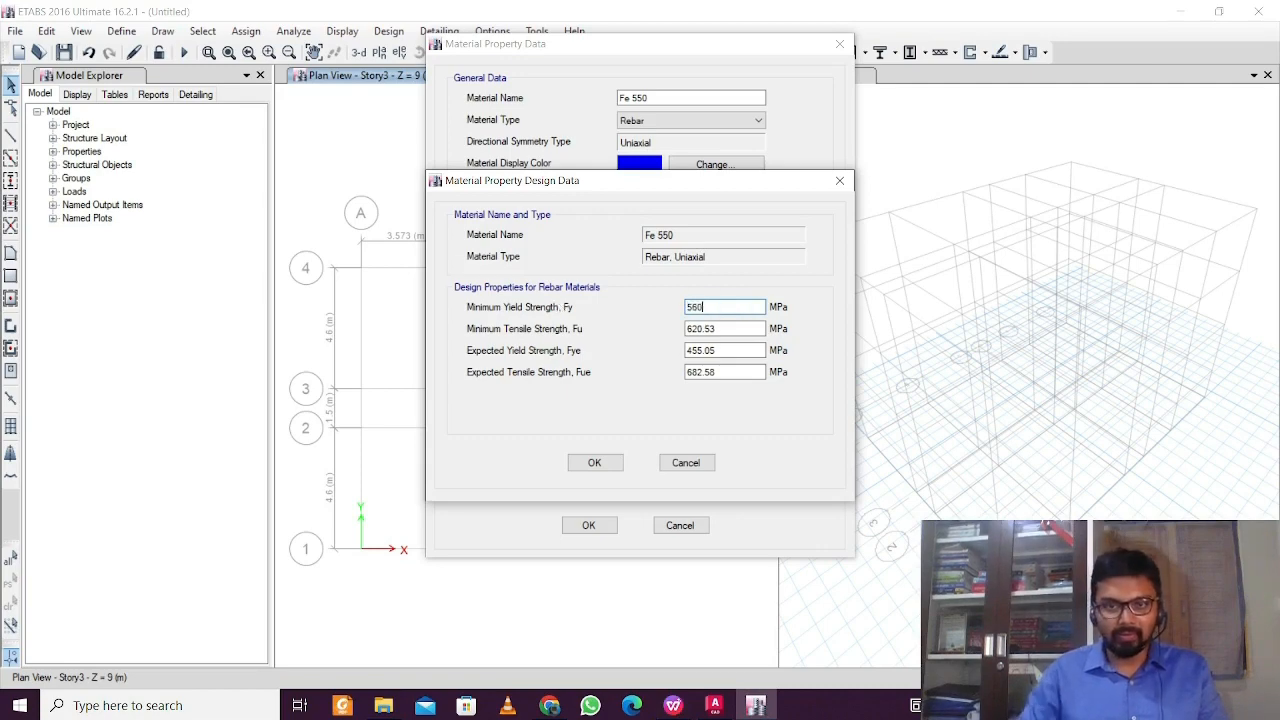
{"action": "left_click_drag", "start_coordinate": [742, 331], "coordinate": [594, 322]}
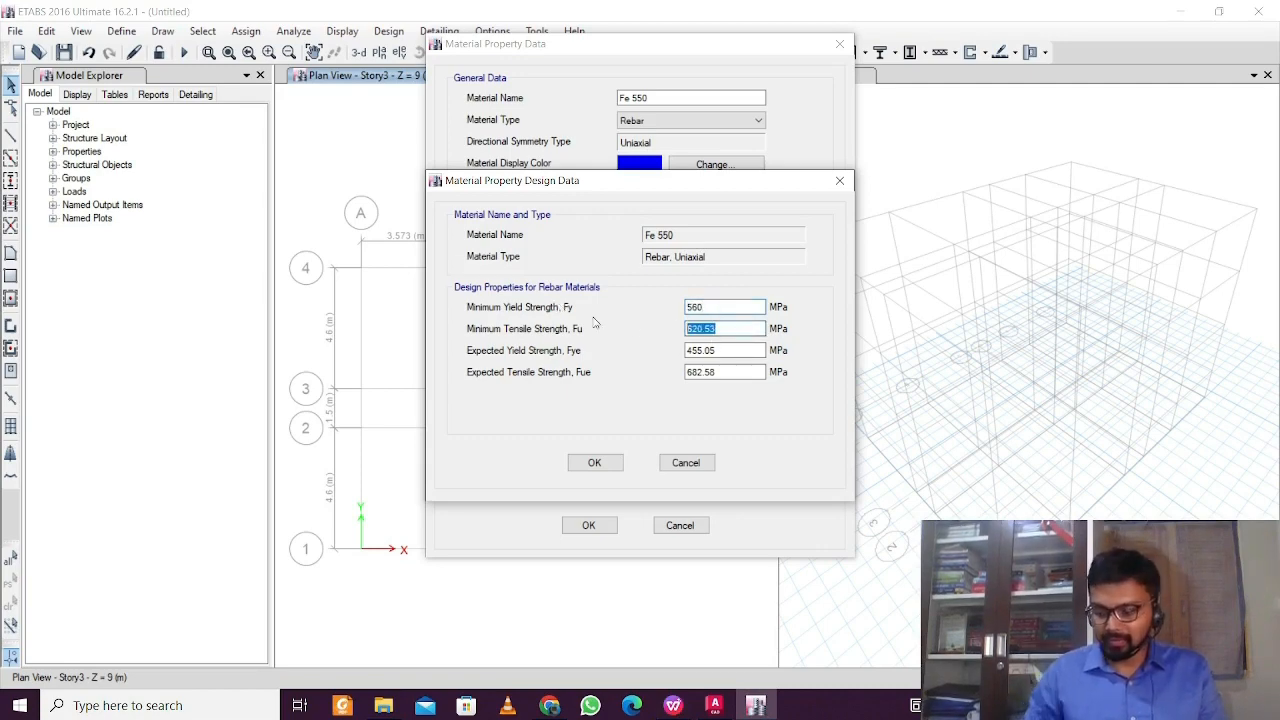
{"action": "type", "text": "600"}
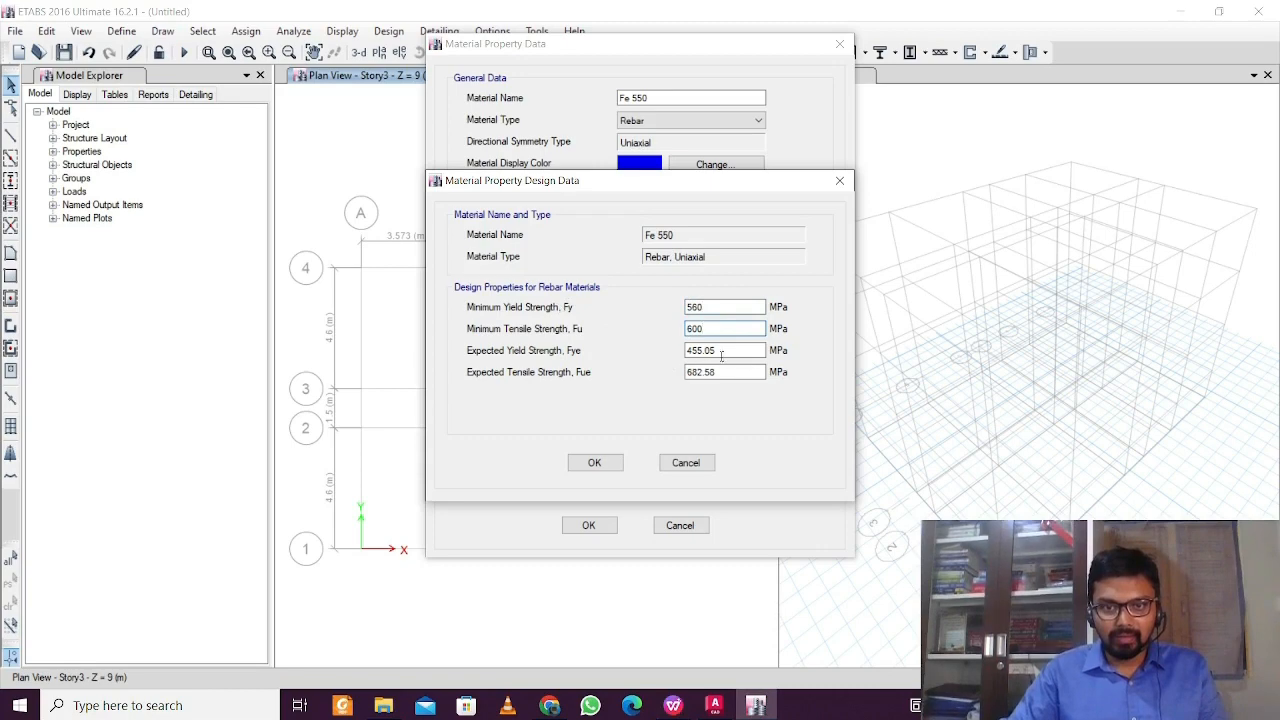
{"action": "left_click_drag", "start_coordinate": [727, 353], "coordinate": [618, 350]}
{"action": "type", "text": "560"}
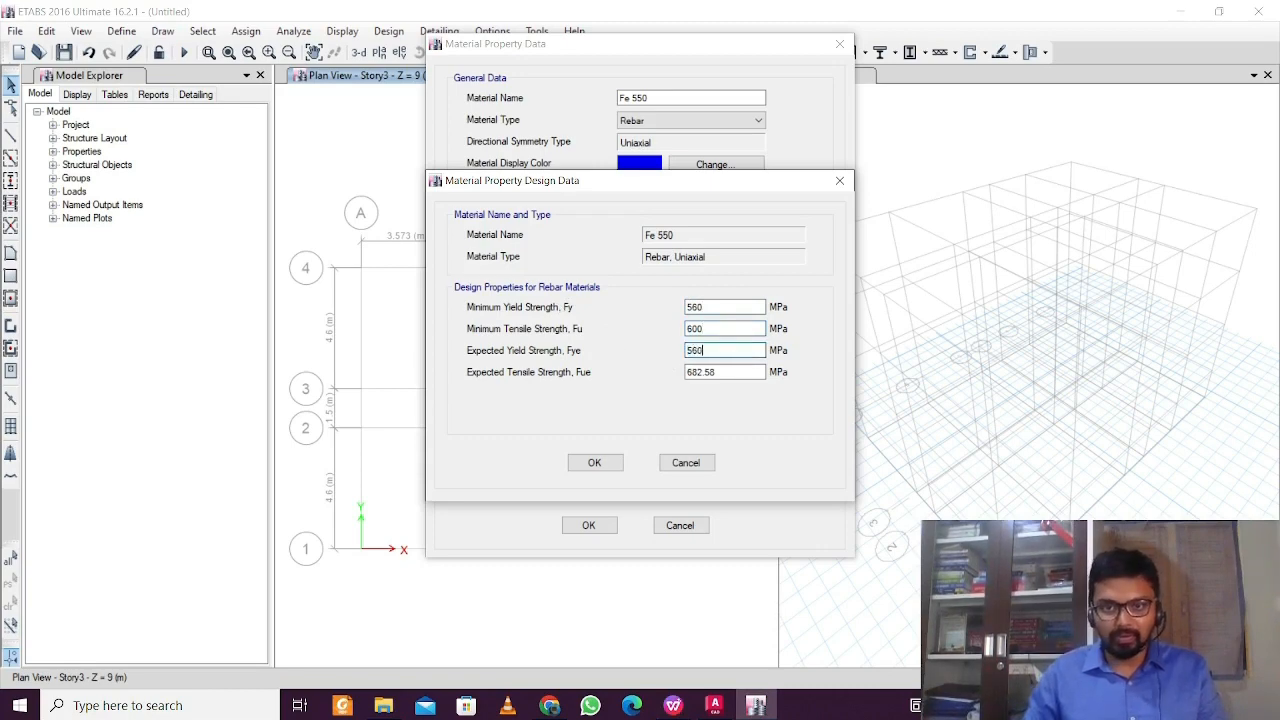
{"action": "key", "text": "Tab"}
{"action": "type", "text": "6"}
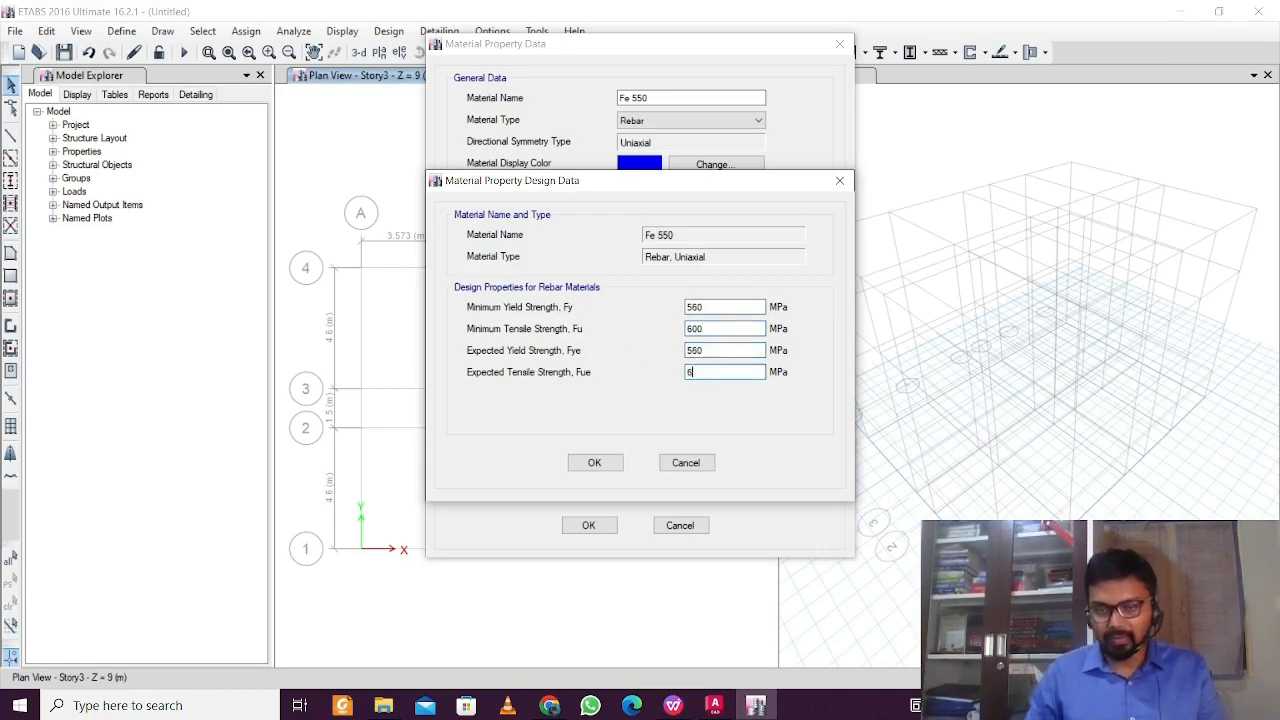
{"action": "type", "text": "600"}
{"action": "left_click", "coordinate": [582, 465]}
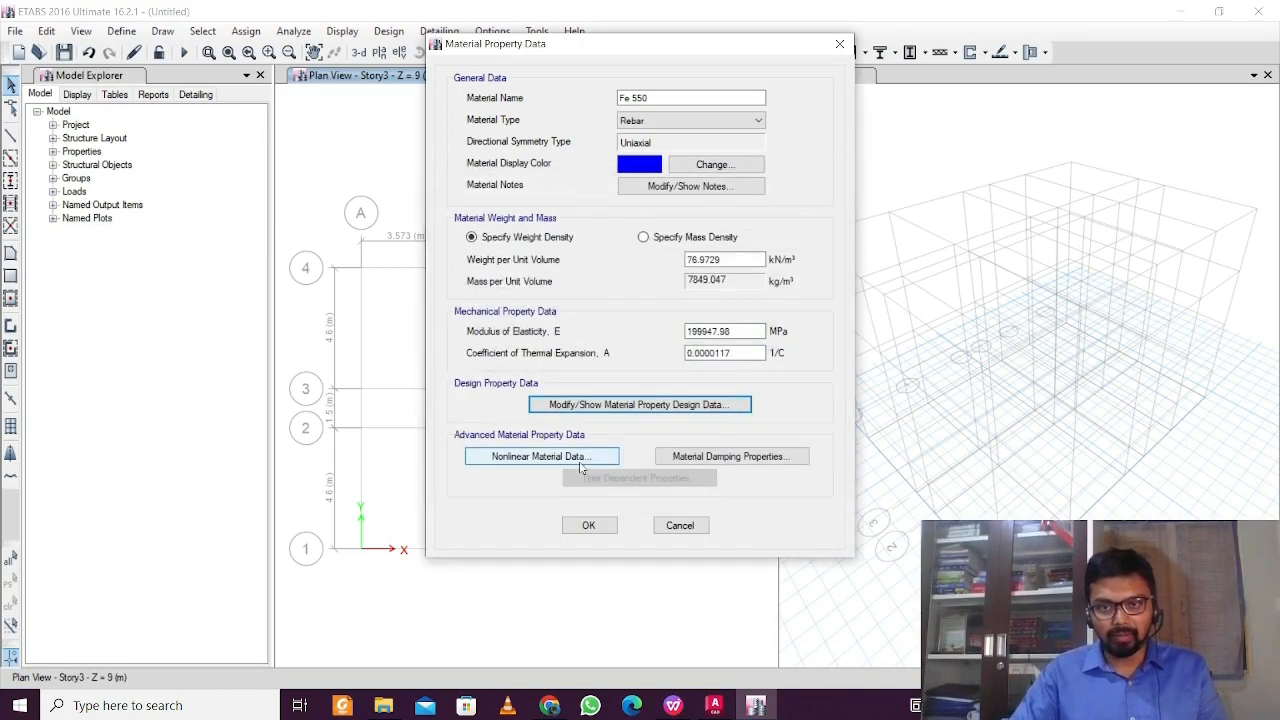
{"action": "left_click", "coordinate": [604, 527]}
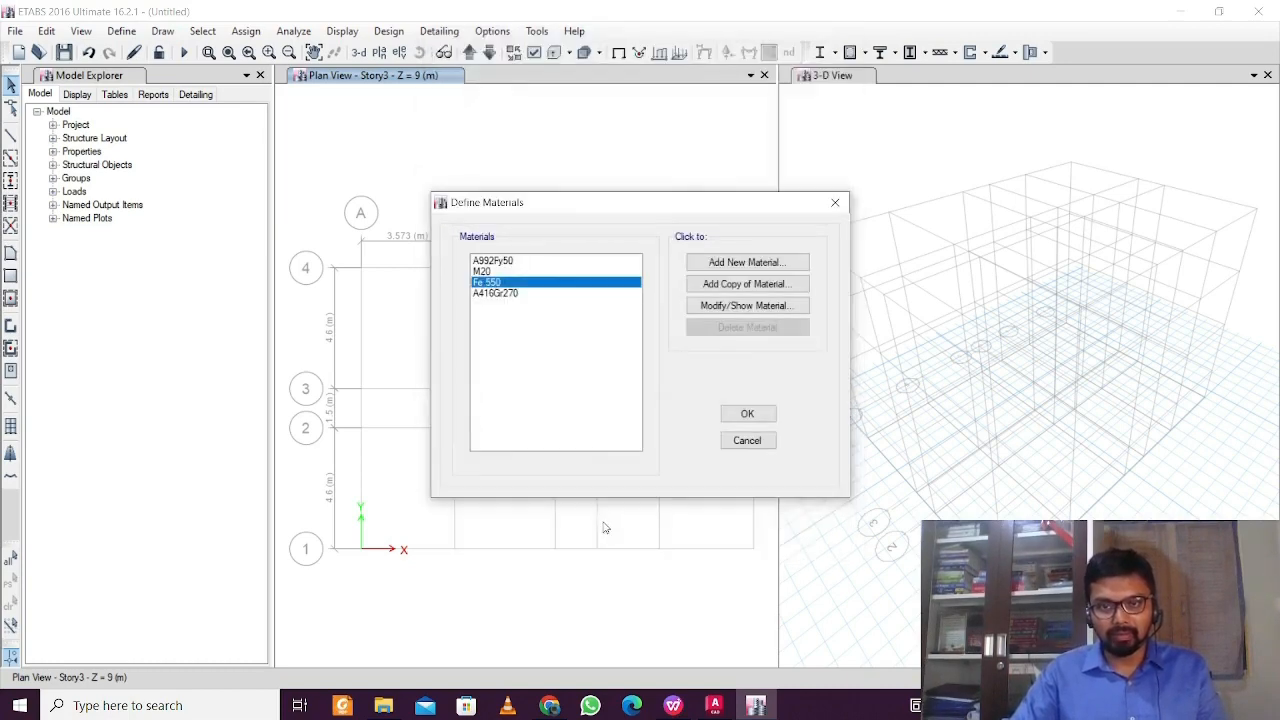
{"action": "left_click", "coordinate": [748, 413]}
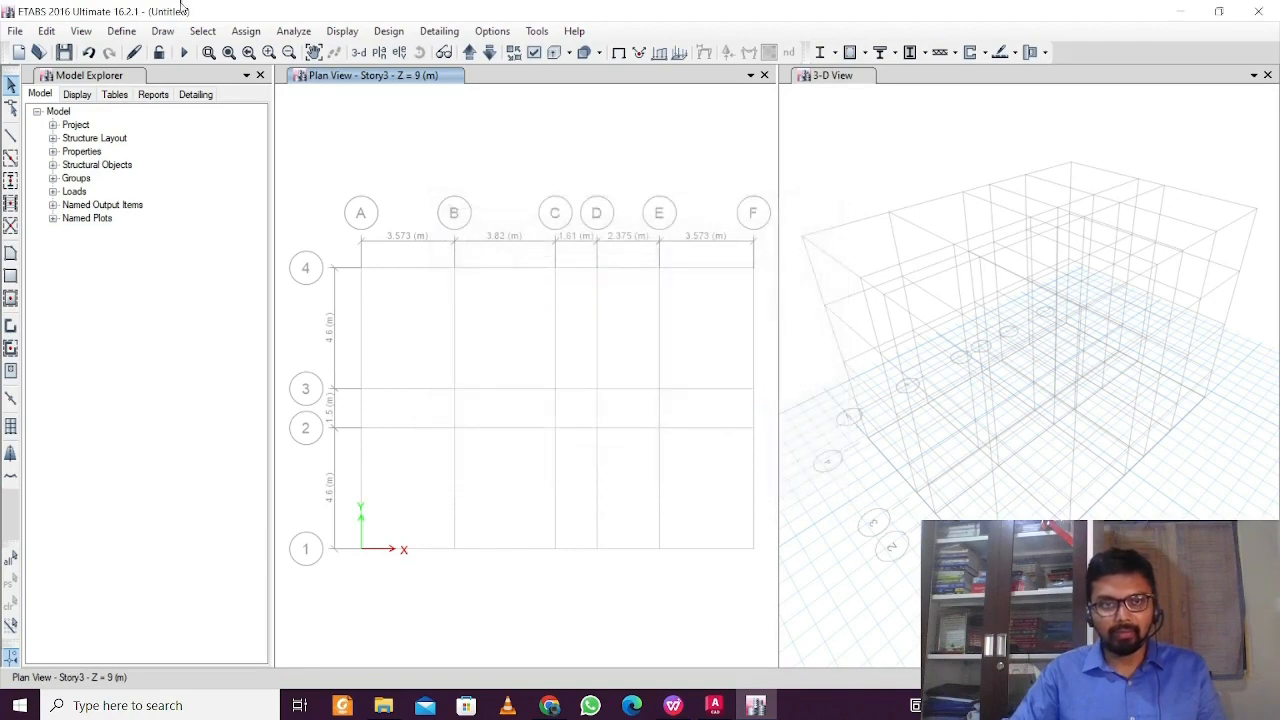
Open the ConcBm frame section's properties for modification and rename the section as PB 250 x 350.
{"action": "left_click", "coordinate": [122, 31]}
{"action": "mouse_move", "coordinate": [212, 80]}
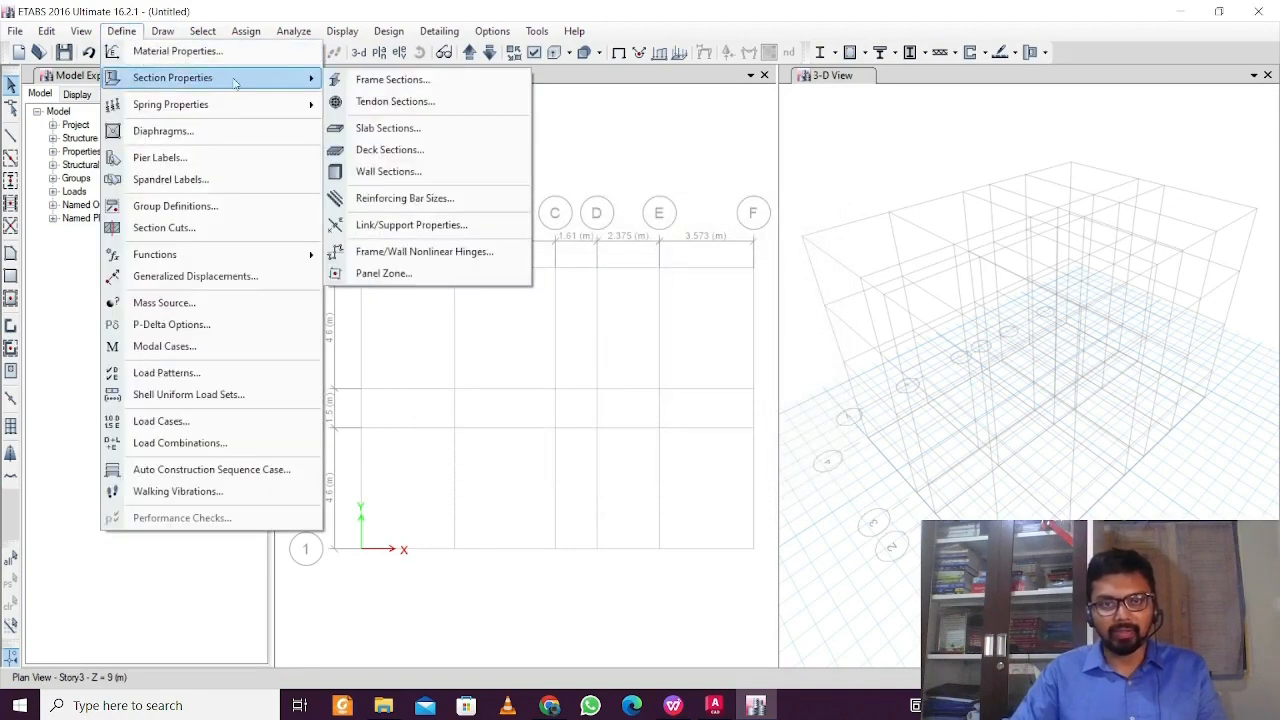
{"action": "left_click", "coordinate": [364, 81]}
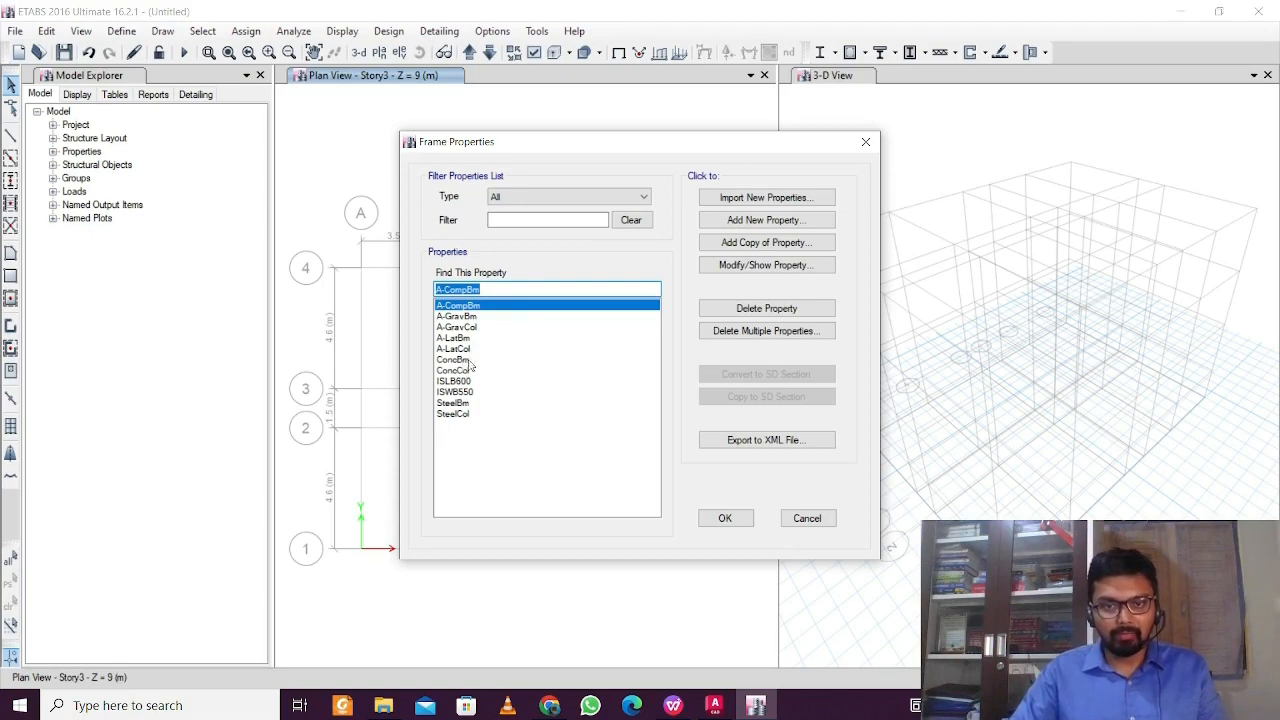
{"action": "left_click", "coordinate": [466, 360]}
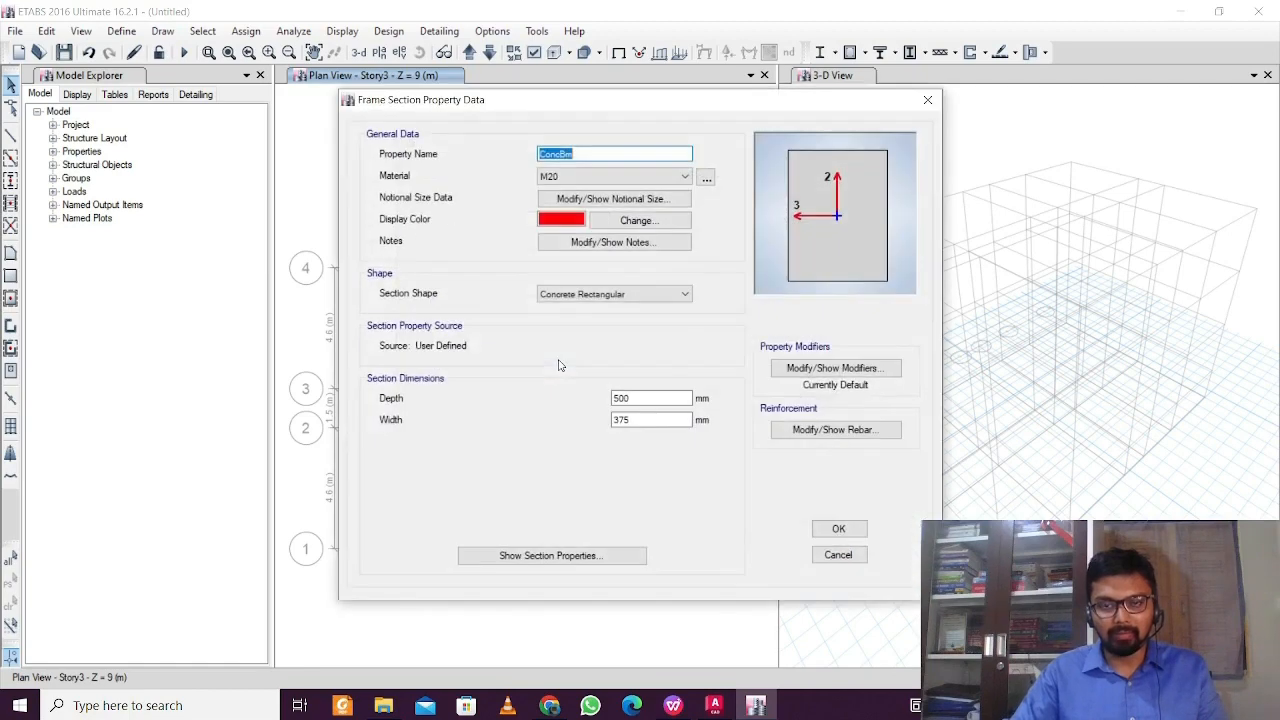
{"action": "type", "text": "PB"}
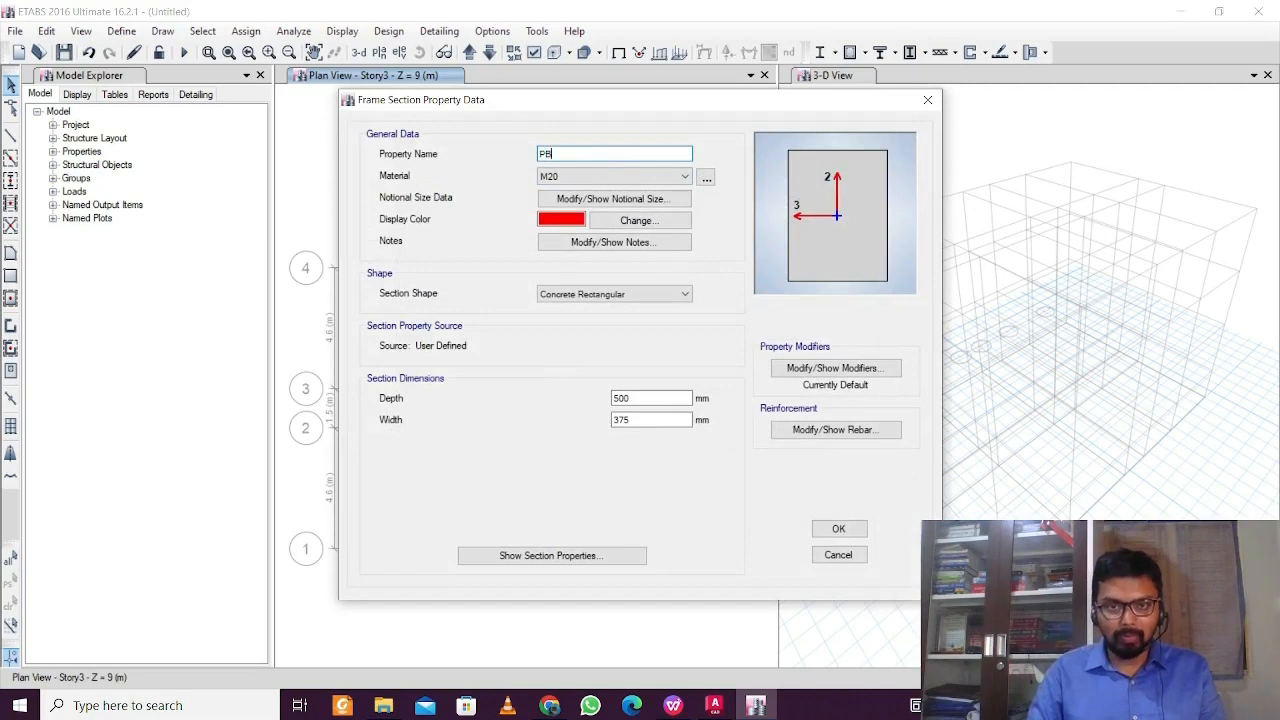
{"action": "type", "text": " 250 "}
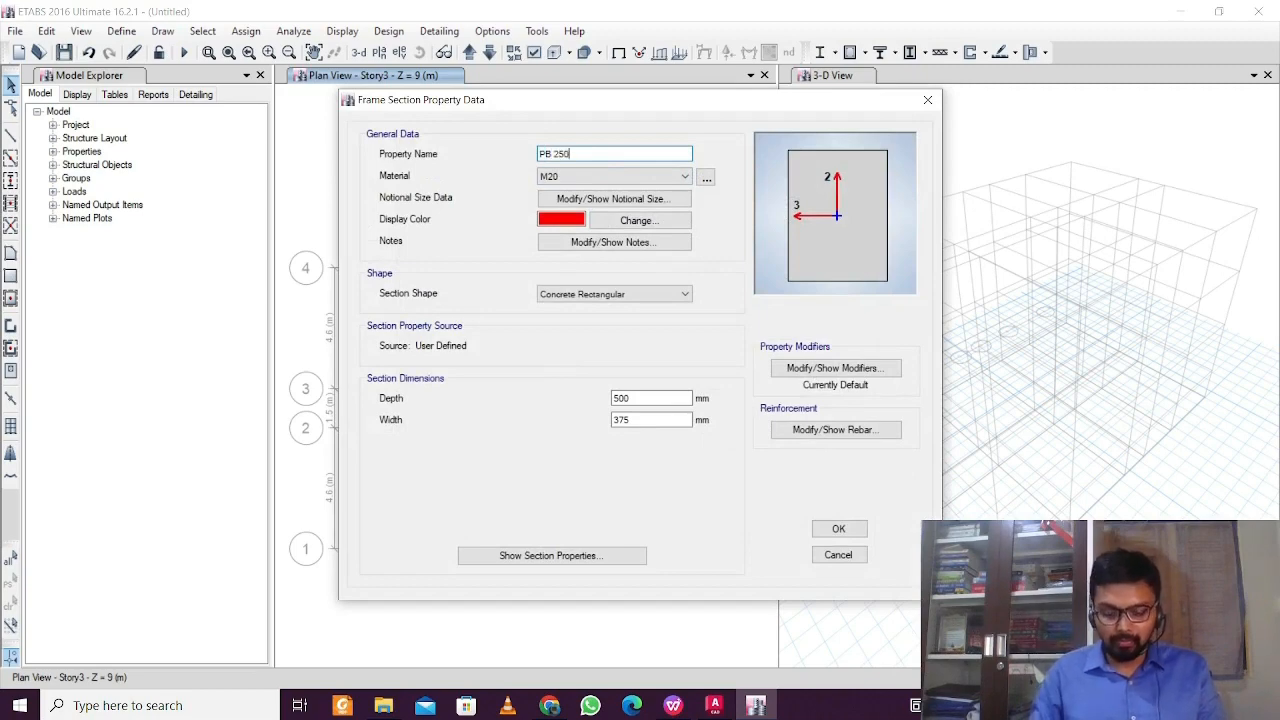
{"action": "type", "text": "x 3"}
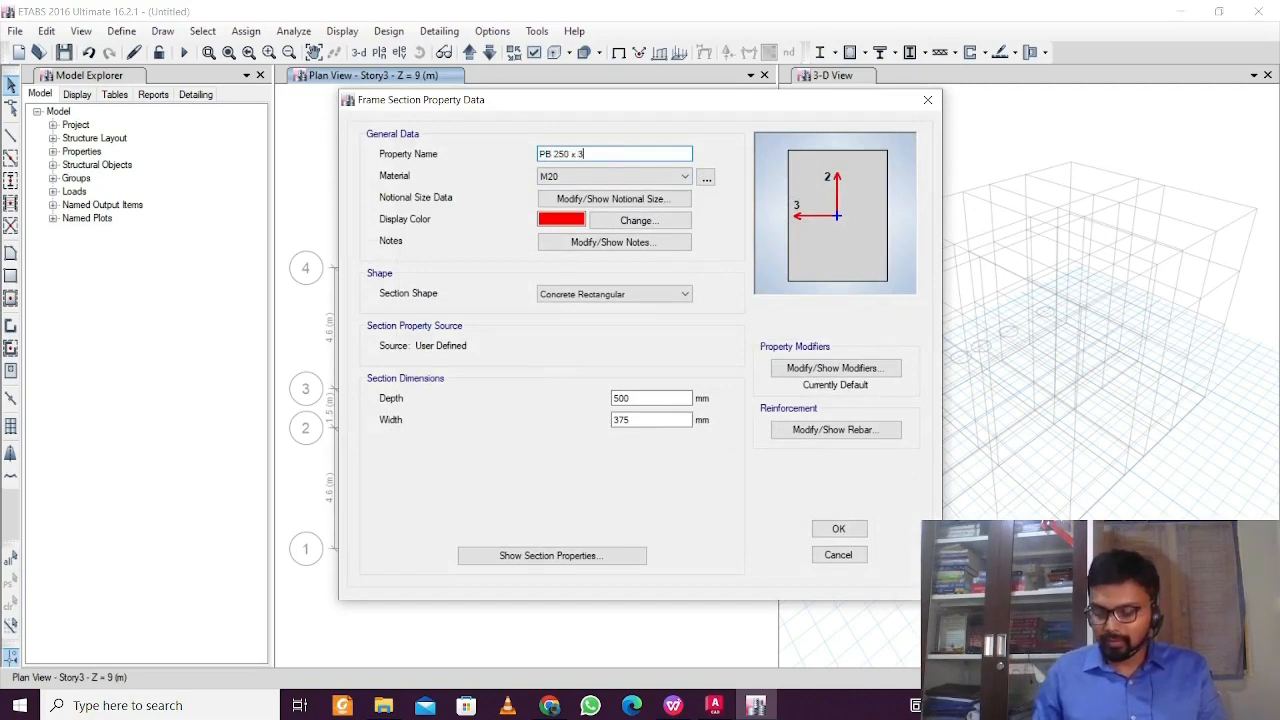
{"action": "type", "text": "50"}
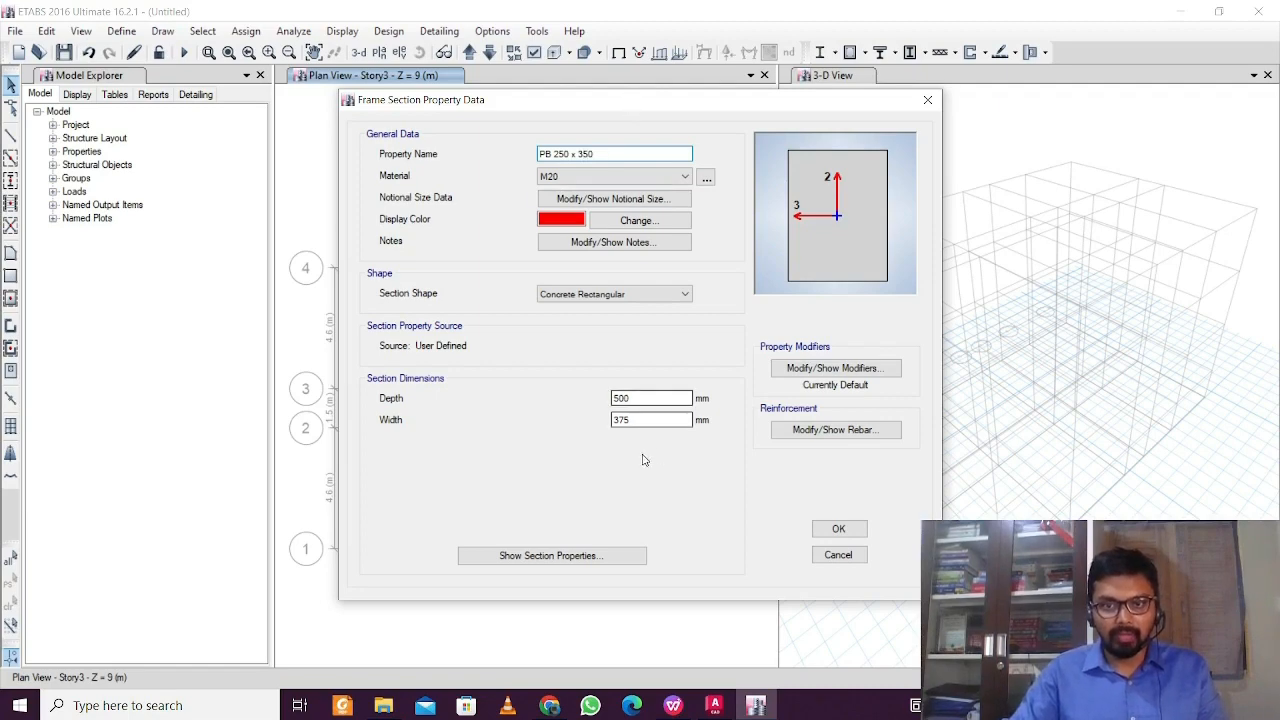
Set the PB 250 x 350 beam section's width to 250 mm and depth to 350 mm.
{"action": "double_click", "coordinate": [643, 421]}
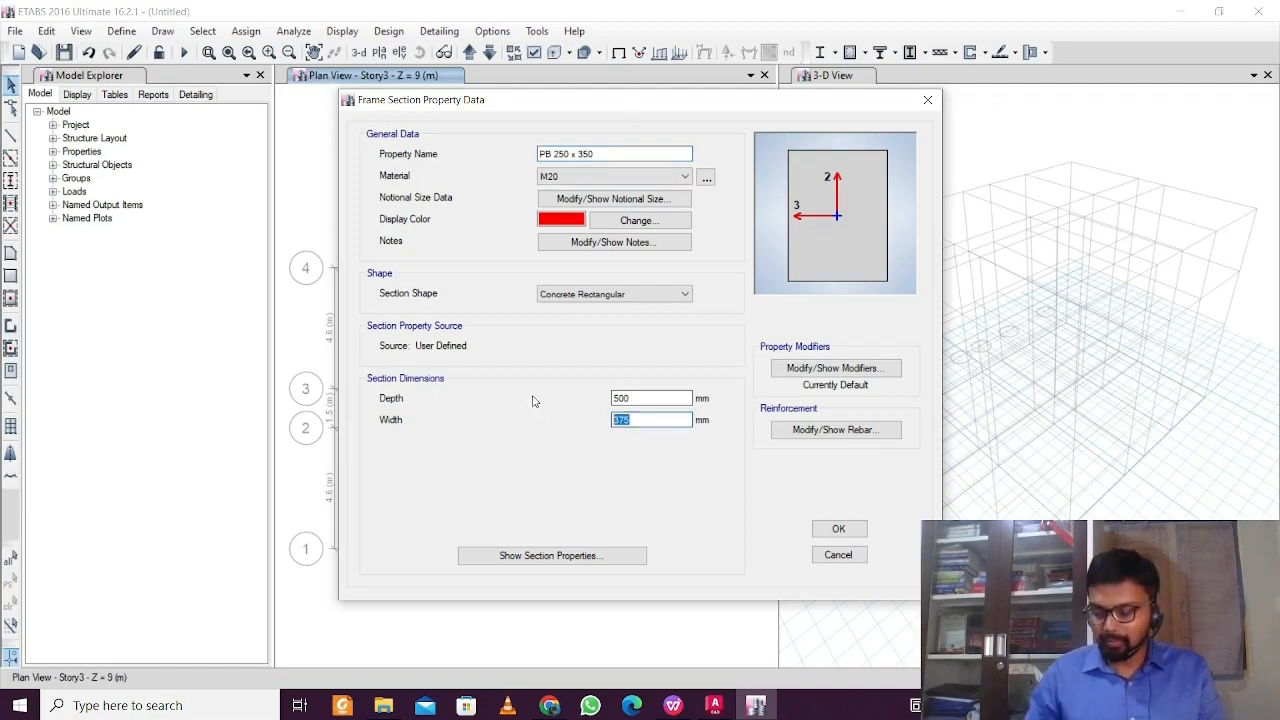
{"action": "type", "text": "250"}
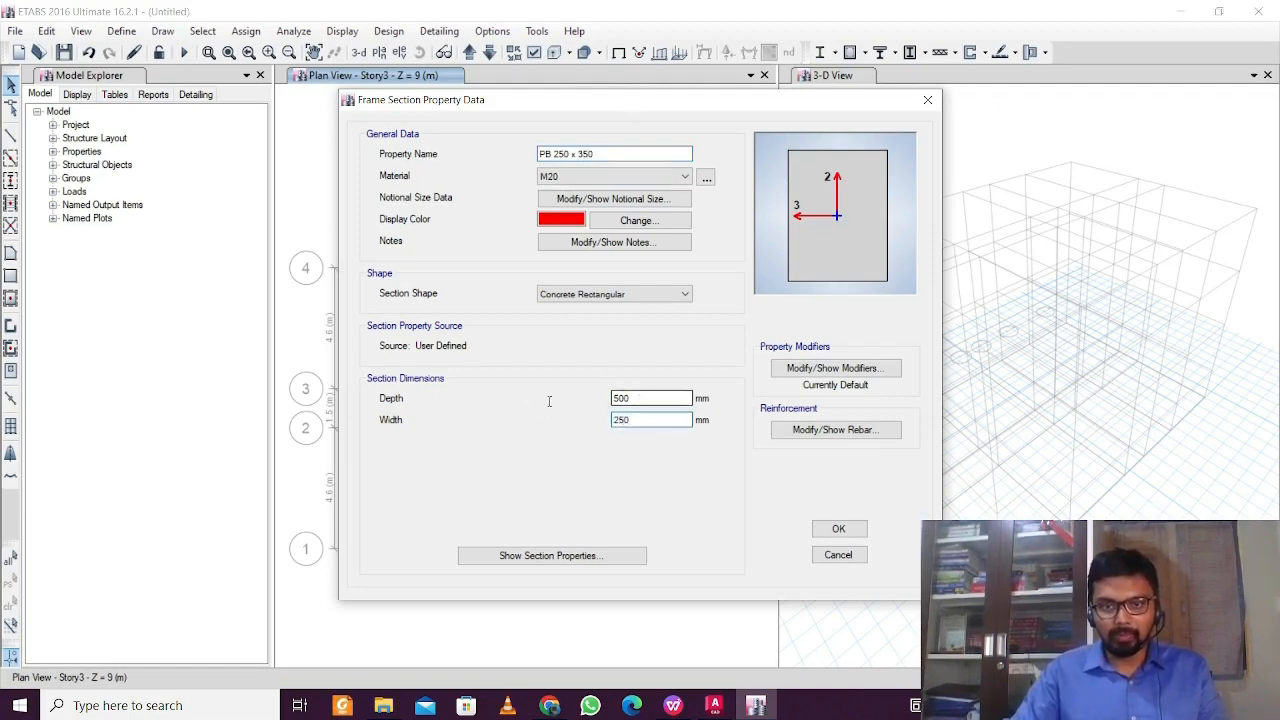
{"action": "key", "text": "shift+Tab"}
{"action": "type", "text": "350"}
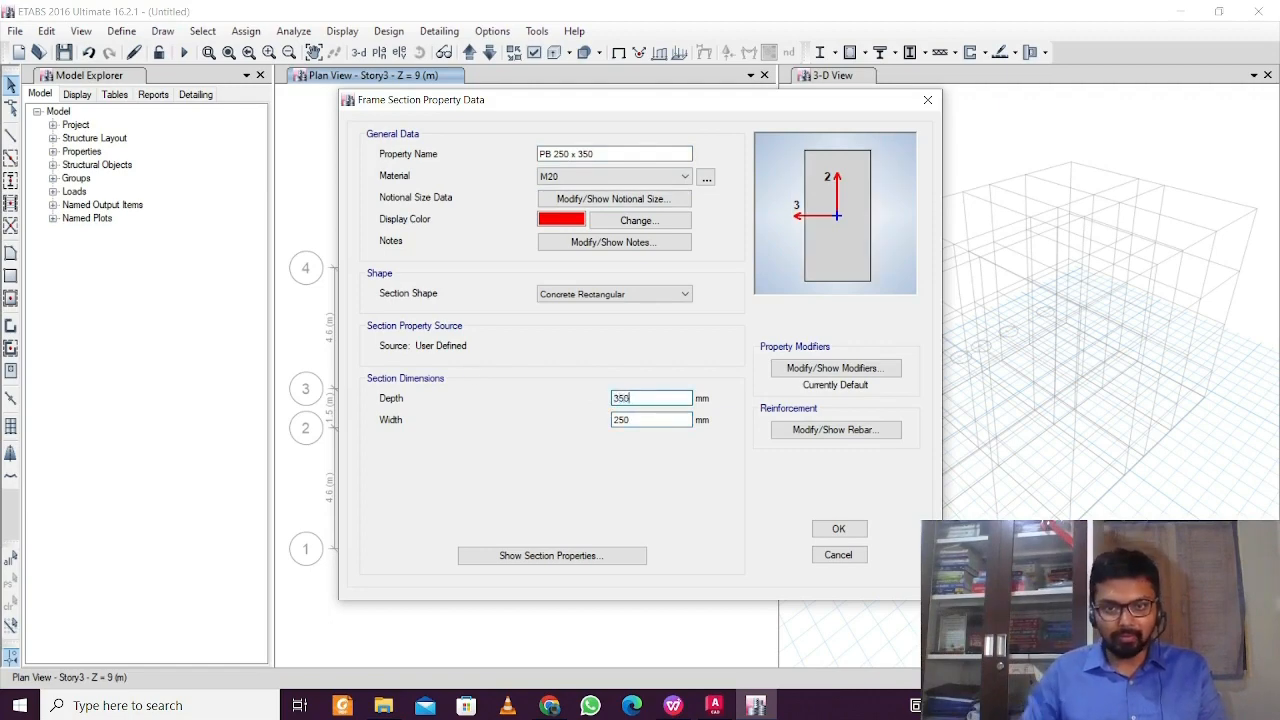
Set the beam section's cover to the longitudinal rebar centroid to 30 mm for both top and bottom bars.
{"action": "left_click", "coordinate": [776, 429]}
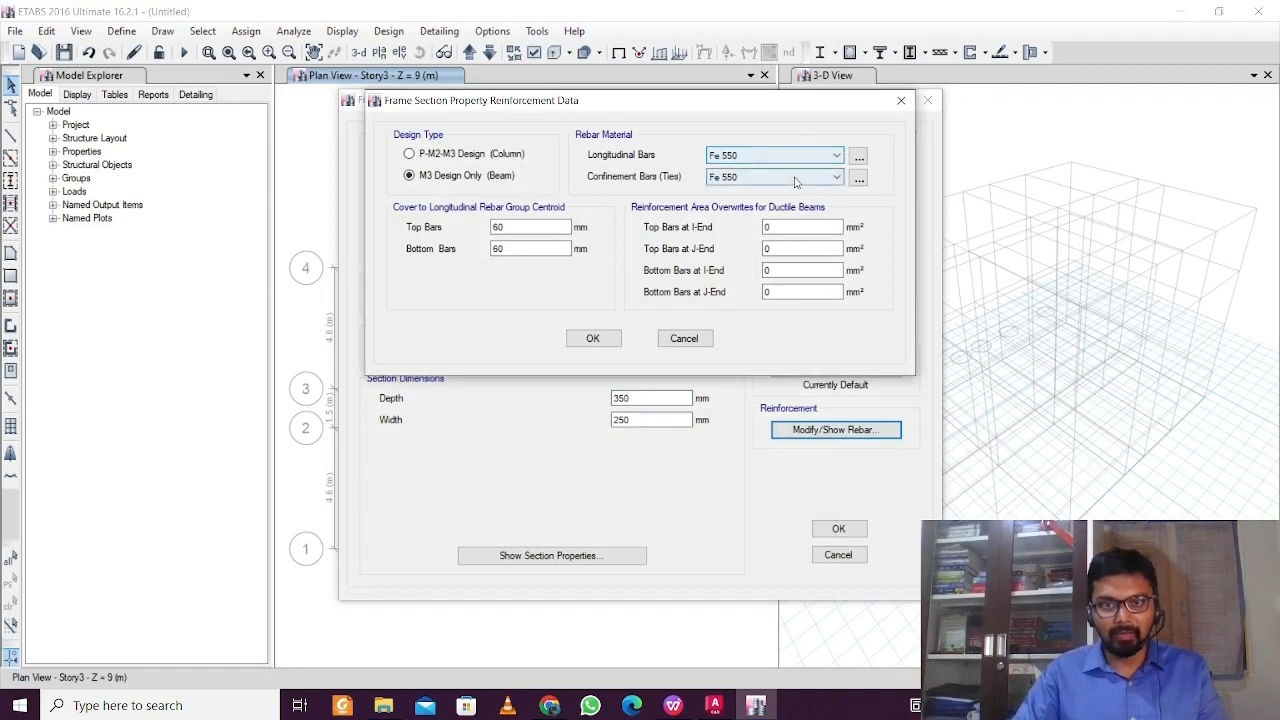
{"action": "double_click", "coordinate": [520, 227]}
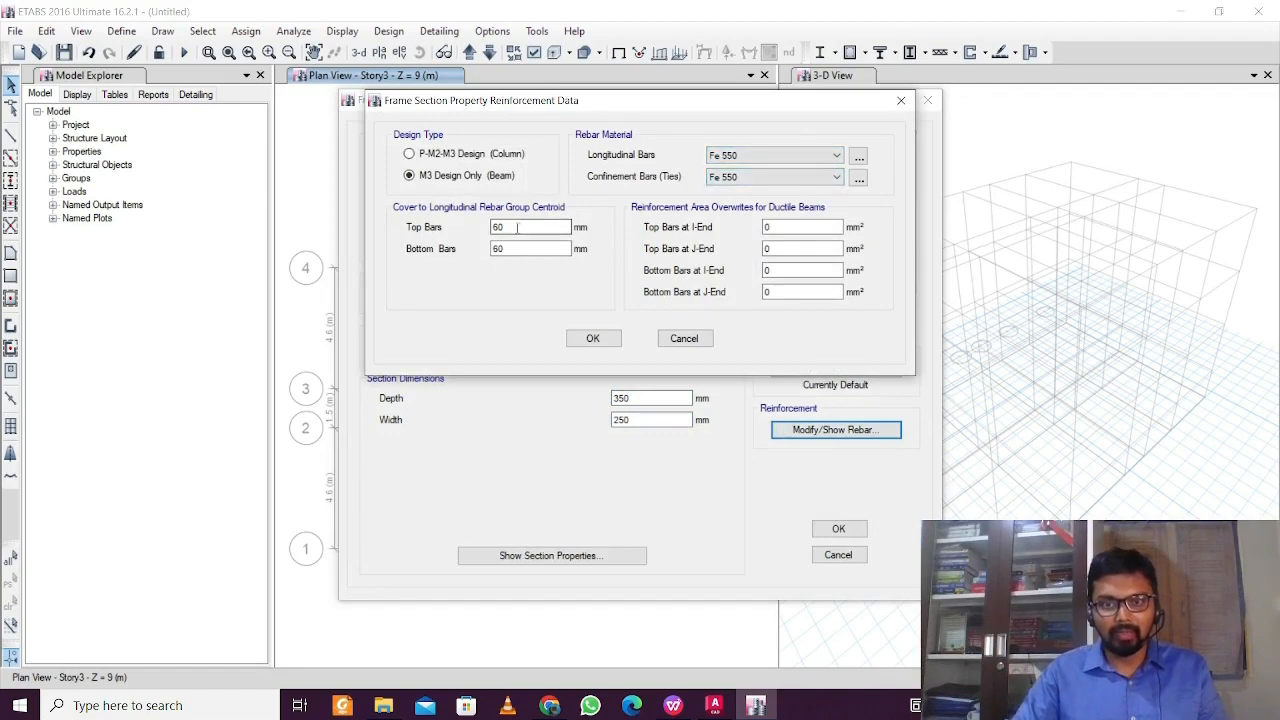
{"action": "type", "text": "30"}
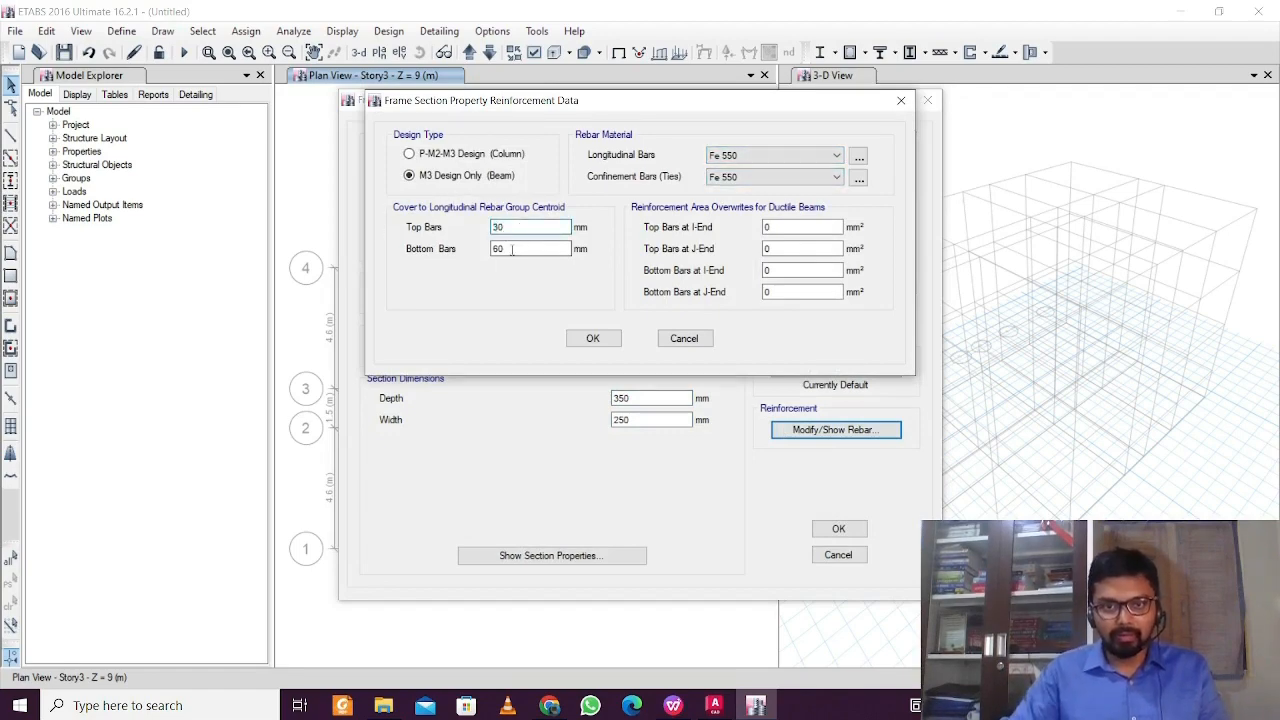
{"action": "key", "text": "Tab"}
{"action": "type", "text": "350"}
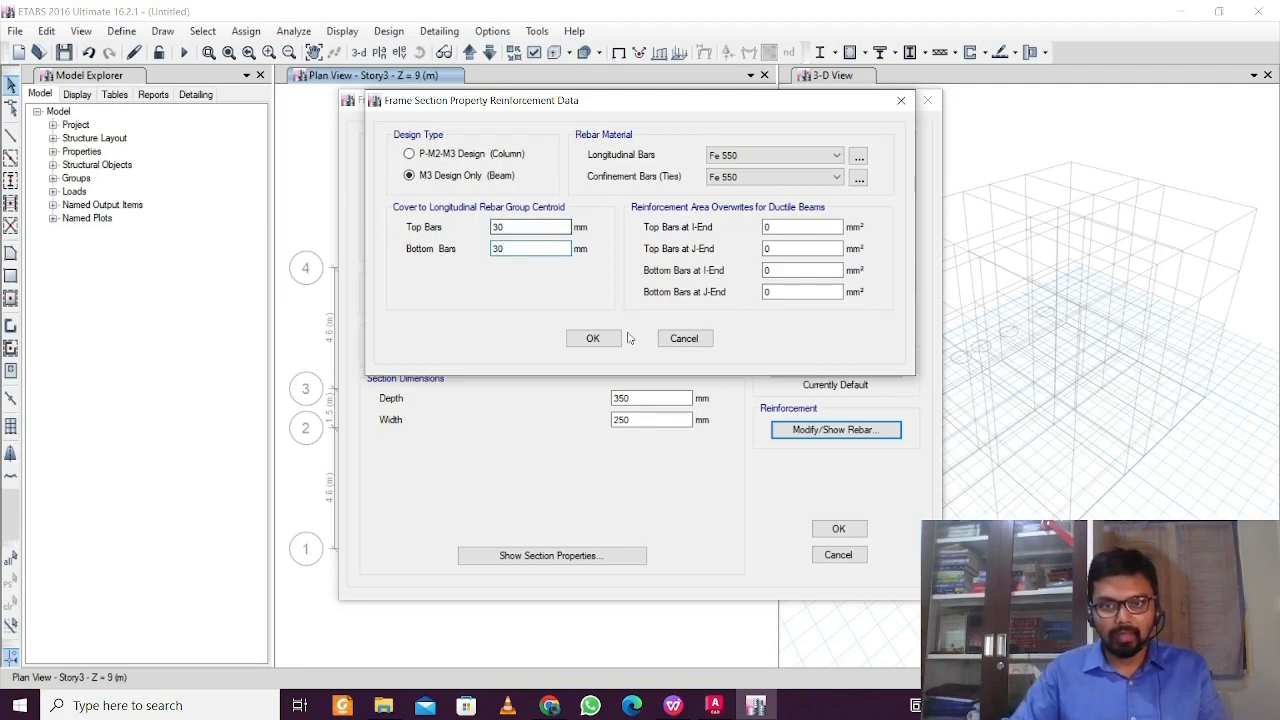
{"action": "left_click", "coordinate": [603, 340]}
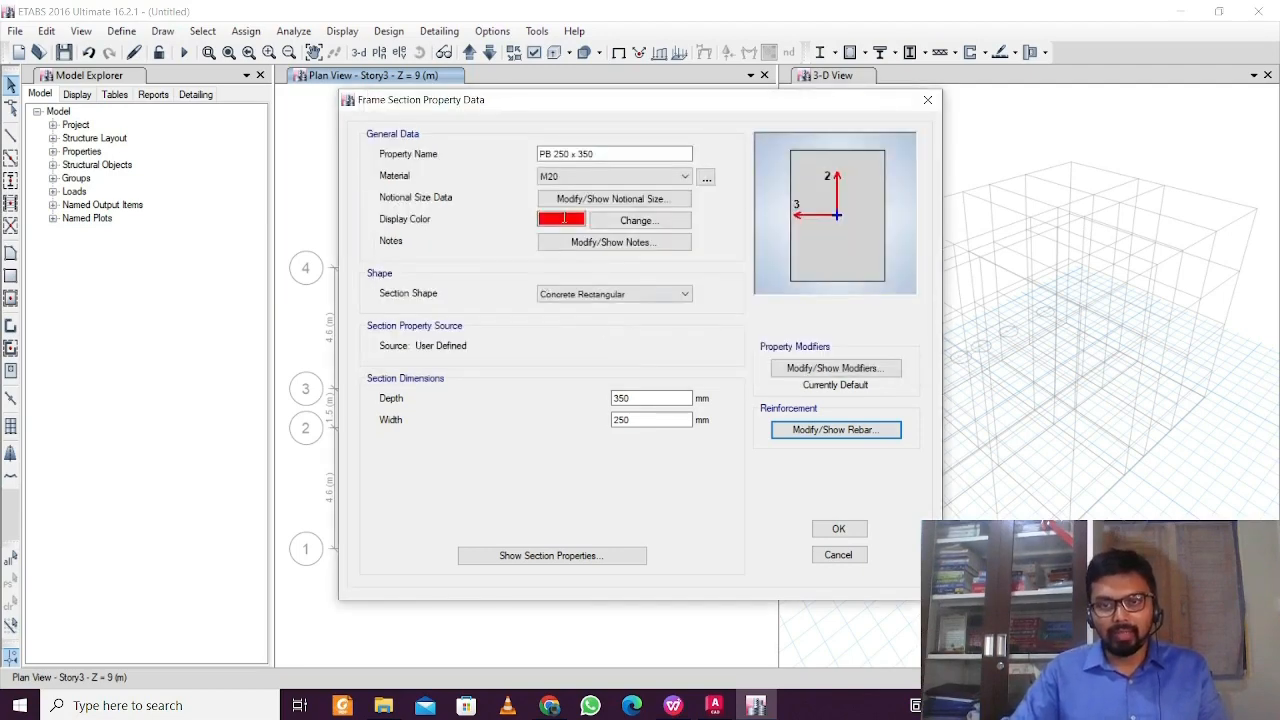
Accept the PB 250 x 350 beam section definition.
{"action": "left_click", "coordinate": [857, 535]}
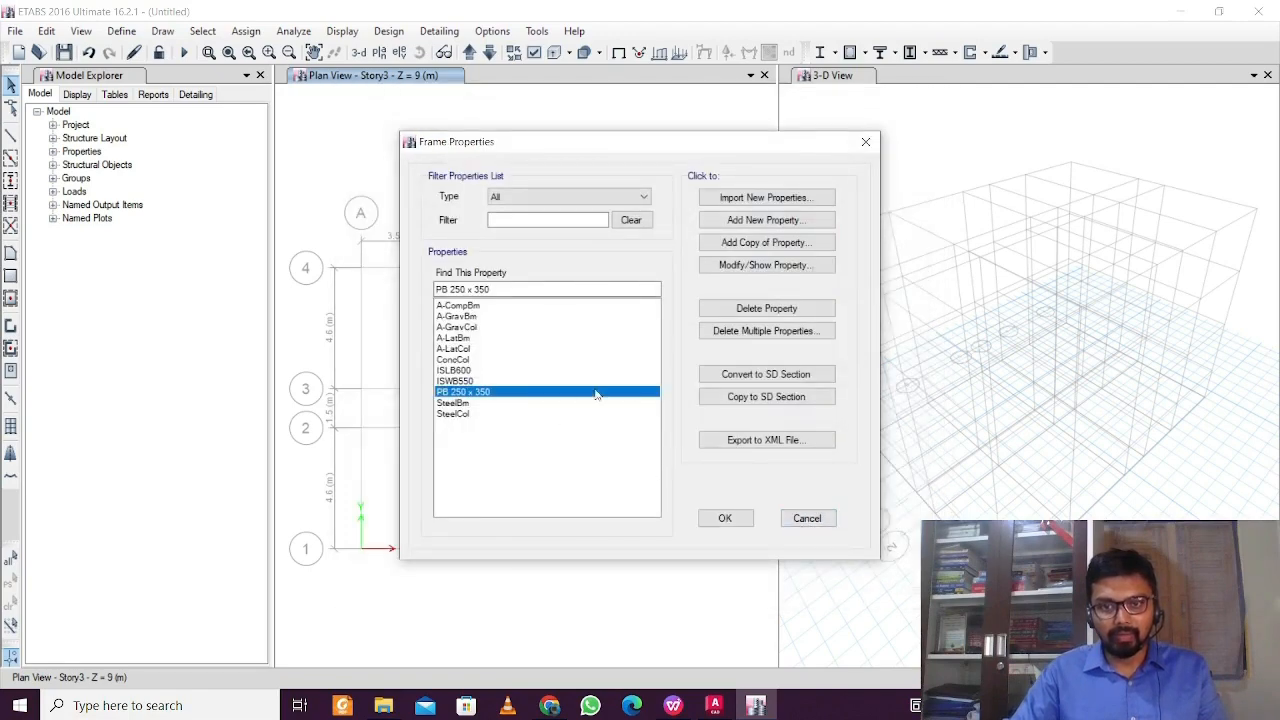
{"action": "left_click", "coordinate": [772, 246]}
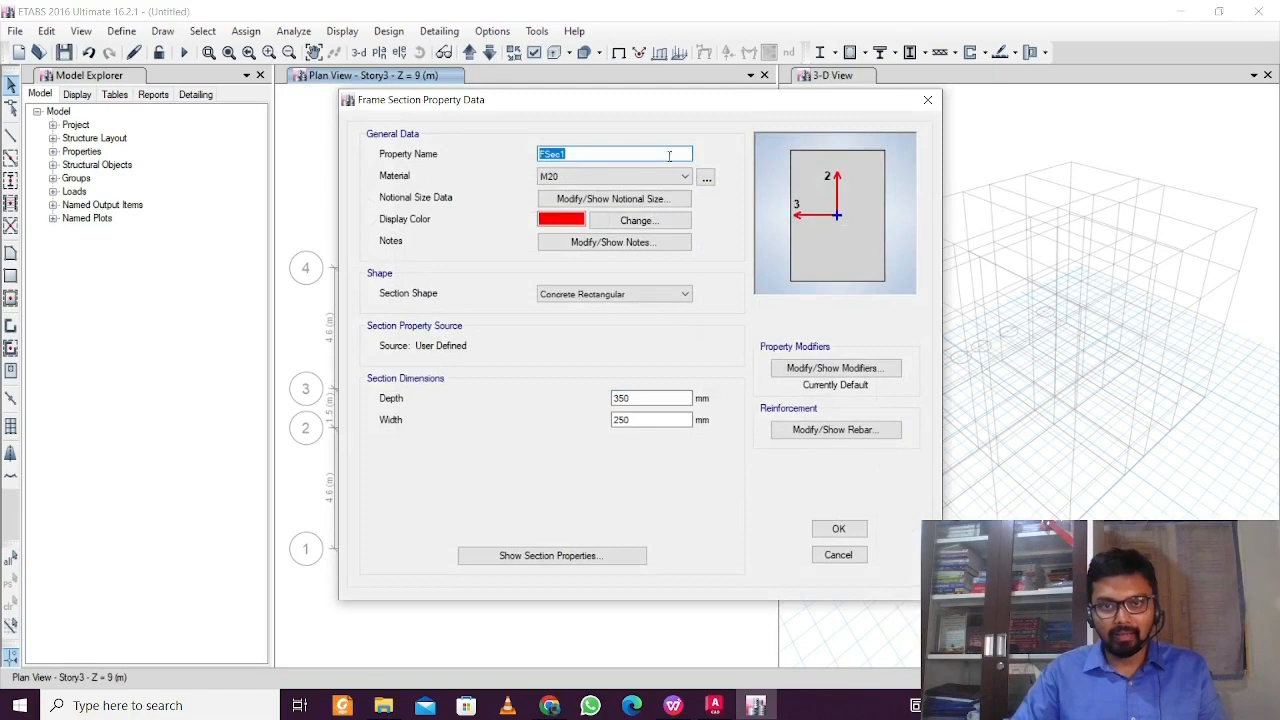
{"action": "left_click", "coordinate": [928, 100]}
{"action": "left_click", "coordinate": [496, 403]}
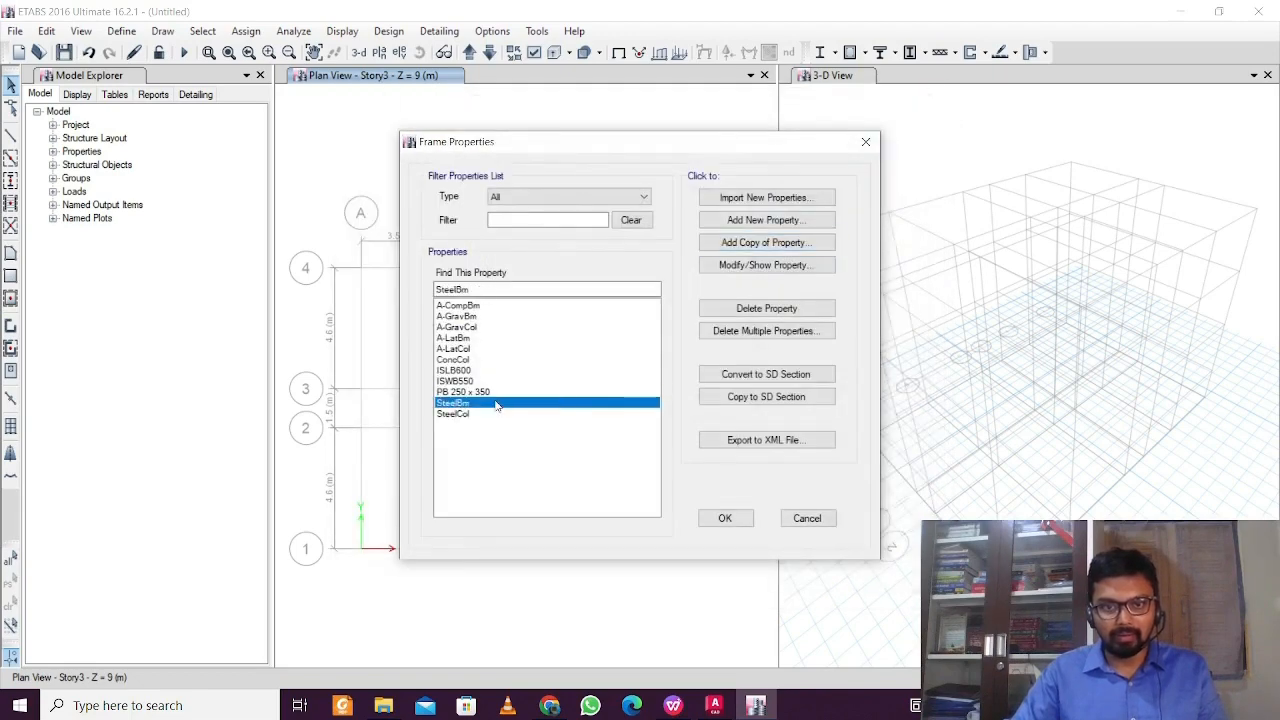
{"action": "left_click", "coordinate": [500, 392]}
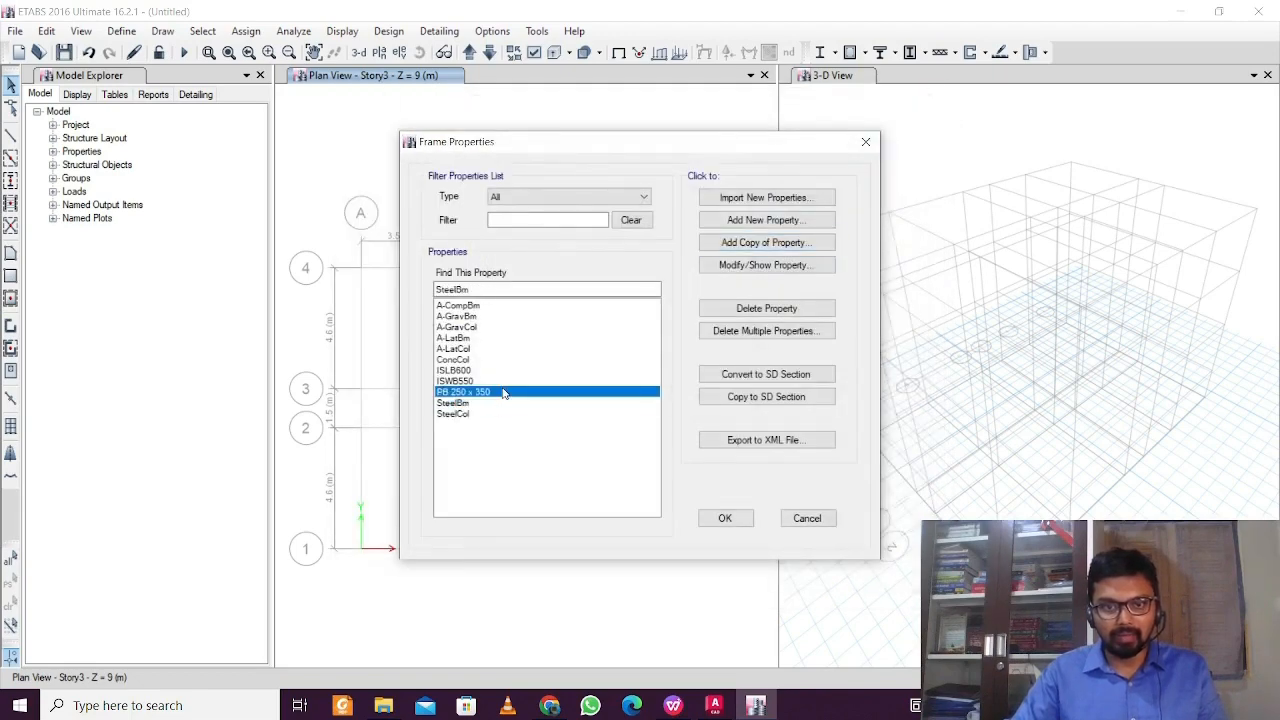
Add a copy of the PB 250 x 350 frame section and name it RB 300 x 425.
{"action": "left_click", "coordinate": [792, 246]}
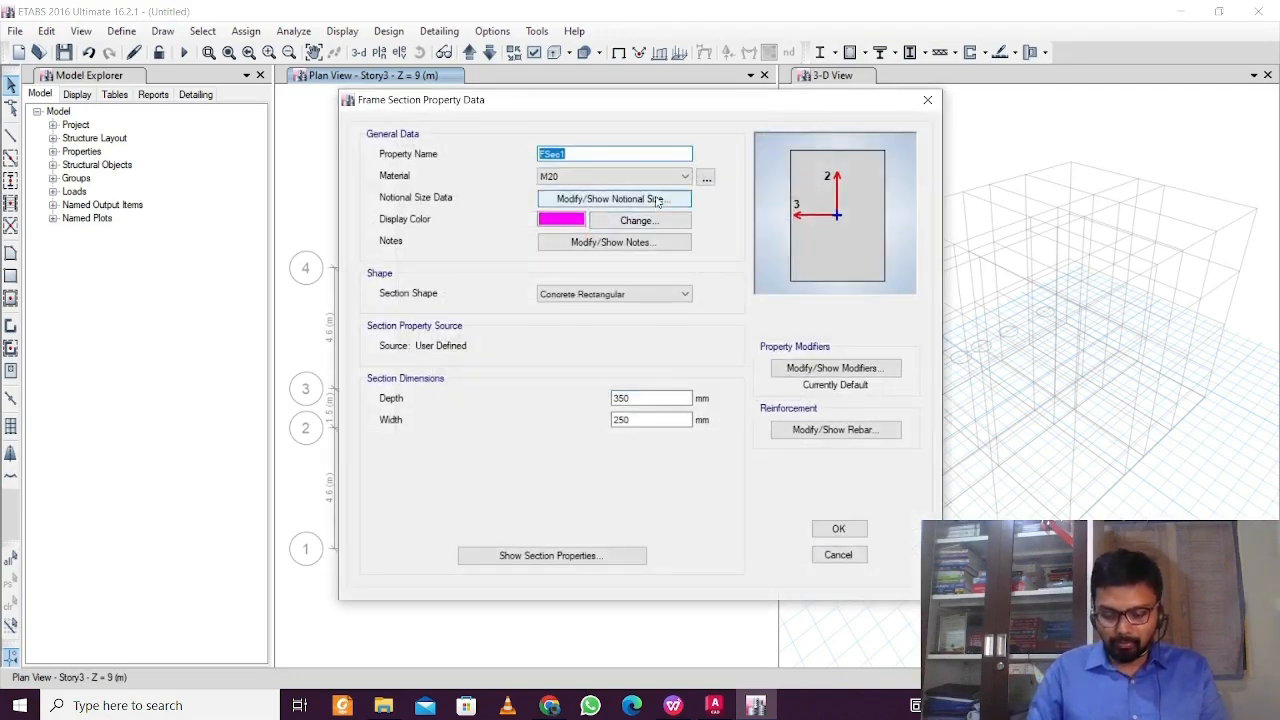
{"action": "type", "text": "RB"}
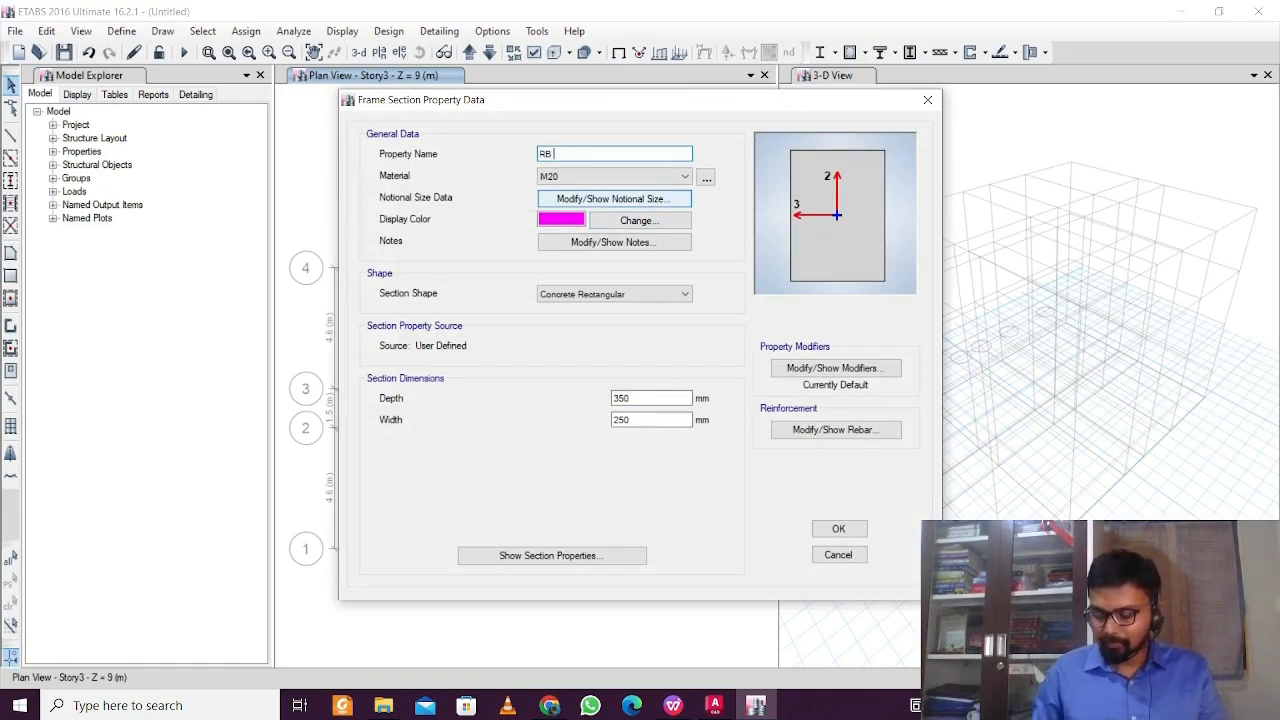
{"action": "type", "text": "300 "}
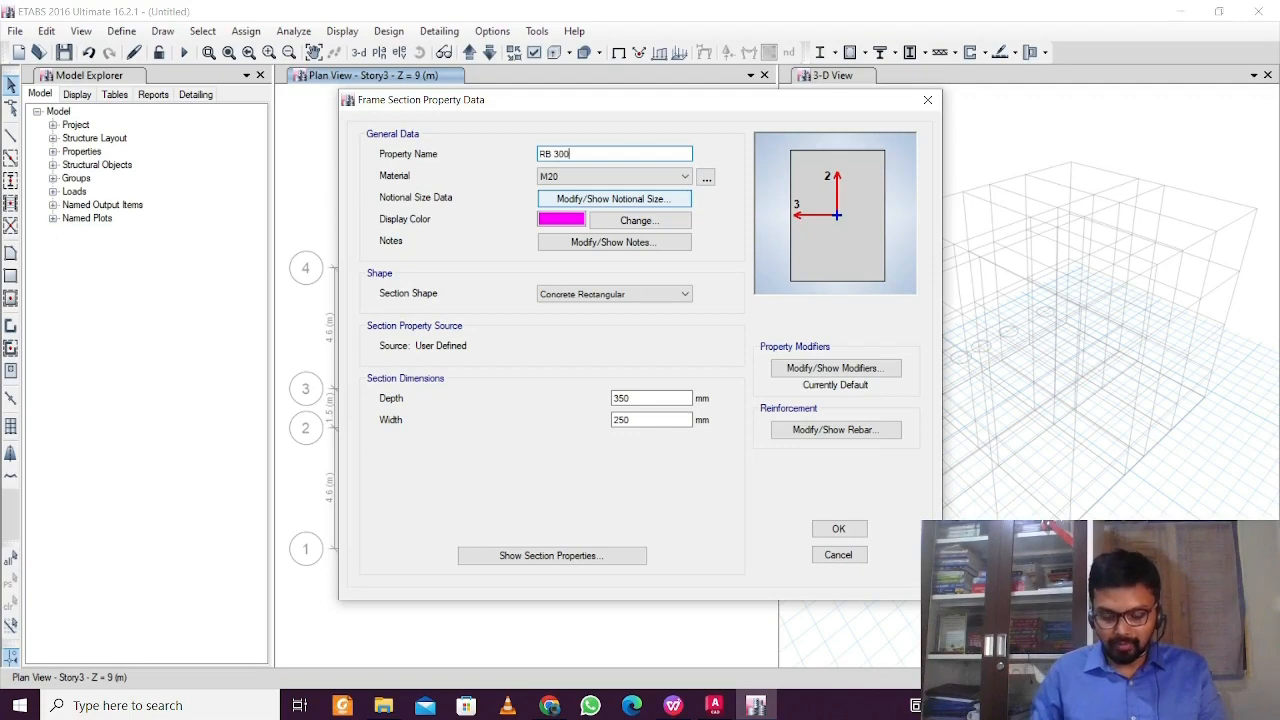
{"action": "type", "text": "x 425"}
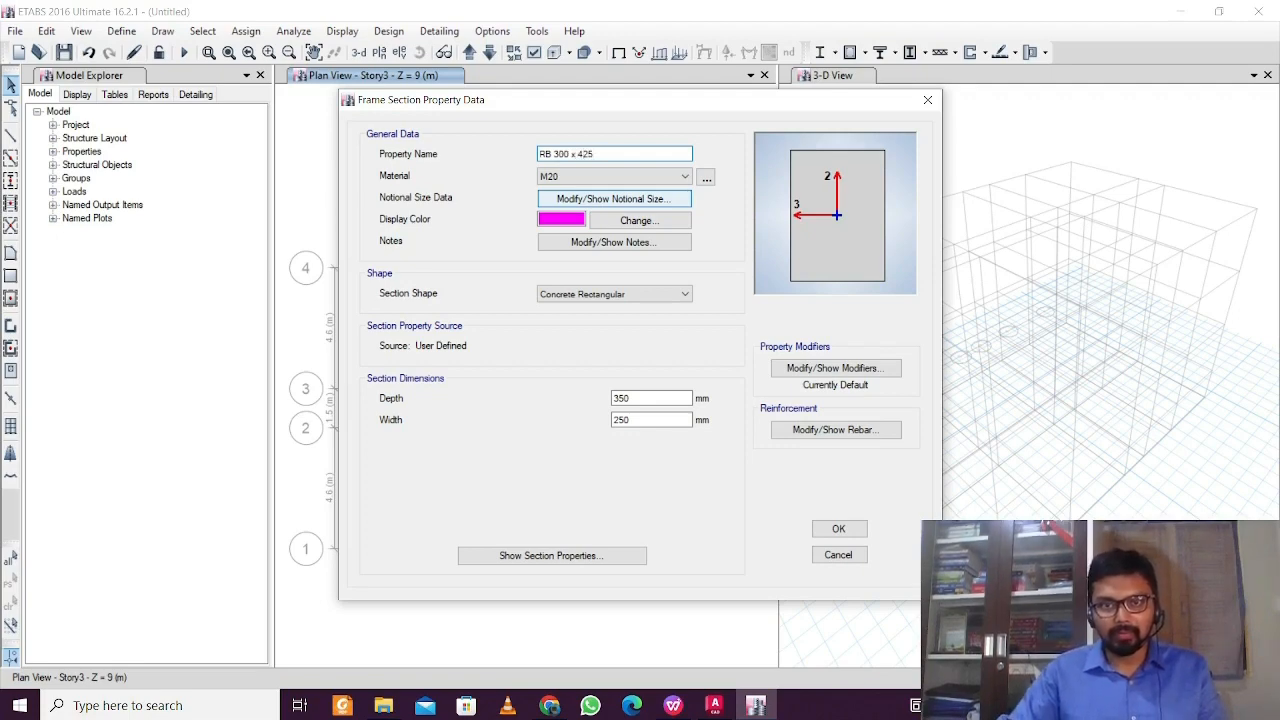
Set the RB 300 x 425 beam section's width to 300 mm and depth to 425 mm.
{"action": "left_click", "coordinate": [674, 705]}
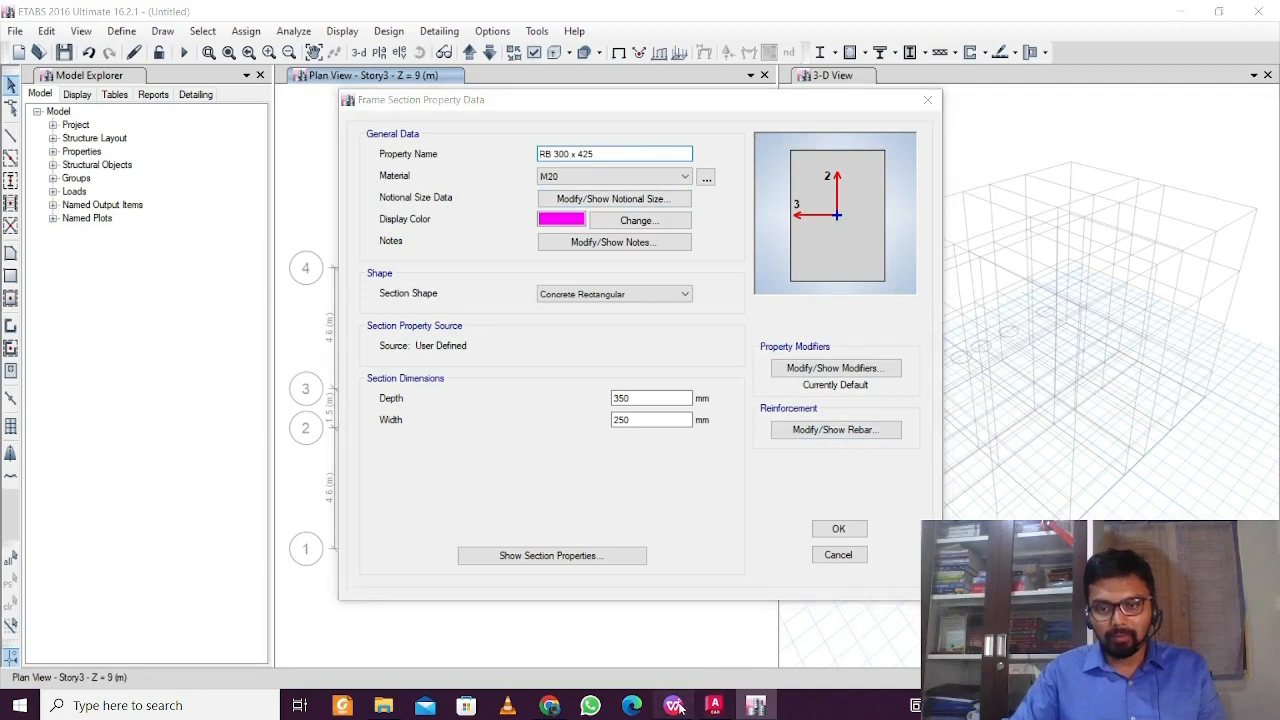
{"action": "left_click", "coordinate": [676, 706]}
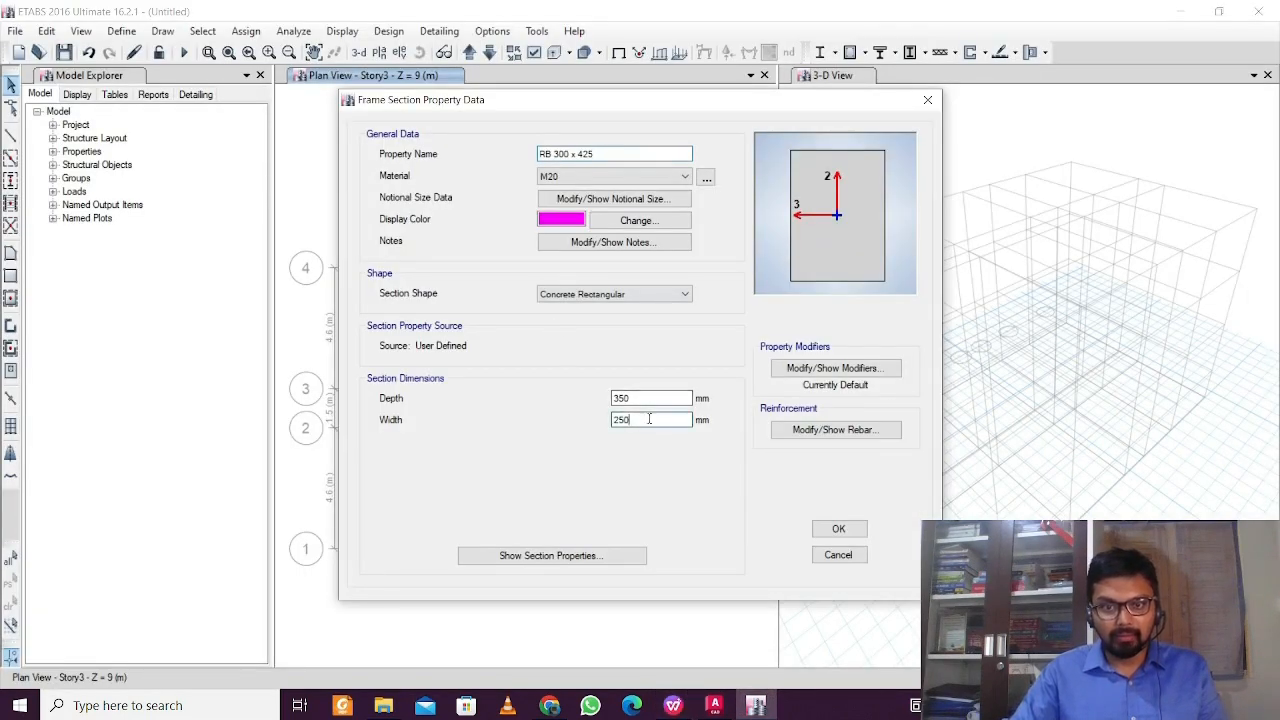
{"action": "left_click_drag", "start_coordinate": [652, 420], "coordinate": [553, 417]}
{"action": "type", "text": "300"}
{"action": "left_click_drag", "start_coordinate": [650, 398], "coordinate": [563, 394]}
{"action": "type", "text": "425"}
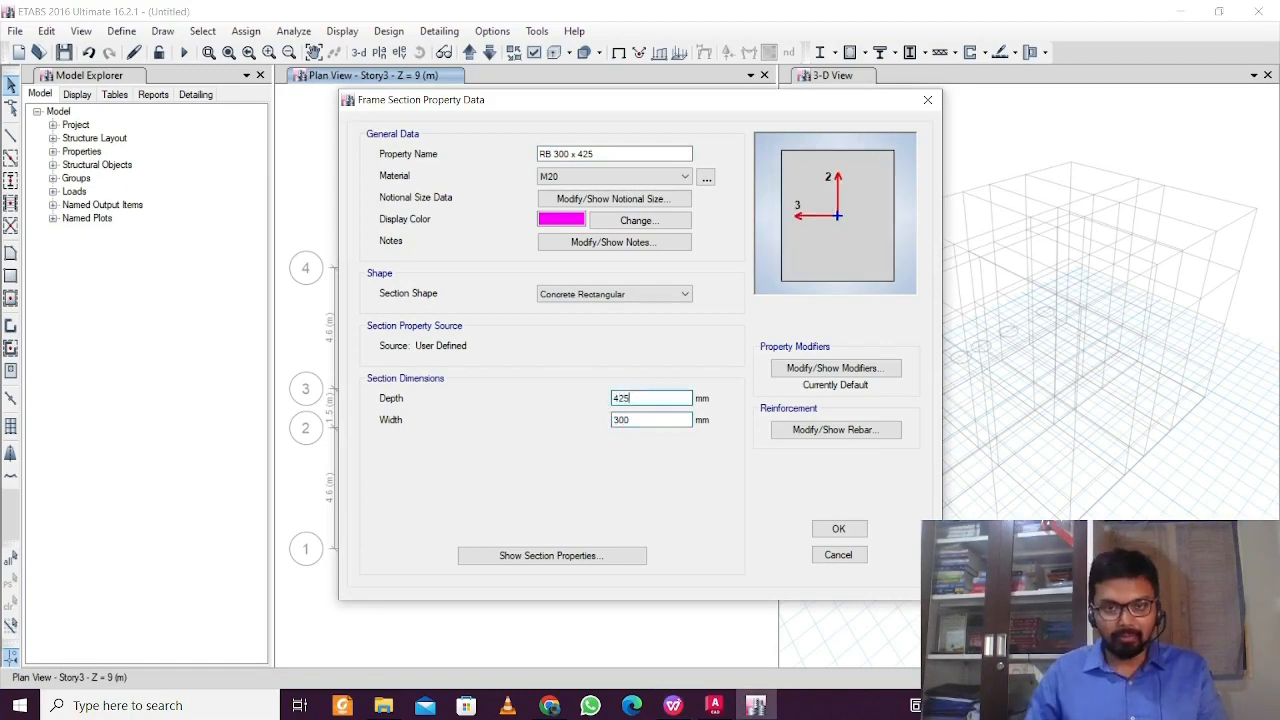
Check the RB 300 x 425 section's rebar materials and cover, and accept the section definition.
{"action": "left_click", "coordinate": [860, 432]}
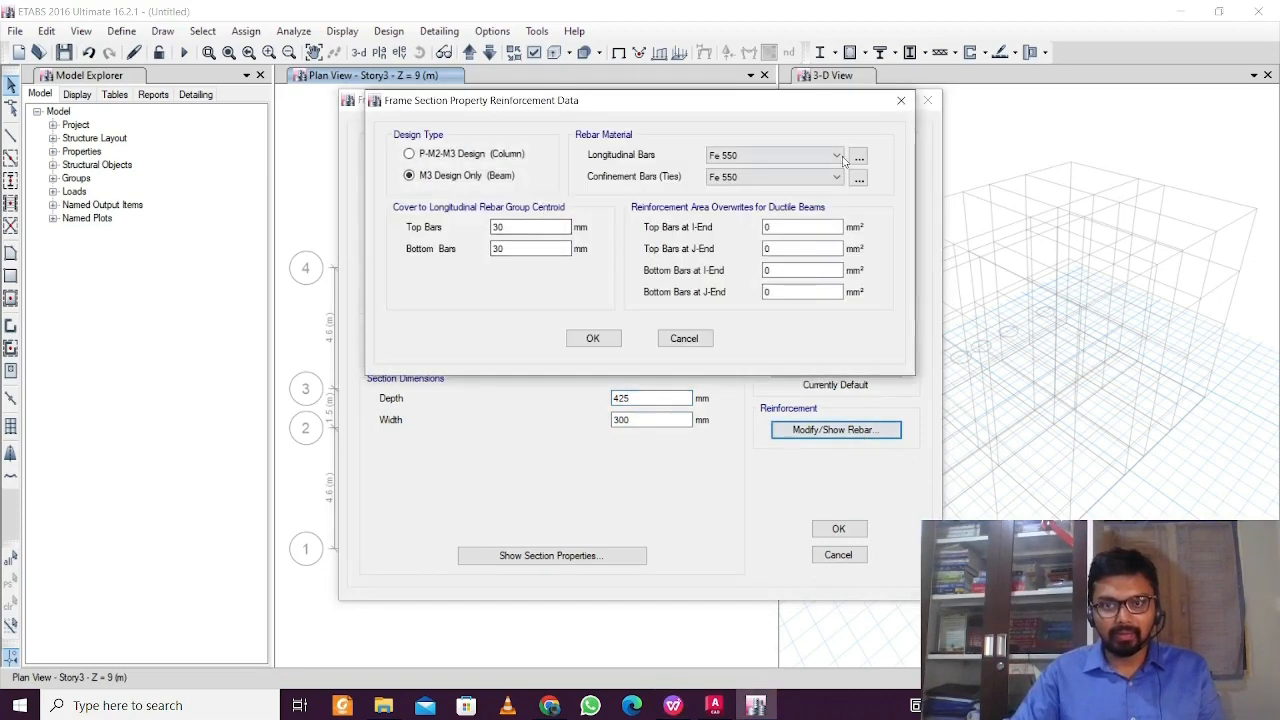
{"action": "left_click", "coordinate": [901, 100]}
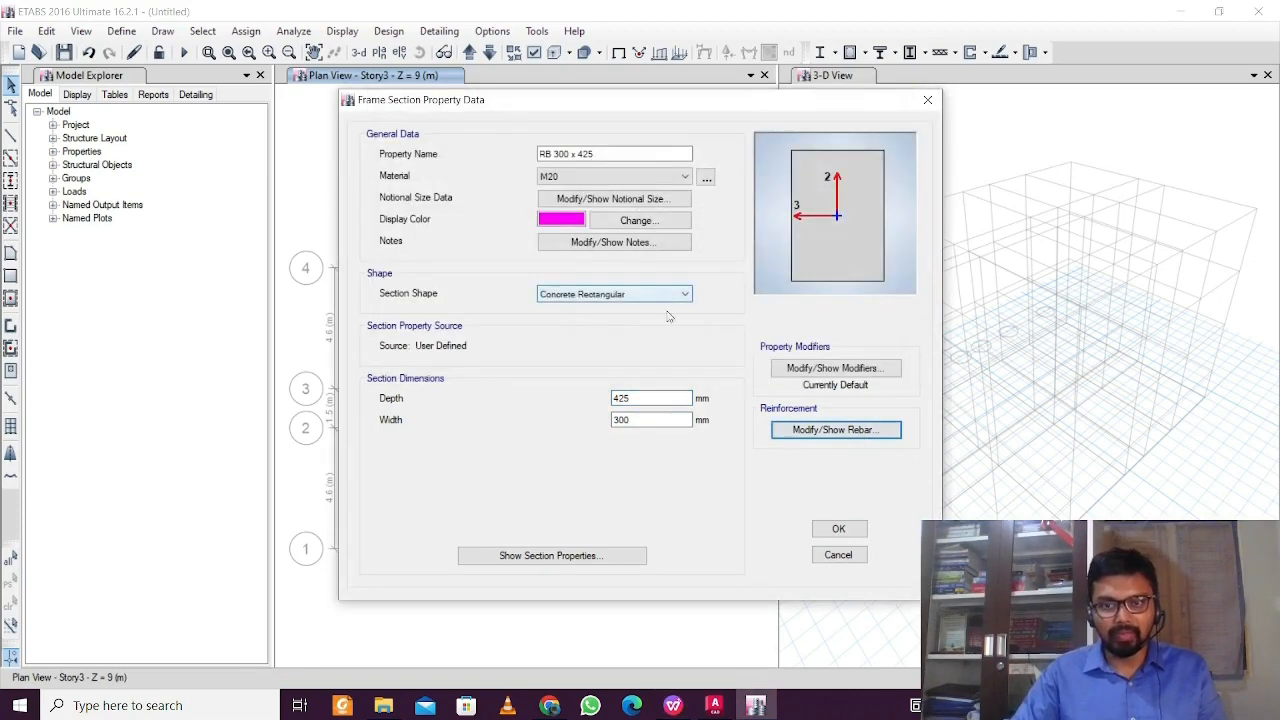
{"action": "left_click", "coordinate": [836, 529]}
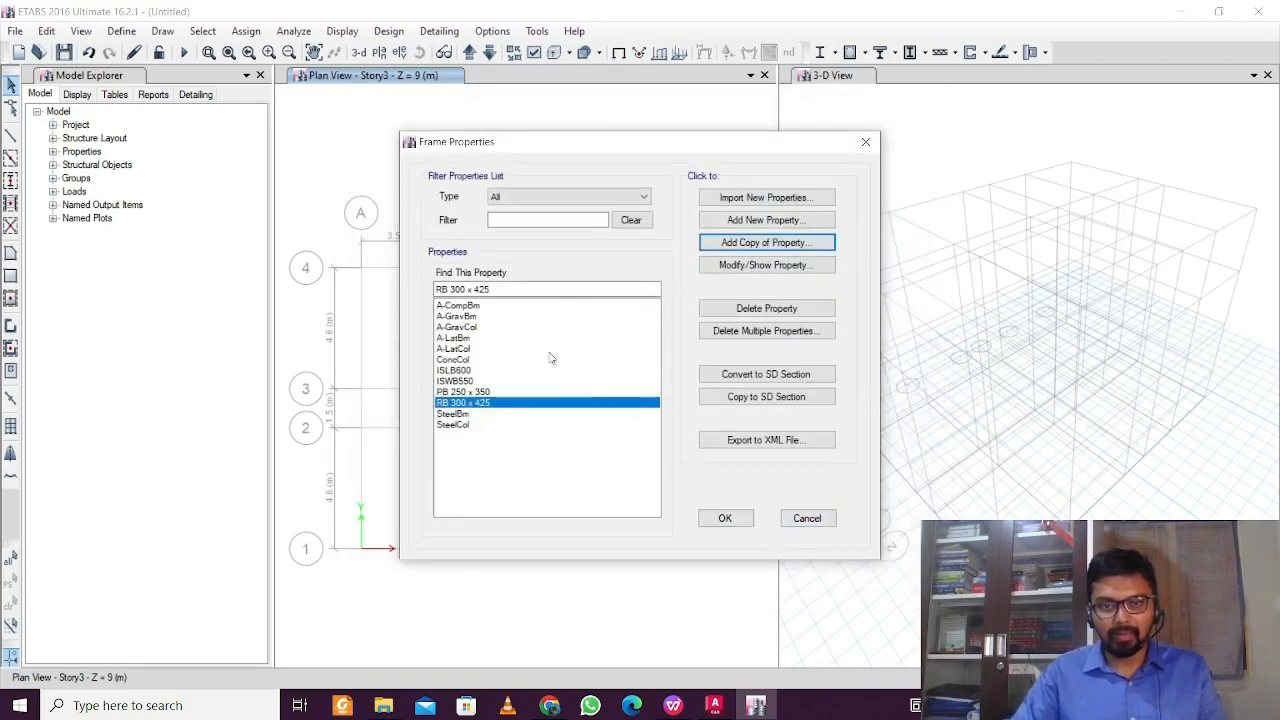
Open the ConcCol frame section's properties for modification and rename the section as C 350 x 350.
{"action": "left_click", "coordinate": [486, 360]}
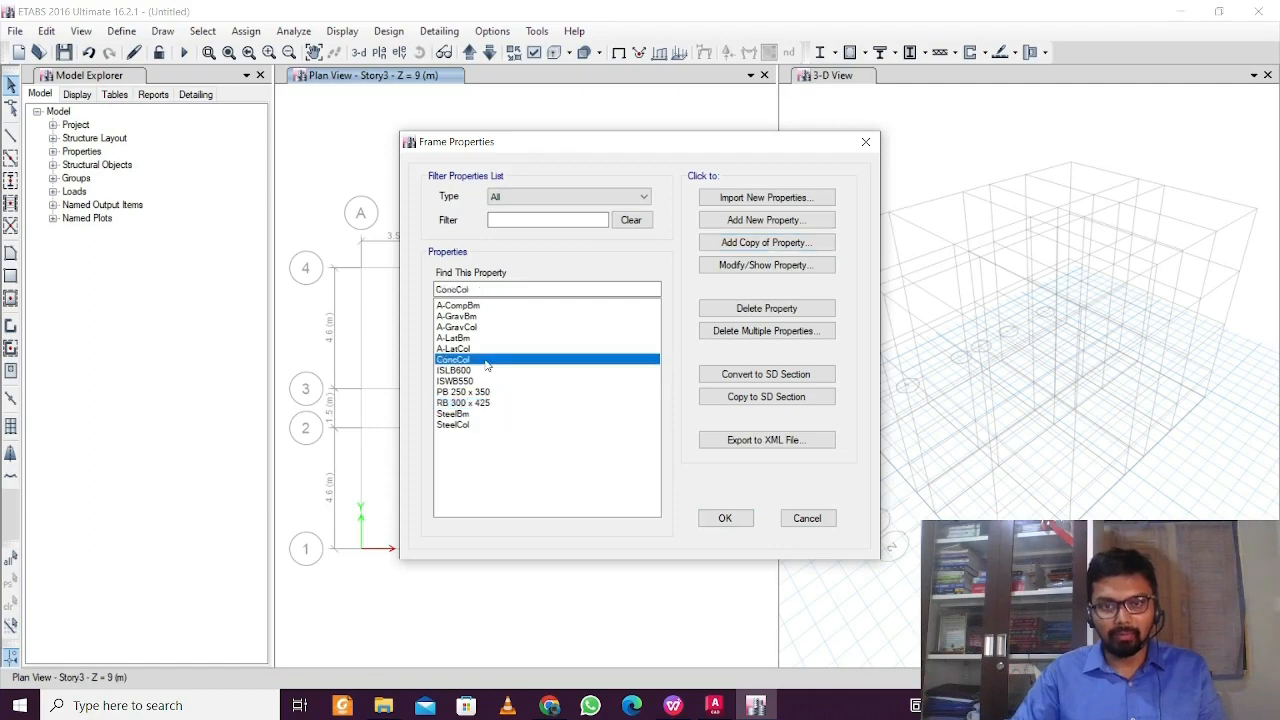
{"action": "double_click", "coordinate": [485, 360]}
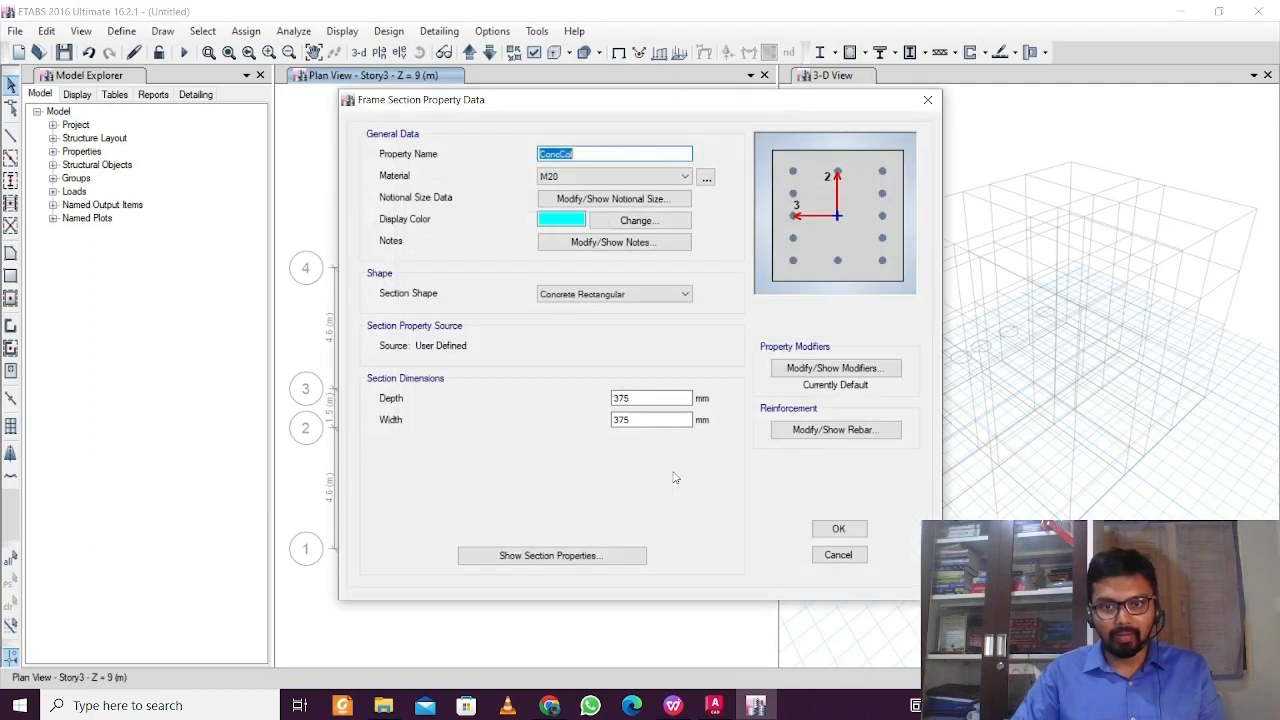
{"action": "type", "text": "C"}
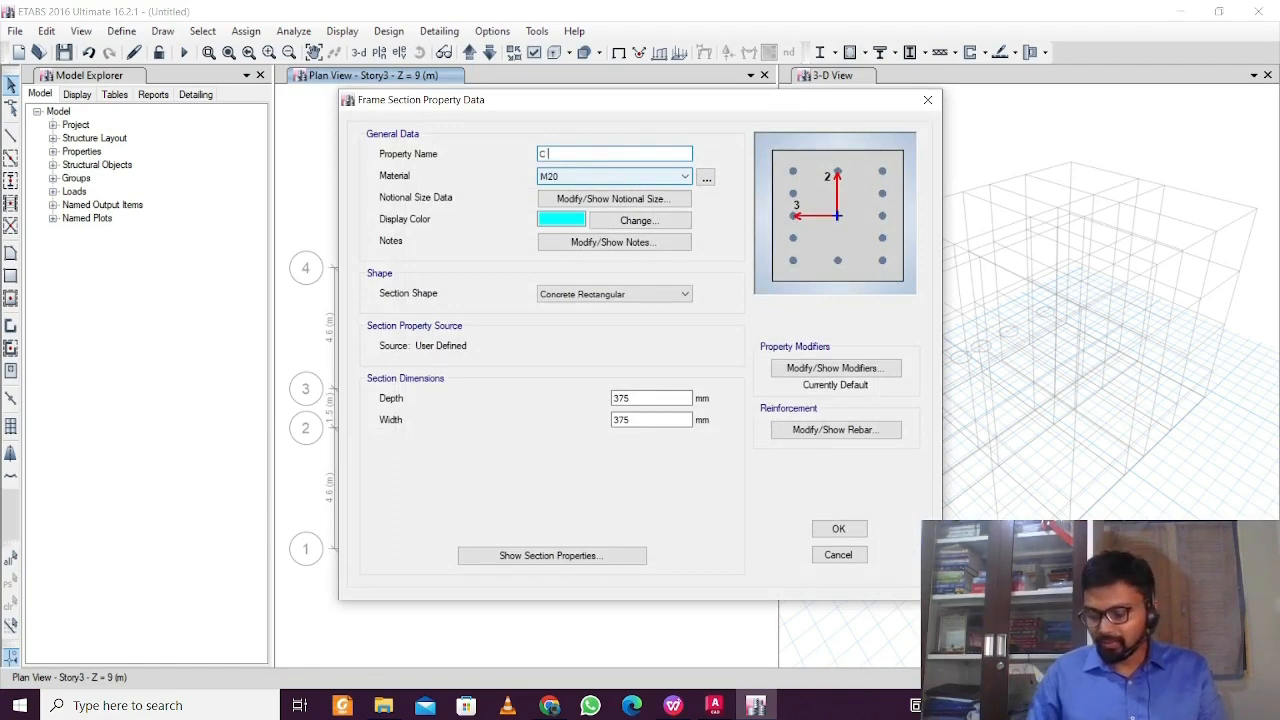
{"action": "type", "text": " 350 x 350"}
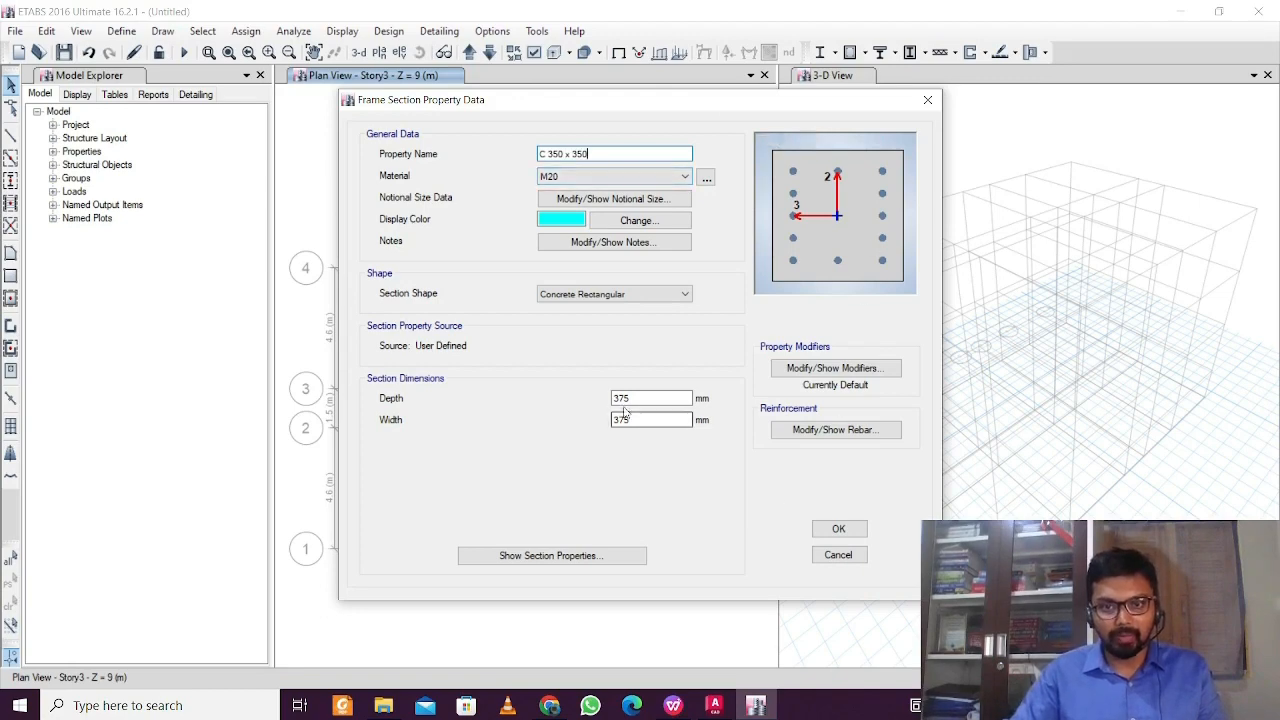
Set the C 350 x 350 column section's depth and width to 350 mm each.
{"action": "left_click_drag", "start_coordinate": [634, 398], "coordinate": [595, 396]}
{"action": "type", "text": "350"}
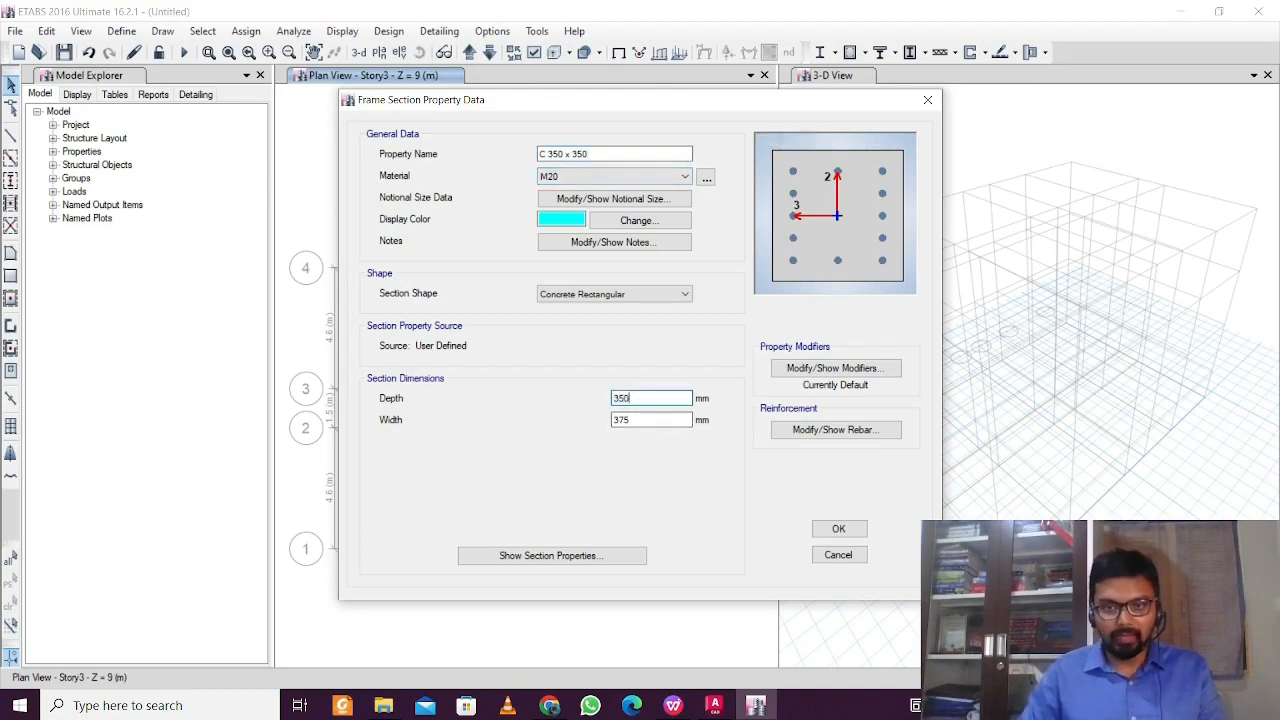
{"action": "left_click_drag", "start_coordinate": [658, 423], "coordinate": [534, 416]}
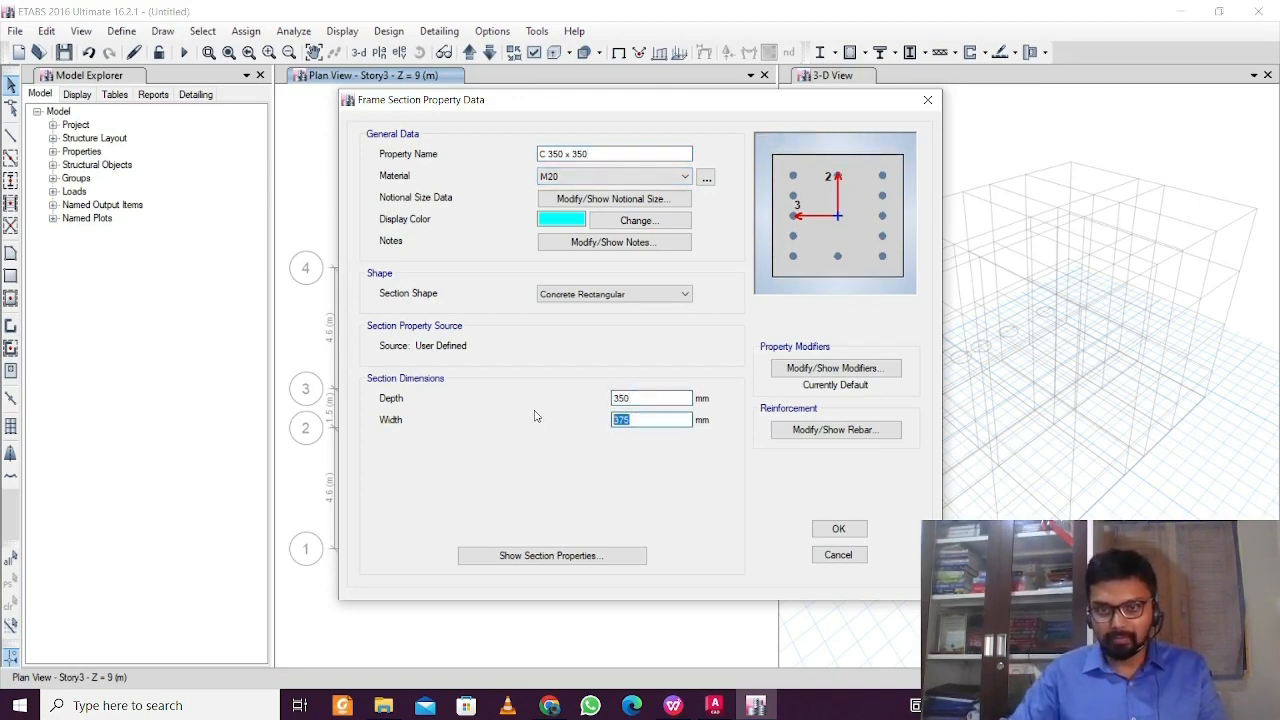
{"action": "type", "text": "3"}
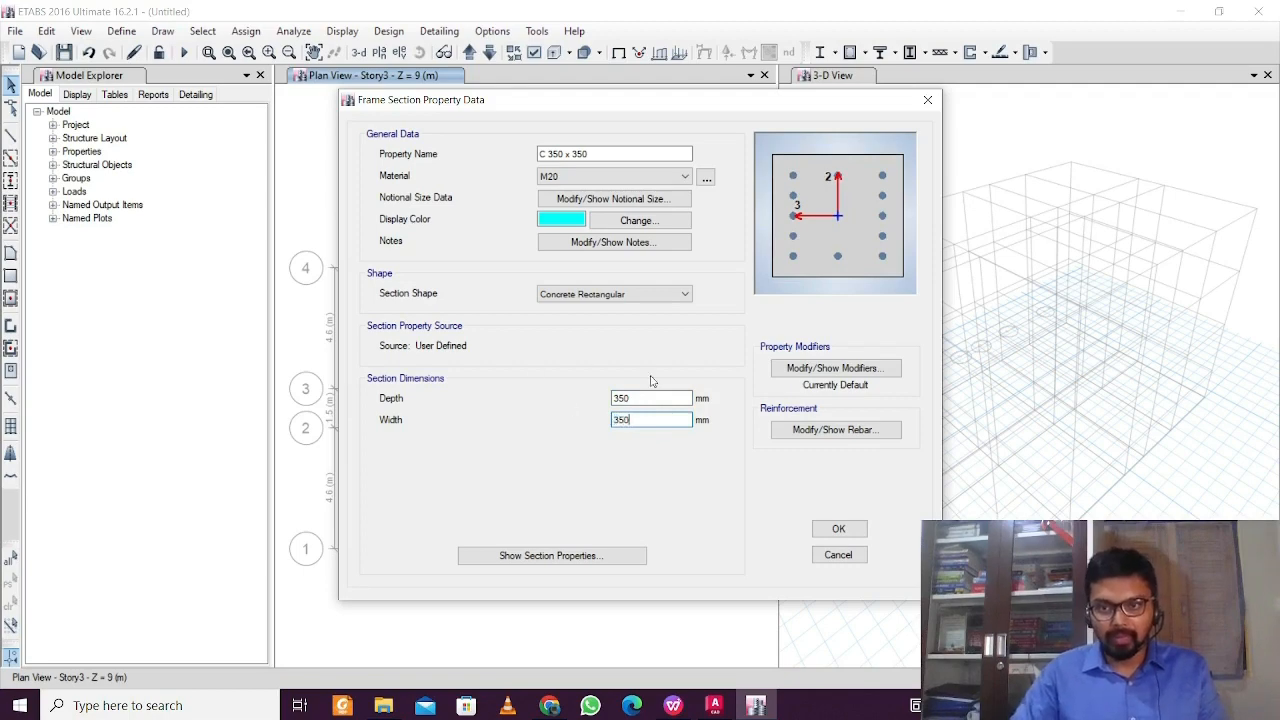
Set the C 350 x 350 column's longitudinal bar size to 20, and accept the section and the frame property definitions.
{"action": "left_click", "coordinate": [793, 430]}
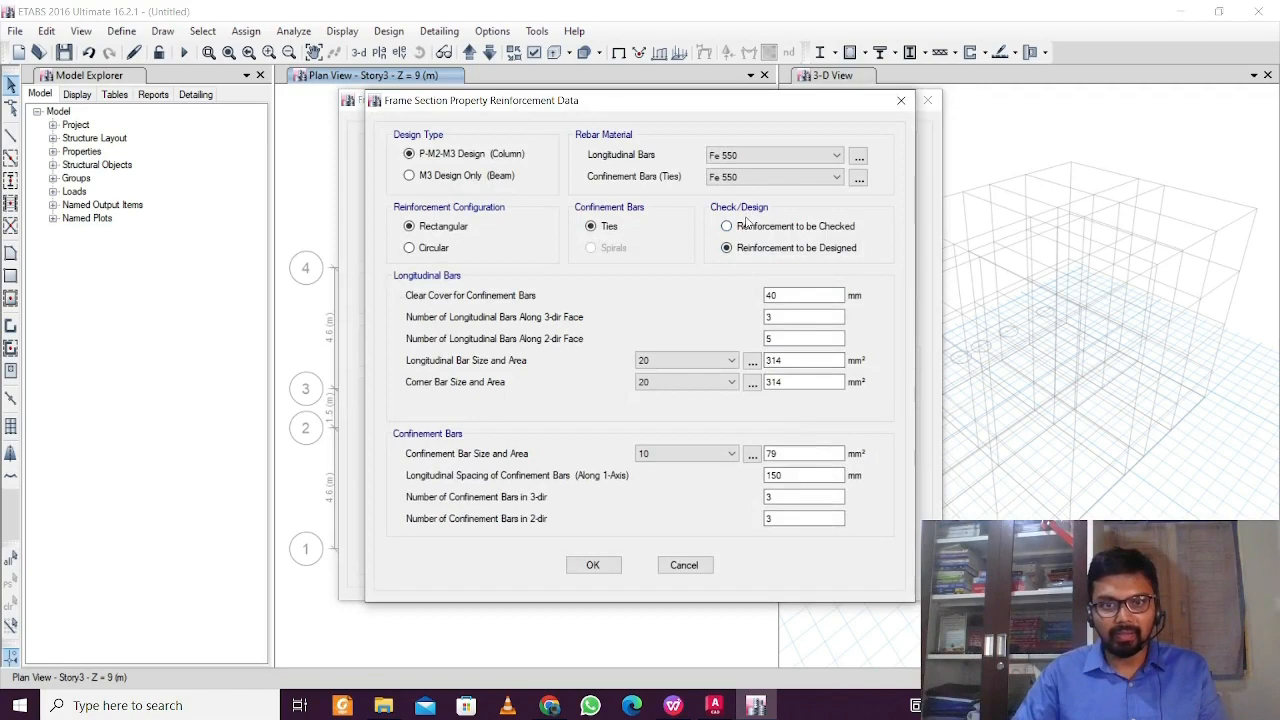
{"action": "left_click", "coordinate": [789, 337]}
{"action": "left_click", "coordinate": [714, 361]}
{"action": "left_click", "coordinate": [715, 367]}
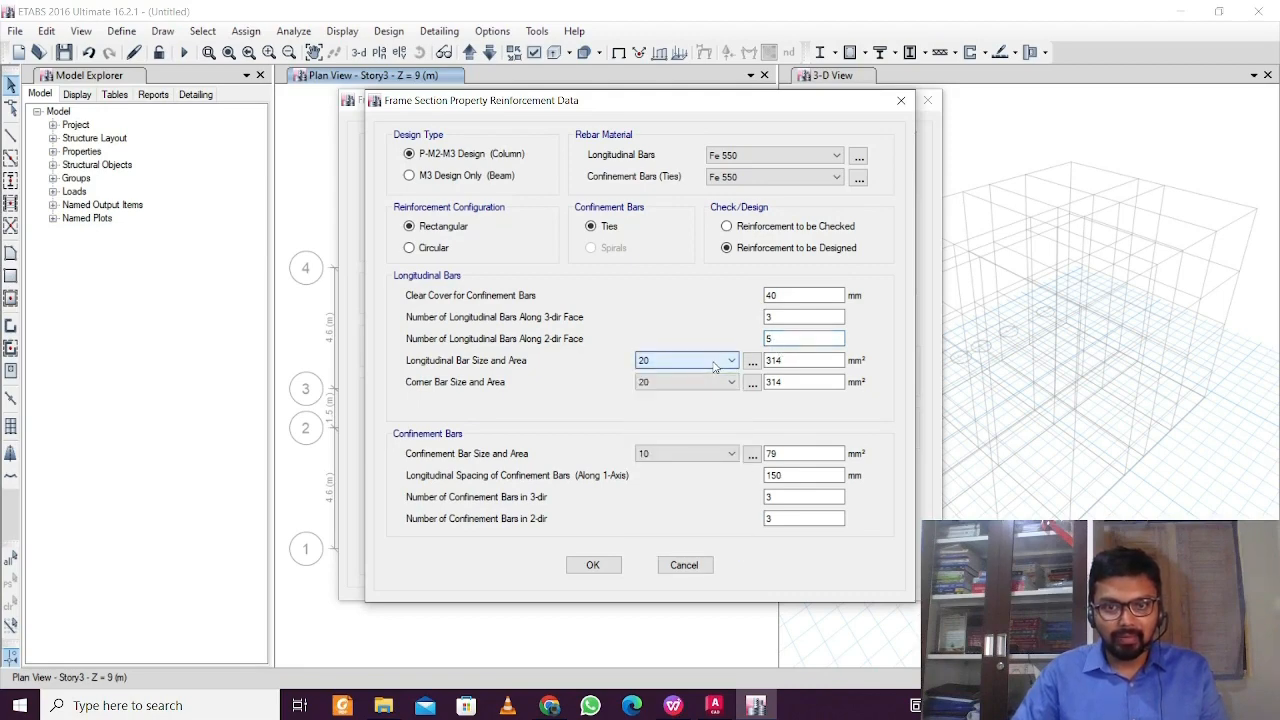
{"action": "left_click", "coordinate": [714, 366]}
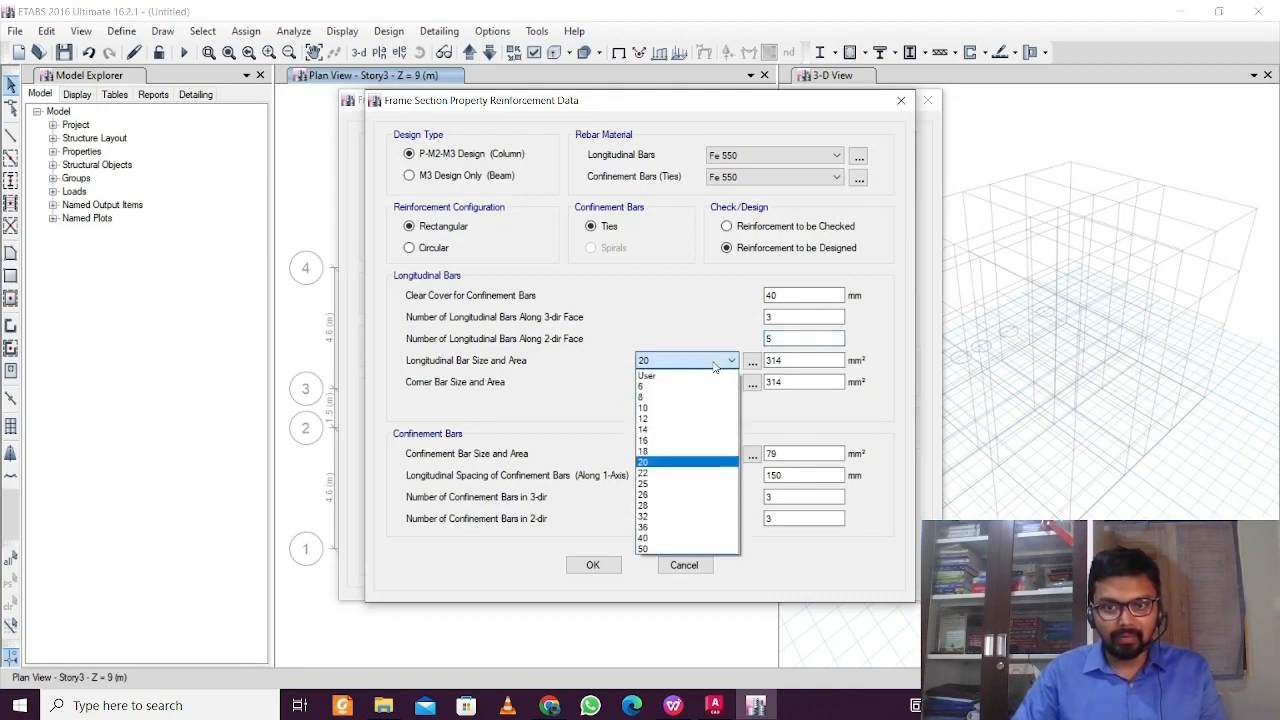
{"action": "left_click", "coordinate": [703, 441]}
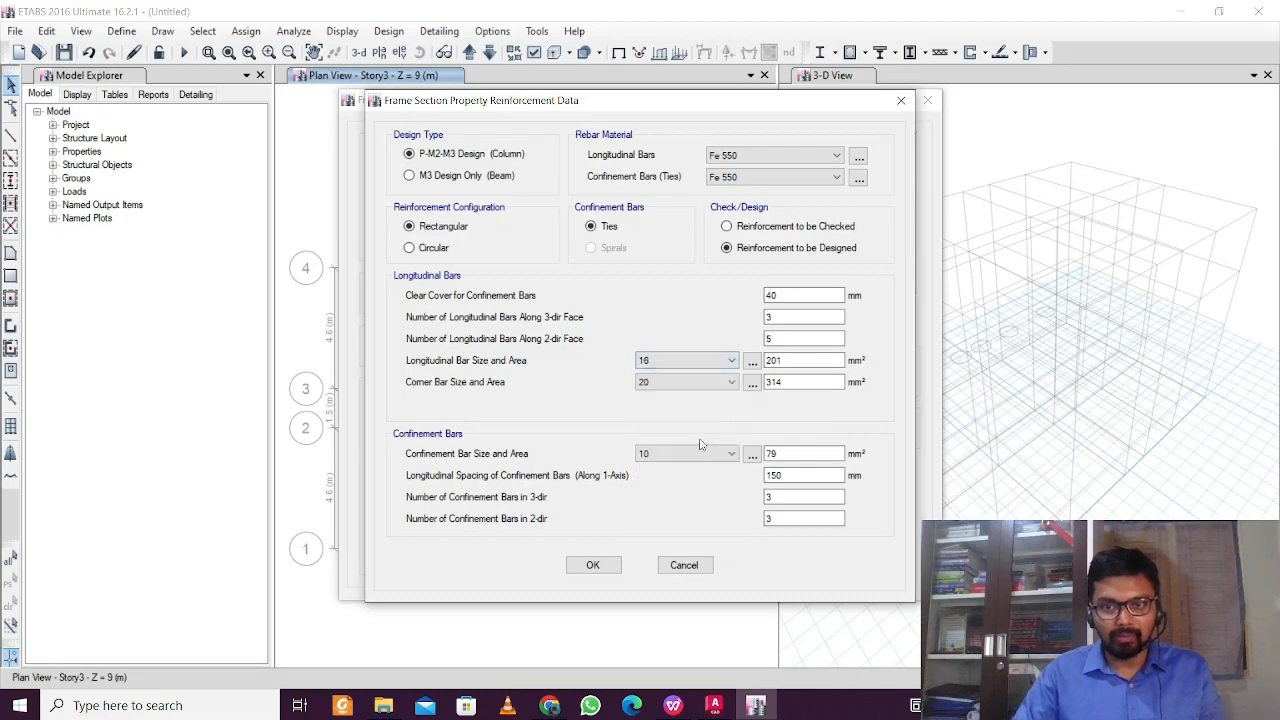
{"action": "left_click", "coordinate": [714, 362]}
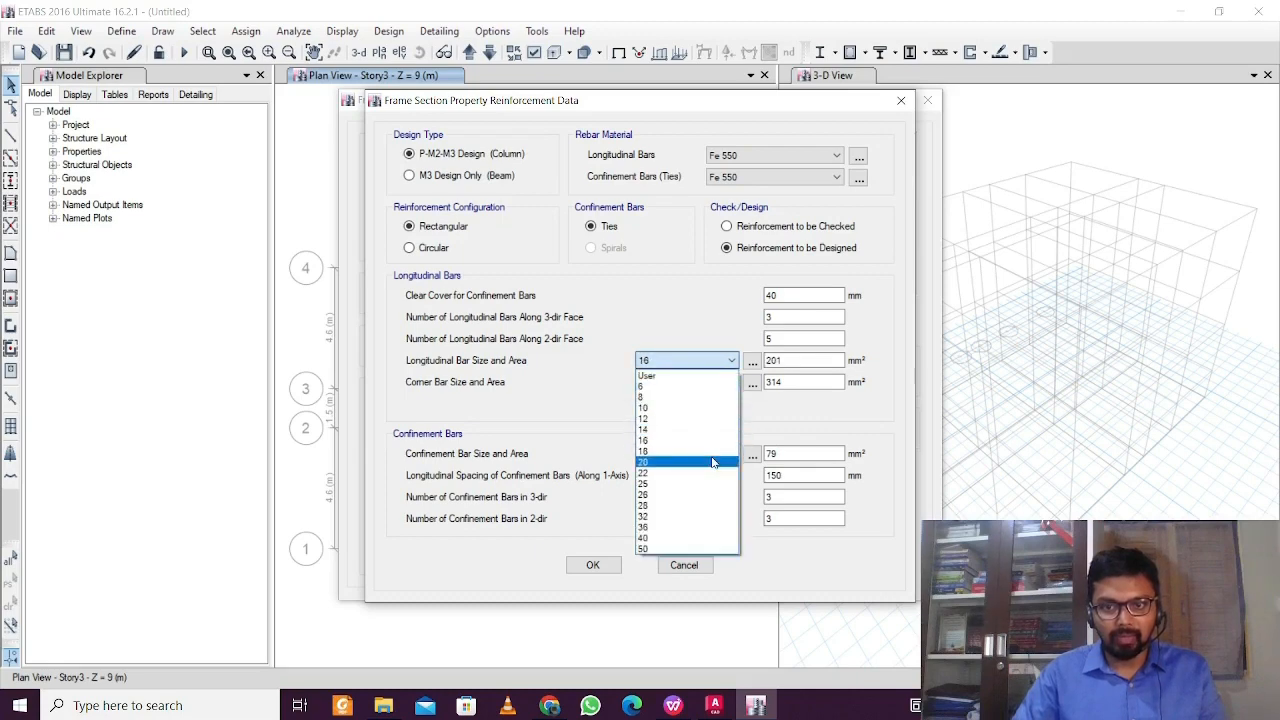
{"action": "left_click", "coordinate": [712, 461]}
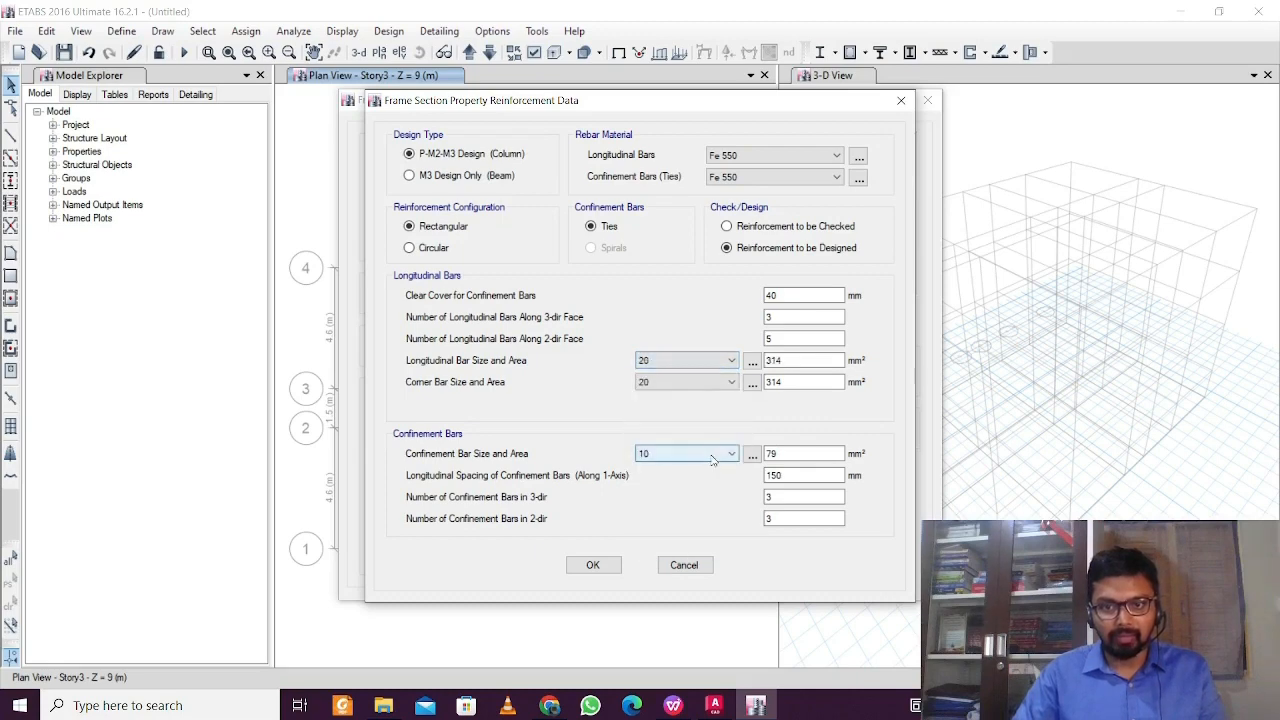
{"action": "left_click", "coordinate": [688, 386]}
{"action": "left_click", "coordinate": [590, 566]}
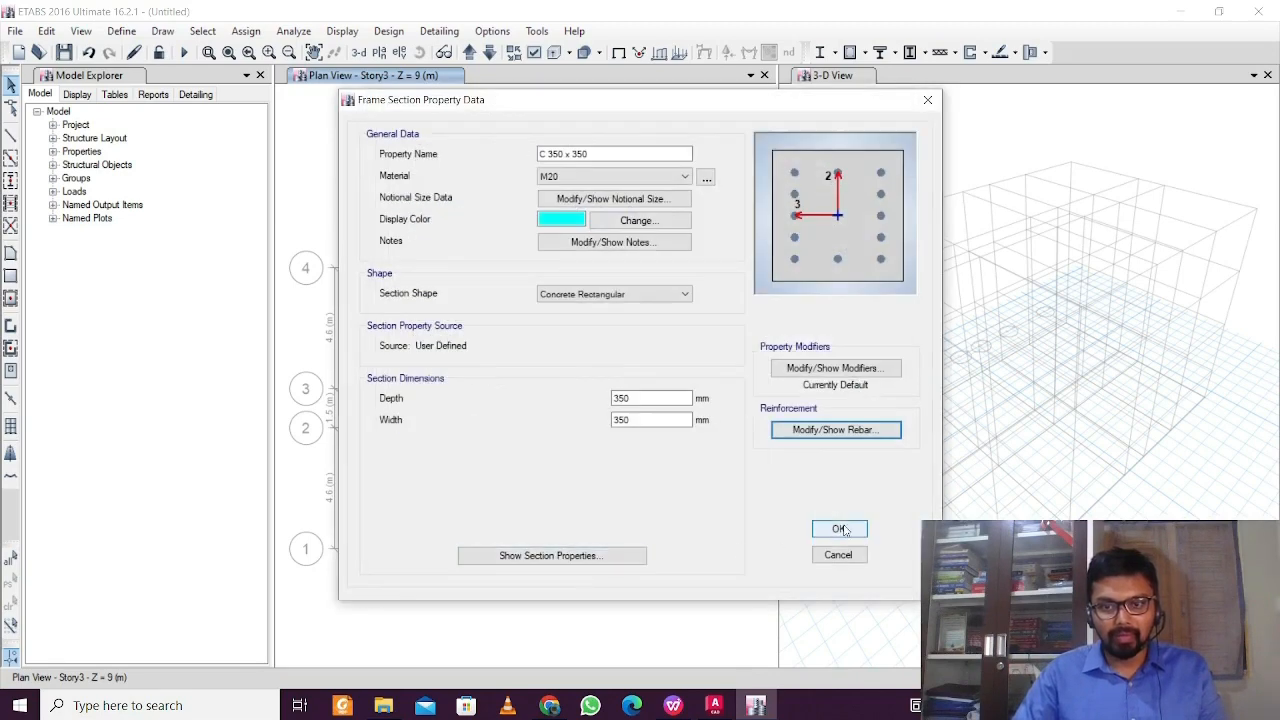
{"action": "left_click", "coordinate": [840, 529]}
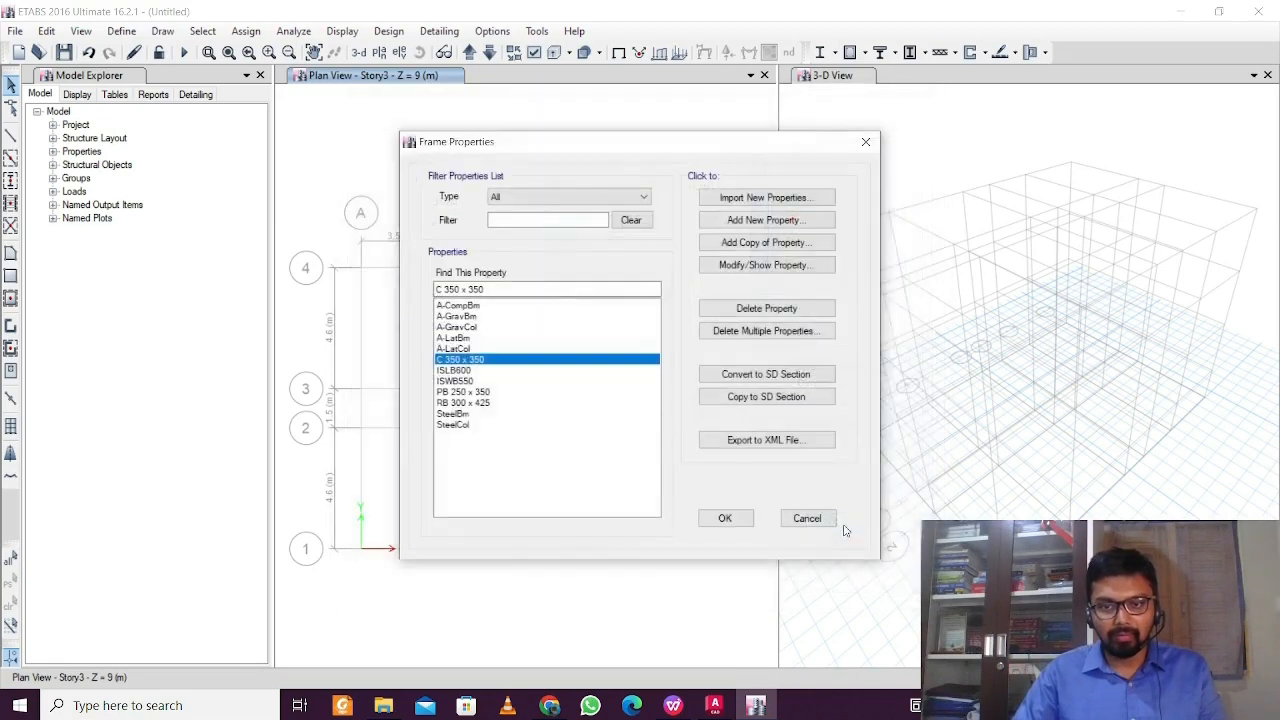
{"action": "left_click", "coordinate": [747, 526]}
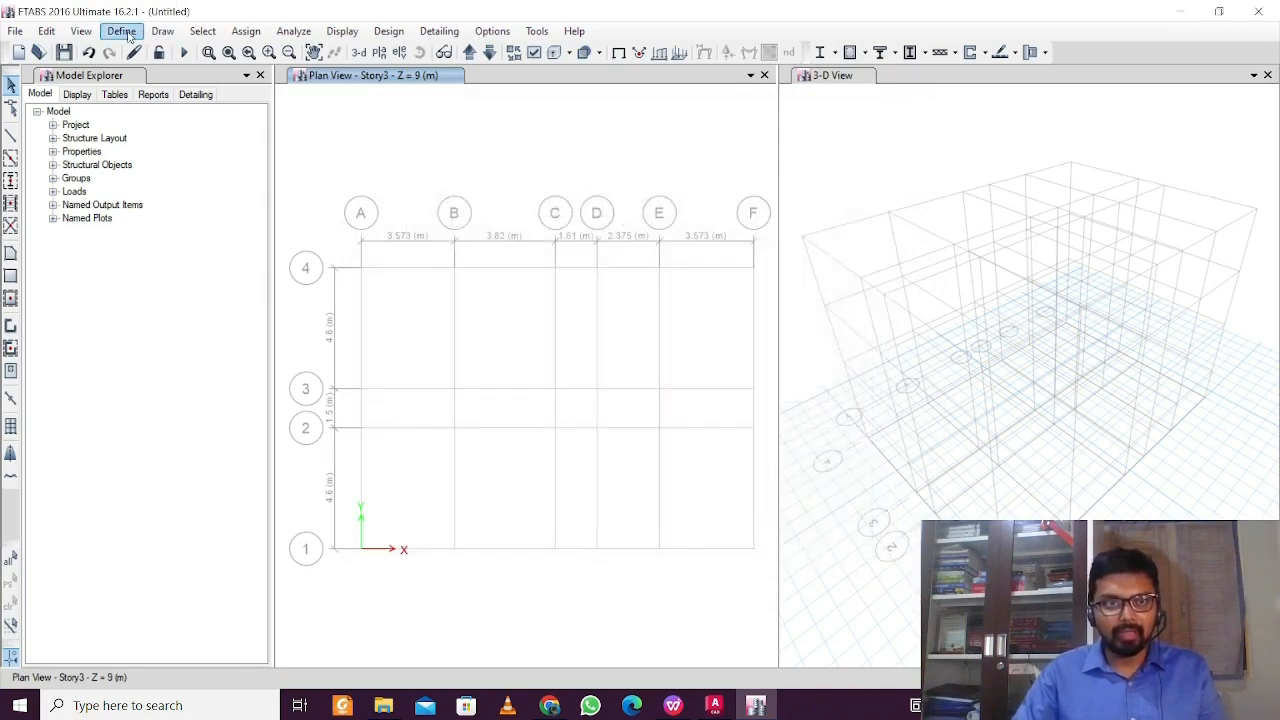
Reopen the frame section definitions to review the list of defined beam and column sections, and close it.
{"action": "left_click", "coordinate": [121, 31]}
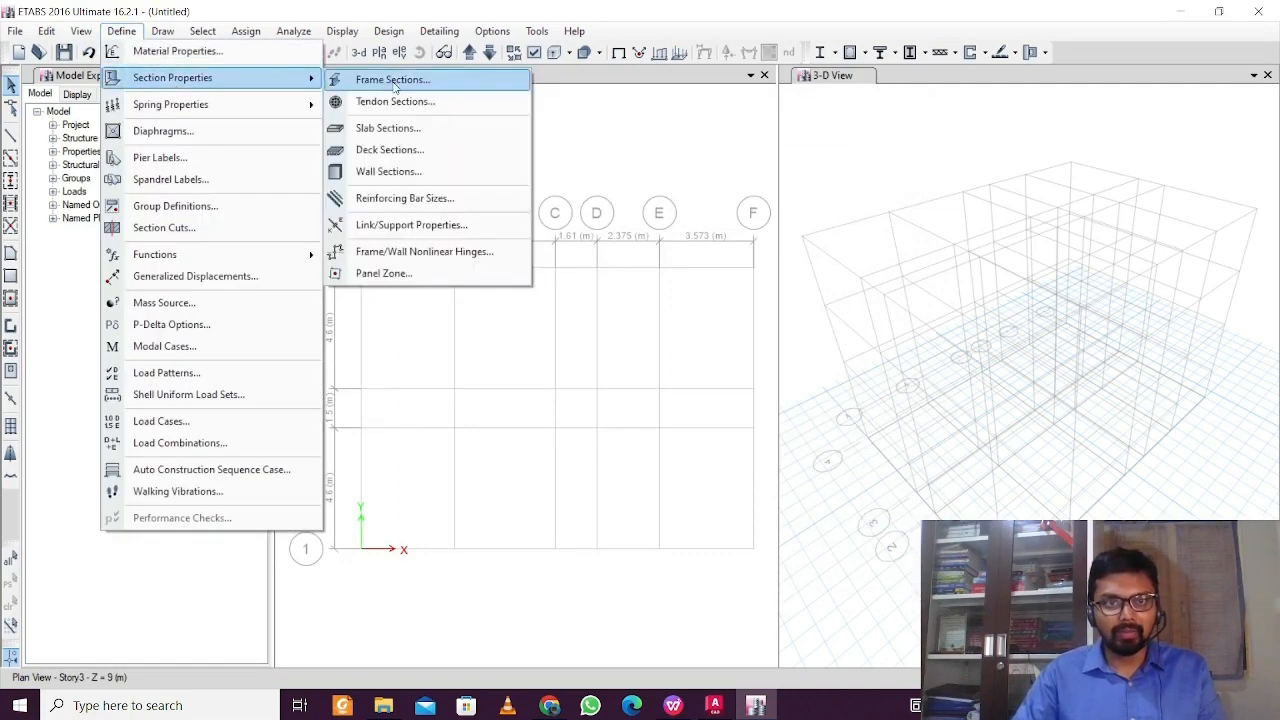
{"action": "left_click", "coordinate": [395, 88]}
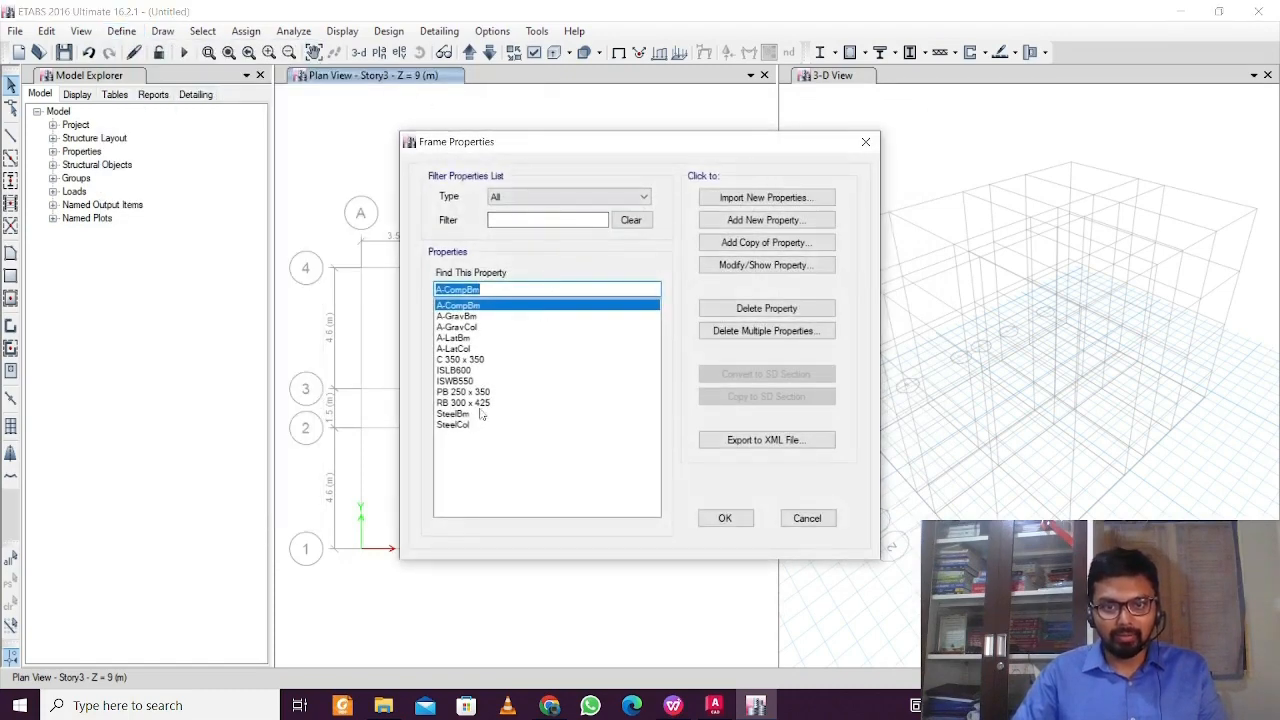
{"action": "left_click", "coordinate": [718, 518]}
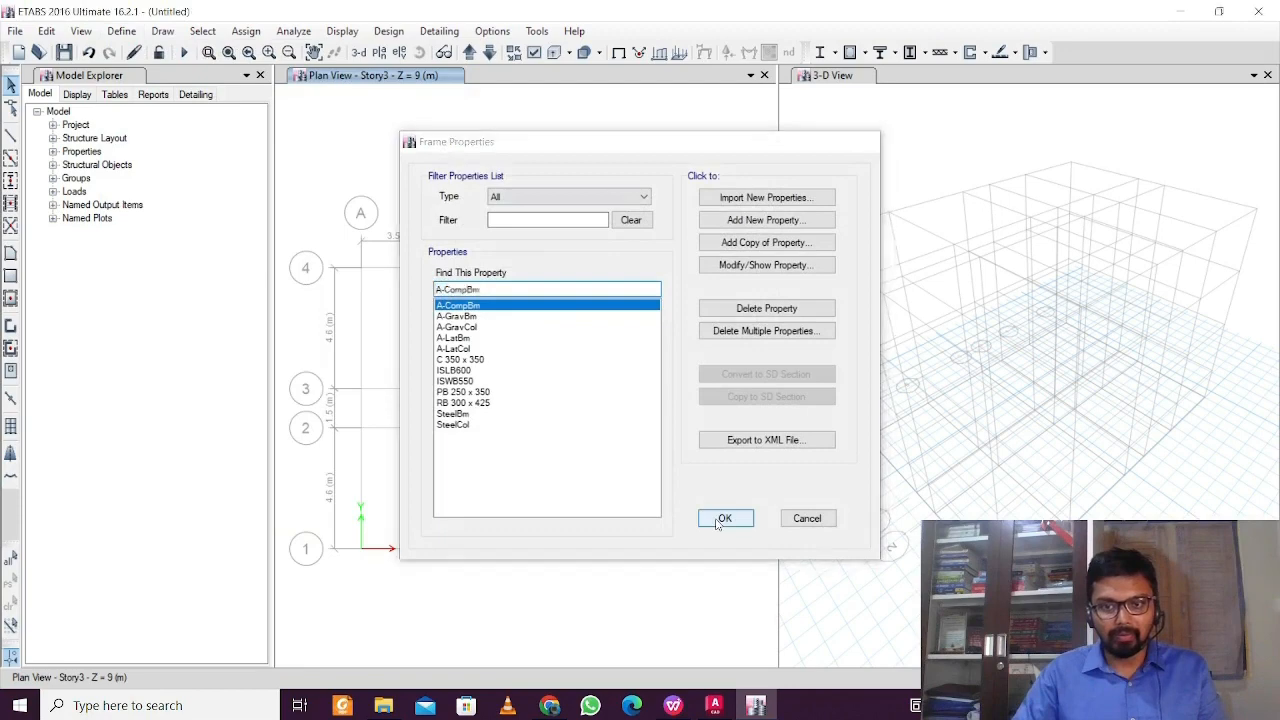
Open the diaphragm definitions and check the rigidity setting of diaphragm D1.
{"action": "left_click", "coordinate": [124, 31]}
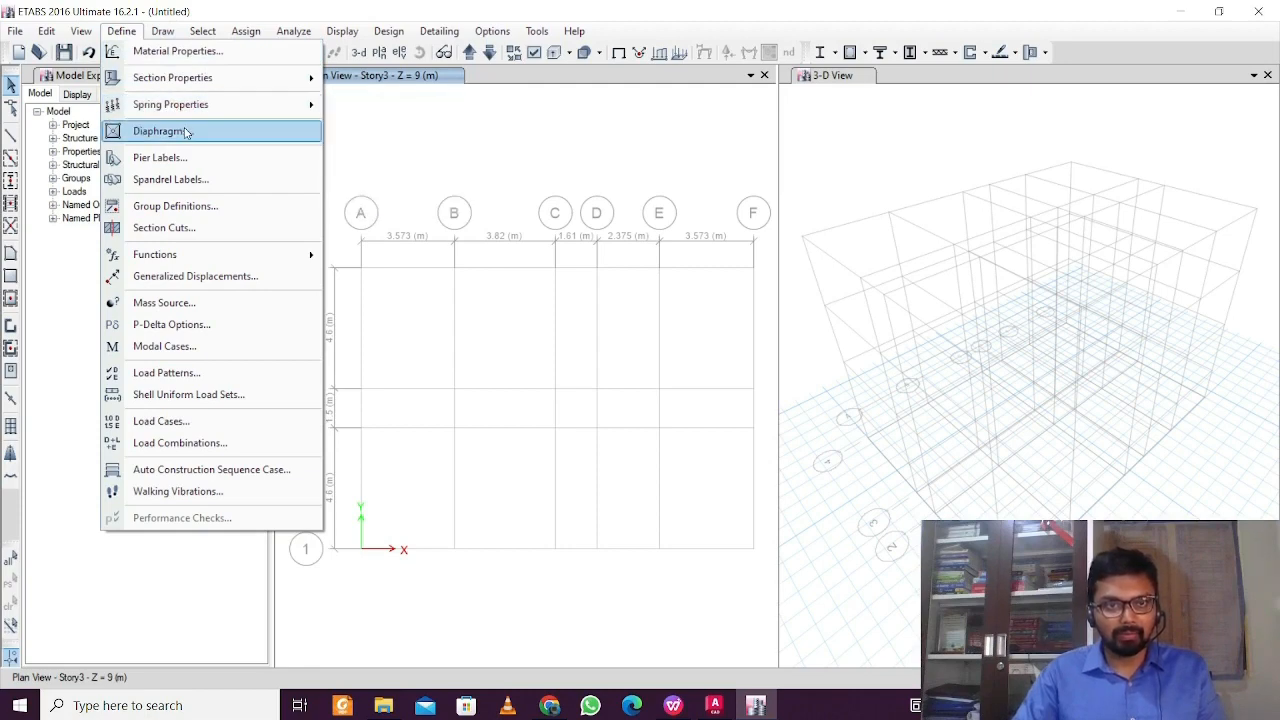
{"action": "mouse_move", "coordinate": [212, 115]}
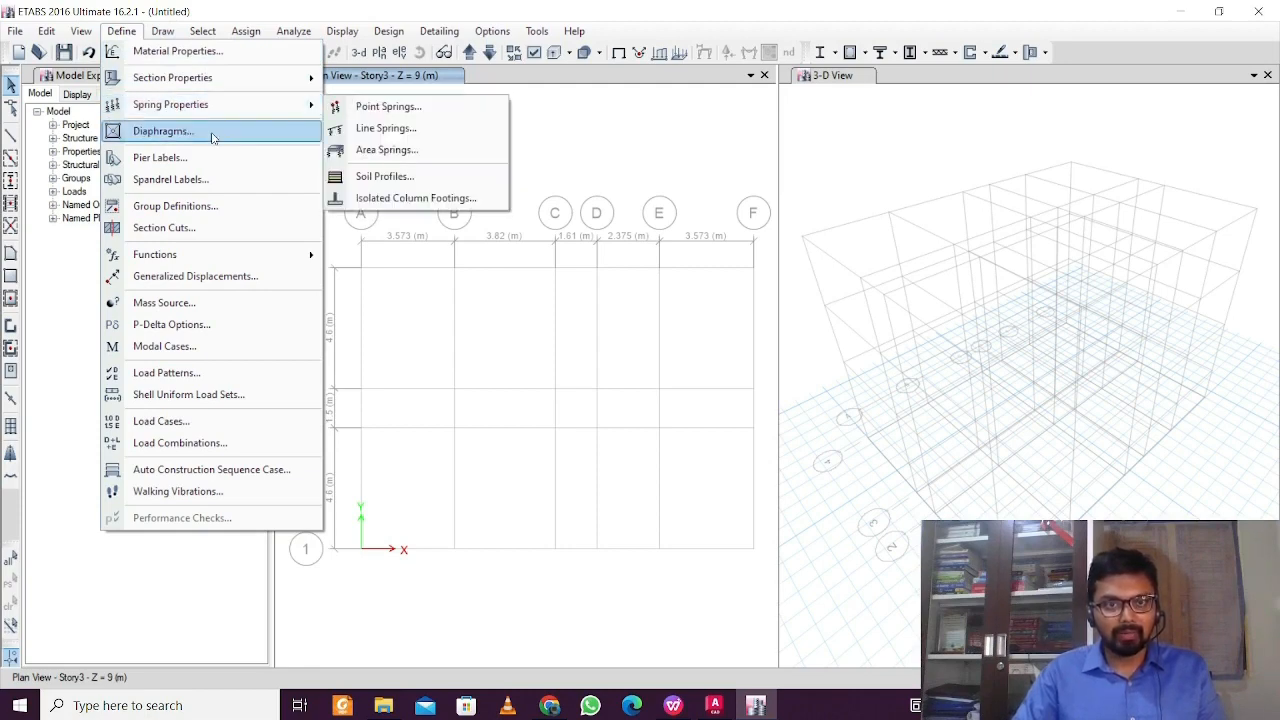
{"action": "left_click", "coordinate": [212, 132]}
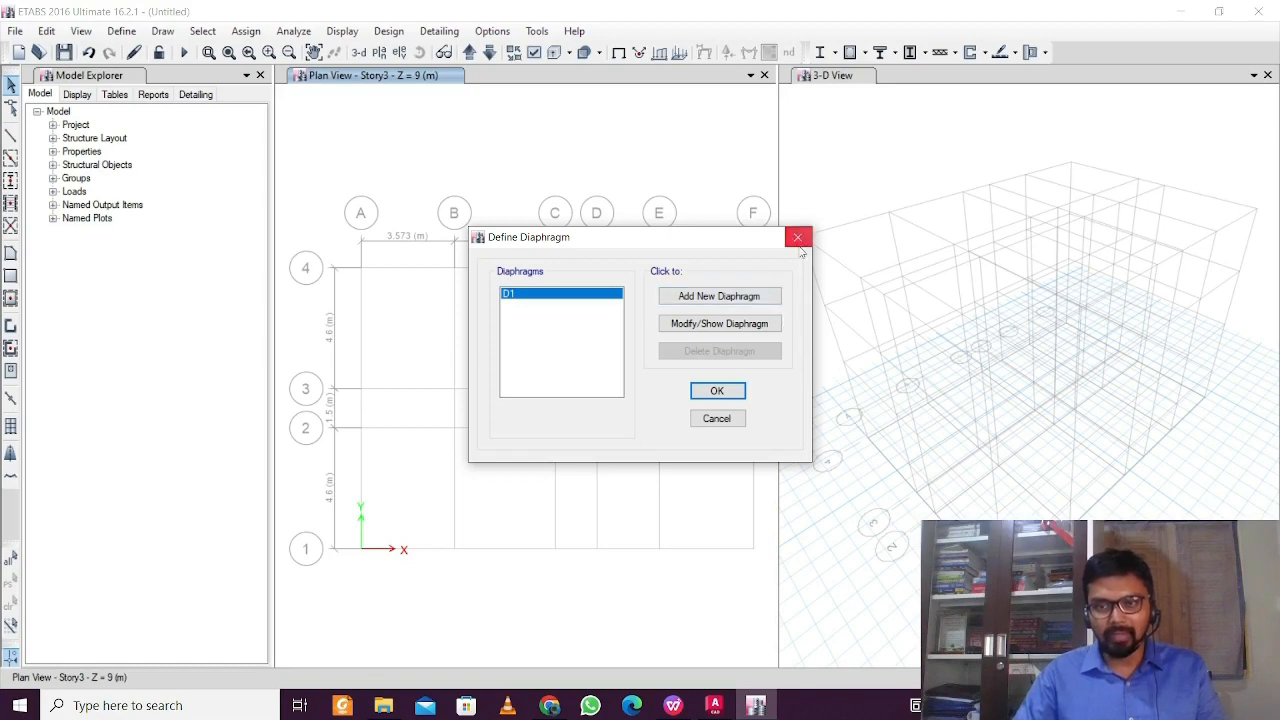
{"action": "left_click", "coordinate": [724, 326]}
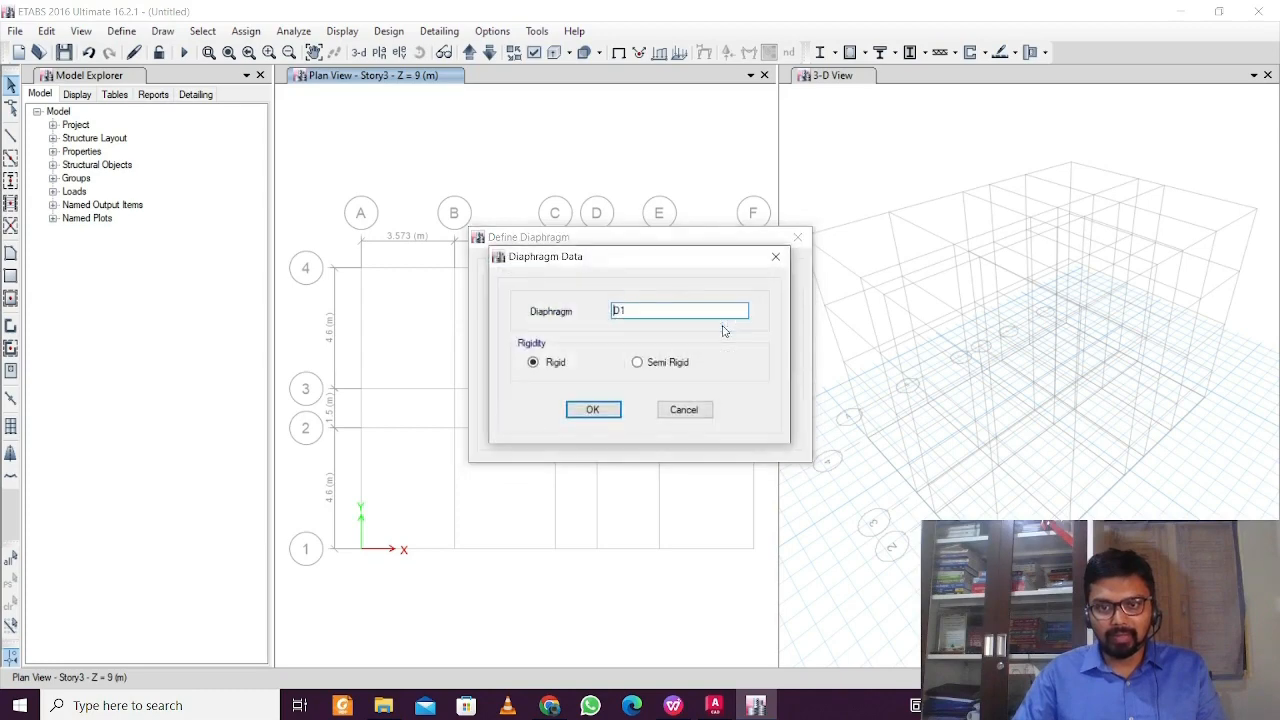
{"action": "left_click", "coordinate": [593, 410]}
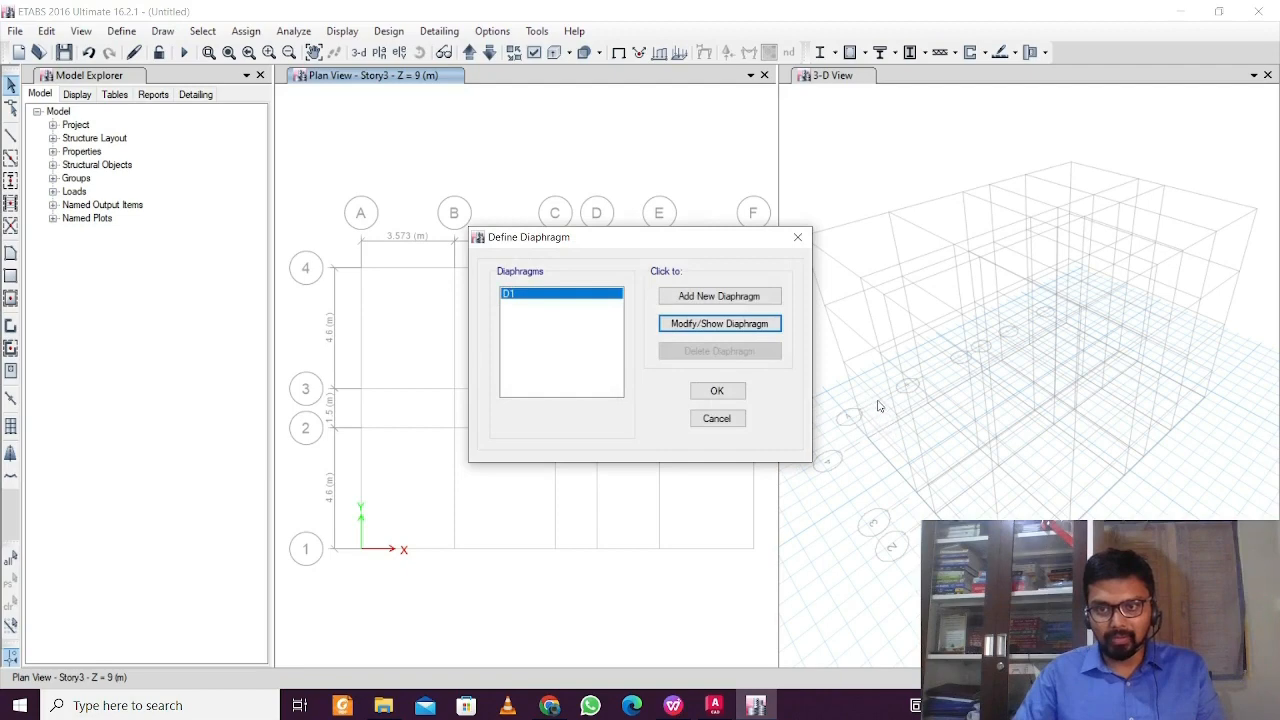
Add two rigid diaphragms, D2 and D3, and accept the diaphragm definitions.
{"action": "left_click", "coordinate": [732, 296]}
{"action": "left_click", "coordinate": [593, 410]}
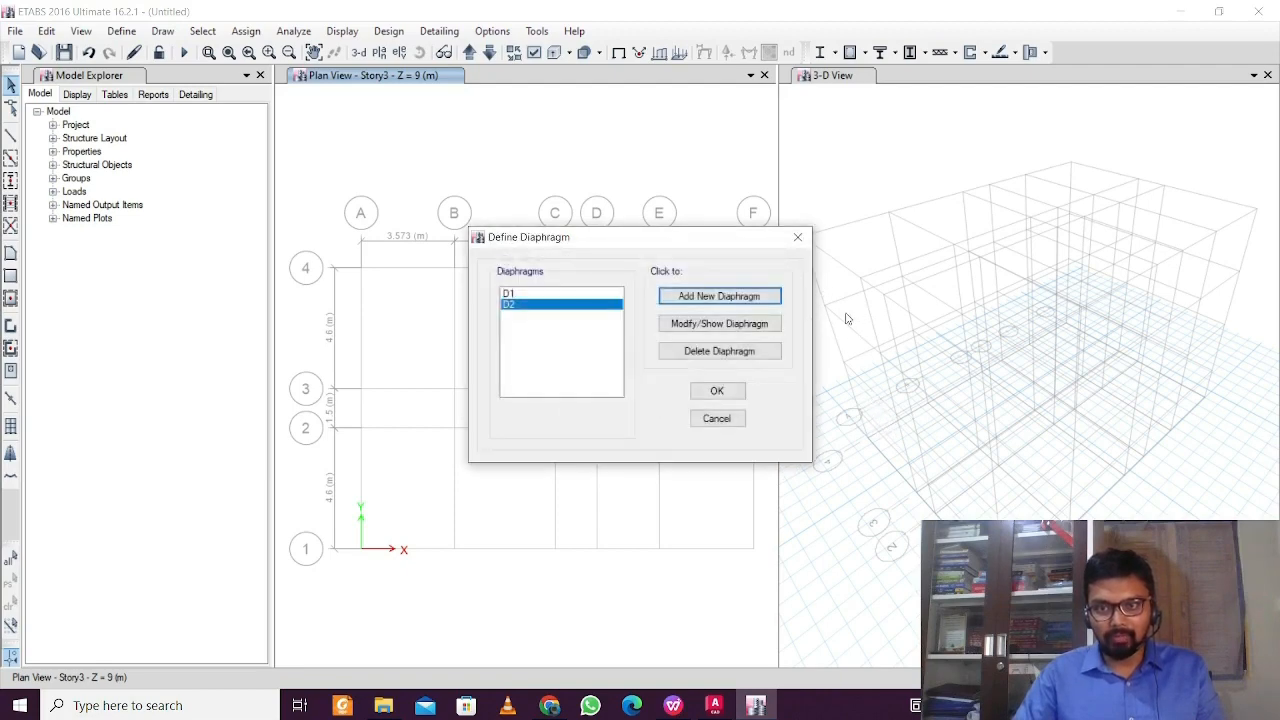
{"action": "left_click", "coordinate": [737, 297]}
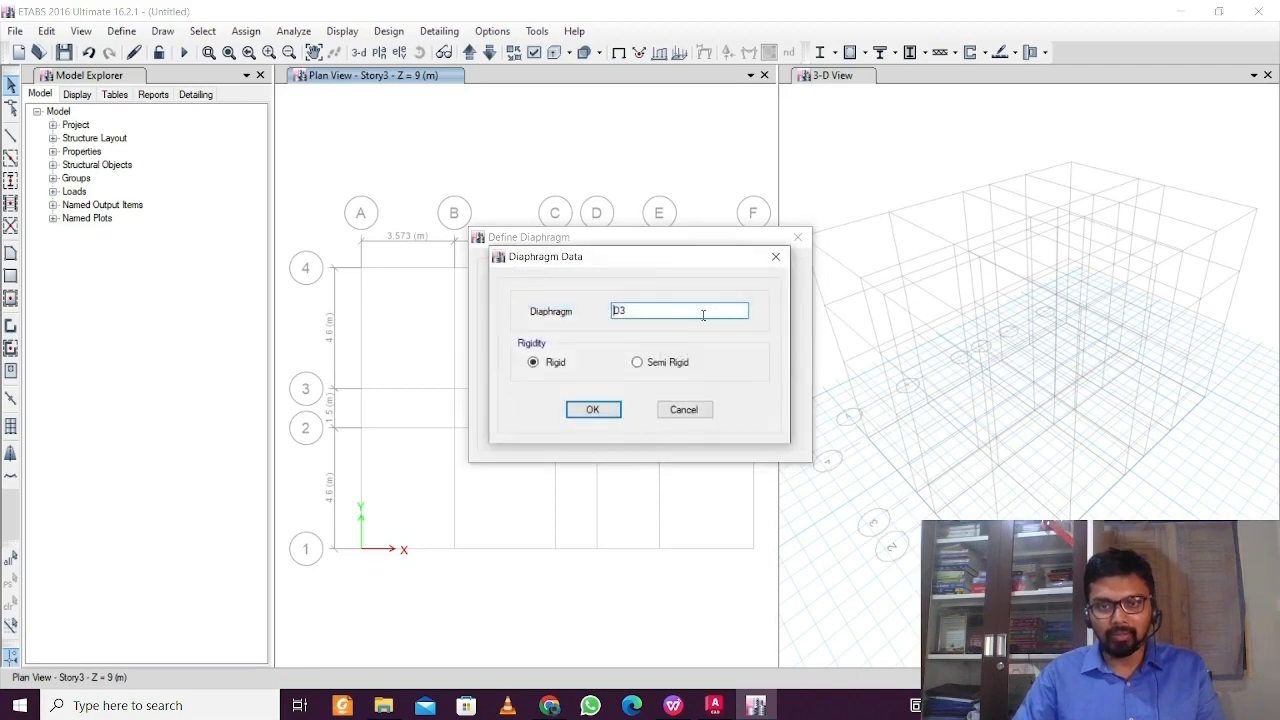
{"action": "left_click", "coordinate": [615, 414]}
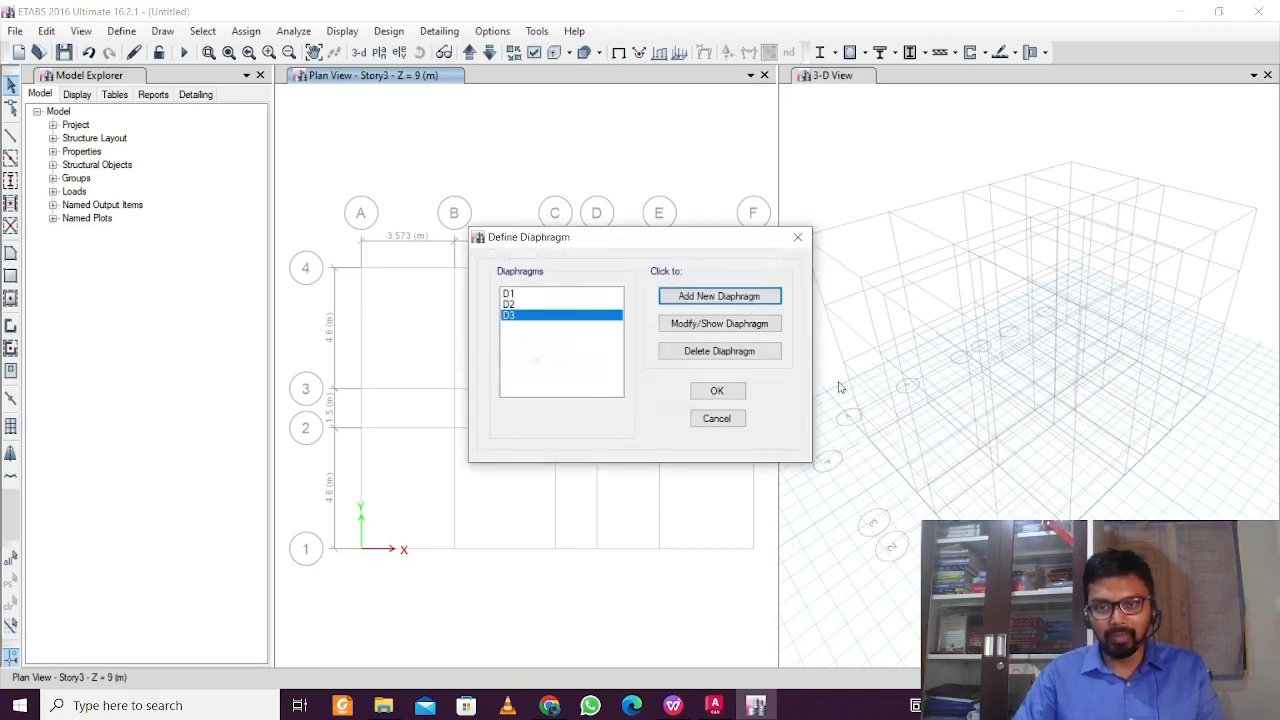
{"action": "left_click", "coordinate": [717, 391]}
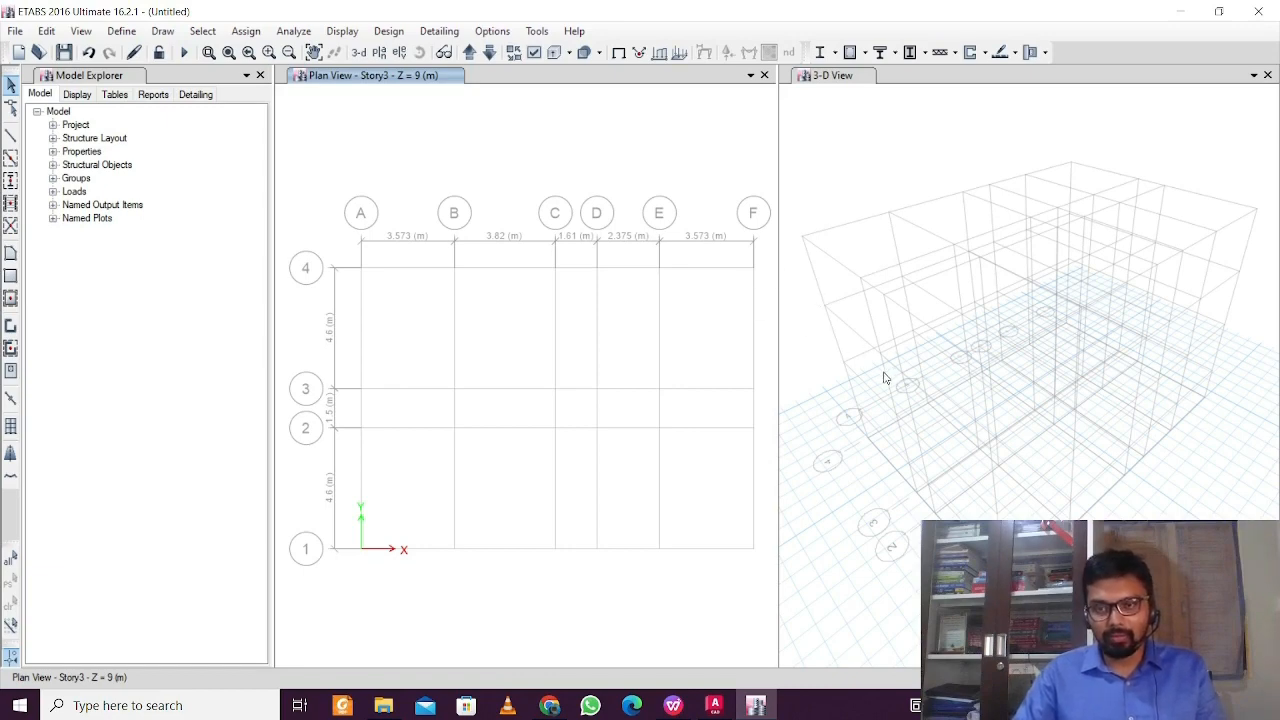
{"action": "left_click", "coordinate": [132, 37]}
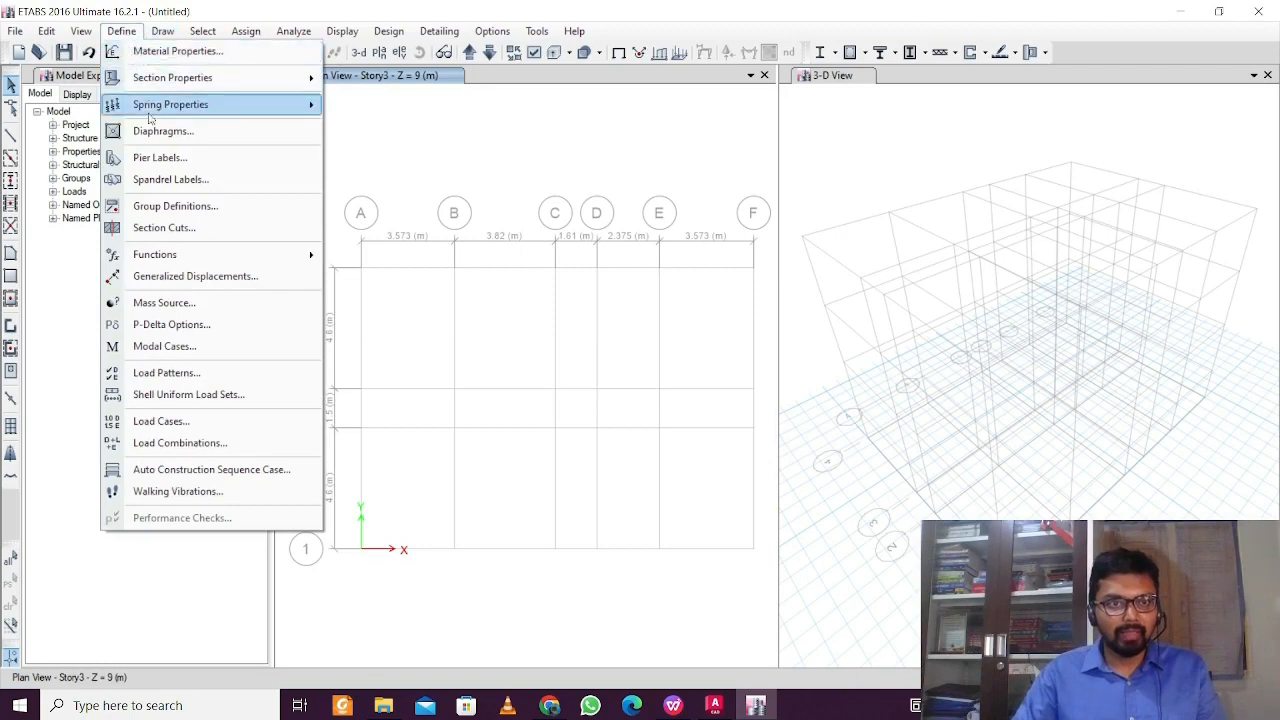
{"action": "mouse_move", "coordinate": [211, 258]}
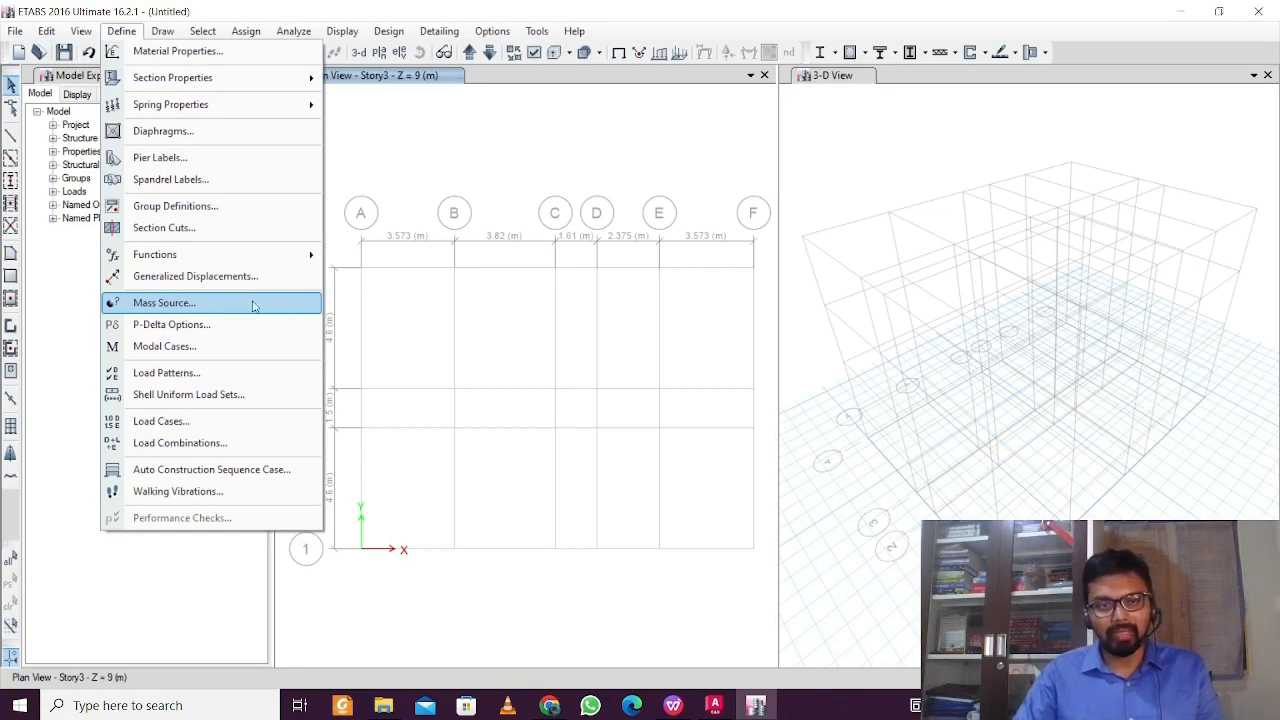
{"action": "left_click", "coordinate": [459, 186]}
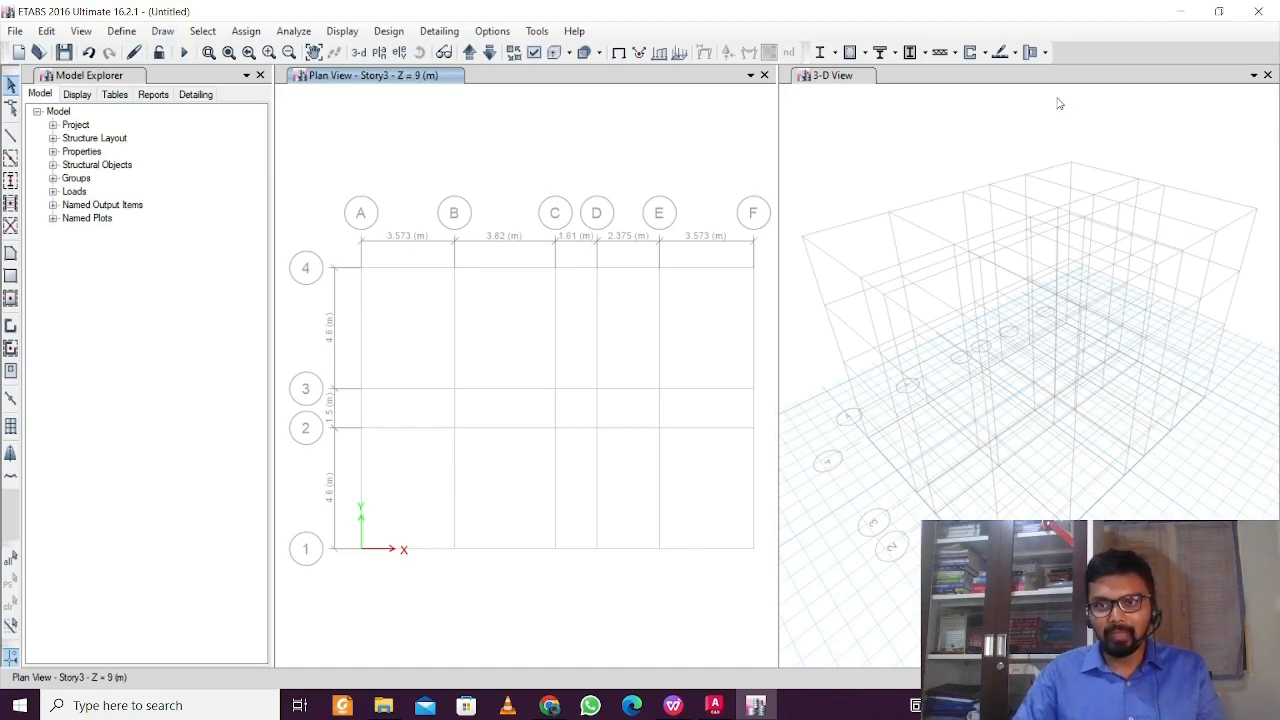
Add a new view window alongside the existing 3-D view.
{"action": "left_click", "coordinate": [826, 78]}
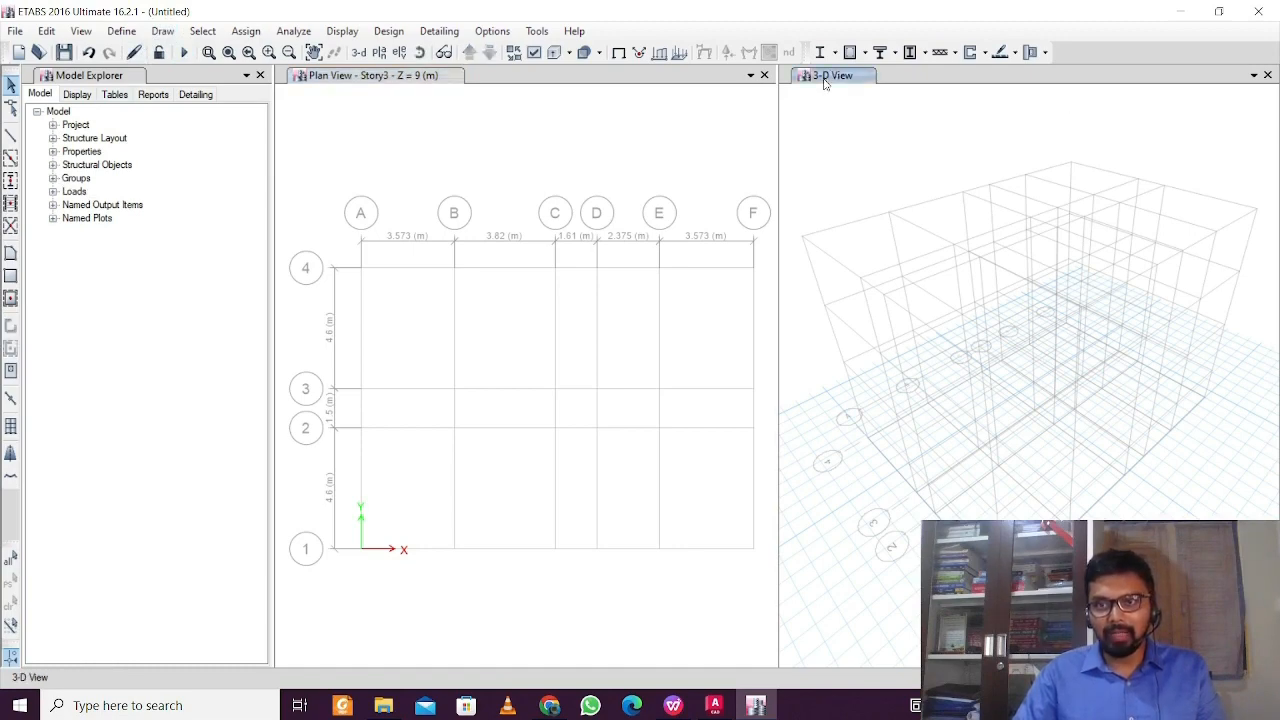
{"action": "left_click", "coordinate": [1254, 75]}
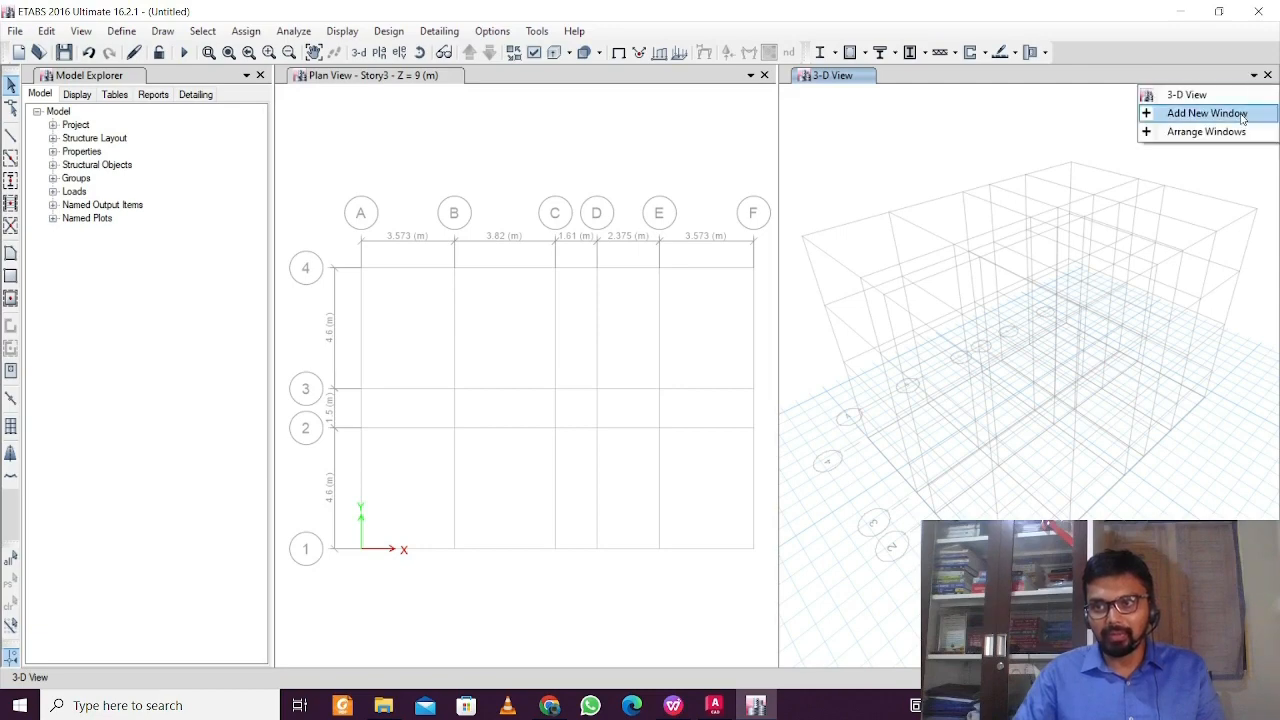
{"action": "left_click", "coordinate": [1206, 113]}
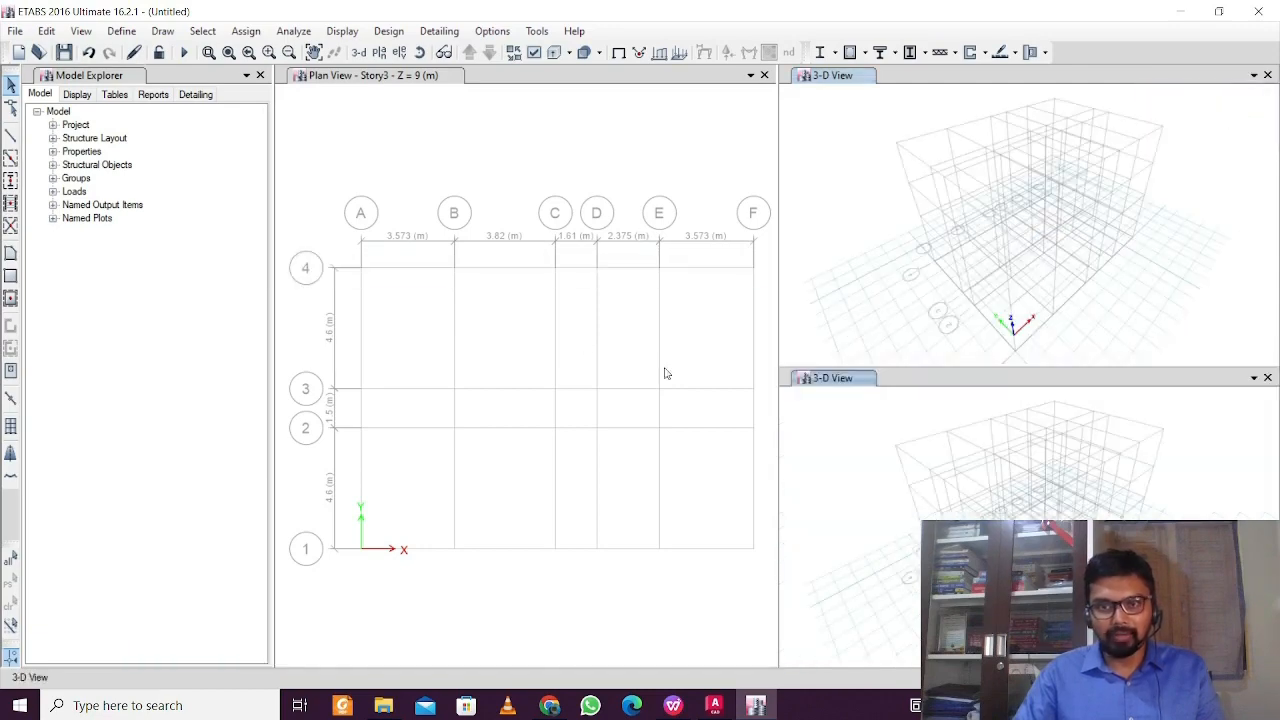
Set the newly added window to the elevation view of grid line 1.
{"action": "left_click", "coordinate": [399, 52]}
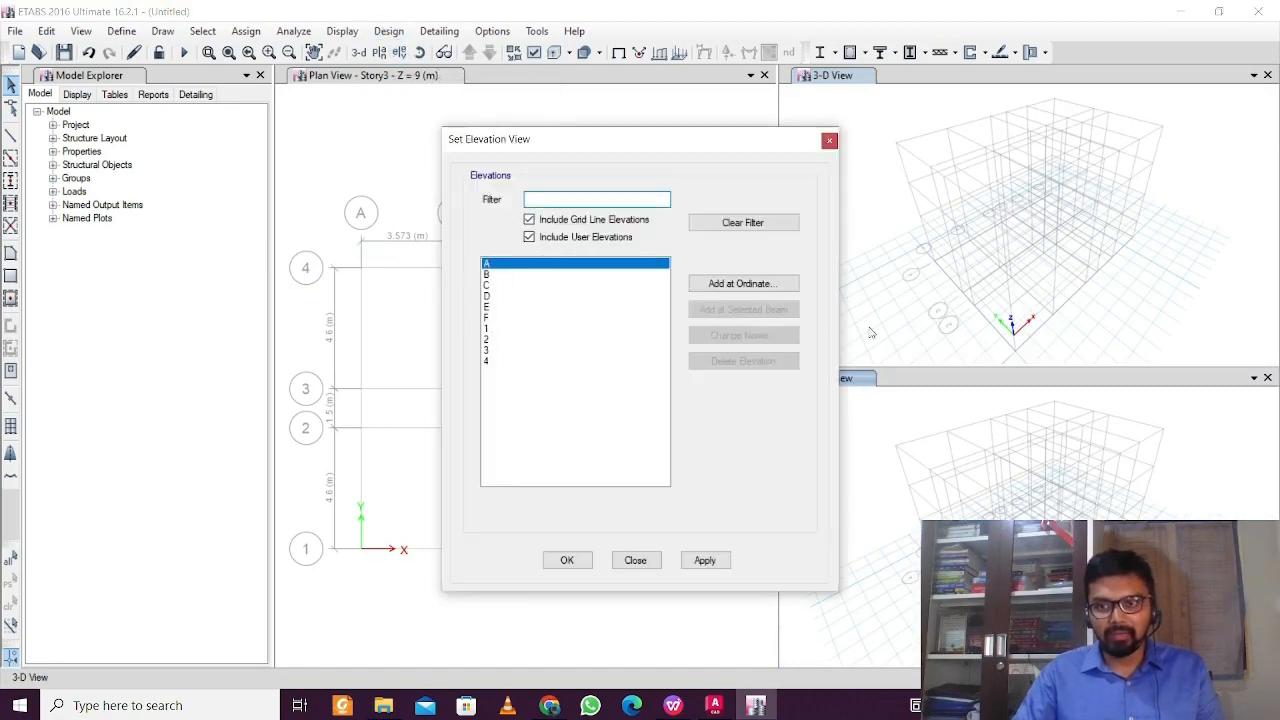
{"action": "left_click", "coordinate": [521, 328]}
{"action": "left_click", "coordinate": [706, 565]}
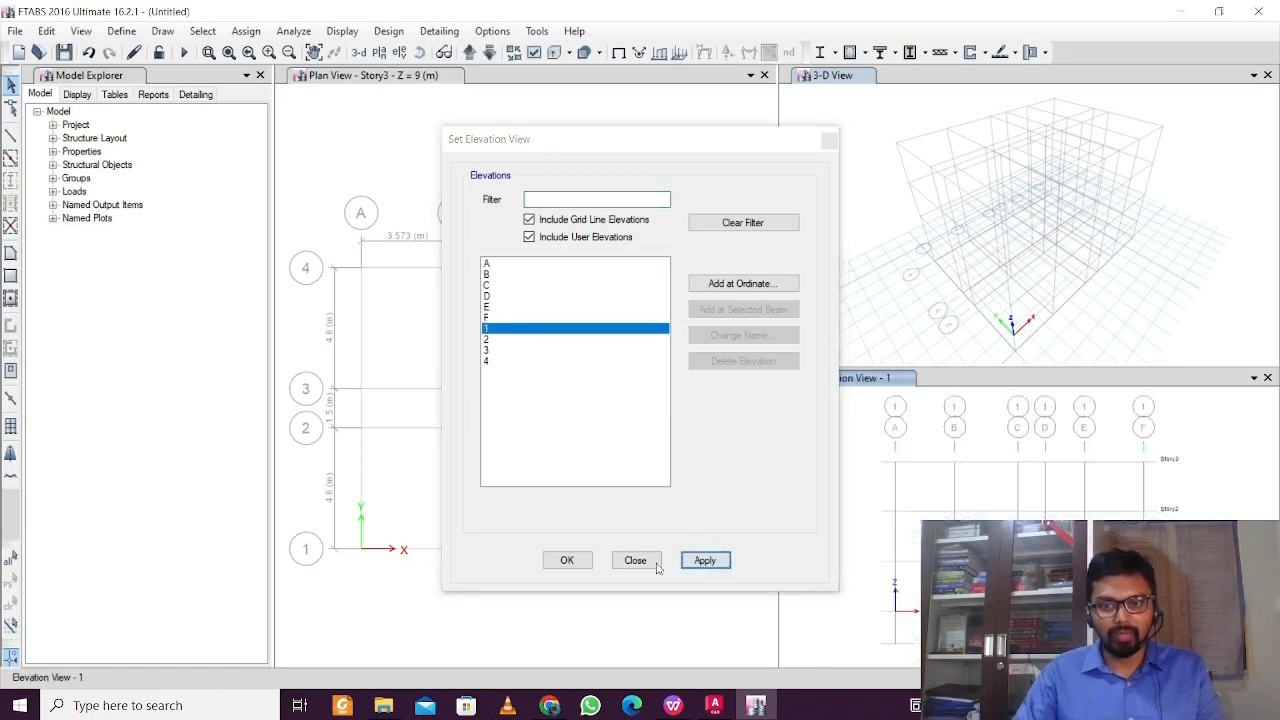
{"action": "left_click", "coordinate": [567, 561]}
{"action": "middle_click_drag", "start_coordinate": [1000, 500], "coordinate": [966, 486]}
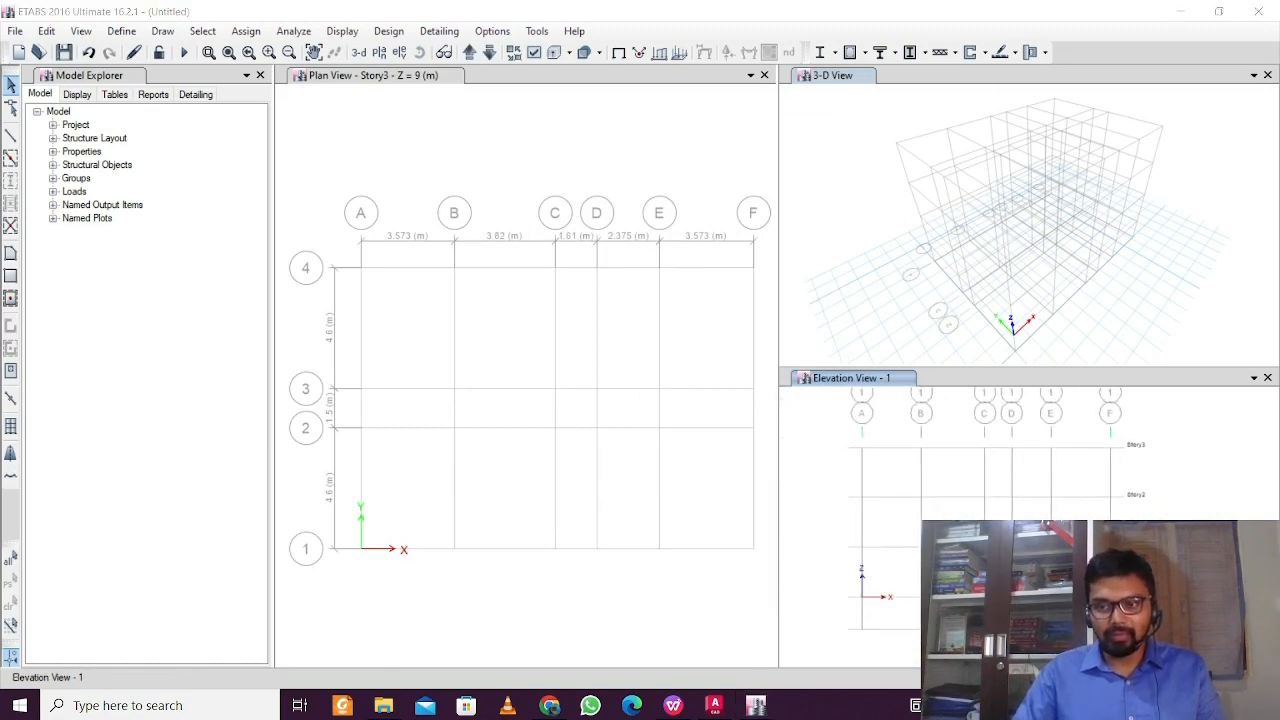
{"action": "middle_click_drag", "start_coordinate": [999, 540], "coordinate": [1032, 548]}
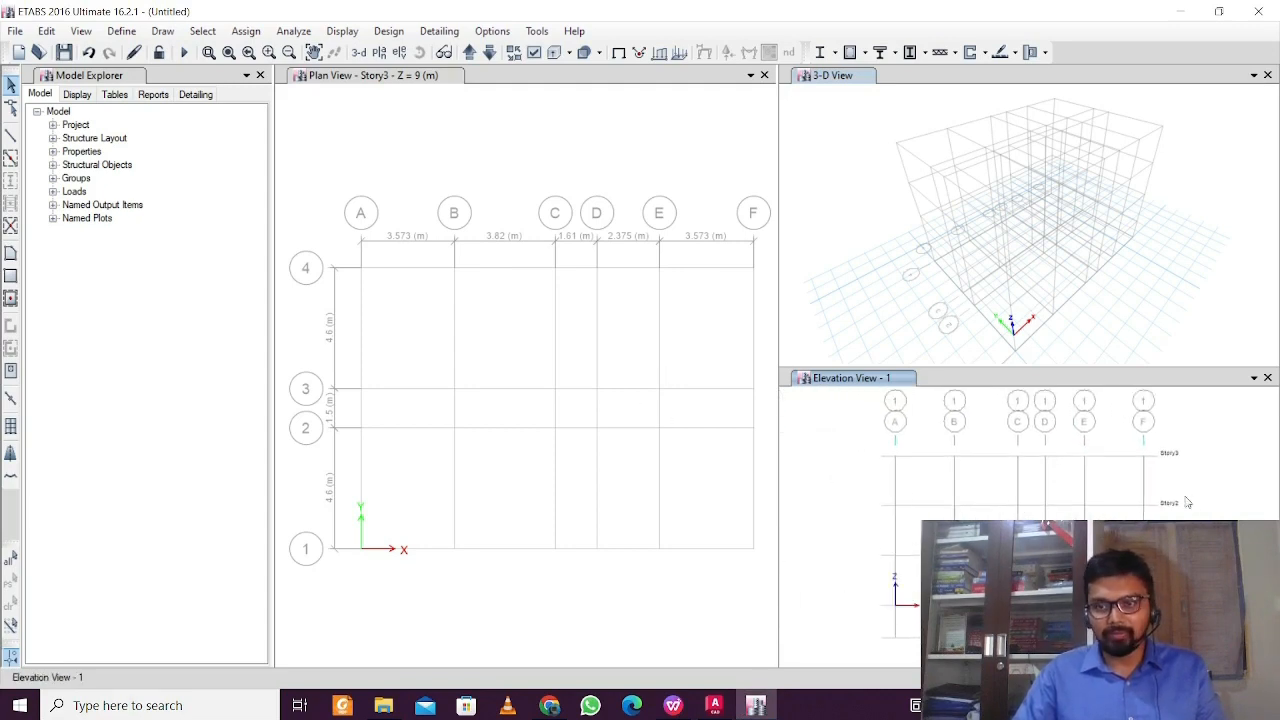
Activate the plan view and move it down to the PL level at Z = 0 m.
{"action": "left_click", "coordinate": [580, 372]}
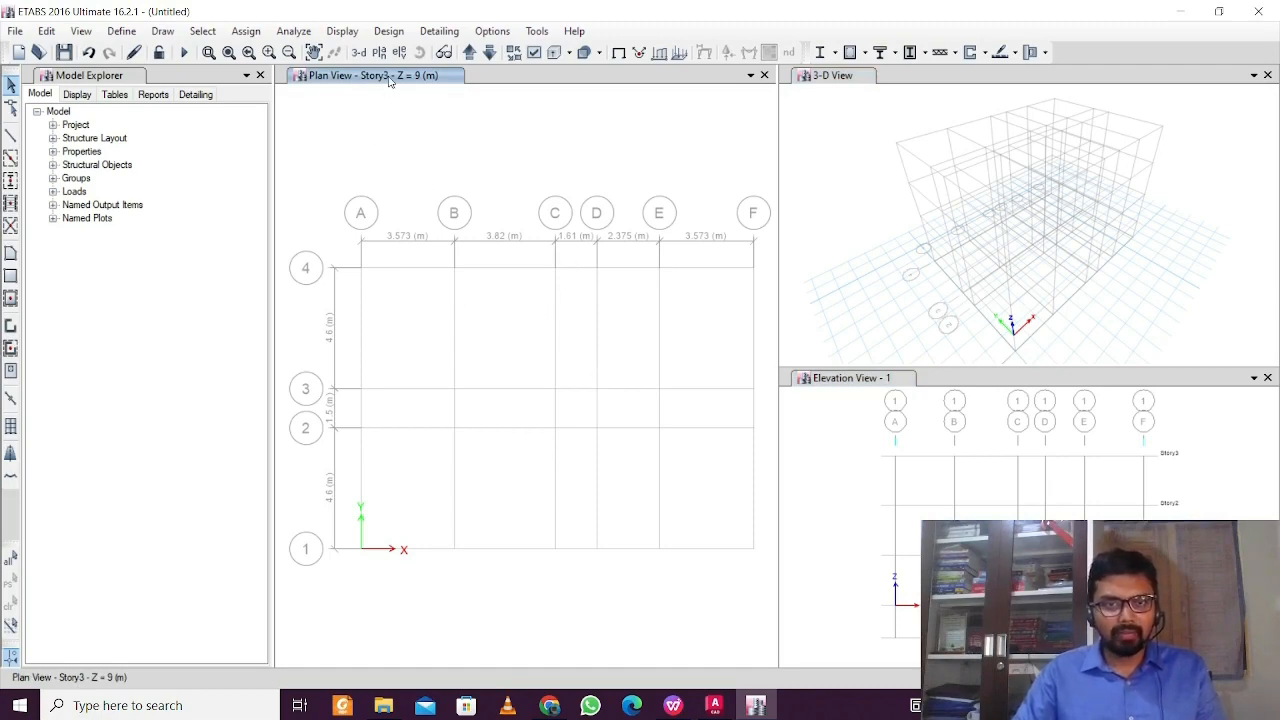
{"action": "left_click", "coordinate": [489, 52]}
{"action": "left_click", "coordinate": [489, 52]}
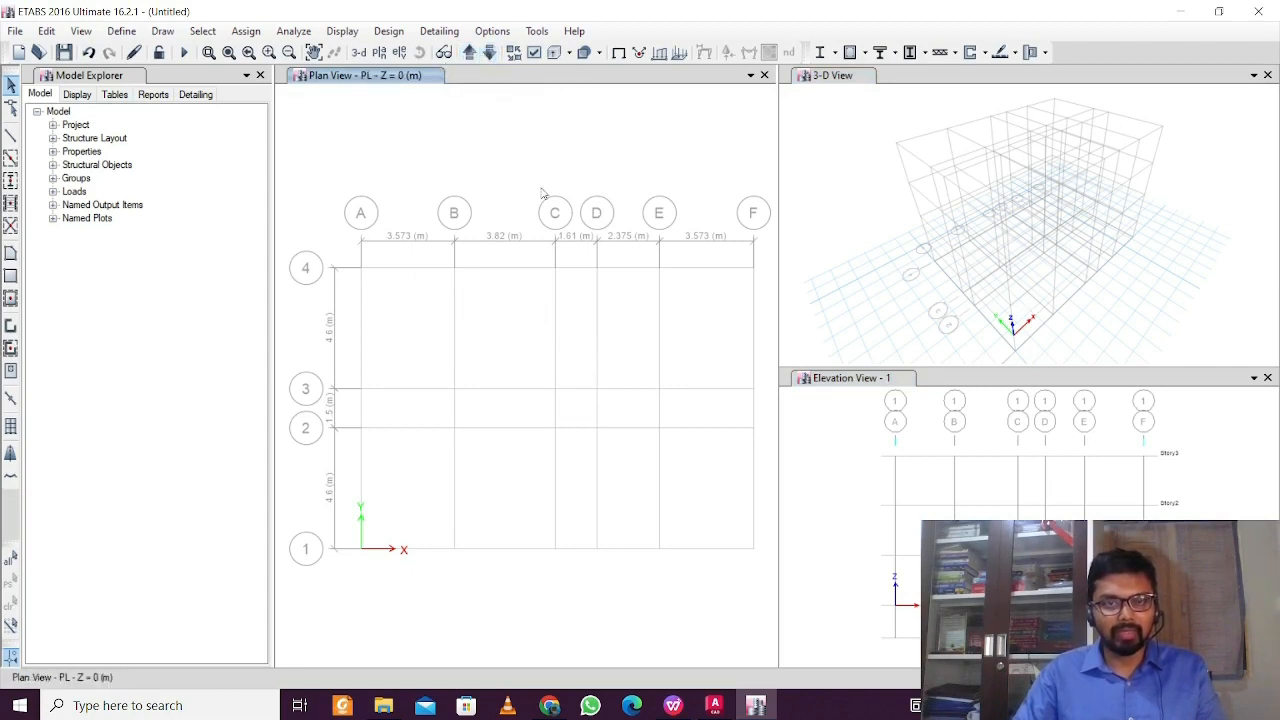
{"action": "mouse_move", "coordinate": [591, 340]}
{"action": "middle_mouse_down"}
{"action": "mouse_move", "coordinate": [586, 292]}
{"action": "mouse_move", "coordinate": [585, 320]}
{"action": "middle_mouse_up"}
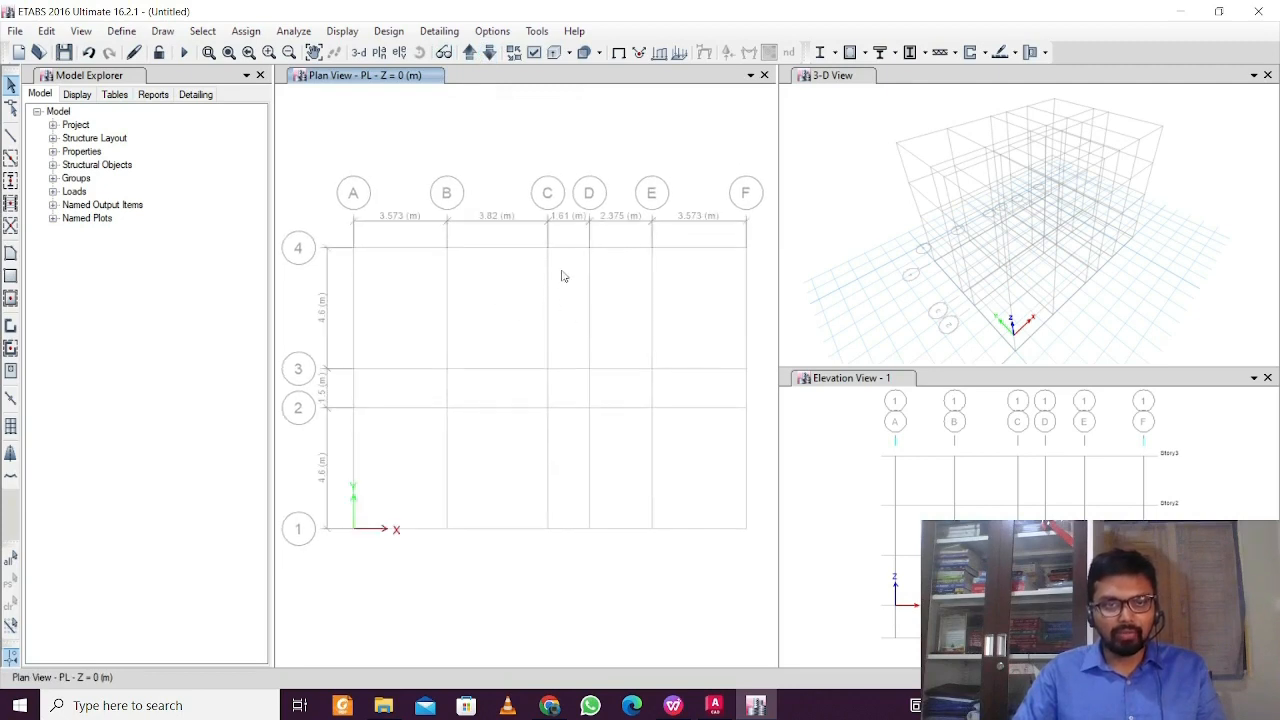
Draw C 350 x 350 columns on the PL plan at every intersection of grids A, B, C, E and F with grids 1 to 4.
{"action": "left_click", "coordinate": [12, 184]}
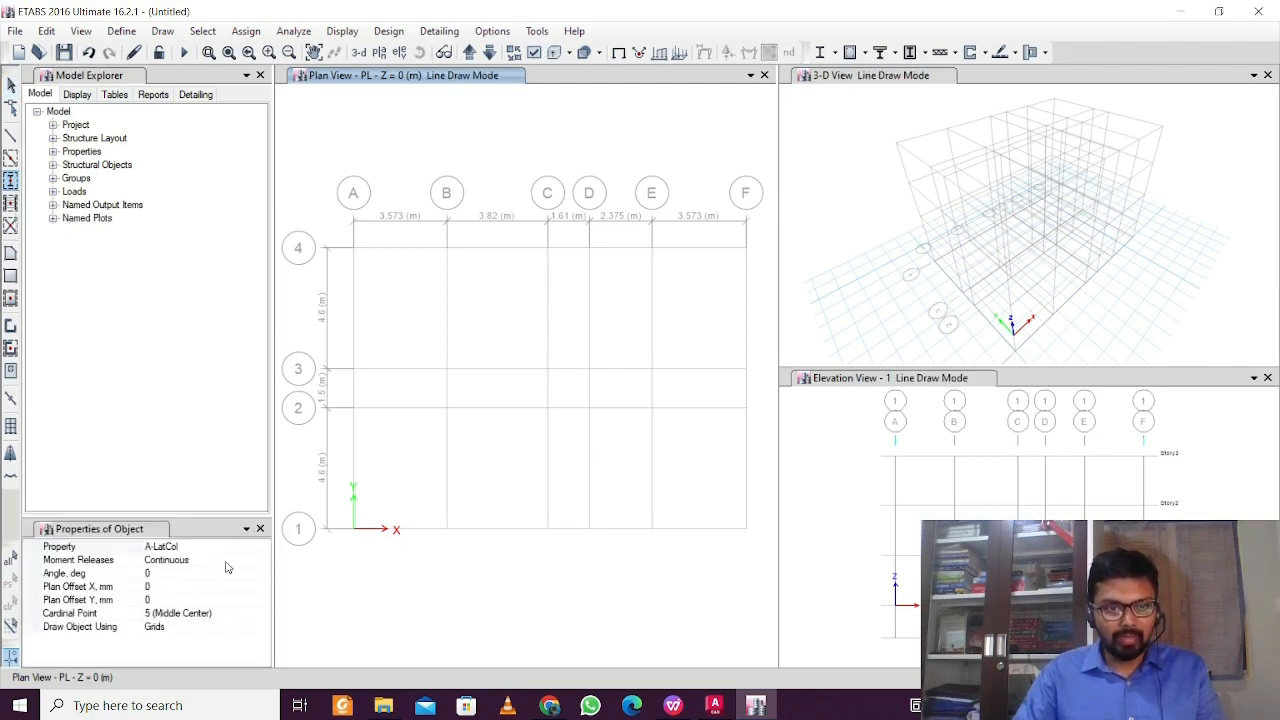
{"action": "left_click", "coordinate": [234, 548]}
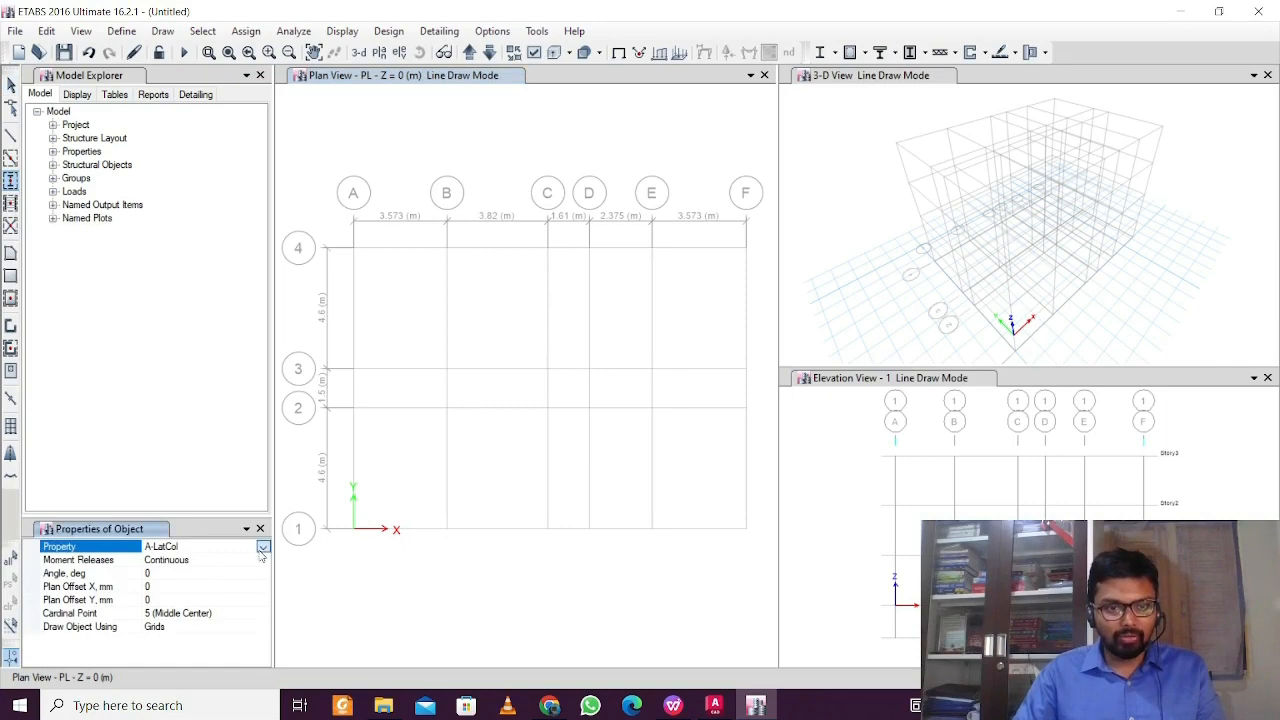
{"action": "left_click", "coordinate": [263, 547]}
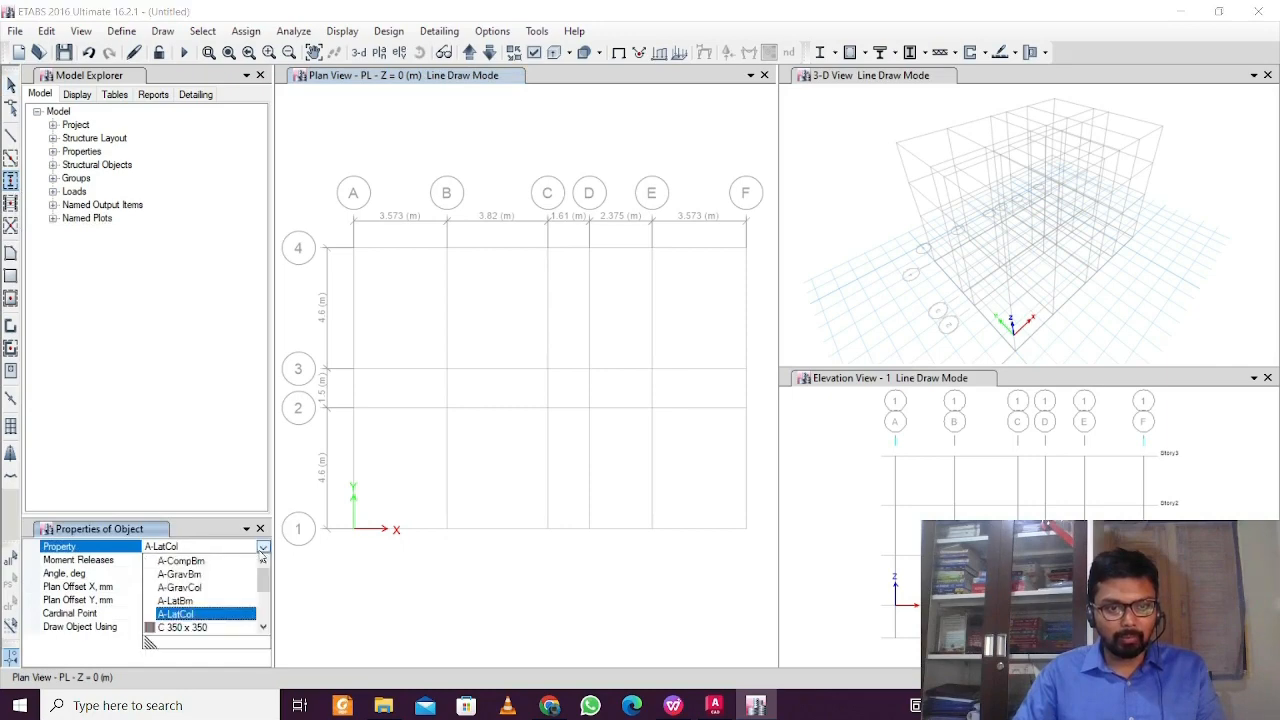
{"action": "left_click", "coordinate": [196, 627]}
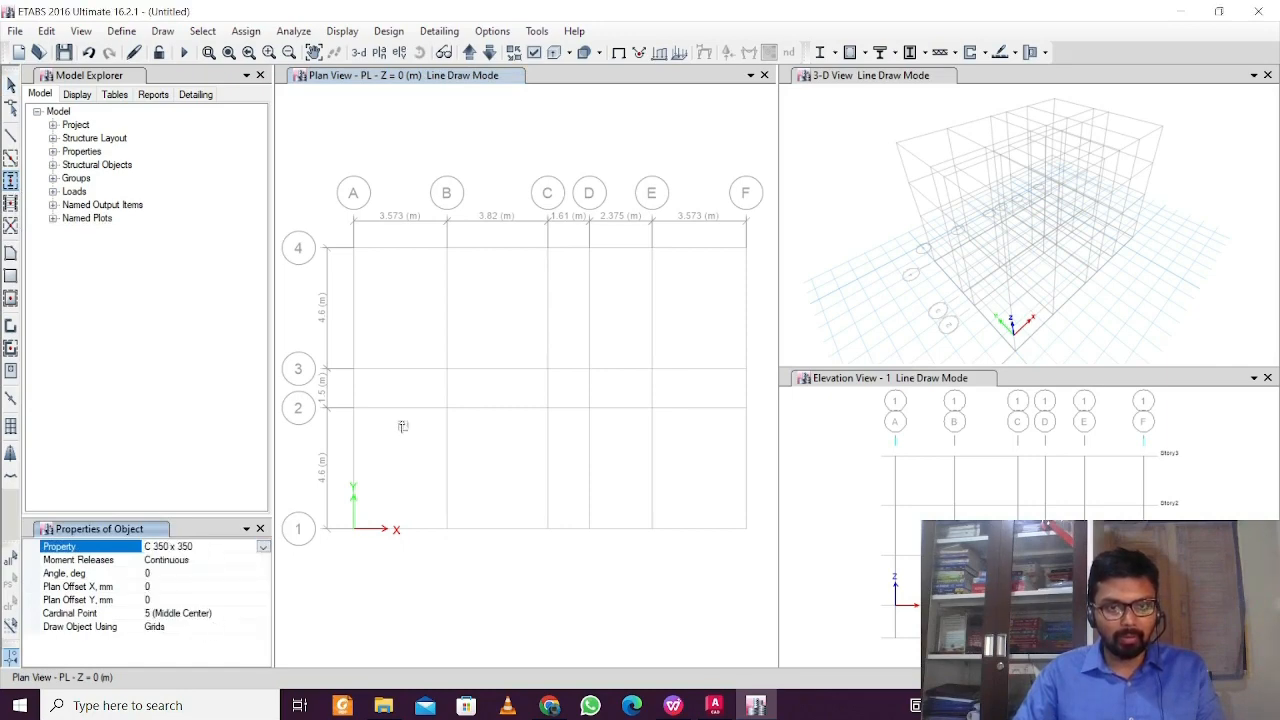
{"action": "left_click_drag", "start_coordinate": [348, 237], "coordinate": [567, 527]}
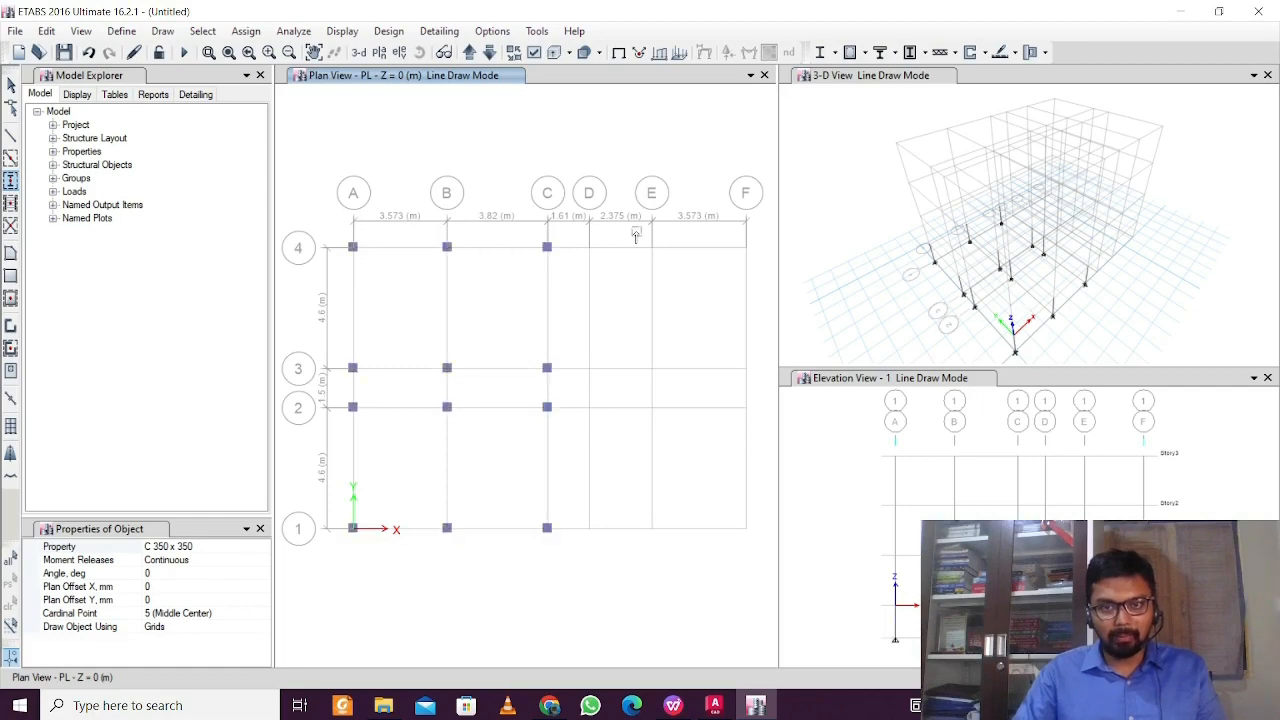
{"action": "left_click_drag", "start_coordinate": [636, 230], "coordinate": [765, 310]}
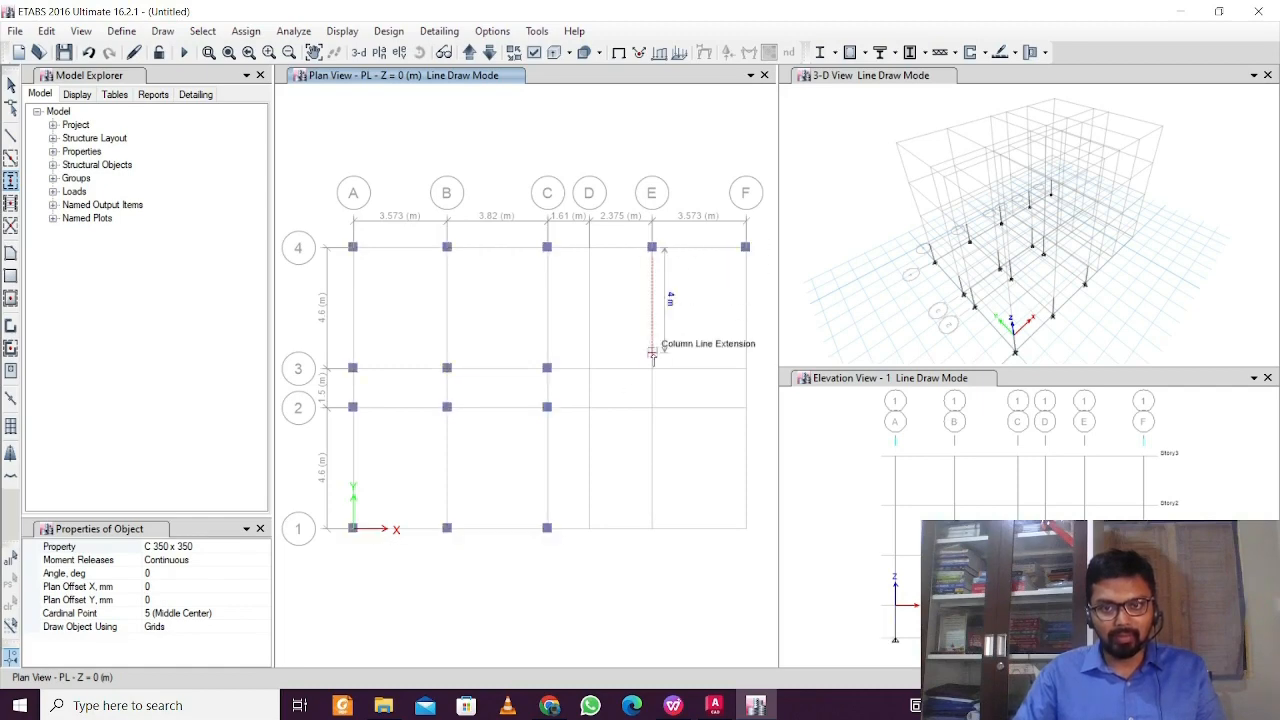
{"action": "left_click_drag", "start_coordinate": [636, 354], "coordinate": [760, 568]}
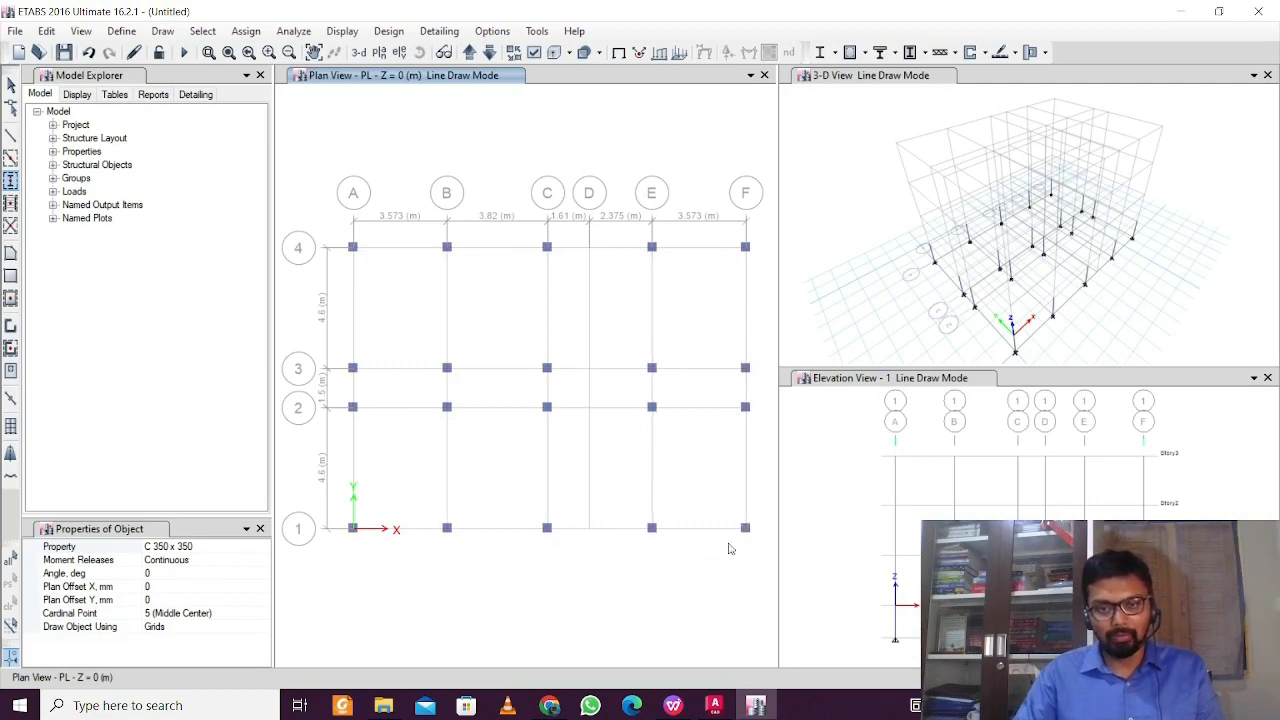
Switch to AutoCAD to examine the column positions in the roof beam layout, and return to the ETABS model.
{"action": "left_click", "coordinate": [709, 711]}
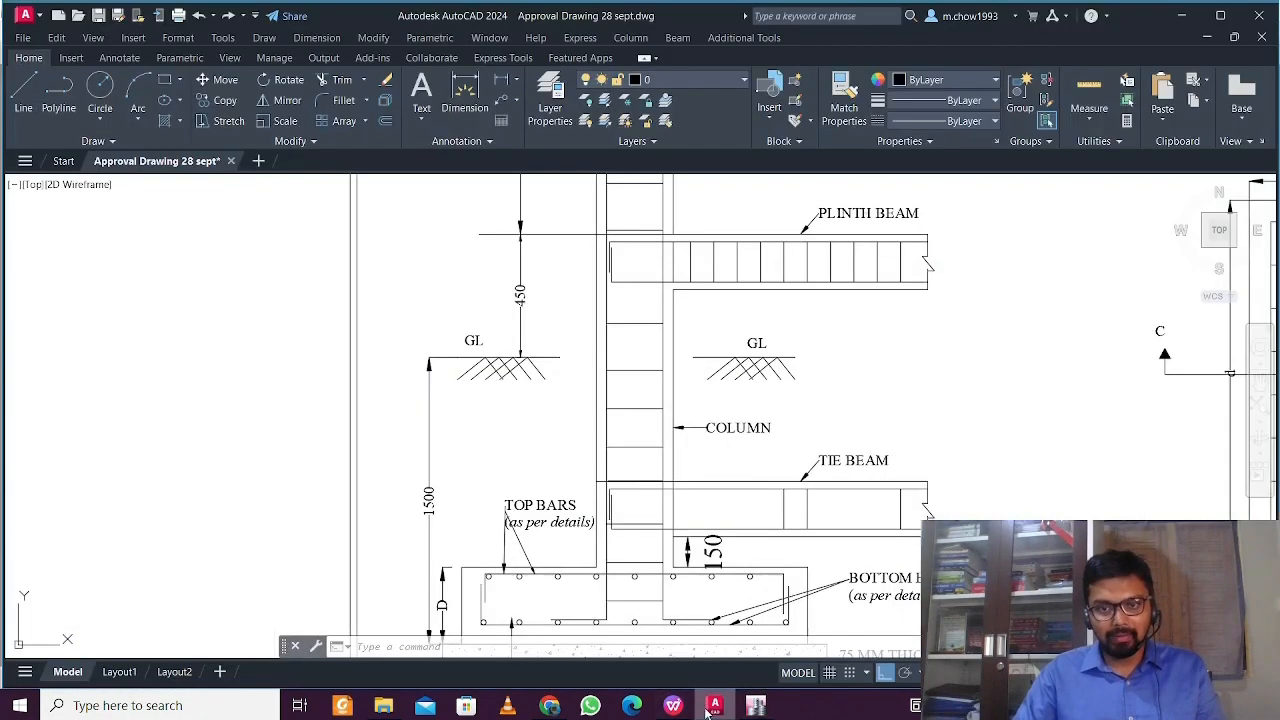
{"action": "scroll", "coordinate": [300, 400], "scroll_direction": "down", "scroll_amount": 8}
{"action": "scroll", "coordinate": [761, 340], "scroll_direction": "up", "scroll_amount": 6}
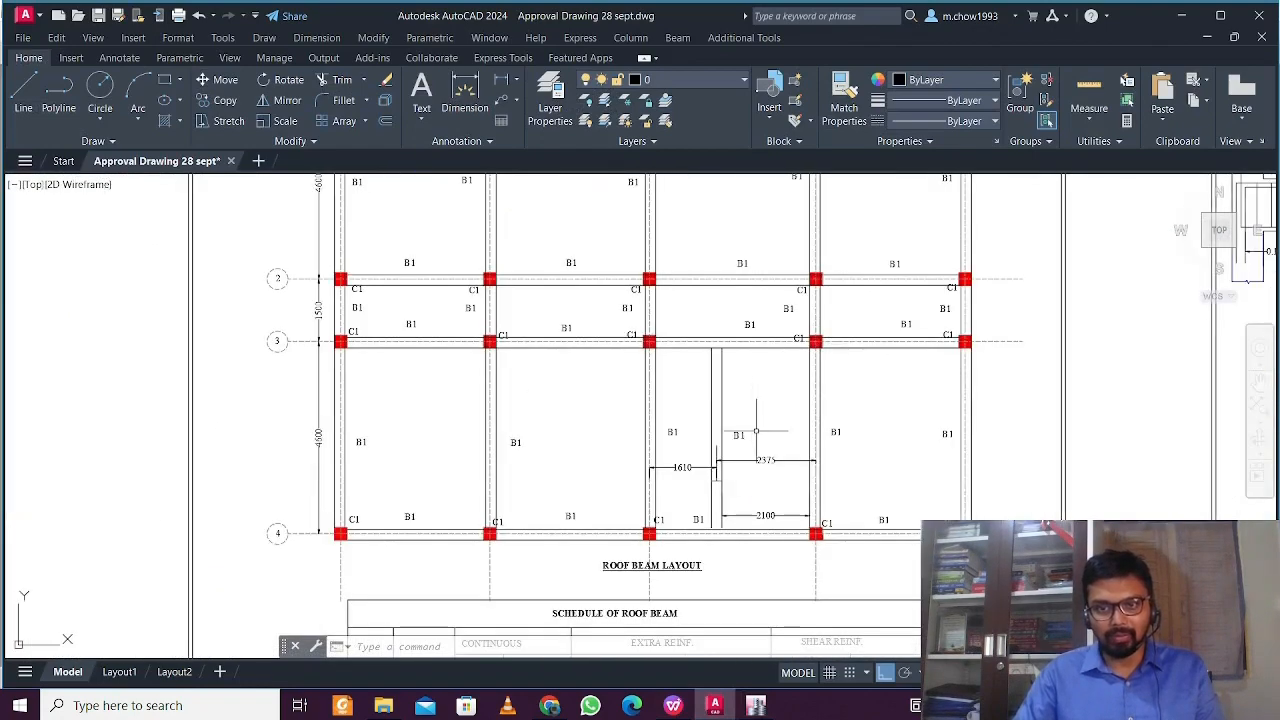
{"action": "scroll", "coordinate": [745, 410], "scroll_direction": "down", "scroll_amount": 3}
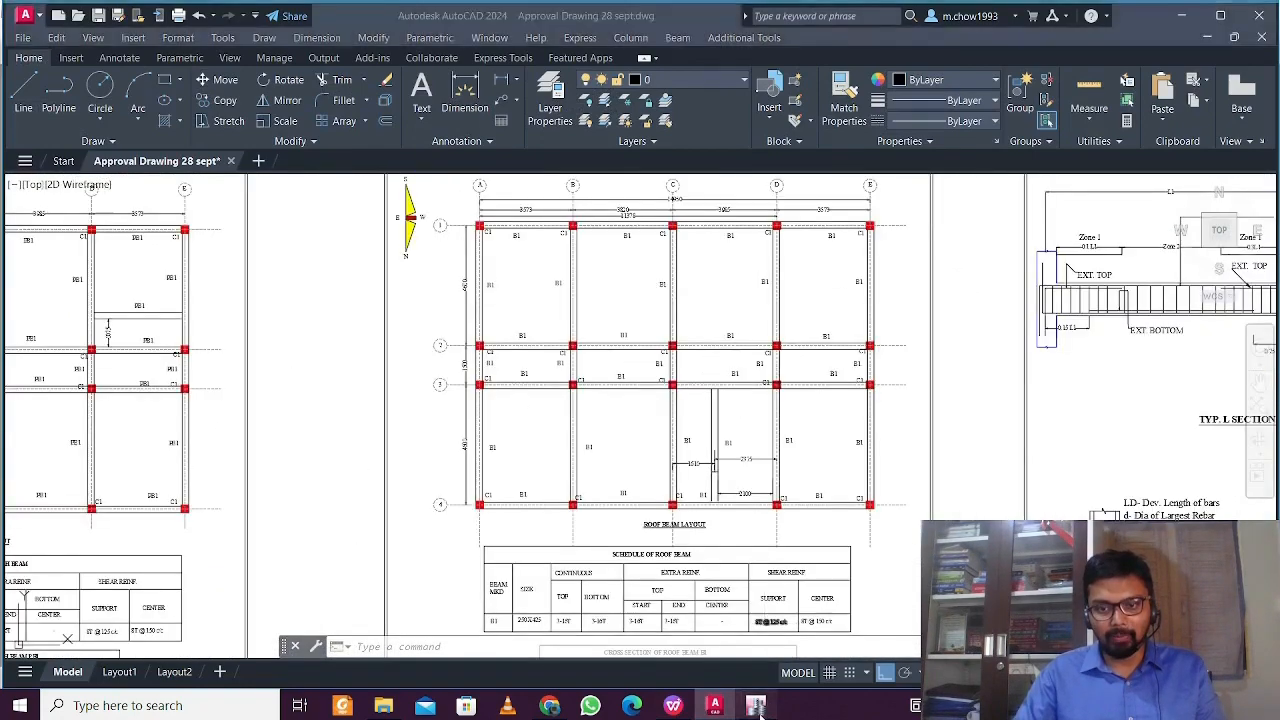
{"action": "left_click", "coordinate": [756, 706]}
{"action": "left_click", "coordinate": [756, 706]}
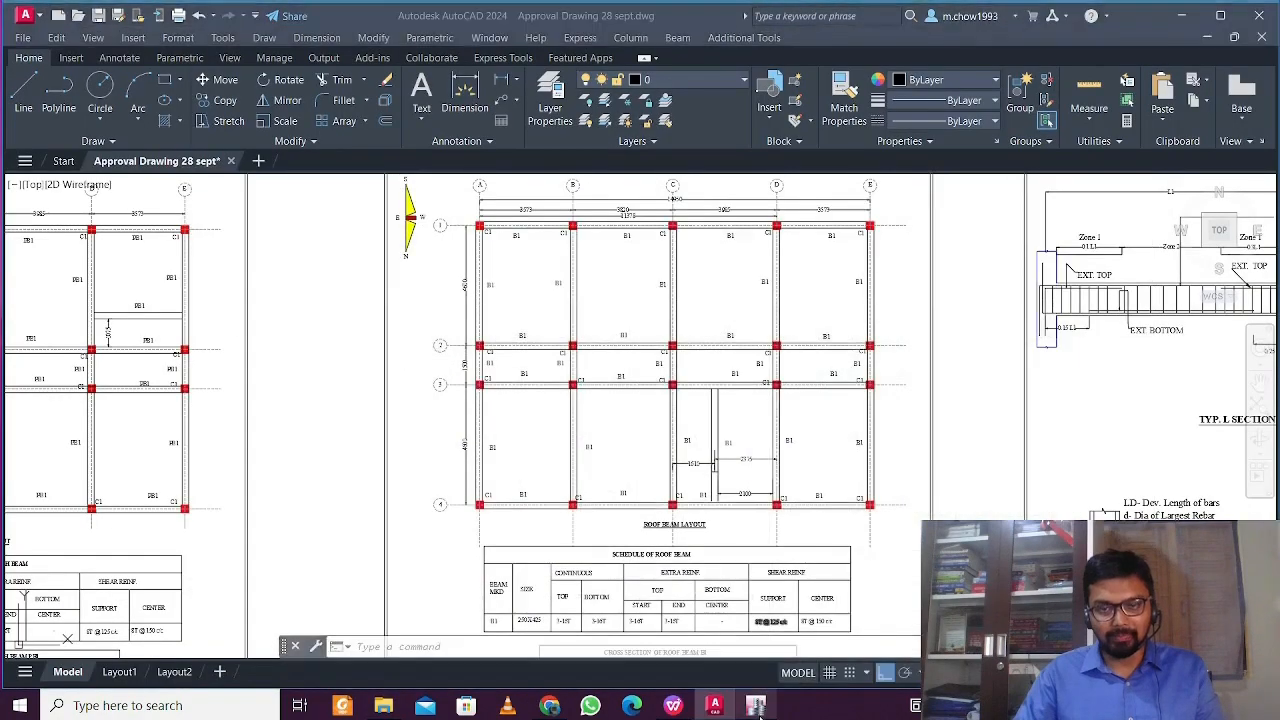
{"action": "left_click", "coordinate": [756, 706]}
{"action": "left_click", "coordinate": [756, 706]}
{"action": "left_click", "coordinate": [756, 706]}
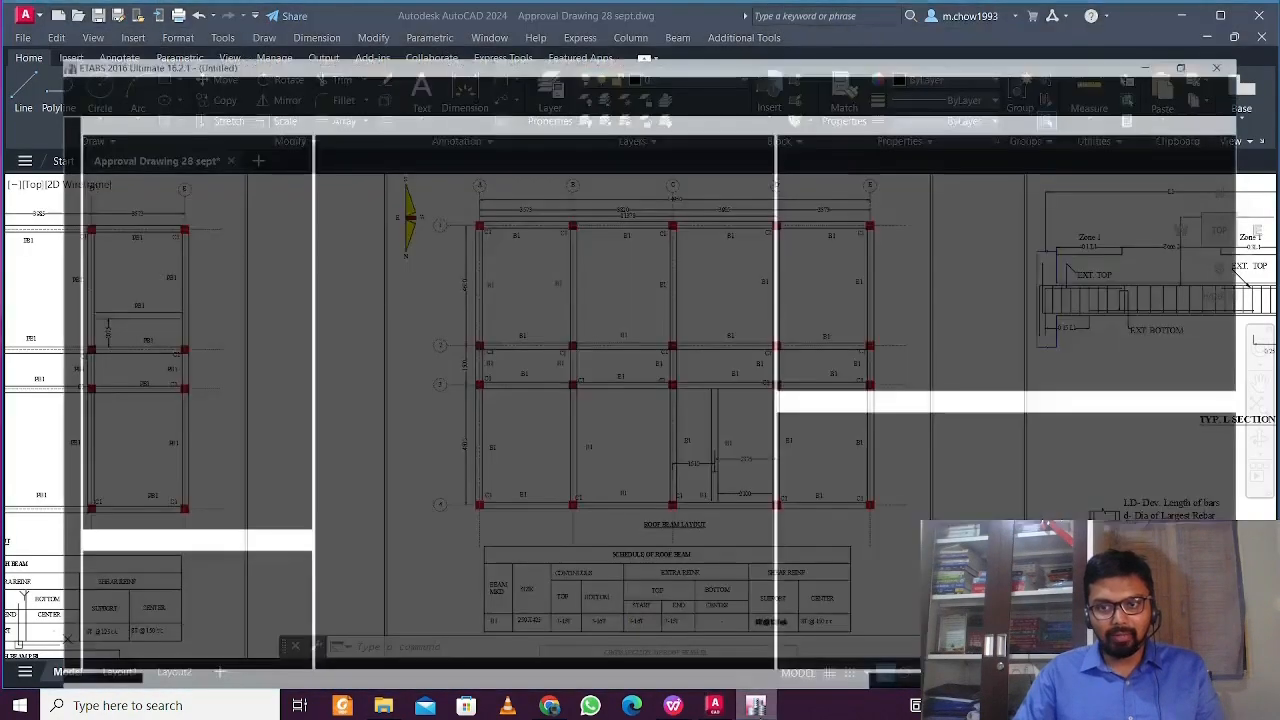
{"action": "left_click", "coordinate": [756, 706]}
{"action": "left_click", "coordinate": [756, 706]}
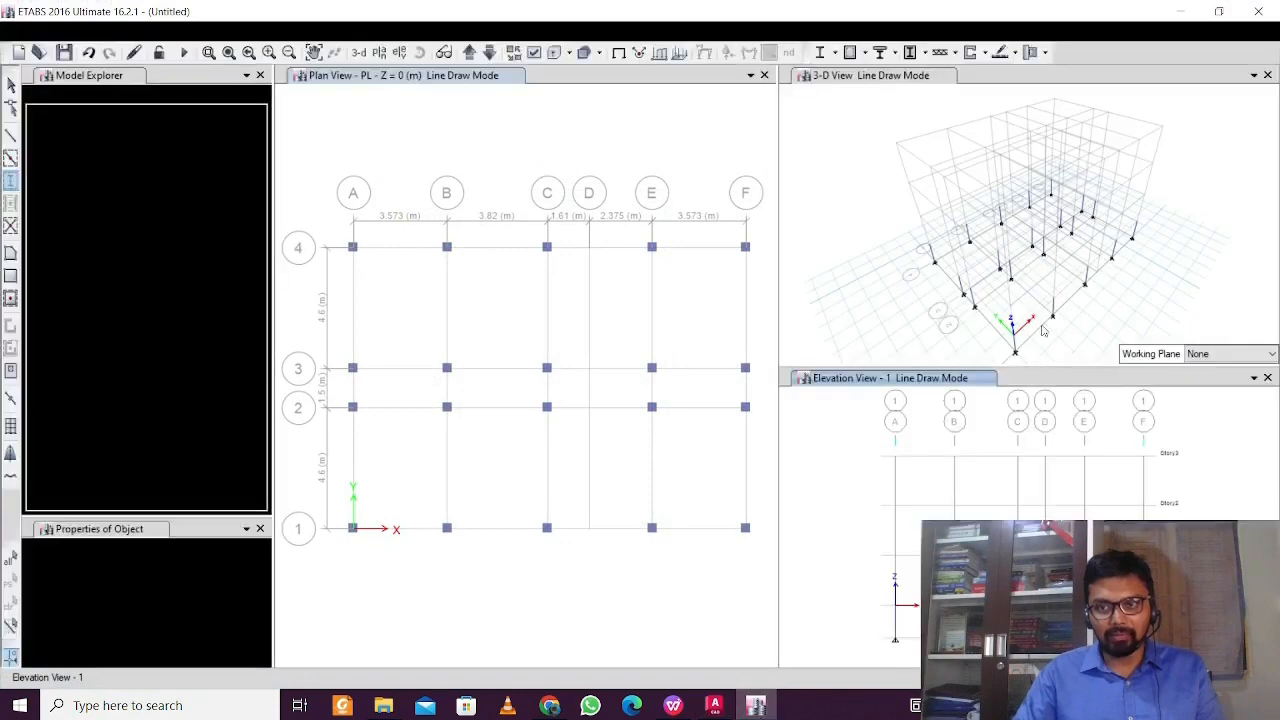
Draw a pinned PB 250 x 350 beam on the PL plan along grid D between grids 1 and 2.
{"action": "left_click", "coordinate": [10, 160]}
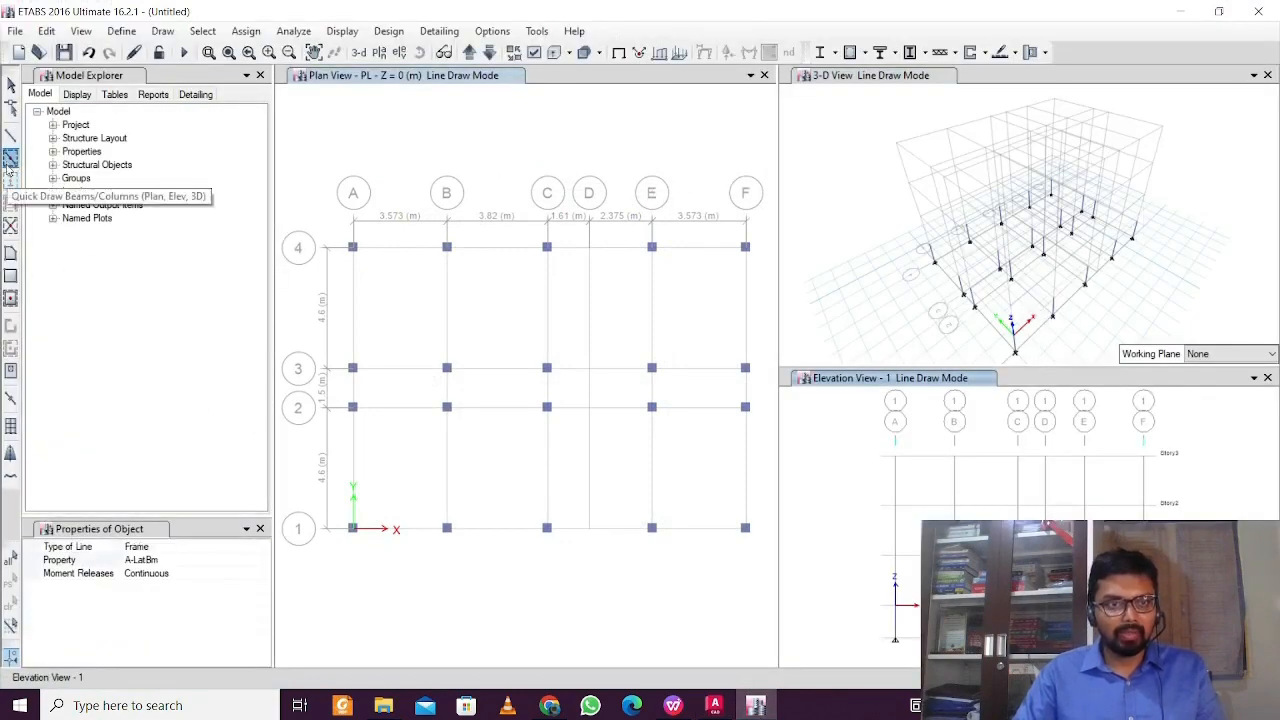
{"action": "left_click", "coordinate": [195, 572]}
{"action": "left_click", "coordinate": [263, 573]}
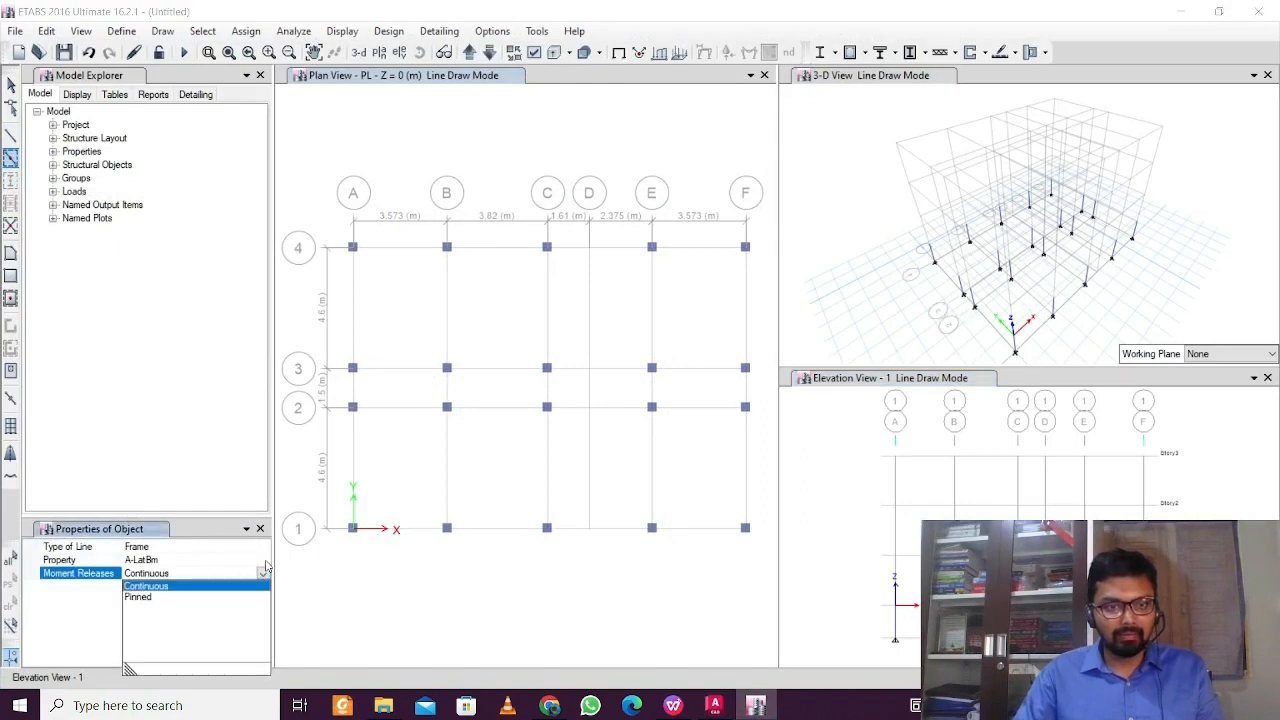
{"action": "left_click", "coordinate": [263, 573]}
{"action": "left_click", "coordinate": [263, 560]}
{"action": "left_click", "coordinate": [263, 560]}
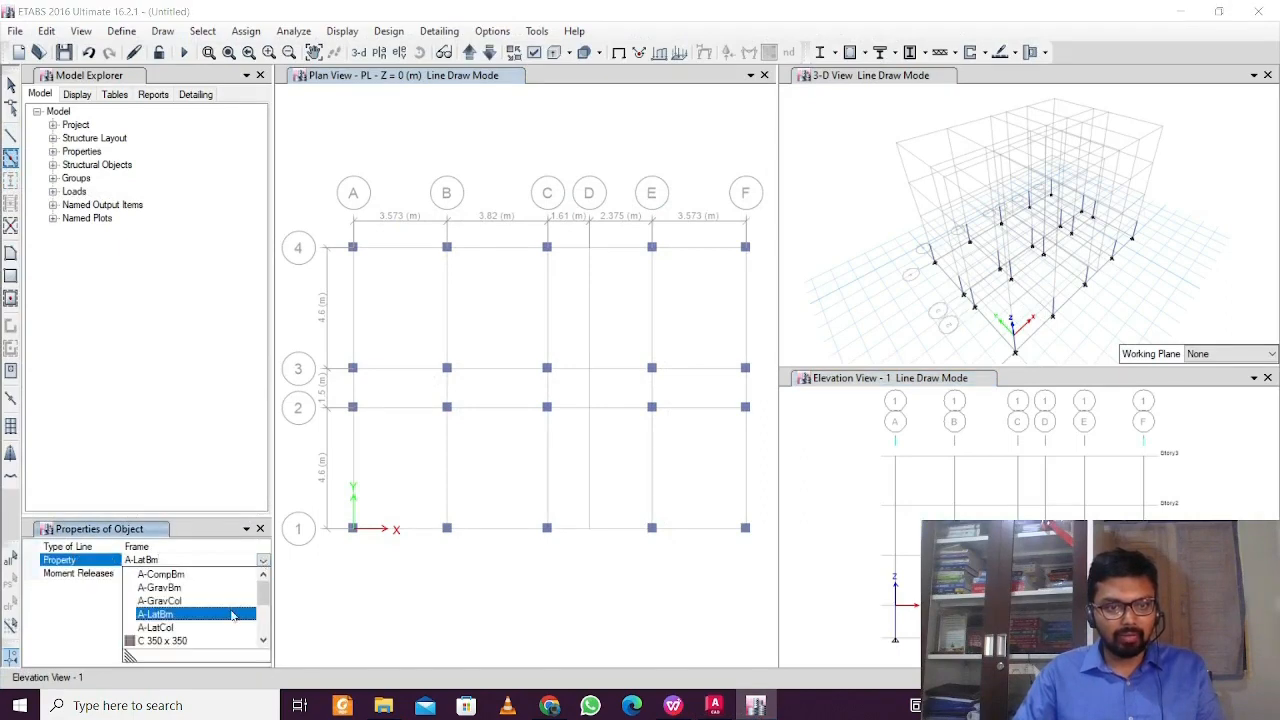
{"action": "left_click_drag", "start_coordinate": [262, 596], "coordinate": [259, 617]}
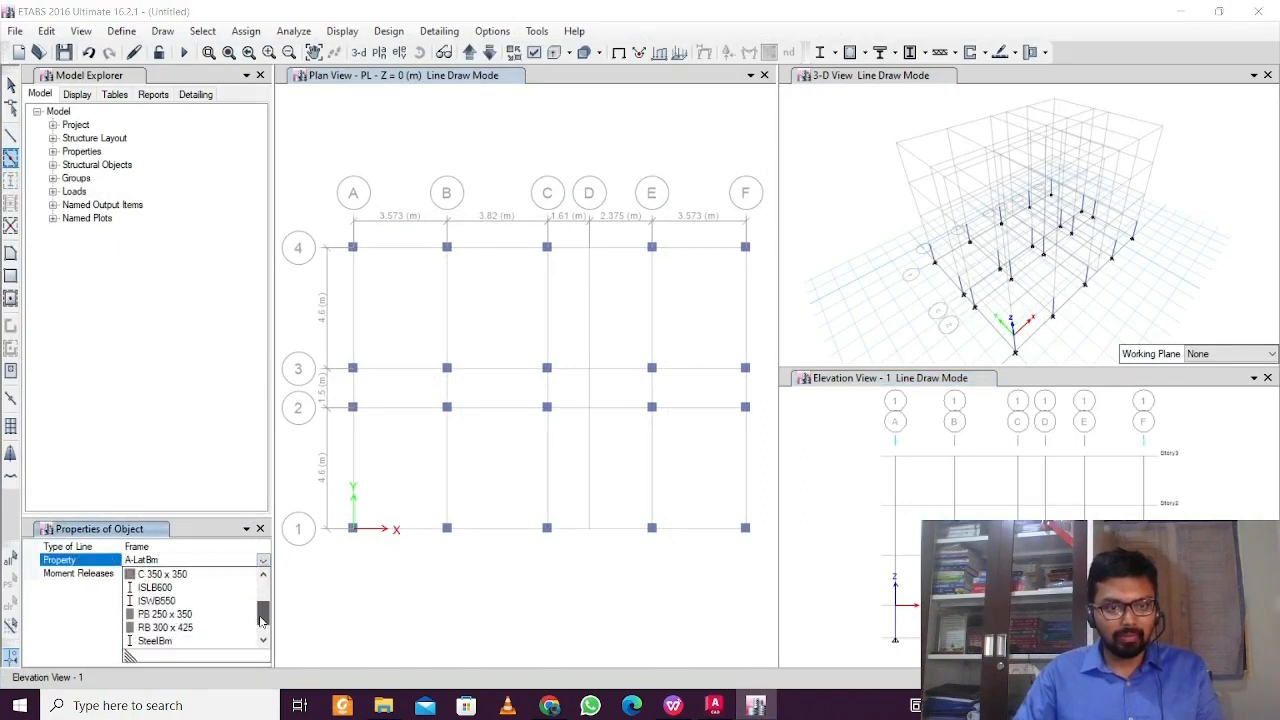
{"action": "left_click", "coordinate": [192, 615]}
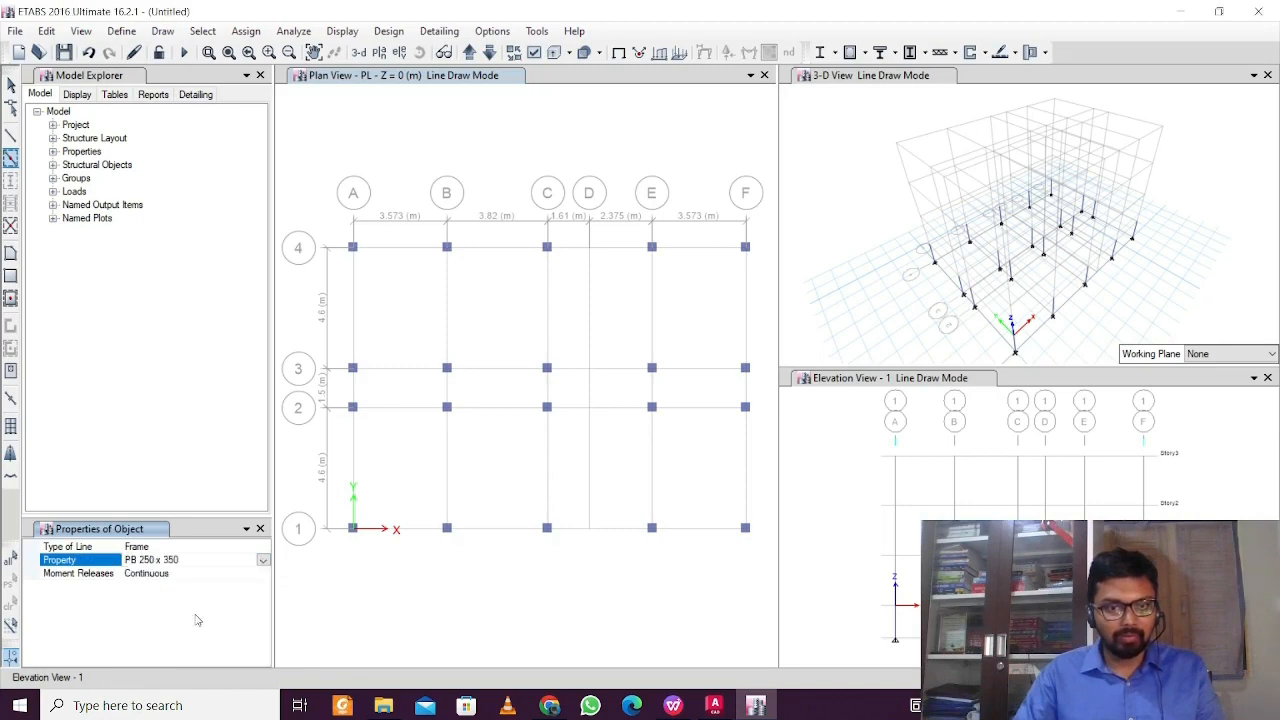
{"action": "left_click", "coordinate": [231, 575]}
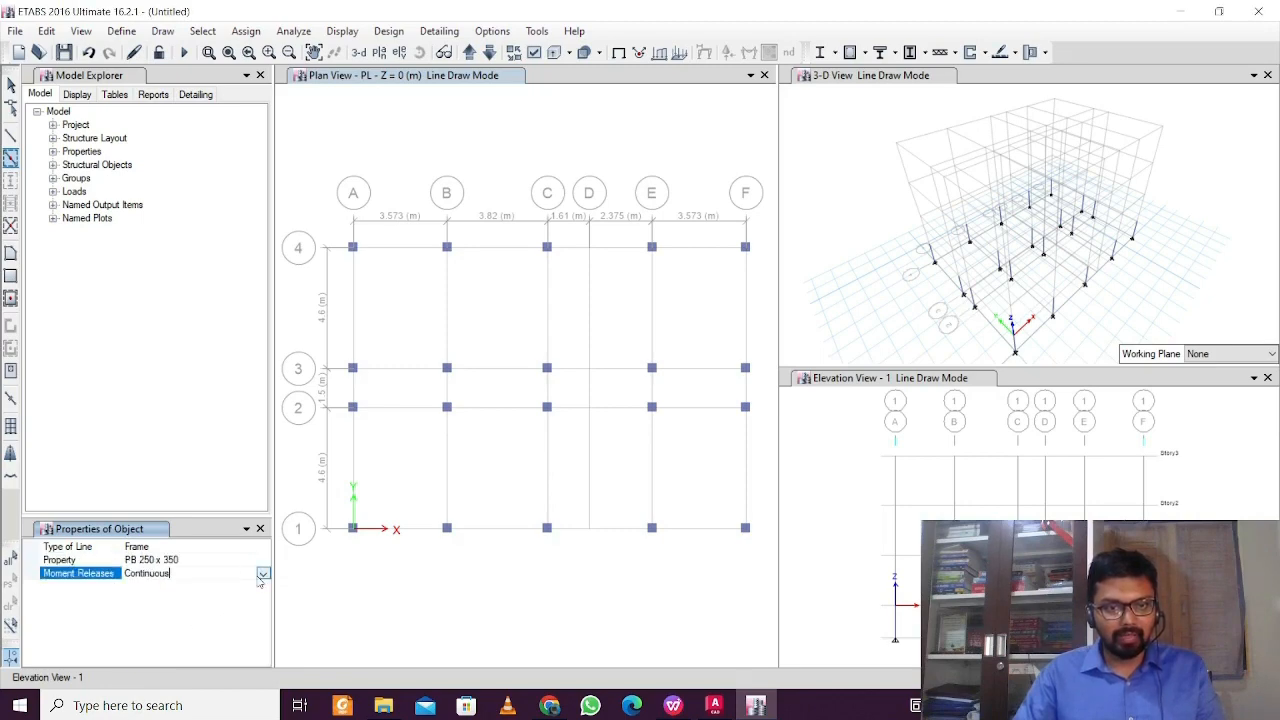
{"action": "left_click", "coordinate": [262, 574]}
{"action": "left_click", "coordinate": [219, 597]}
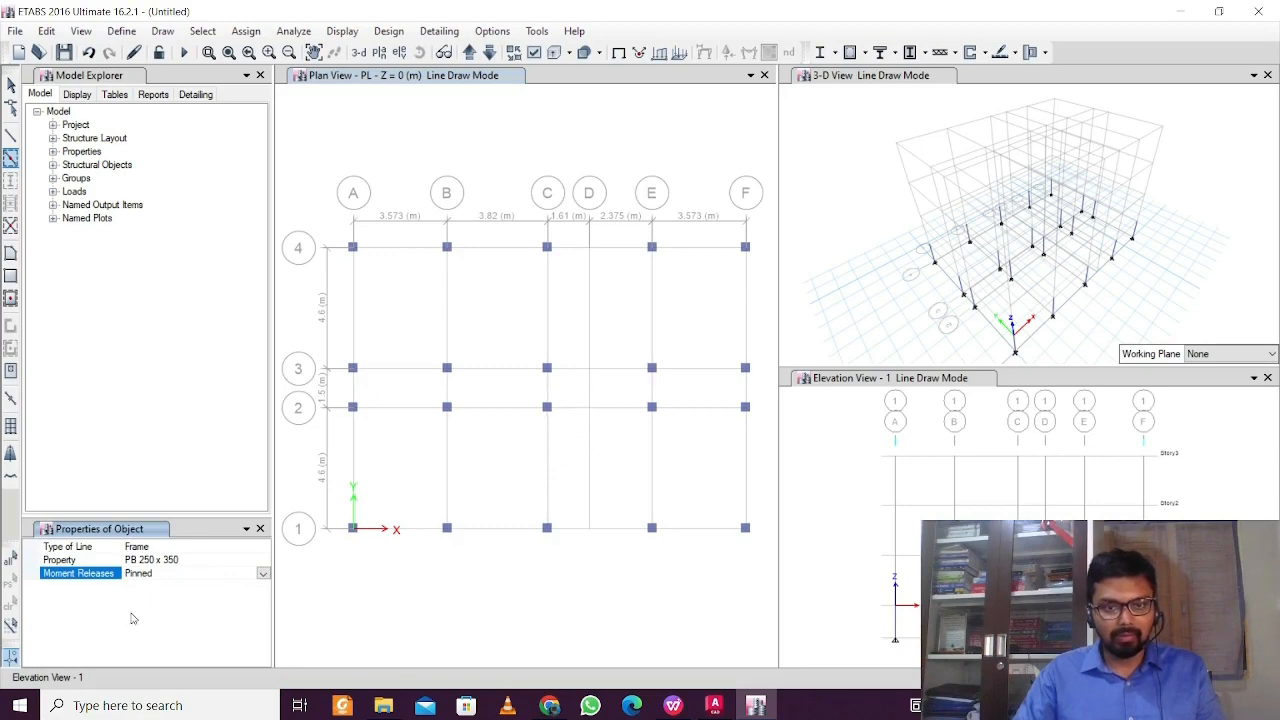
{"action": "left_click", "coordinate": [575, 432]}
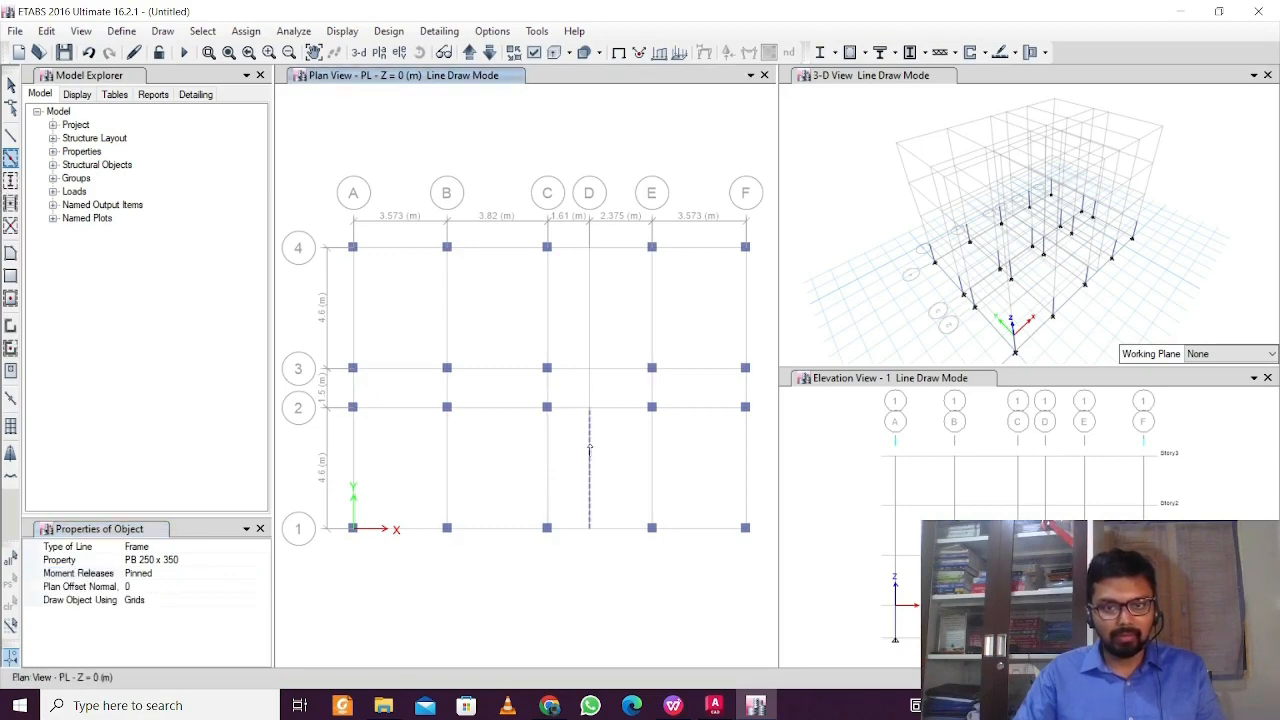
{"action": "left_click", "coordinate": [590, 451]}
Draw continuous PB 250 x 350 beams on the PL plan along all grid segments between grids A to C and 1 to 4.
{"action": "left_click", "coordinate": [200, 560]}
{"action": "left_click", "coordinate": [263, 560]}
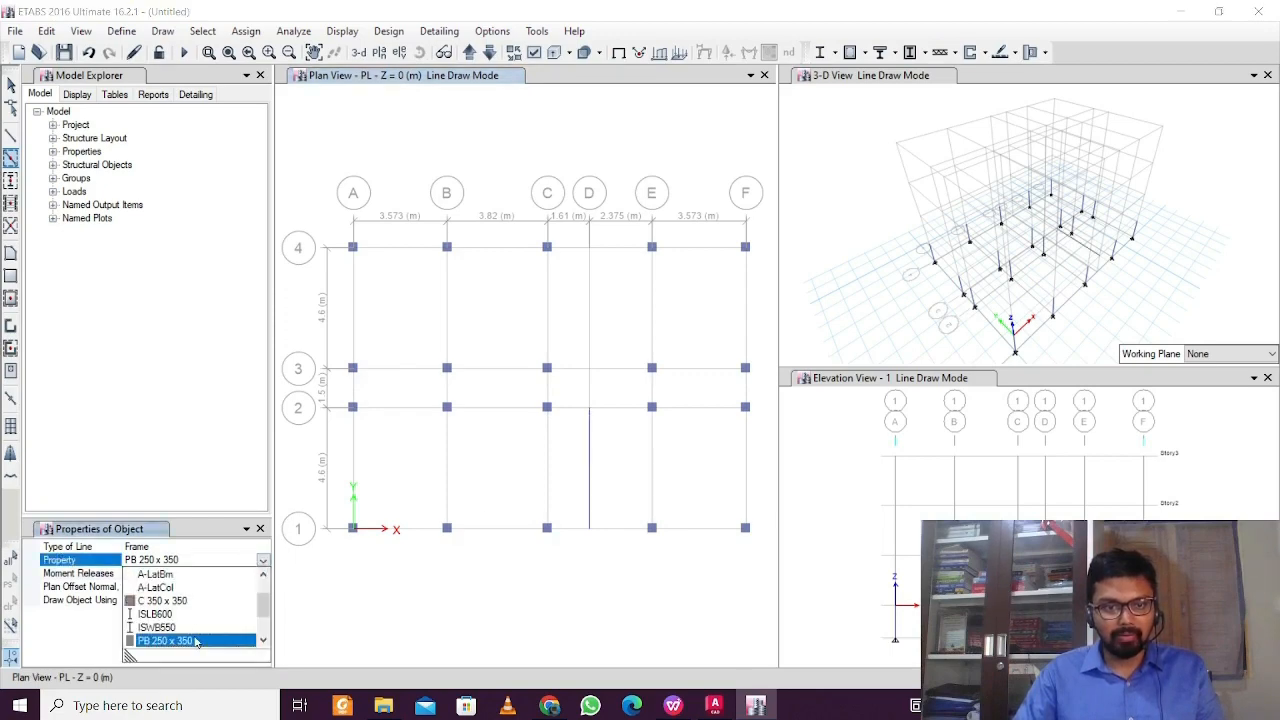
{"action": "left_click", "coordinate": [197, 640]}
{"action": "left_click", "coordinate": [237, 573]}
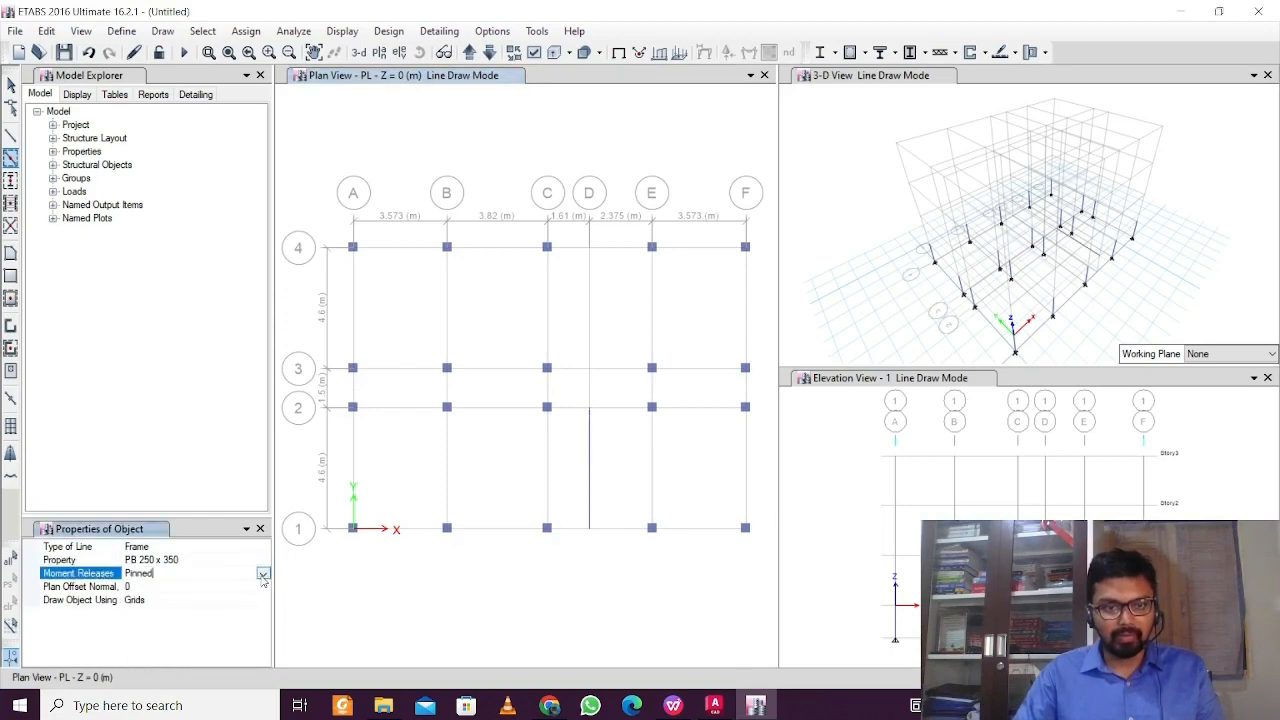
{"action": "left_click", "coordinate": [263, 575]}
{"action": "left_click", "coordinate": [228, 587]}
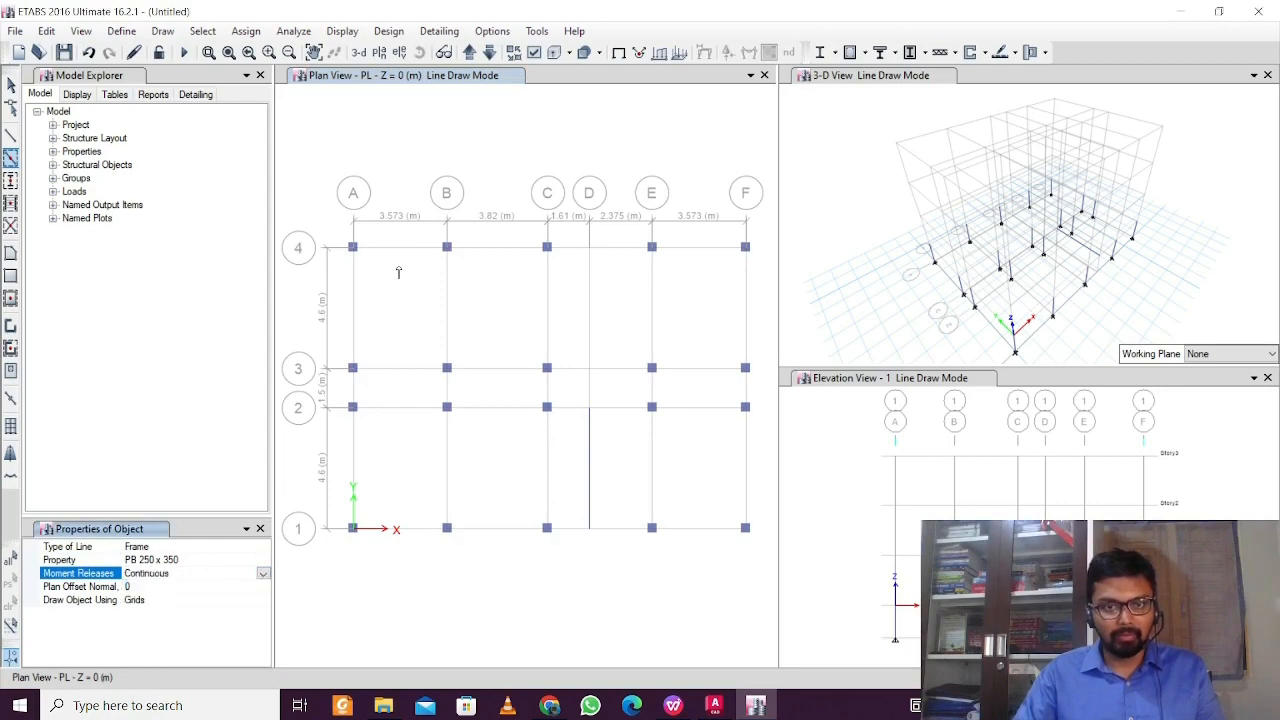
{"action": "mouse_move", "coordinate": [327, 230]}
{"action": "left_mouse_down"}
{"action": "mouse_move", "coordinate": [518, 482]}
{"action": "mouse_move", "coordinate": [552, 563]}
{"action": "mouse_move", "coordinate": [523, 560]}
{"action": "mouse_move", "coordinate": [562, 562]}
{"action": "left_mouse_up"}
Add continuous PB 250 x 350 beams on the PL plan along grids 1 to 4 between C and F, and along grids E and F.
{"action": "mouse_move", "coordinate": [523, 234]}
{"action": "left_mouse_down"}
{"action": "mouse_move", "coordinate": [637, 299]}
{"action": "mouse_move", "coordinate": [736, 308]}
{"action": "mouse_move", "coordinate": [748, 372]}
{"action": "mouse_move", "coordinate": [751, 289]}
{"action": "left_mouse_up"}
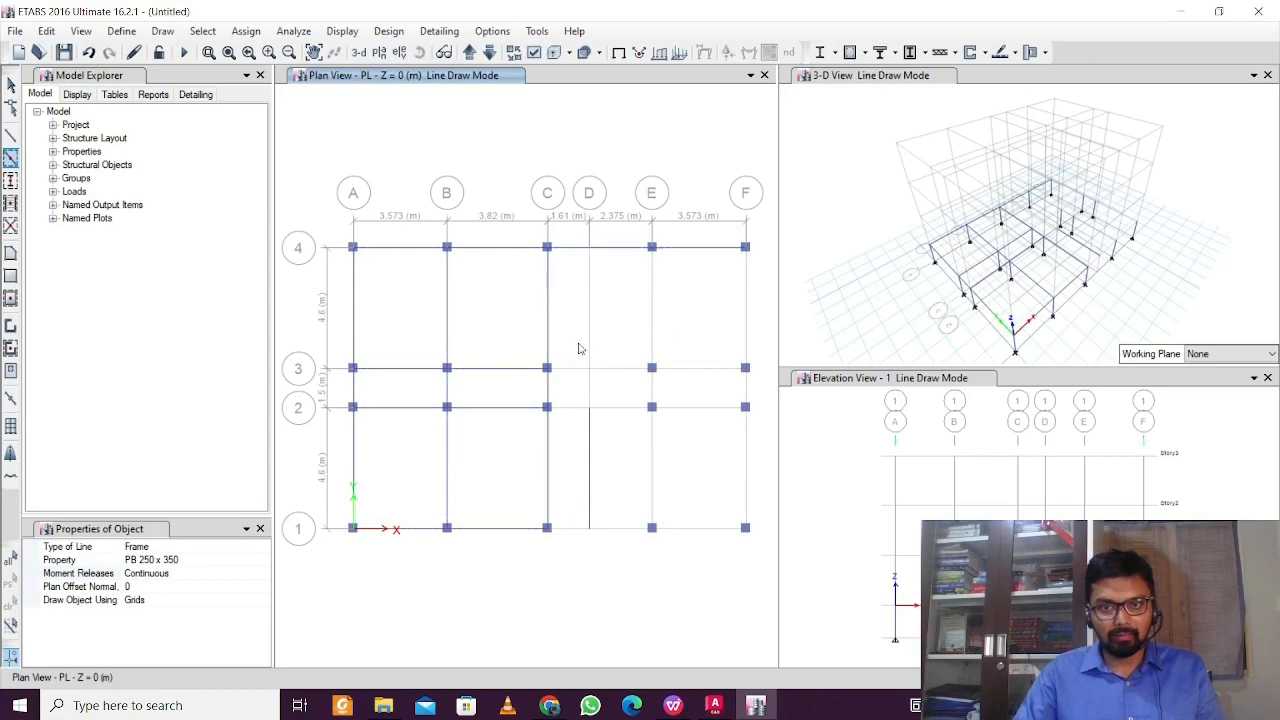
{"action": "left_click_drag", "start_coordinate": [525, 344], "coordinate": [762, 384]}
{"action": "left_click_drag", "start_coordinate": [645, 255], "coordinate": [670, 572]}
{"action": "mouse_move", "coordinate": [723, 226]}
{"action": "left_mouse_down"}
{"action": "mouse_move", "coordinate": [769, 433]}
{"action": "mouse_move", "coordinate": [771, 570]}
{"action": "left_mouse_up"}
{"action": "mouse_move", "coordinate": [522, 392]}
{"action": "left_mouse_down"}
{"action": "mouse_move", "coordinate": [672, 446]}
{"action": "mouse_move", "coordinate": [761, 455]}
{"action": "left_mouse_up"}
{"action": "left_click_drag", "start_coordinate": [508, 499], "coordinate": [760, 554]}
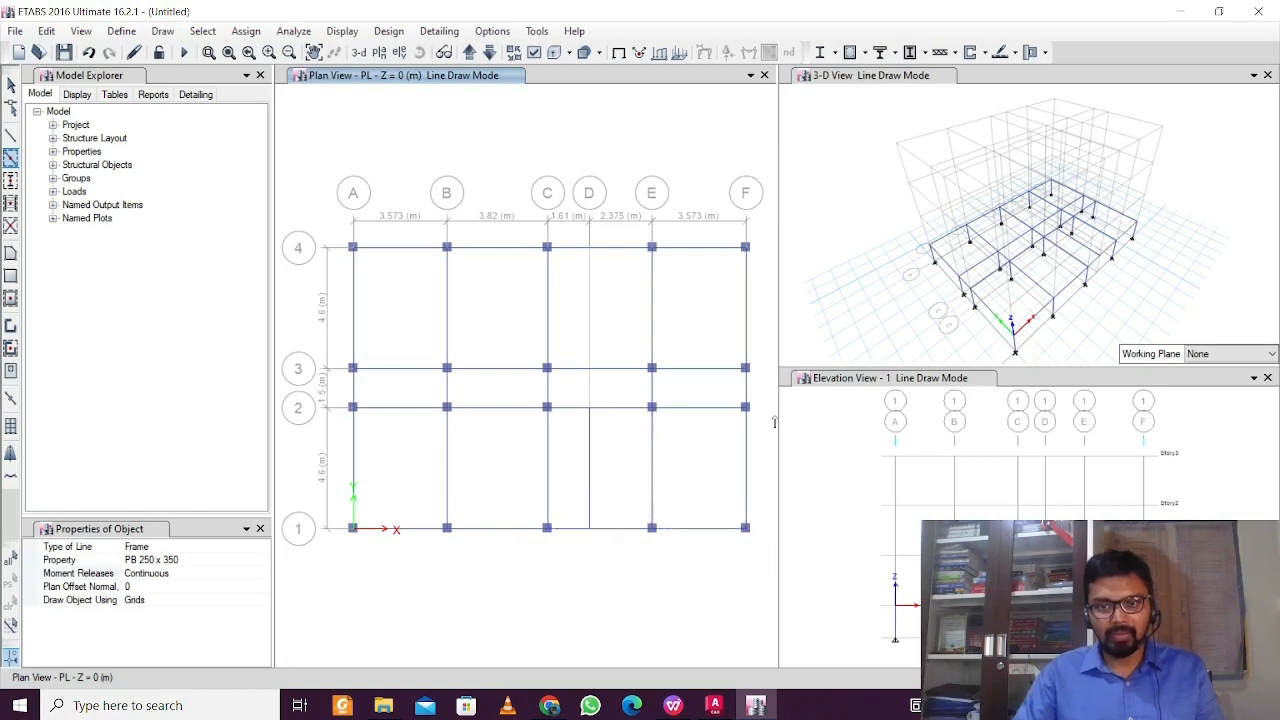
Examine the drawn members in the extruded display of the model views, and return the views to the line display.
{"action": "left_click", "coordinate": [585, 53]}
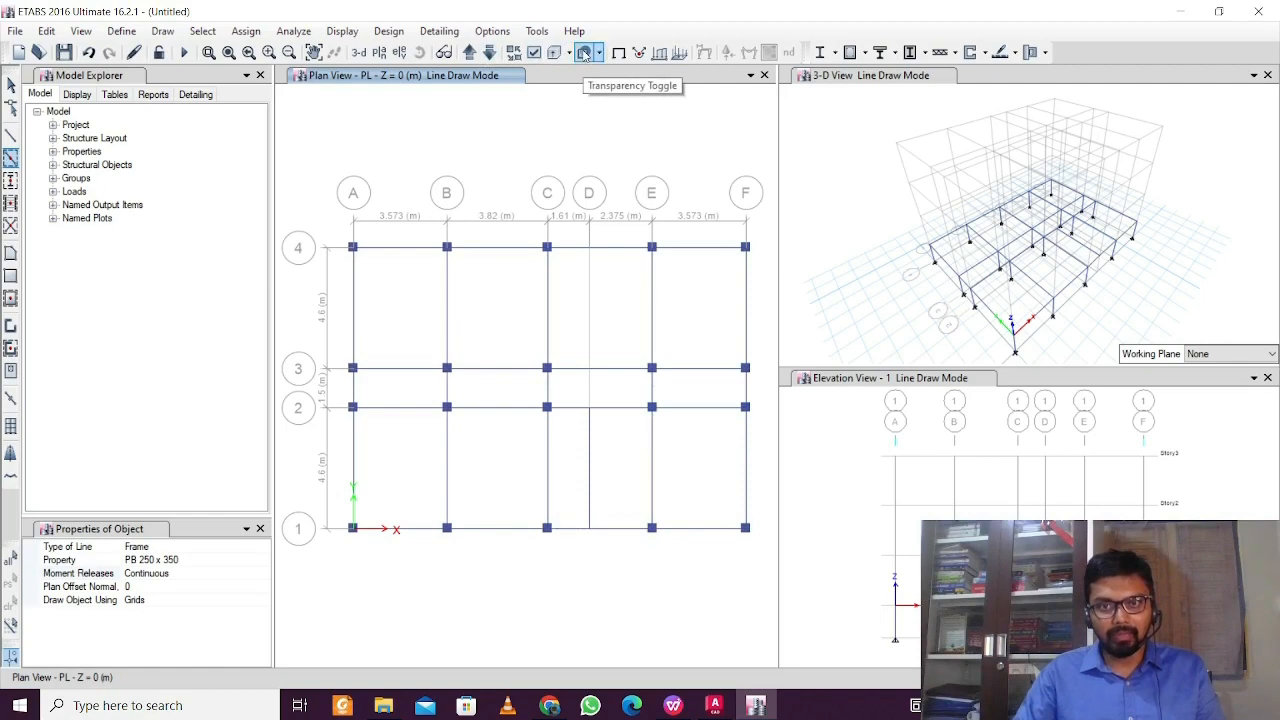
{"action": "left_click", "coordinate": [553, 53]}
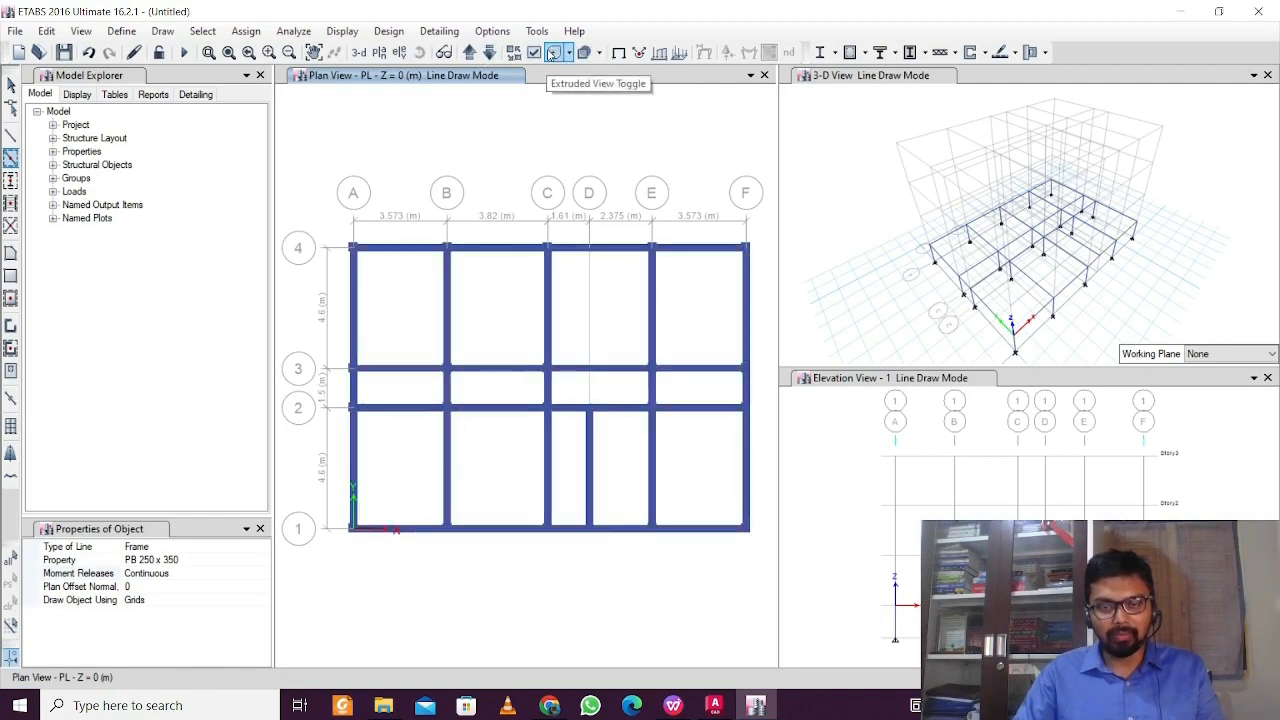
{"action": "left_click", "coordinate": [553, 53]}
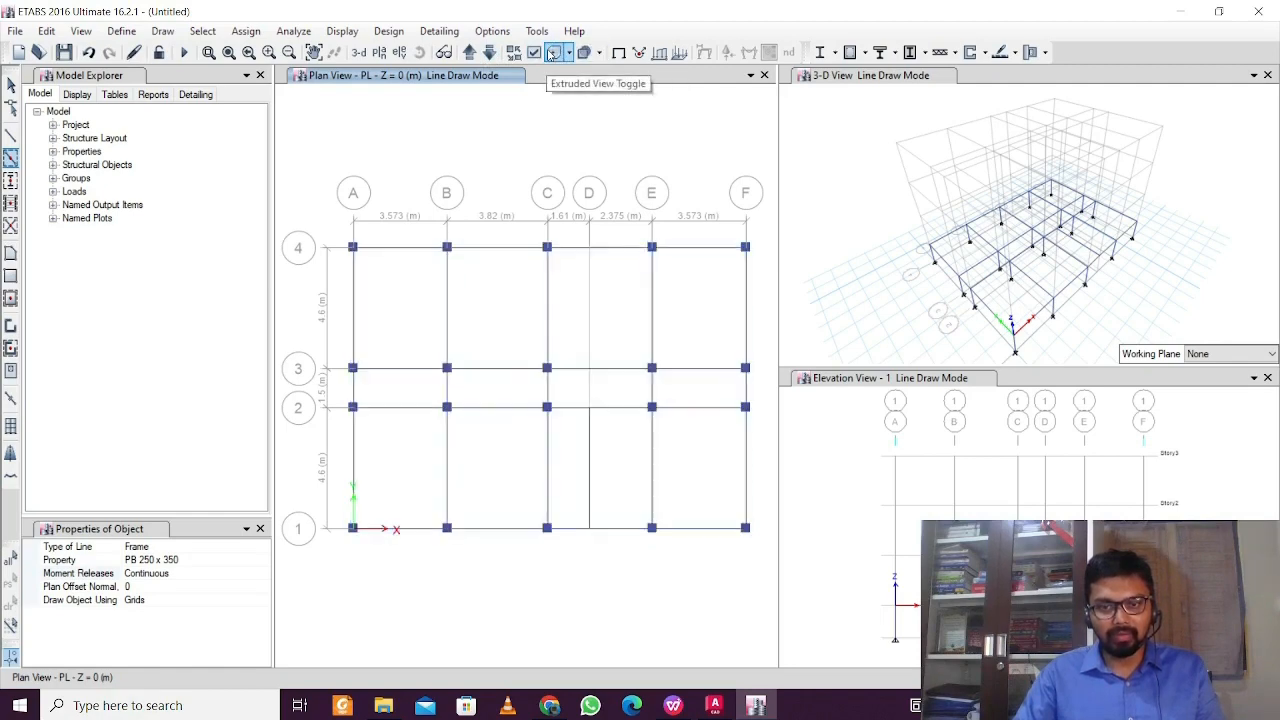
{"action": "left_click", "coordinate": [890, 78]}
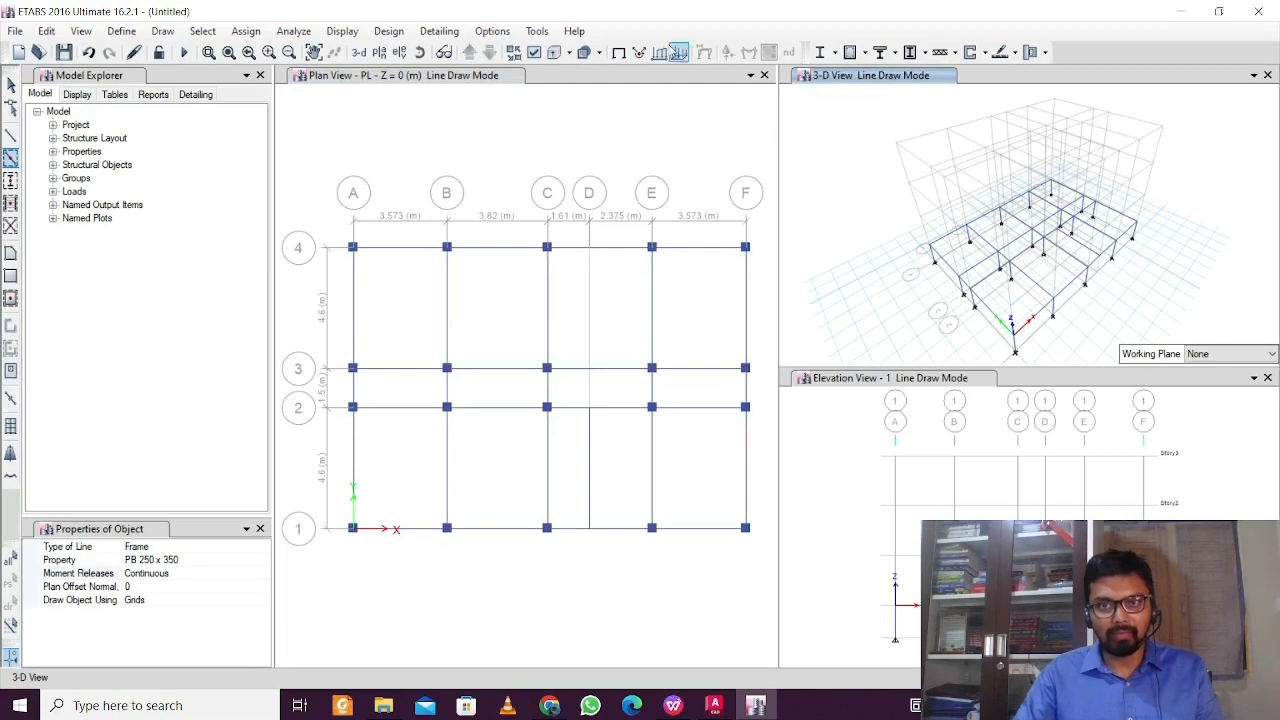
{"action": "left_click", "coordinate": [558, 54]}
{"action": "left_click", "coordinate": [558, 54]}
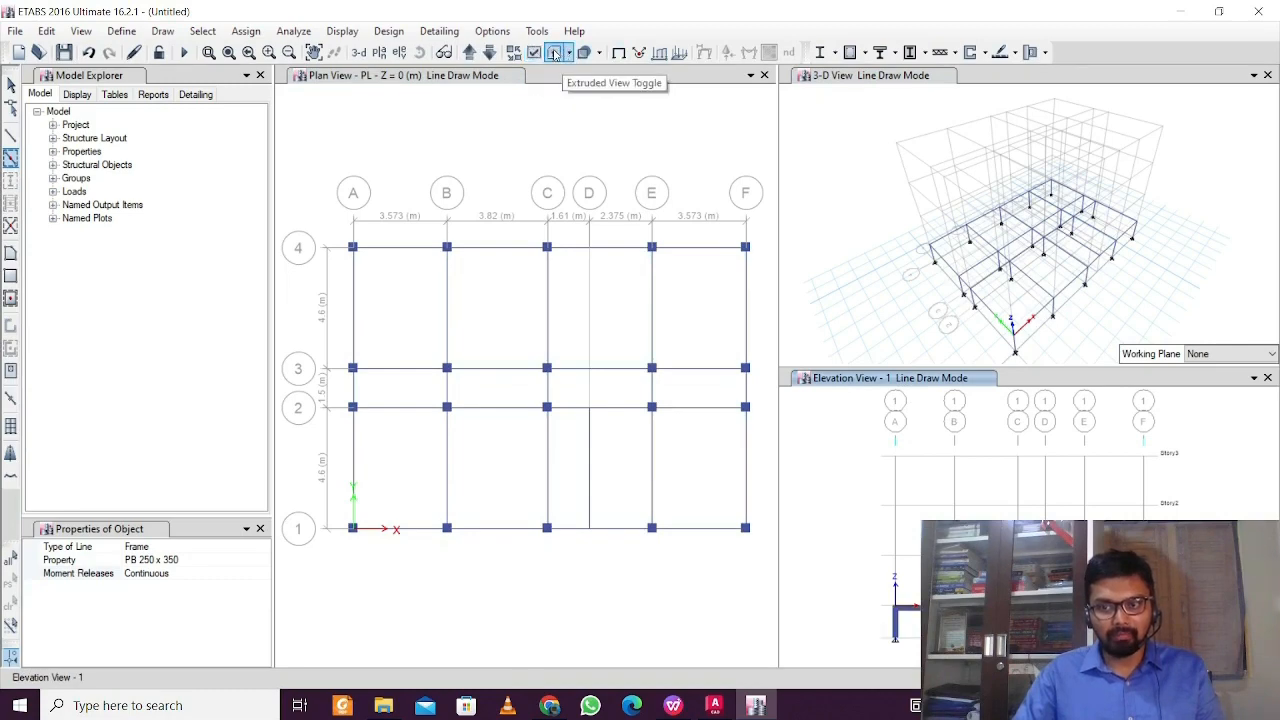
{"action": "left_click", "coordinate": [555, 54]}
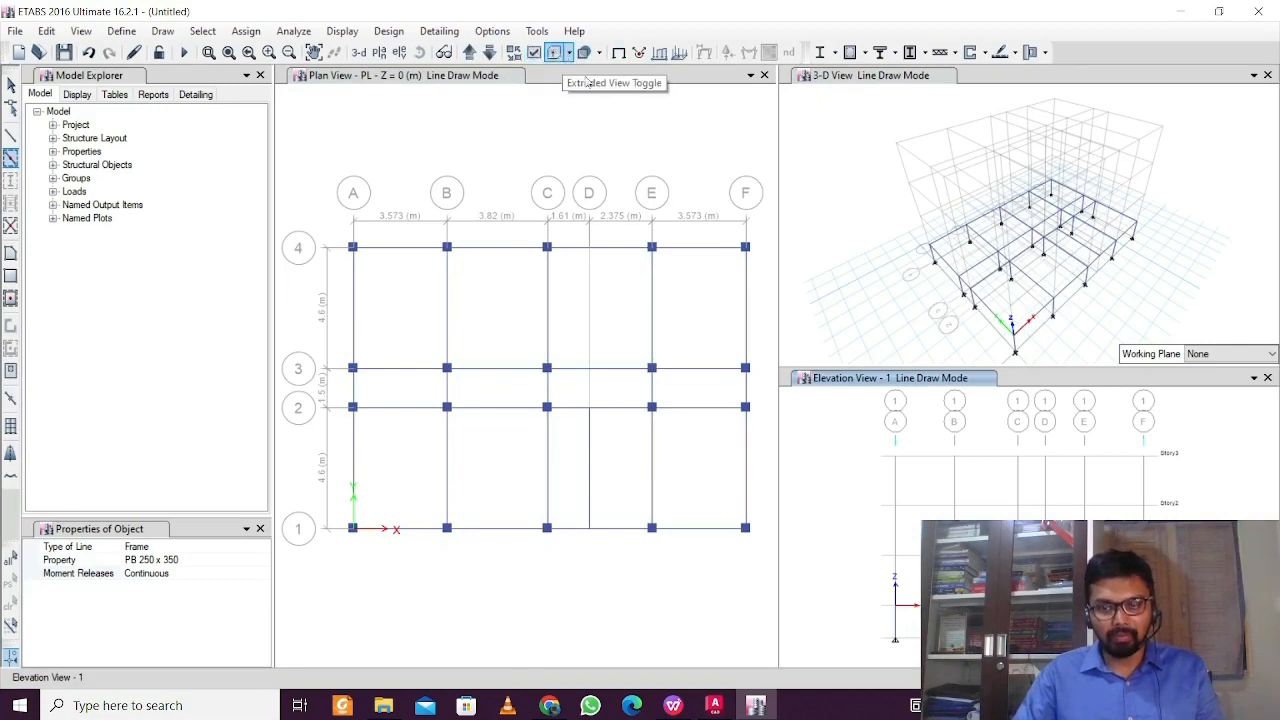
Move the plan view up to Story1 and draw C 350 x 350 columns where grids A, B, C, E and F cross grids 1 to 4.
{"action": "left_click", "coordinate": [703, 325]}
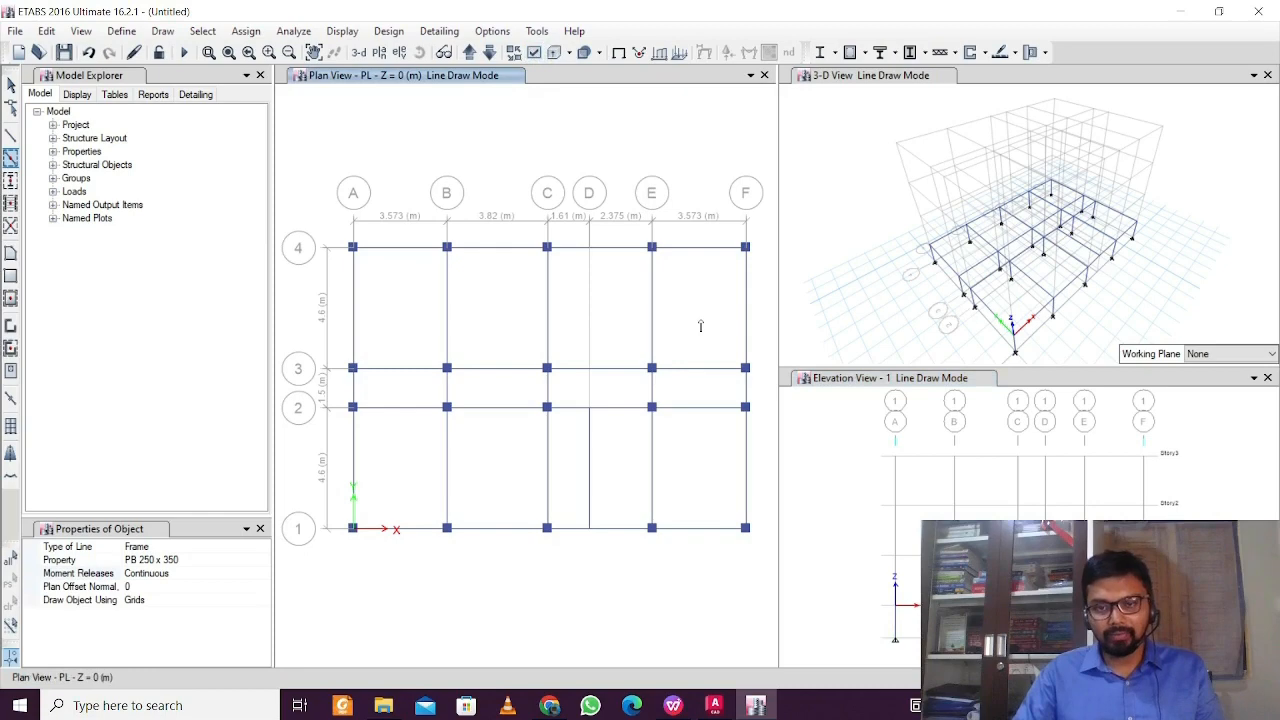
{"action": "left_click", "coordinate": [469, 52]}
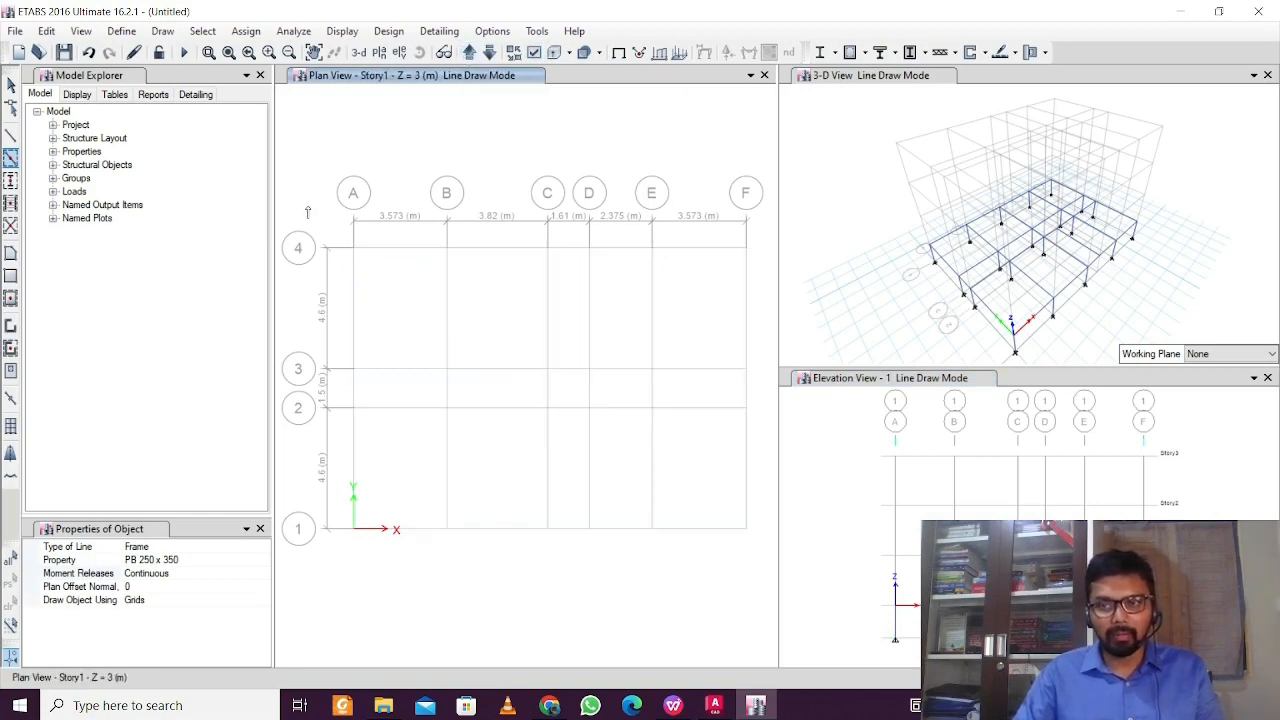
{"action": "left_click", "coordinate": [10, 180]}
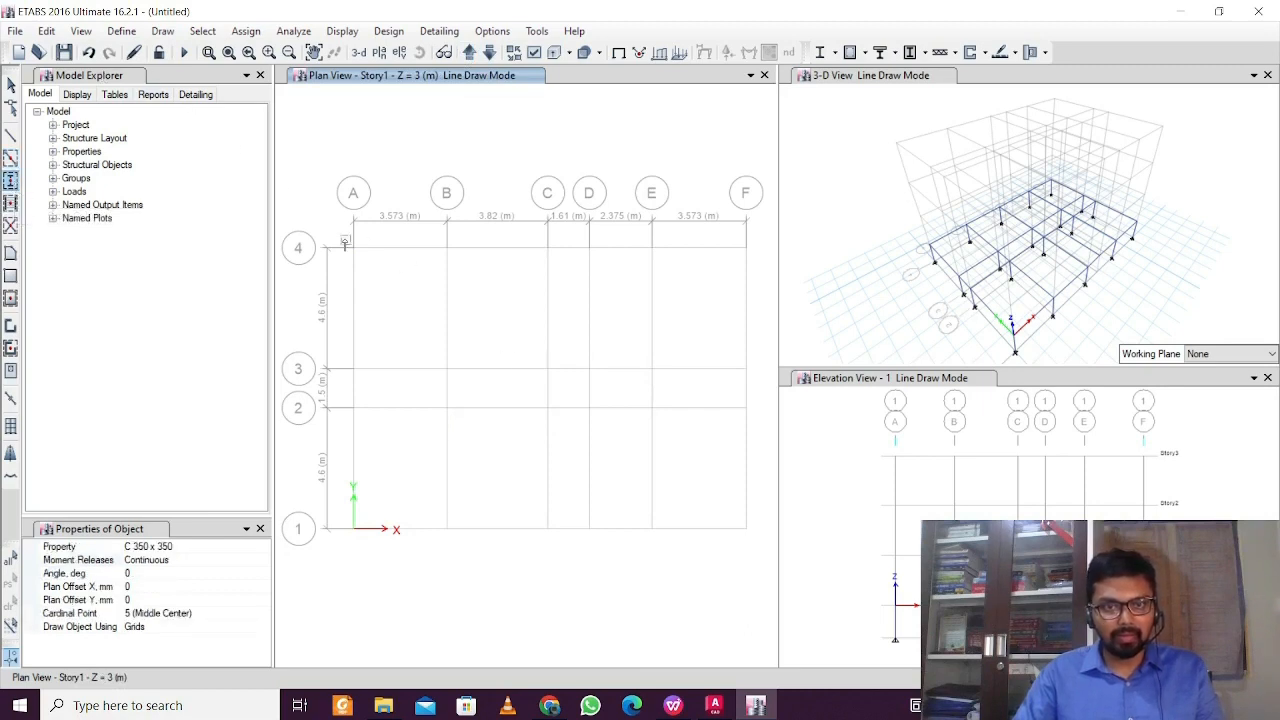
{"action": "mouse_move", "coordinate": [337, 231]}
{"action": "left_mouse_down"}
{"action": "mouse_move", "coordinate": [470, 324]}
{"action": "mouse_move", "coordinate": [606, 506]}
{"action": "mouse_move", "coordinate": [575, 563]}
{"action": "left_mouse_up"}
{"action": "left_click_drag", "start_coordinate": [639, 236], "coordinate": [755, 568]}
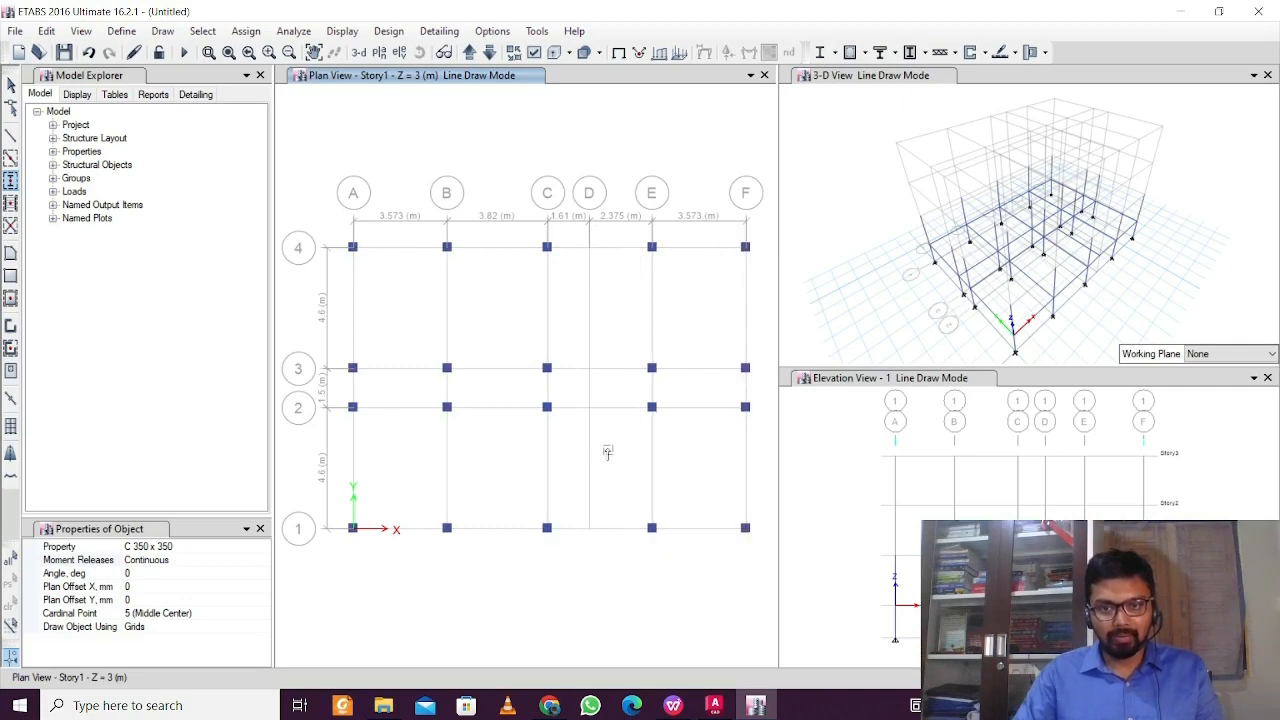
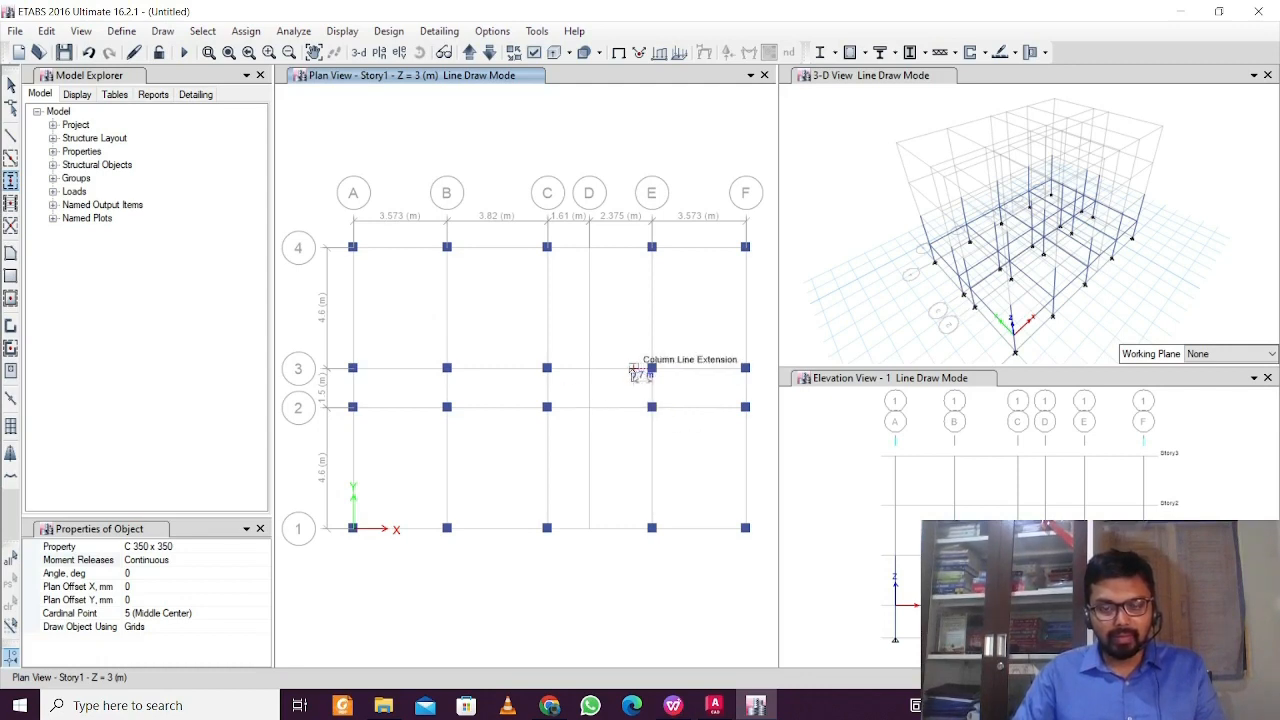
Draw a pinned RB 300 x 425 beam on the Story1 plan along grid D between grids 1 and 2.
{"action": "left_click", "coordinate": [10, 157]}
{"action": "left_click", "coordinate": [216, 562]}
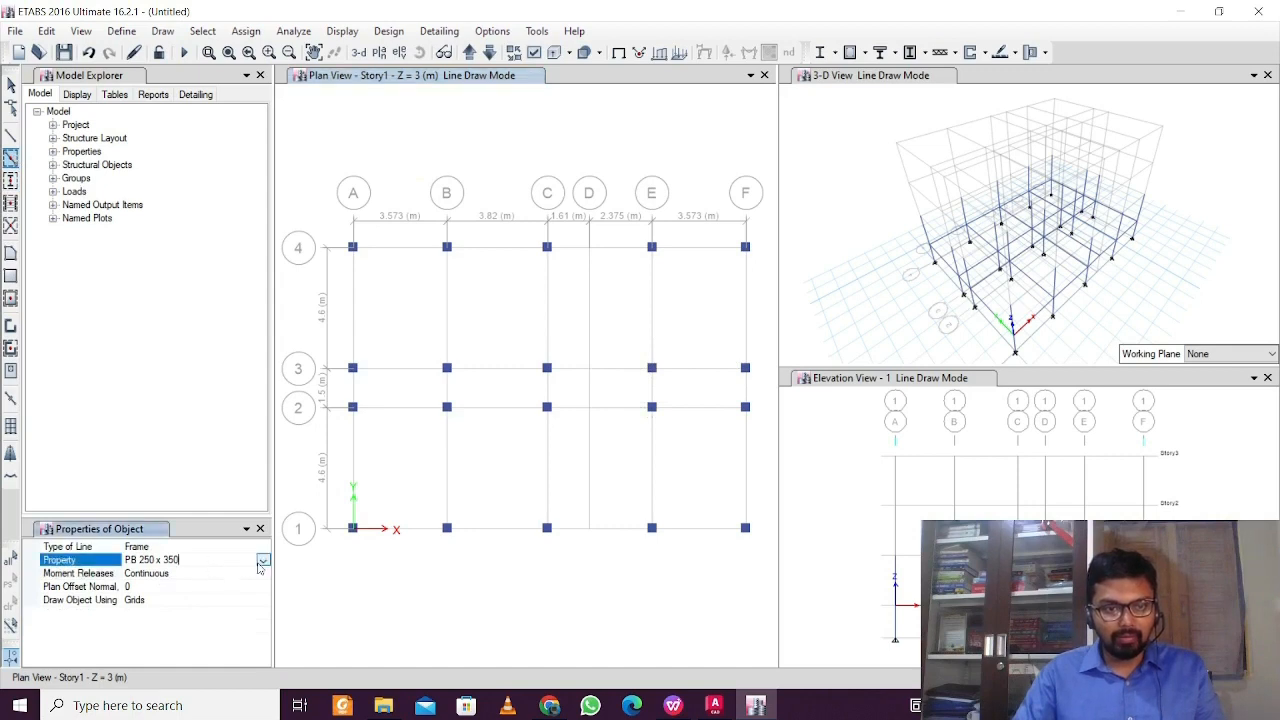
{"action": "left_click", "coordinate": [262, 561]}
{"action": "scroll", "coordinate": [210, 622], "scroll_direction": "down", "scroll_amount": 2}
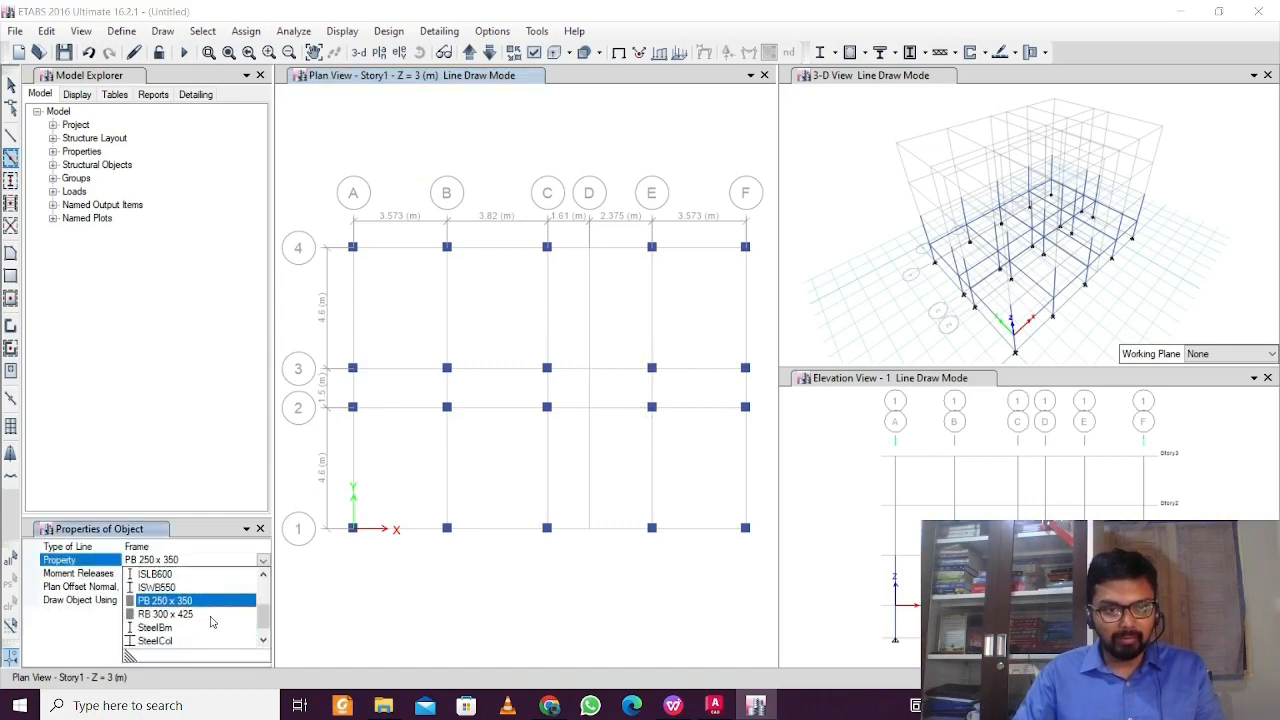
{"action": "left_click", "coordinate": [165, 614]}
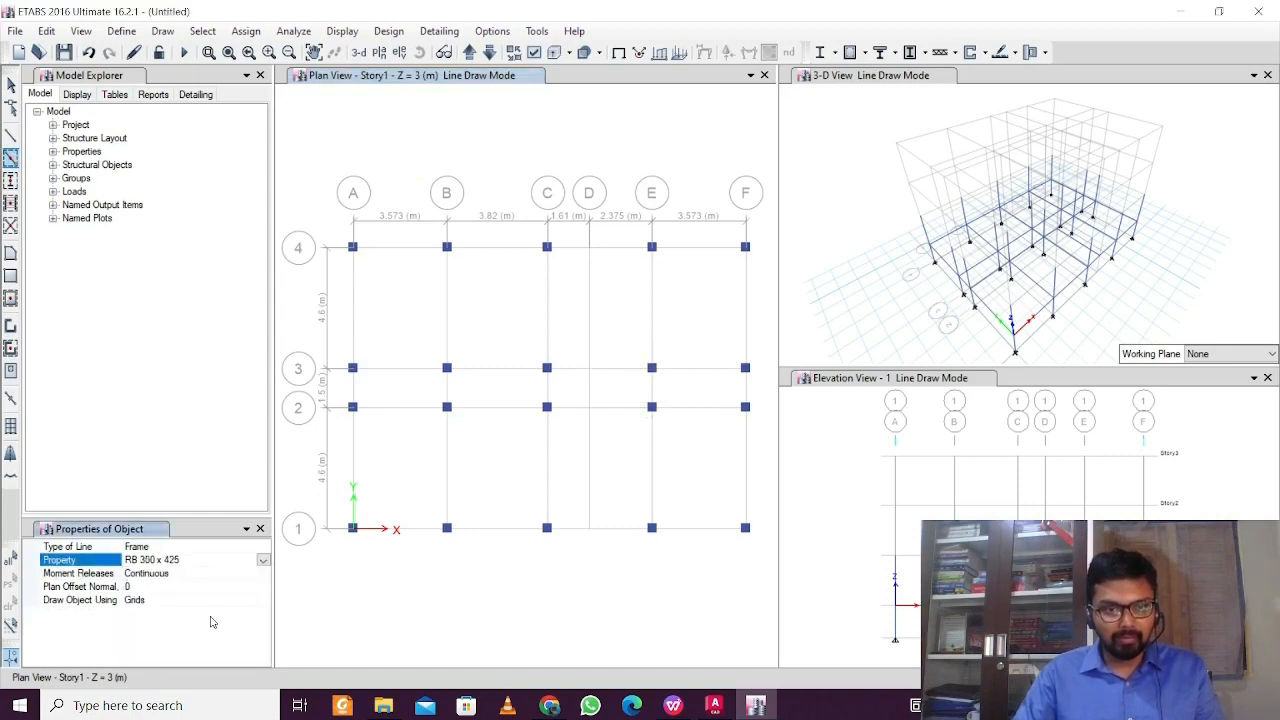
{"action": "left_click", "coordinate": [246, 576]}
{"action": "left_click", "coordinate": [263, 573]}
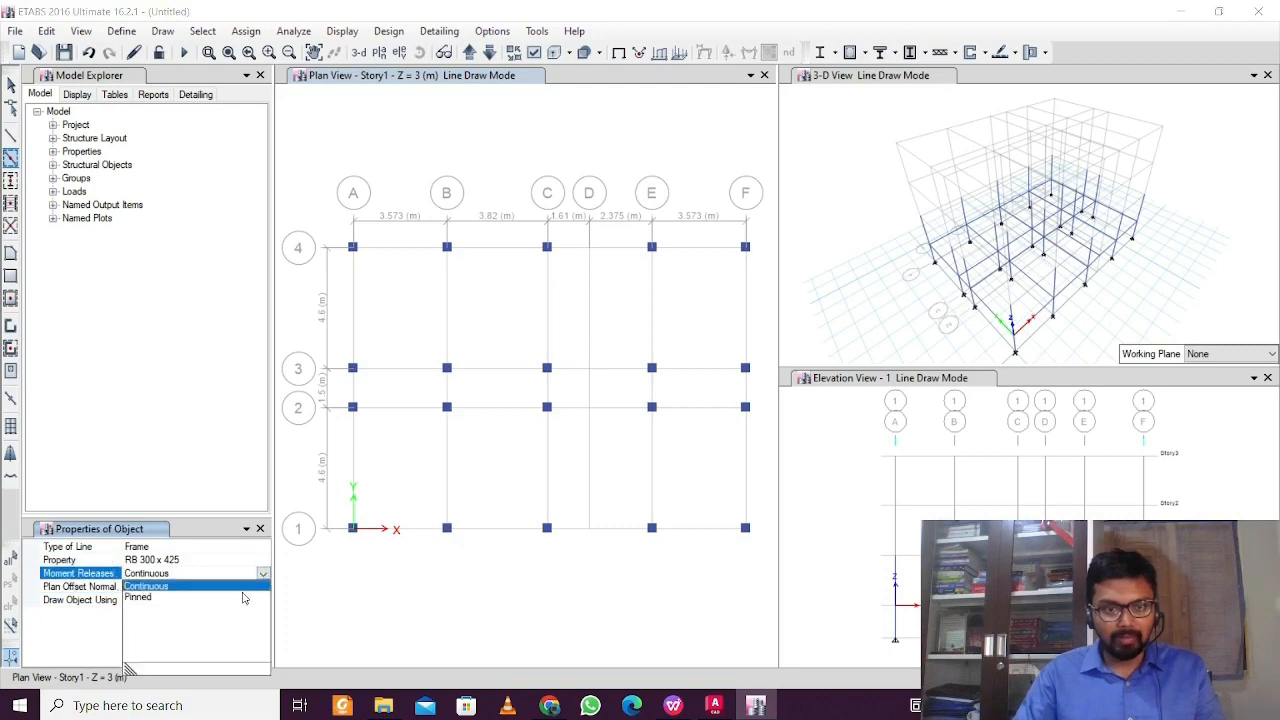
{"action": "left_click", "coordinate": [242, 597]}
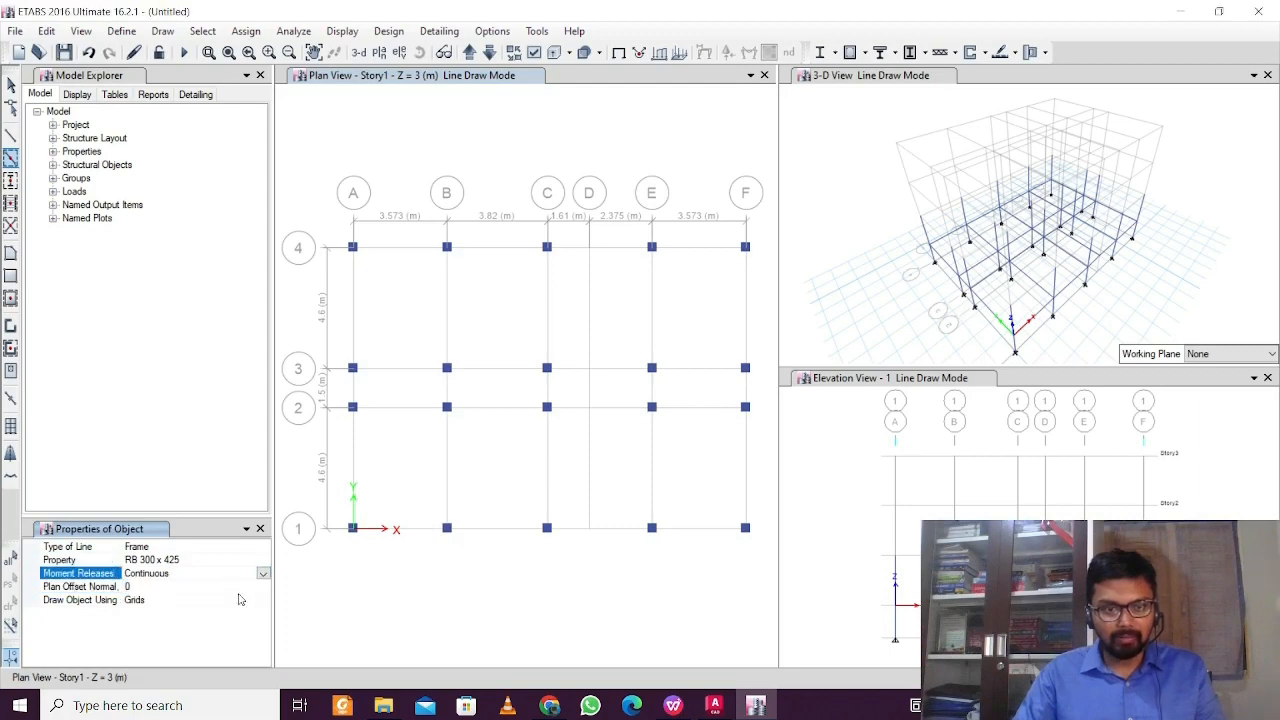
{"action": "left_click", "coordinate": [587, 475]}
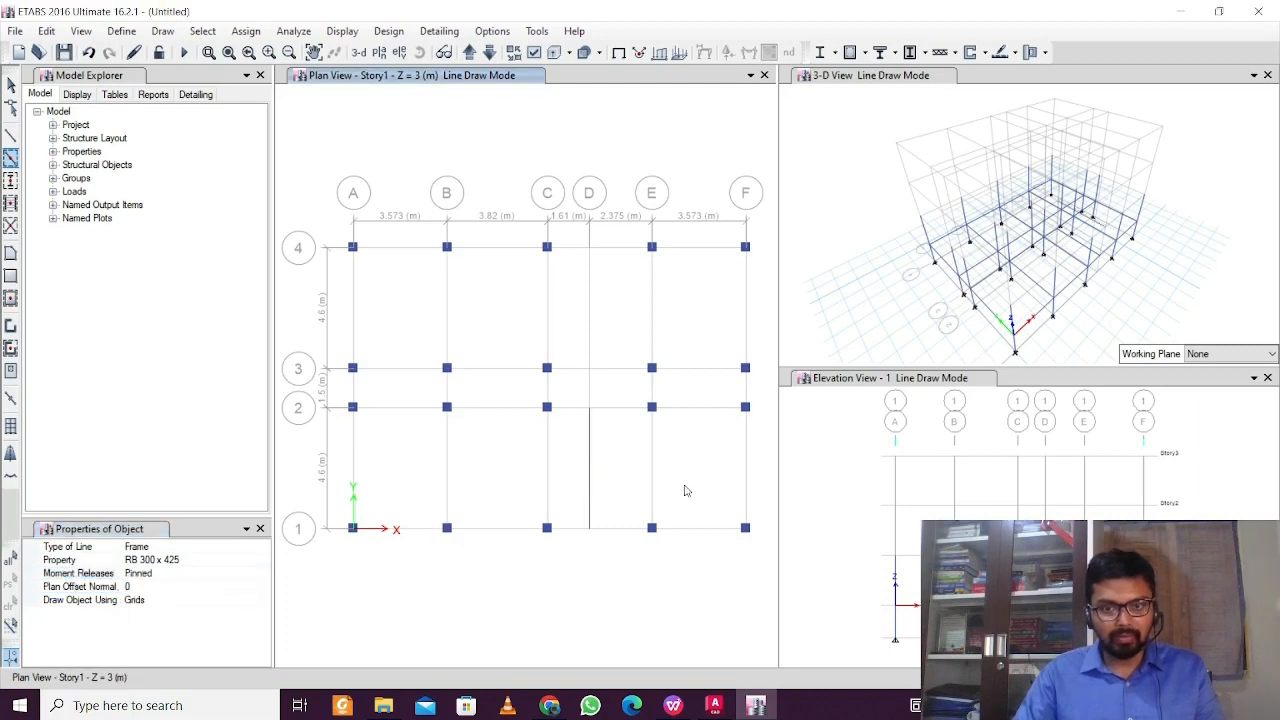
Draw continuous RB 300 x 425 beams on the Story1 plan along all grid segments between grids A to C and 1 to 4.
{"action": "left_click", "coordinate": [197, 560]}
{"action": "left_click", "coordinate": [204, 574]}
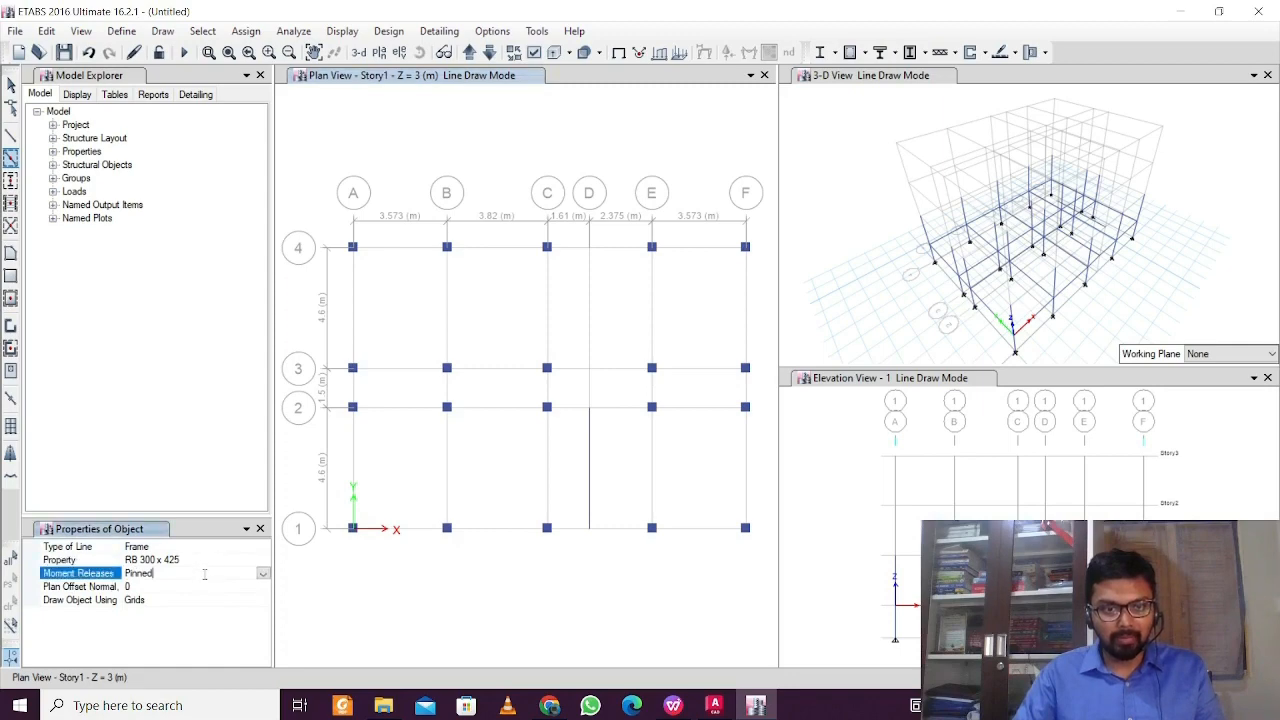
{"action": "left_click", "coordinate": [262, 574]}
{"action": "left_click", "coordinate": [224, 589]}
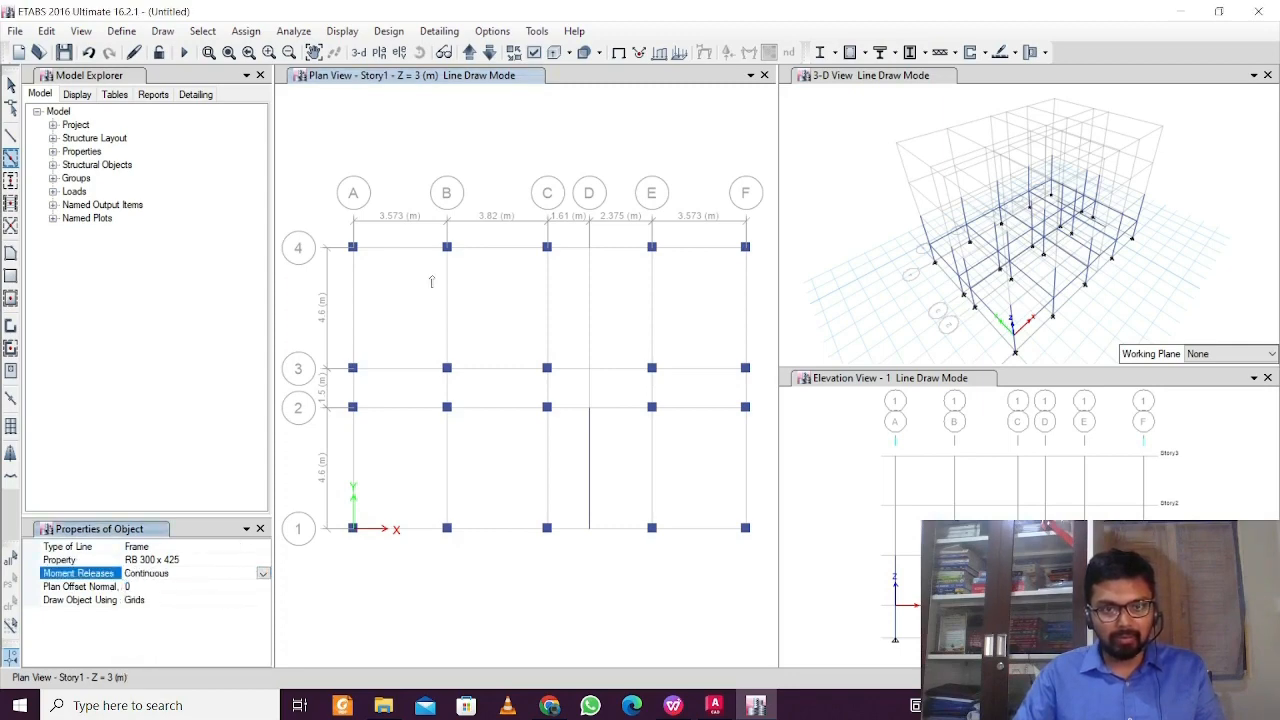
{"action": "left_click_drag", "start_coordinate": [344, 228], "coordinate": [572, 567]}
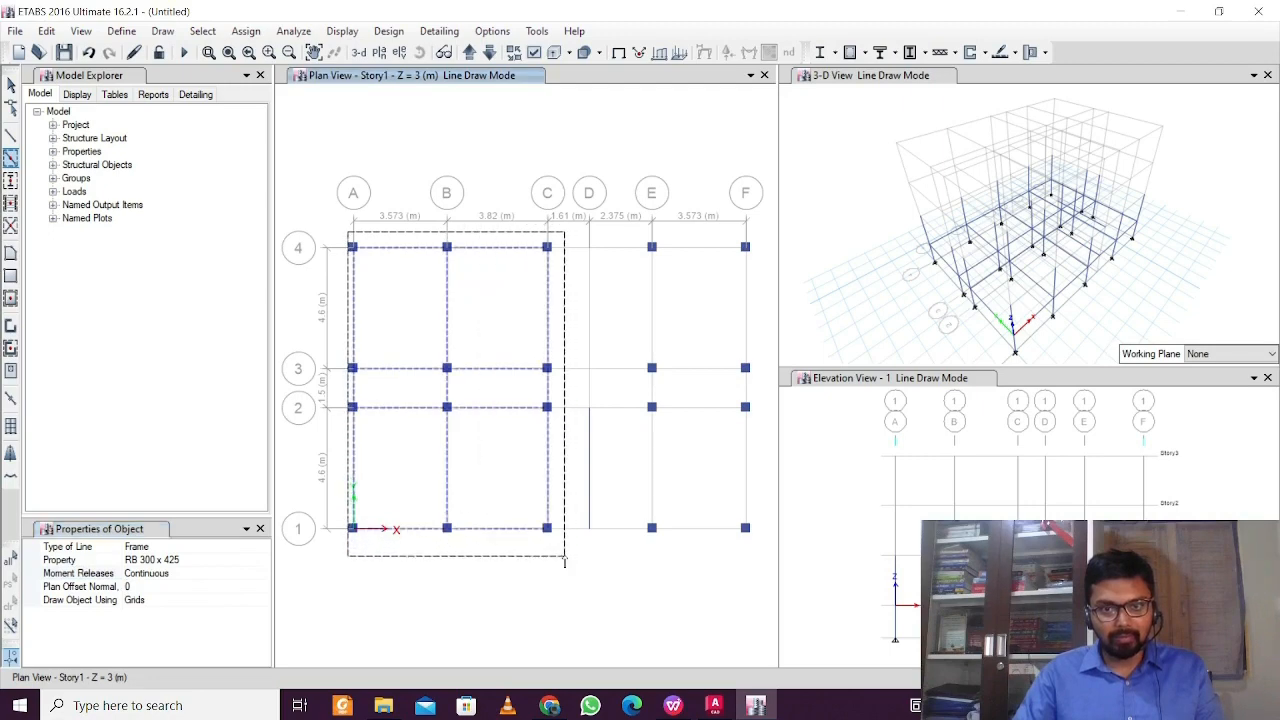
Draw continuous RB 300 x 425 beams on the Story1 plan along grids 1 to 4 between C and F, and along grids E and F.
{"action": "left_click_drag", "start_coordinate": [529, 233], "coordinate": [766, 290]}
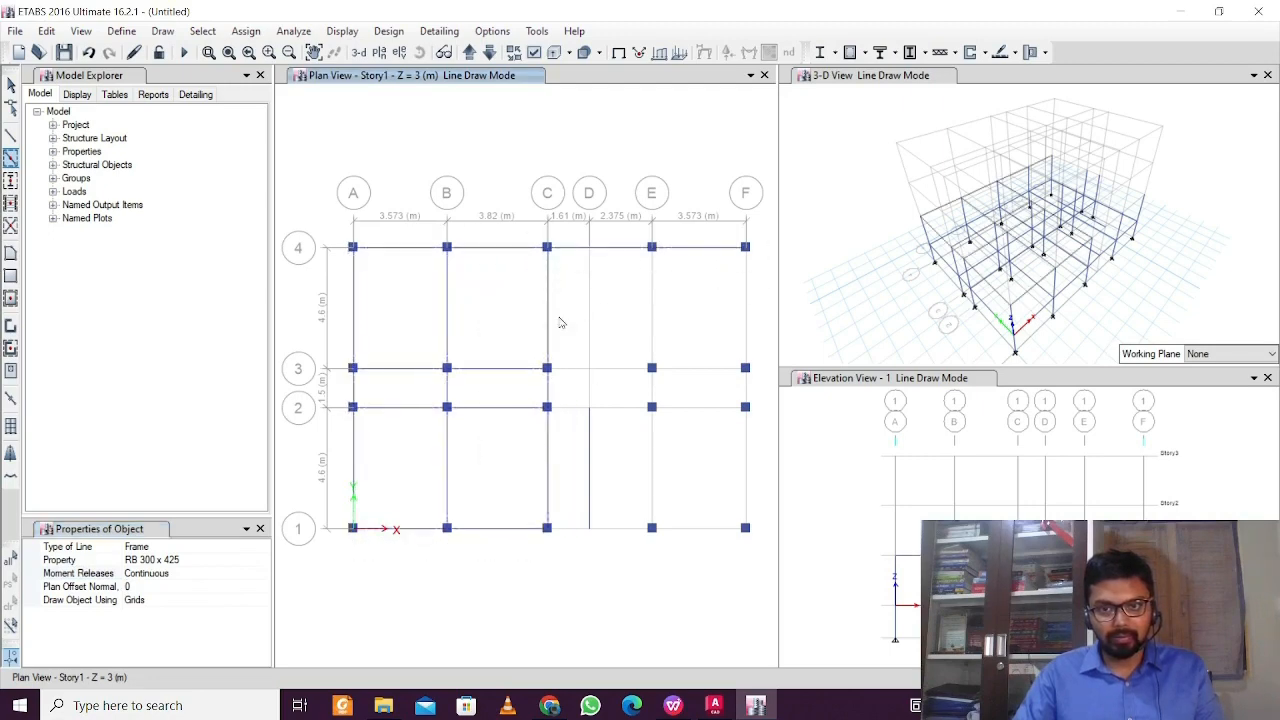
{"action": "left_click_drag", "start_coordinate": [511, 340], "coordinate": [770, 398]}
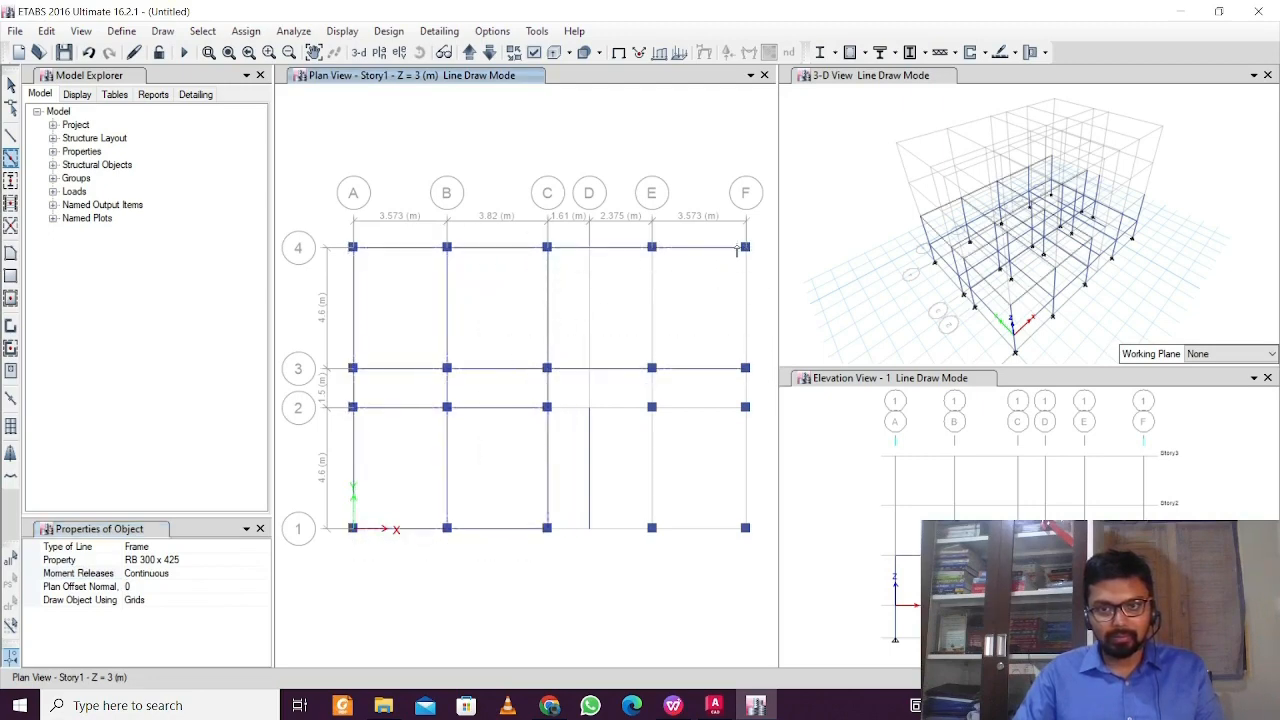
{"action": "mouse_move", "coordinate": [740, 250]}
{"action": "left_mouse_down"}
{"action": "mouse_move", "coordinate": [752, 598]}
{"action": "mouse_move", "coordinate": [766, 610]}
{"action": "left_mouse_up"}
{"action": "mouse_move", "coordinate": [642, 243]}
{"action": "left_mouse_down"}
{"action": "mouse_move", "coordinate": [685, 465]}
{"action": "mouse_move", "coordinate": [676, 560]}
{"action": "left_mouse_up"}
{"action": "mouse_move", "coordinate": [523, 511]}
{"action": "left_mouse_down"}
{"action": "mouse_move", "coordinate": [714, 566]}
{"action": "mouse_move", "coordinate": [785, 566]}
{"action": "left_mouse_up"}
{"action": "left_click_drag", "start_coordinate": [688, 452], "coordinate": [768, 447]}
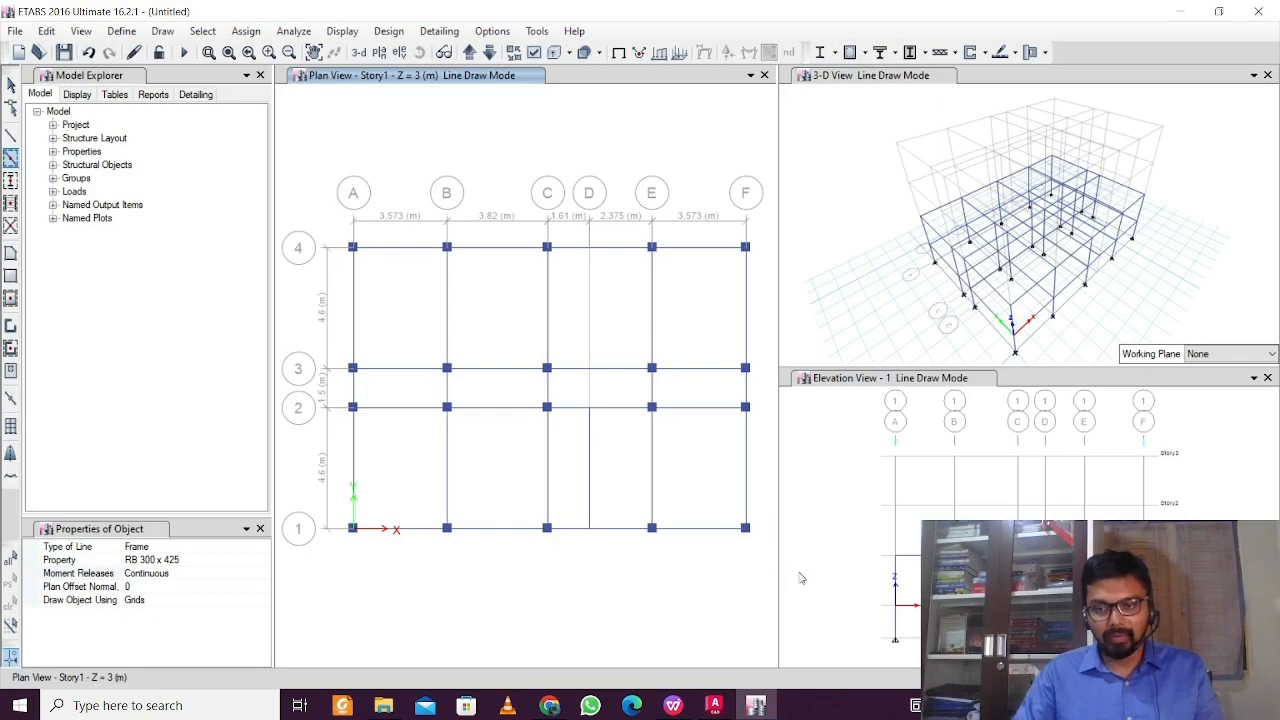
Set the 3D view direction to a plan angle of 90, an elevation of 0 and an aperture of 0.
{"action": "left_click", "coordinate": [877, 86]}
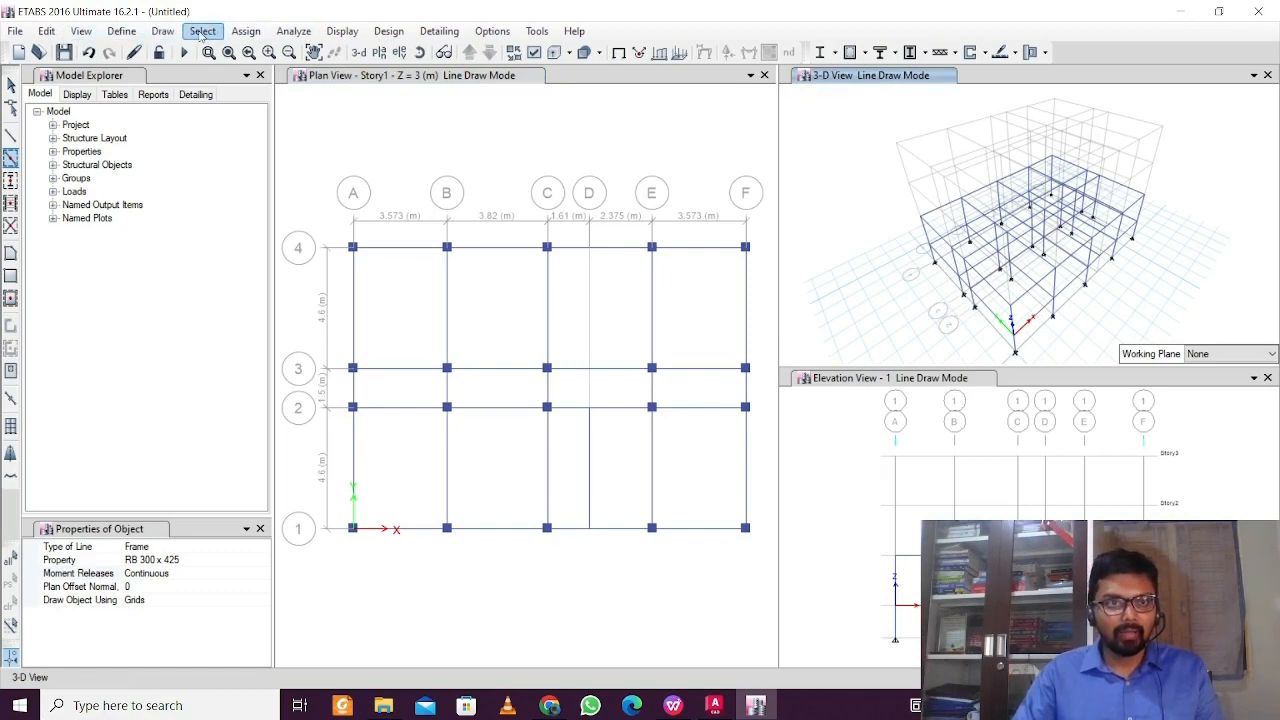
{"action": "left_click", "coordinate": [81, 31]}
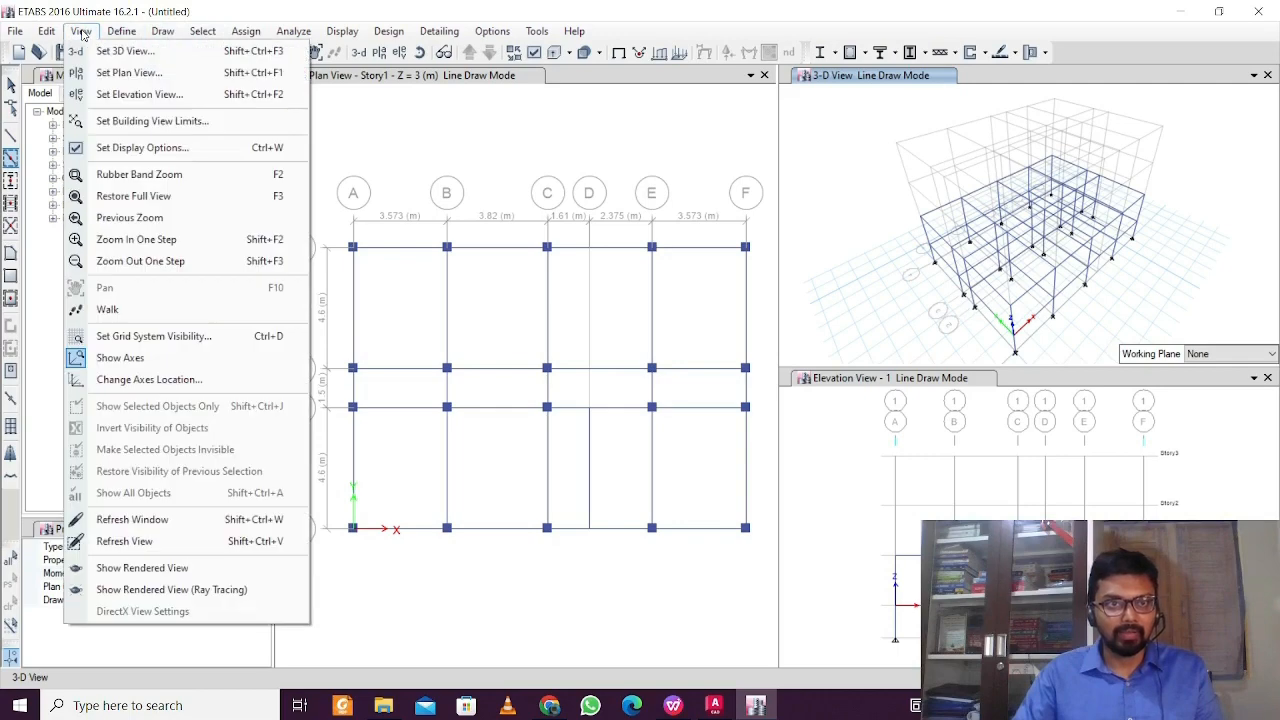
{"action": "left_click", "coordinate": [84, 51]}
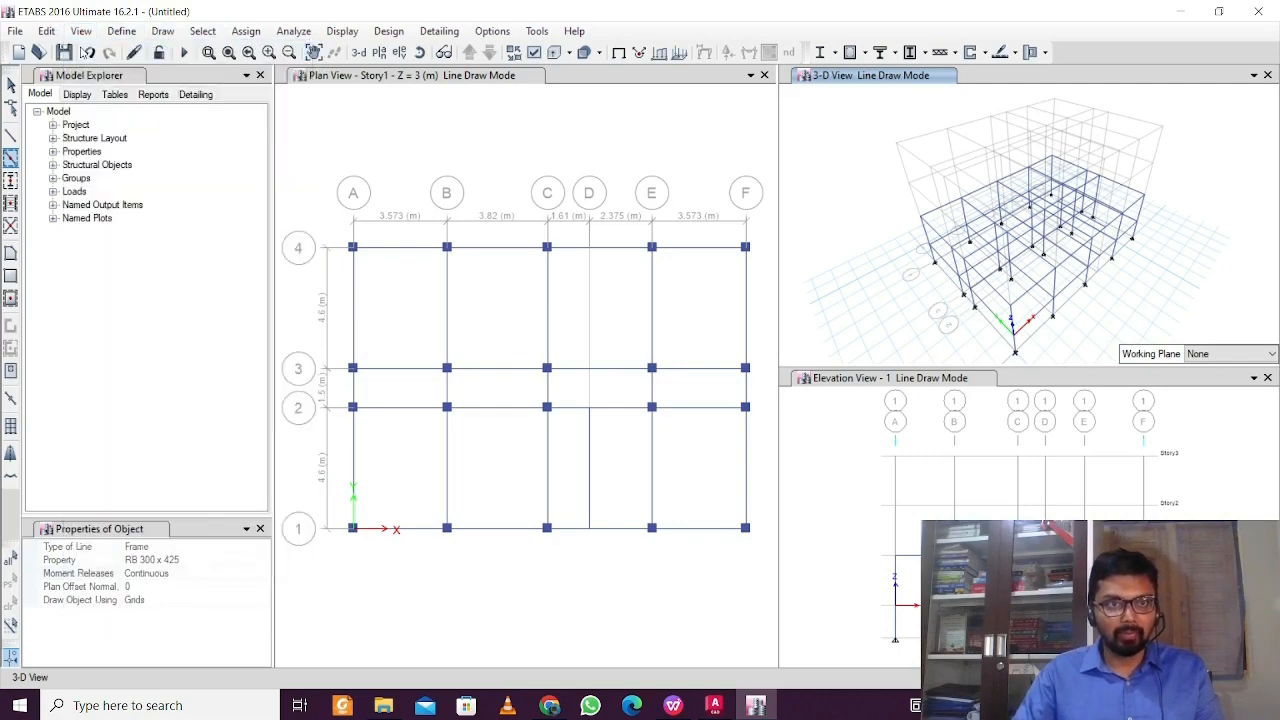
{"action": "left_click_drag", "start_coordinate": [557, 384], "coordinate": [443, 382]}
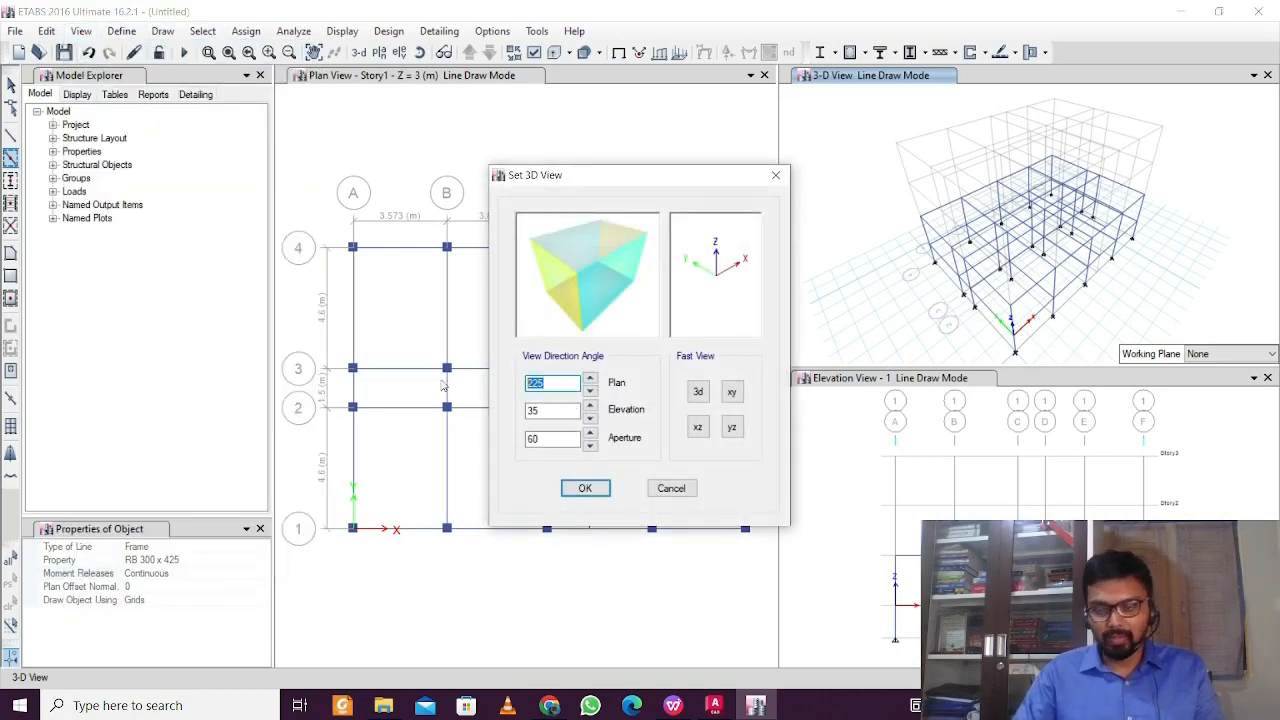
{"action": "type", "text": "90"}
{"action": "double_click", "coordinate": [535, 410]}
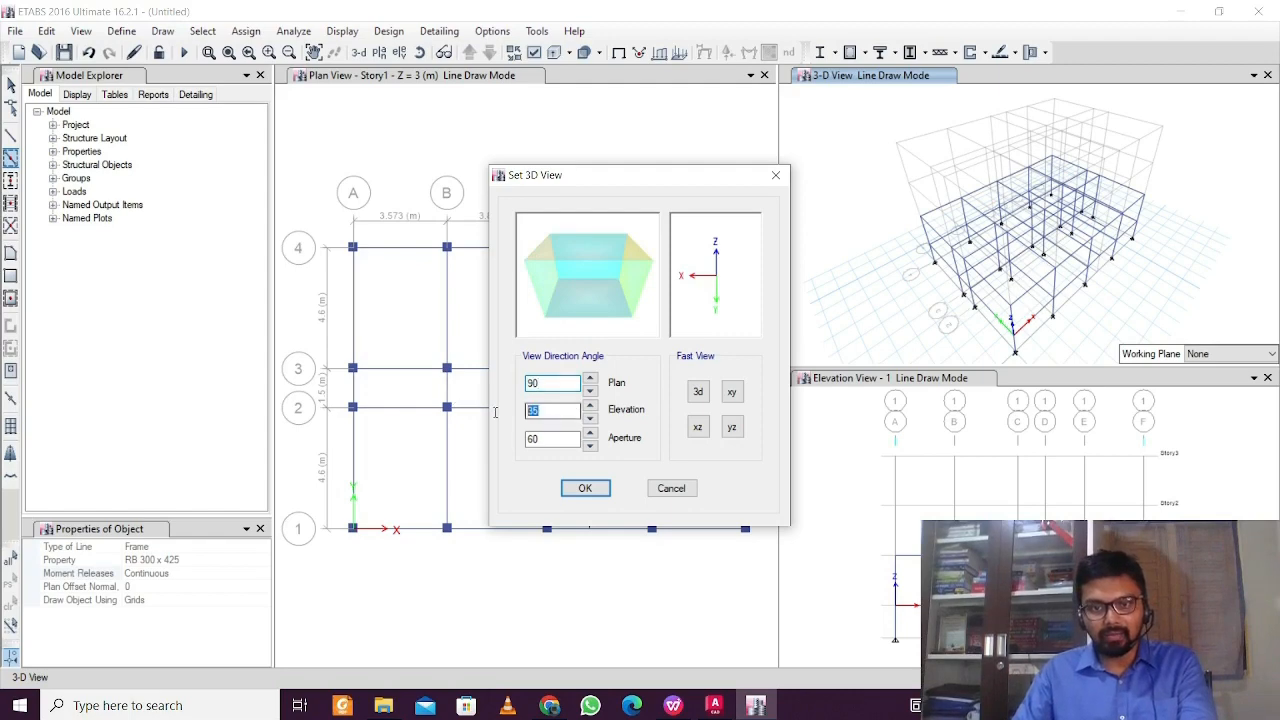
{"action": "type", "text": "0"}
{"action": "double_click", "coordinate": [537, 439]}
{"action": "type", "text": "0"}
{"action": "left_click", "coordinate": [585, 488]}
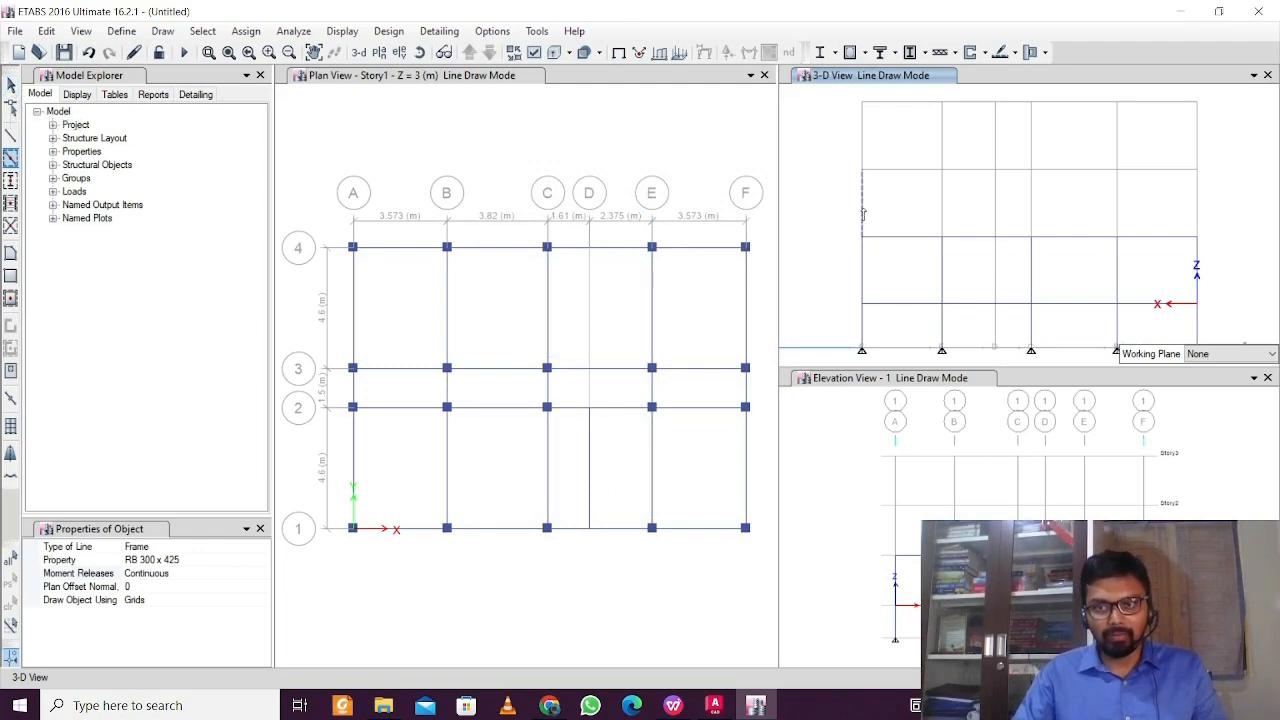
Select all Story1 columns and beams in the side-on 3D view and replicate them on Story2 and Story3.
{"action": "key", "text": "Escape"}
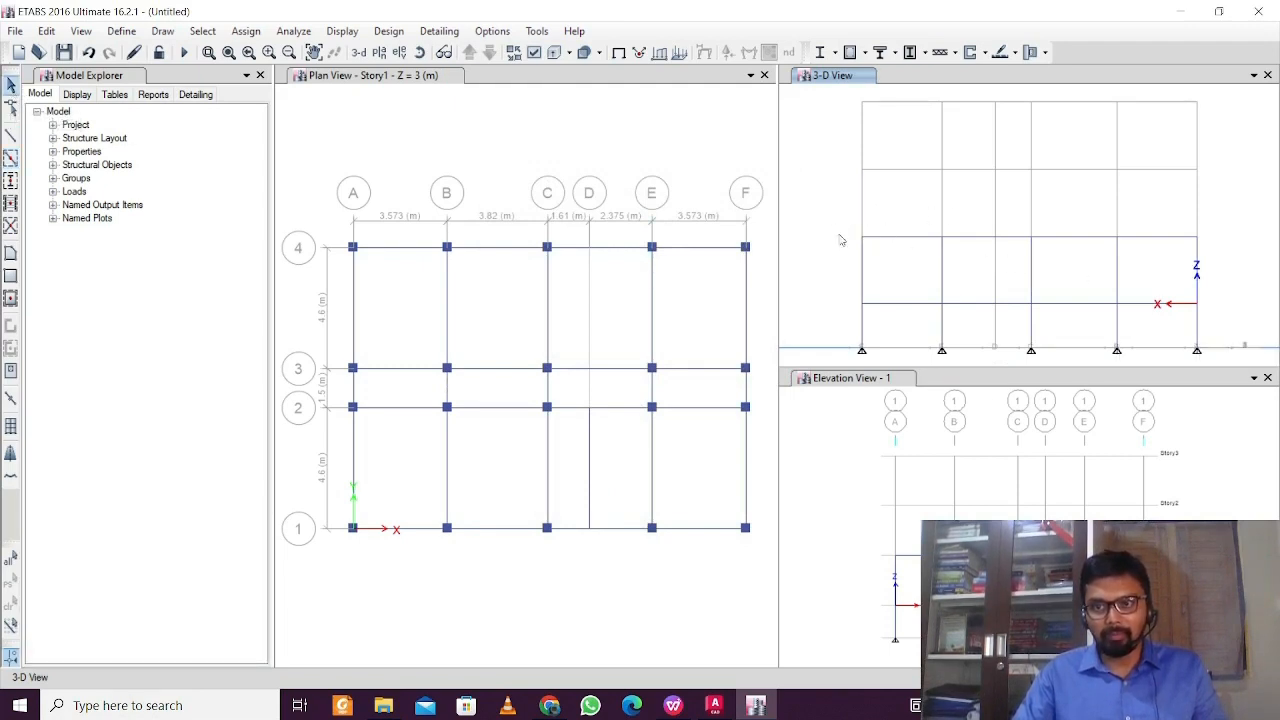
{"action": "left_click_drag", "start_coordinate": [1226, 273], "coordinate": [834, 222]}
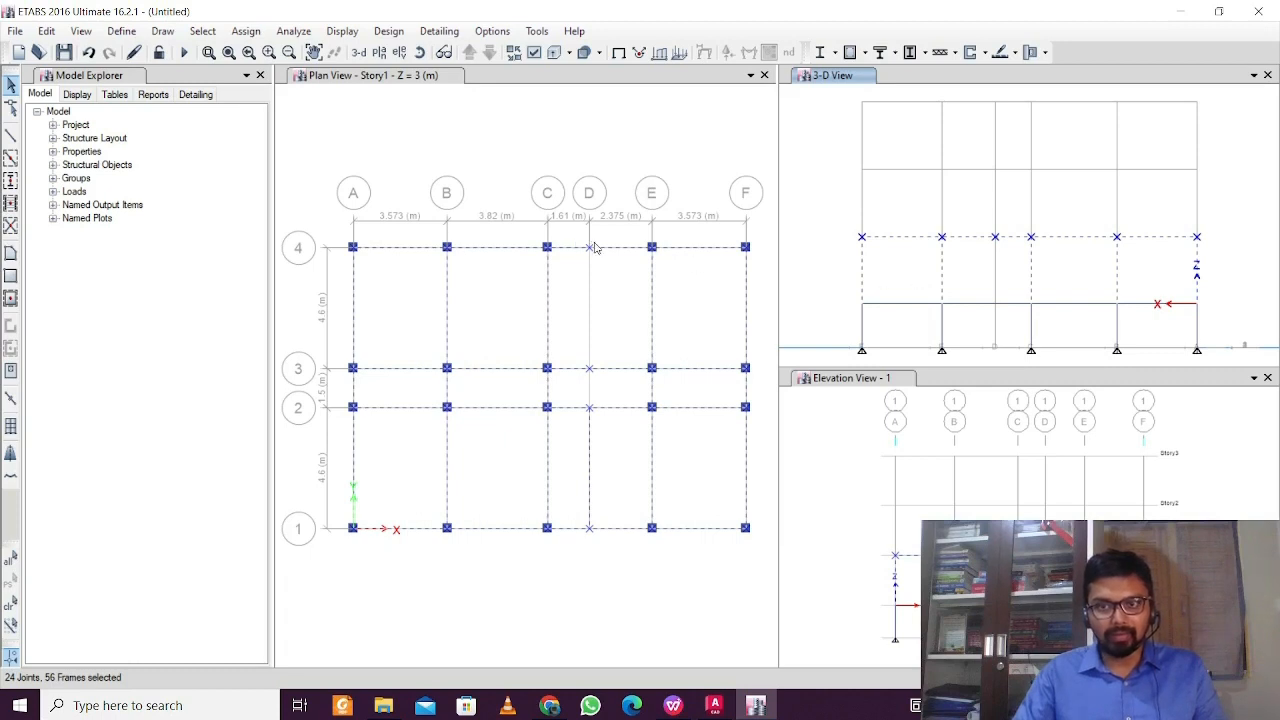
{"action": "left_click", "coordinate": [46, 31]}
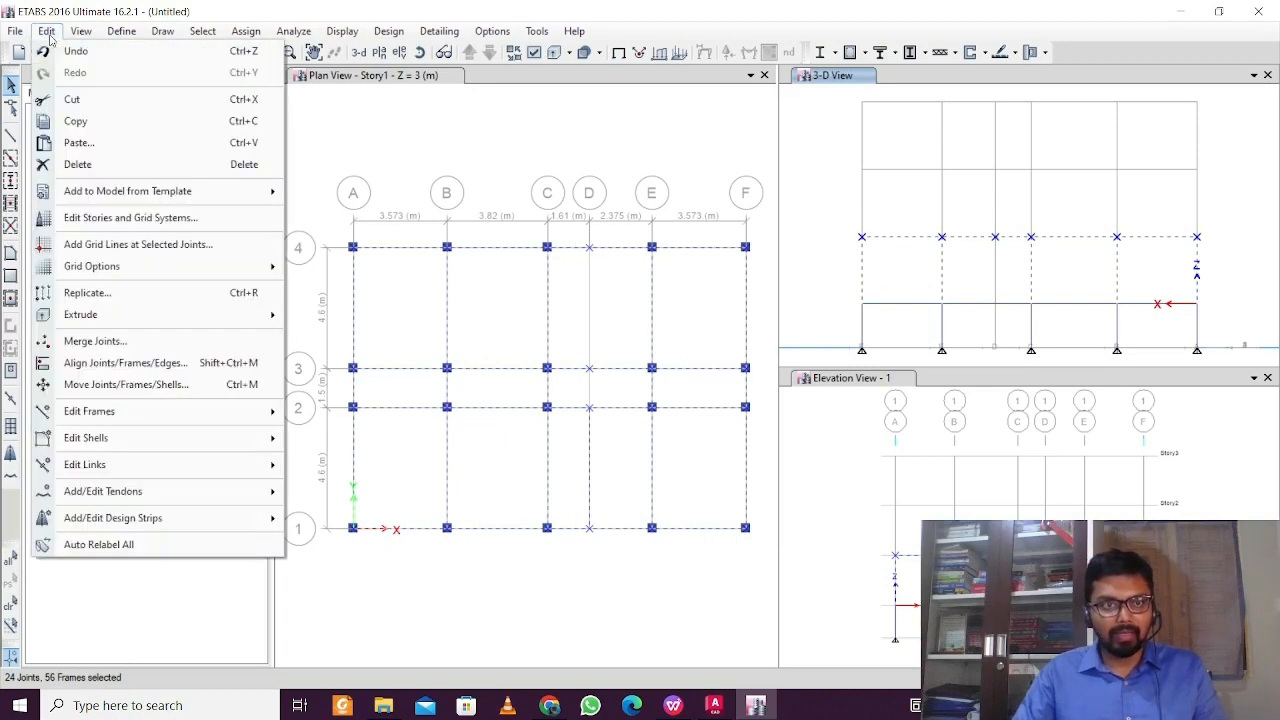
{"action": "left_click", "coordinate": [165, 290]}
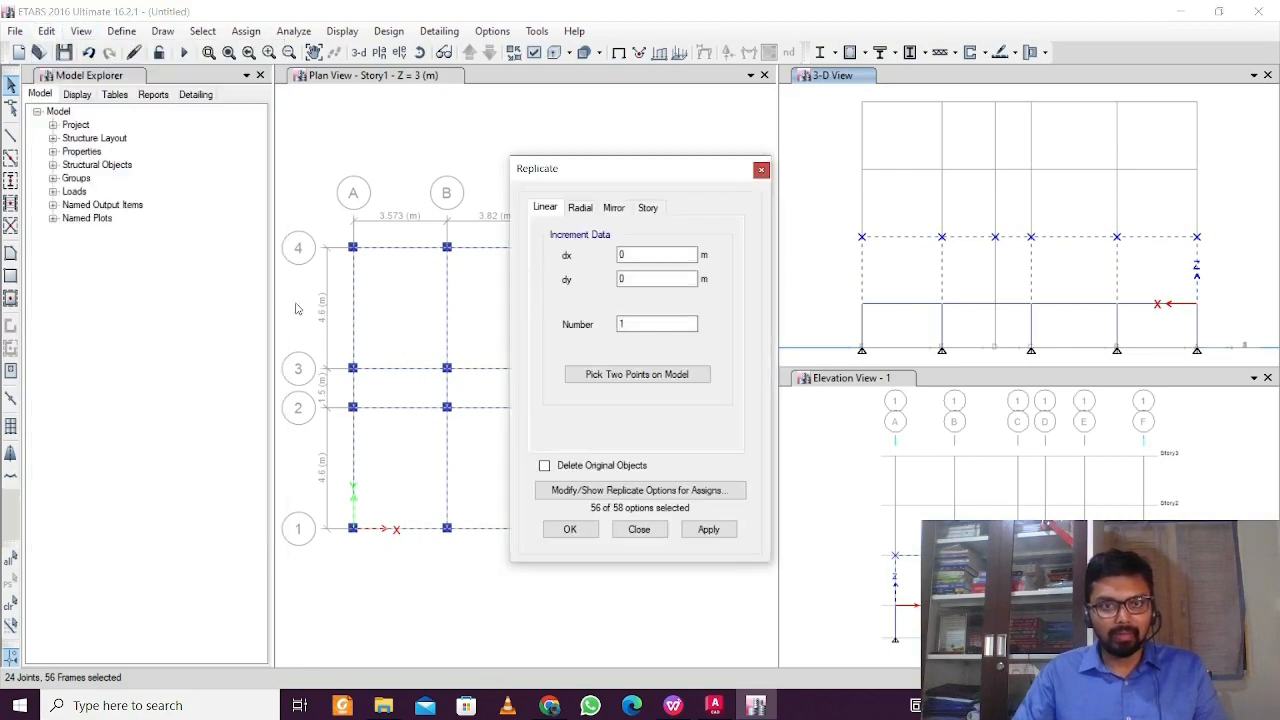
{"action": "left_click", "coordinate": [648, 208]}
{"action": "left_click_drag", "start_coordinate": [685, 180], "coordinate": [285, 173]}
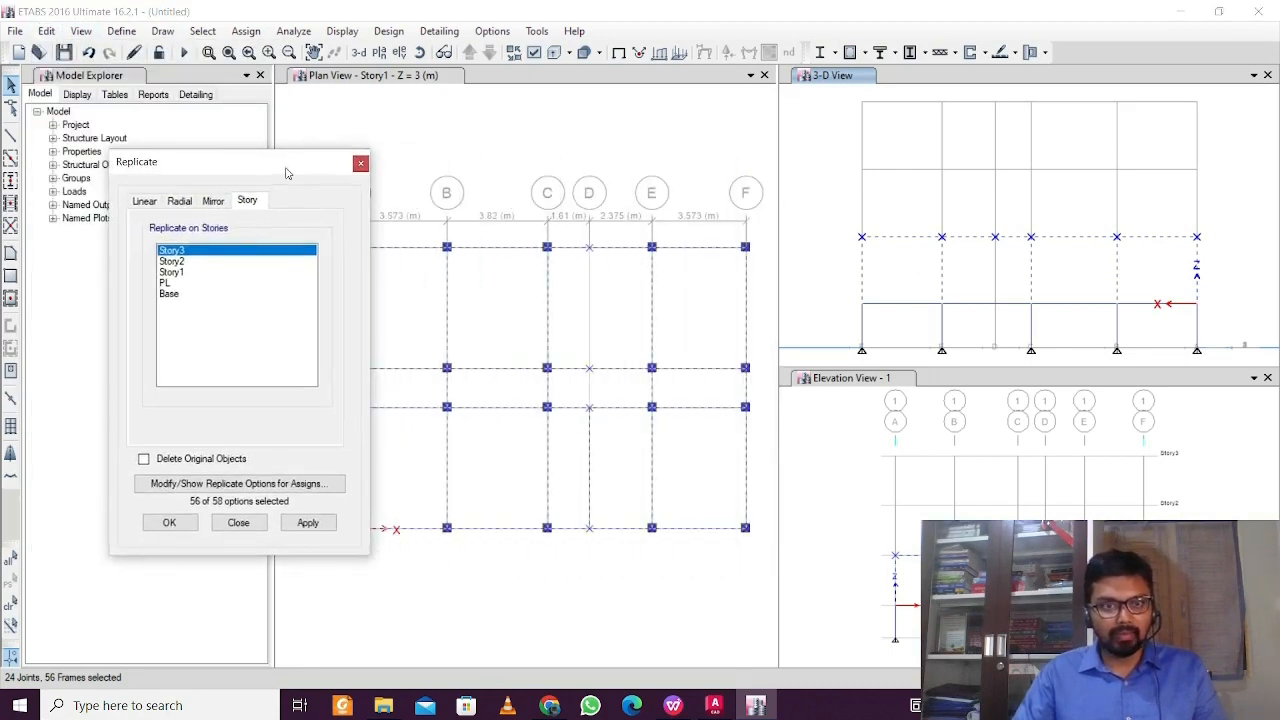
{"action": "left_click", "coordinate": [198, 261], "text": "ctrl"}
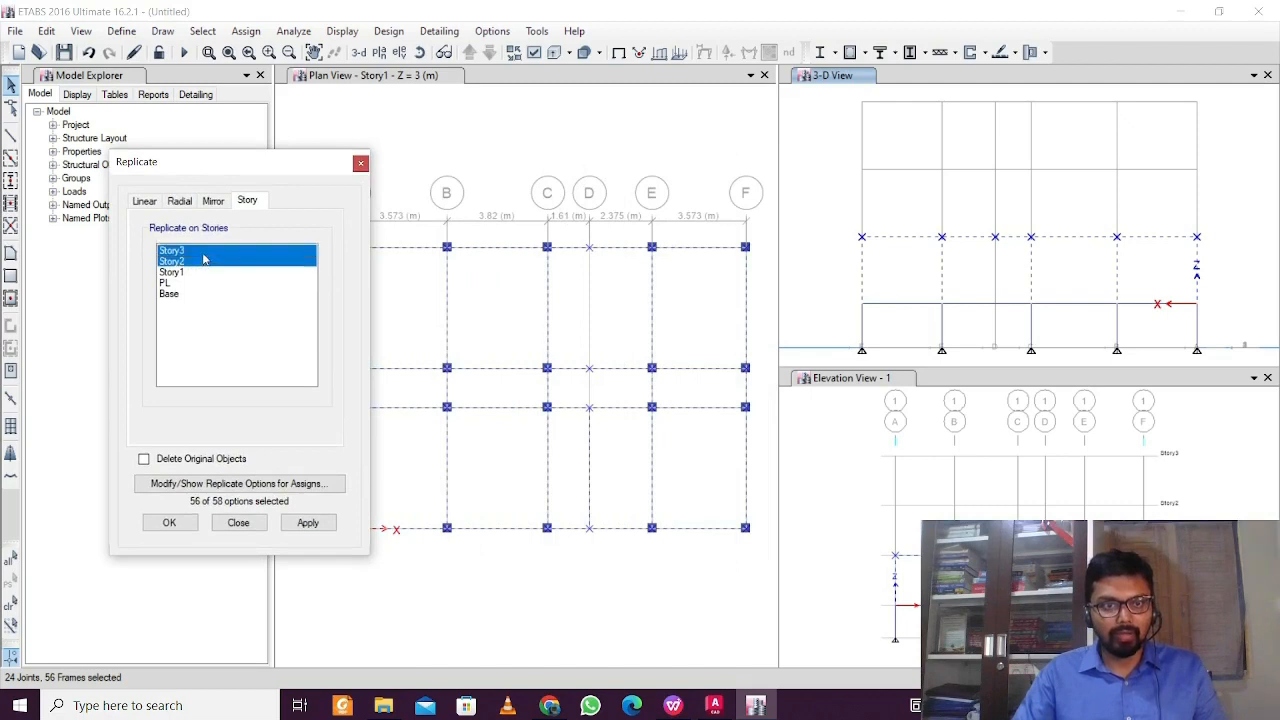
{"action": "left_click", "coordinate": [308, 523]}
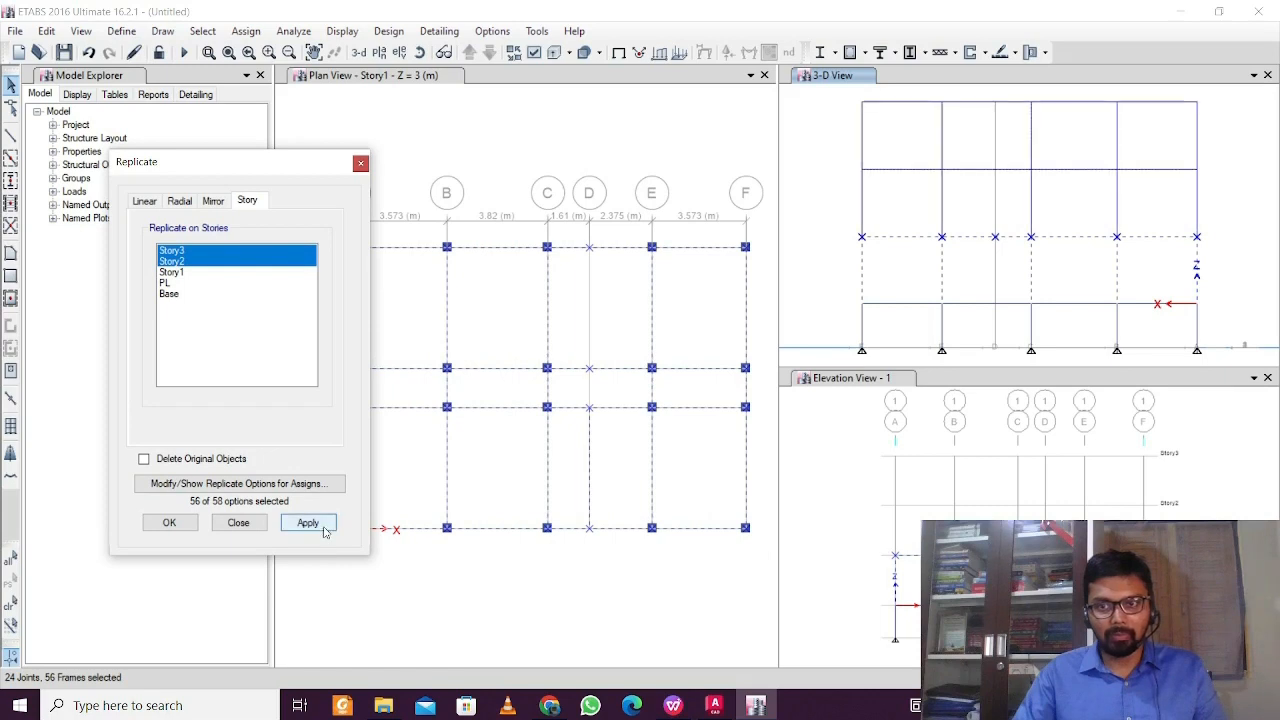
{"action": "left_click", "coordinate": [316, 525]}
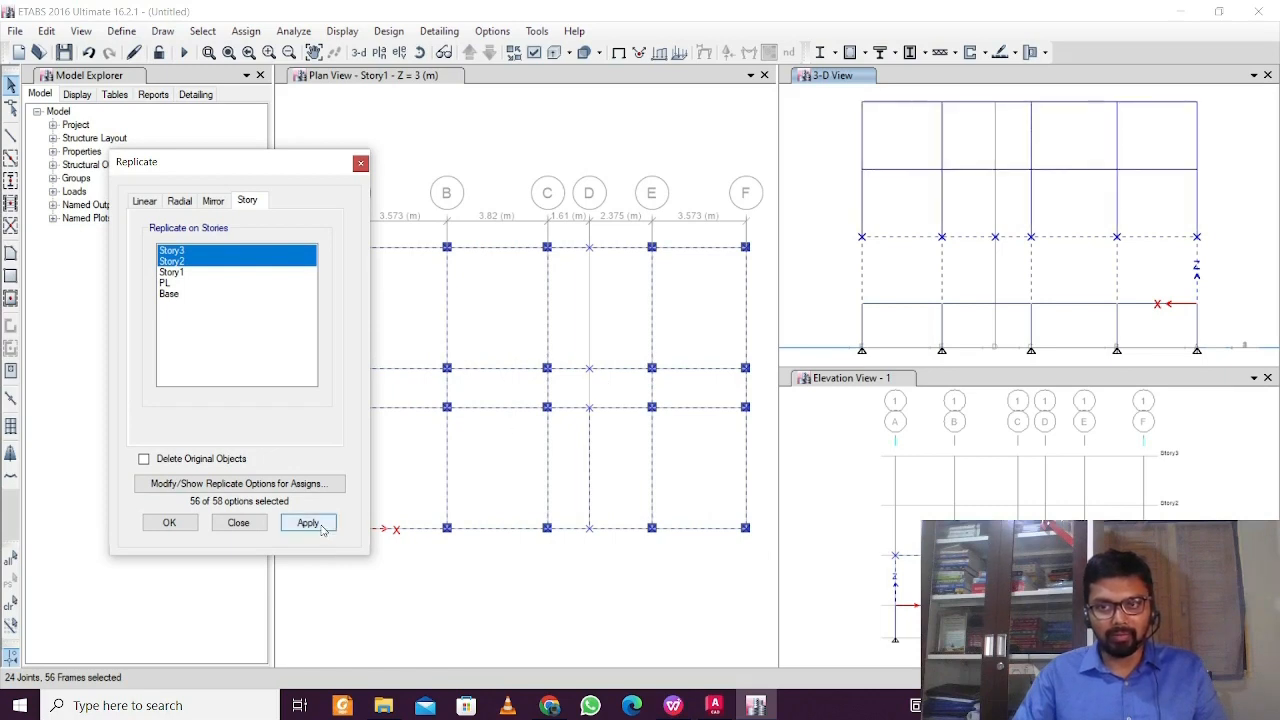
{"action": "left_click", "coordinate": [308, 524]}
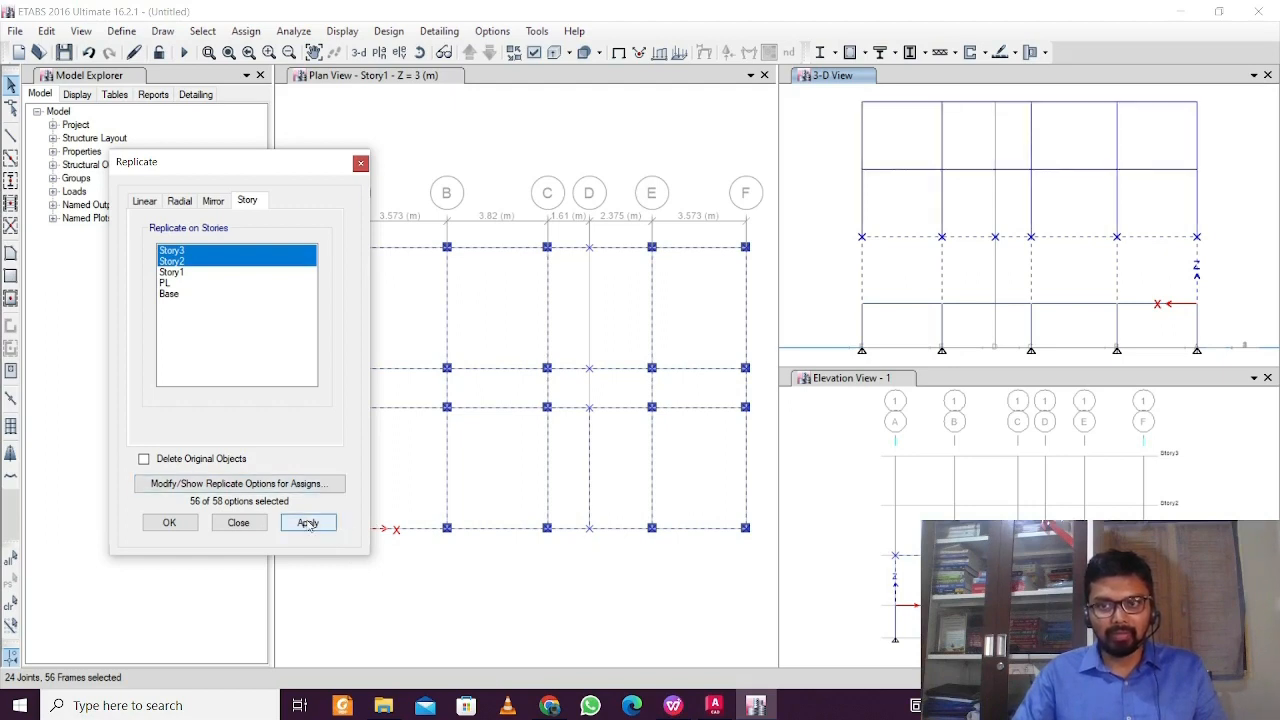
{"action": "left_click", "coordinate": [169, 523]}
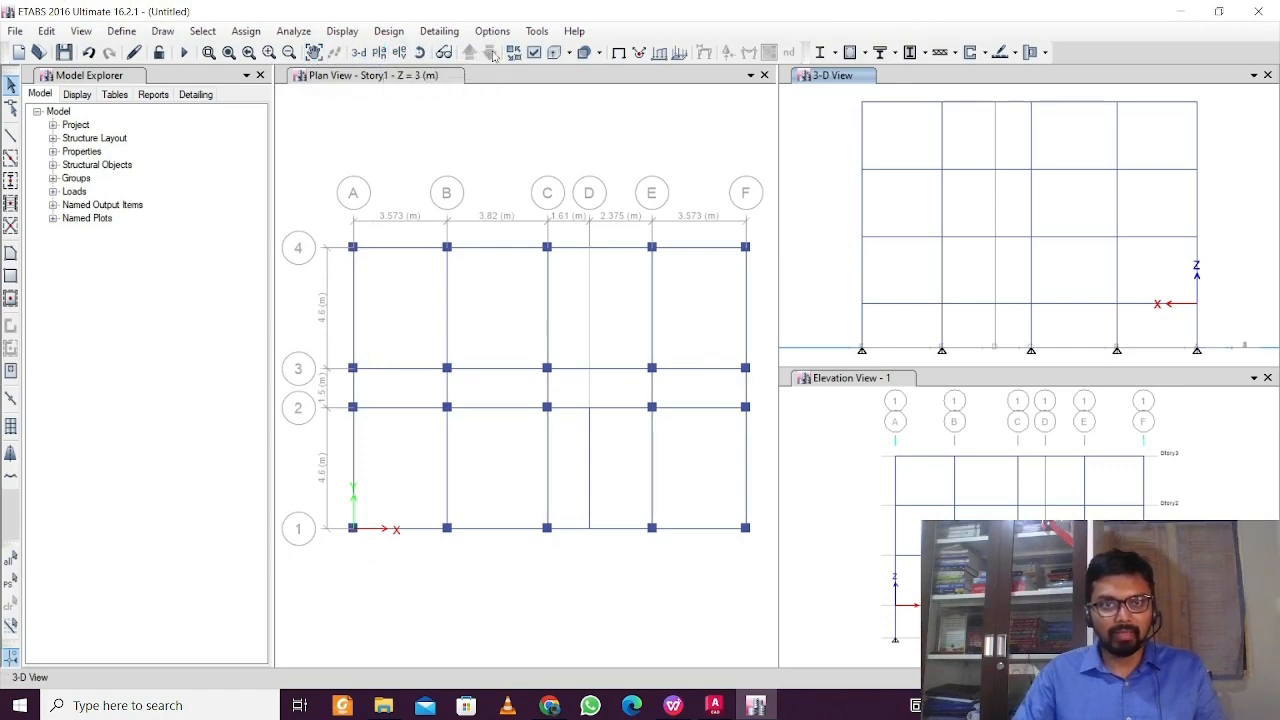
Examine the replicated frame with extruded members in the default 3D view.
{"action": "left_click", "coordinate": [553, 52]}
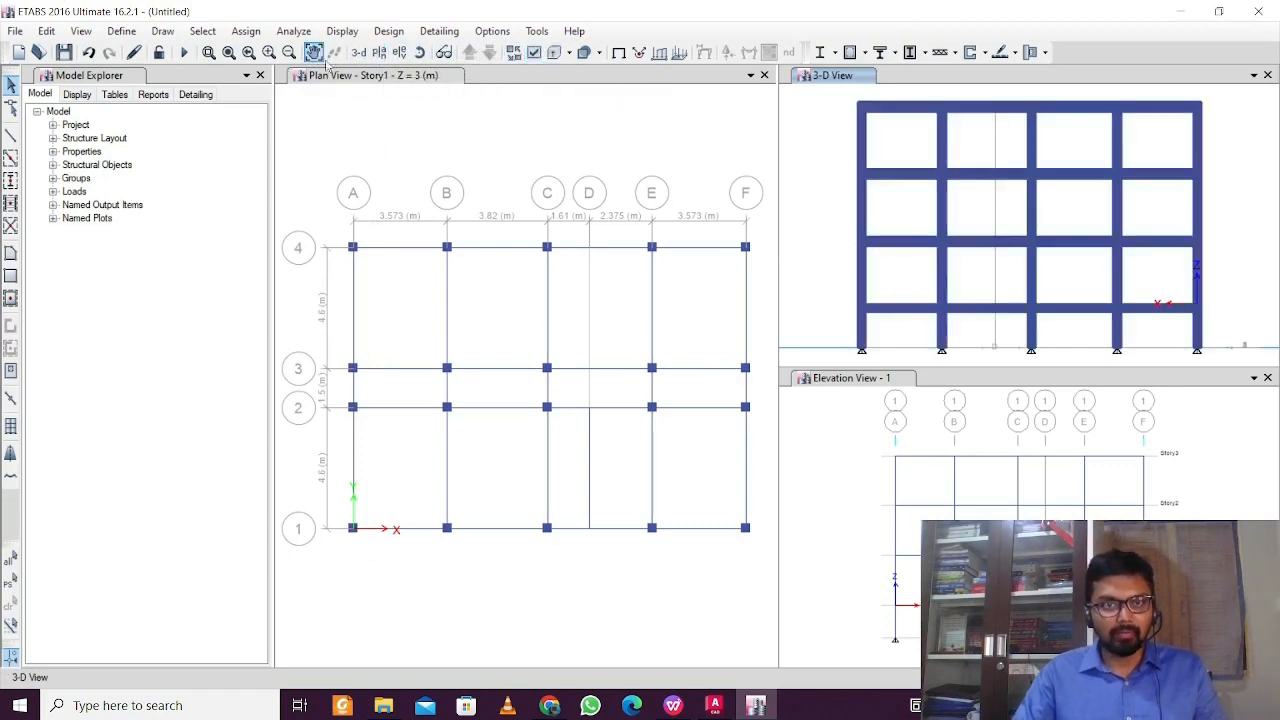
{"action": "left_click", "coordinate": [360, 53]}
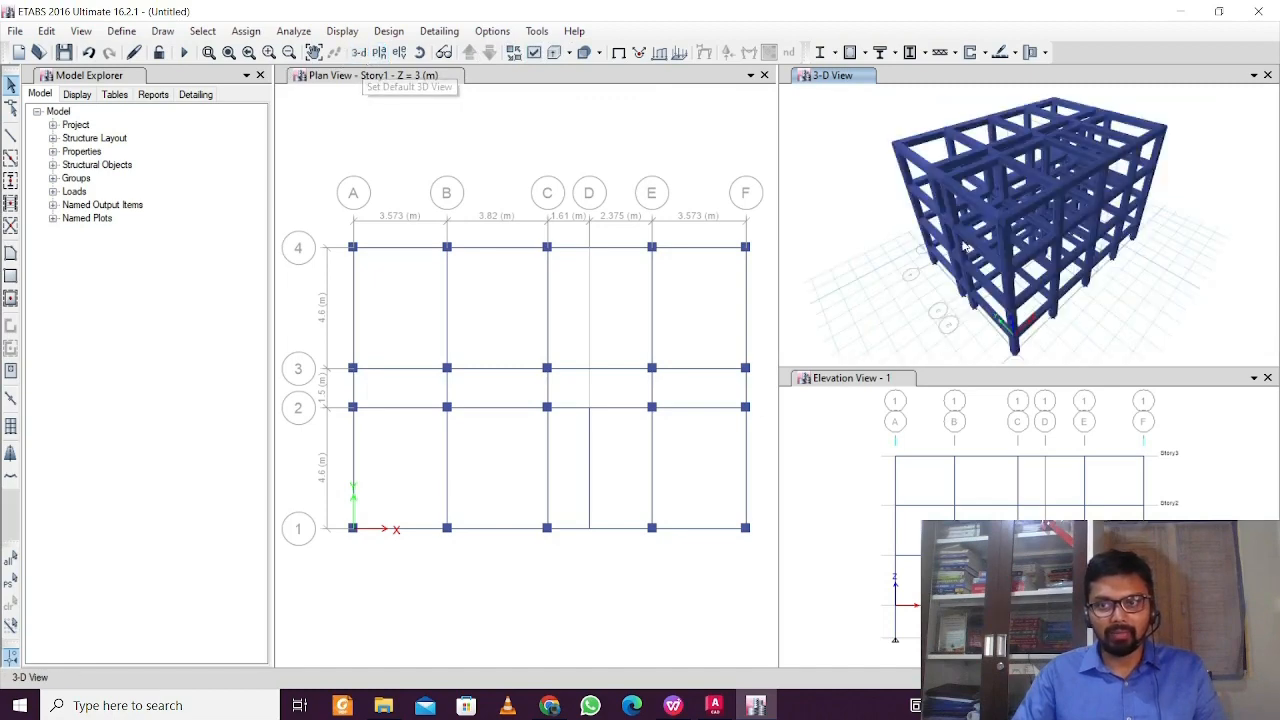
{"action": "scroll", "coordinate": [1060, 250], "scroll_direction": "up", "scroll_amount": 3}
{"action": "scroll", "coordinate": [1059, 252], "scroll_direction": "down", "scroll_amount": 3}
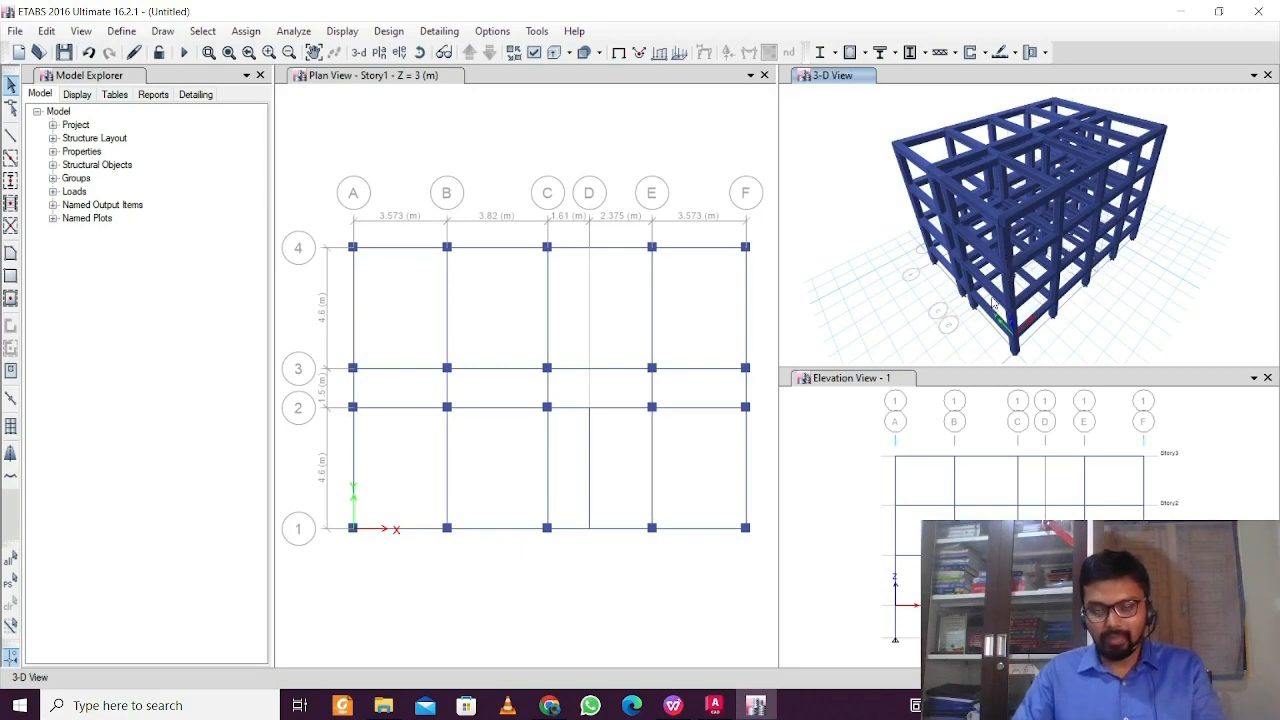
{"action": "left_click", "coordinate": [852, 521]}
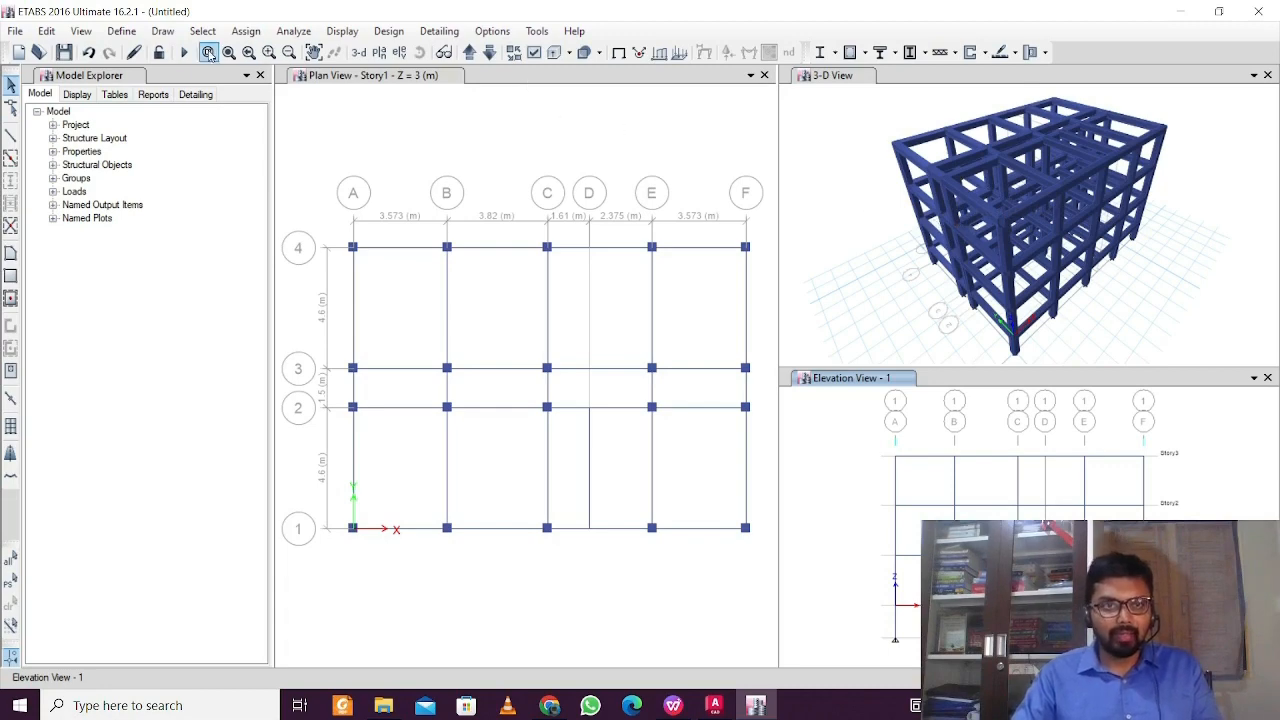
Rename the Slab1 slab section property to "Slab 125 mm".
{"action": "left_click", "coordinate": [127, 33]}
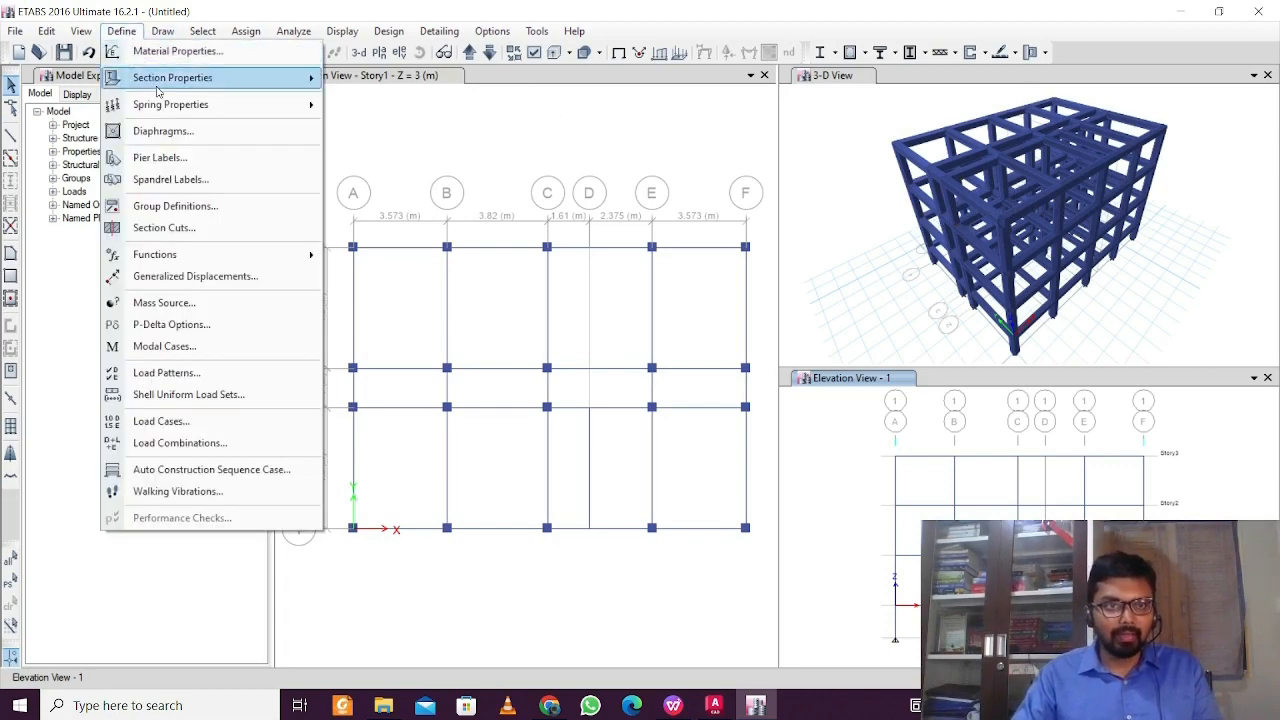
{"action": "mouse_move", "coordinate": [181, 86]}
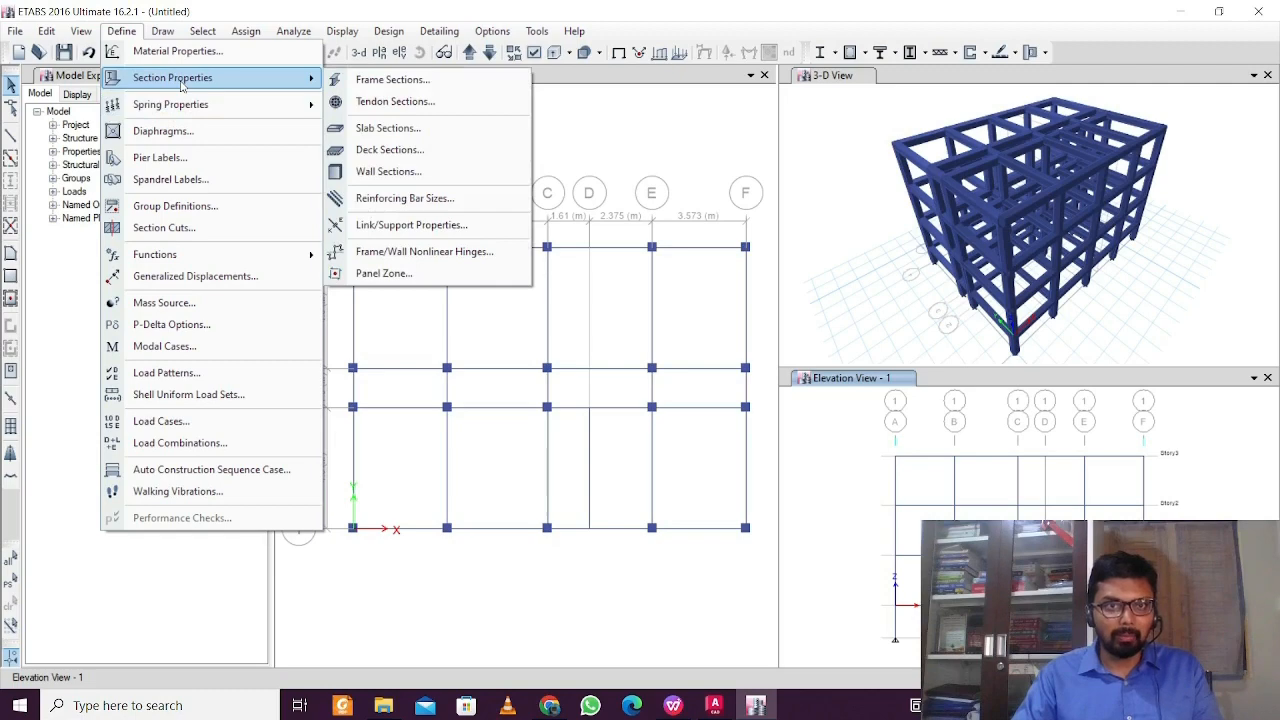
{"action": "left_click", "coordinate": [388, 129]}
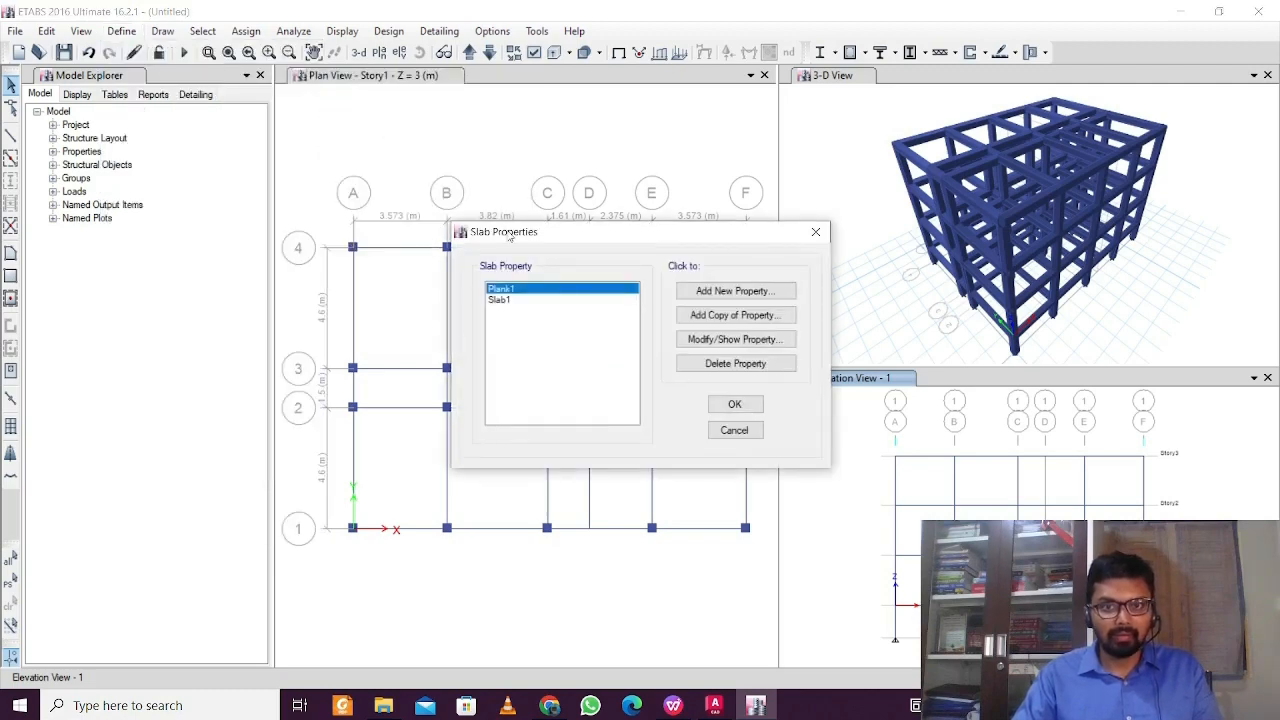
{"action": "left_click", "coordinate": [503, 301]}
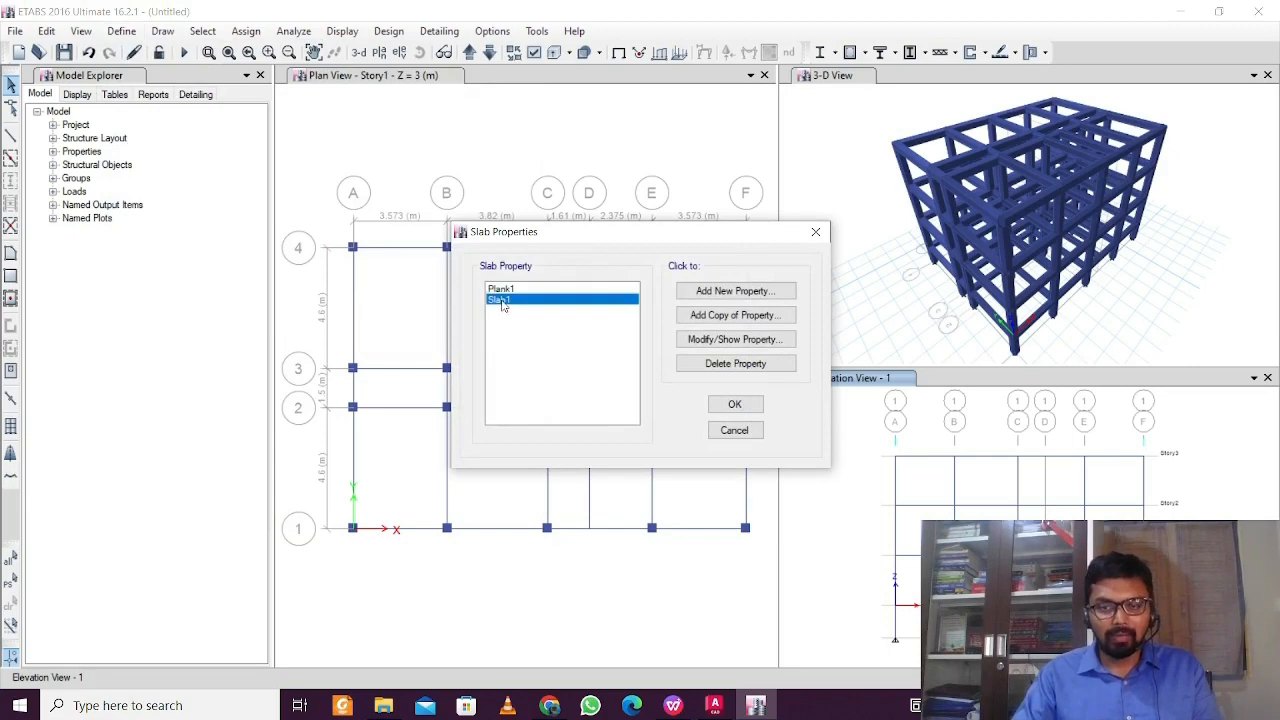
{"action": "double_click", "coordinate": [503, 303]}
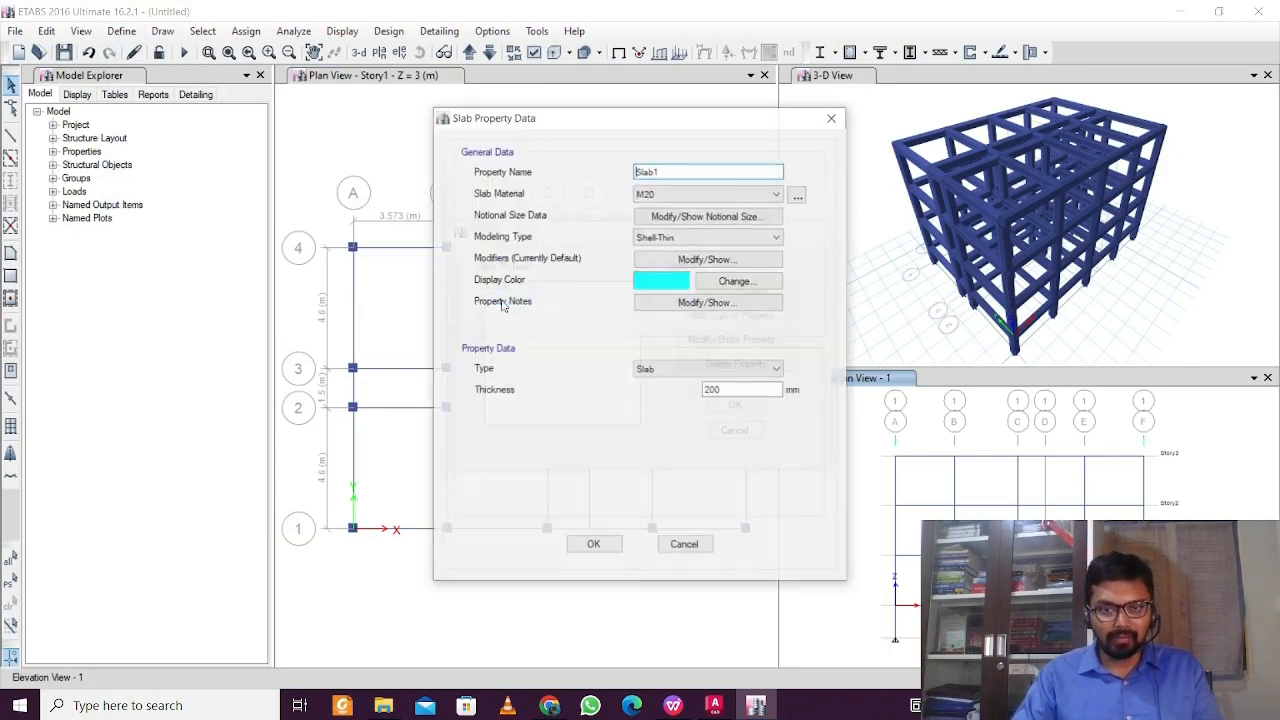
{"action": "left_click", "coordinate": [684, 171]}
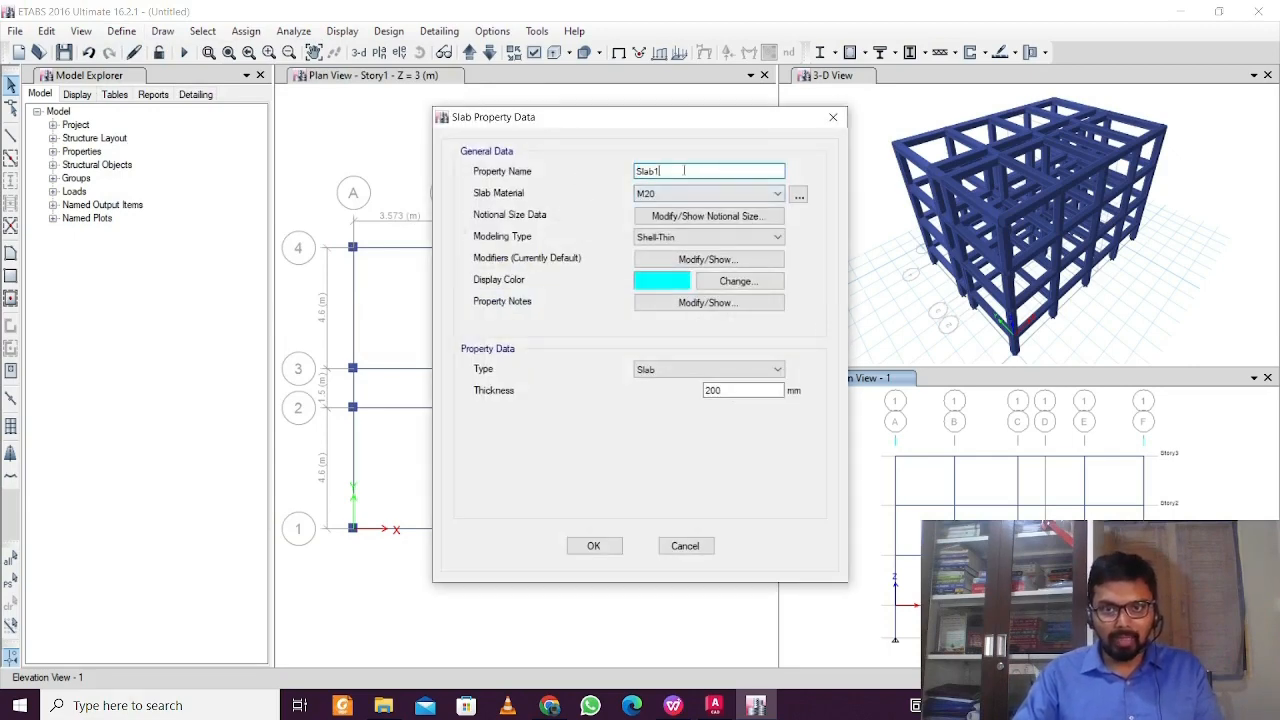
{"action": "key", "text": "BackSpace"}
{"action": "type", "text": "12"}
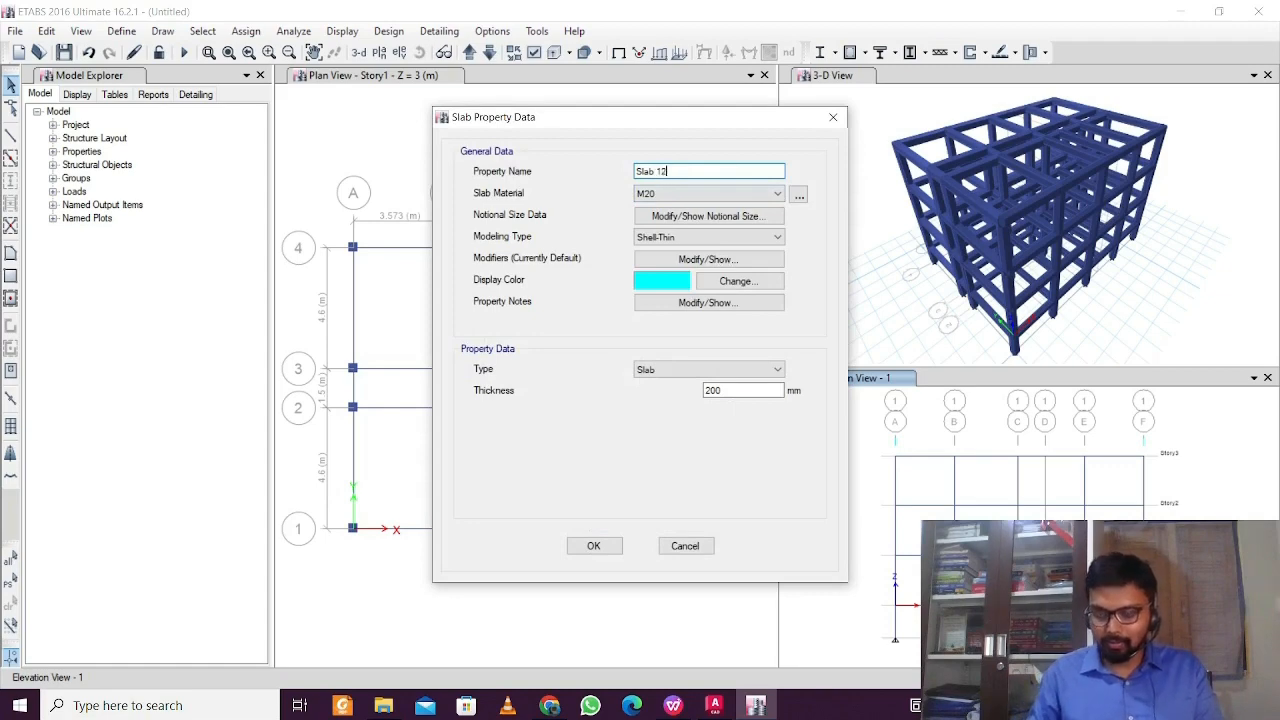
{"action": "type", "text": "5 mm"}
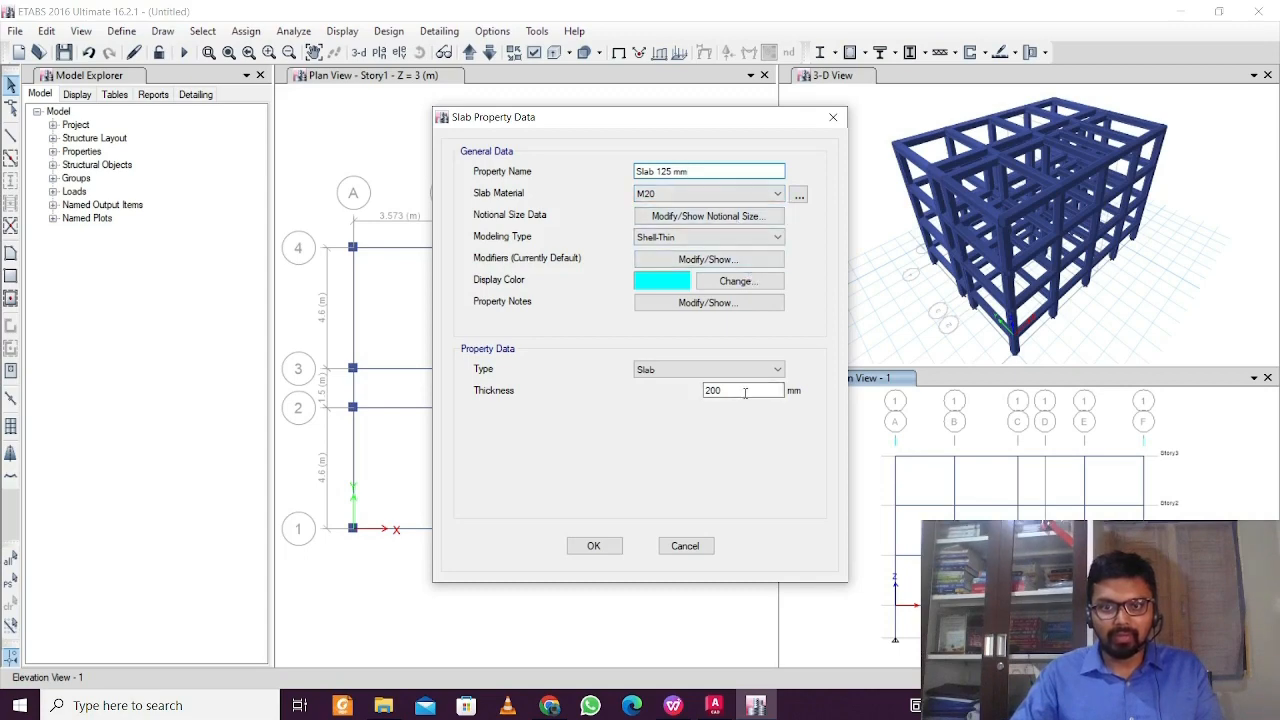
Set the slab property's thickness to 125 mm and accept the slab definitions.
{"action": "left_click_drag", "start_coordinate": [746, 391], "coordinate": [666, 391]}
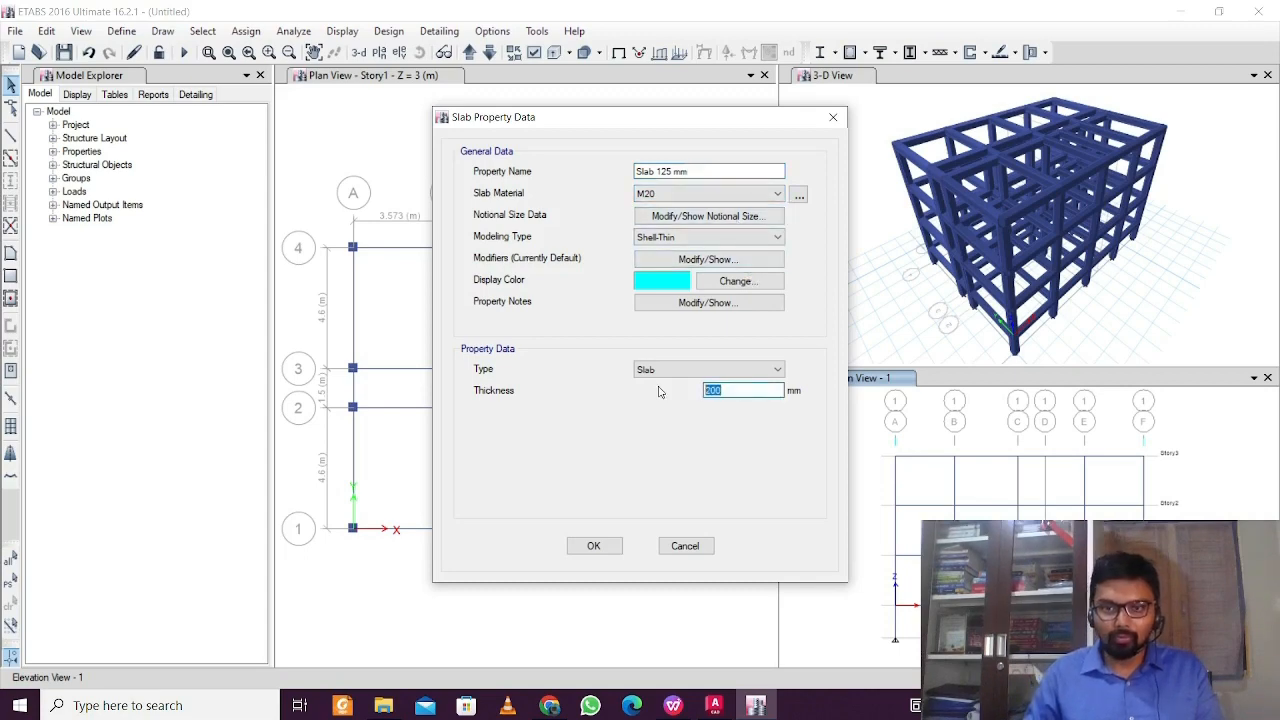
{"action": "type", "text": "125"}
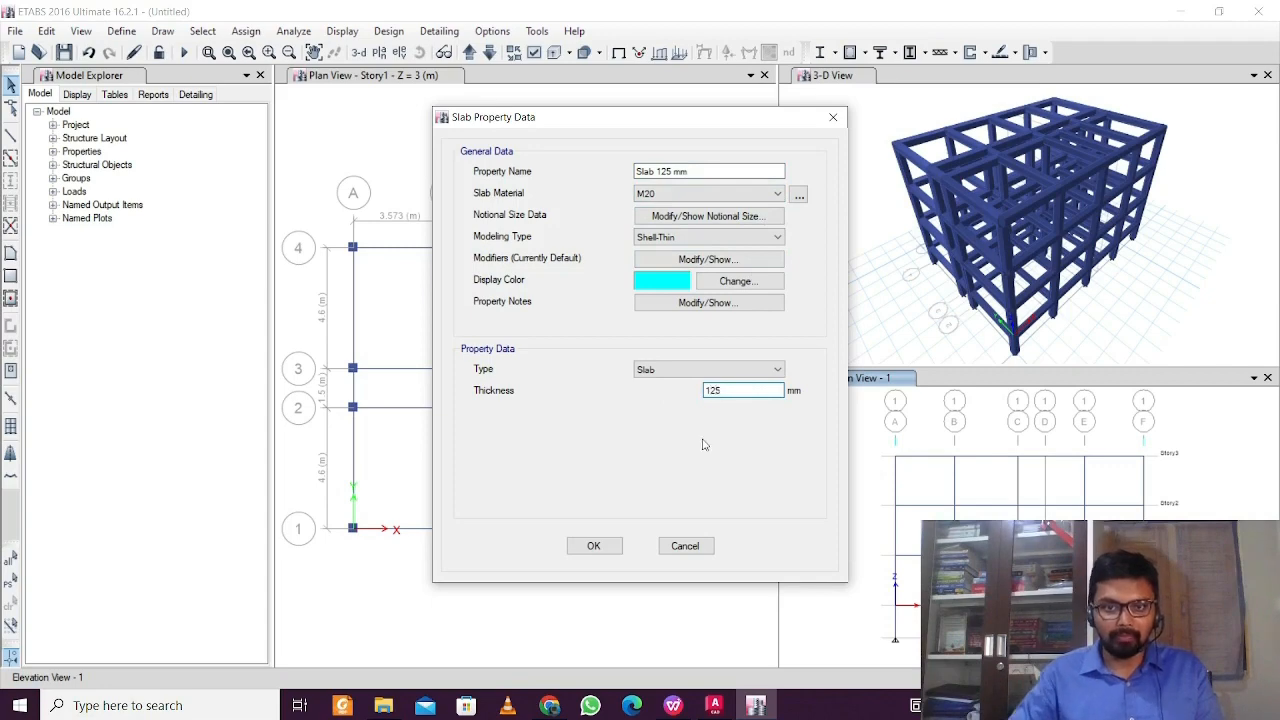
{"action": "left_click", "coordinate": [593, 545]}
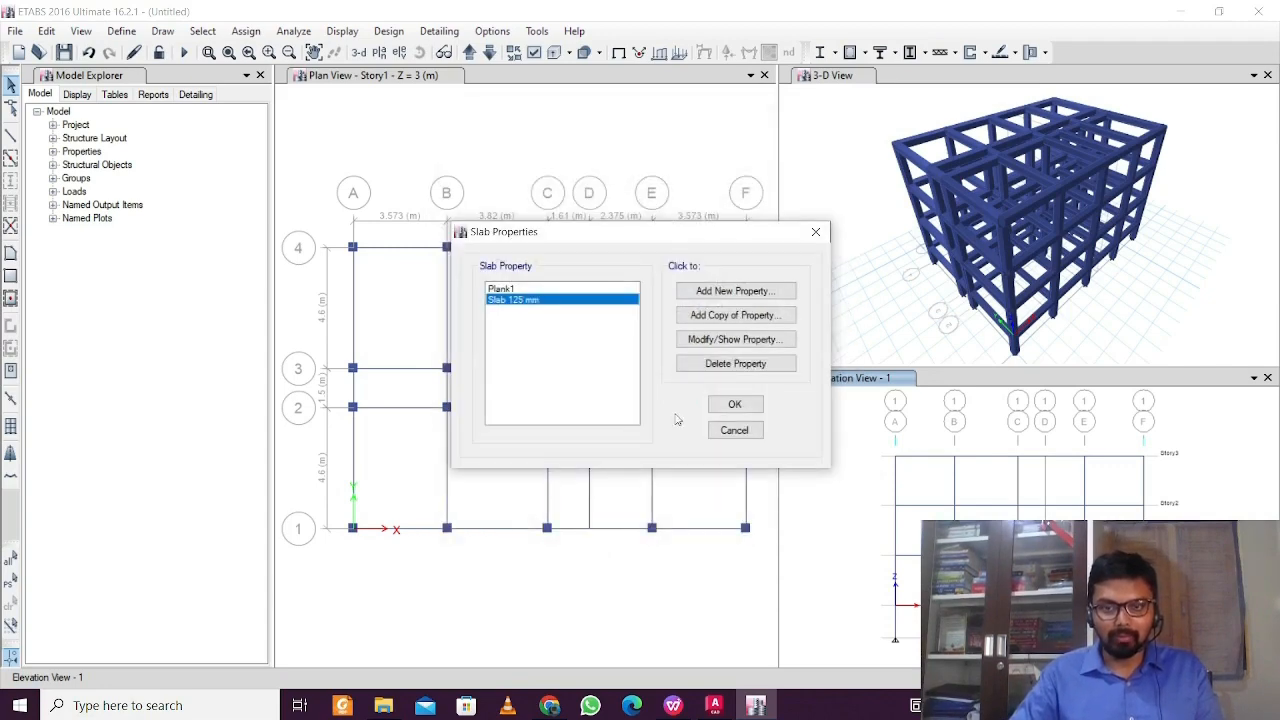
{"action": "left_click", "coordinate": [749, 409]}
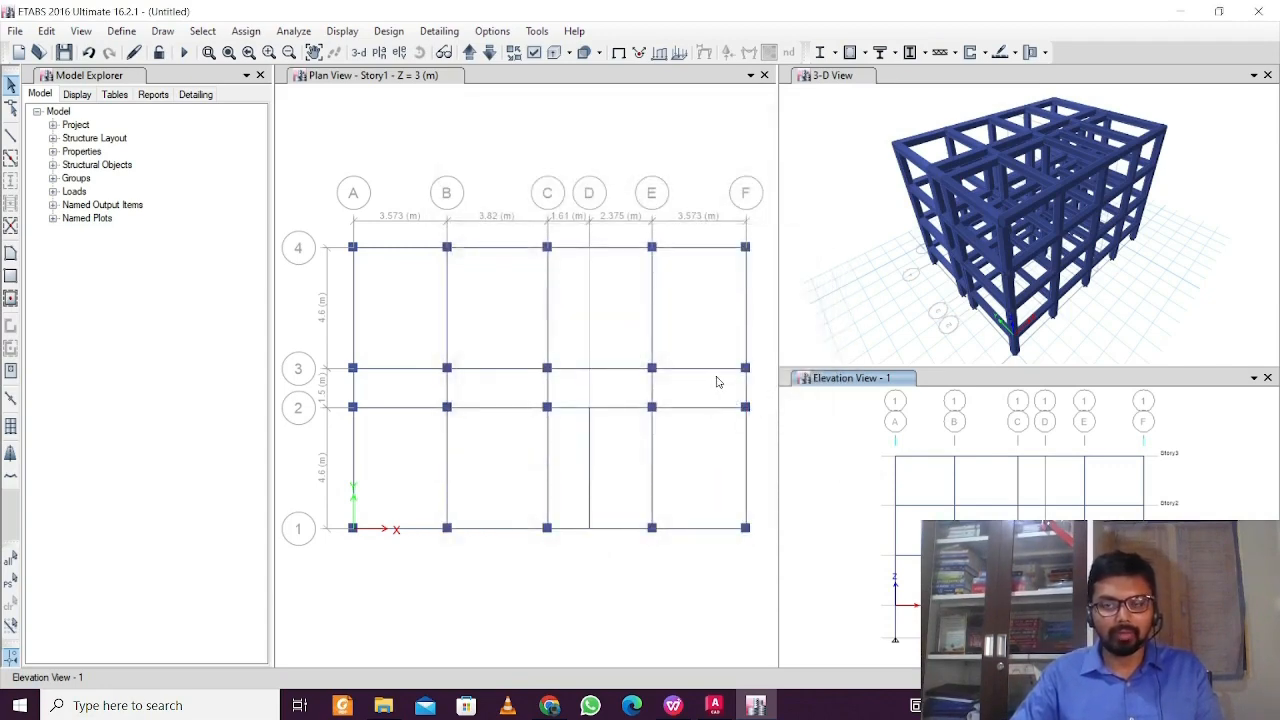
Draw Story1 floor panels with the Slab 125 mm property in every bay between grids 3 and 4 and the 2–3 bays from C to F.
{"action": "left_click", "coordinate": [394, 90]}
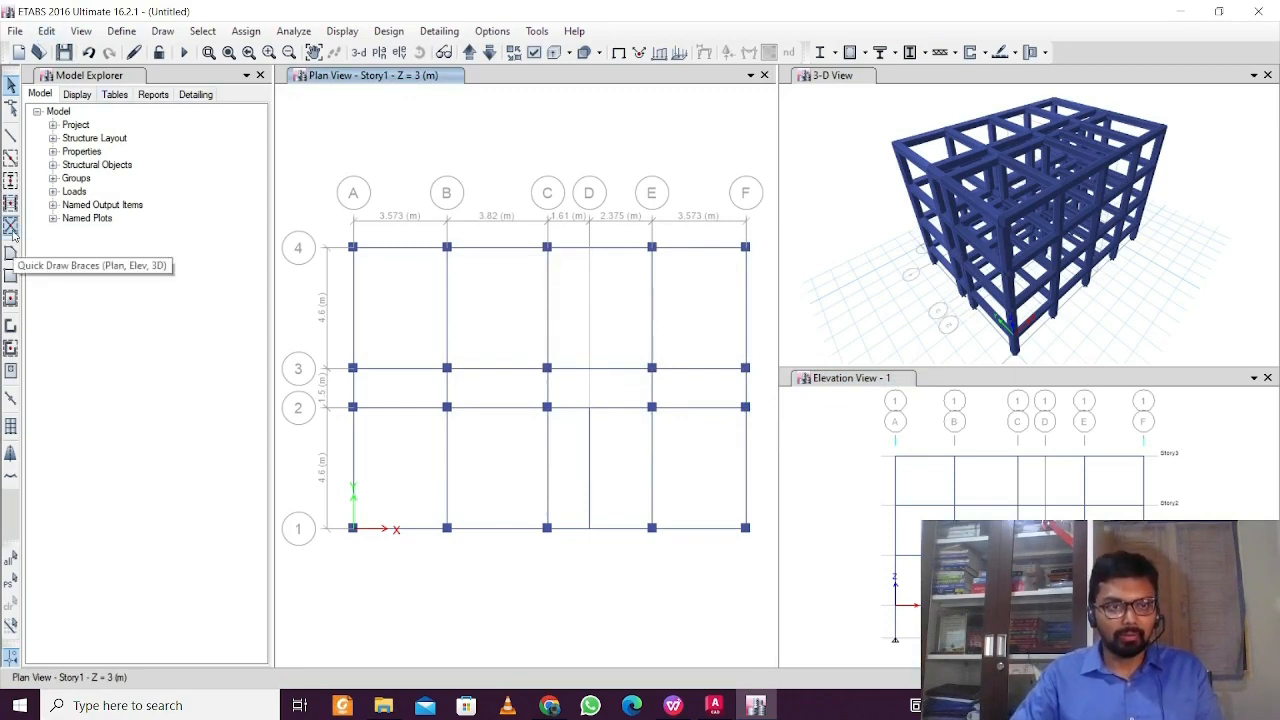
{"action": "left_click", "coordinate": [10, 300]}
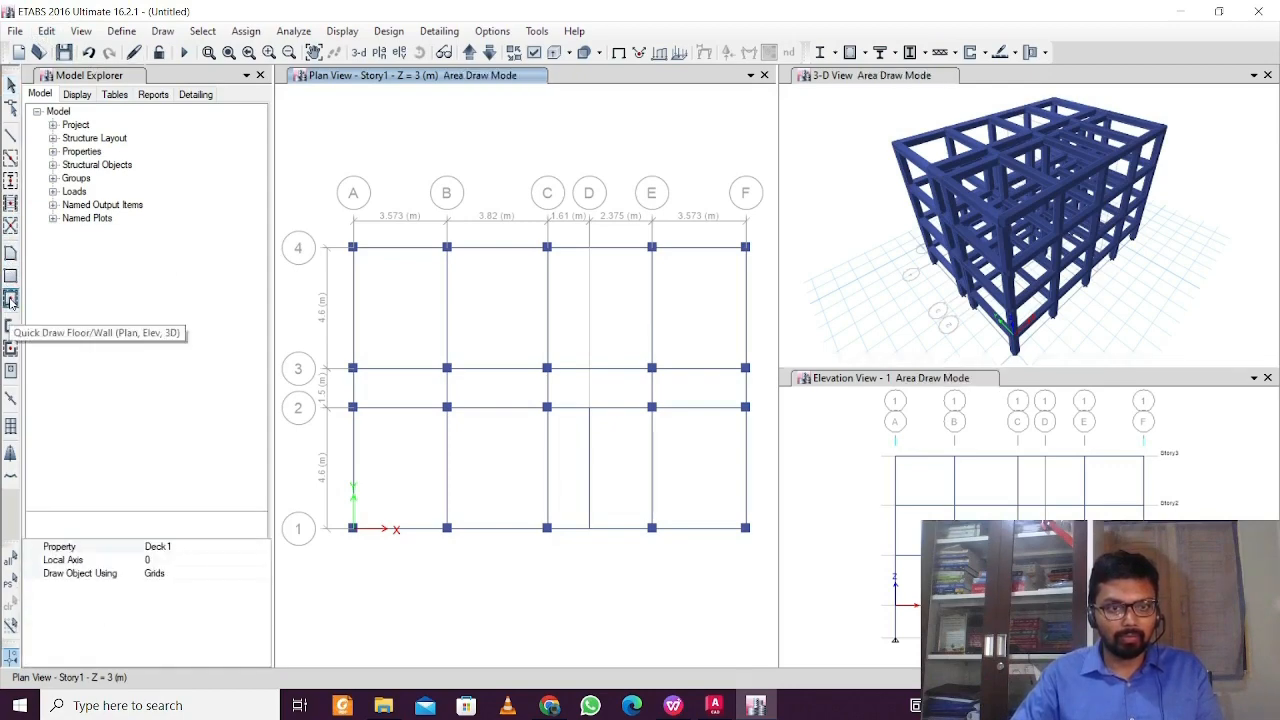
{"action": "left_click", "coordinate": [240, 554]}
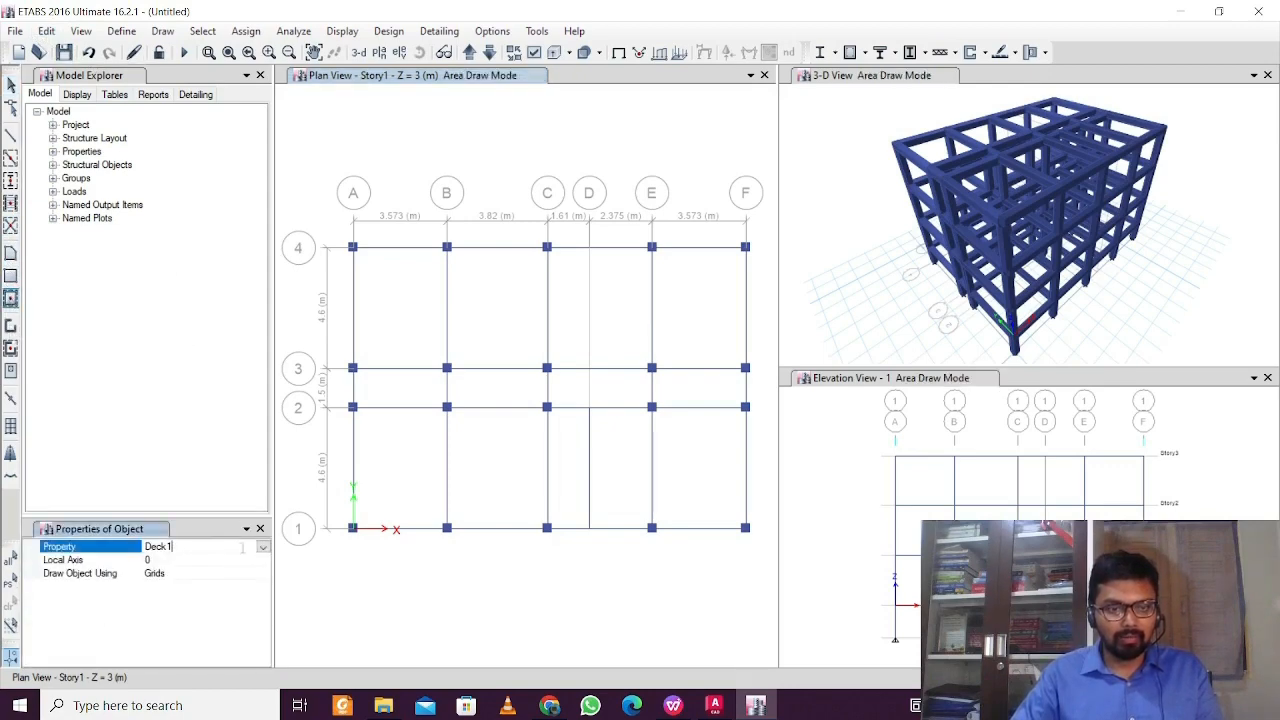
{"action": "left_click", "coordinate": [241, 556]}
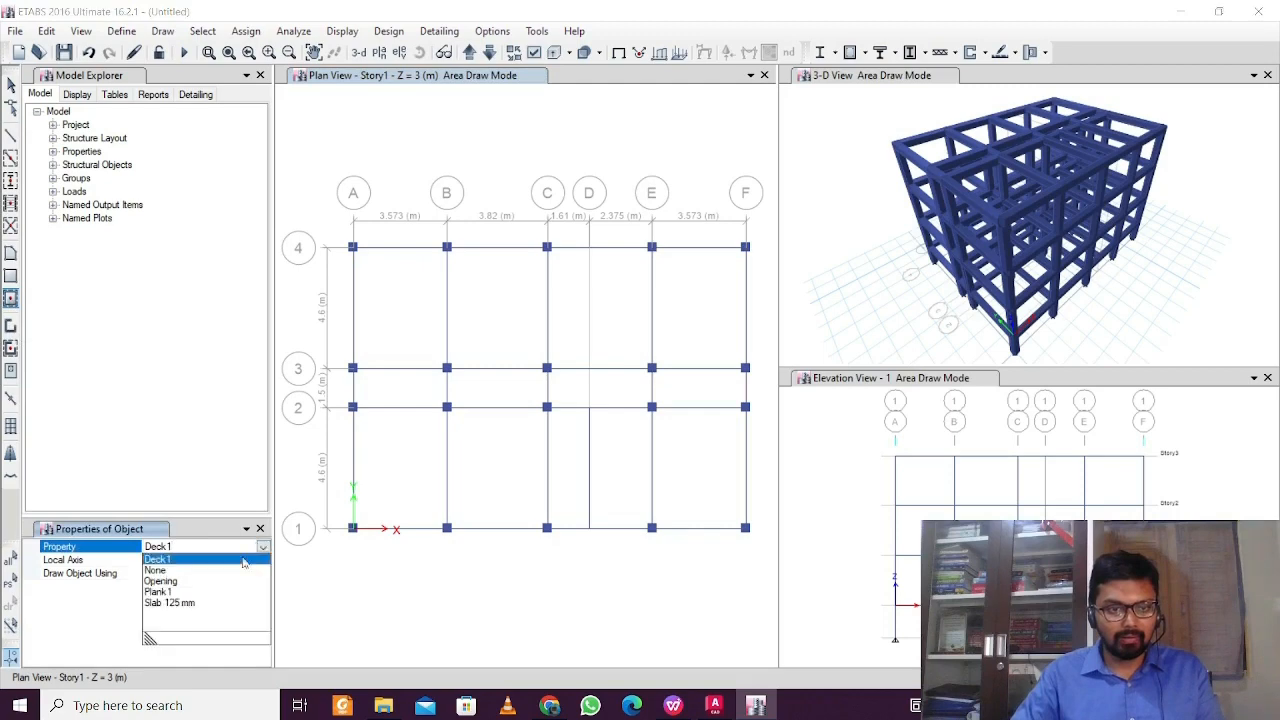
{"action": "left_click", "coordinate": [189, 604]}
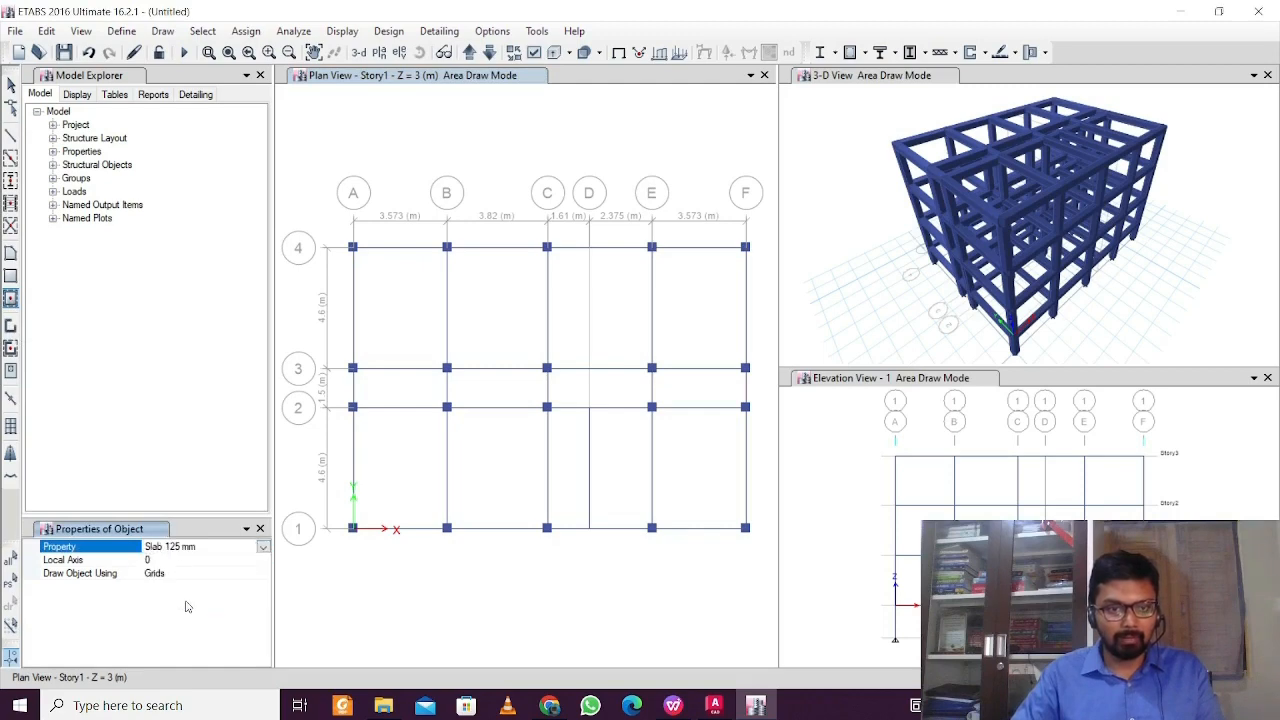
{"action": "left_click", "coordinate": [415, 316]}
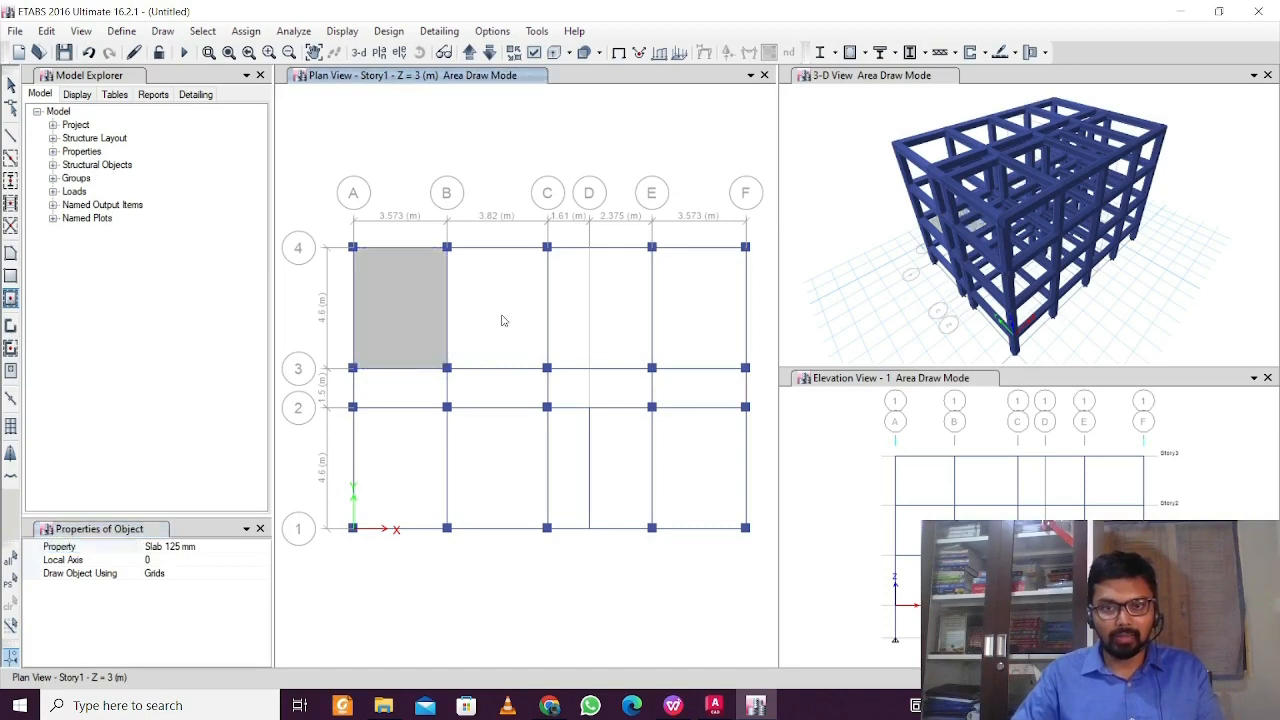
{"action": "left_click", "coordinate": [483, 348]}
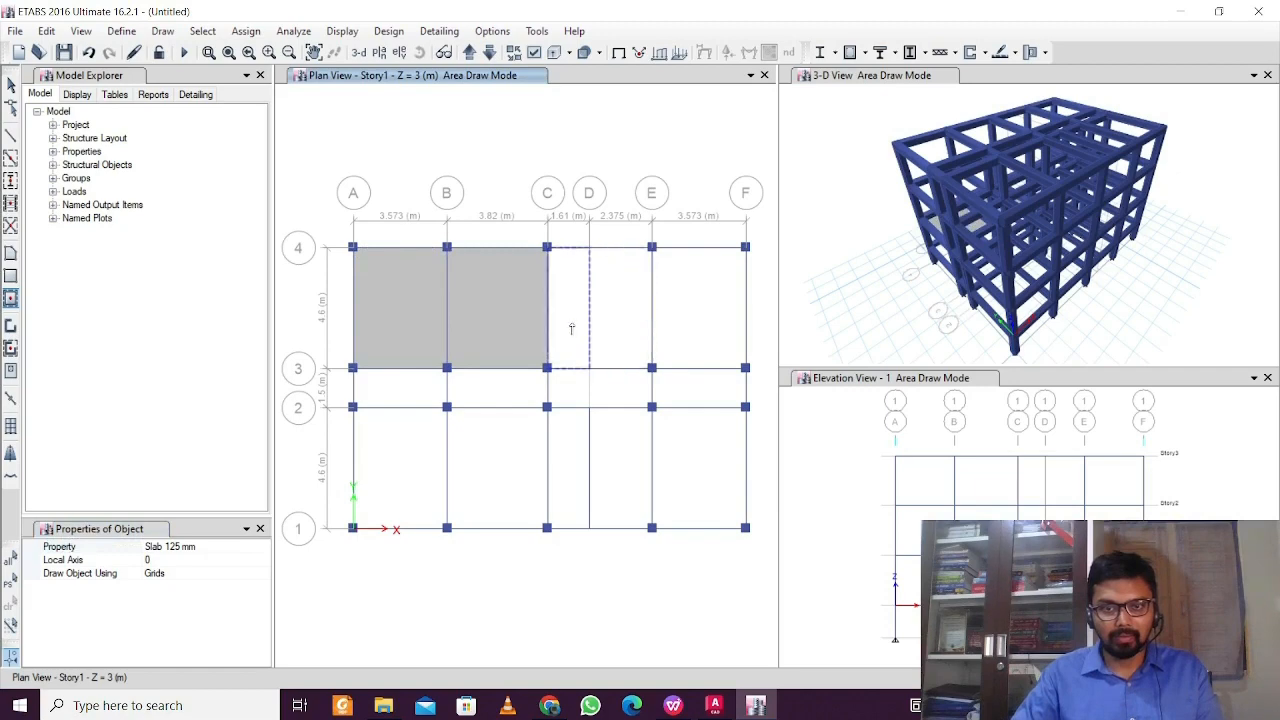
{"action": "left_click", "coordinate": [686, 334]}
{"action": "left_click", "coordinate": [694, 386]}
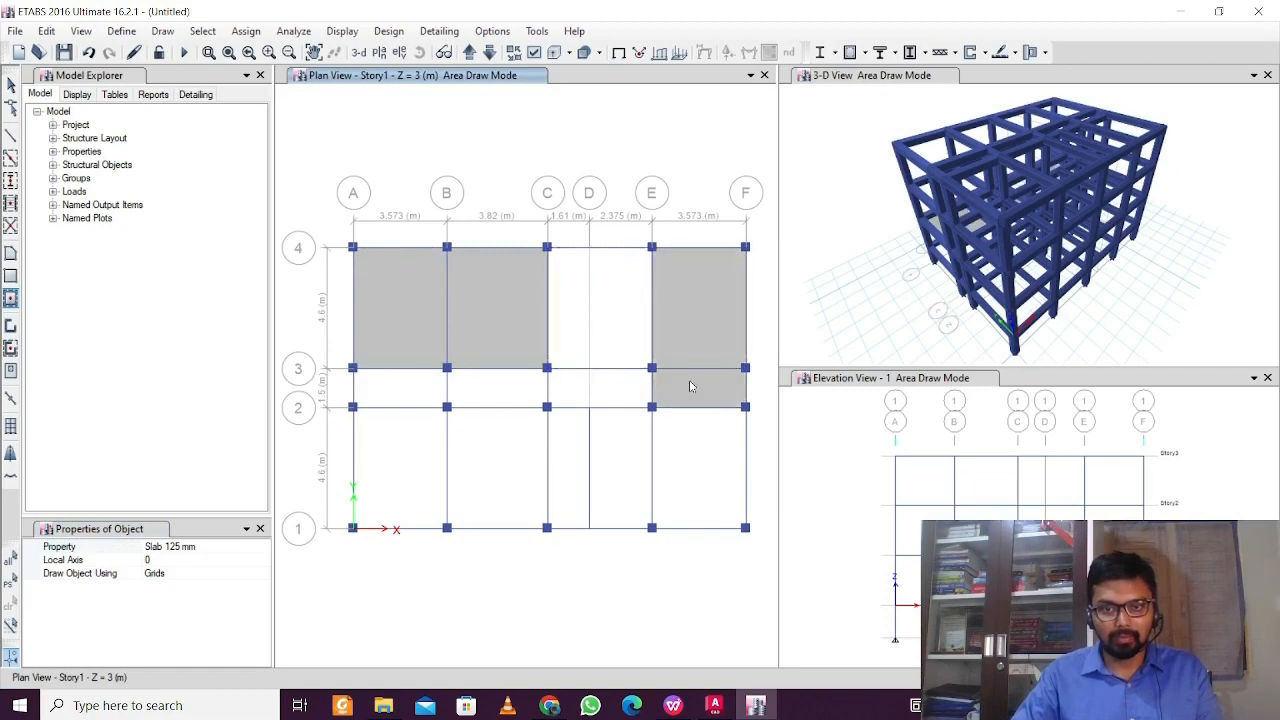
{"action": "left_click", "coordinate": [603, 388]}
{"action": "left_click", "coordinate": [574, 389]}
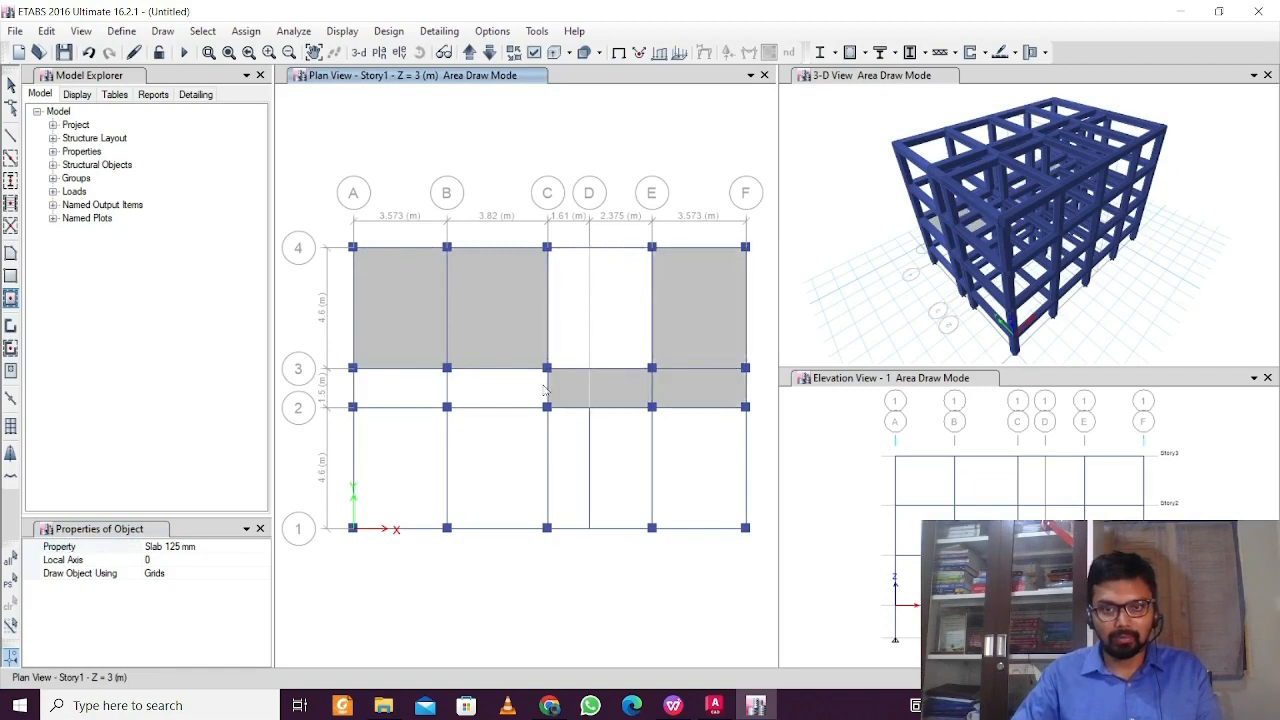
{"action": "left_click", "coordinate": [568, 338]}
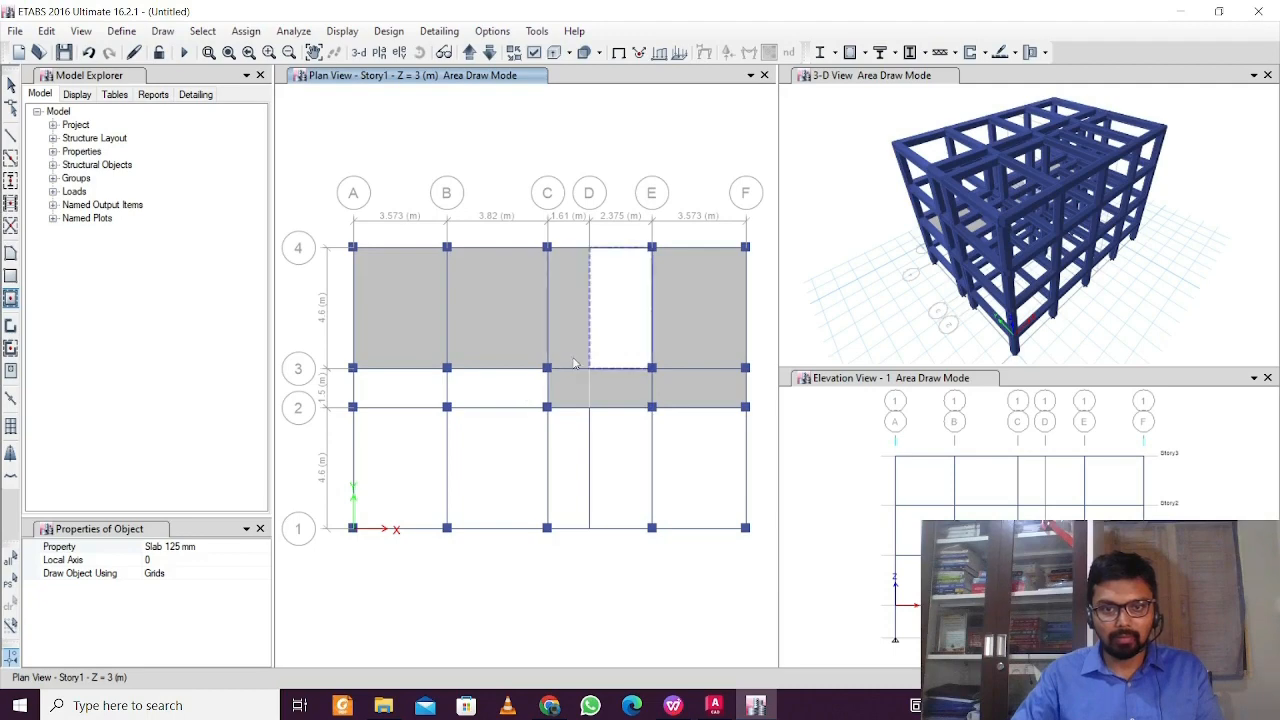
{"action": "left_click", "coordinate": [630, 331]}
Draw Slab 125 mm panels in the 2–3 bays from A to C and all 1–2 bays except D–E.
{"action": "left_click", "coordinate": [412, 401]}
{"action": "left_click", "coordinate": [500, 397]}
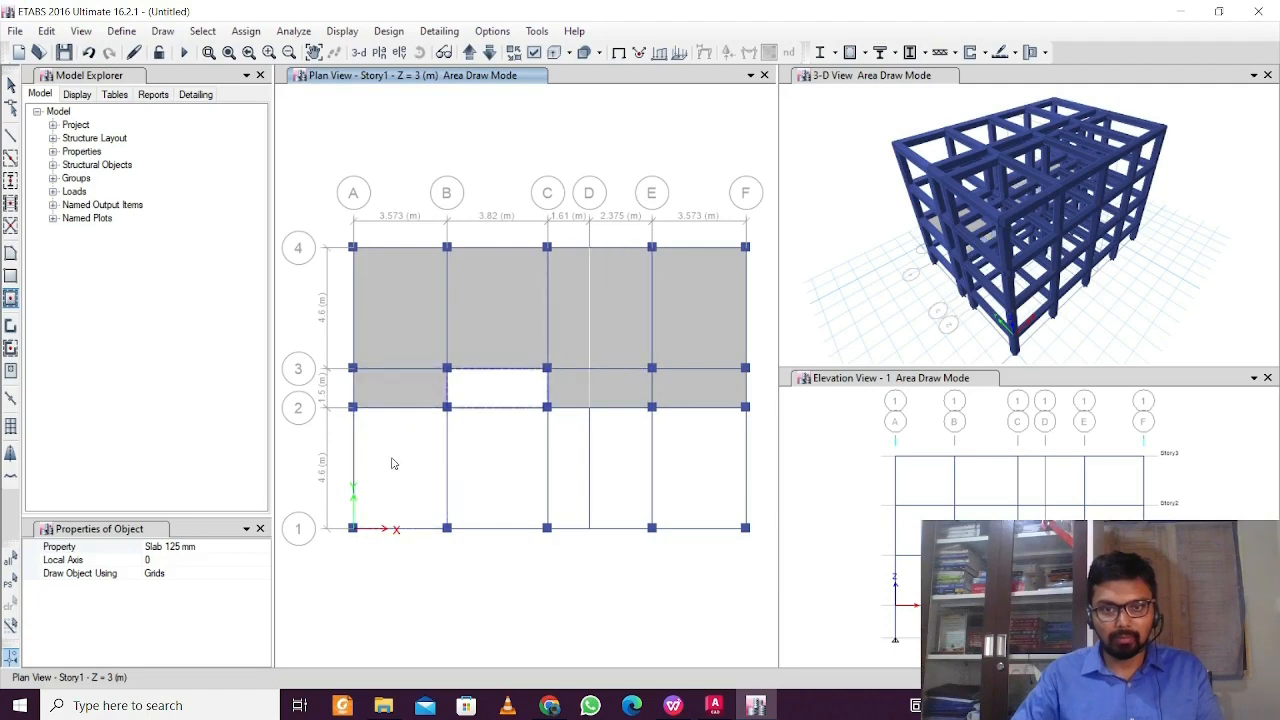
{"action": "left_click", "coordinate": [391, 460]}
{"action": "left_click", "coordinate": [490, 460]}
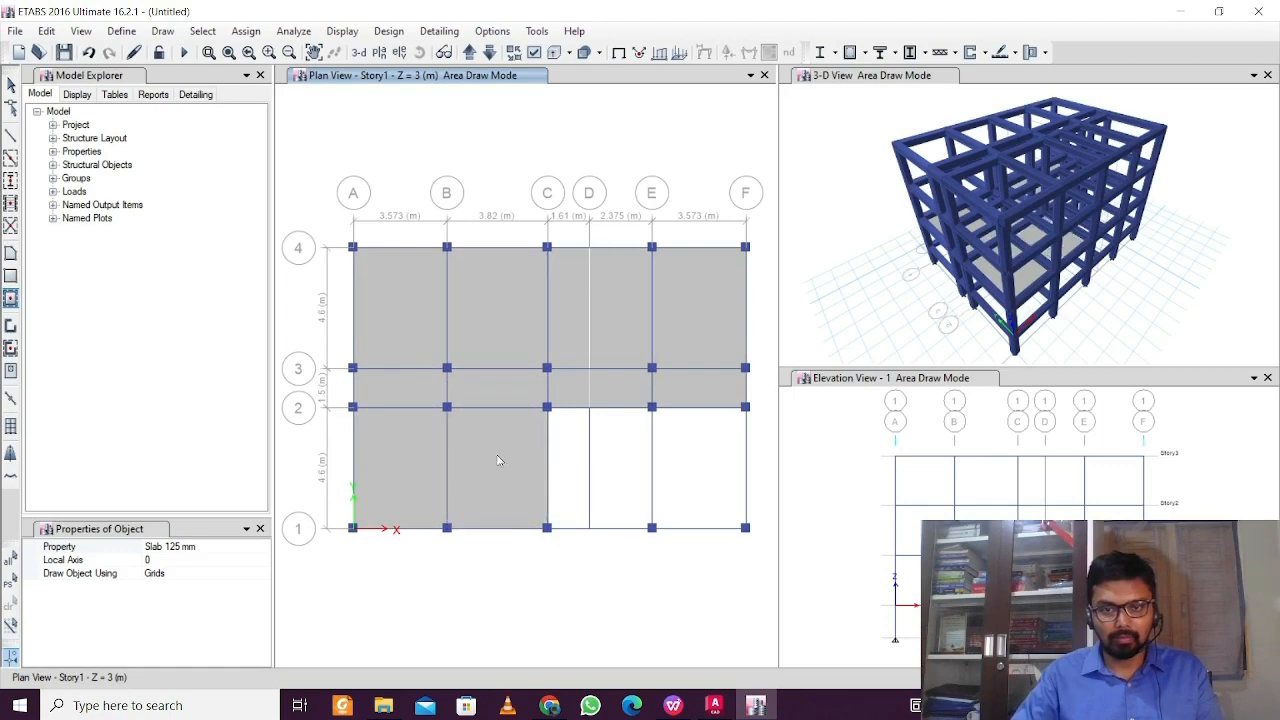
{"action": "left_click", "coordinate": [567, 461]}
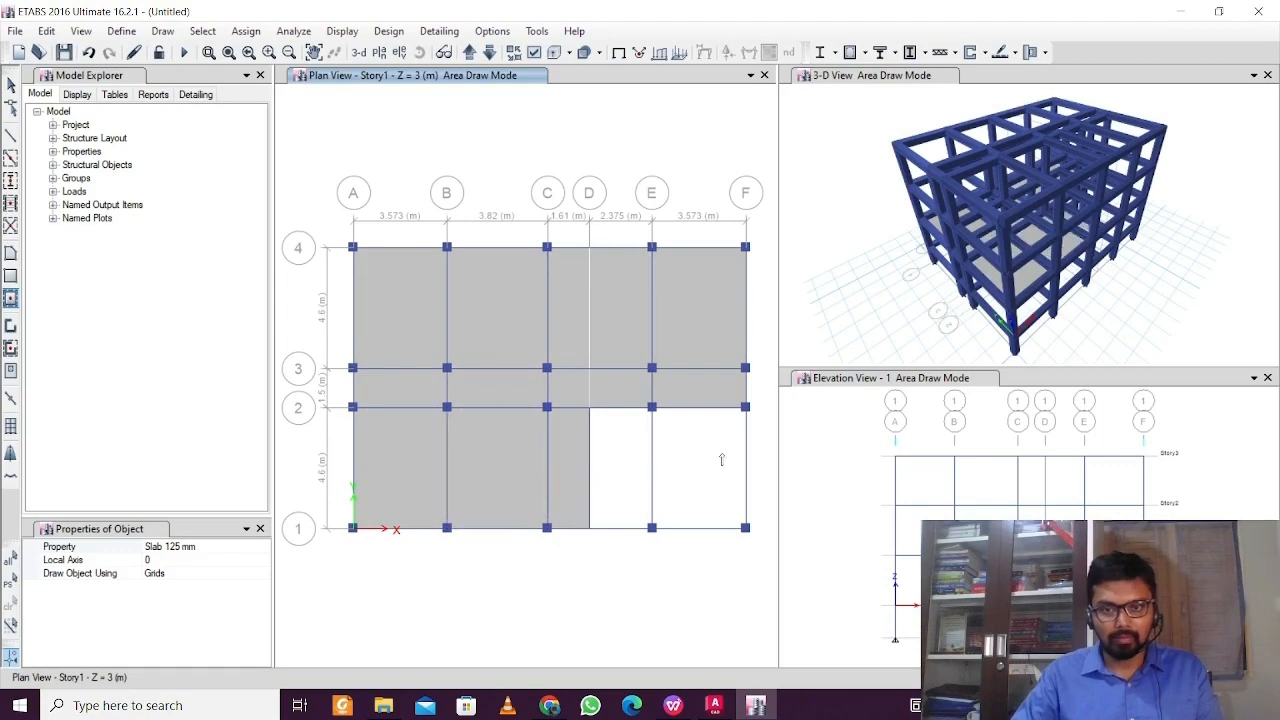
{"action": "left_click", "coordinate": [722, 458]}
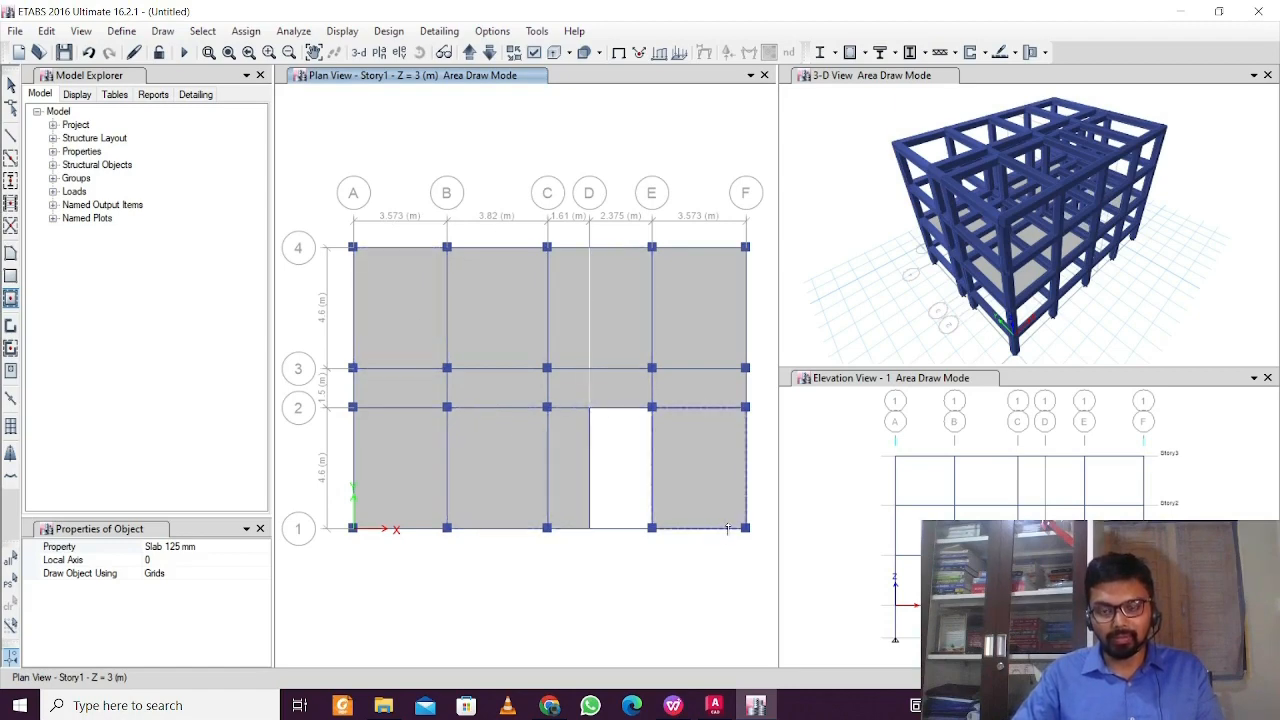
{"action": "key", "text": "Escape"}
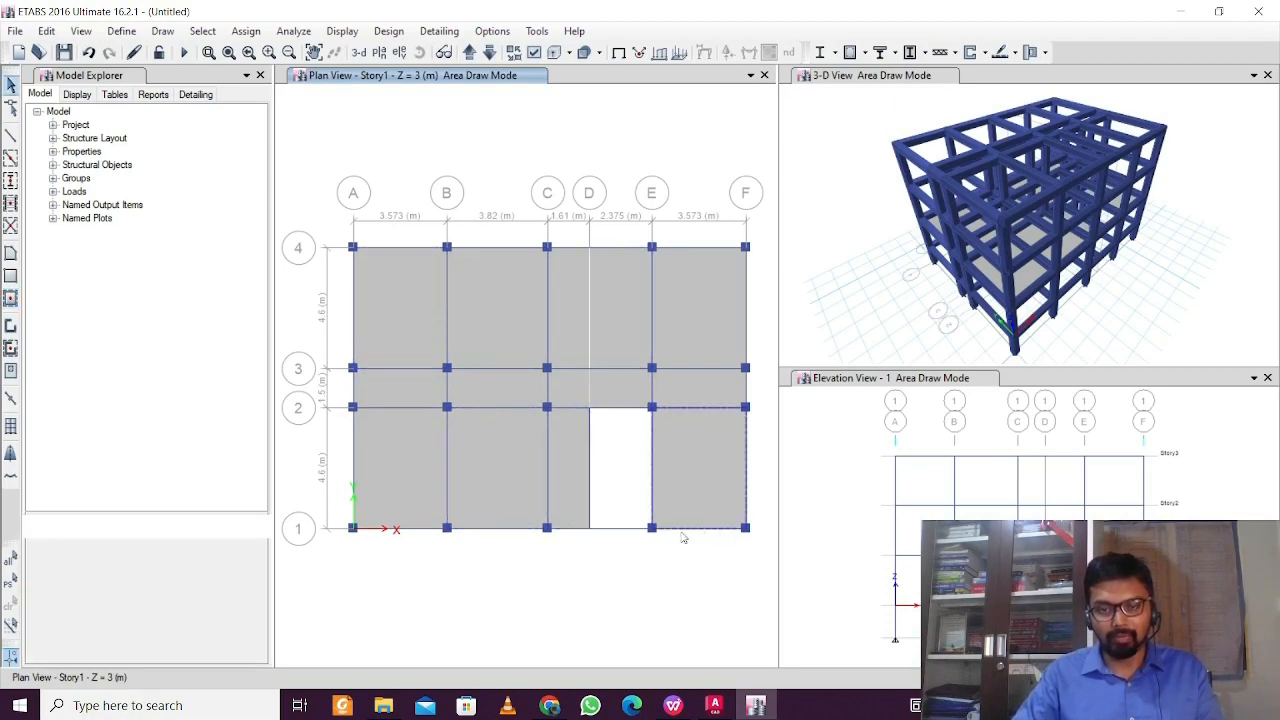
{"action": "left_click", "coordinate": [415, 324]}
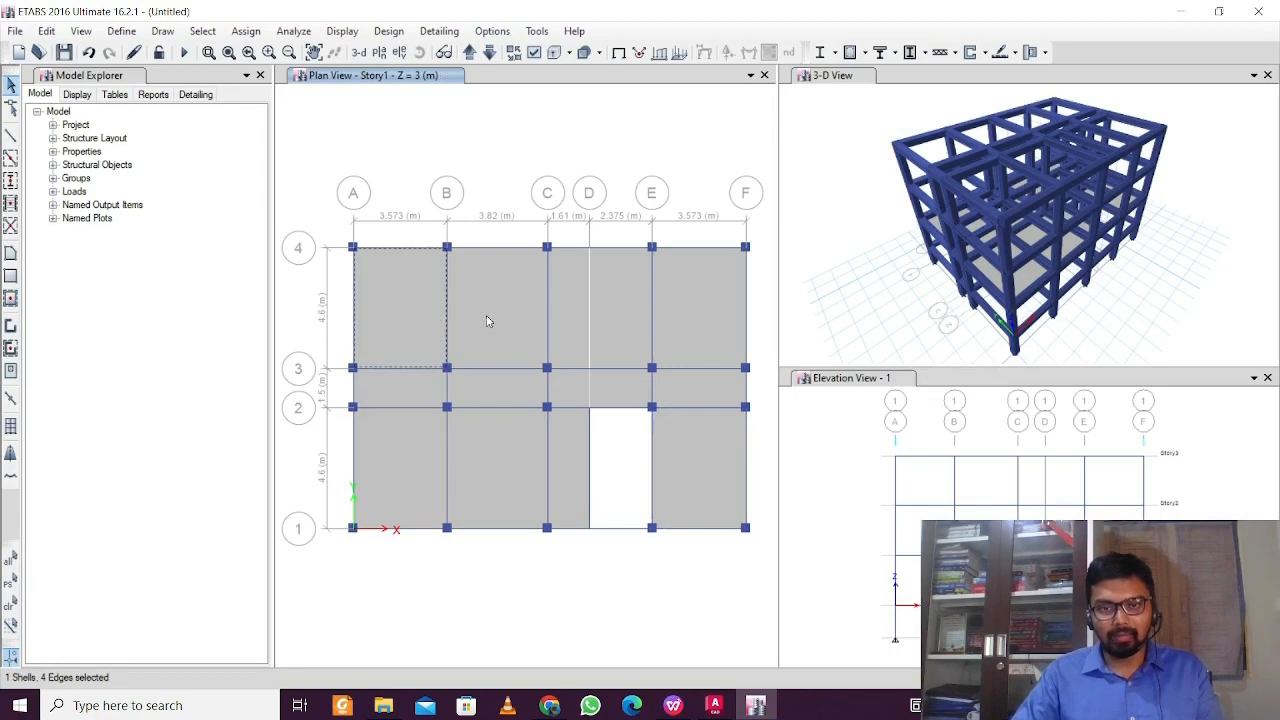
{"action": "left_click", "coordinate": [583, 320]}
{"action": "left_click", "coordinate": [630, 315]}
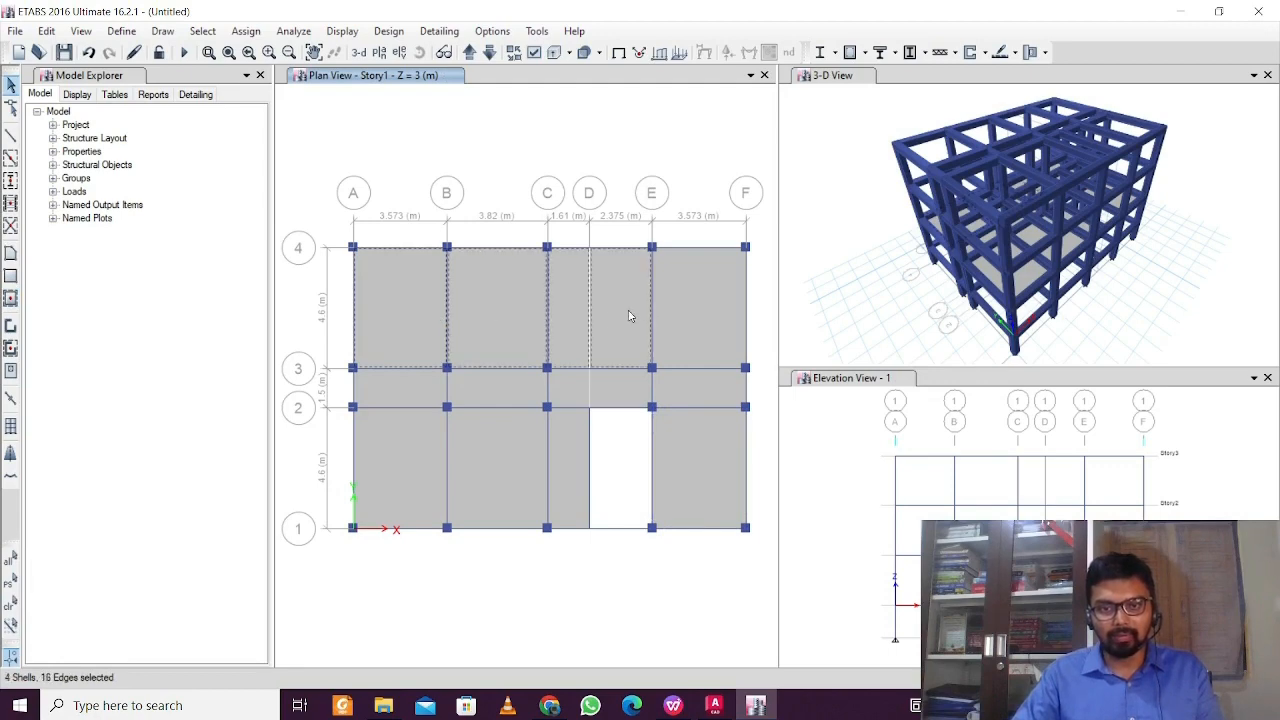
{"action": "left_click", "coordinate": [688, 318]}
{"action": "left_click", "coordinate": [405, 395]}
{"action": "left_click", "coordinate": [509, 391]}
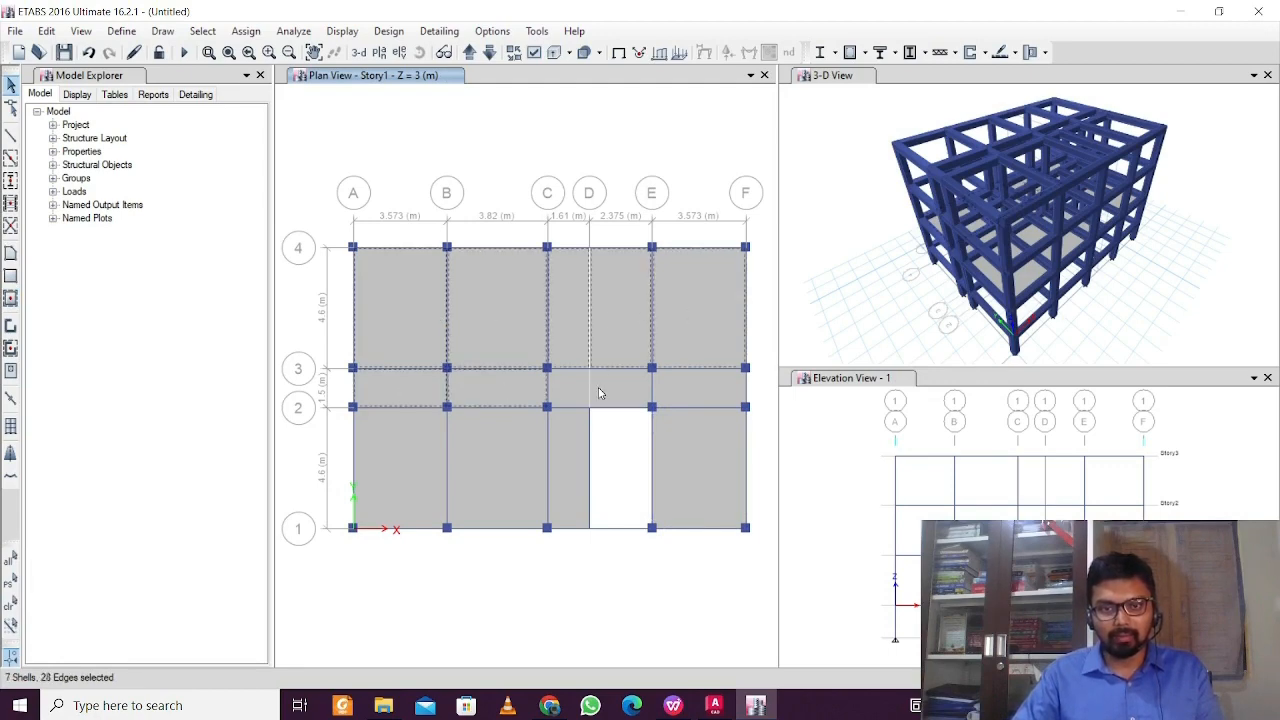
{"action": "left_click", "coordinate": [570, 395]}
{"action": "left_click", "coordinate": [629, 389]}
{"action": "left_click", "coordinate": [697, 468]}
{"action": "left_click", "coordinate": [553, 471]}
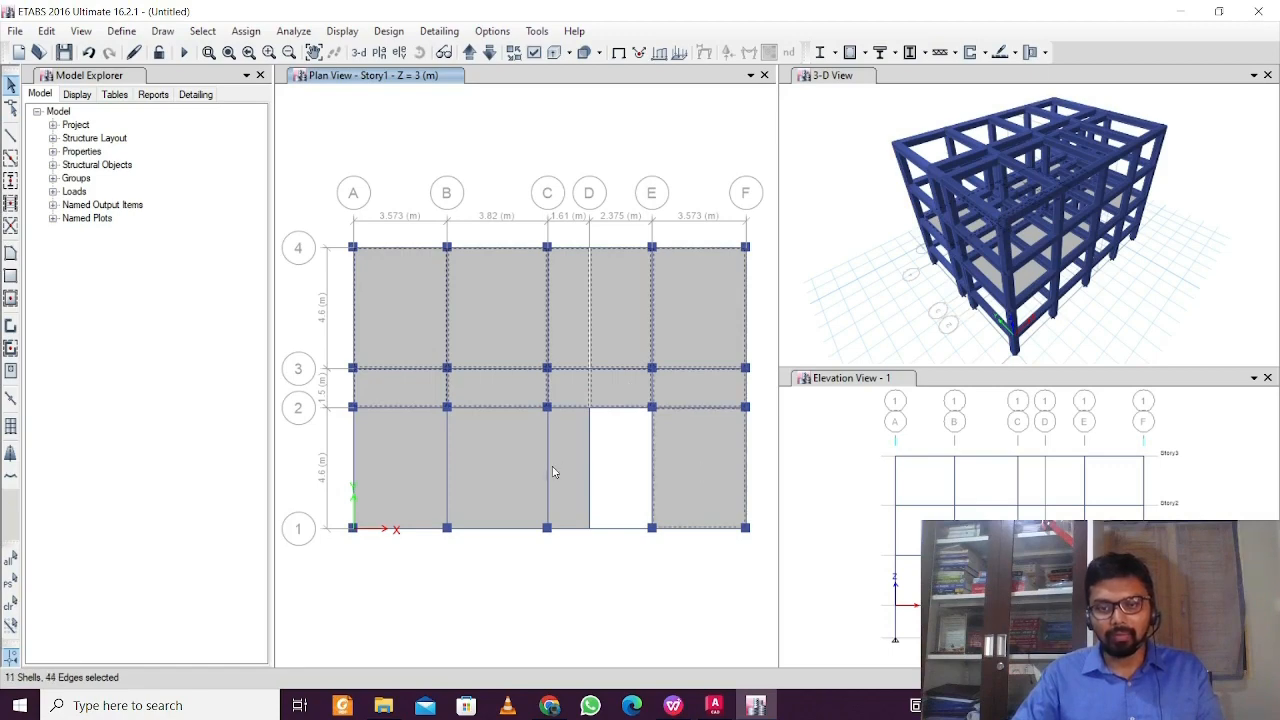
{"action": "left_click", "coordinate": [528, 471]}
{"action": "left_click", "coordinate": [378, 458]}
{"action": "left_click", "coordinate": [378, 458]}
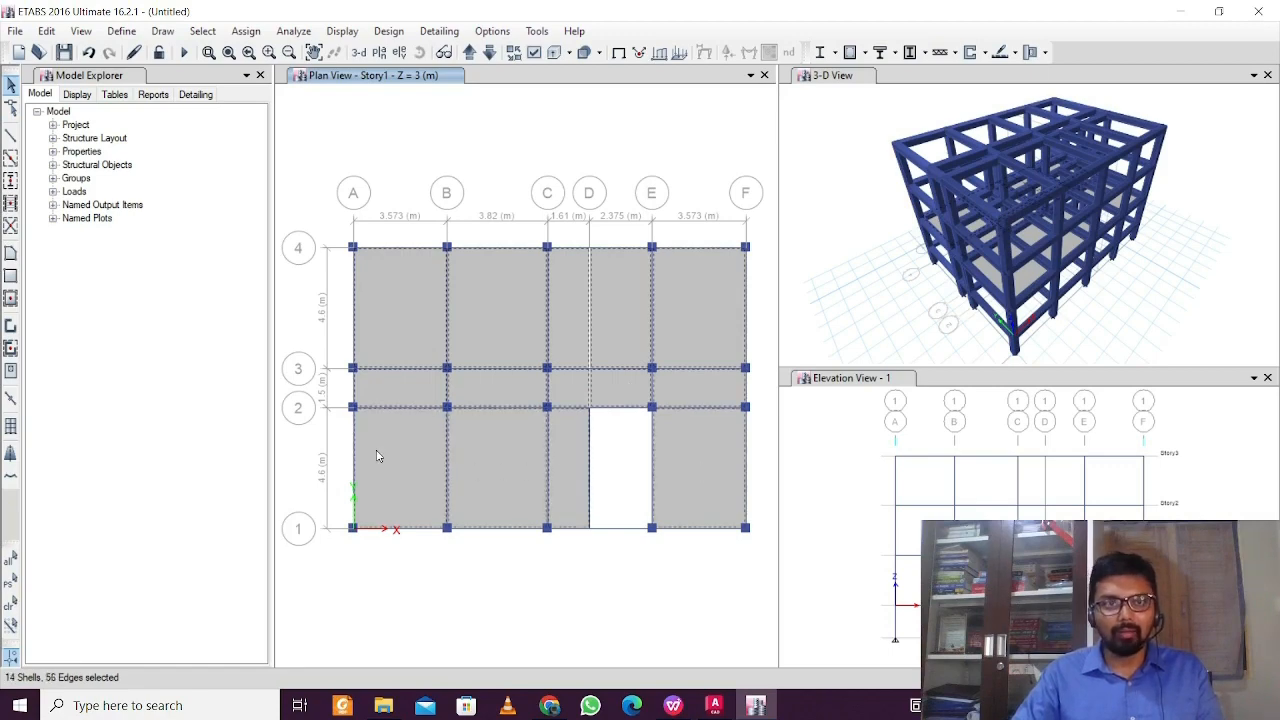
{"action": "key", "text": "Escape"}
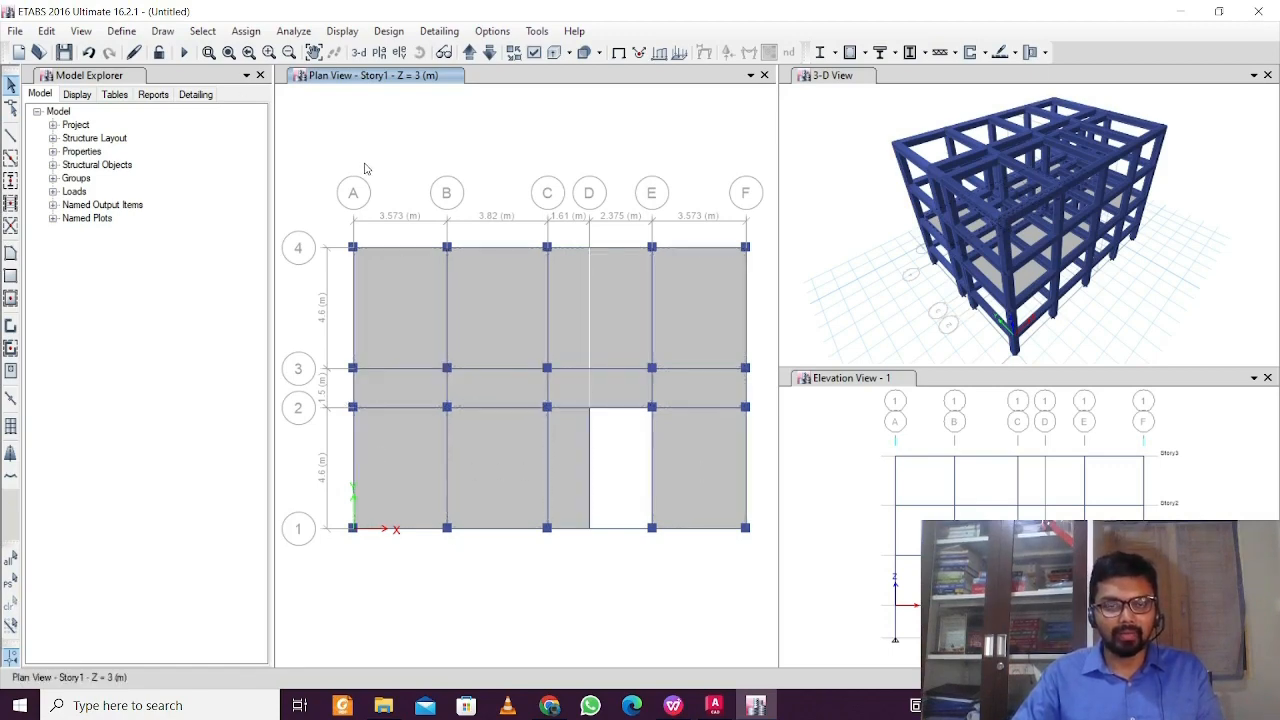
Select all slabs by the Slab 125 mm property and replicate them on Story2 and Story3.
{"action": "left_click", "coordinate": [203, 31]}
{"action": "mouse_move", "coordinate": [225, 55]}
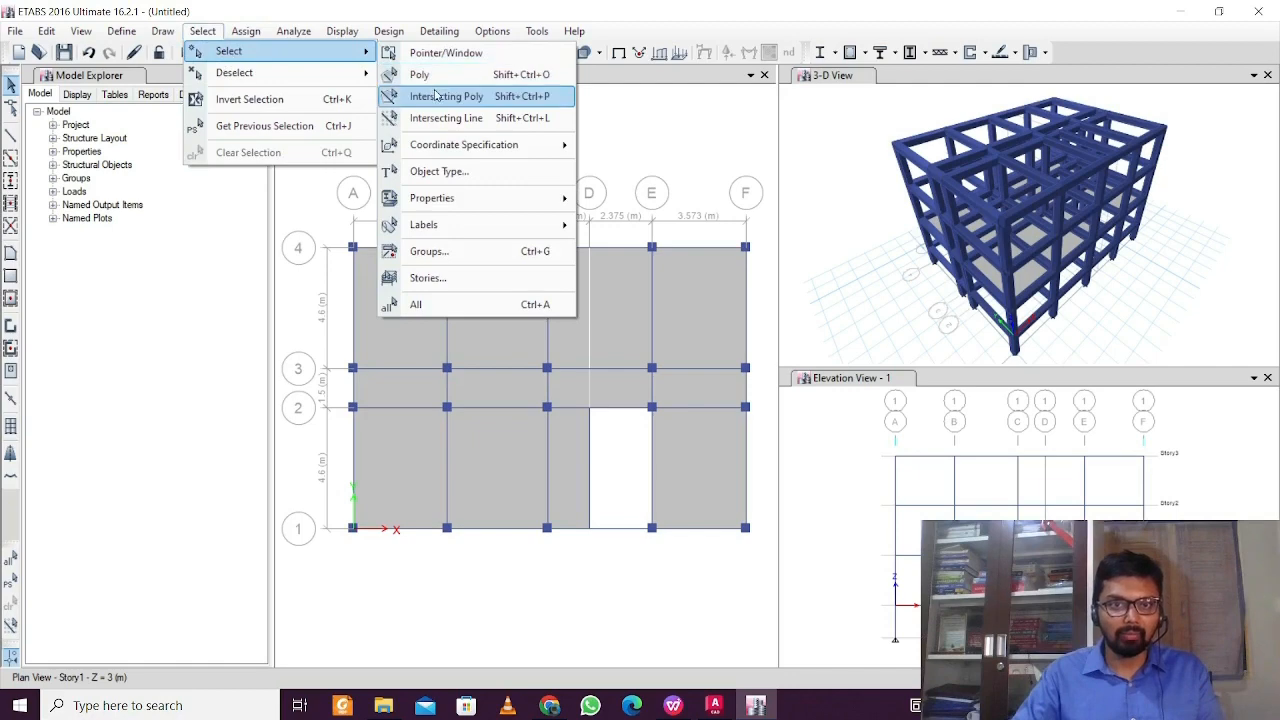
{"action": "mouse_move", "coordinate": [511, 203]}
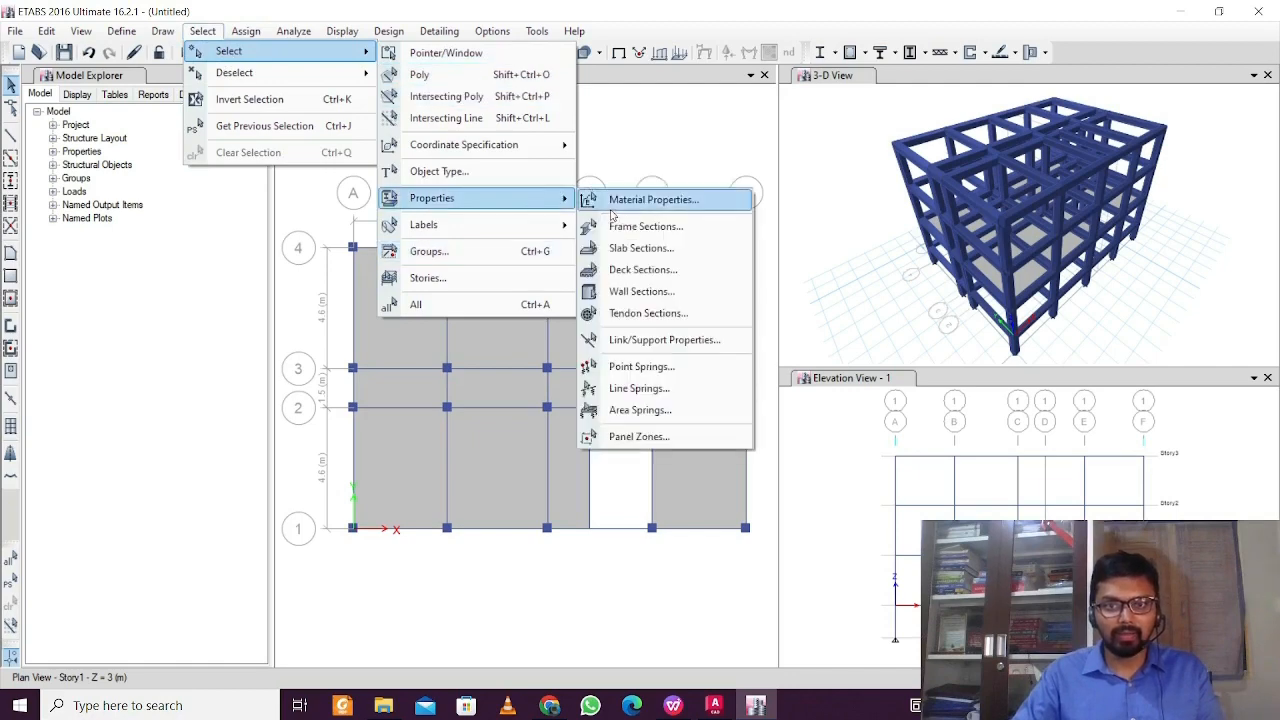
{"action": "left_click", "coordinate": [642, 252]}
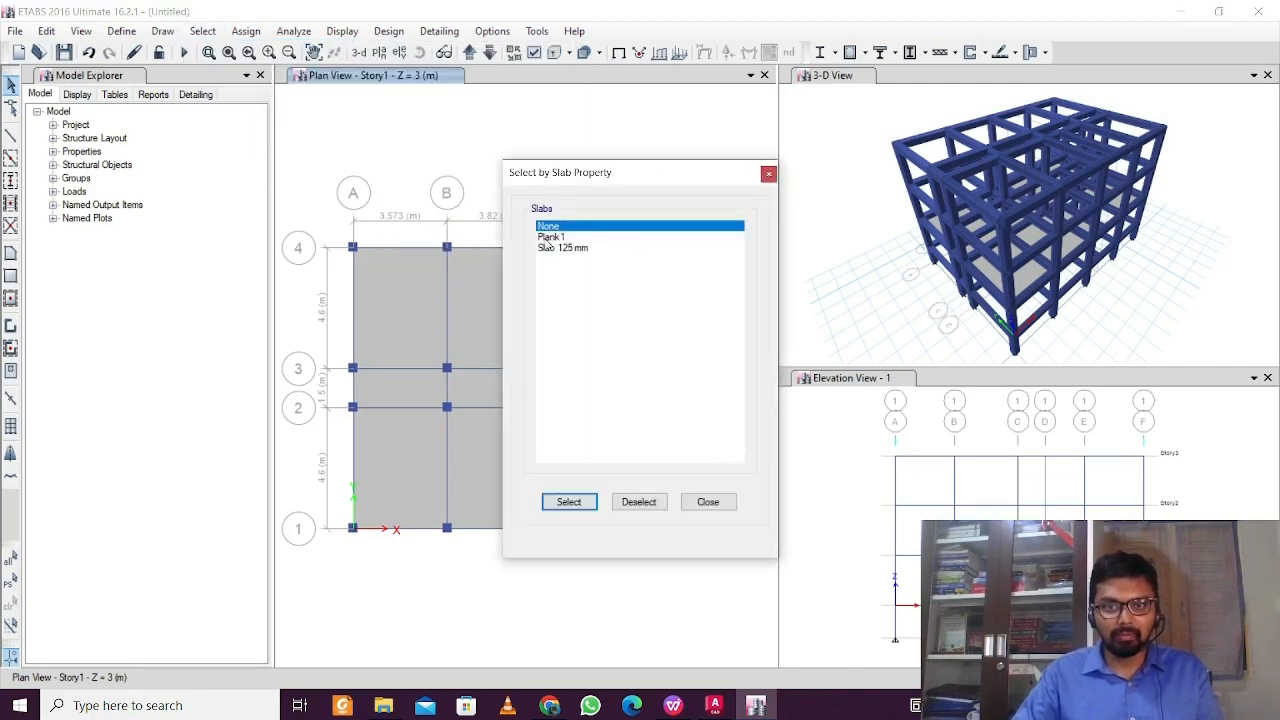
{"action": "left_click", "coordinate": [552, 248]}
{"action": "left_click", "coordinate": [582, 503]}
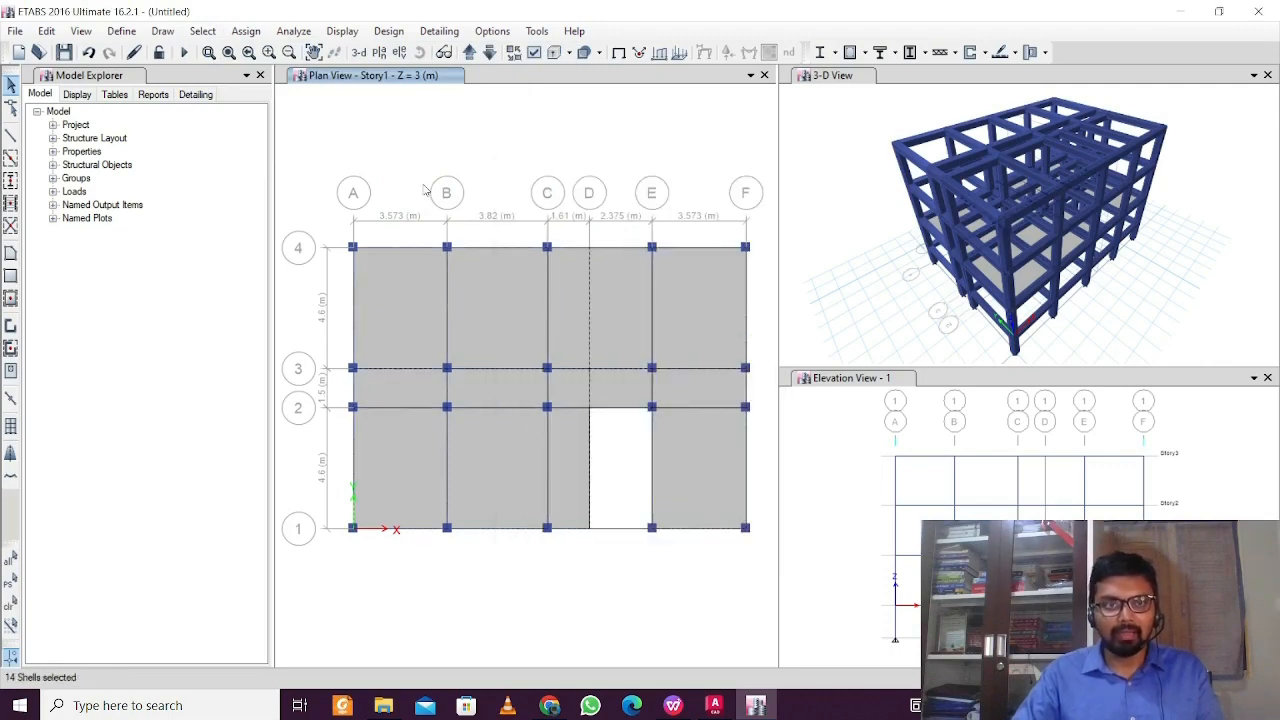
{"action": "left_click", "coordinate": [46, 31]}
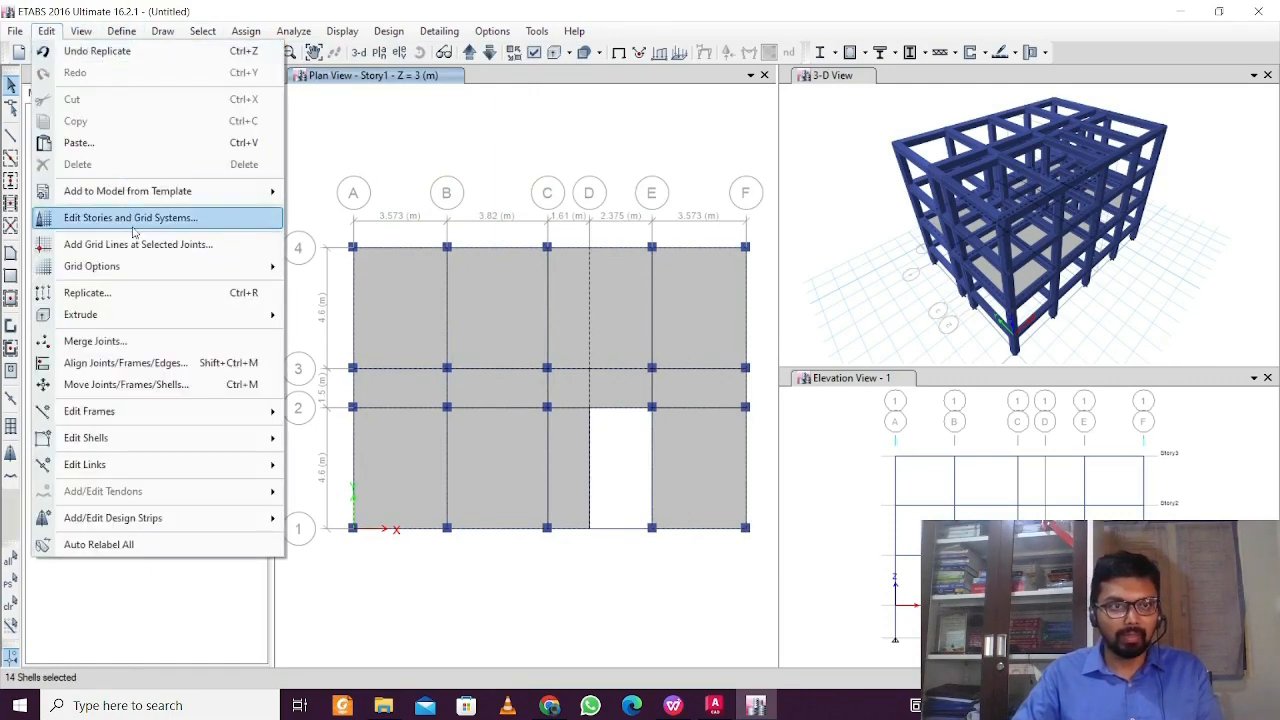
{"action": "left_click", "coordinate": [145, 292]}
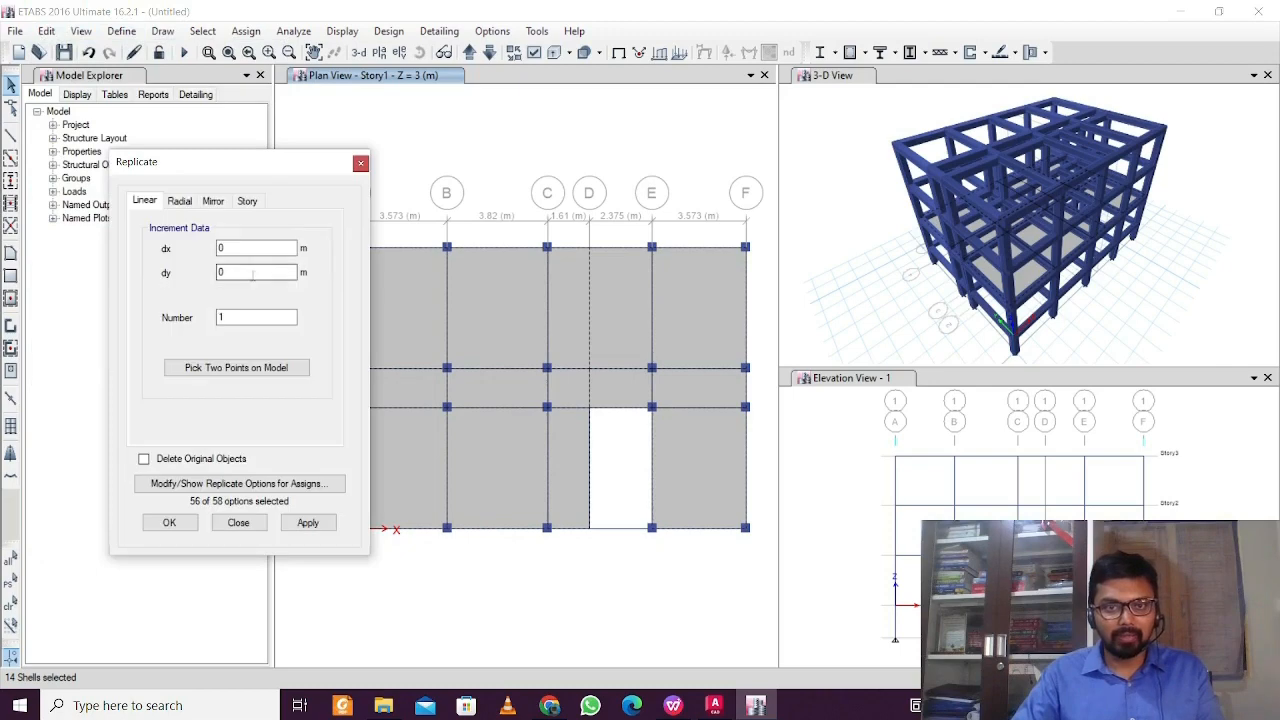
{"action": "left_click", "coordinate": [247, 200]}
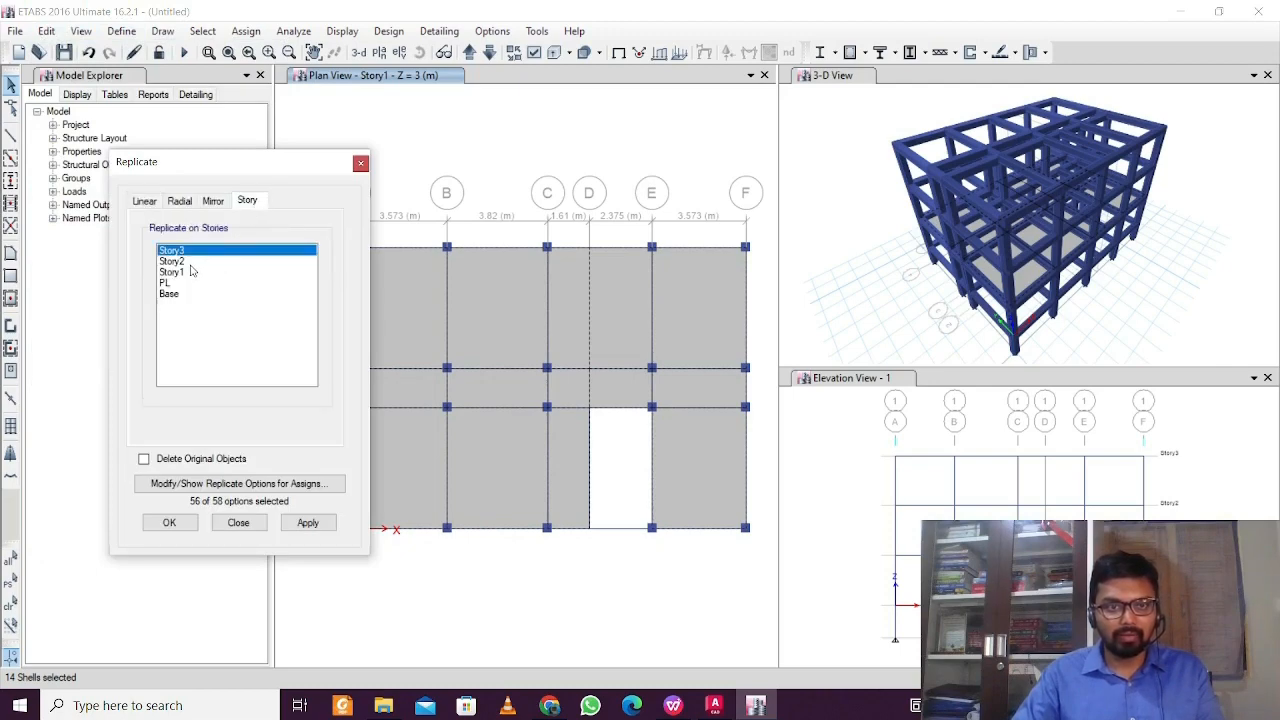
{"action": "left_click", "coordinate": [199, 261]}
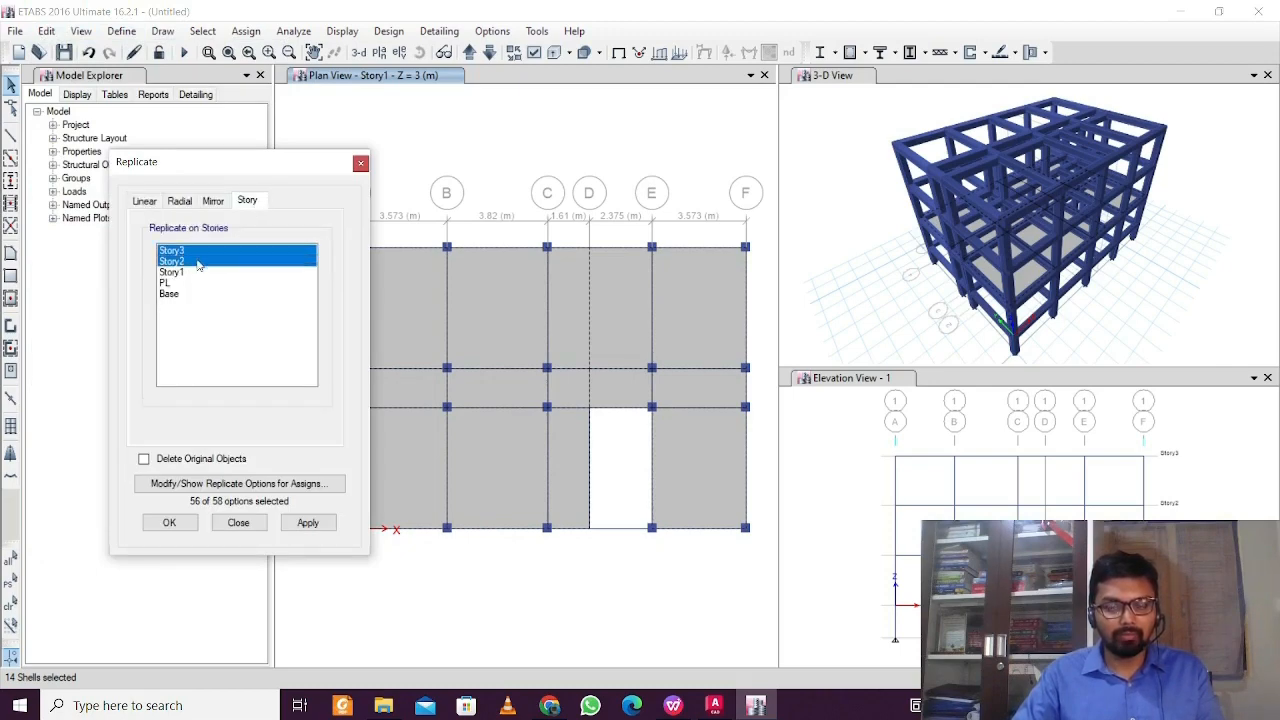
{"action": "left_click", "coordinate": [307, 526]}
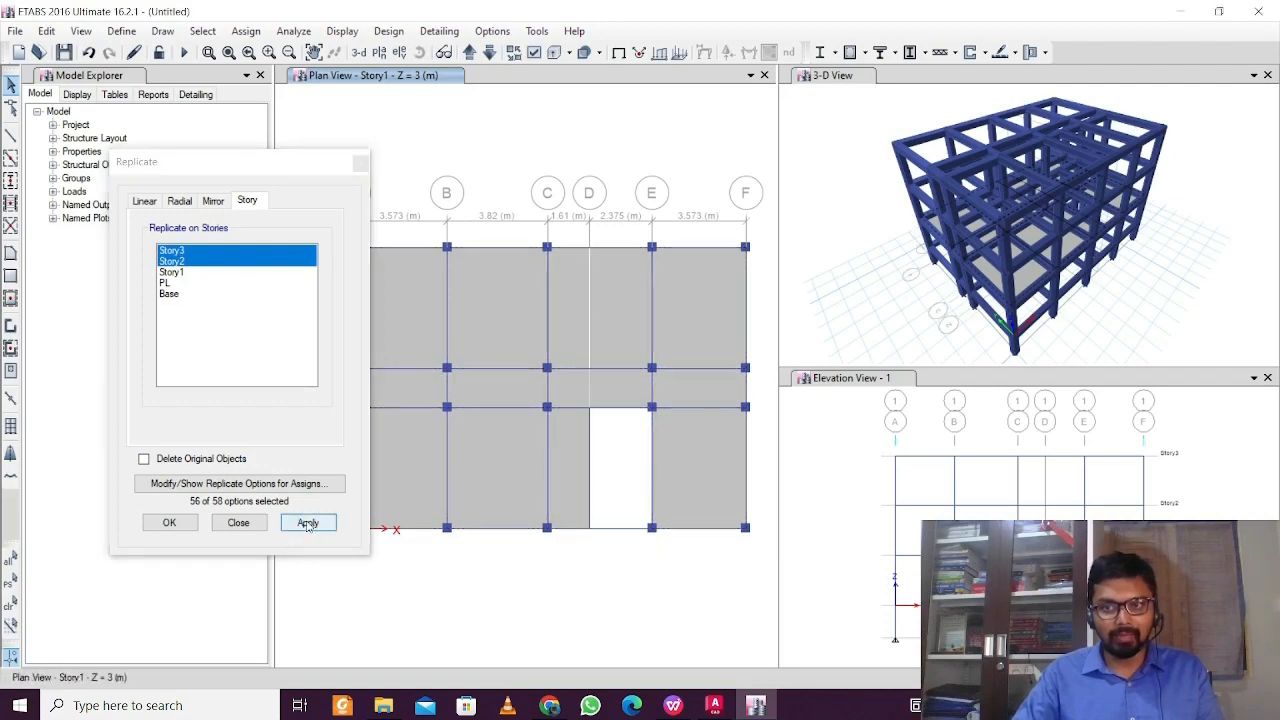
{"action": "left_click", "coordinate": [170, 523]}
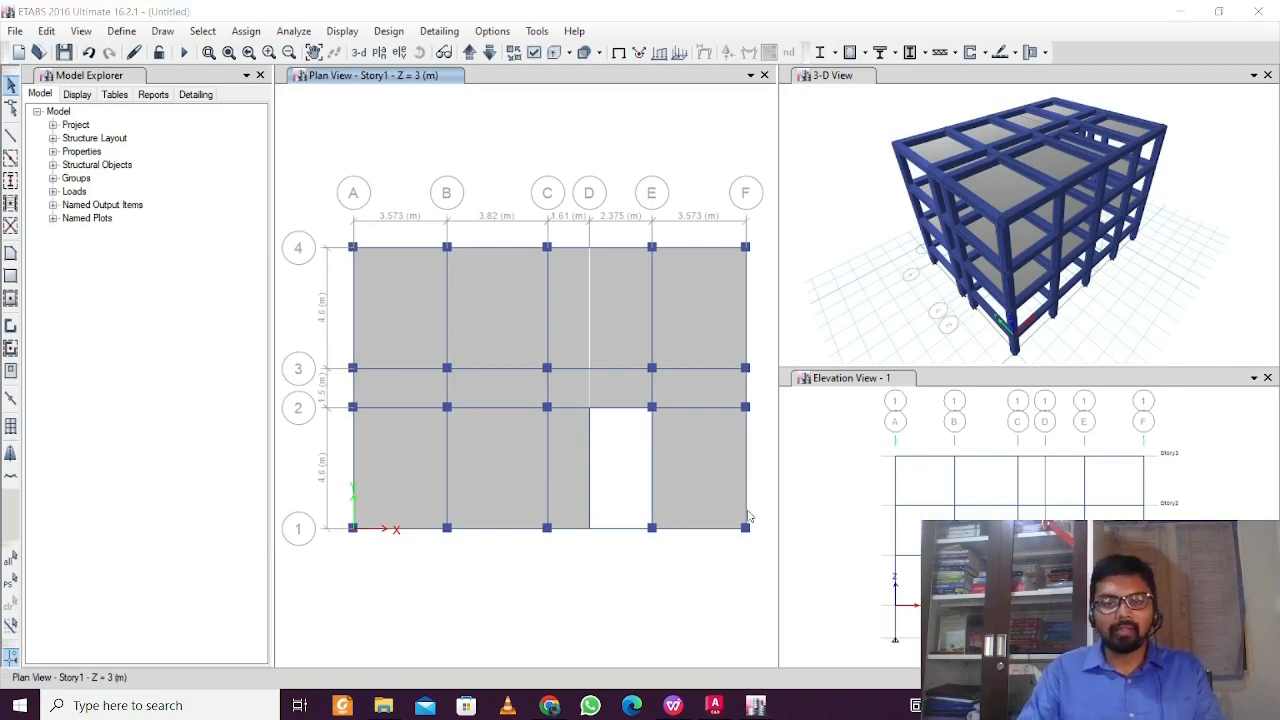
Assign fixed restraints, with all translations and rotations about X, Y and Z restrained, to every joint on the Base plan.
{"action": "left_click", "coordinate": [712, 598]}
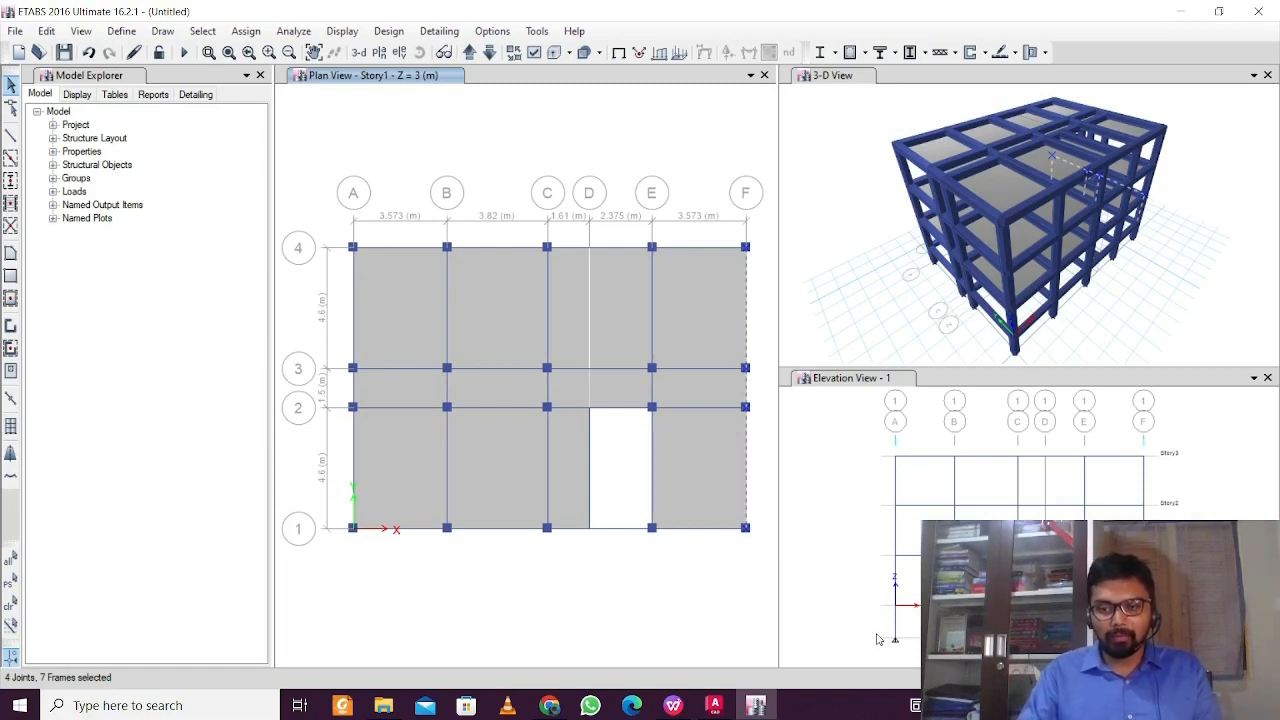
{"action": "left_click", "coordinate": [469, 52]}
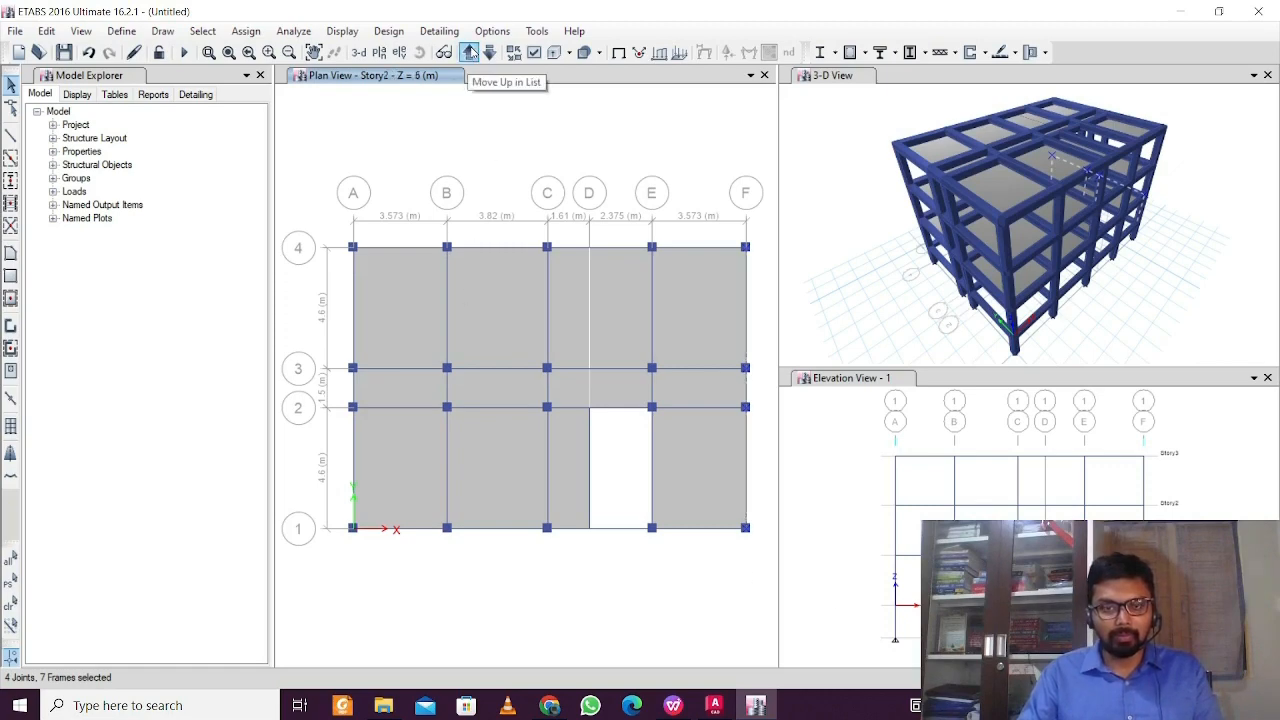
{"action": "left_click", "coordinate": [470, 52]}
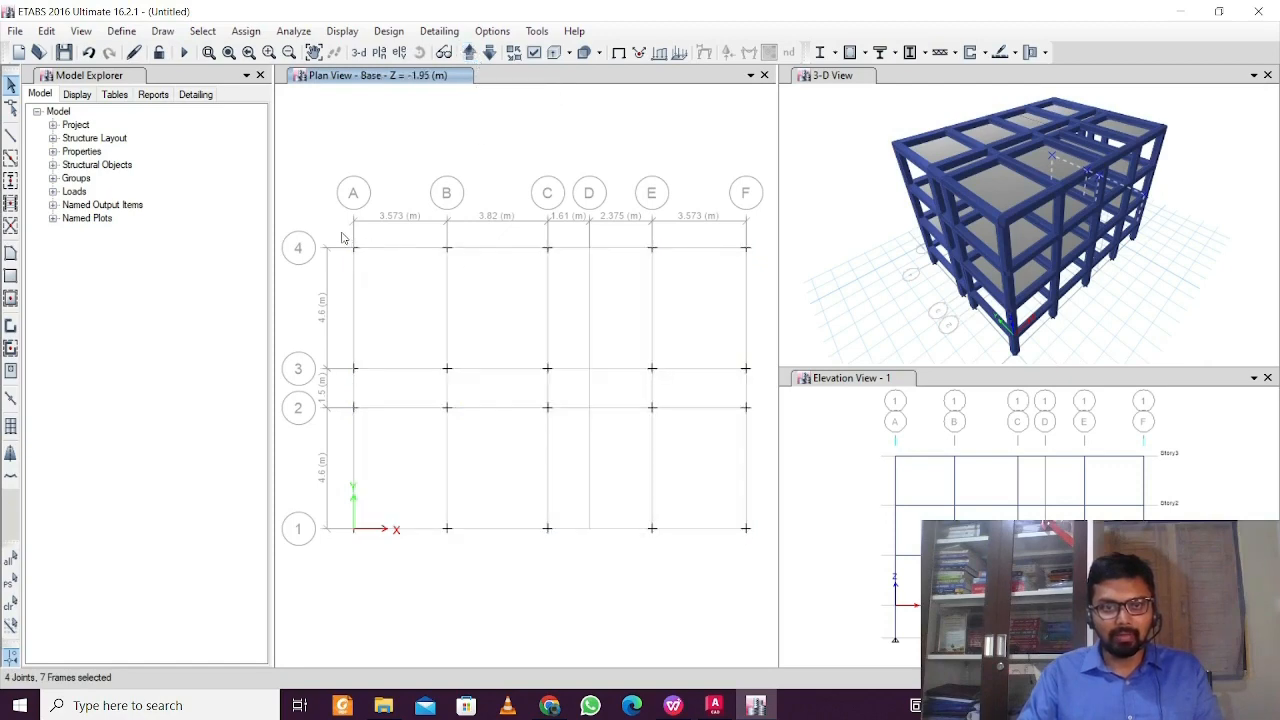
{"action": "left_click_drag", "start_coordinate": [341, 234], "coordinate": [762, 568]}
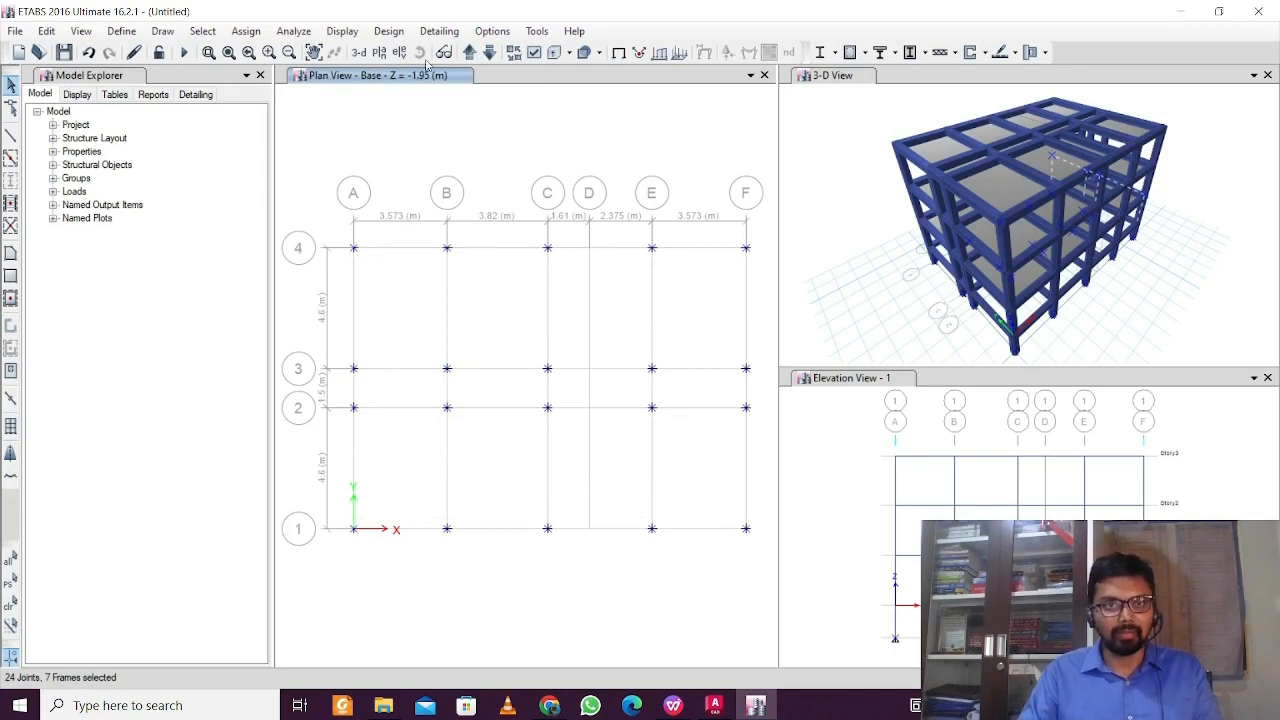
{"action": "left_click", "coordinate": [246, 33]}
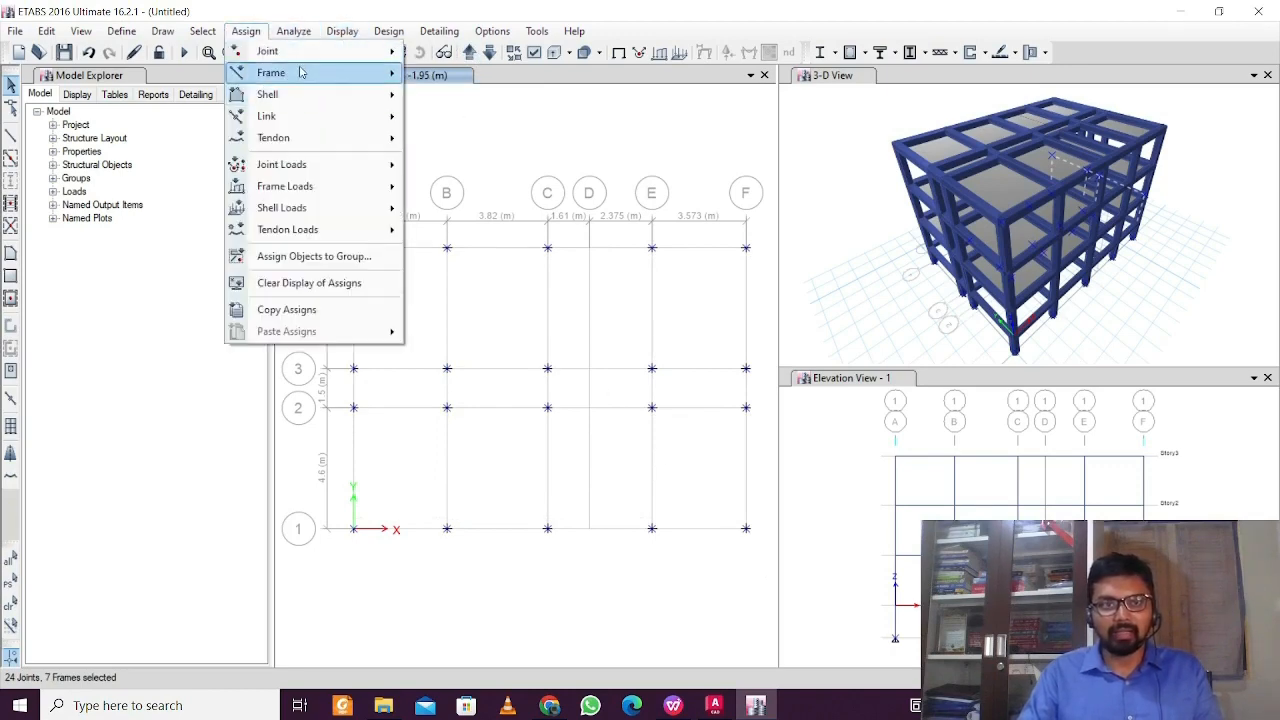
{"action": "mouse_move", "coordinate": [307, 60]}
{"action": "left_click", "coordinate": [455, 53]}
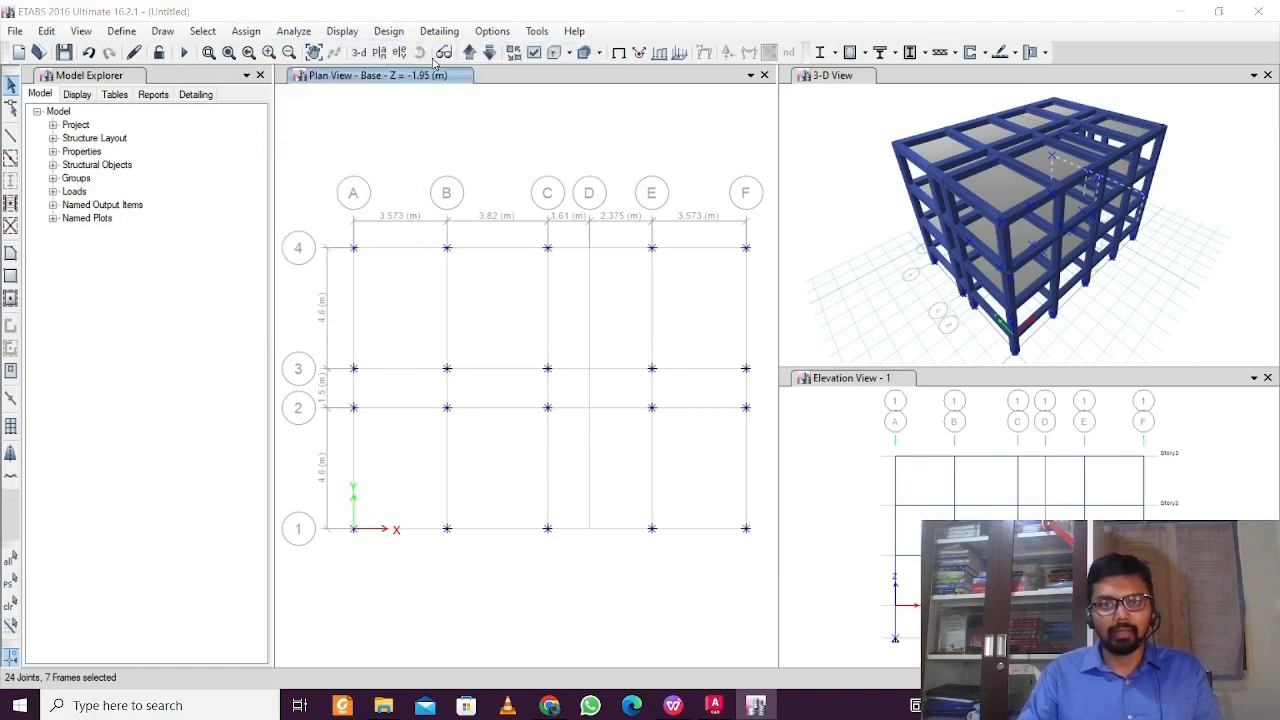
{"action": "left_click", "coordinate": [583, 408]}
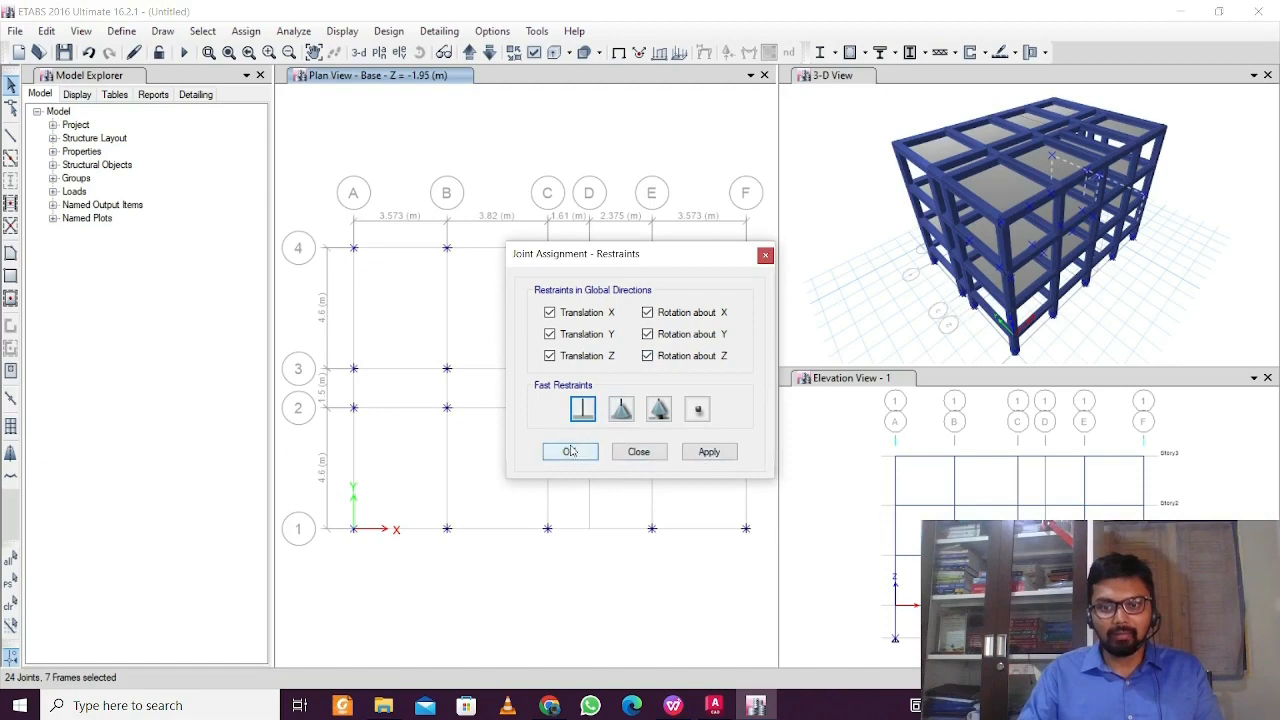
{"action": "left_click", "coordinate": [709, 452]}
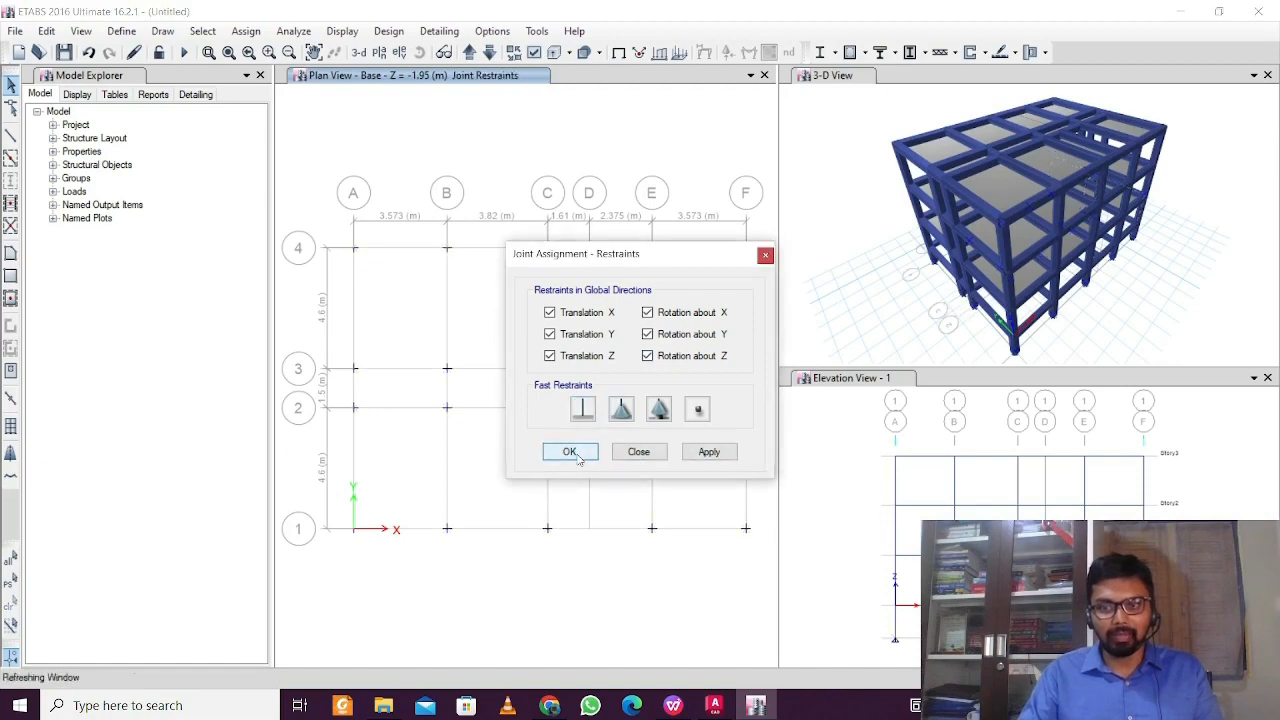
{"action": "left_click", "coordinate": [569, 452]}
Check the base supports in a default 3-D view and in the elevation along grid 1.
{"action": "left_click", "coordinate": [897, 603]}
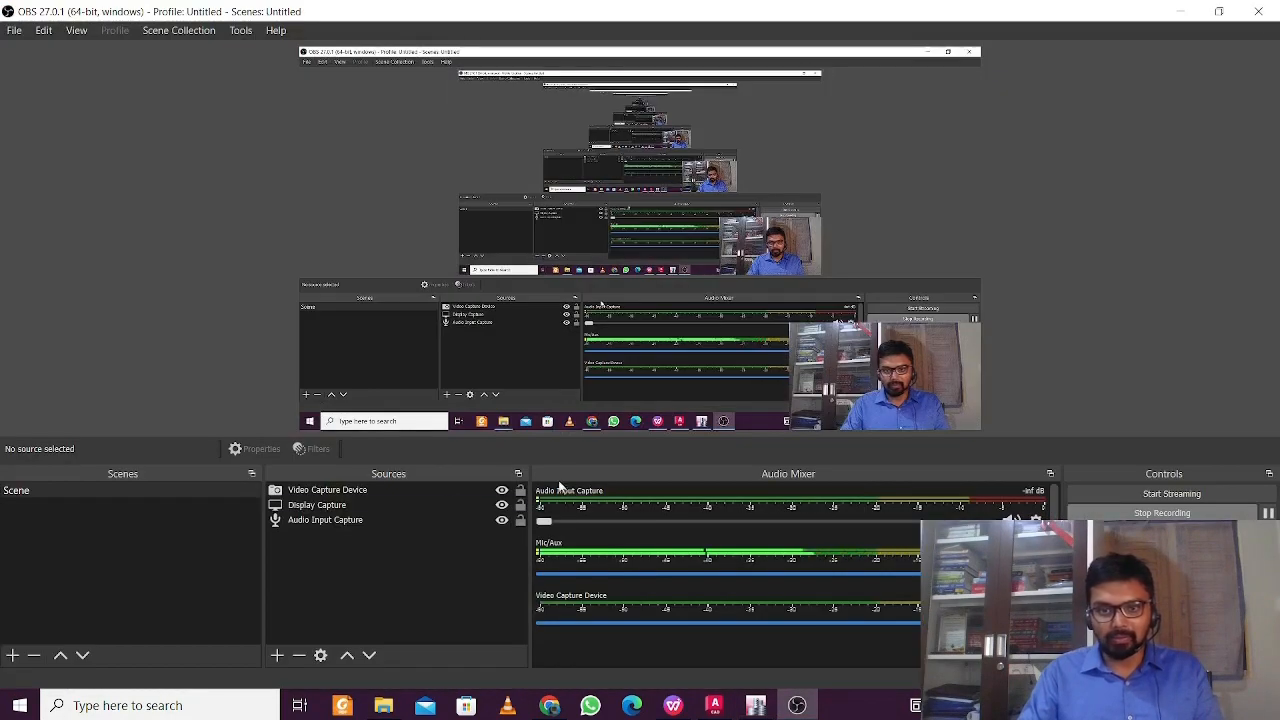
{"action": "left_click", "coordinate": [502, 490]}
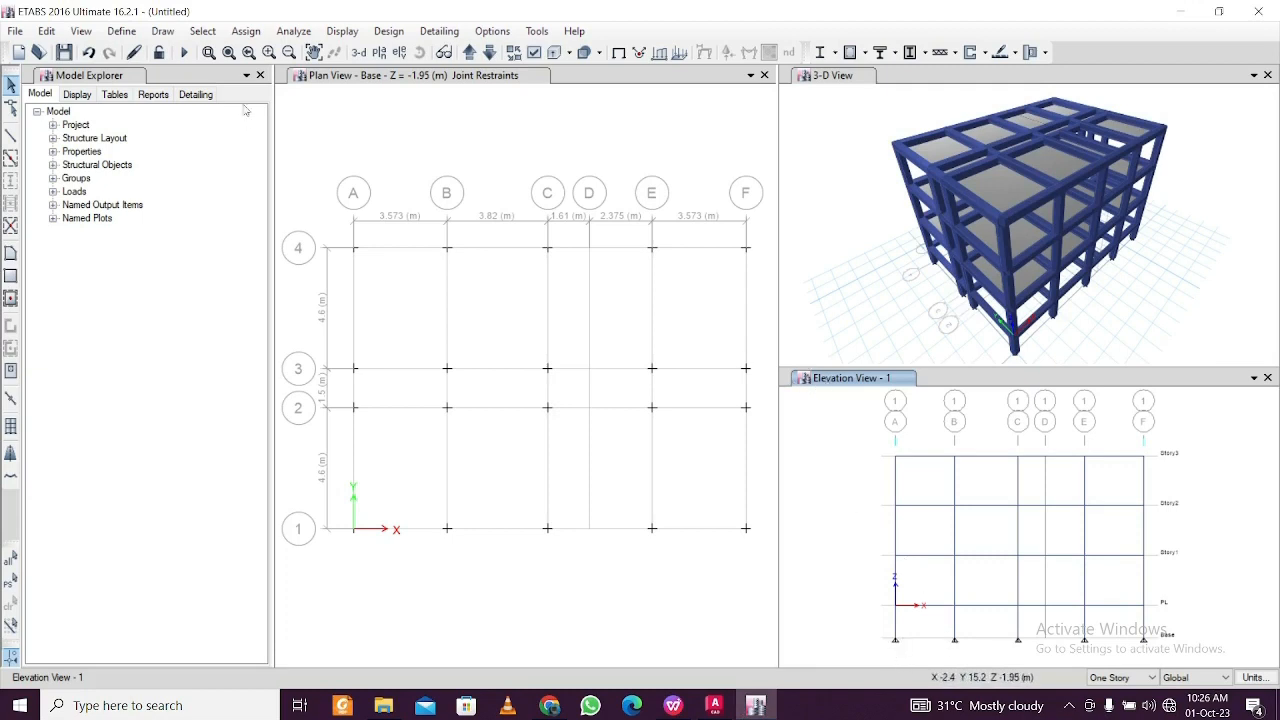
{"action": "left_click", "coordinate": [358, 52]}
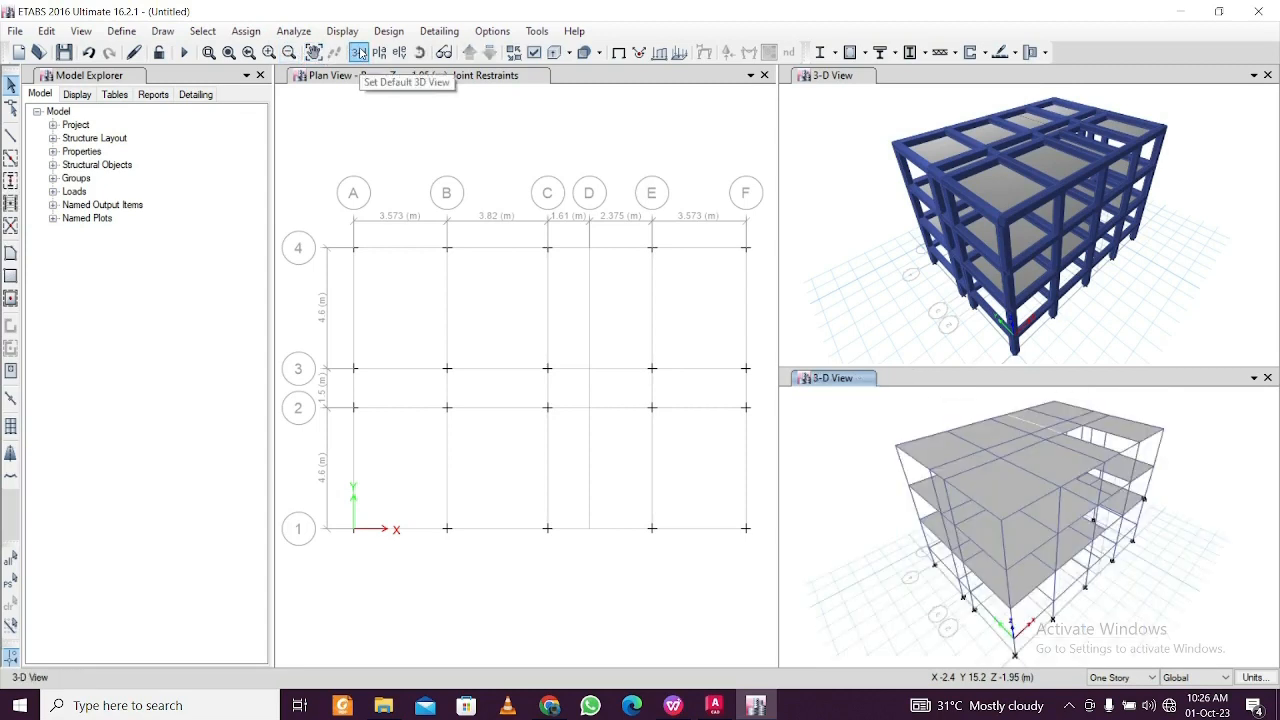
{"action": "left_click", "coordinate": [381, 53]}
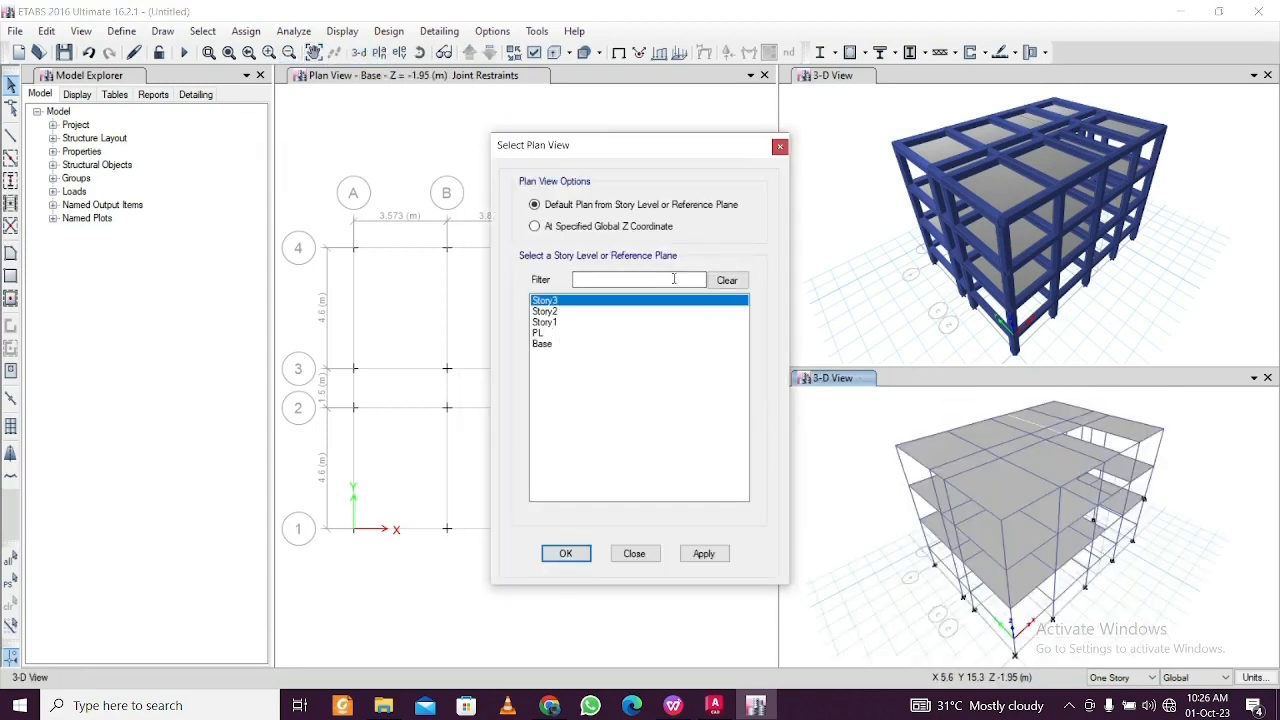
{"action": "left_click", "coordinate": [779, 148]}
{"action": "left_click", "coordinate": [420, 53]}
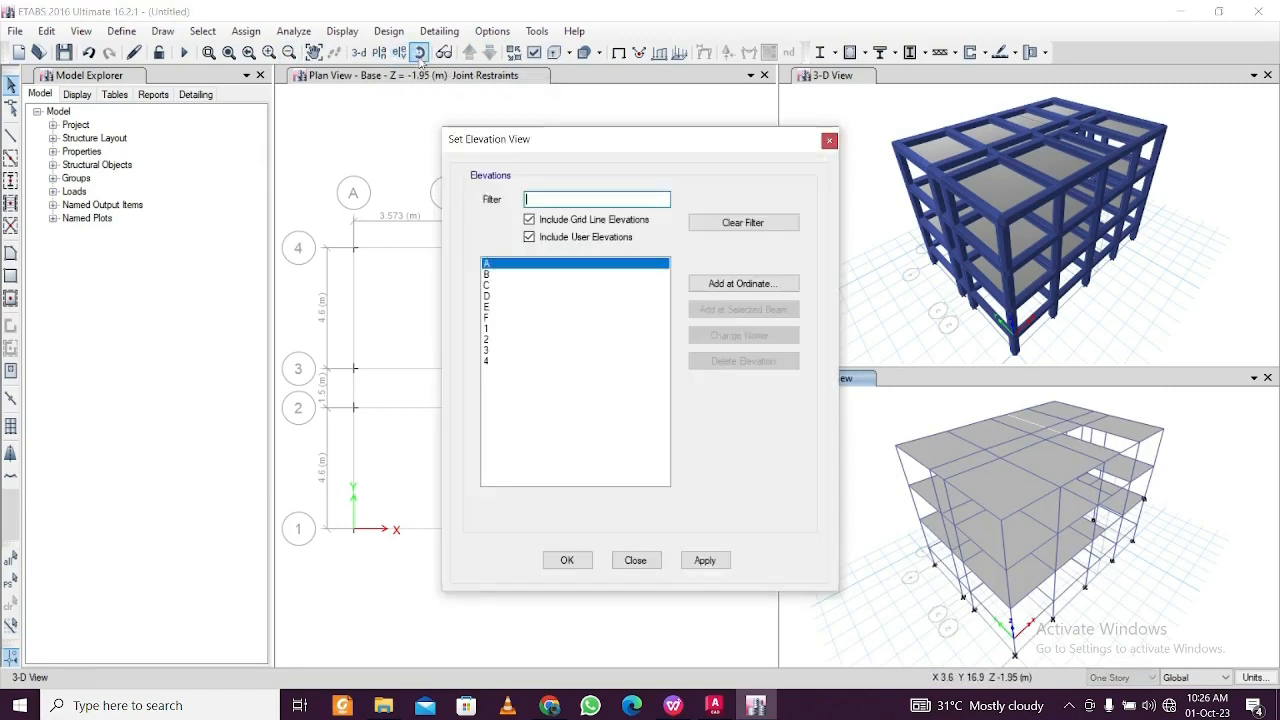
{"action": "left_click", "coordinate": [514, 329]}
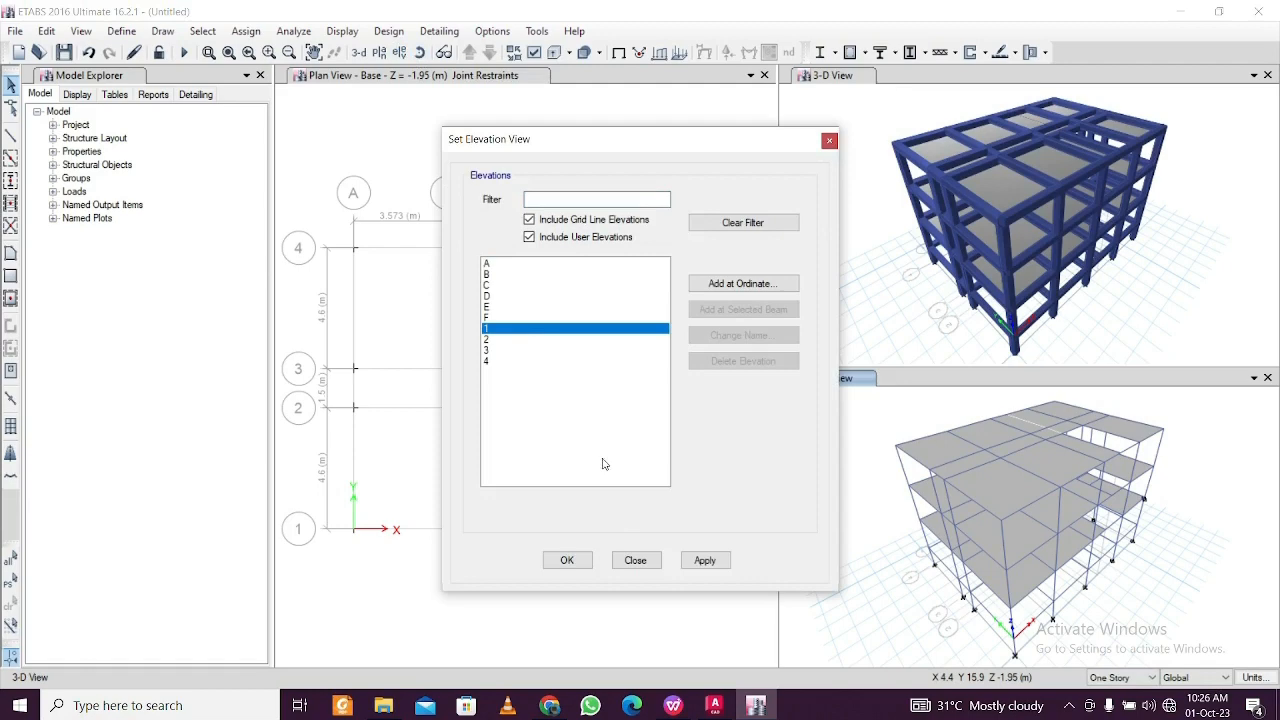
{"action": "left_click", "coordinate": [706, 561]}
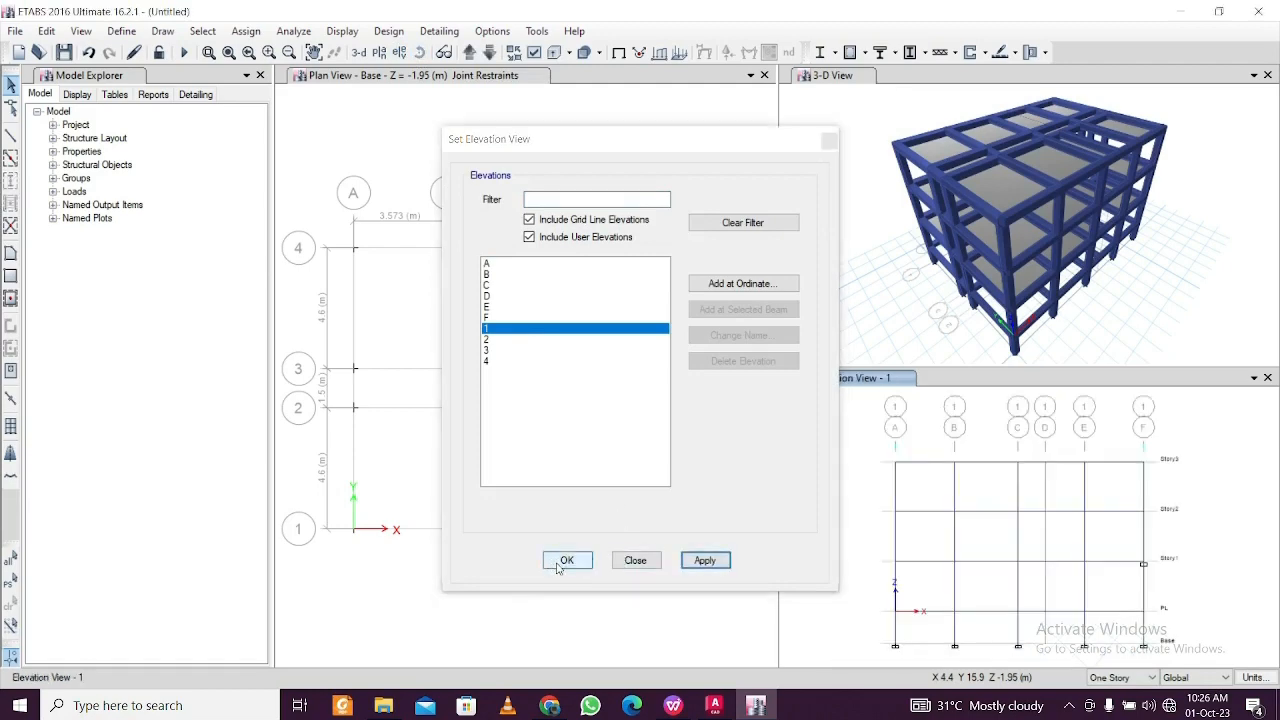
{"action": "left_click", "coordinate": [566, 561]}
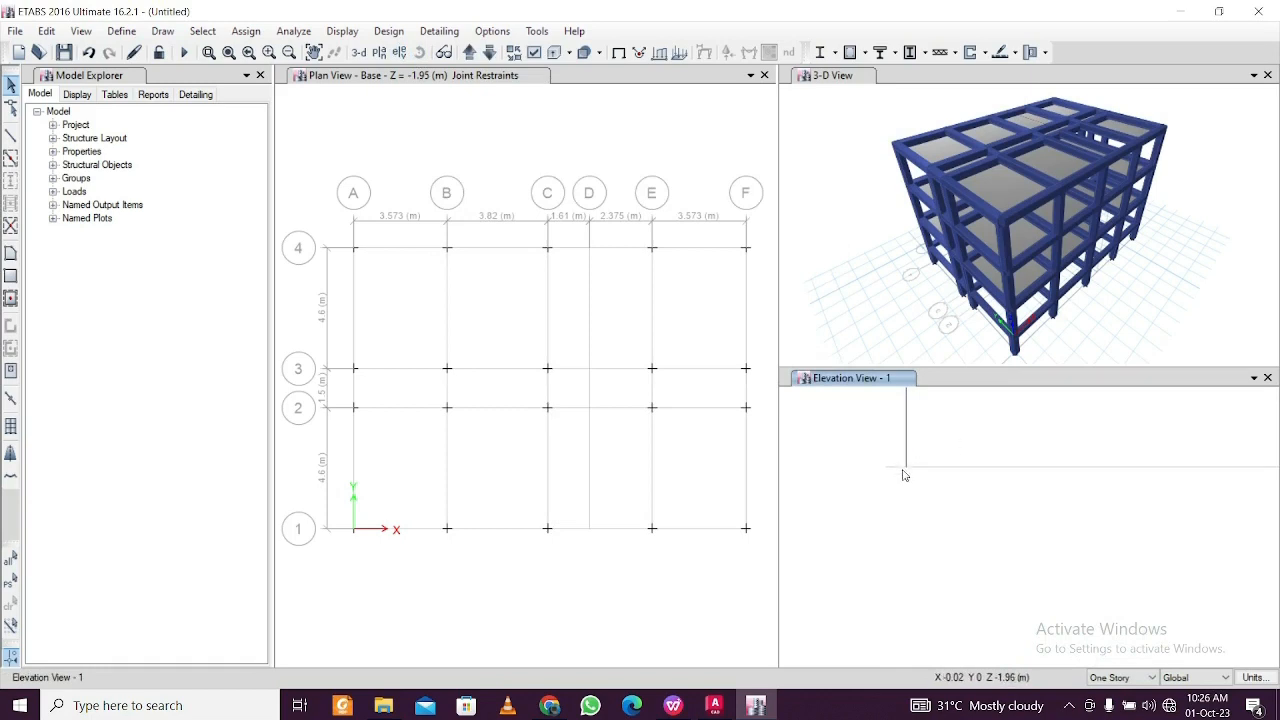
{"action": "scroll", "coordinate": [903, 475], "scroll_direction": "down", "scroll_amount": 5}
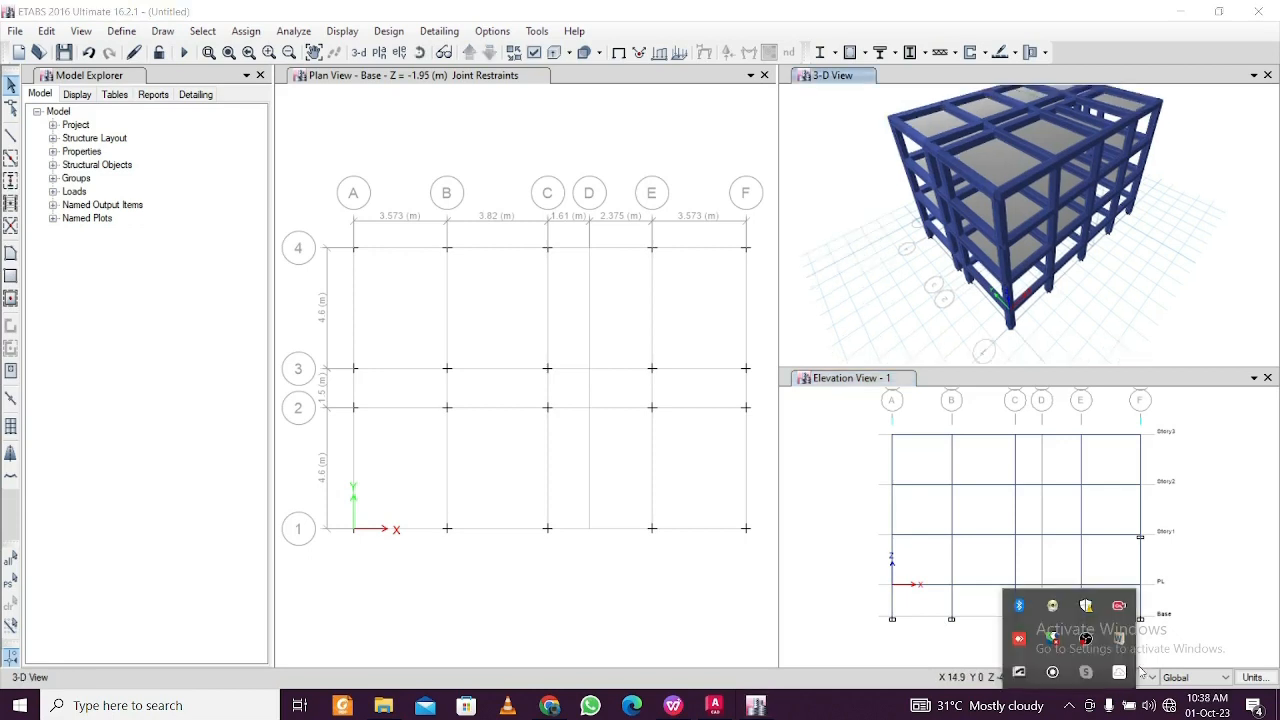
Turn off the extruded frame display in the 3-D view so members appear as lines with their supports.
{"action": "left_click", "coordinate": [1083, 318]}
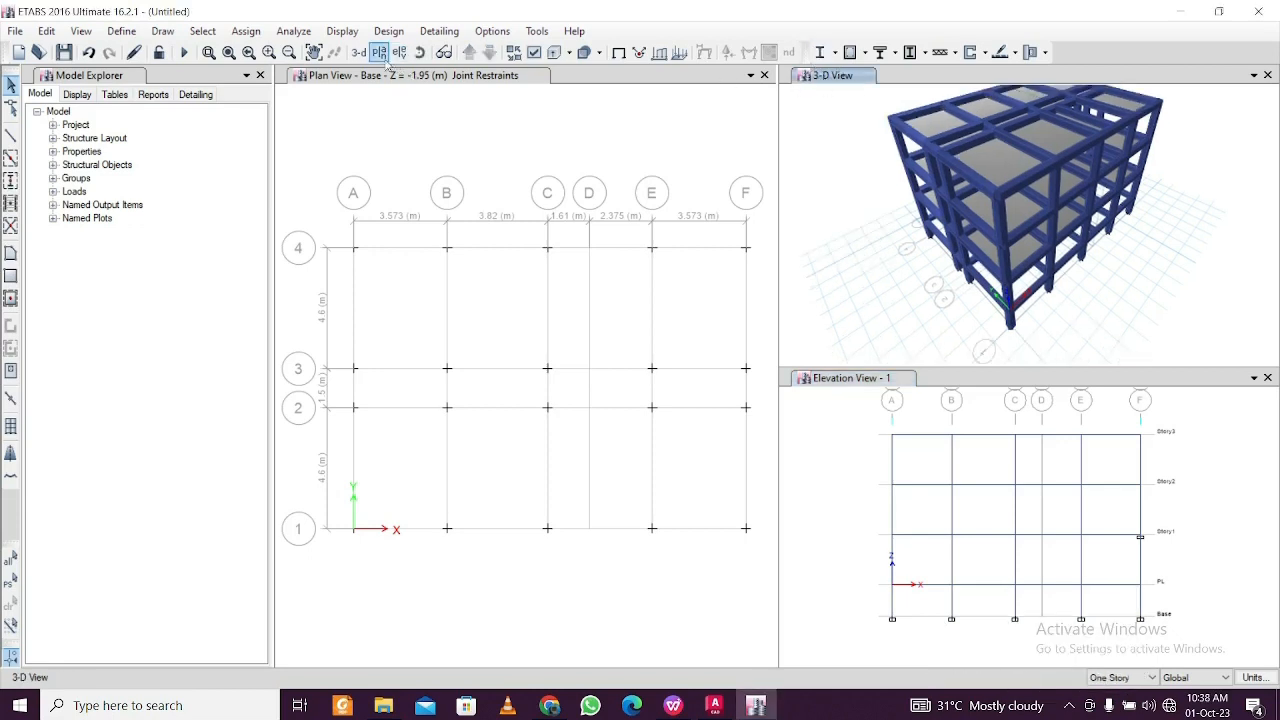
{"action": "left_click", "coordinate": [553, 53]}
{"action": "middle_click_drag", "start_coordinate": [1033, 306], "coordinate": [1029, 316]}
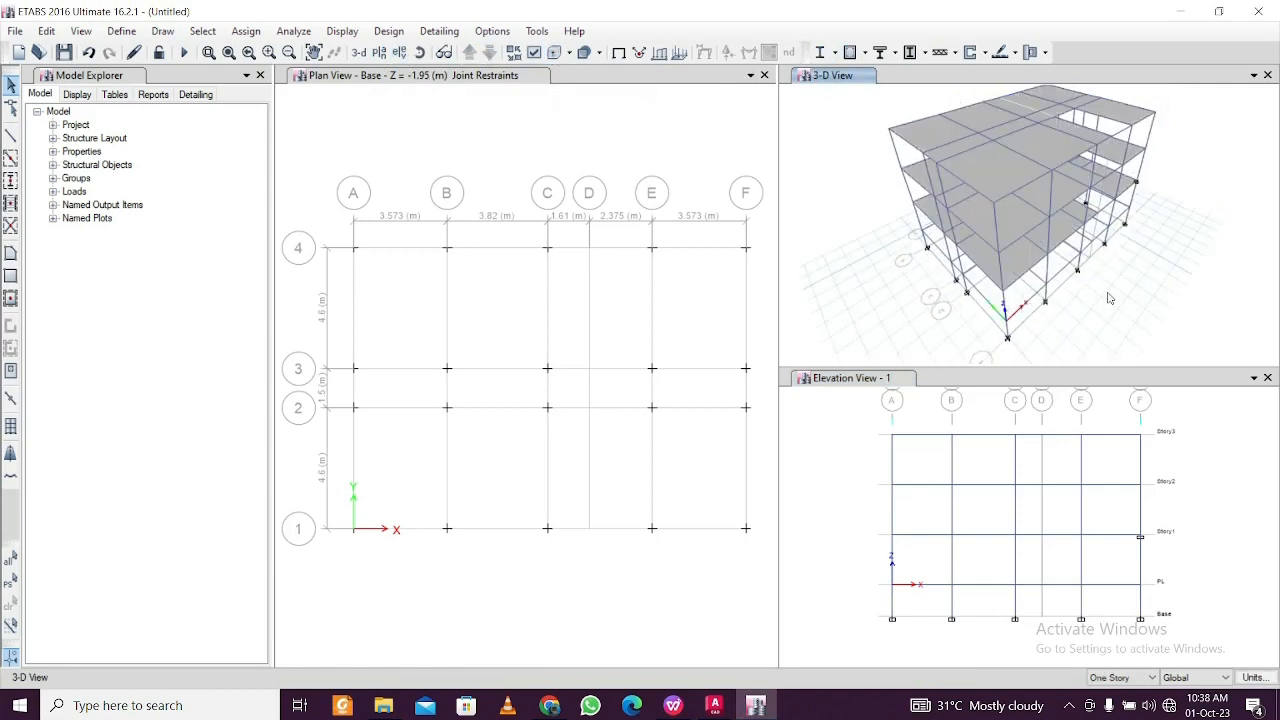
{"action": "middle_click_drag", "start_coordinate": [1114, 262], "coordinate": [1115, 279]}
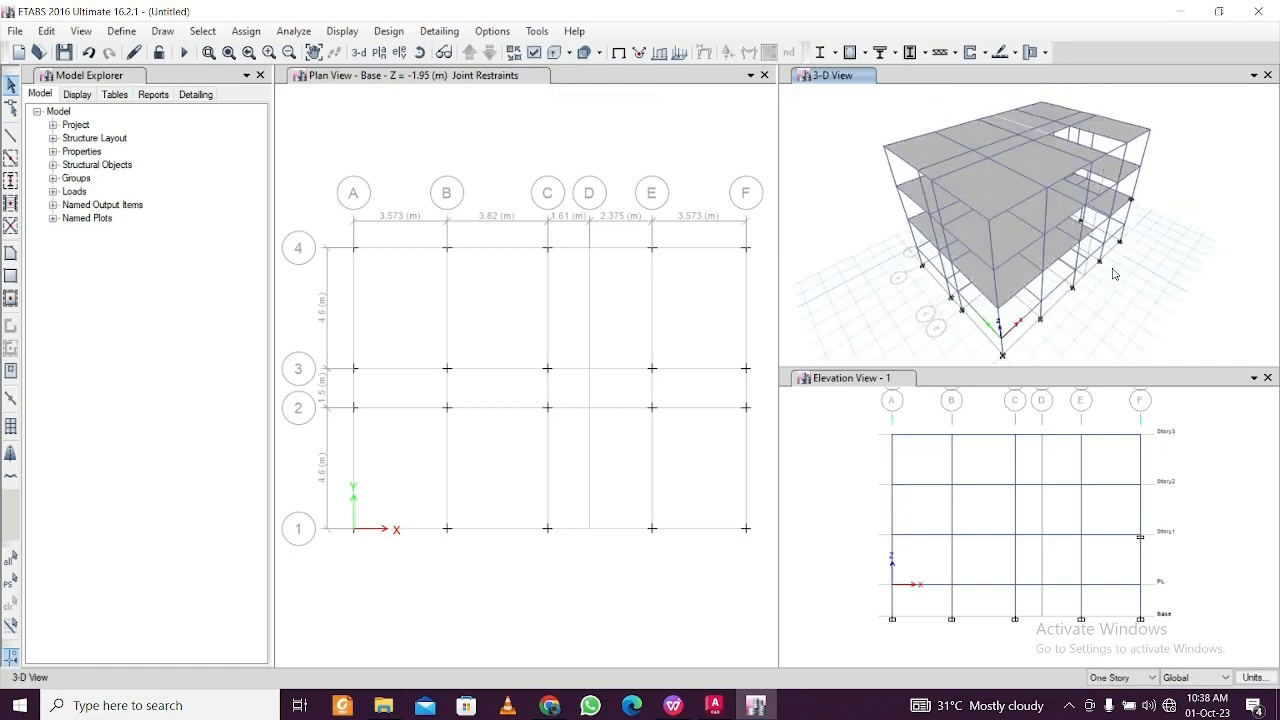
{"action": "middle_click_drag", "start_coordinate": [1124, 270], "coordinate": [1138, 280]}
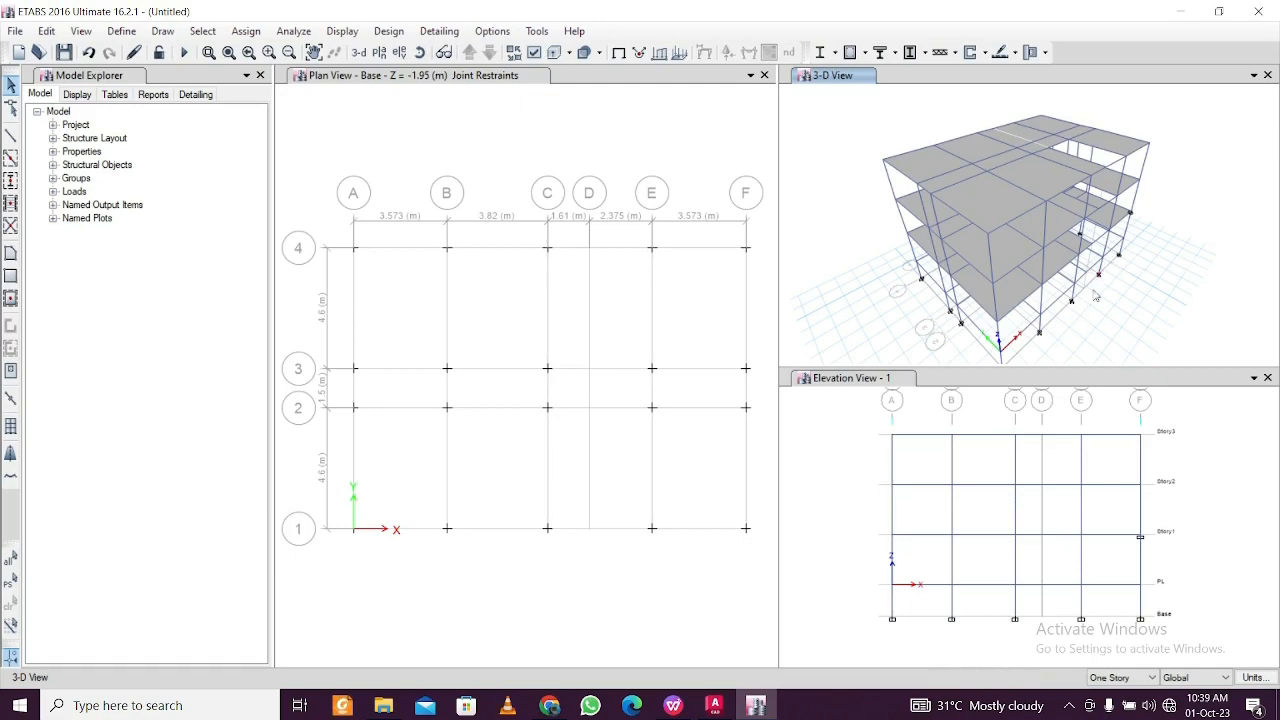
Examine the stair bay between grids D and E on elevation 1 and select its Story1 beam.
{"action": "left_click", "coordinate": [714, 705]}
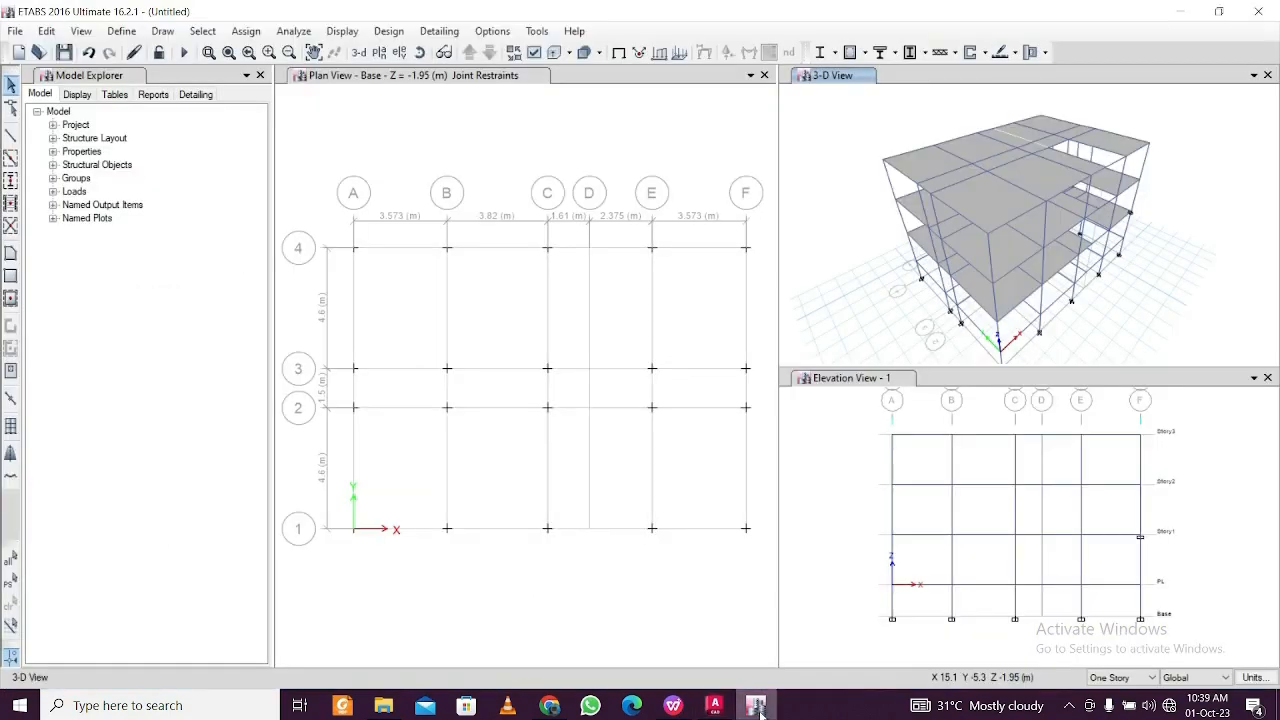
{"action": "left_click", "coordinate": [756, 705]}
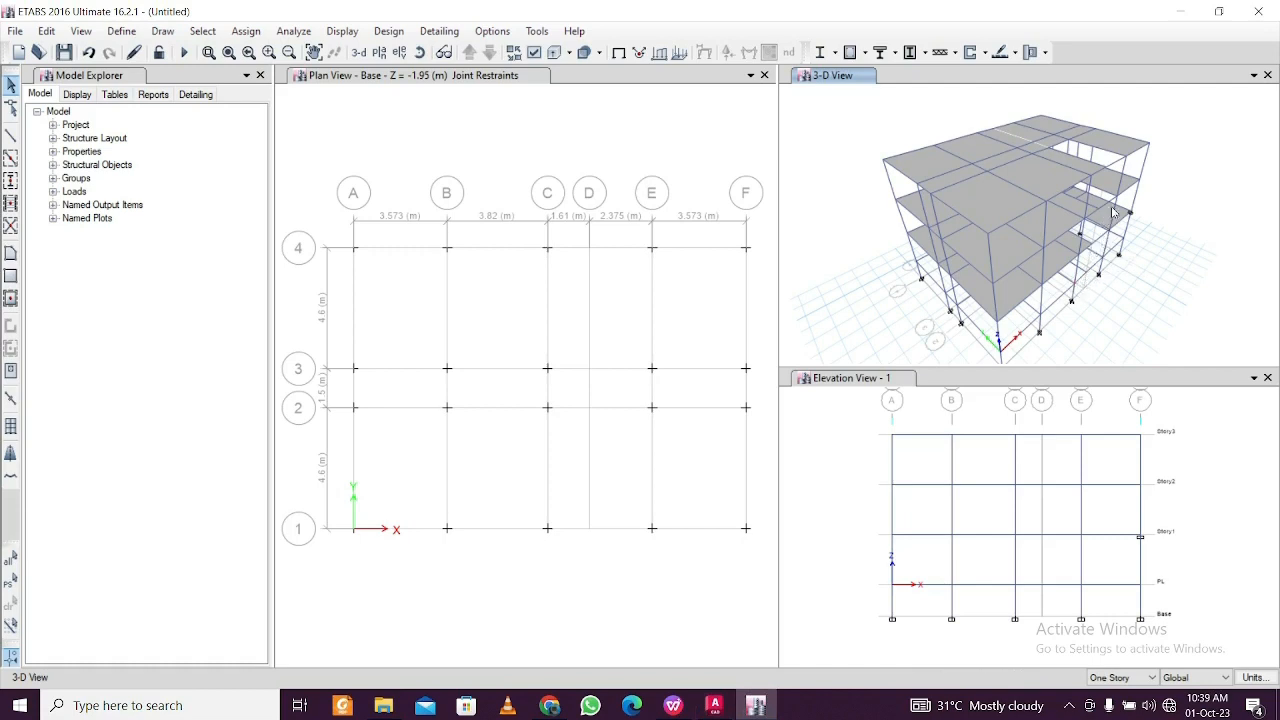
{"action": "scroll", "coordinate": [1063, 582], "scroll_direction": "up", "scroll_amount": 3}
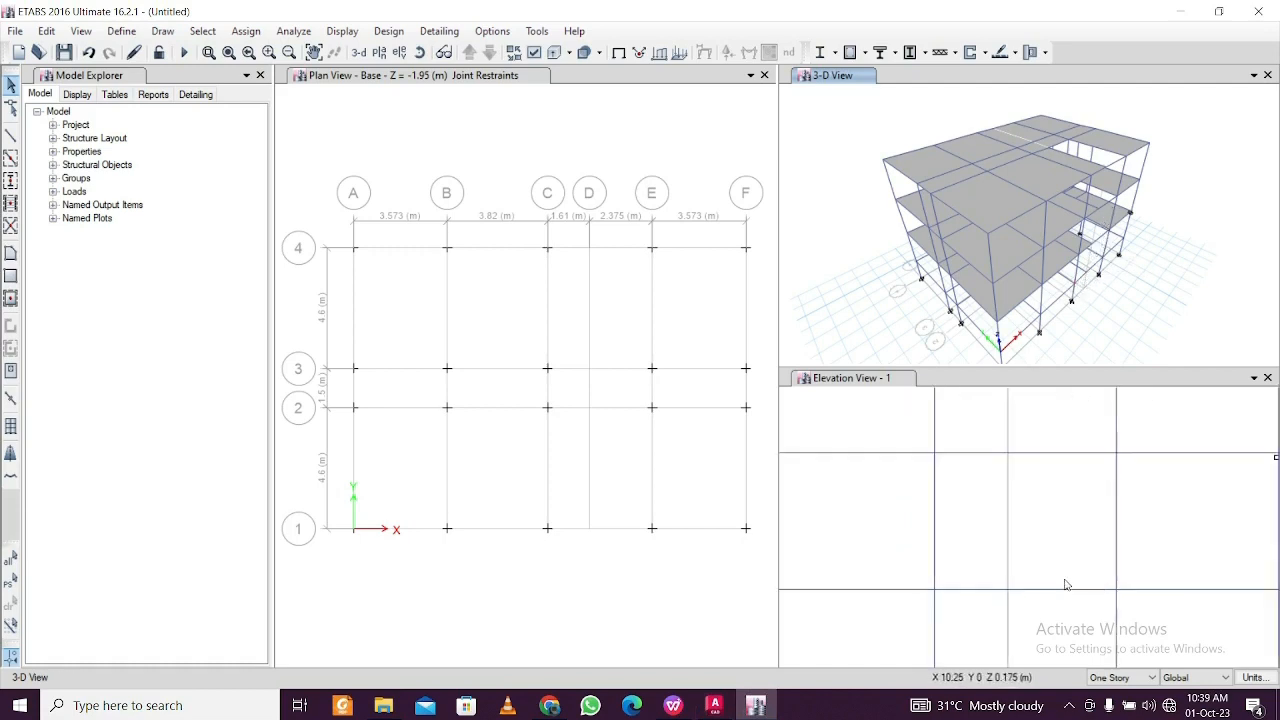
{"action": "scroll", "coordinate": [1064, 582], "scroll_direction": "down", "scroll_amount": 3}
{"action": "middle_click_drag", "start_coordinate": [1066, 582], "coordinate": [1059, 562]}
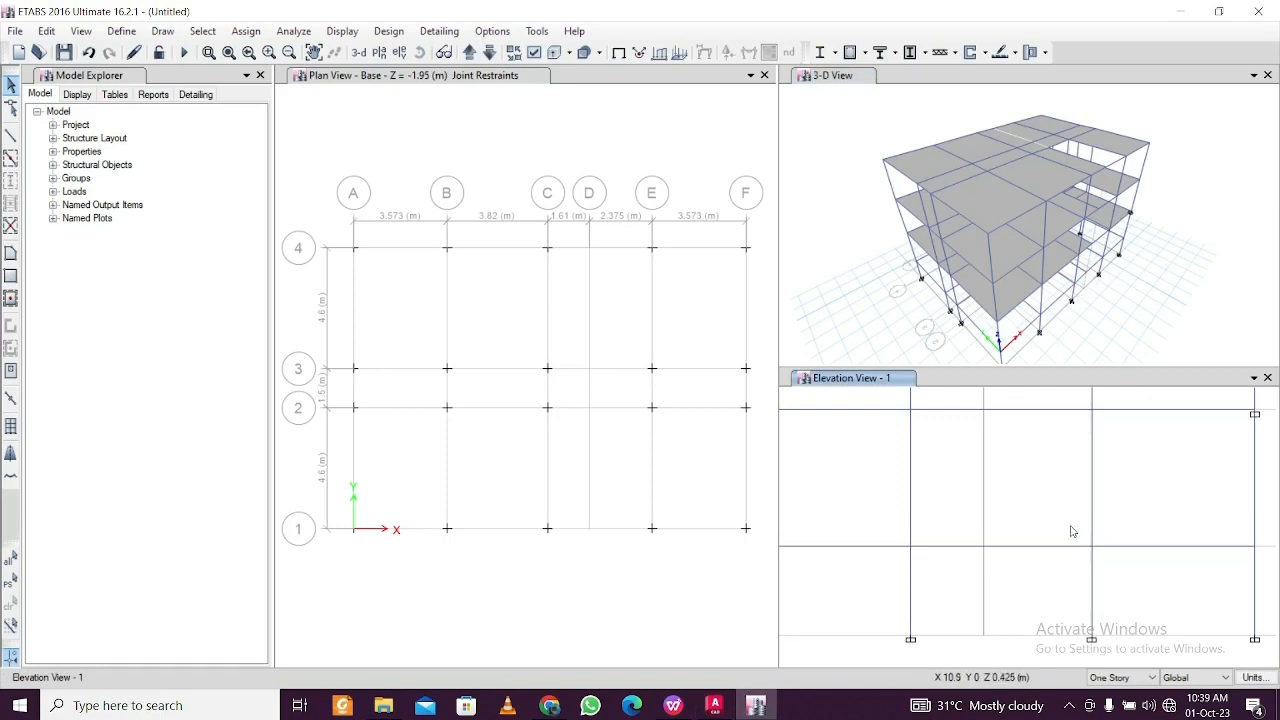
{"action": "scroll", "coordinate": [1073, 526], "scroll_direction": "down", "scroll_amount": 3}
{"action": "scroll", "coordinate": [1073, 526], "scroll_direction": "up", "scroll_amount": 3}
{"action": "middle_click_drag", "start_coordinate": [1080, 486], "coordinate": [1085, 510]}
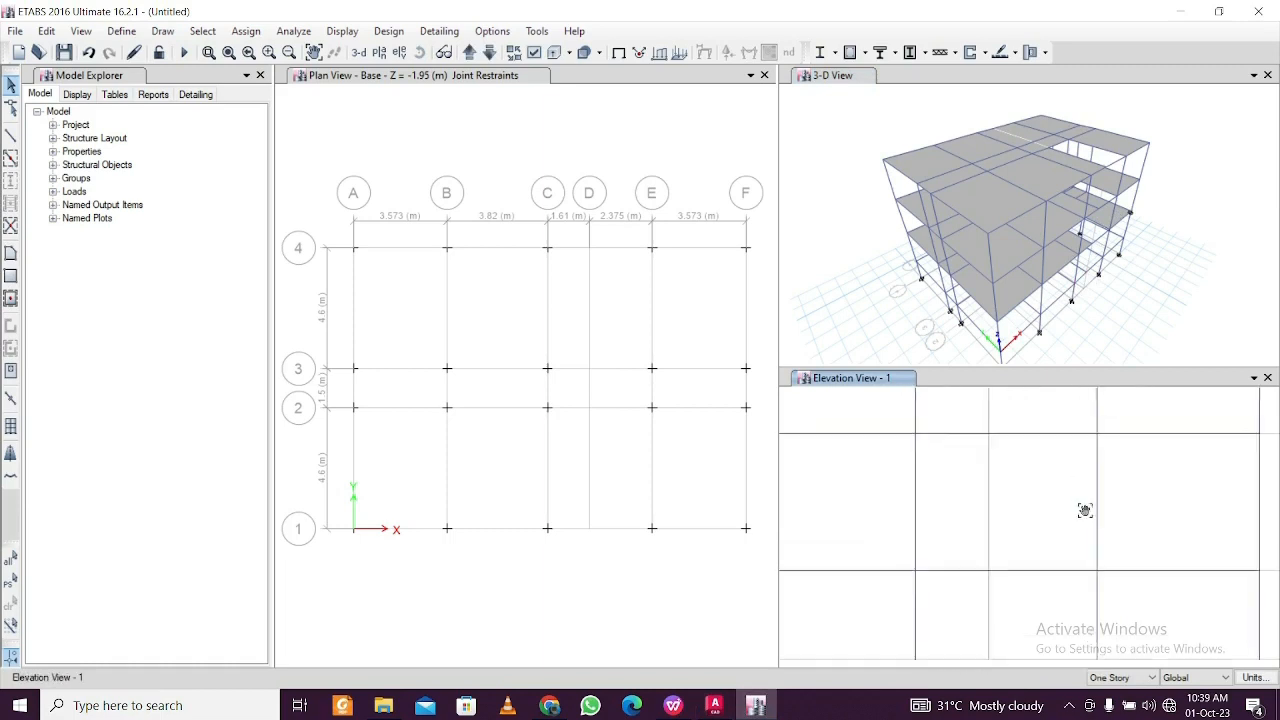
{"action": "left_click", "coordinate": [1071, 460]}
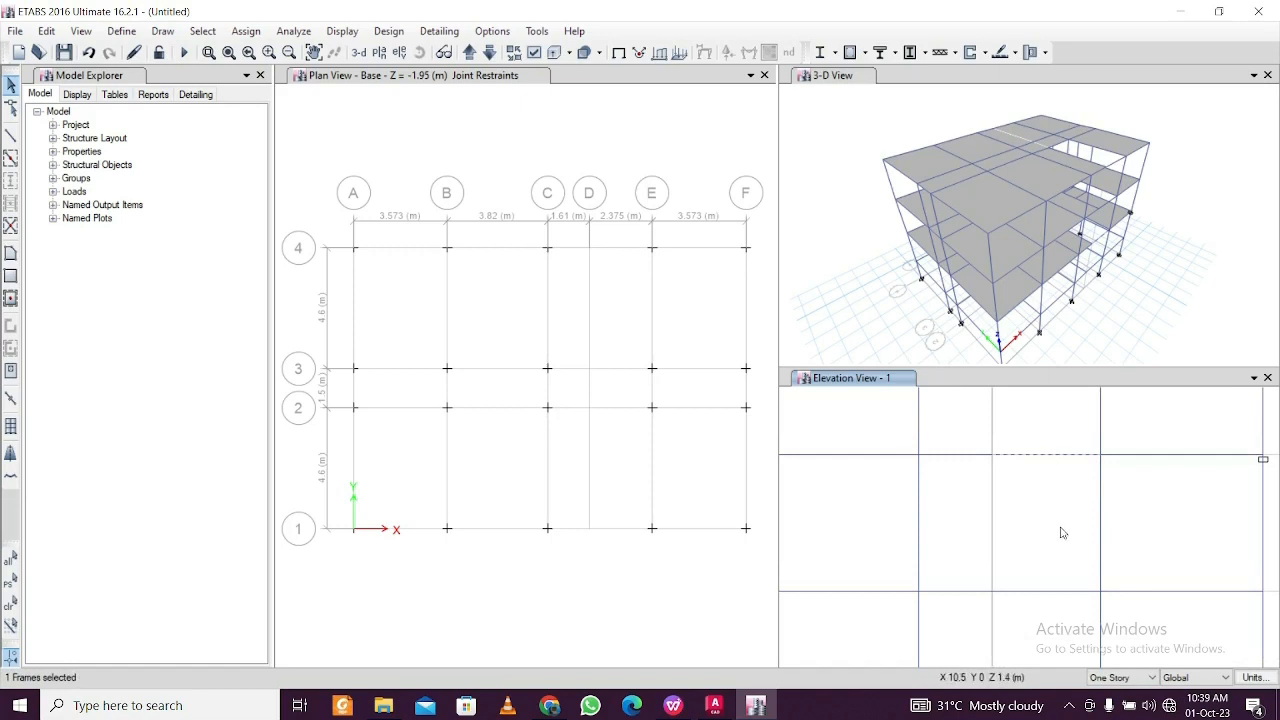
Switch to AutoCAD and examine the stair's mid-landing height in Section B-B of the approval drawing.
{"action": "left_click", "coordinate": [714, 705]}
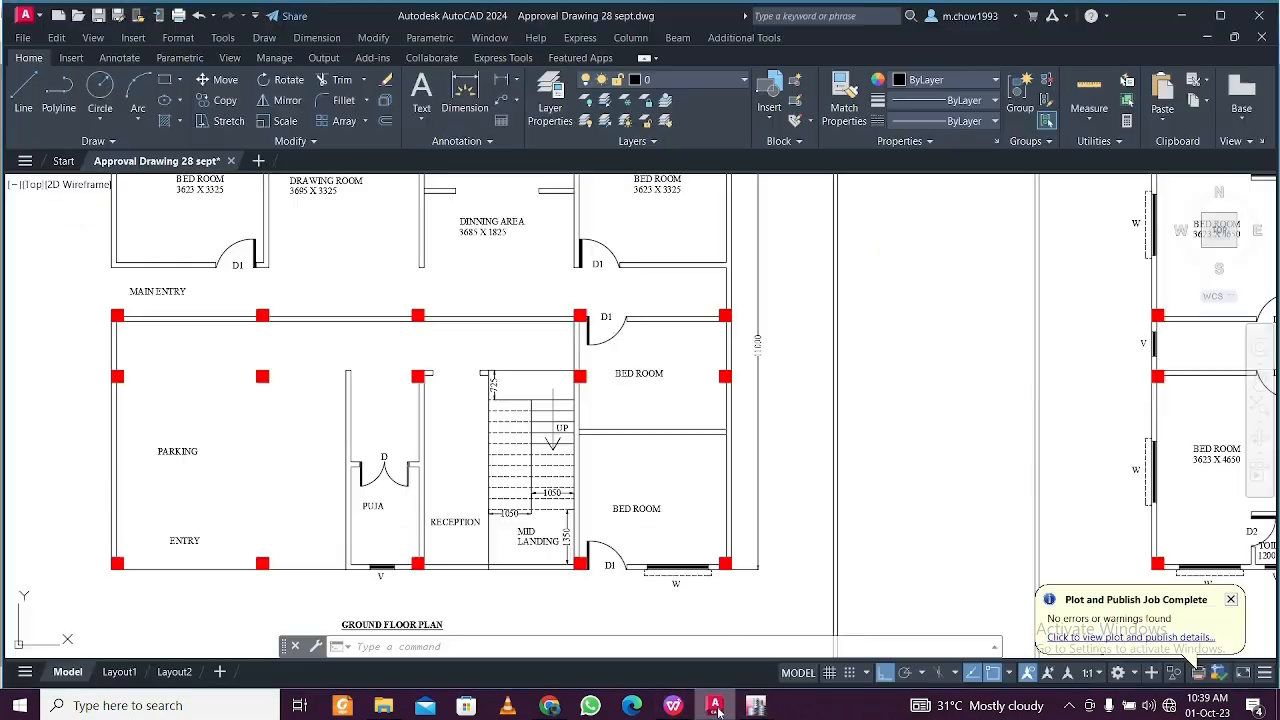
{"action": "scroll", "coordinate": [543, 386], "scroll_direction": "down", "scroll_amount": 2}
{"action": "middle_click_drag", "start_coordinate": [788, 422], "coordinate": [600, 437]}
{"action": "scroll", "coordinate": [838, 534], "scroll_direction": "up", "scroll_amount": 1}
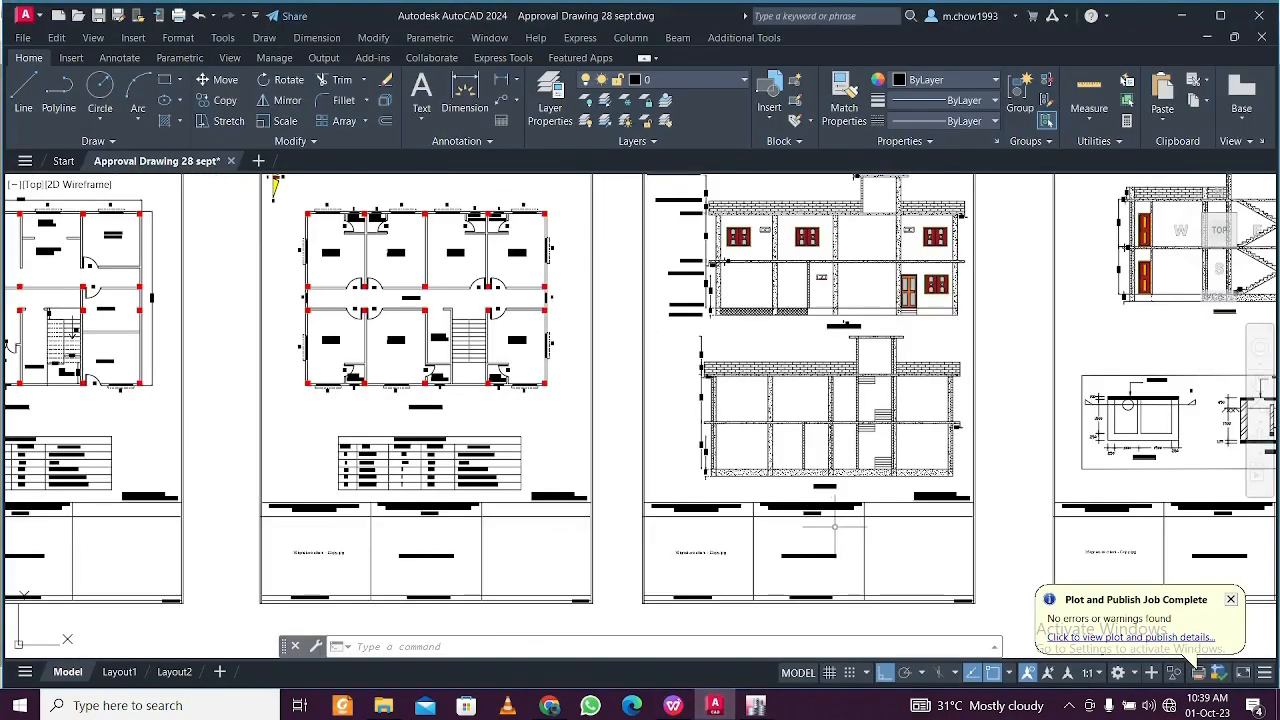
{"action": "middle_click_drag", "start_coordinate": [886, 473], "coordinate": [774, 499]}
{"action": "middle_click_drag", "start_coordinate": [977, 436], "coordinate": [961, 446]}
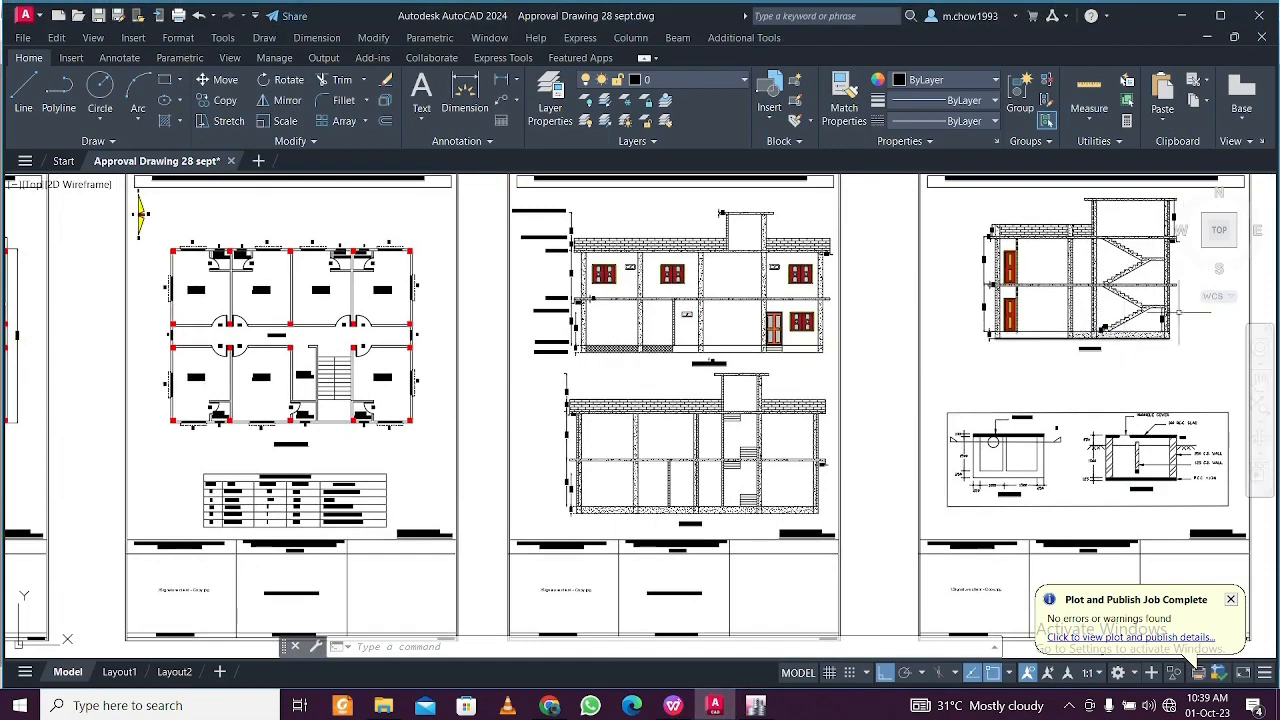
{"action": "scroll", "coordinate": [1068, 330], "scroll_direction": "up", "scroll_amount": 2}
{"action": "mouse_move", "coordinate": [1184, 313]}
{"action": "middle_mouse_down"}
{"action": "mouse_move", "coordinate": [1068, 330]}
{"action": "mouse_move", "coordinate": [944, 375]}
{"action": "middle_mouse_up"}
{"action": "scroll", "coordinate": [1068, 330], "scroll_direction": "down", "scroll_amount": 2}
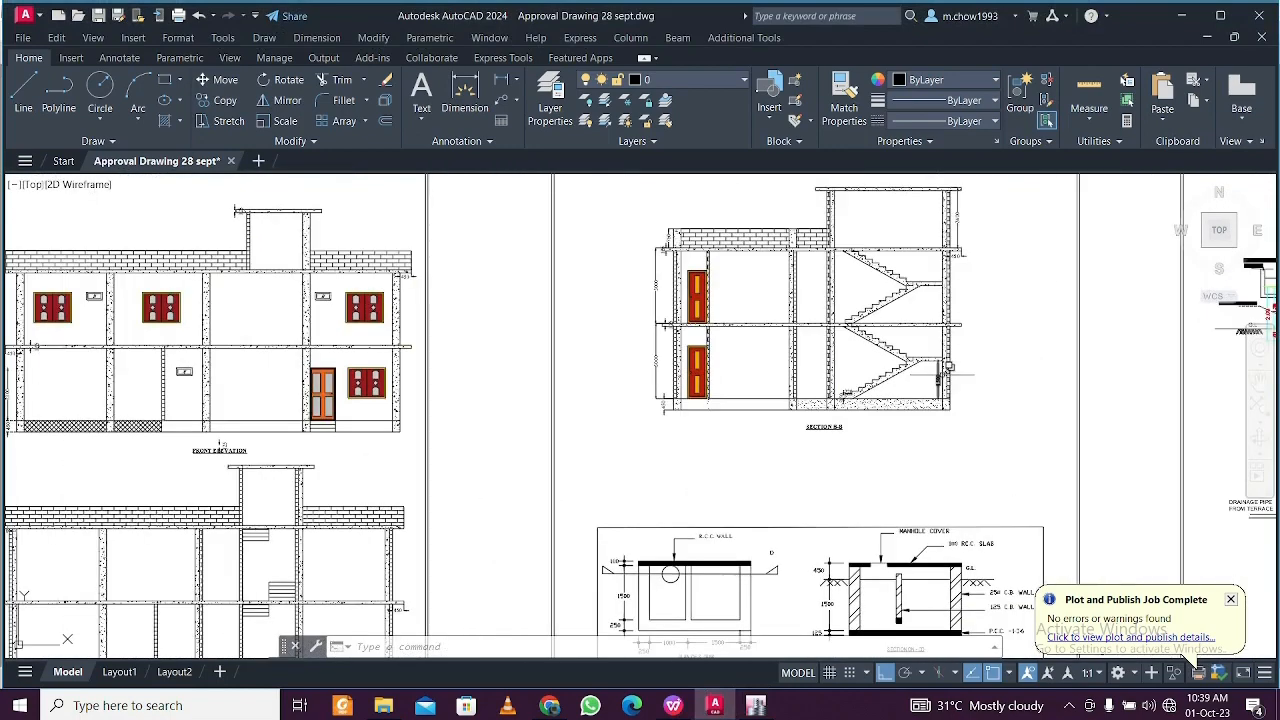
{"action": "scroll", "coordinate": [944, 375], "scroll_direction": "up", "scroll_amount": 2}
{"action": "scroll", "coordinate": [940, 378], "scroll_direction": "up", "scroll_amount": 4}
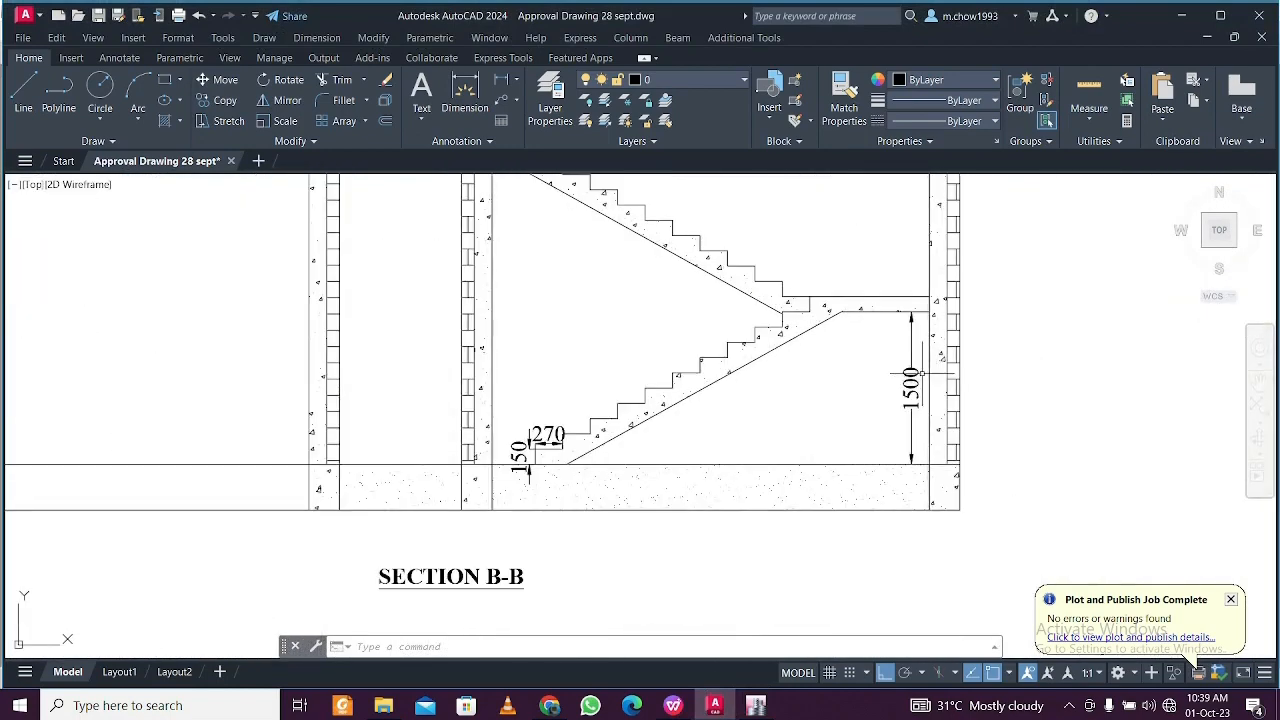
{"action": "middle_click_drag", "start_coordinate": [904, 360], "coordinate": [931, 367]}
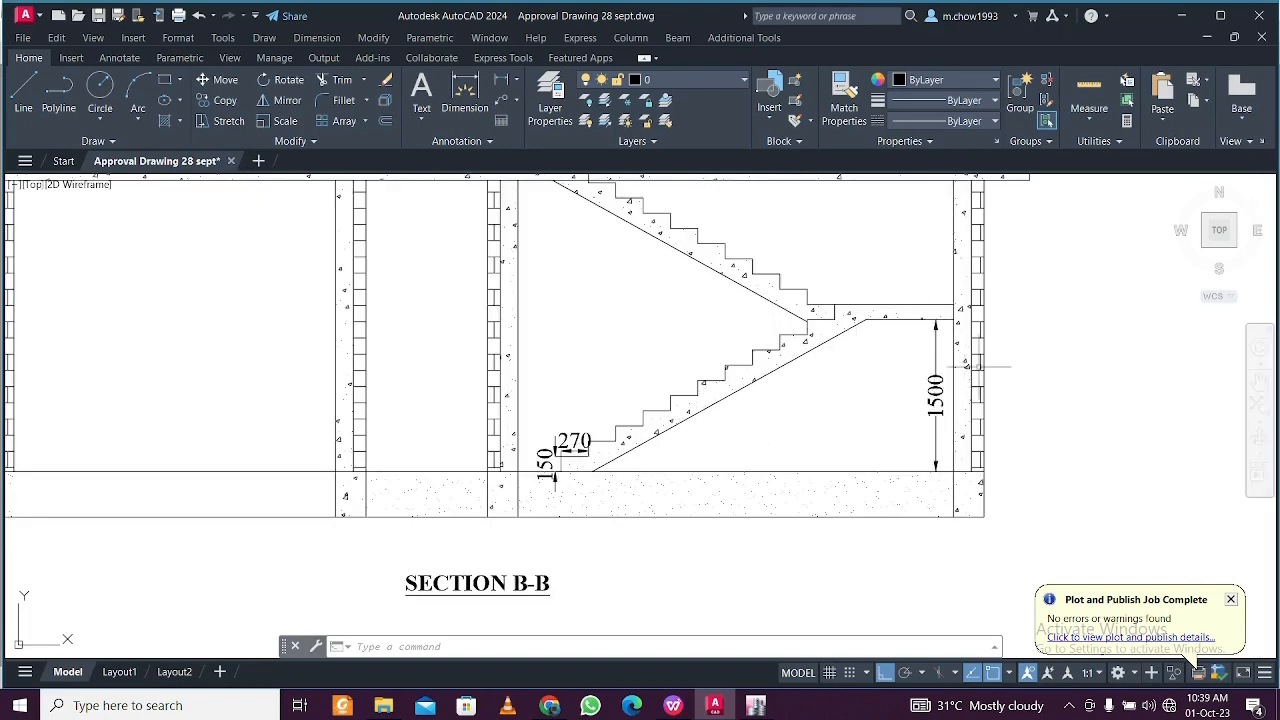
{"action": "left_click", "coordinate": [1182, 18]}
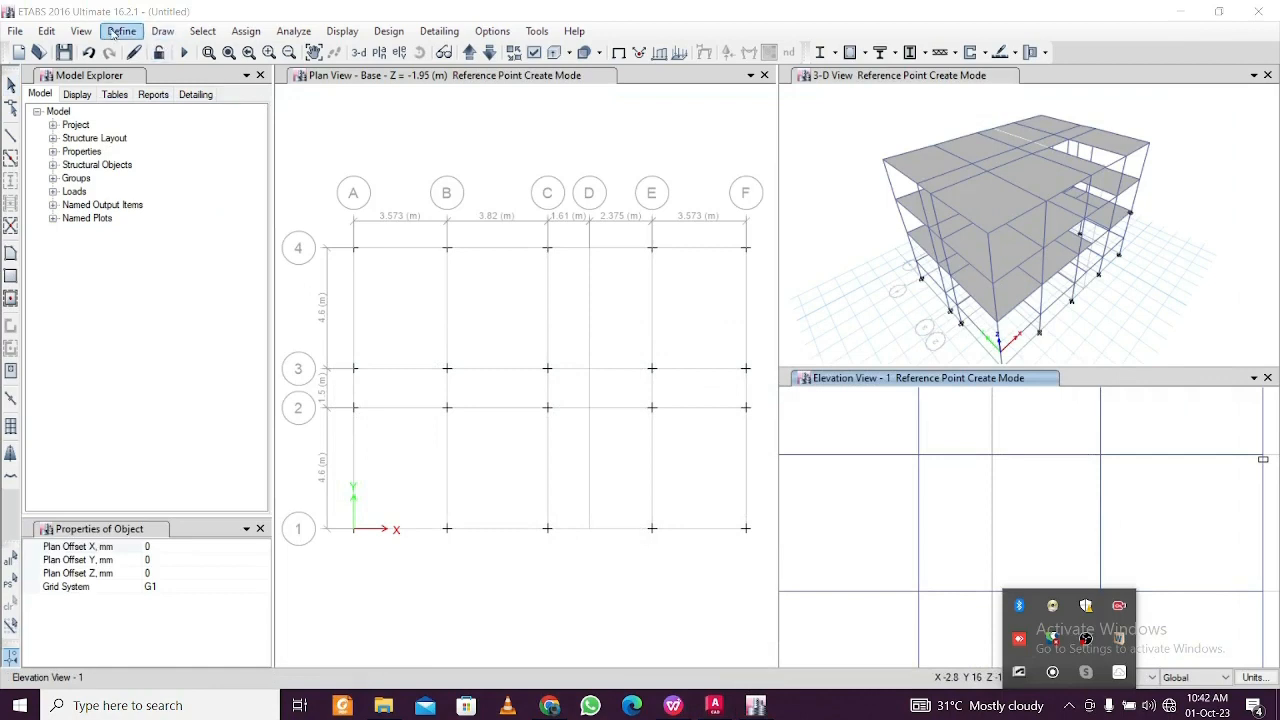
{"action": "left_click", "coordinate": [119, 31]}
{"action": "left_click", "coordinate": [119, 31]}
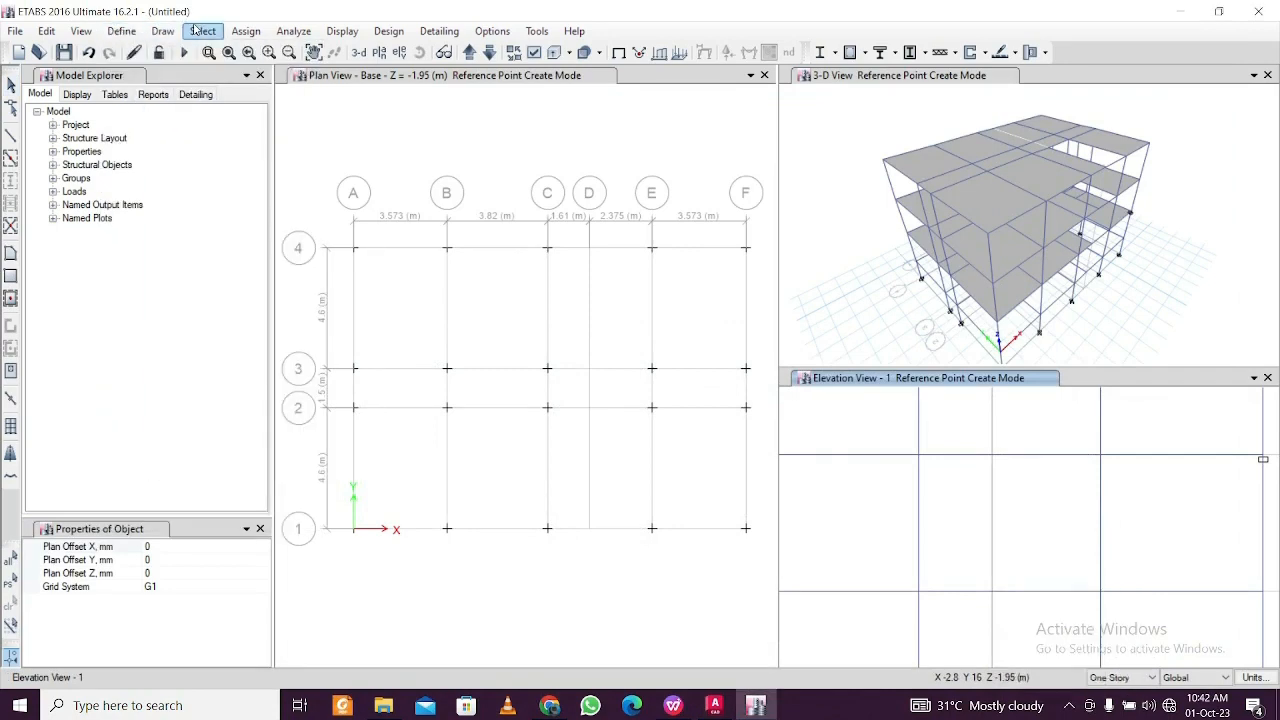
Try to place a reference point near grid C on elevation 1 with a vertical plan offset of 1.5 mm.
{"action": "left_click", "coordinate": [162, 31]}
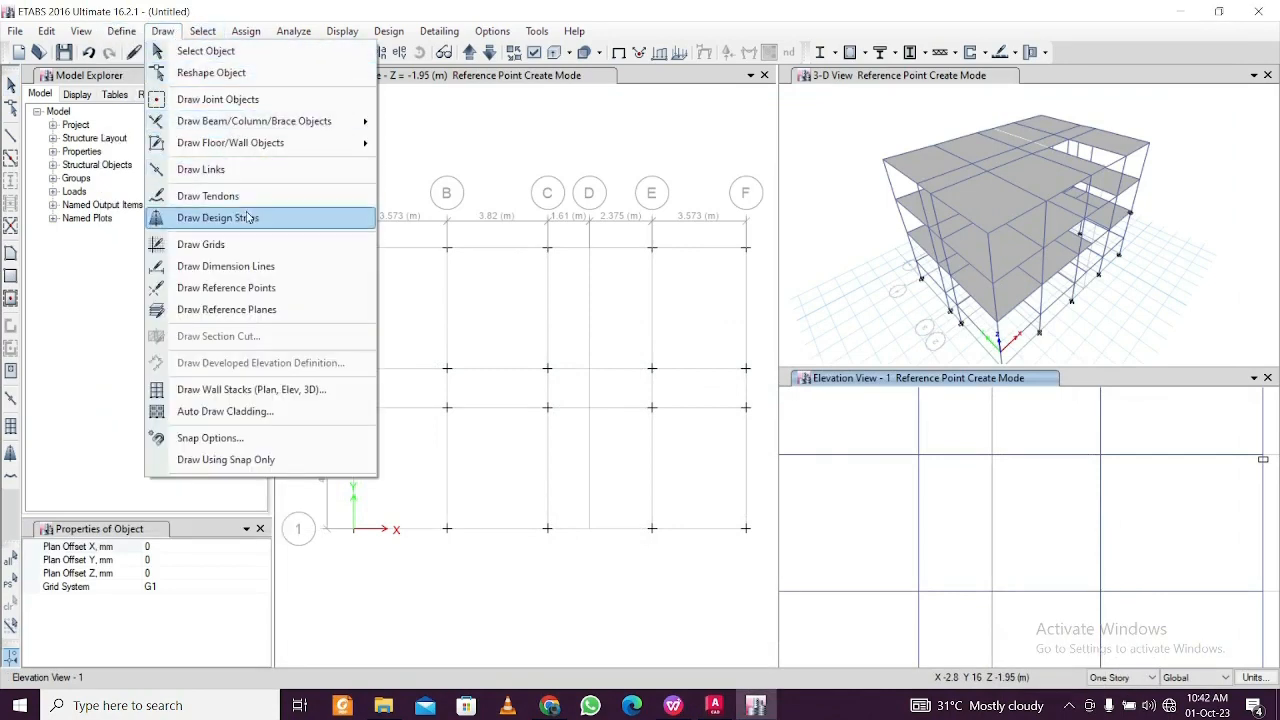
{"action": "left_click", "coordinate": [279, 299]}
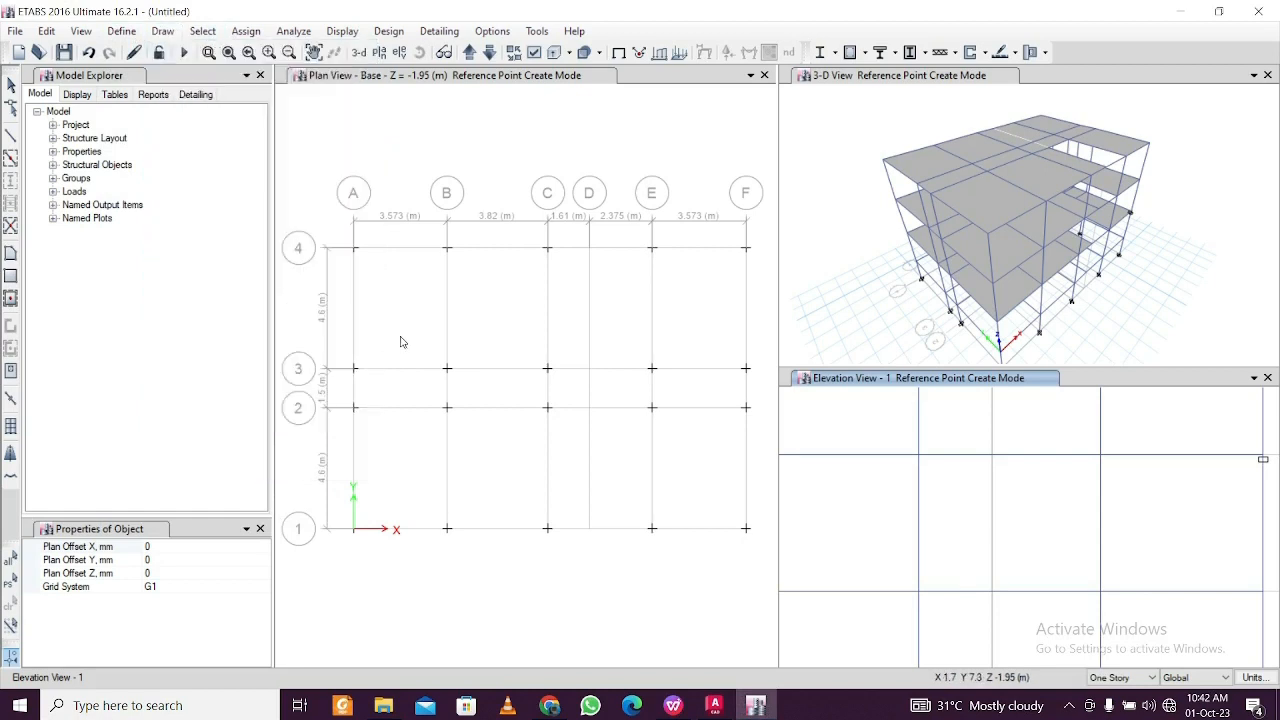
{"action": "left_click", "coordinate": [185, 573]}
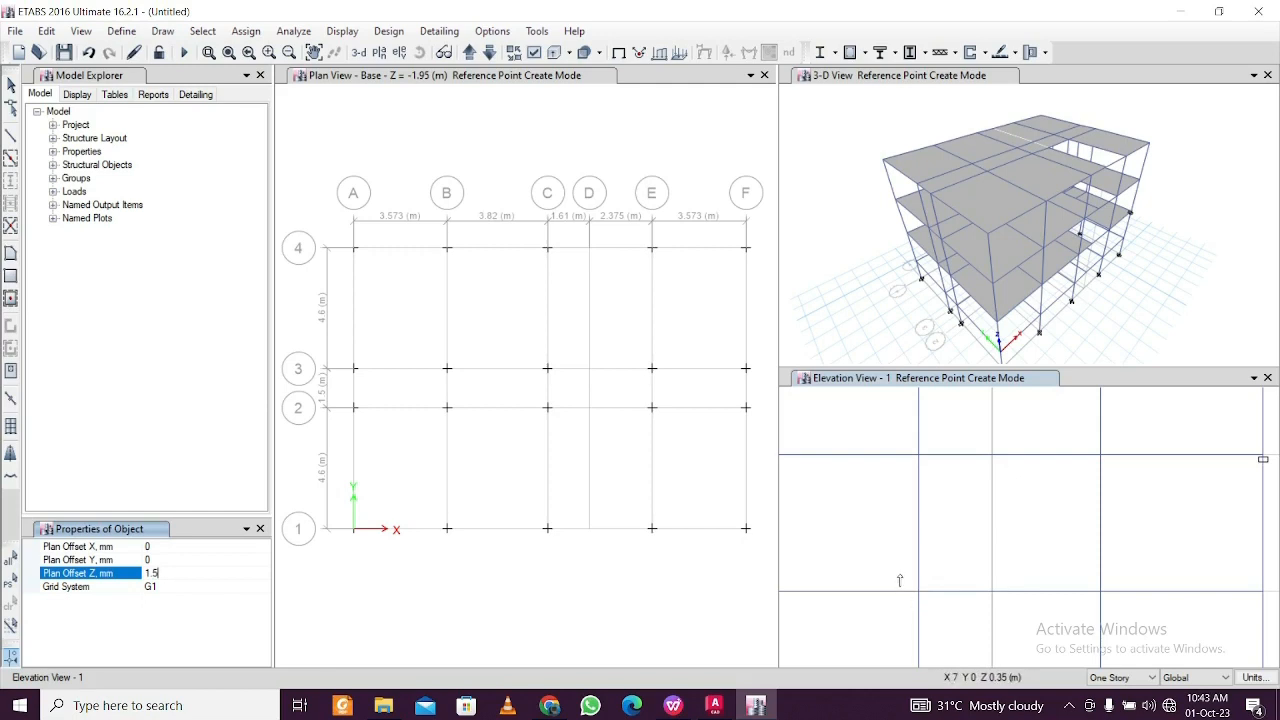
{"action": "left_click", "coordinate": [931, 608]}
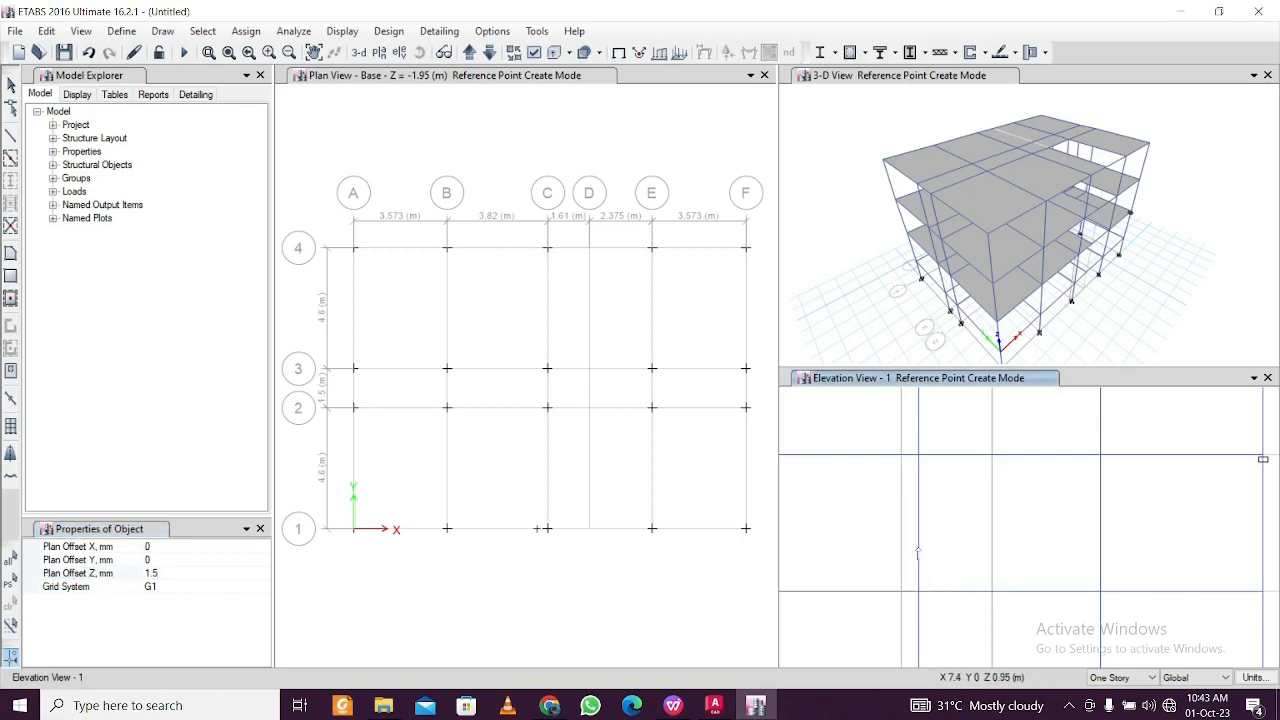
{"action": "key", "text": "ctrl+z"}
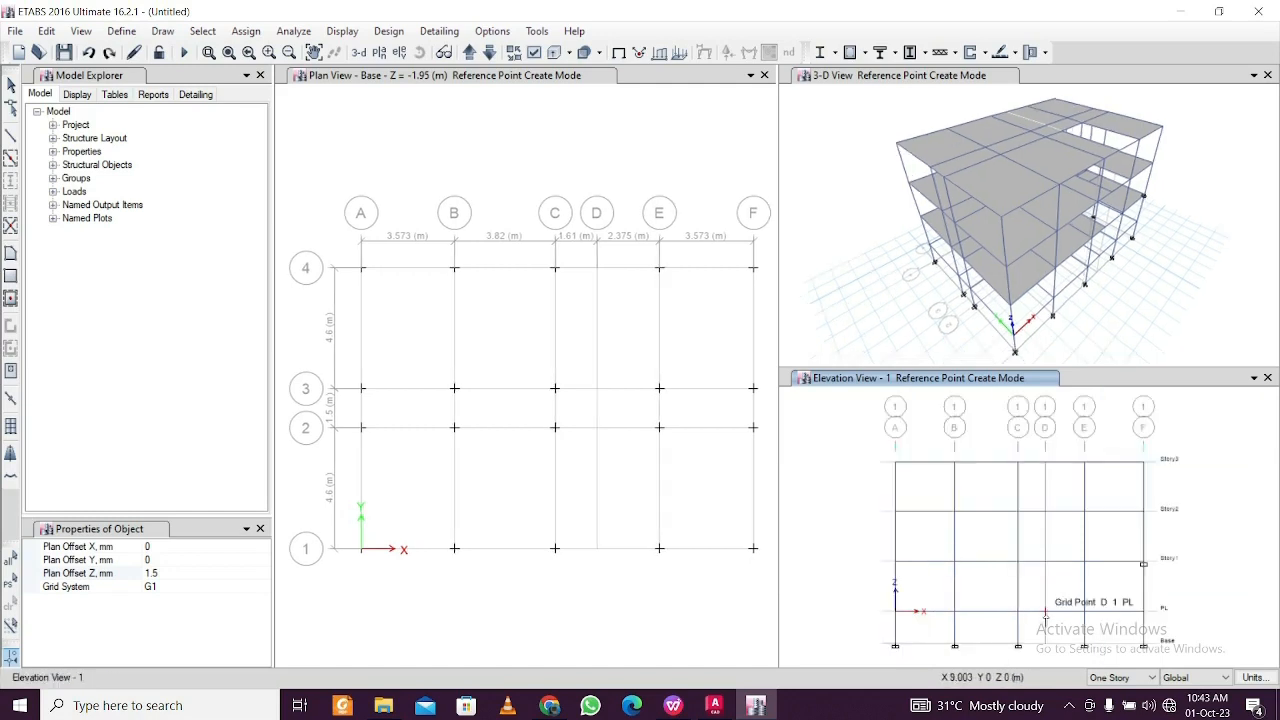
{"action": "scroll", "coordinate": [1055, 625], "scroll_direction": "up", "scroll_amount": 3}
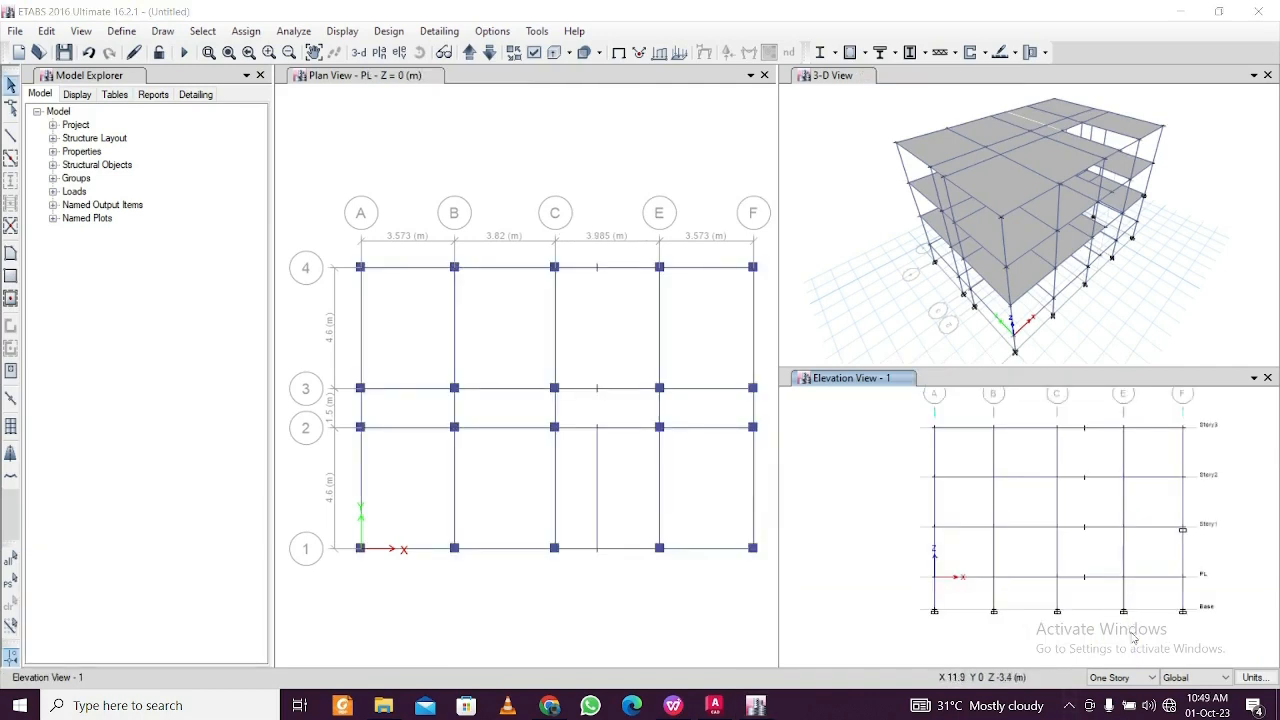
Draw a reference plane between PL and Story1 on elevation 1 with a vertical offset of 1500 mm.
{"action": "left_click", "coordinate": [1068, 707]}
{"action": "left_click", "coordinate": [1068, 707]}
{"action": "left_click", "coordinate": [161, 34]}
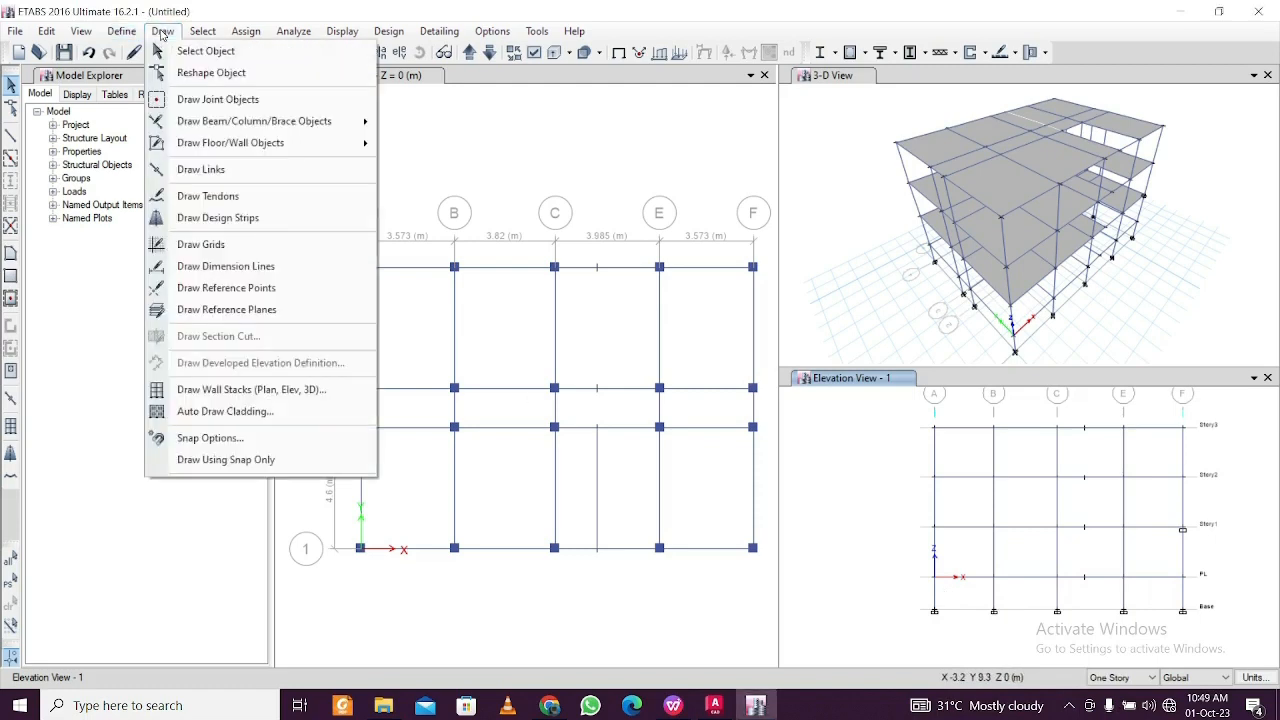
{"action": "left_click", "coordinate": [240, 292]}
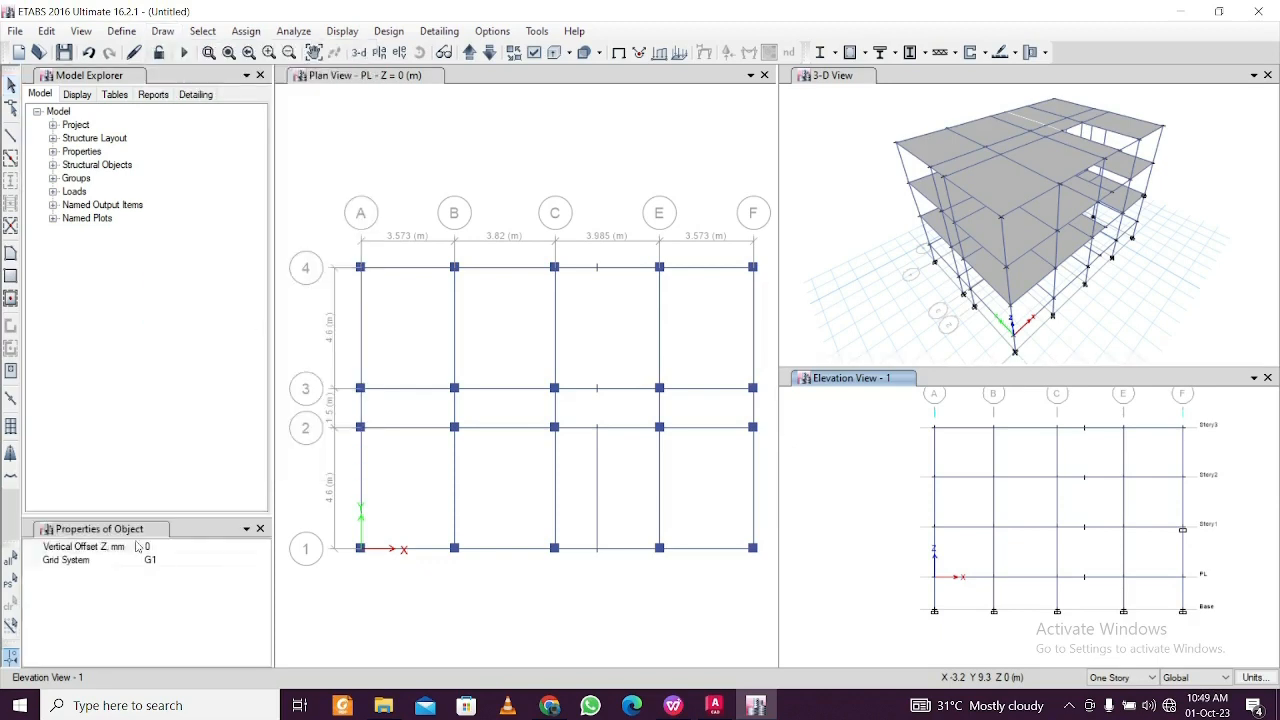
{"action": "left_click", "coordinate": [178, 547]}
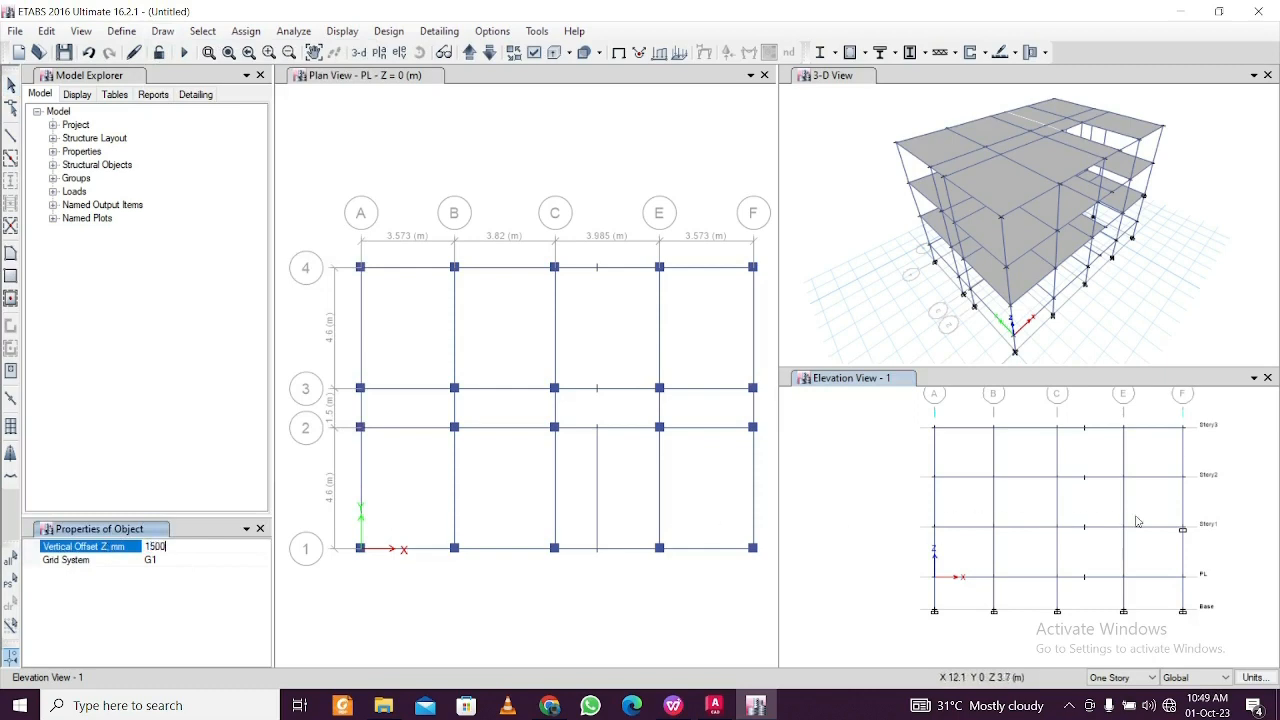
{"action": "left_click", "coordinate": [1023, 555]}
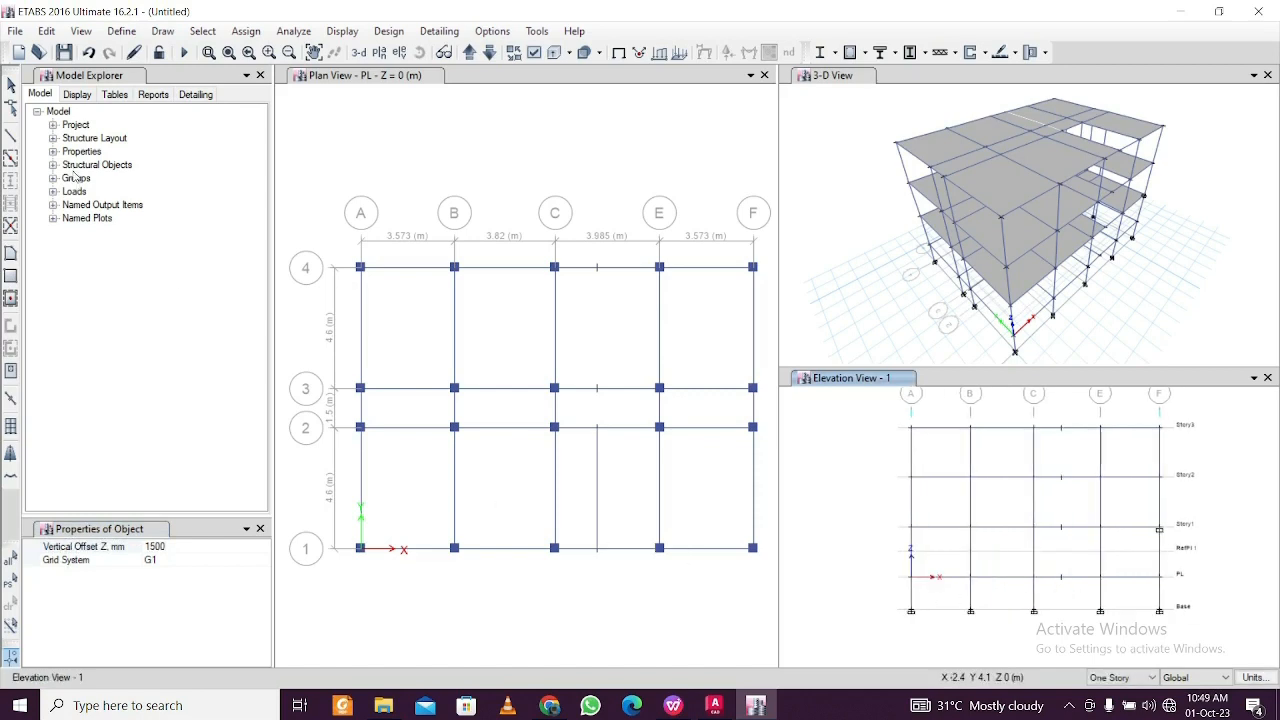
Start drawing frame line objects for the stair's mid-landing level.
{"action": "left_click", "coordinate": [11, 136]}
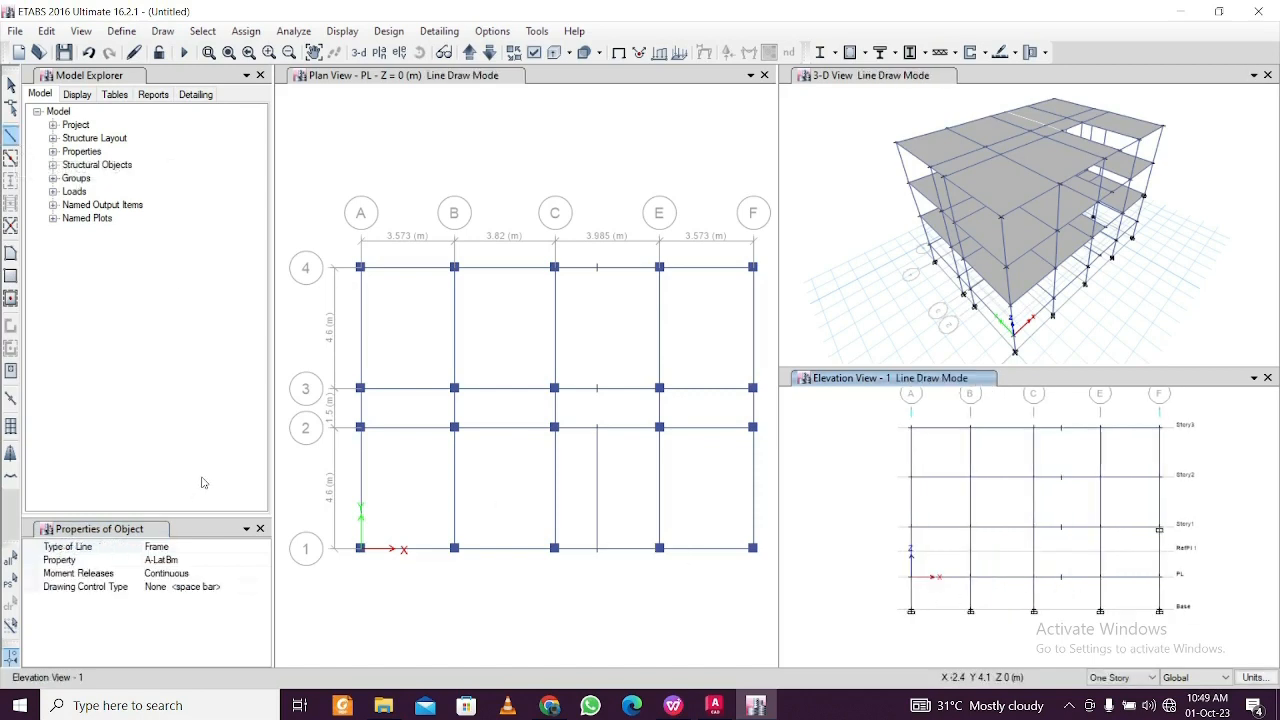
Draw a PB 250 x 350 frame beam from grid C to grid E at reference plane RefPl 1 in the grid 1 elevation.
{"action": "left_click", "coordinate": [232, 561]}
{"action": "left_click", "coordinate": [232, 561]}
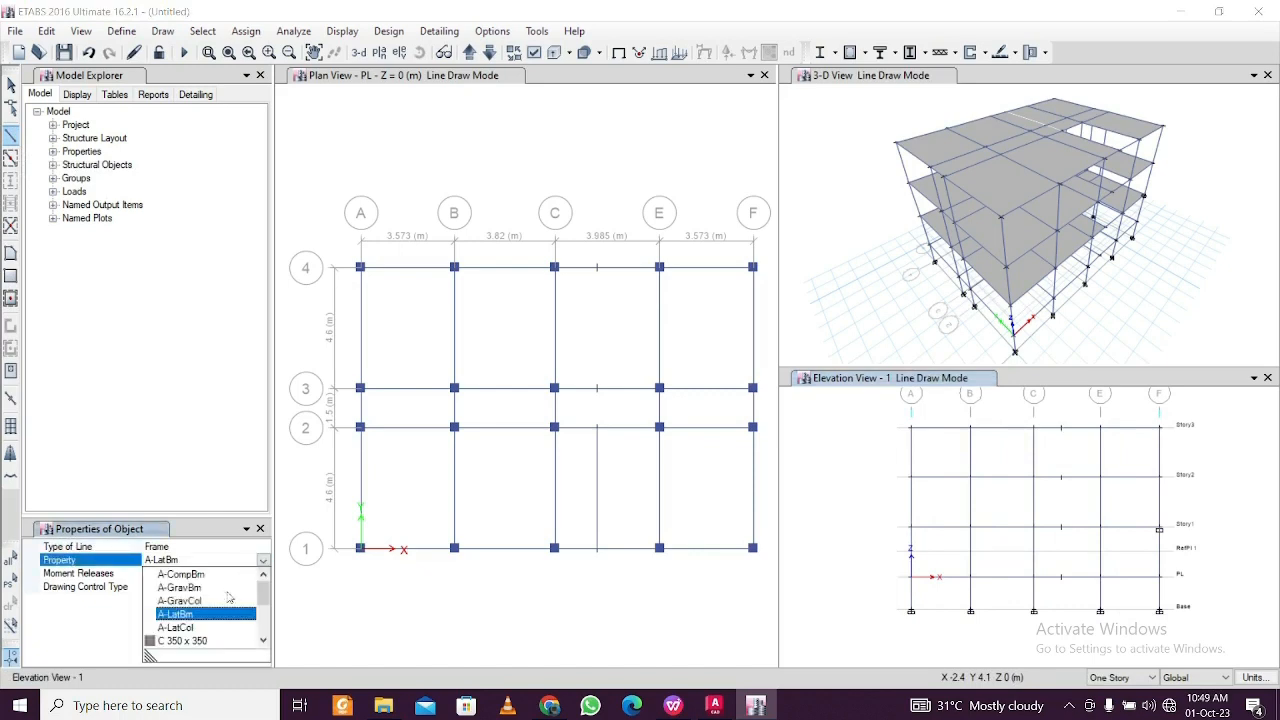
{"action": "left_click_drag", "start_coordinate": [264, 592], "coordinate": [265, 620]}
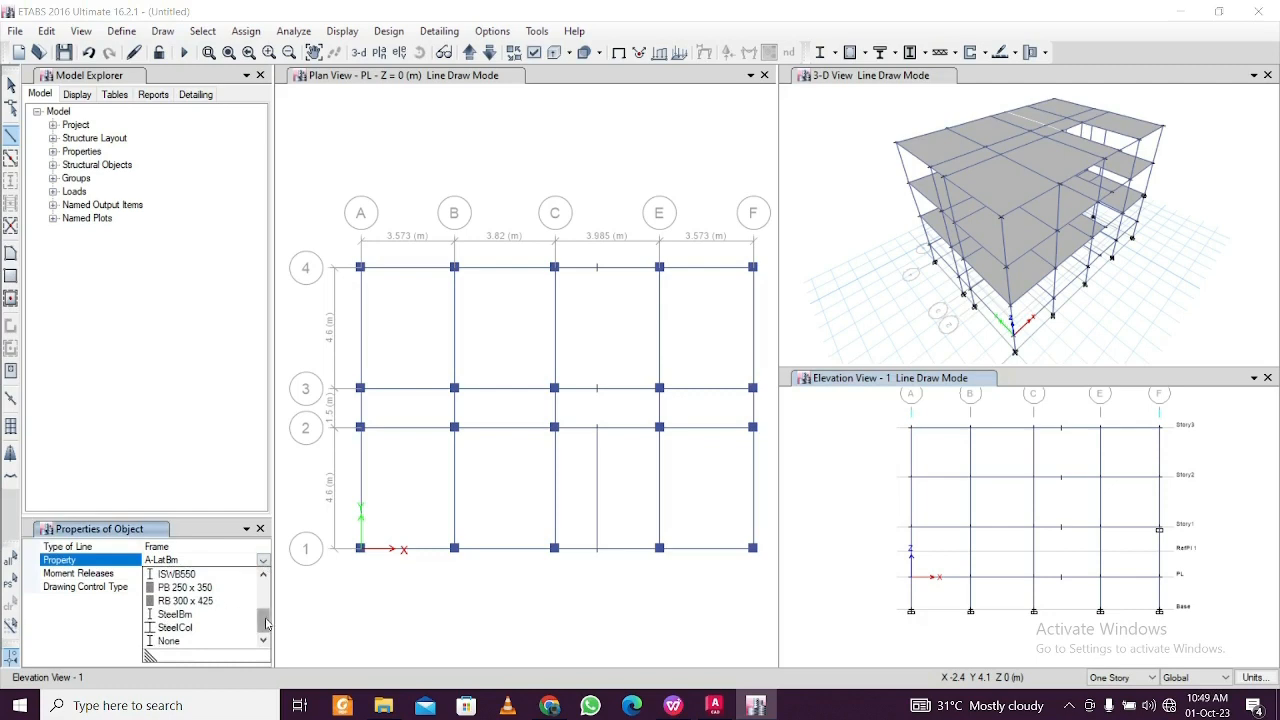
{"action": "left_click_drag", "start_coordinate": [265, 620], "coordinate": [265, 609]}
{"action": "left_click", "coordinate": [210, 588]}
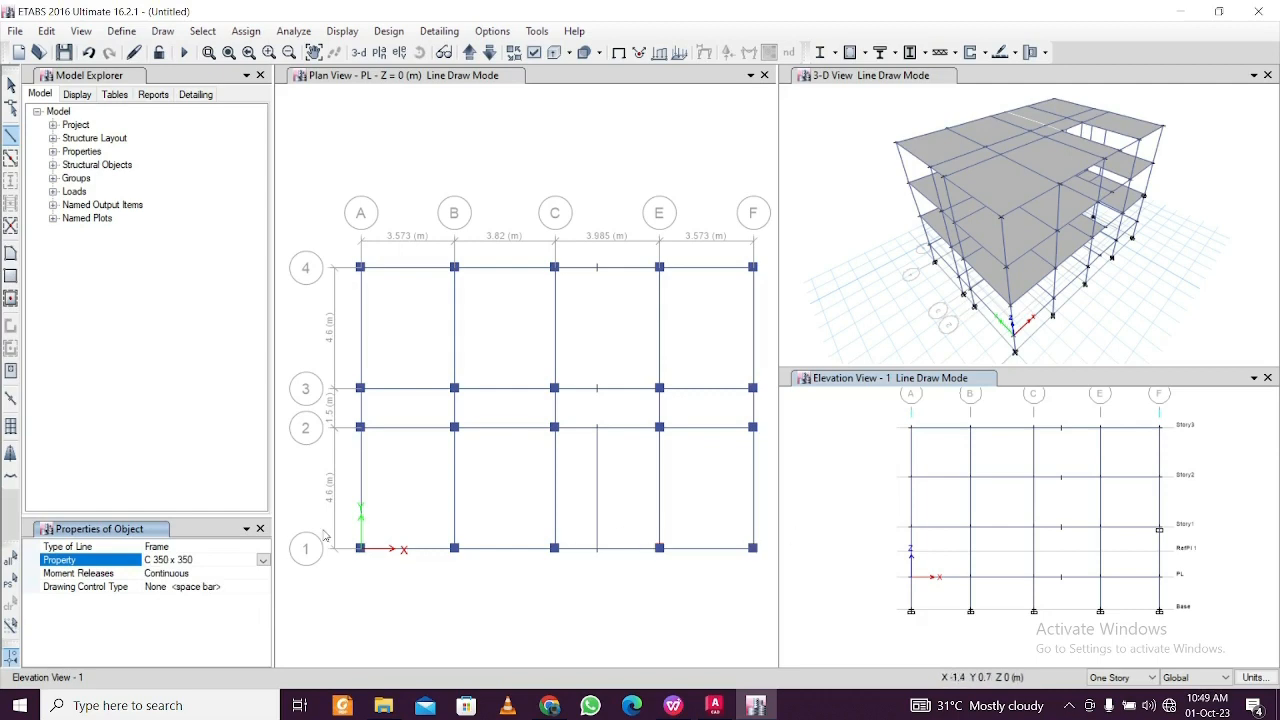
{"action": "left_click", "coordinate": [262, 560]}
{"action": "left_click_drag", "start_coordinate": [265, 594], "coordinate": [265, 609]}
{"action": "left_click", "coordinate": [185, 627]}
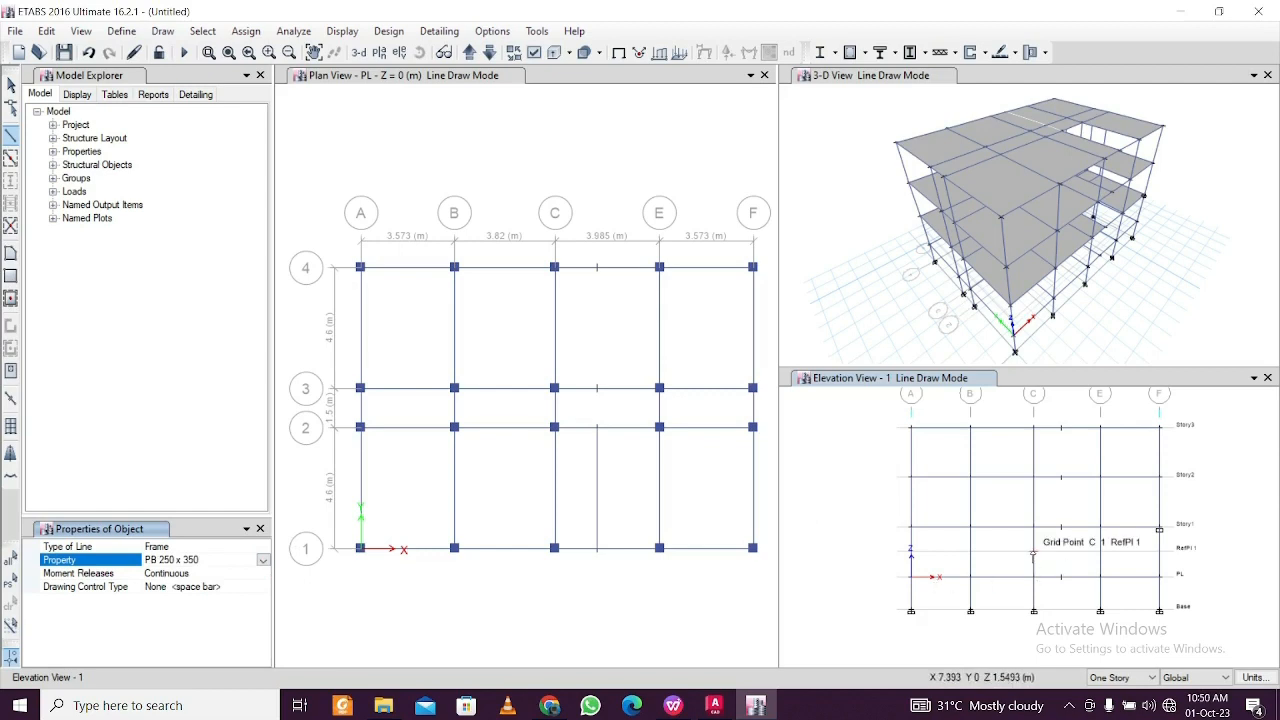
{"action": "left_click", "coordinate": [1033, 555]}
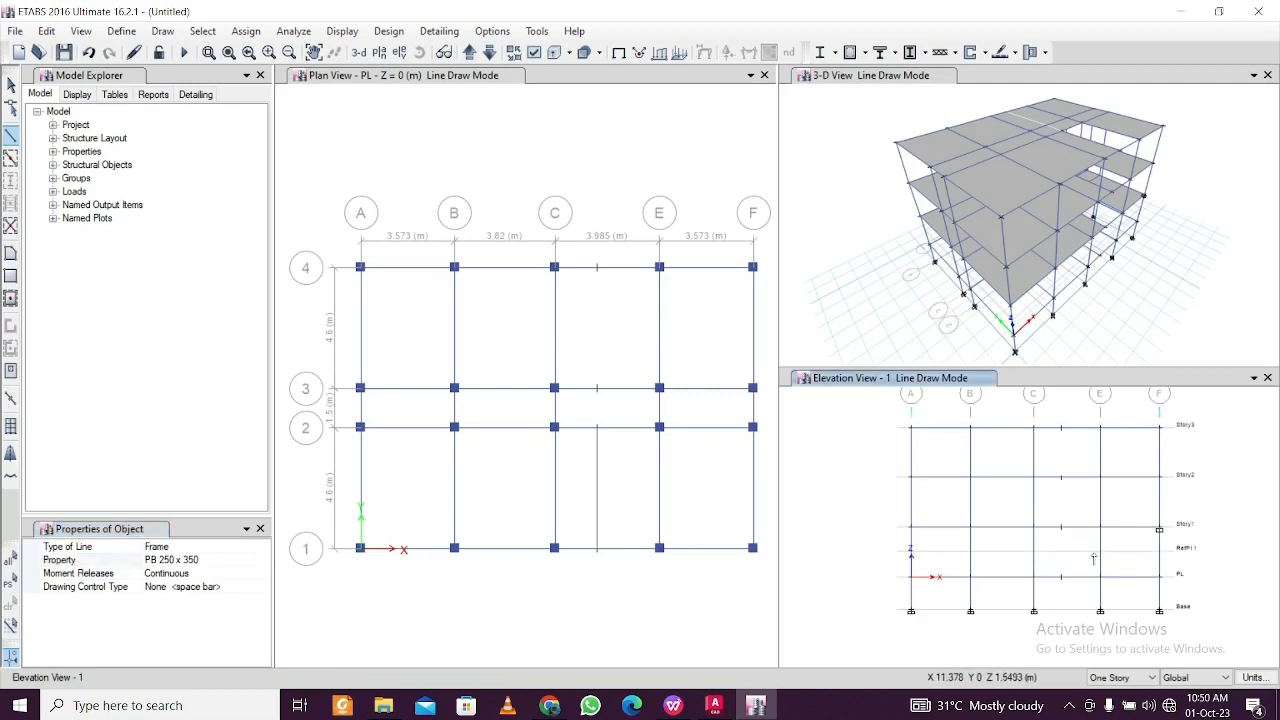
{"action": "left_click", "coordinate": [1032, 552]}
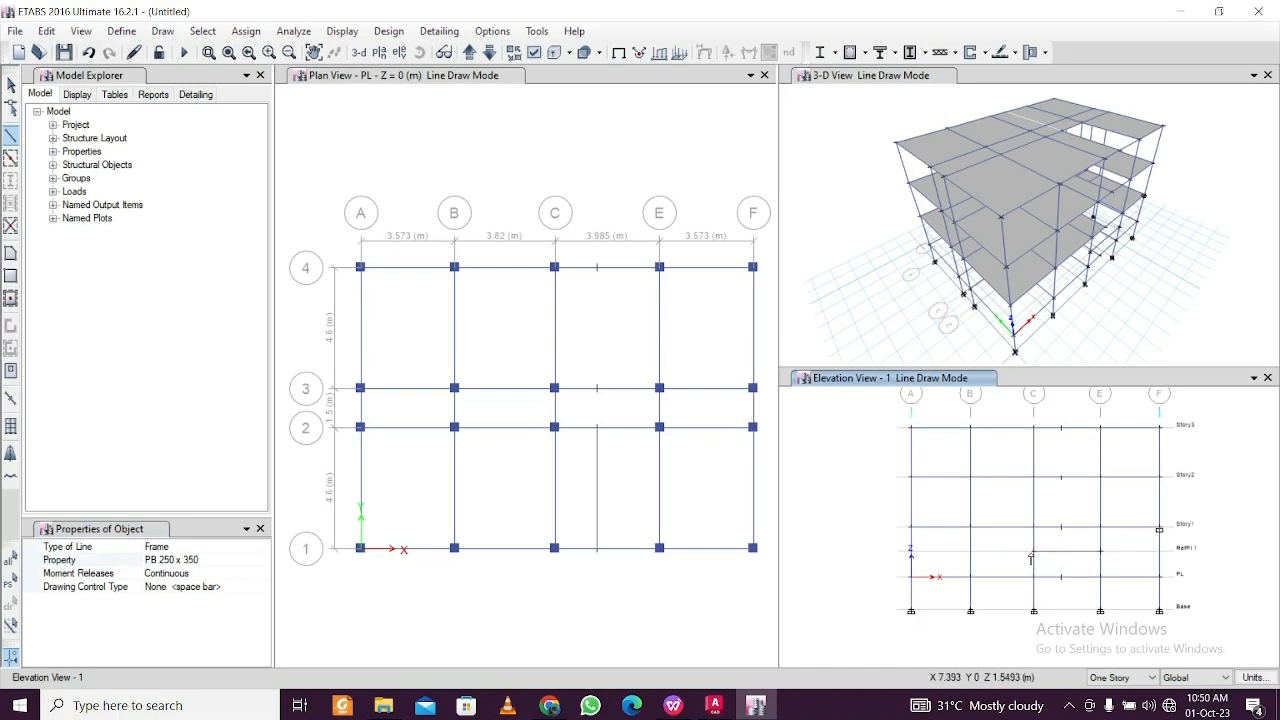
{"action": "key", "text": "Escape"}
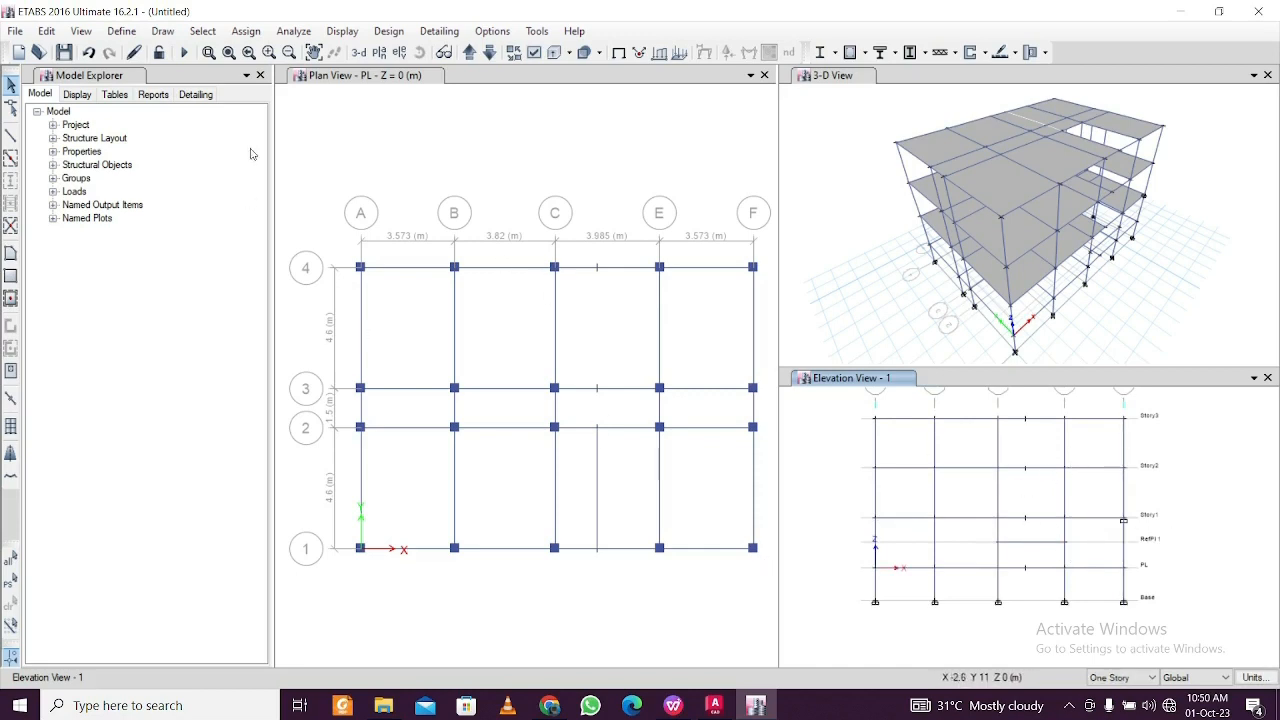
Add reference planes with a 1500 mm vertical offset above Story1 and Story2 in the elevation view.
{"action": "left_click", "coordinate": [43, 28]}
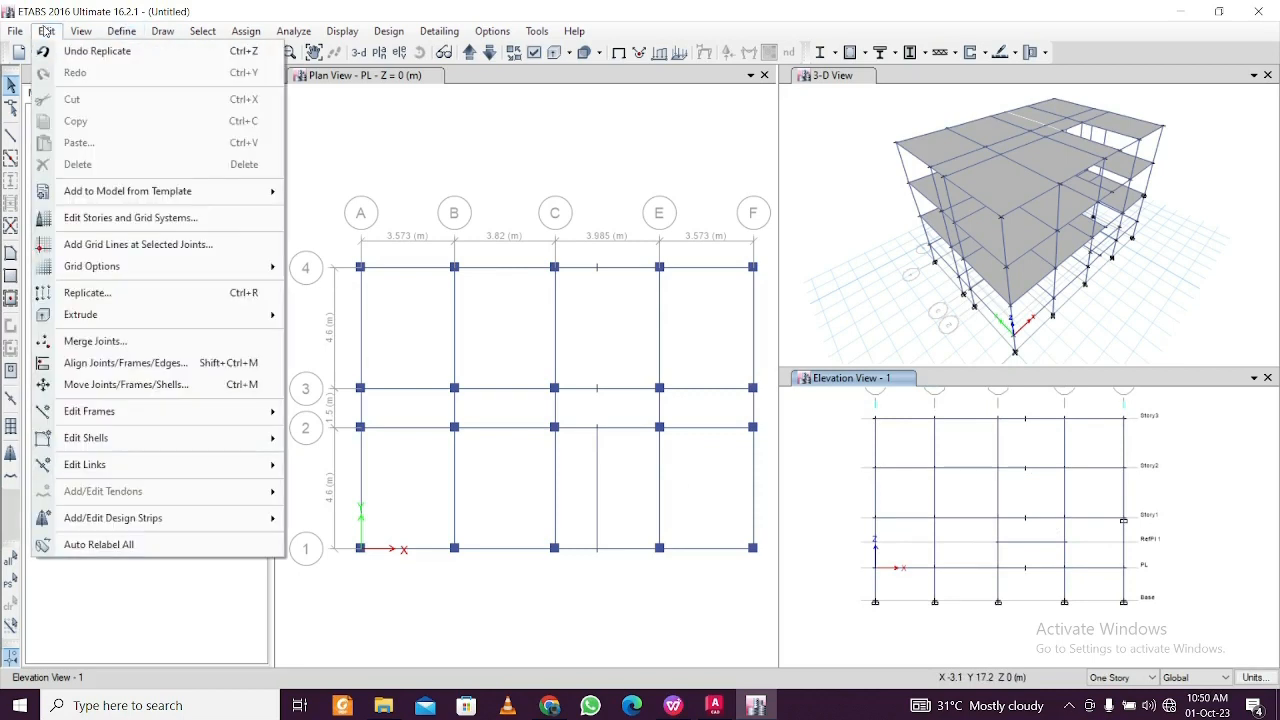
{"action": "left_click", "coordinate": [140, 217]}
{"action": "left_click", "coordinate": [162, 31]}
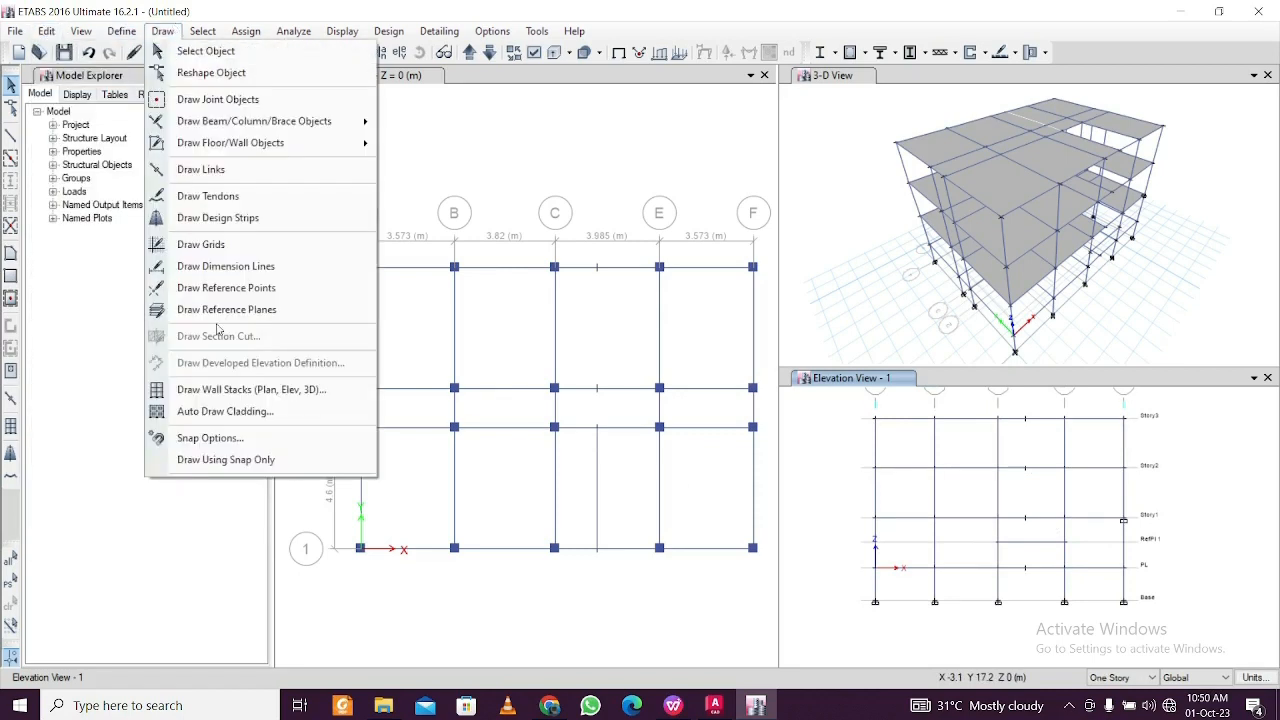
{"action": "left_click", "coordinate": [244, 296]}
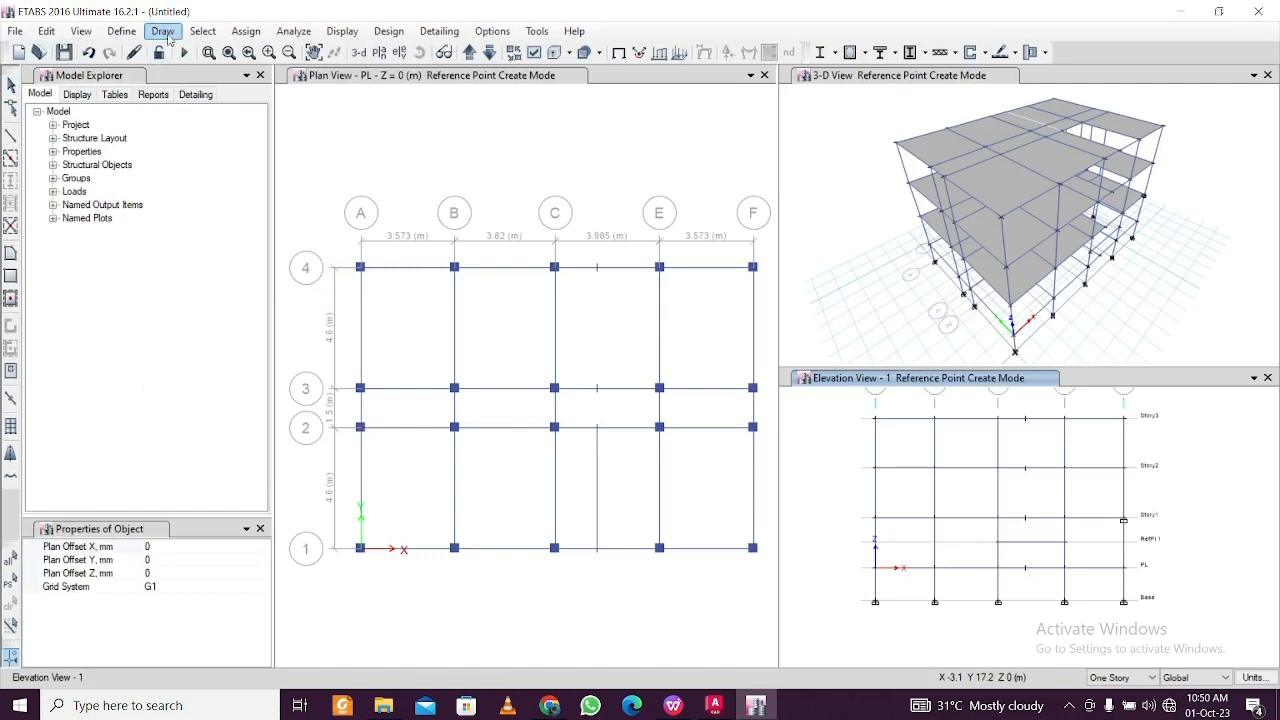
{"action": "left_click", "coordinate": [162, 31]}
{"action": "left_click", "coordinate": [237, 311]}
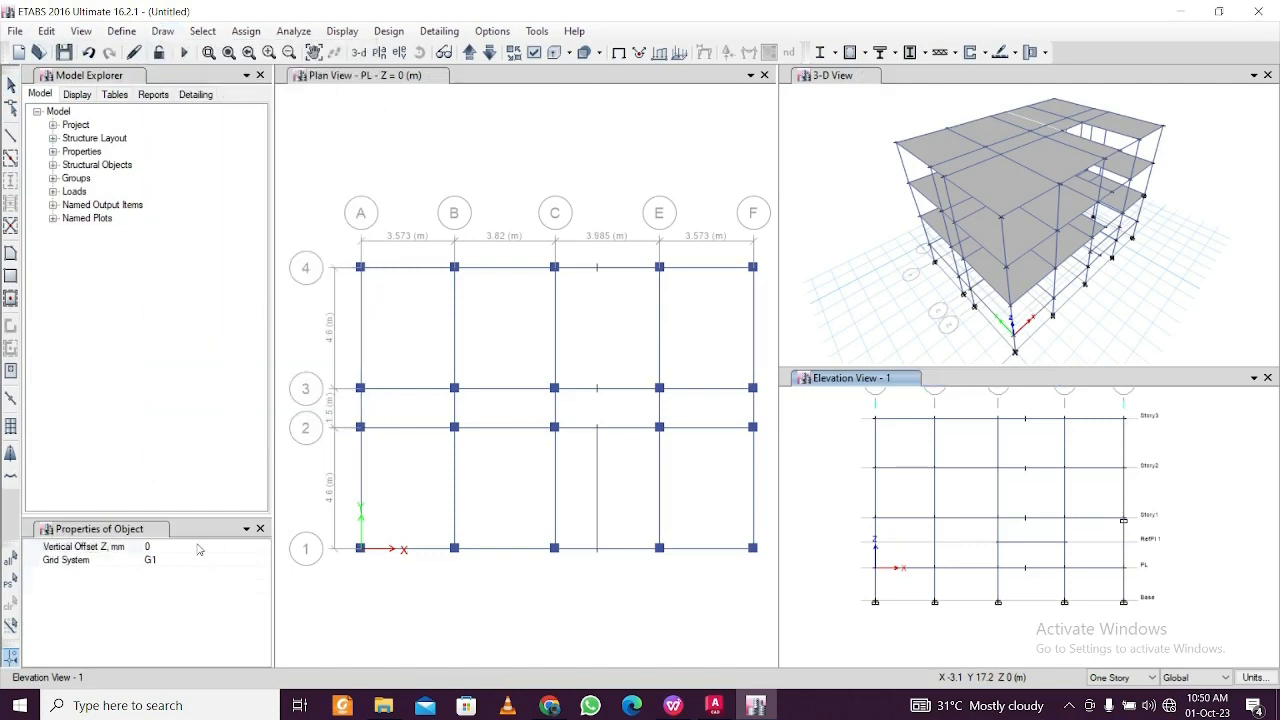
{"action": "left_click", "coordinate": [198, 546]}
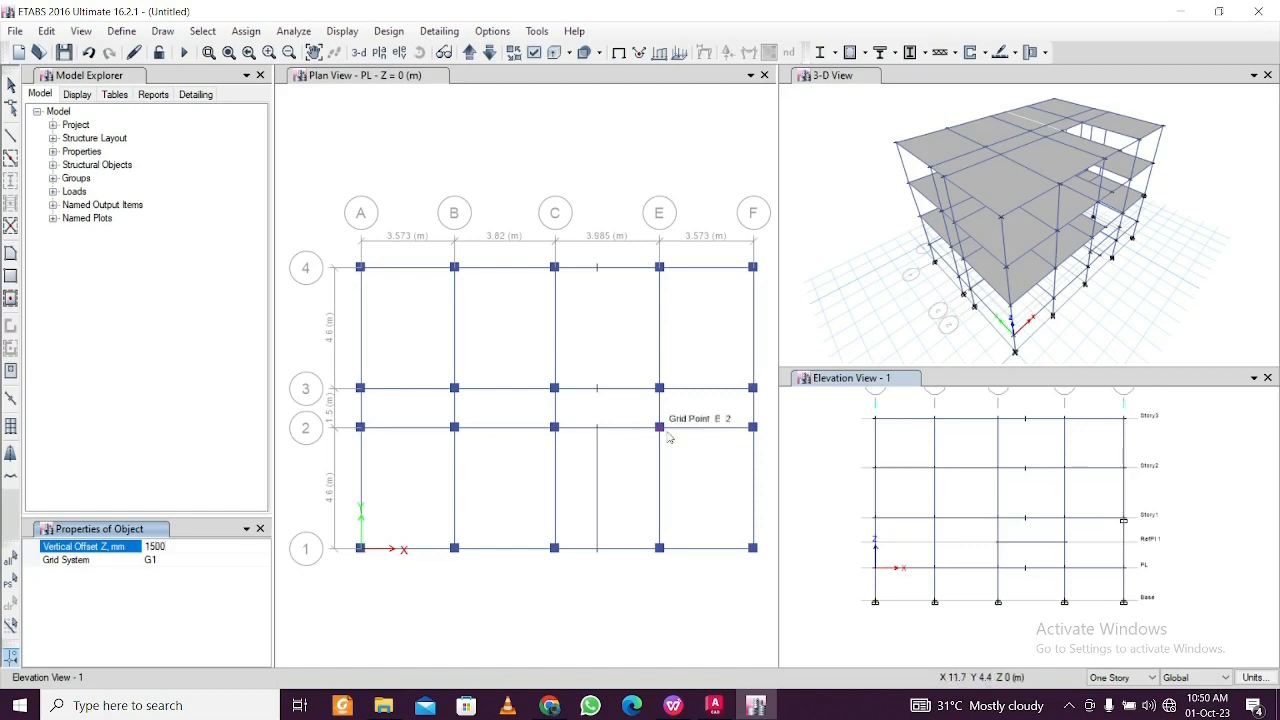
{"action": "left_click", "coordinate": [905, 521]}
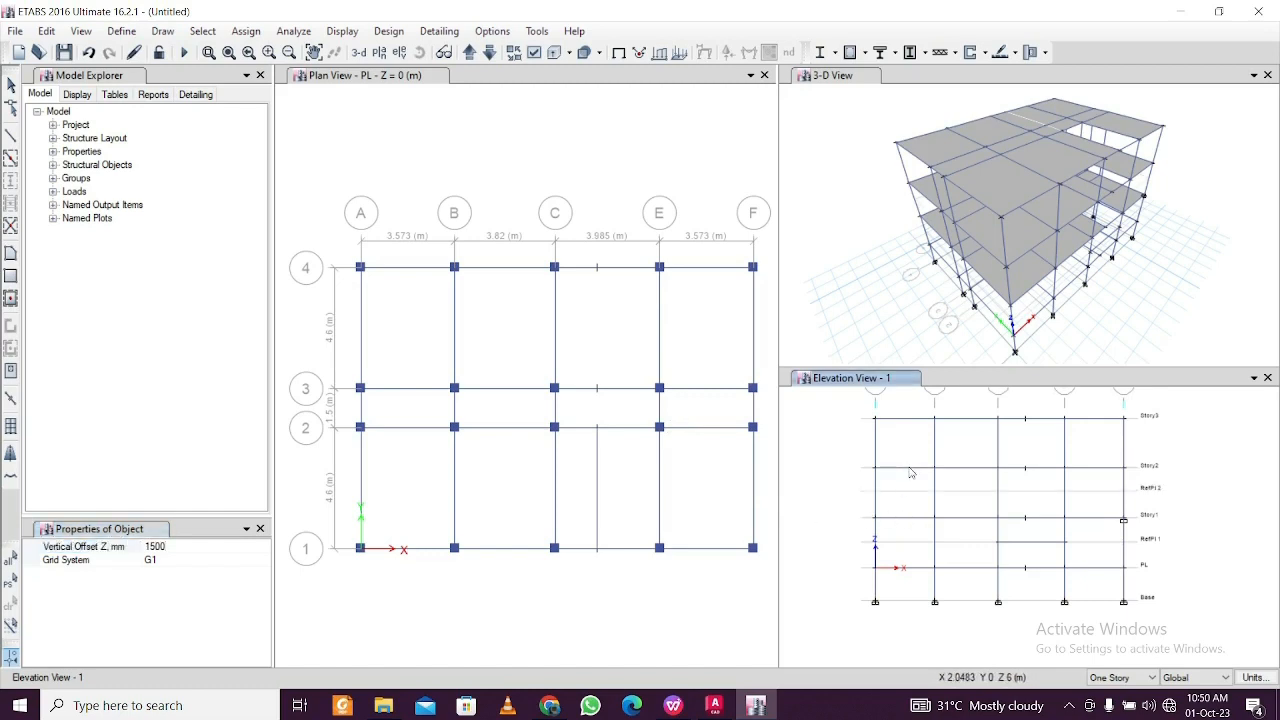
{"action": "left_click", "coordinate": [908, 473]}
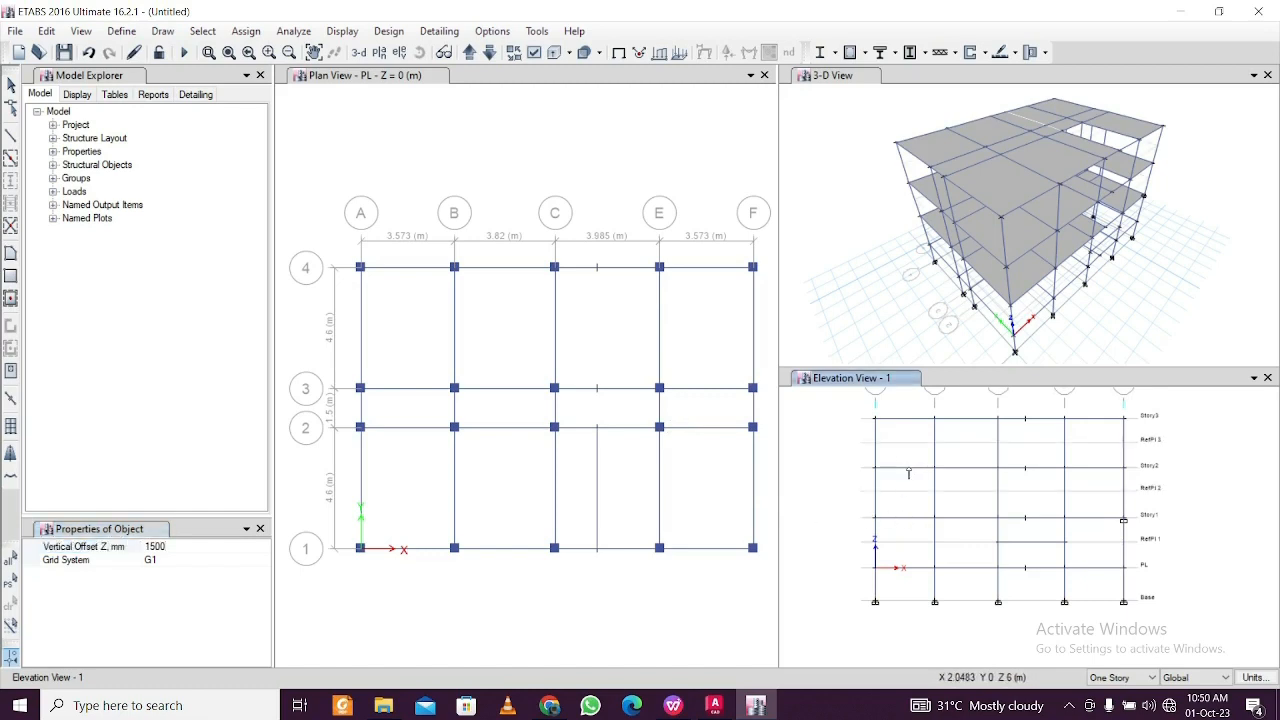
Draw a PB 250 x 350 beam from grid C to grid E at reference plane RefPl 2 in the elevation.
{"action": "left_click", "coordinate": [11, 137]}
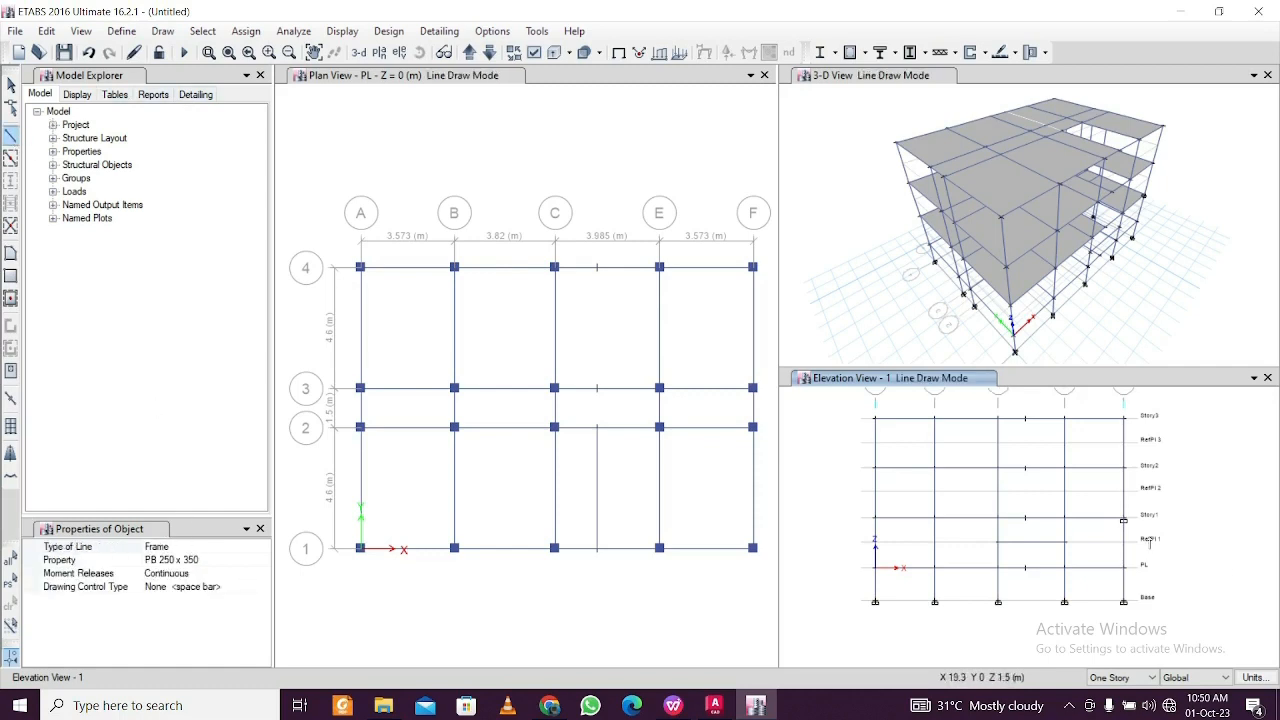
{"action": "left_click", "coordinate": [998, 490]}
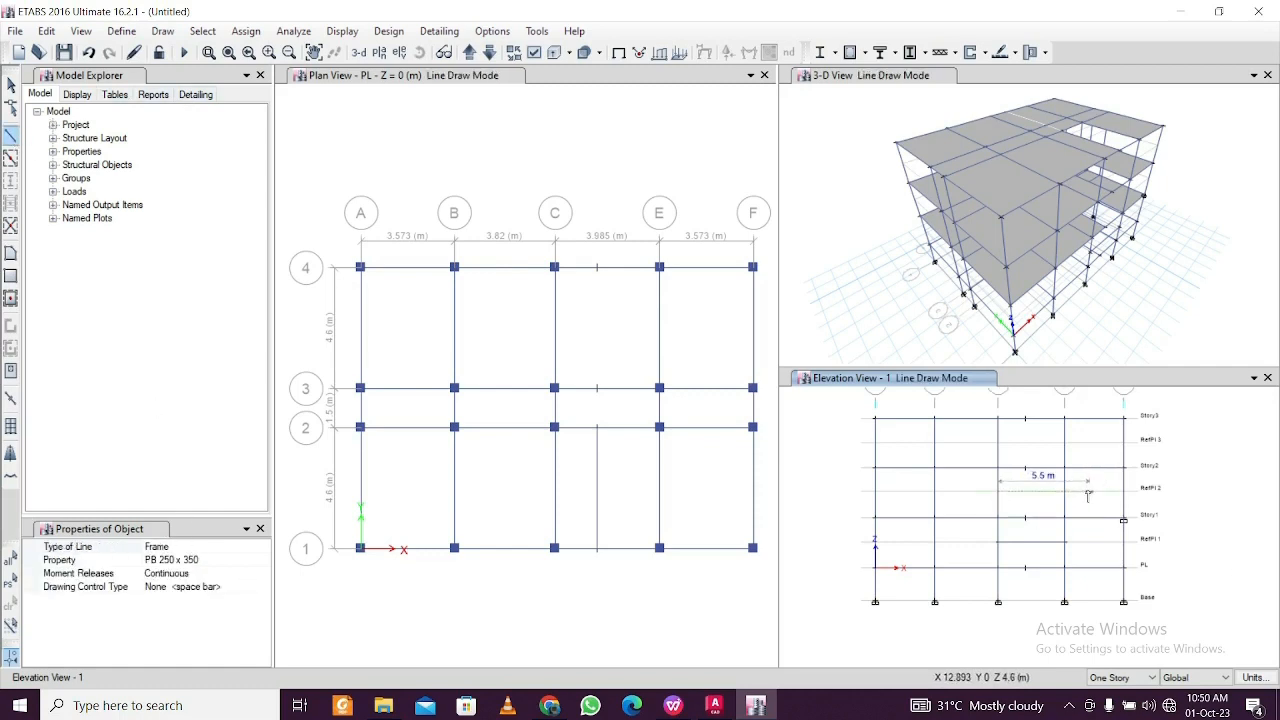
{"action": "left_click", "coordinate": [1064, 490]}
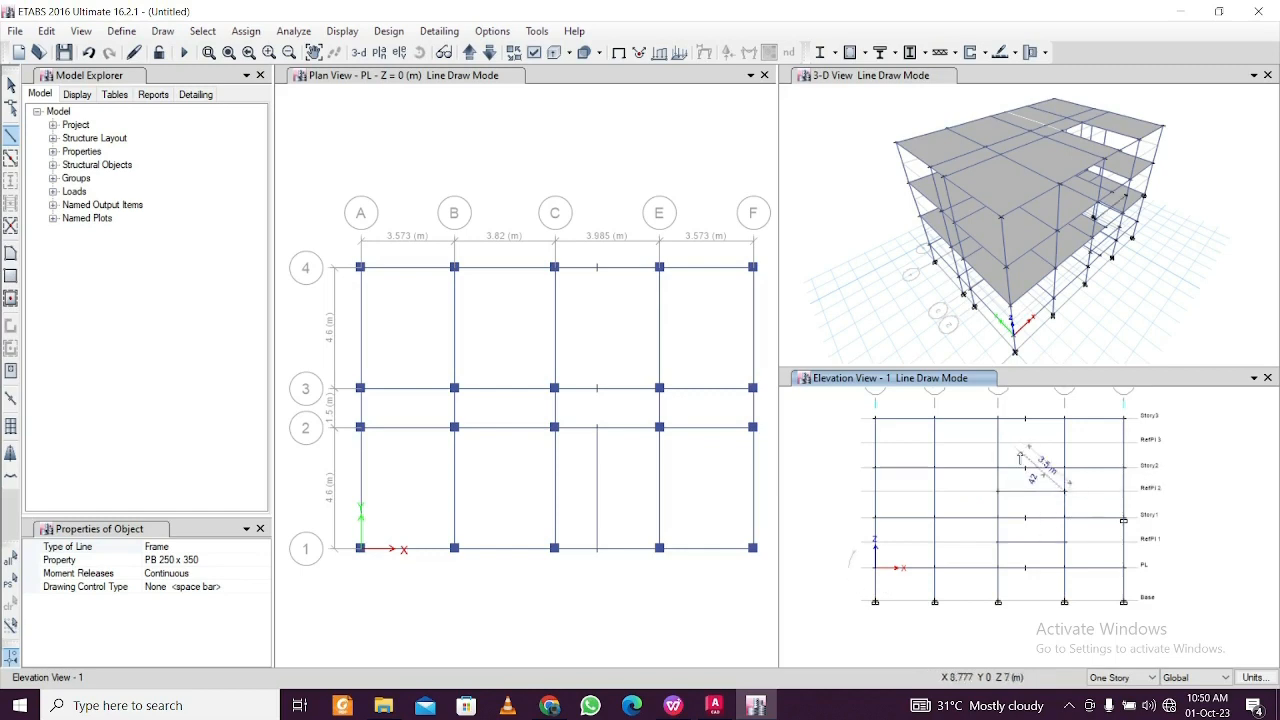
{"action": "key", "text": "Escape"}
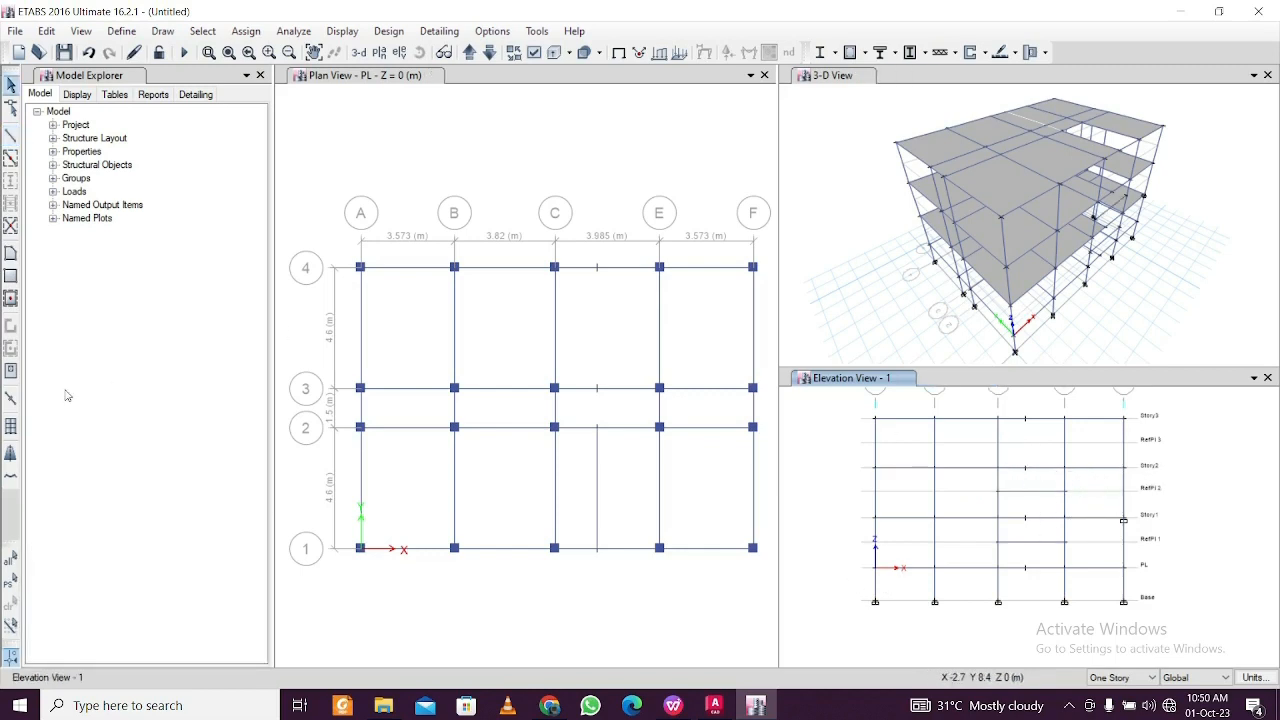
Draw a PB 250 x 350 beam from grid C to grid E at reference plane RefPl 3 in the elevation.
{"action": "left_click", "coordinate": [10, 135]}
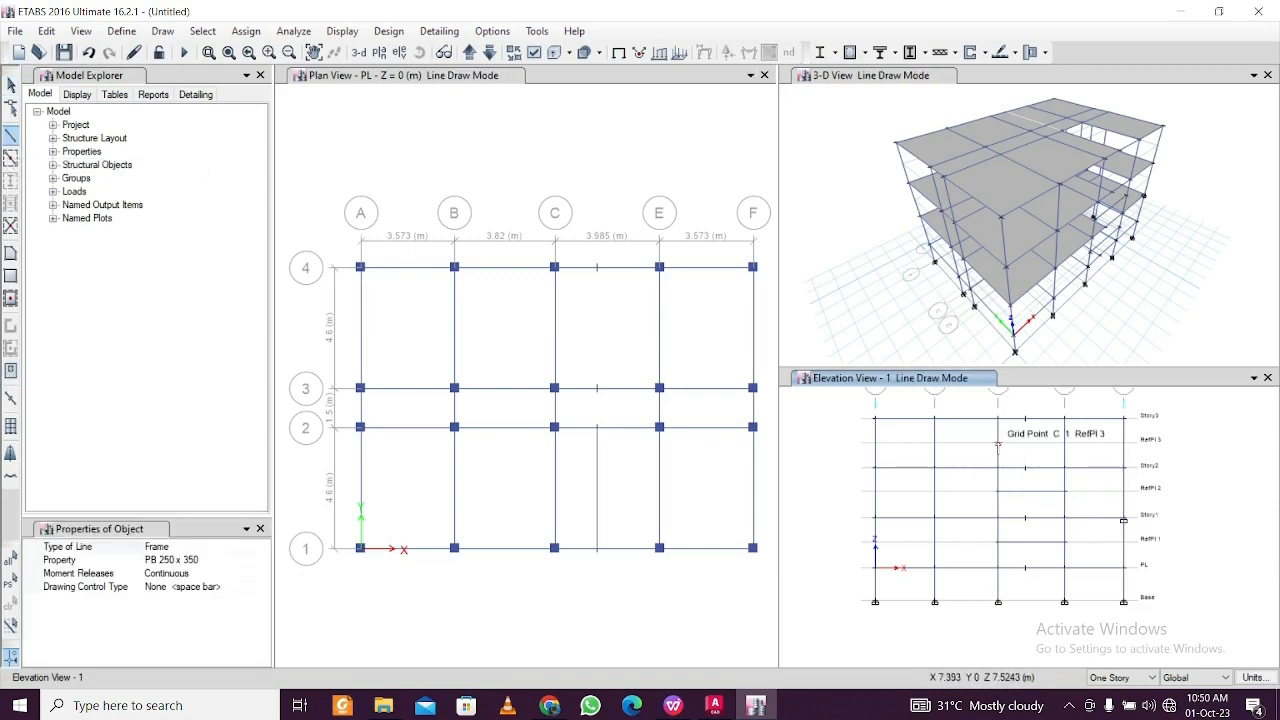
{"action": "left_click", "coordinate": [997, 444]}
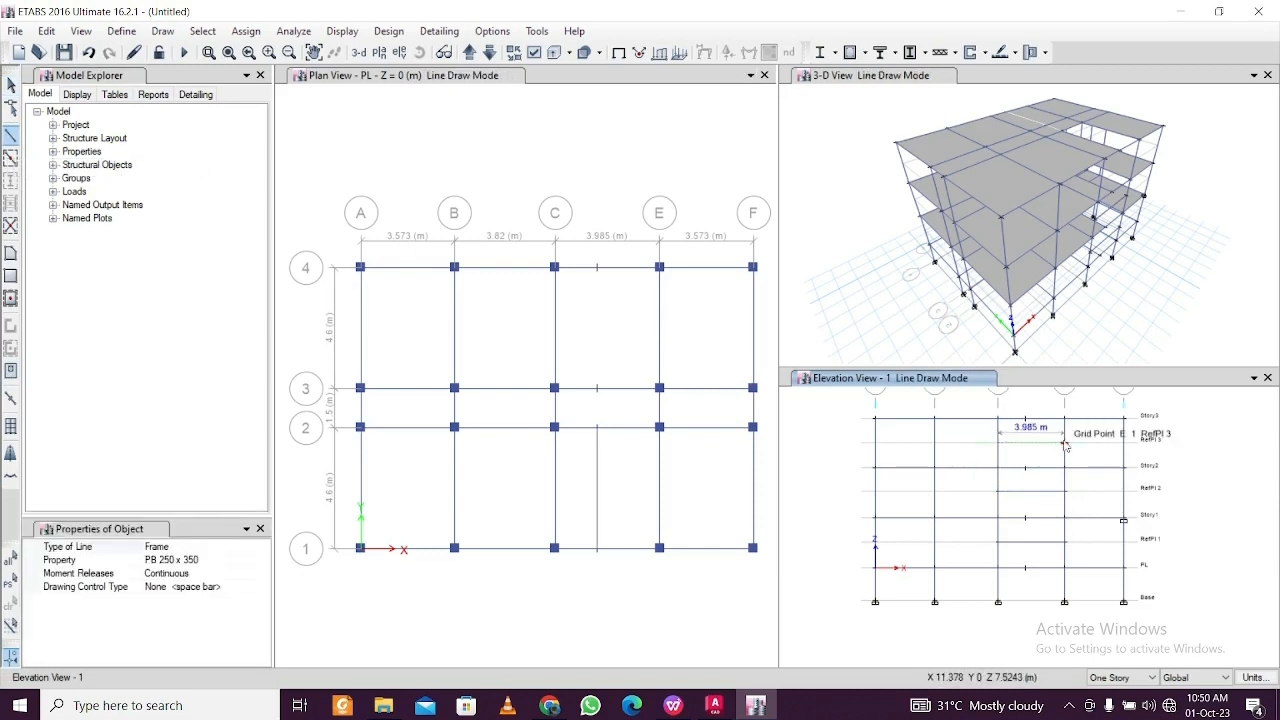
{"action": "left_click", "coordinate": [1065, 444]}
{"action": "key", "text": "Escape"}
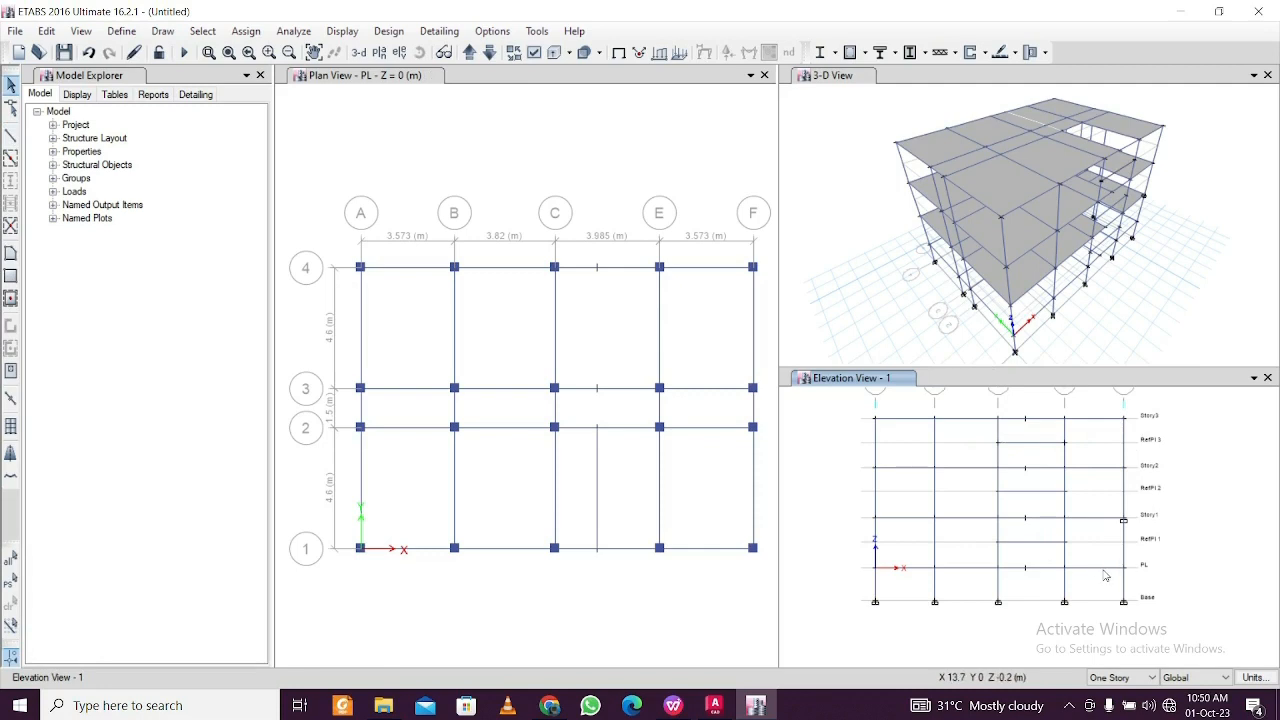
{"action": "middle_click_drag", "start_coordinate": [1109, 557], "coordinate": [1105, 567]}
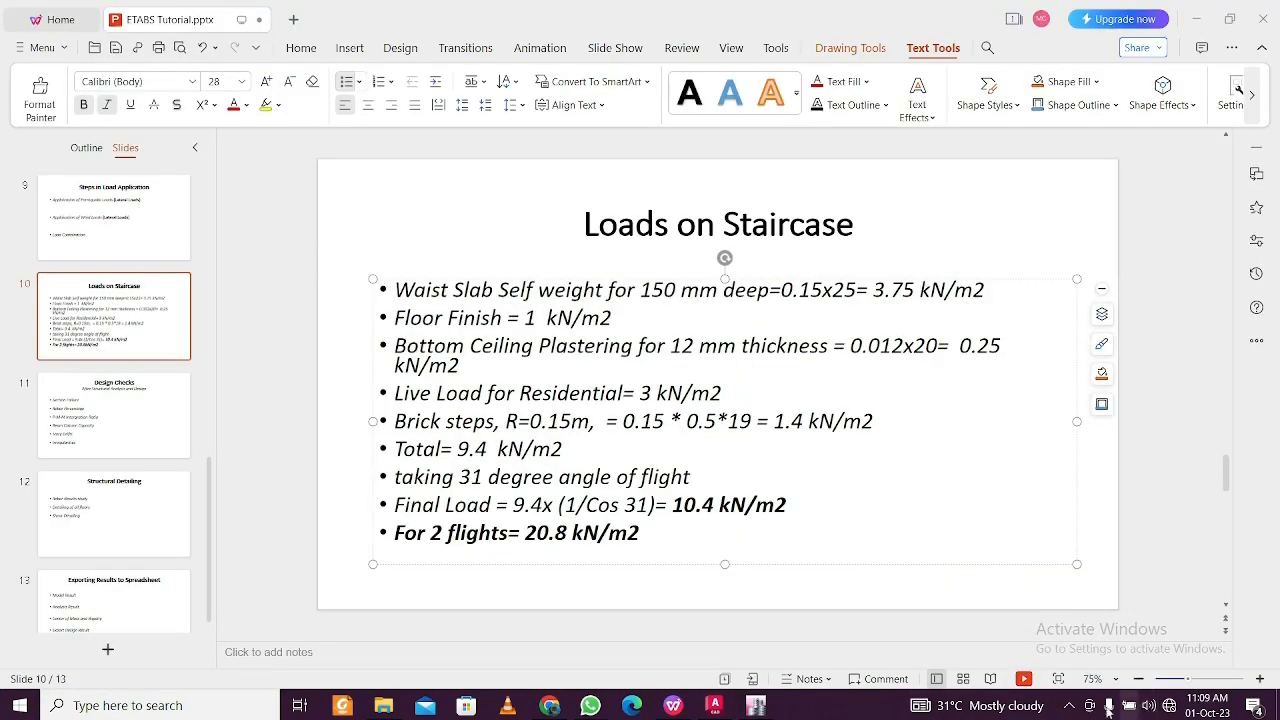
Review the final load calculation on the Loads on Staircase slide in WPS Office against the building model in ETABS.
{"action": "left_click", "coordinate": [1069, 705]}
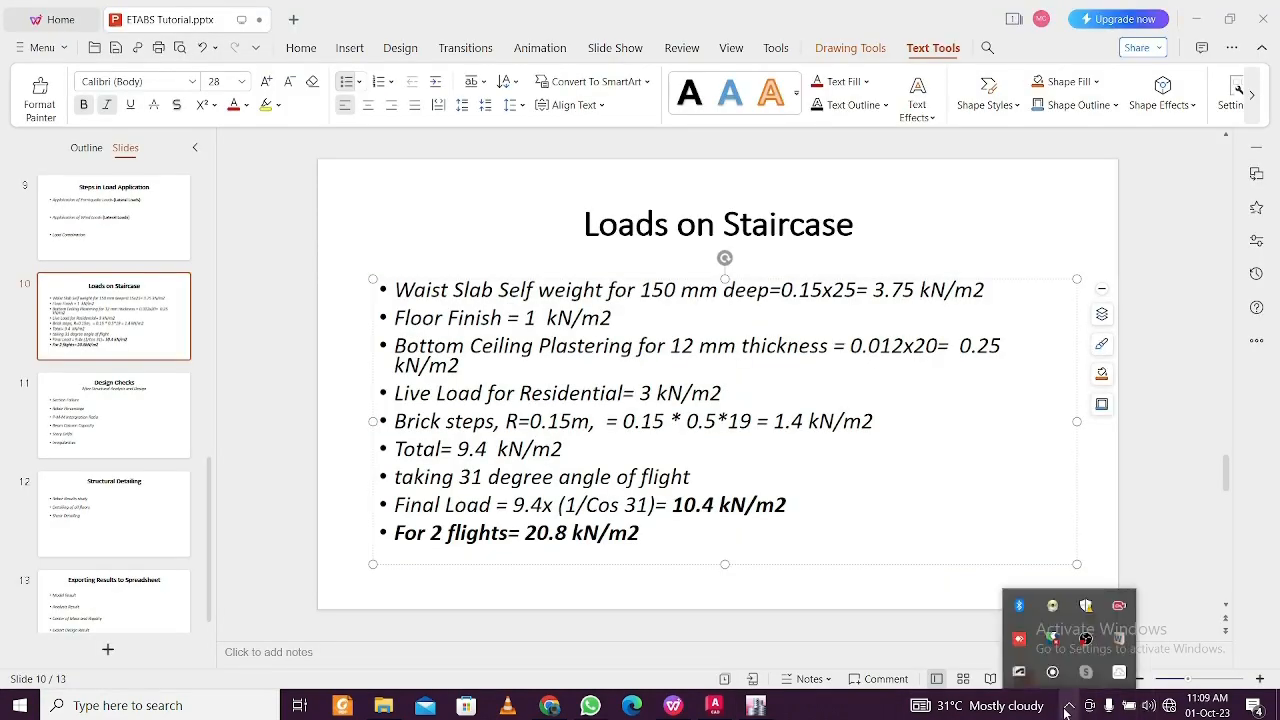
{"action": "left_click", "coordinate": [767, 469]}
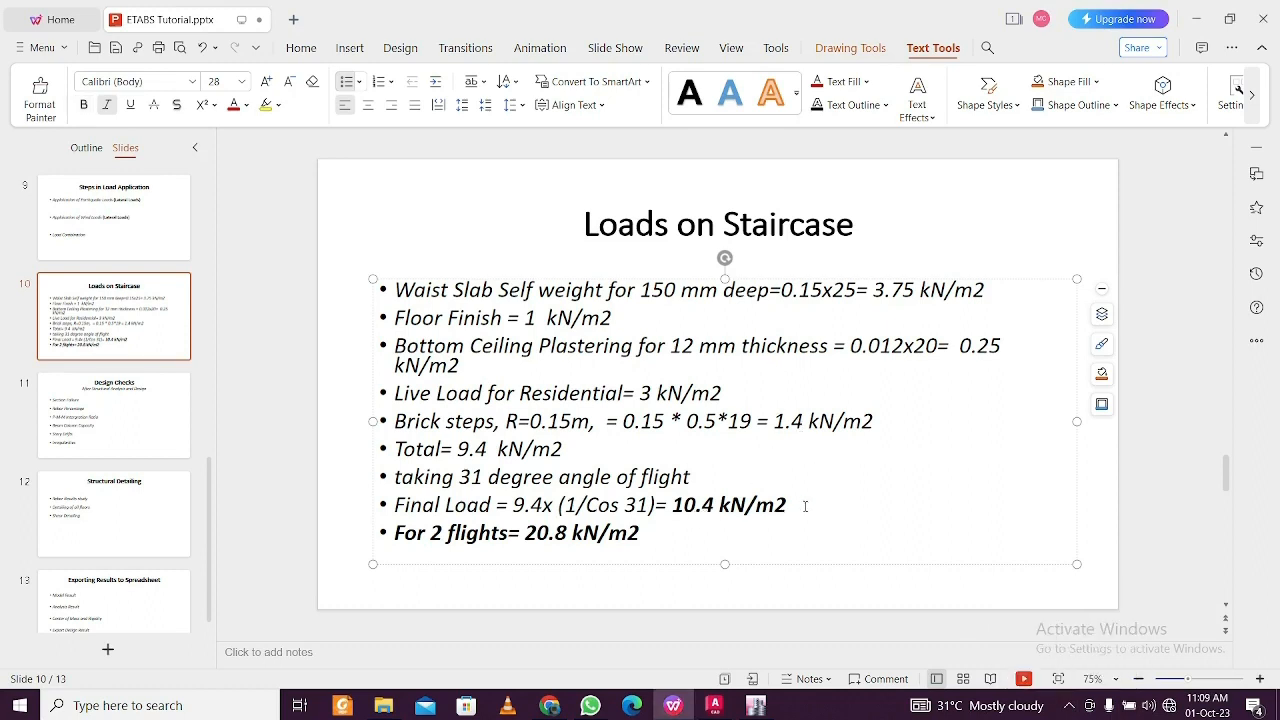
{"action": "left_click_drag", "start_coordinate": [805, 506], "coordinate": [436, 506]}
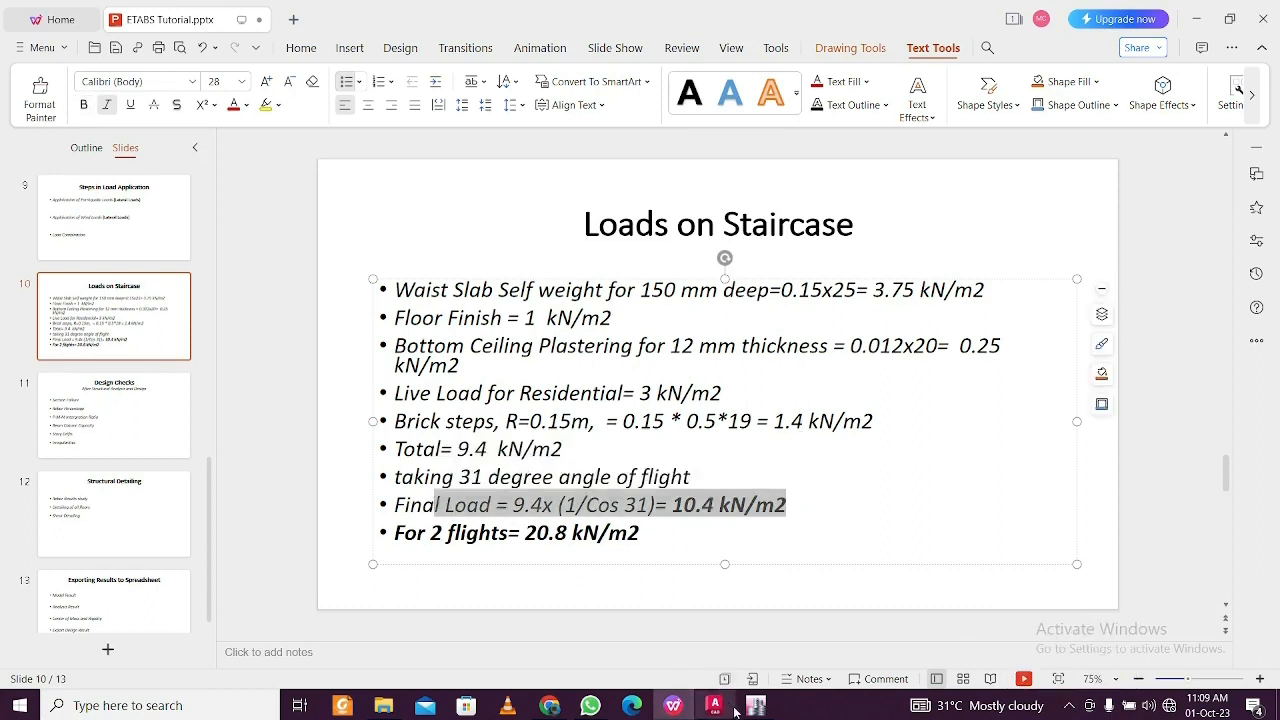
{"action": "left_click", "coordinate": [754, 706]}
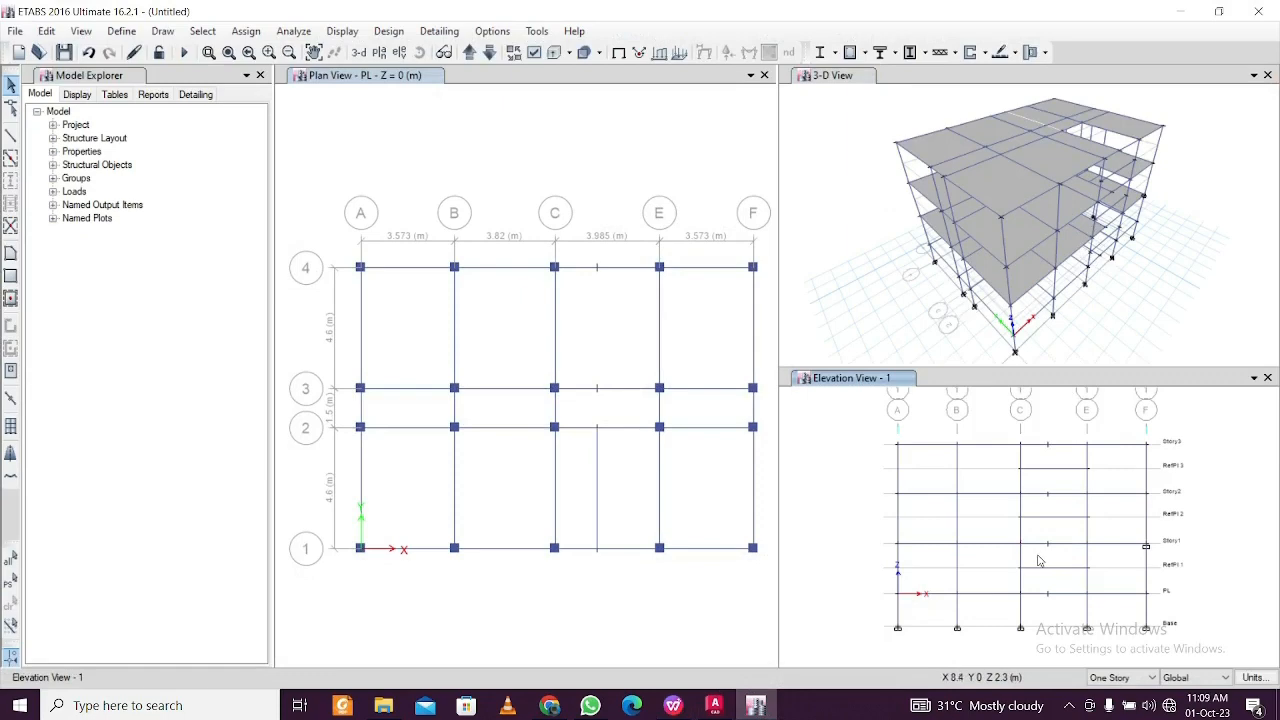
{"action": "left_click", "coordinate": [754, 706]}
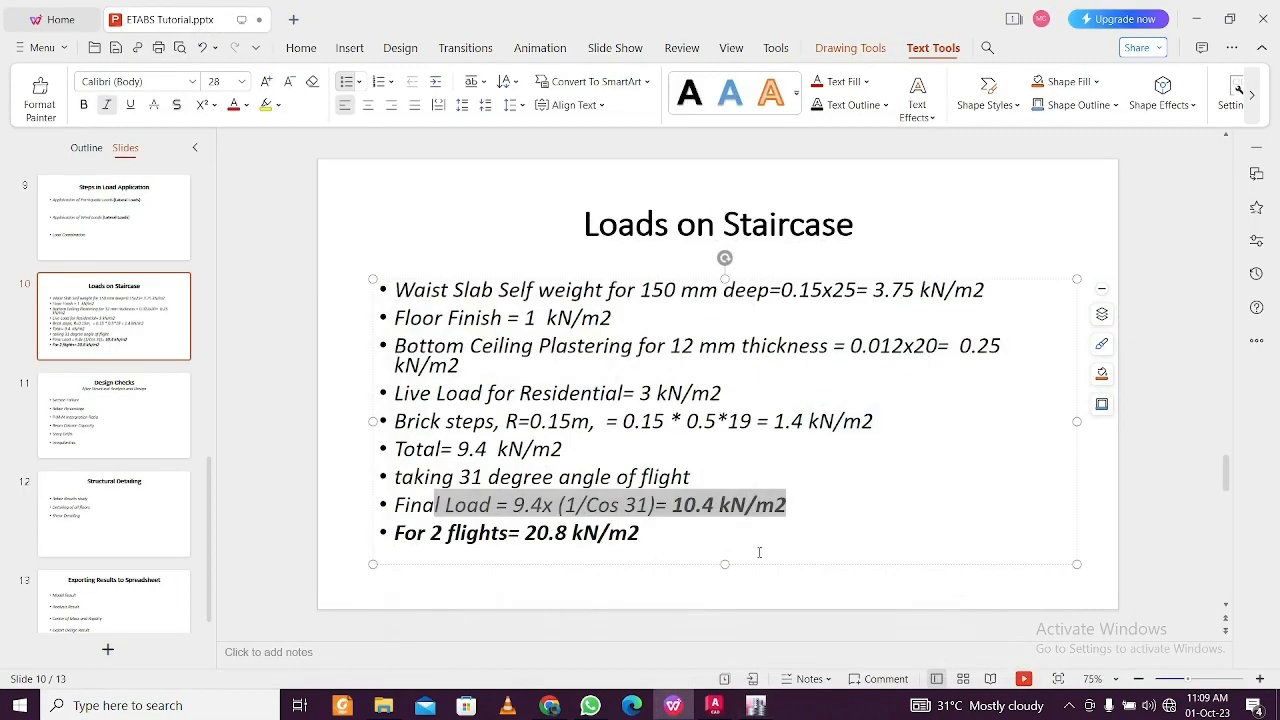
{"action": "left_click", "coordinate": [774, 514]}
{"action": "left_click", "coordinate": [756, 705]}
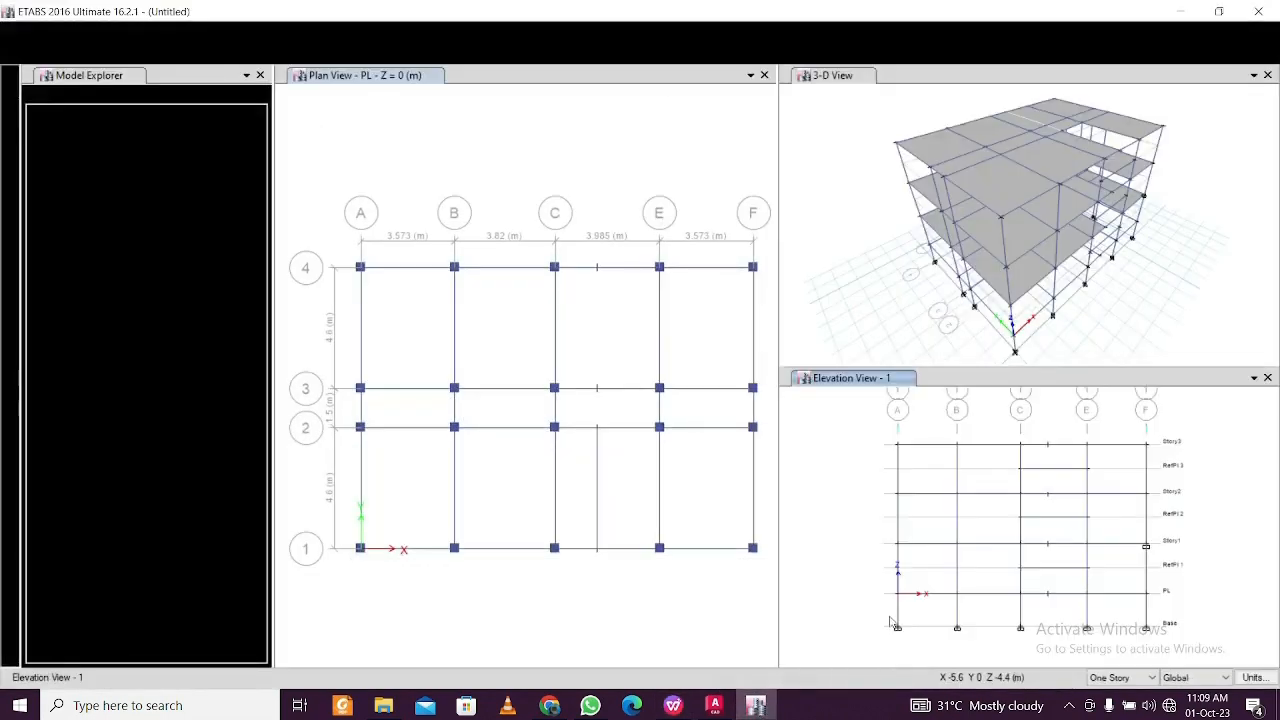
{"action": "left_click", "coordinate": [756, 705]}
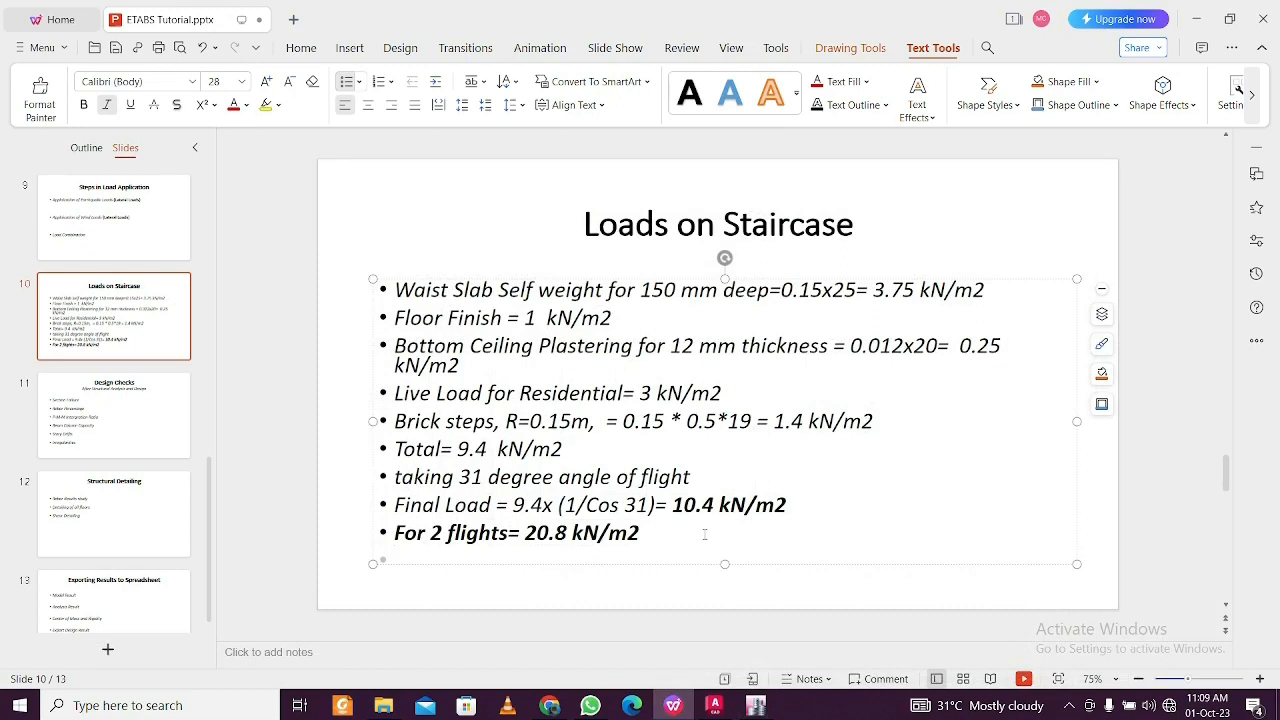
{"action": "left_click", "coordinate": [757, 705]}
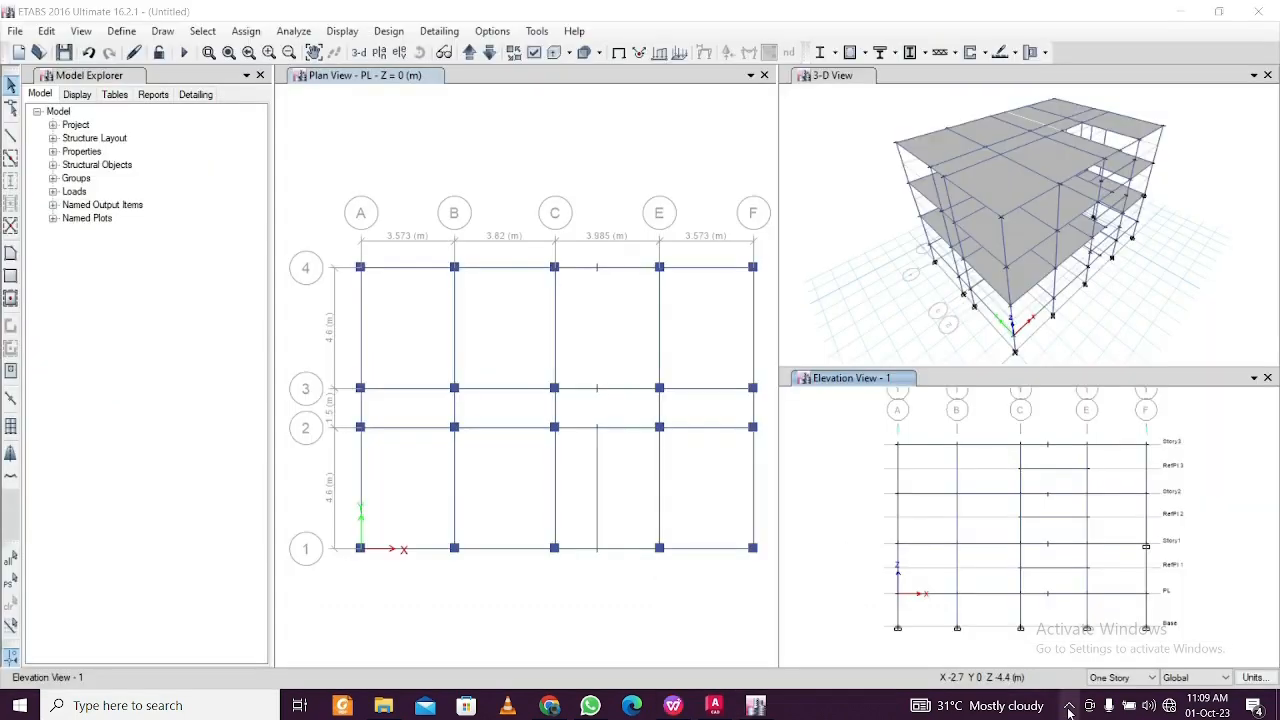
{"action": "left_click", "coordinate": [1069, 710]}
{"action": "left_click", "coordinate": [1069, 710]}
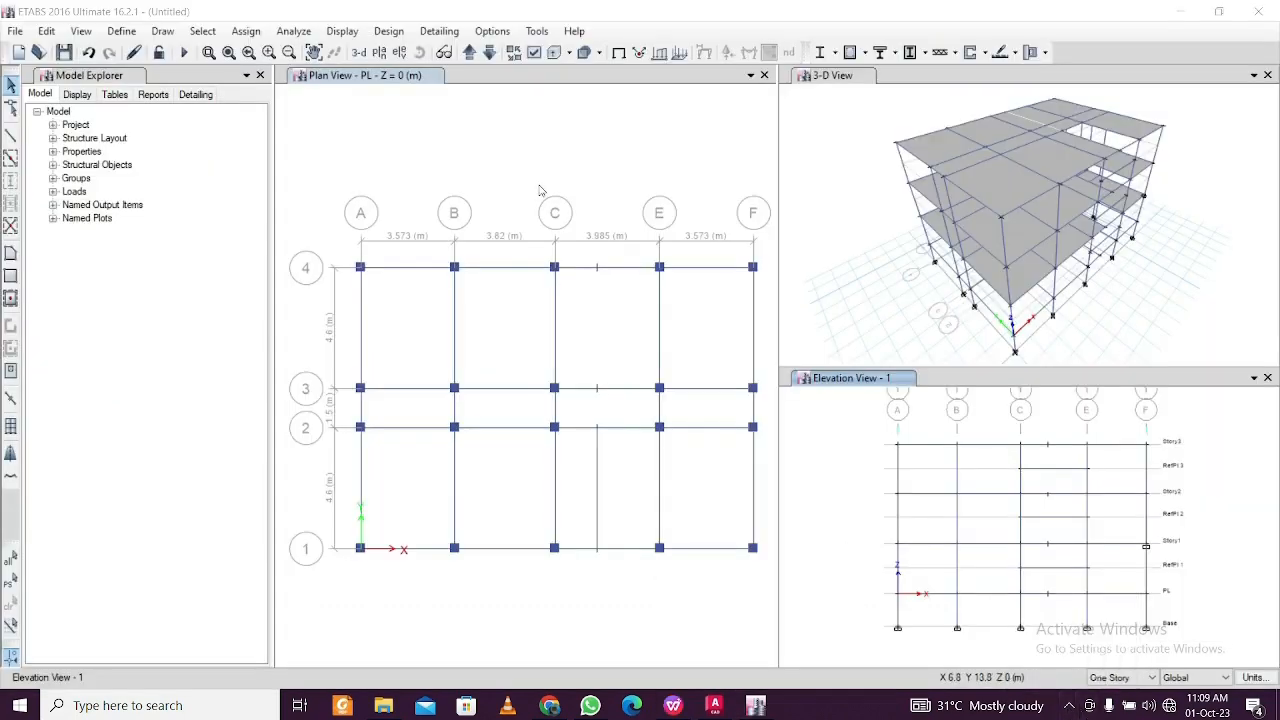
Switch the plan view from the PL level up to Story1.
{"action": "left_click", "coordinate": [403, 76]}
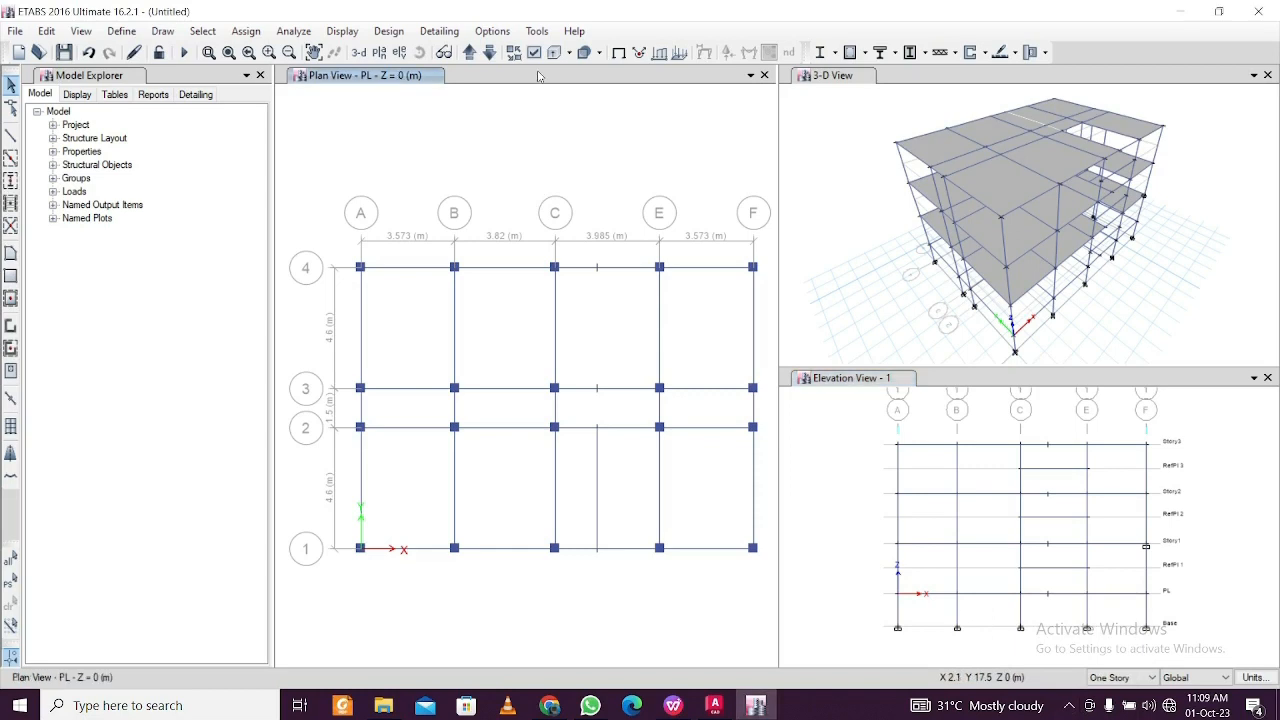
{"action": "left_click", "coordinate": [477, 53]}
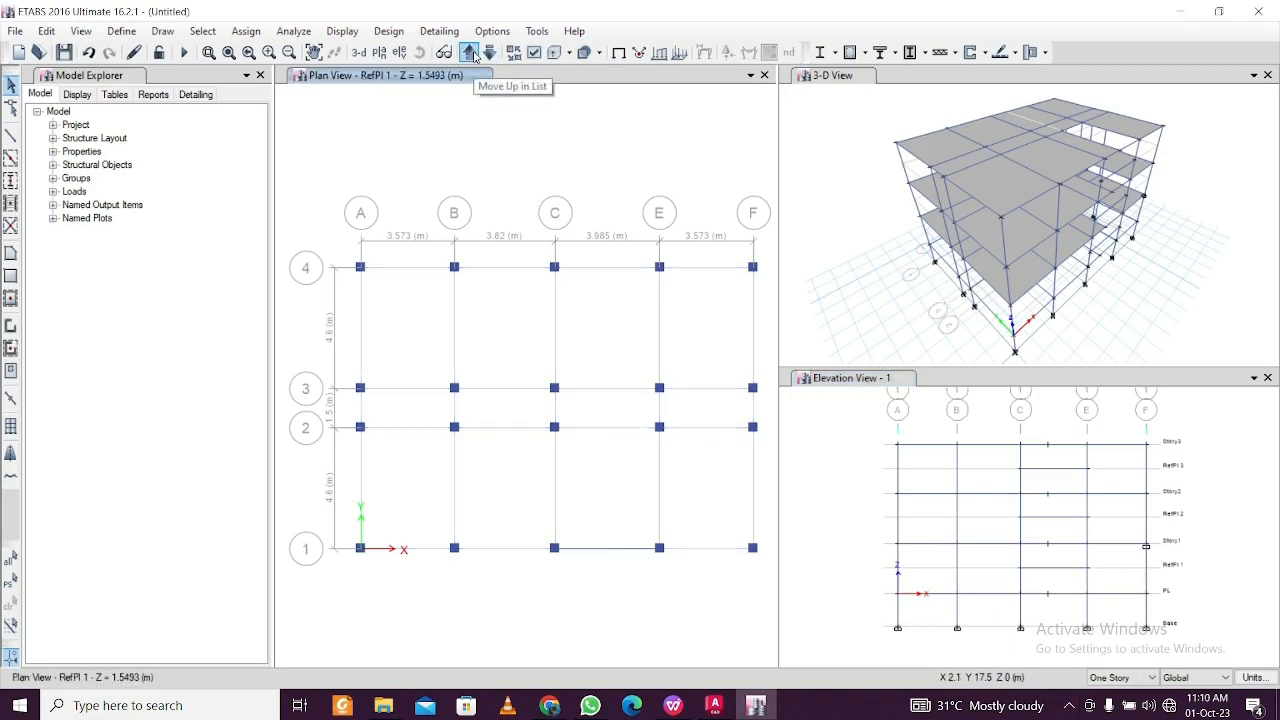
{"action": "left_click", "coordinate": [471, 53]}
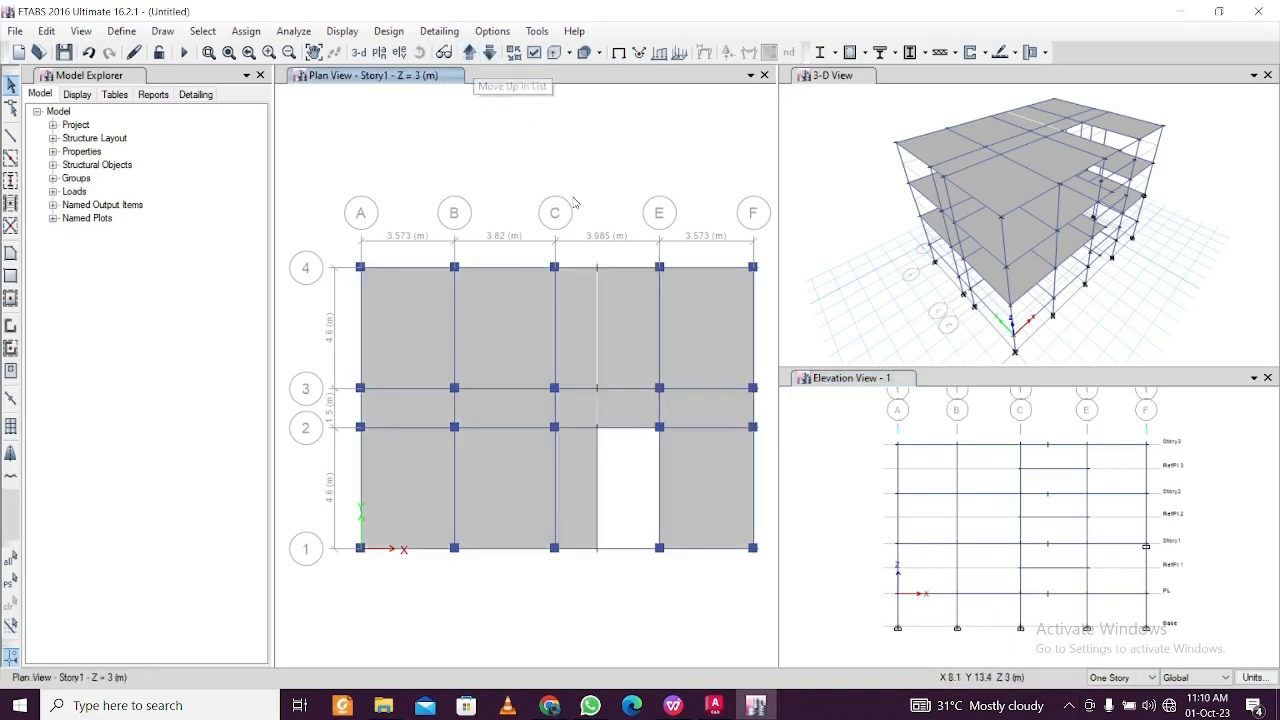
{"action": "middle_click_drag", "start_coordinate": [691, 274], "coordinate": [645, 260]}
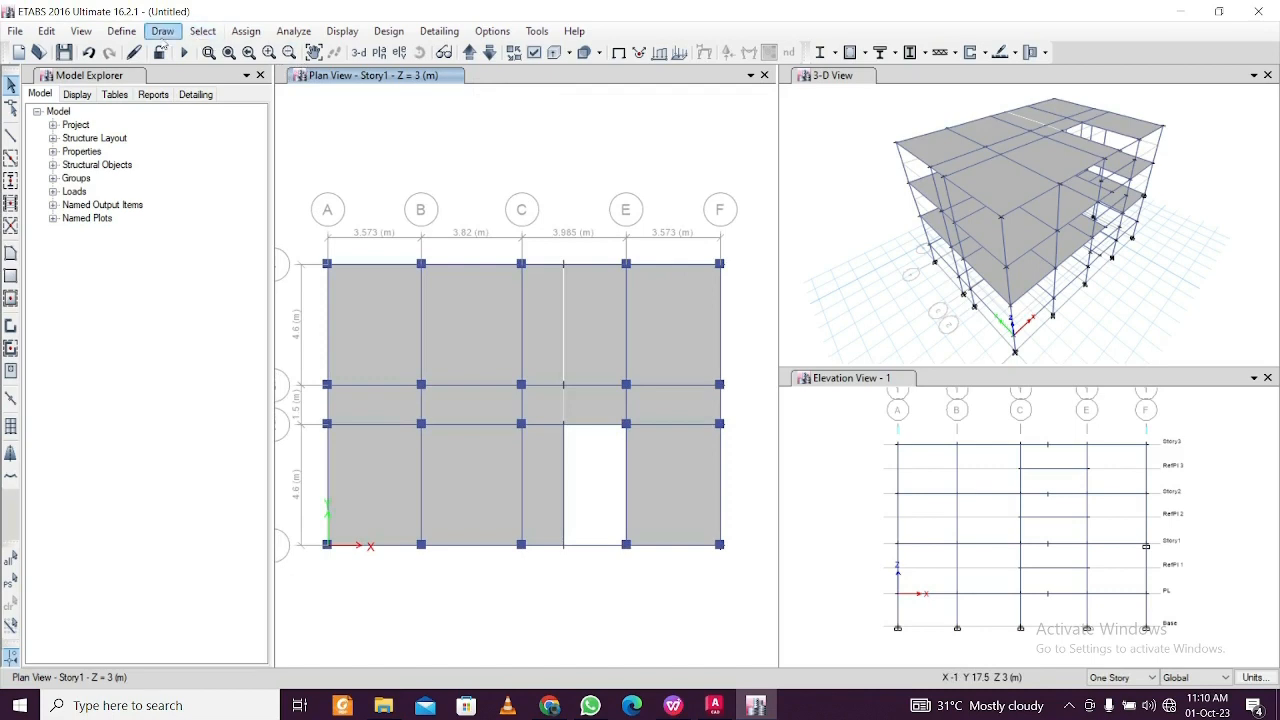
{"action": "left_click", "coordinate": [120, 33]}
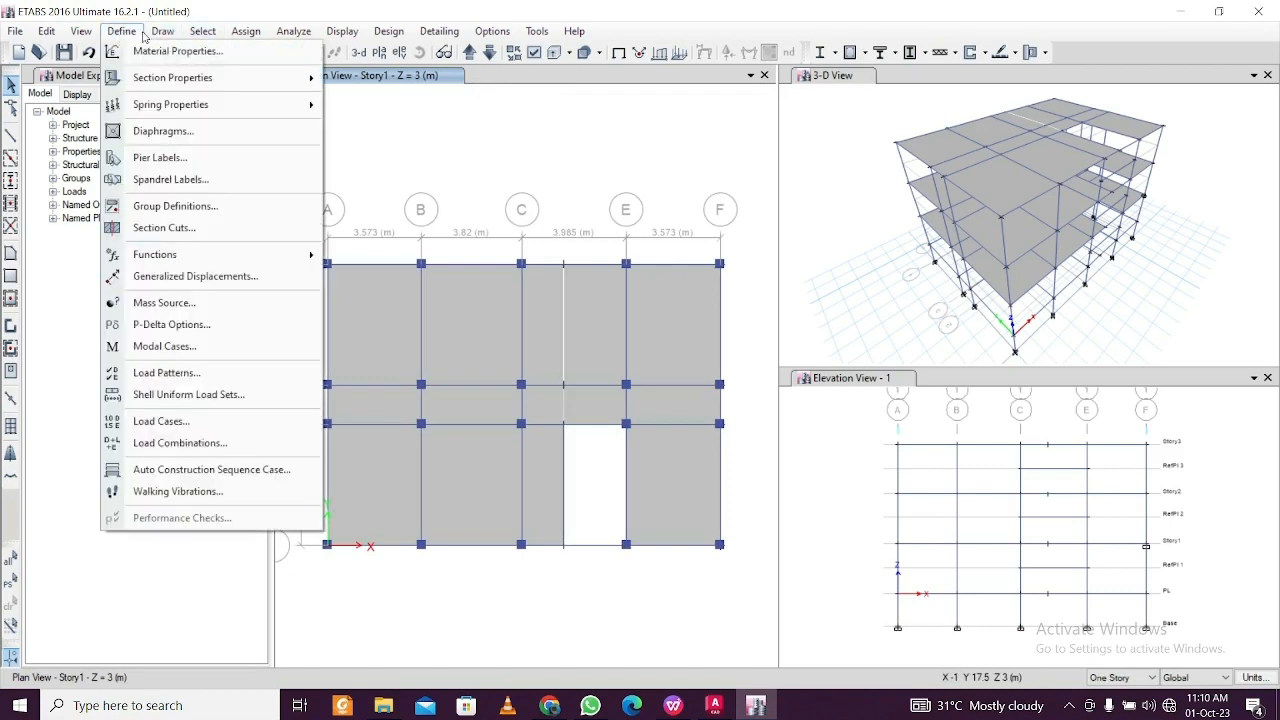
{"action": "mouse_move", "coordinate": [162, 31]}
{"action": "left_click", "coordinate": [450, 140]}
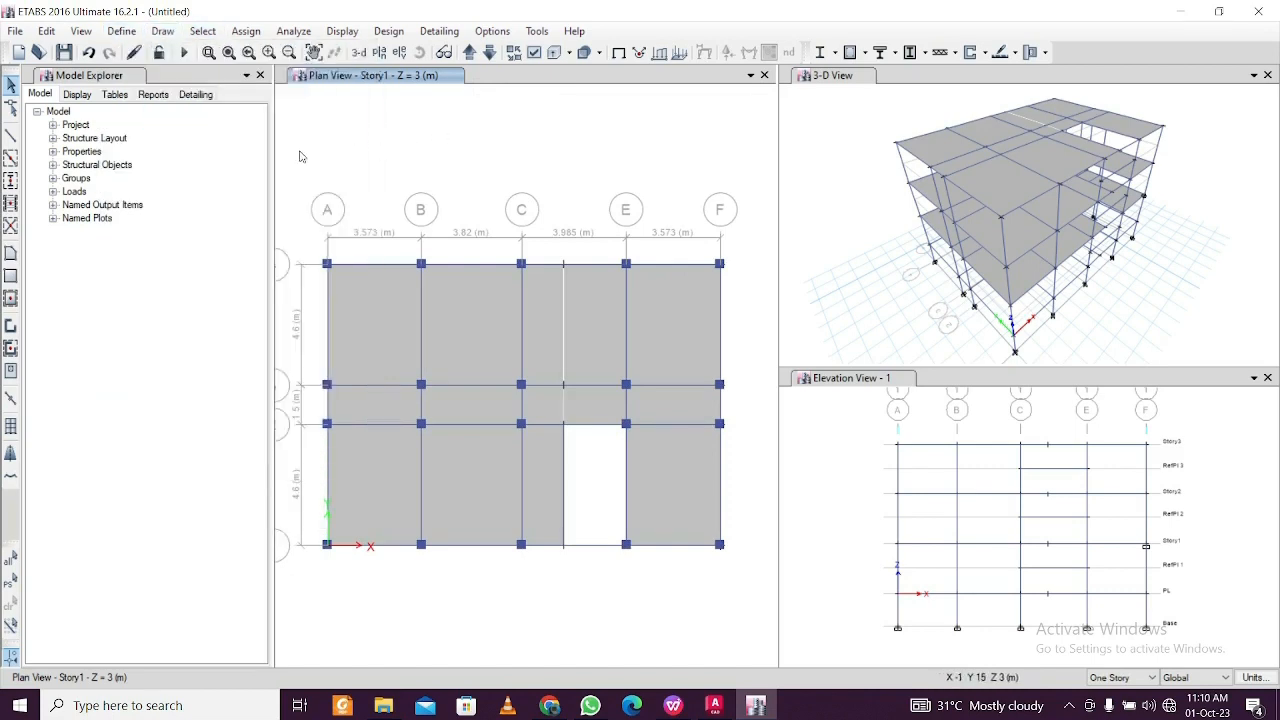
Select everything on the Story1 plan and assign diaphragm D1 to its floor shells.
{"action": "left_click_drag", "start_coordinate": [298, 130], "coordinate": [757, 586]}
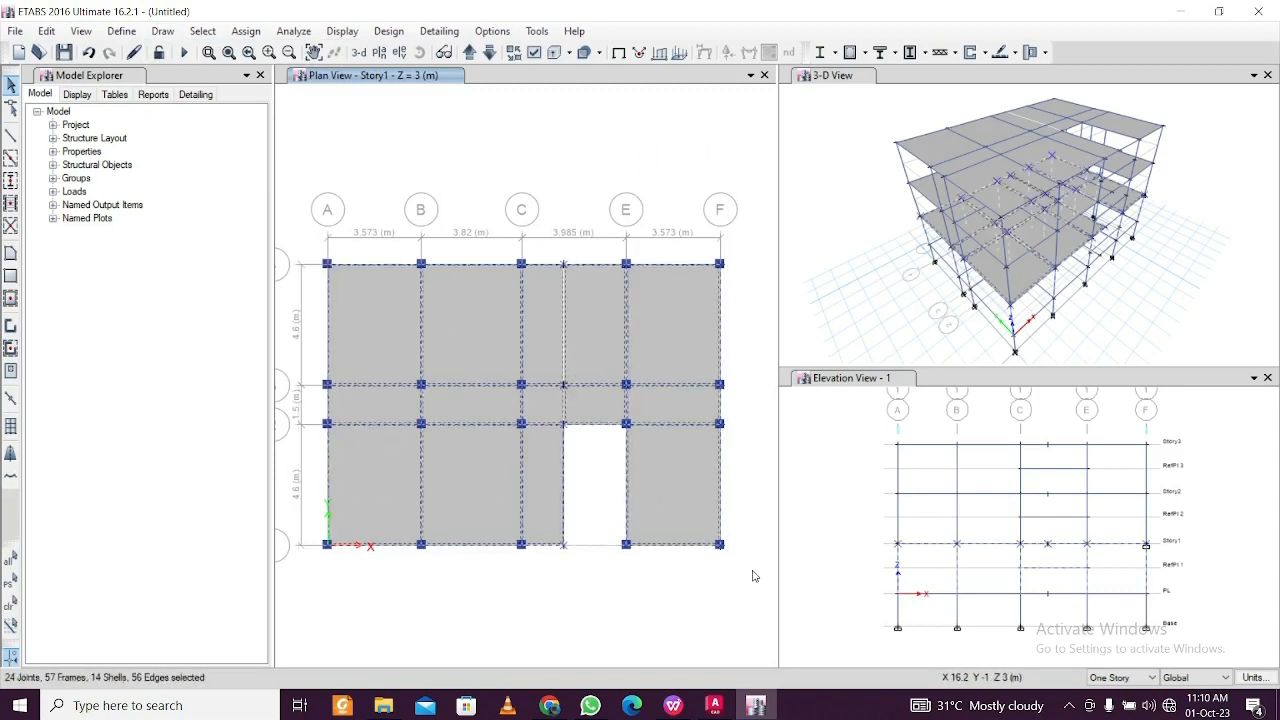
{"action": "left_click", "coordinate": [240, 34]}
{"action": "mouse_move", "coordinate": [271, 97]}
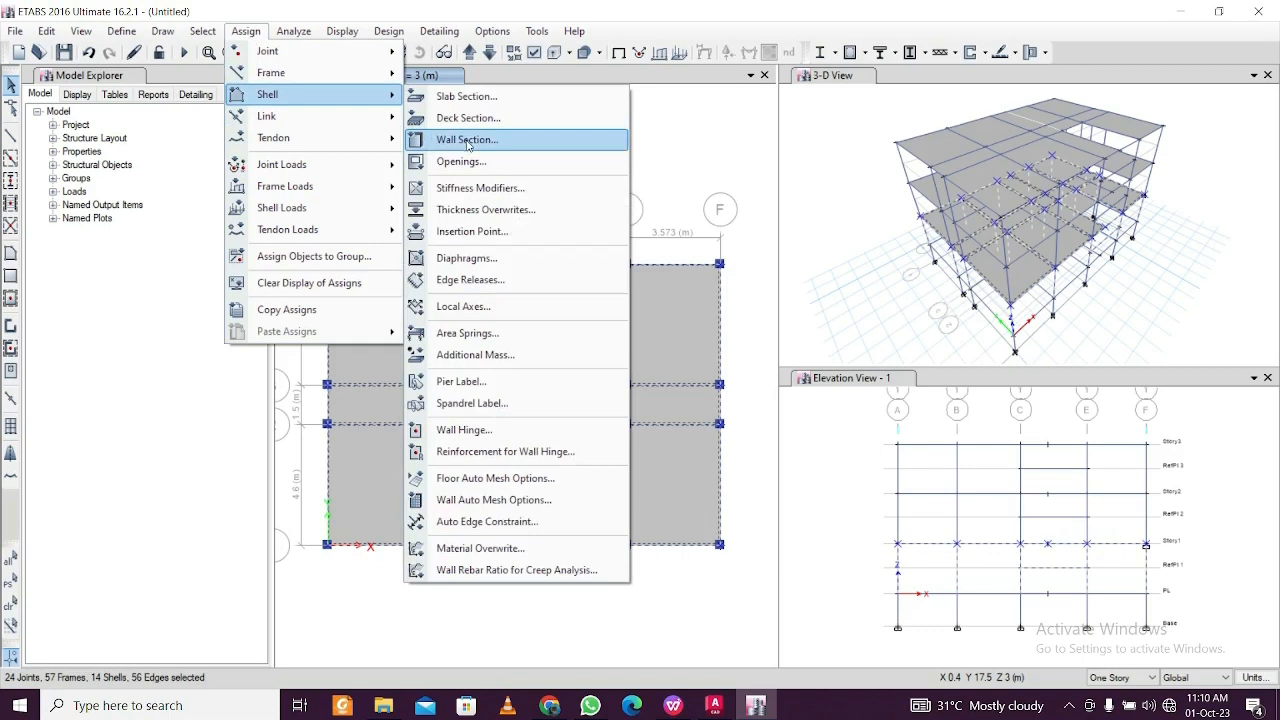
{"action": "left_click", "coordinate": [222, 94]}
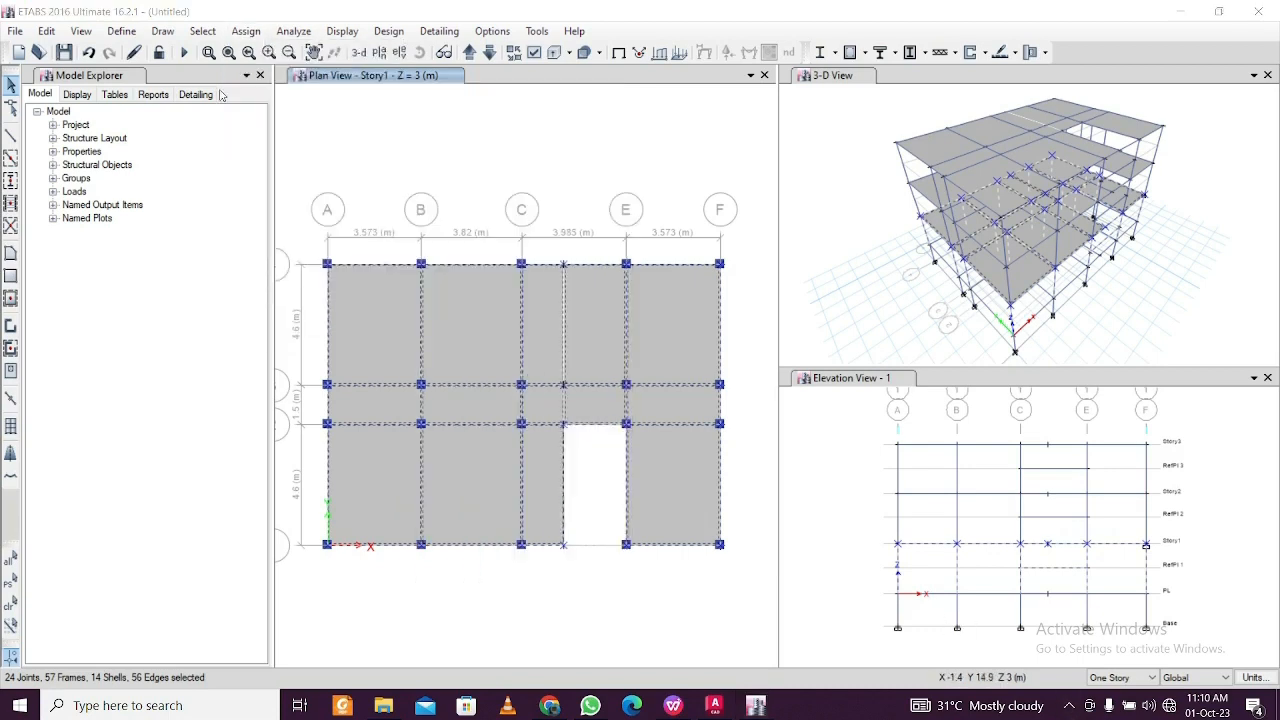
{"action": "left_click", "coordinate": [246, 33]}
{"action": "mouse_move", "coordinate": [323, 94]}
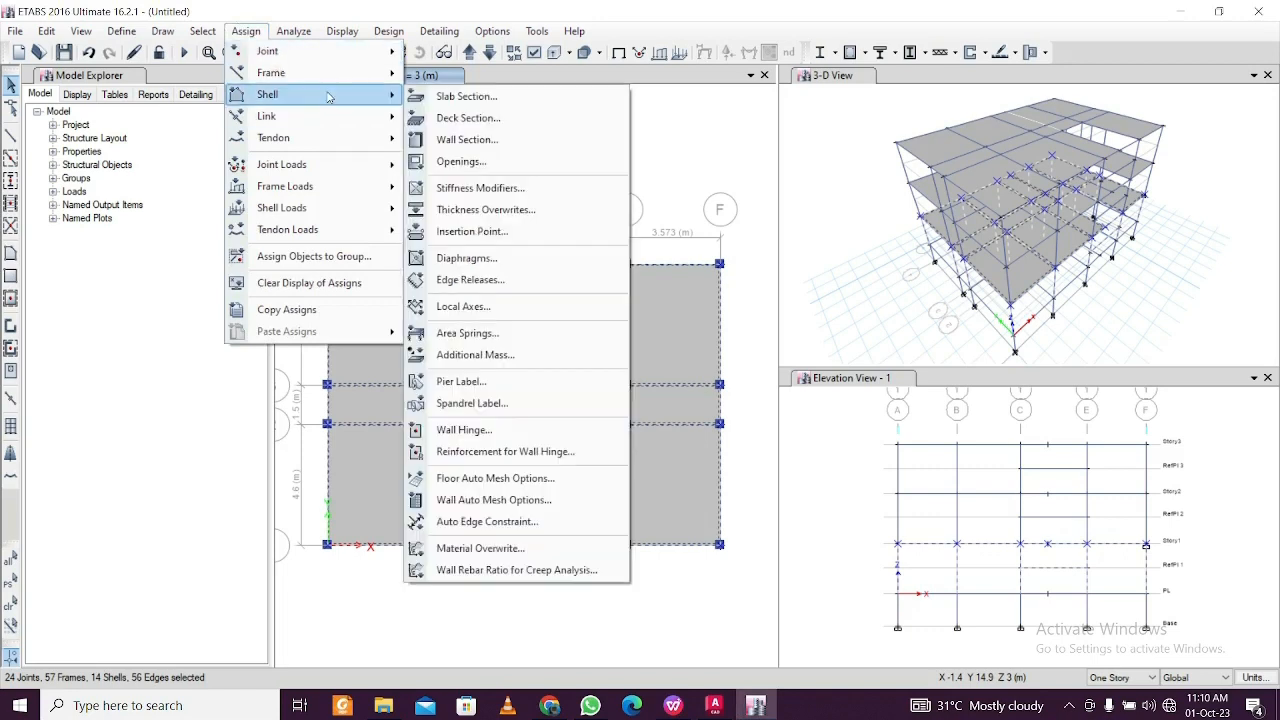
{"action": "left_click", "coordinate": [506, 262]}
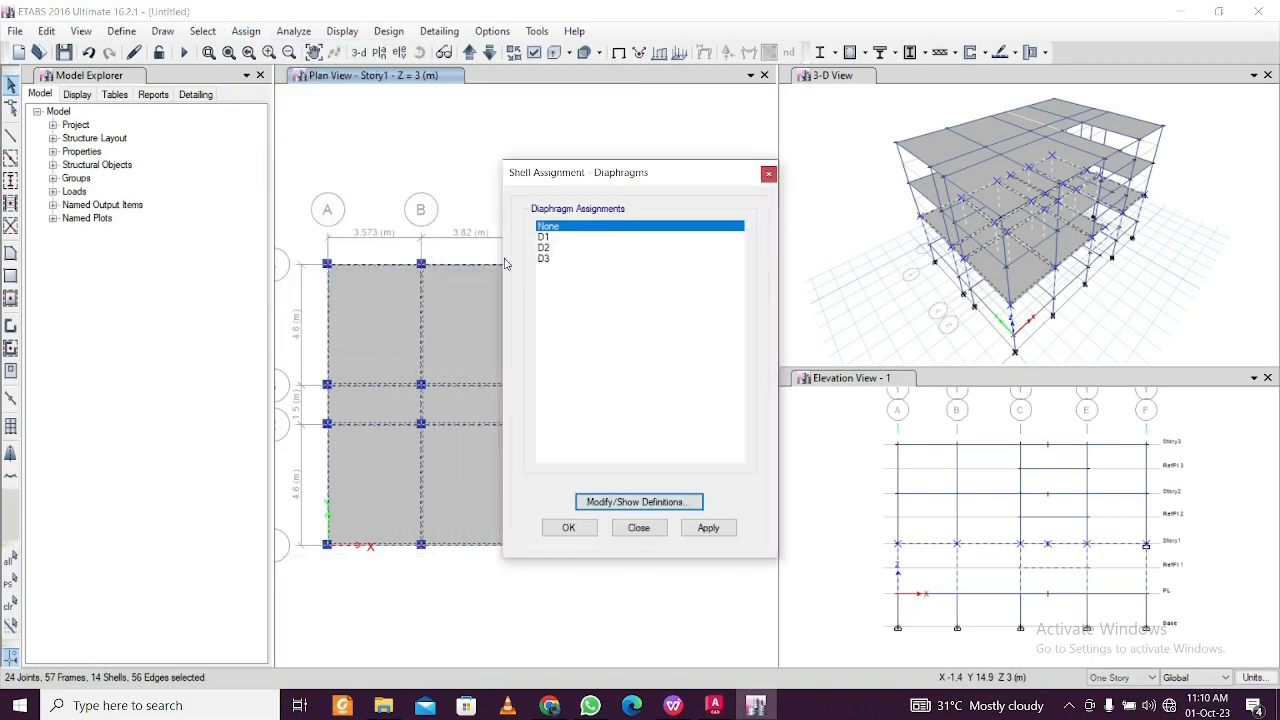
{"action": "left_click", "coordinate": [566, 238]}
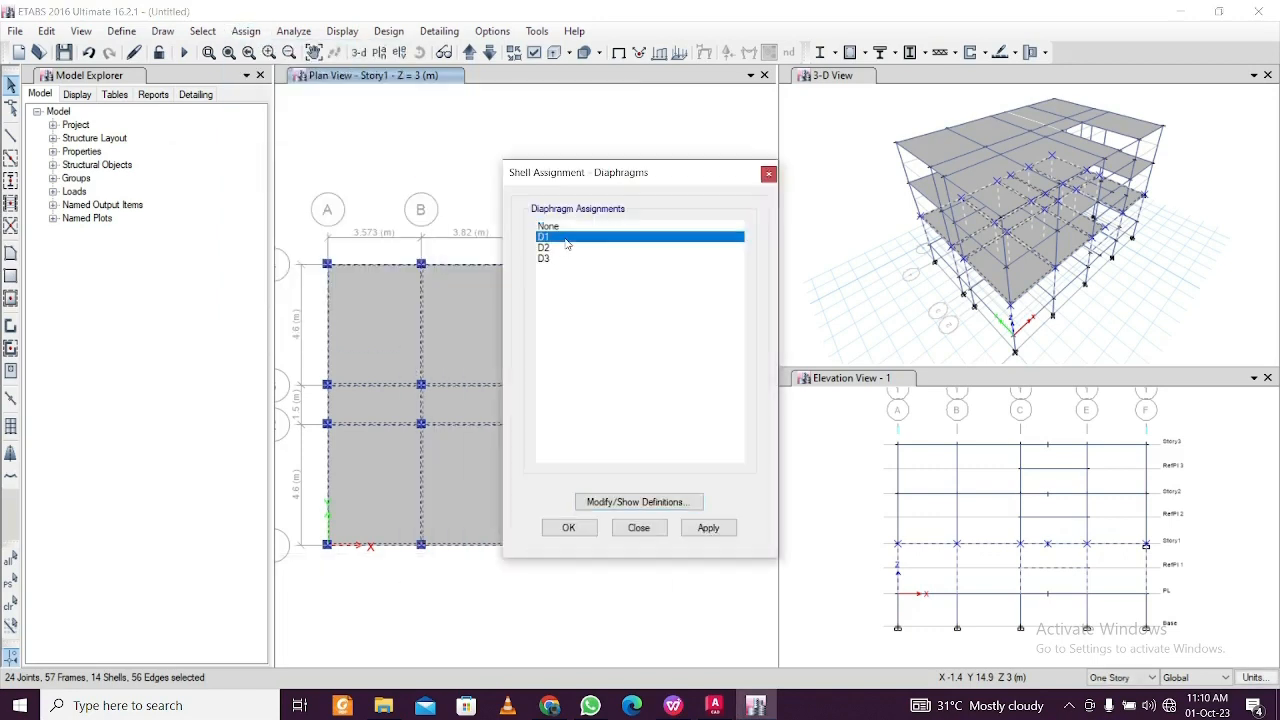
{"action": "left_click", "coordinate": [708, 528]}
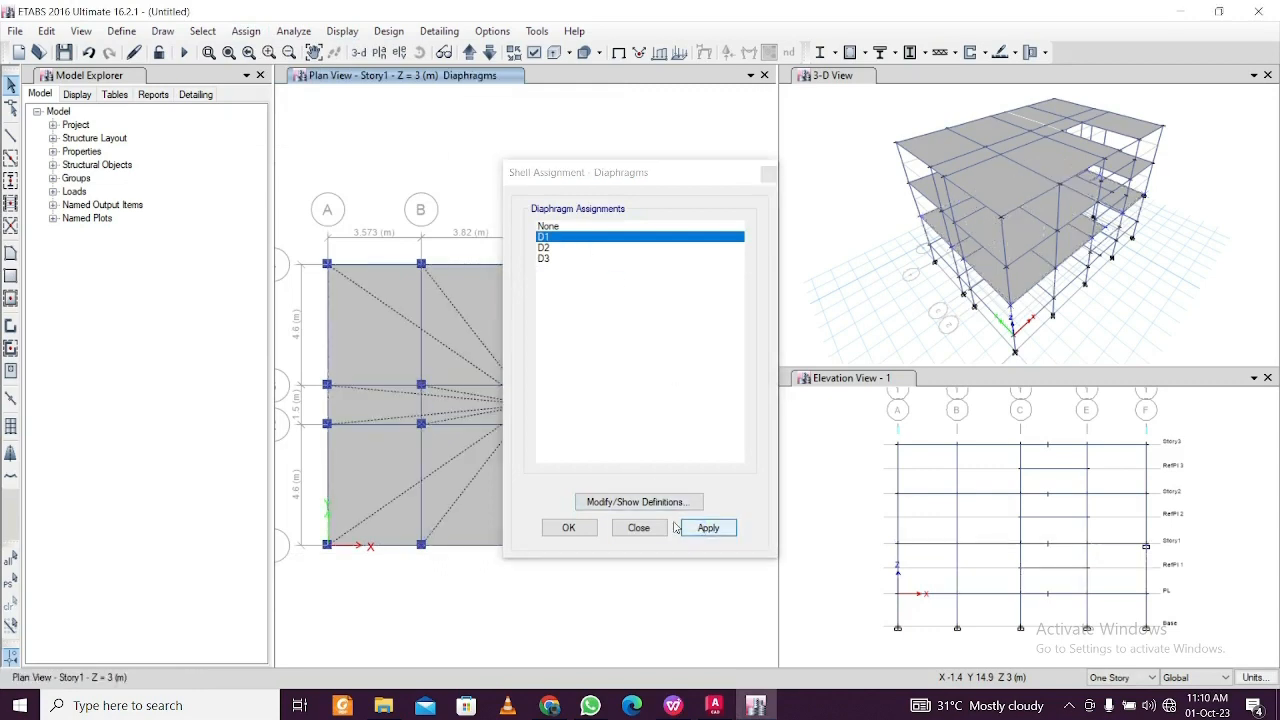
{"action": "left_click", "coordinate": [568, 528]}
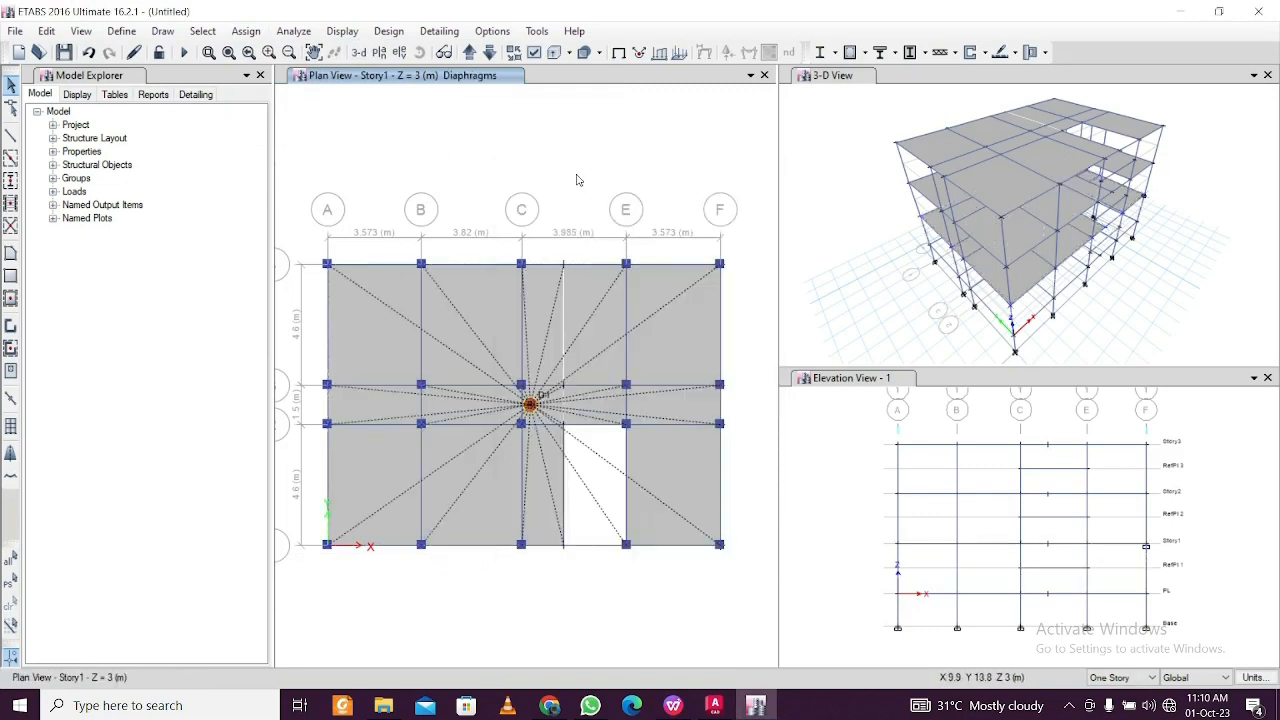
Switch the plan up to Story2, select the whole floor and assign diaphragm D2 to its shells.
{"action": "left_click", "coordinate": [469, 55]}
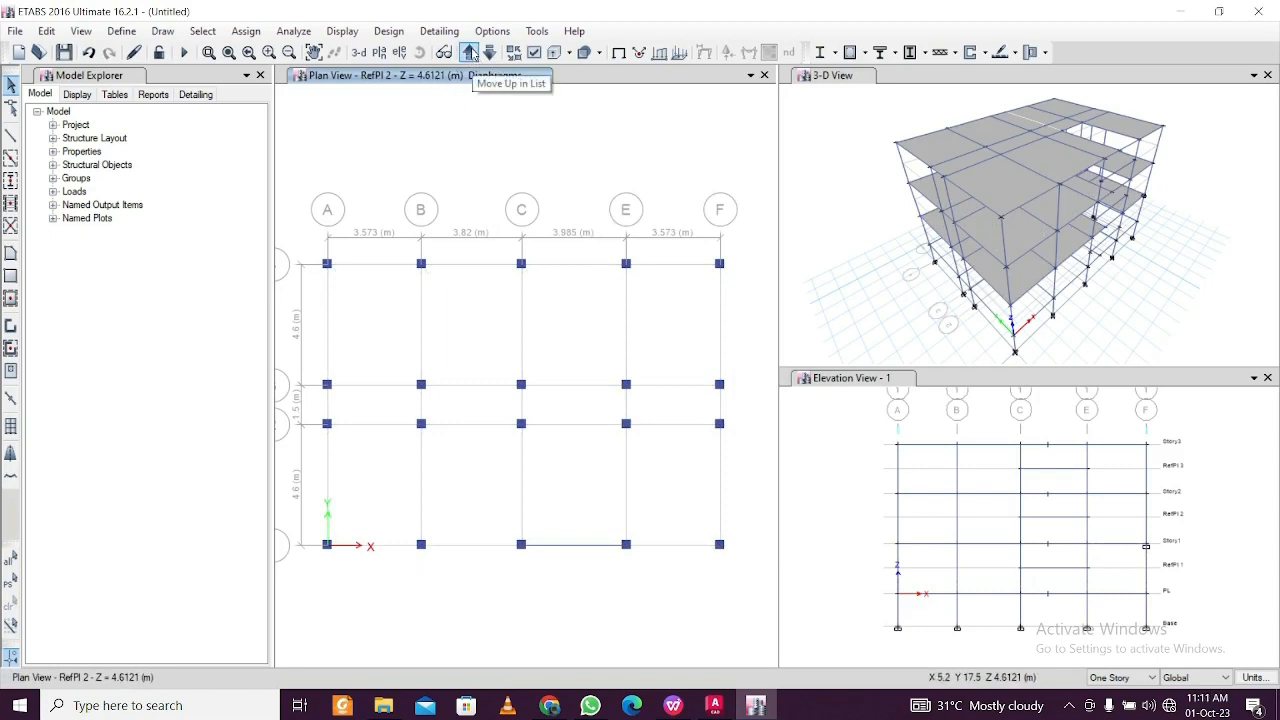
{"action": "left_click", "coordinate": [469, 53]}
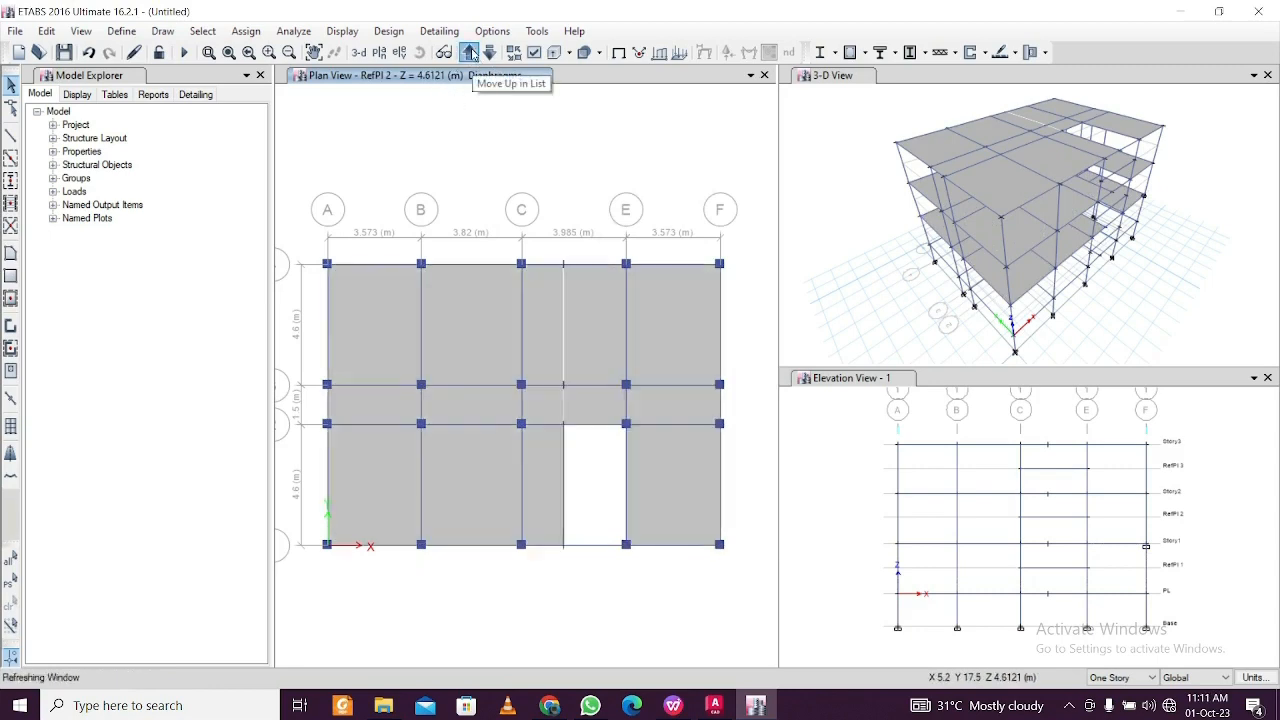
{"action": "left_click_drag", "start_coordinate": [305, 228], "coordinate": [752, 596]}
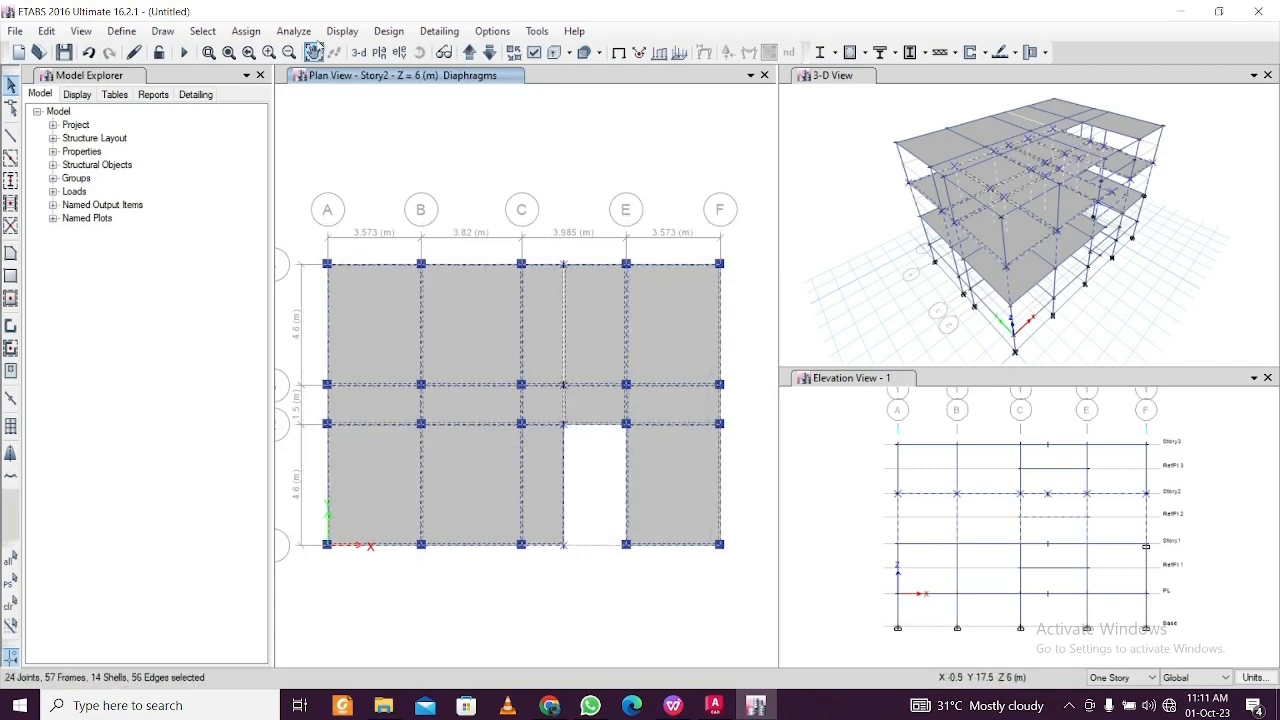
{"action": "left_click", "coordinate": [260, 32]}
{"action": "mouse_move", "coordinate": [335, 100]}
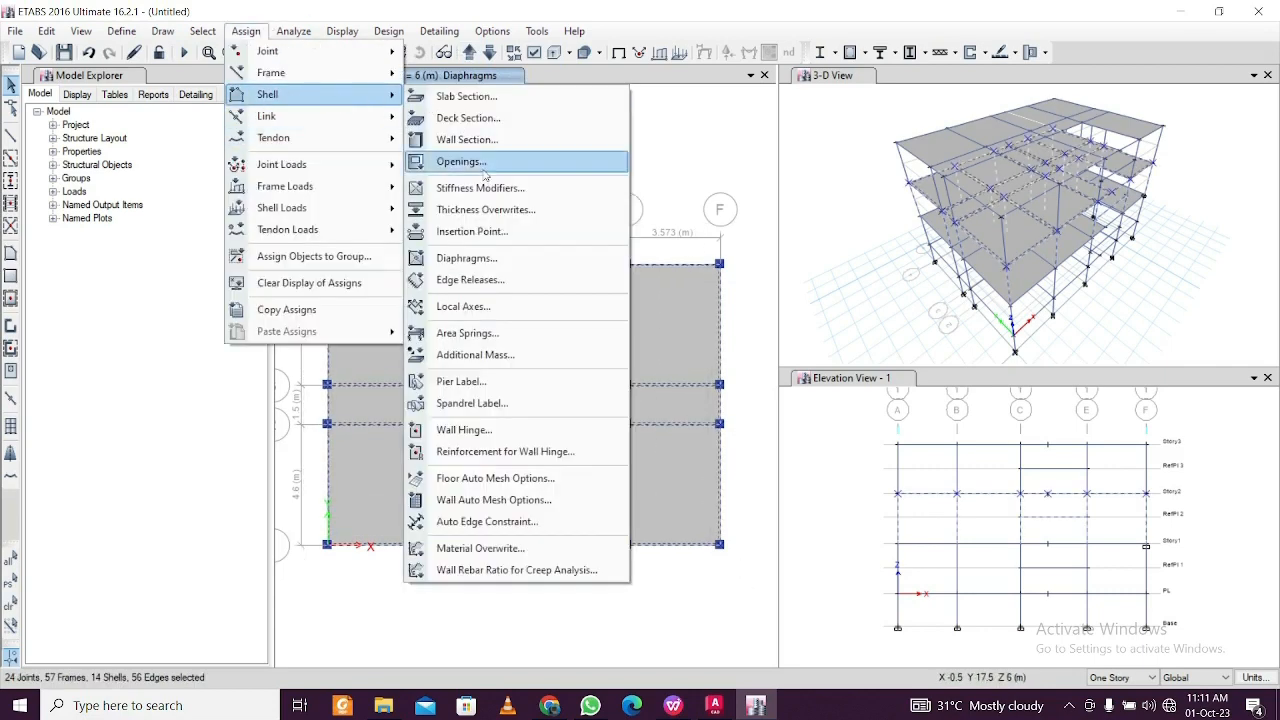
{"action": "left_click", "coordinate": [494, 259]}
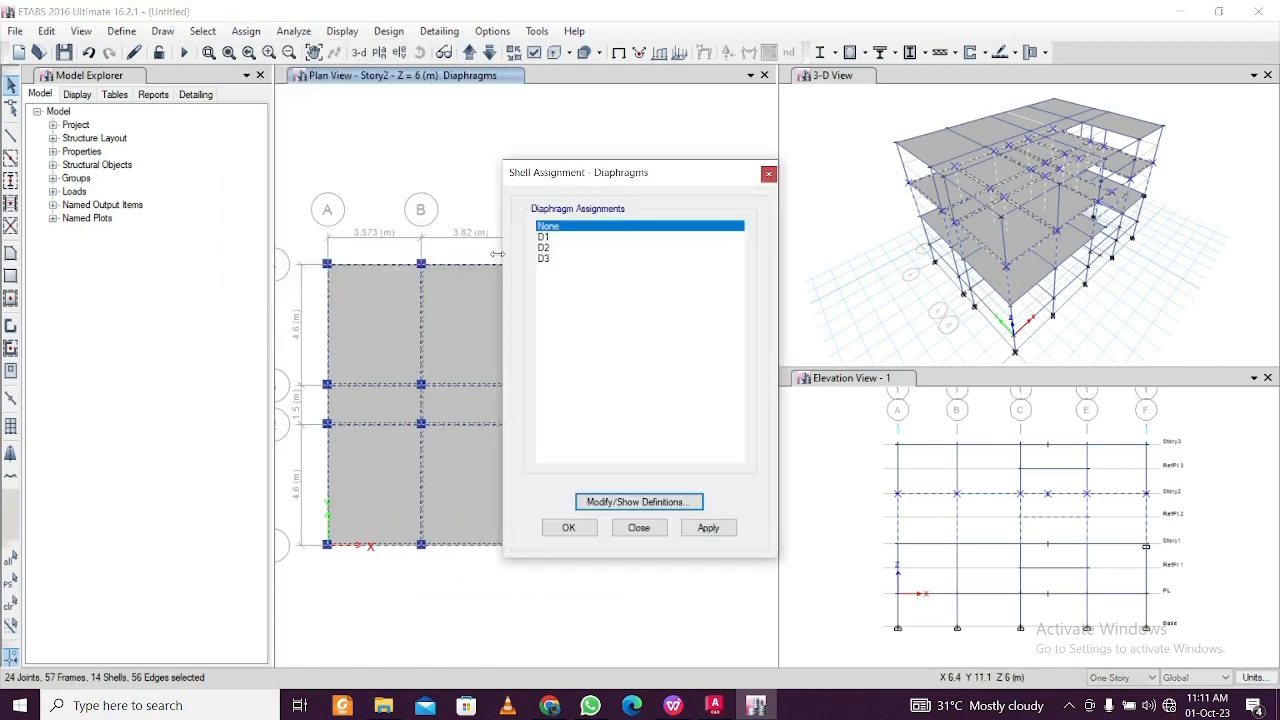
{"action": "left_click", "coordinate": [572, 248]}
{"action": "left_click", "coordinate": [708, 528]}
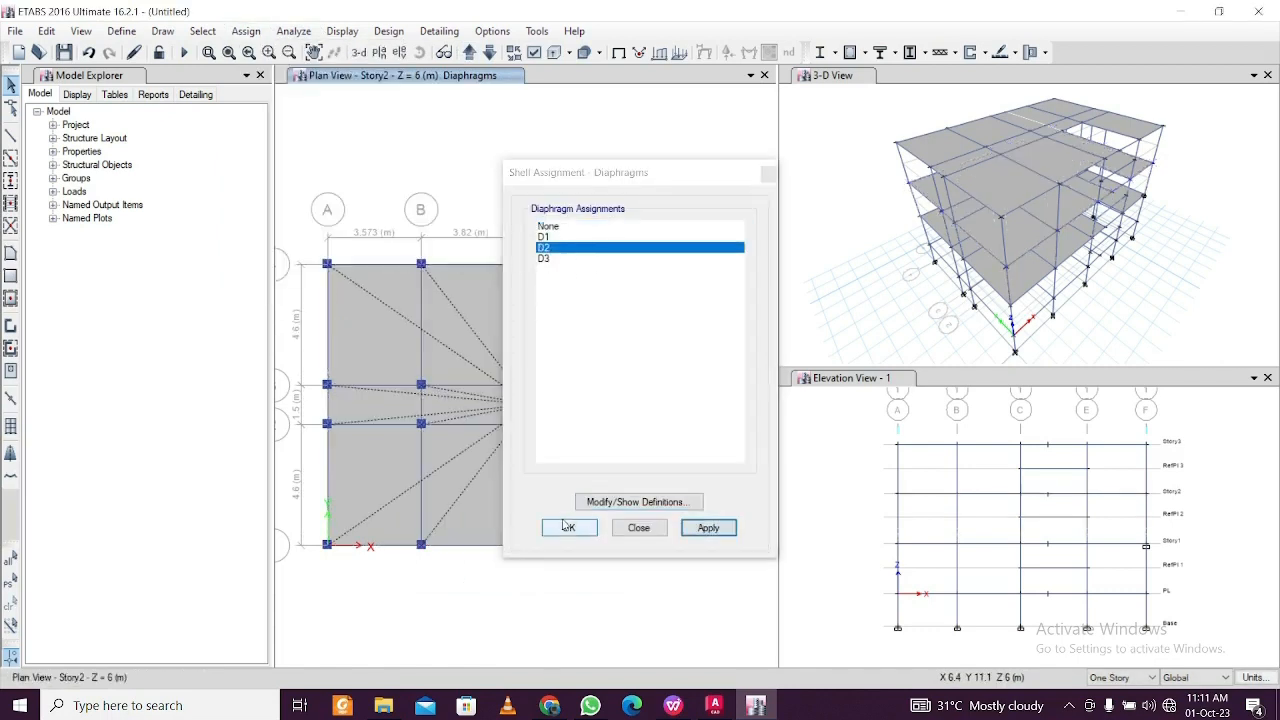
{"action": "left_click", "coordinate": [568, 527]}
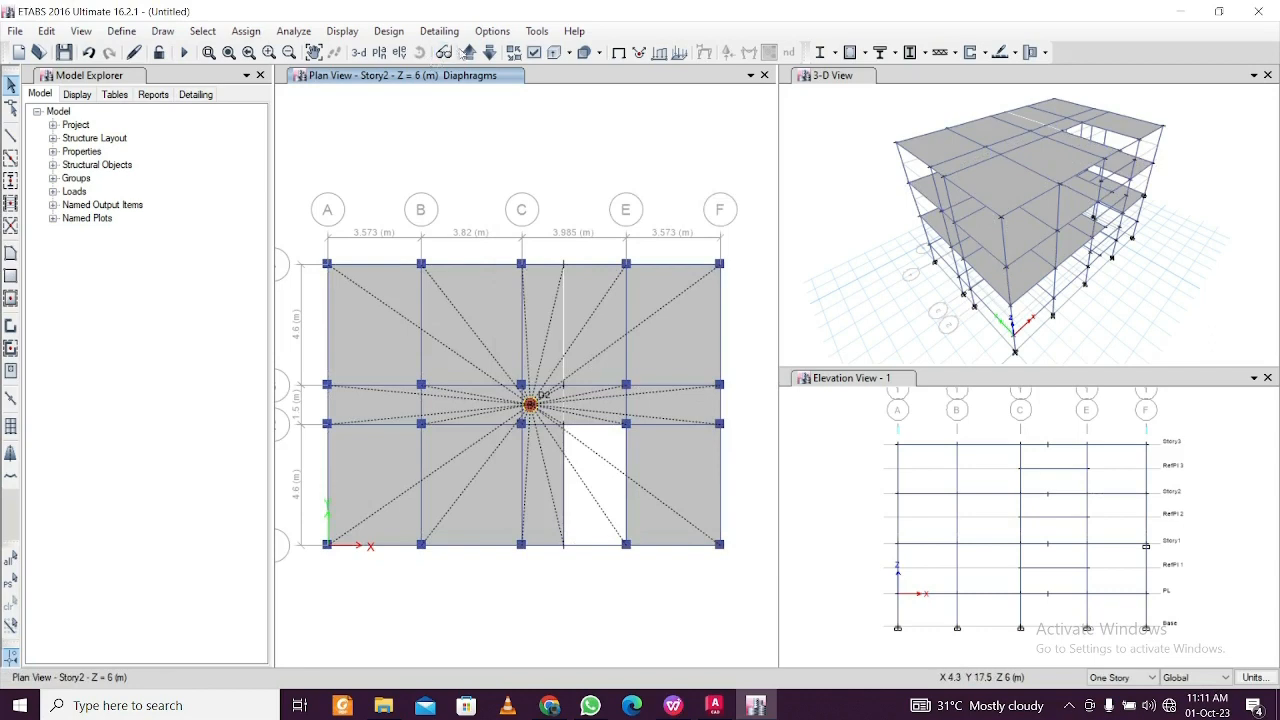
Switch the plan up to Story3, select the whole floor and assign diaphragm D3 to its shells.
{"action": "left_click", "coordinate": [469, 52]}
{"action": "left_click", "coordinate": [469, 52]}
{"action": "left_click_drag", "start_coordinate": [300, 214], "coordinate": [748, 594]}
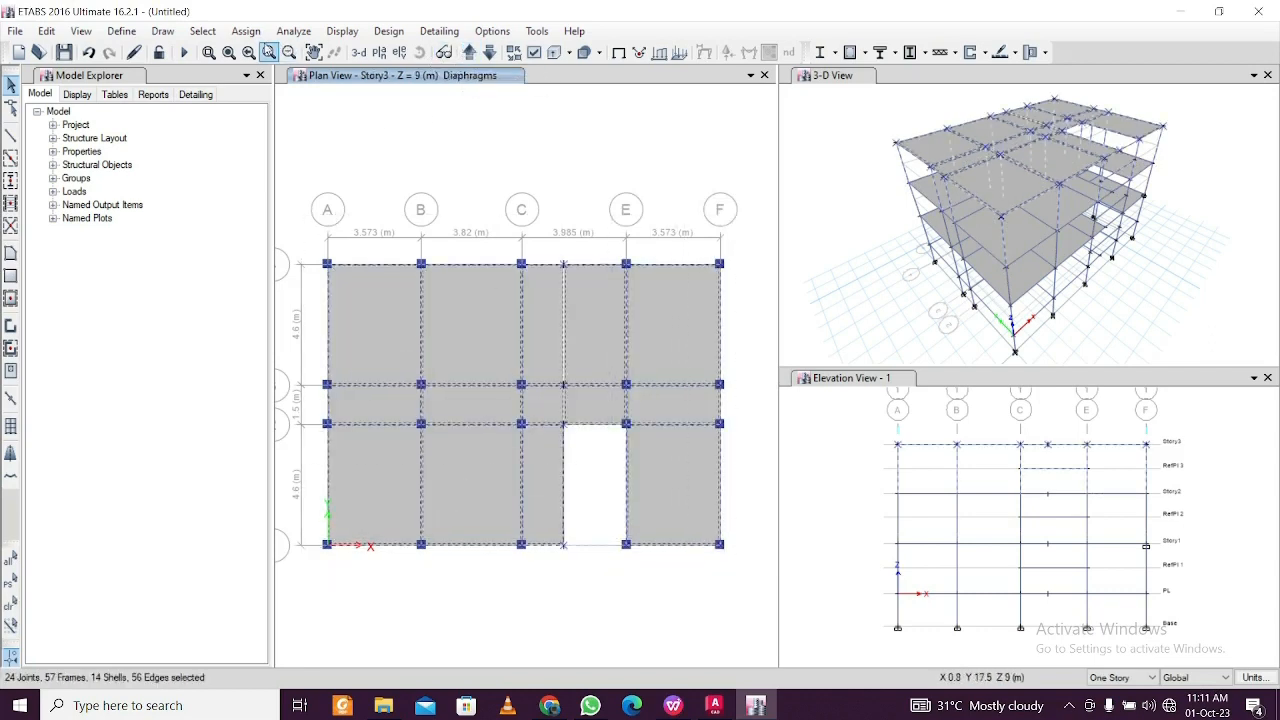
{"action": "left_click", "coordinate": [250, 31]}
{"action": "left_click", "coordinate": [253, 31]}
{"action": "left_click", "coordinate": [255, 31]}
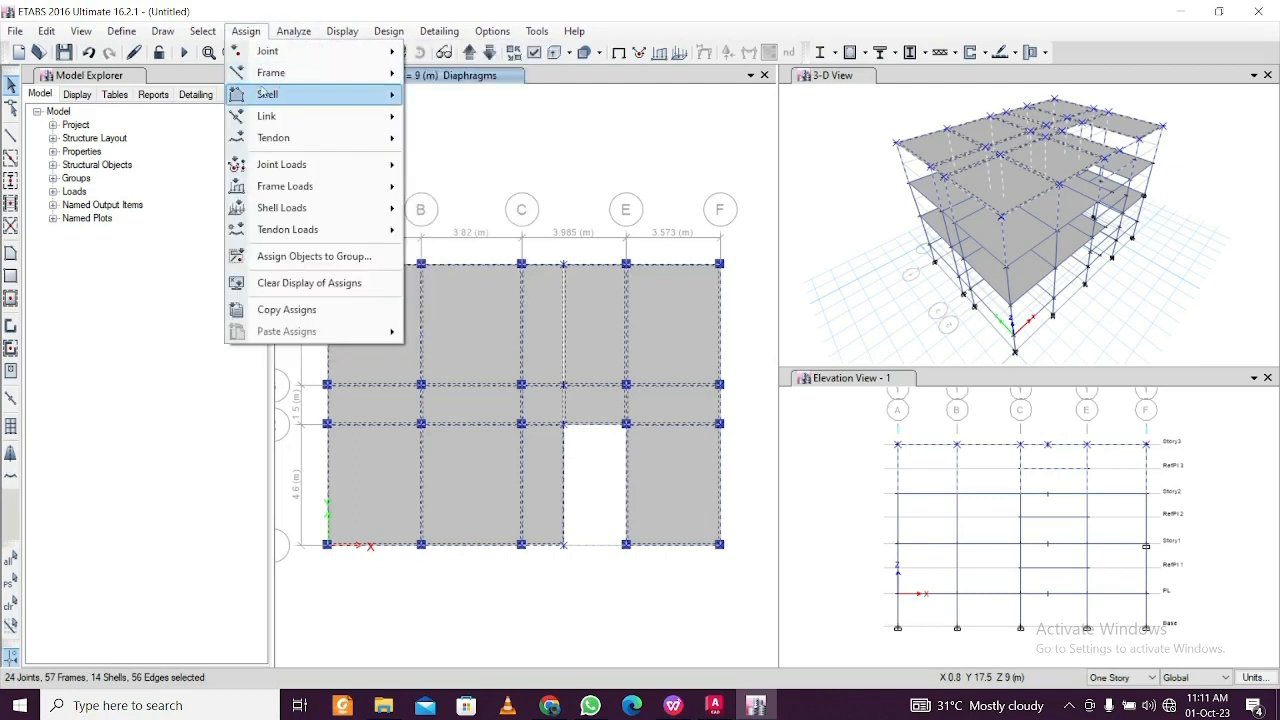
{"action": "left_click", "coordinate": [246, 31]}
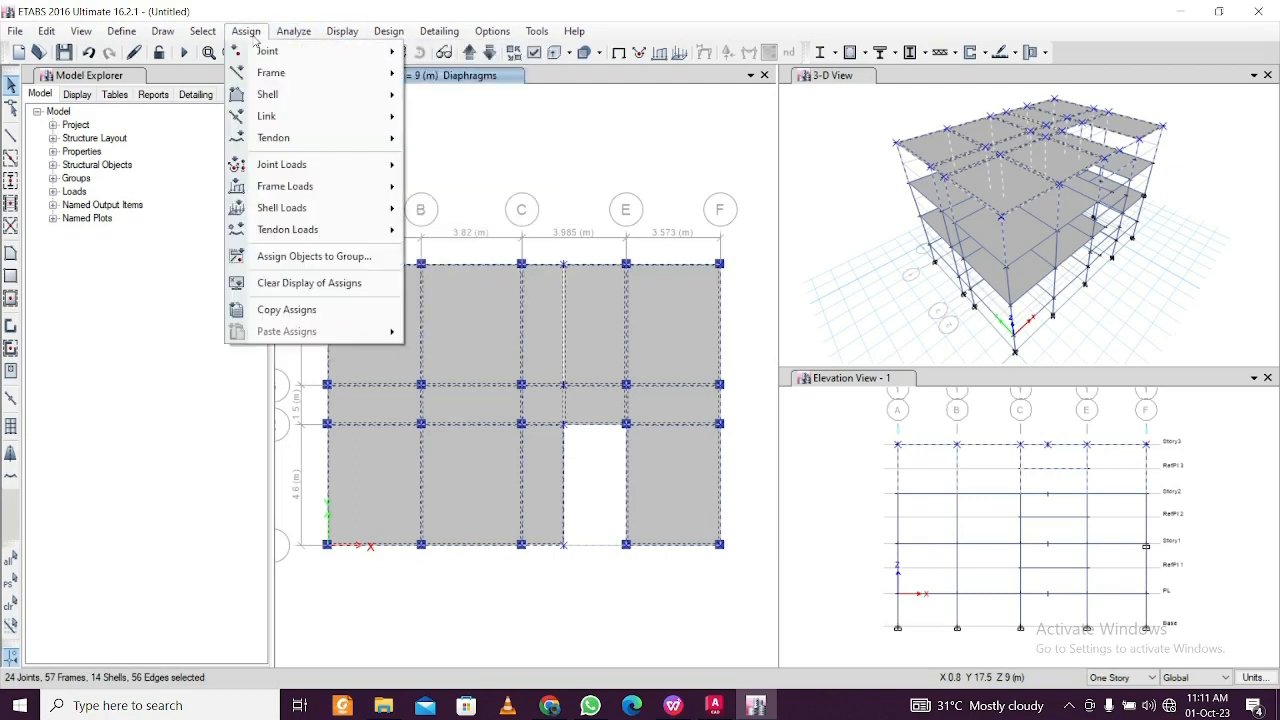
{"action": "mouse_move", "coordinate": [267, 94]}
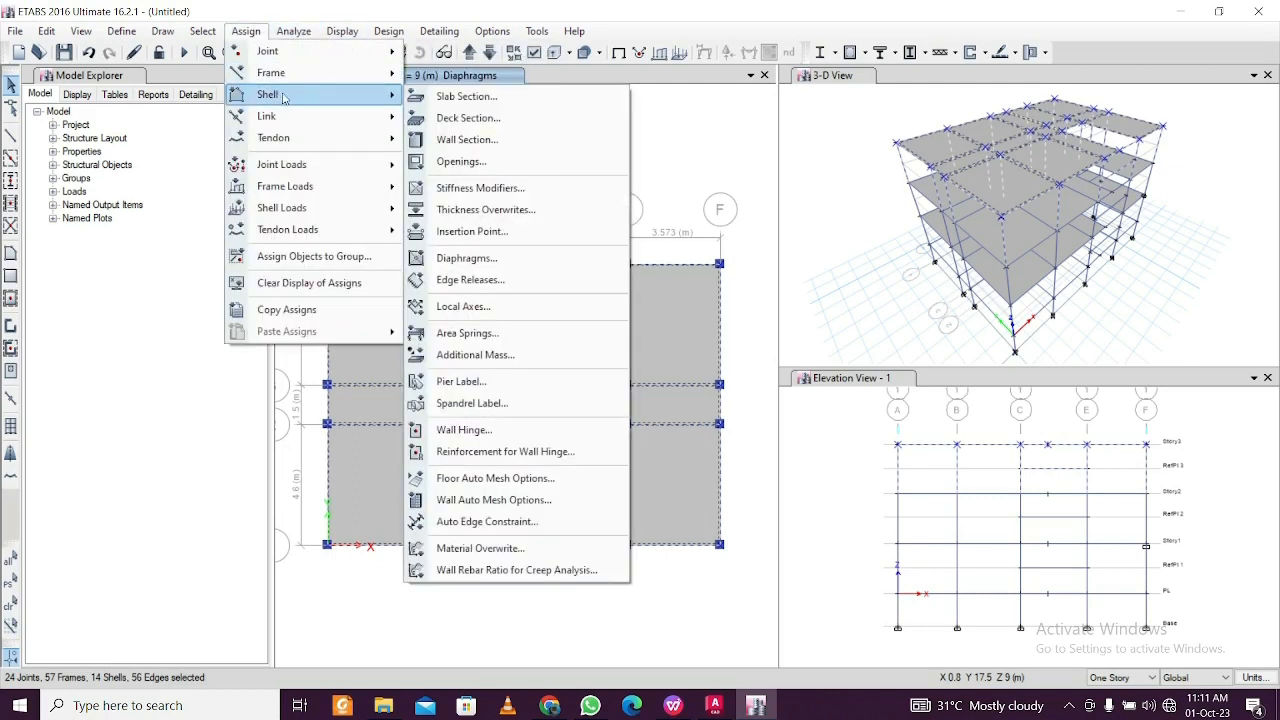
{"action": "left_click", "coordinate": [466, 258]}
{"action": "left_click", "coordinate": [577, 259]}
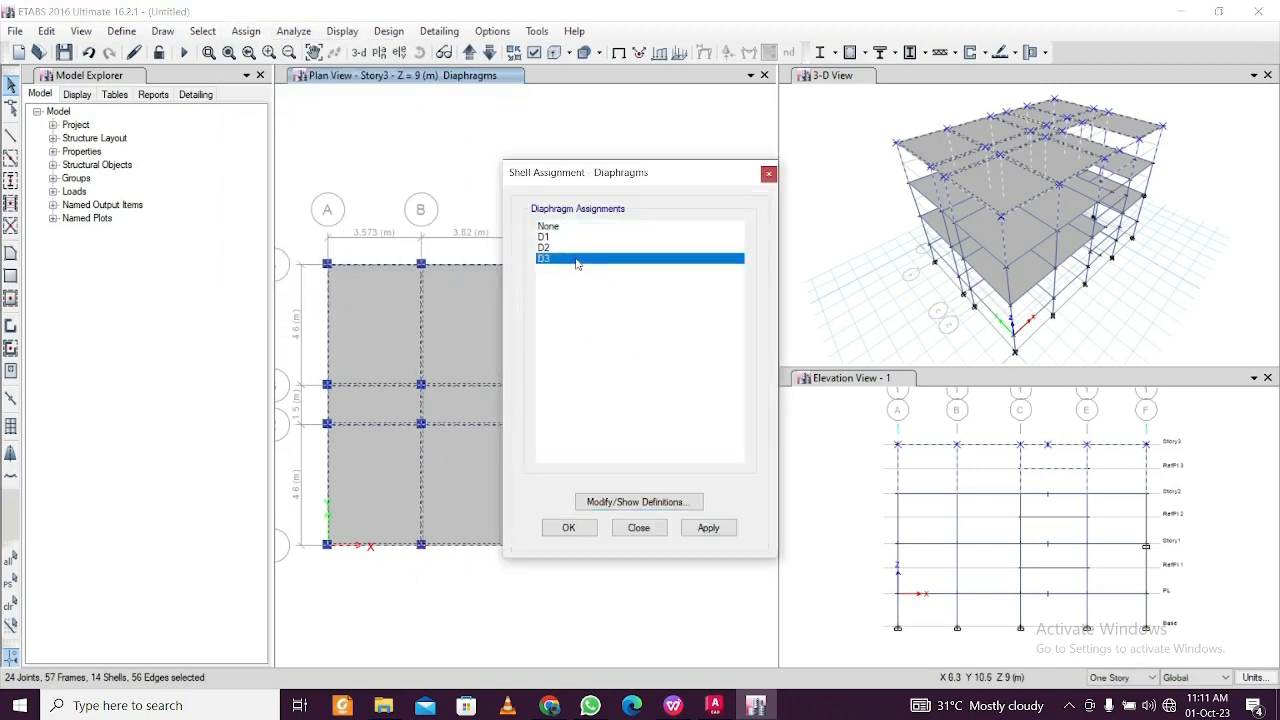
{"action": "left_click", "coordinate": [708, 527]}
{"action": "left_click", "coordinate": [586, 530]}
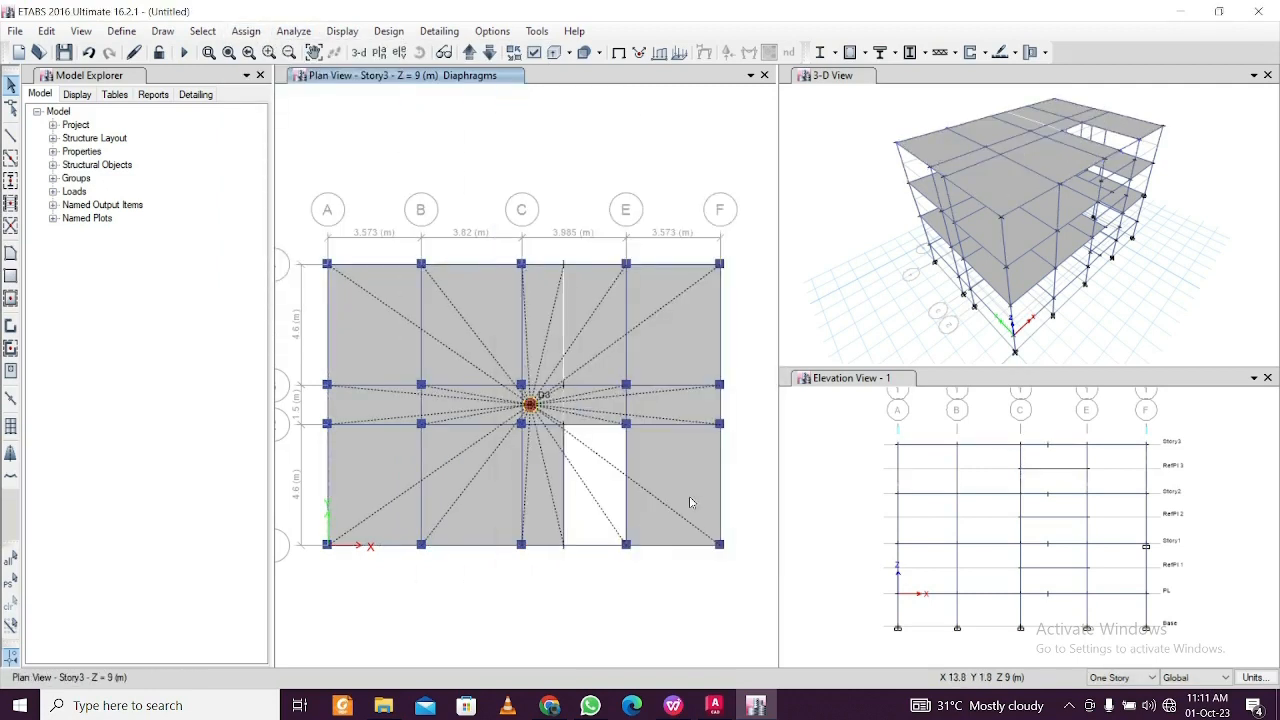
{"action": "left_click", "coordinate": [1070, 706]}
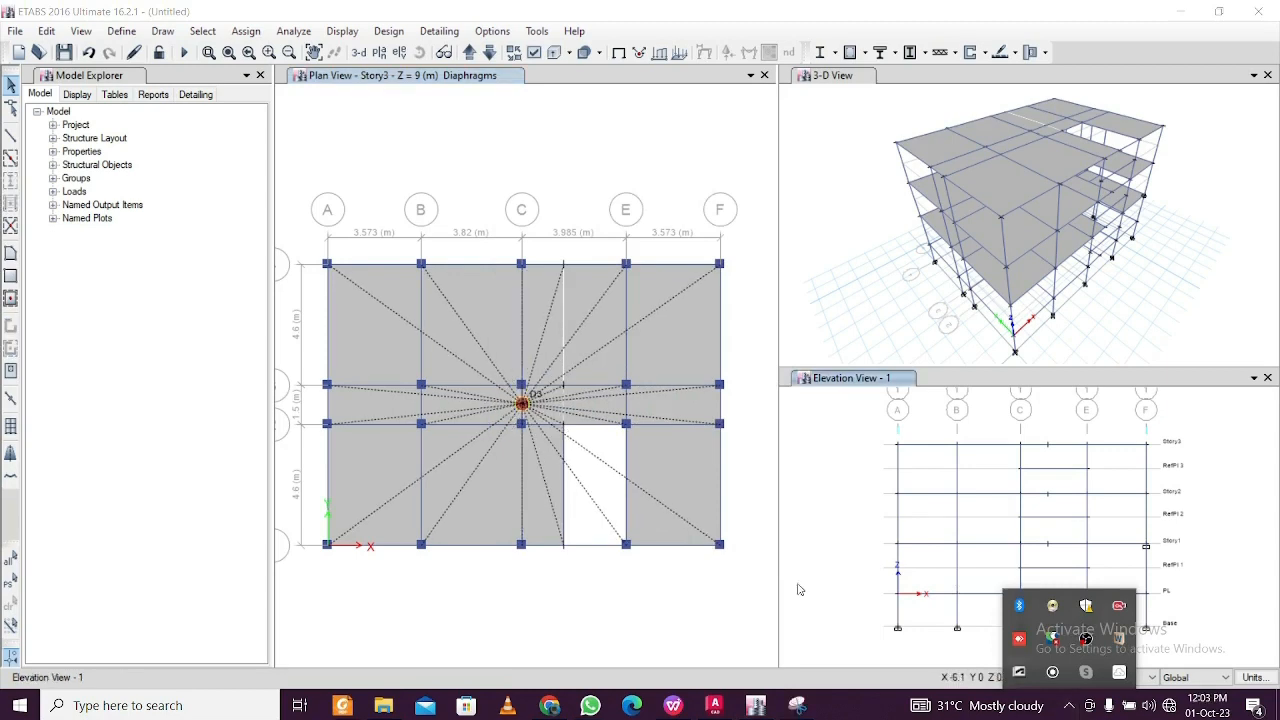
{"action": "left_click", "coordinate": [706, 581]}
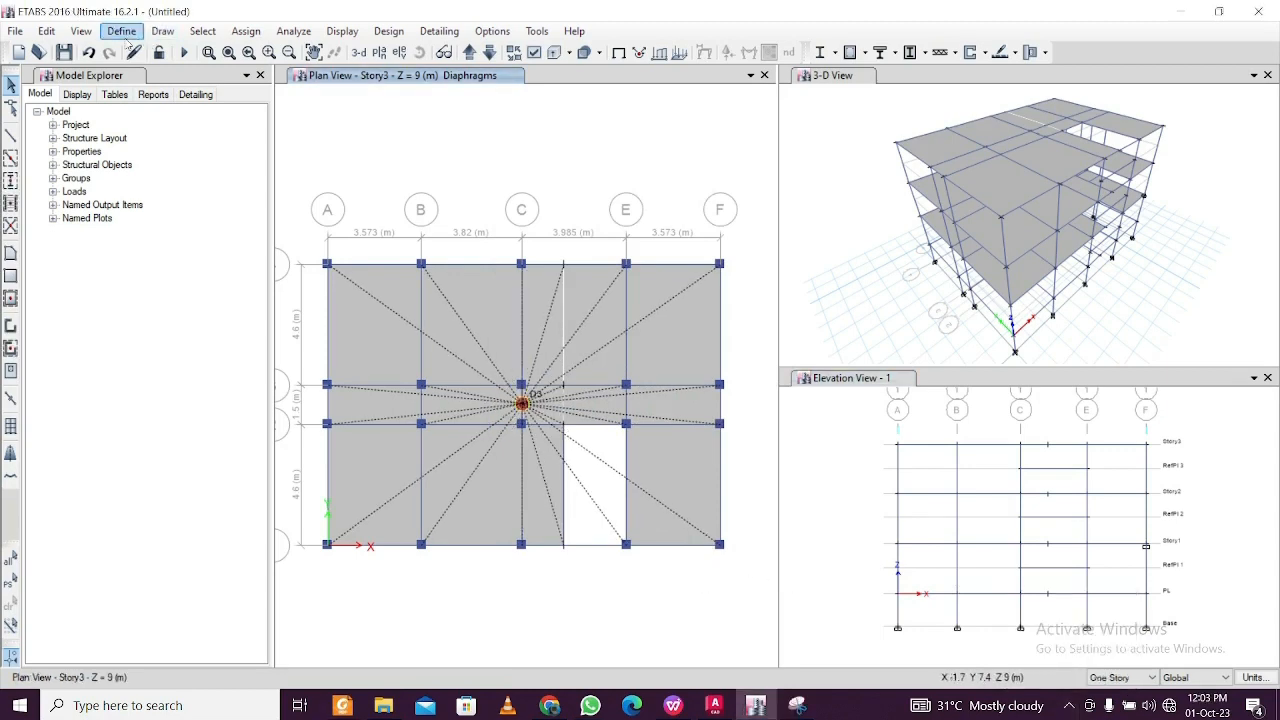
{"action": "left_click", "coordinate": [124, 34]}
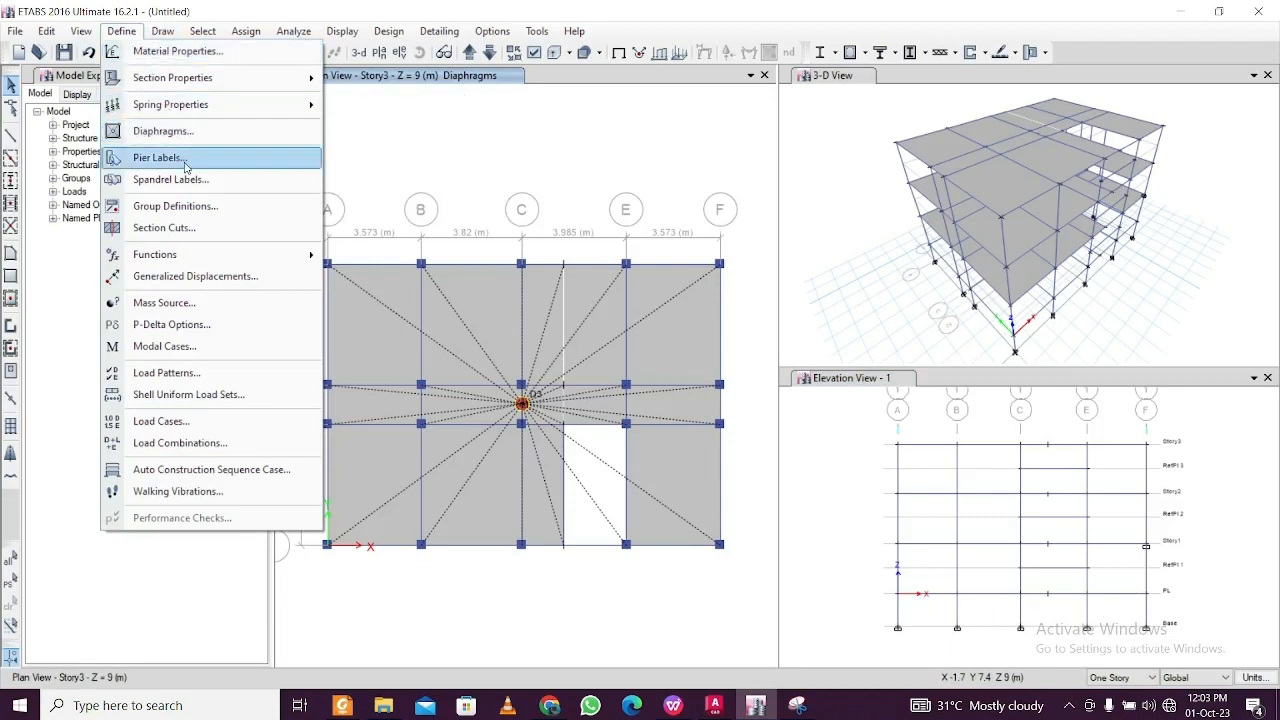
{"action": "mouse_move", "coordinate": [188, 253]}
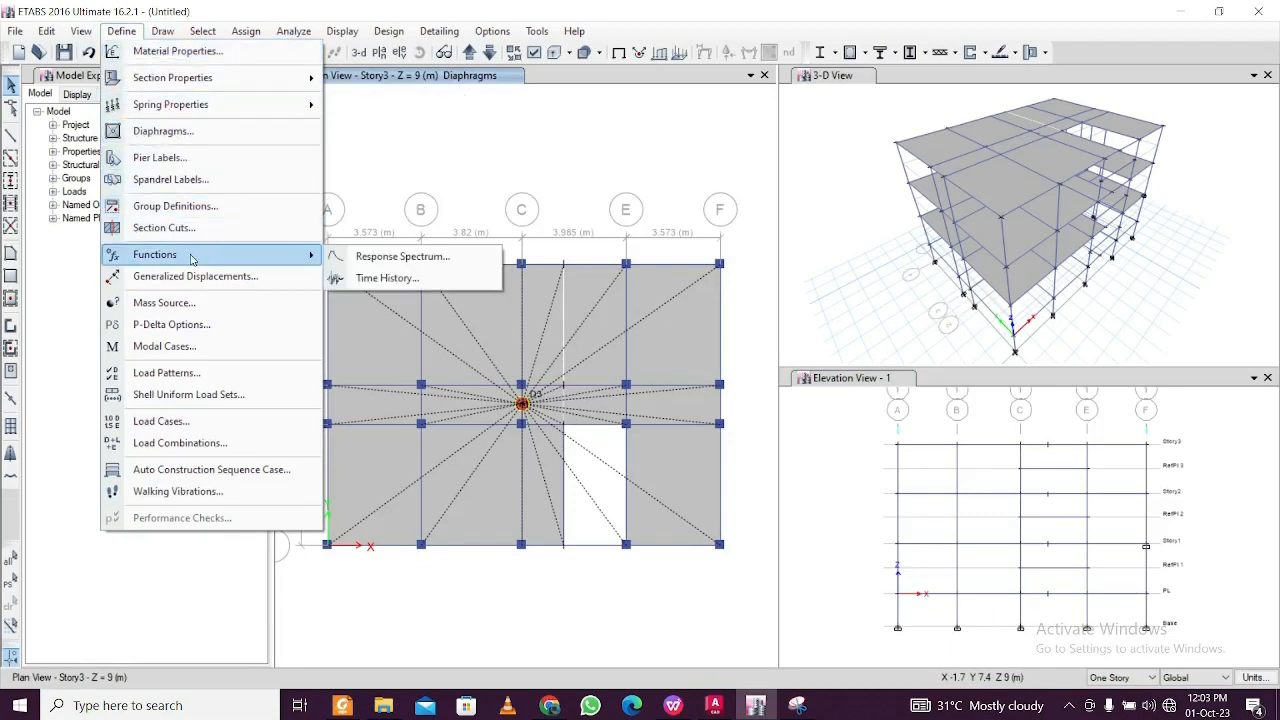
{"action": "left_click", "coordinate": [219, 443]}
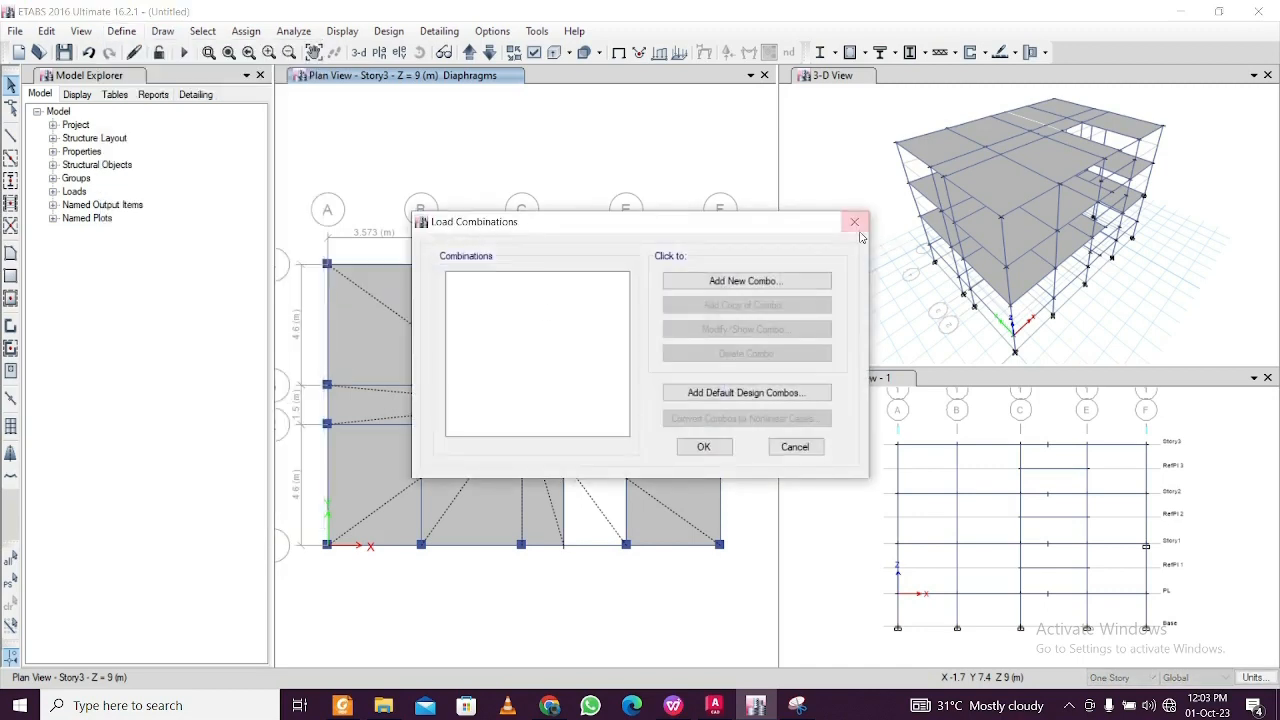
{"action": "left_click", "coordinate": [855, 224]}
Open the load pattern definitions and compare the types and self-weight multipliers of the Dead and Live patterns.
{"action": "left_click", "coordinate": [121, 31]}
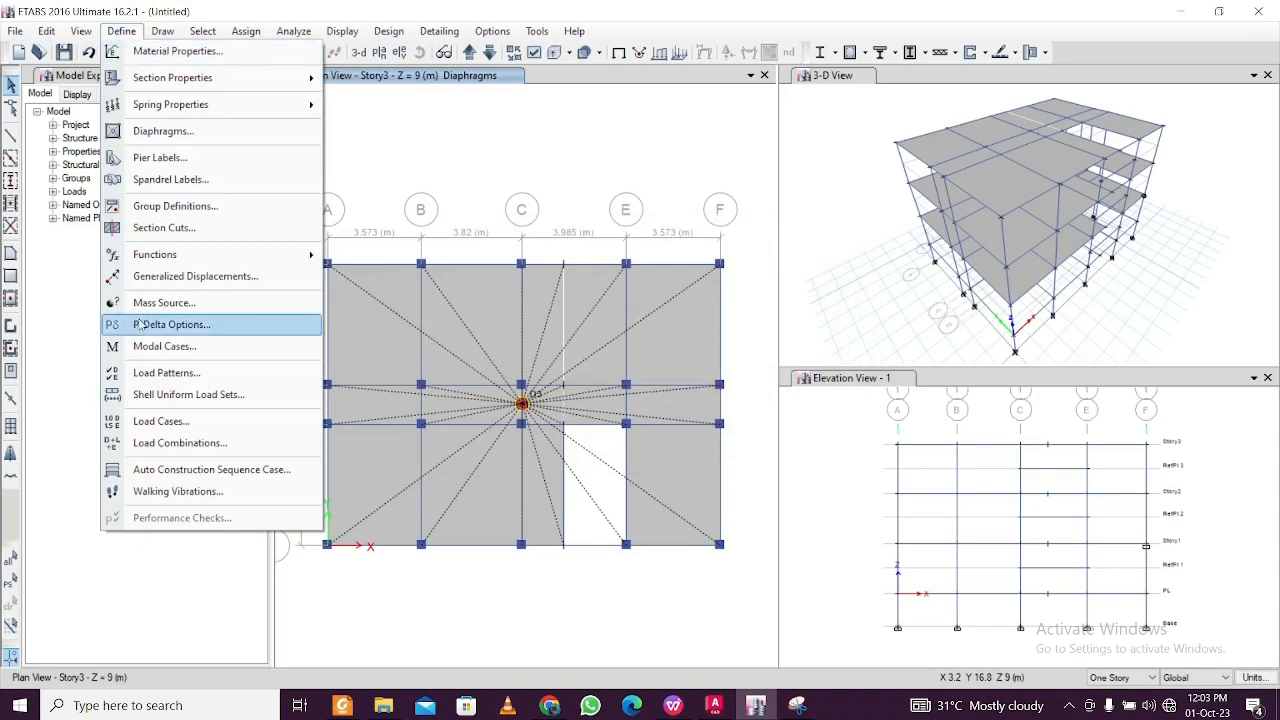
{"action": "left_click", "coordinate": [160, 372]}
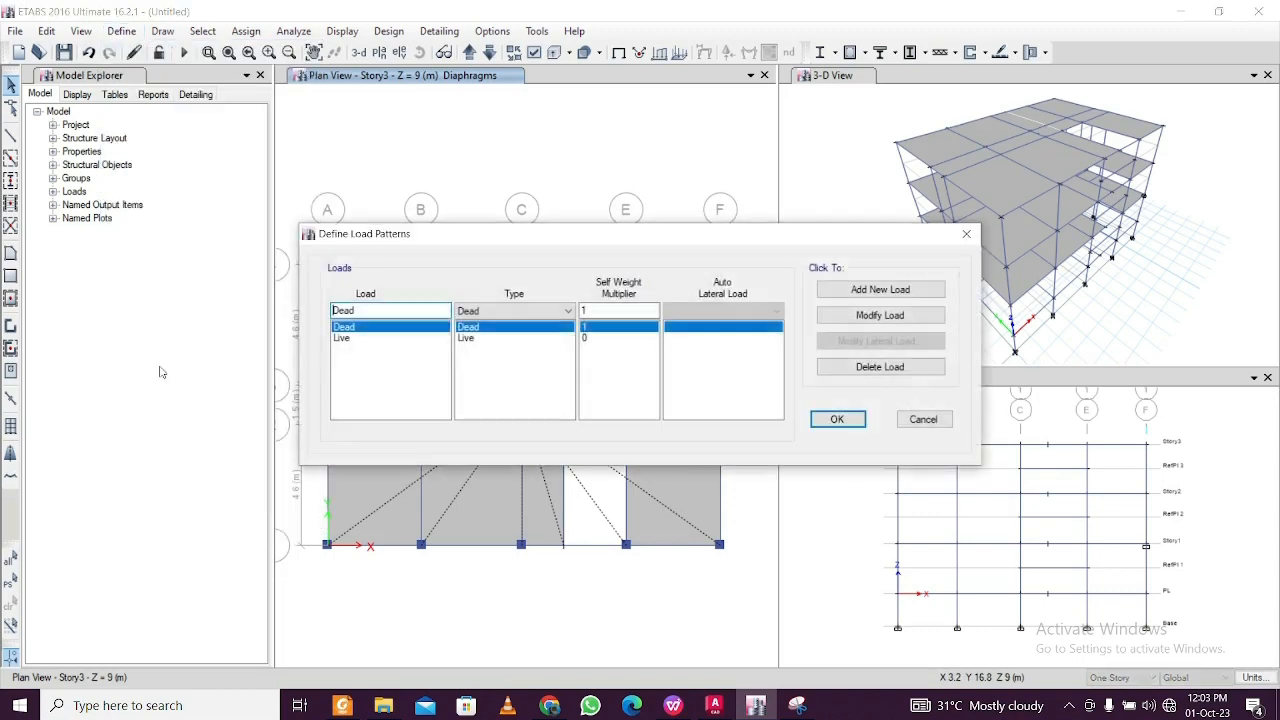
{"action": "left_click", "coordinate": [416, 339]}
{"action": "left_click", "coordinate": [408, 327]}
{"action": "left_click", "coordinate": [400, 338]}
{"action": "left_click", "coordinate": [399, 328]}
{"action": "left_click", "coordinate": [400, 339]}
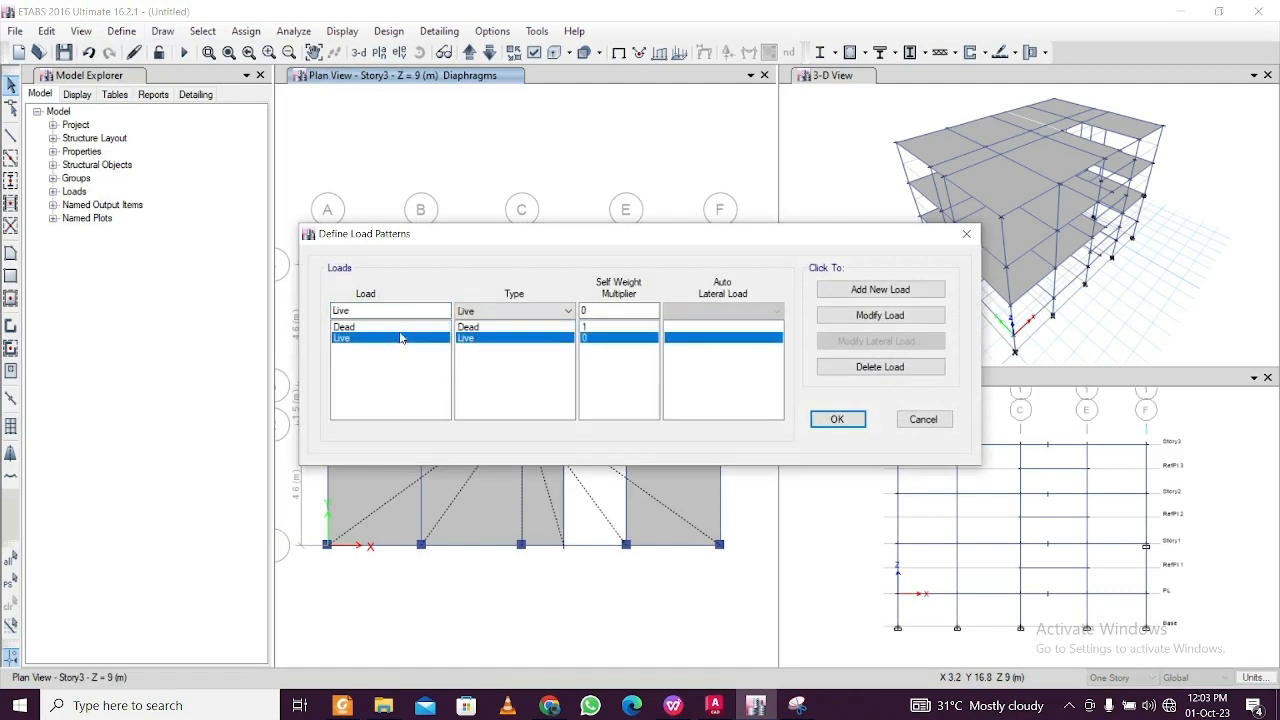
{"action": "left_click", "coordinate": [403, 328]}
{"action": "left_click", "coordinate": [405, 340]}
{"action": "left_click", "coordinate": [408, 328]}
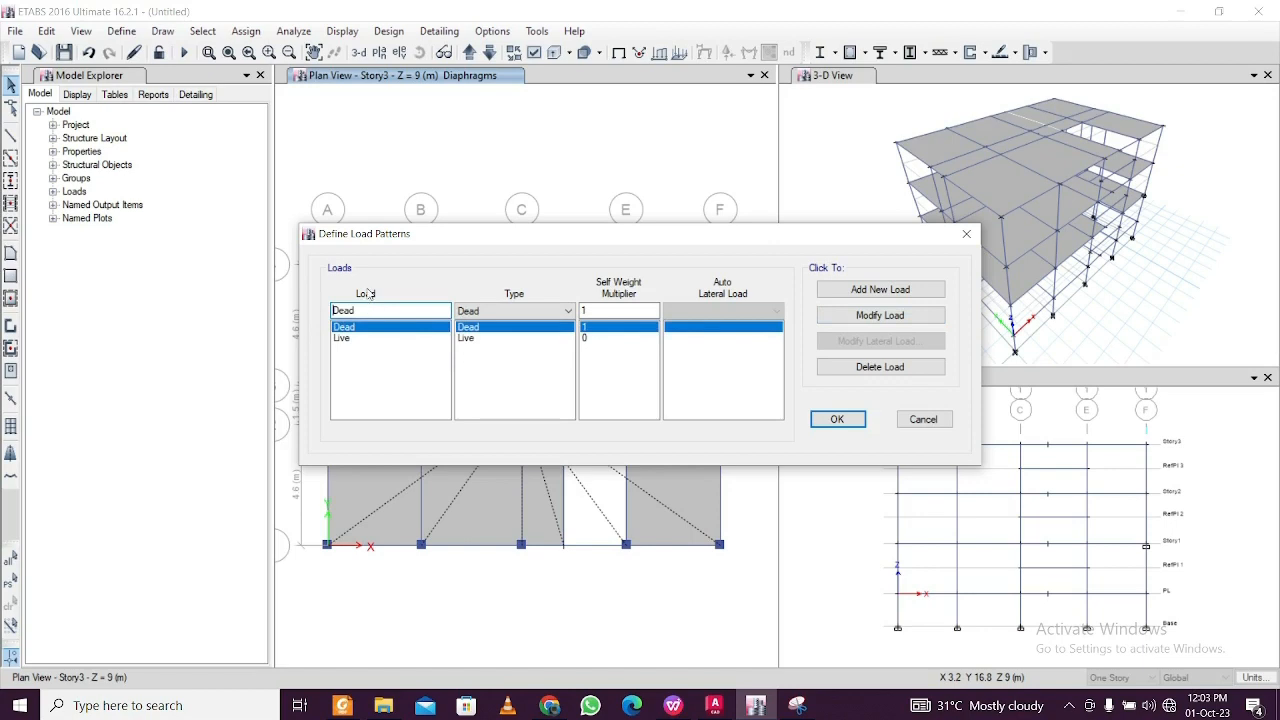
Add a load pattern named Other Dead of type Dead with a self-weight multiplier of 0.
{"action": "left_click", "coordinate": [334, 311]}
{"action": "type", "text": "Other"}
{"action": "left_click", "coordinate": [605, 313]}
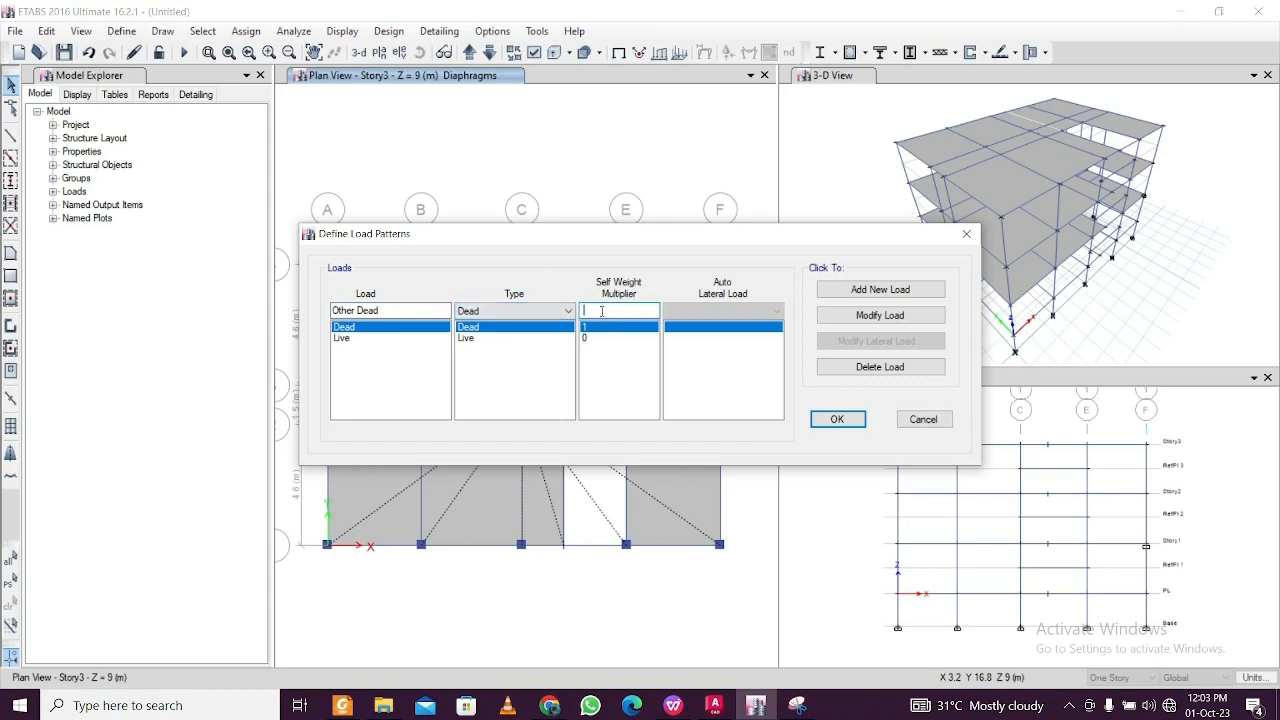
{"action": "type", "text": "0"}
{"action": "left_click", "coordinate": [880, 289]}
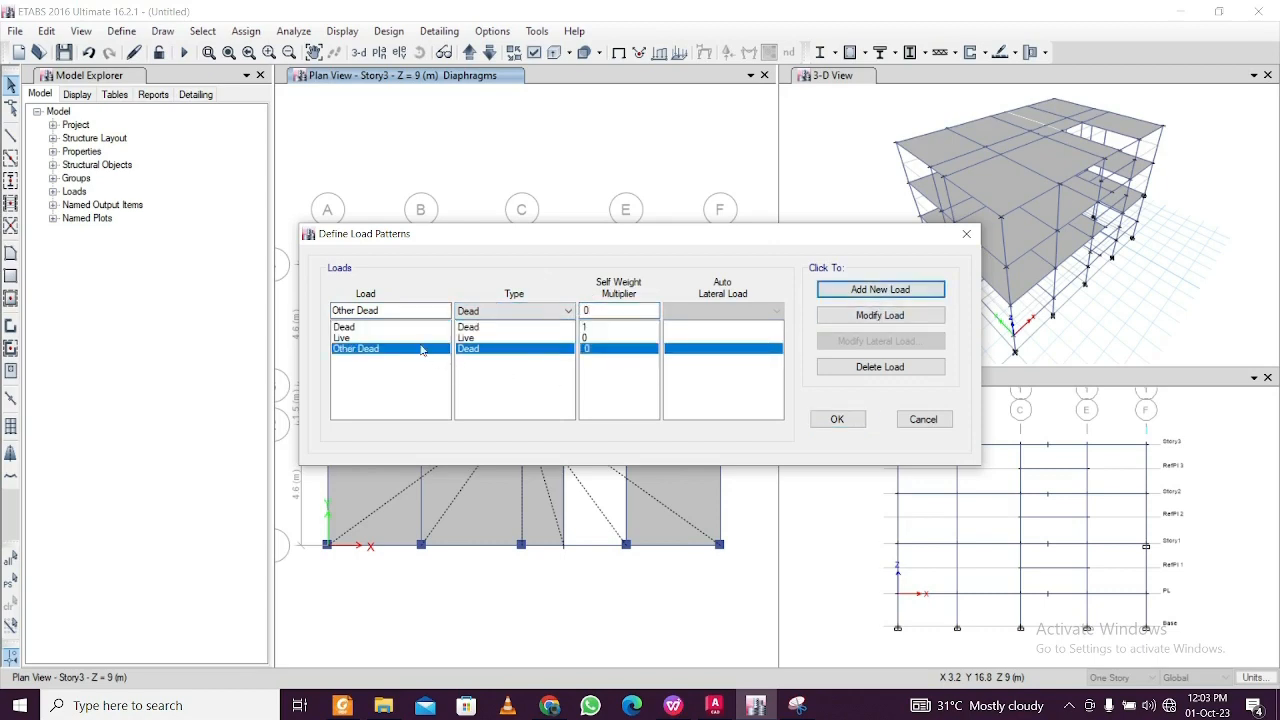
{"action": "left_click", "coordinate": [387, 339]}
{"action": "left_click", "coordinate": [387, 350]}
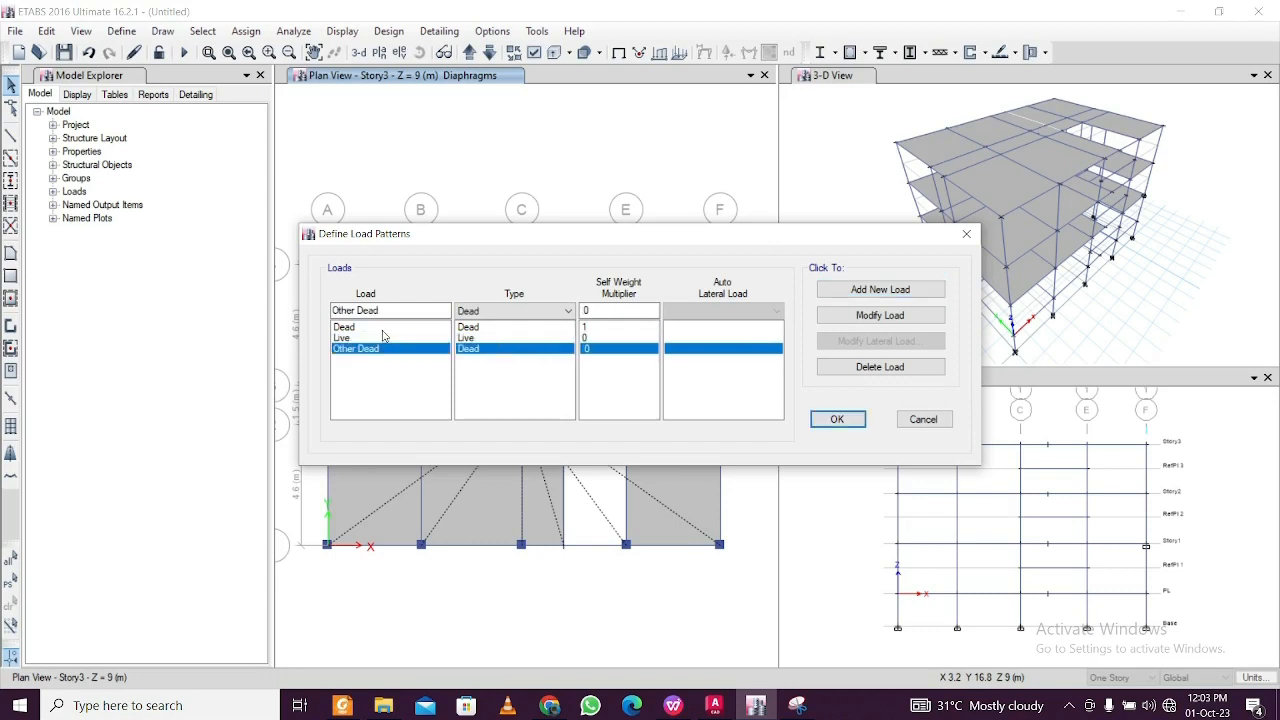
Add two load patterns, SLX and SLy, of type Seismic with self-weight multiplier 0 and auto lateral load IS1893 2002.
{"action": "left_click", "coordinate": [383, 329]}
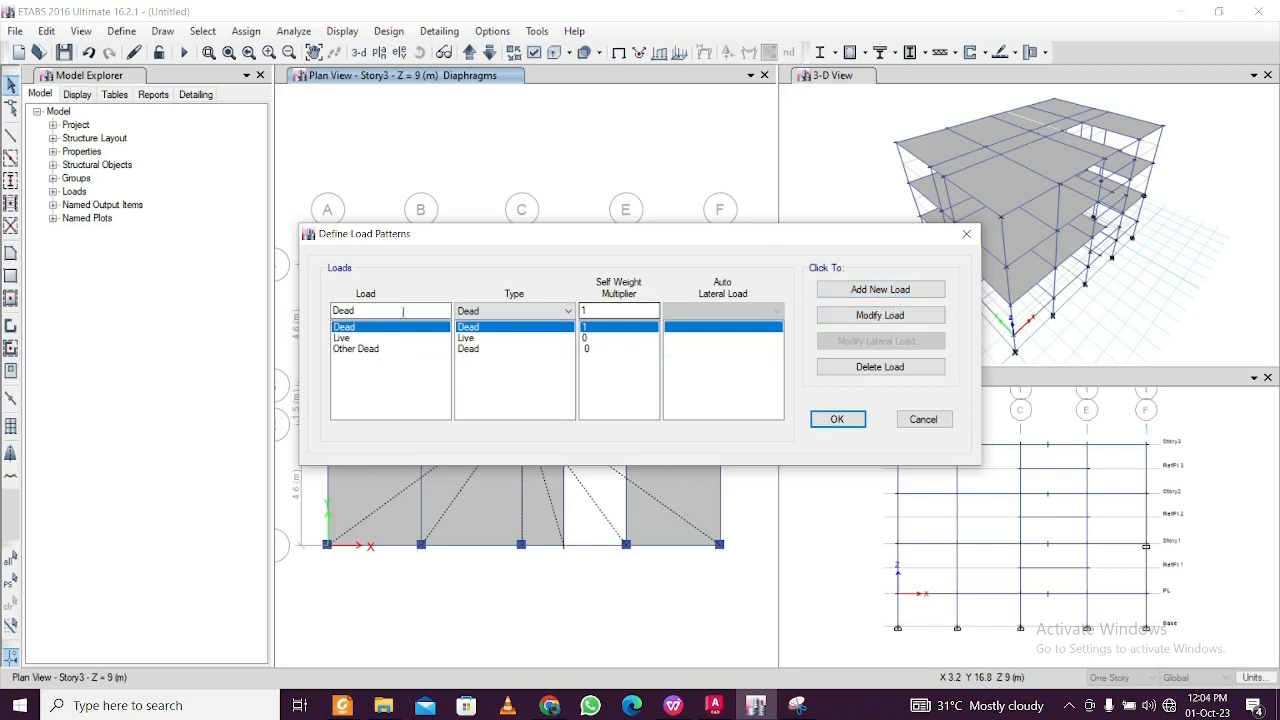
{"action": "double_click", "coordinate": [365, 311]}
{"action": "type", "text": "SLX"}
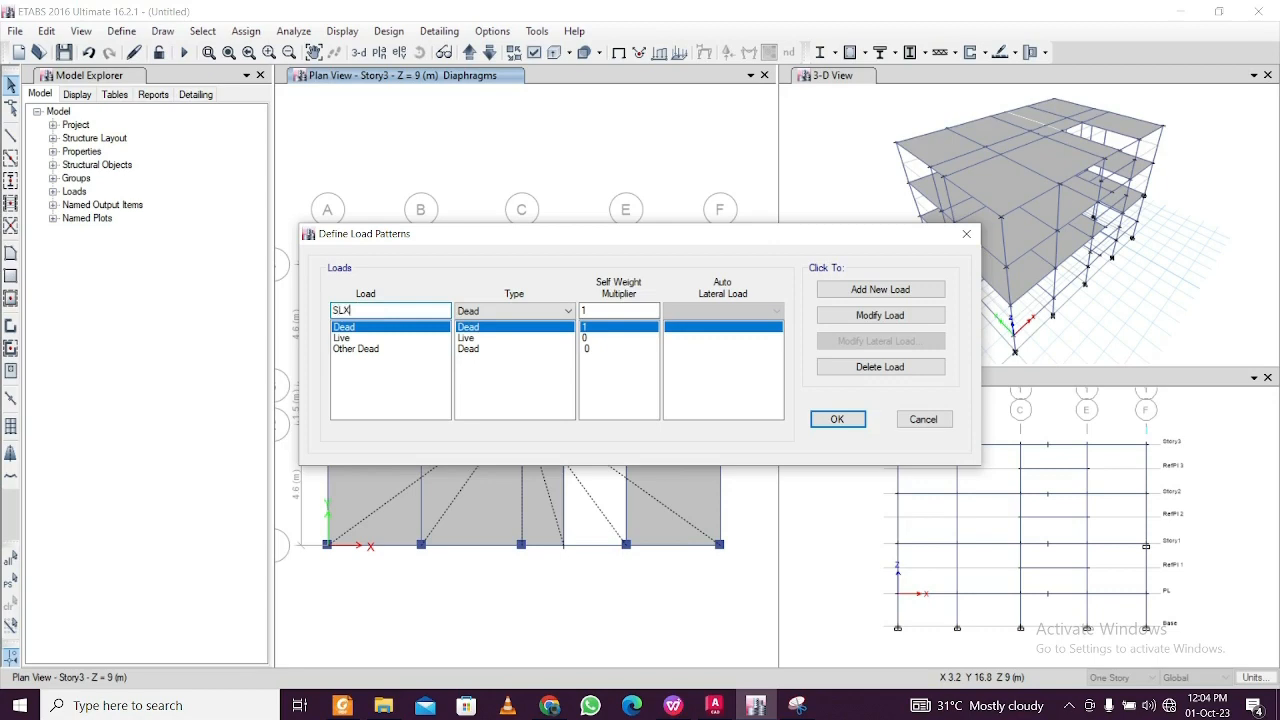
{"action": "left_click", "coordinate": [485, 311]}
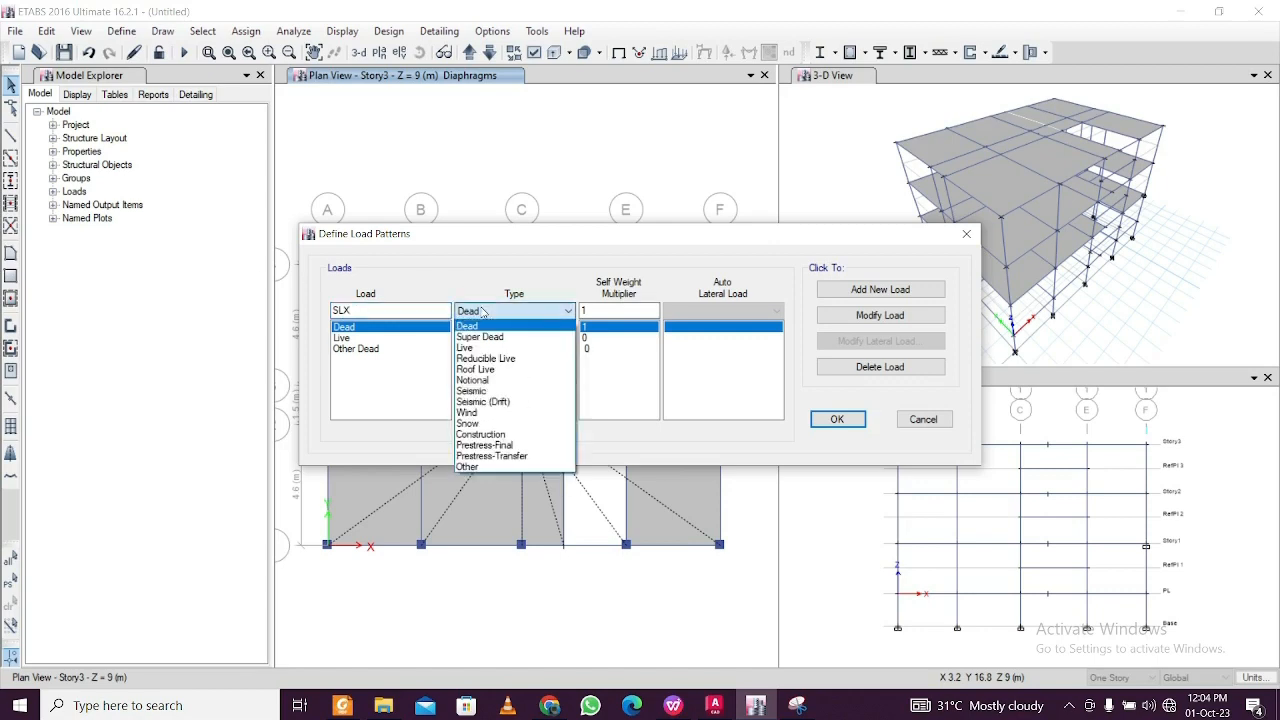
{"action": "left_click", "coordinate": [520, 391]}
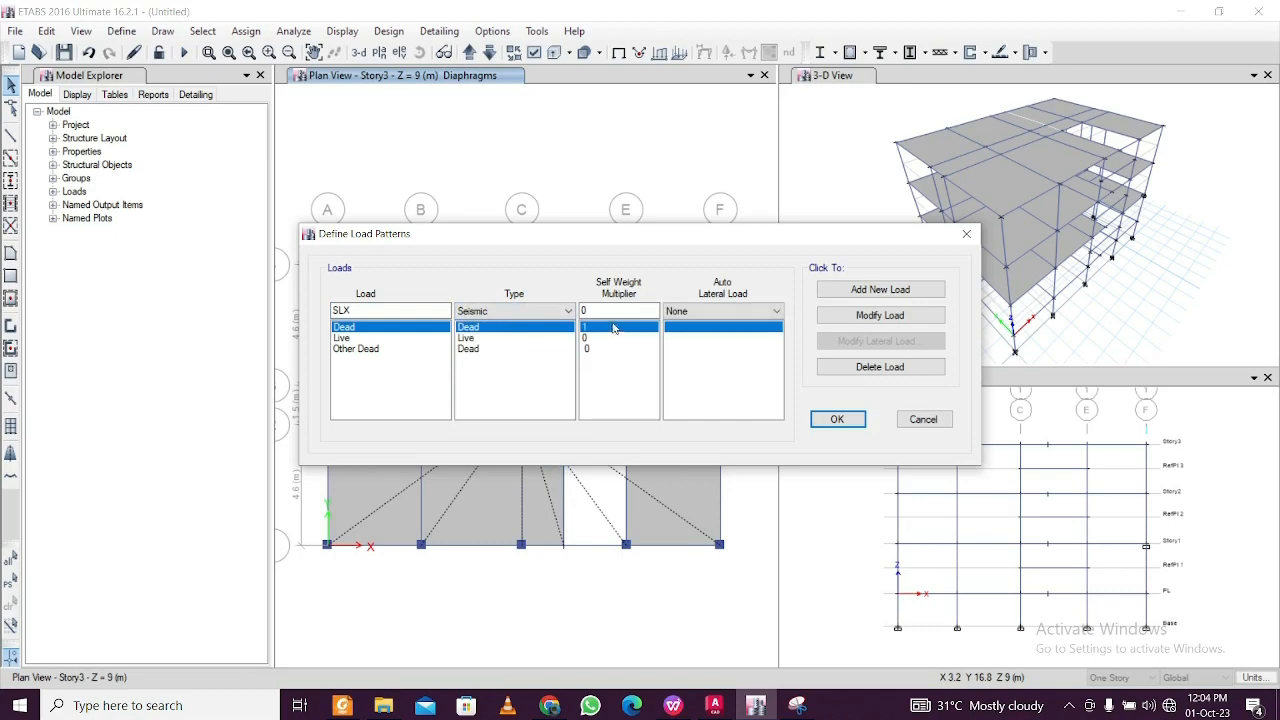
{"action": "left_click", "coordinate": [710, 312]}
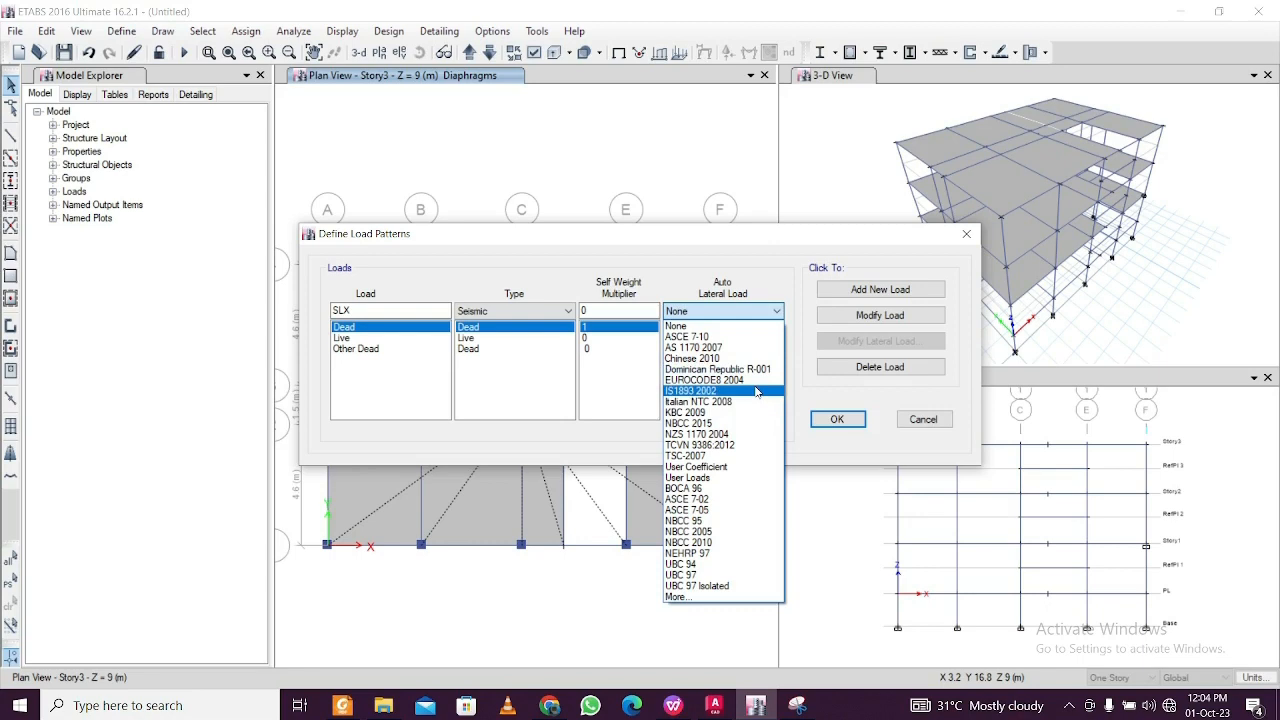
{"action": "left_click", "coordinate": [757, 391]}
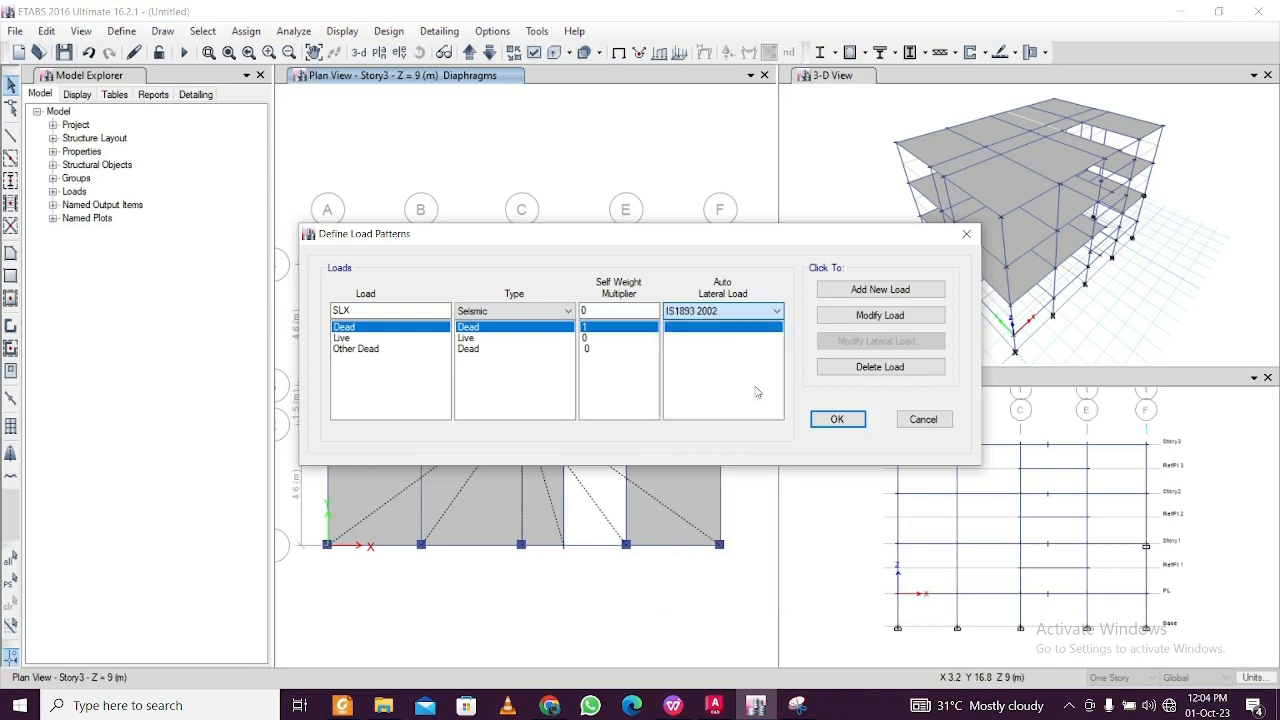
{"action": "left_click", "coordinate": [880, 290]}
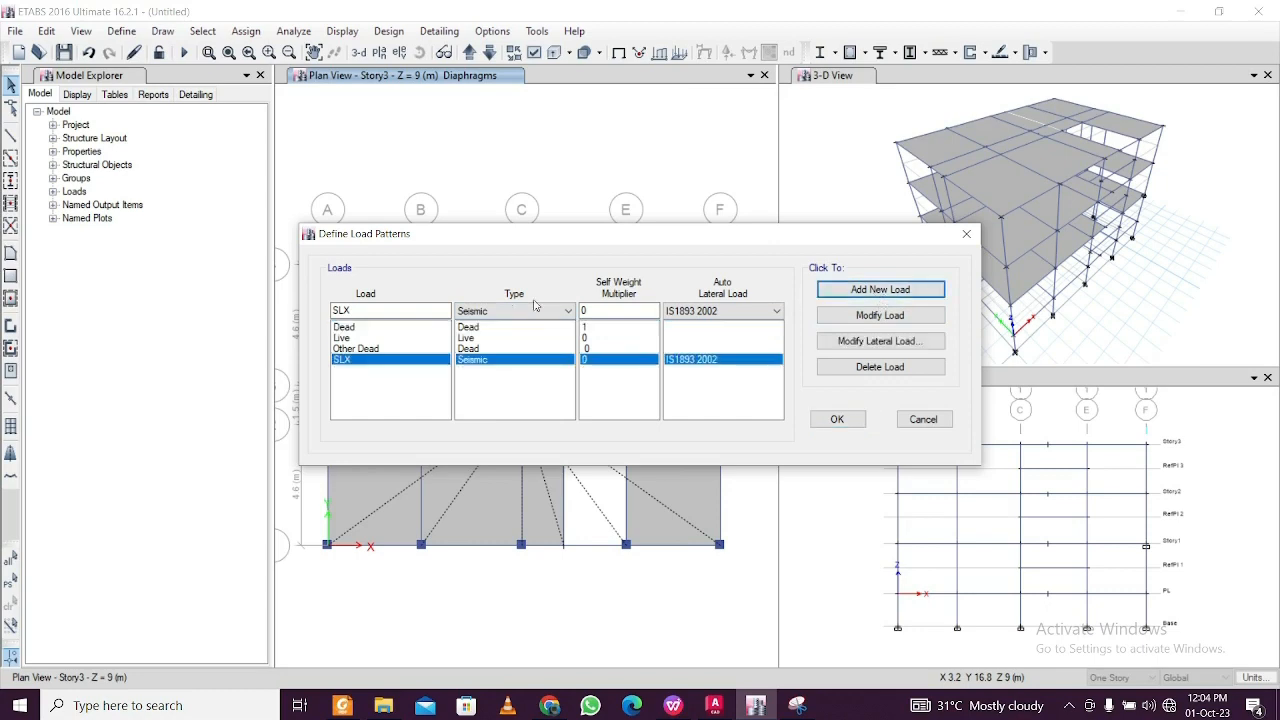
{"action": "left_click", "coordinate": [390, 314]}
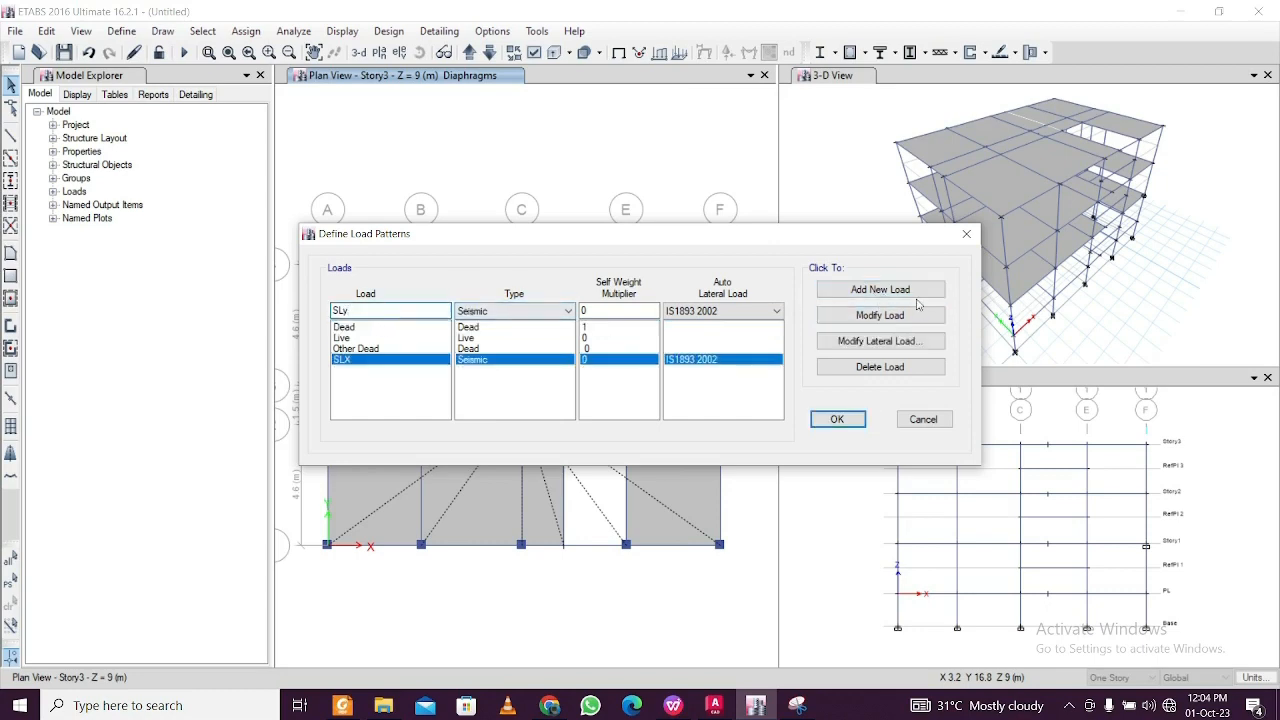
{"action": "left_click", "coordinate": [880, 290]}
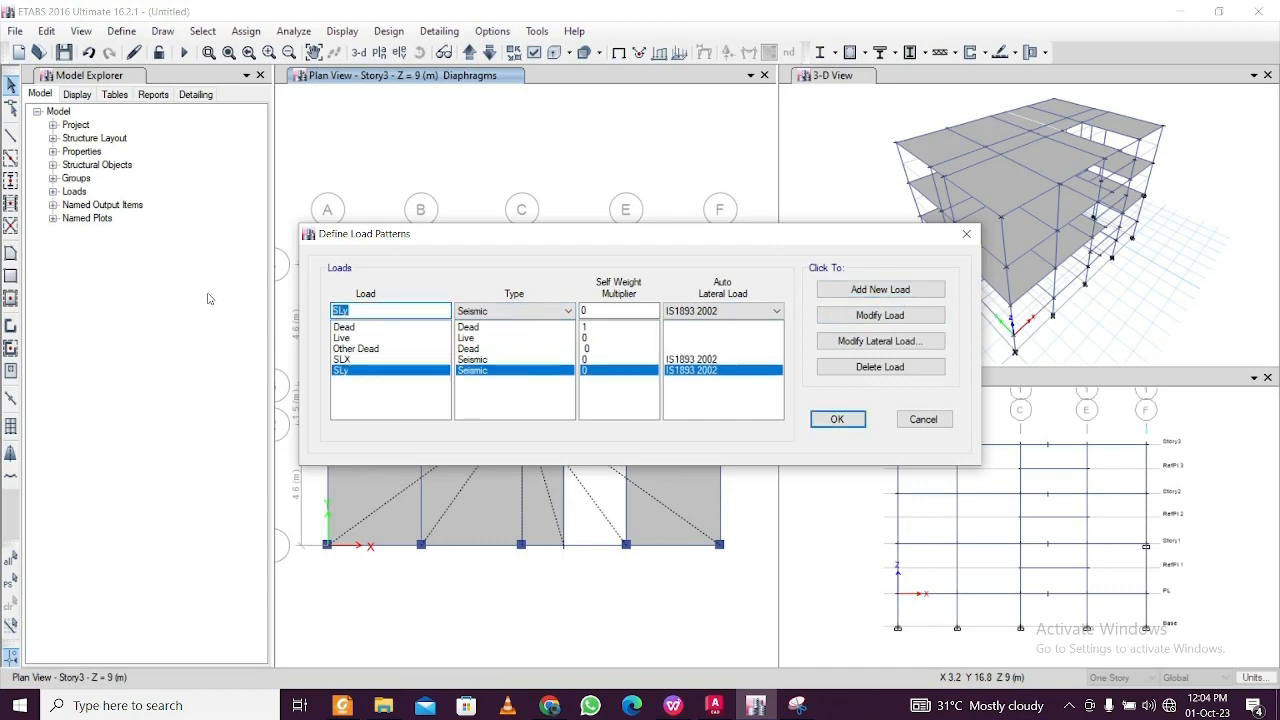
Add a load pattern named WL of type Wind with self-weight multiplier 0 and auto lateral load Indian IS 875:2015.
{"action": "type", "text": "WL"}
{"action": "left_click", "coordinate": [730, 311]}
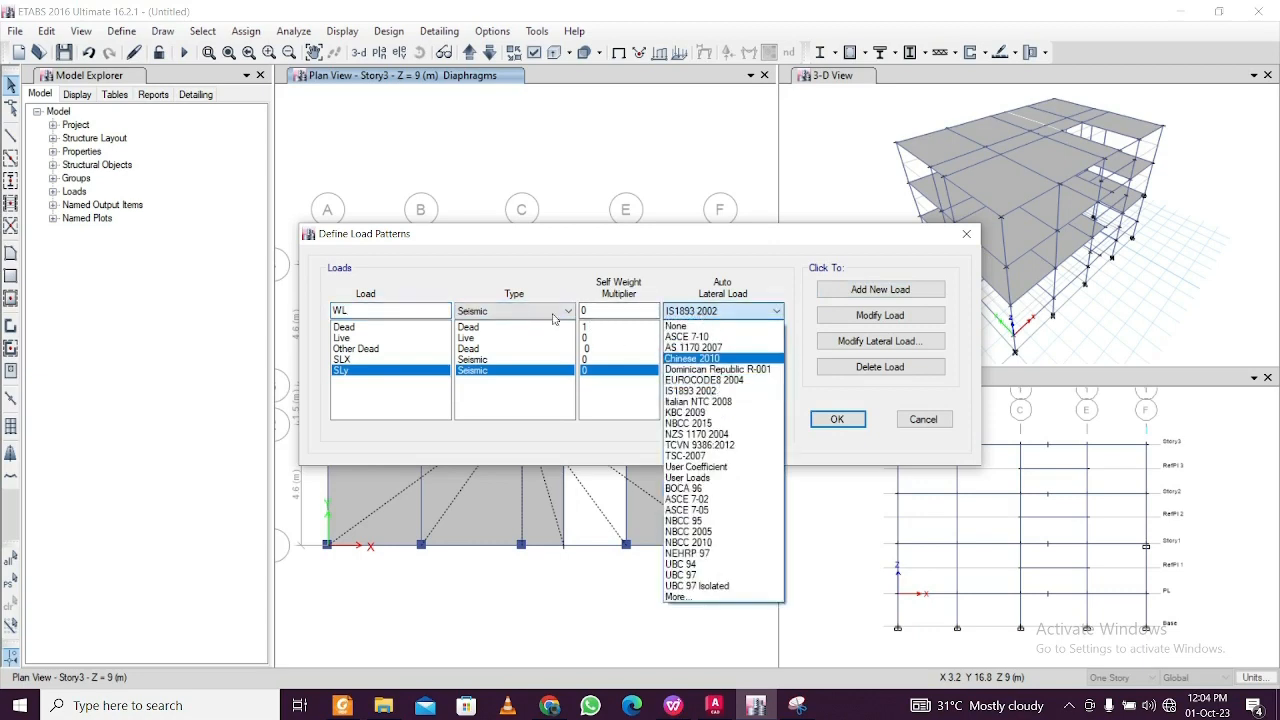
{"action": "left_click", "coordinate": [700, 391]}
{"action": "left_click", "coordinate": [540, 311]}
{"action": "left_click", "coordinate": [535, 411]}
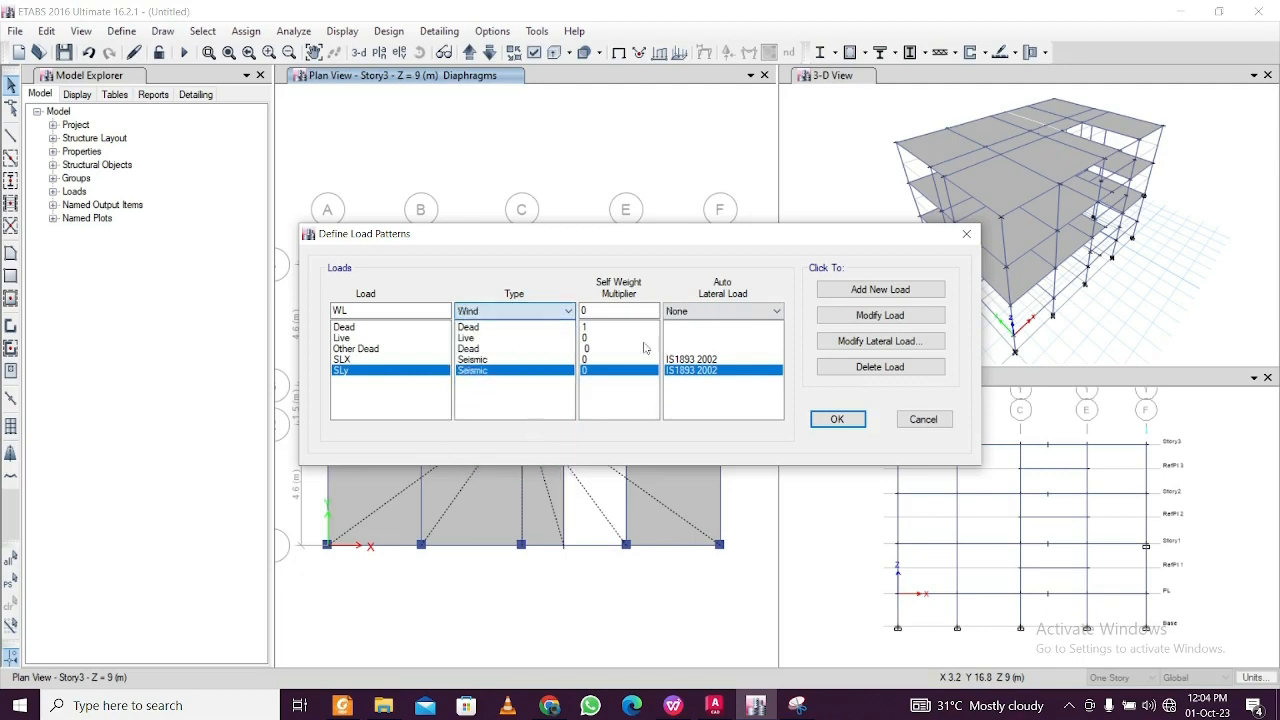
{"action": "left_click", "coordinate": [716, 312]}
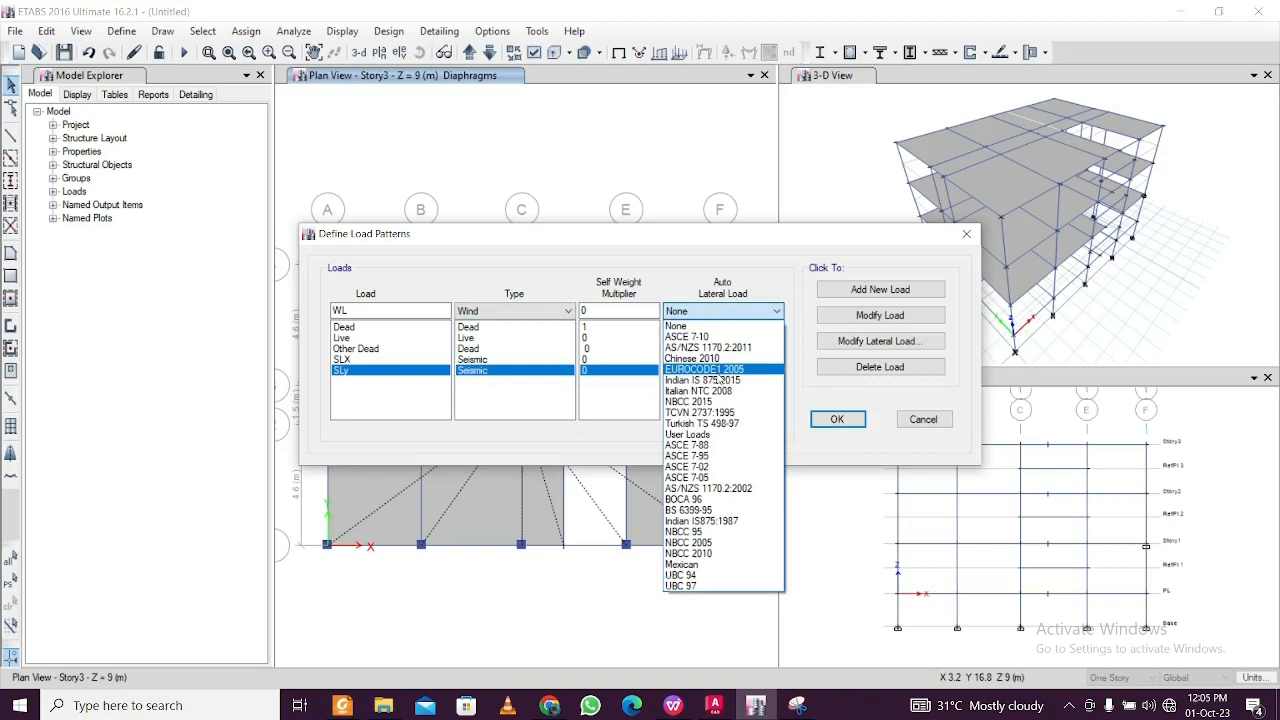
{"action": "left_click", "coordinate": [731, 381]}
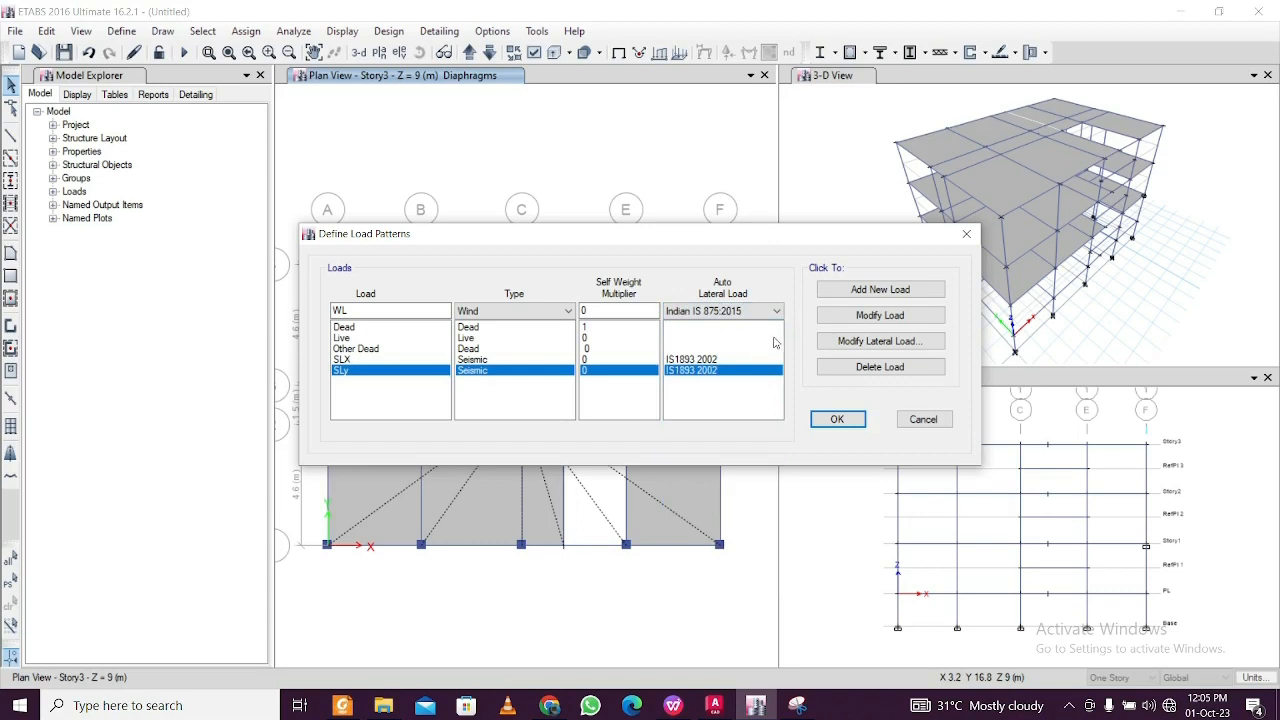
{"action": "left_click", "coordinate": [897, 291]}
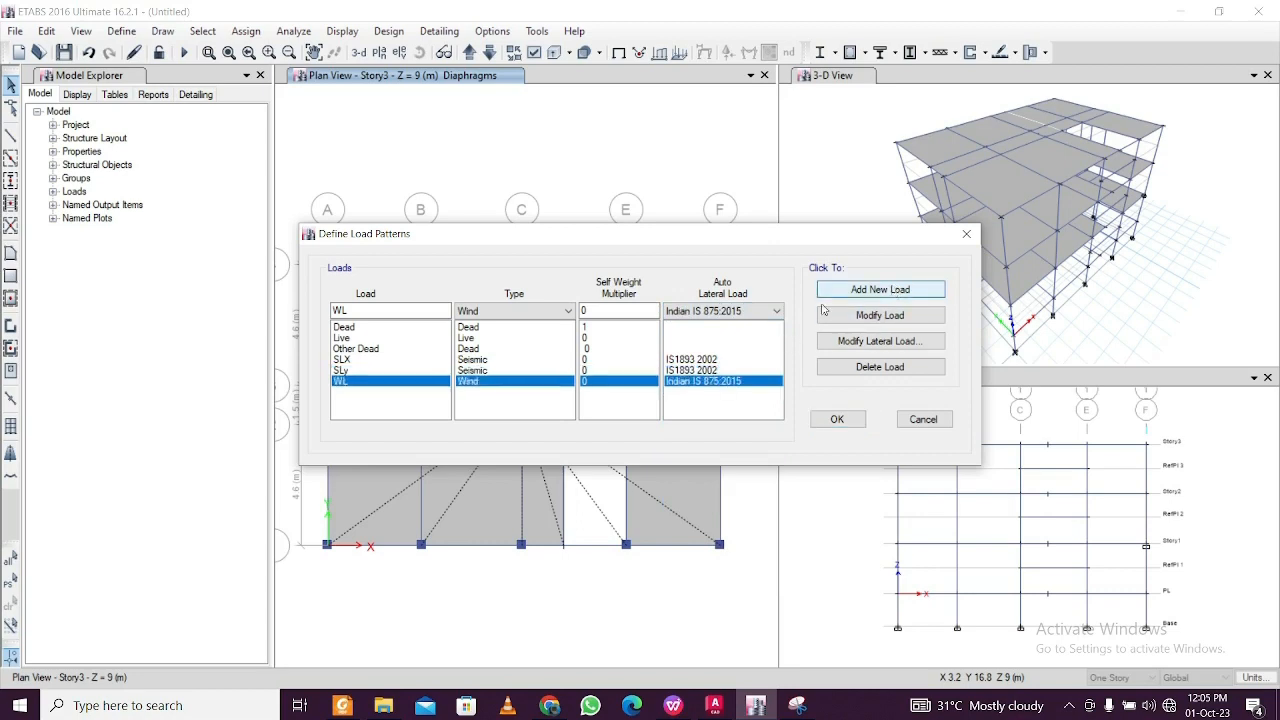
Review the Dead, Live, Other Dead, seismic and wind entries, and accept the load pattern definitions.
{"action": "left_click", "coordinate": [368, 350]}
{"action": "left_click", "coordinate": [374, 330]}
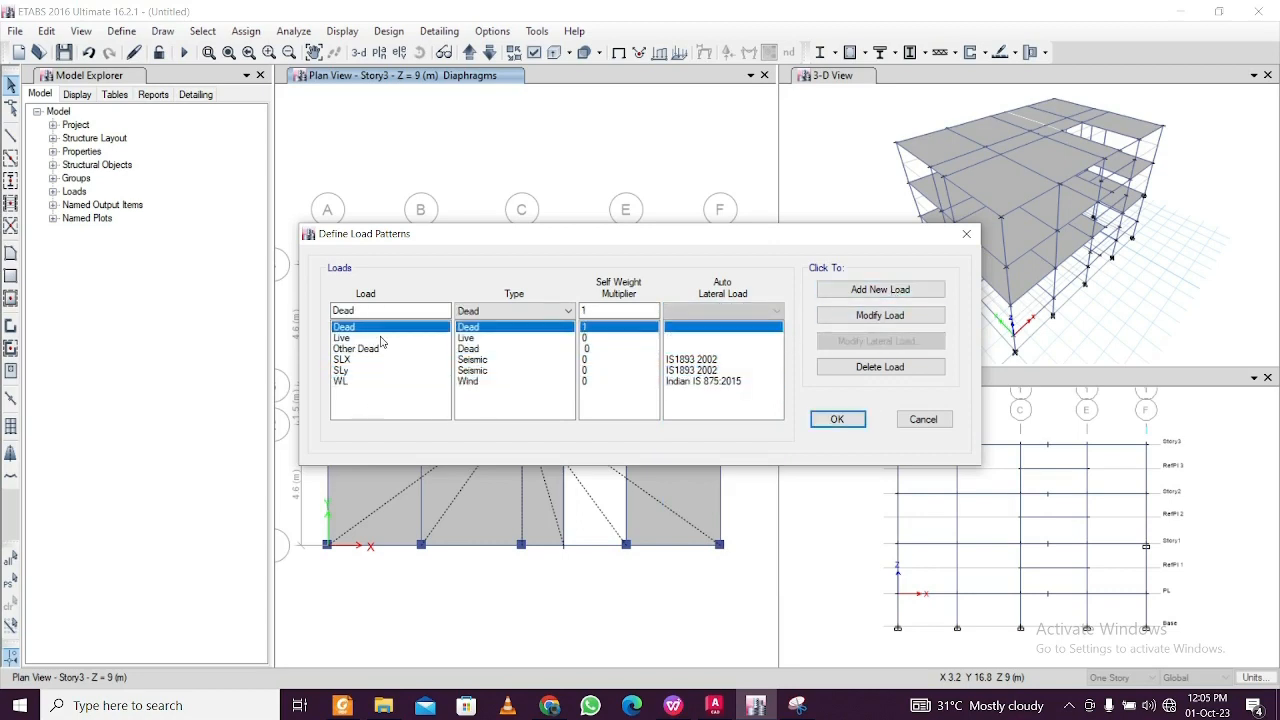
{"action": "left_click", "coordinate": [378, 338]}
{"action": "left_click", "coordinate": [381, 349]}
{"action": "left_click", "coordinate": [381, 360]}
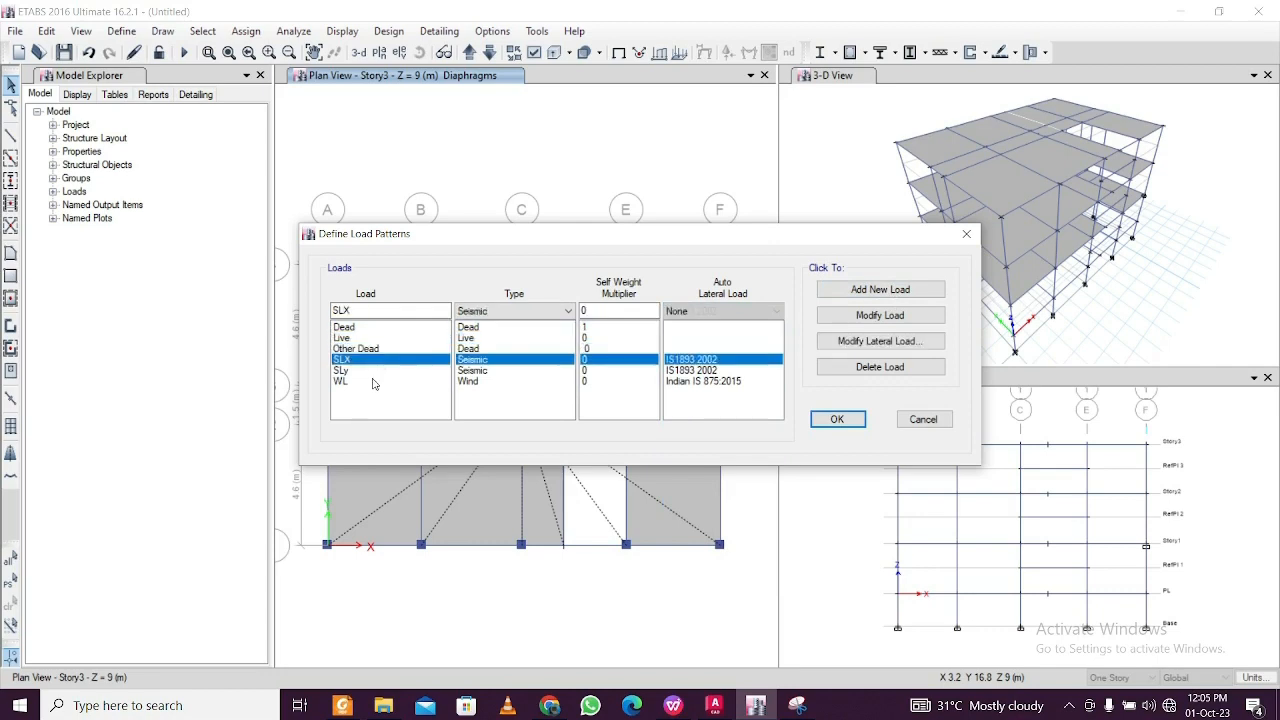
{"action": "left_click", "coordinate": [374, 382]}
{"action": "left_click", "coordinate": [836, 420]}
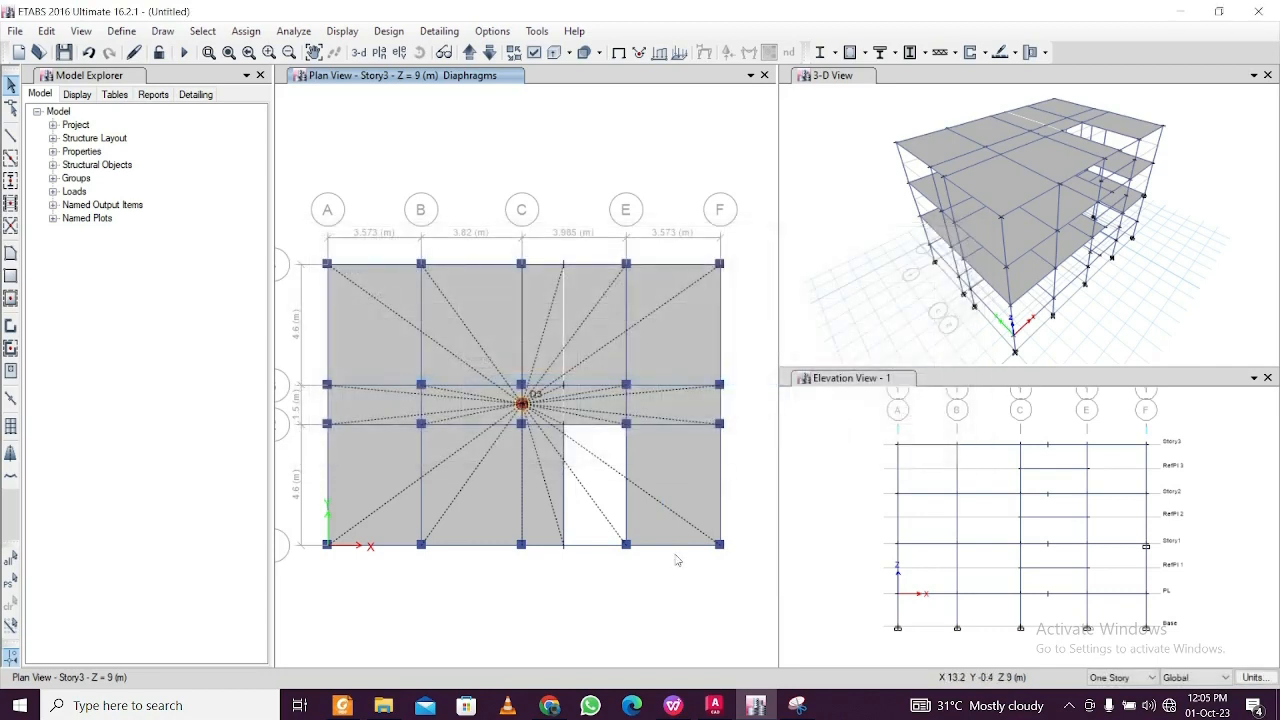
Switch to the ETABS Tutorial.pptx presentation in WPS and read the Dead Loads slide on self weight and floor finish in reading view.
{"action": "mouse_move", "coordinate": [673, 703]}
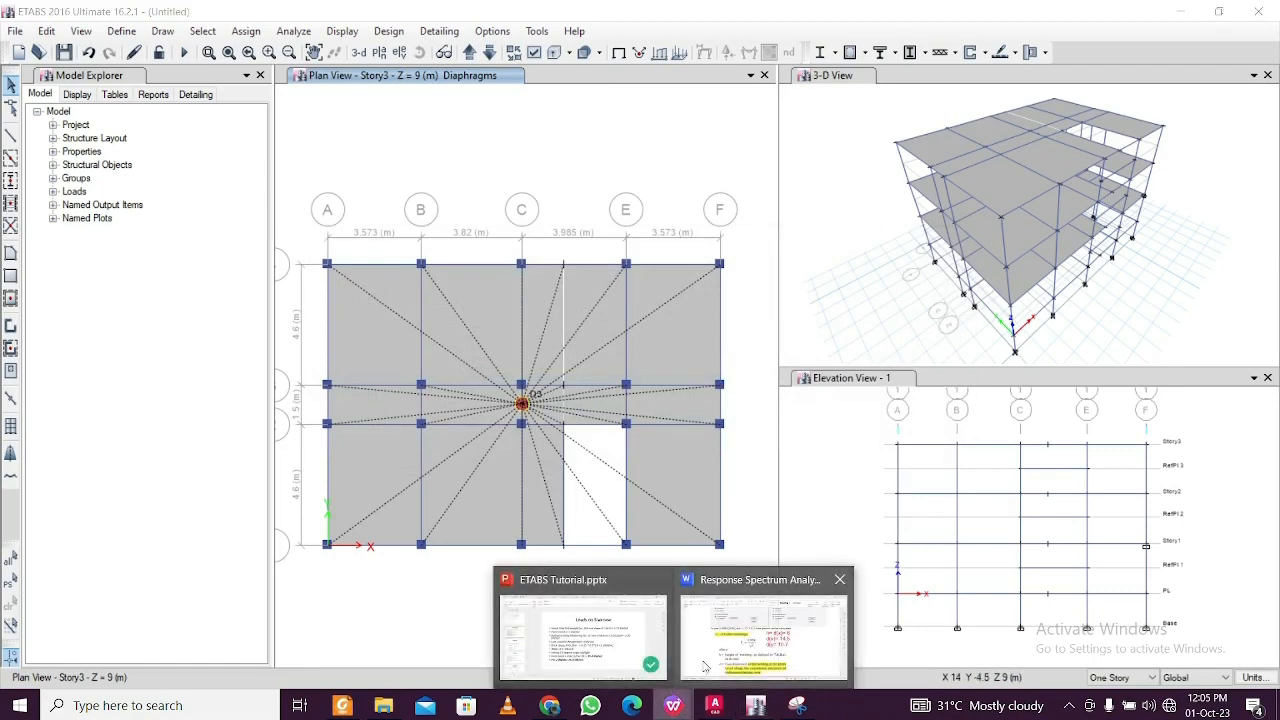
{"action": "left_click", "coordinate": [620, 653]}
{"action": "left_click", "coordinate": [108, 412]}
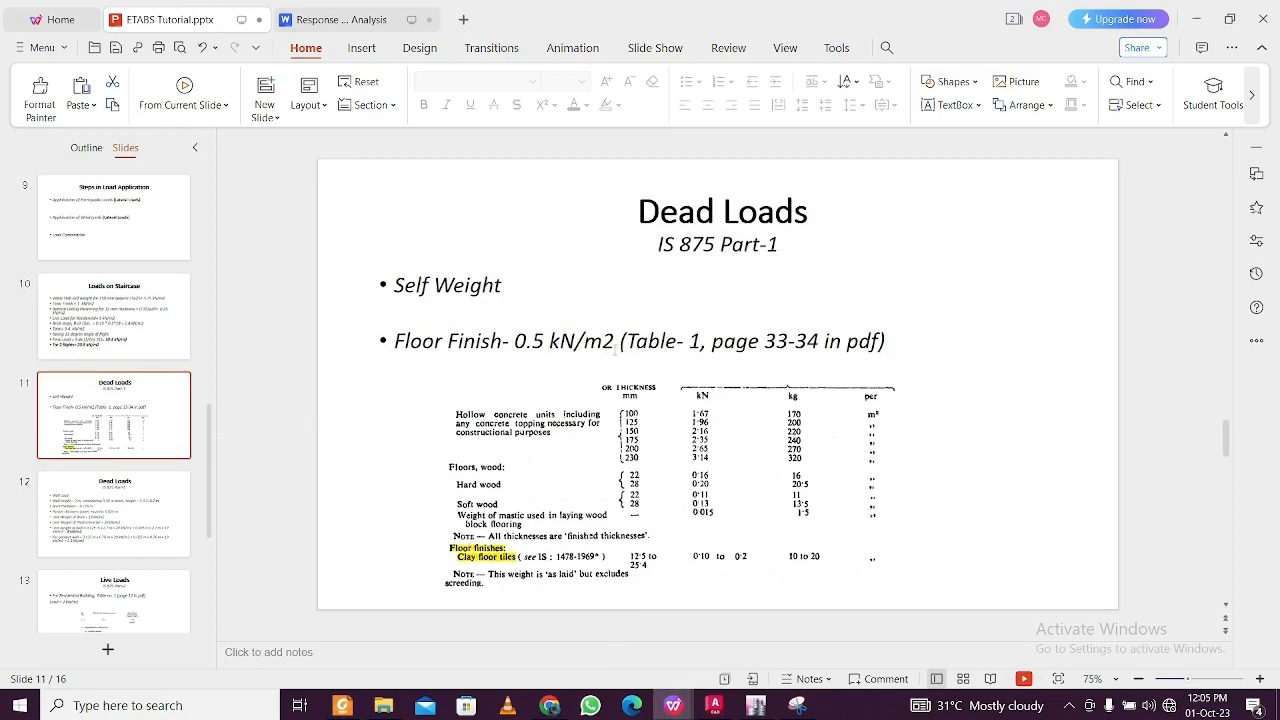
{"action": "key", "text": "F5"}
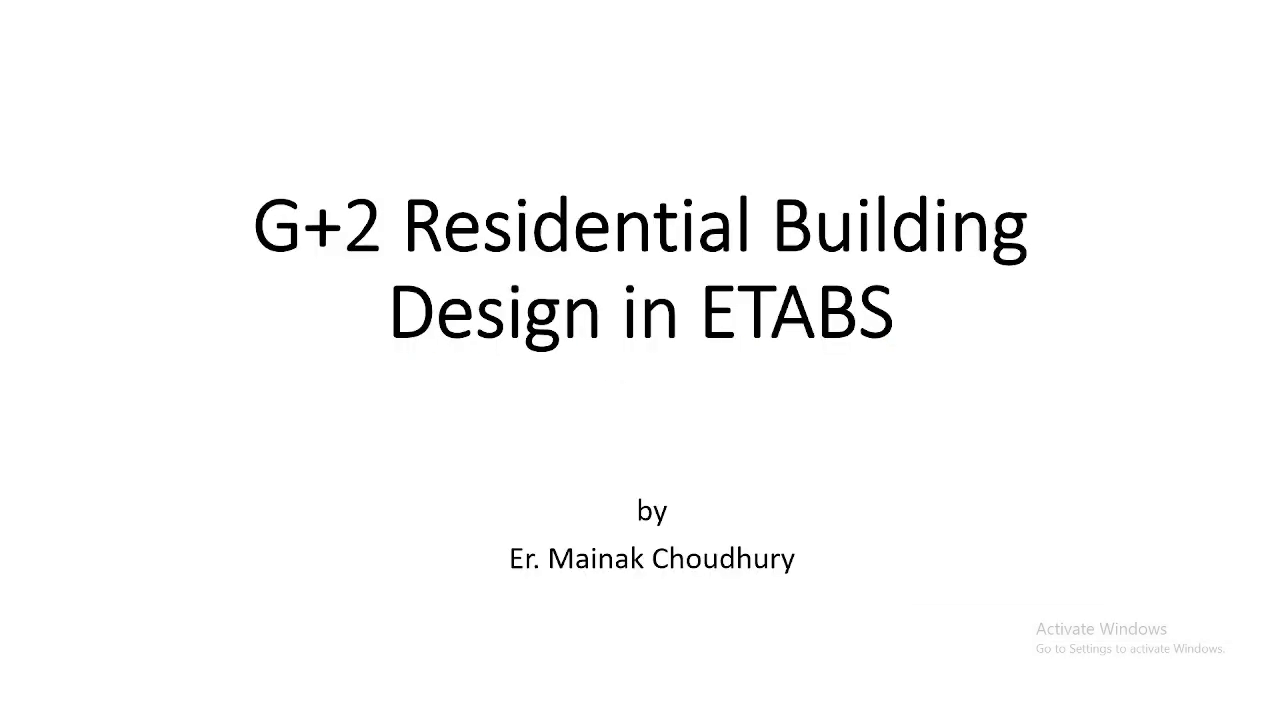
{"action": "key", "text": "Escape"}
{"action": "scroll", "coordinate": [145, 430], "scroll_direction": "down", "scroll_amount": 5}
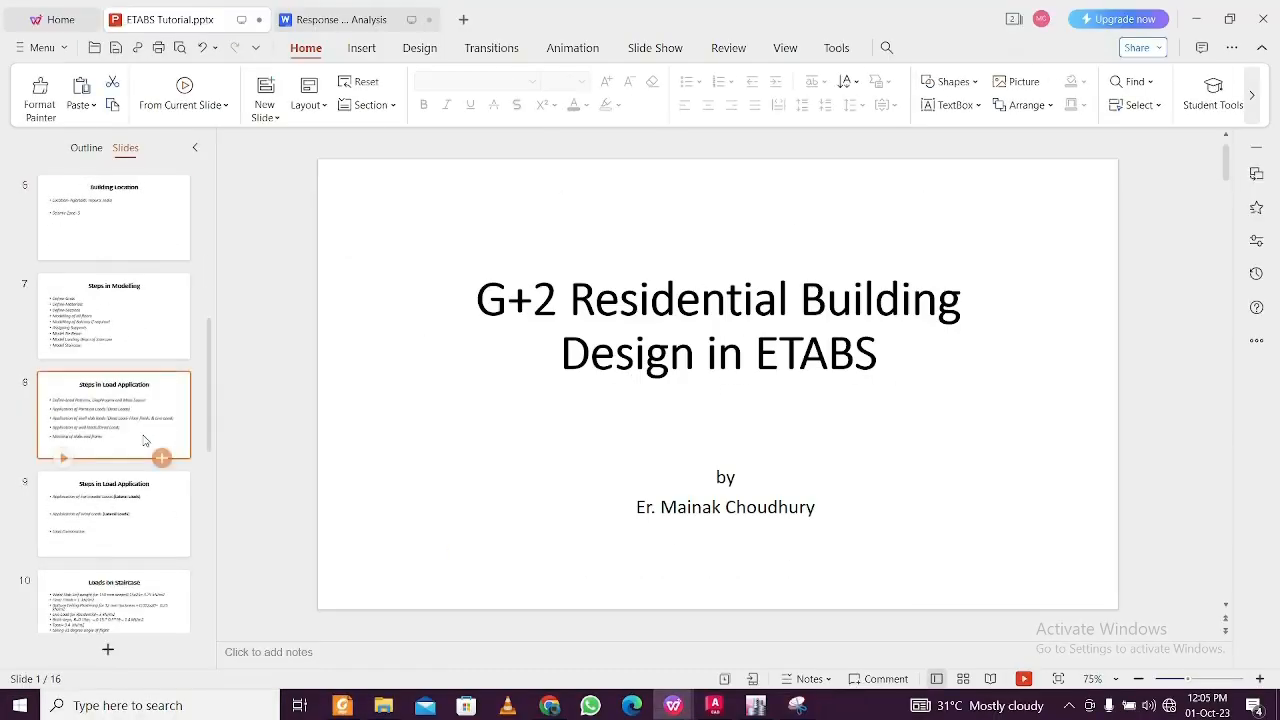
{"action": "left_click", "coordinate": [111, 544]}
{"action": "left_click", "coordinate": [117, 612]}
{"action": "scroll", "coordinate": [117, 614], "scroll_direction": "down", "scroll_amount": 3}
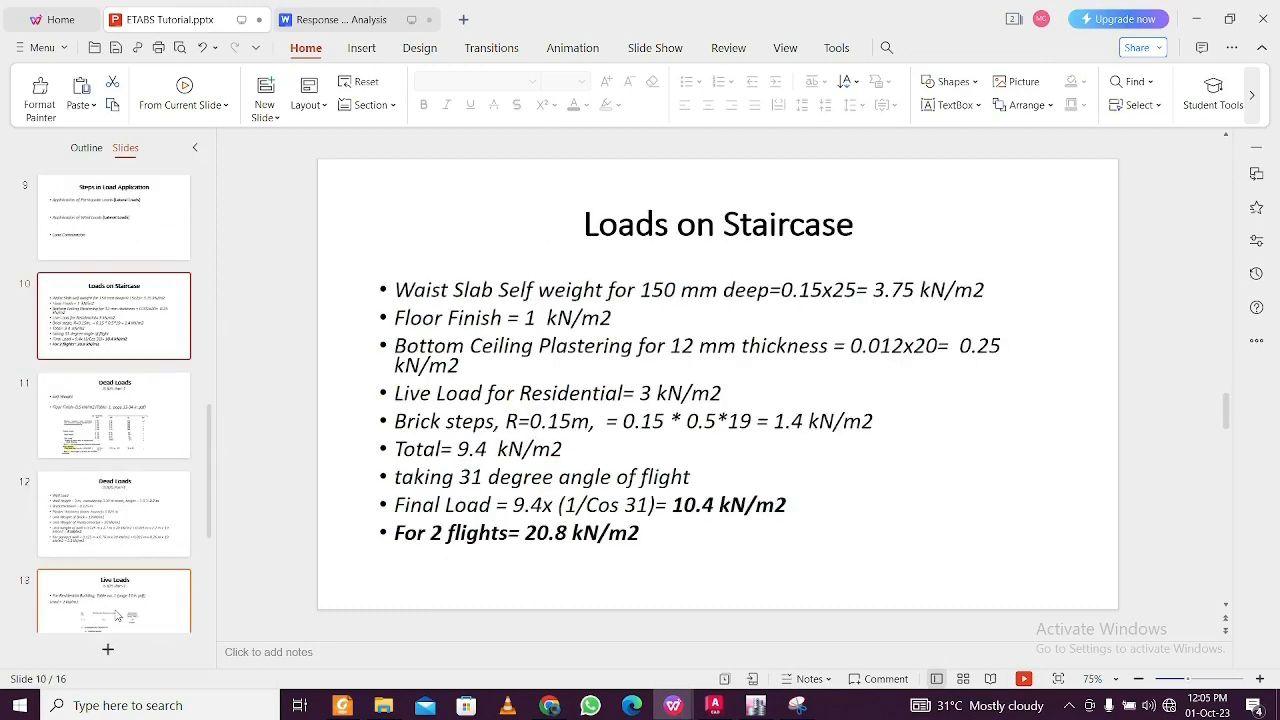
{"action": "left_click", "coordinate": [124, 430]}
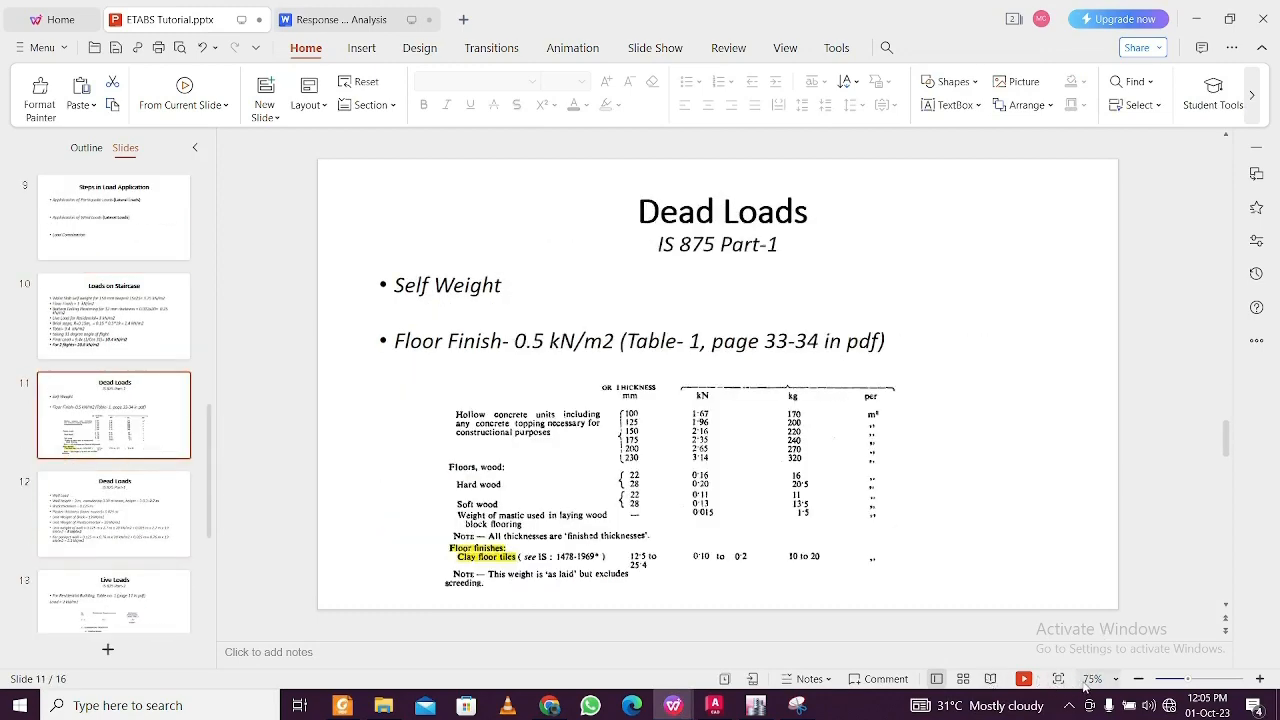
{"action": "left_click", "coordinate": [993, 680]}
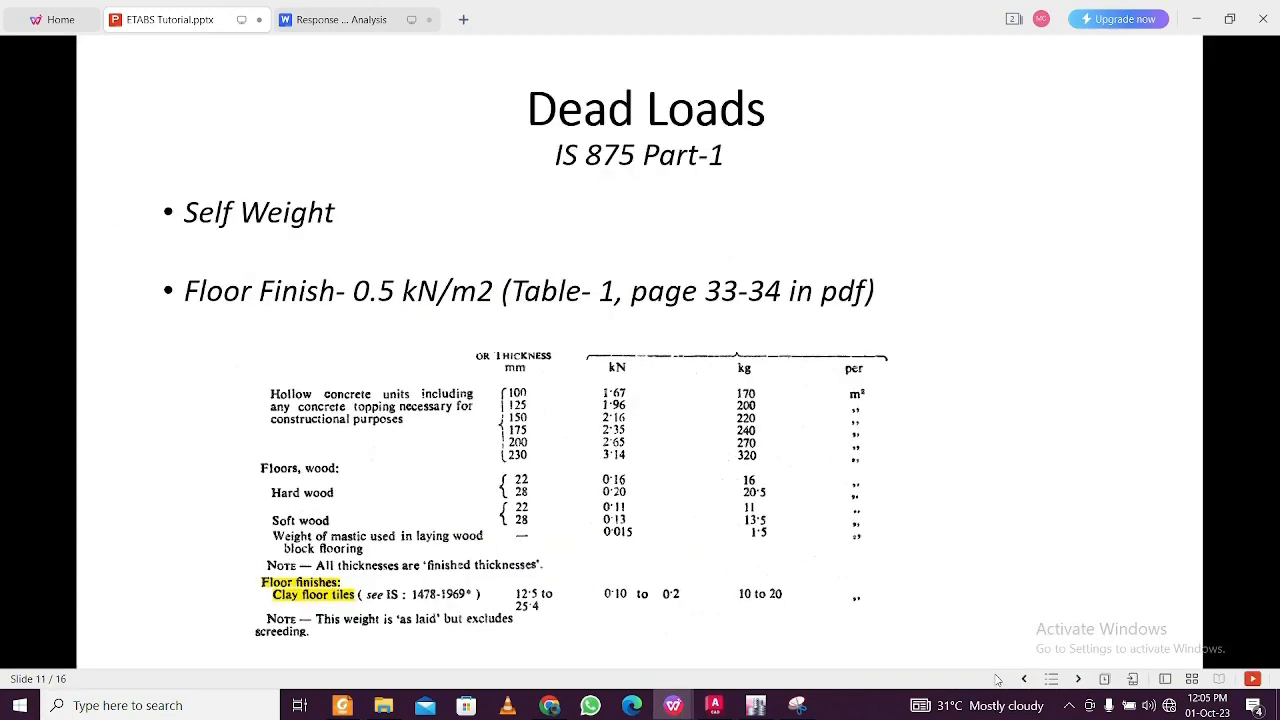
{"action": "left_click", "coordinate": [787, 387]}
{"action": "left_click", "coordinate": [787, 387]}
Switch to Foxit Reader and examine the Table 2 unit weights for finishing and flooring on page 33 of is.875.1.1987.pdf.
{"action": "left_click", "coordinate": [342, 705]}
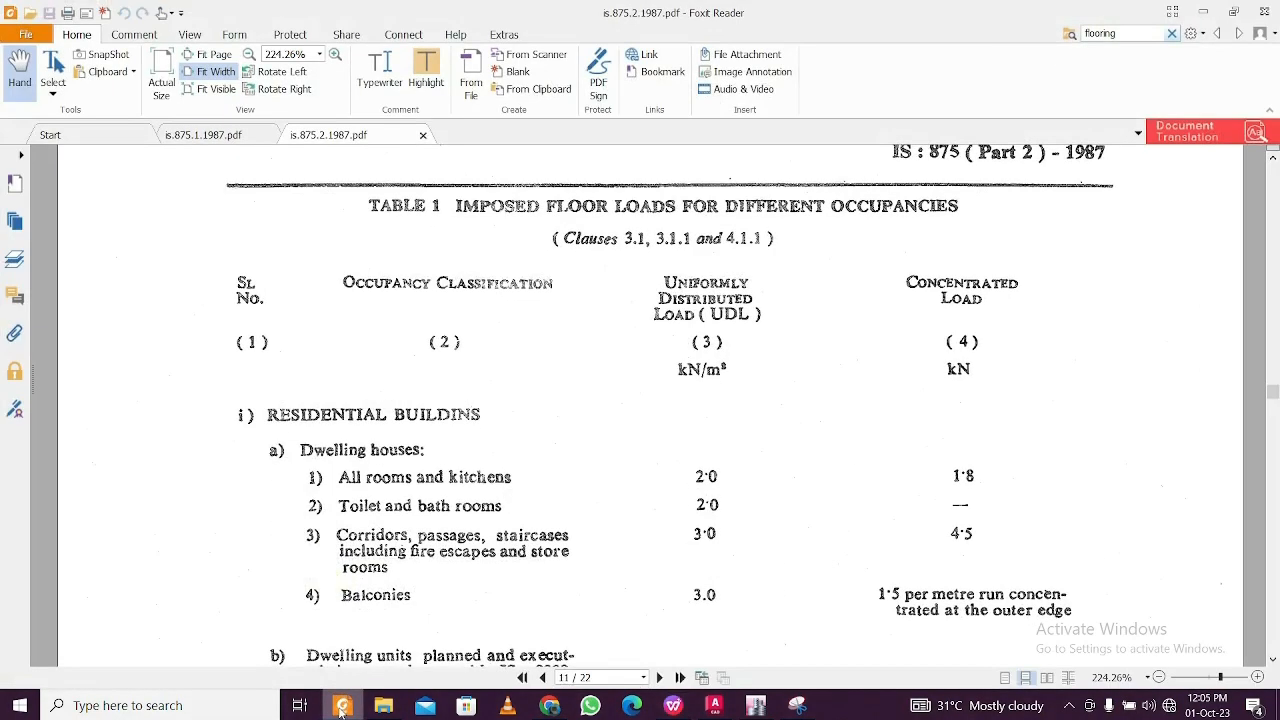
{"action": "left_click", "coordinate": [213, 140]}
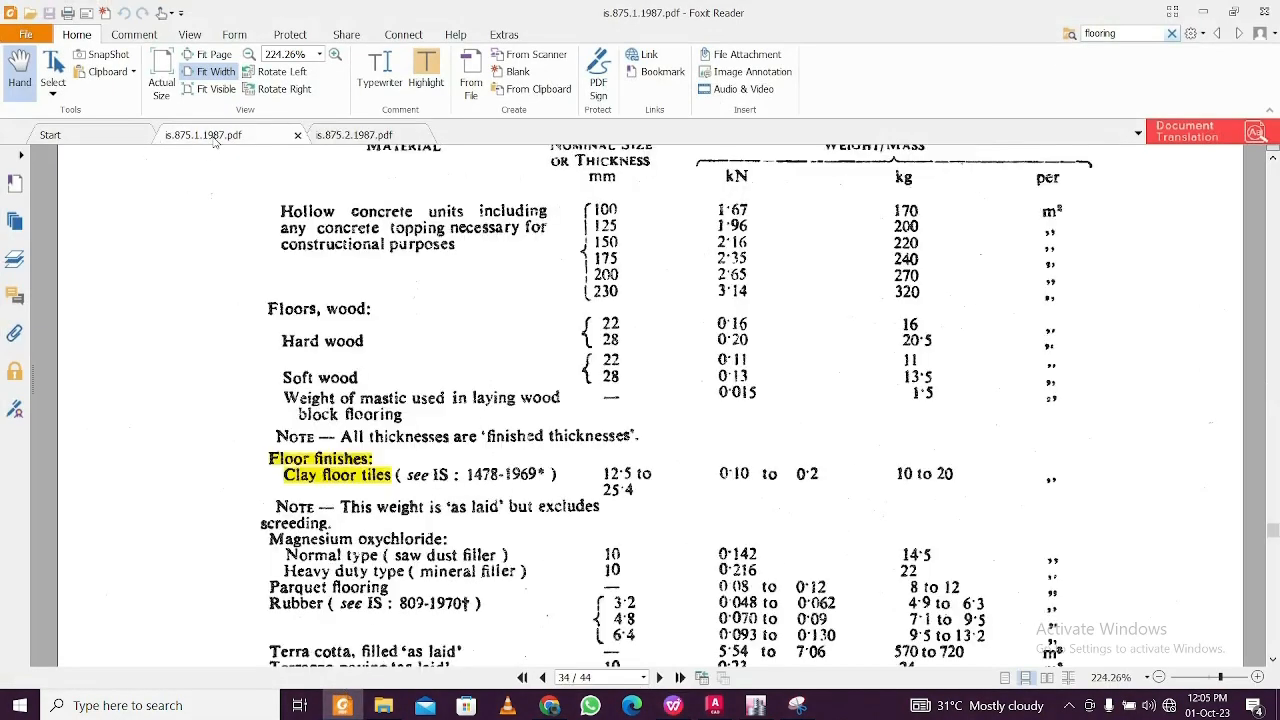
{"action": "scroll", "coordinate": [631, 447], "scroll_direction": "up", "scroll_amount": 10}
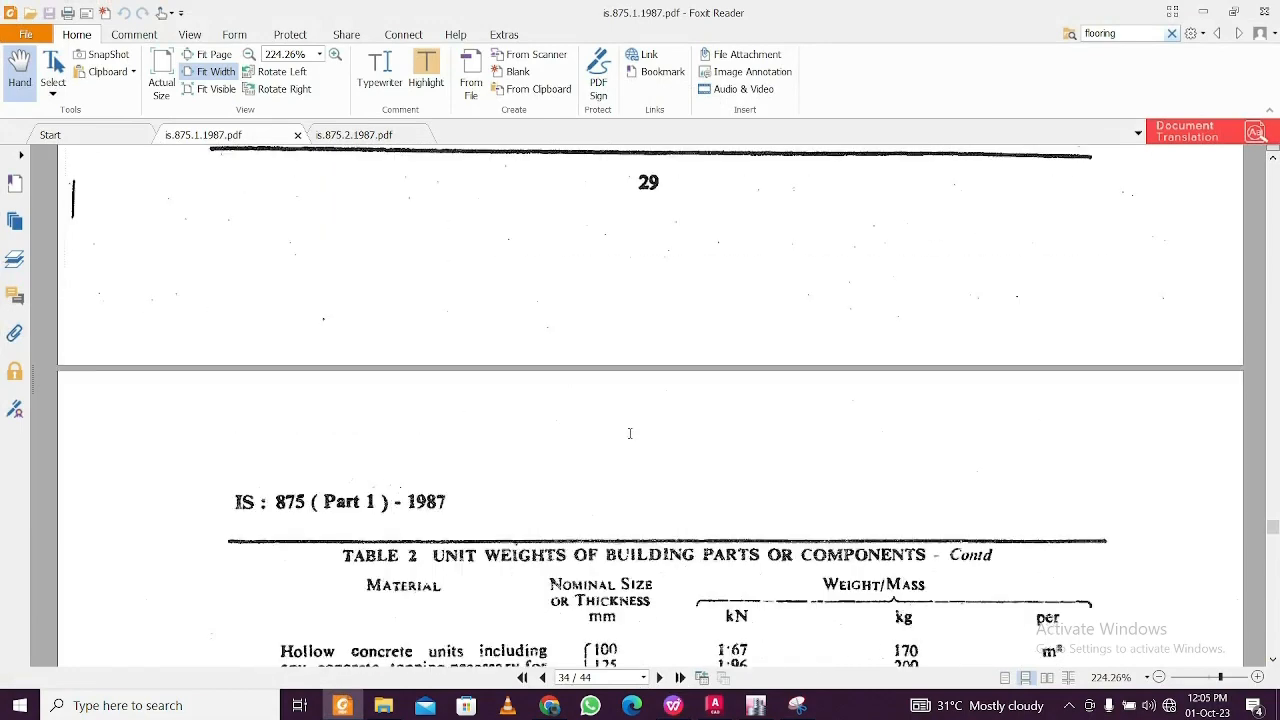
{"action": "scroll", "coordinate": [631, 433], "scroll_direction": "up", "scroll_amount": 5}
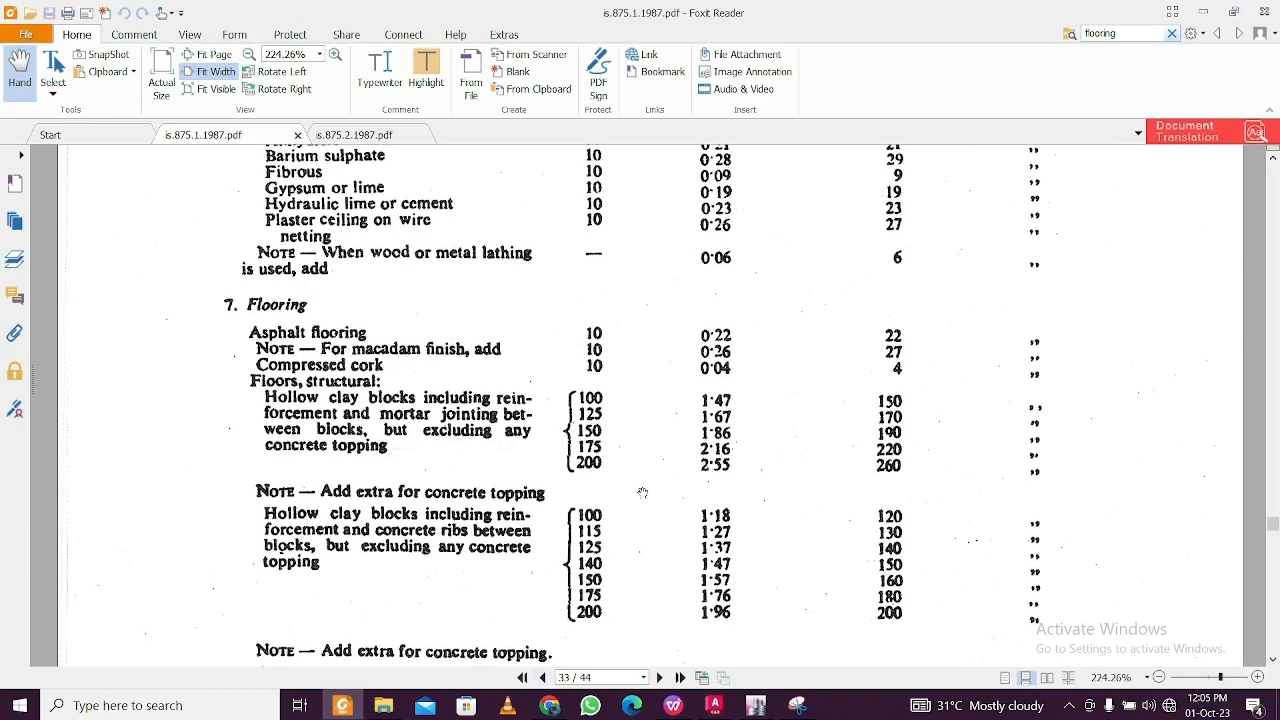
{"action": "scroll", "coordinate": [642, 492], "scroll_direction": "down", "scroll_amount": 1}
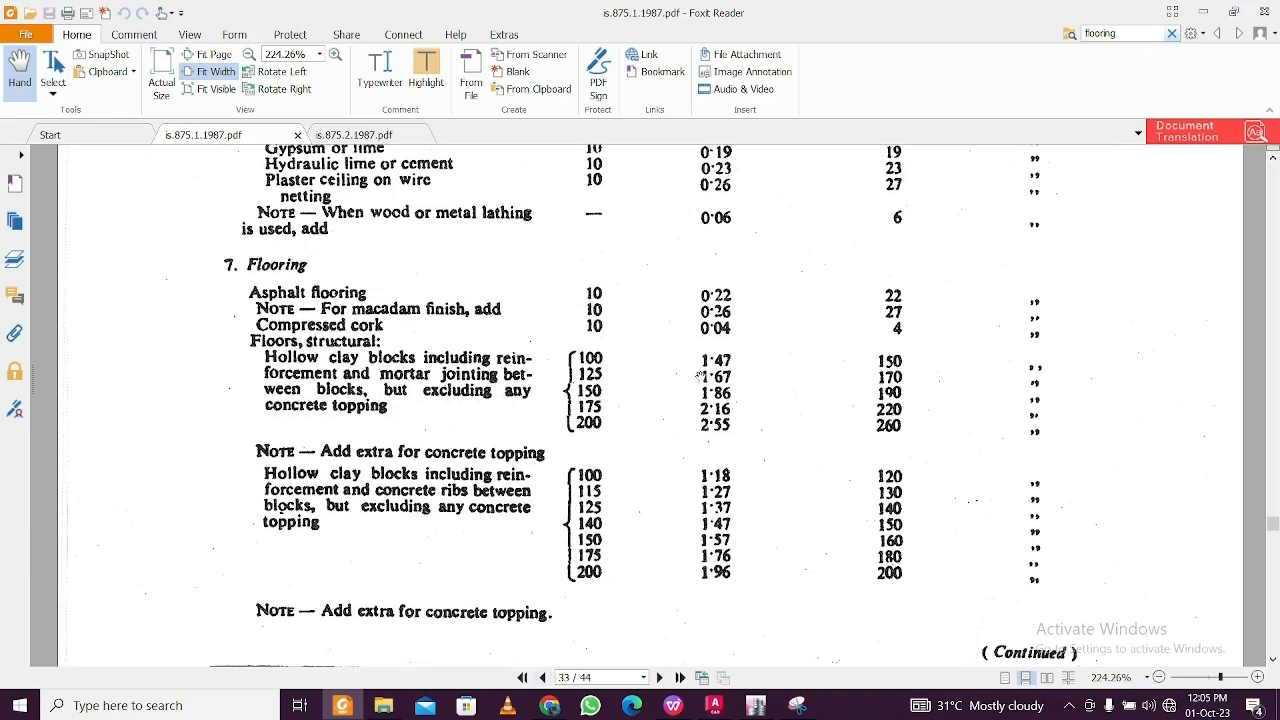
{"action": "scroll", "coordinate": [610, 362], "scroll_direction": "up", "scroll_amount": 10}
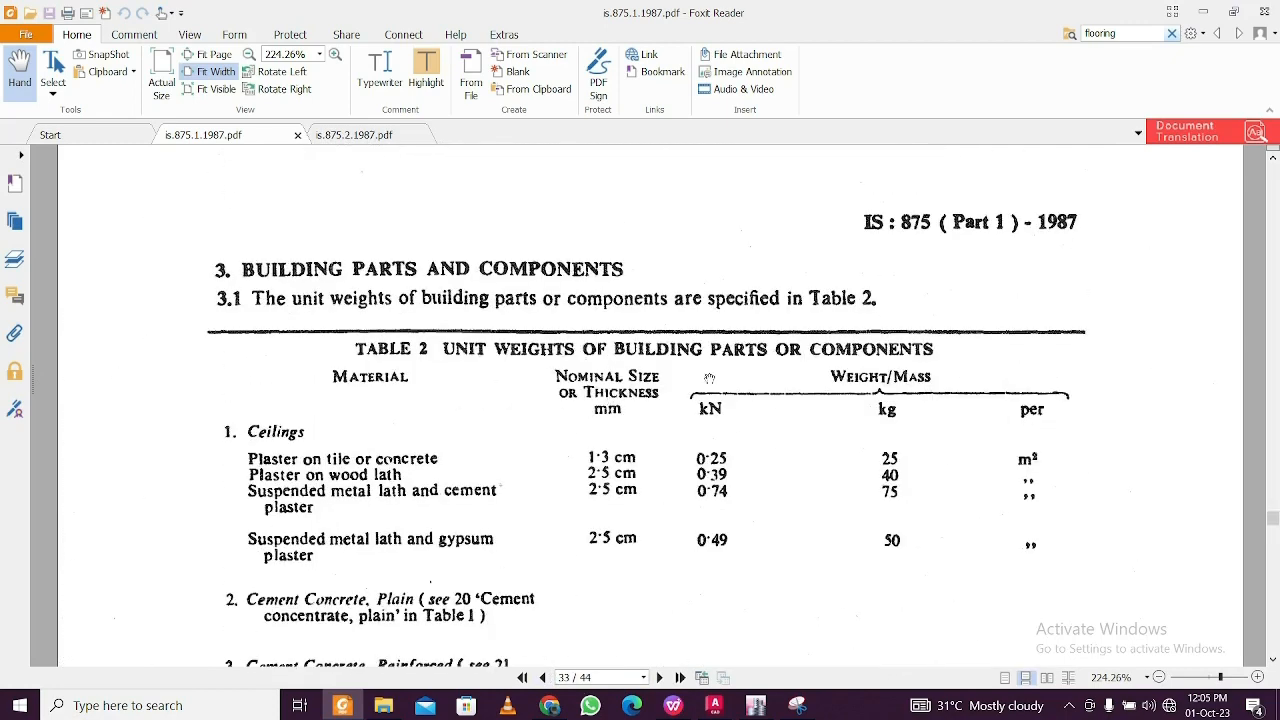
{"action": "scroll", "coordinate": [1008, 456], "scroll_direction": "down", "scroll_amount": 10}
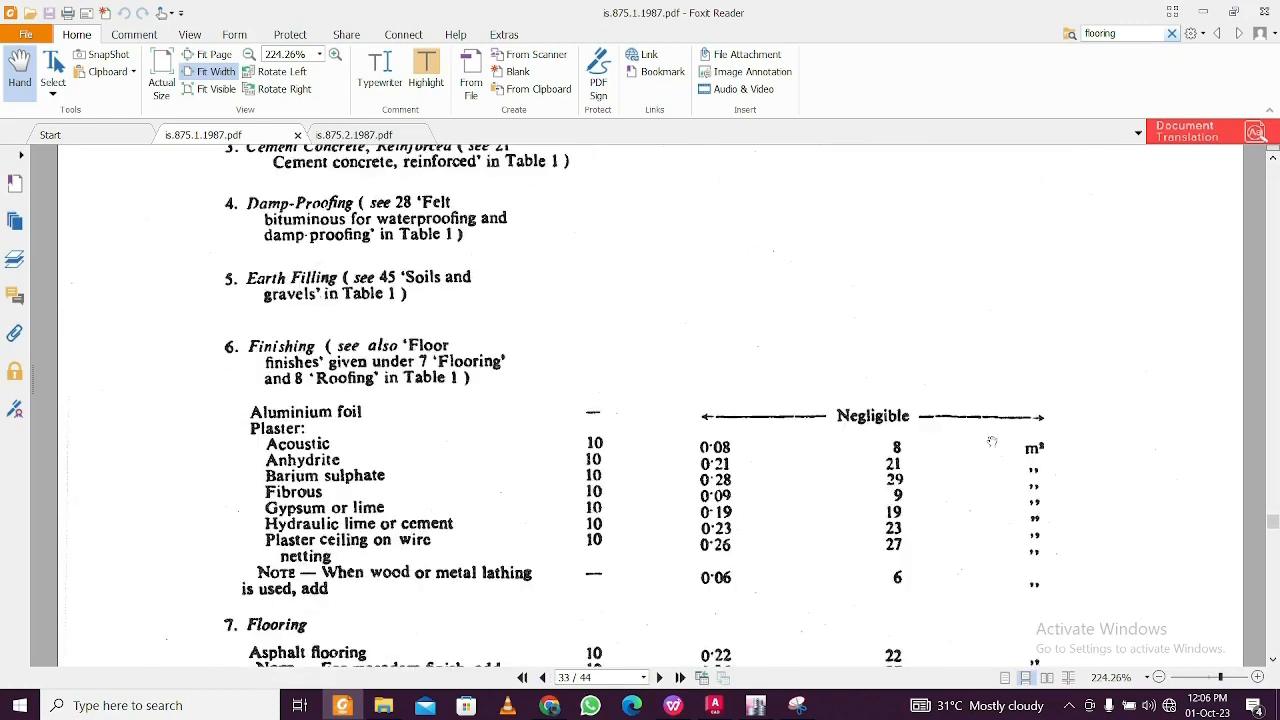
{"action": "scroll", "coordinate": [940, 455], "scroll_direction": "down", "scroll_amount": 3}
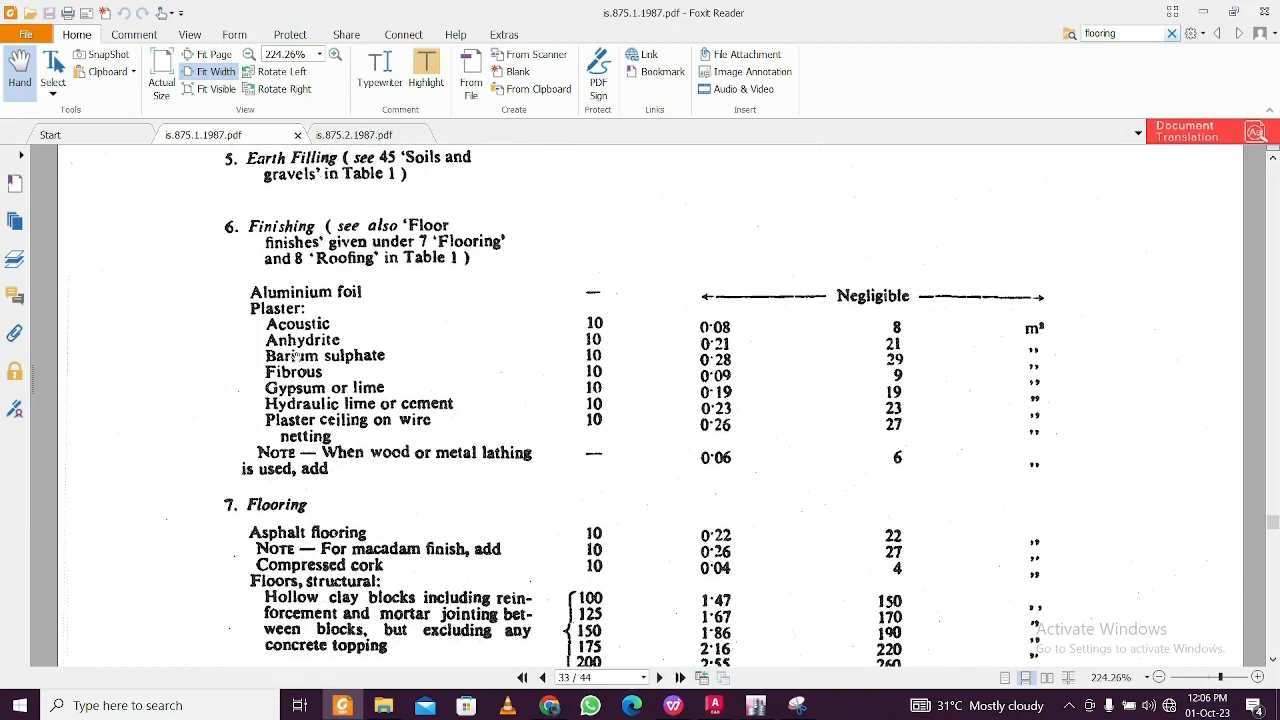
{"action": "scroll", "coordinate": [648, 397], "scroll_direction": "down", "scroll_amount": 3}
{"action": "scroll", "coordinate": [648, 397], "scroll_direction": "down", "scroll_amount": 2}
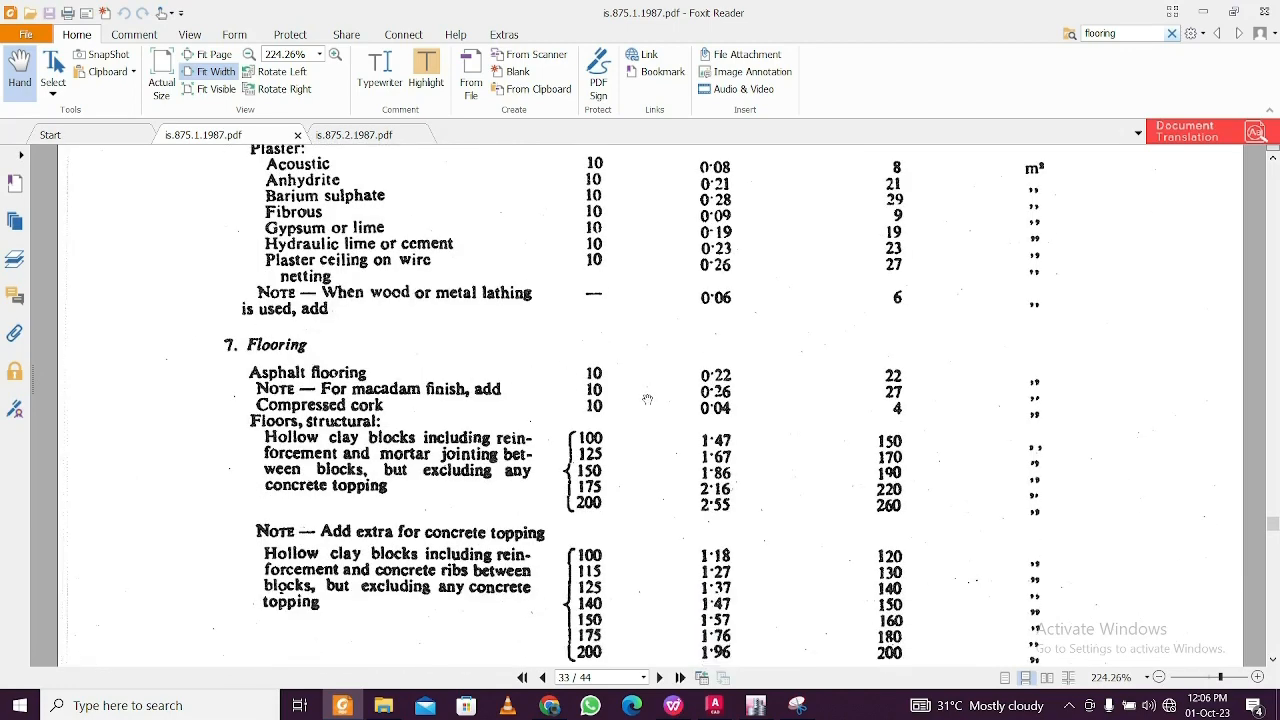
{"action": "scroll", "coordinate": [719, 367], "scroll_direction": "down", "scroll_amount": 1}
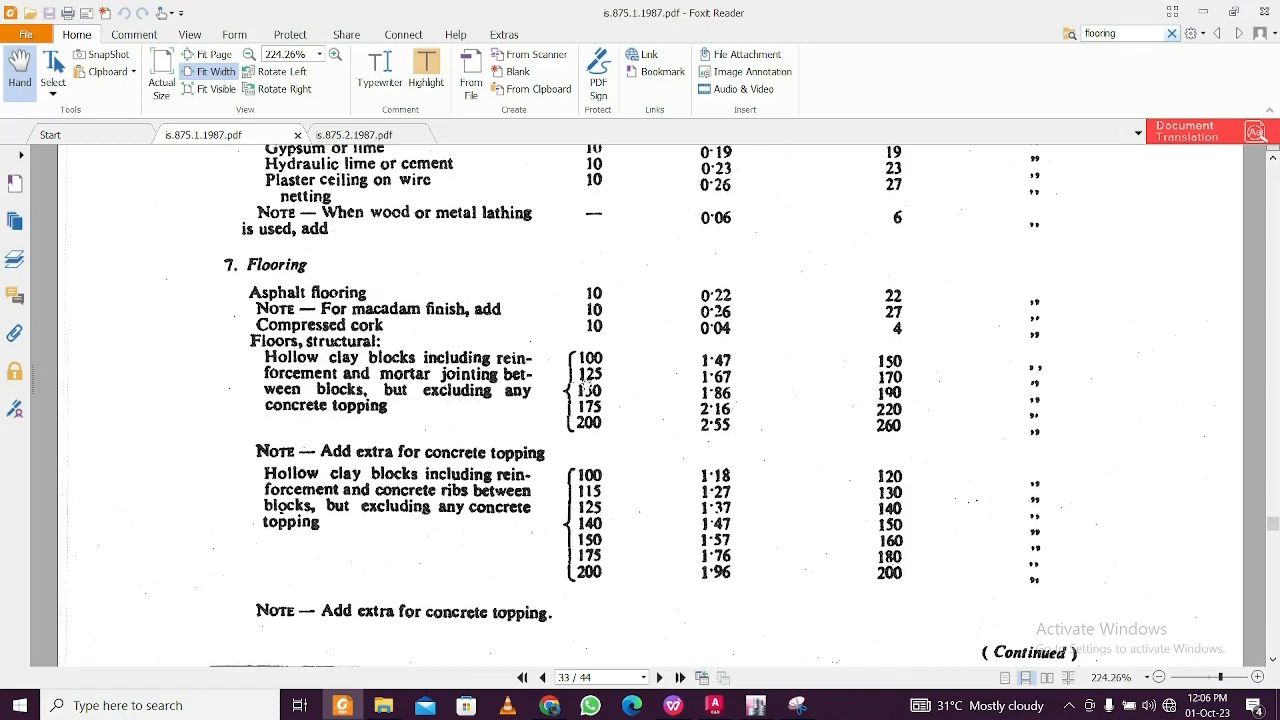
Examine the floor finishes entry for clay floor tiles, including thickness and weight, on page 34 of is.875.1.1987.pdf.
{"action": "scroll", "coordinate": [702, 330], "scroll_direction": "down", "scroll_amount": 18}
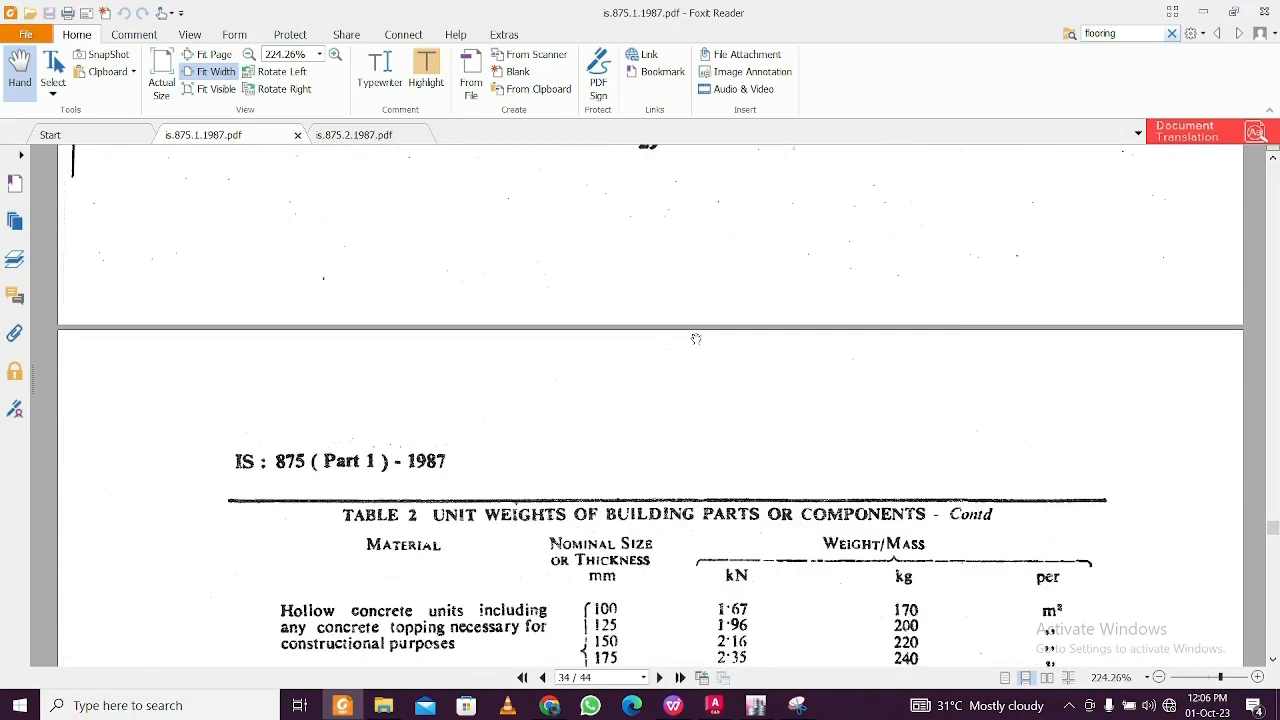
{"action": "scroll", "coordinate": [430, 511], "scroll_direction": "down", "scroll_amount": 1}
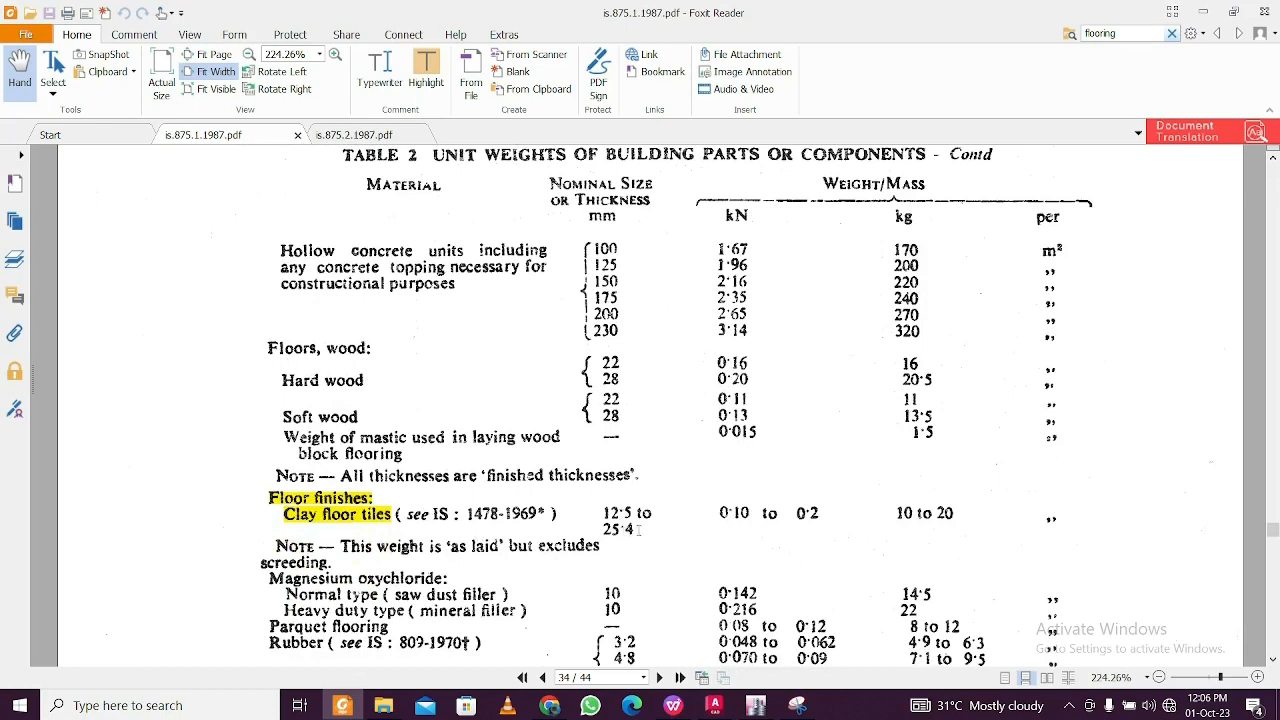
{"action": "left_click_drag", "start_coordinate": [638, 530], "coordinate": [573, 509]}
{"action": "left_click", "coordinate": [648, 541]}
{"action": "scroll", "coordinate": [712, 515], "scroll_direction": "up", "scroll_amount": 1}
{"action": "scroll", "coordinate": [822, 518], "scroll_direction": "down", "scroll_amount": 2}
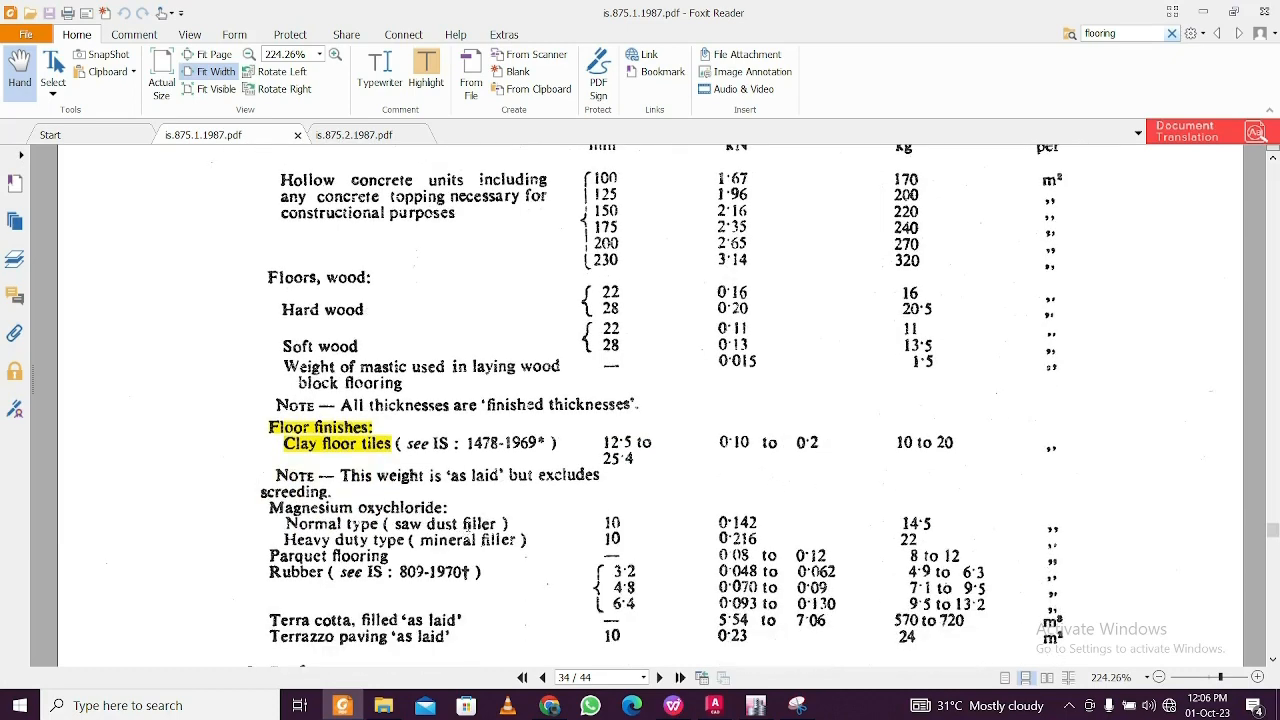
{"action": "scroll", "coordinate": [470, 525], "scroll_direction": "down", "scroll_amount": 2}
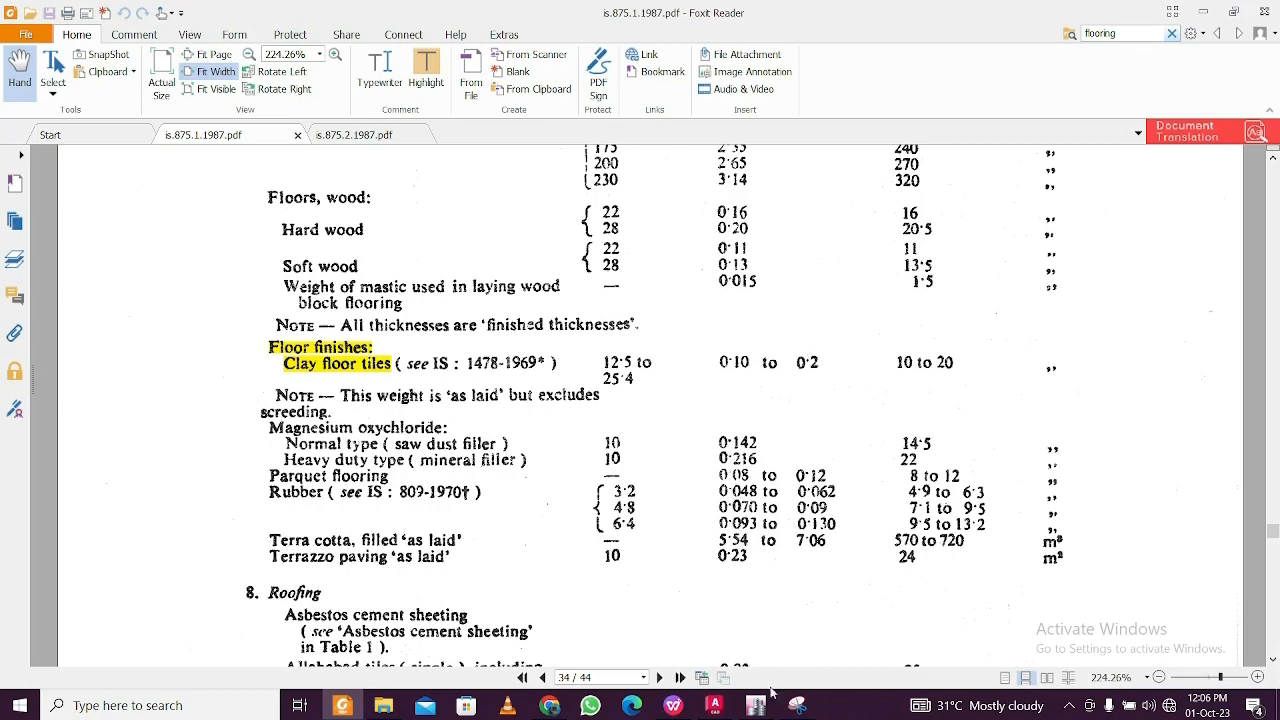
Switch back to ETABS Tutorial.pptx in WPS and view the Dead Loads slides on floor finish and wall load.
{"action": "mouse_move", "coordinate": [673, 705]}
{"action": "left_click", "coordinate": [762, 640]}
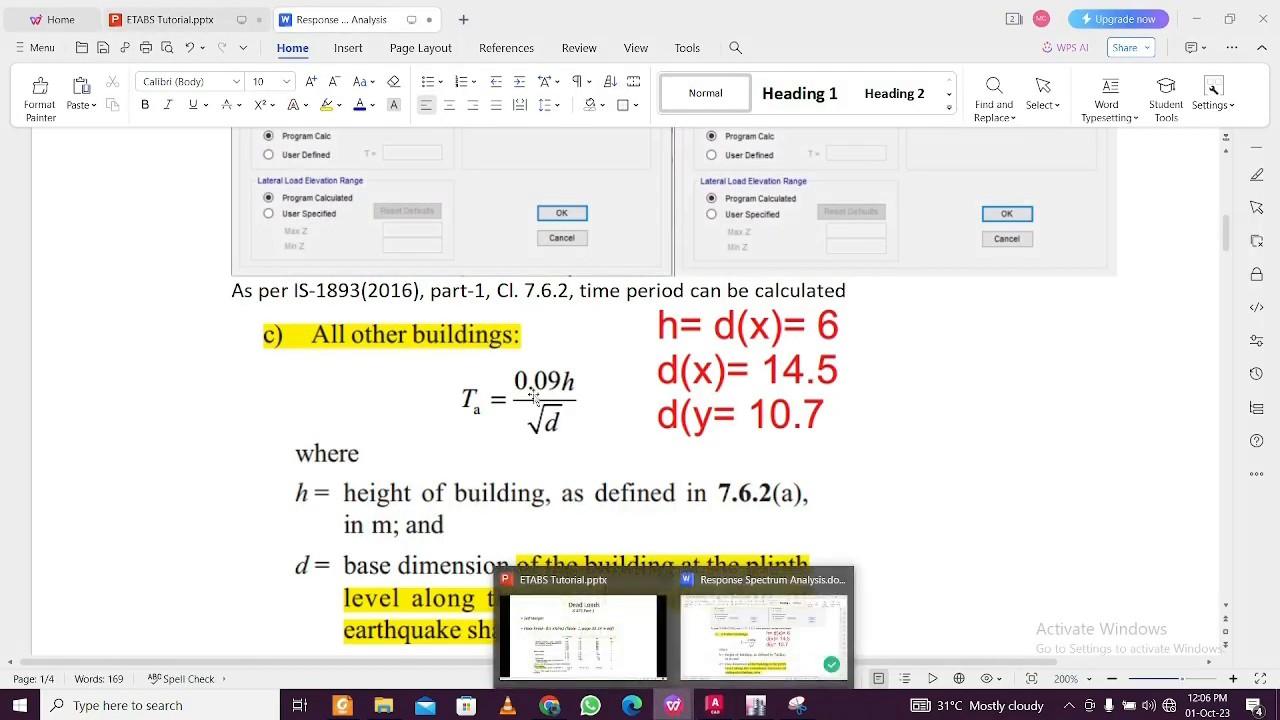
{"action": "left_click", "coordinate": [205, 20]}
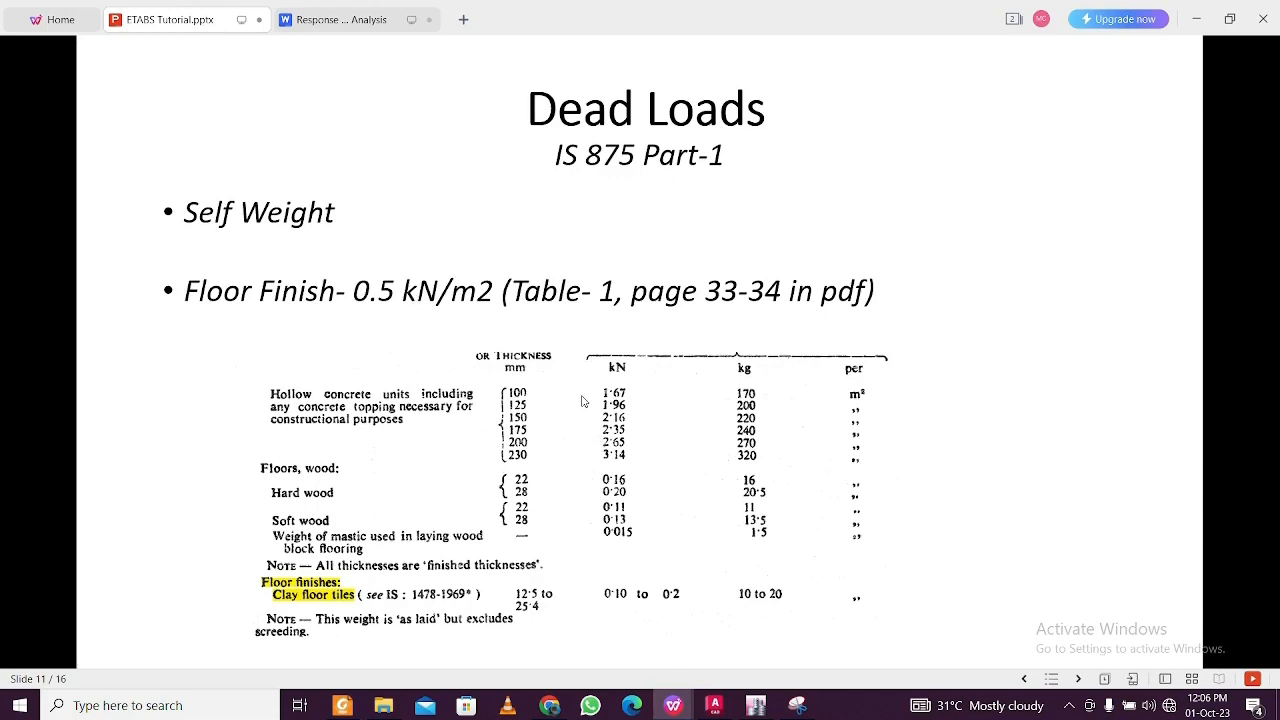
{"action": "scroll", "coordinate": [583, 401], "scroll_direction": "down", "scroll_amount": 2}
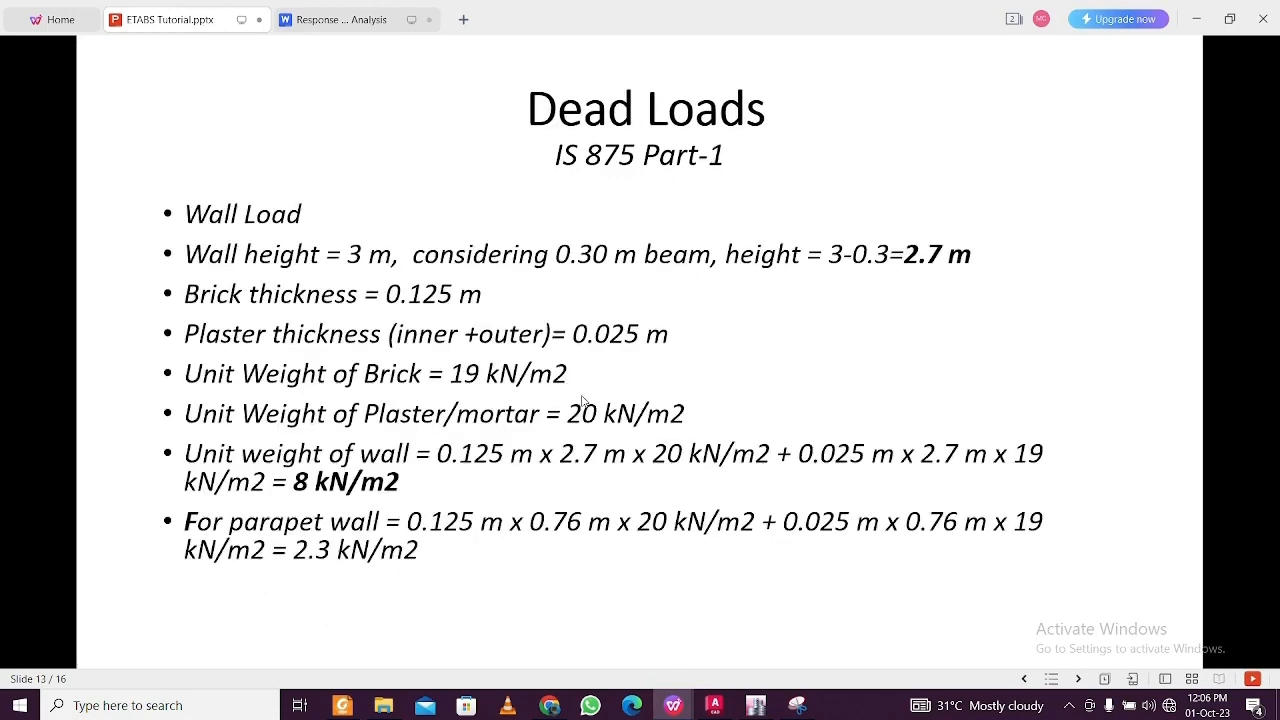
{"action": "scroll", "coordinate": [583, 401], "scroll_direction": "up", "scroll_amount": 2}
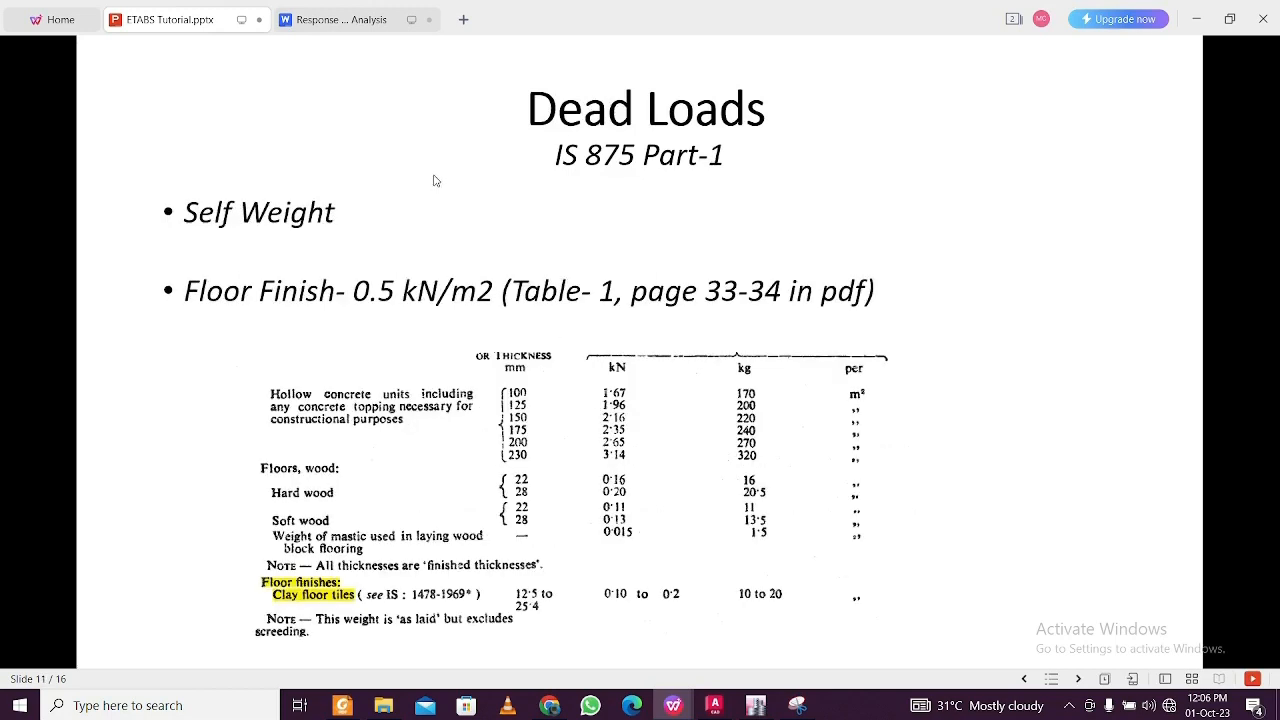
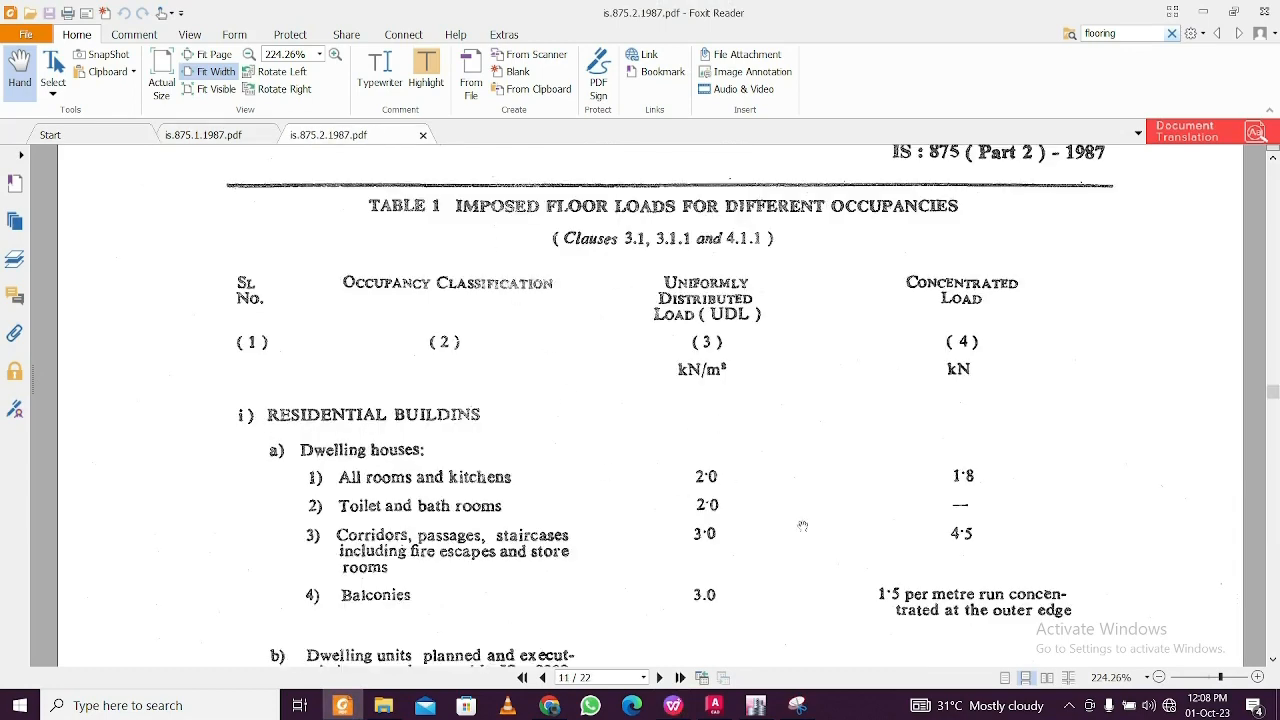
Examine the residential building entries in Table 1, Imposed Floor Loads, on page 11 of is.875.2.1987.pdf.
{"action": "scroll", "coordinate": [780, 482], "scroll_direction": "down", "scroll_amount": 2}
{"action": "scroll", "coordinate": [776, 482], "scroll_direction": "down", "scroll_amount": 3}
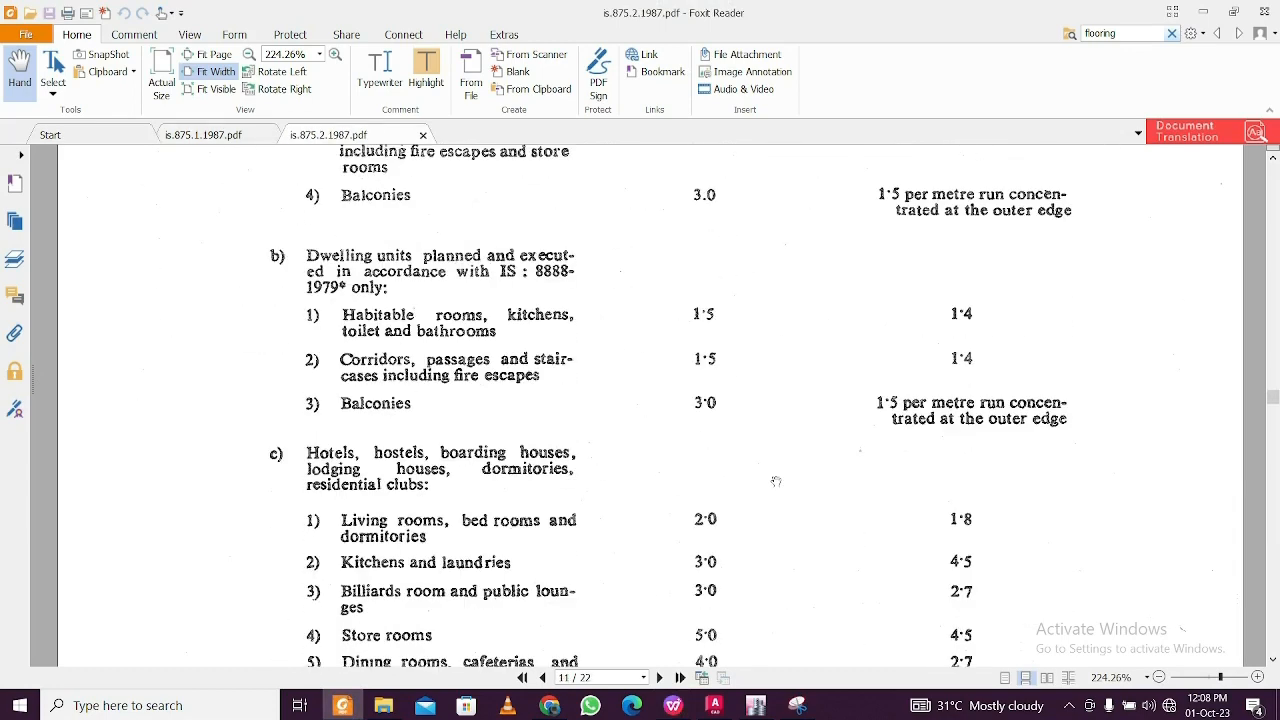
{"action": "scroll", "coordinate": [735, 345], "scroll_direction": "up", "scroll_amount": 5}
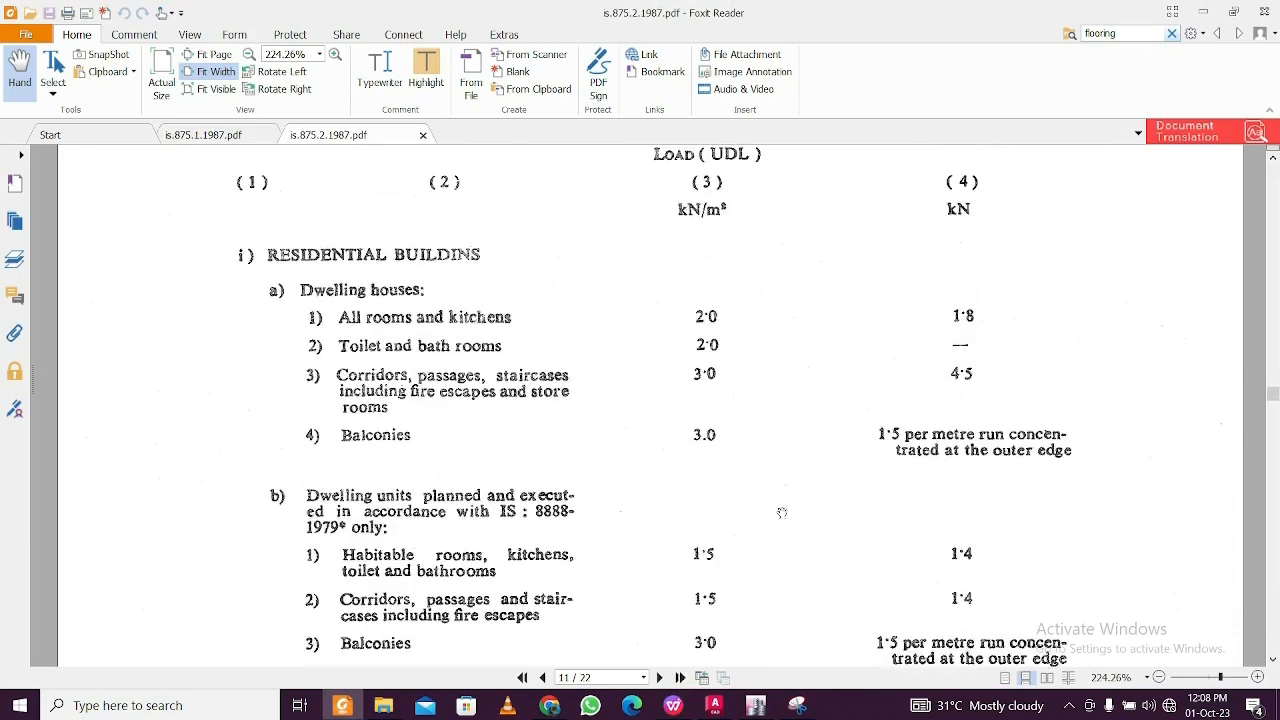
{"action": "scroll", "coordinate": [735, 345], "scroll_direction": "down", "scroll_amount": 1}
{"action": "scroll", "coordinate": [737, 274], "scroll_direction": "up", "scroll_amount": 1}
Return to ETABS Tutorial.pptx and read the Live Loads slide for the residential building.
{"action": "left_click", "coordinate": [1201, 14]}
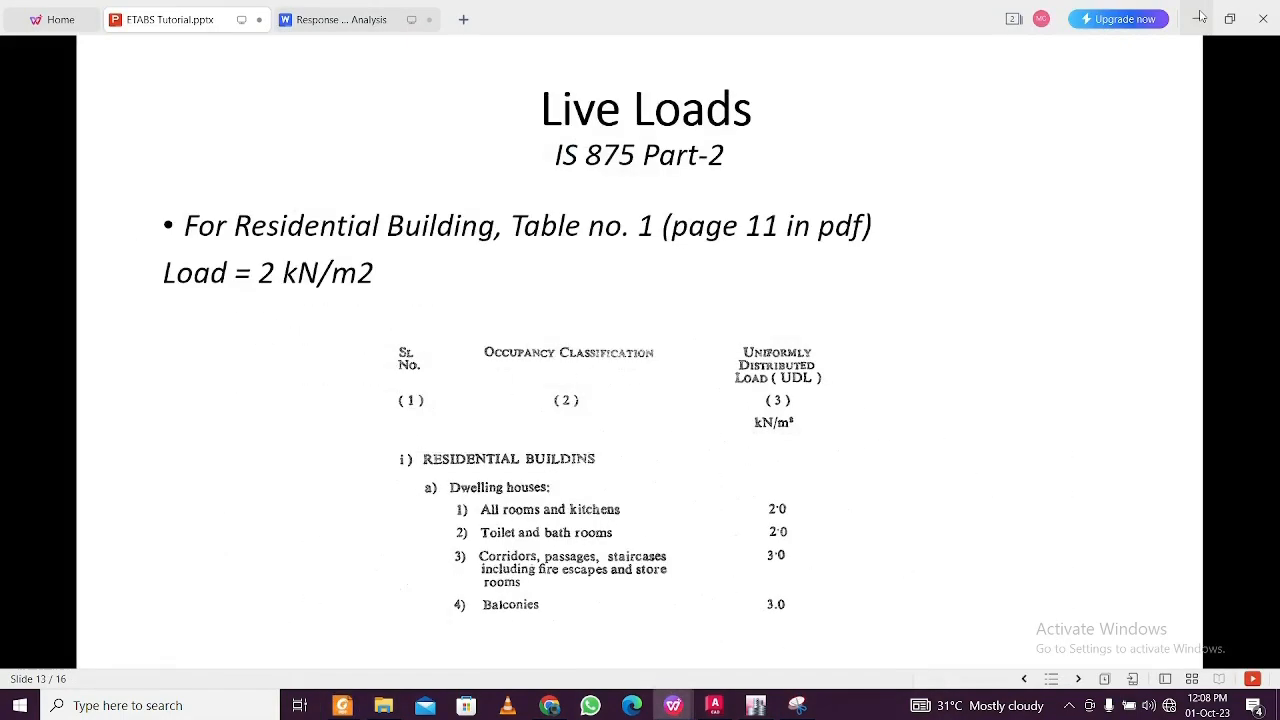
{"action": "left_click", "coordinate": [784, 237]}
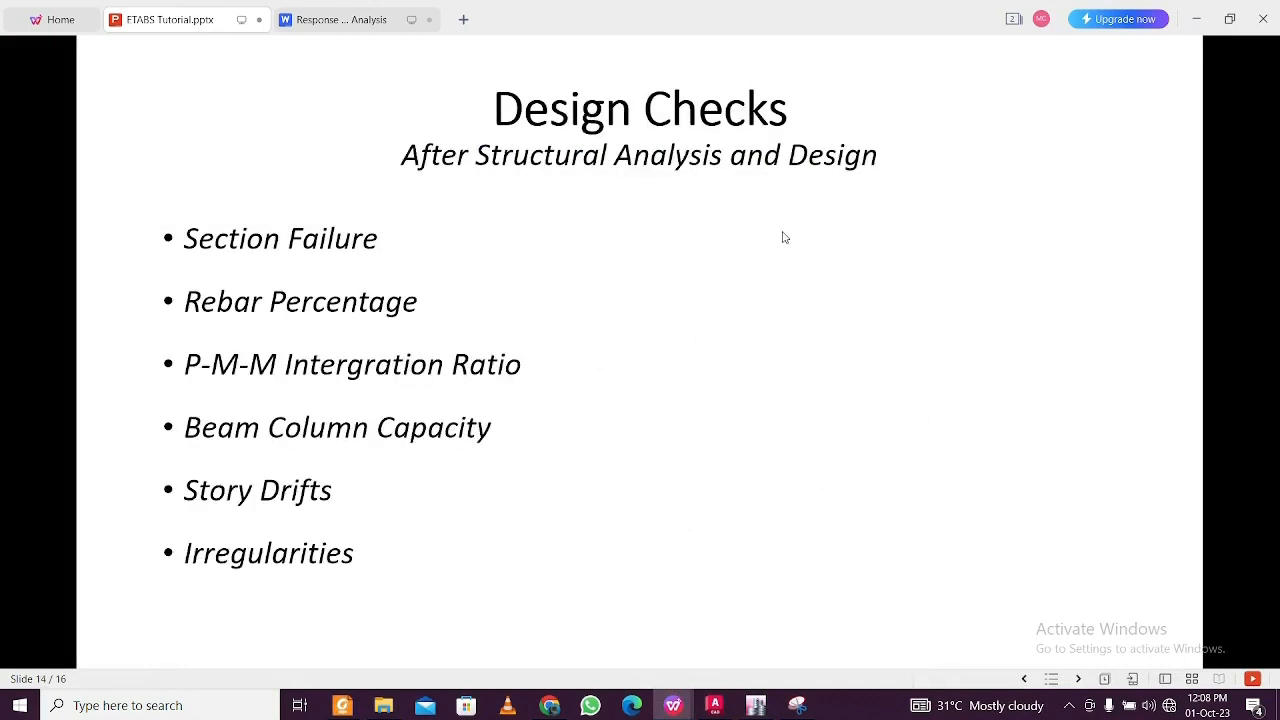
{"action": "scroll", "coordinate": [785, 237], "scroll_direction": "up", "scroll_amount": 1}
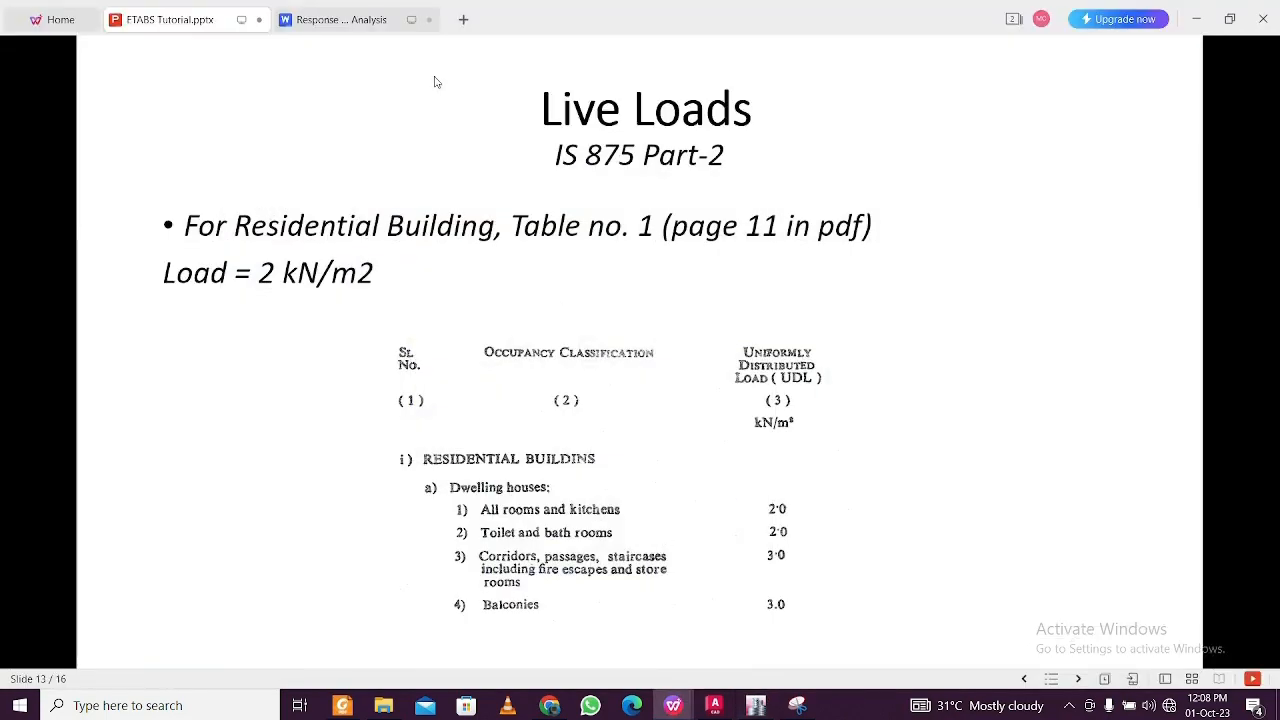
Open the Response Spectrum Analysis document and examine the IS 1893:2016 seismic load pattern settings for both lateral directions.
{"action": "left_click", "coordinate": [340, 19]}
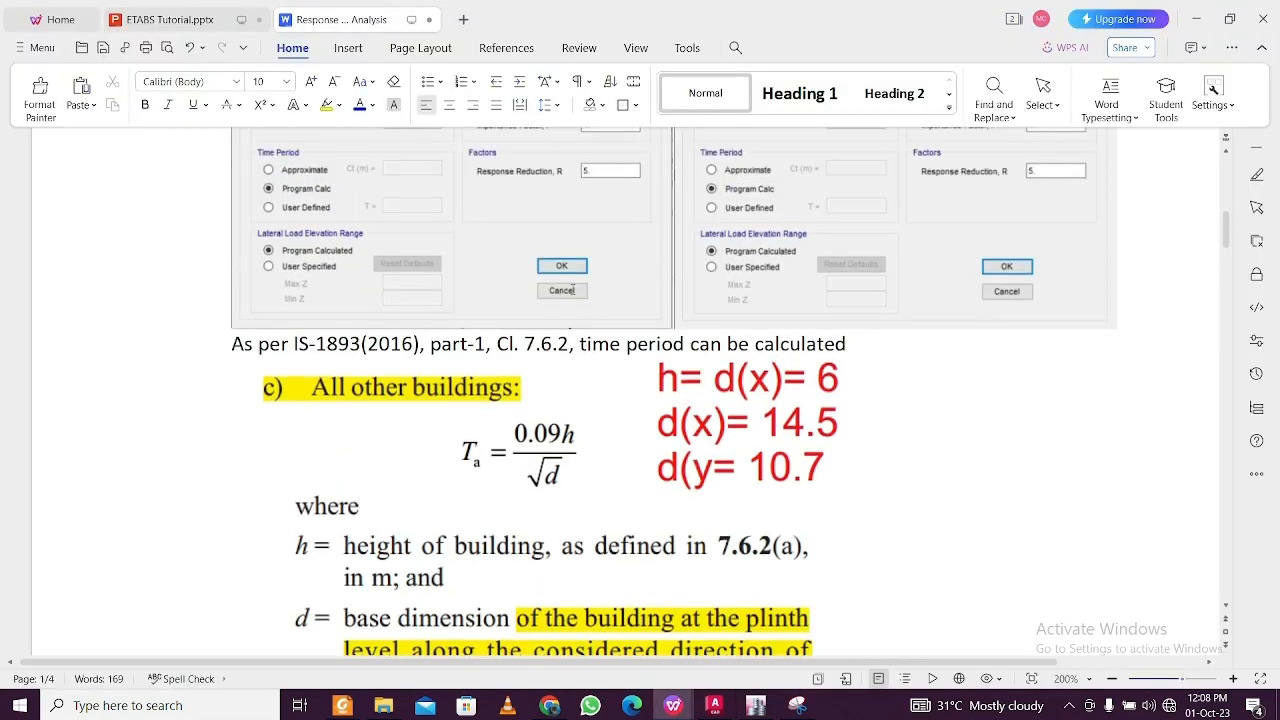
{"action": "scroll", "coordinate": [573, 289], "scroll_direction": "up", "scroll_amount": 5}
{"action": "scroll", "coordinate": [573, 289], "scroll_direction": "up", "scroll_amount": 5}
{"action": "scroll", "coordinate": [573, 289], "scroll_direction": "down", "scroll_amount": 4}
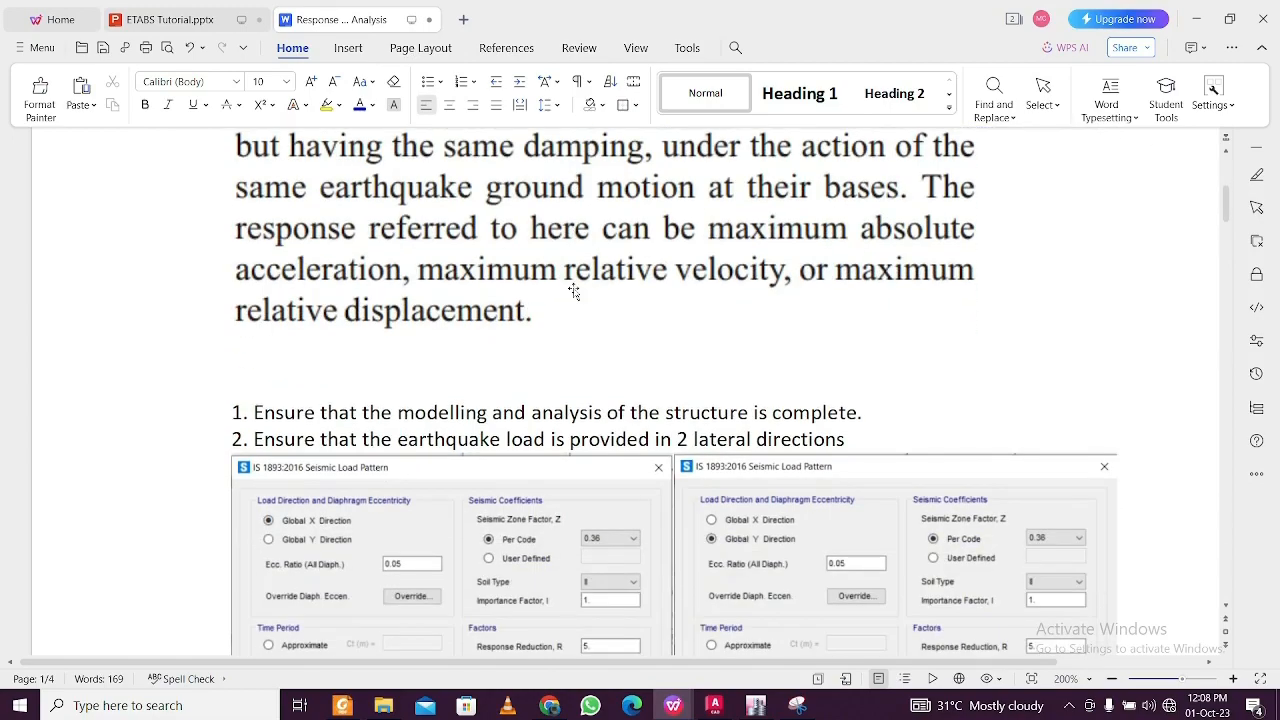
{"action": "scroll", "coordinate": [573, 289], "scroll_direction": "down", "scroll_amount": 1}
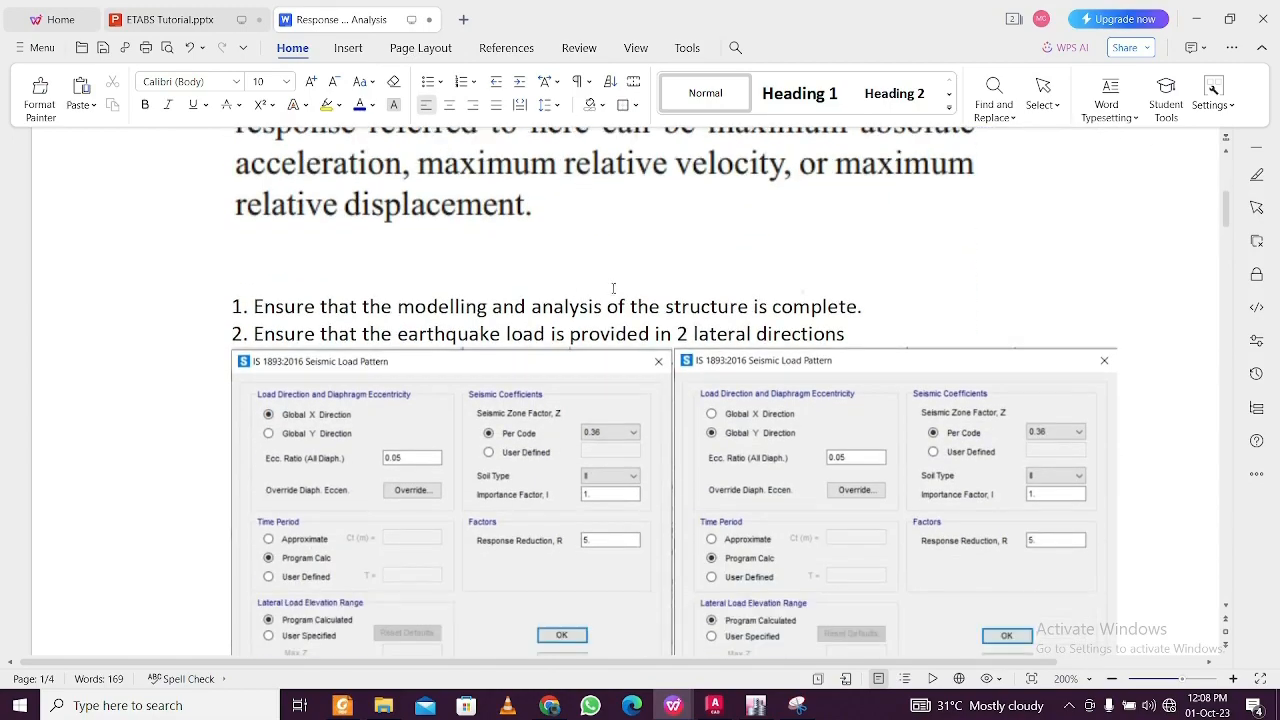
Switch to ETABS, review the Live and Other Dead entries in the load pattern definitions, and close them without changes.
{"action": "left_click", "coordinate": [1200, 20]}
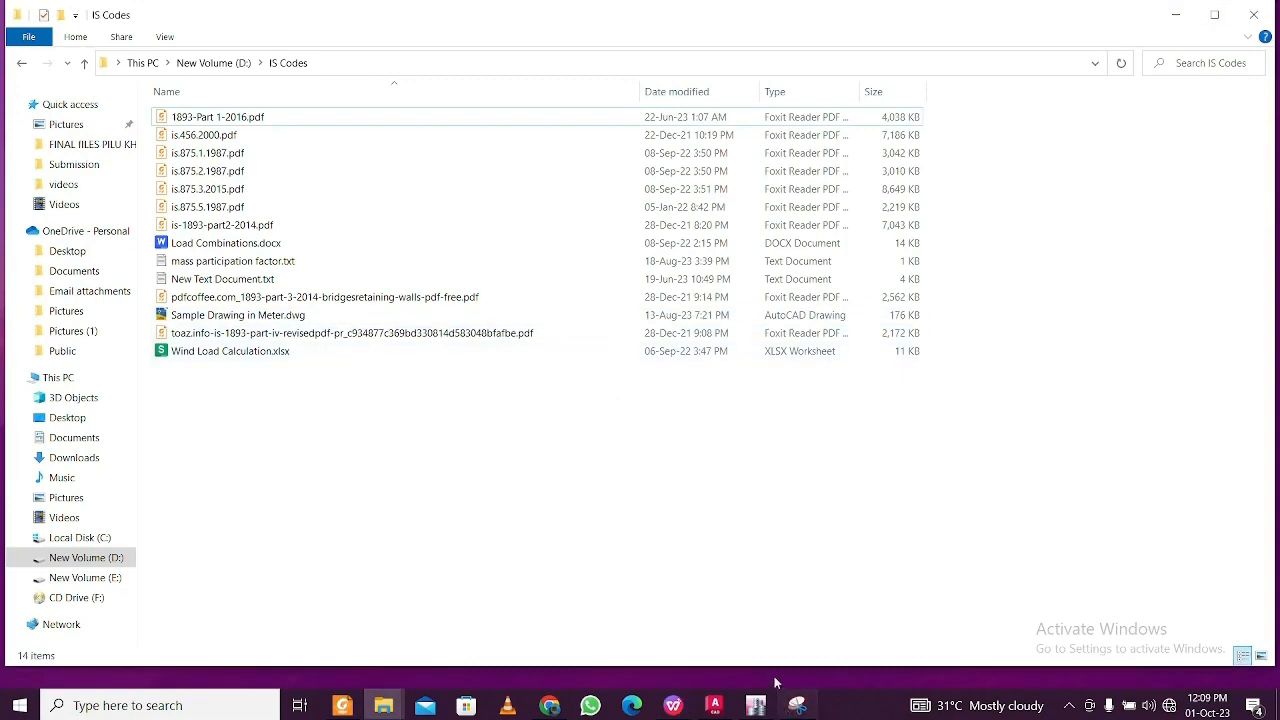
{"action": "left_click", "coordinate": [755, 705]}
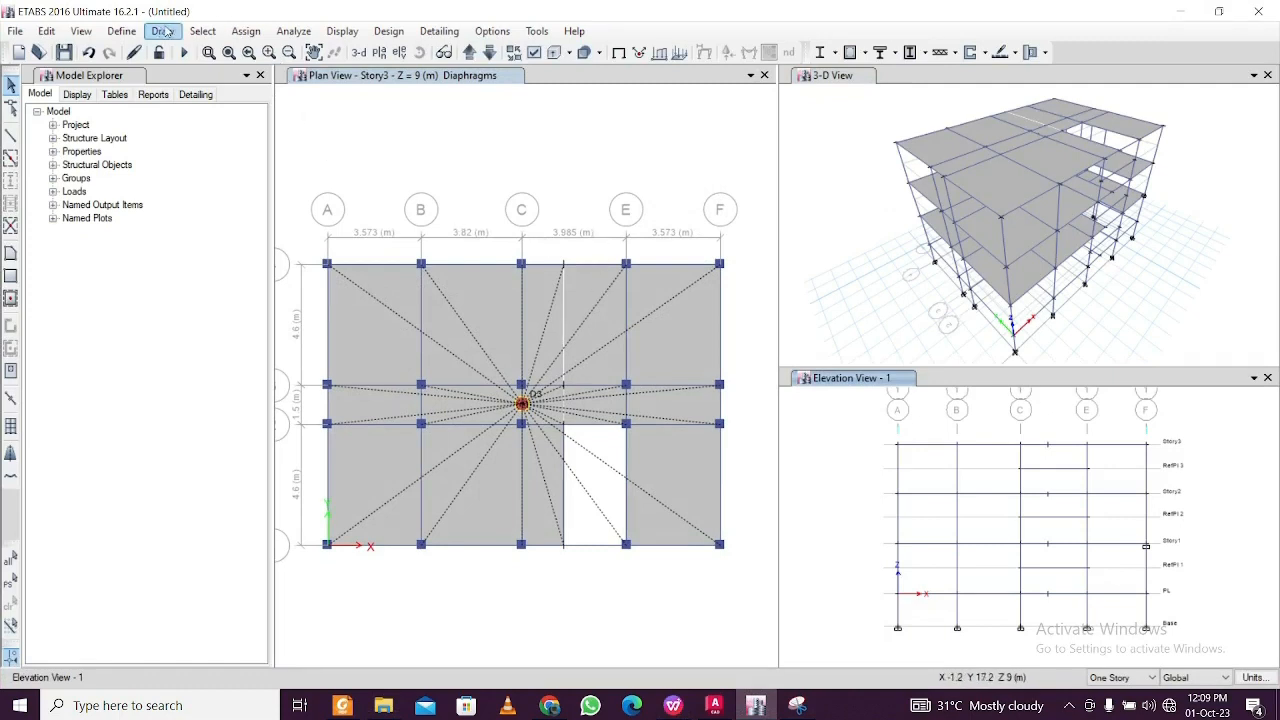
{"action": "left_click", "coordinate": [121, 31]}
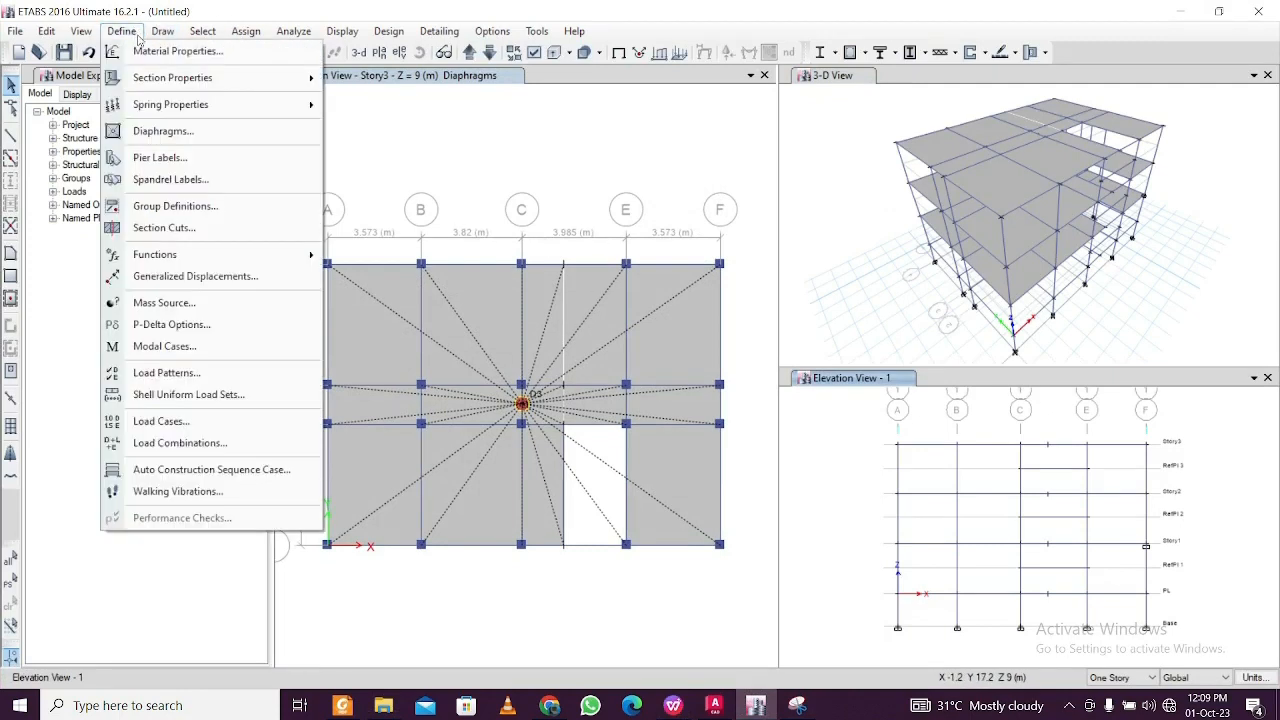
{"action": "left_click", "coordinate": [165, 372]}
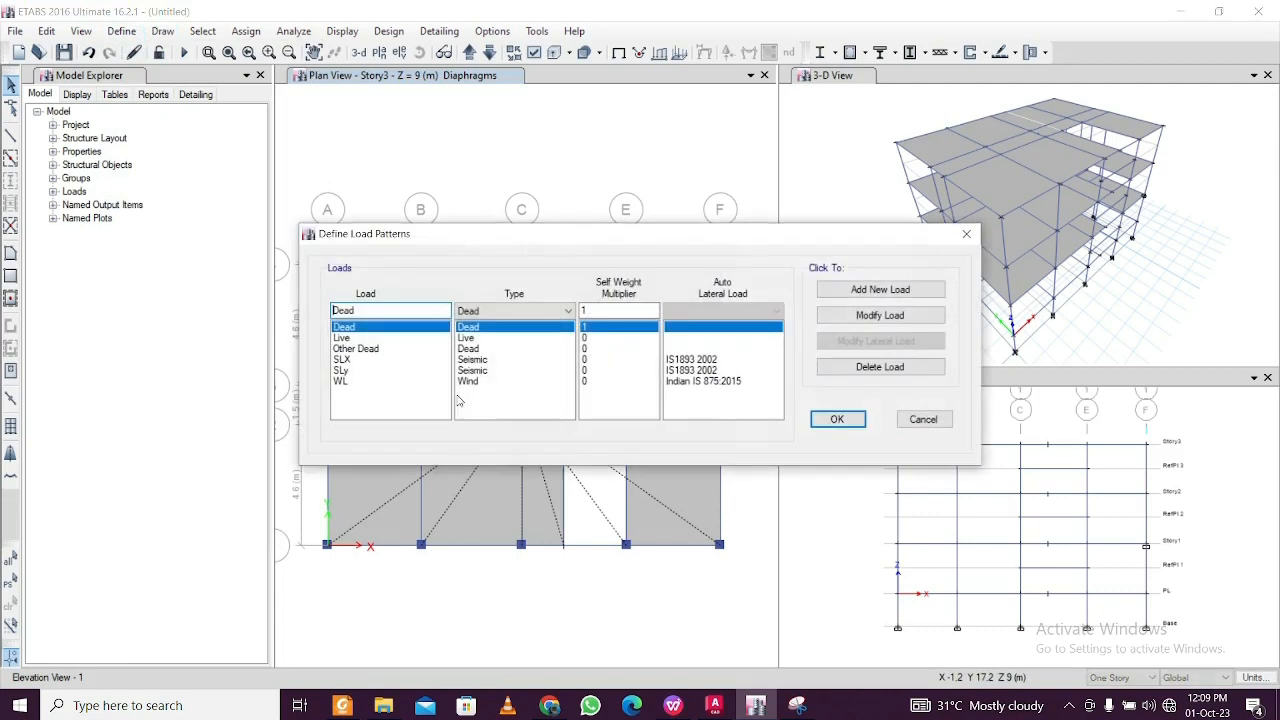
{"action": "left_click", "coordinate": [343, 338]}
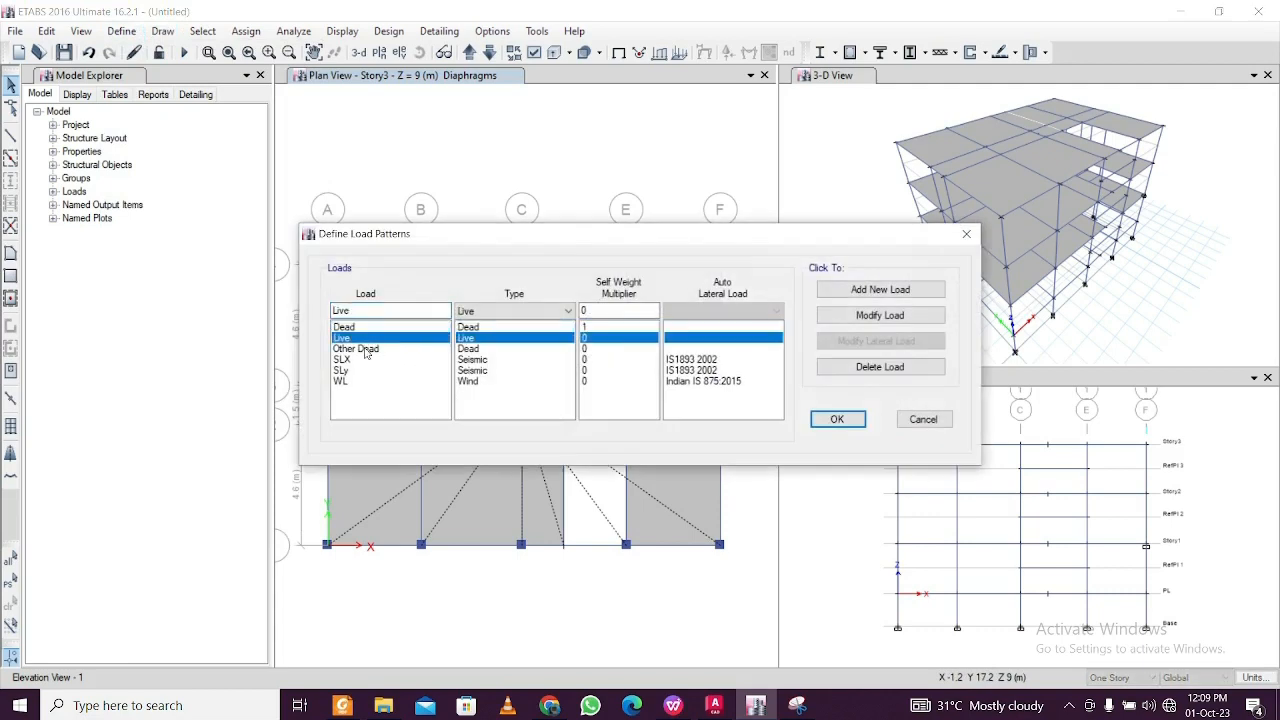
{"action": "left_click", "coordinate": [386, 350]}
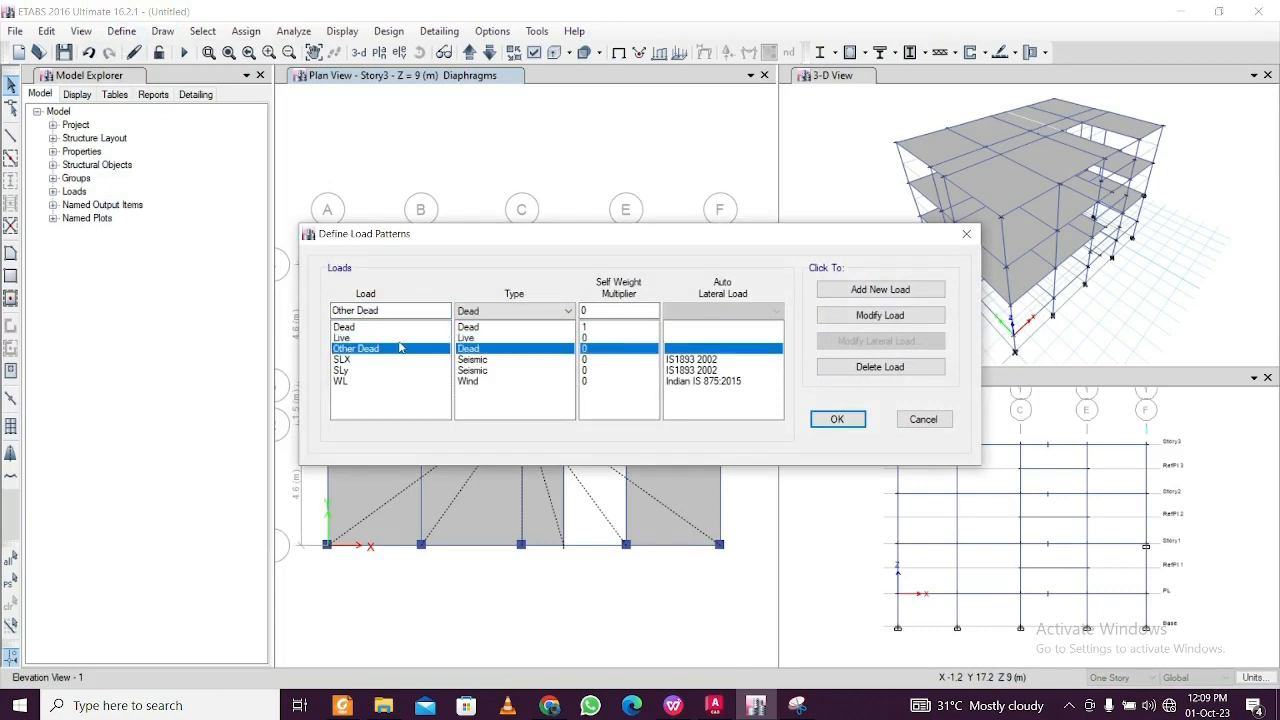
{"action": "left_click", "coordinate": [966, 233]}
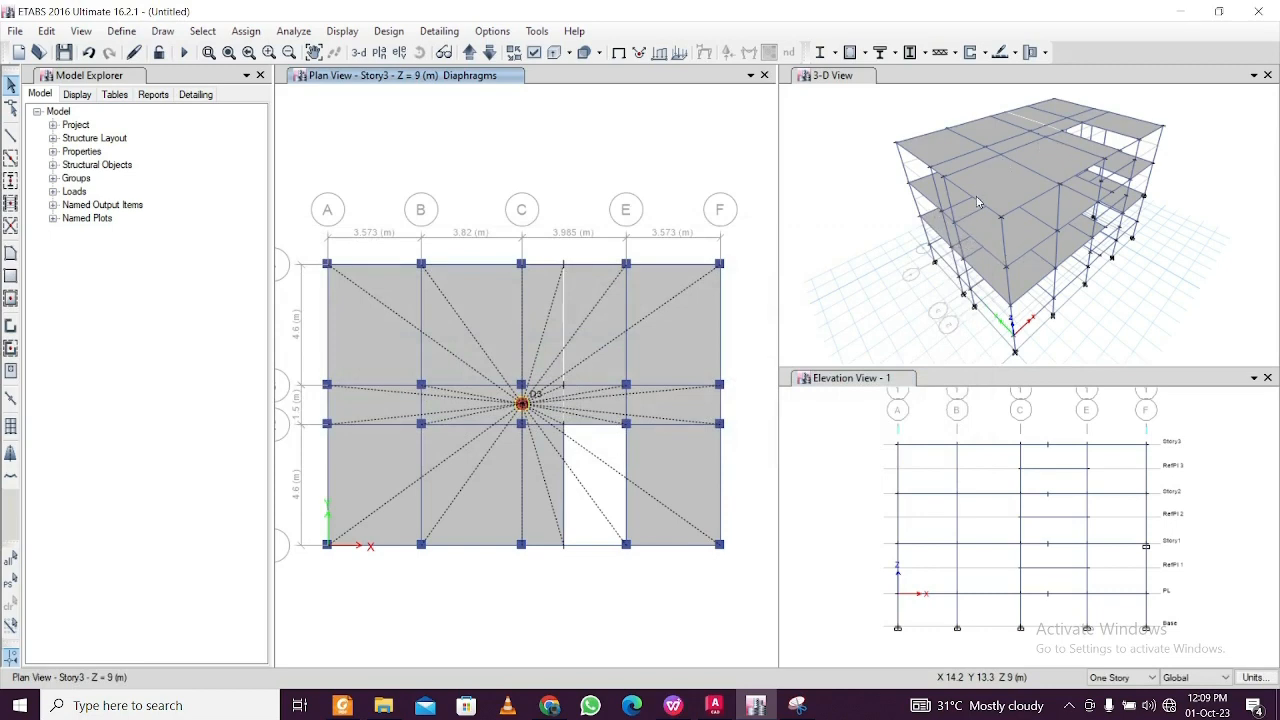
Select all shells that use the Slab 125 mm property.
{"action": "left_click", "coordinate": [204, 31]}
{"action": "mouse_move", "coordinate": [218, 52]}
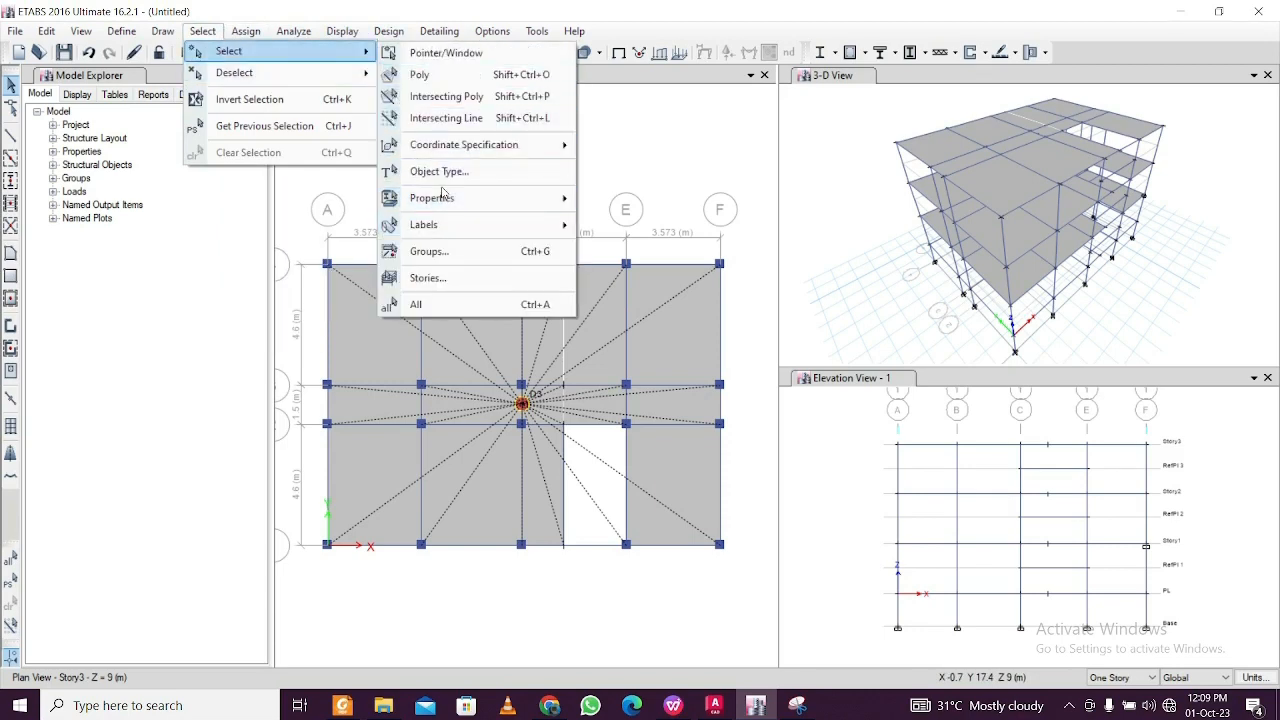
{"action": "mouse_move", "coordinate": [444, 196]}
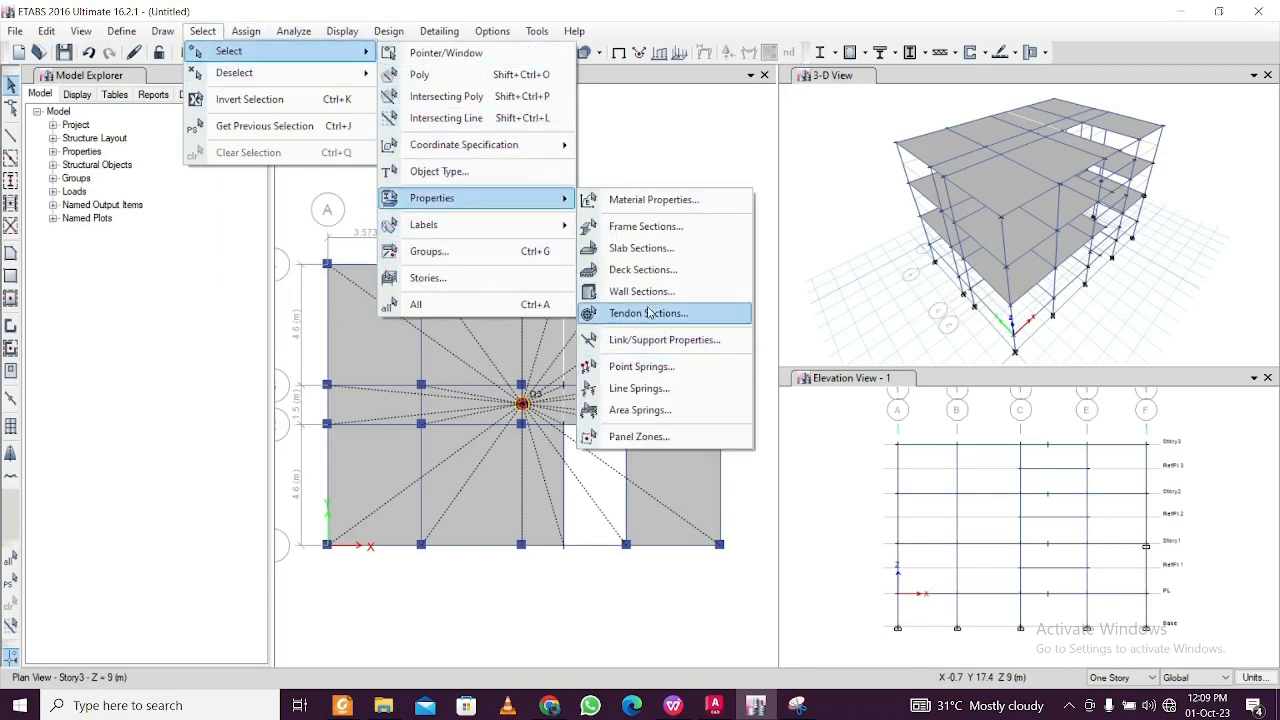
{"action": "left_click", "coordinate": [640, 248]}
{"action": "left_click", "coordinate": [572, 247]}
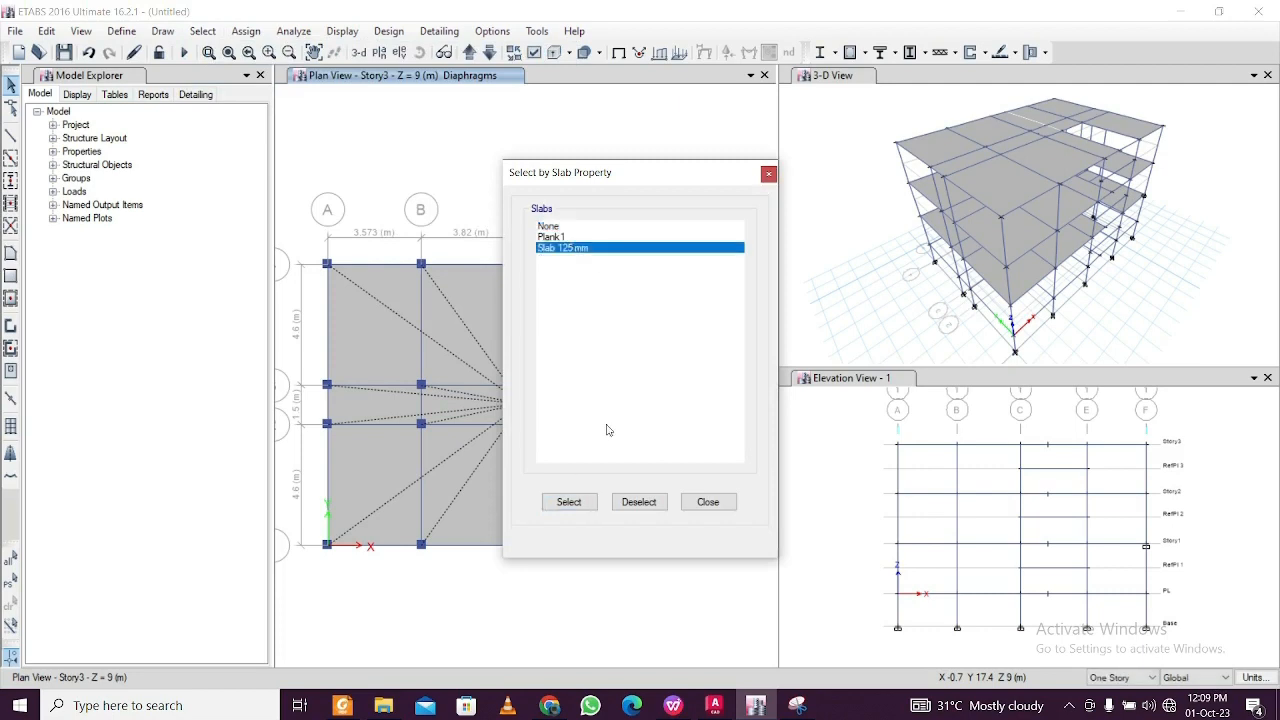
{"action": "left_click", "coordinate": [569, 502]}
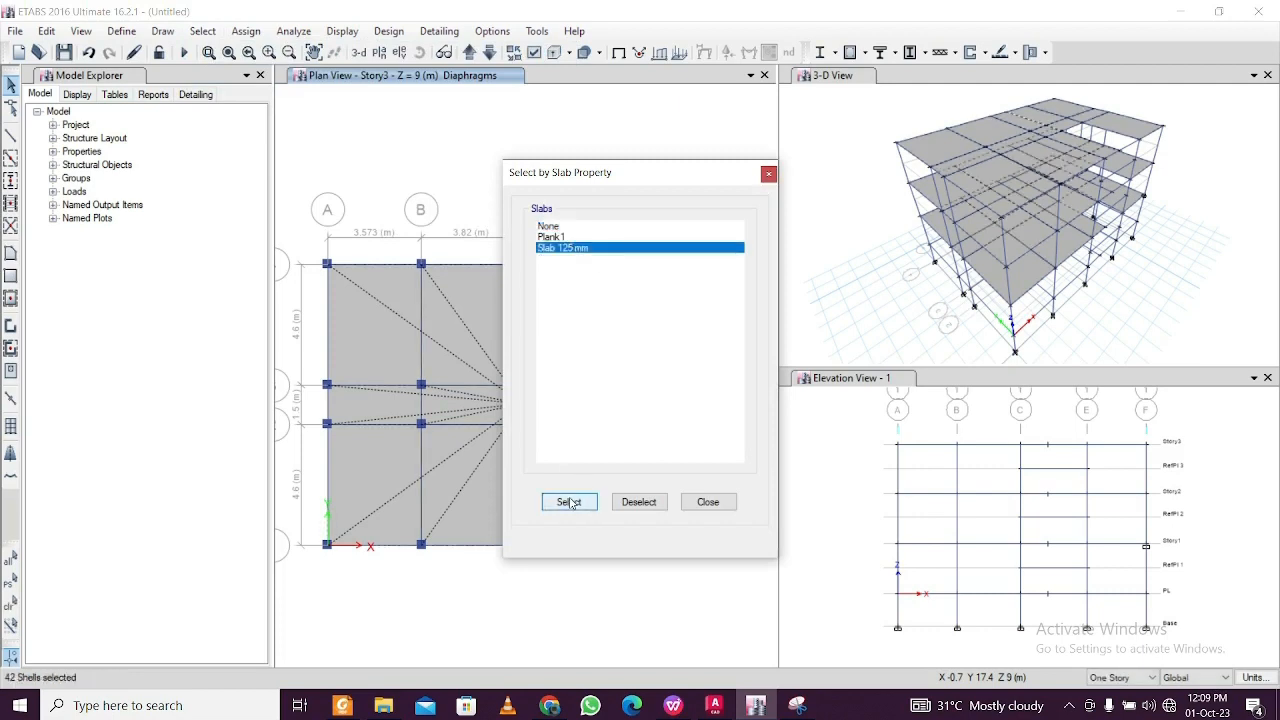
{"action": "left_click", "coordinate": [708, 502]}
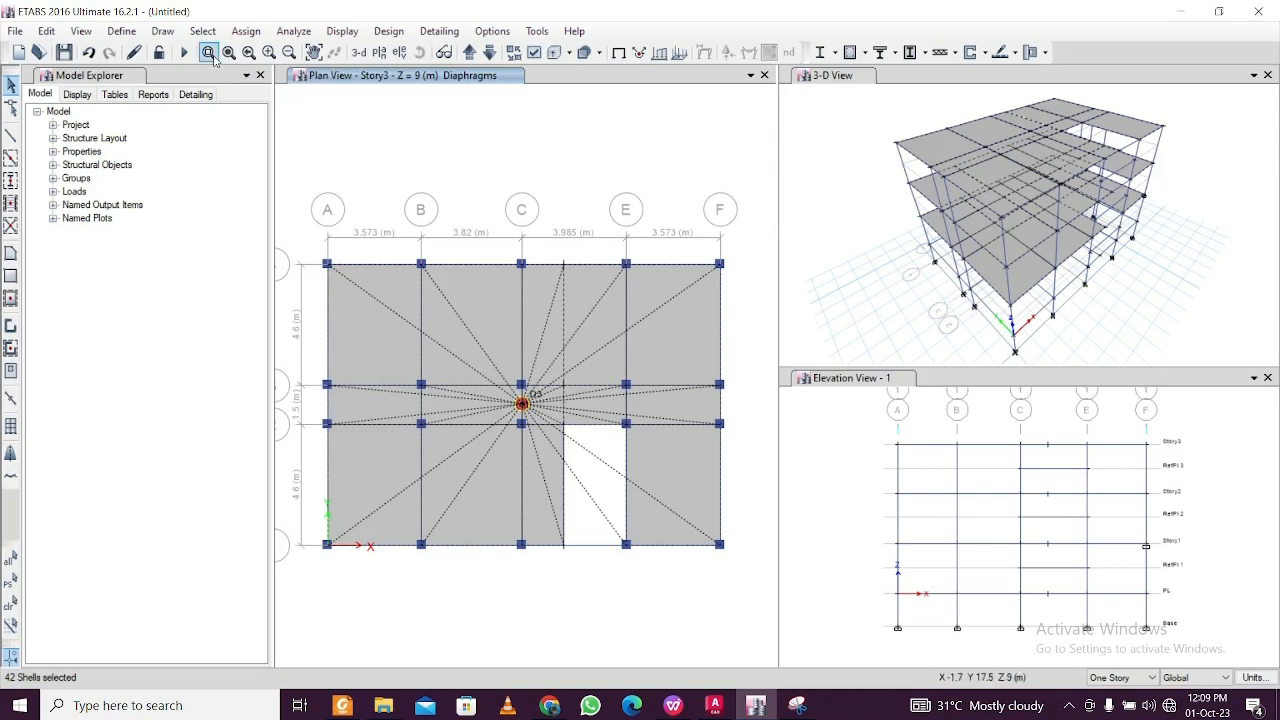
Assign a uniform gravity shell load of 0.5 kN/m² to the selected slabs in the Other Dead pattern, replacing existing loads.
{"action": "left_click", "coordinate": [246, 31]}
{"action": "mouse_move", "coordinate": [292, 97]}
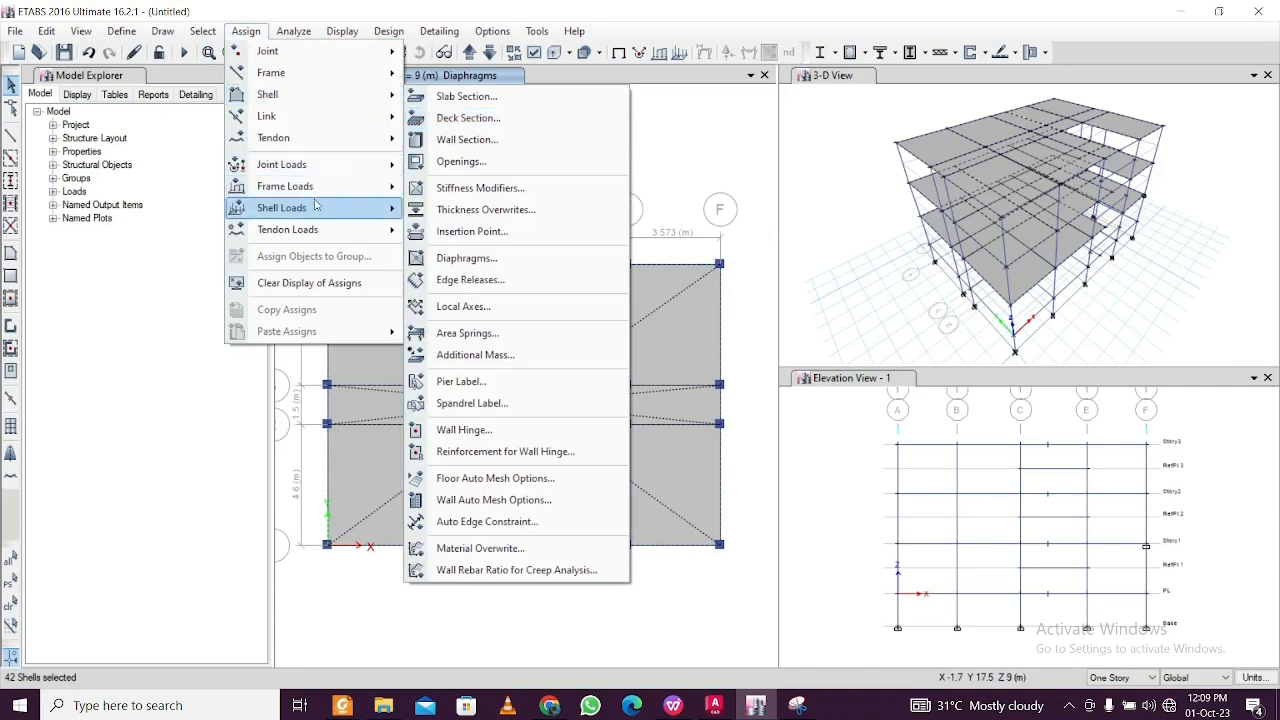
{"action": "mouse_move", "coordinate": [413, 229]}
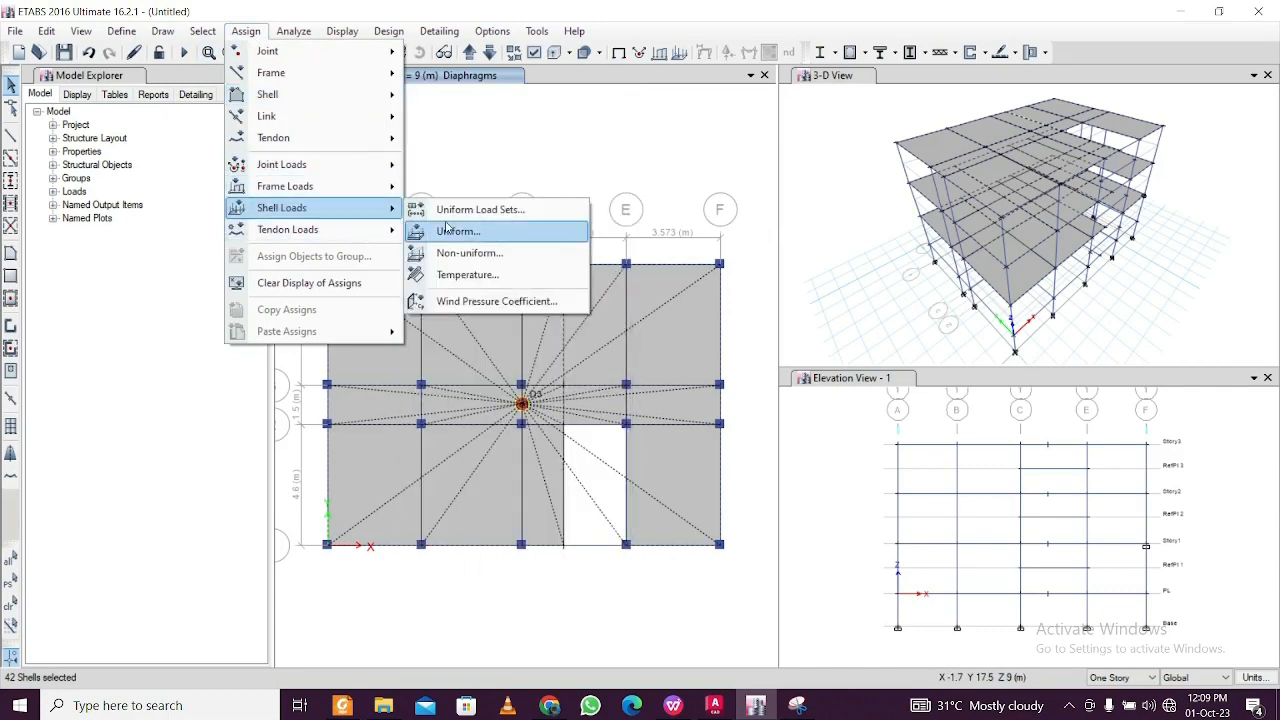
{"action": "left_click", "coordinate": [452, 232]}
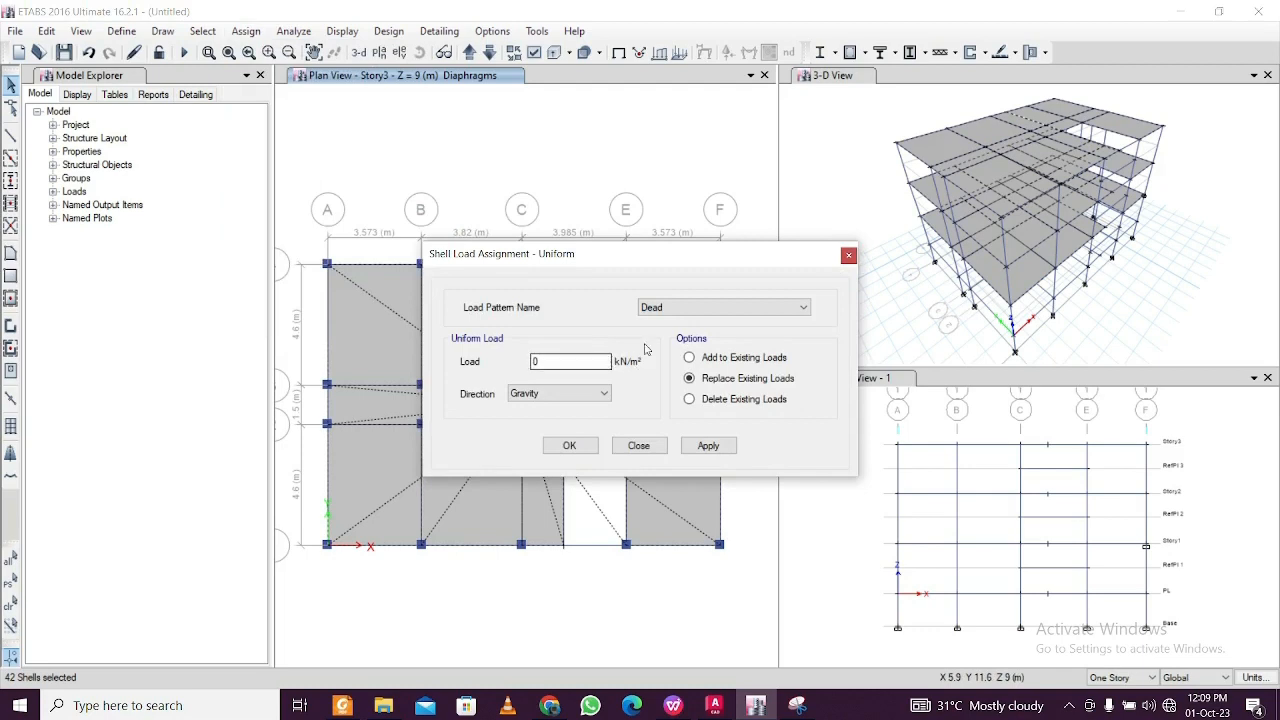
{"action": "left_click", "coordinate": [682, 309]}
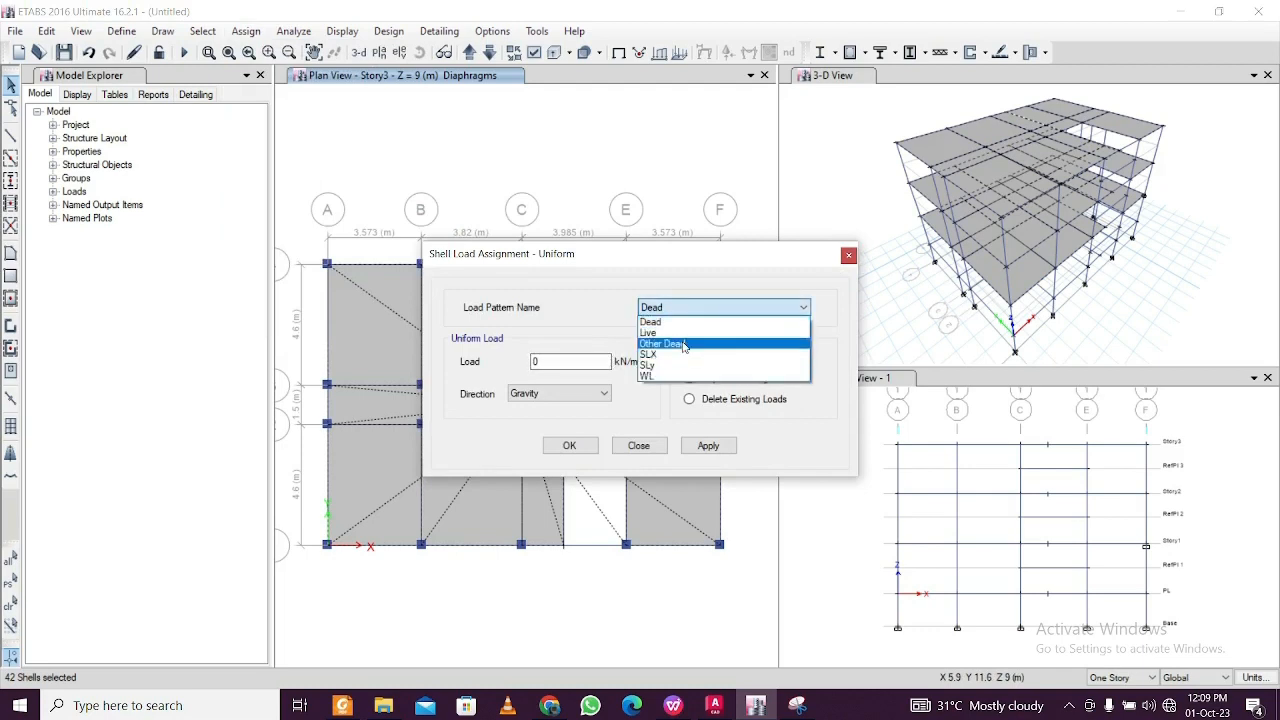
{"action": "left_click", "coordinate": [685, 343]}
{"action": "left_click", "coordinate": [563, 359]}
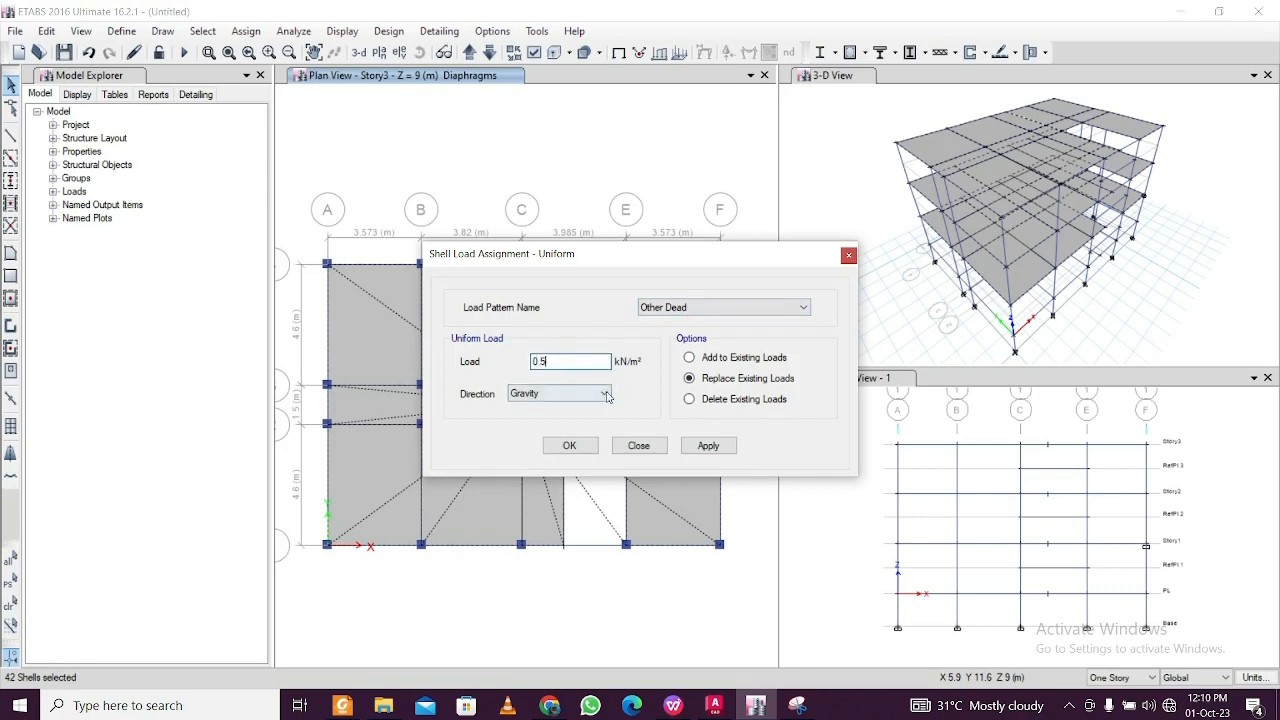
{"action": "left_click", "coordinate": [707, 449]}
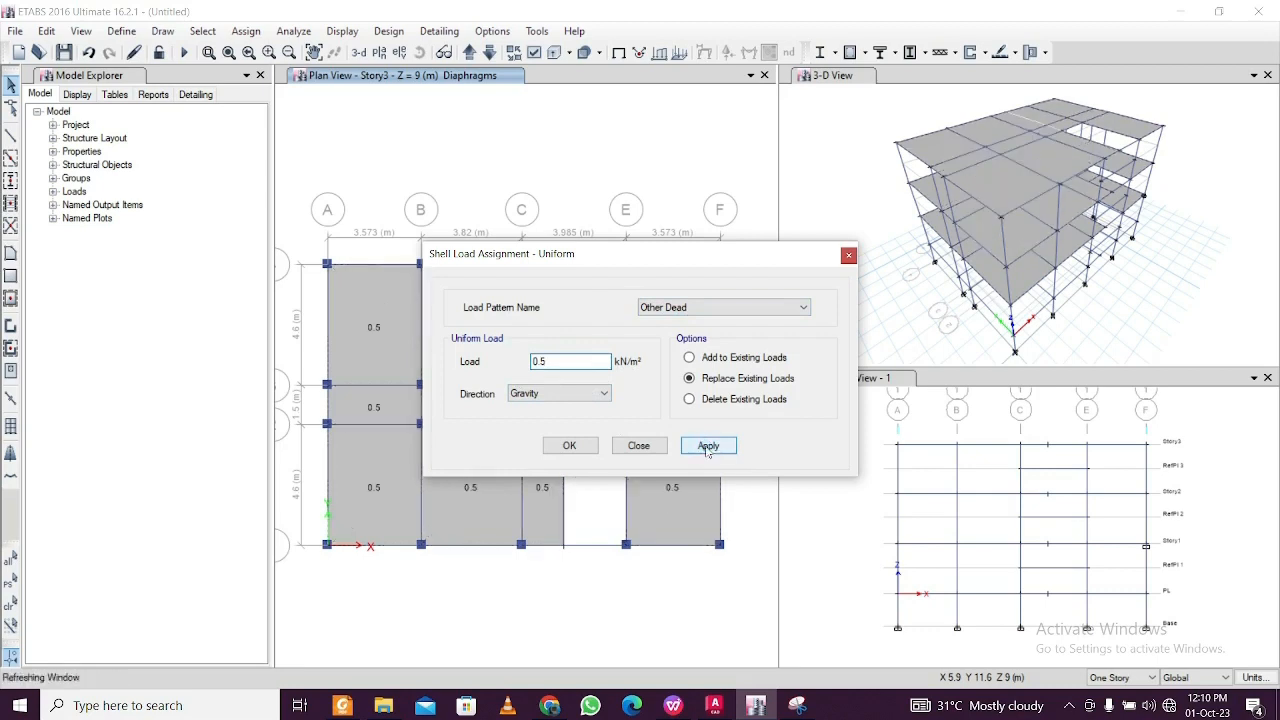
Set the uniform shell load to 2 kN/m² for the Live pattern, try to apply it, and close the assignment dialog.
{"action": "left_click", "coordinate": [689, 308]}
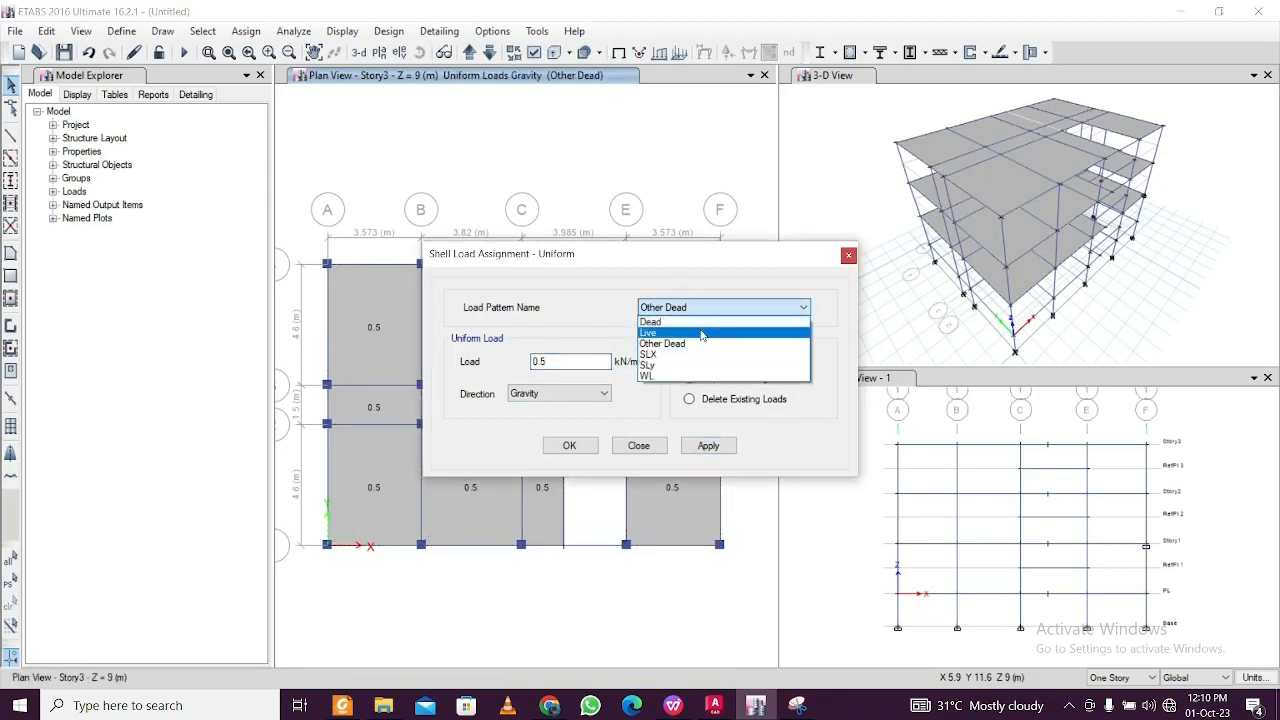
{"action": "left_click", "coordinate": [702, 333]}
{"action": "left_click_drag", "start_coordinate": [572, 361], "coordinate": [440, 362]}
{"action": "type", "text": "2"}
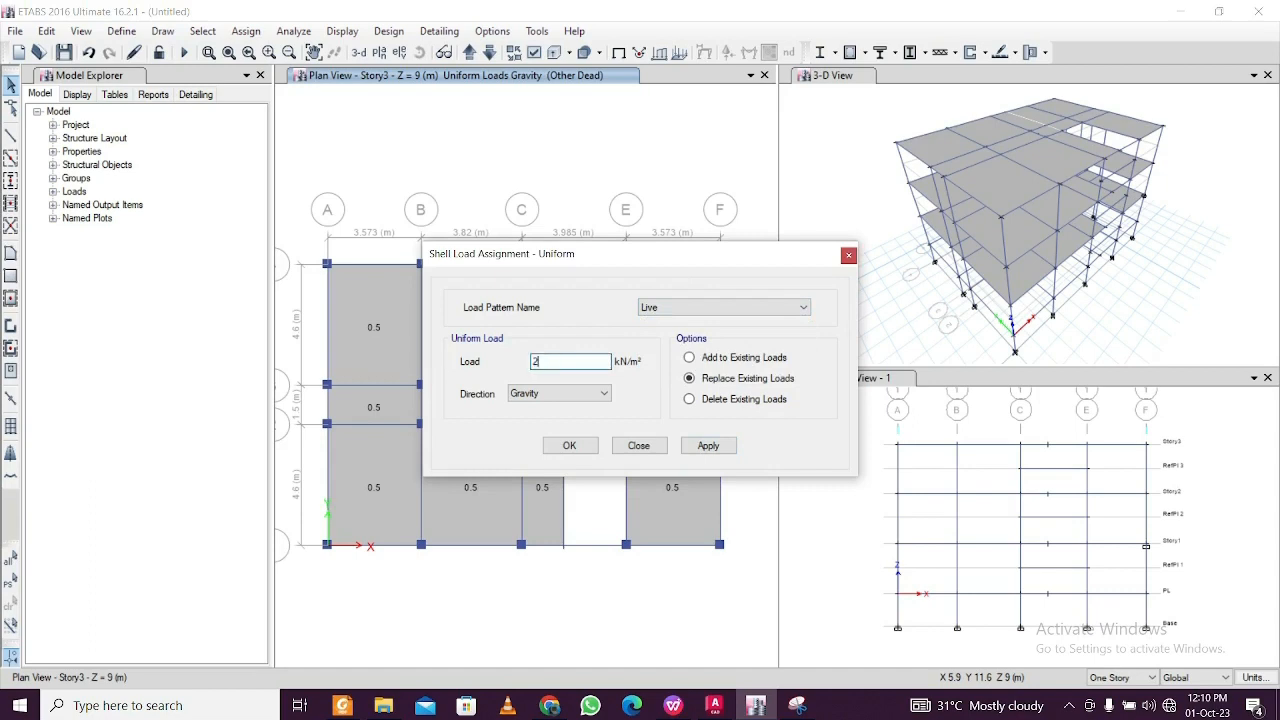
{"action": "left_click", "coordinate": [709, 446]}
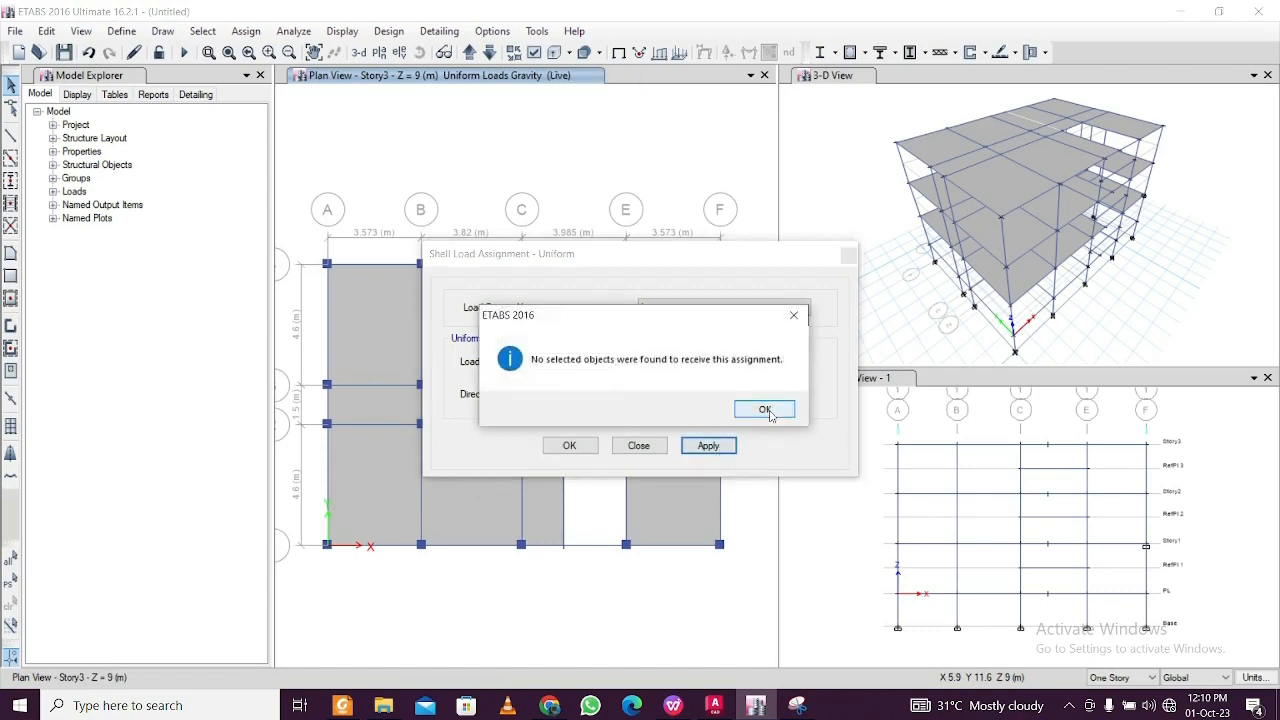
{"action": "left_click", "coordinate": [765, 411]}
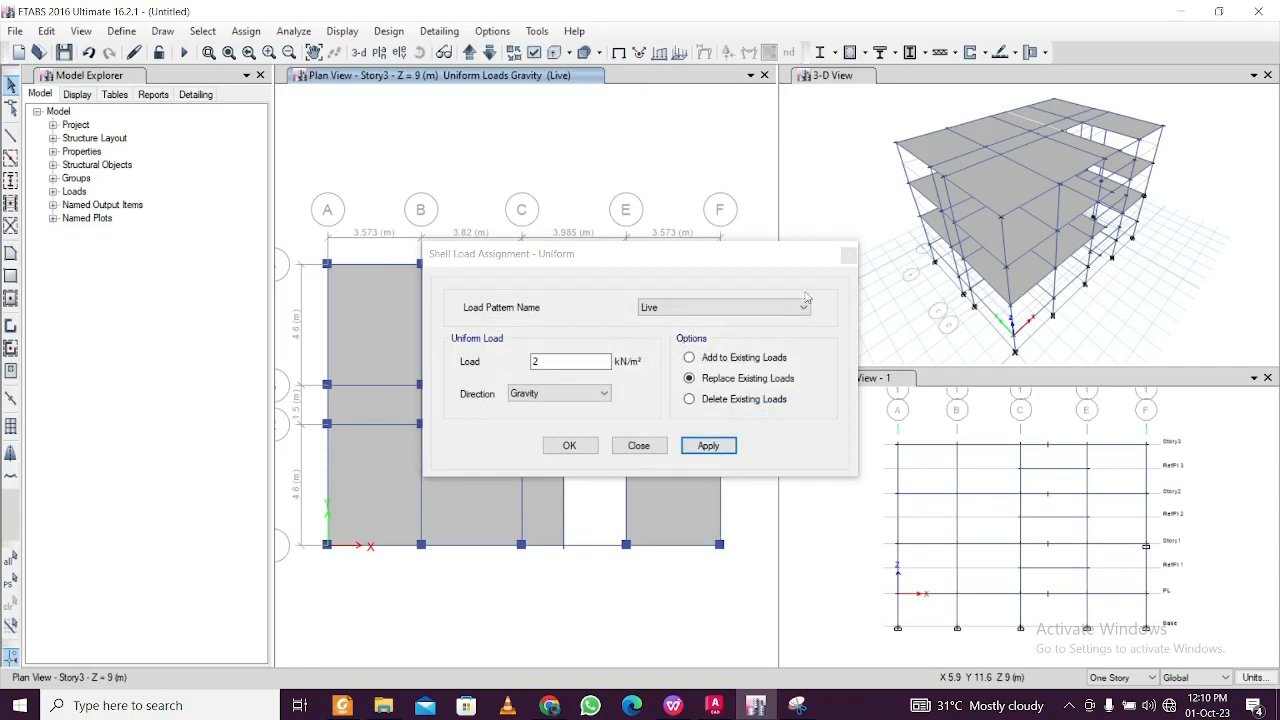
{"action": "left_click", "coordinate": [768, 257]}
{"action": "left_click", "coordinate": [848, 257]}
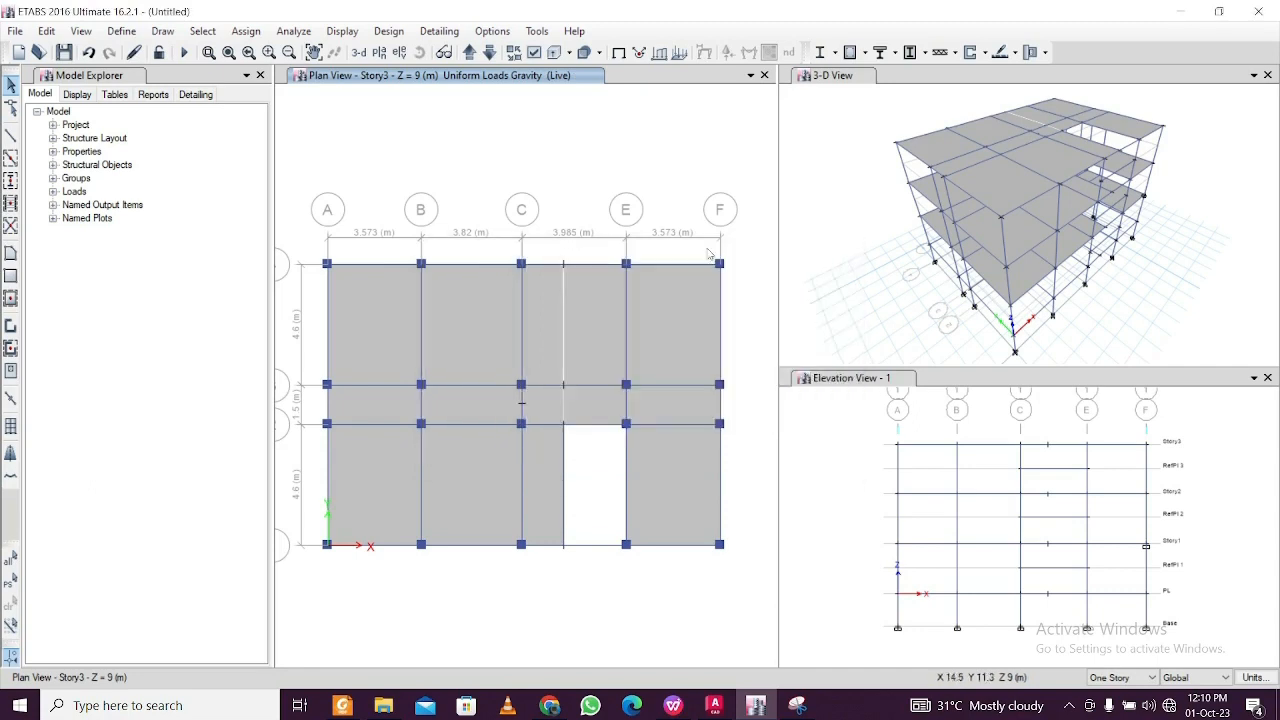
Reselect the Slab 125 mm shells by slab property for the live load assignment.
{"action": "left_click", "coordinate": [203, 32]}
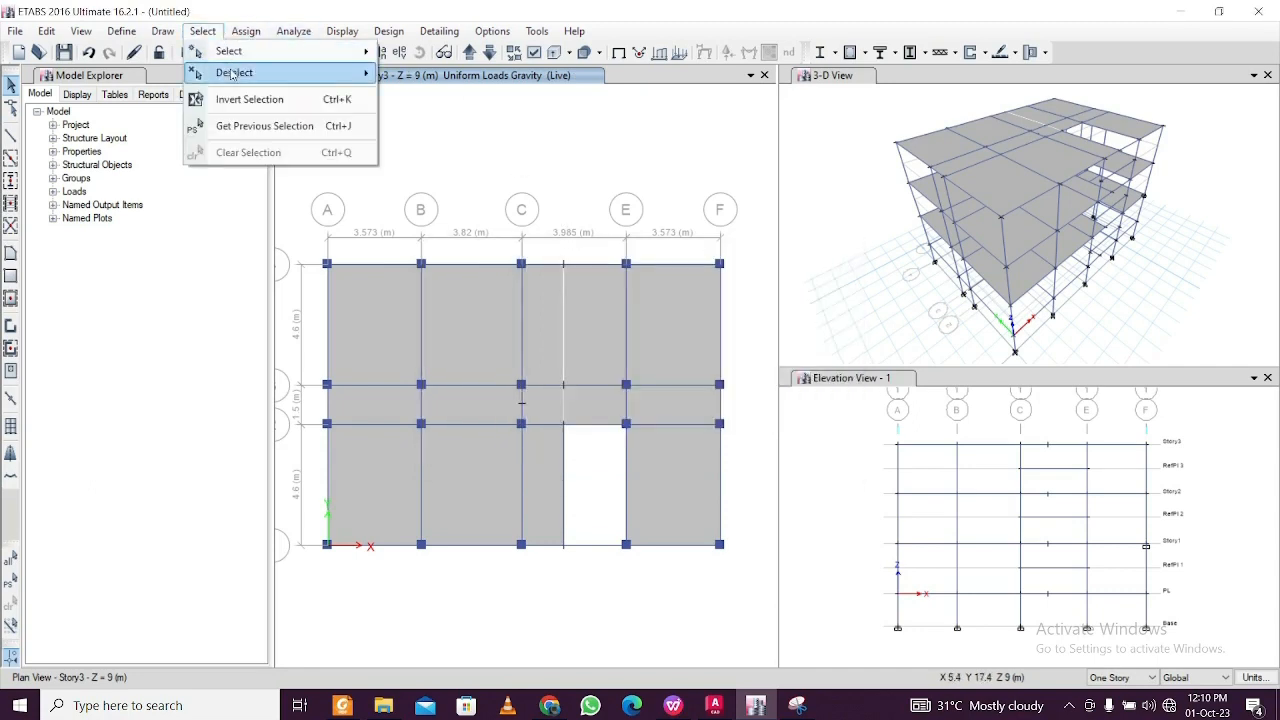
{"action": "mouse_move", "coordinate": [228, 51]}
{"action": "mouse_move", "coordinate": [462, 204]}
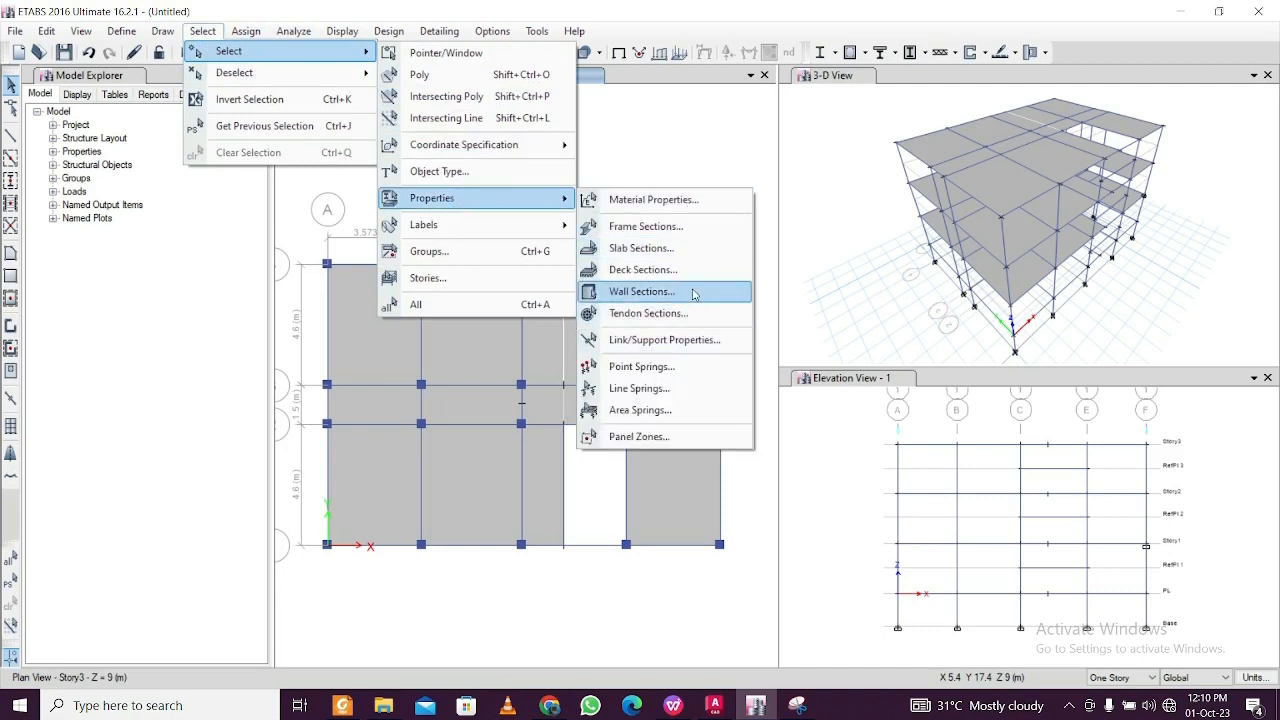
{"action": "left_click", "coordinate": [695, 249]}
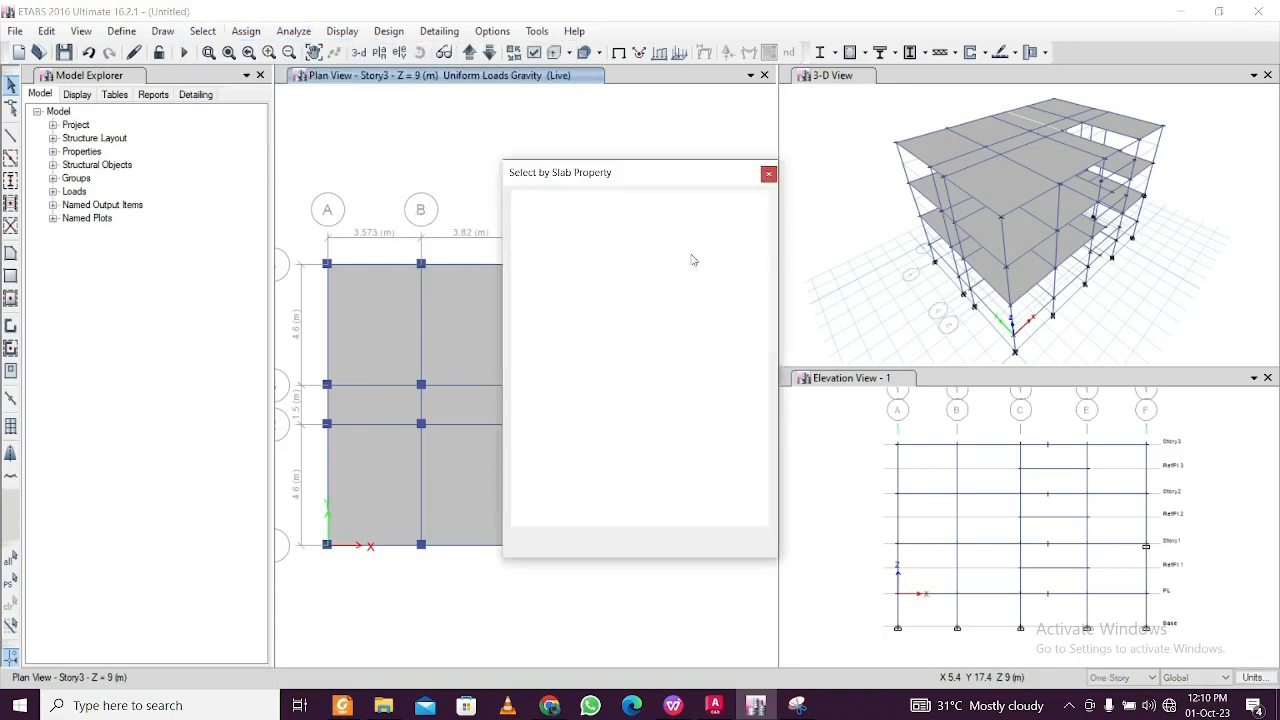
{"action": "left_click", "coordinate": [562, 252]}
{"action": "left_click", "coordinate": [569, 501]}
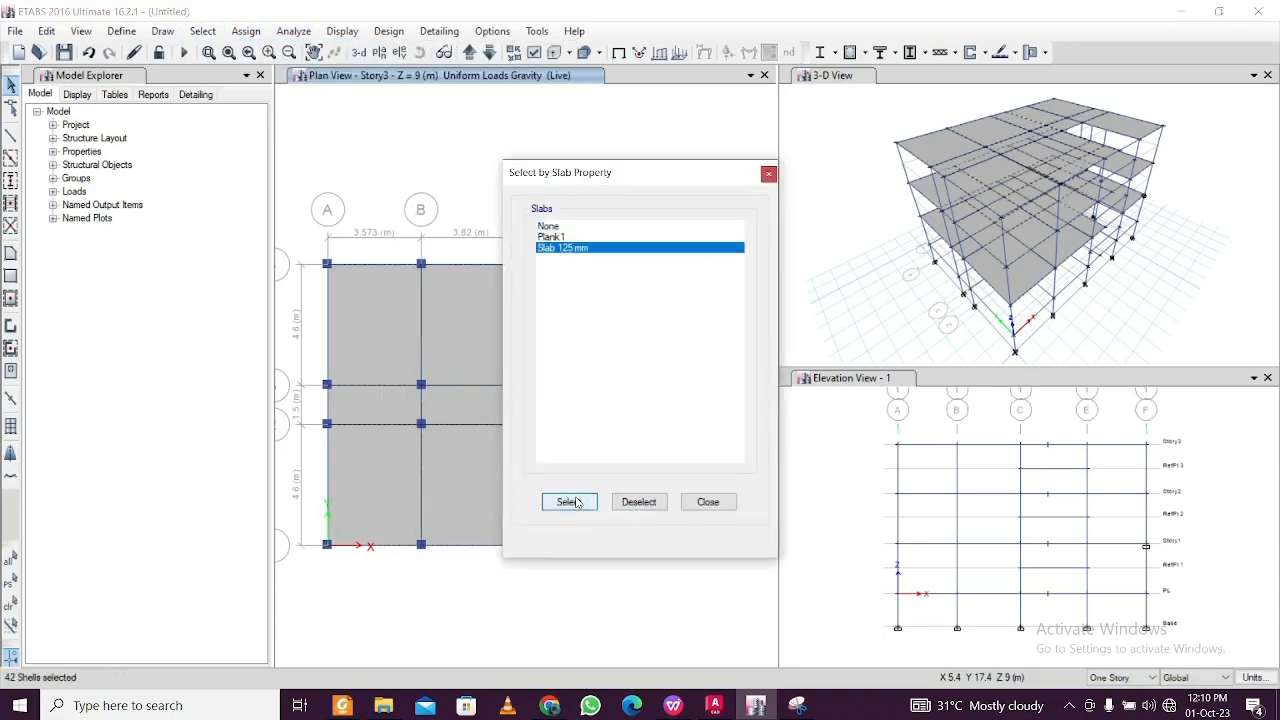
{"action": "left_click", "coordinate": [708, 502]}
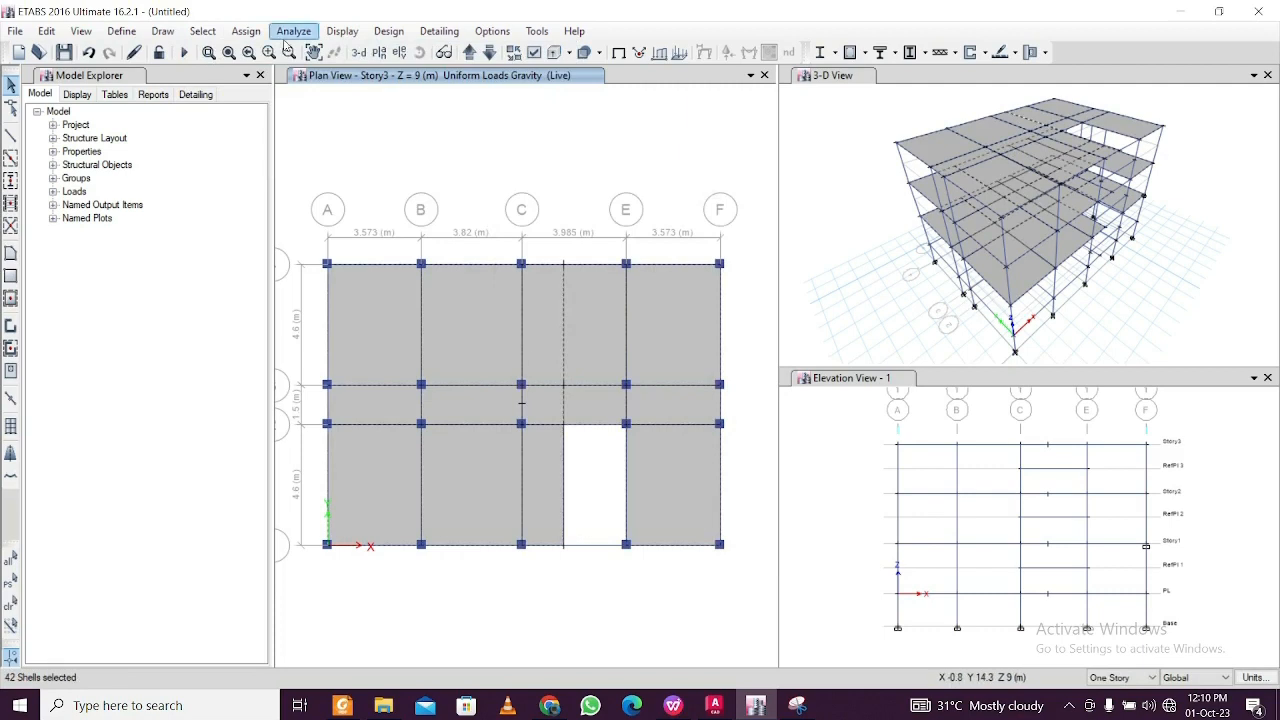
Assign a uniform gravity shell load of 2 kN/m² to the selected slabs in the Live pattern, replacing existing loads.
{"action": "left_click", "coordinate": [246, 31]}
{"action": "mouse_move", "coordinate": [290, 208]}
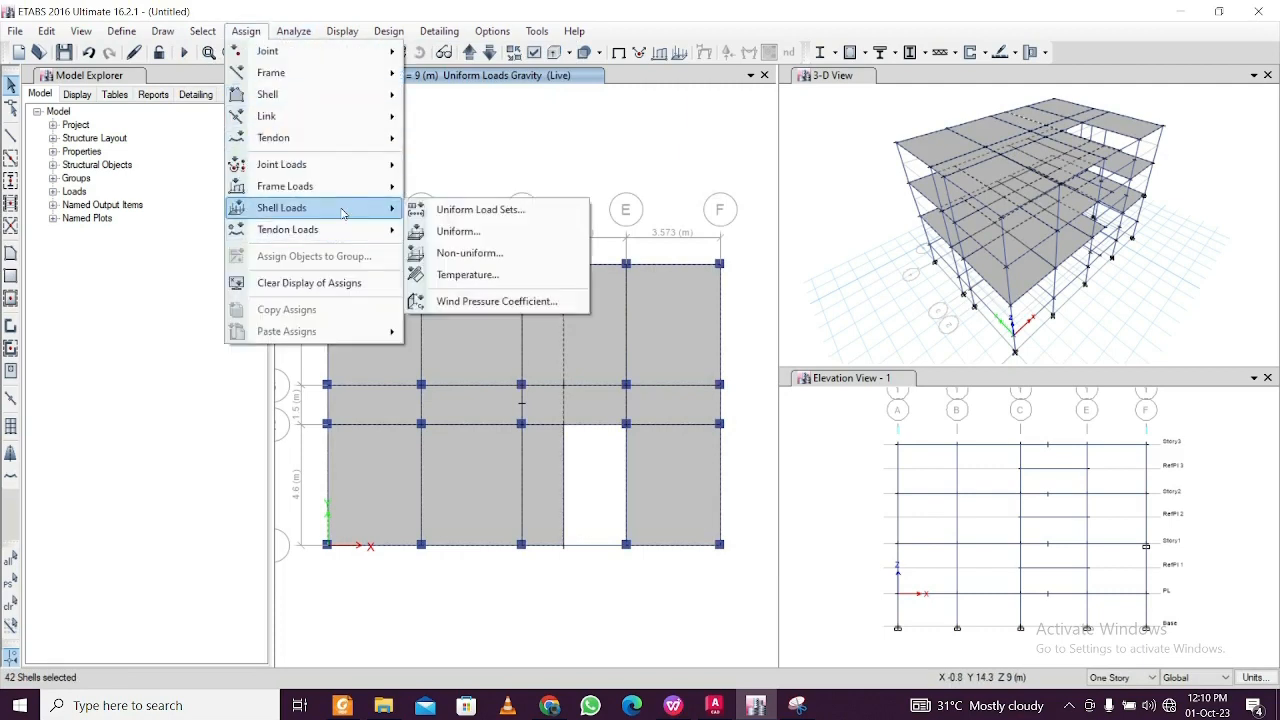
{"action": "left_click", "coordinate": [450, 233]}
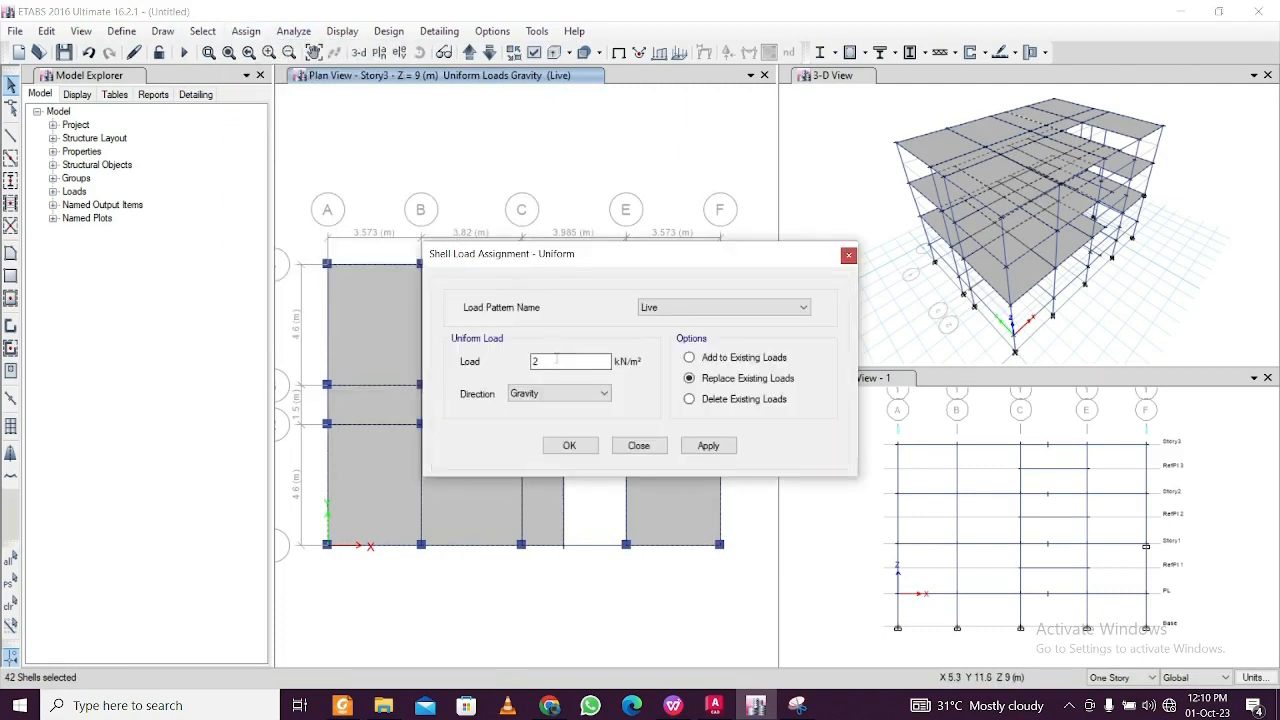
{"action": "left_click", "coordinate": [708, 445]}
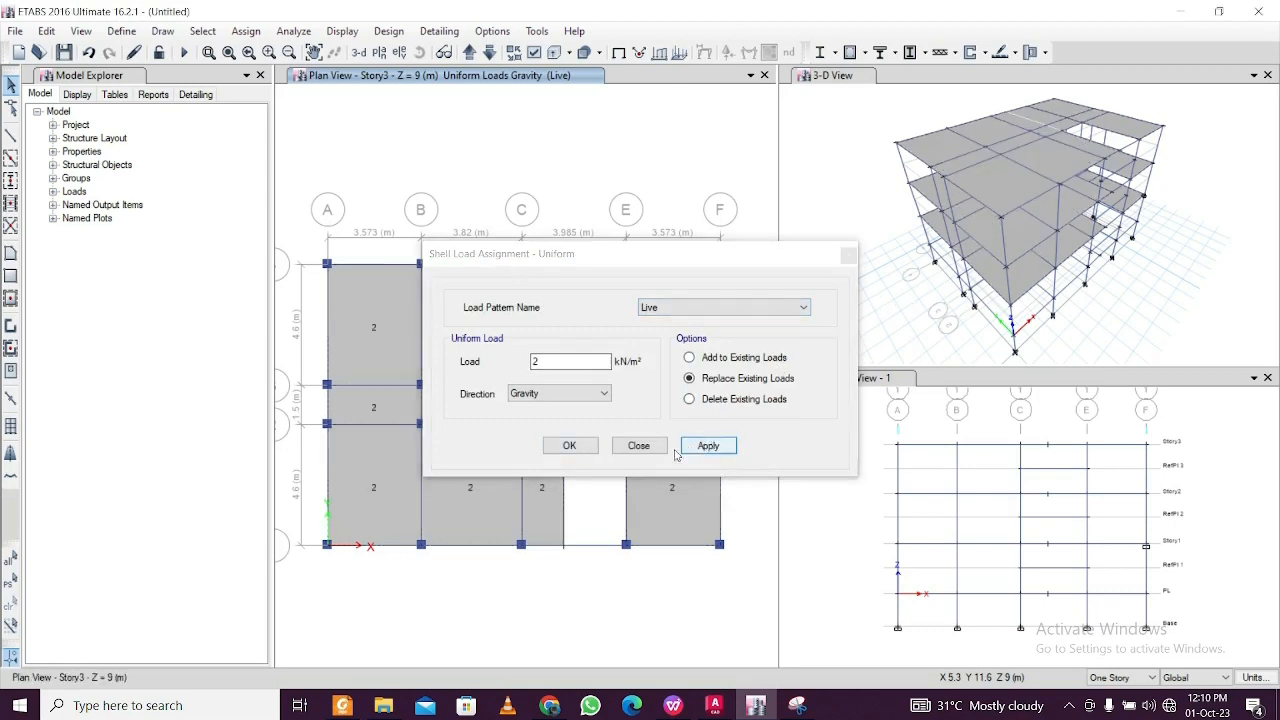
{"action": "left_click", "coordinate": [588, 452]}
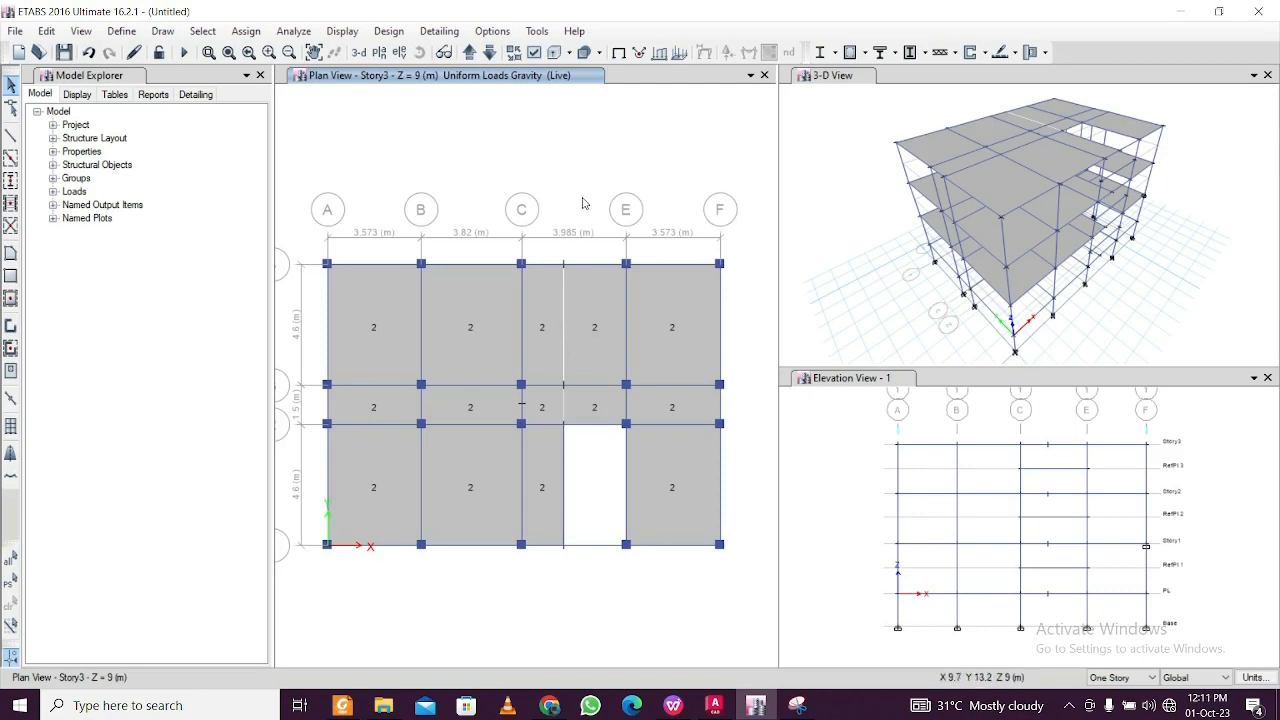
Lower the plan view to RefPl 3, then read the wall and parapet load calculations on the Dead Loads slide of ETABS Tutorial.pptx.
{"action": "left_click", "coordinate": [490, 53]}
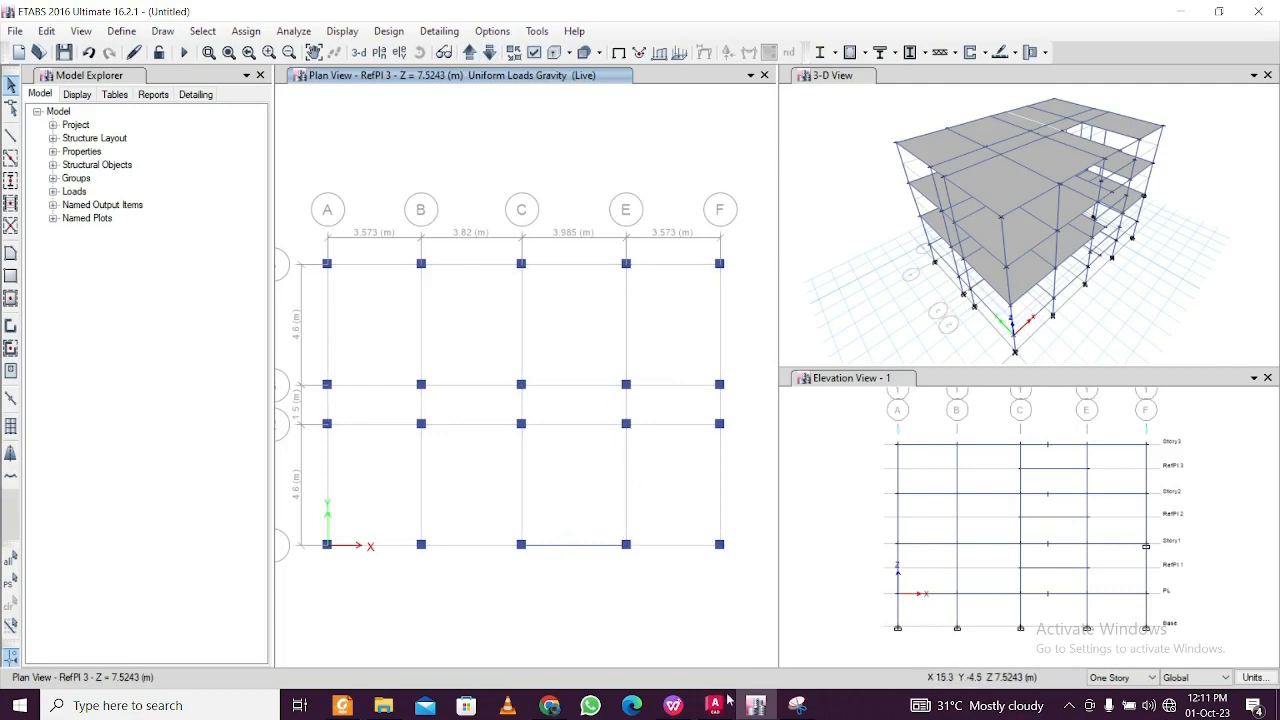
{"action": "mouse_move", "coordinate": [676, 706]}
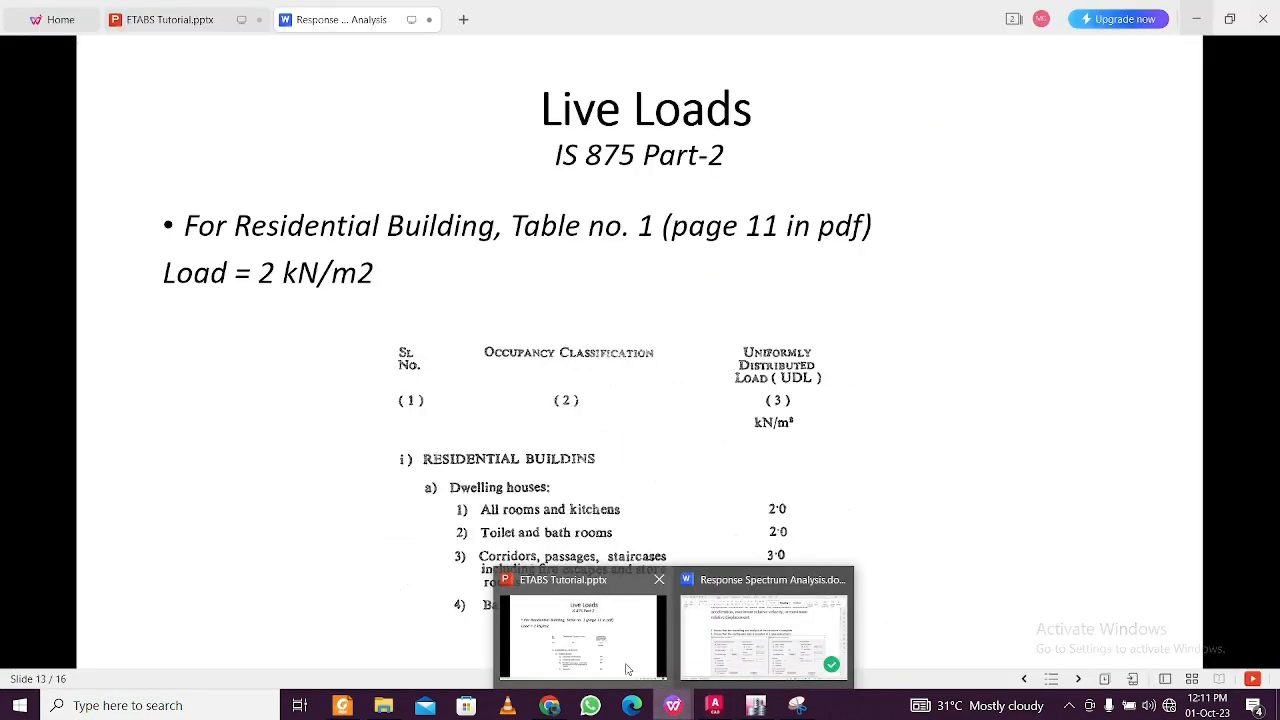
{"action": "left_click", "coordinate": [620, 625]}
{"action": "scroll", "coordinate": [630, 522], "scroll_direction": "up", "scroll_amount": 1}
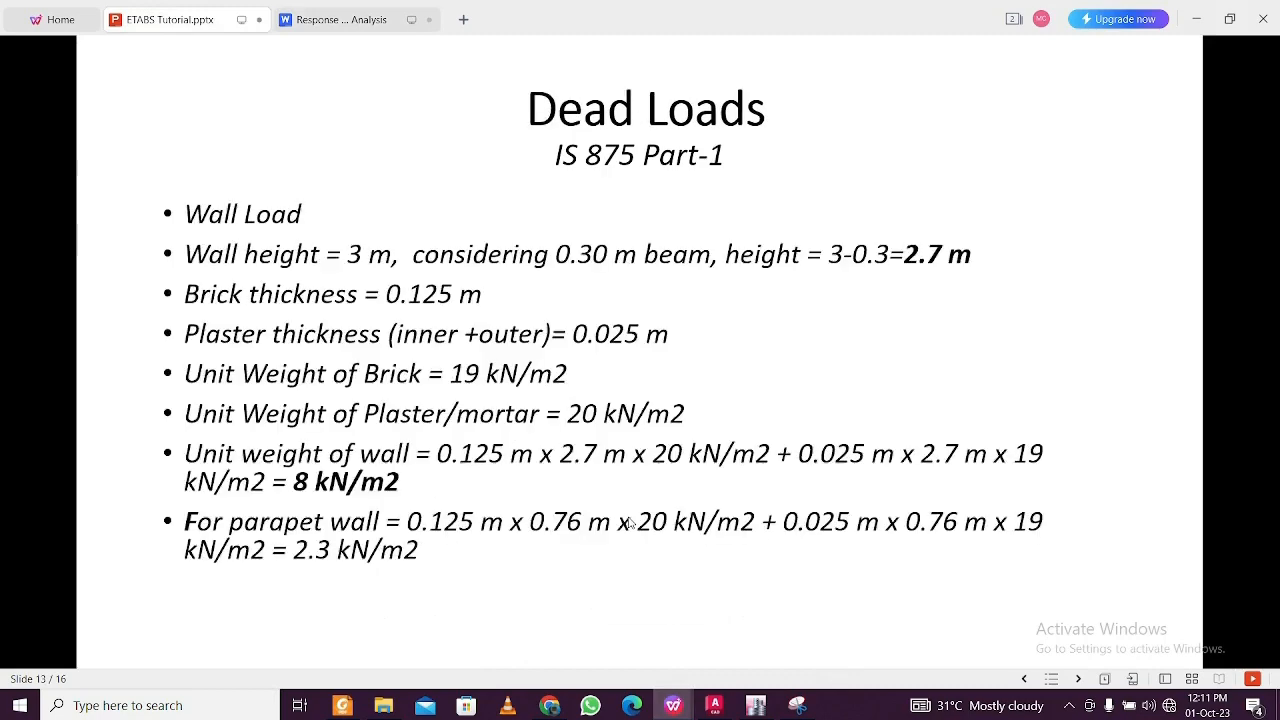
{"action": "left_click", "coordinate": [1195, 25]}
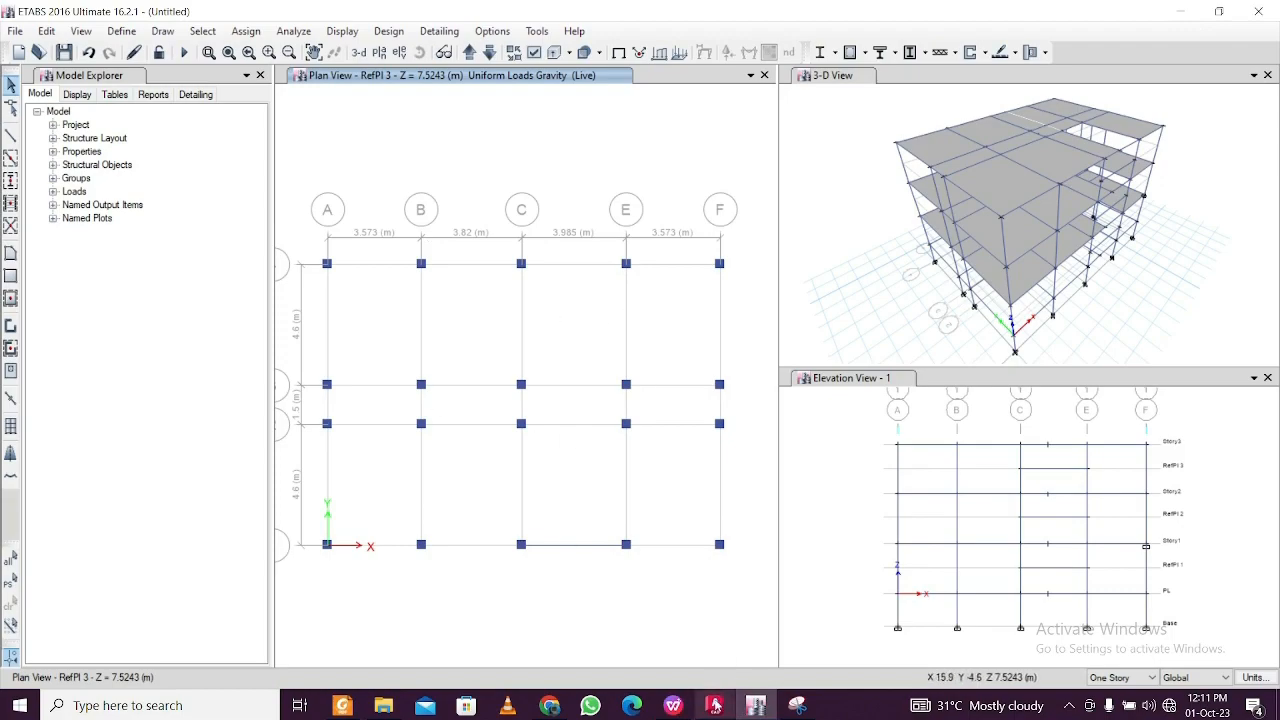
Switch to AutoCAD to examine the wall layout in the first floor plan, then return to the RefPl 3 plan in ETABS.
{"action": "left_click", "coordinate": [714, 705]}
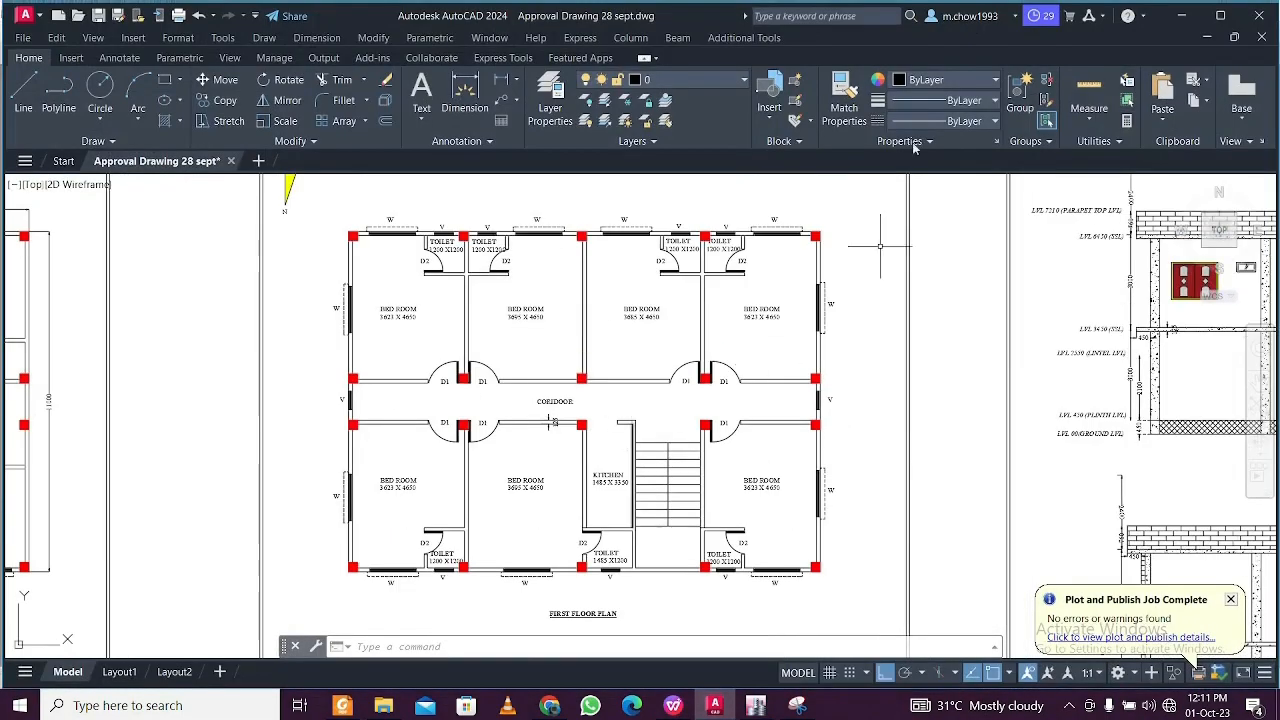
{"action": "left_click", "coordinate": [1181, 15]}
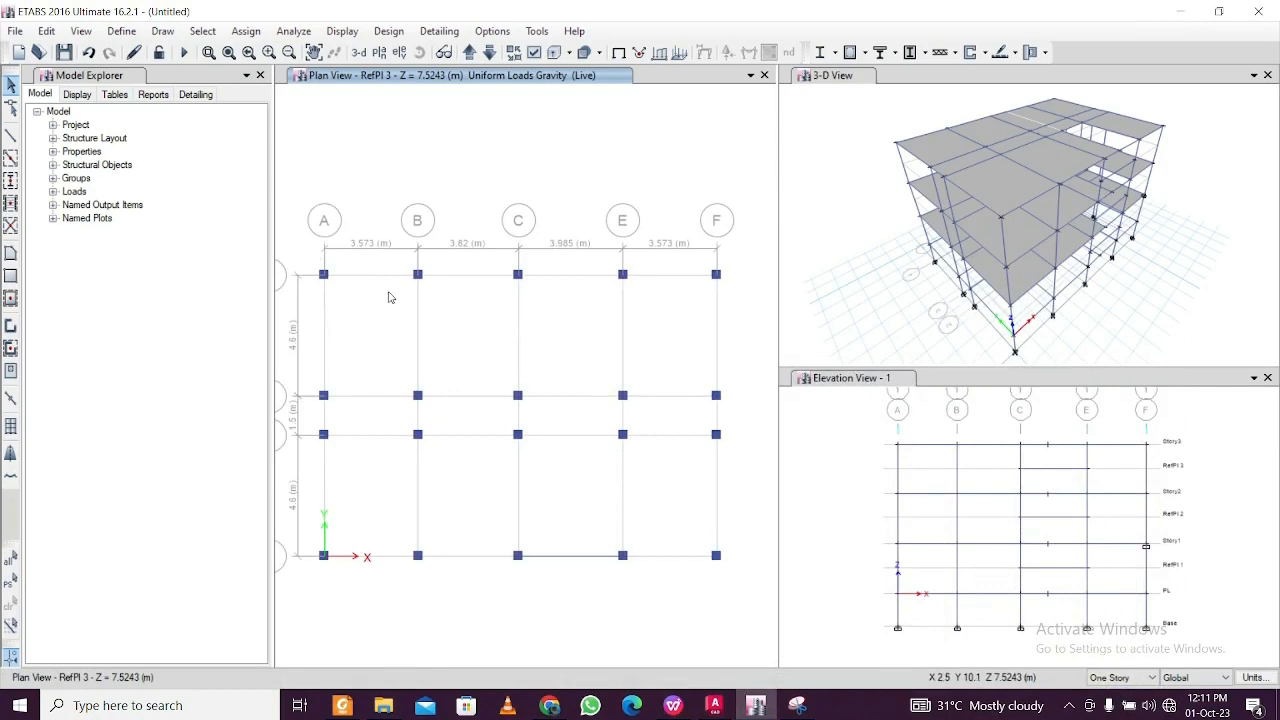
{"action": "mouse_move", "coordinate": [375, 587]}
{"action": "left_mouse_down"}
{"action": "mouse_move", "coordinate": [362, 438]}
{"action": "mouse_move", "coordinate": [374, 583]}
{"action": "left_mouse_up"}
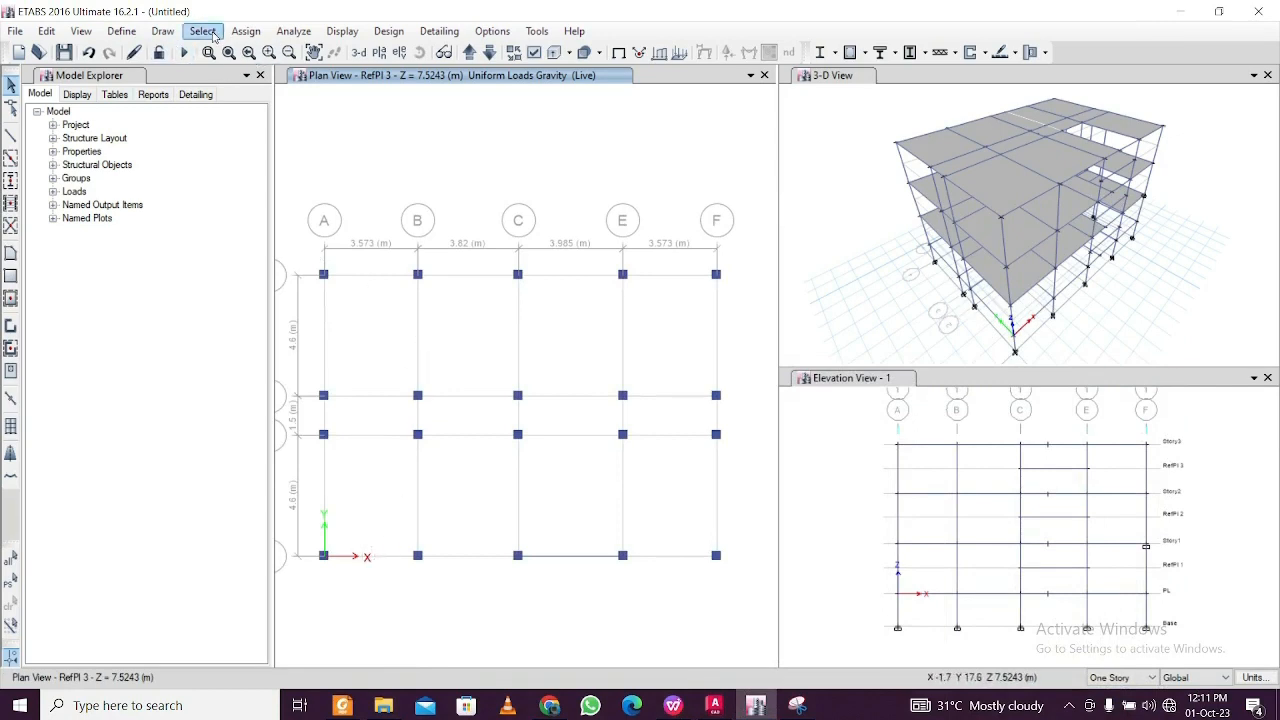
{"action": "left_click", "coordinate": [205, 31]}
{"action": "left_click", "coordinate": [213, 36]}
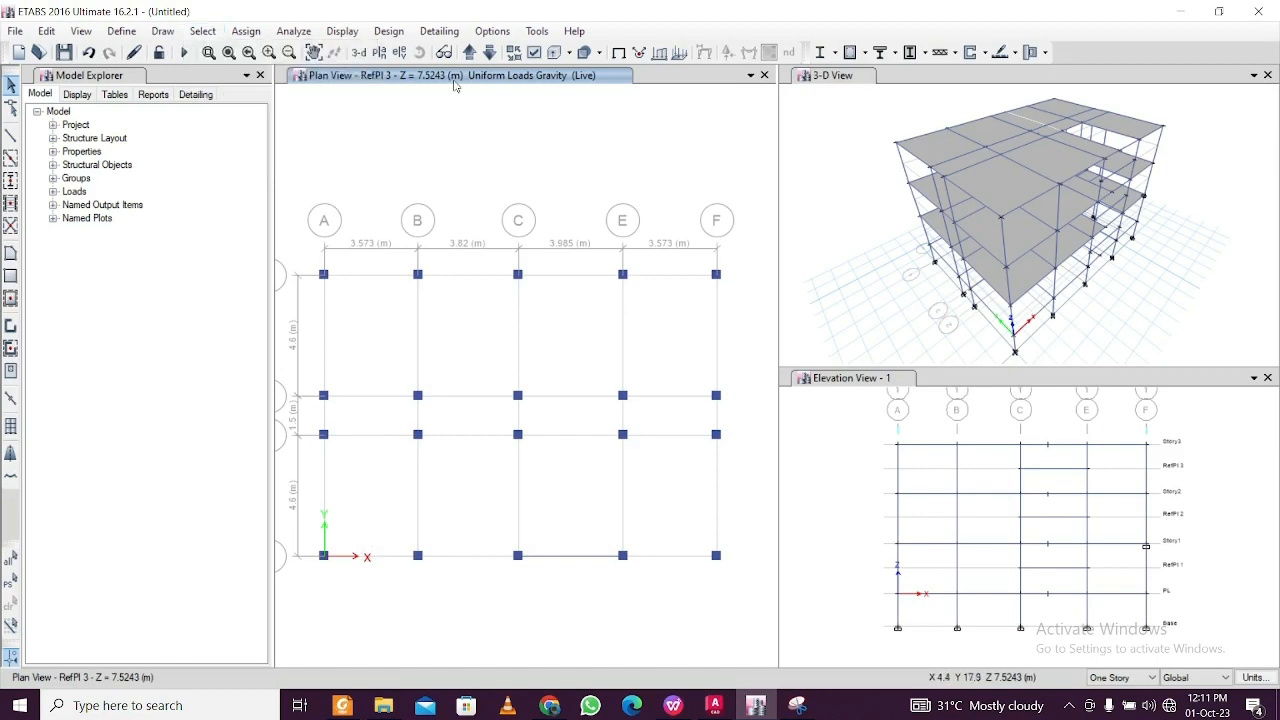
{"action": "left_click", "coordinate": [205, 31]}
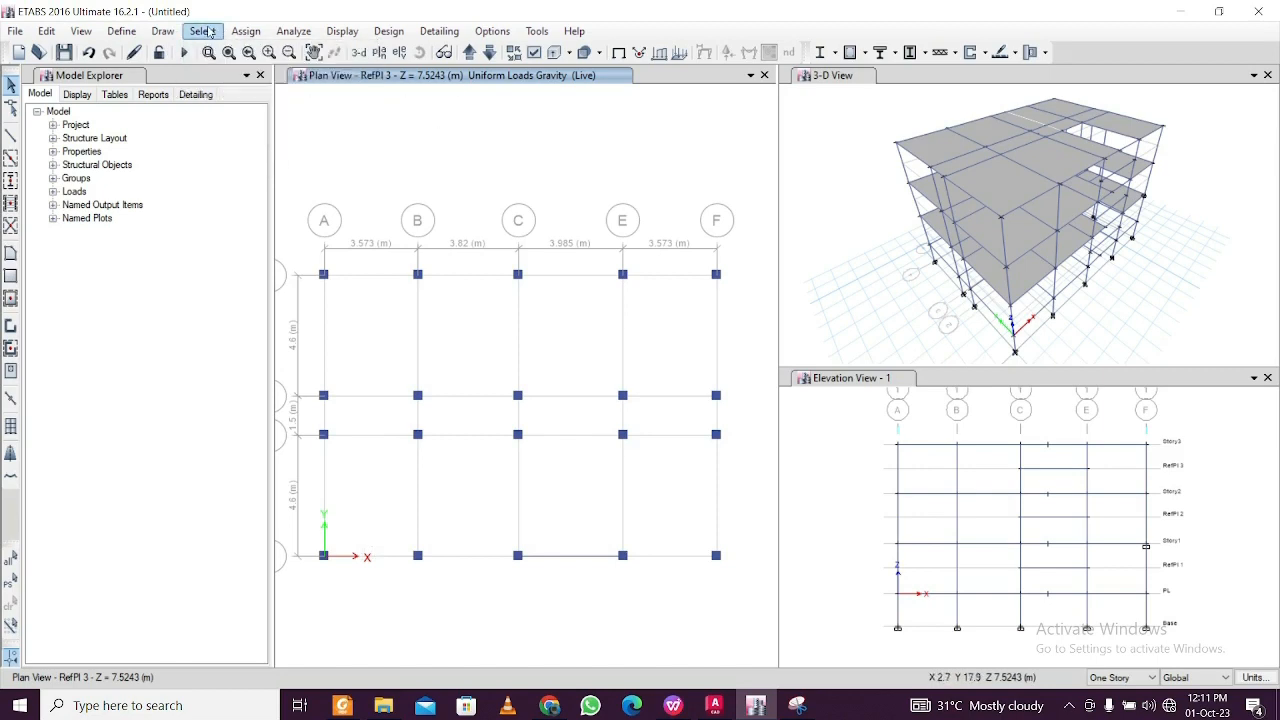
{"action": "left_click", "coordinate": [207, 32]}
{"action": "left_click", "coordinate": [207, 32]}
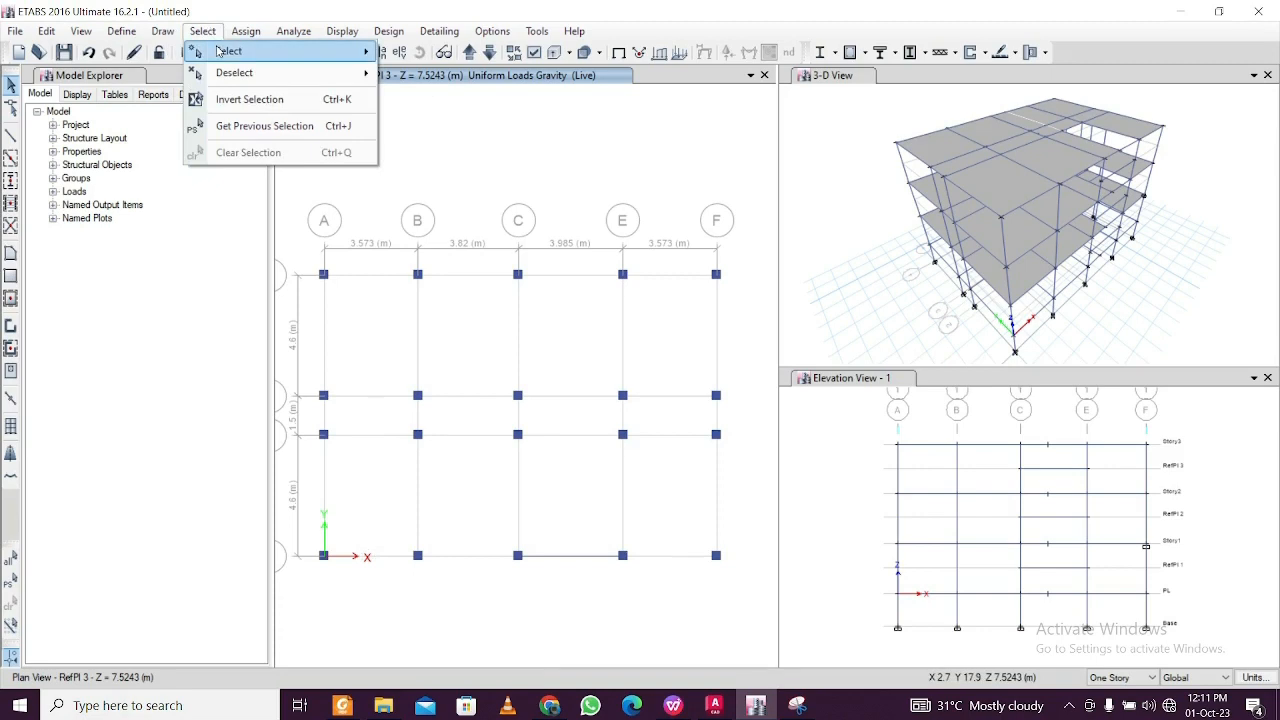
{"action": "mouse_move", "coordinate": [222, 51]}
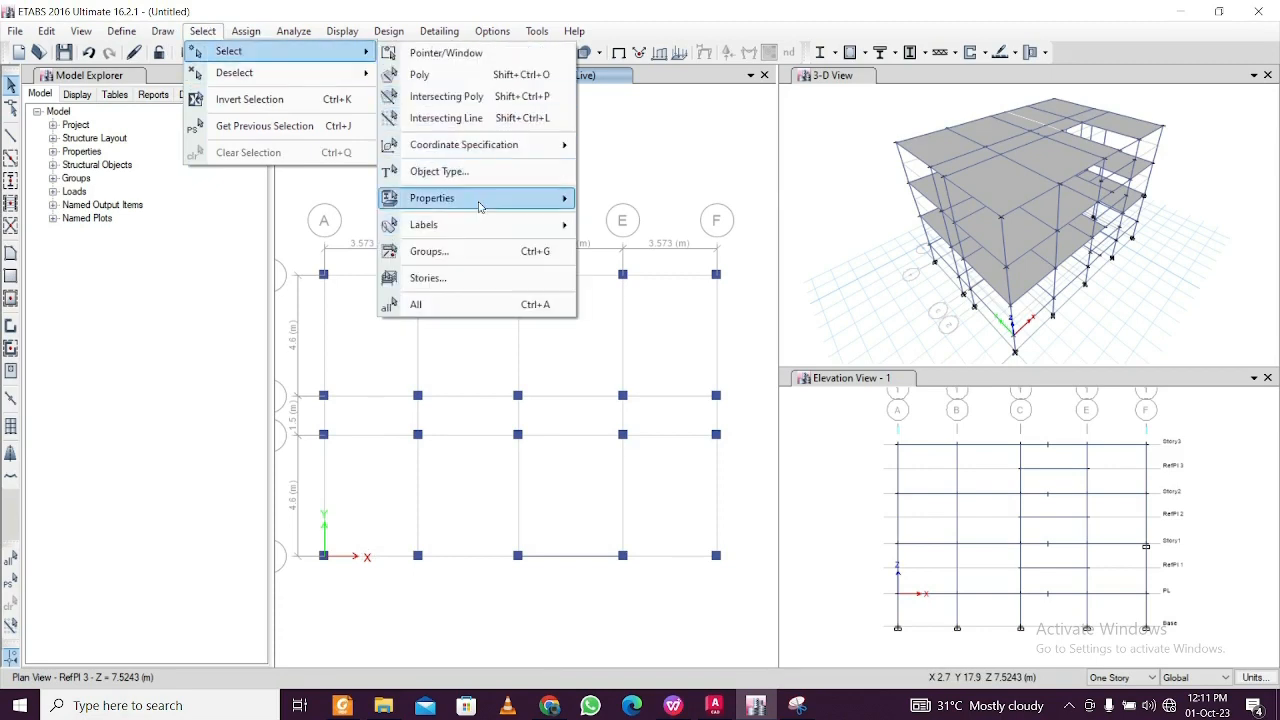
{"action": "left_click", "coordinate": [620, 154]}
Select the beam on grid 1 between grids C and E in the RefPl 3 plan using crossing windows.
{"action": "left_click_drag", "start_coordinate": [378, 613], "coordinate": [360, 205]}
{"action": "left_click_drag", "start_coordinate": [500, 590], "coordinate": [457, 220]}
{"action": "left_click_drag", "start_coordinate": [593, 592], "coordinate": [562, 212]}
{"action": "left_click_drag", "start_coordinate": [686, 578], "coordinate": [650, 225]}
{"action": "left_click_drag", "start_coordinate": [740, 515], "coordinate": [297, 455]}
{"action": "left_click_drag", "start_coordinate": [733, 416], "coordinate": [306, 409]}
{"action": "left_click_drag", "start_coordinate": [726, 347], "coordinate": [306, 315]}
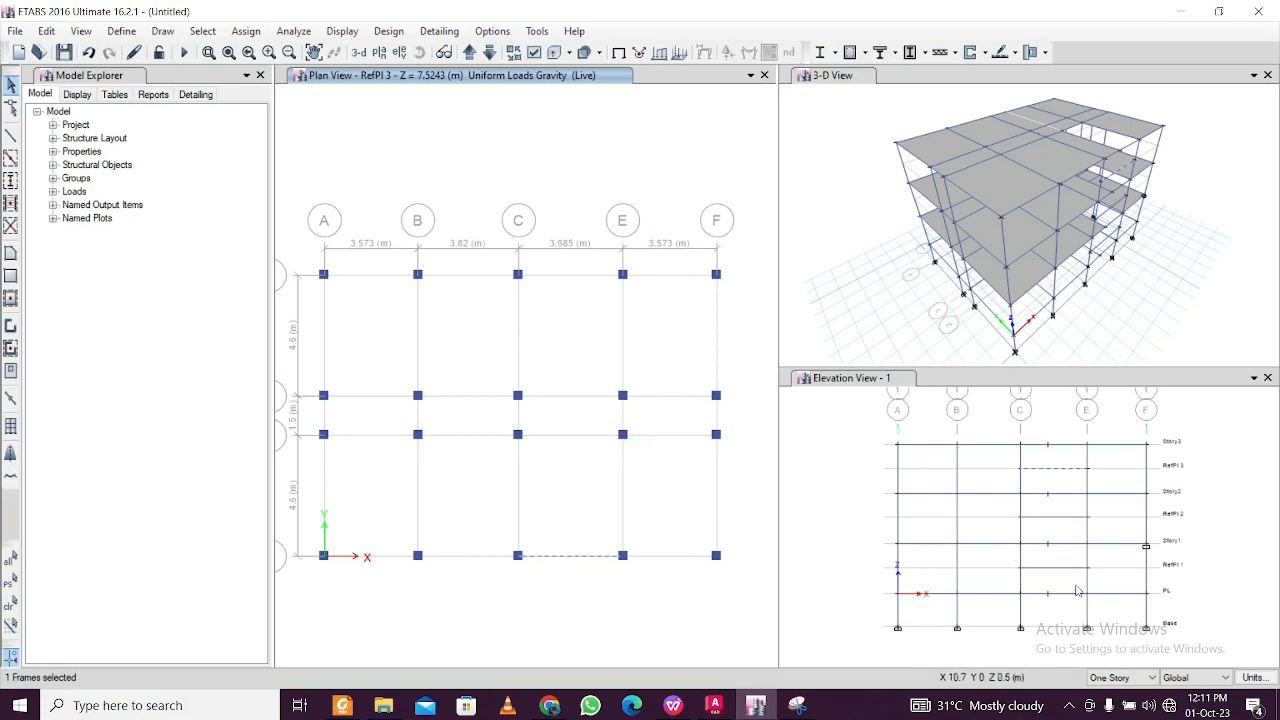
{"action": "scroll", "coordinate": [649, 463], "scroll_direction": "up", "scroll_amount": 3}
{"action": "scroll", "coordinate": [646, 464], "scroll_direction": "down", "scroll_amount": 6}
{"action": "scroll", "coordinate": [646, 464], "scroll_direction": "up", "scroll_amount": 5}
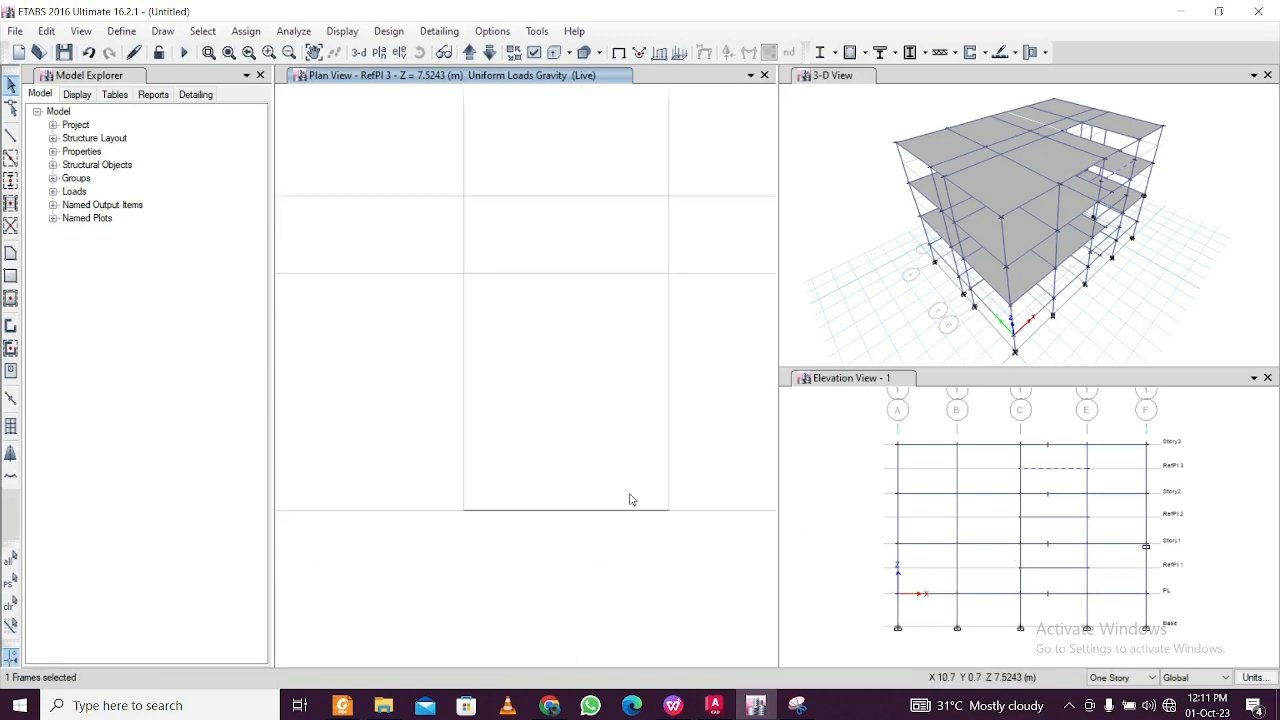
{"action": "scroll", "coordinate": [609, 420], "scroll_direction": "down", "scroll_amount": 3}
{"action": "scroll", "coordinate": [612, 423], "scroll_direction": "up", "scroll_amount": 3}
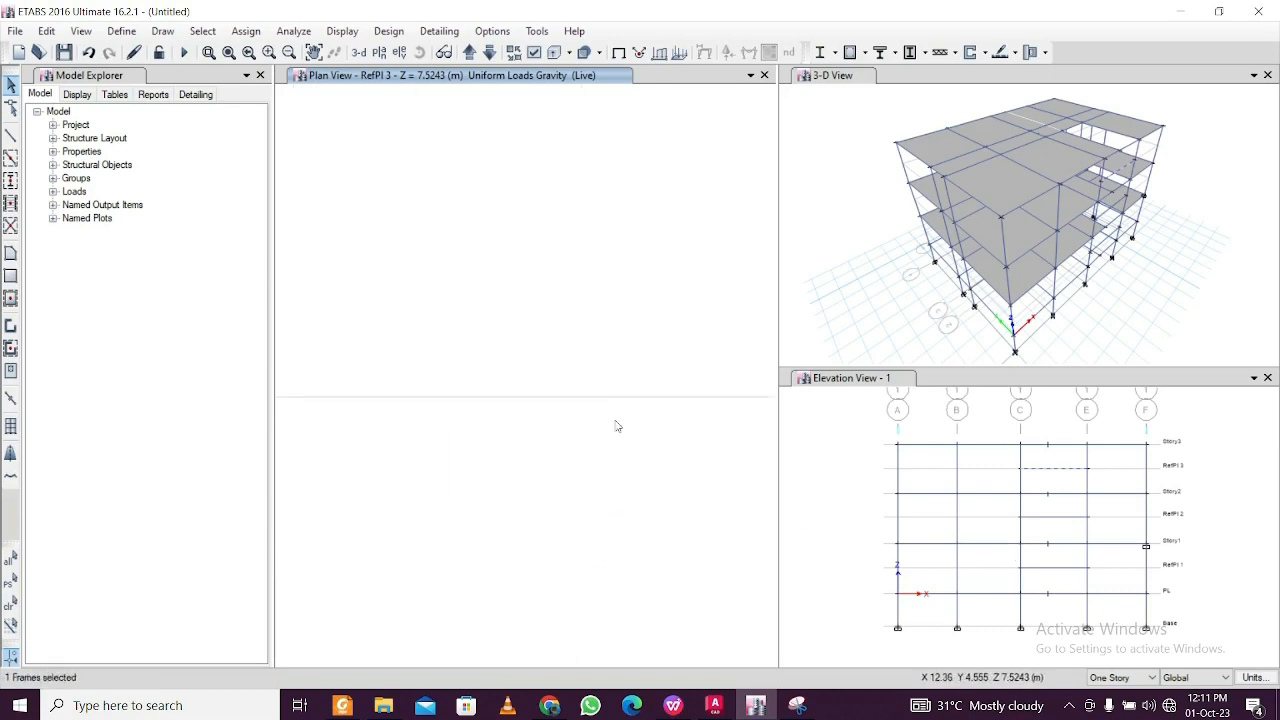
{"action": "scroll", "coordinate": [616, 426], "scroll_direction": "down", "scroll_amount": 5}
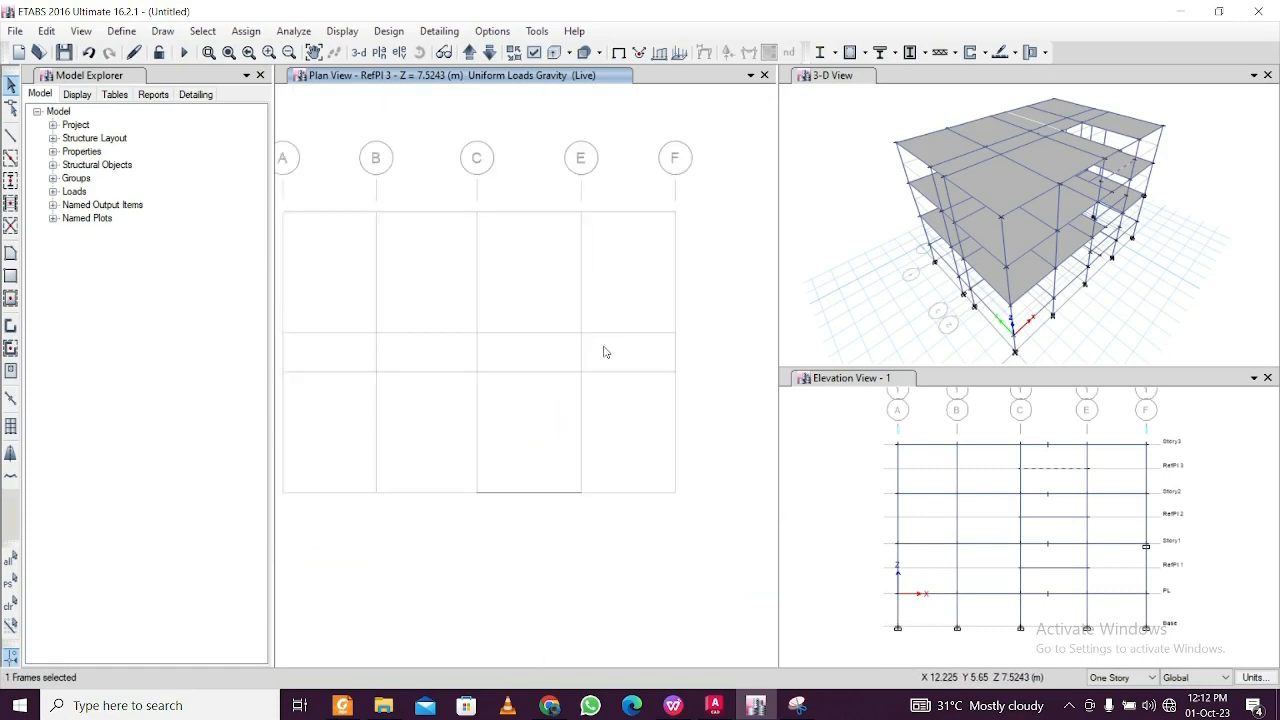
{"action": "middle_click_drag", "start_coordinate": [610, 355], "coordinate": [670, 369]}
{"action": "middle_click_drag", "start_coordinate": [453, 359], "coordinate": [498, 360]}
{"action": "middle_click_drag", "start_coordinate": [671, 394], "coordinate": [642, 402]}
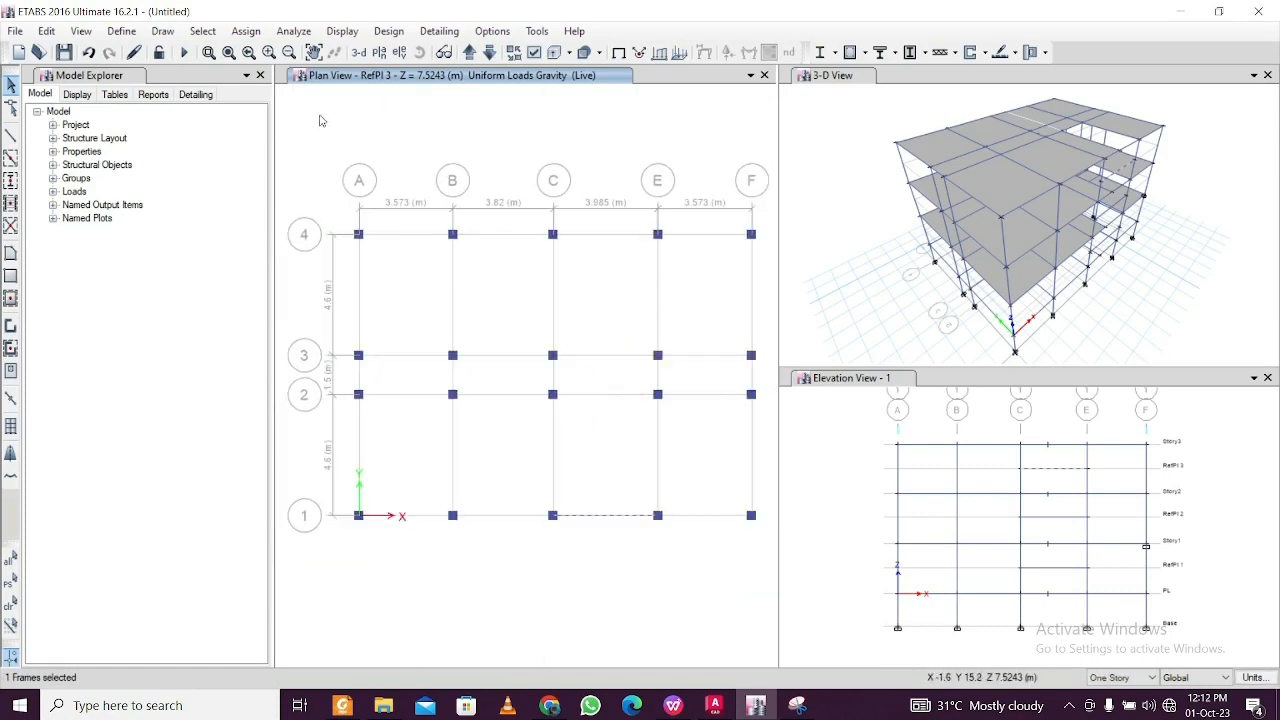
Open the distributed frame load assignment for the selected beam, and switch to ETABS Tutorial.pptx to check the wall load on the Dead Loads slide.
{"action": "left_click", "coordinate": [246, 31]}
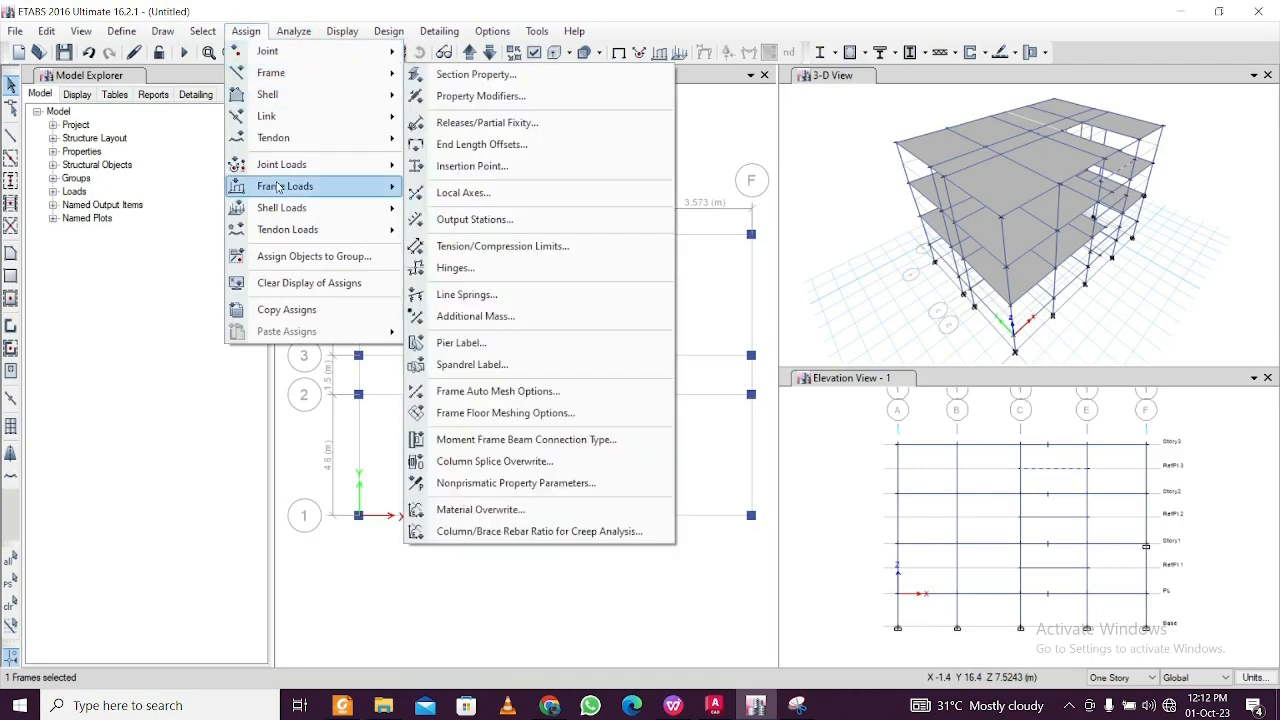
{"action": "mouse_move", "coordinate": [300, 205]}
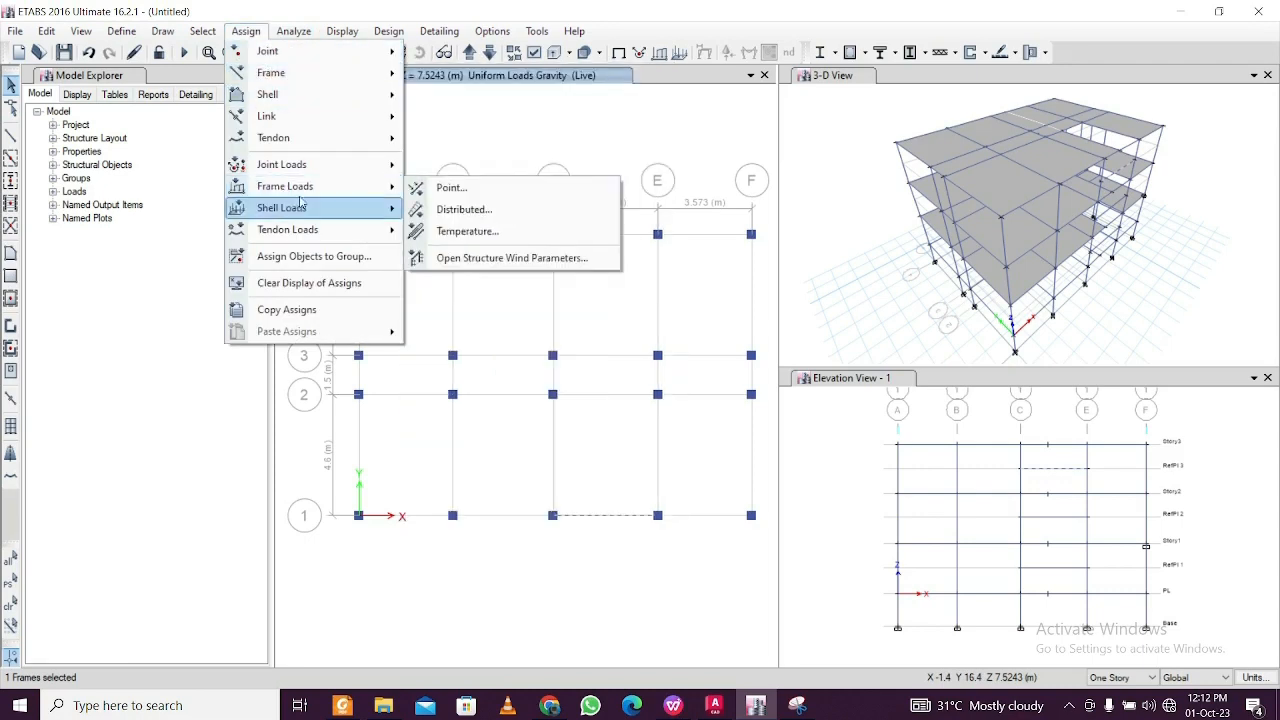
{"action": "left_click", "coordinate": [436, 211]}
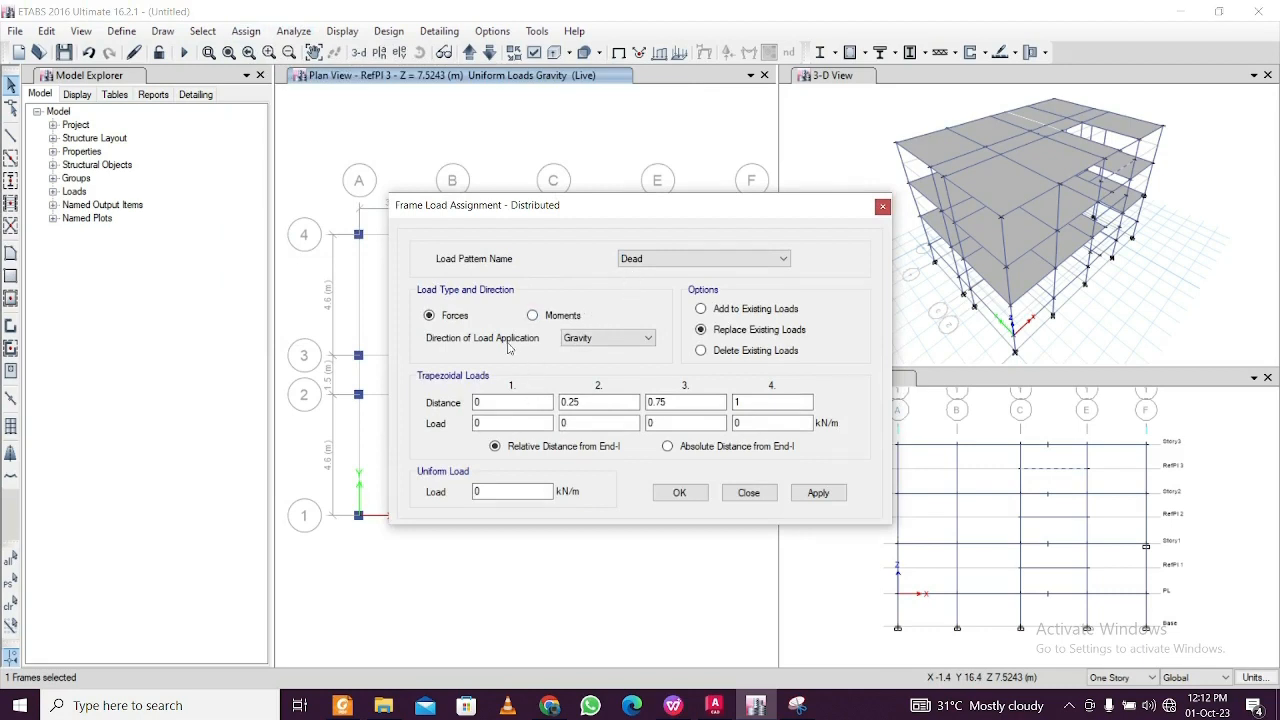
{"action": "double_click", "coordinate": [505, 491]}
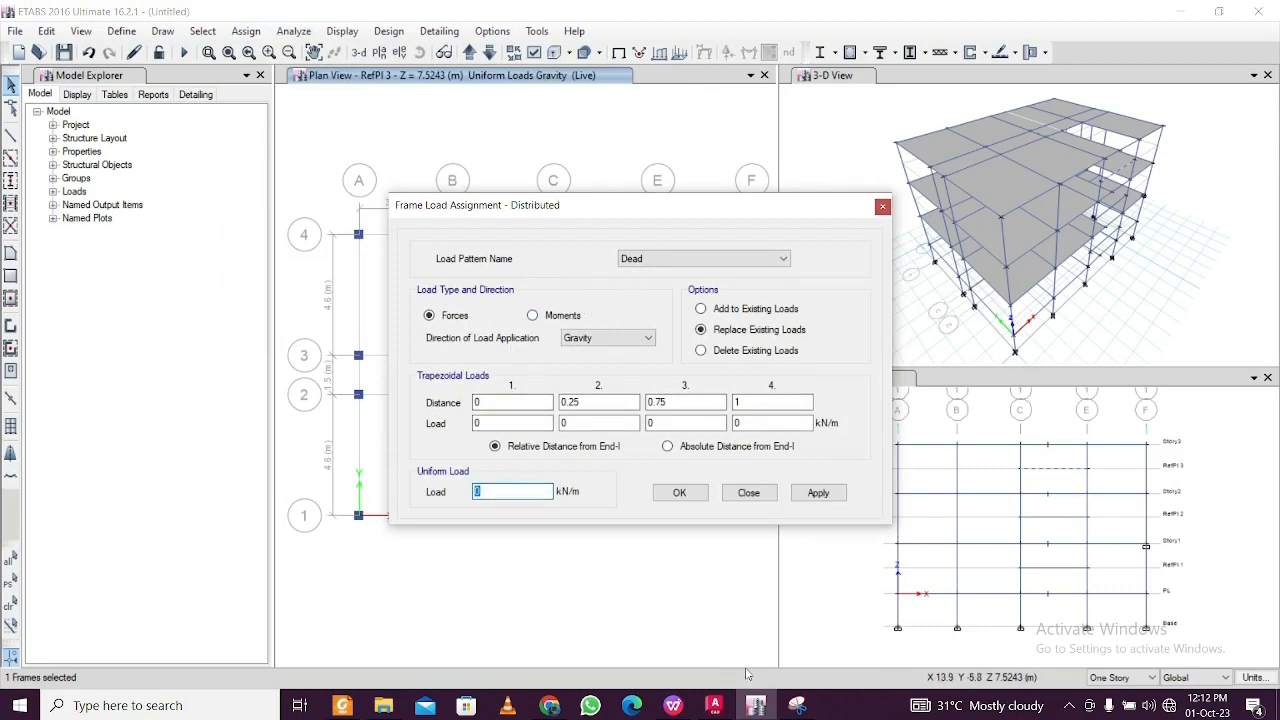
{"action": "left_click", "coordinate": [715, 708]}
{"action": "left_click", "coordinate": [715, 708]}
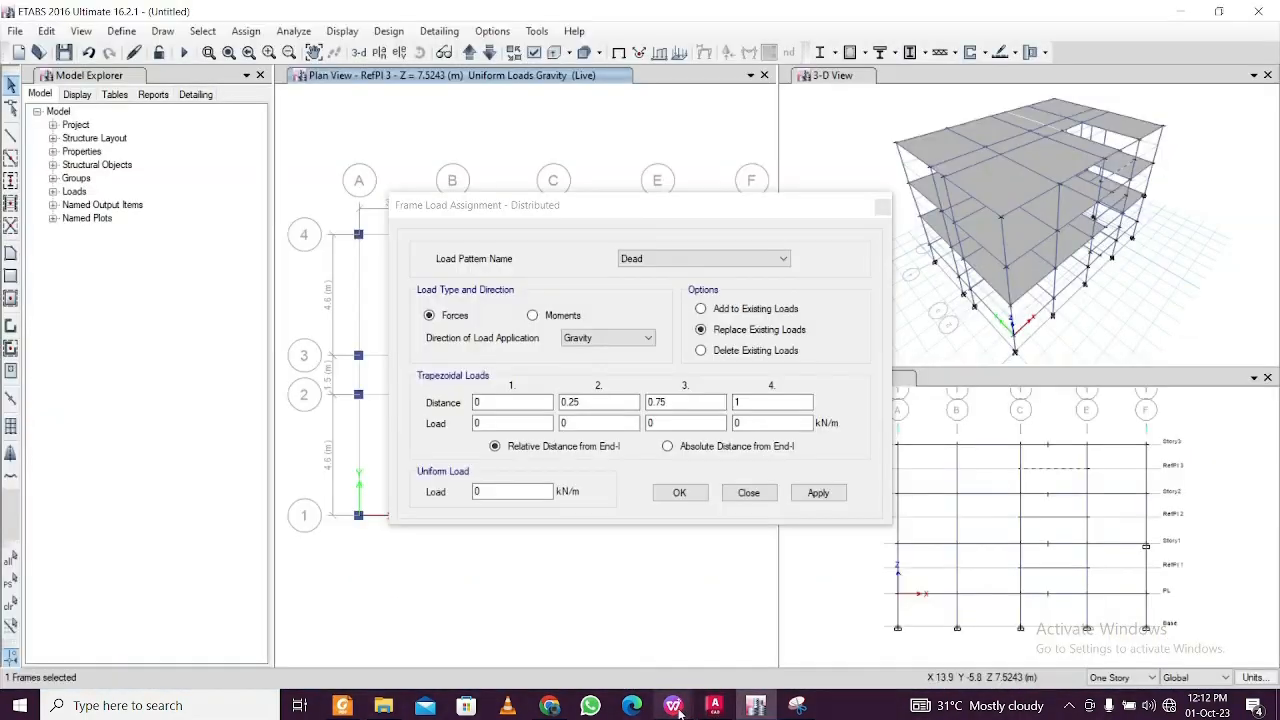
{"action": "mouse_move", "coordinate": [679, 712]}
{"action": "left_click", "coordinate": [630, 652]}
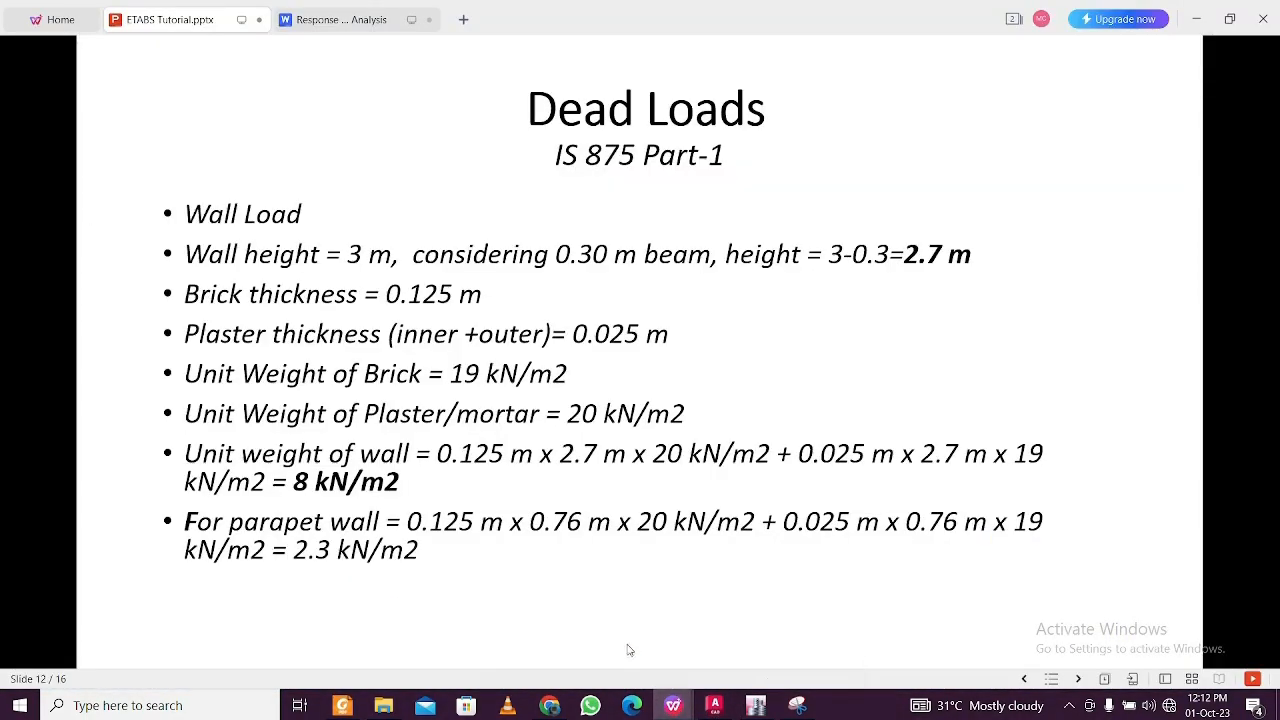
Return to ETABS and assign a uniform gravity load of 8 kN/m to the selected RefPl 3 beam in the Dead pattern, replacing existing loads.
{"action": "left_click", "coordinate": [748, 708]}
{"action": "left_click", "coordinate": [478, 492]}
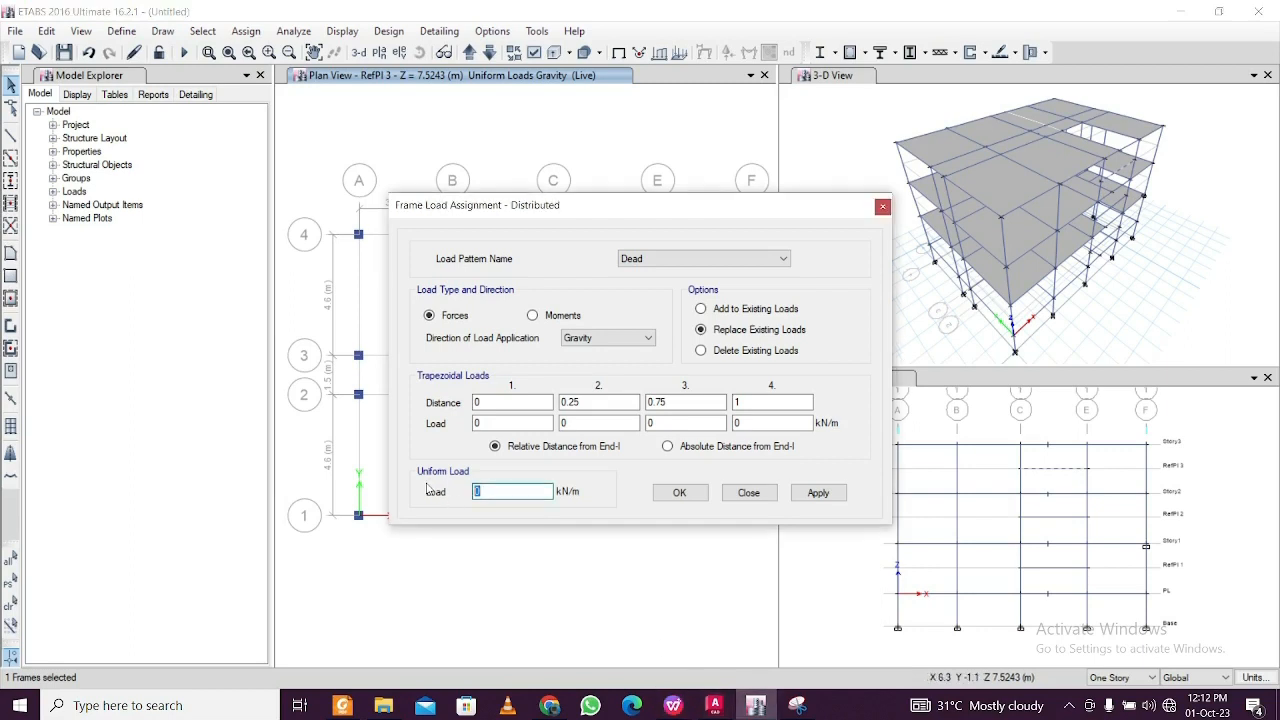
{"action": "type", "text": "8"}
{"action": "left_click", "coordinate": [818, 490]}
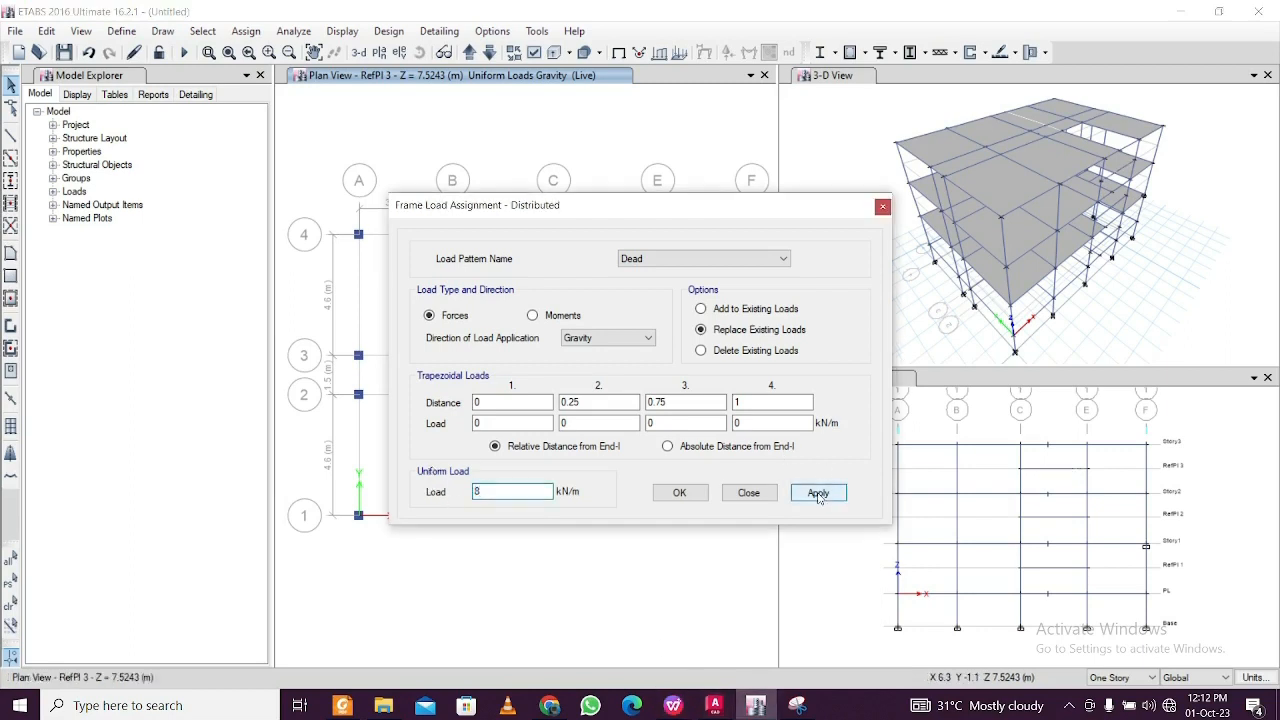
{"action": "left_click", "coordinate": [679, 493]}
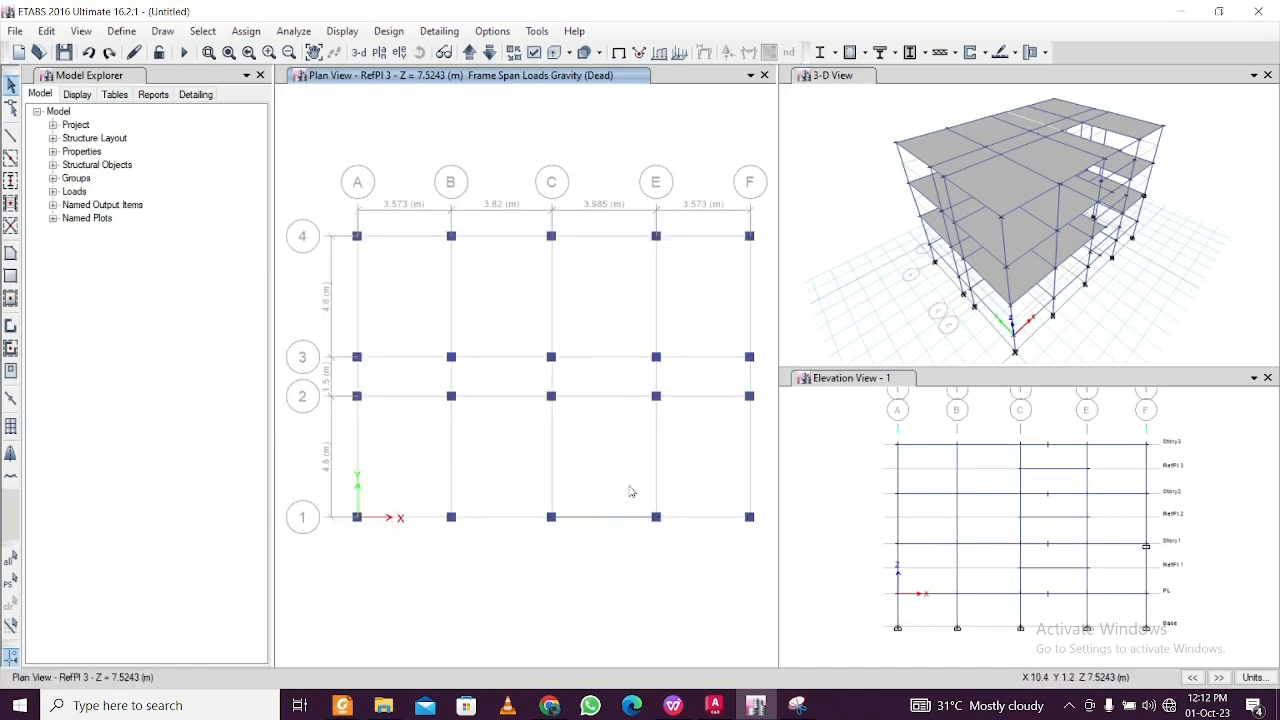
Set the plan view to the PL level.
{"action": "left_click", "coordinate": [488, 53]}
{"action": "left_click", "coordinate": [488, 53]}
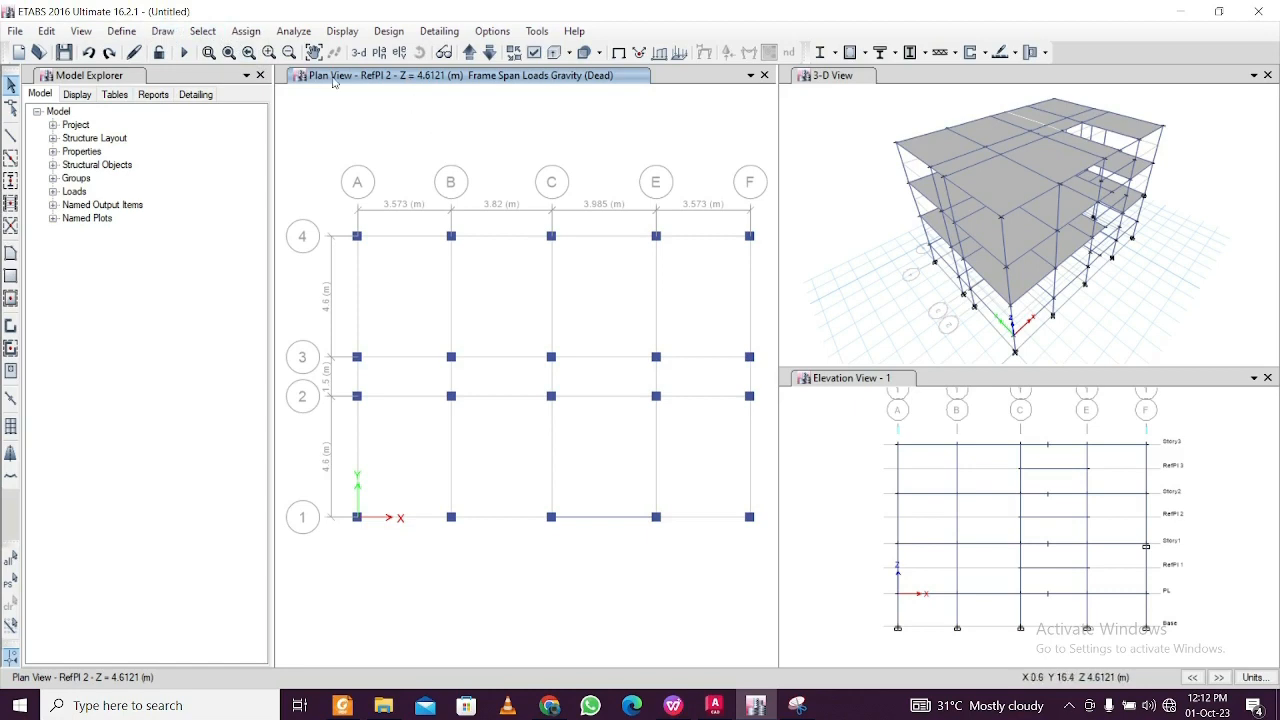
{"action": "left_click", "coordinate": [81, 31]}
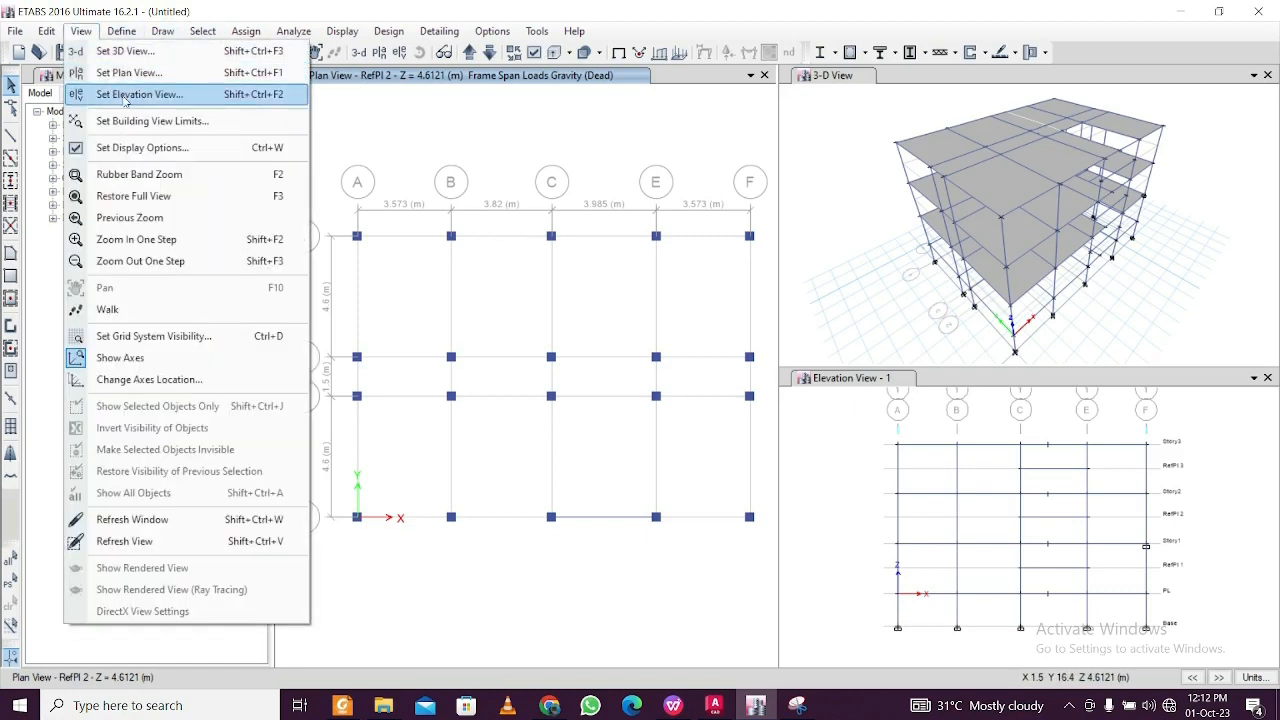
{"action": "left_click", "coordinate": [145, 76]}
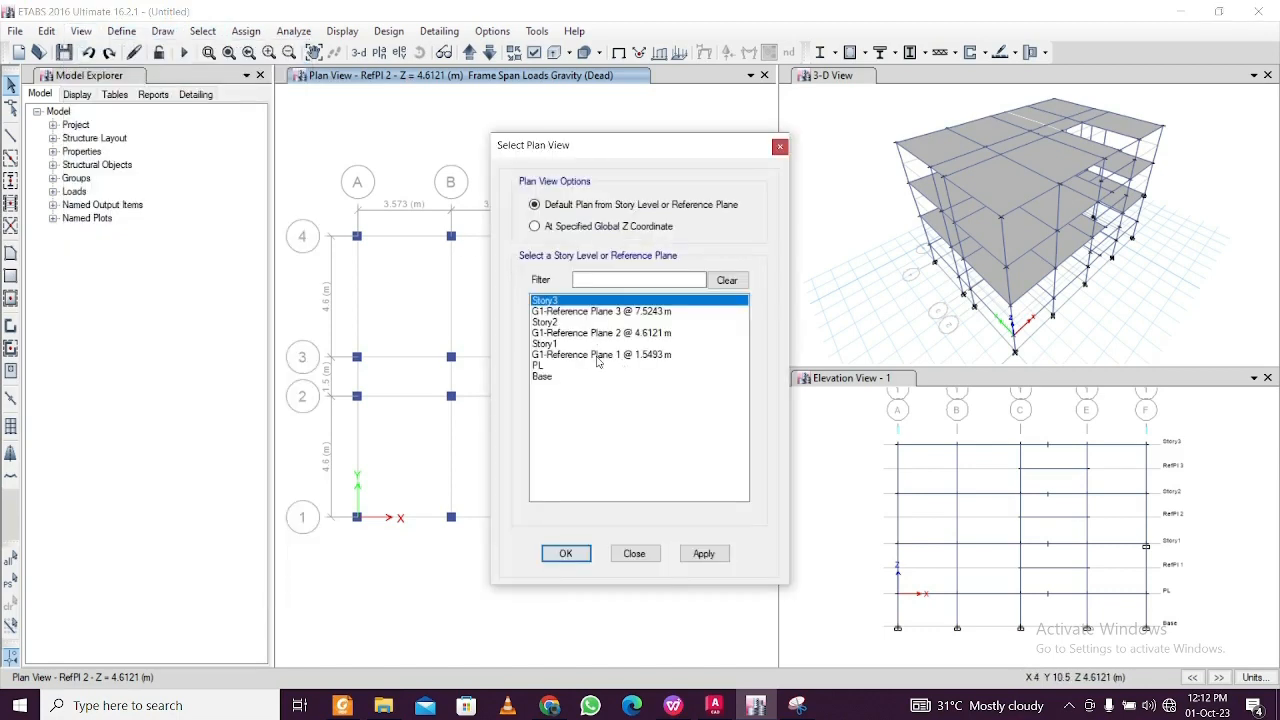
{"action": "left_click", "coordinate": [540, 366]}
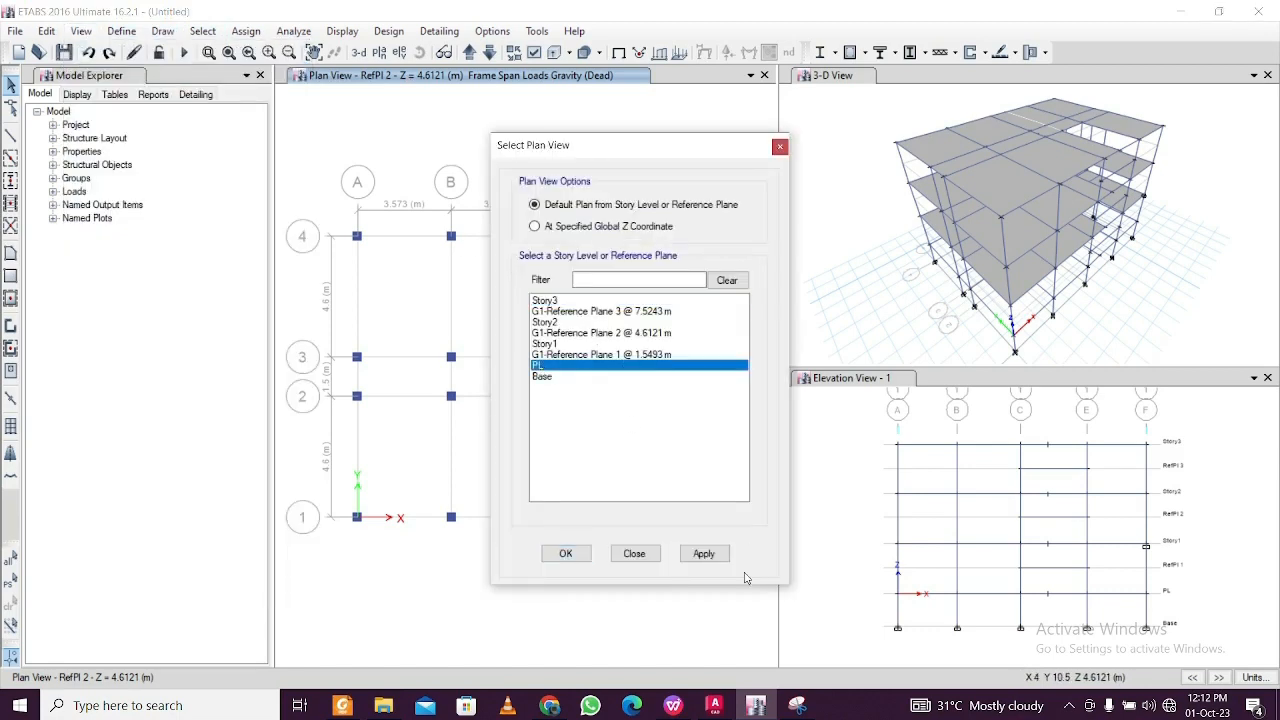
{"action": "left_click", "coordinate": [703, 553]}
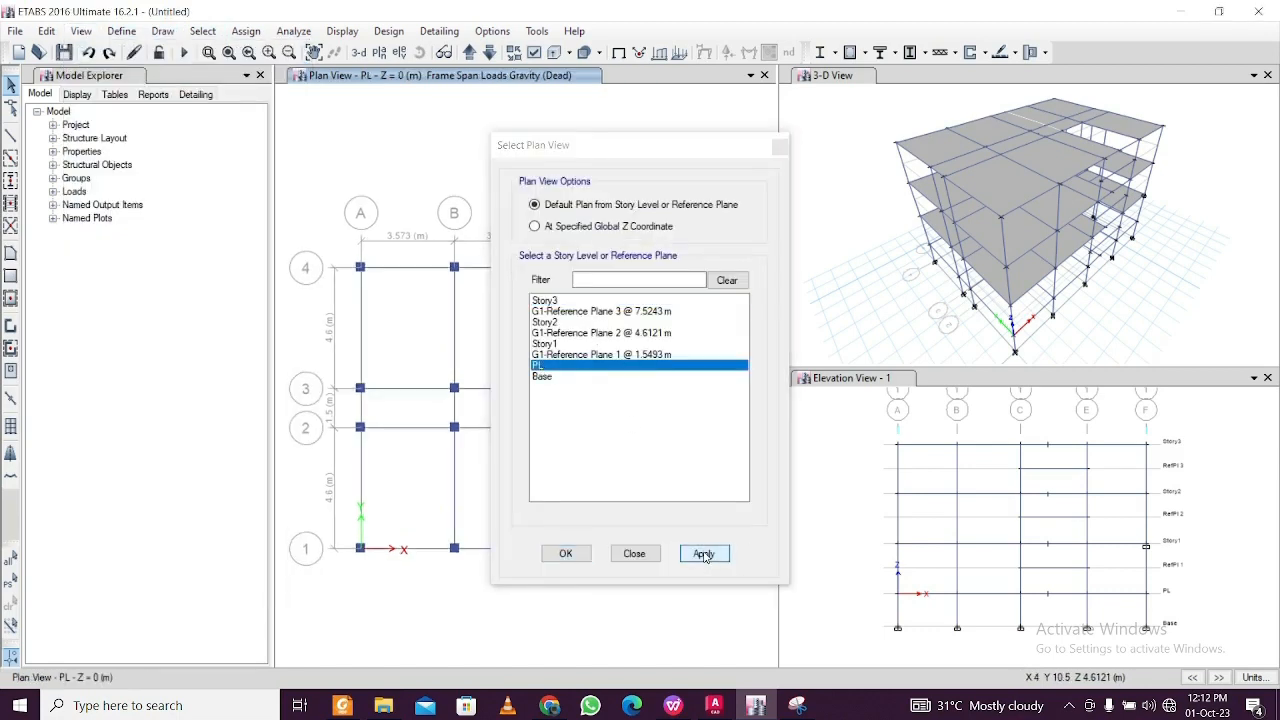
{"action": "left_click", "coordinate": [566, 554]}
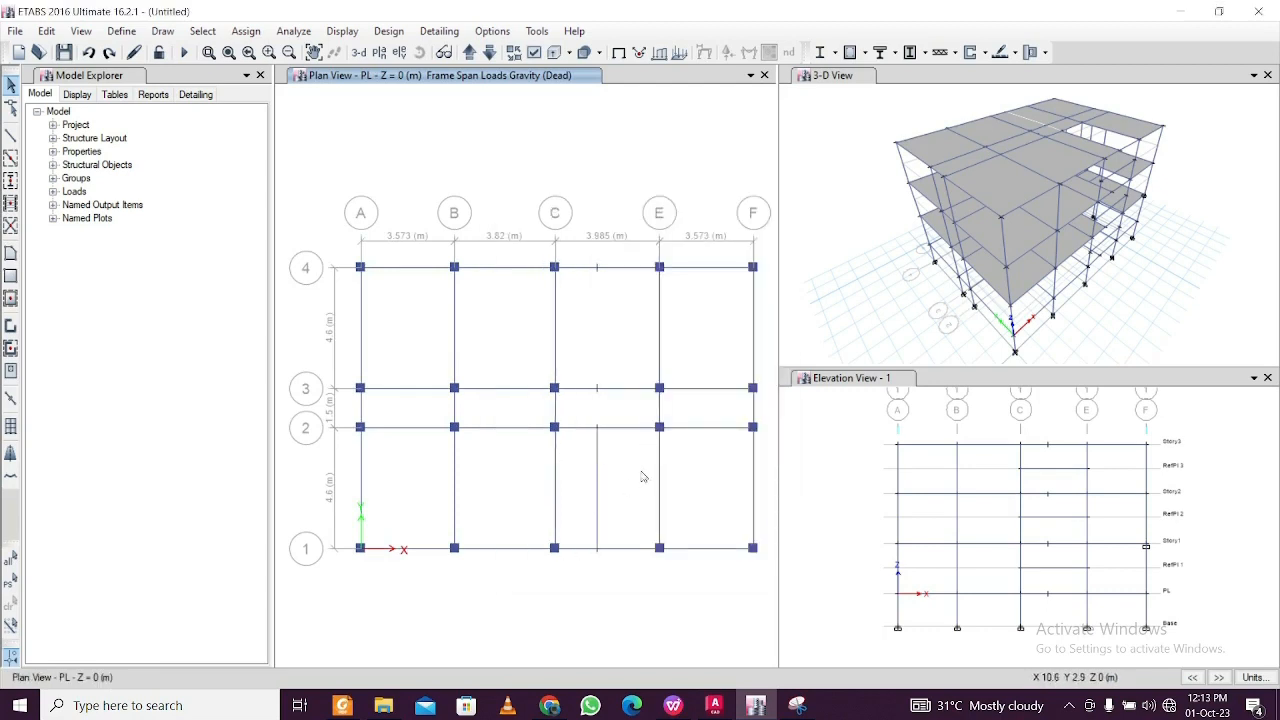
Select the PL beams along all grid lines and the intermediate beam between C and E, leaving out the short segments between grids 2 and 3.
{"action": "middle_click_drag", "start_coordinate": [691, 320], "coordinate": [674, 314]}
{"action": "scroll", "coordinate": [716, 320], "scroll_direction": "down", "scroll_amount": 4}
{"action": "scroll", "coordinate": [733, 325], "scroll_direction": "up", "scroll_amount": 4}
{"action": "left_click_drag", "start_coordinate": [769, 278], "coordinate": [305, 316]}
{"action": "left_click_drag", "start_coordinate": [753, 492], "coordinate": [281, 425]}
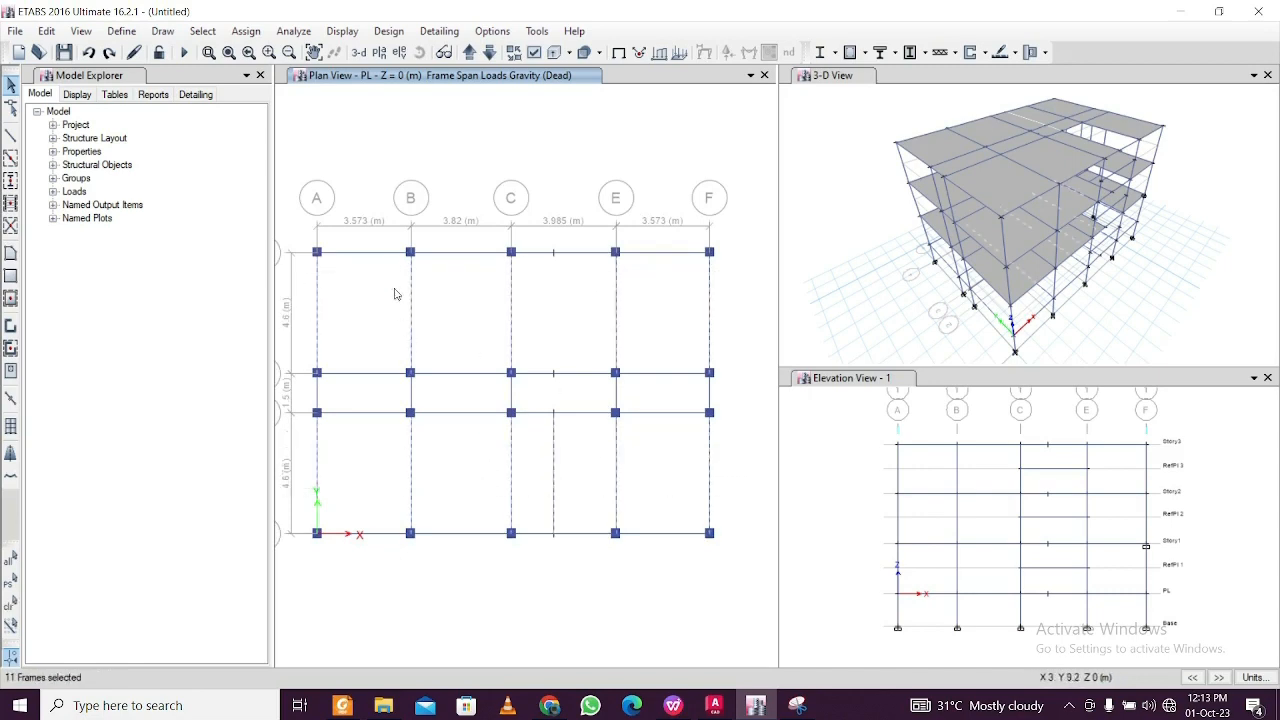
{"action": "left_click_drag", "start_coordinate": [384, 240], "coordinate": [344, 556]}
{"action": "left_click_drag", "start_coordinate": [482, 240], "coordinate": [434, 584]}
{"action": "left_click_drag", "start_coordinate": [574, 215], "coordinate": [536, 567]}
{"action": "left_click_drag", "start_coordinate": [675, 182], "coordinate": [650, 568]}
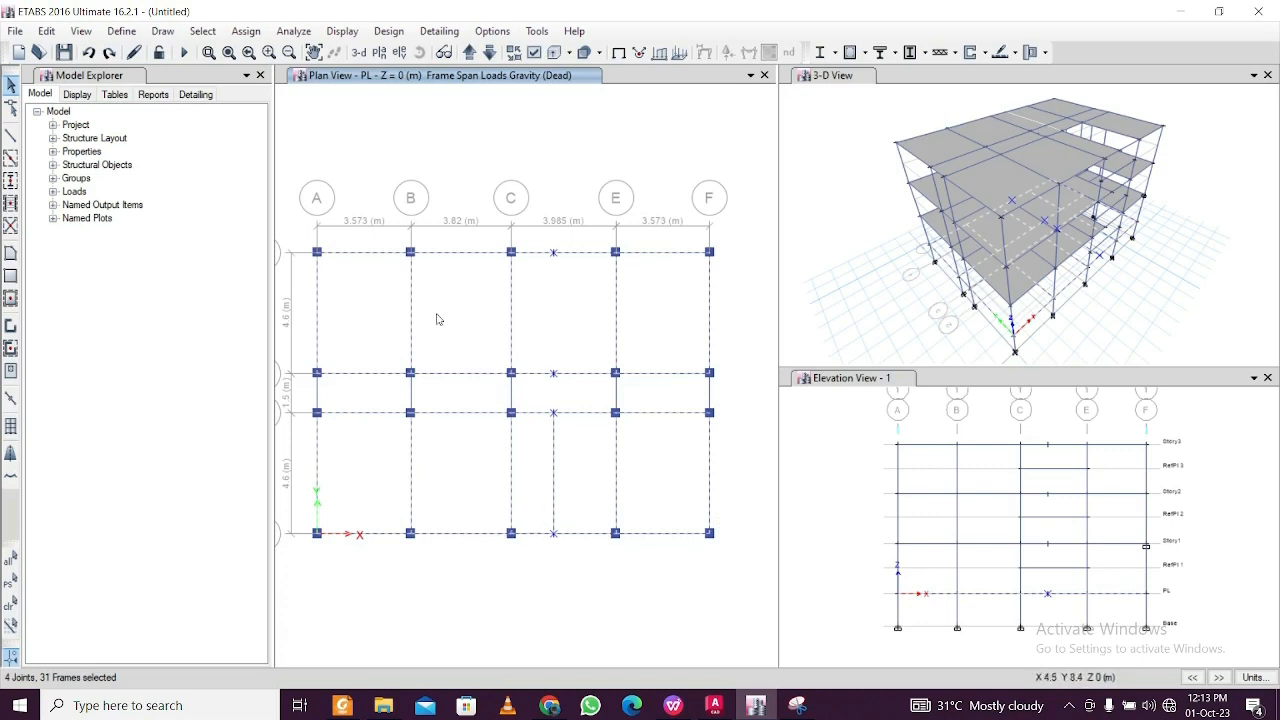
Start a distributed load of 8 kN/m on the selected beams, check the wall load on the Dead Loads slide, and return to ETABS.
{"action": "left_click", "coordinate": [248, 31]}
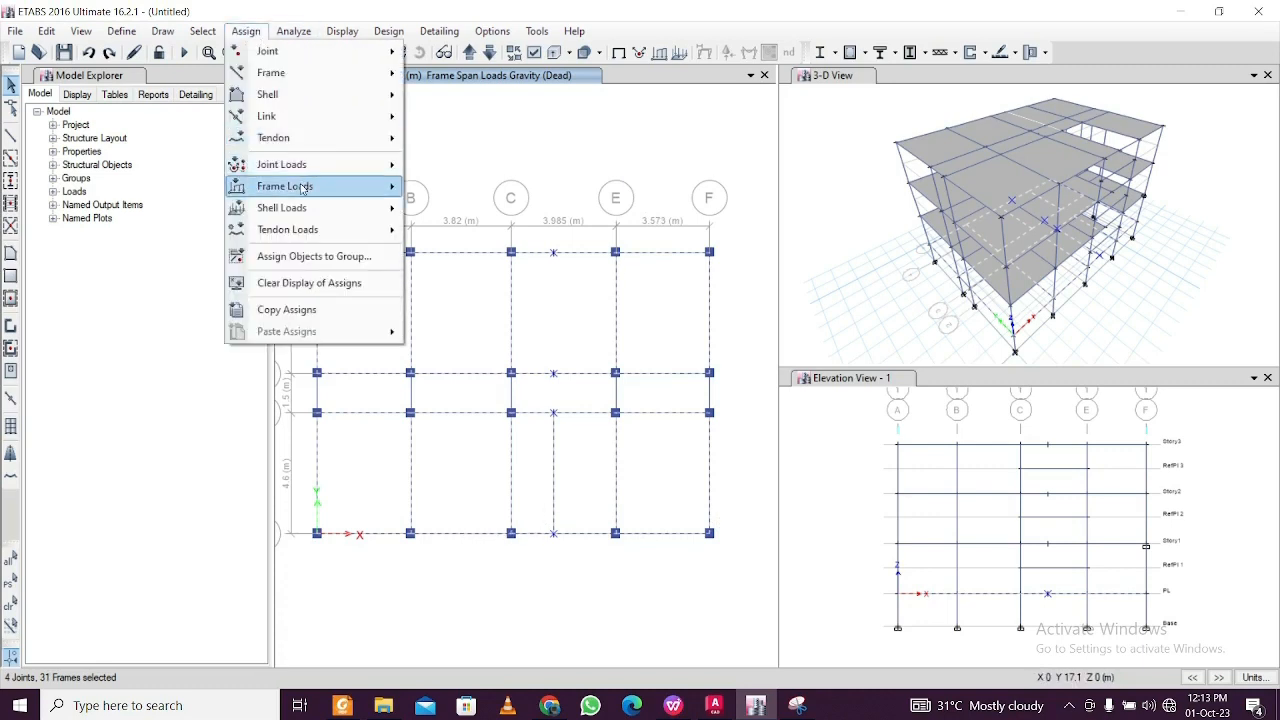
{"action": "mouse_move", "coordinate": [304, 188]}
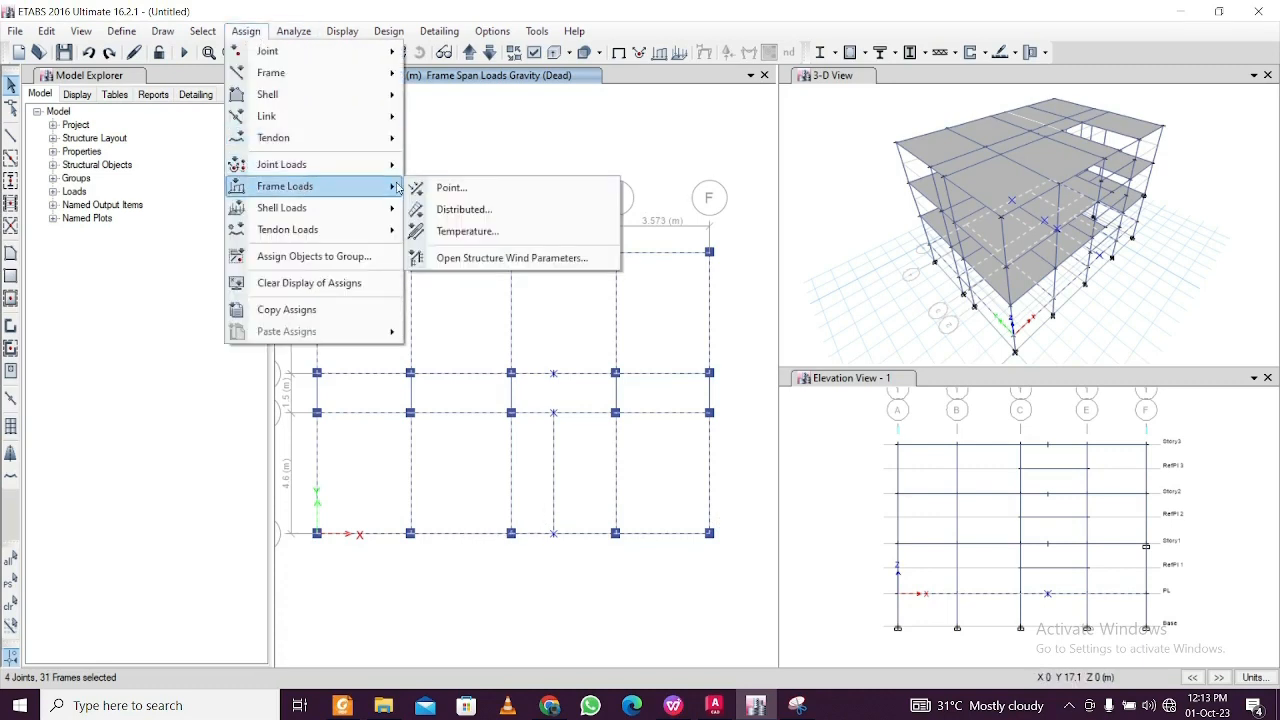
{"action": "left_click", "coordinate": [463, 209]}
{"action": "double_click", "coordinate": [495, 491]}
{"action": "type", "text": "8"}
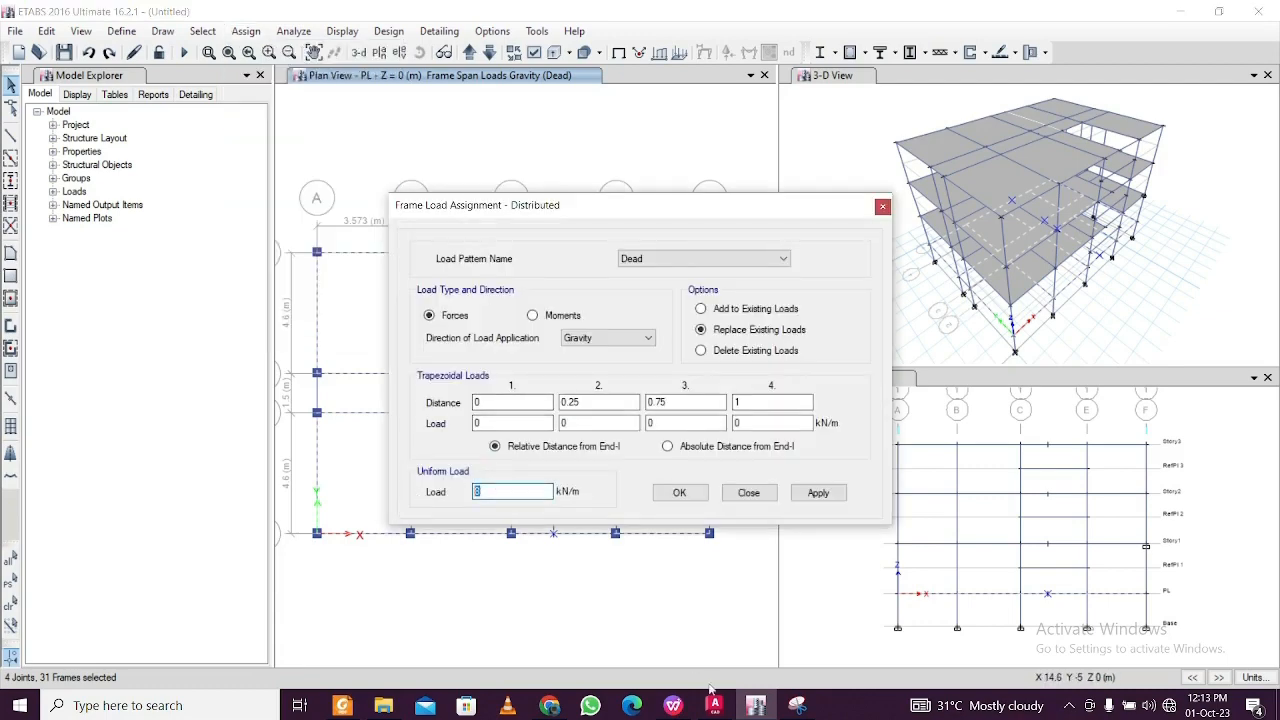
{"action": "left_click", "coordinate": [670, 707]}
{"action": "left_click", "coordinate": [597, 634]}
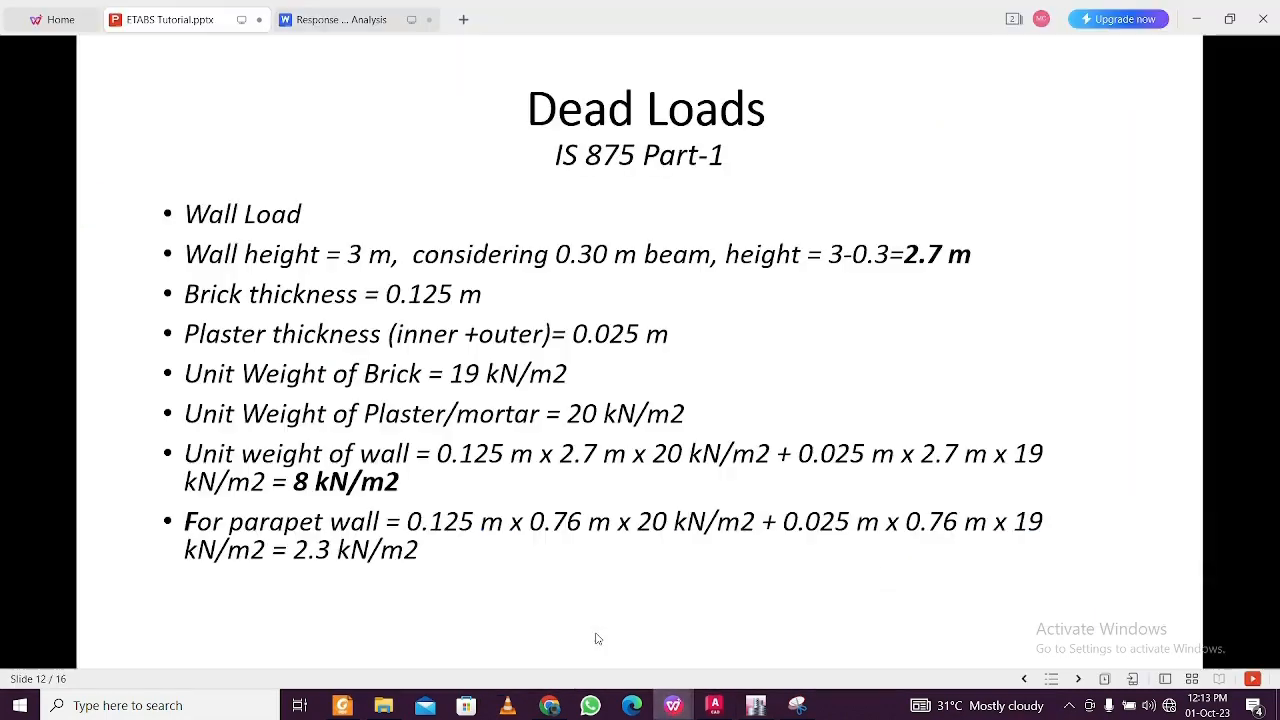
{"action": "left_click", "coordinate": [1218, 14]}
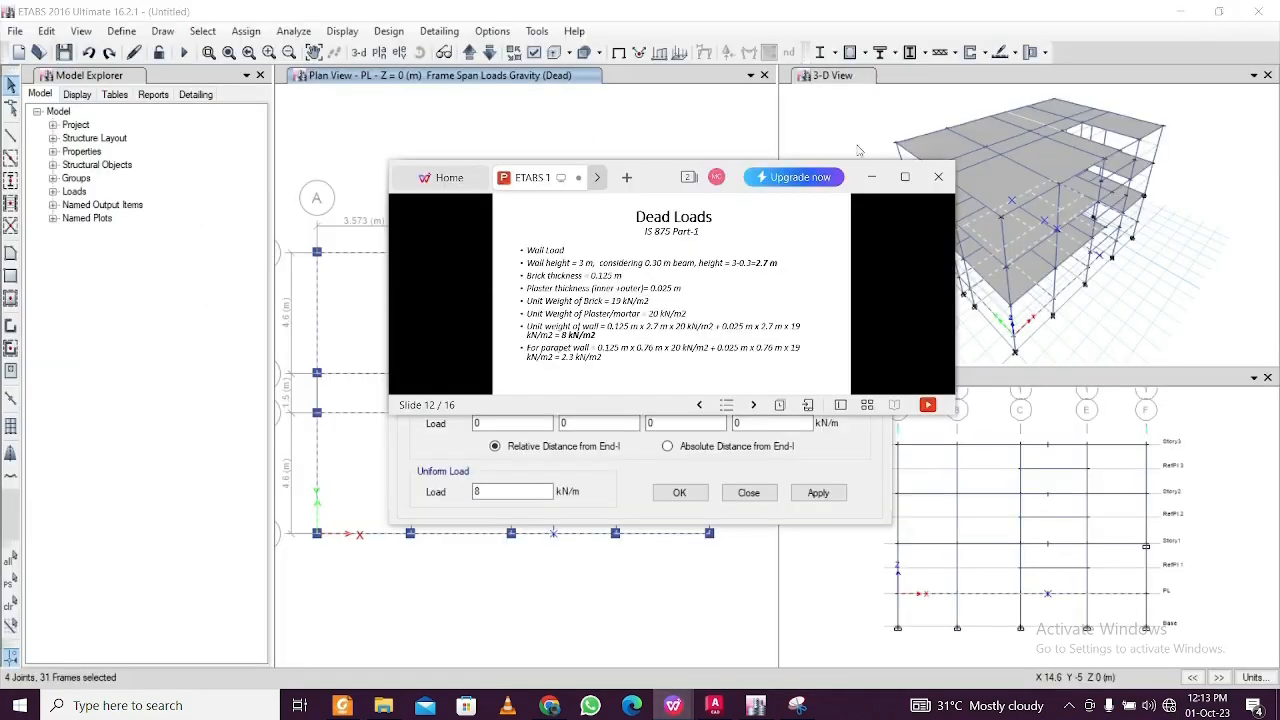
{"action": "left_click", "coordinate": [871, 177]}
Assign the 8 kN/m uniform gravity load to the selected PL beams in the Other Dead pattern, replacing existing loads.
{"action": "double_click", "coordinate": [477, 491]}
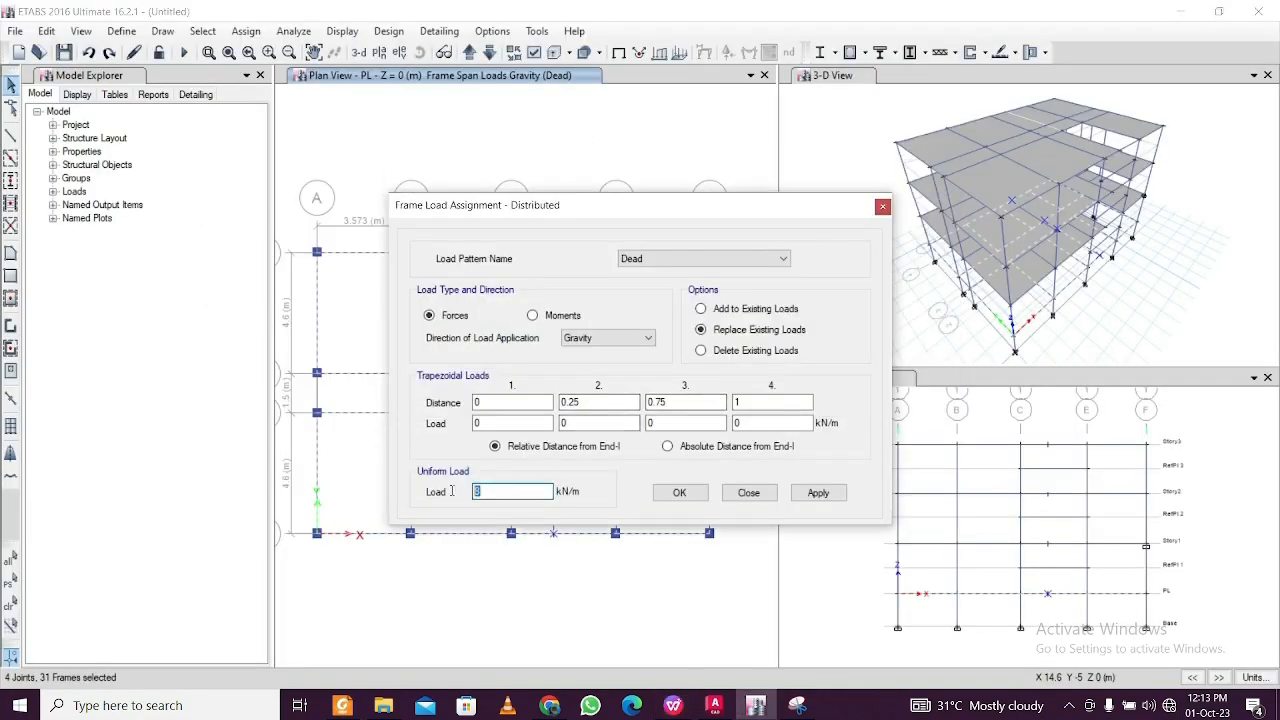
{"action": "left_click", "coordinate": [818, 492]}
{"action": "left_click", "coordinate": [716, 259]}
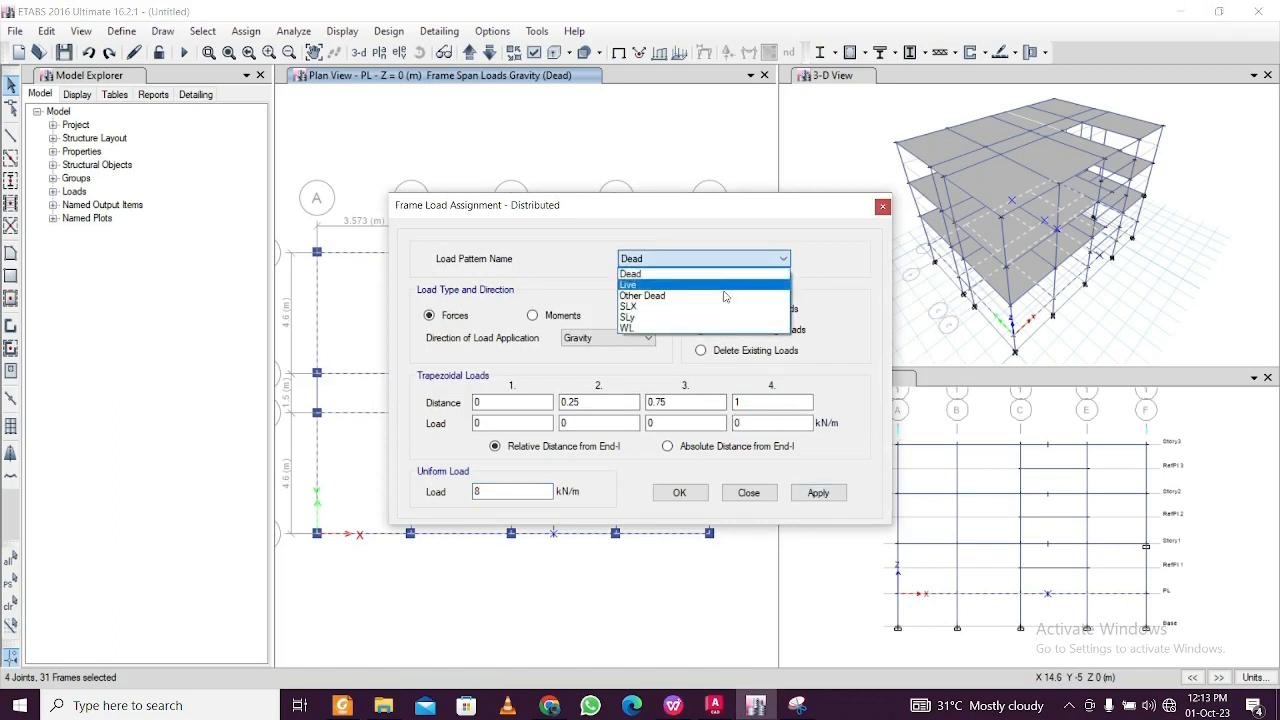
{"action": "left_click", "coordinate": [725, 295]}
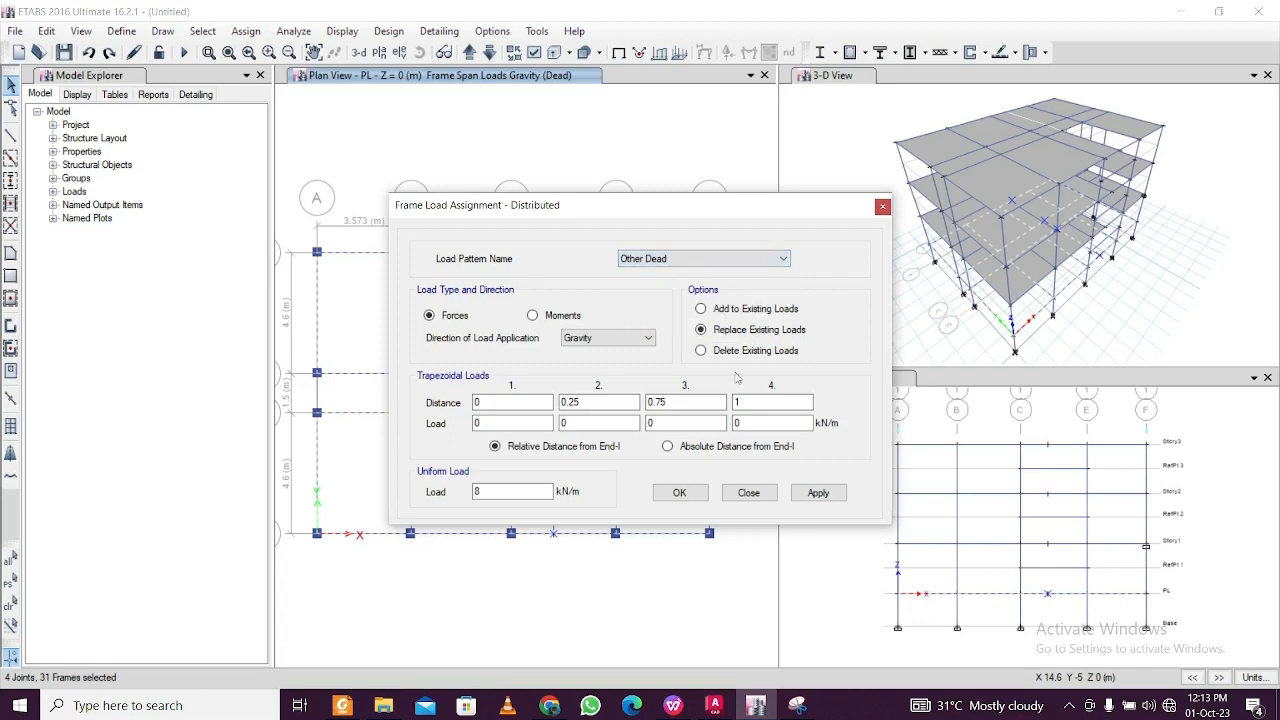
{"action": "left_click", "coordinate": [818, 496]}
{"action": "left_click", "coordinate": [690, 496]}
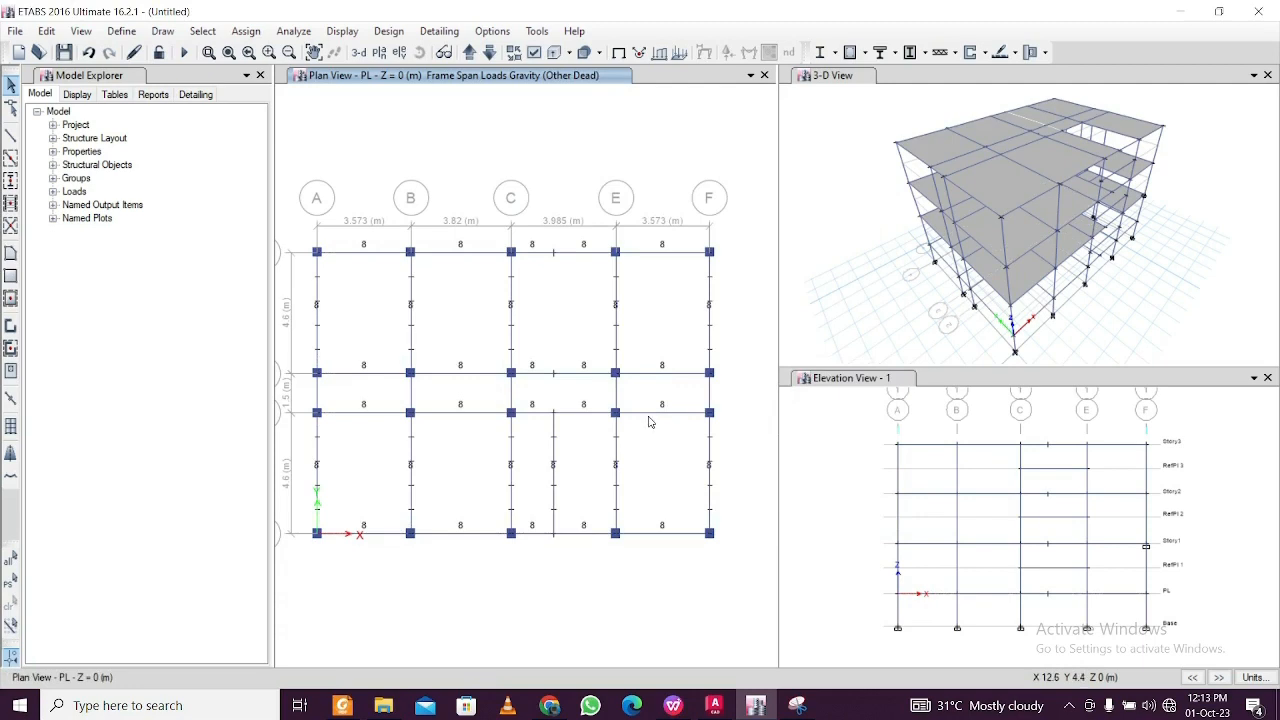
Open the IS1893 2002 lateral load settings of the SLX seismic load pattern.
{"action": "left_click", "coordinate": [120, 31]}
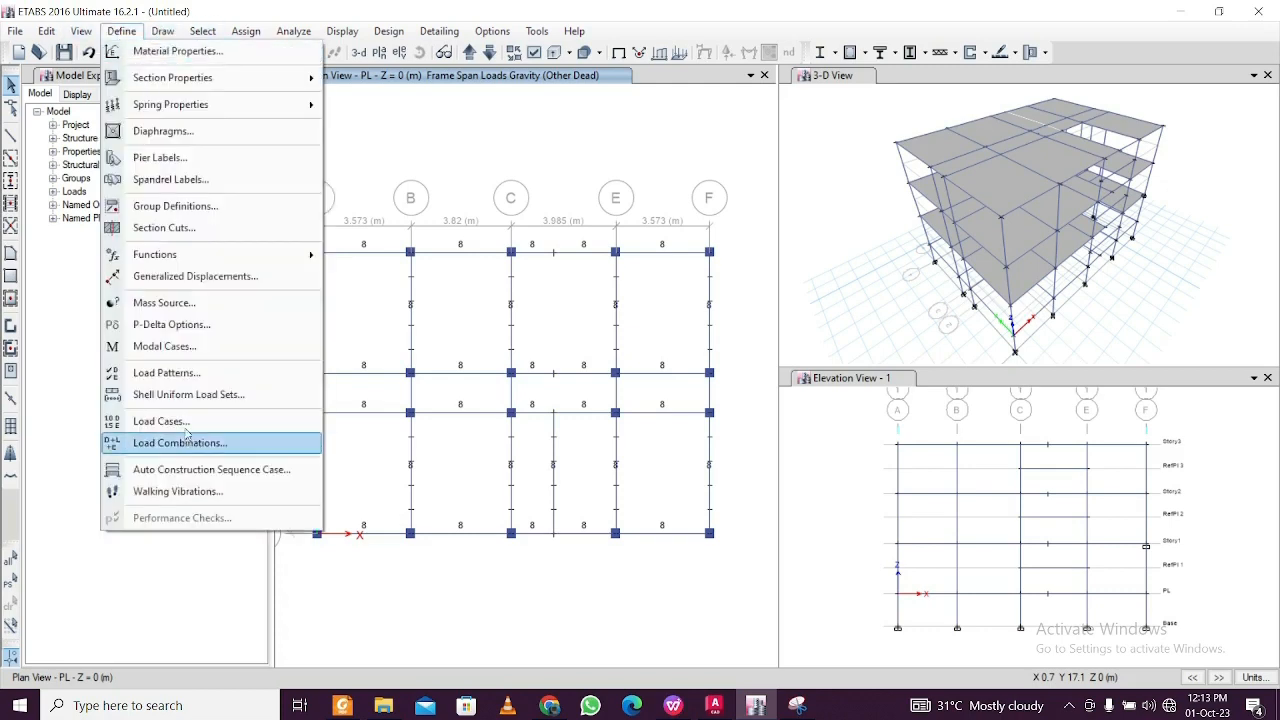
{"action": "left_click", "coordinate": [227, 373]}
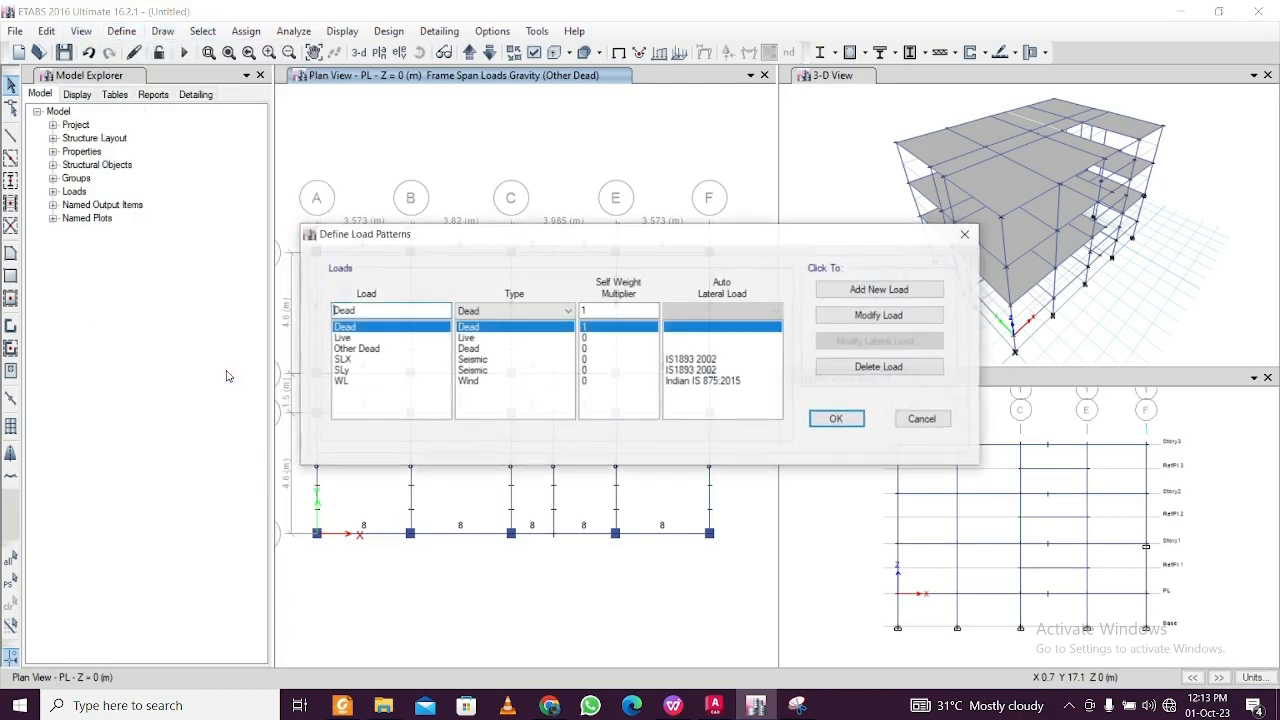
{"action": "left_click", "coordinate": [348, 360]}
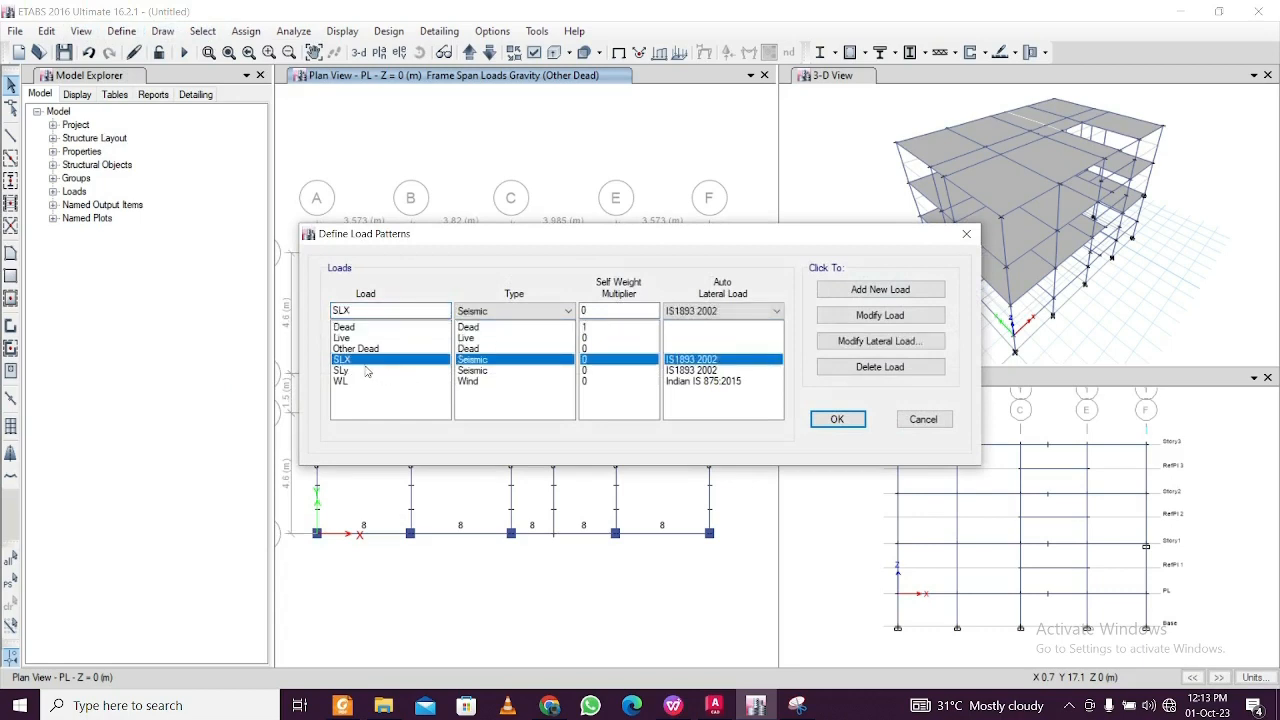
{"action": "left_click", "coordinate": [879, 341]}
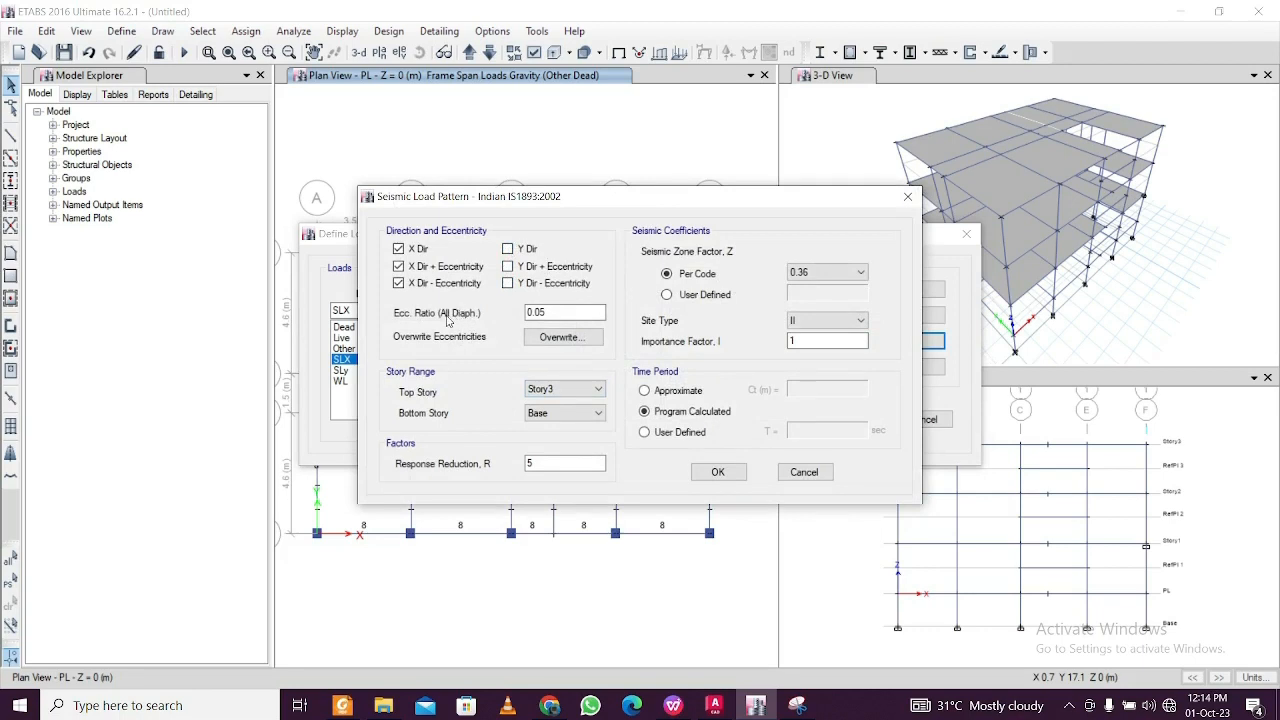
Set the SLX bottom story to PL and switch the time period to User Defined.
{"action": "left_click", "coordinate": [555, 312]}
{"action": "left_click", "coordinate": [542, 416]}
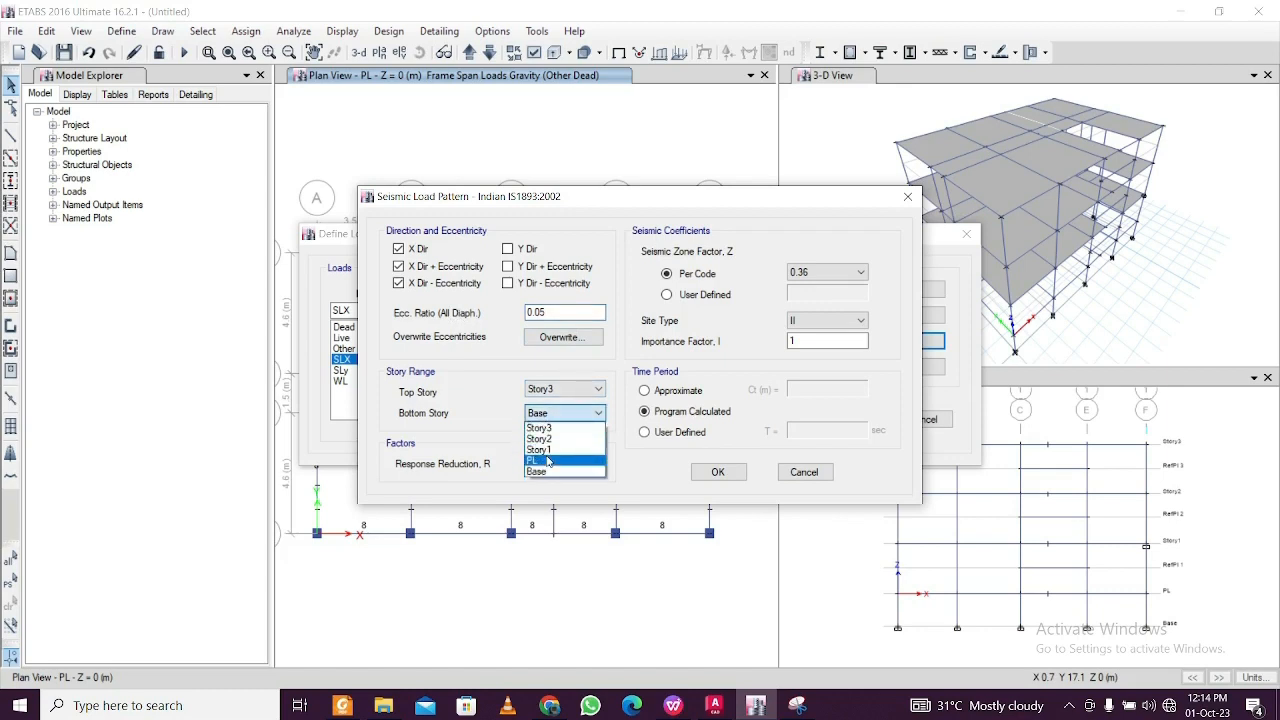
{"action": "left_click", "coordinate": [548, 460]}
{"action": "left_click", "coordinate": [552, 464]}
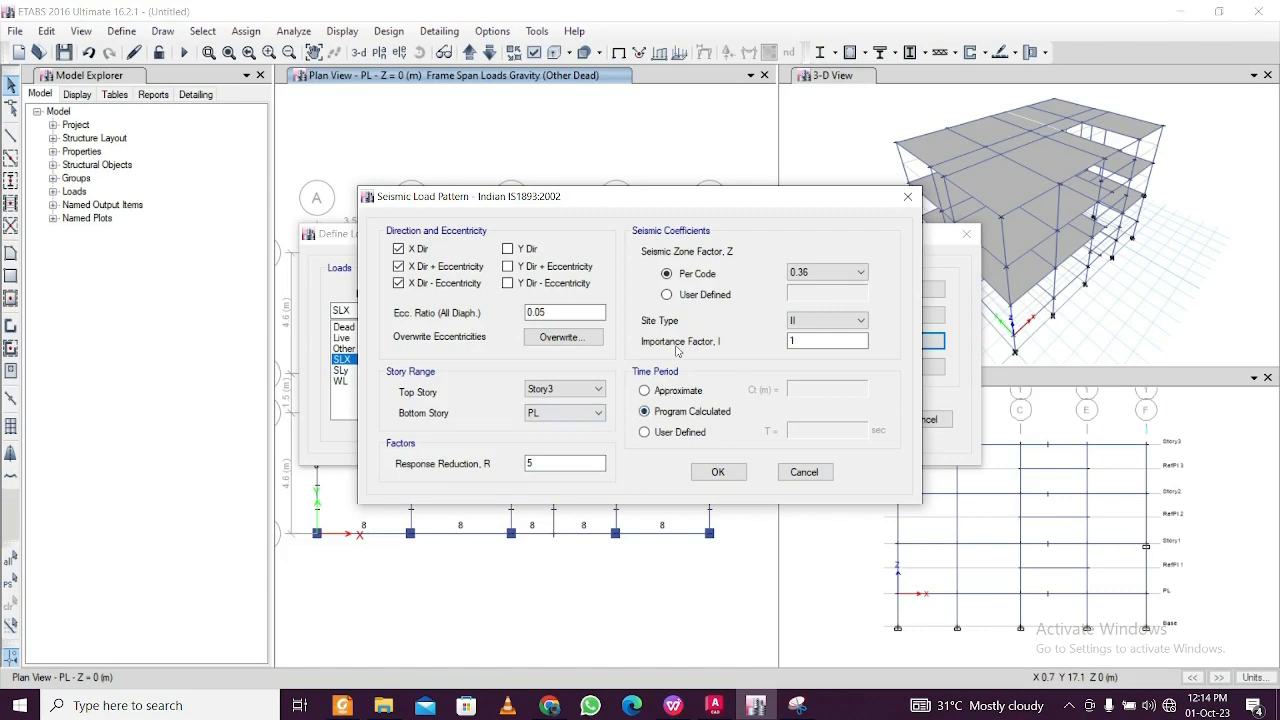
{"action": "left_click", "coordinate": [662, 433]}
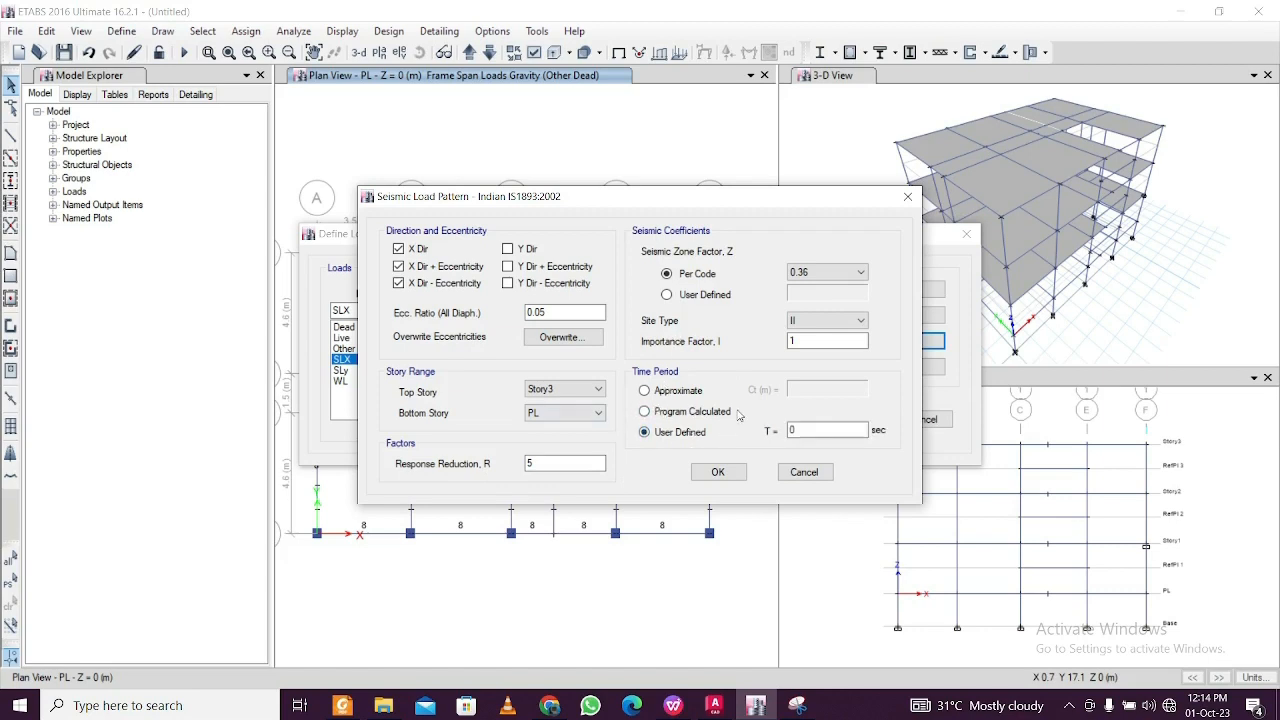
{"action": "left_click", "coordinate": [554, 311]}
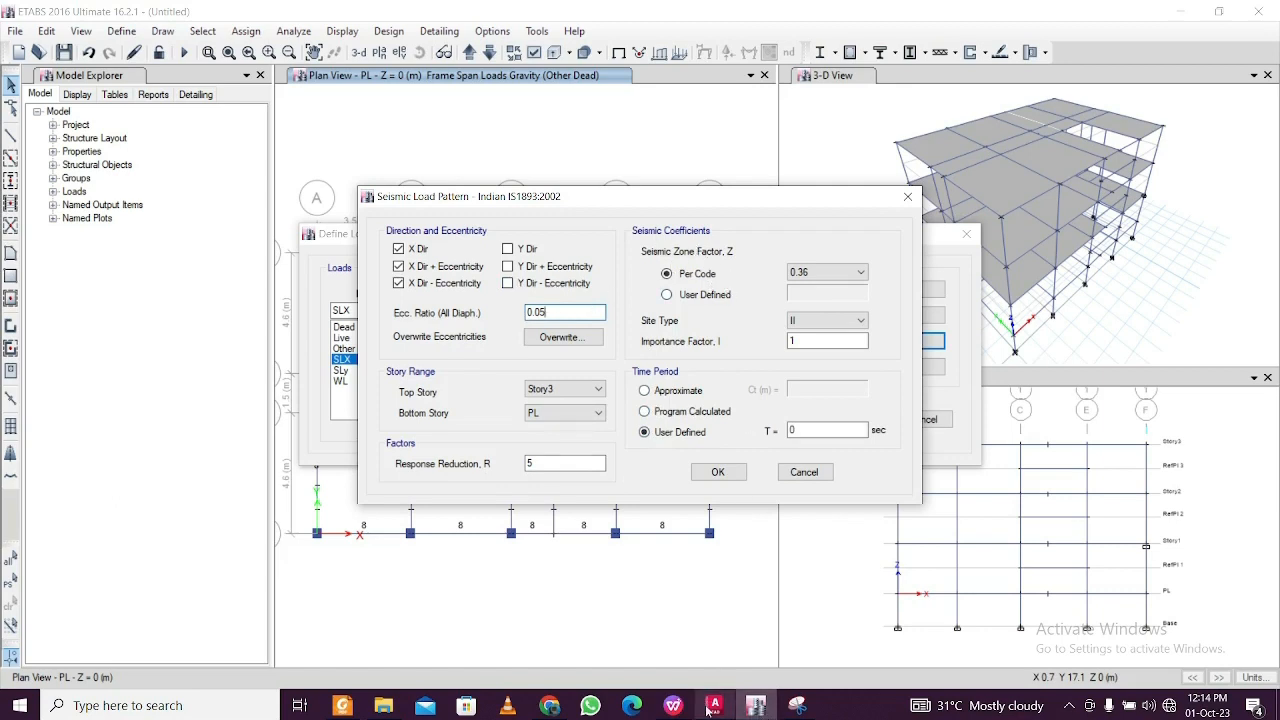
Switch to the Response Spectrum Analysis document in WPS Office and review the seismic load pattern settings and the time period calculation.
{"action": "mouse_move", "coordinate": [673, 705]}
{"action": "left_click", "coordinate": [738, 625]}
{"action": "left_click", "coordinate": [905, 177]}
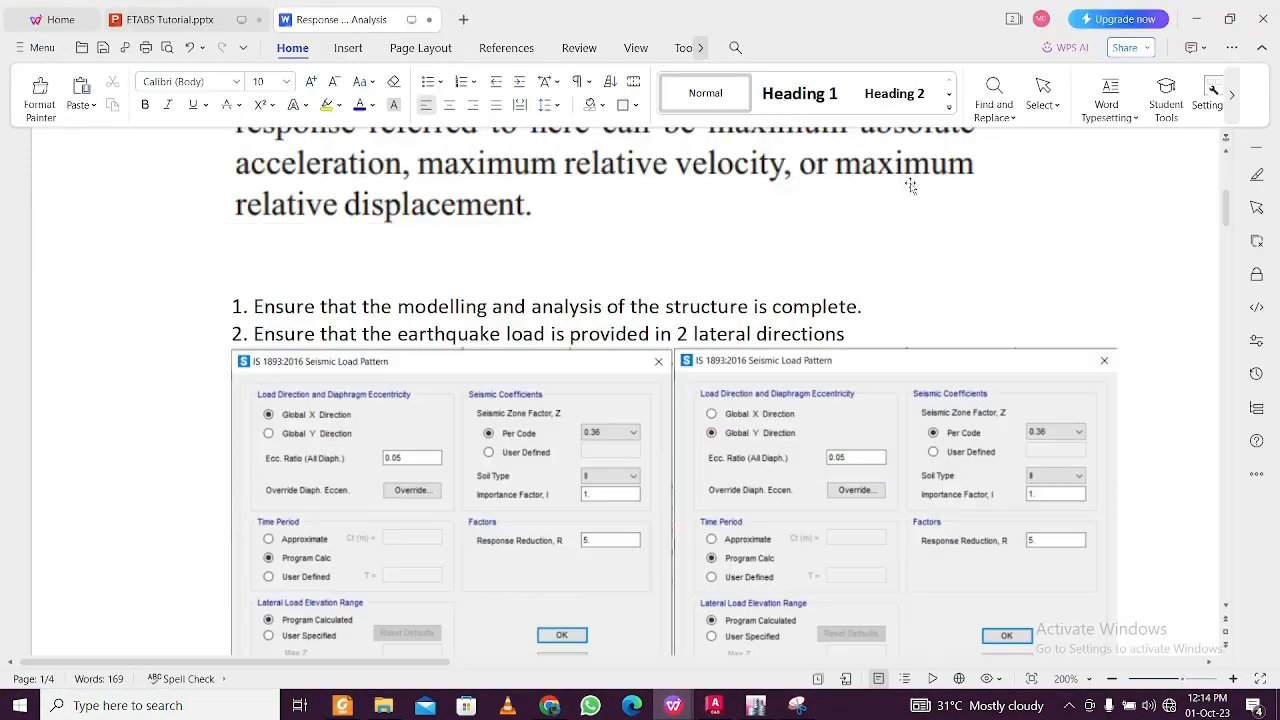
{"action": "scroll", "coordinate": [907, 172], "scroll_direction": "up", "scroll_amount": 3}
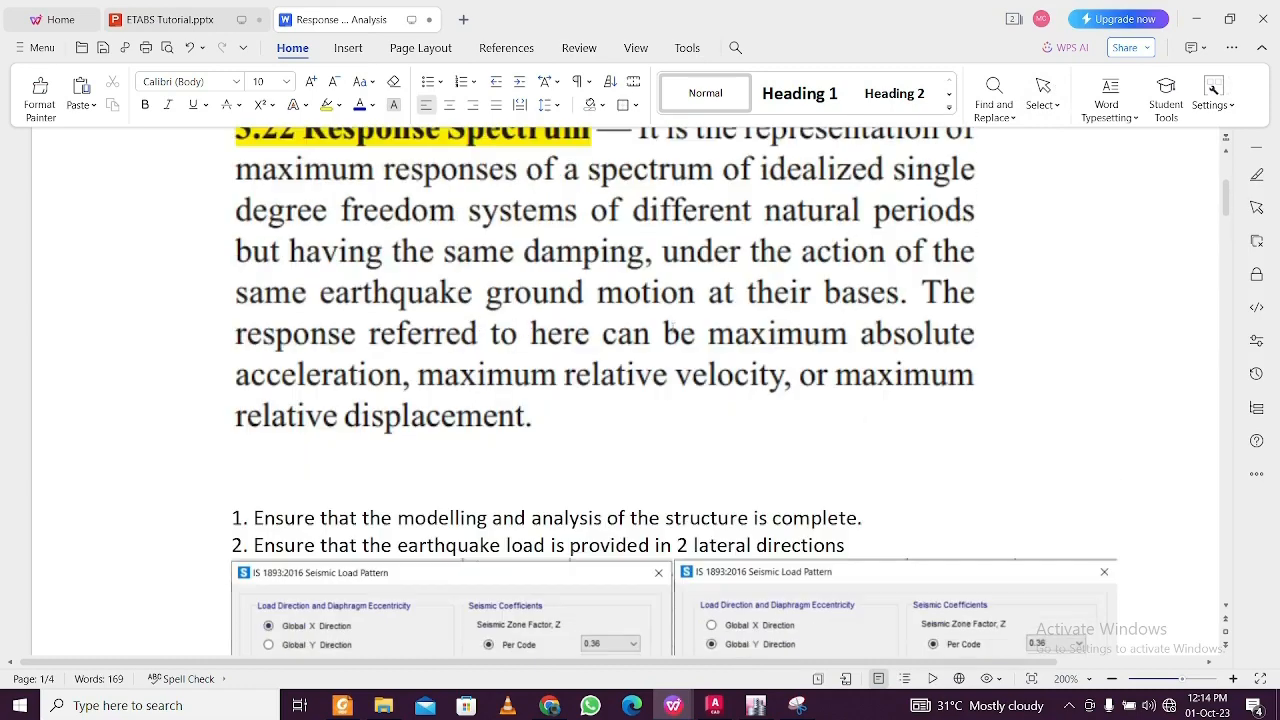
{"action": "scroll", "coordinate": [671, 328], "scroll_direction": "up", "scroll_amount": 5}
{"action": "scroll", "coordinate": [600, 312], "scroll_direction": "down", "scroll_amount": 7}
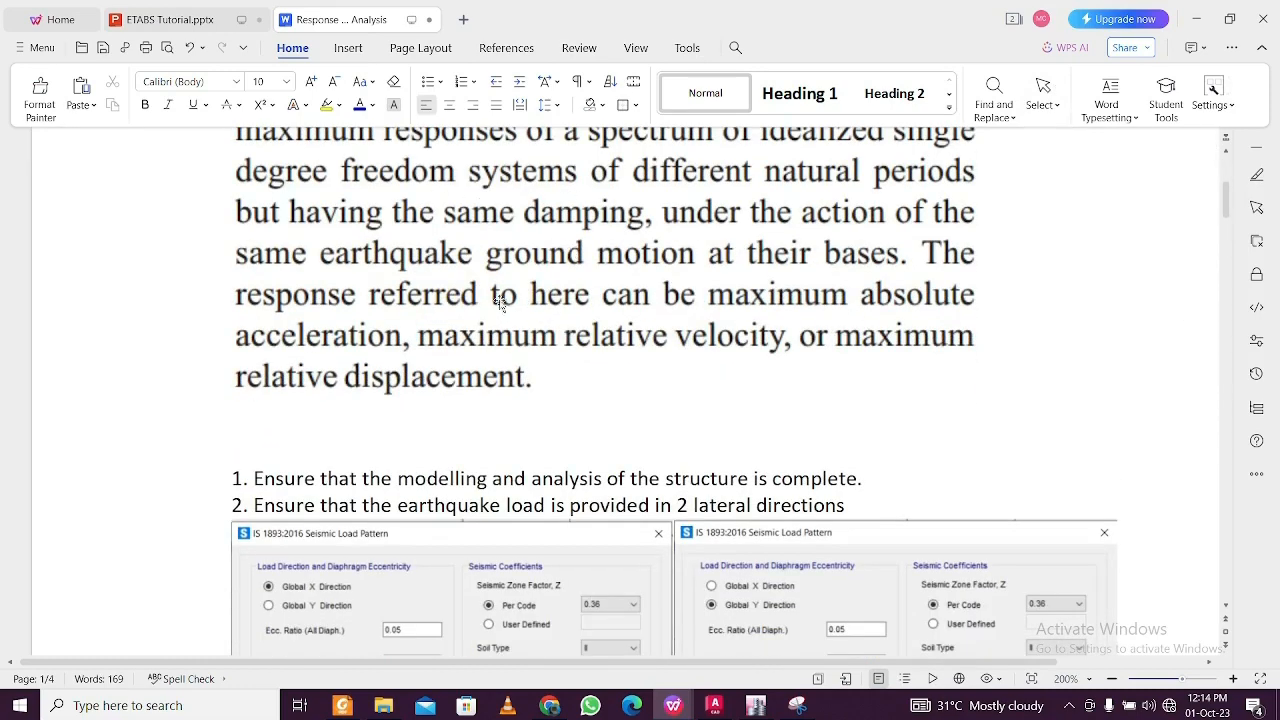
{"action": "scroll", "coordinate": [418, 309], "scroll_direction": "down", "scroll_amount": 3}
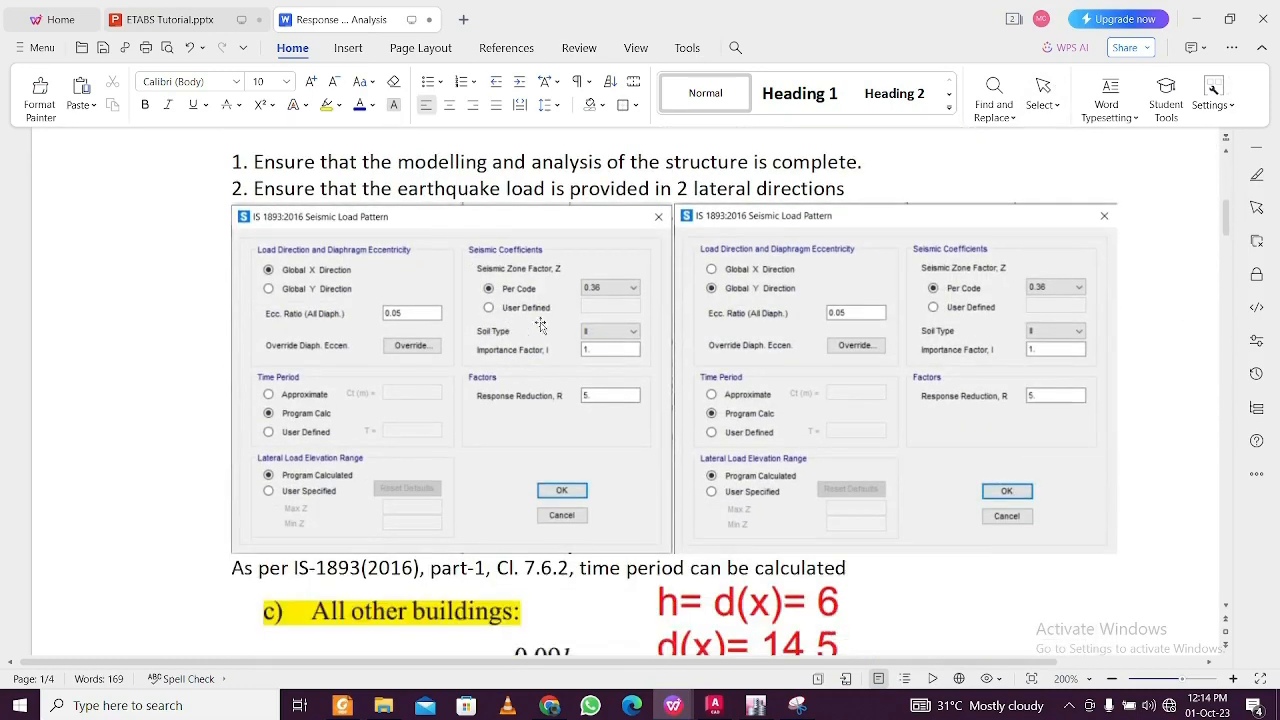
{"action": "scroll", "coordinate": [587, 331], "scroll_direction": "down", "scroll_amount": 3}
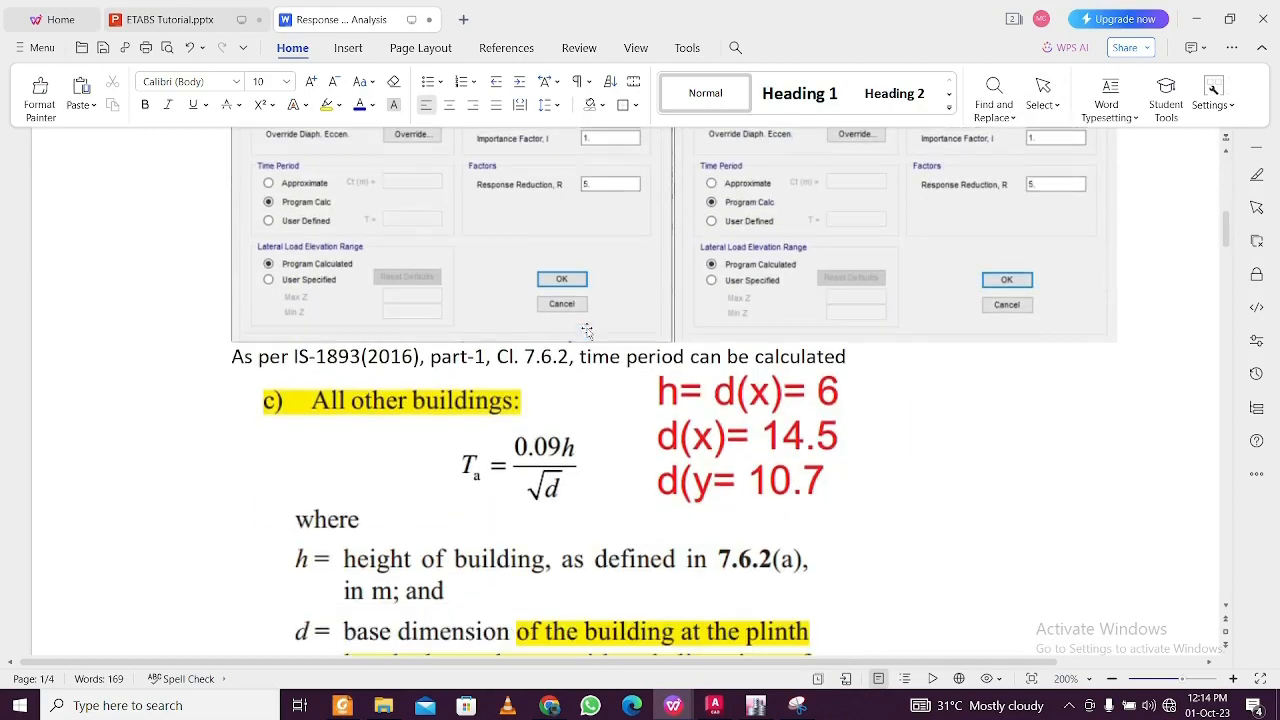
{"action": "scroll", "coordinate": [587, 331], "scroll_direction": "up", "scroll_amount": 3}
{"action": "scroll", "coordinate": [588, 330], "scroll_direction": "down", "scroll_amount": 7}
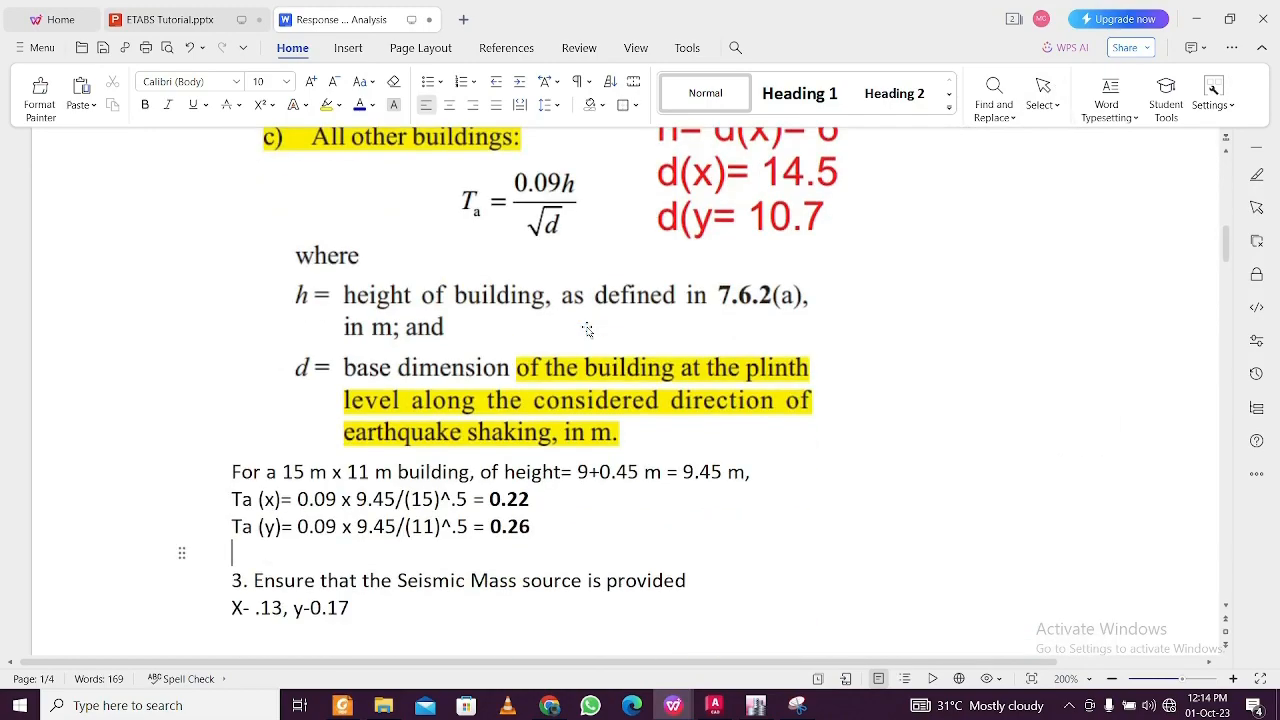
Find Table 3 Seismic Zone Factor Z in the document and examine the factor for each zone.
{"action": "scroll", "coordinate": [587, 331], "scroll_direction": "down", "scroll_amount": 15}
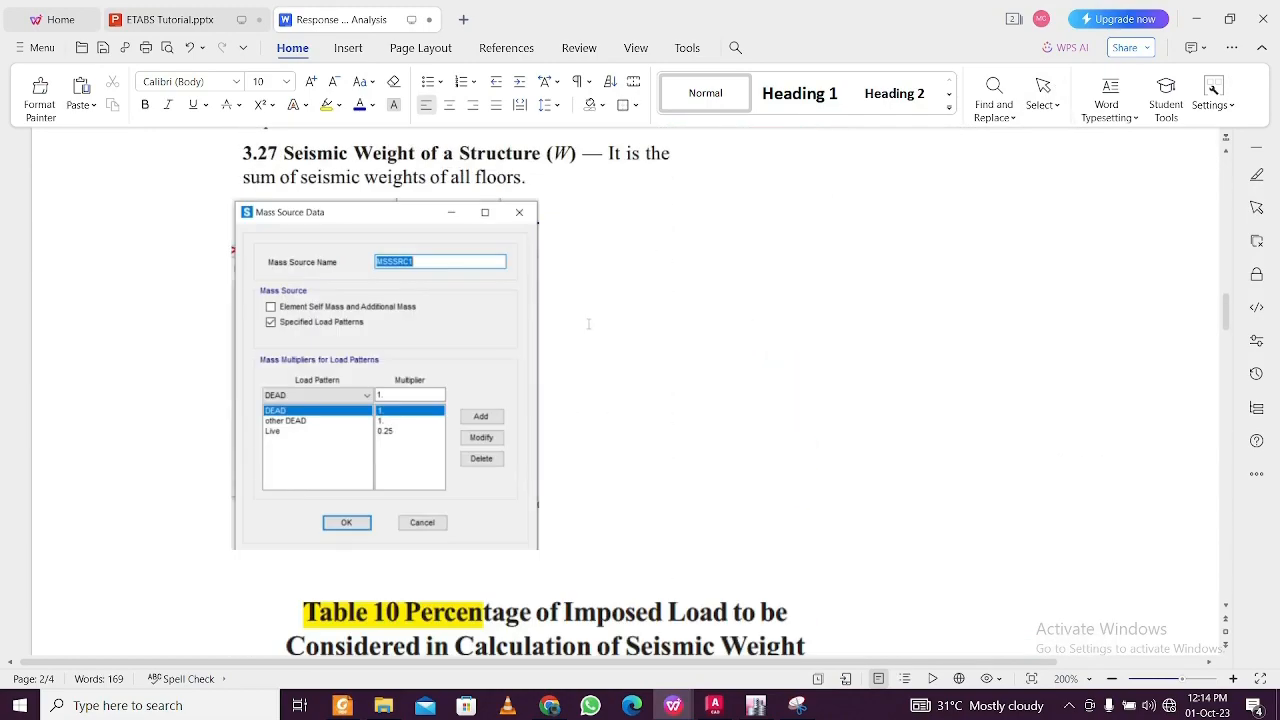
{"action": "scroll", "coordinate": [588, 323], "scroll_direction": "down", "scroll_amount": 20}
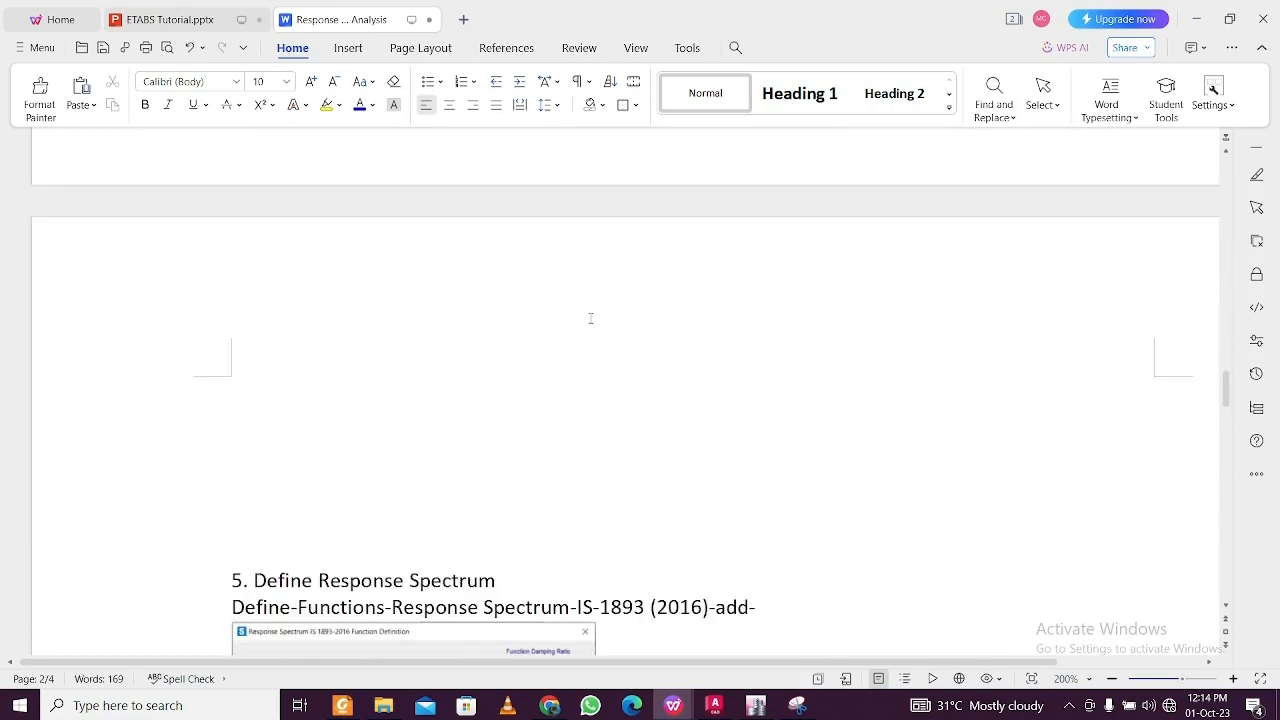
{"action": "scroll", "coordinate": [590, 318], "scroll_direction": "down", "scroll_amount": 2}
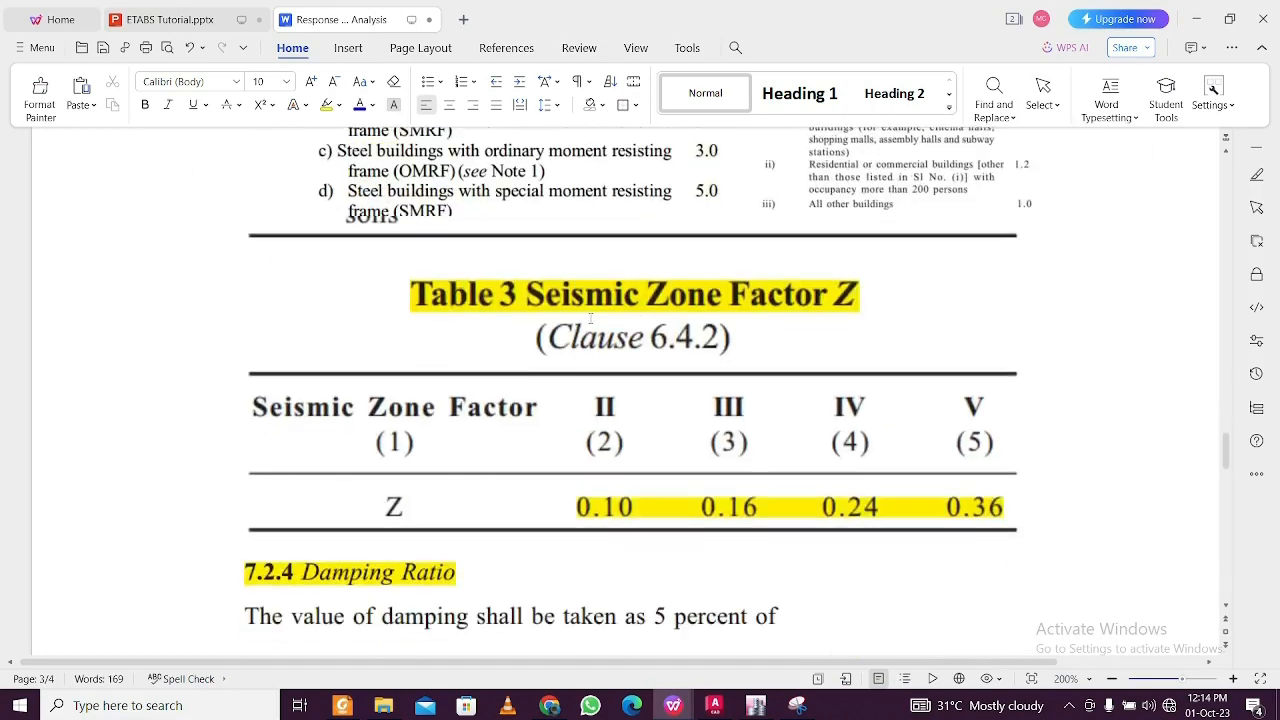
{"action": "scroll", "coordinate": [622, 353], "scroll_direction": "down", "scroll_amount": 2}
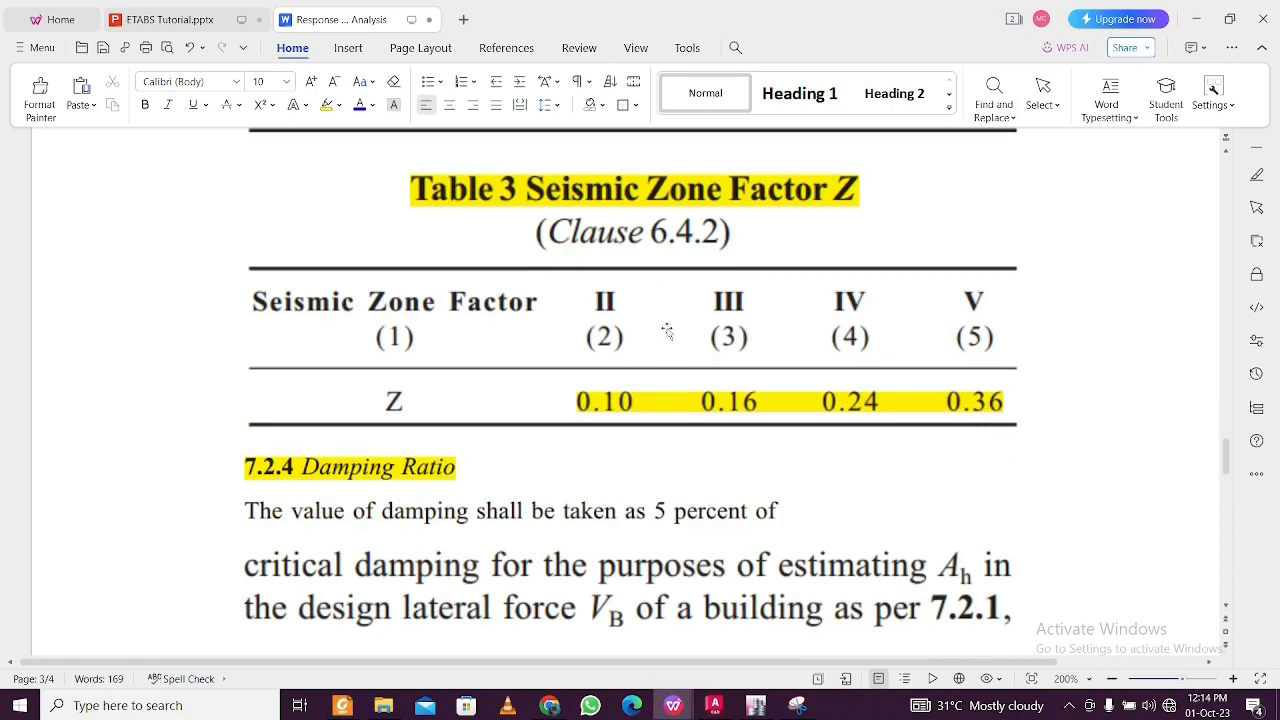
{"action": "scroll", "coordinate": [798, 370], "scroll_direction": "up", "scroll_amount": 1}
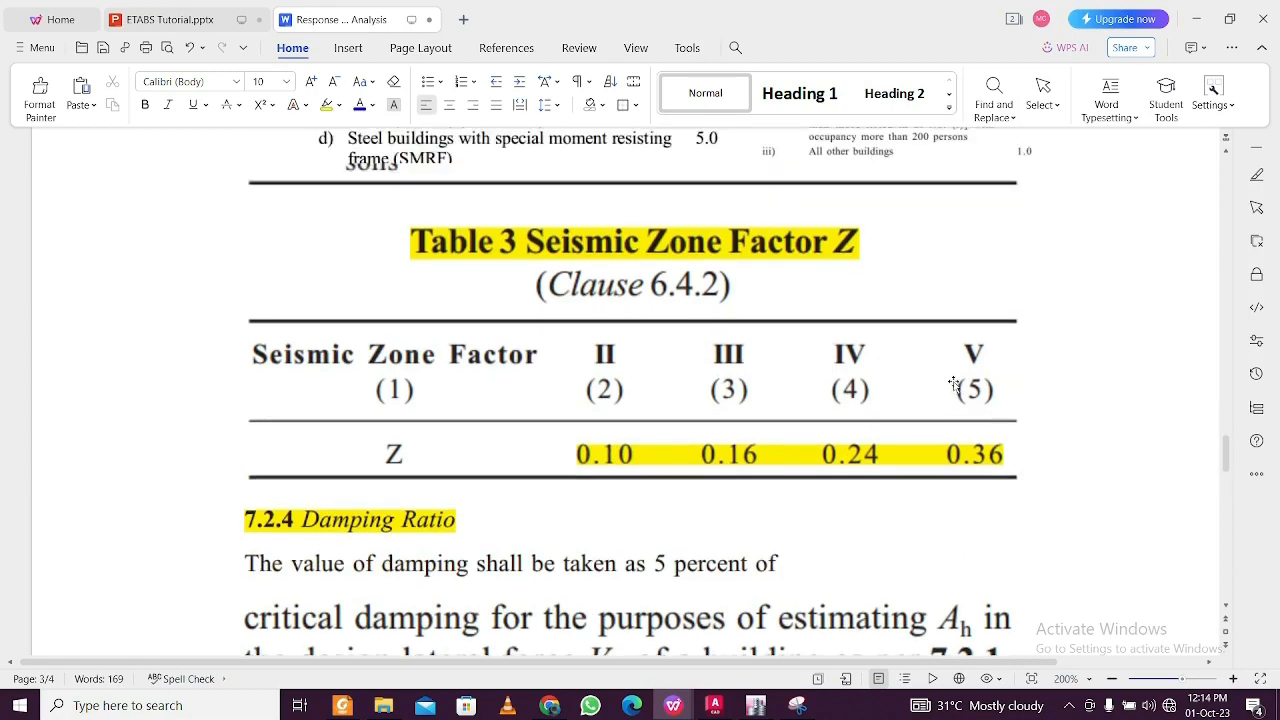
{"action": "scroll", "coordinate": [968, 338], "scroll_direction": "down", "scroll_amount": 6}
{"action": "scroll", "coordinate": [968, 338], "scroll_direction": "up", "scroll_amount": 6}
{"action": "scroll", "coordinate": [974, 355], "scroll_direction": "up", "scroll_amount": 1}
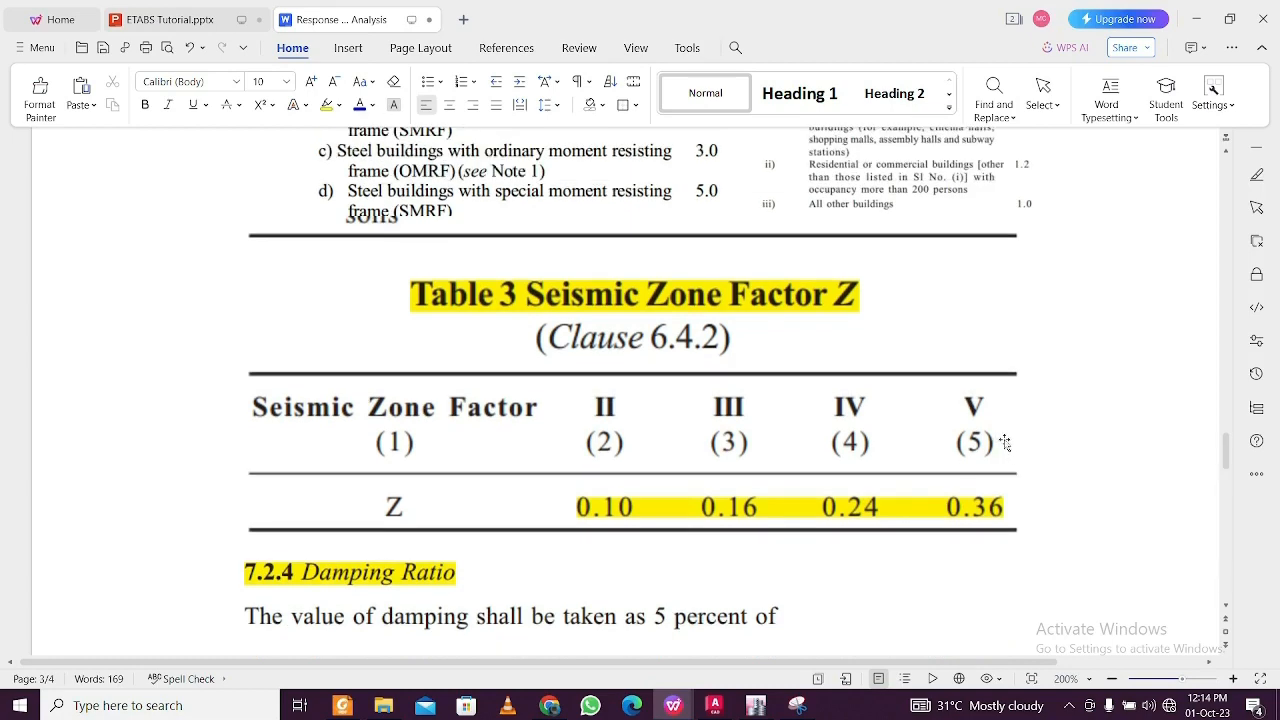
Return to ETABS and check the per-code seismic zone factor options of the SLX pattern.
{"action": "left_click", "coordinate": [755, 702]}
{"action": "left_click", "coordinate": [845, 275]}
{"action": "left_click", "coordinate": [845, 277]}
{"action": "left_click", "coordinate": [845, 275]}
{"action": "left_click", "coordinate": [845, 275]}
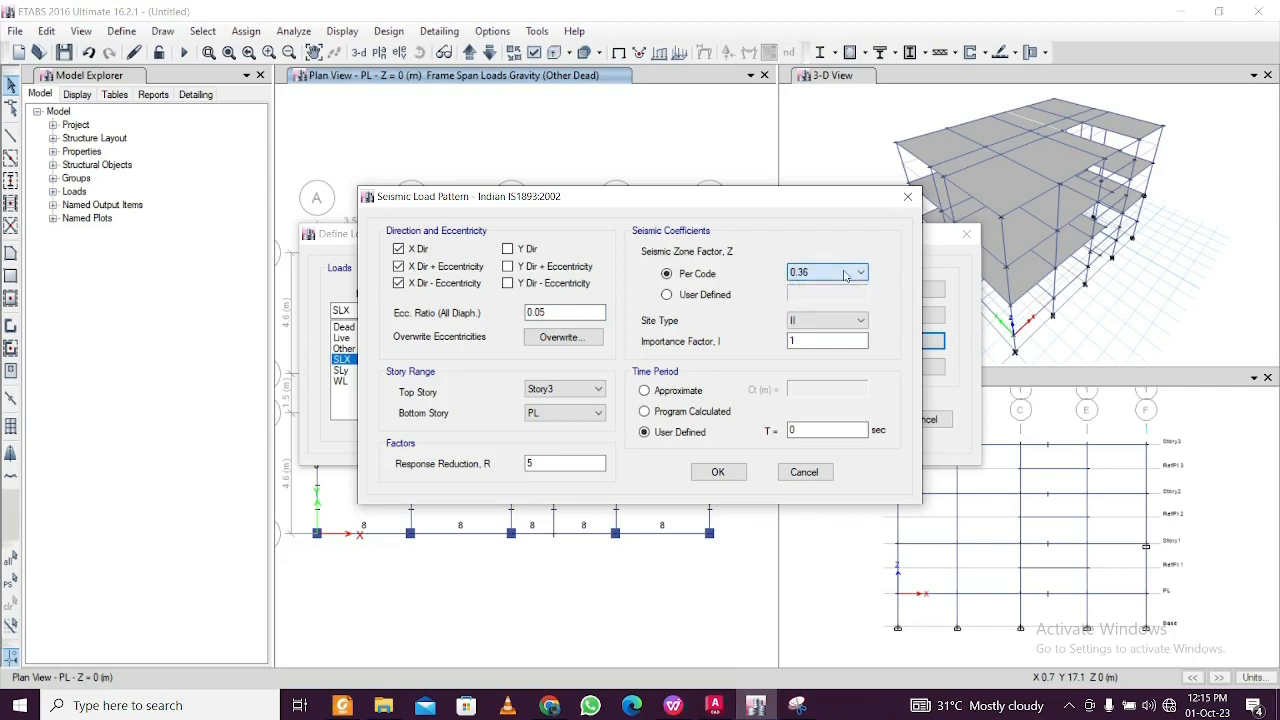
Recheck the seismic zone factor table in the Response Spectrum Analysis document and return to the SLX settings in ETABS.
{"action": "left_click", "coordinate": [342, 706]}
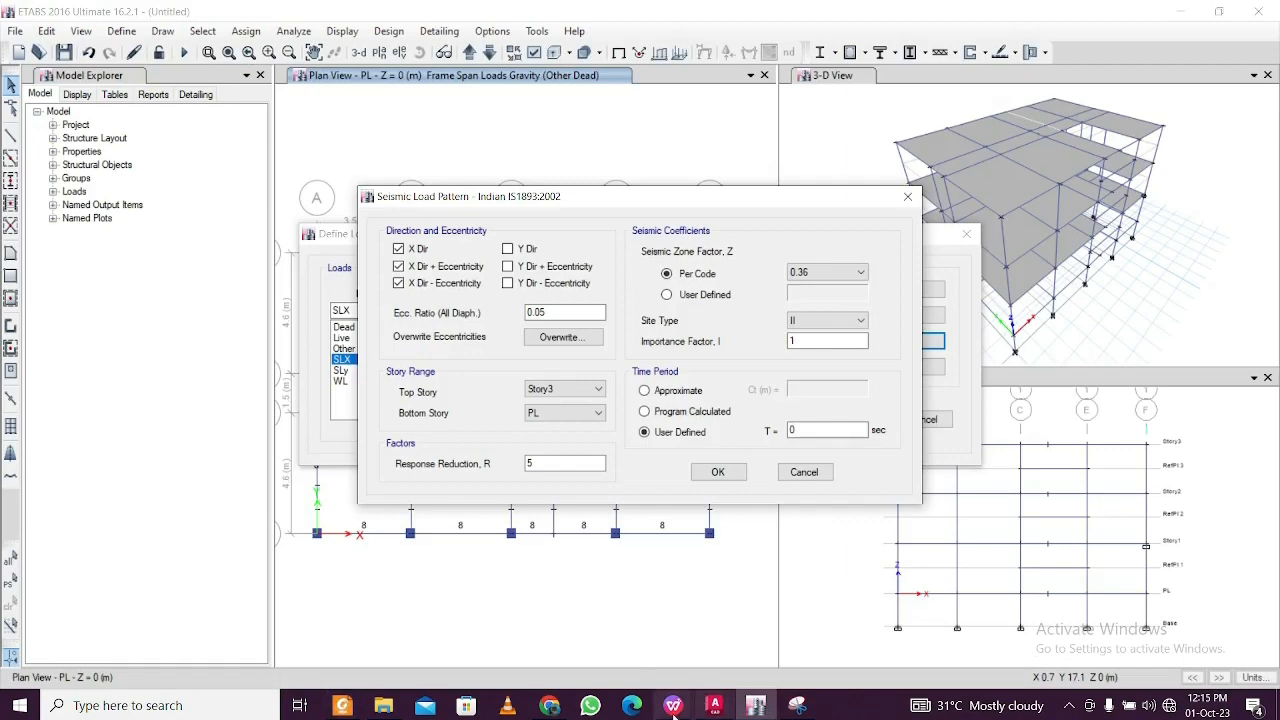
{"action": "mouse_move", "coordinate": [673, 705]}
{"action": "left_click", "coordinate": [752, 640]}
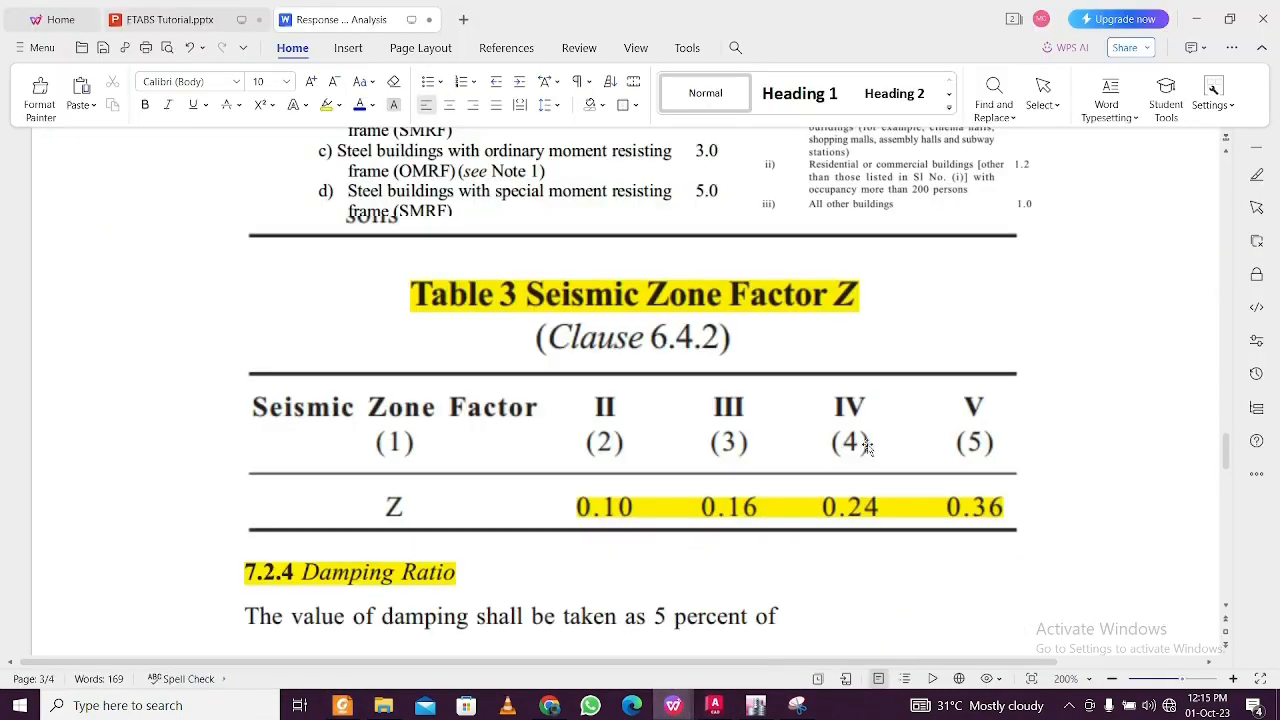
{"action": "scroll", "coordinate": [857, 445], "scroll_direction": "up", "scroll_amount": 1}
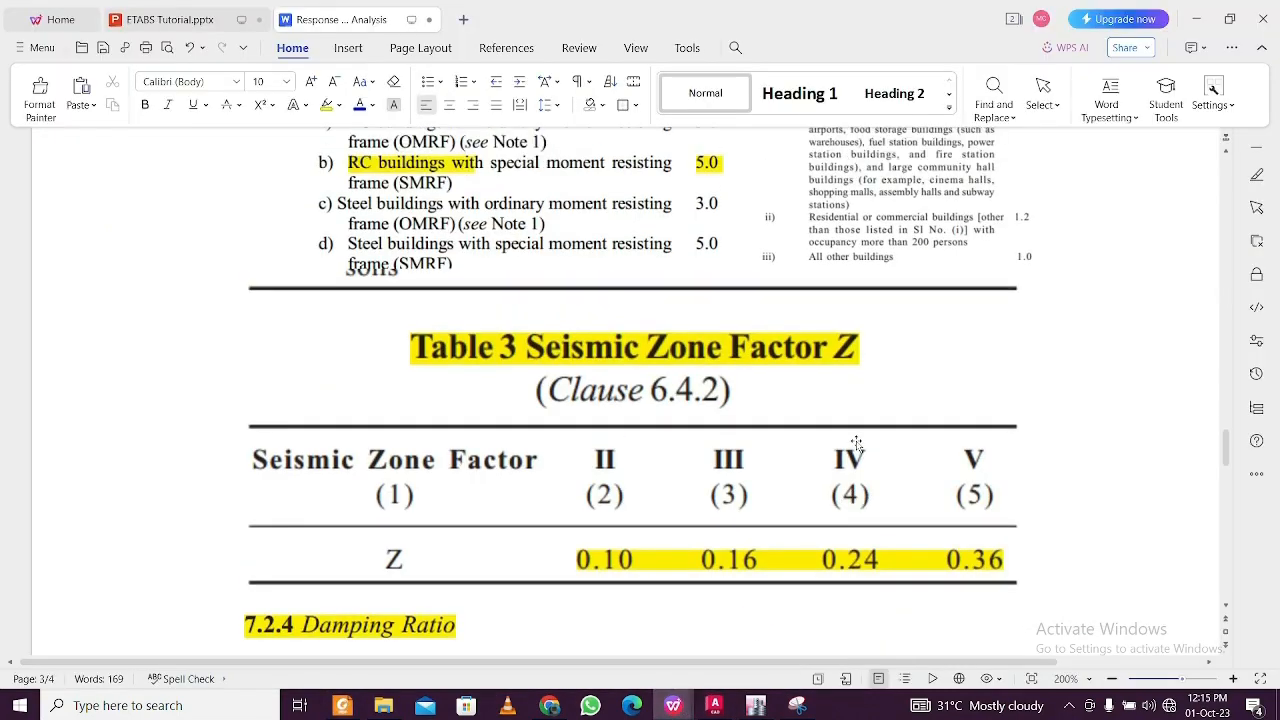
{"action": "scroll", "coordinate": [857, 445], "scroll_direction": "up", "scroll_amount": 3}
{"action": "scroll", "coordinate": [857, 443], "scroll_direction": "down", "scroll_amount": 3}
{"action": "left_click", "coordinate": [755, 705]}
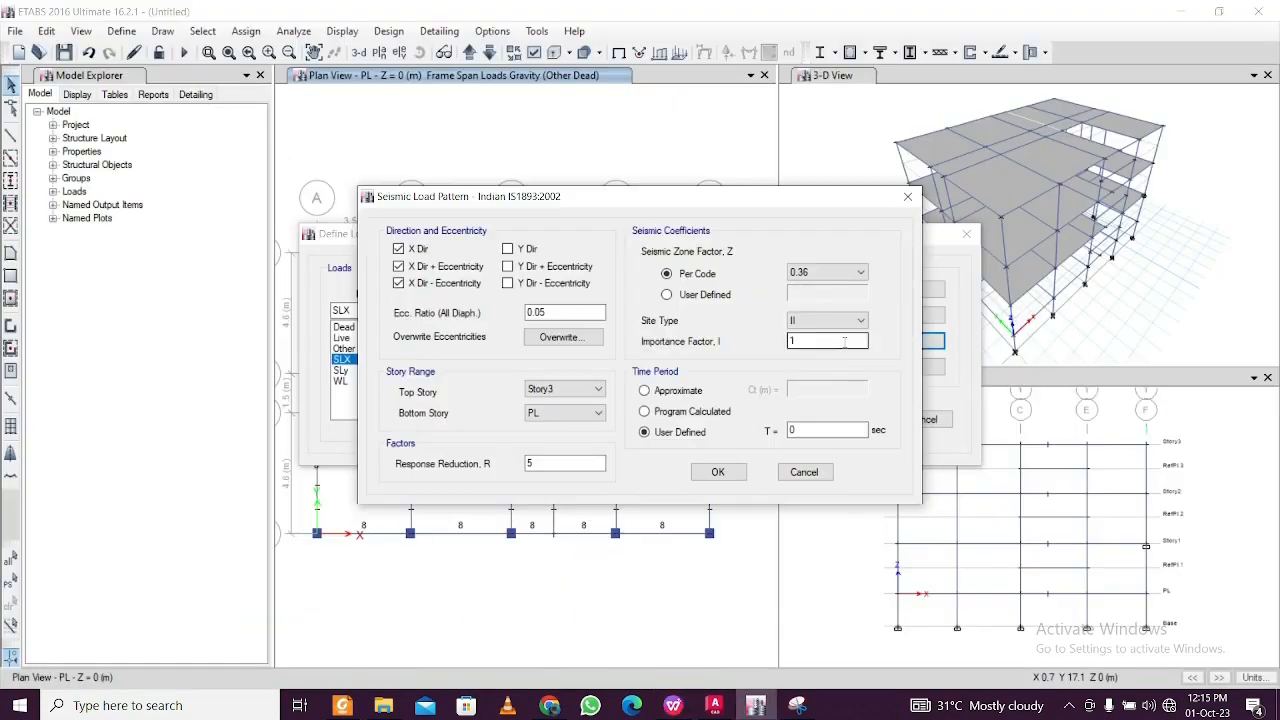
{"action": "left_click", "coordinate": [755, 705]}
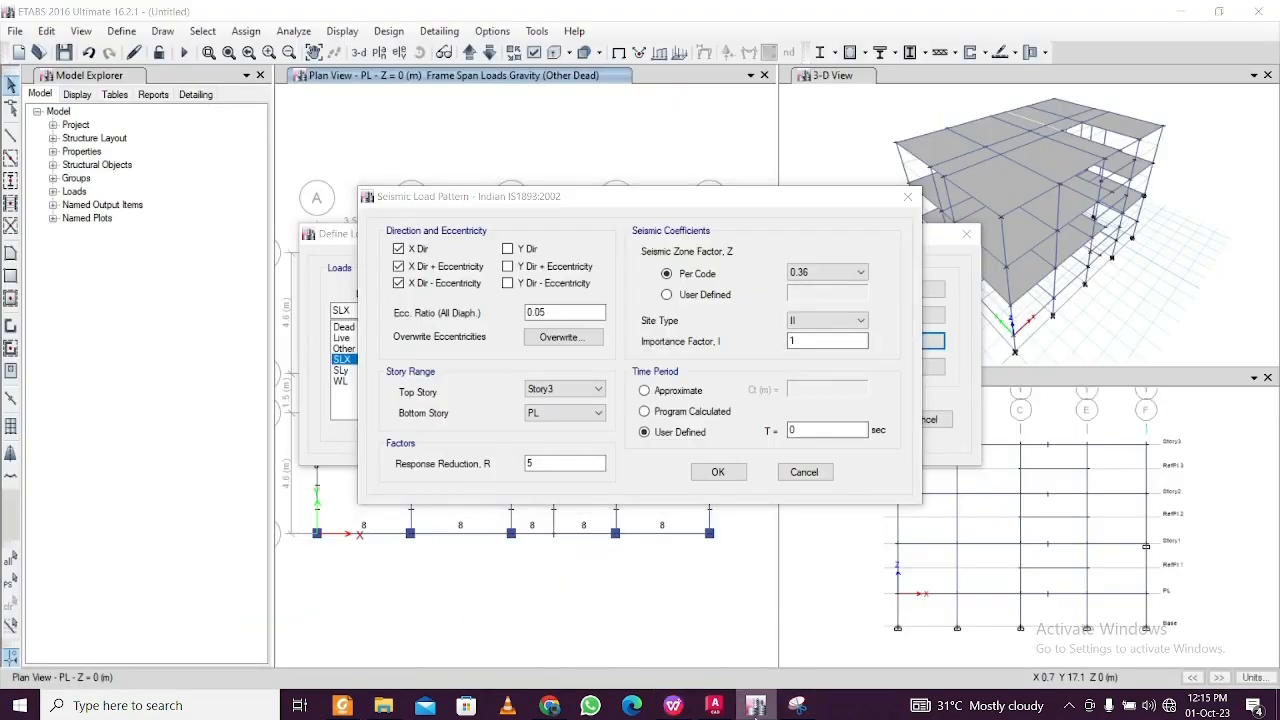
Switch to the Response Spectrum Analysis document and look through its response reduction factor and importance factor tables.
{"action": "left_click", "coordinate": [673, 705]}
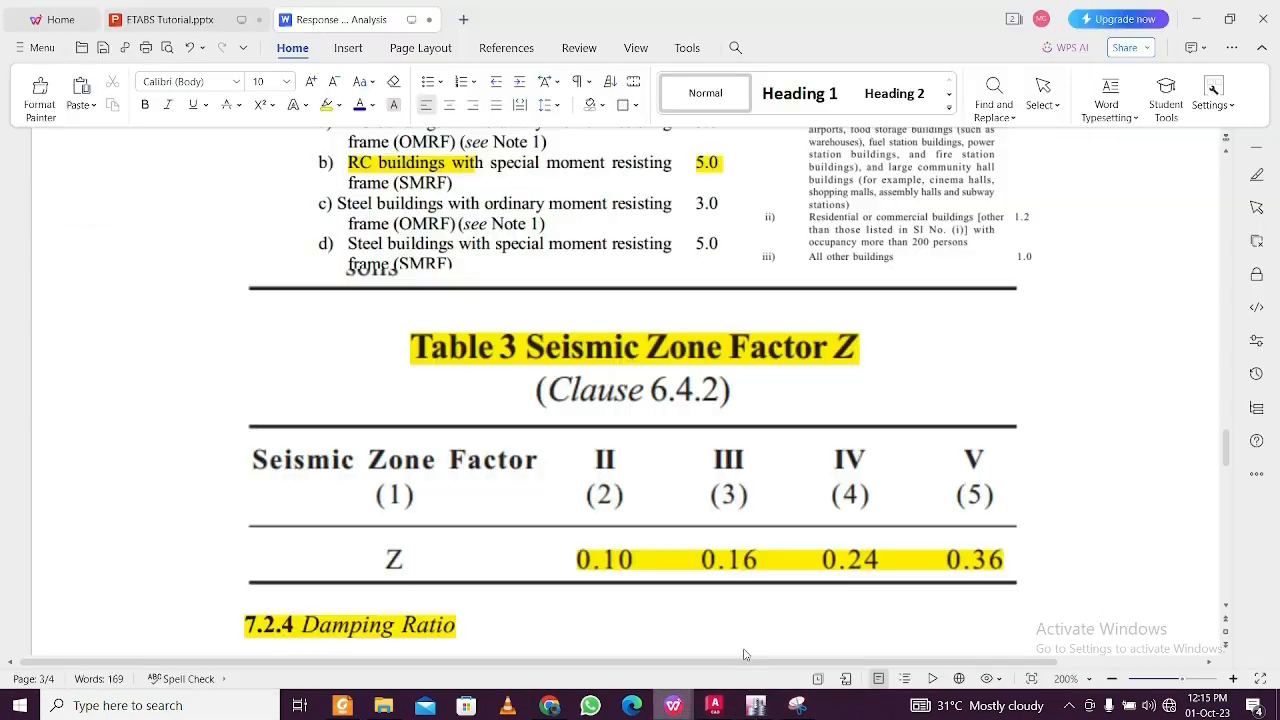
{"action": "scroll", "coordinate": [708, 449], "scroll_direction": "up", "scroll_amount": 5}
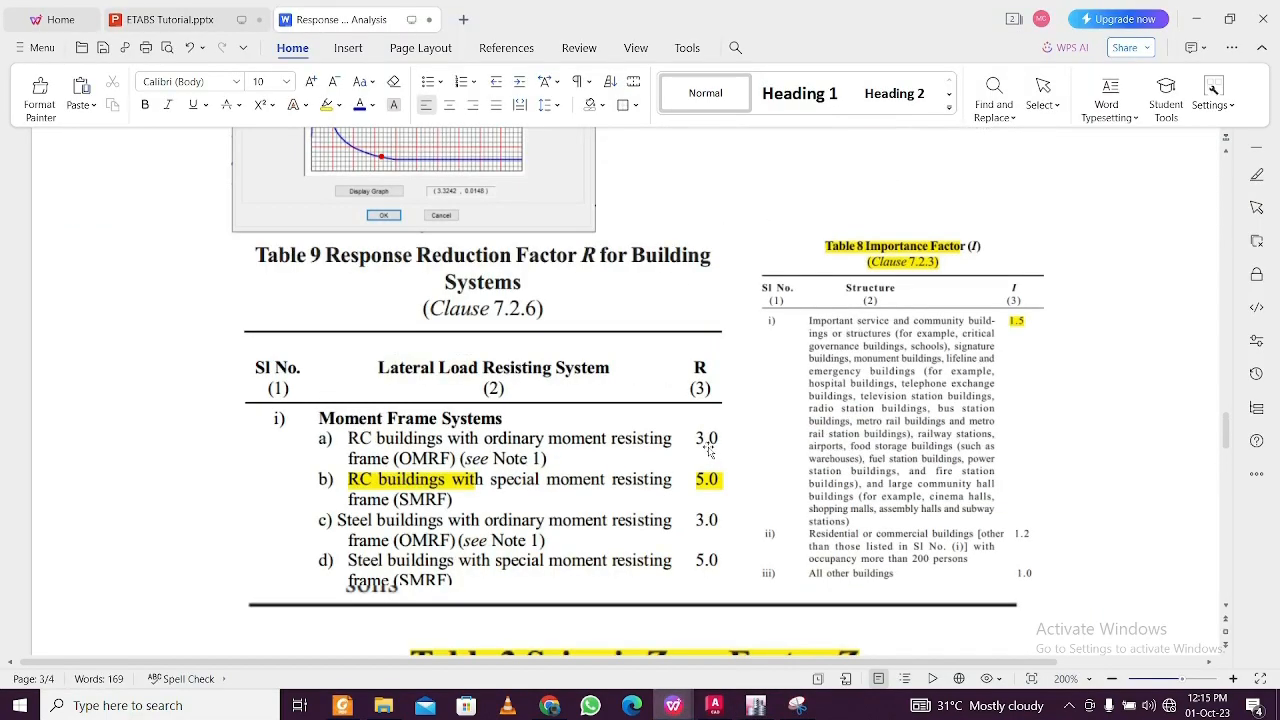
{"action": "scroll", "coordinate": [708, 449], "scroll_direction": "up", "scroll_amount": 15}
{"action": "scroll", "coordinate": [713, 440], "scroll_direction": "up", "scroll_amount": 12}
{"action": "scroll", "coordinate": [713, 440], "scroll_direction": "down", "scroll_amount": 5}
{"action": "scroll", "coordinate": [713, 440], "scroll_direction": "down", "scroll_amount": 2}
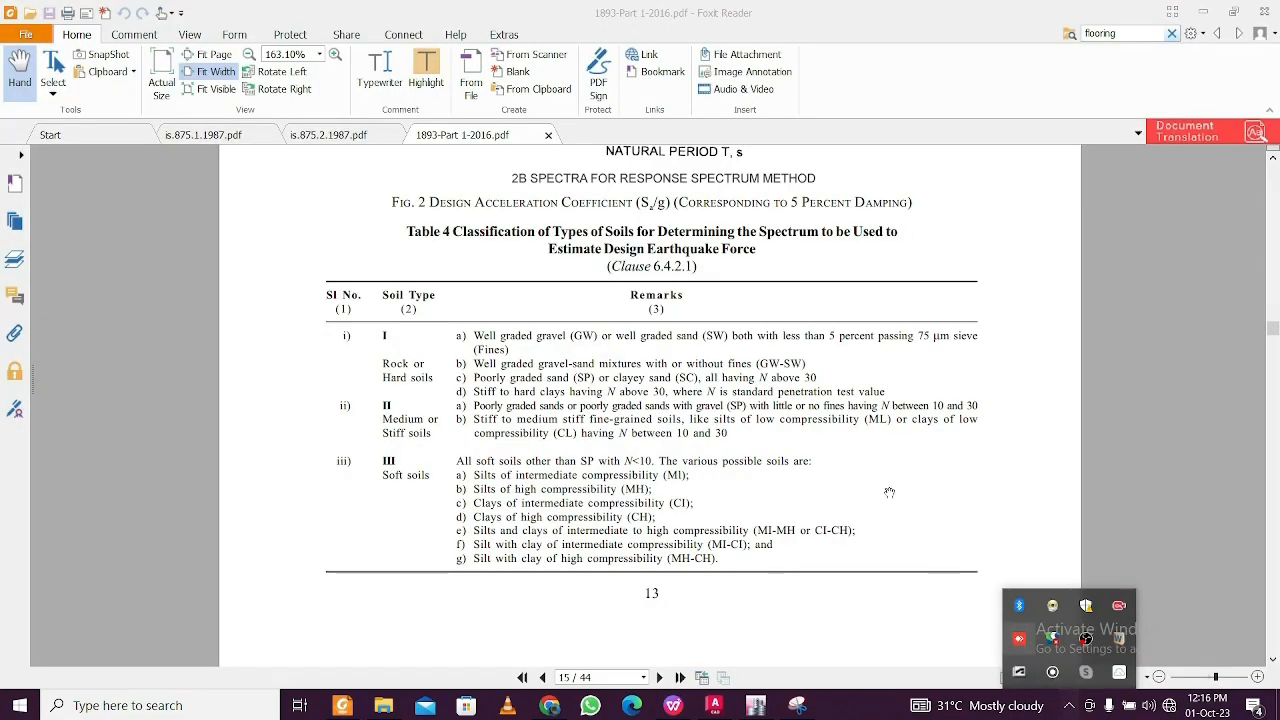
Examine the soil type classification in Table 4 of 1893-Part 1-2016.pdf in Foxit Reader, and return to ETABS.
{"action": "left_click", "coordinate": [622, 398]}
{"action": "scroll", "coordinate": [618, 390], "scroll_direction": "up", "scroll_amount": 1}
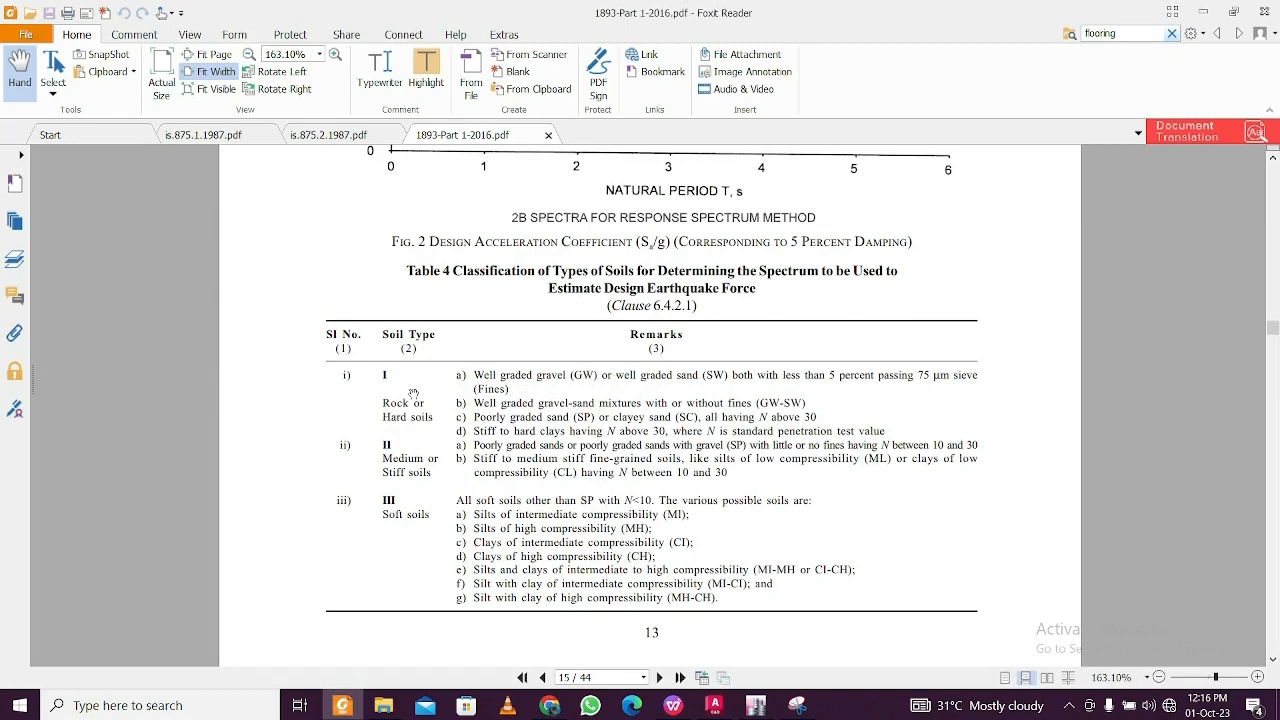
{"action": "scroll", "coordinate": [434, 398], "scroll_direction": "up", "scroll_amount": 2}
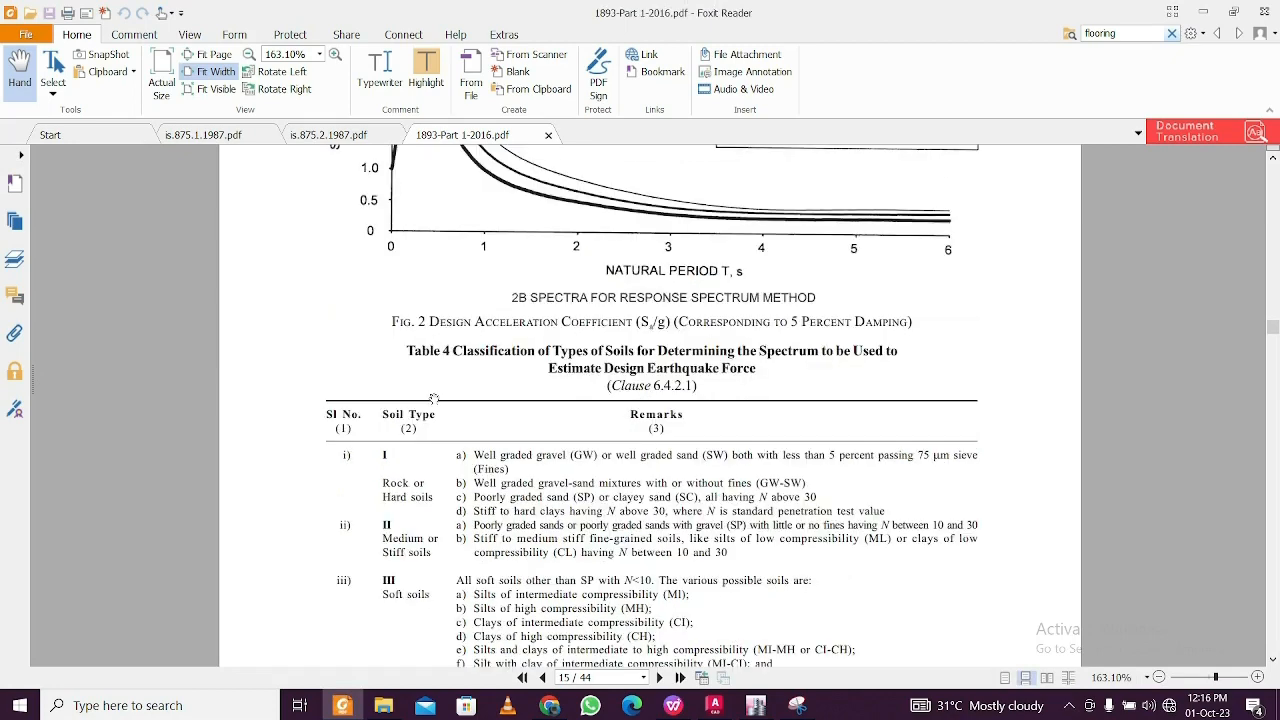
{"action": "scroll", "coordinate": [643, 466], "scroll_direction": "down", "scroll_amount": 1}
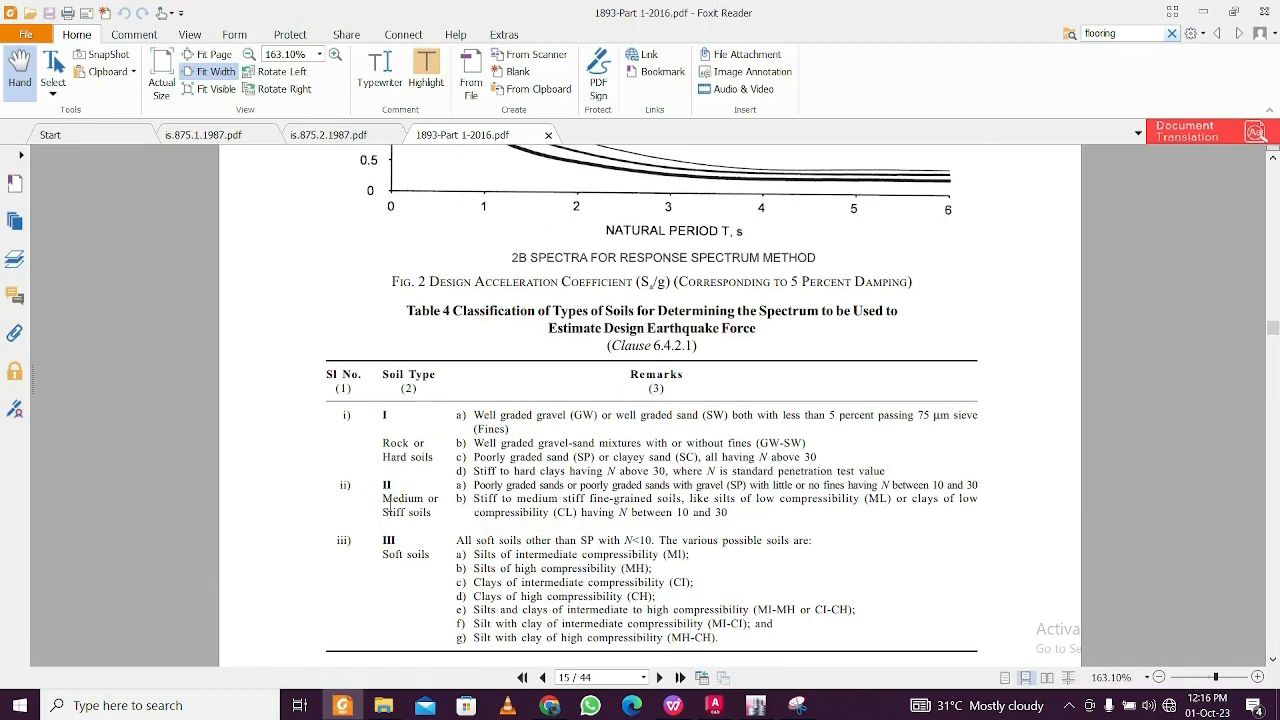
{"action": "left_click", "coordinate": [756, 705]}
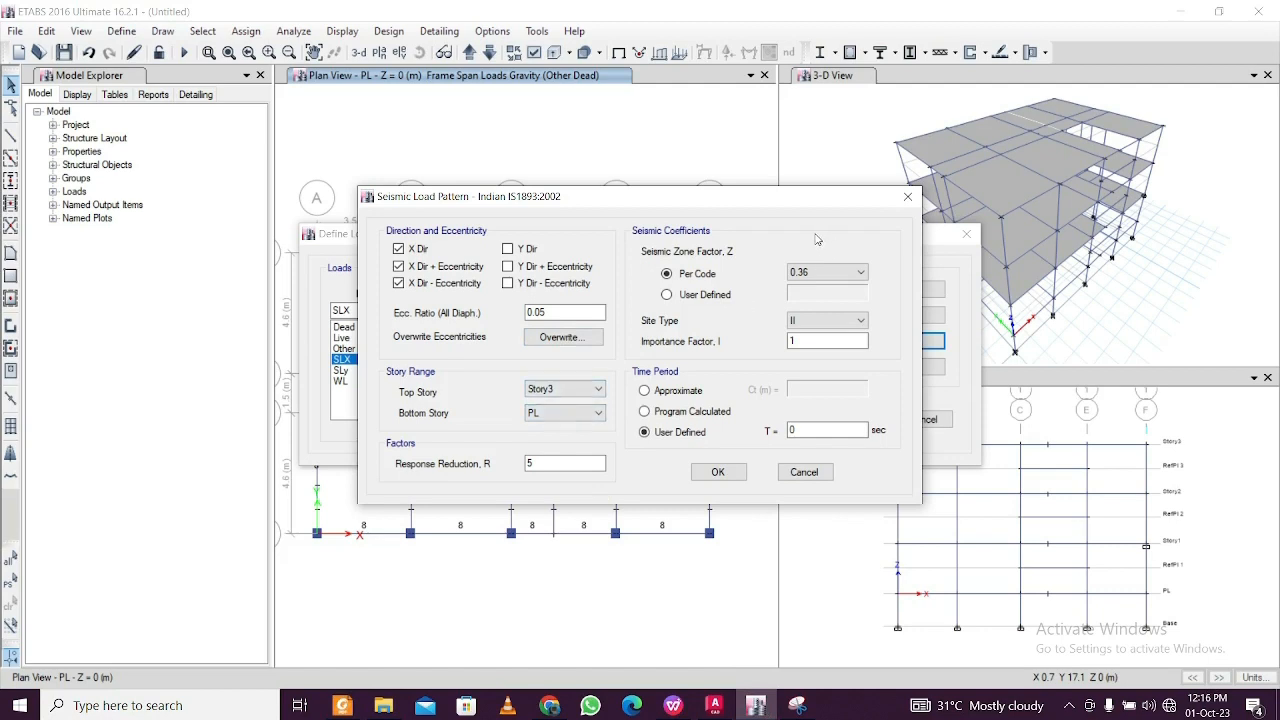
Switch to the Response Spectrum Analysis document, examine Table 8 for the importance factor, and return to the SLX settings in ETABS.
{"action": "left_click", "coordinate": [820, 341]}
{"action": "left_click", "coordinate": [684, 708]}
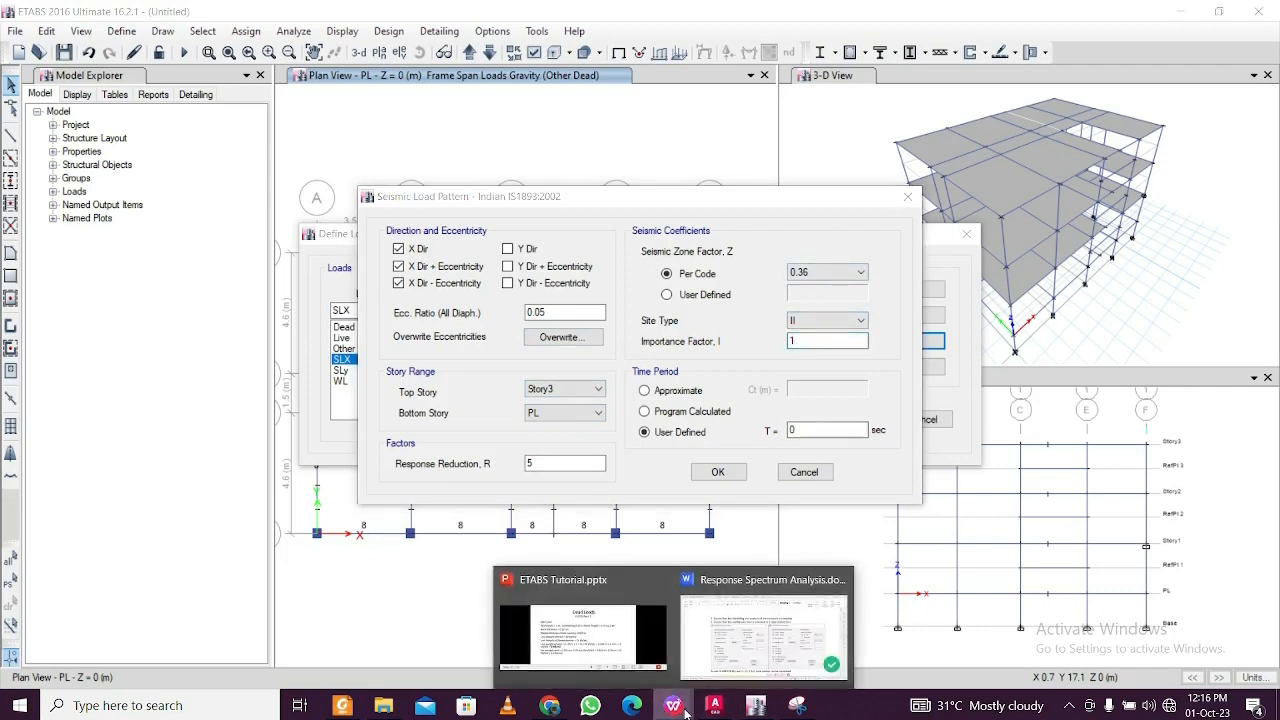
{"action": "left_click", "coordinate": [748, 655]}
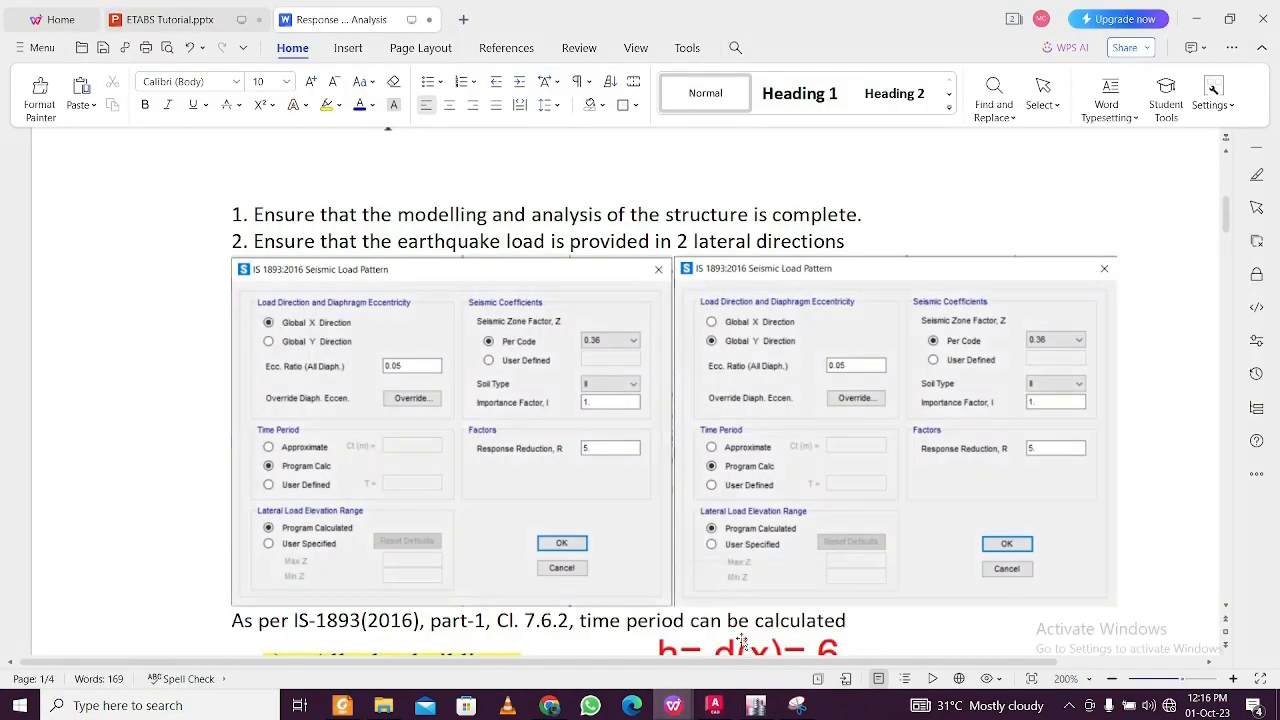
{"action": "scroll", "coordinate": [718, 590], "scroll_direction": "down", "scroll_amount": 20}
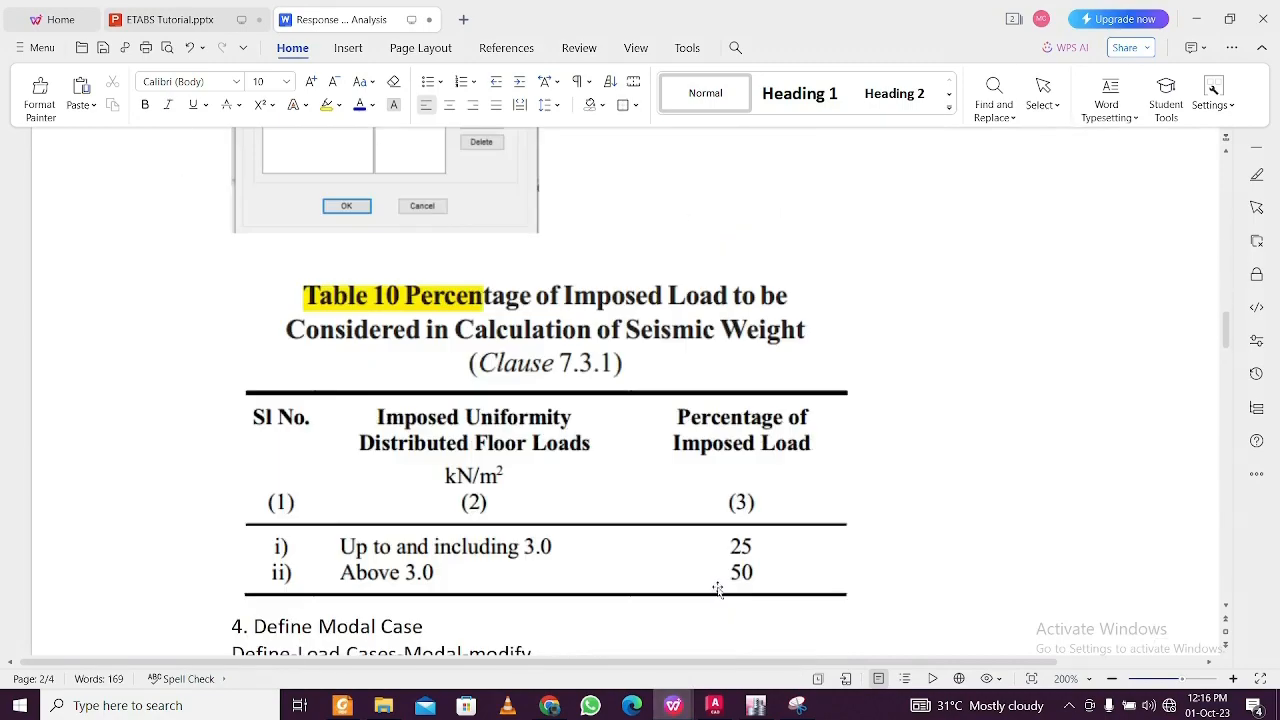
{"action": "scroll", "coordinate": [718, 590], "scroll_direction": "down", "scroll_amount": 15}
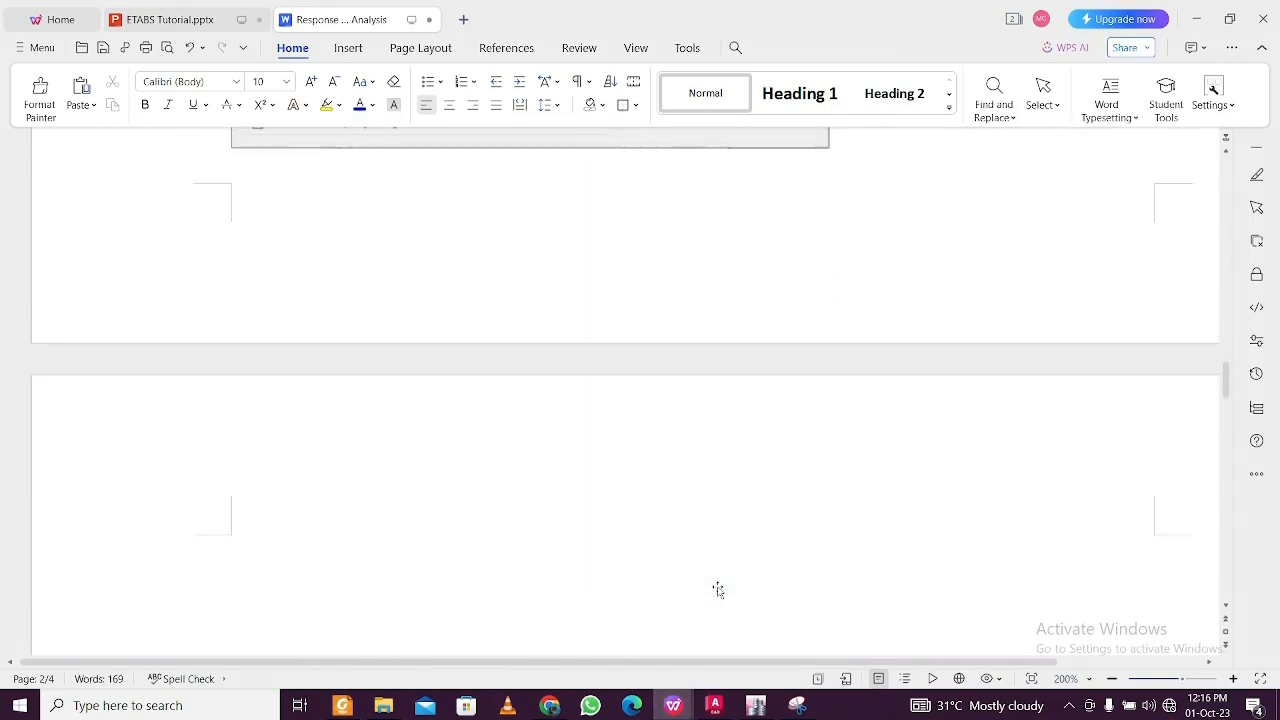
{"action": "scroll", "coordinate": [718, 590], "scroll_direction": "down", "scroll_amount": 10}
{"action": "scroll", "coordinate": [718, 590], "scroll_direction": "up", "scroll_amount": 4}
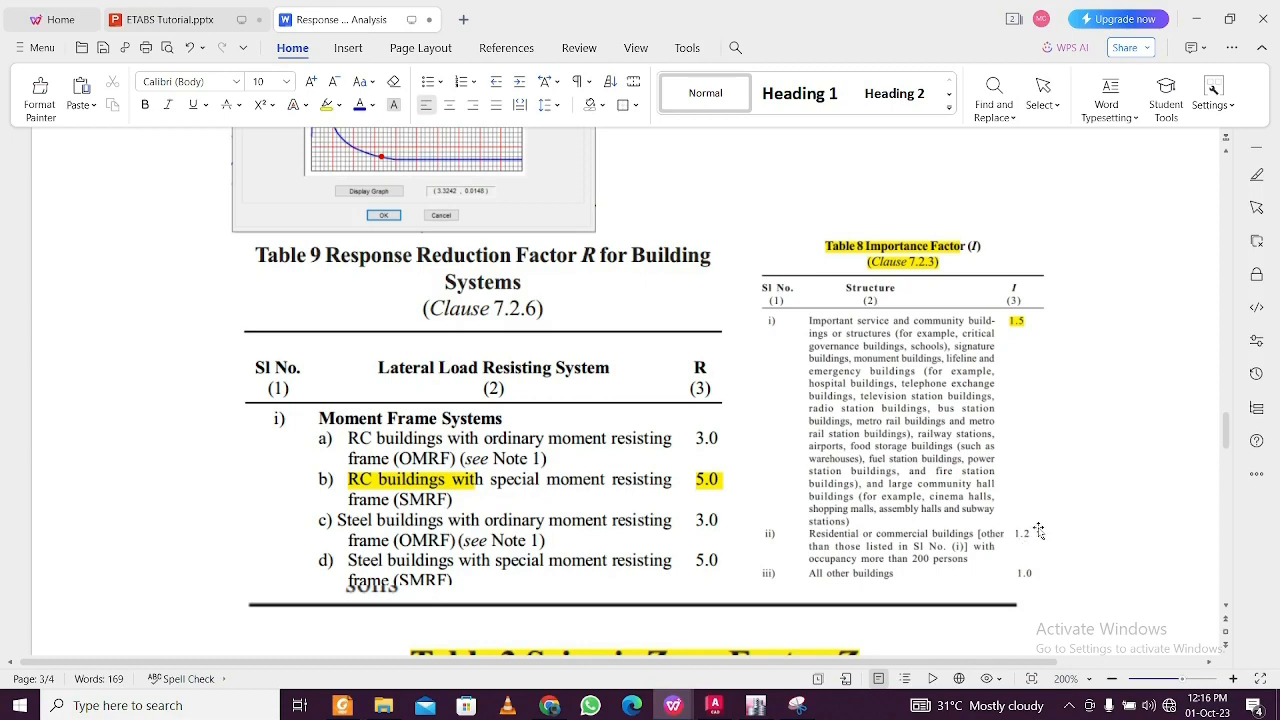
{"action": "scroll", "coordinate": [1040, 531], "scroll_direction": "down", "scroll_amount": 2}
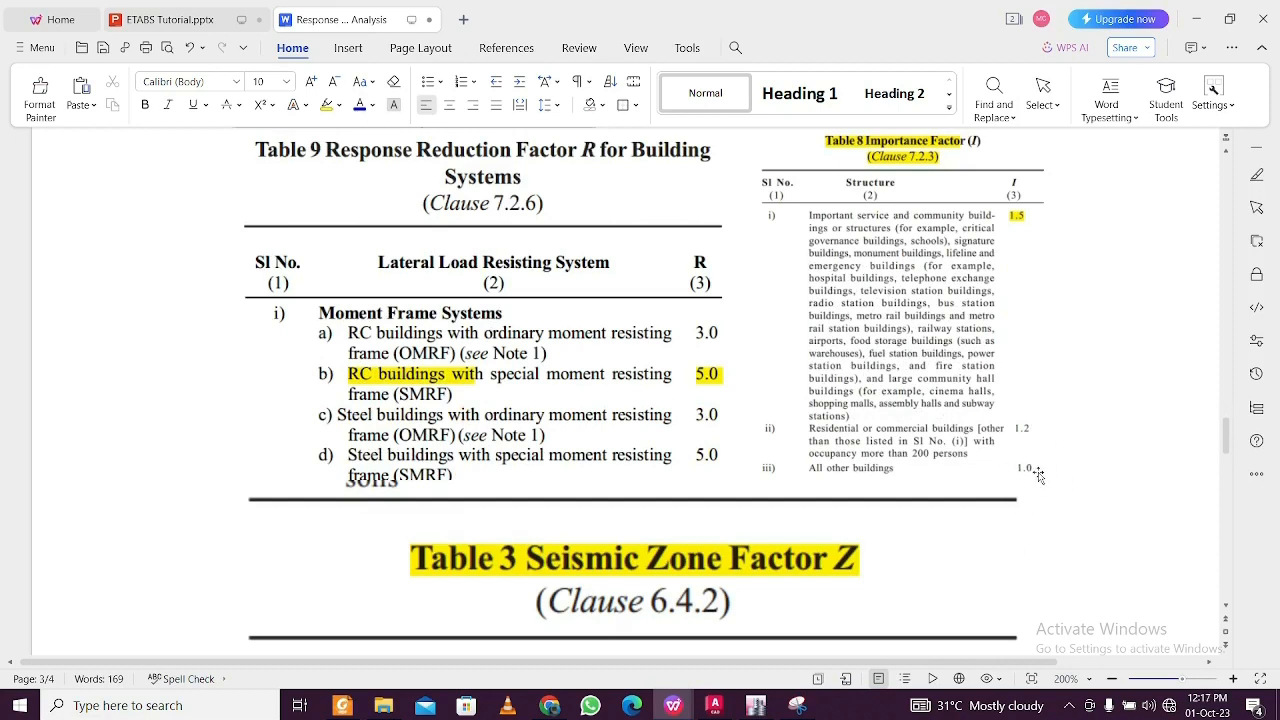
{"action": "left_click", "coordinate": [1196, 22]}
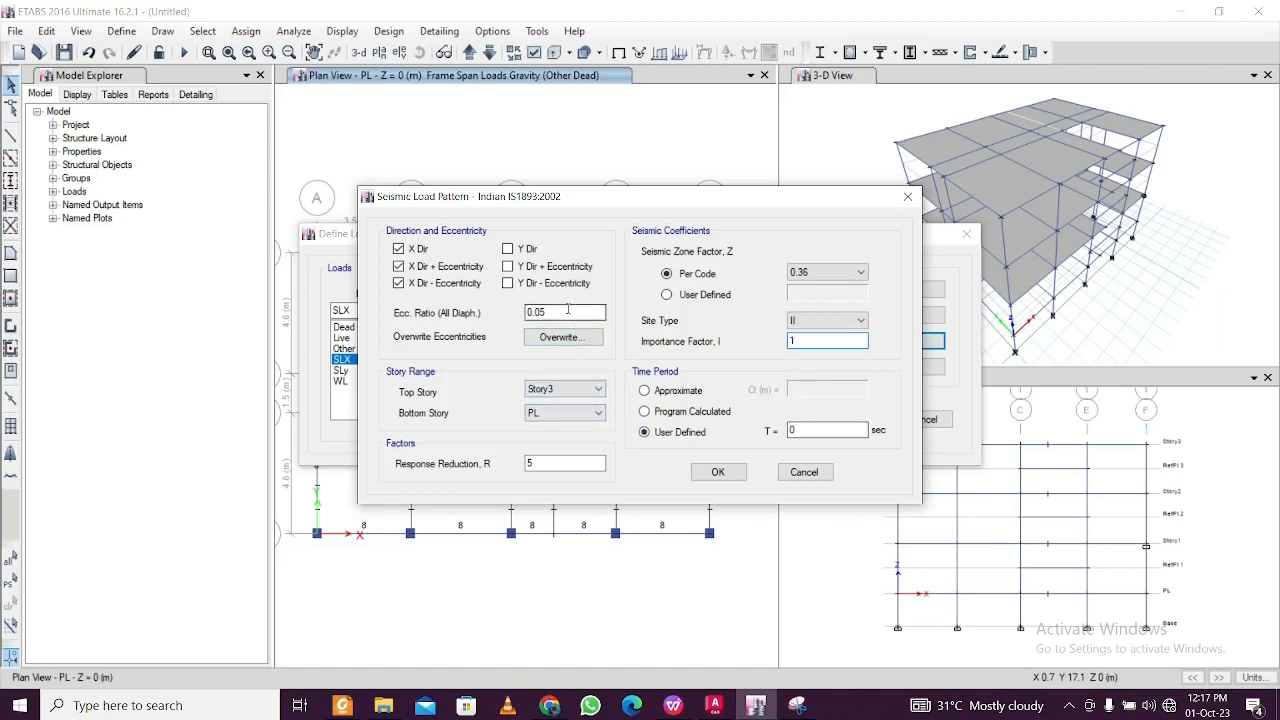
Reopen the Response Spectrum Analysis document, look through the pages after the seismic zone factor table, and return to ETABS.
{"action": "left_click", "coordinate": [673, 705]}
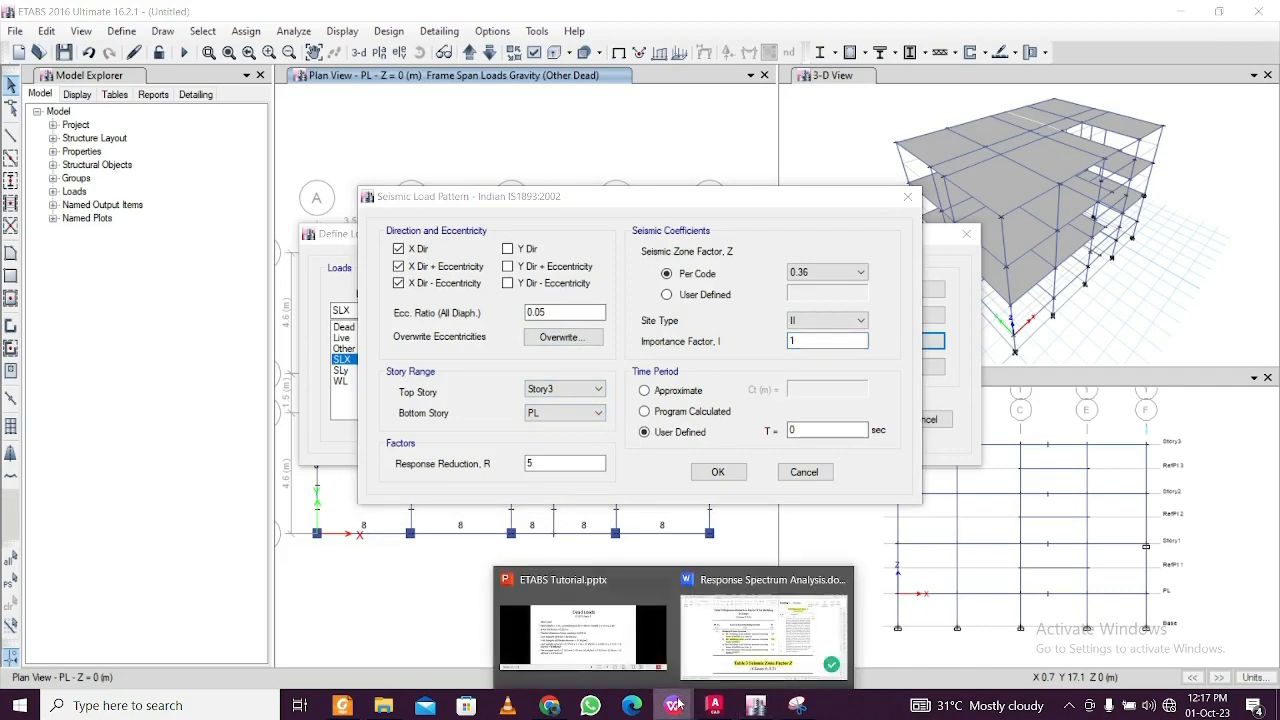
{"action": "left_click", "coordinate": [733, 658]}
{"action": "scroll", "coordinate": [636, 482], "scroll_direction": "down", "scroll_amount": 5}
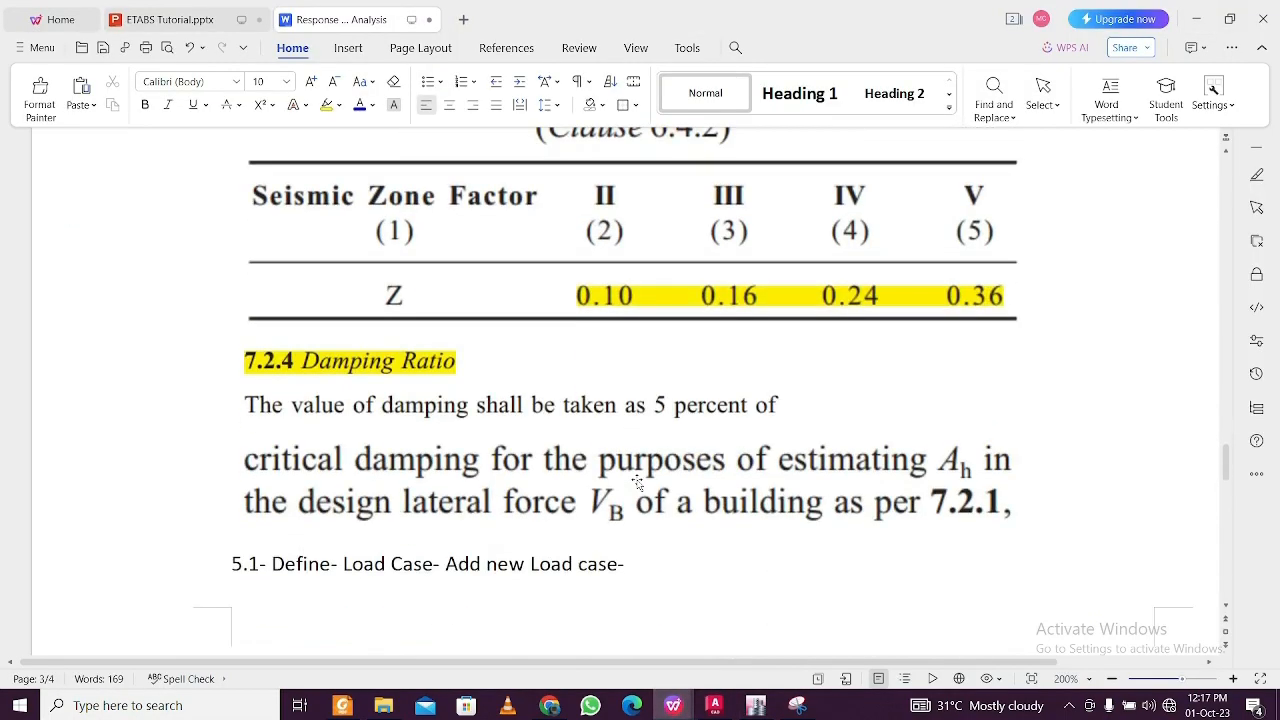
{"action": "scroll", "coordinate": [637, 482], "scroll_direction": "down", "scroll_amount": 2}
{"action": "scroll", "coordinate": [639, 477], "scroll_direction": "down", "scroll_amount": 20}
{"action": "scroll", "coordinate": [640, 476], "scroll_direction": "up", "scroll_amount": 8}
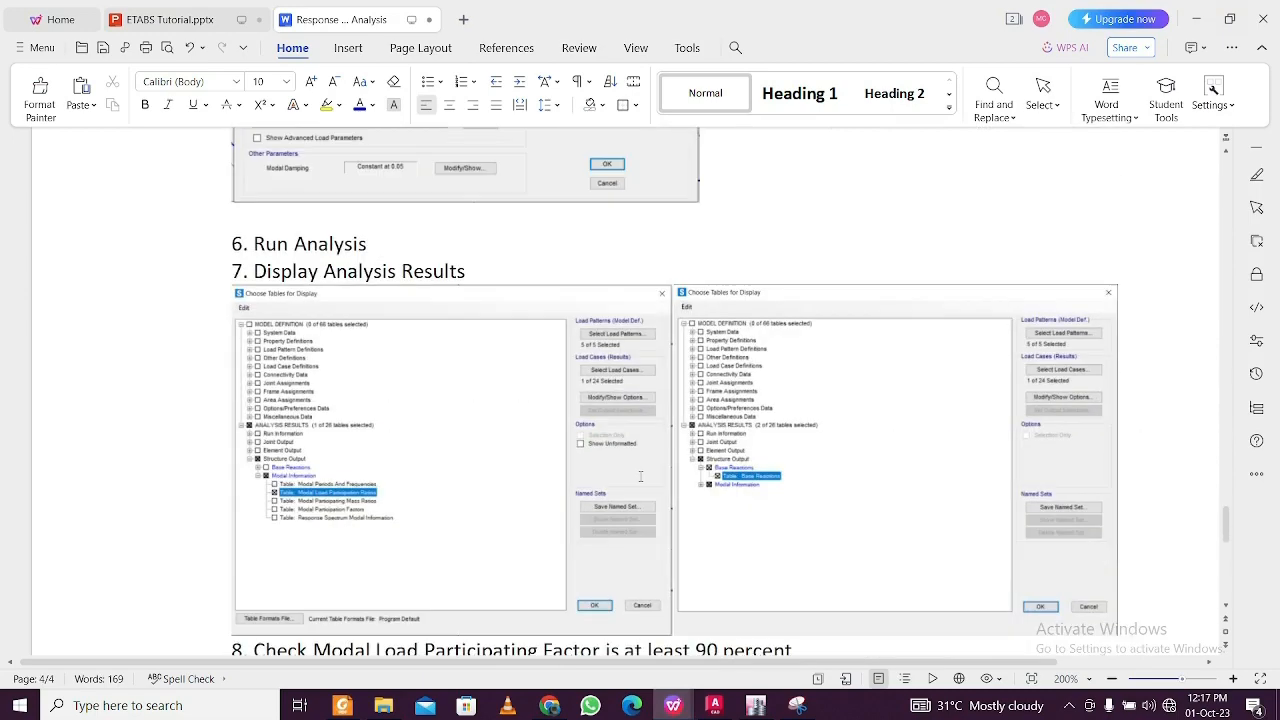
{"action": "scroll", "coordinate": [640, 476], "scroll_direction": "up", "scroll_amount": 15}
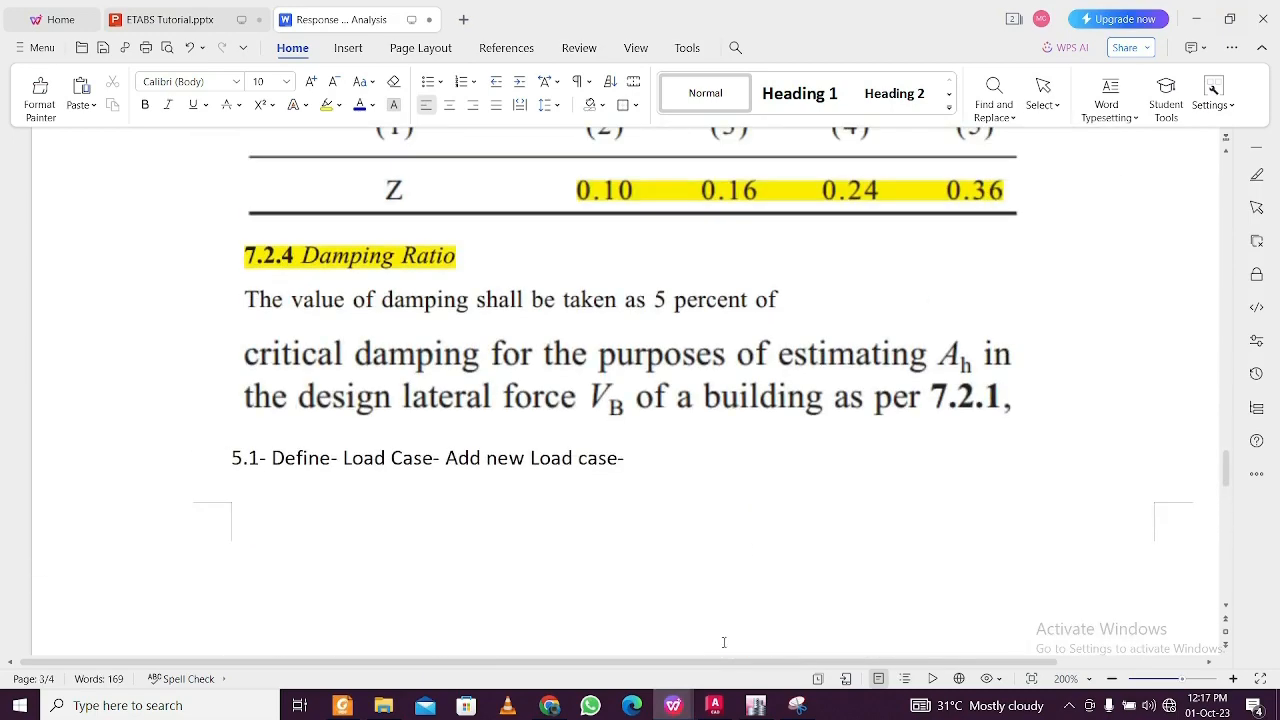
{"action": "left_click", "coordinate": [746, 706]}
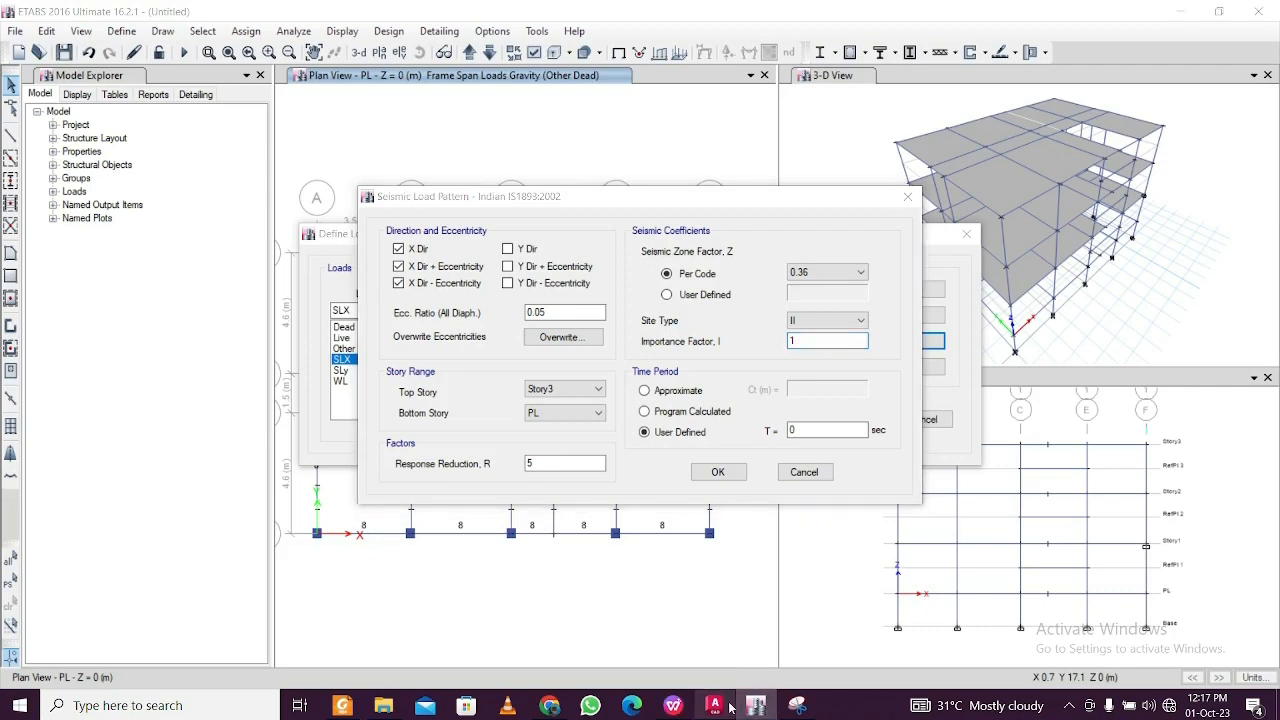
Read clause 7.2.4 on the damping ratio in the Response Spectrum Analysis document and return to the SLX settings in ETABS.
{"action": "mouse_move", "coordinate": [730, 708]}
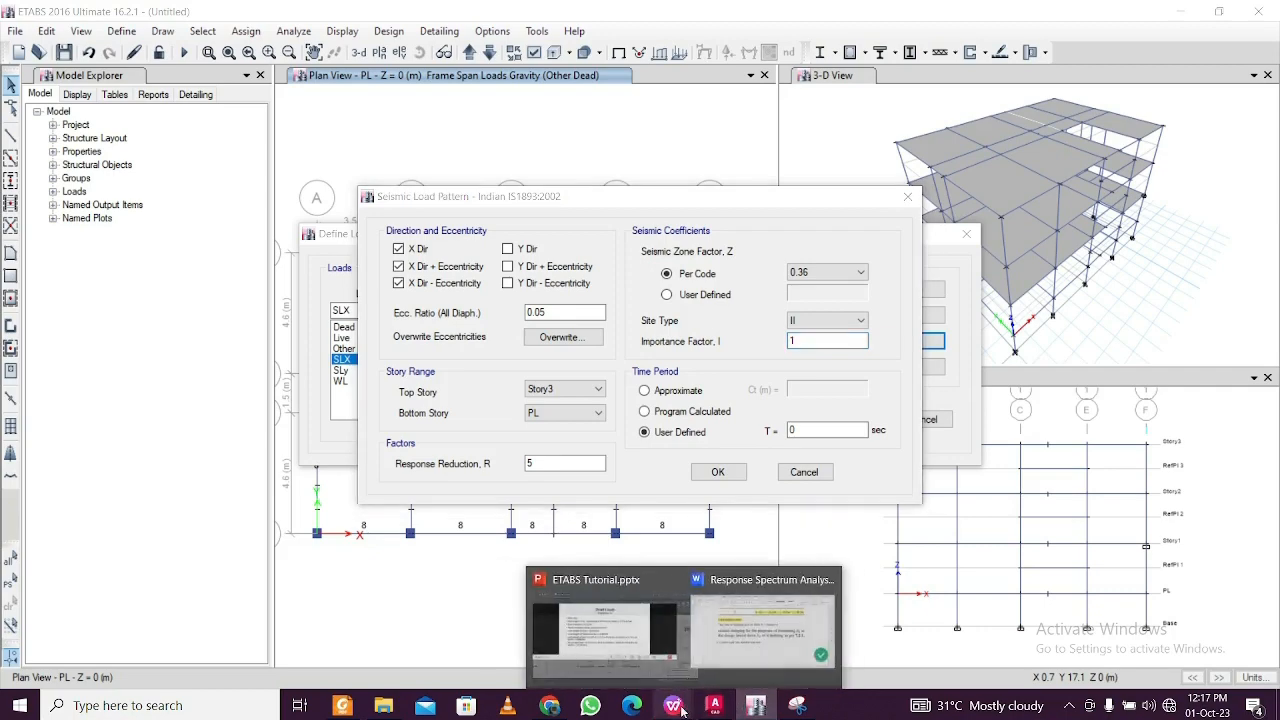
{"action": "left_click", "coordinate": [728, 650]}
{"action": "scroll", "coordinate": [700, 425], "scroll_direction": "up", "scroll_amount": 2}
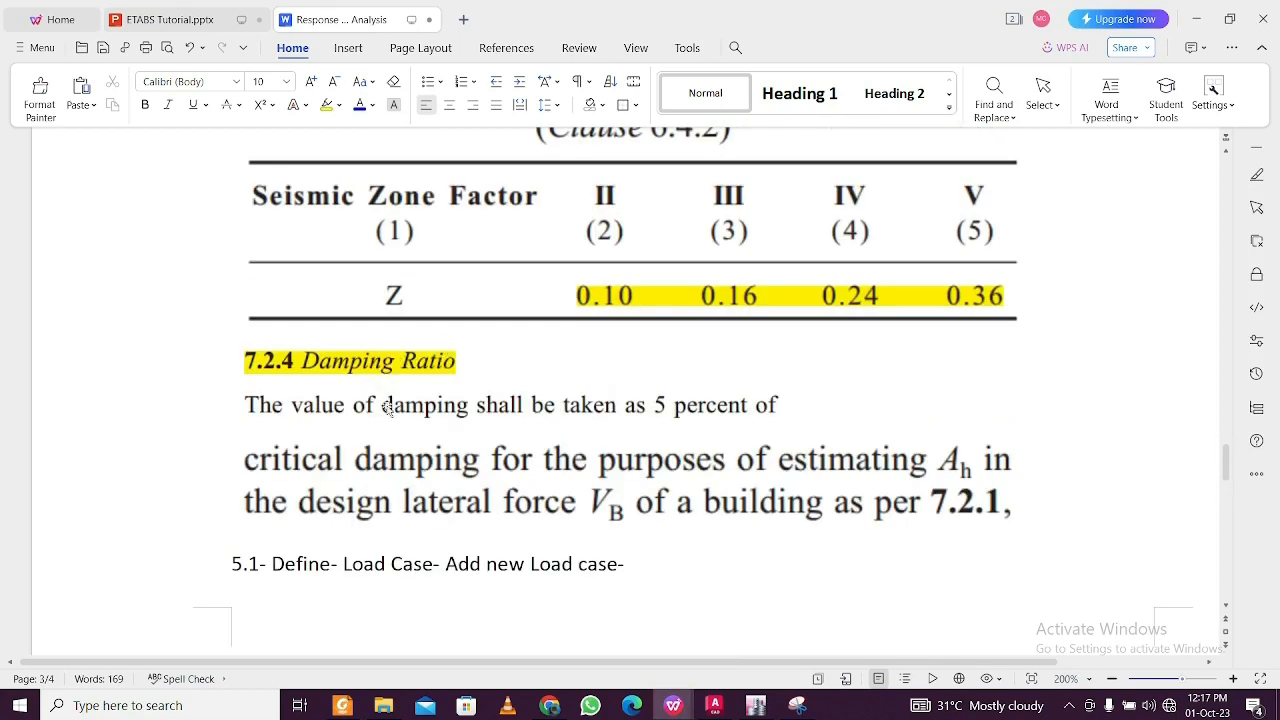
{"action": "left_click", "coordinate": [593, 468]}
{"action": "left_click", "coordinate": [524, 405]}
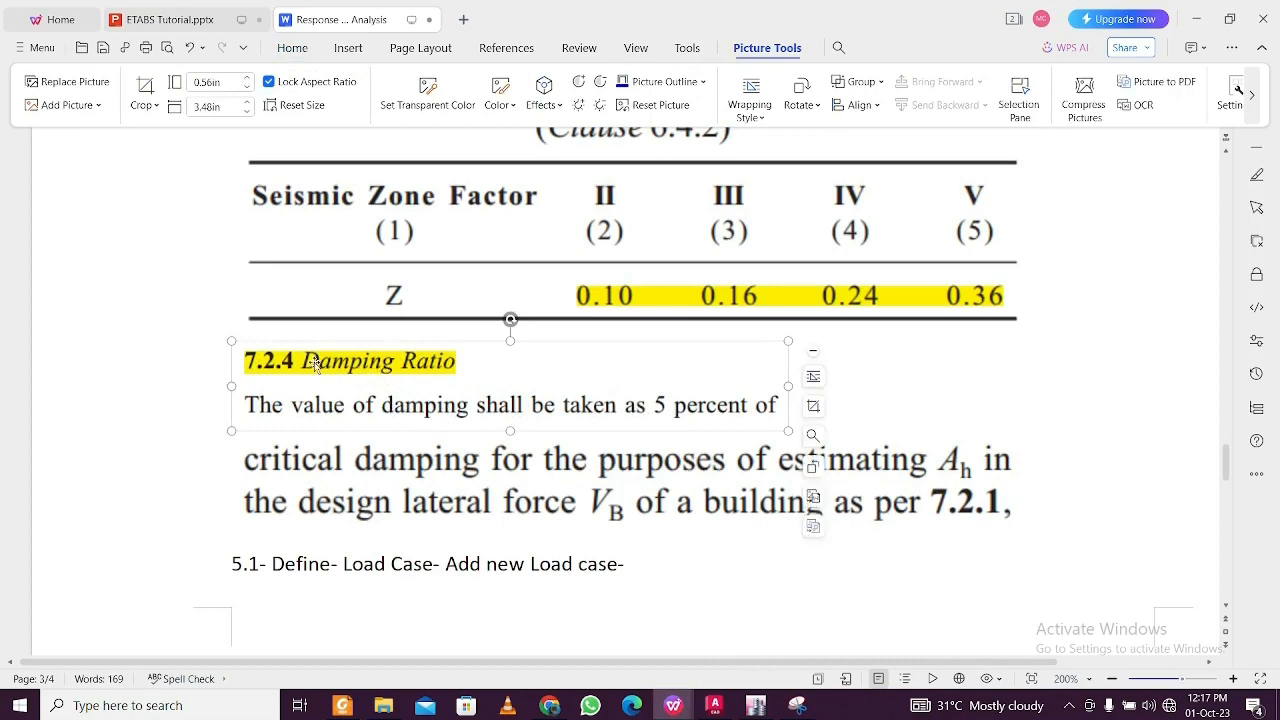
{"action": "left_click", "coordinate": [725, 476]}
{"action": "left_click", "coordinate": [697, 418]}
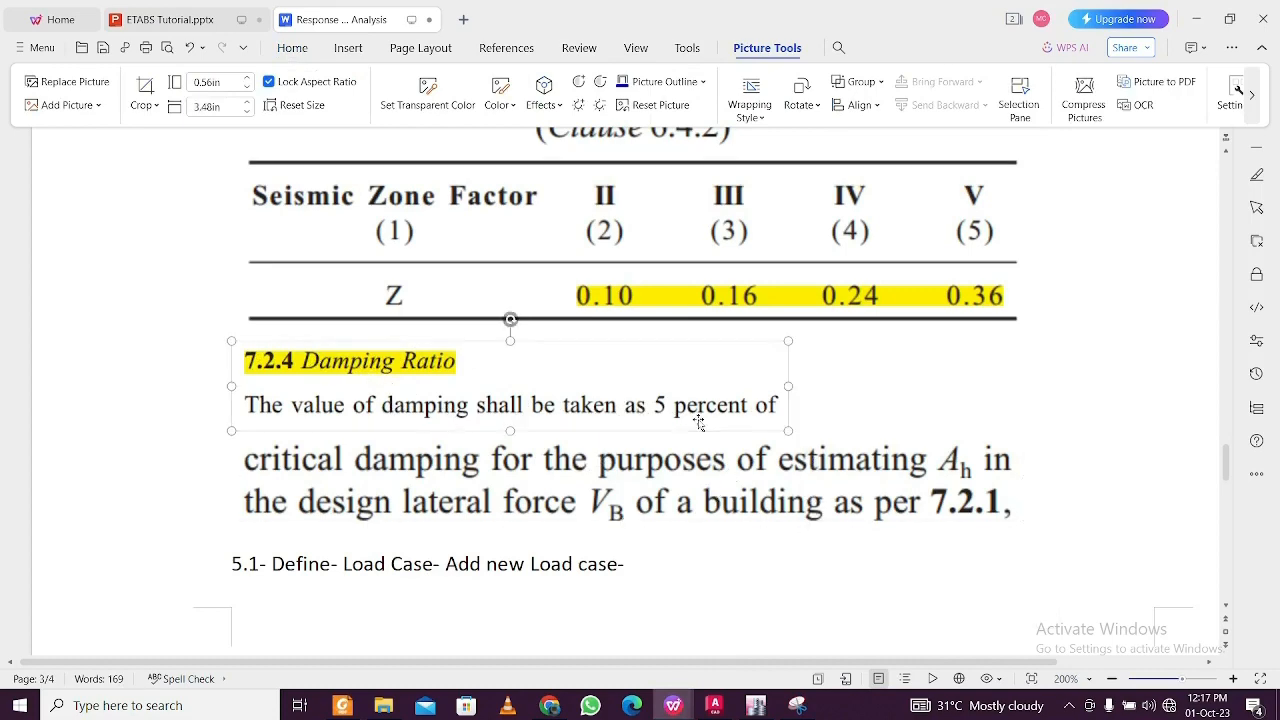
{"action": "scroll", "coordinate": [697, 420], "scroll_direction": "down", "scroll_amount": 5}
{"action": "scroll", "coordinate": [697, 423], "scroll_direction": "down", "scroll_amount": 13}
{"action": "scroll", "coordinate": [697, 423], "scroll_direction": "up", "scroll_amount": 10}
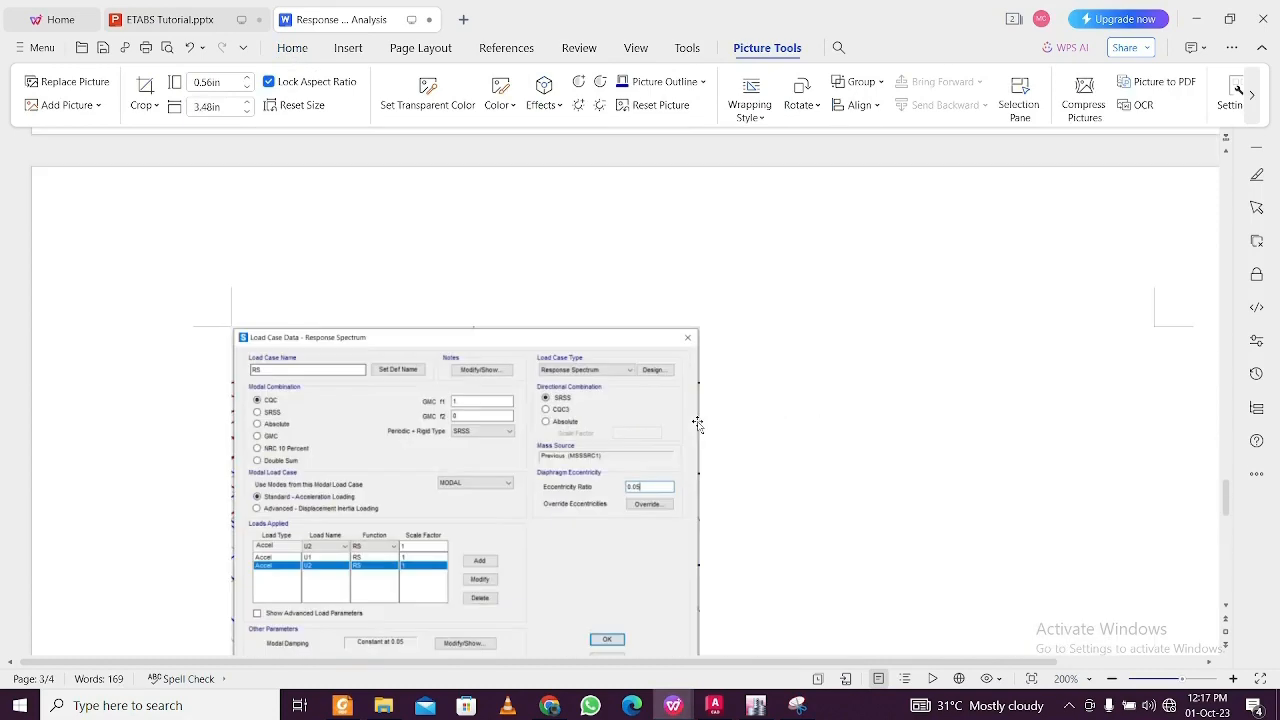
{"action": "left_click", "coordinate": [755, 705]}
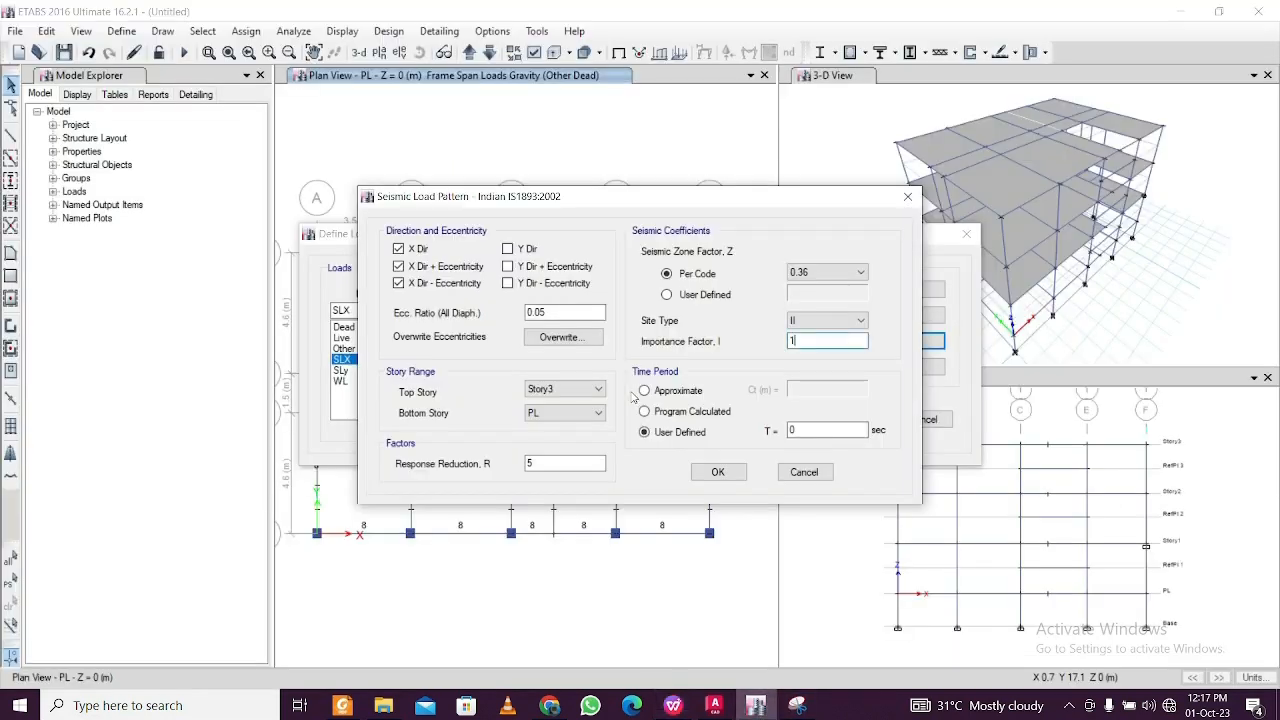
Search the Response Spectrum Analysis document for the clause 7.6.2 time period formula for all other buildings.
{"action": "left_click", "coordinate": [799, 429]}
{"action": "mouse_move", "coordinate": [673, 705]}
{"action": "left_click", "coordinate": [715, 657]}
{"action": "scroll", "coordinate": [643, 514], "scroll_direction": "down", "scroll_amount": 10}
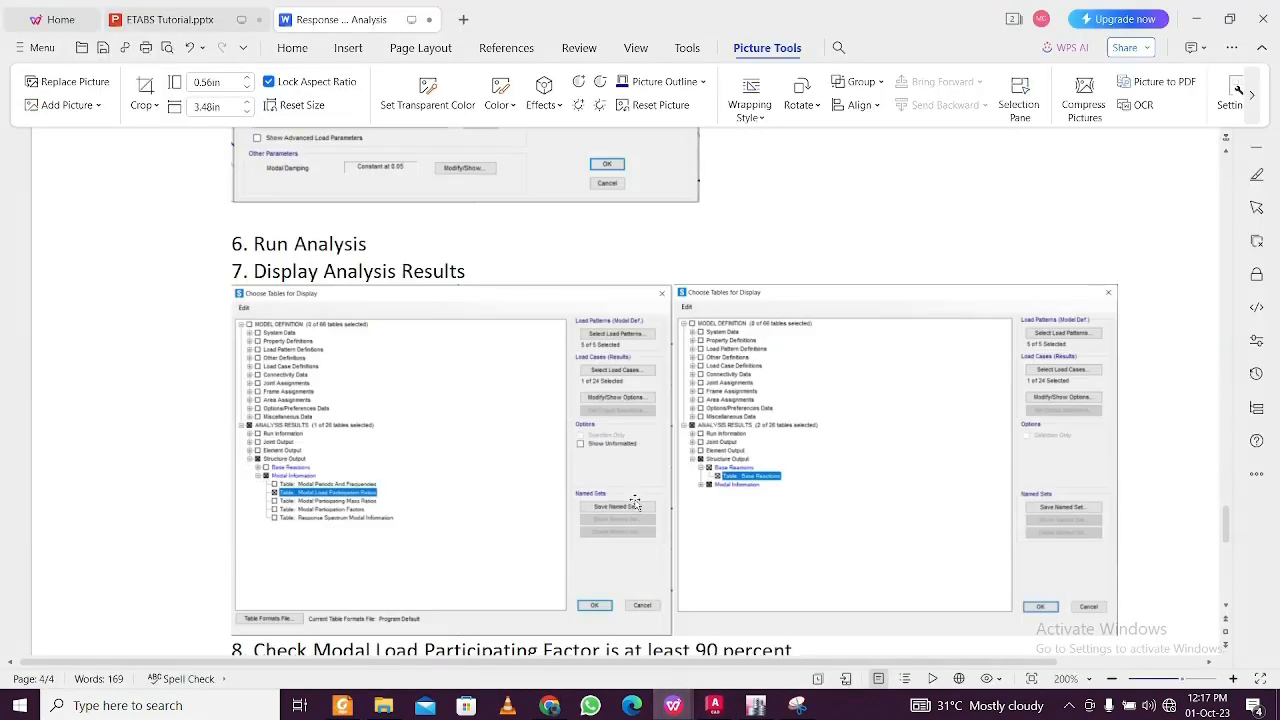
{"action": "scroll", "coordinate": [635, 497], "scroll_direction": "up", "scroll_amount": 15}
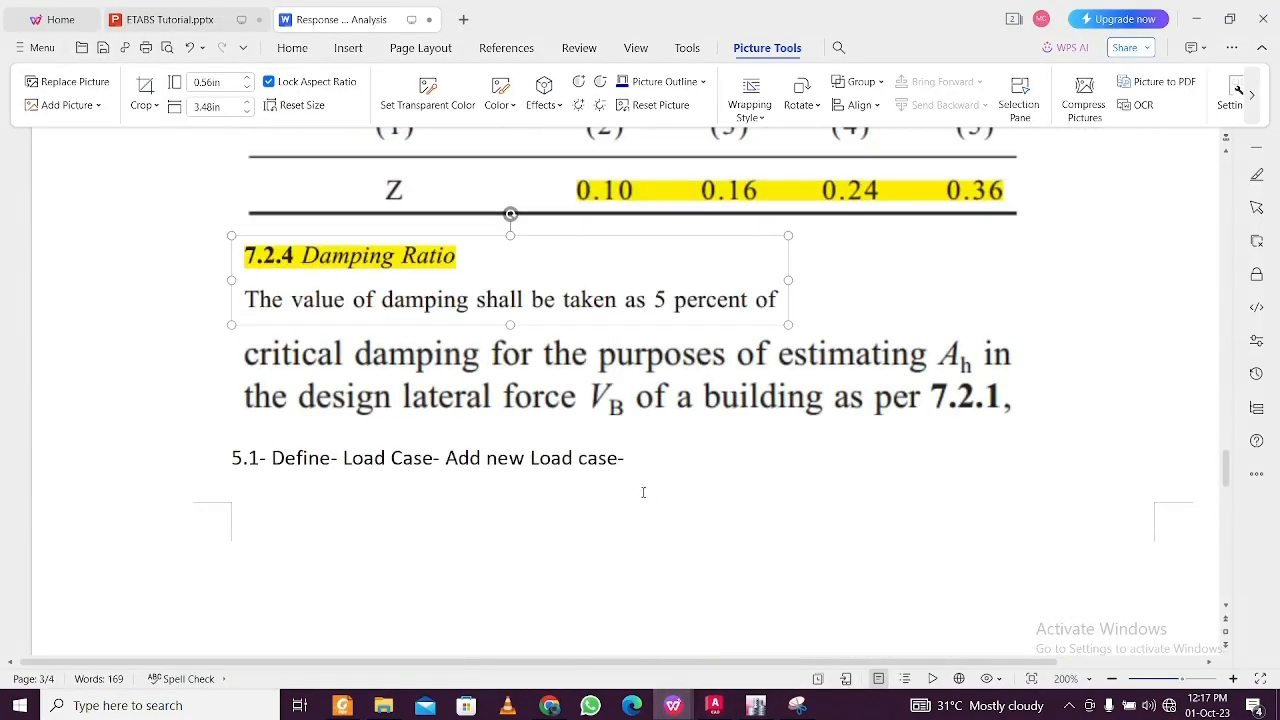
{"action": "scroll", "coordinate": [644, 491], "scroll_direction": "up", "scroll_amount": 10}
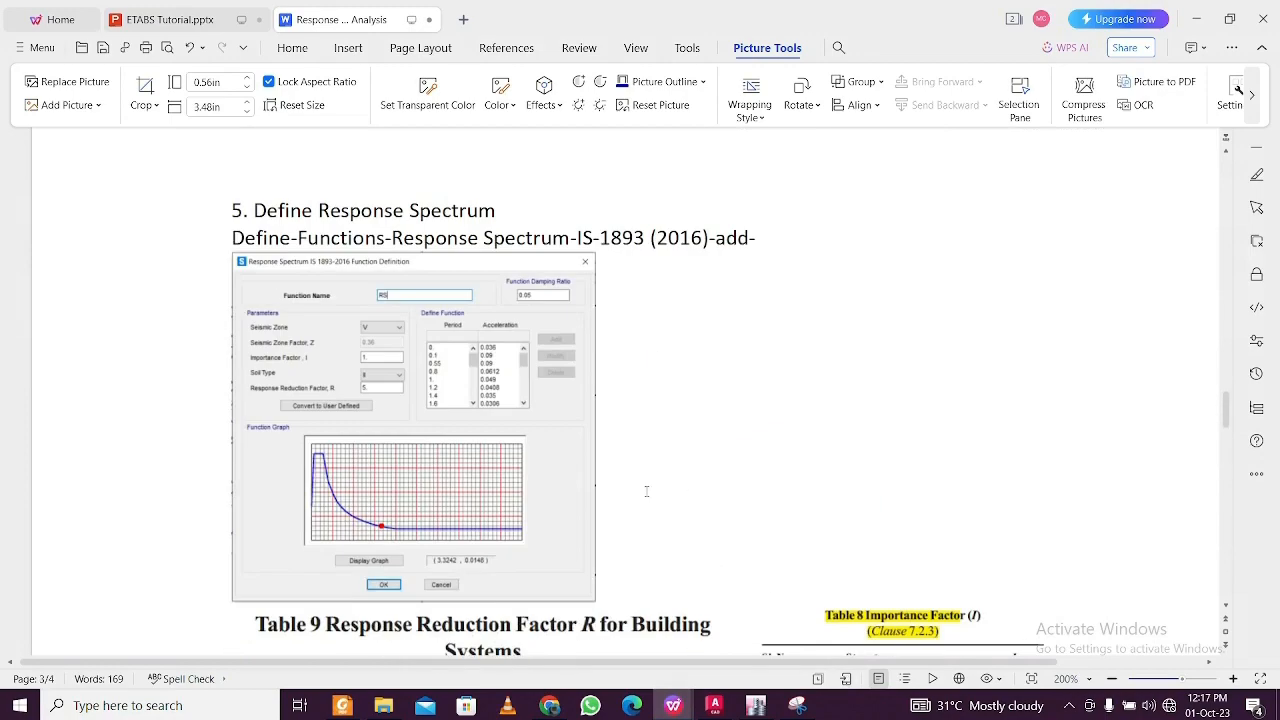
{"action": "scroll", "coordinate": [647, 491], "scroll_direction": "down", "scroll_amount": 6}
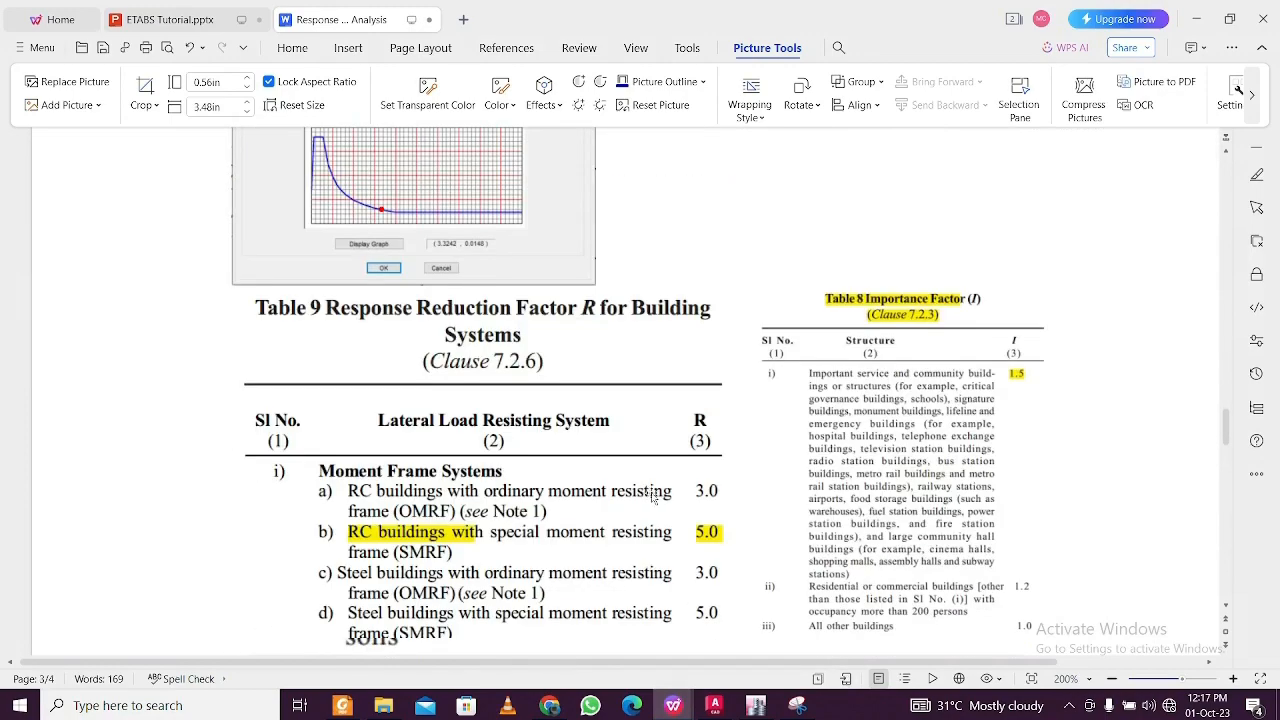
{"action": "scroll", "coordinate": [655, 497], "scroll_direction": "down", "scroll_amount": 12}
{"action": "scroll", "coordinate": [652, 492], "scroll_direction": "up", "scroll_amount": 12}
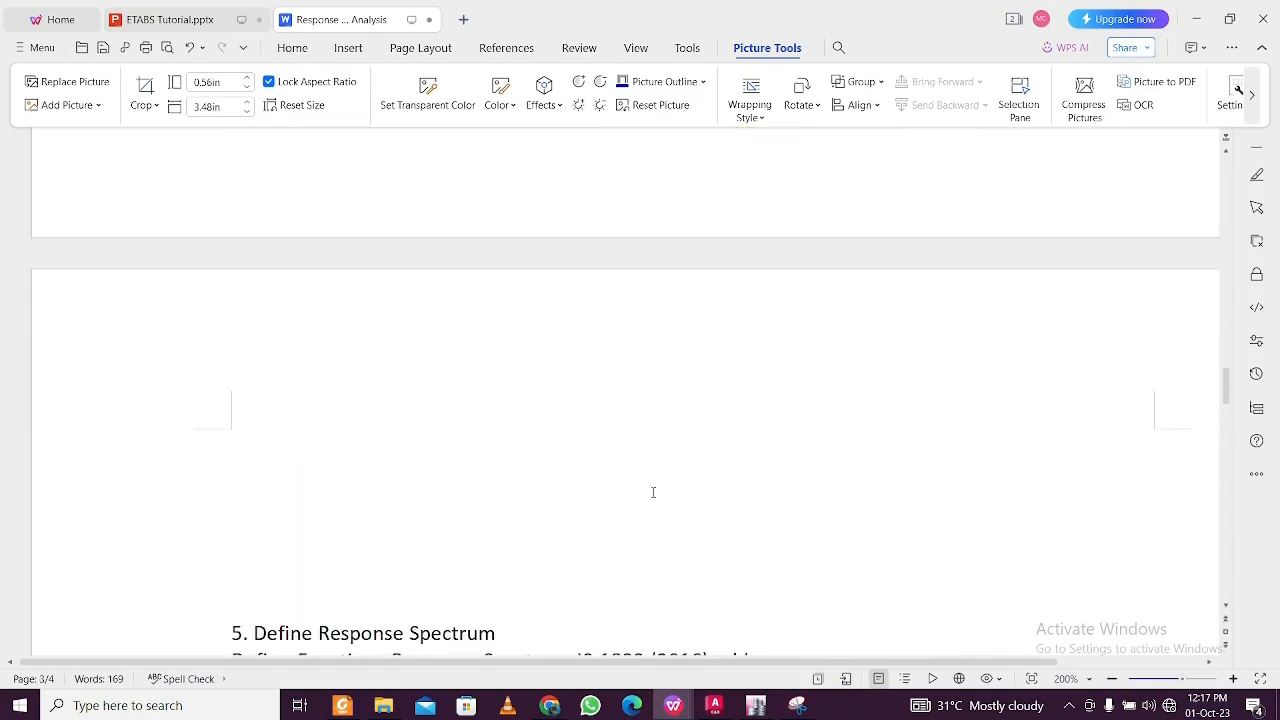
{"action": "scroll", "coordinate": [653, 492], "scroll_direction": "up", "scroll_amount": 10}
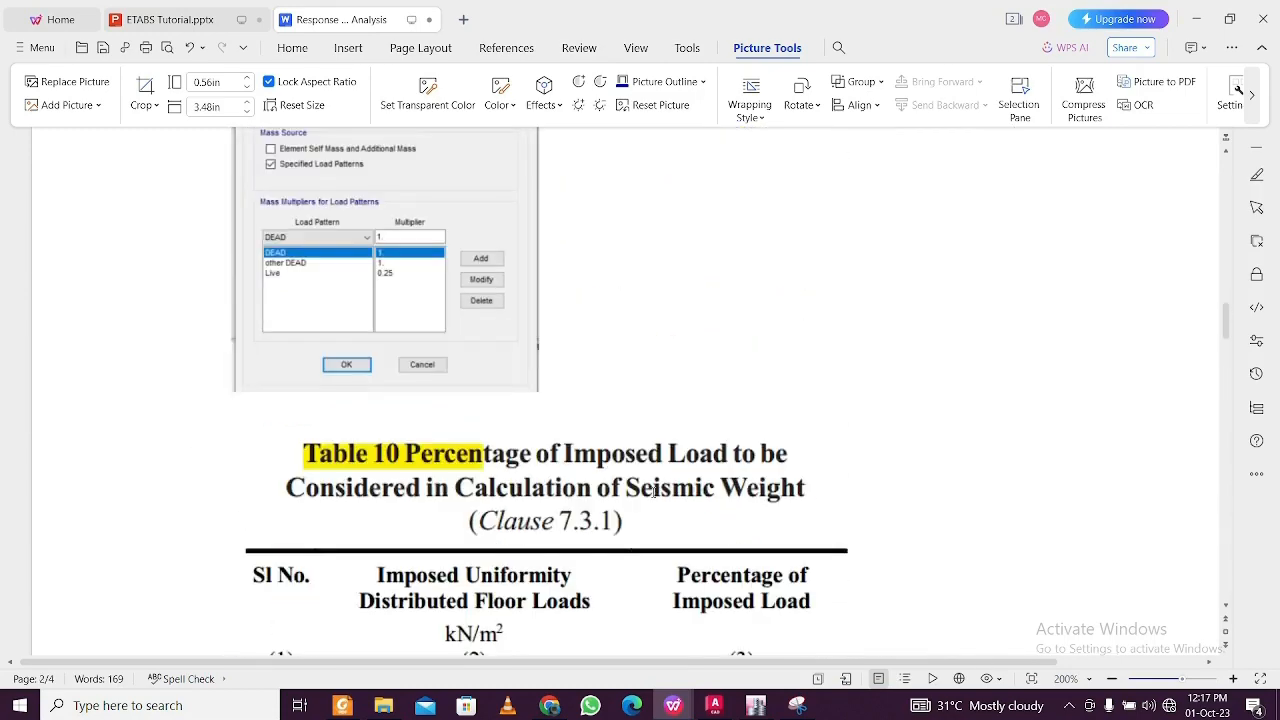
{"action": "scroll", "coordinate": [653, 492], "scroll_direction": "up", "scroll_amount": 12}
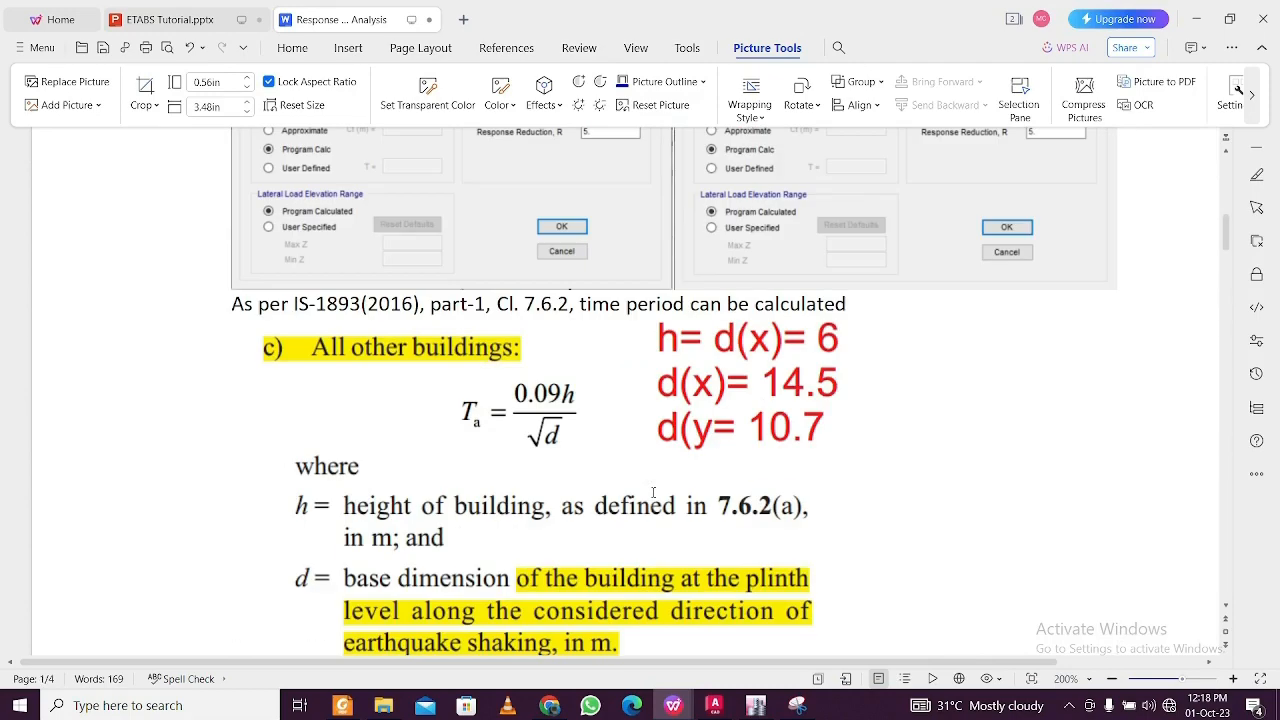
{"action": "scroll", "coordinate": [653, 492], "scroll_direction": "down", "scroll_amount": 1}
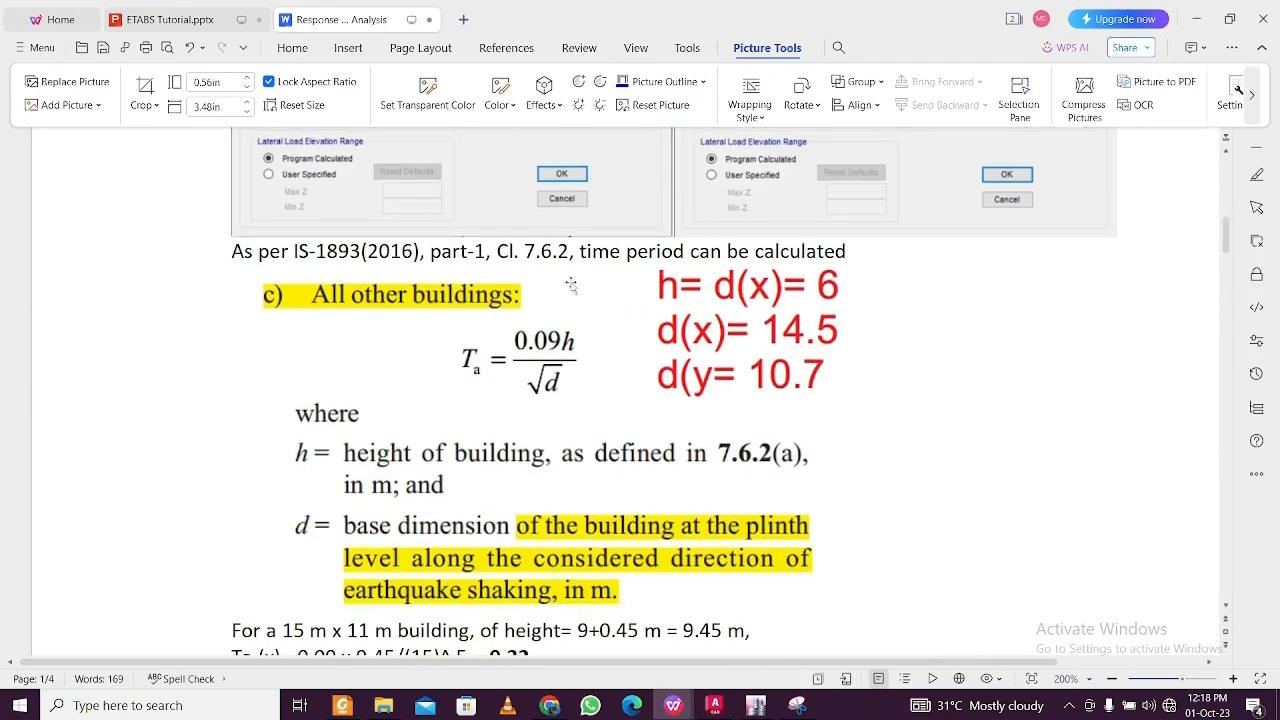
Examine the time period formula and the building height used in its worked example.
{"action": "left_click", "coordinate": [365, 251]}
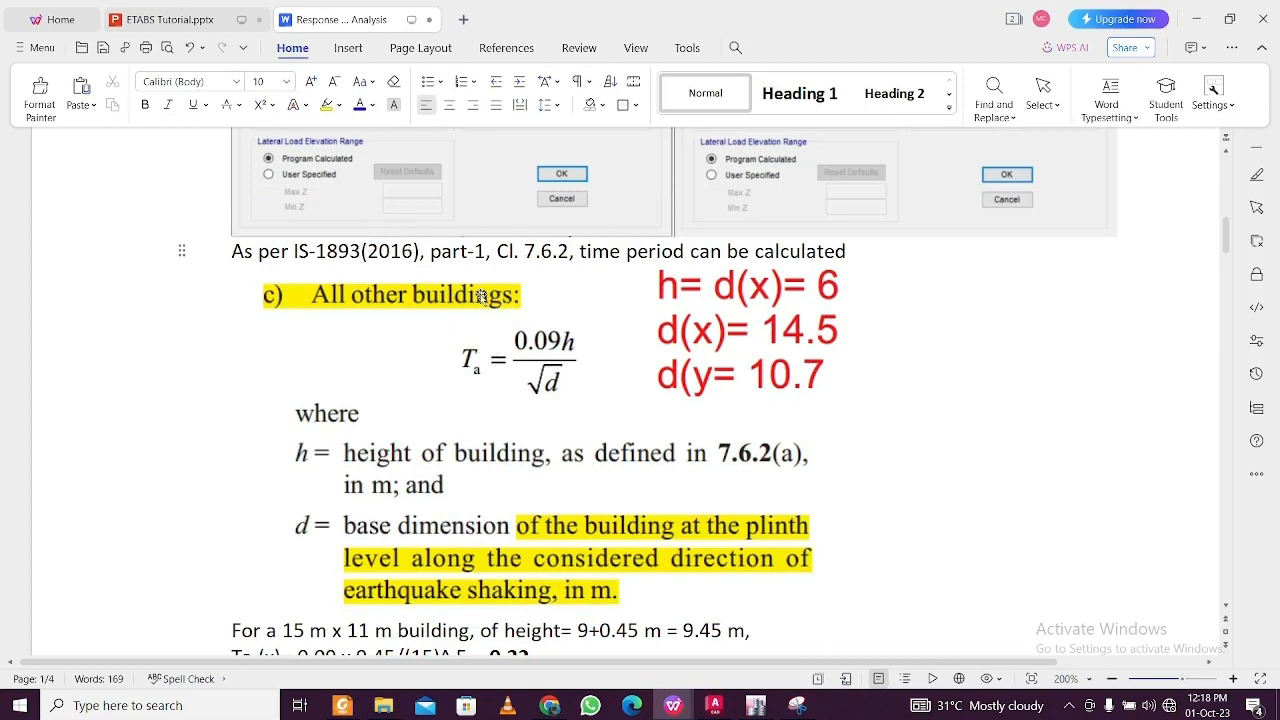
{"action": "scroll", "coordinate": [486, 294], "scroll_direction": "down", "scroll_amount": 2}
{"action": "scroll", "coordinate": [483, 302], "scroll_direction": "up", "scroll_amount": 1}
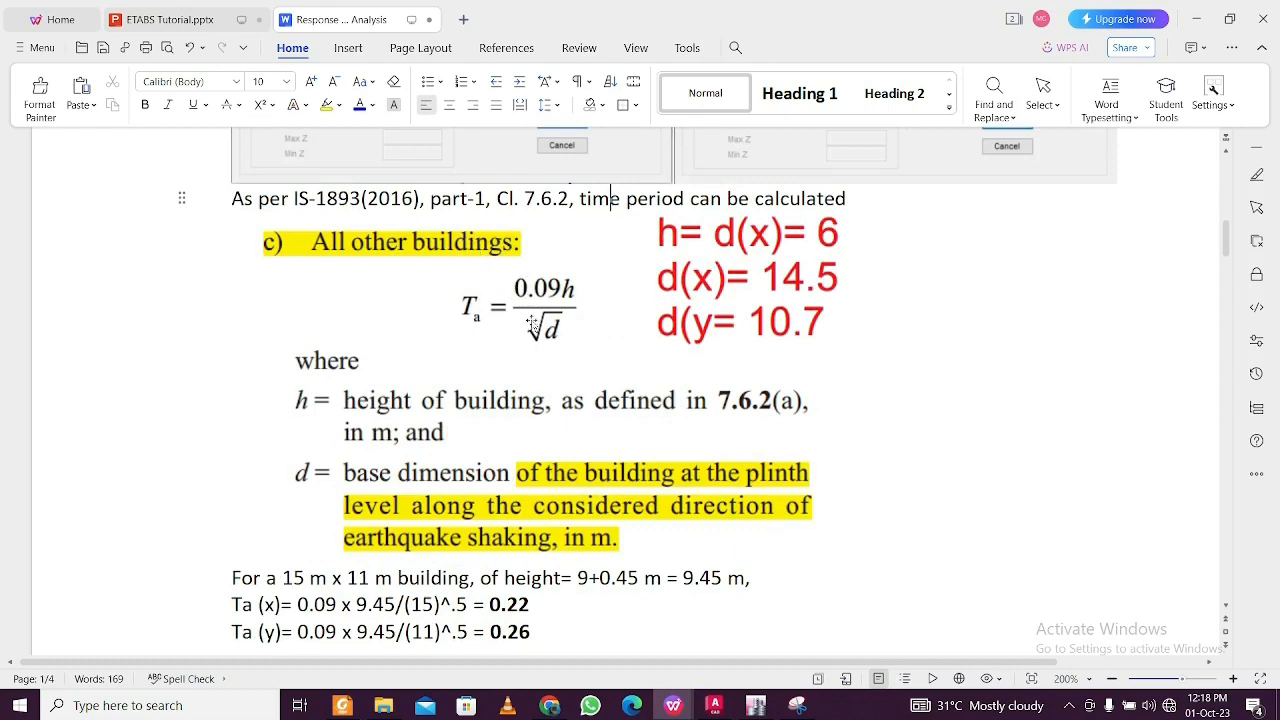
{"action": "scroll", "coordinate": [537, 323], "scroll_direction": "down", "scroll_amount": 1}
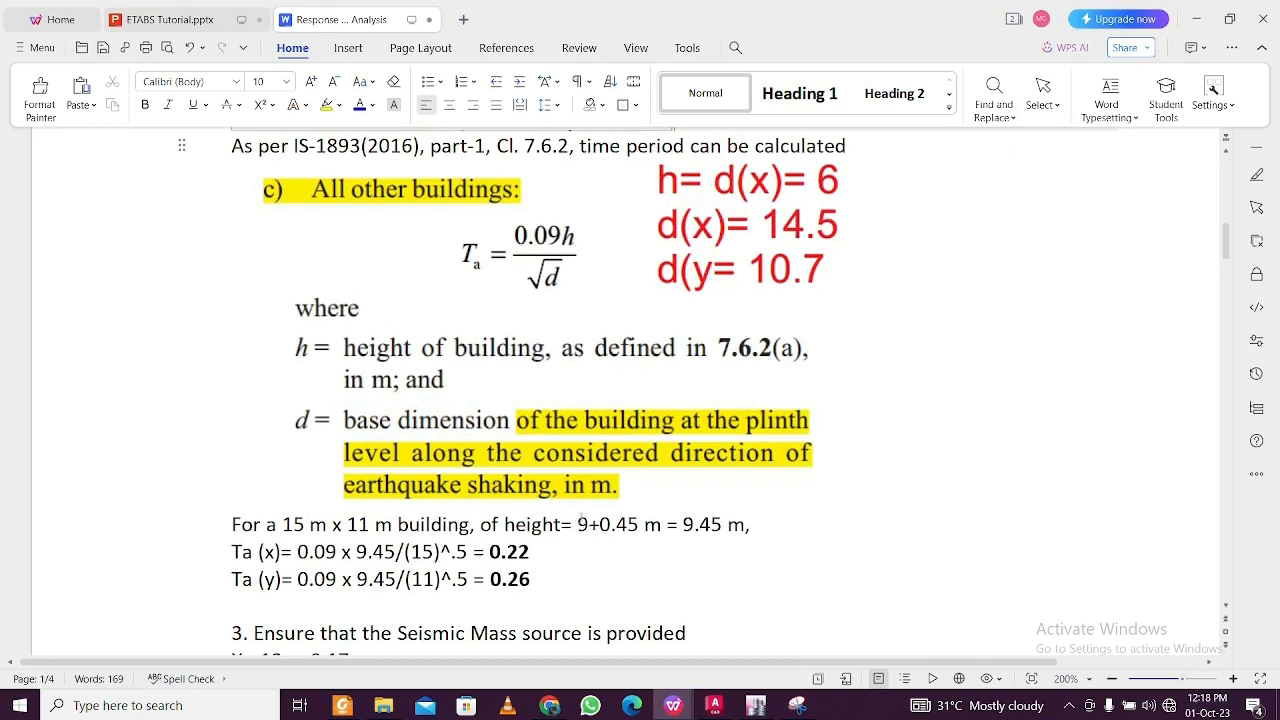
{"action": "mouse_move", "coordinate": [577, 524]}
{"action": "left_mouse_down"}
{"action": "mouse_move", "coordinate": [662, 524]}
{"action": "mouse_move", "coordinate": [598, 524]}
{"action": "left_mouse_up"}
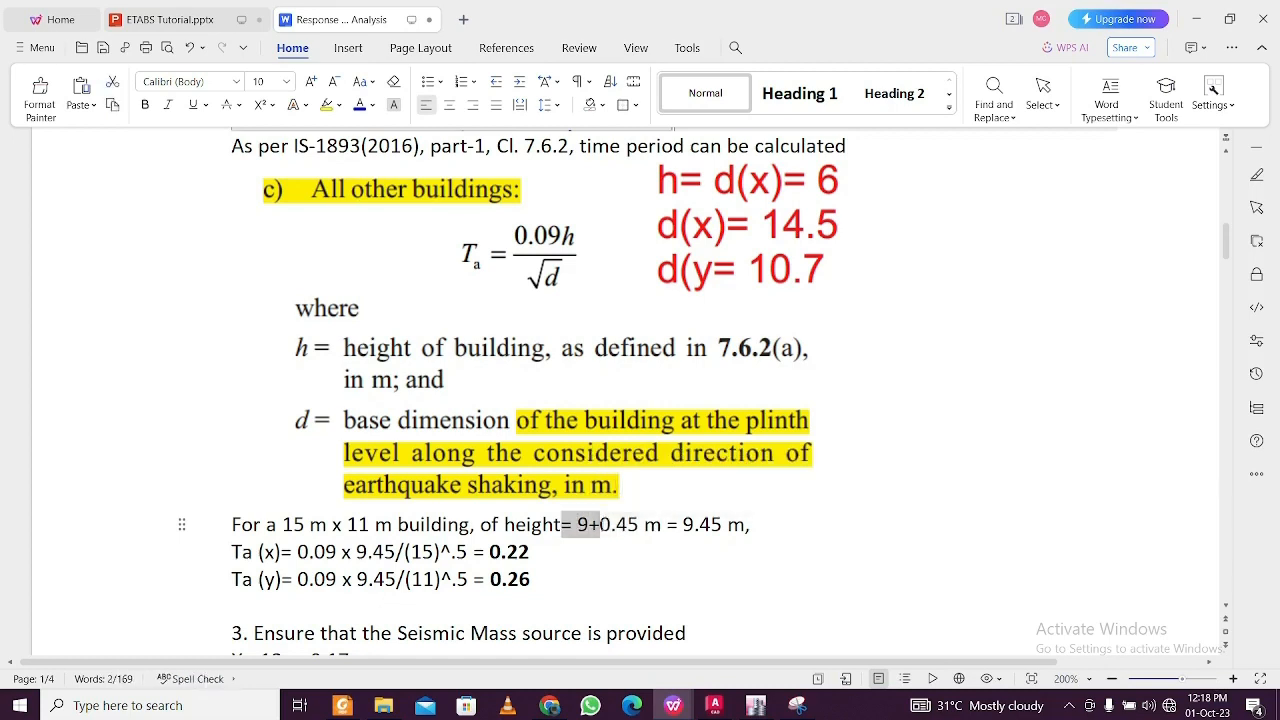
{"action": "left_click", "coordinate": [667, 524]}
{"action": "mouse_move", "coordinate": [769, 522]}
{"action": "left_mouse_down"}
{"action": "mouse_move", "coordinate": [577, 524]}
{"action": "mouse_move", "coordinate": [730, 524]}
{"action": "mouse_move", "coordinate": [768, 538]}
{"action": "left_mouse_up"}
{"action": "left_click", "coordinate": [578, 524]}
{"action": "left_click", "coordinate": [762, 527]}
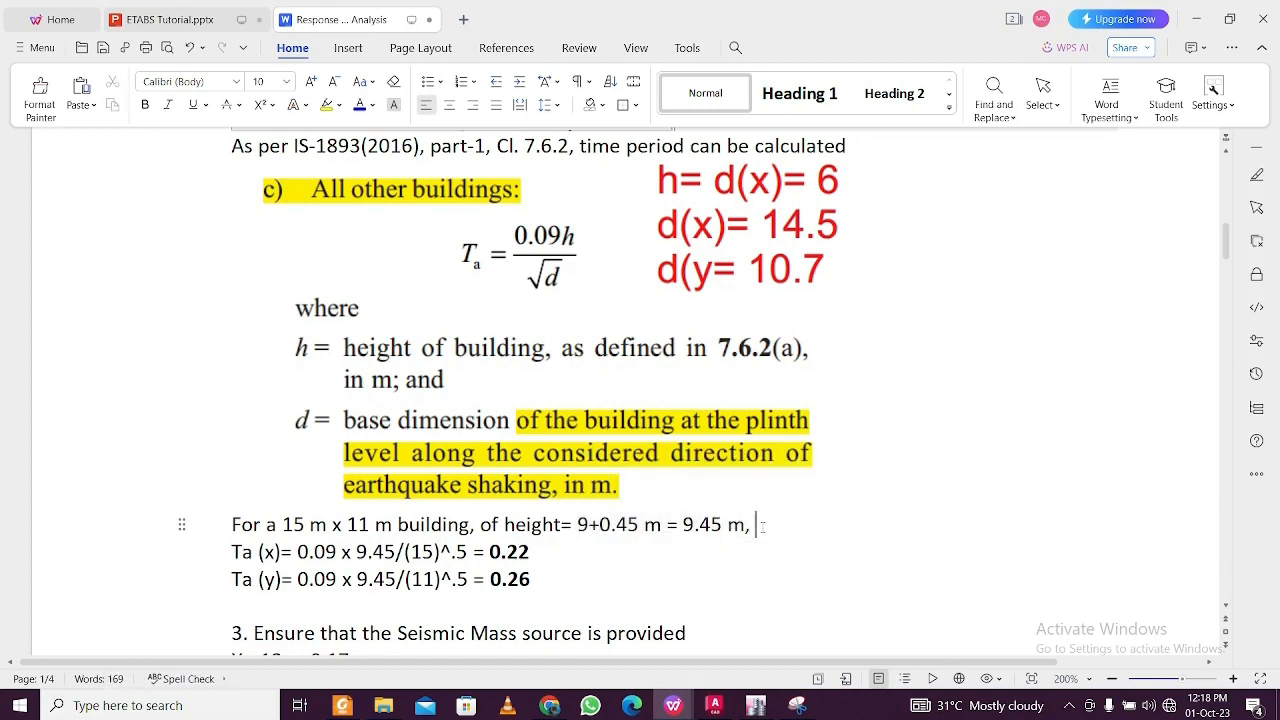
Examine the Ta (x) and Ta (y) calculations and the plan dimensions they use in the worked example.
{"action": "scroll", "coordinate": [713, 524], "scroll_direction": "down", "scroll_amount": 1}
{"action": "left_click_drag", "start_coordinate": [313, 499], "coordinate": [356, 499]}
{"action": "left_click", "coordinate": [356, 499]}
{"action": "left_click", "coordinate": [288, 500]}
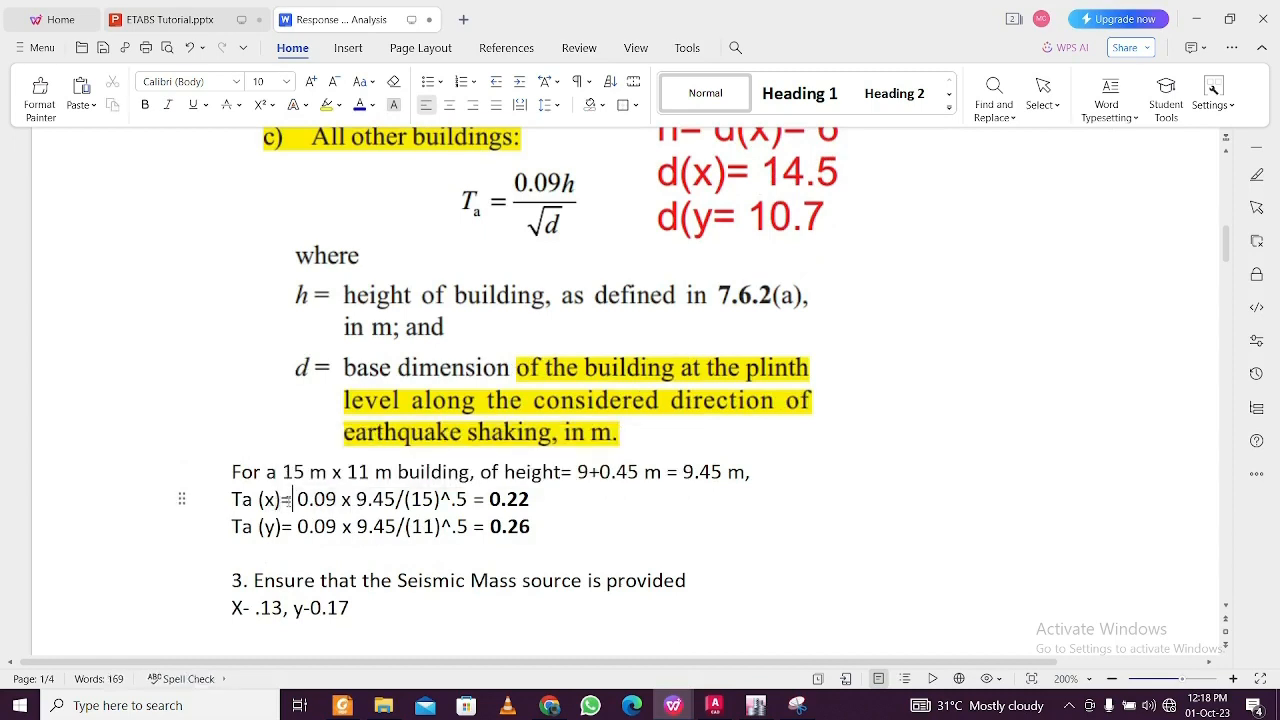
{"action": "double_click", "coordinate": [300, 472]}
{"action": "left_click", "coordinate": [365, 472]}
{"action": "double_click", "coordinate": [358, 472]}
{"action": "left_click", "coordinate": [347, 472]}
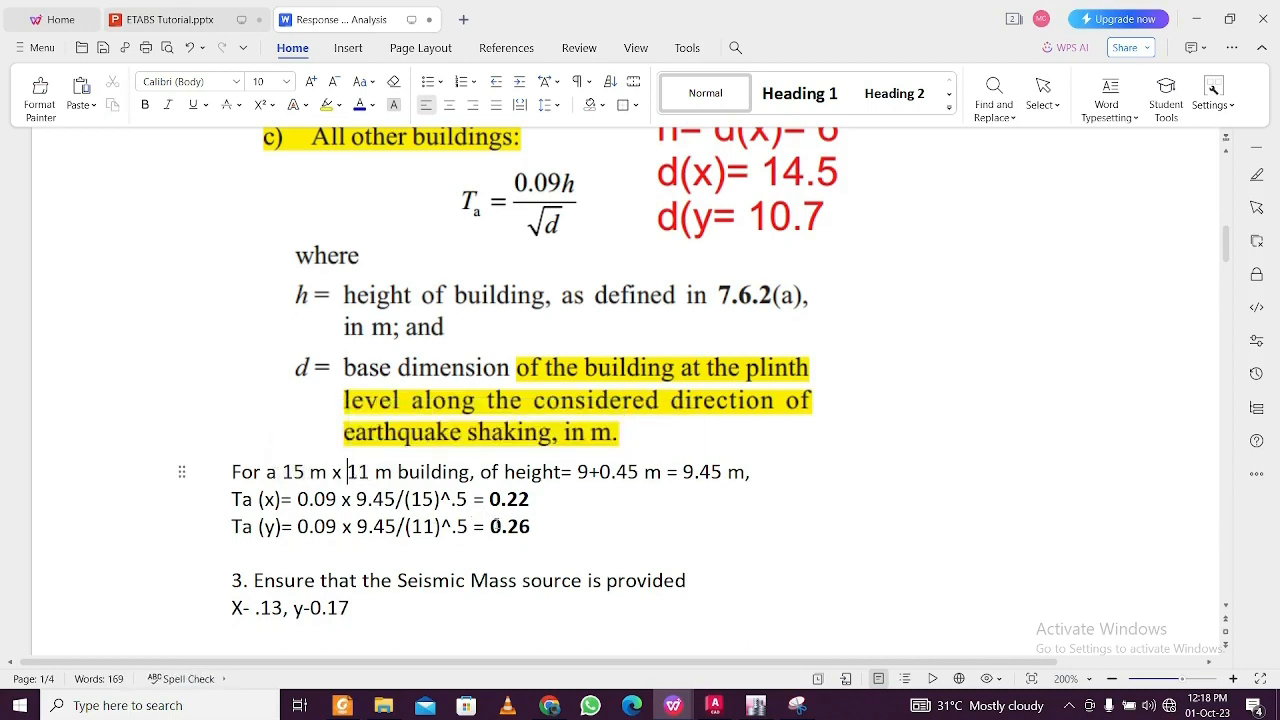
Return to ETABS, set the user-defined time period of the SLX pattern to 0.22 sec, and accept its settings.
{"action": "left_click", "coordinate": [1200, 17]}
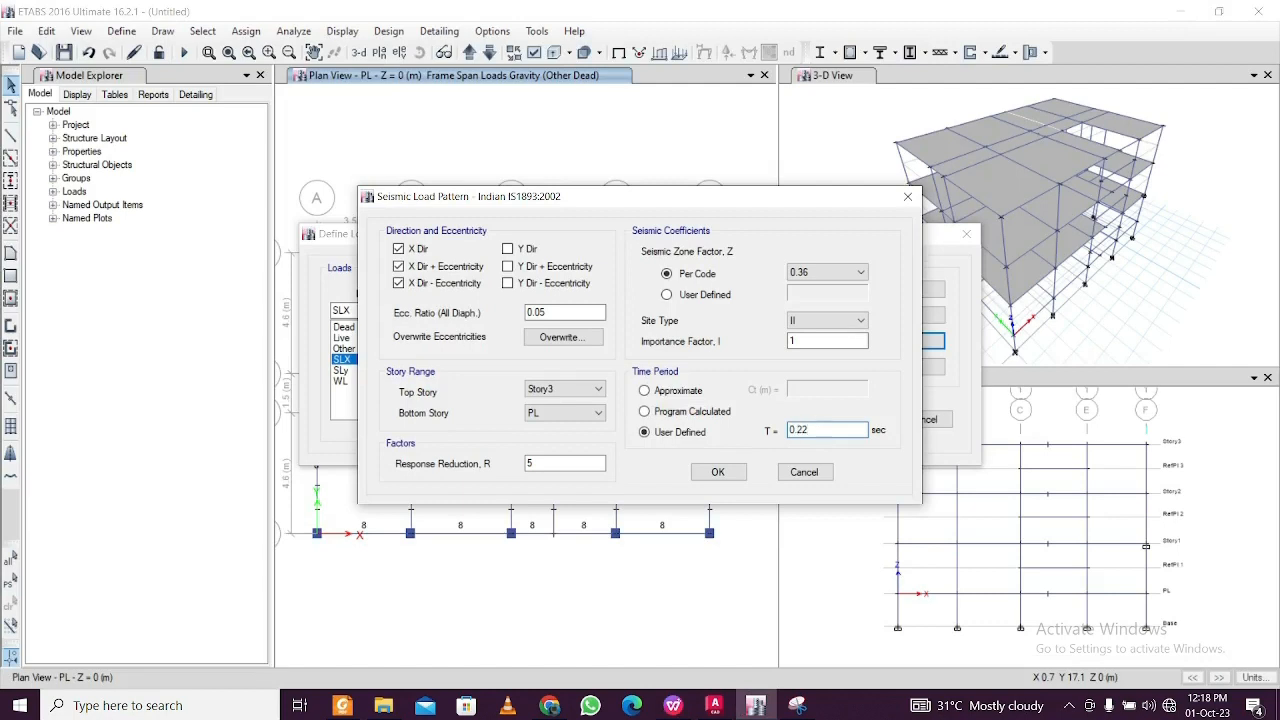
{"action": "left_click", "coordinate": [718, 472]}
Open the lateral load settings of SLy and apply it in Y Dir with plus and minus eccentricity instead of the X directions.
{"action": "left_click", "coordinate": [388, 371]}
{"action": "left_click", "coordinate": [875, 345]}
{"action": "left_click", "coordinate": [398, 249]}
{"action": "left_click", "coordinate": [398, 266]}
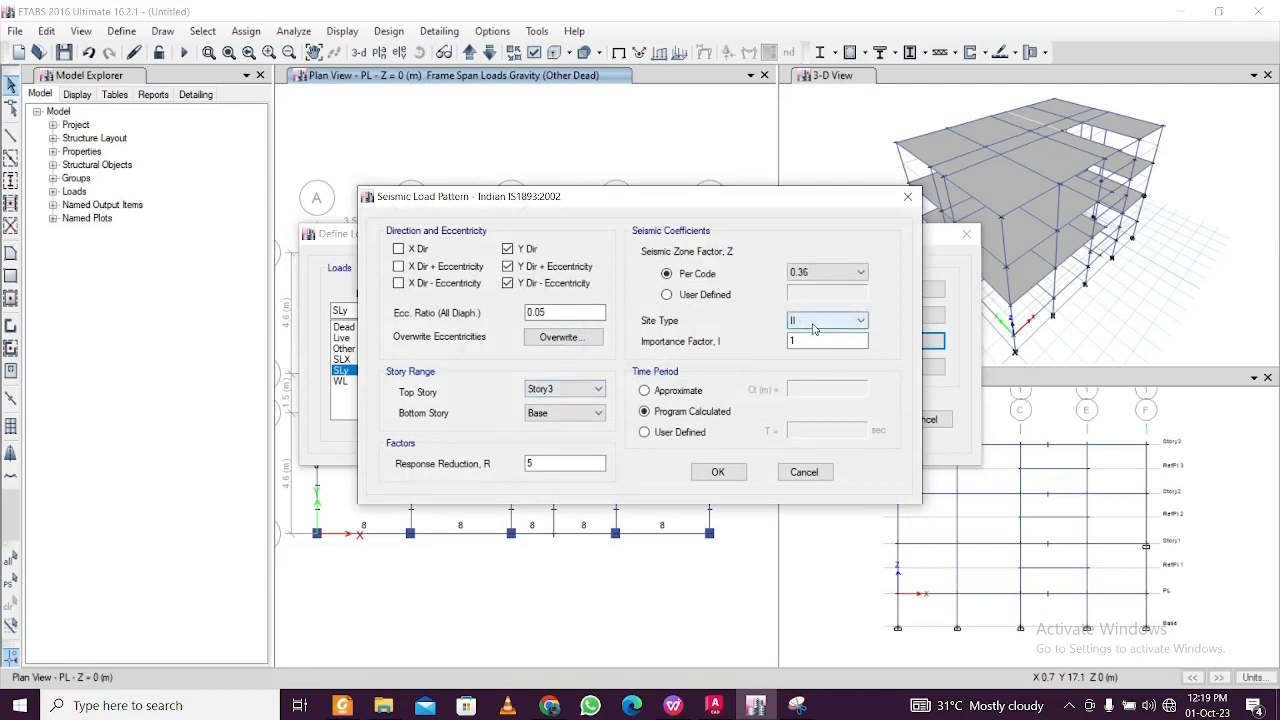
Set SLy's bottom story to PL and its user-defined time period to 0.26 sec, and accept the load pattern definitions.
{"action": "left_click", "coordinate": [598, 413]}
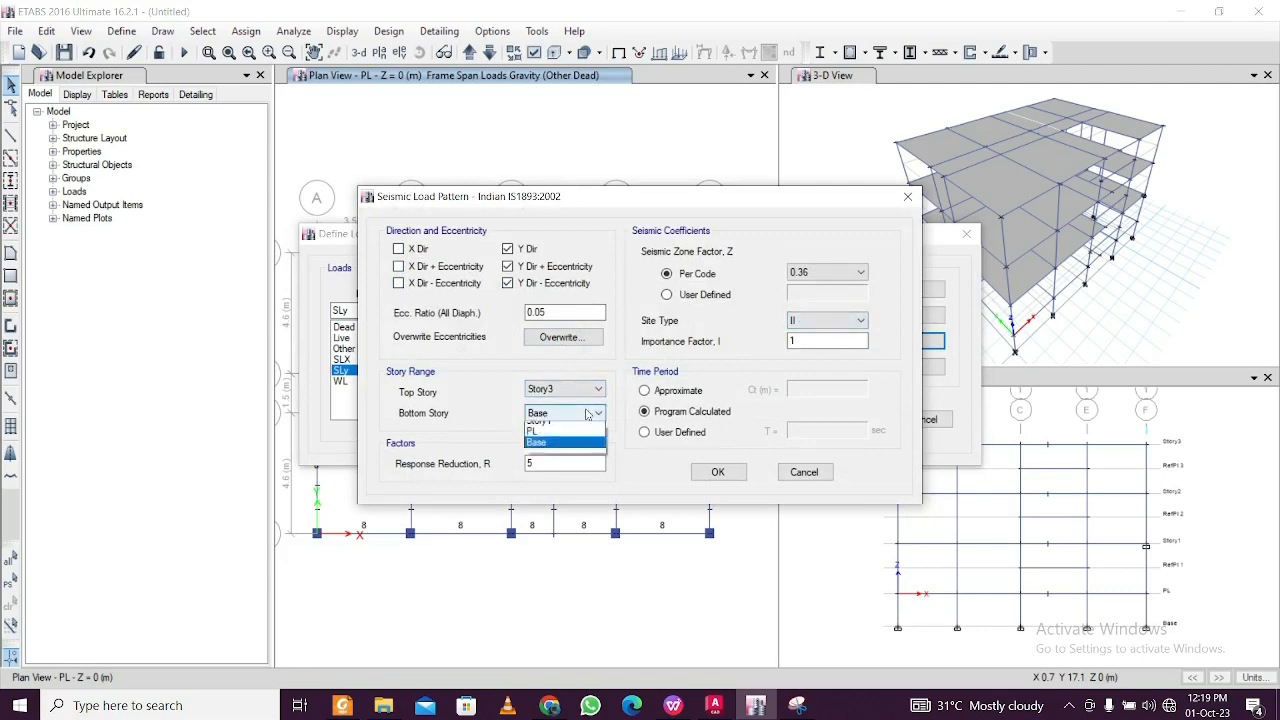
{"action": "left_click", "coordinate": [574, 461]}
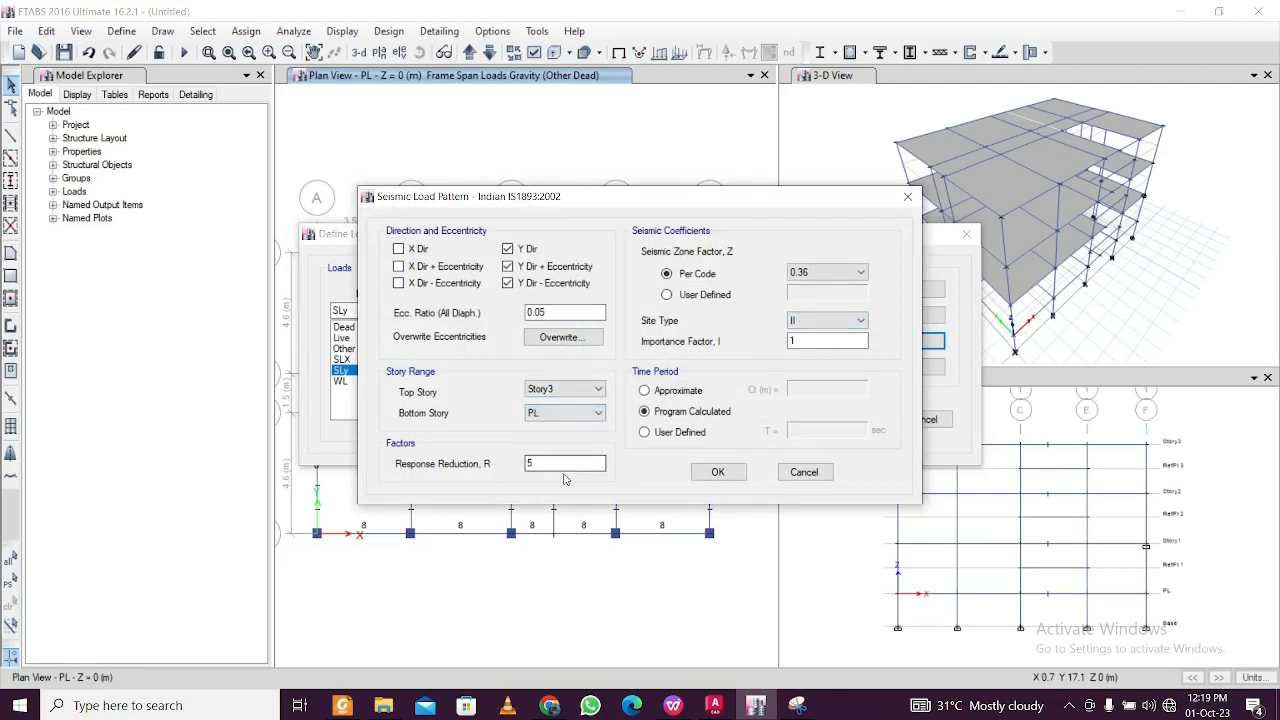
{"action": "left_click", "coordinate": [690, 432]}
{"action": "left_click", "coordinate": [808, 431]}
{"action": "left_click", "coordinate": [583, 632]}
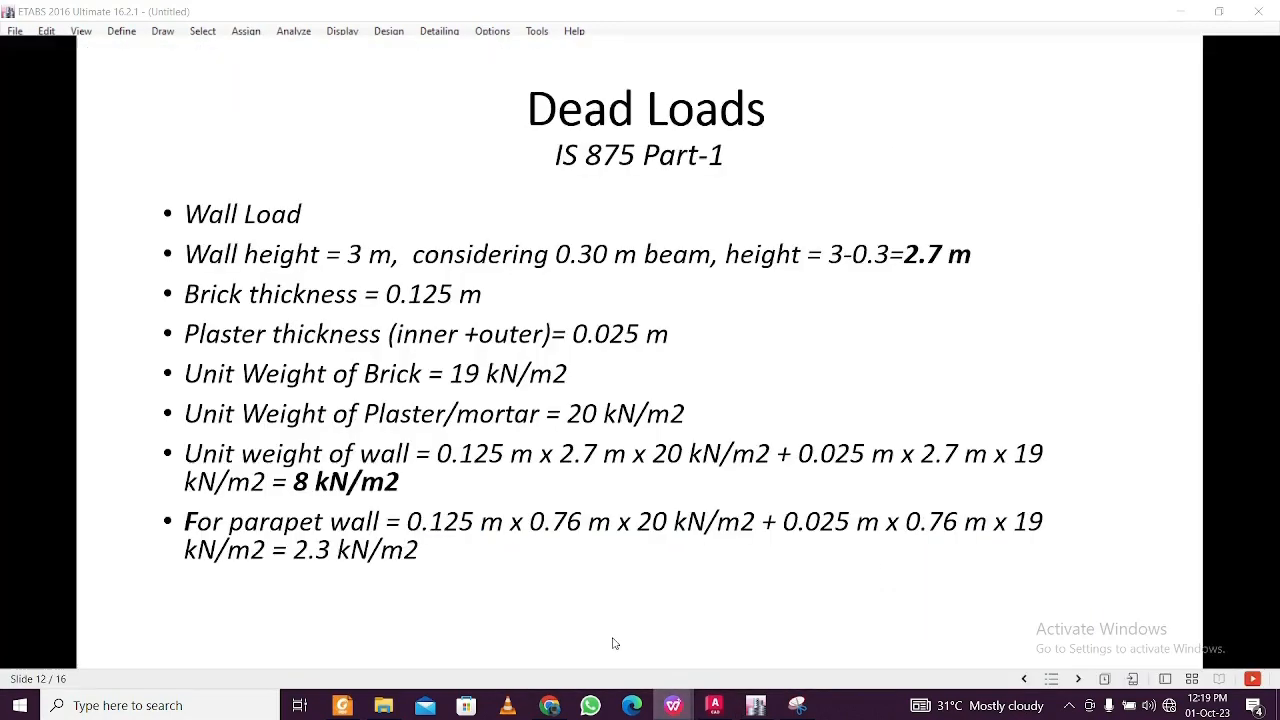
{"action": "left_click", "coordinate": [764, 632]}
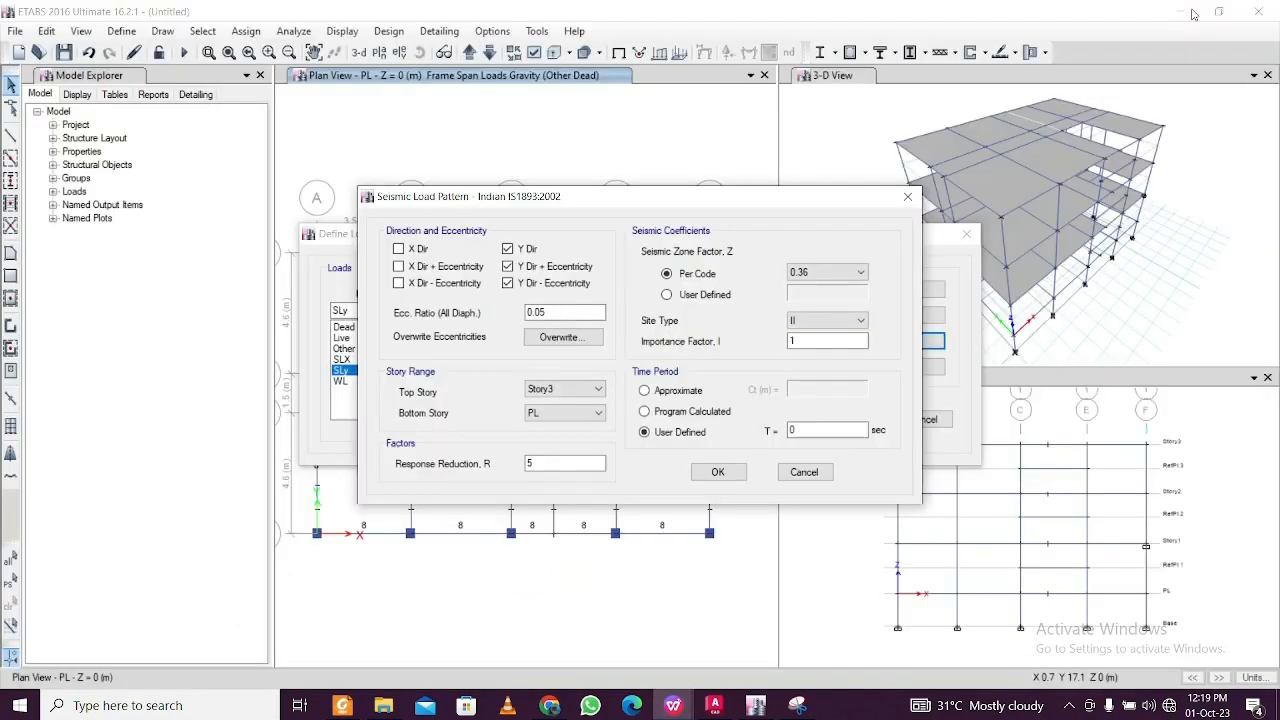
{"action": "left_click", "coordinate": [1195, 18]}
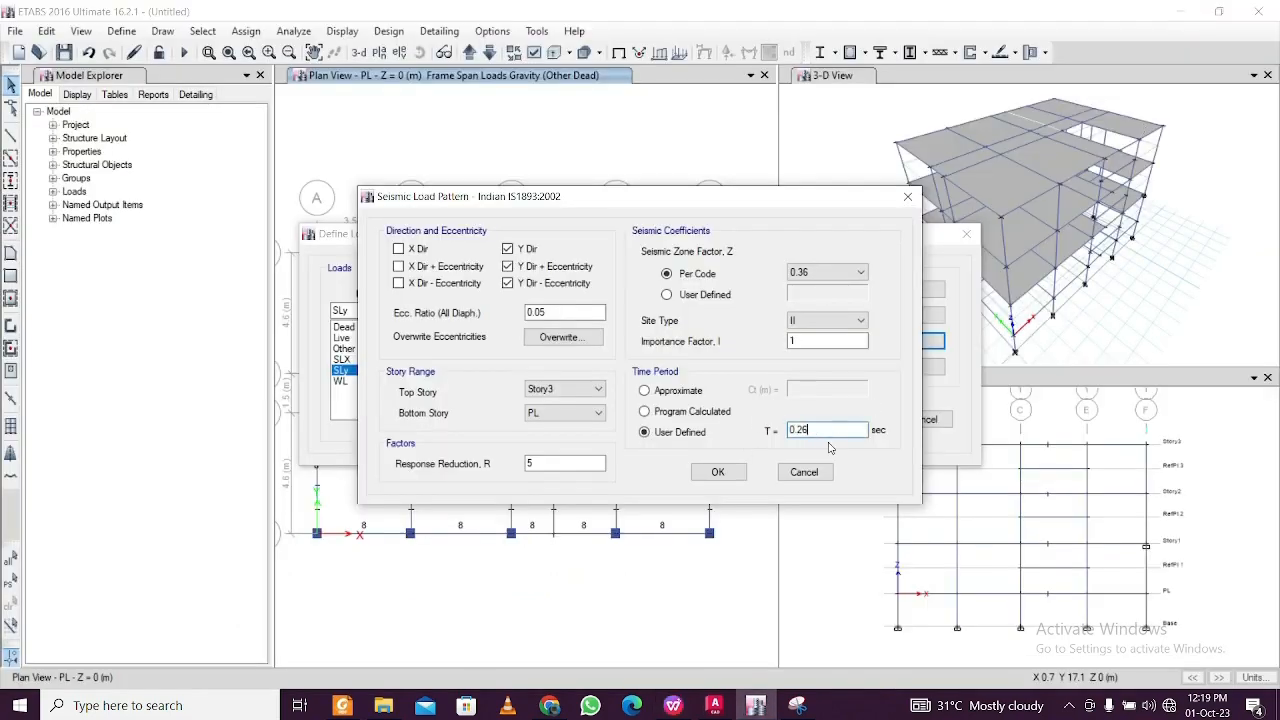
{"action": "left_click", "coordinate": [733, 472]}
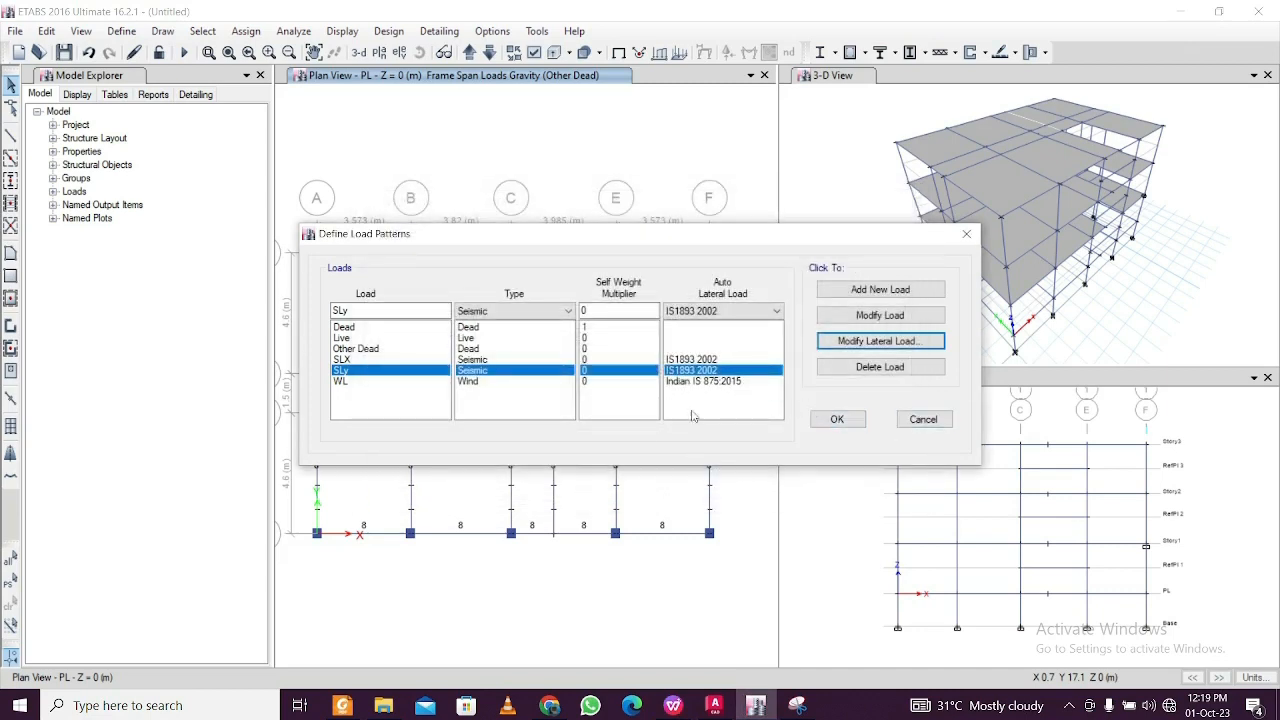
{"action": "left_click", "coordinate": [836, 419]}
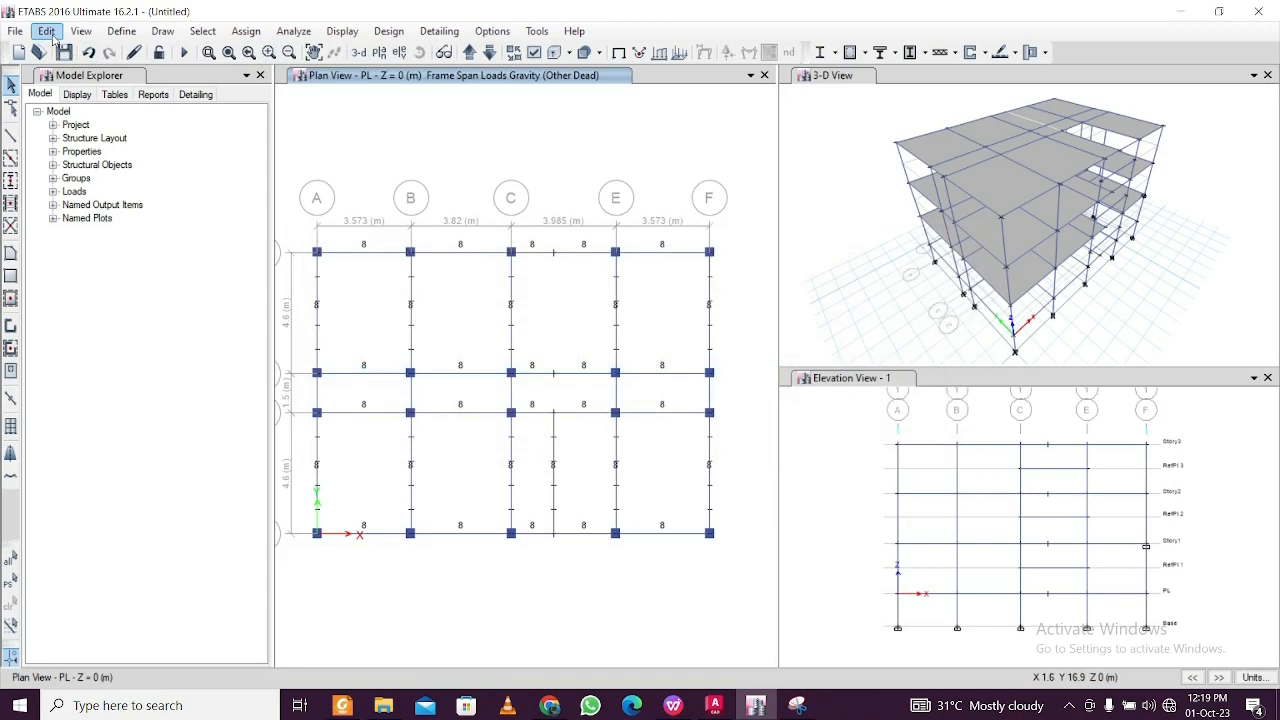
Reopen the load pattern definitions and open the lateral load settings of the WL wind pattern.
{"action": "left_click", "coordinate": [121, 31]}
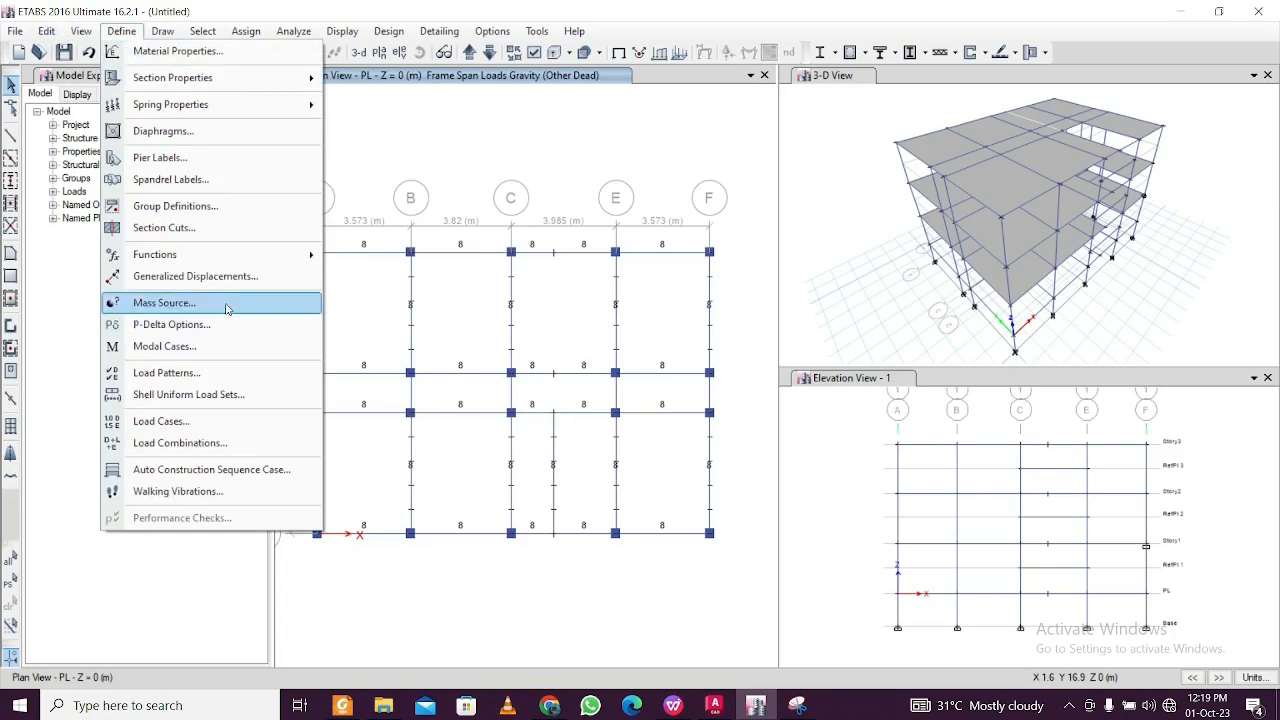
{"action": "left_click", "coordinate": [214, 373]}
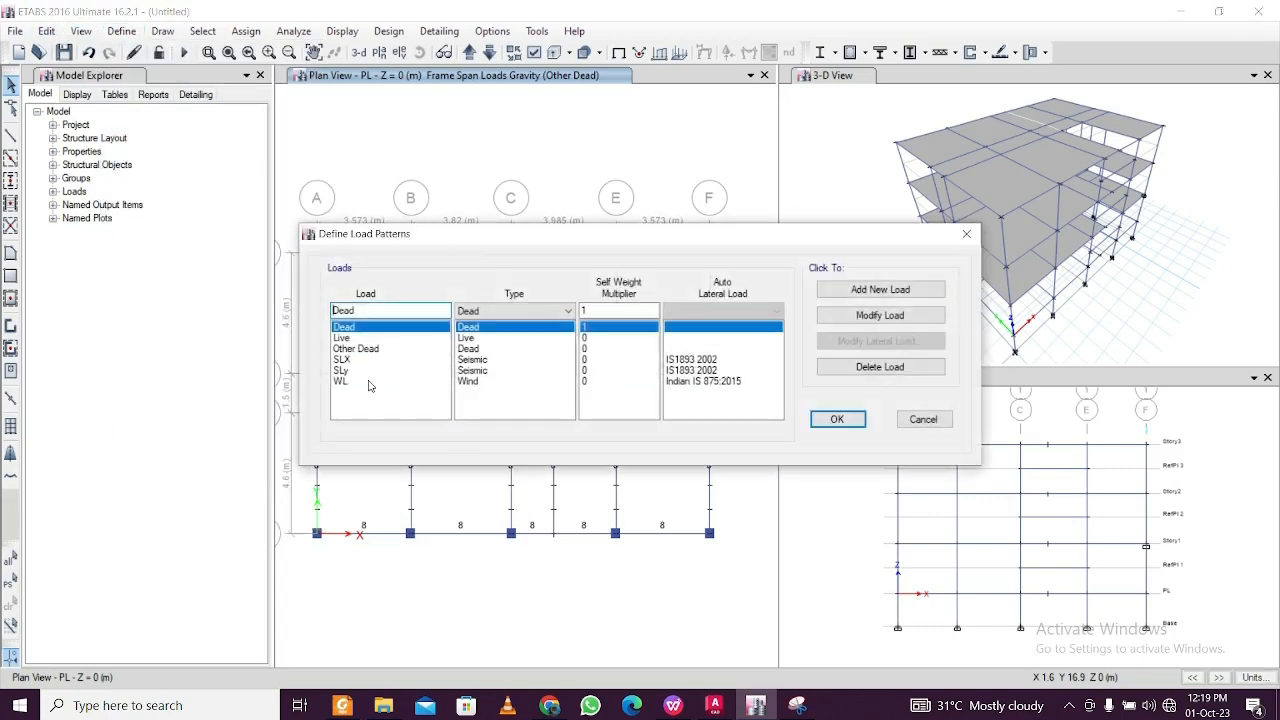
{"action": "left_click", "coordinate": [410, 382]}
{"action": "left_click", "coordinate": [880, 341]}
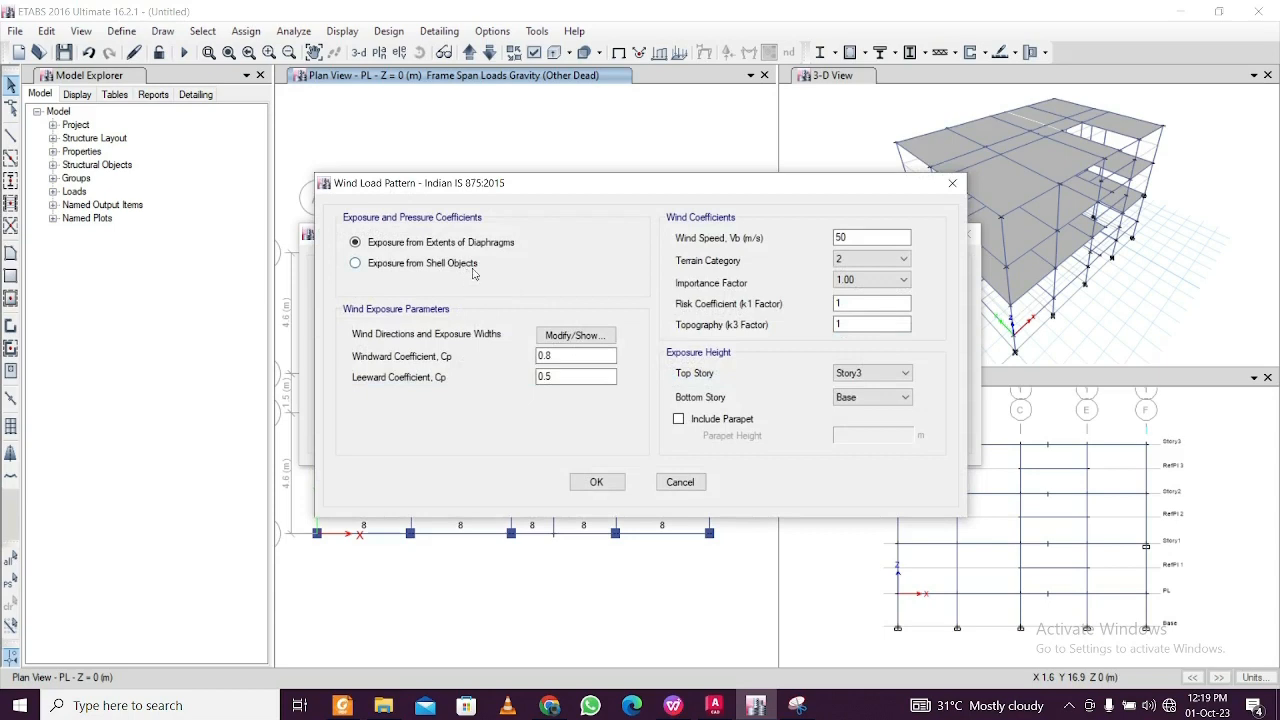
Examine the wind exposure widths of the story diaphragms for the 0 and 90 degree exposure sets.
{"action": "left_click", "coordinate": [566, 337]}
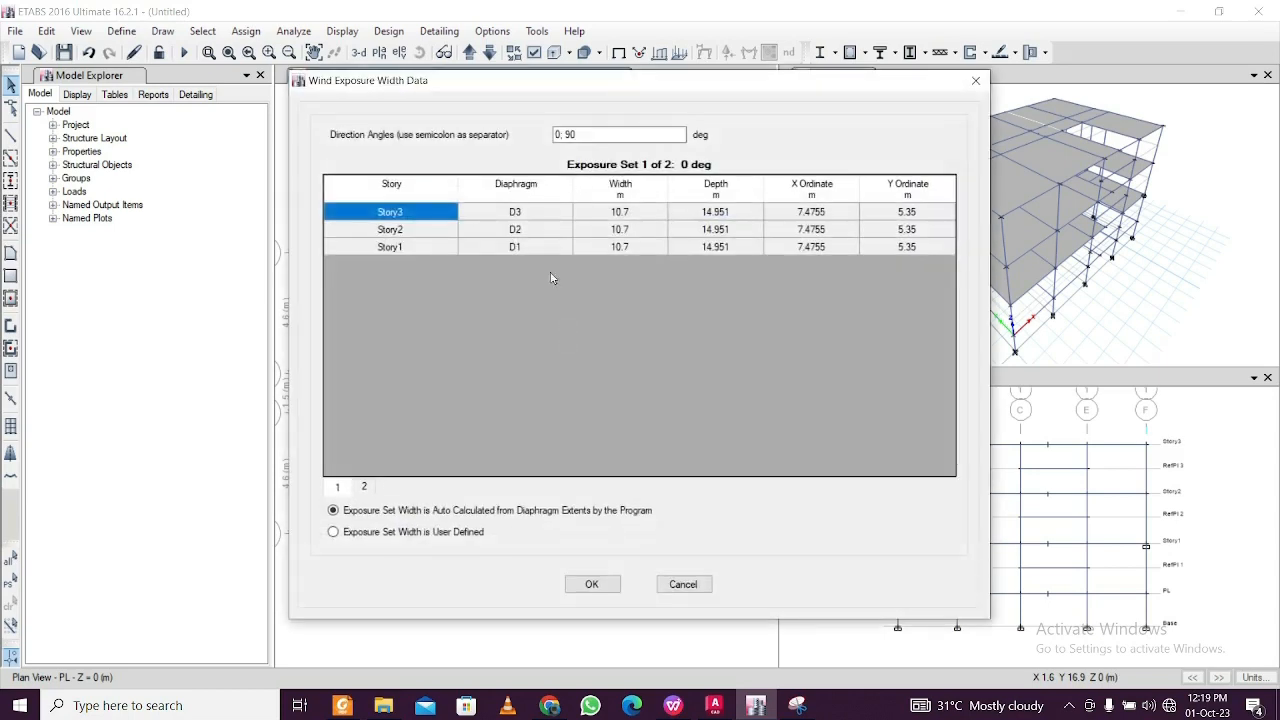
{"action": "left_click", "coordinate": [365, 488]}
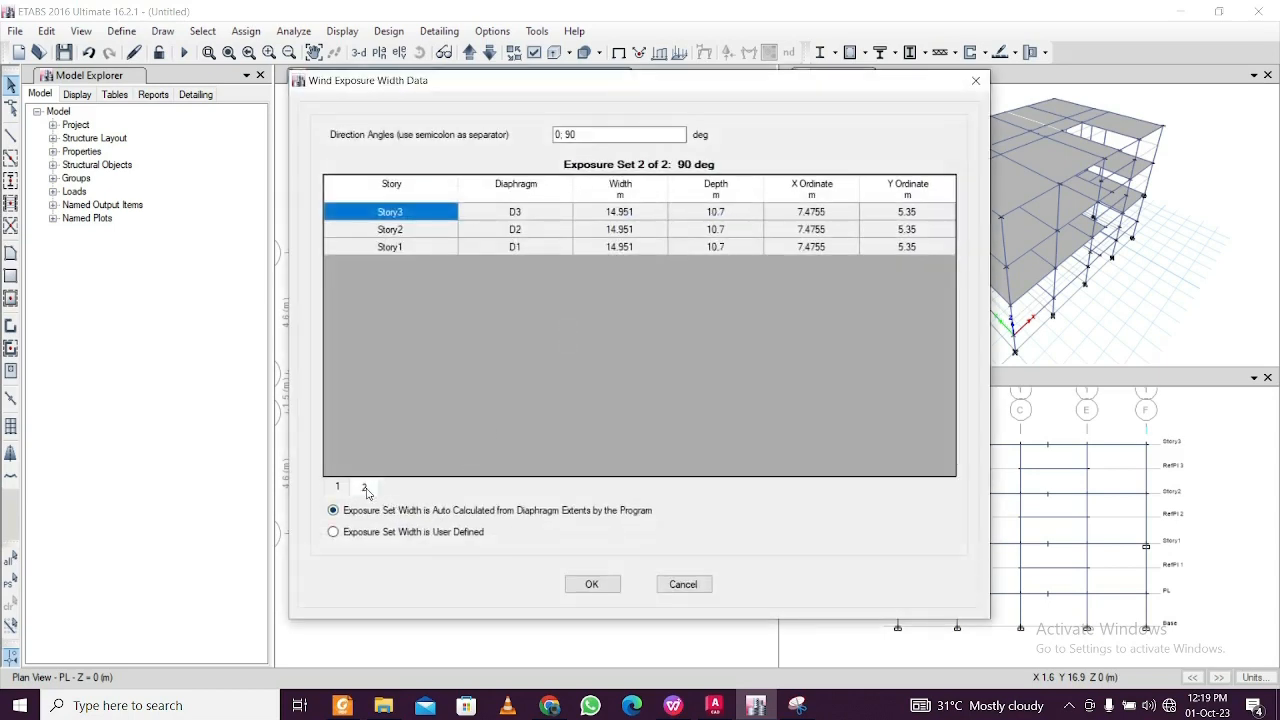
{"action": "left_click", "coordinate": [339, 488]}
{"action": "left_click", "coordinate": [364, 488]}
{"action": "left_click", "coordinate": [338, 488]}
{"action": "left_click", "coordinate": [364, 488]}
{"action": "left_click", "coordinate": [338, 488]}
{"action": "left_click", "coordinate": [362, 487]}
{"action": "left_click", "coordinate": [338, 488]}
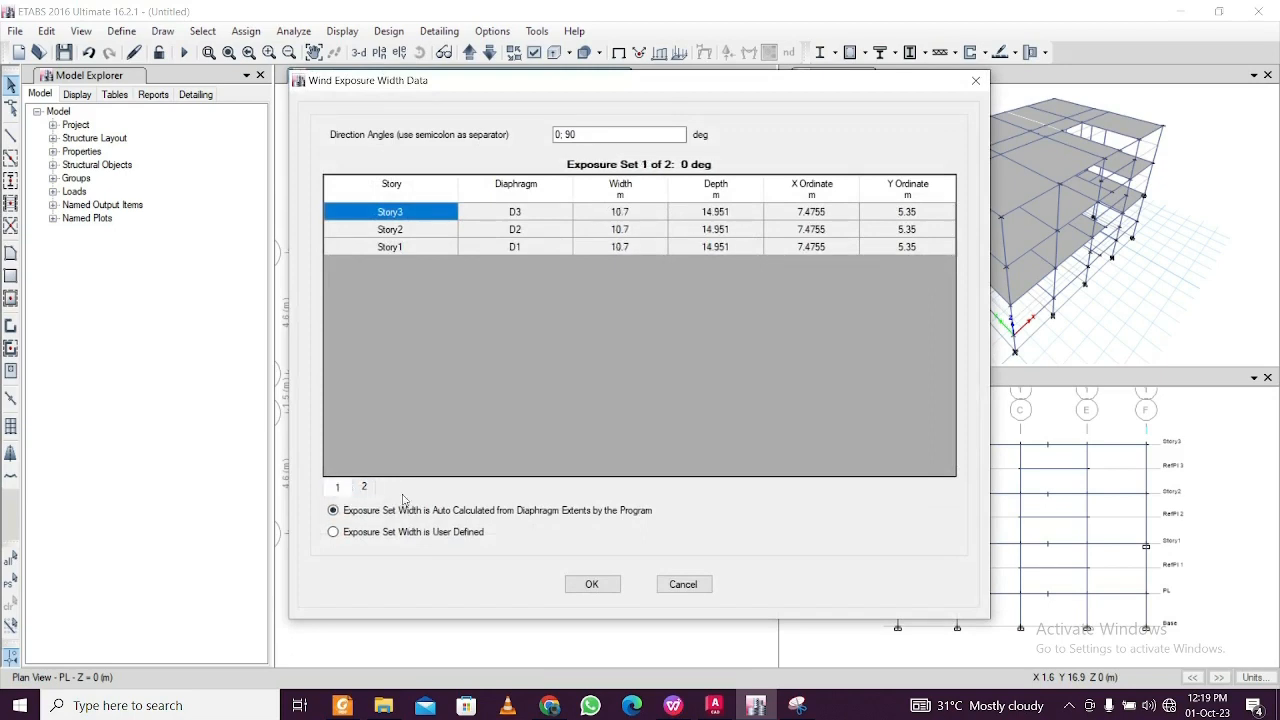
{"action": "left_click", "coordinate": [590, 588]}
Review the windward and leeward coefficients and the available terrain categories of the WL wind load.
{"action": "left_click", "coordinate": [552, 357]}
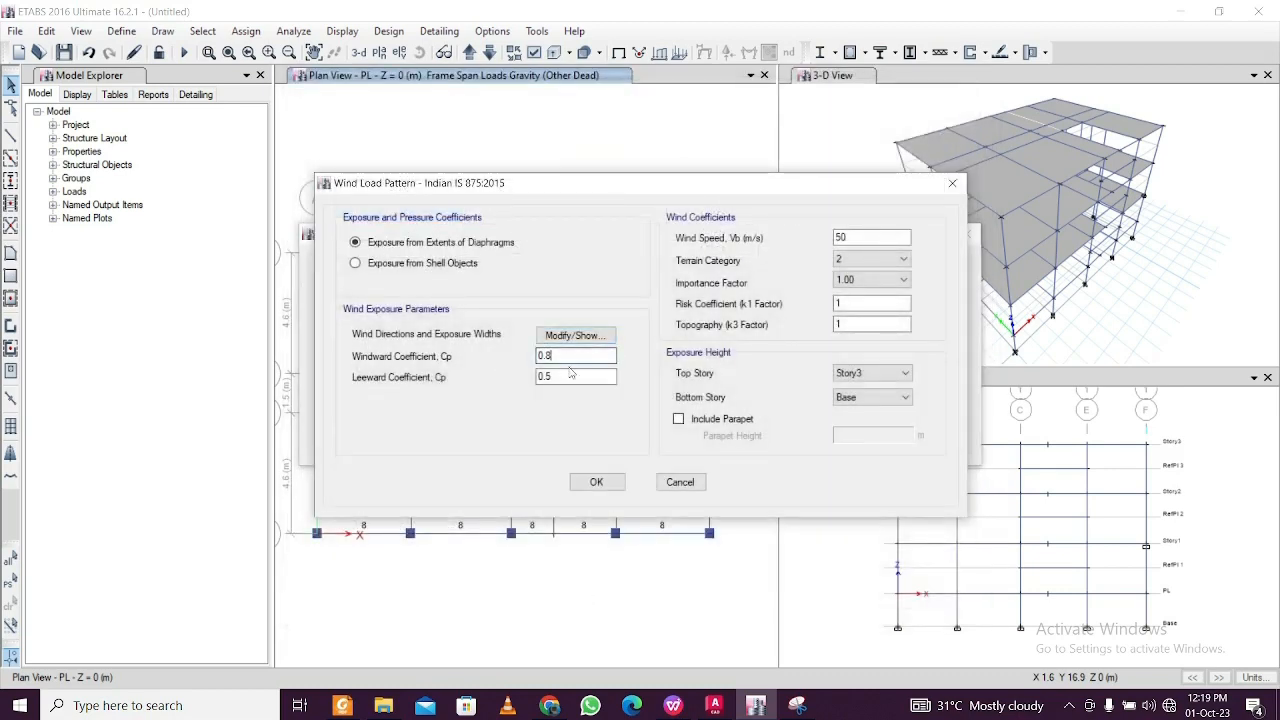
{"action": "left_click", "coordinate": [562, 376]}
{"action": "left_click", "coordinate": [571, 356]}
{"action": "left_click", "coordinate": [568, 377]}
{"action": "left_click", "coordinate": [573, 357]}
{"action": "left_click", "coordinate": [568, 377]}
{"action": "left_click", "coordinate": [574, 355]}
{"action": "left_click", "coordinate": [574, 377]}
{"action": "left_click", "coordinate": [578, 356]}
{"action": "left_click", "coordinate": [572, 377]}
{"action": "left_click", "coordinate": [576, 356]}
{"action": "left_click", "coordinate": [574, 376]}
{"action": "left_click", "coordinate": [586, 355]}
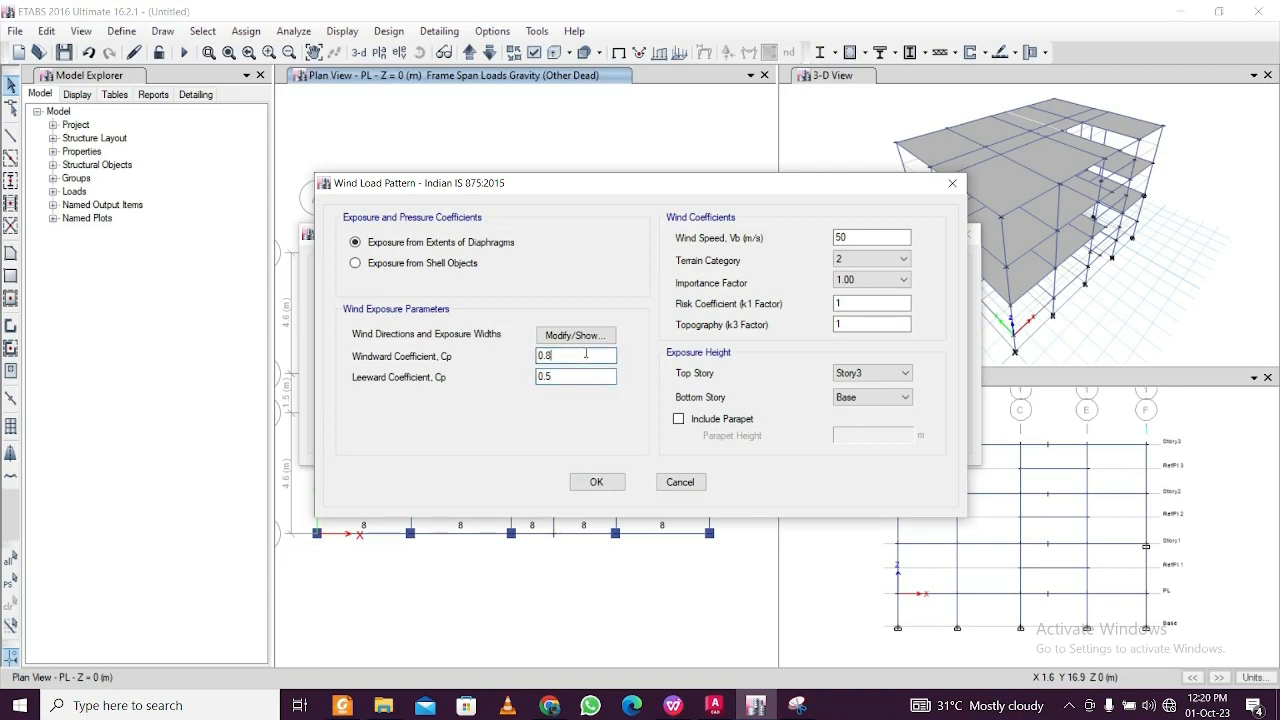
{"action": "left_click", "coordinate": [866, 261]}
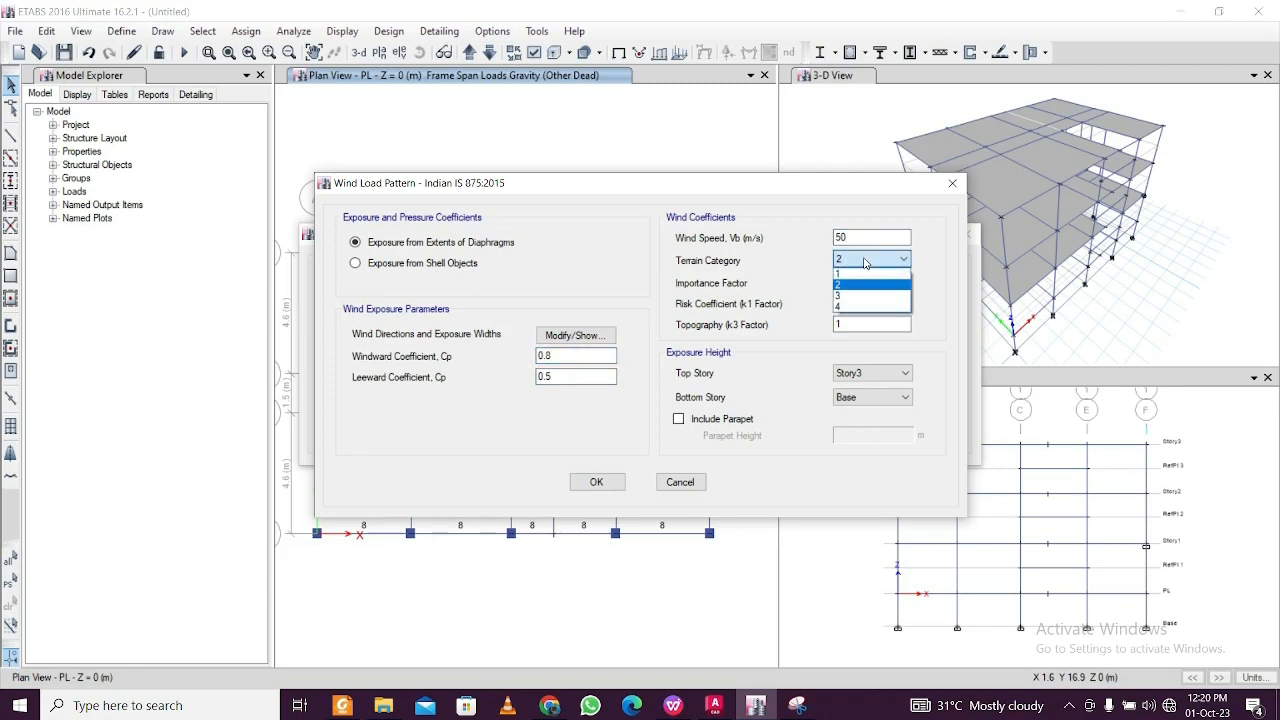
{"action": "left_click", "coordinate": [866, 262]}
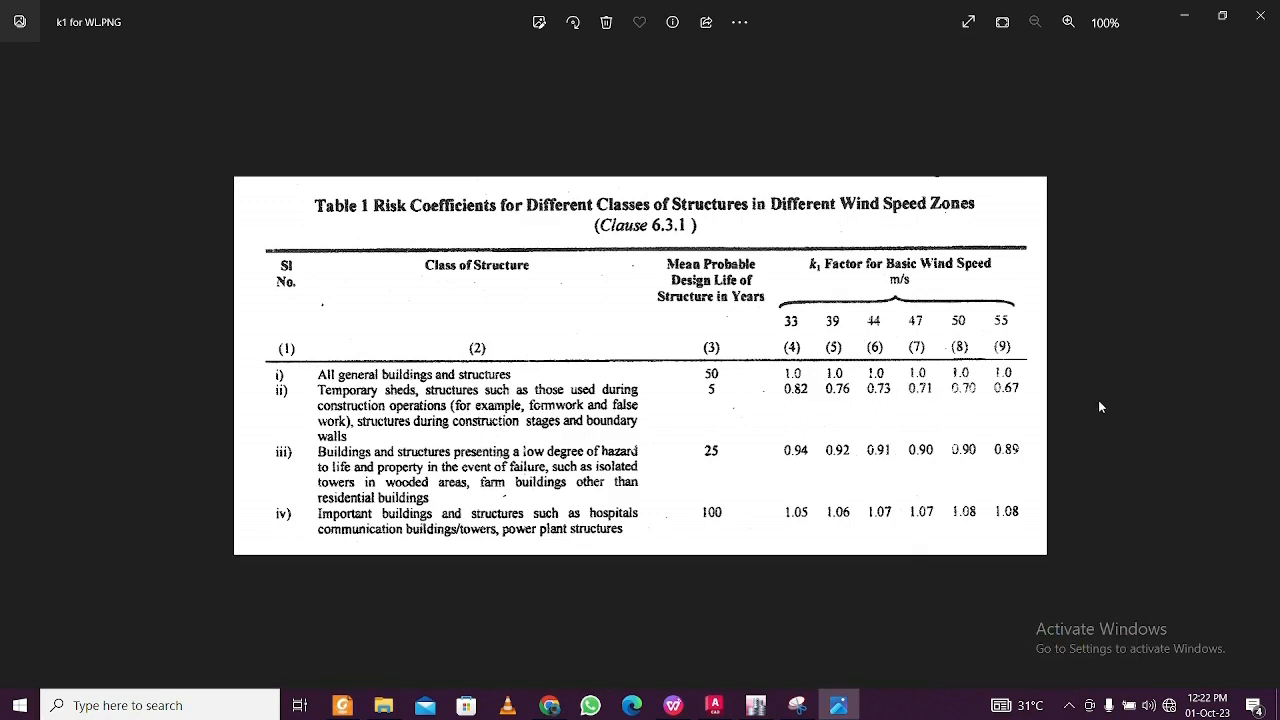
Examine the code tables and clauses for the k1, k2 and k3 wind factors in the reference images.
{"action": "key", "text": "Right"}
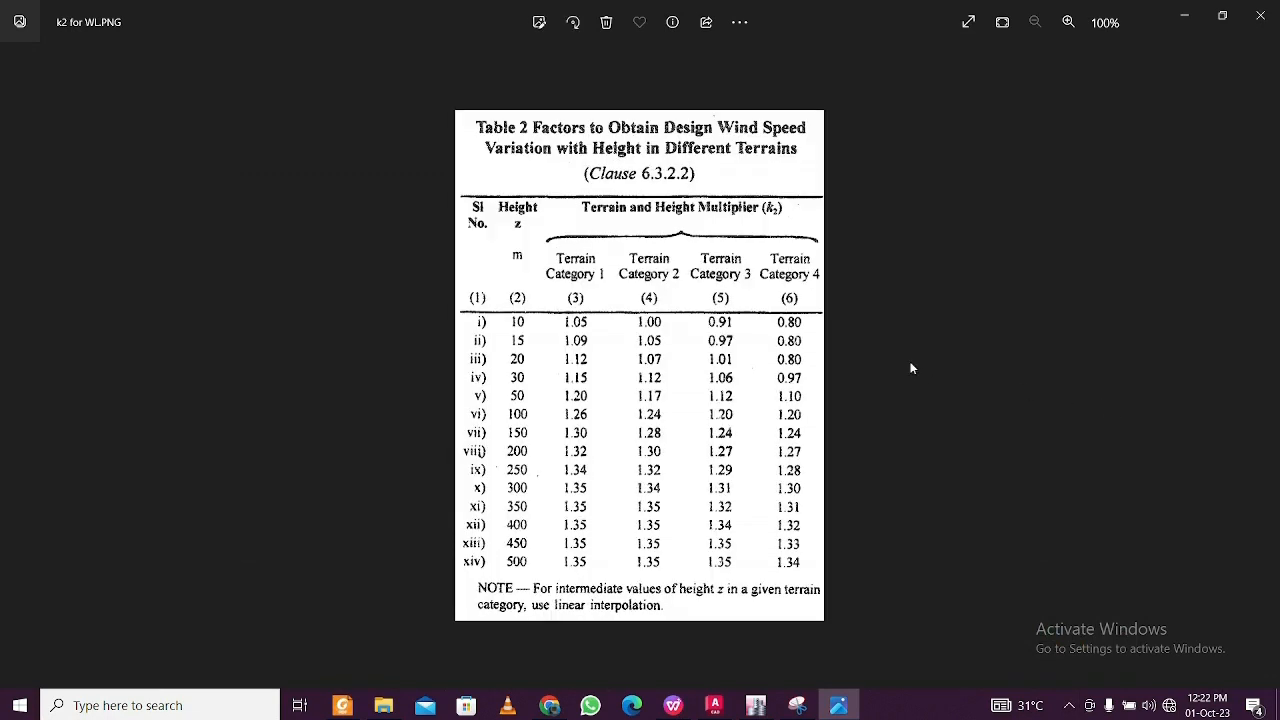
{"action": "key", "text": "Right"}
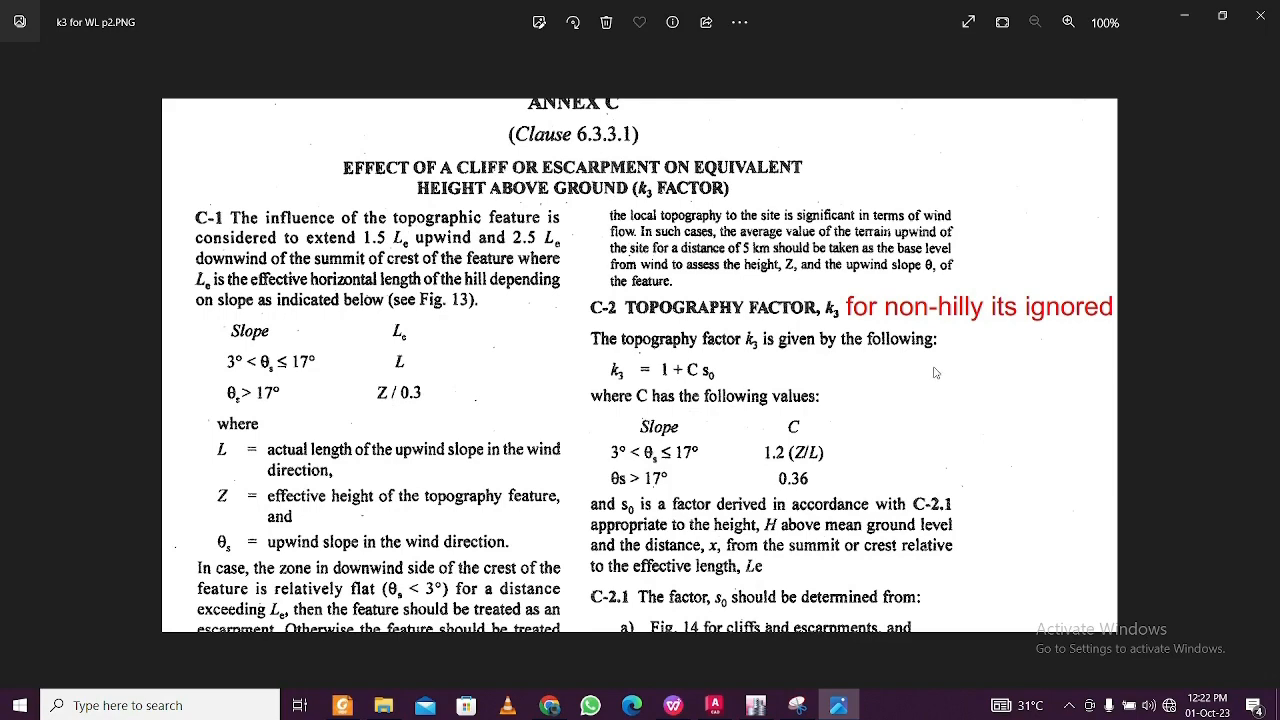
{"action": "key", "text": "Left"}
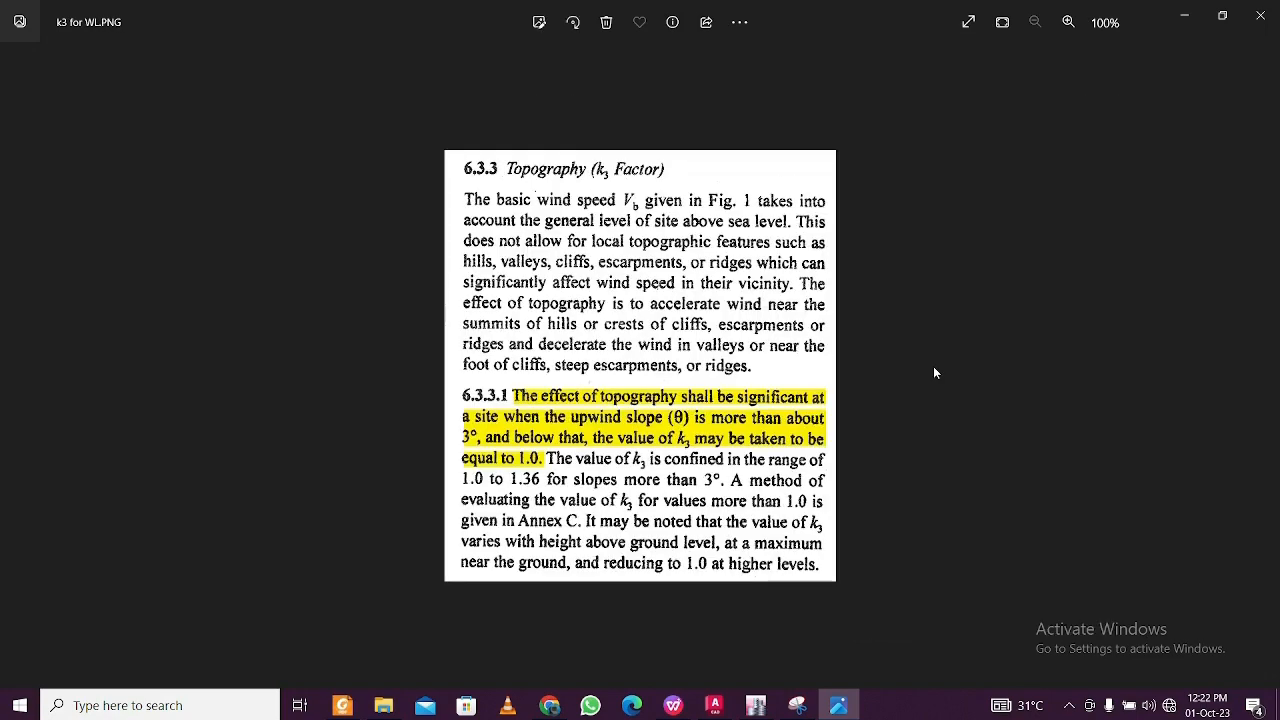
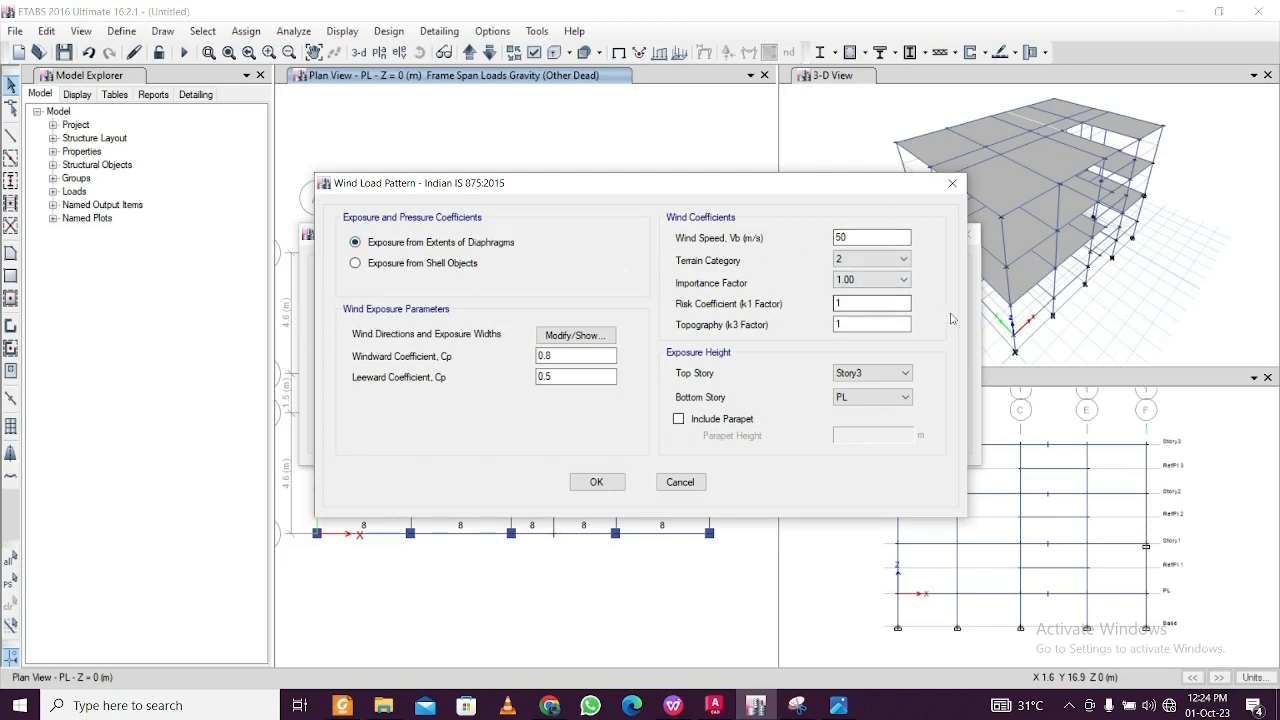
Accept the WL wind load settings and load pattern definitions, and open the mass source definitions.
{"action": "left_click", "coordinate": [593, 481]}
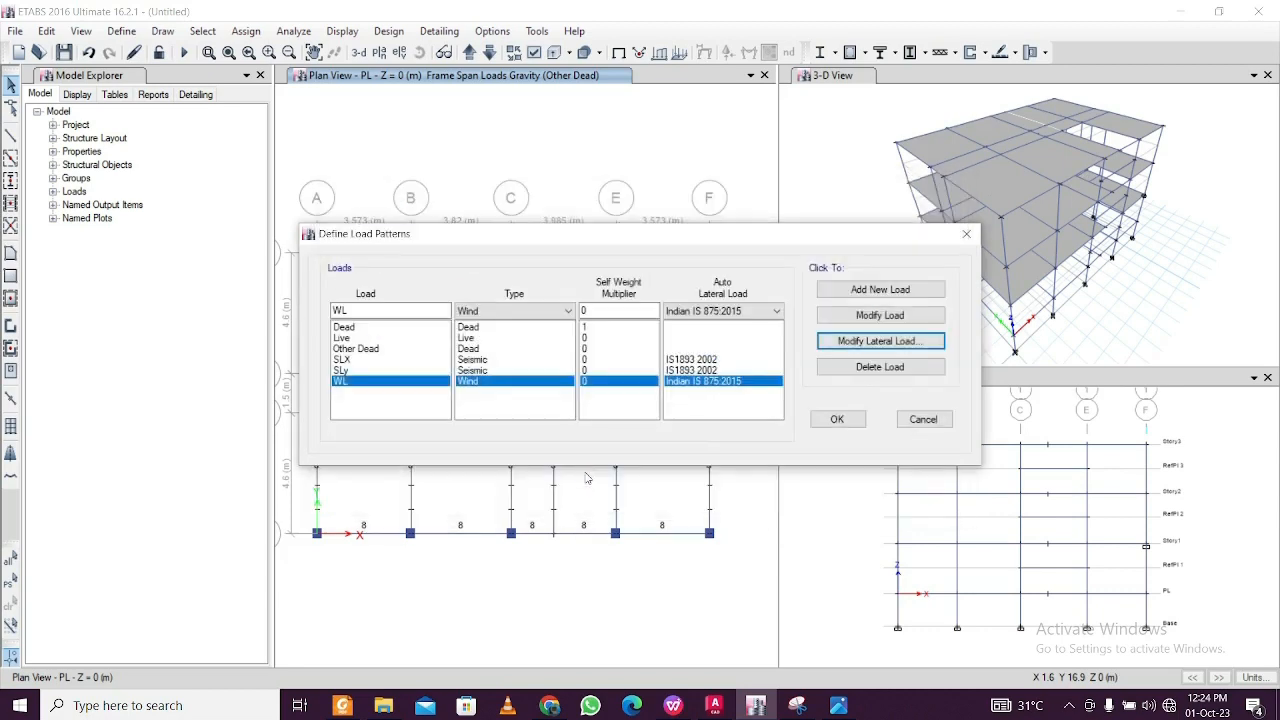
{"action": "left_click", "coordinate": [838, 420]}
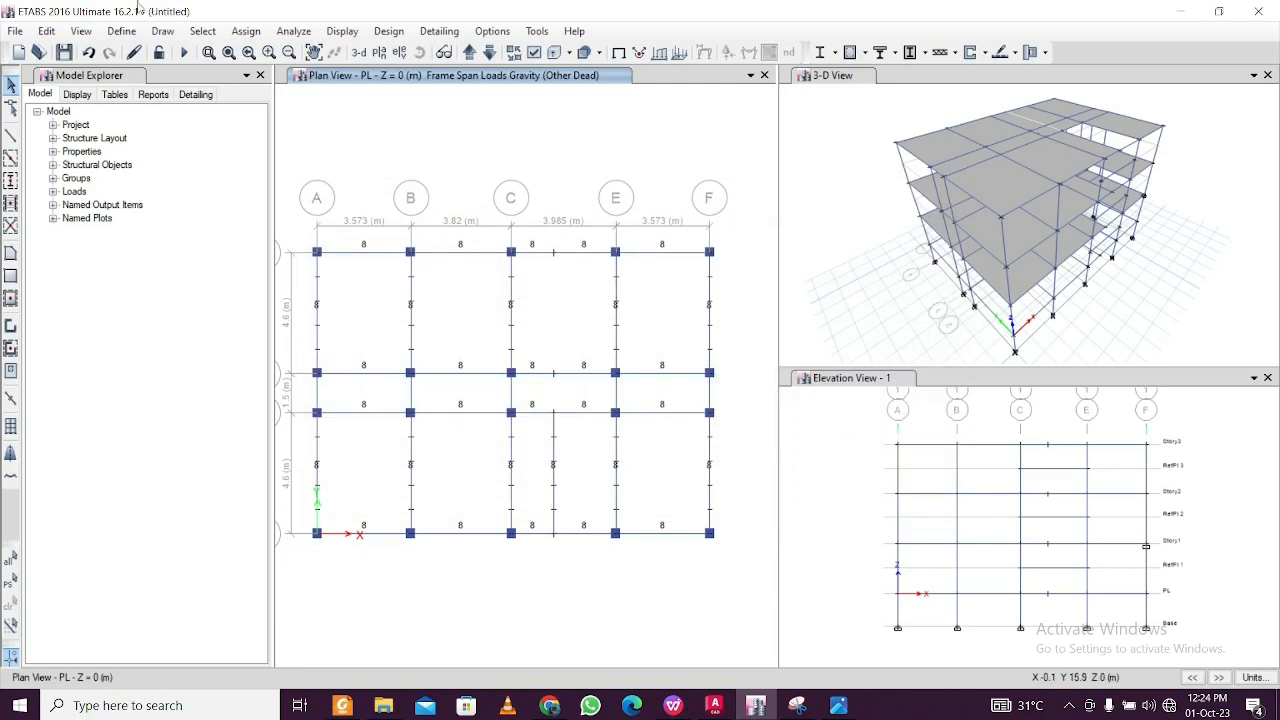
{"action": "left_click", "coordinate": [121, 31]}
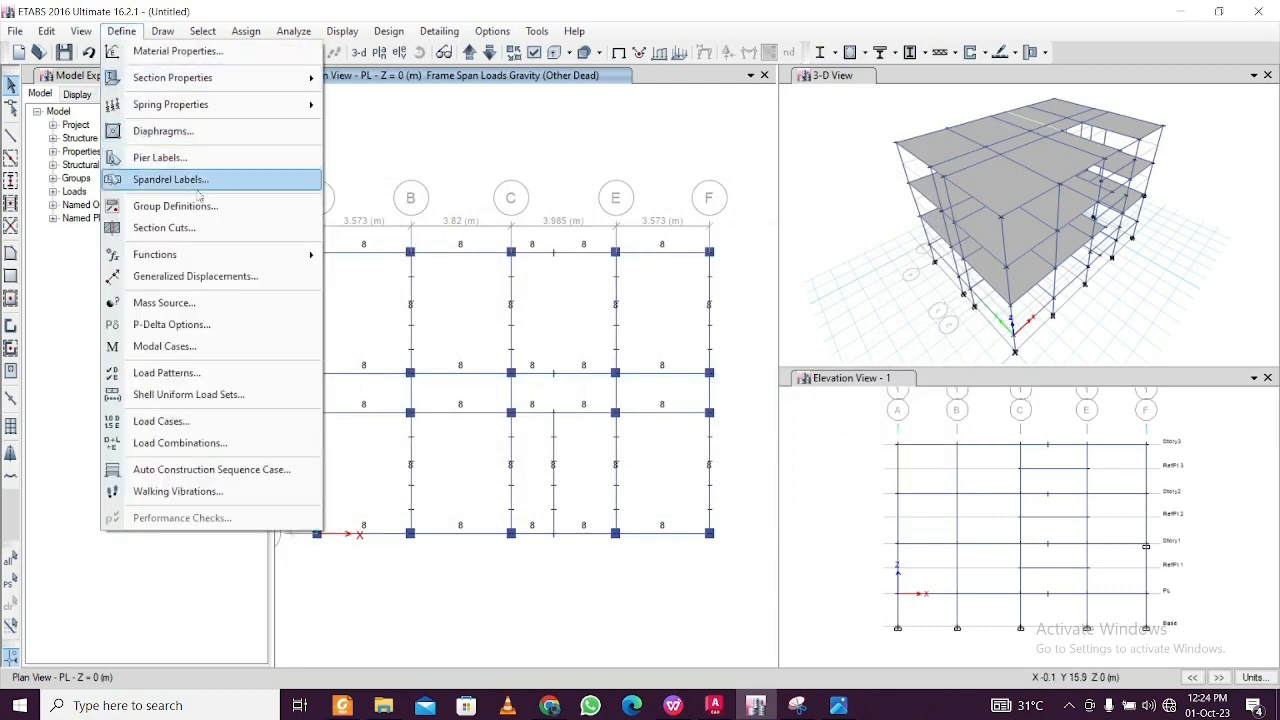
{"action": "left_click", "coordinate": [200, 303]}
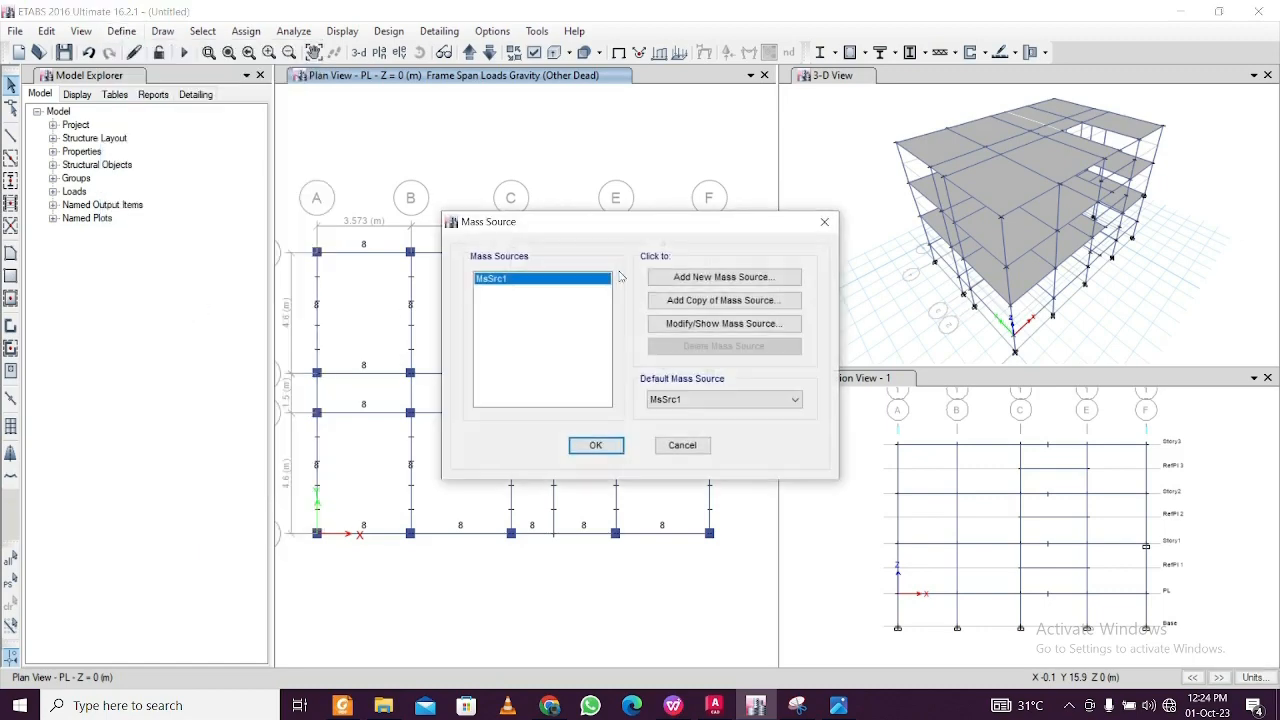
Examine the seismic weight clauses, mass source example and Table 10 imposed load percentages in the Response Spectrum Analysis document.
{"action": "left_click", "coordinate": [673, 705]}
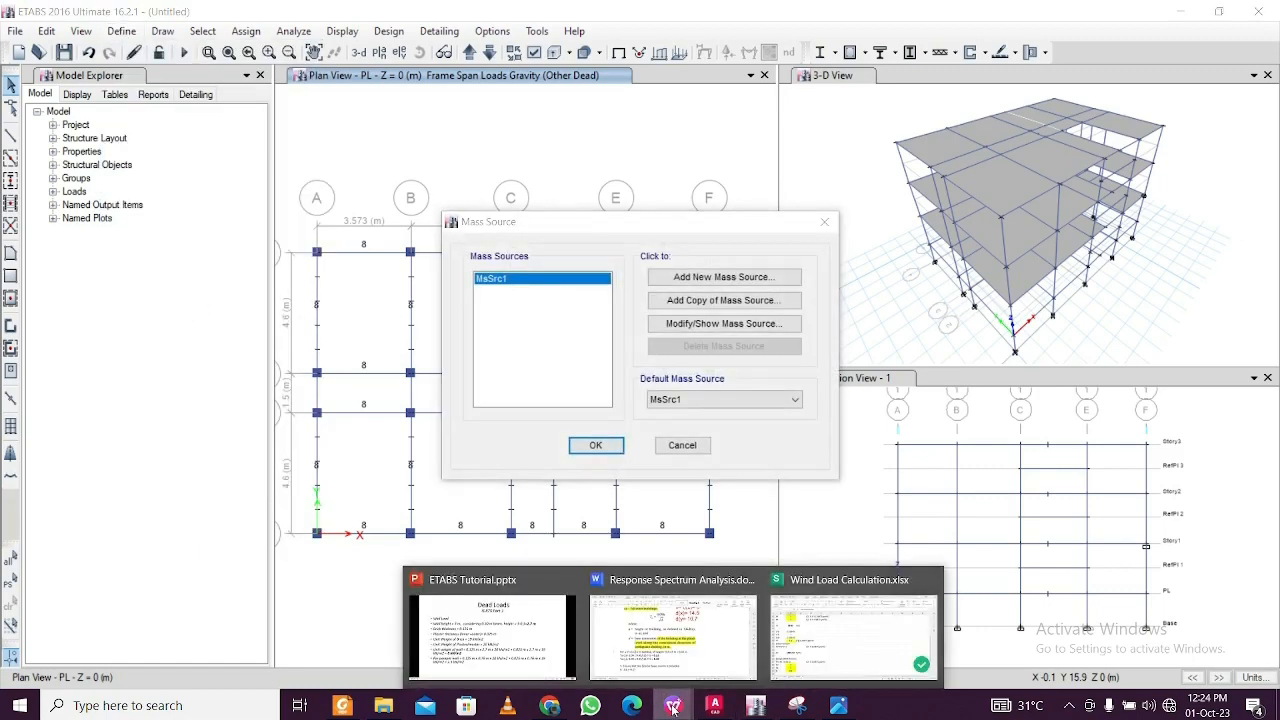
{"action": "left_click", "coordinate": [673, 630]}
{"action": "scroll", "coordinate": [610, 455], "scroll_direction": "up", "scroll_amount": 15}
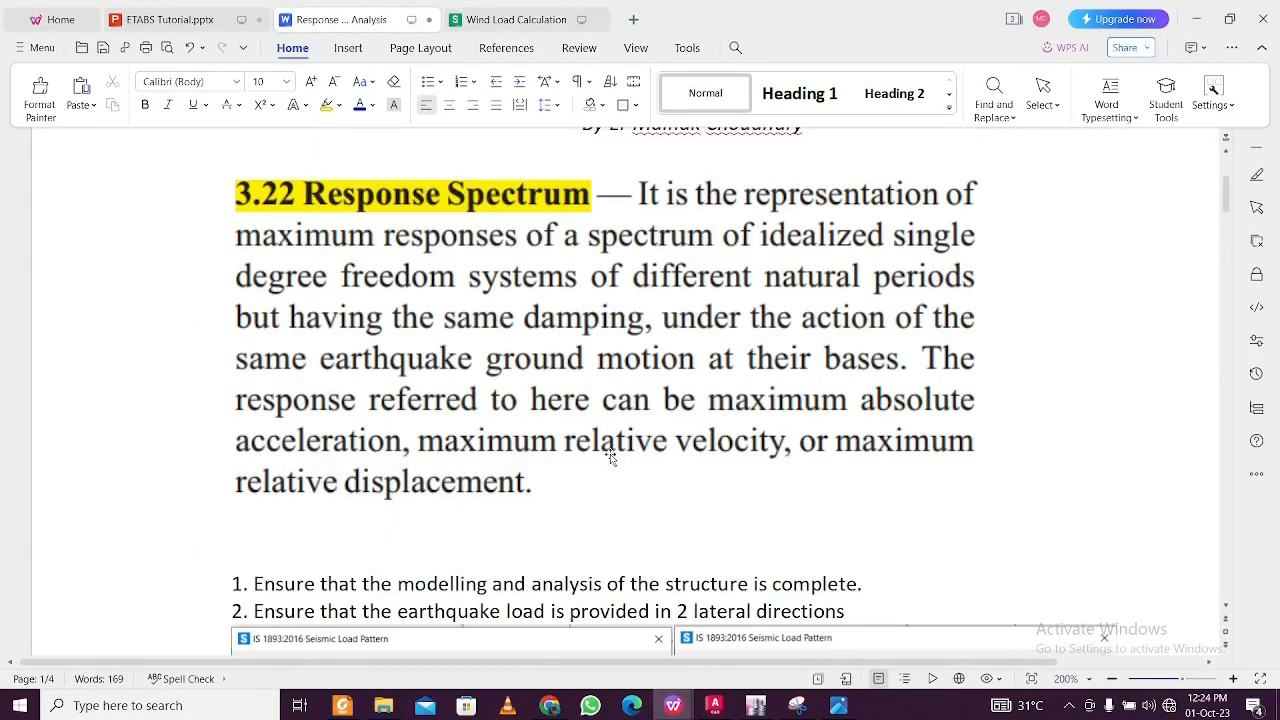
{"action": "scroll", "coordinate": [614, 455], "scroll_direction": "down", "scroll_amount": 10}
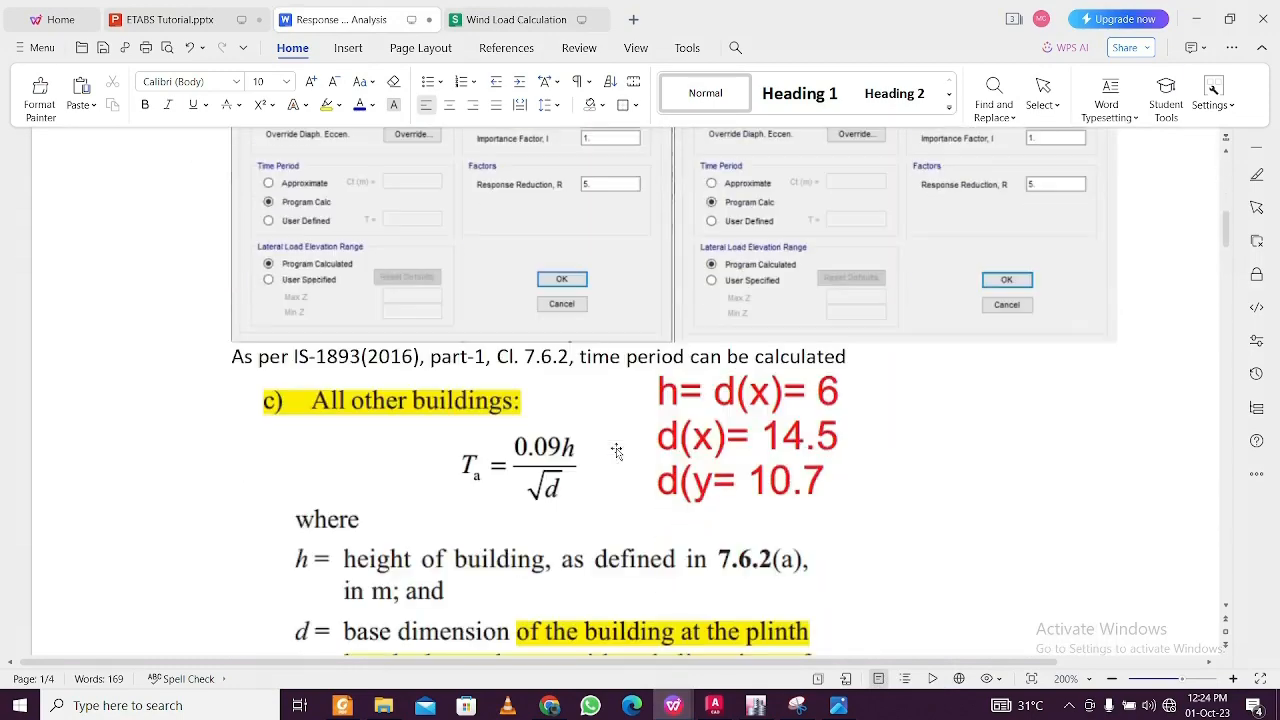
{"action": "scroll", "coordinate": [617, 451], "scroll_direction": "down", "scroll_amount": 10}
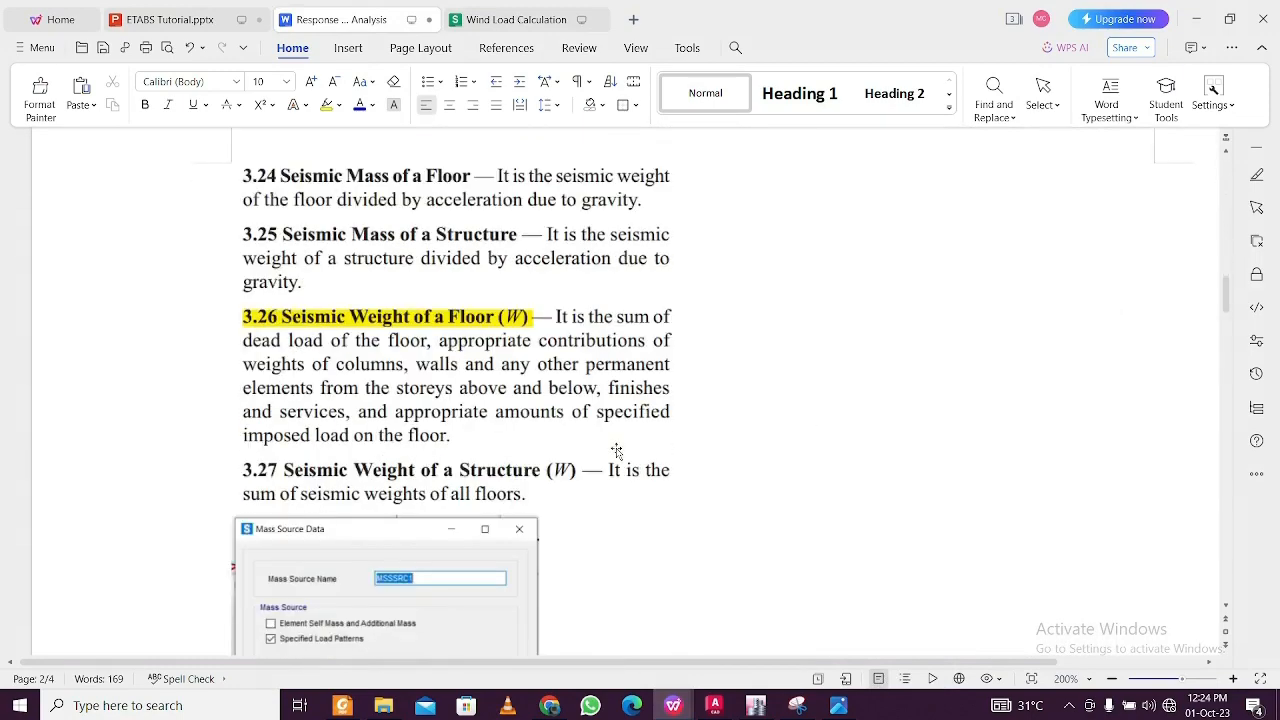
{"action": "scroll", "coordinate": [614, 448], "scroll_direction": "down", "scroll_amount": 3}
{"action": "scroll", "coordinate": [614, 448], "scroll_direction": "up", "scroll_amount": 3}
{"action": "scroll", "coordinate": [556, 325], "scroll_direction": "down", "scroll_amount": 15}
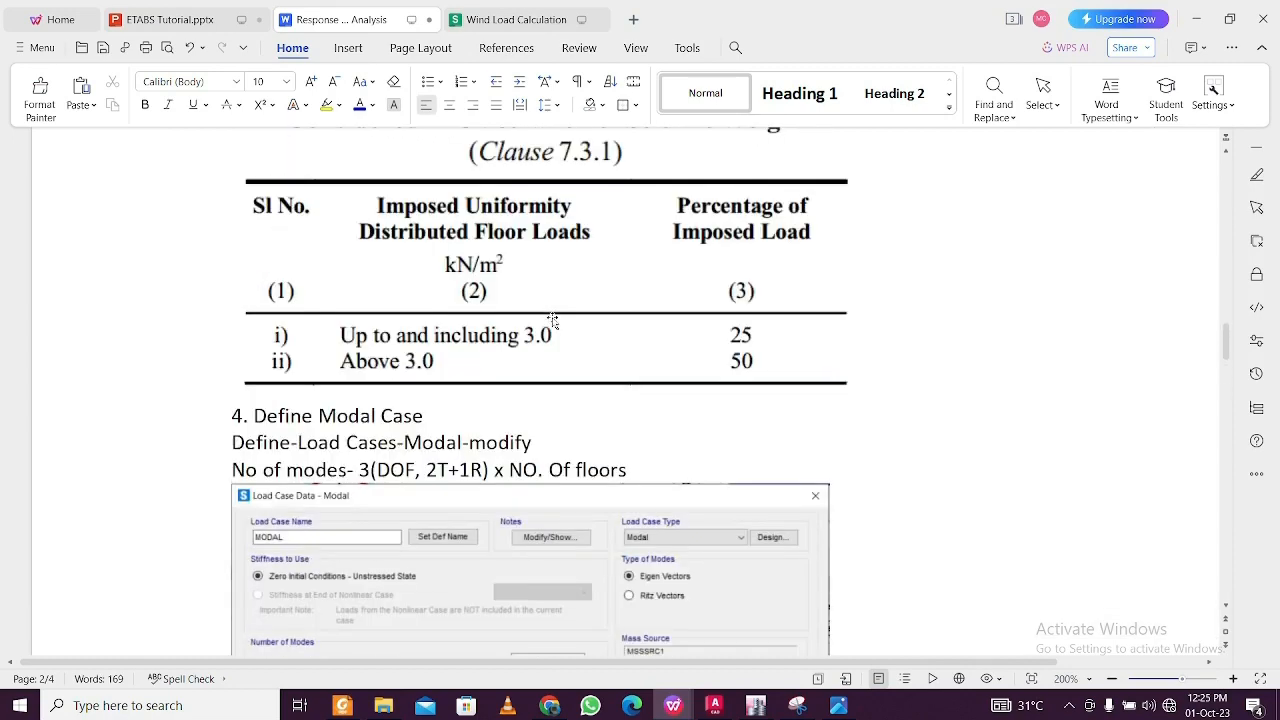
{"action": "scroll", "coordinate": [552, 320], "scroll_direction": "up", "scroll_amount": 2}
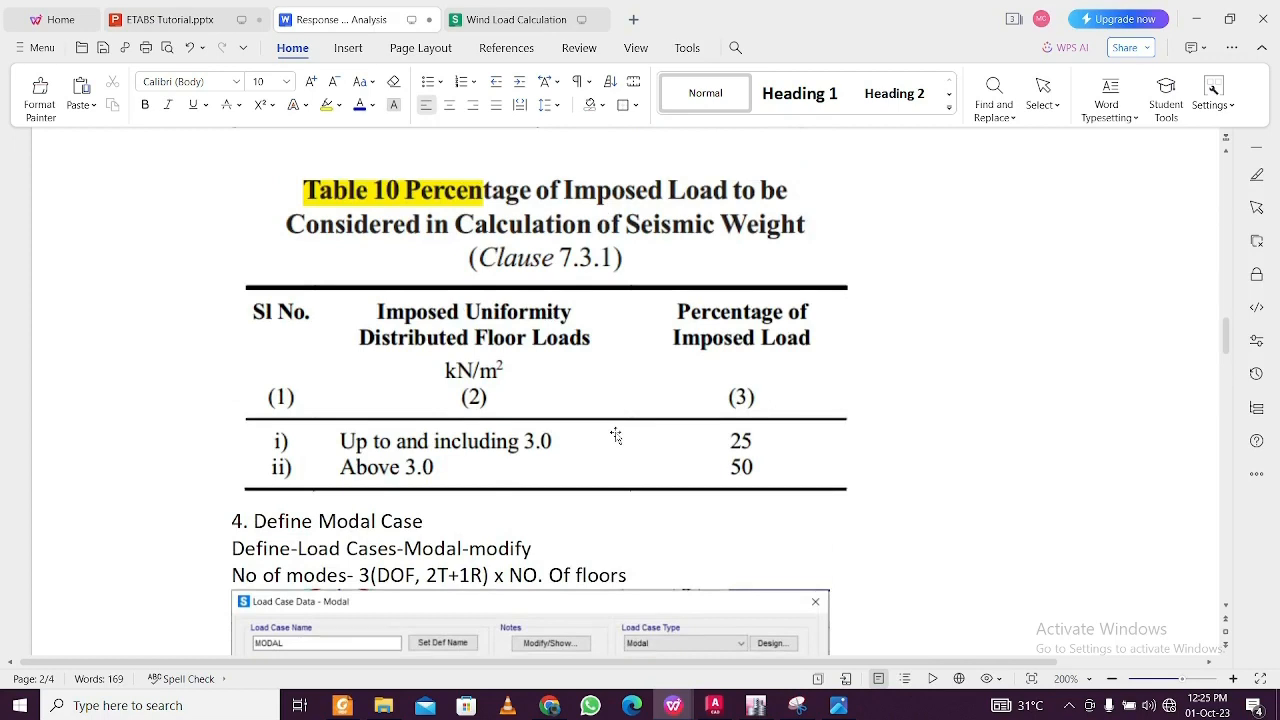
{"action": "scroll", "coordinate": [615, 436], "scroll_direction": "up", "scroll_amount": 3}
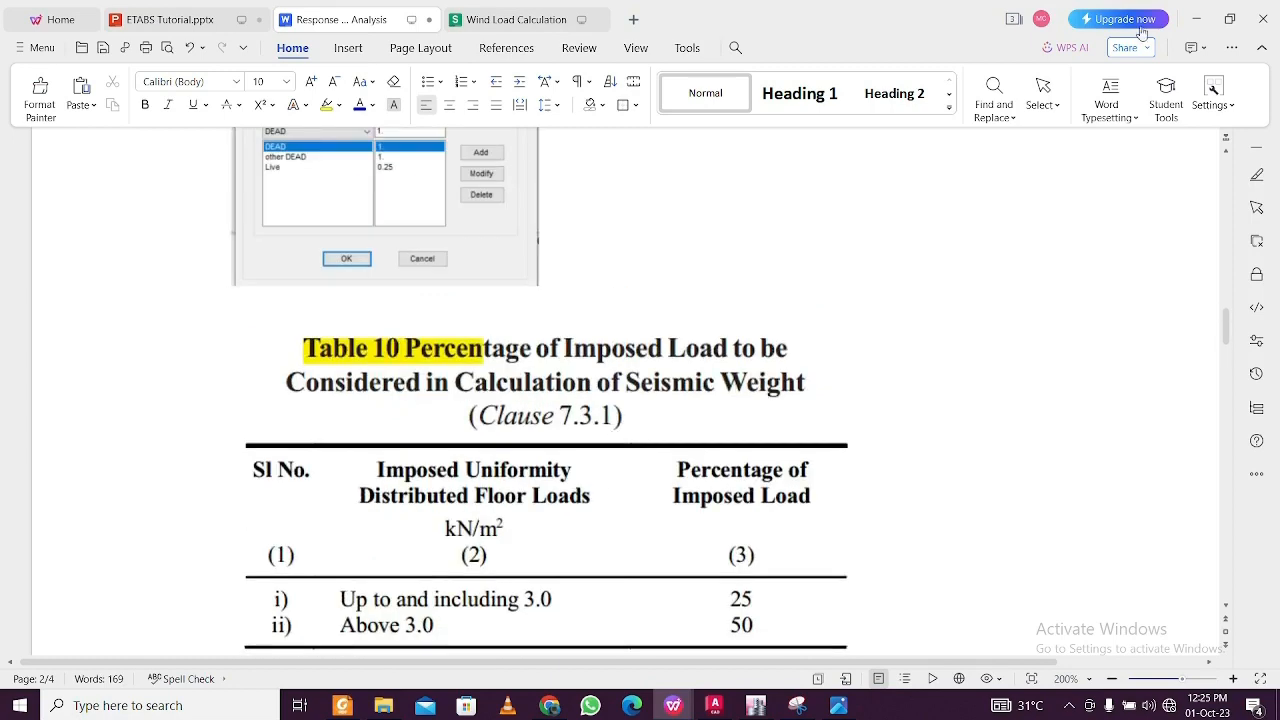
Return to ETABS and view the data of the existing MsSrc1 mass source without changing it.
{"action": "key", "text": "alt+Tab"}
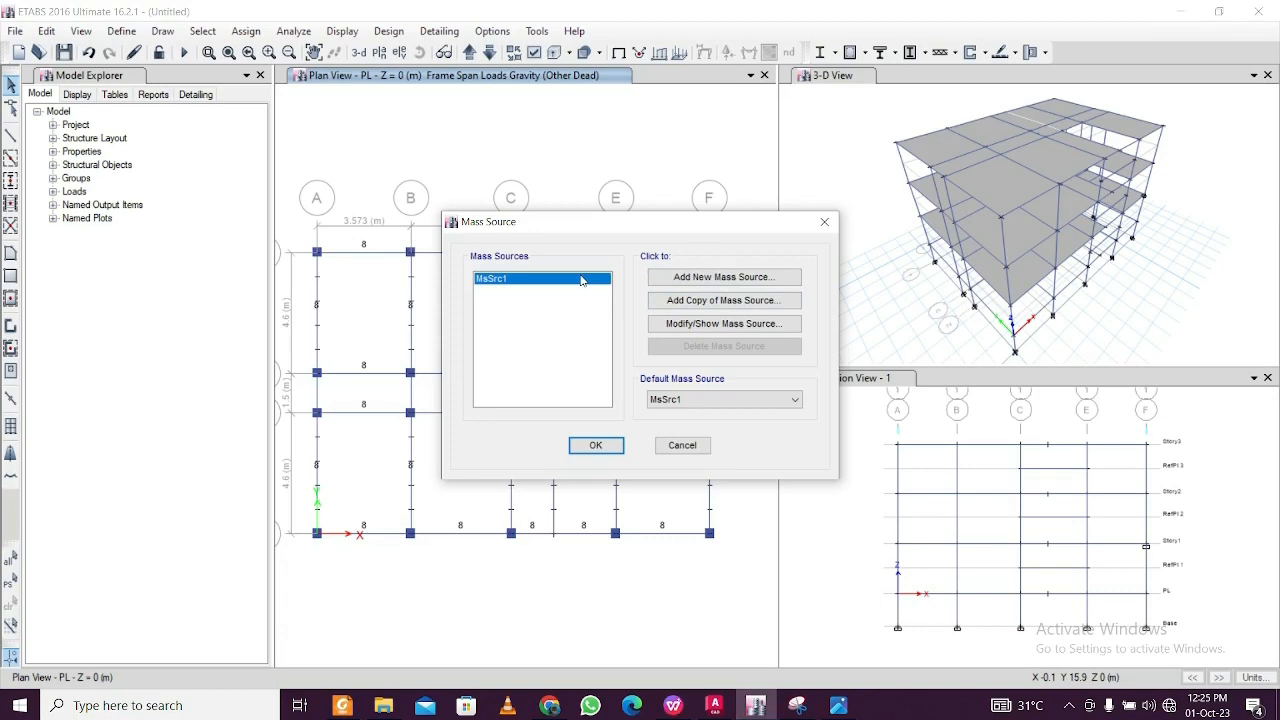
{"action": "left_click", "coordinate": [726, 323]}
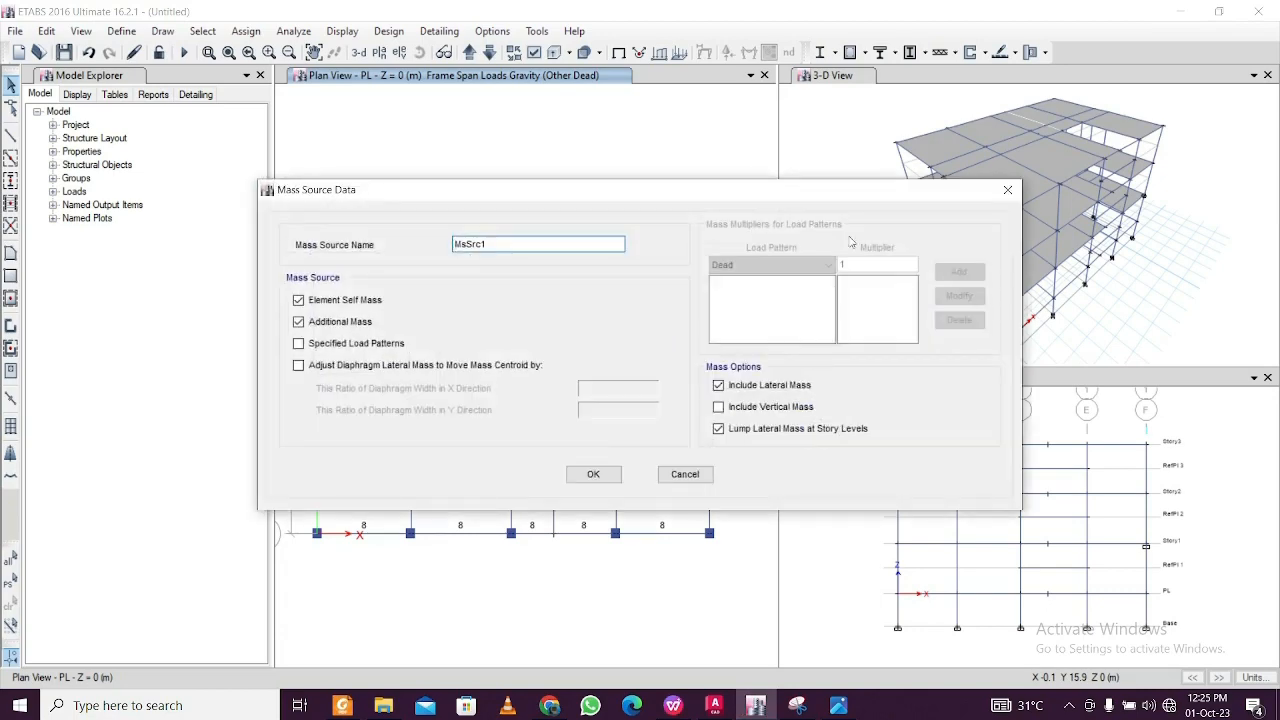
{"action": "left_click", "coordinate": [1008, 189]}
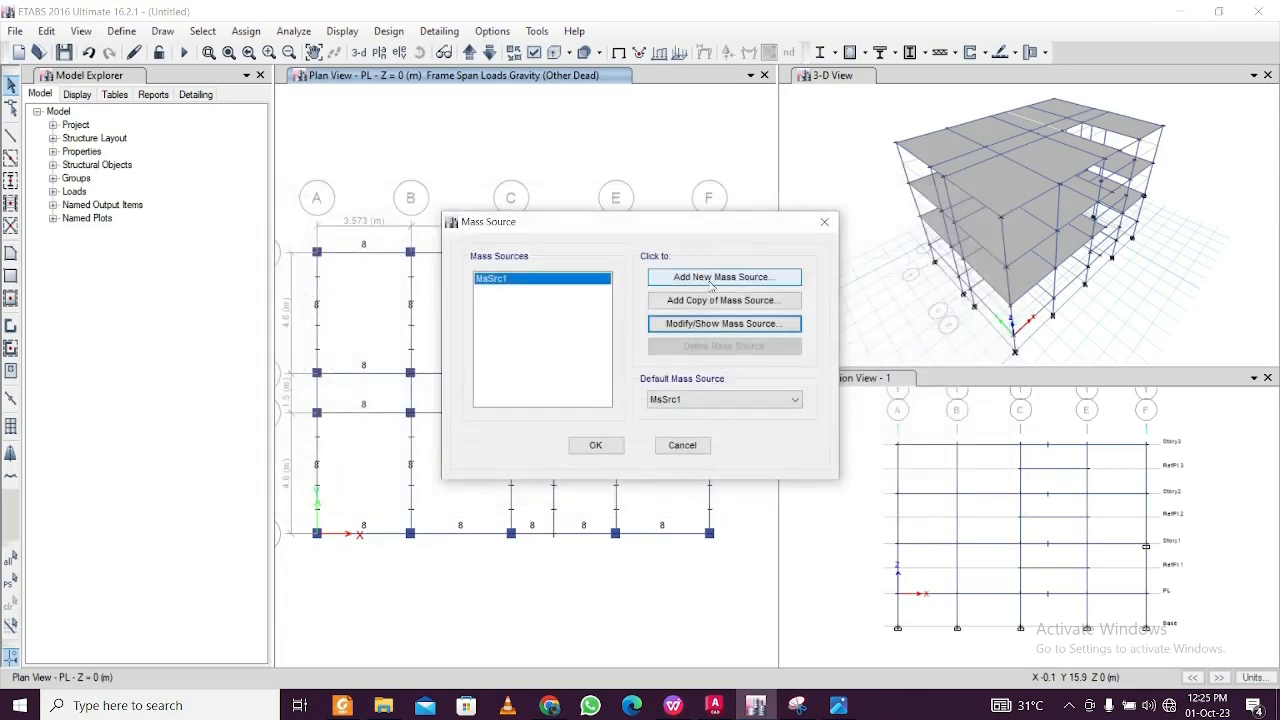
{"action": "left_click", "coordinate": [686, 326]}
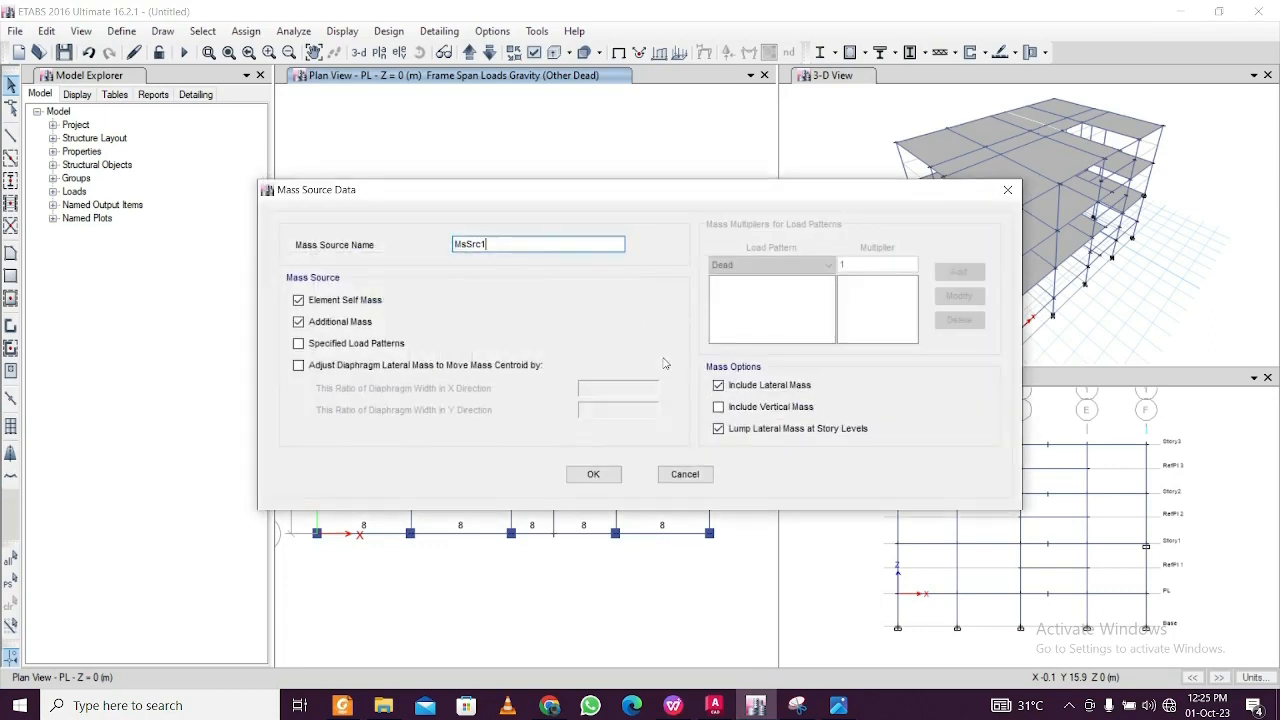
{"action": "left_click", "coordinate": [684, 476]}
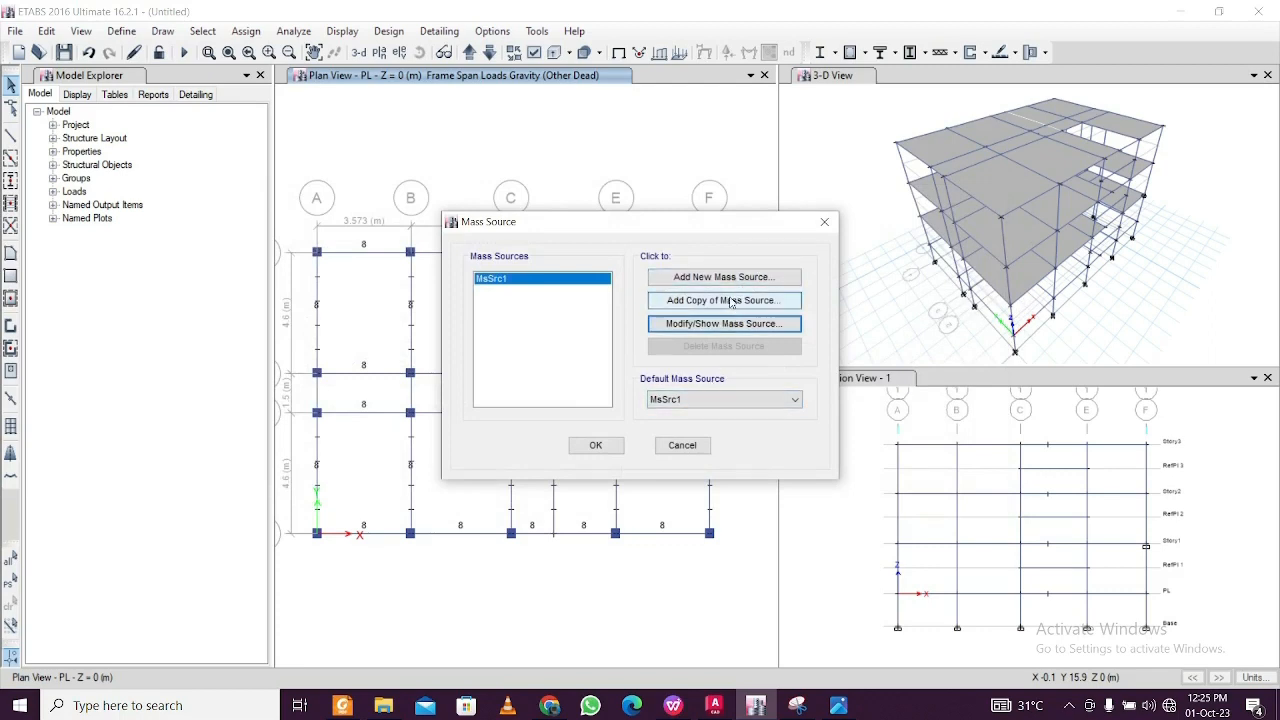
{"action": "left_click", "coordinate": [739, 400]}
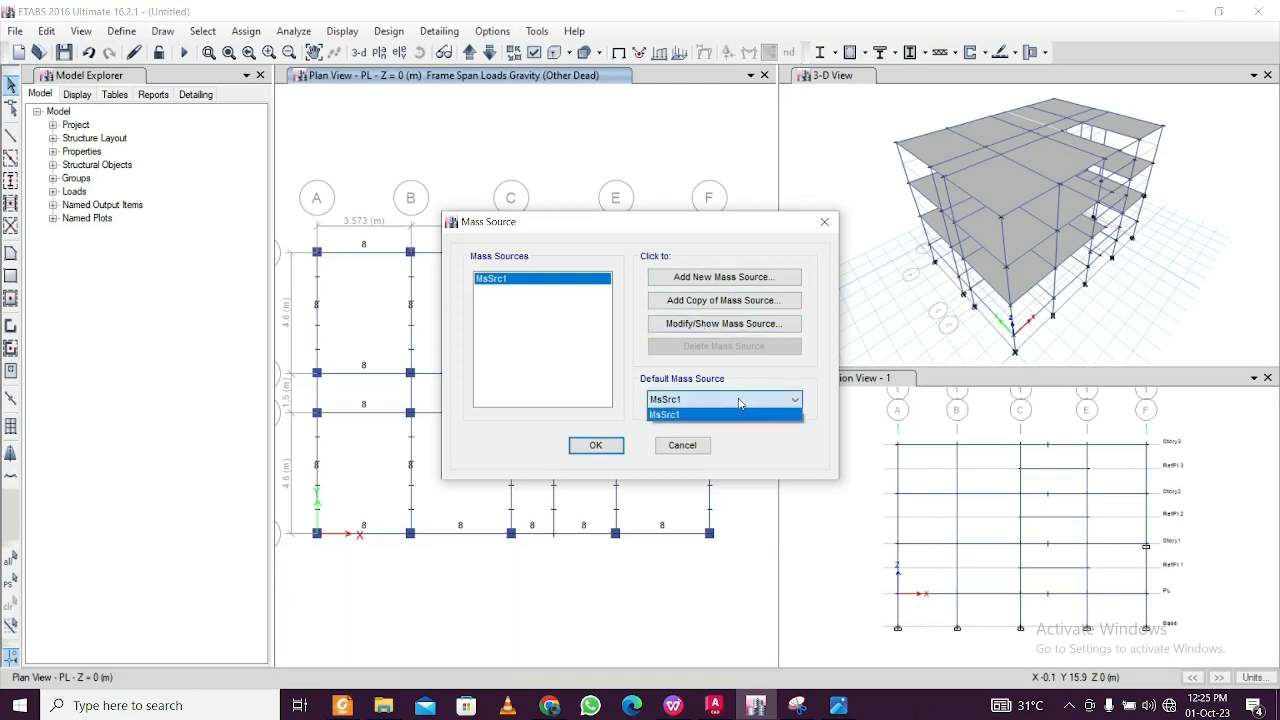
{"action": "left_click", "coordinate": [730, 414]}
{"action": "left_click", "coordinate": [724, 277]}
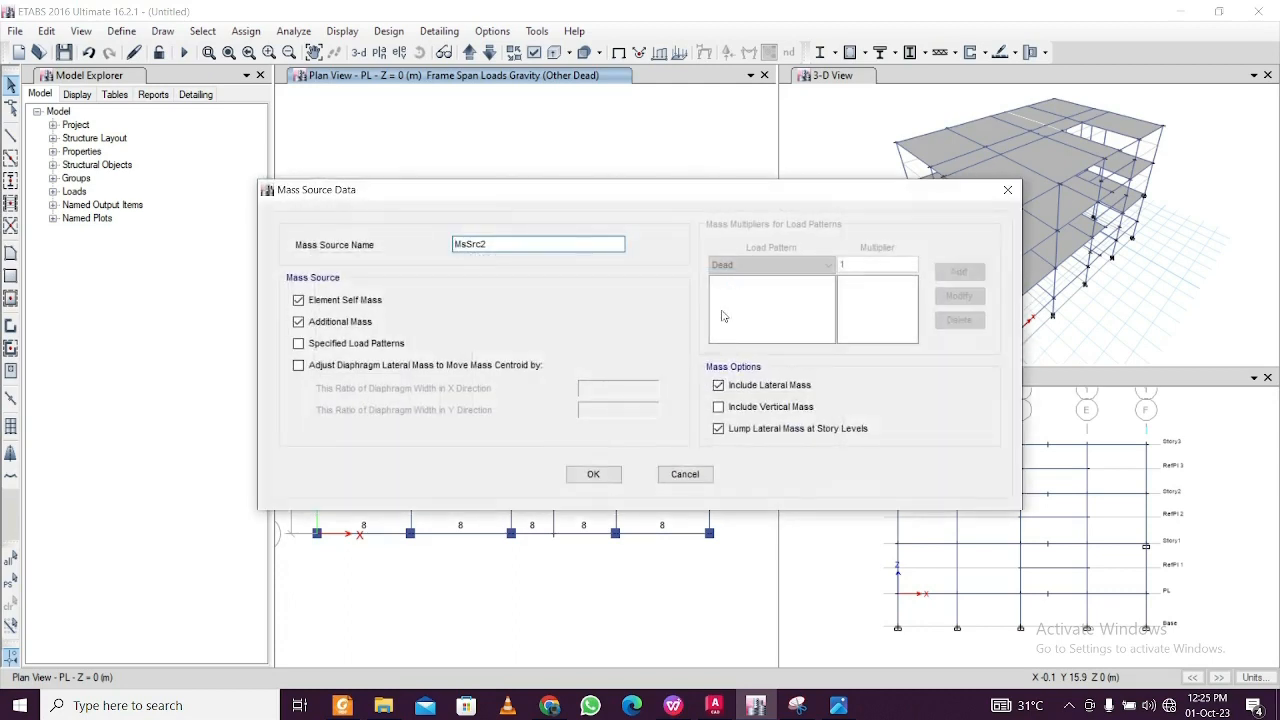
{"action": "left_click_drag", "start_coordinate": [530, 245], "coordinate": [440, 246]}
{"action": "left_click", "coordinate": [719, 386]}
{"action": "left_click", "coordinate": [370, 345]}
{"action": "left_click", "coordinate": [370, 345]}
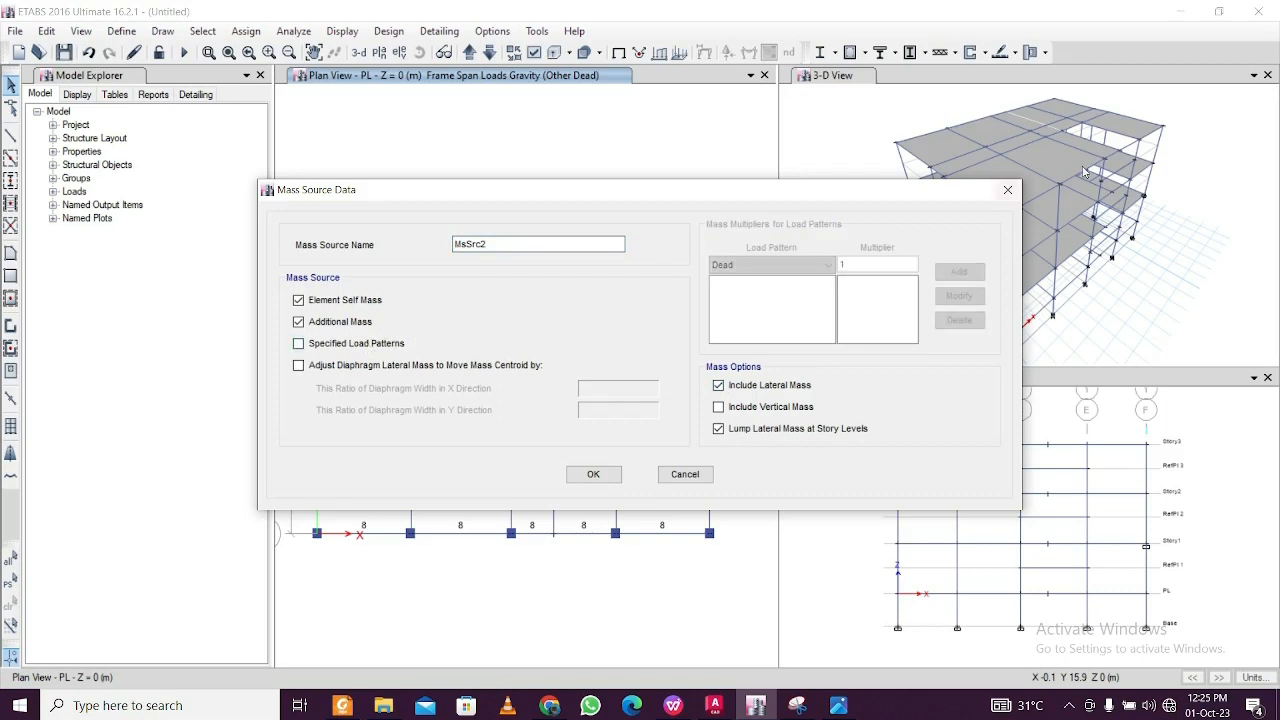
{"action": "left_click", "coordinate": [1008, 189]}
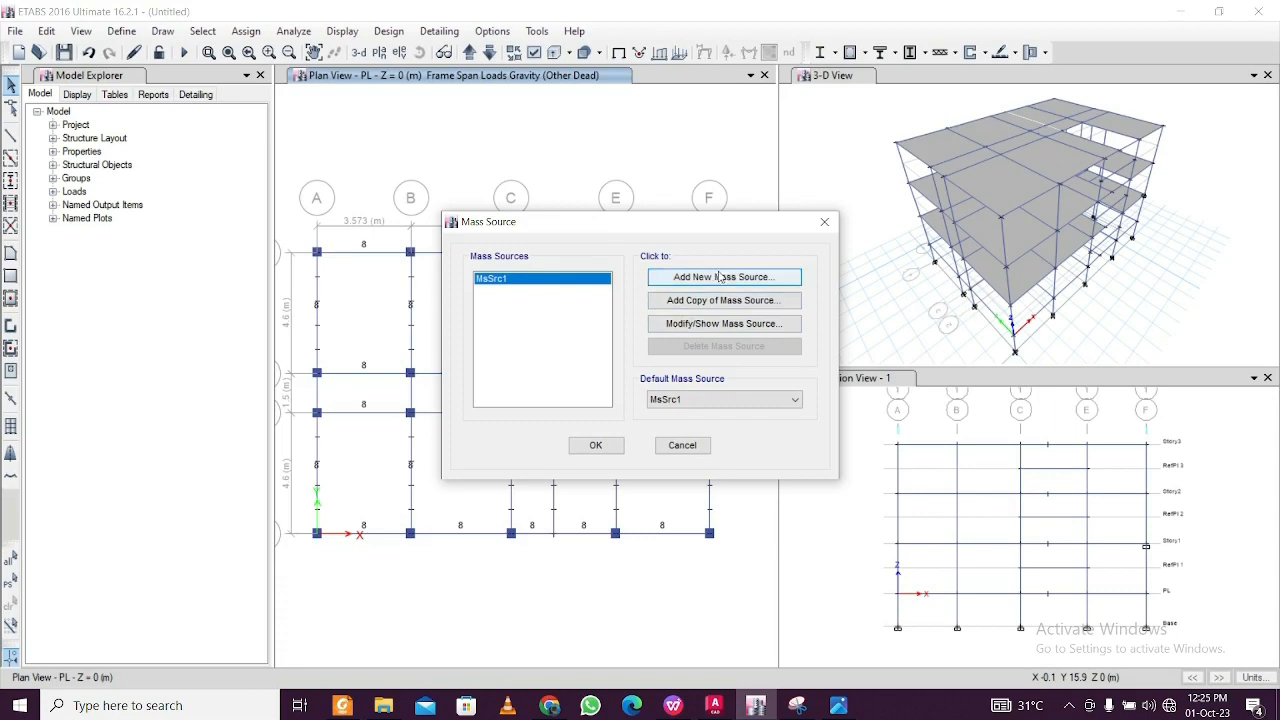
Modify mass source MsSrc1 to include specified load patterns, and add the Dead pattern with a multiplier of 1.
{"action": "left_click", "coordinate": [545, 280]}
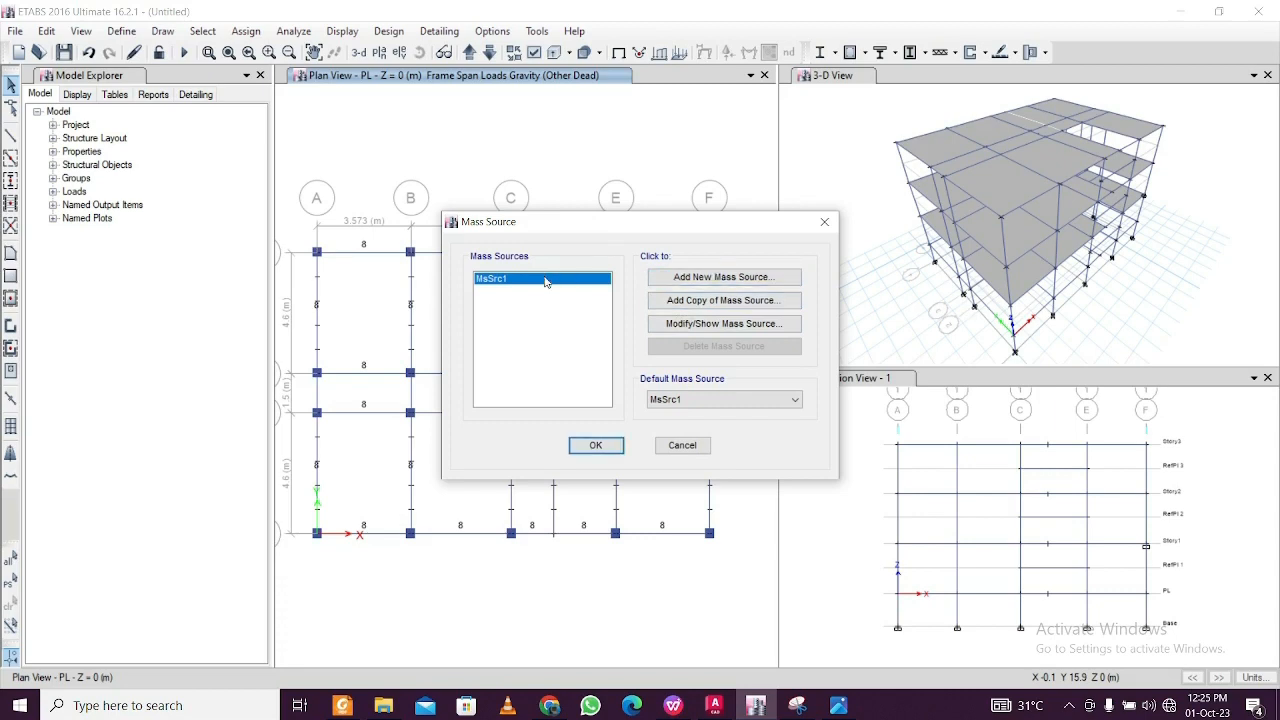
{"action": "left_click", "coordinate": [700, 323]}
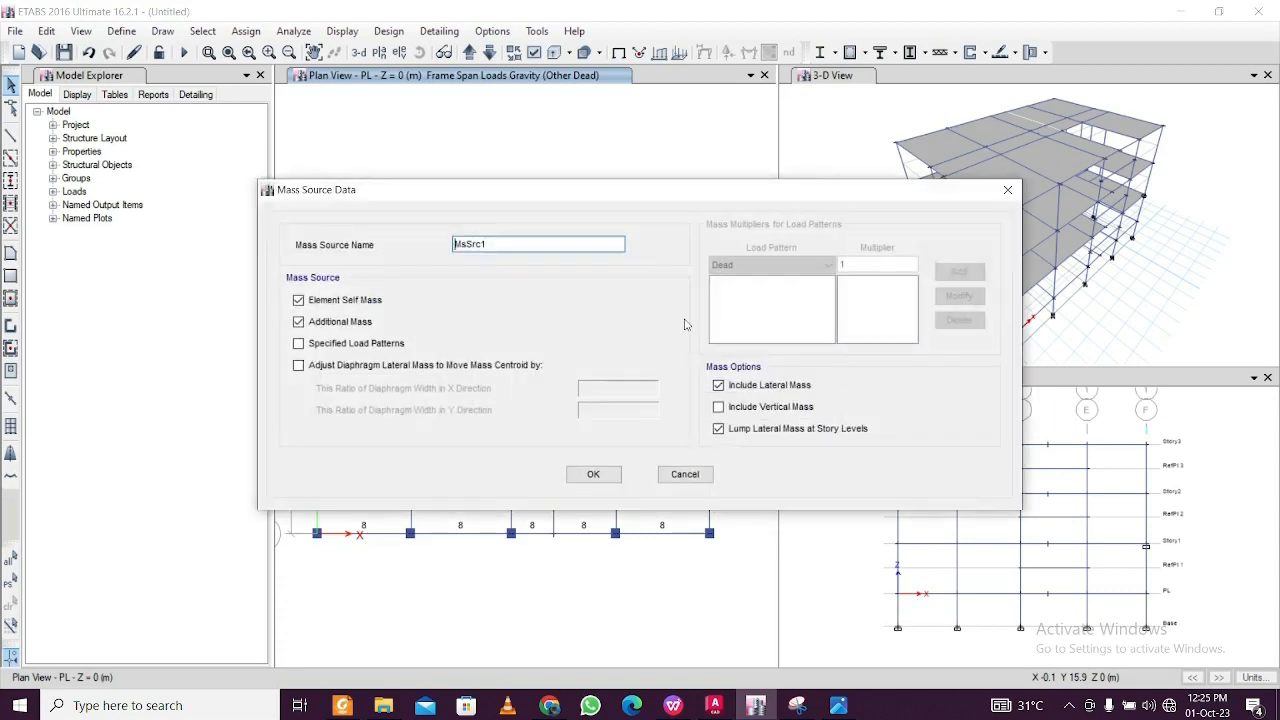
{"action": "left_click", "coordinate": [299, 343]}
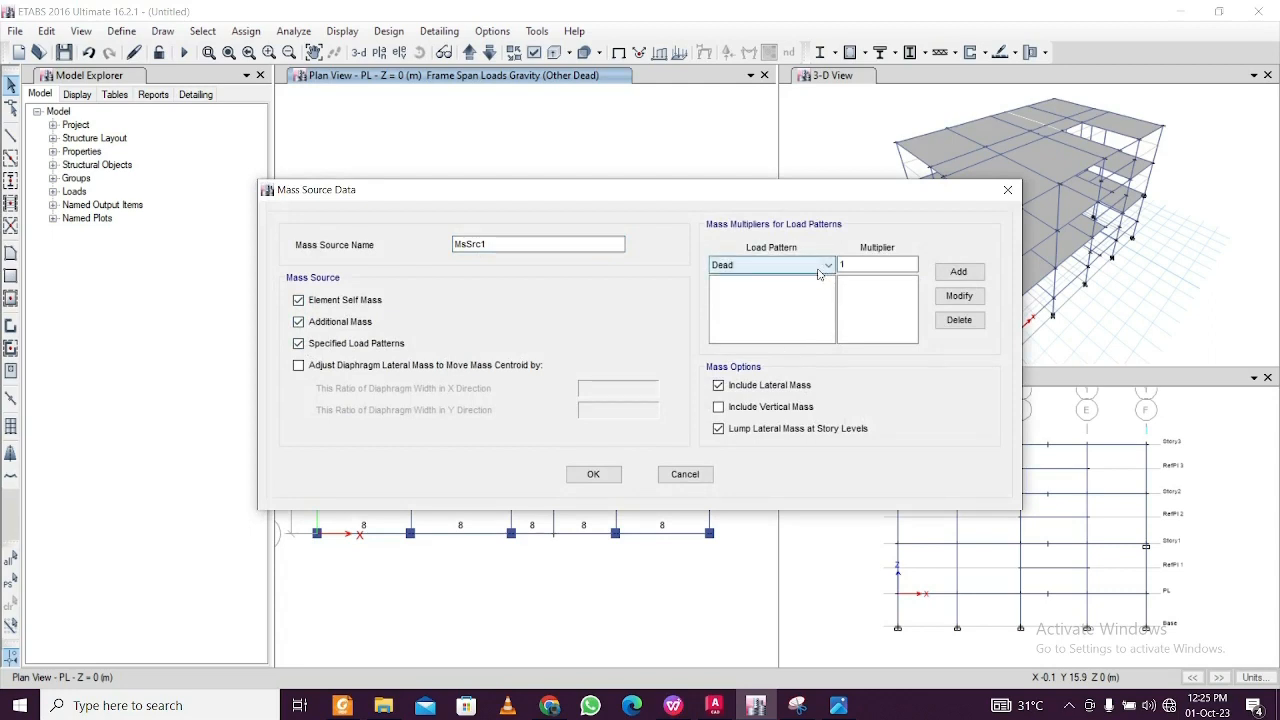
{"action": "left_click", "coordinate": [818, 268]}
{"action": "left_click", "coordinate": [817, 270]}
{"action": "left_click", "coordinate": [960, 274]}
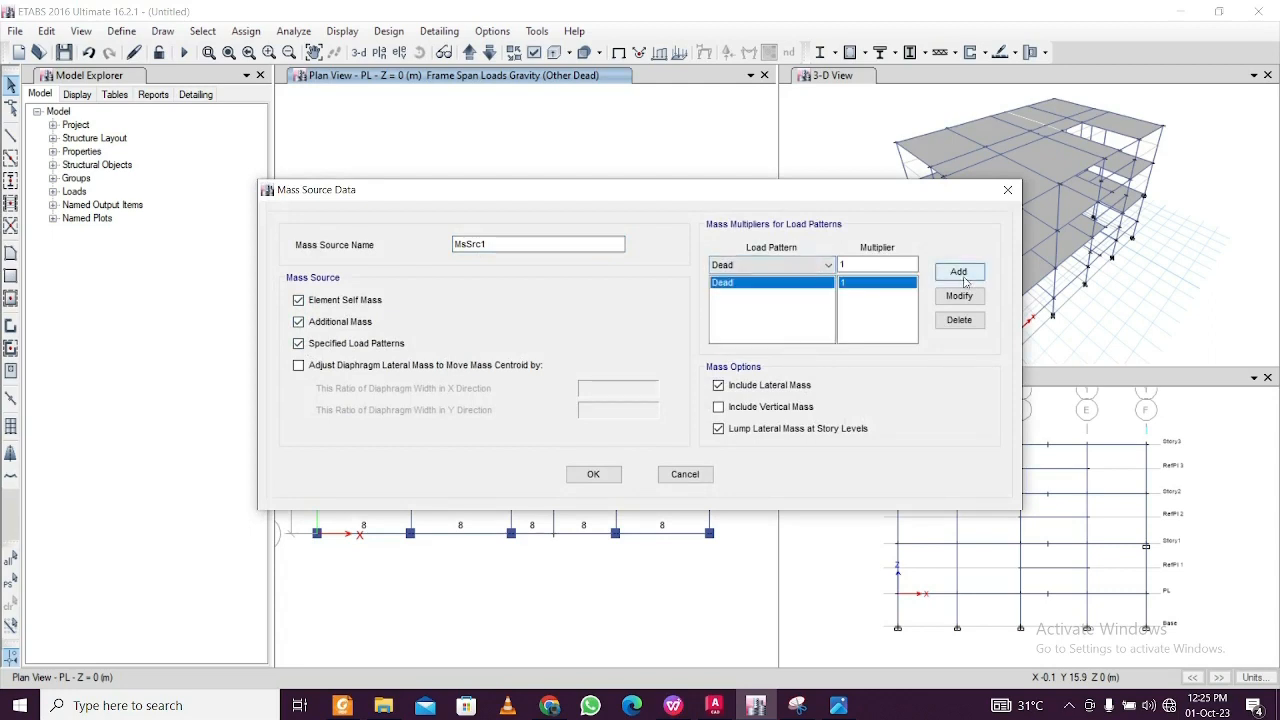
Add the Other Dead load pattern to the MsSrc1 mass multipliers with a multiplier of 1.
{"action": "left_click", "coordinate": [818, 265]}
{"action": "left_click", "coordinate": [805, 306]}
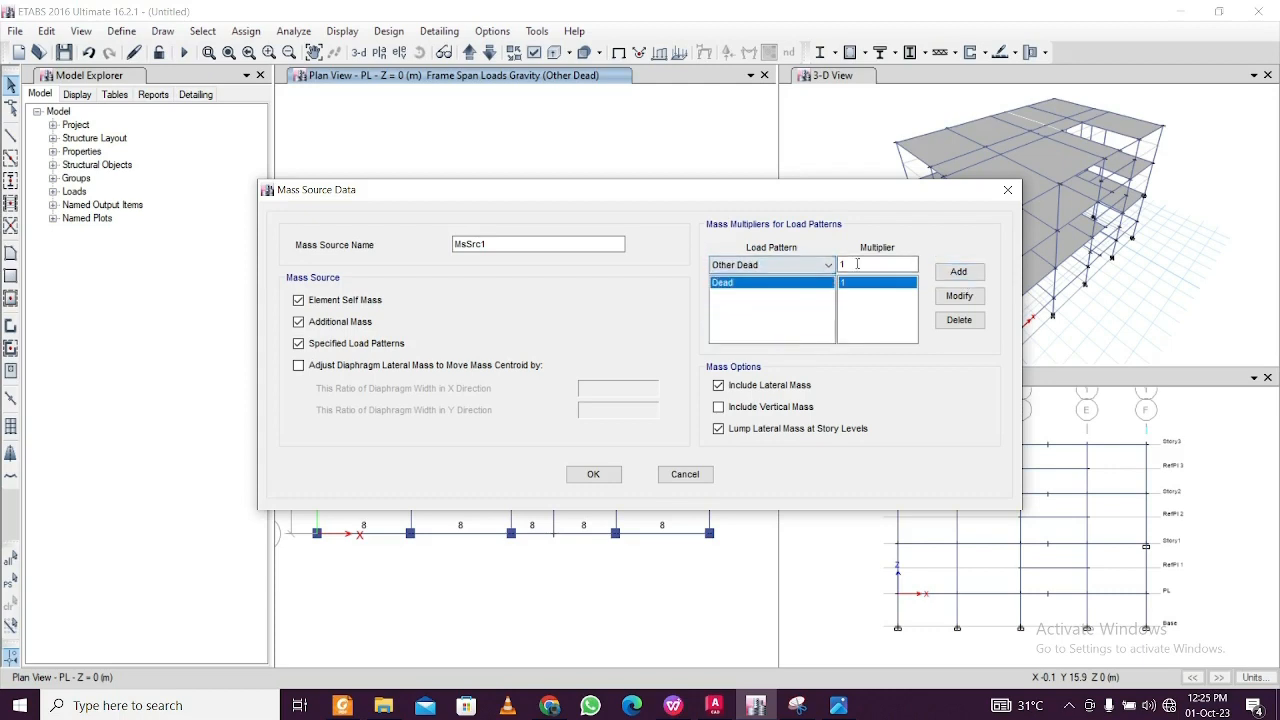
{"action": "double_click", "coordinate": [857, 264]}
{"action": "type", "text": "0"}
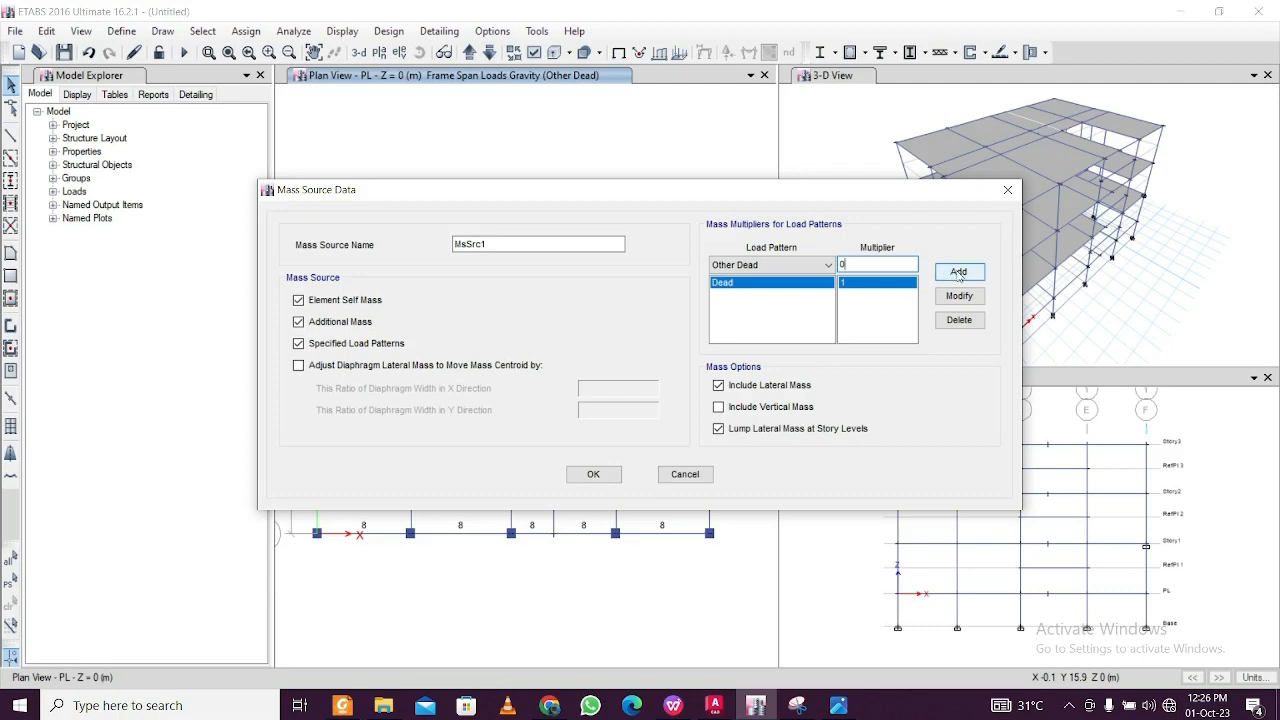
{"action": "left_click_drag", "start_coordinate": [847, 264], "coordinate": [826, 262]}
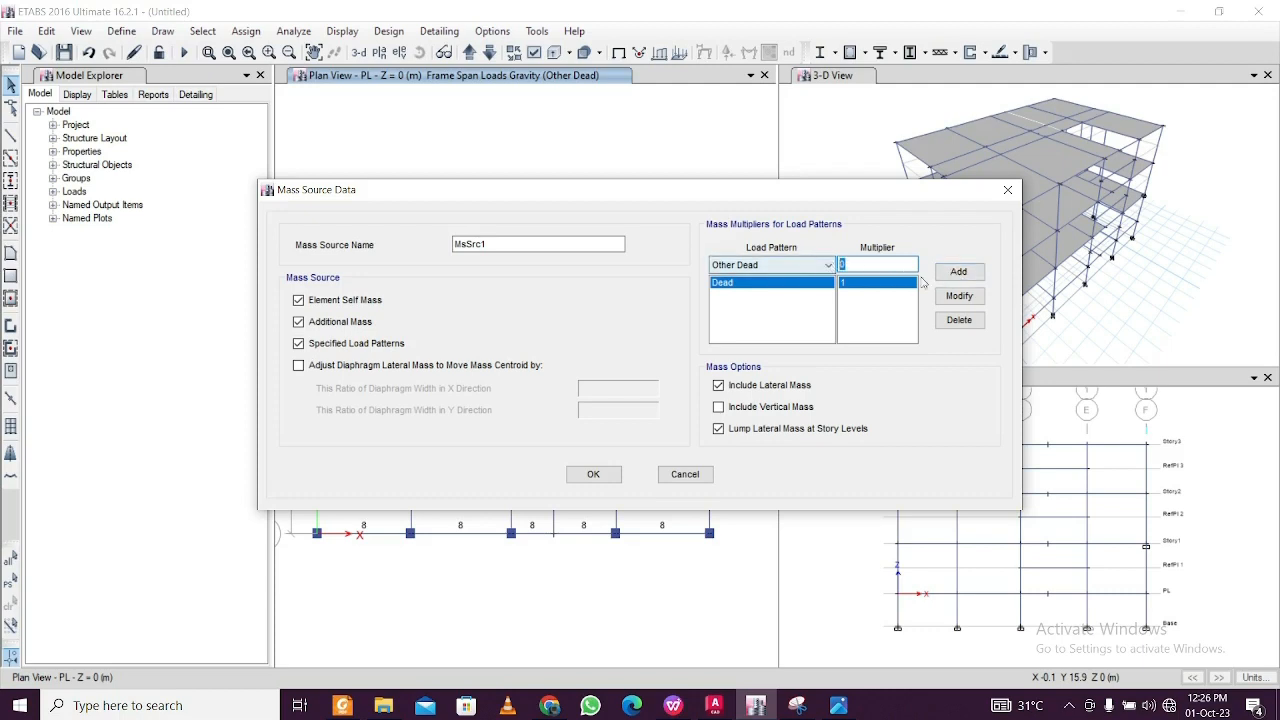
{"action": "type", "text": "1"}
{"action": "left_click", "coordinate": [962, 276]}
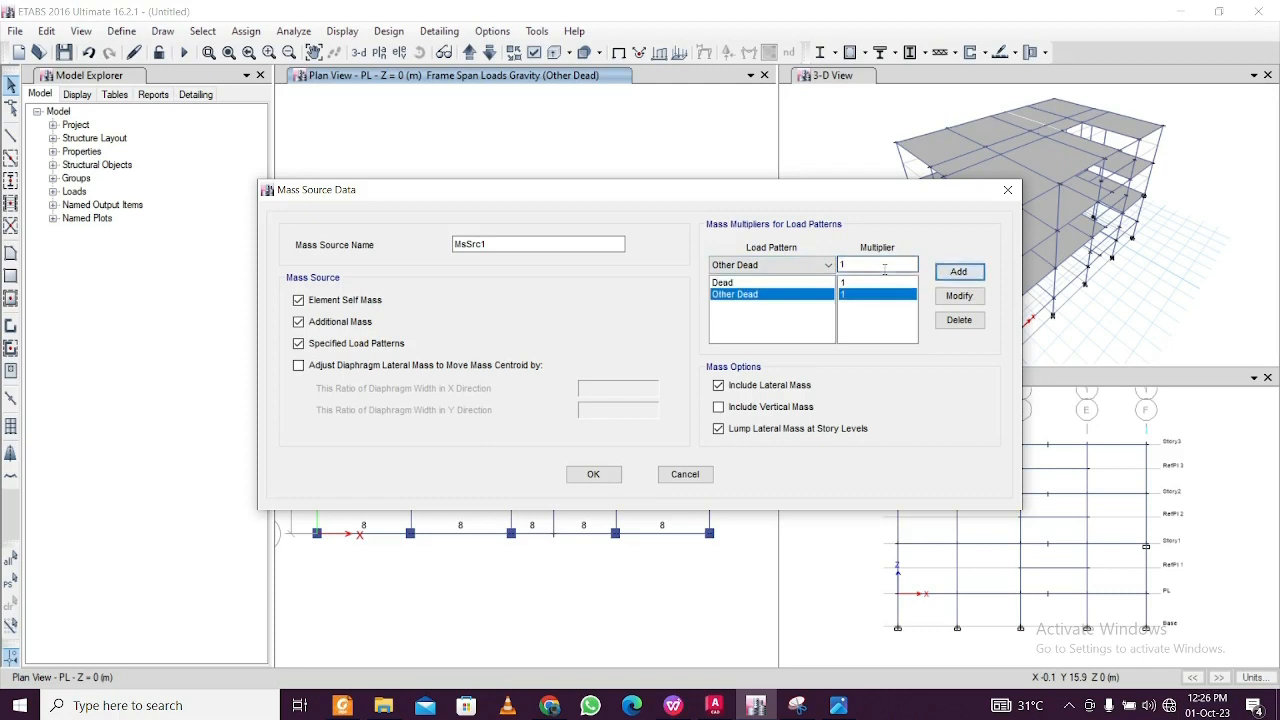
{"action": "left_click", "coordinate": [779, 283]}
{"action": "left_click", "coordinate": [778, 296]}
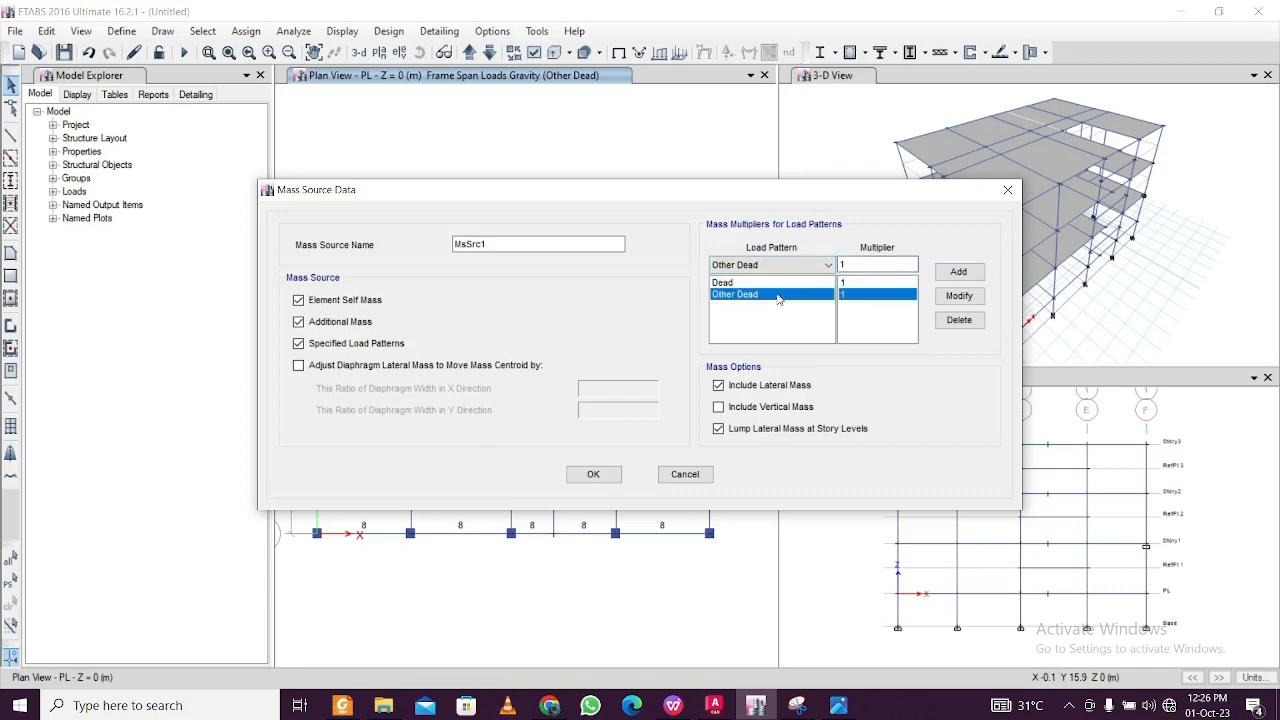
{"action": "left_click", "coordinate": [784, 284]}
{"action": "left_click", "coordinate": [786, 295]}
Check the Table 10 imposed load percentages in the Response Spectrum Analysis document and add the Live pattern to MsSrc1 with multiplier 0.25.
{"action": "left_click", "coordinate": [815, 265]}
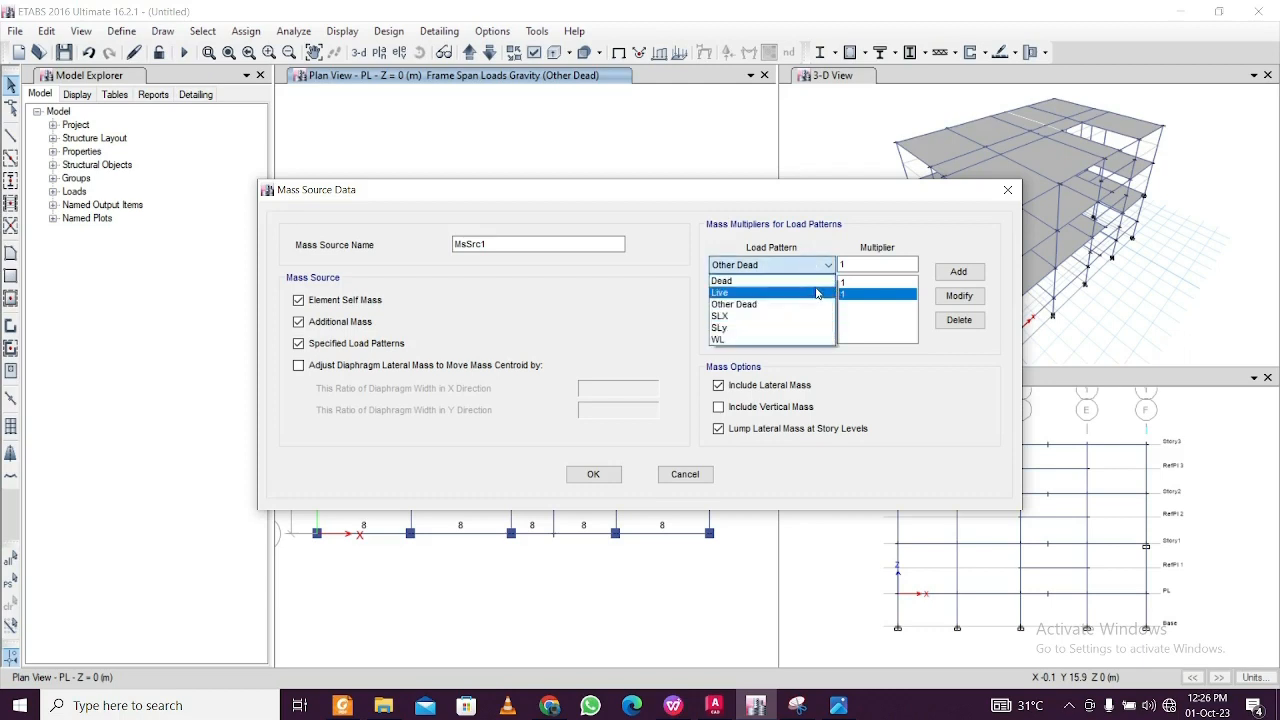
{"action": "left_click", "coordinate": [817, 292]}
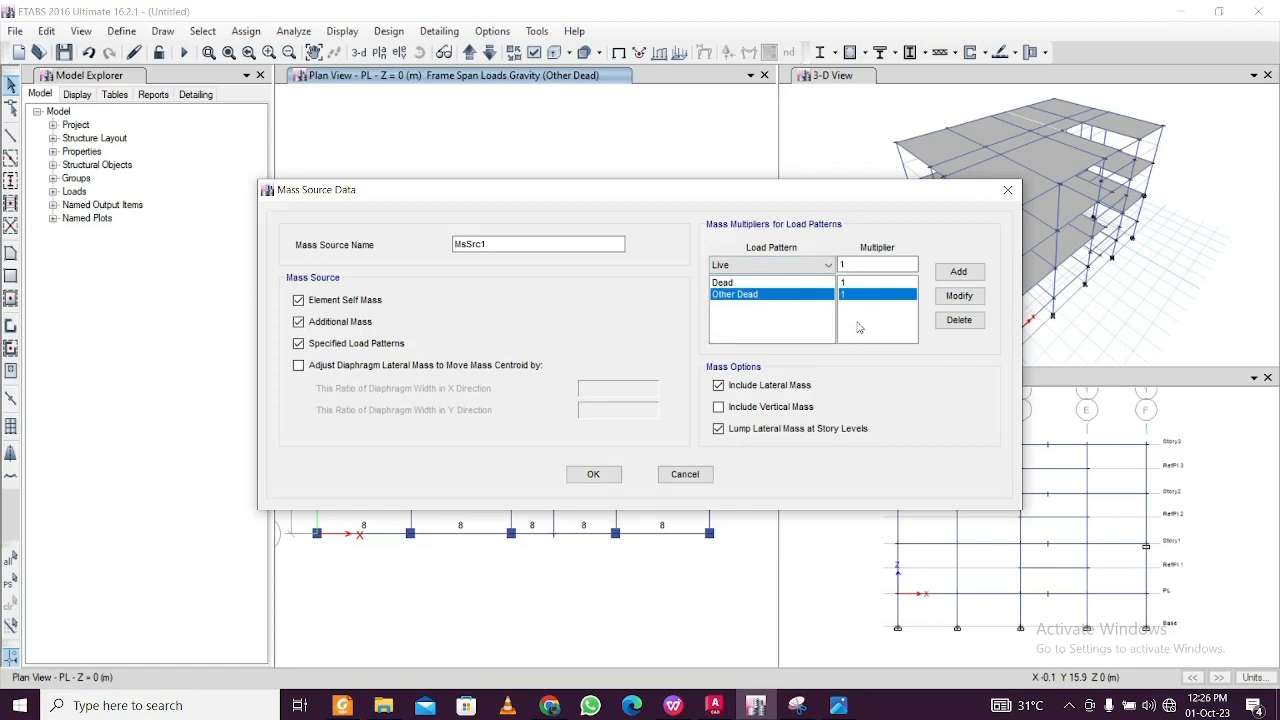
{"action": "left_click", "coordinate": [672, 705]}
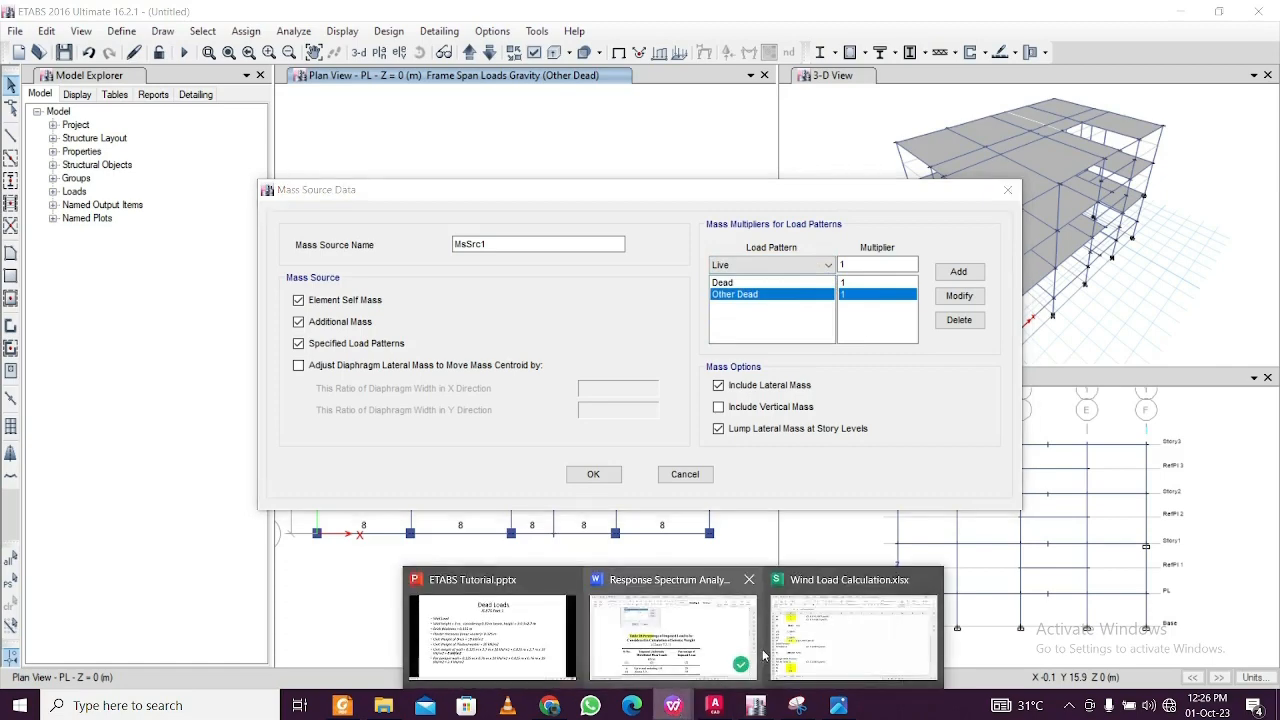
{"action": "left_click", "coordinate": [714, 656]}
{"action": "scroll", "coordinate": [666, 530], "scroll_direction": "down", "scroll_amount": 1}
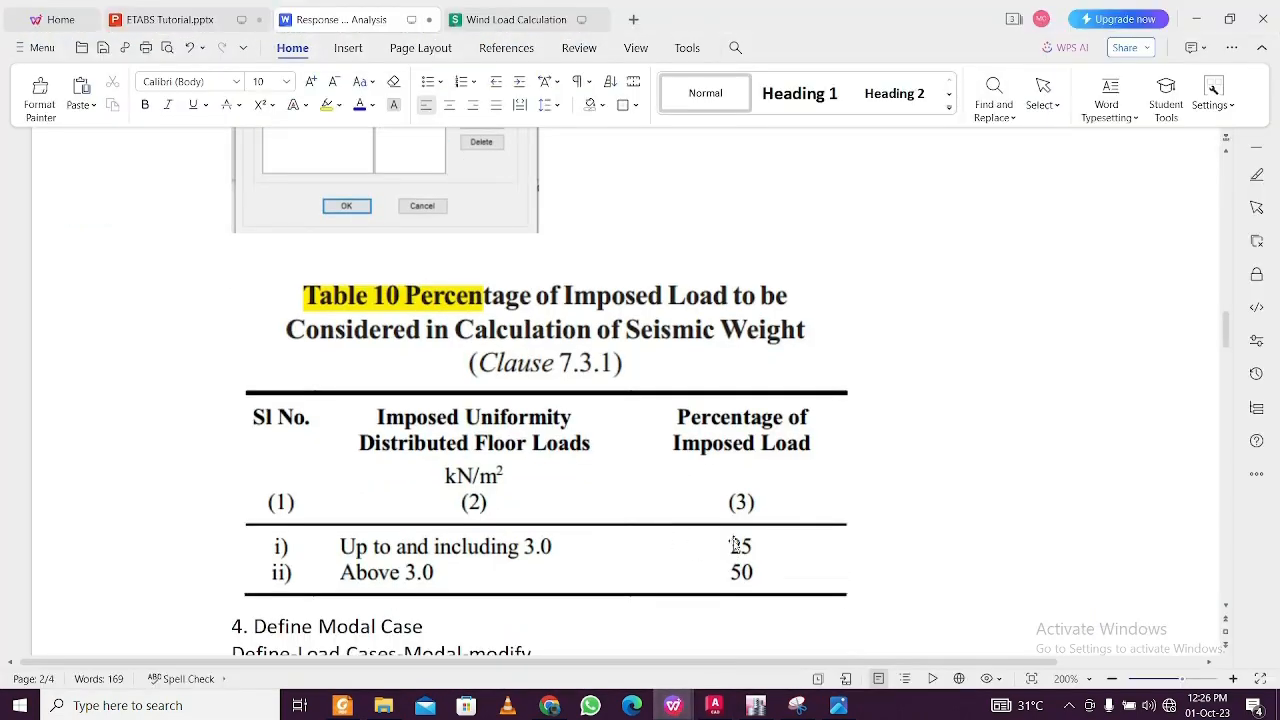
{"action": "left_click", "coordinate": [1197, 18]}
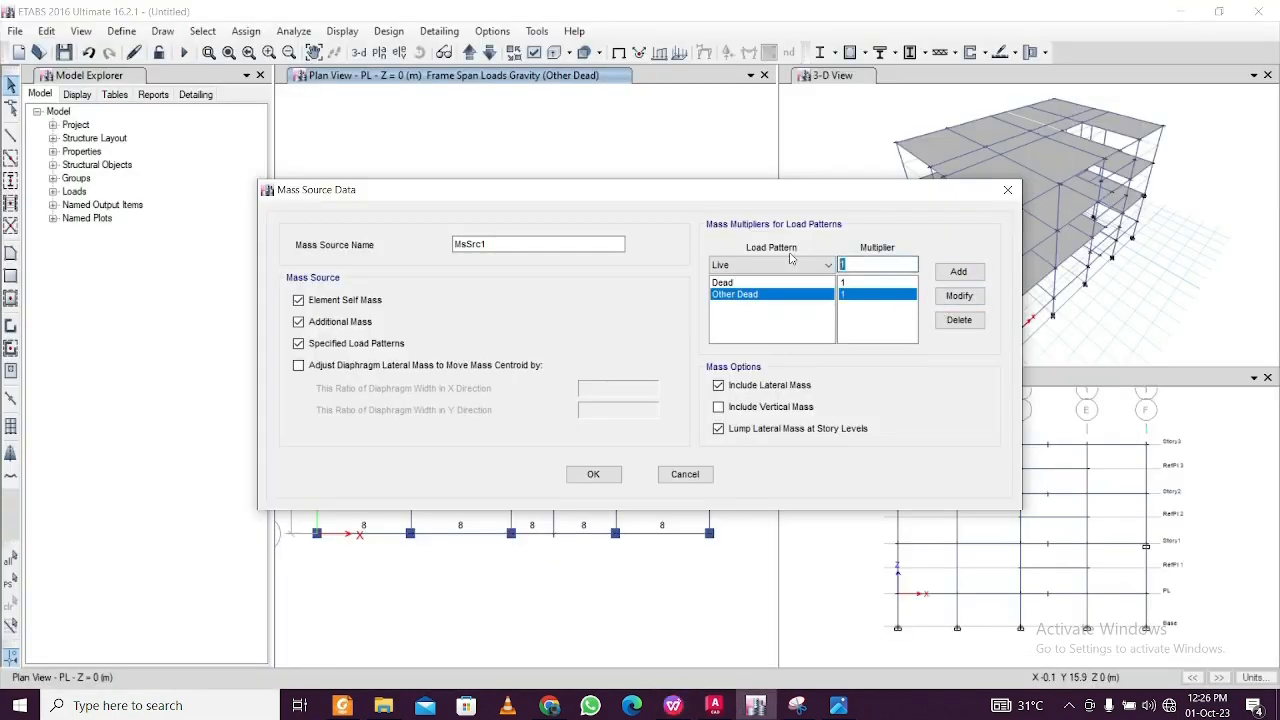
{"action": "type", "text": "0.25"}
{"action": "left_click", "coordinate": [957, 272]}
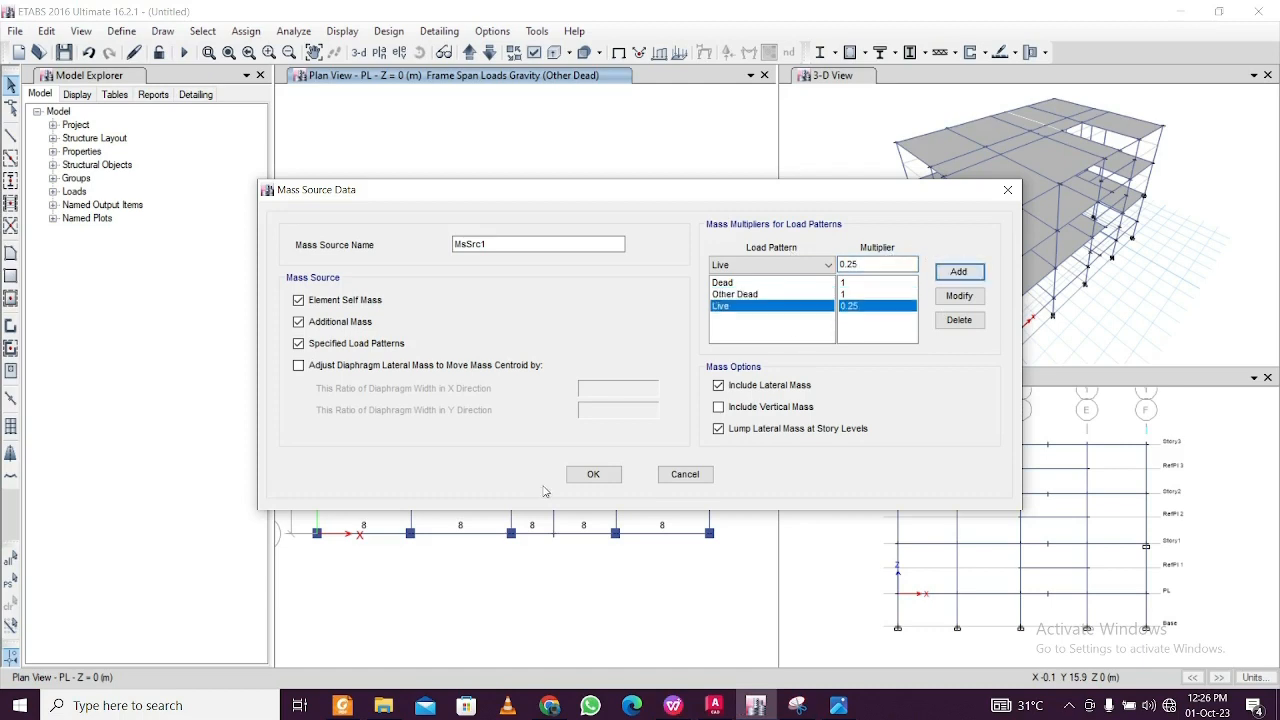
Accept the MsSrc1 data while keeping element self mass together with the load patterns, and close the mass source definitions.
{"action": "left_click", "coordinate": [596, 474]}
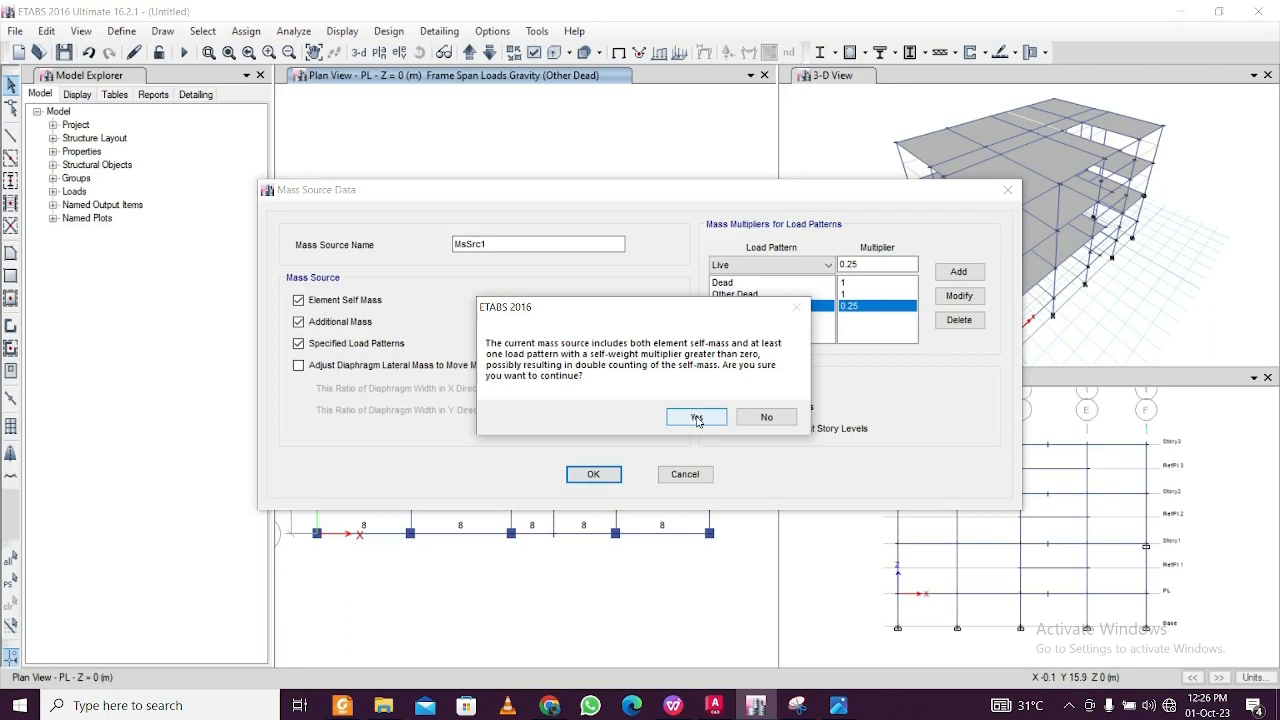
{"action": "left_click", "coordinate": [697, 419]}
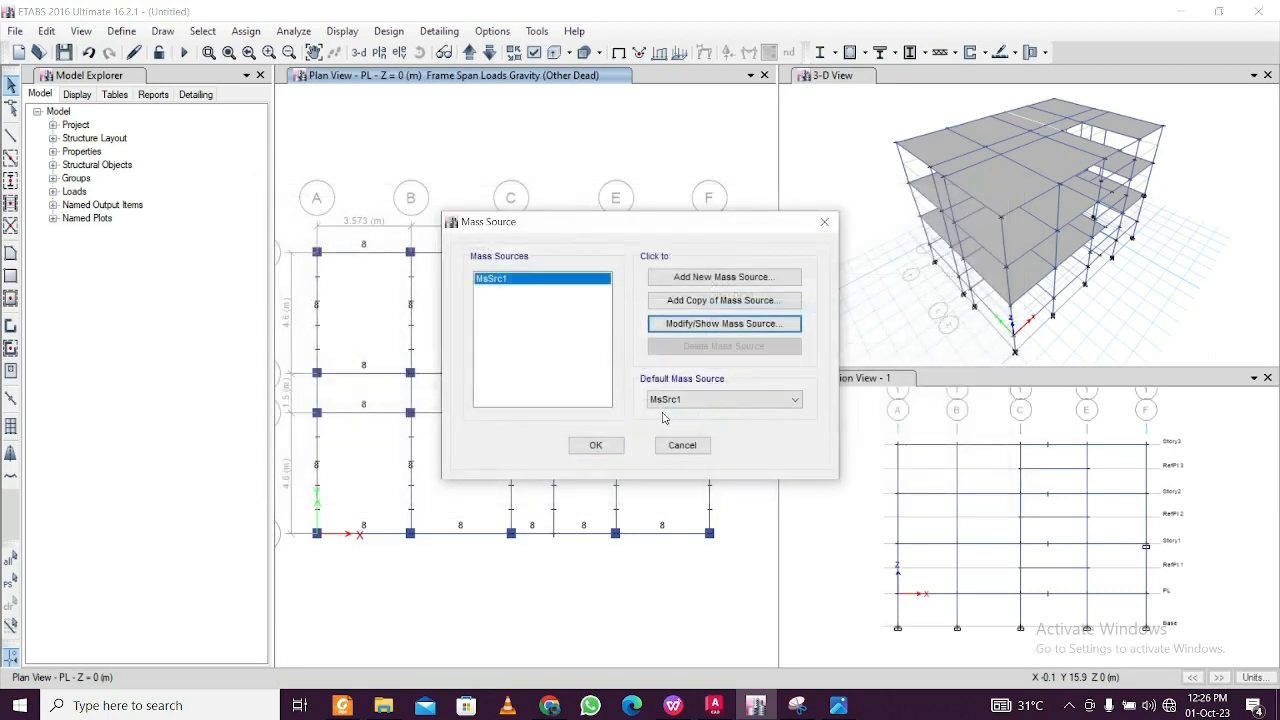
{"action": "left_click", "coordinate": [607, 447]}
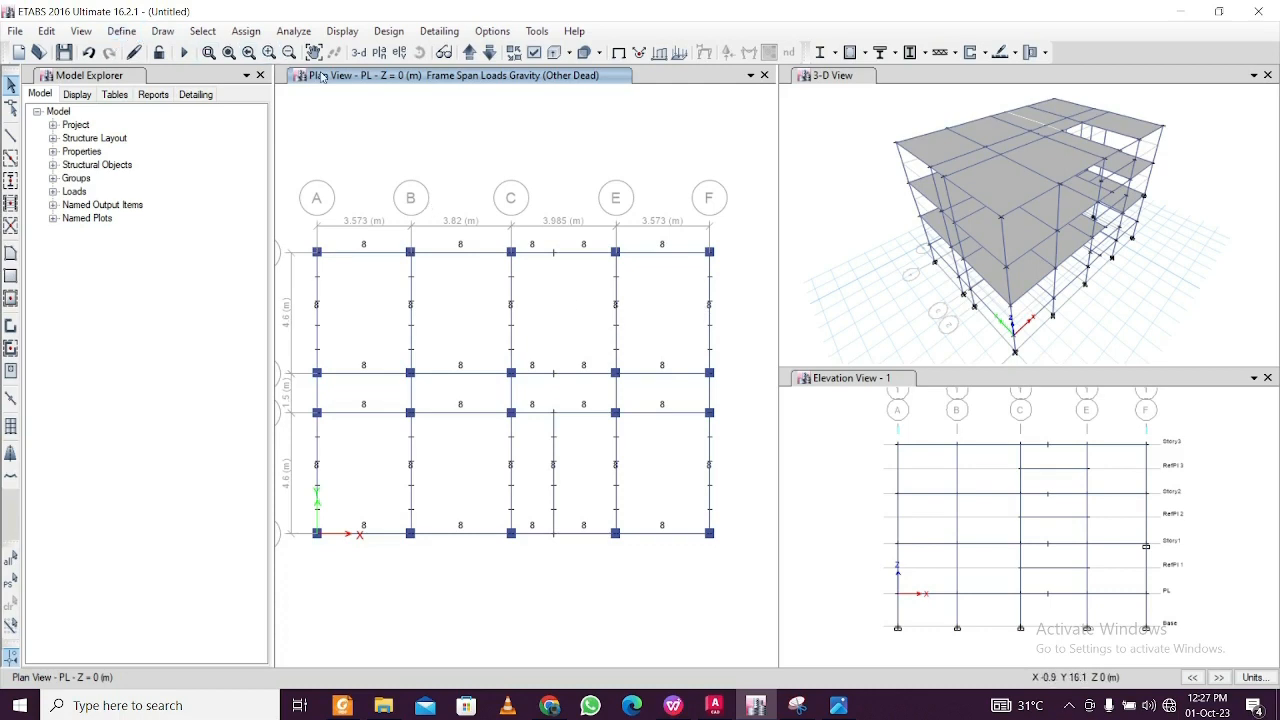
Set the plan view to G1-Reference Plane 1 at 1.5493 m.
{"action": "left_click", "coordinate": [84, 33]}
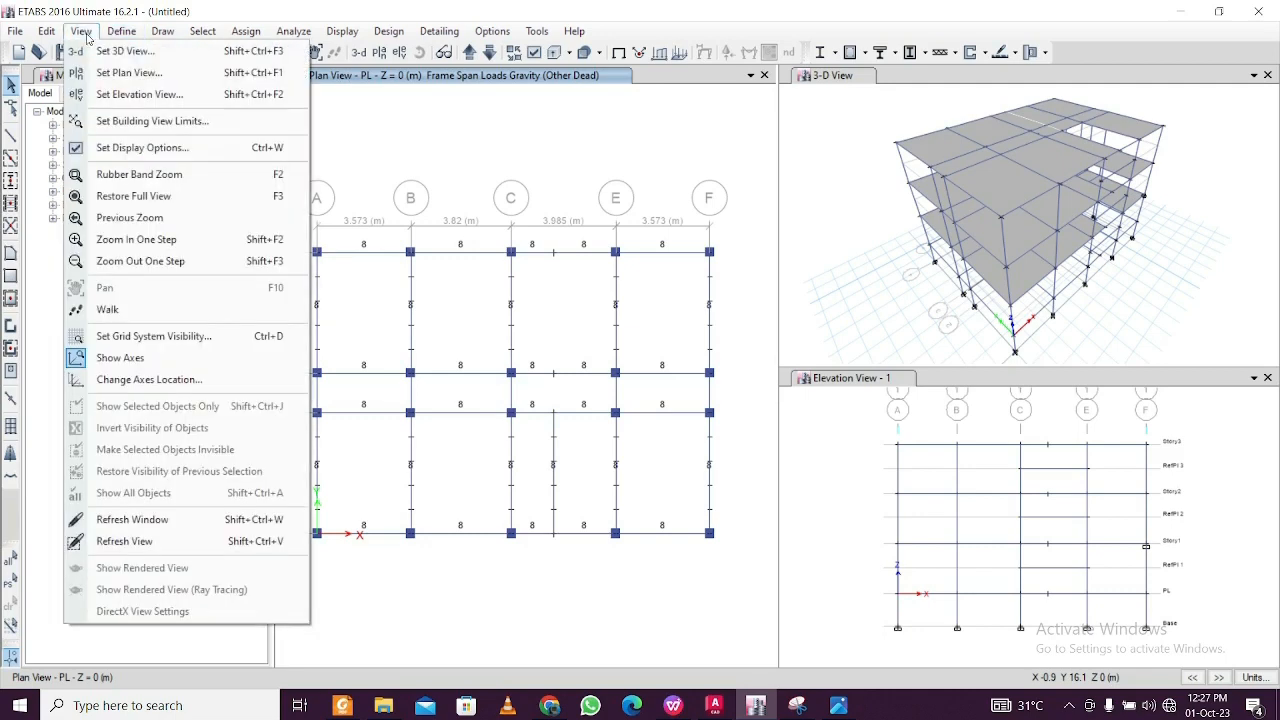
{"action": "left_click", "coordinate": [128, 72]}
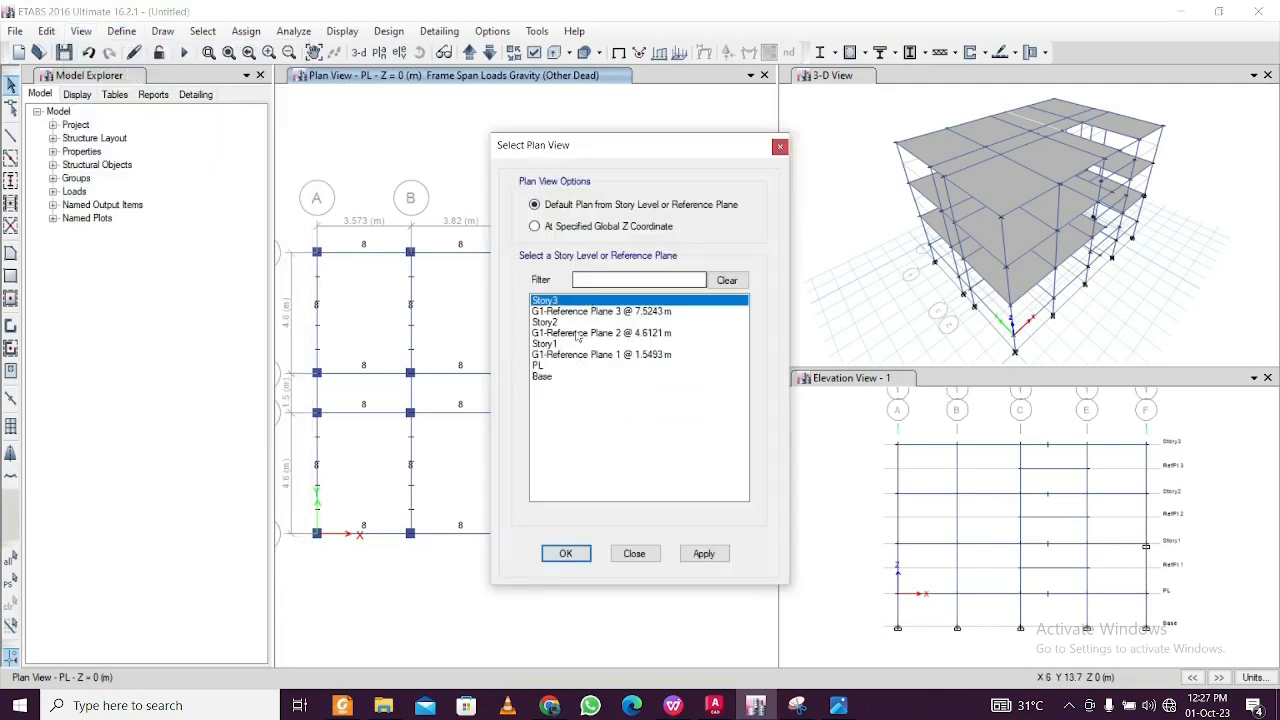
{"action": "left_click", "coordinate": [560, 344]}
{"action": "left_click", "coordinate": [563, 356]}
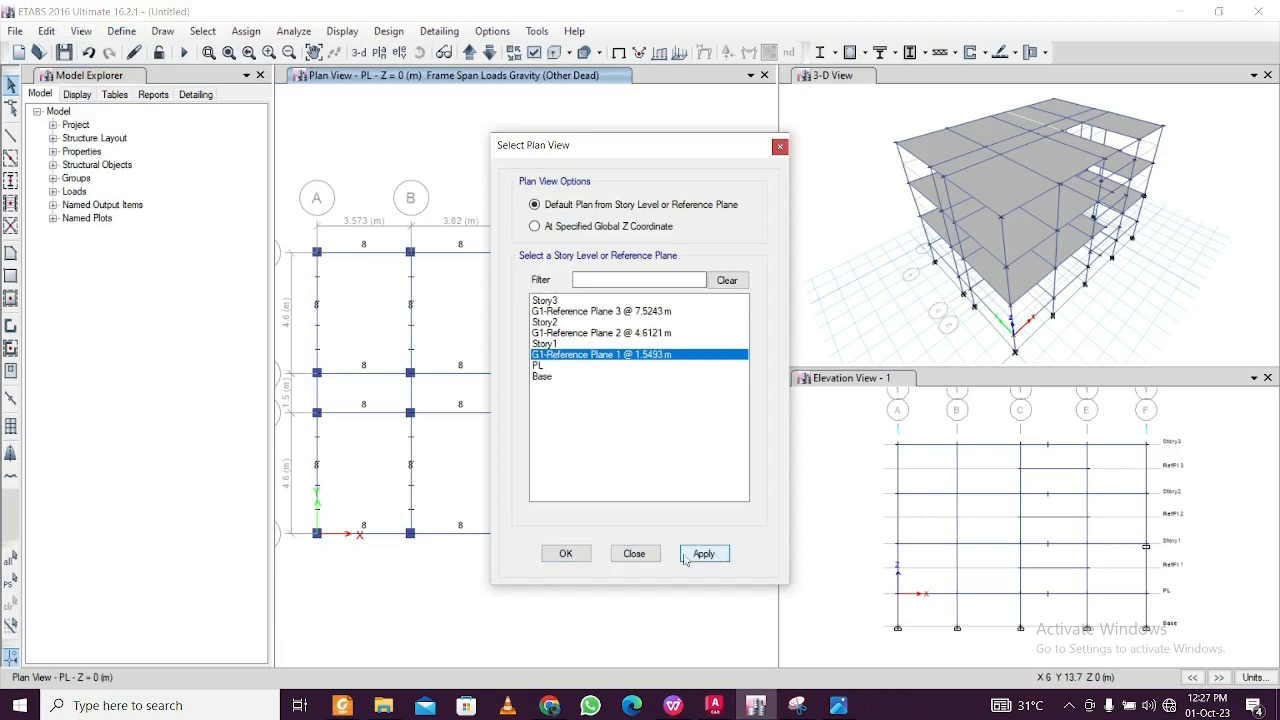
{"action": "left_click", "coordinate": [566, 554]}
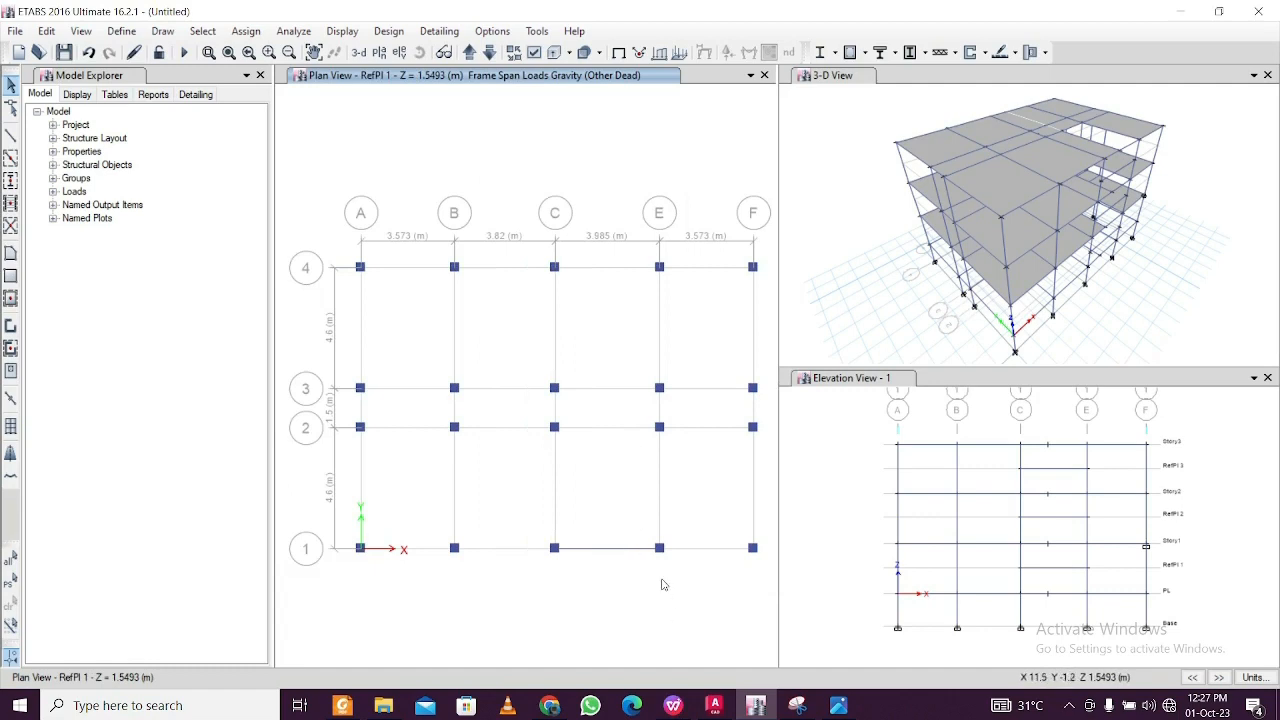
Select the grid 1 beam between C and E on Reference Plane 1 and open its distributed load assignment for editing the uniform load.
{"action": "left_click", "coordinate": [617, 549]}
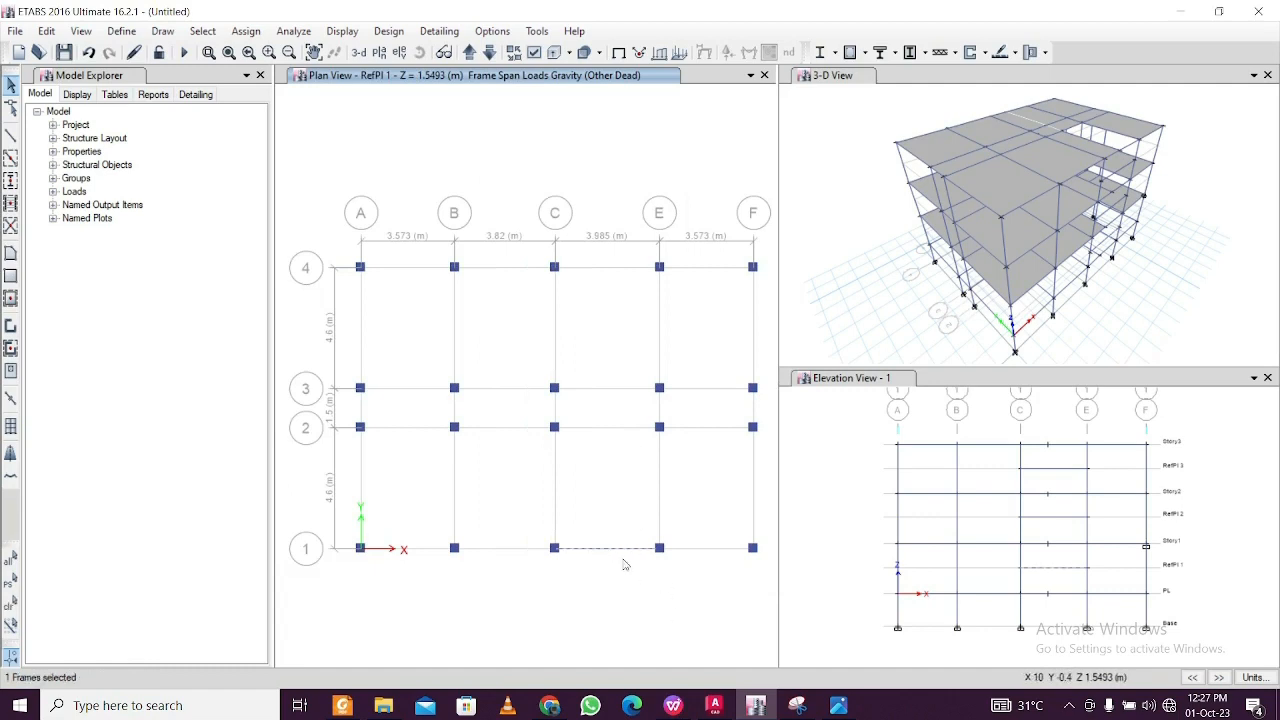
{"action": "left_click", "coordinate": [246, 31]}
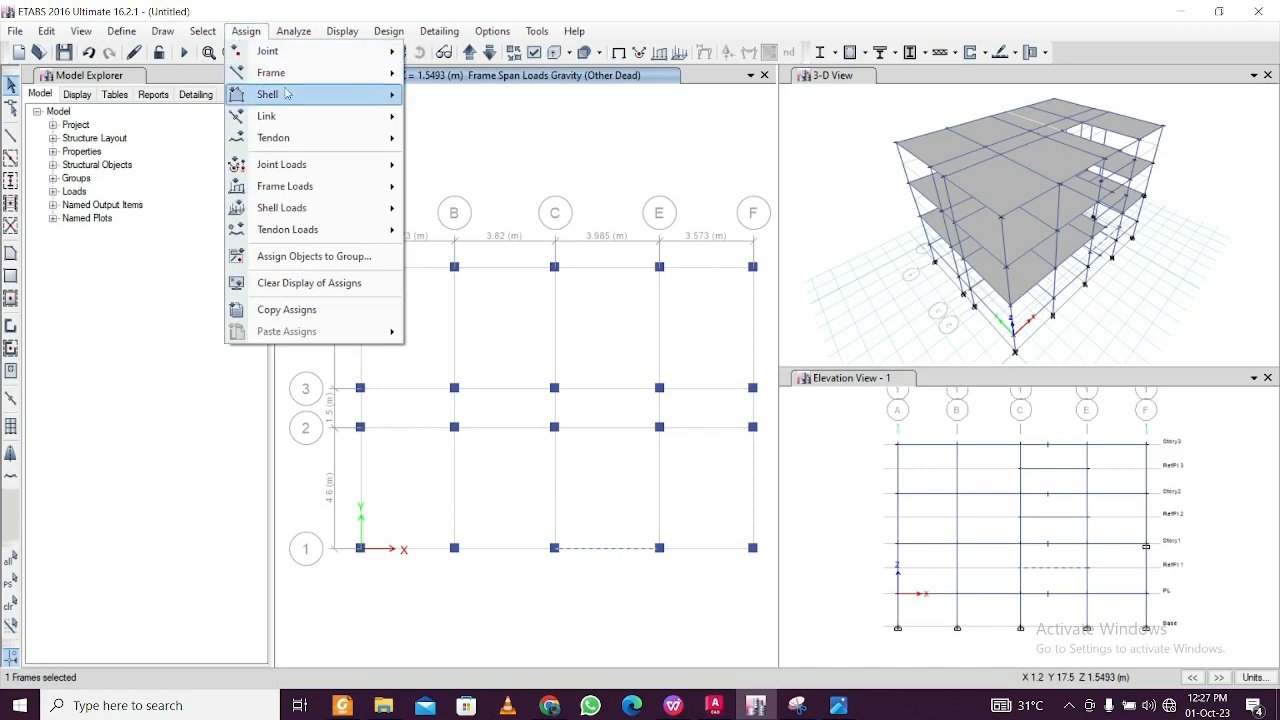
{"action": "mouse_move", "coordinate": [378, 82]}
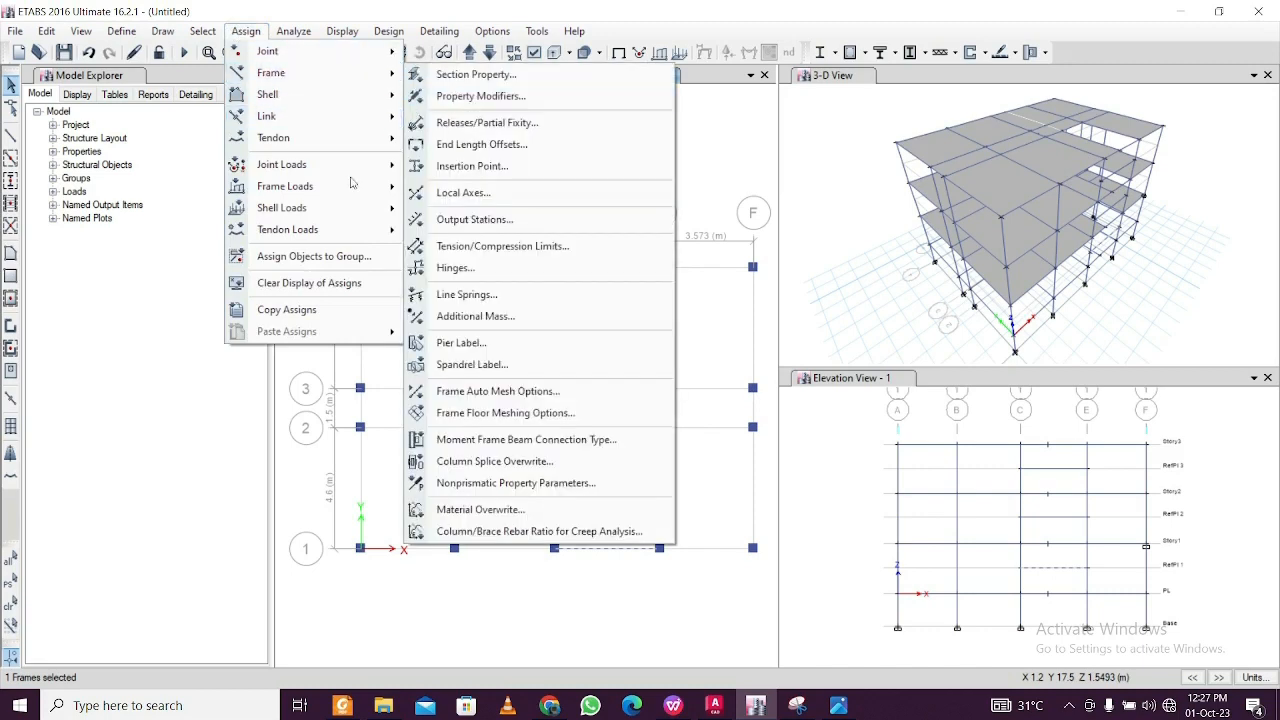
{"action": "mouse_move", "coordinate": [368, 190]}
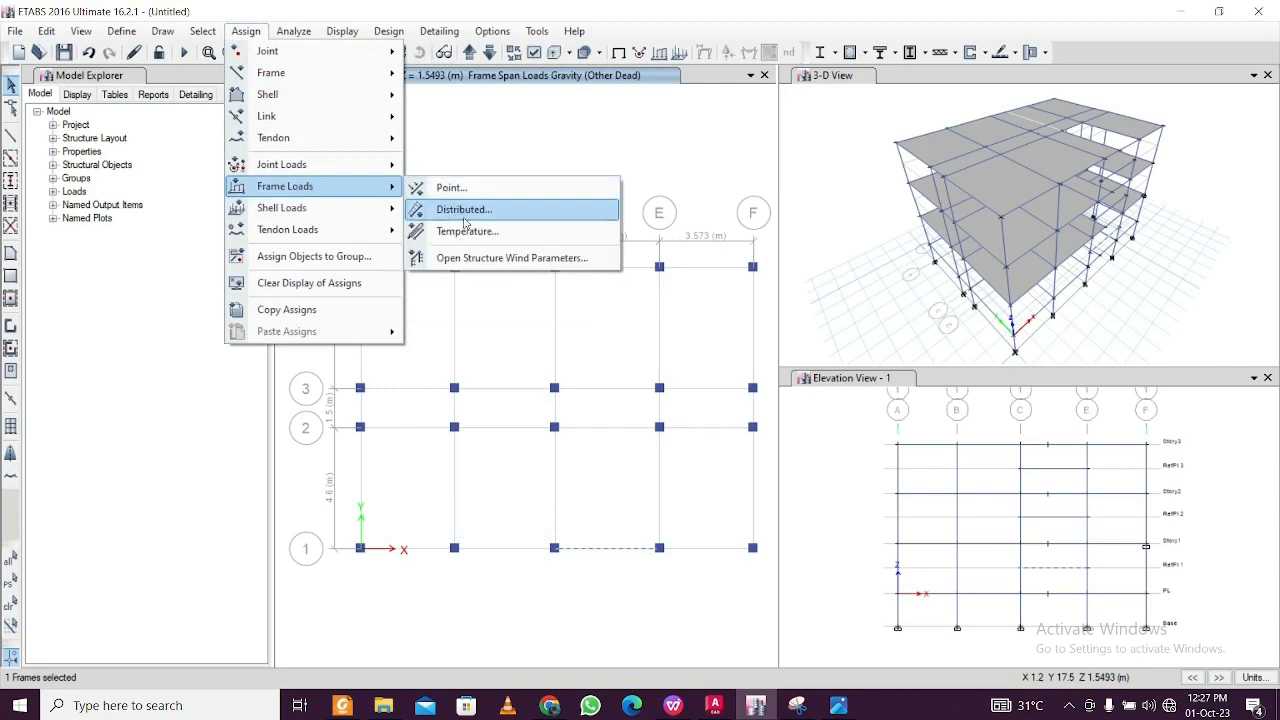
{"action": "left_click", "coordinate": [466, 216]}
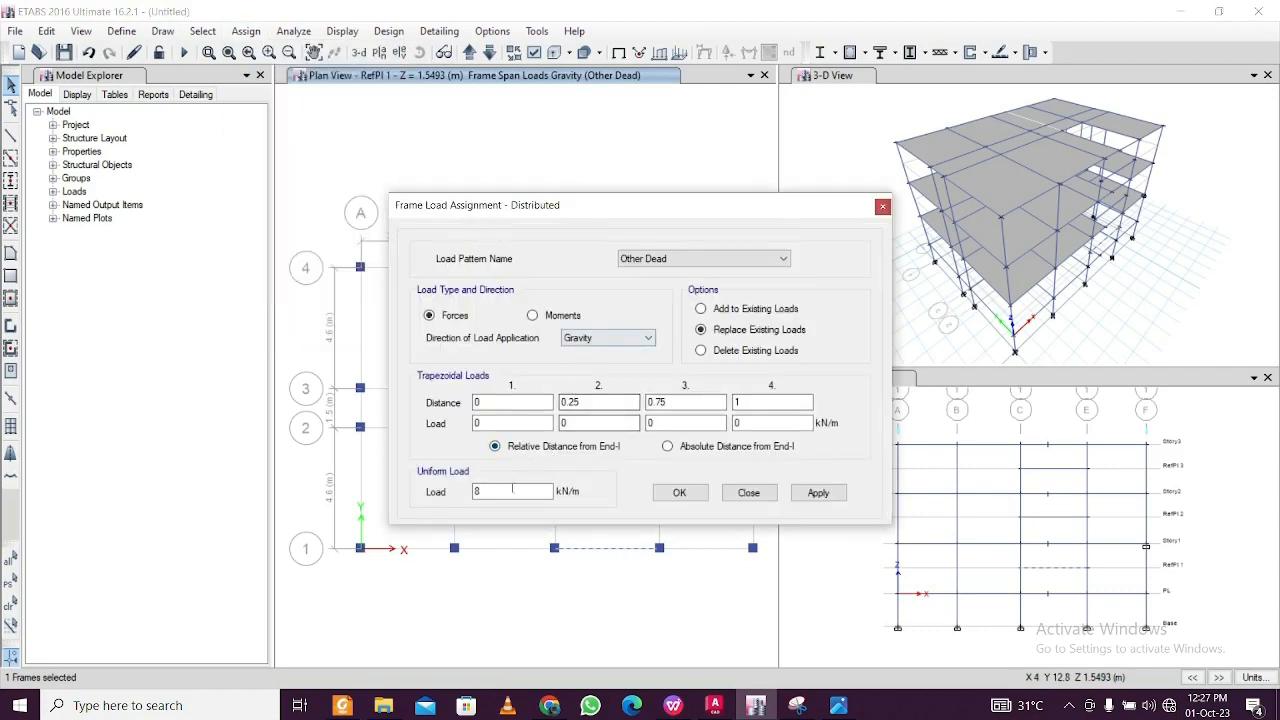
{"action": "left_click_drag", "start_coordinate": [504, 491], "coordinate": [431, 493]}
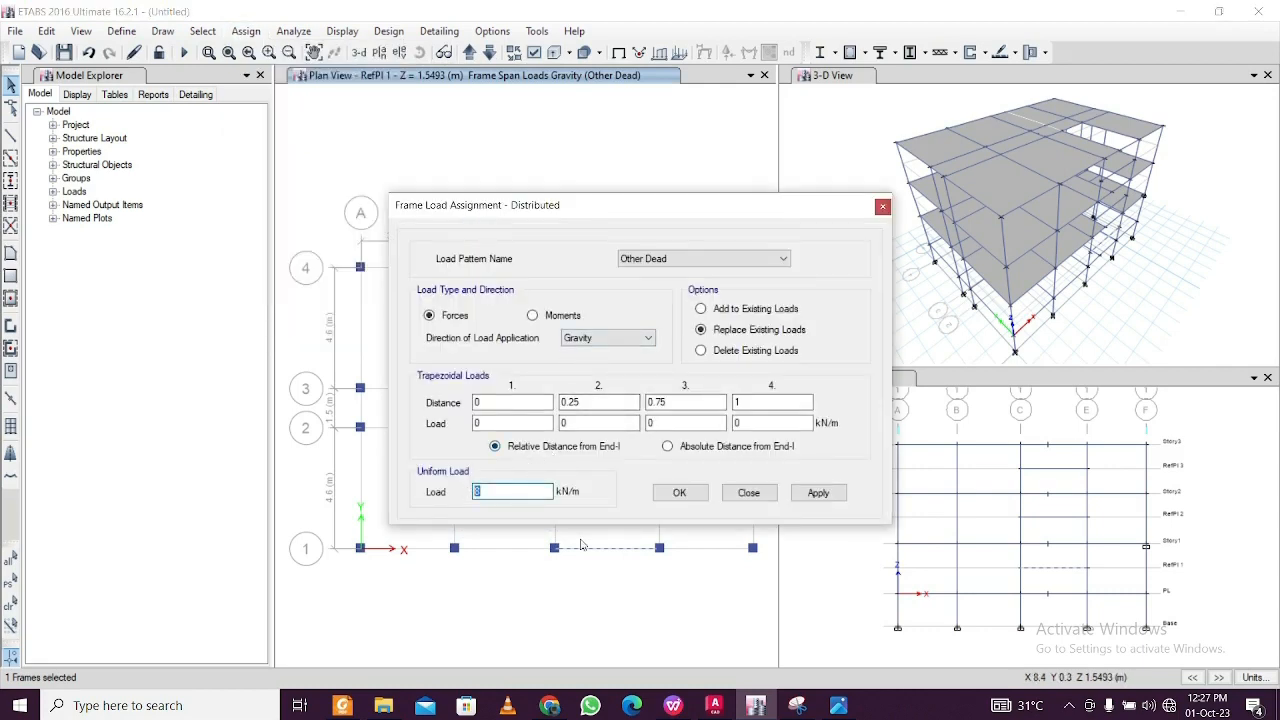
Look up the two-flight staircase load in the Loads on Staircase slide of ETABS Tutorial.pptx.
{"action": "mouse_move", "coordinate": [673, 705]}
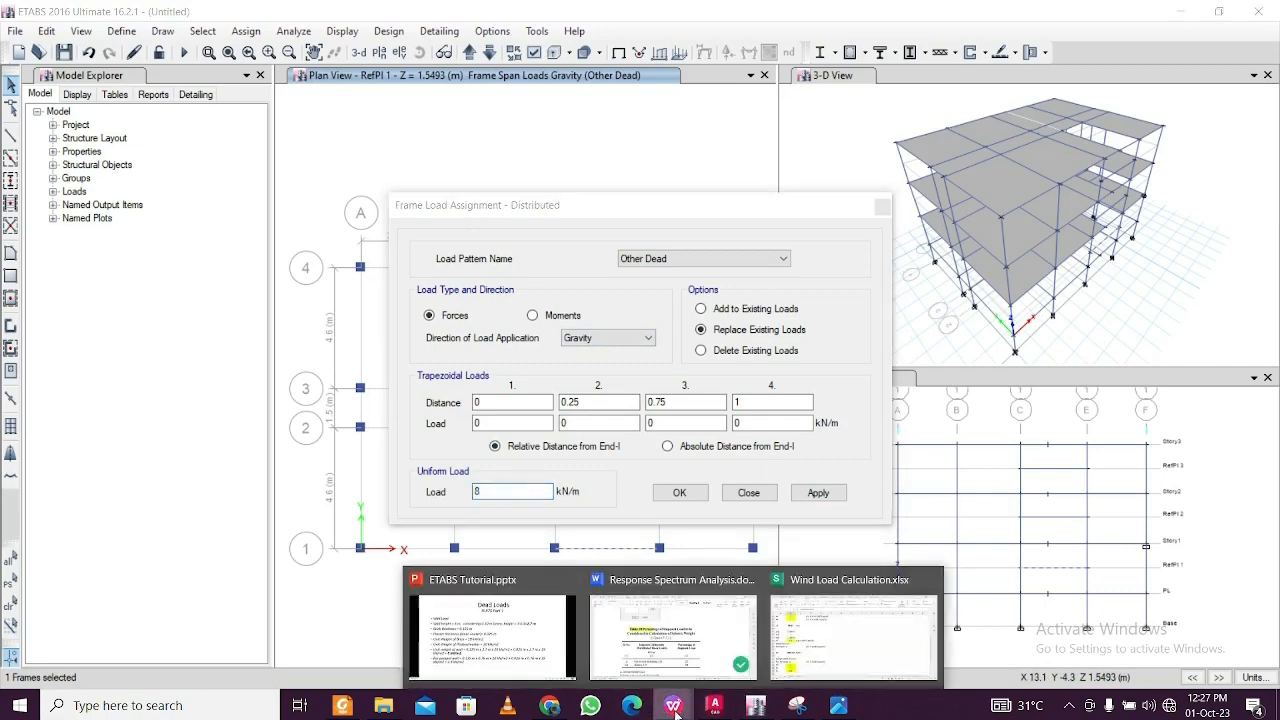
{"action": "left_click", "coordinate": [480, 670]}
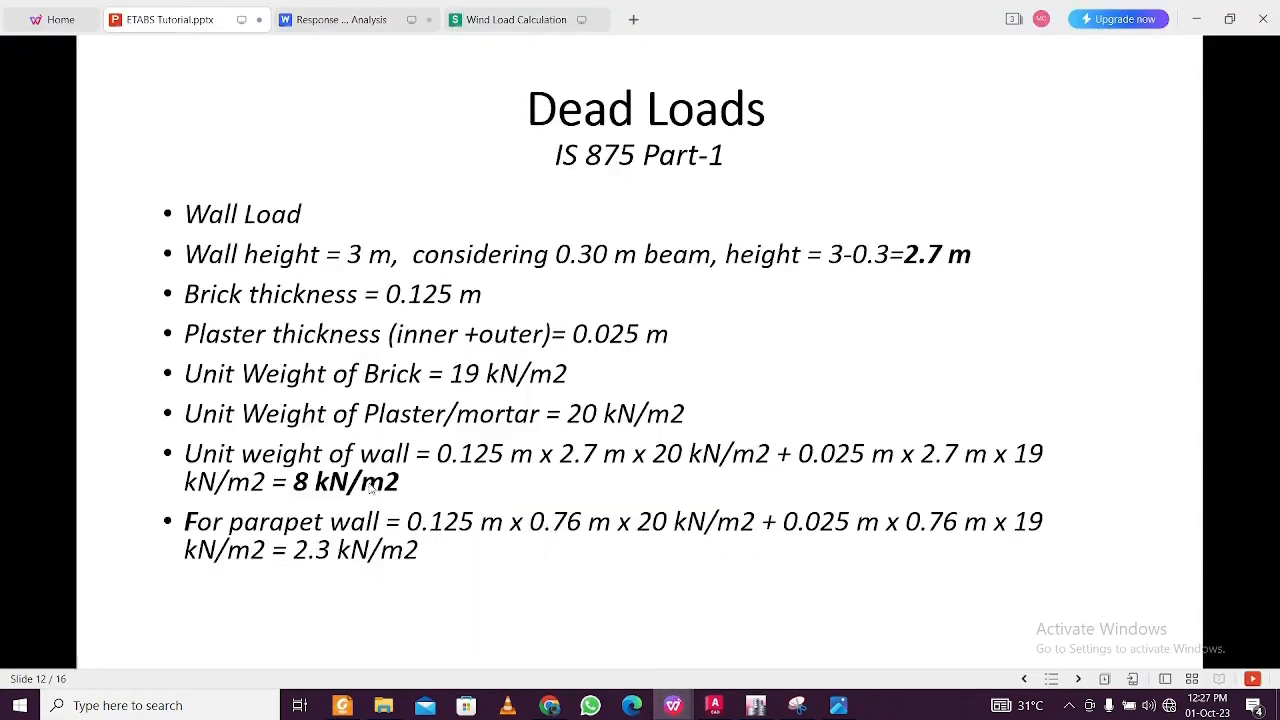
{"action": "key", "text": "Left"}
{"action": "key", "text": "Right"}
{"action": "key", "text": "Right"}
{"action": "key", "text": "Left"}
{"action": "key", "text": "Right"}
{"action": "key", "text": "Right"}
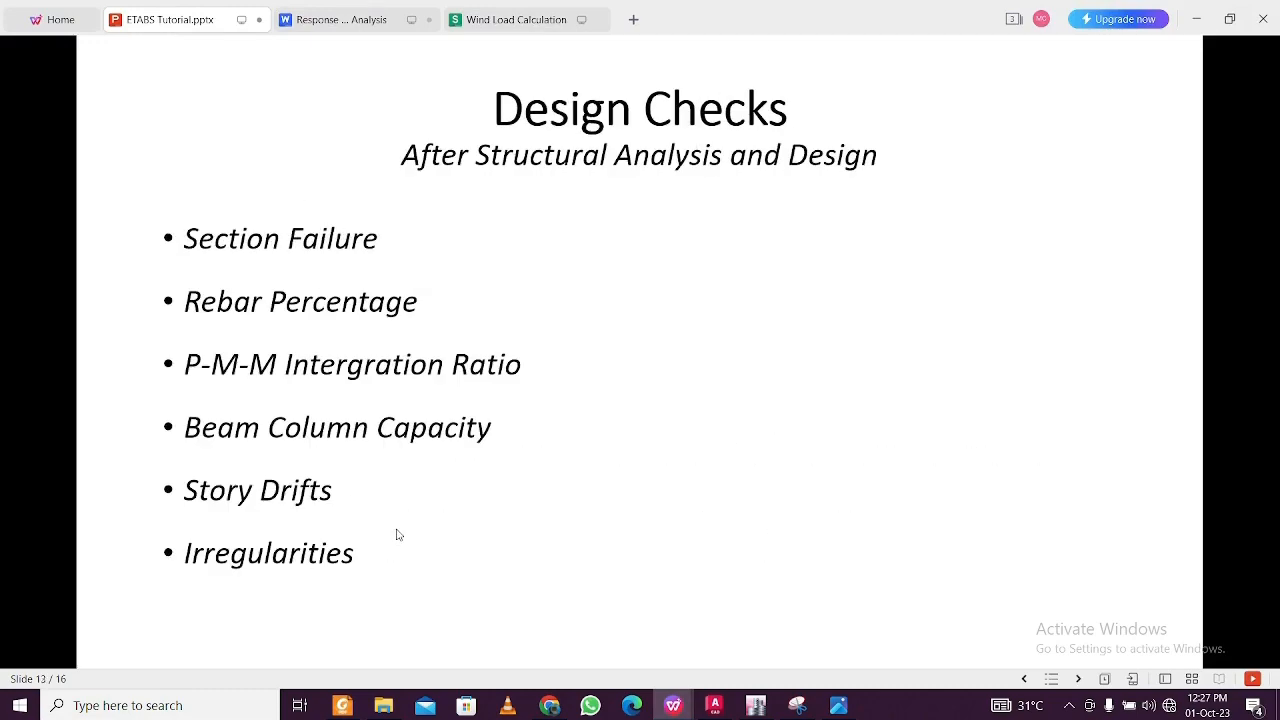
{"action": "key", "text": "Left"}
{"action": "key", "text": "Left"}
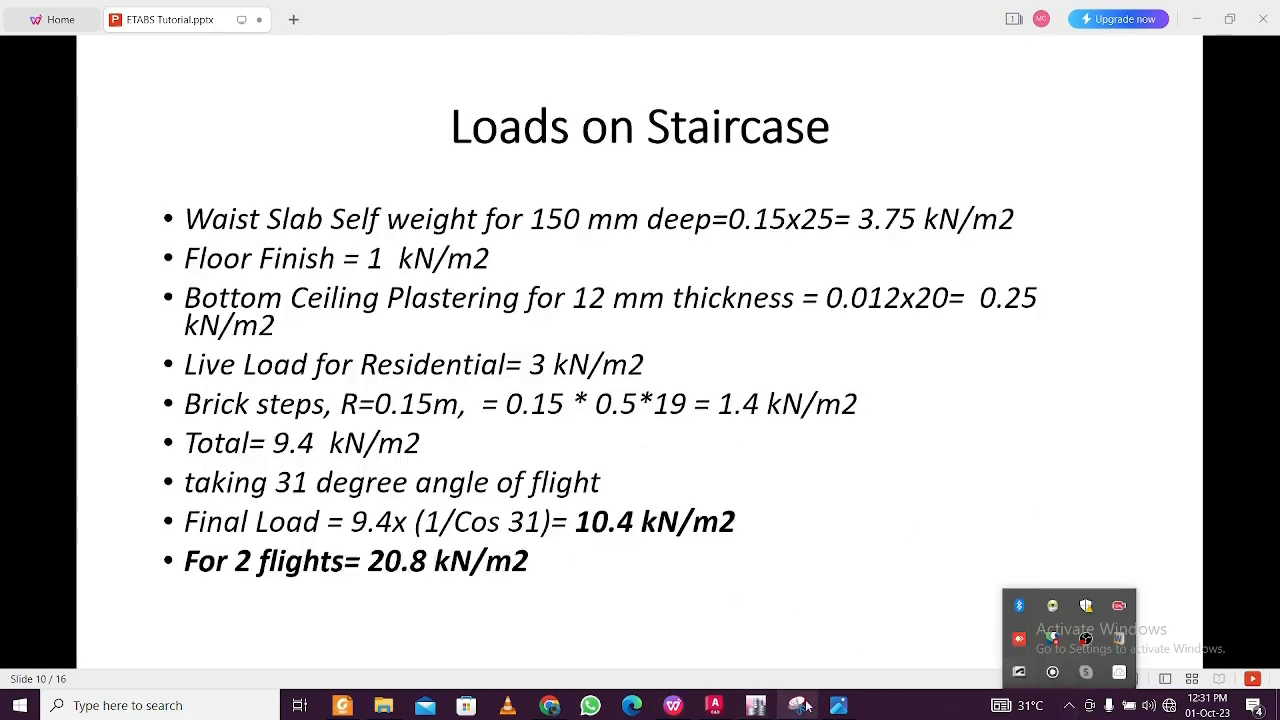
Switch back to ETABS and assign a 20.8 kN/m uniform gravity load under Other Dead to the selected beam, replacing existing loads.
{"action": "left_click", "coordinate": [756, 705]}
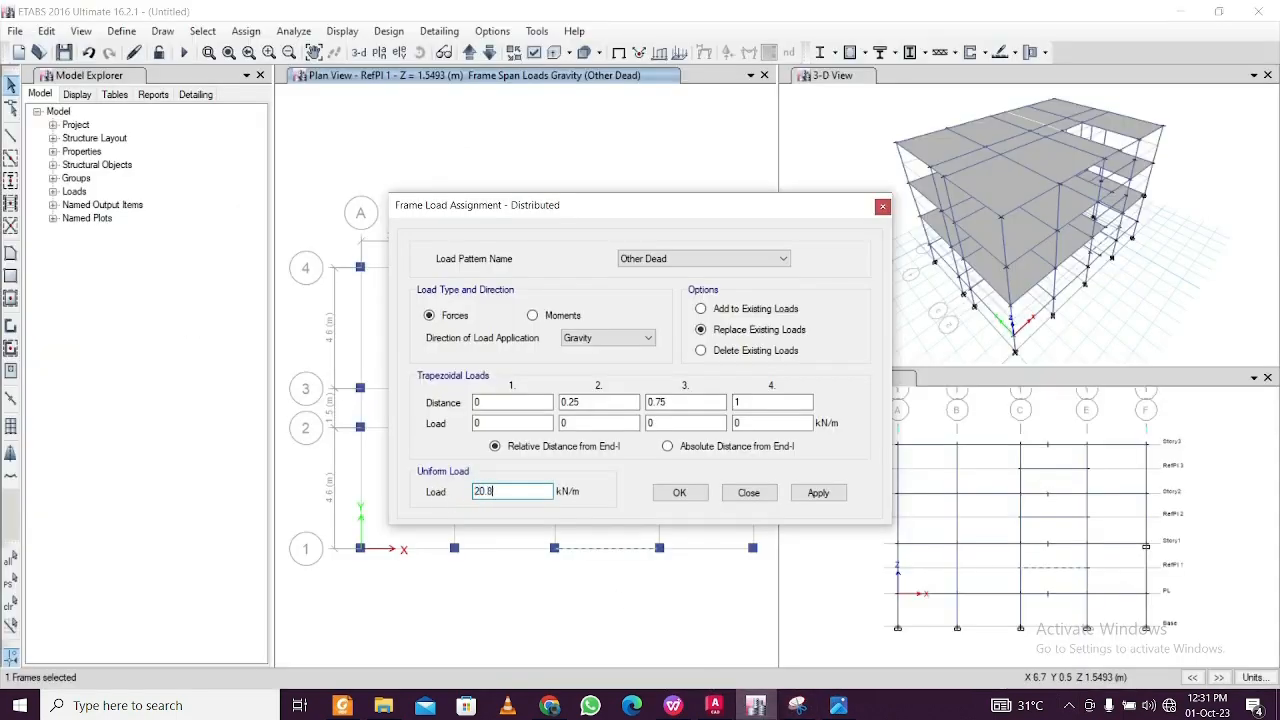
{"action": "left_click", "coordinate": [818, 493]}
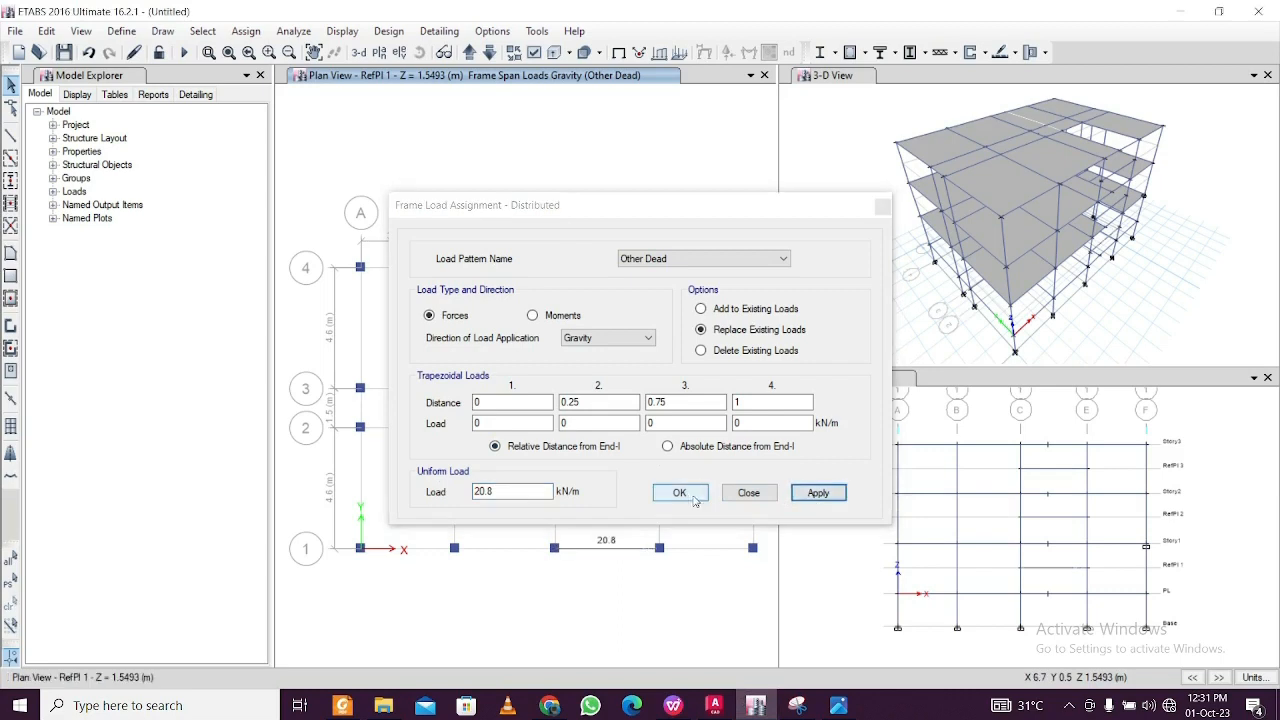
{"action": "left_click", "coordinate": [681, 492]}
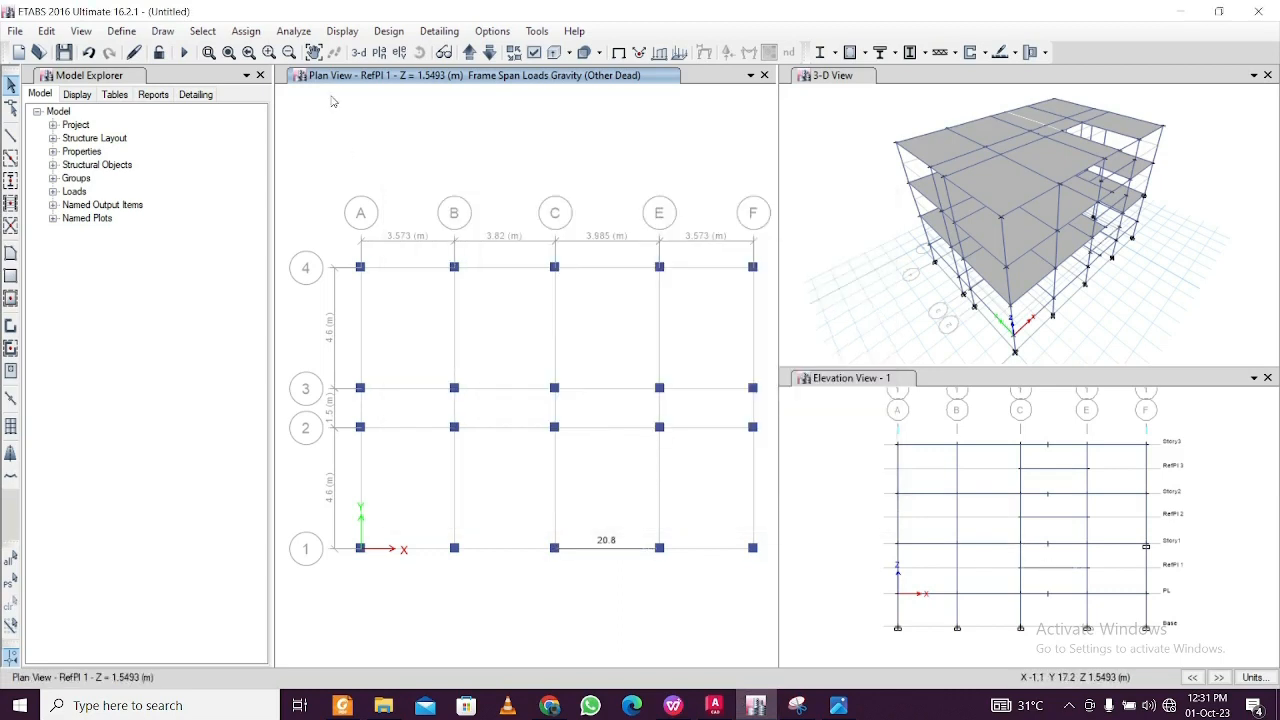
Set the plan view to Story1.
{"action": "left_click", "coordinate": [80, 32]}
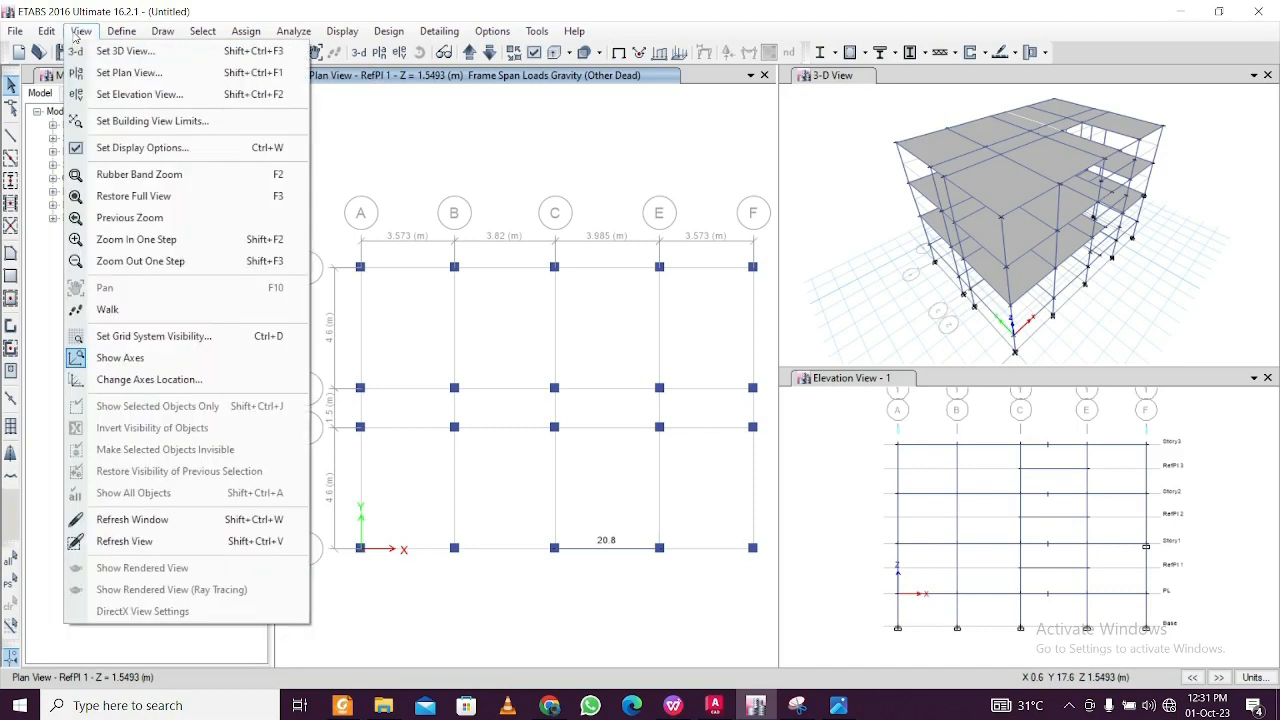
{"action": "left_click", "coordinate": [130, 73]}
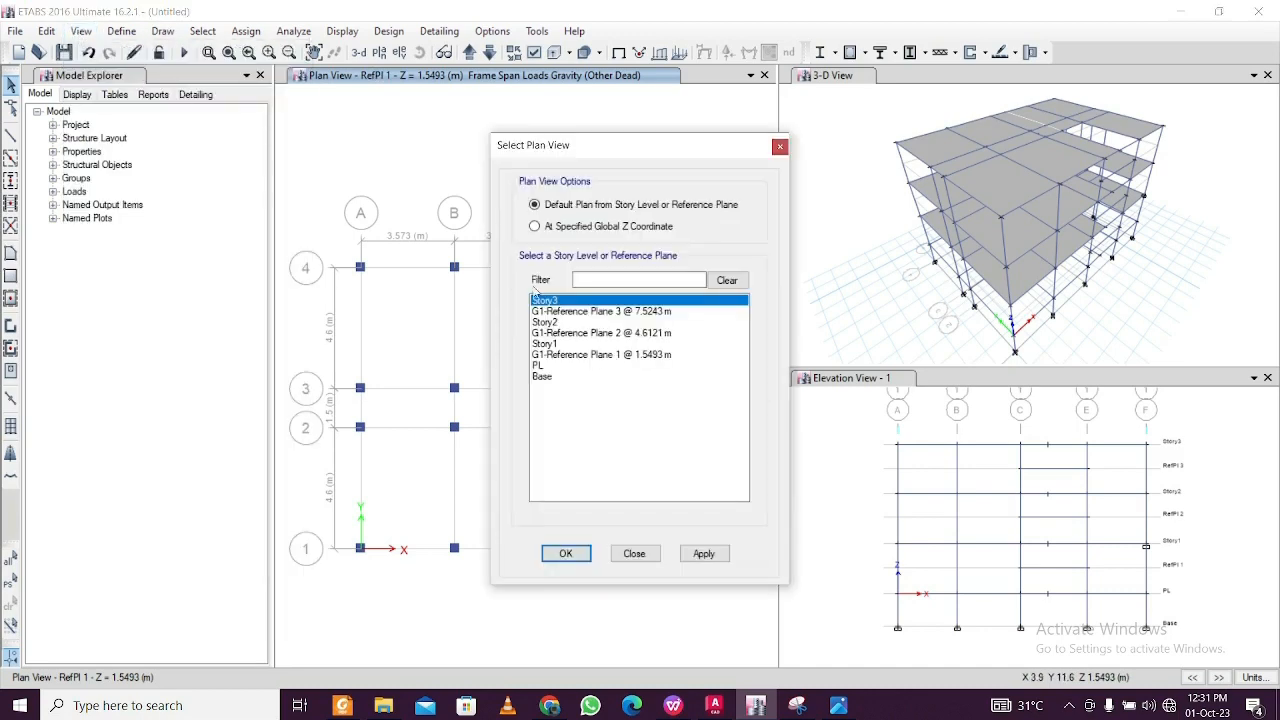
{"action": "left_click", "coordinate": [560, 344]}
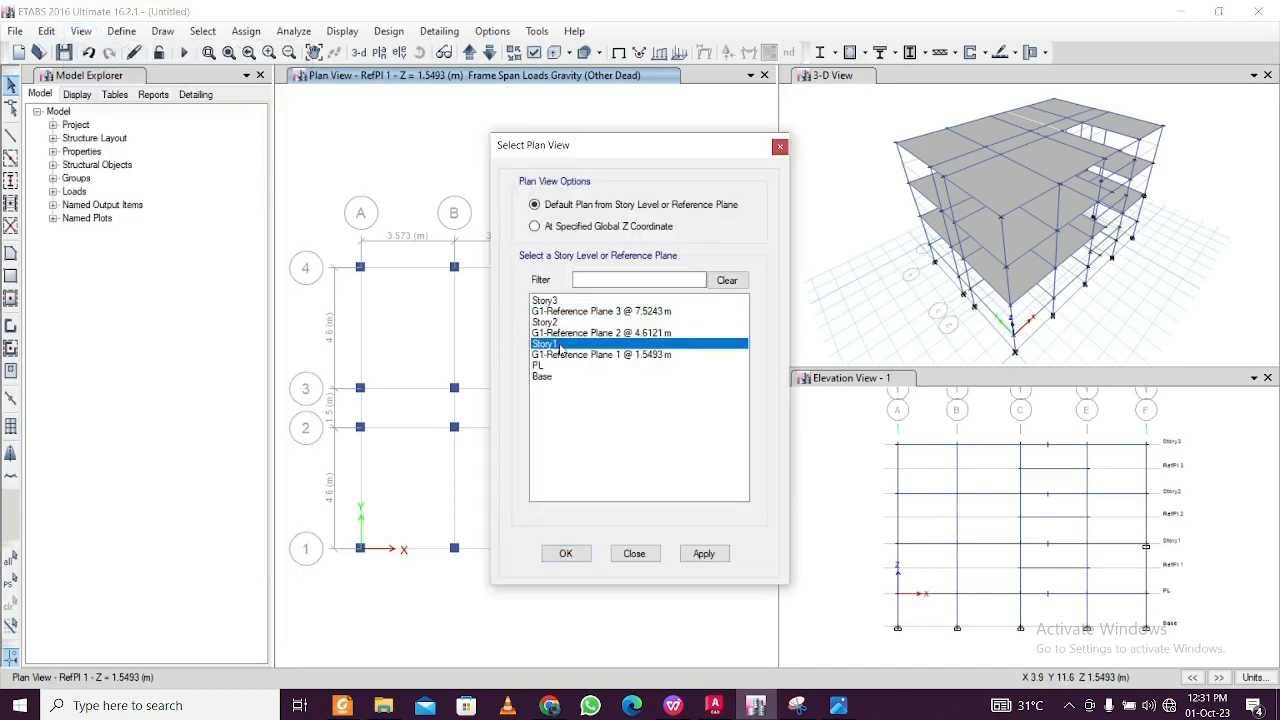
{"action": "left_click", "coordinate": [705, 553]}
{"action": "left_click", "coordinate": [566, 553]}
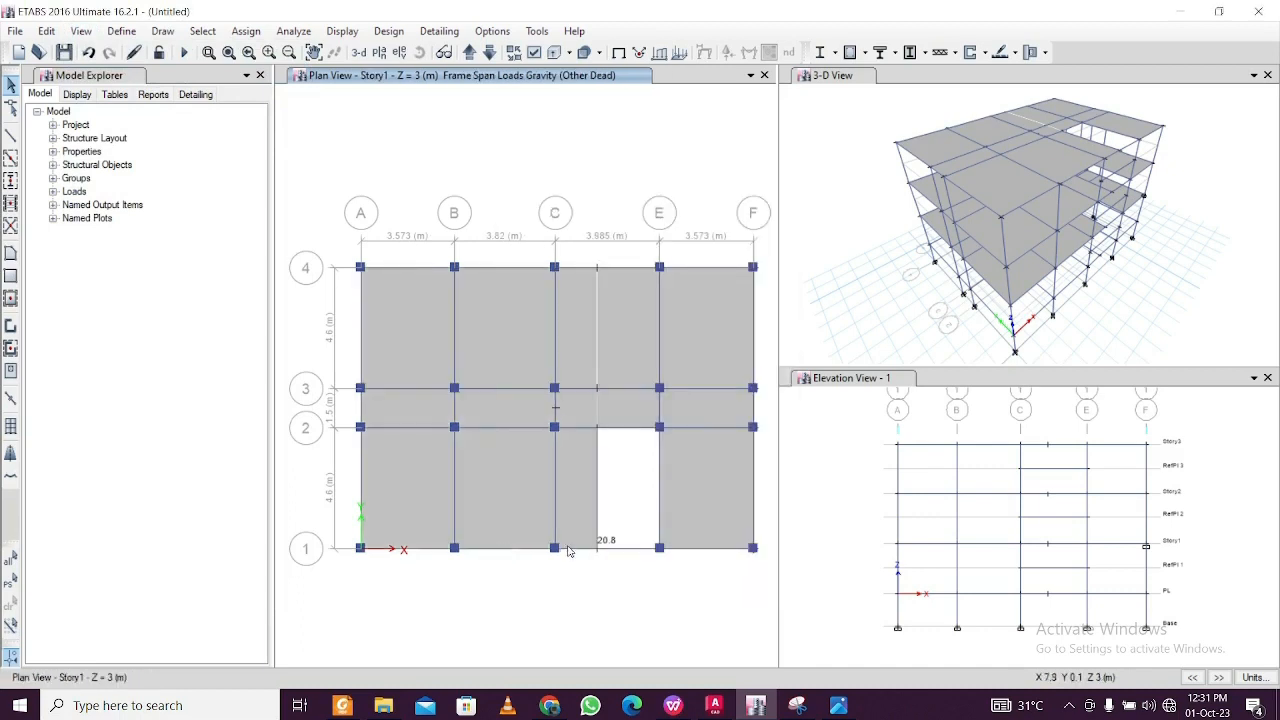
{"action": "left_click", "coordinate": [634, 554]}
{"action": "left_click", "coordinate": [634, 555]}
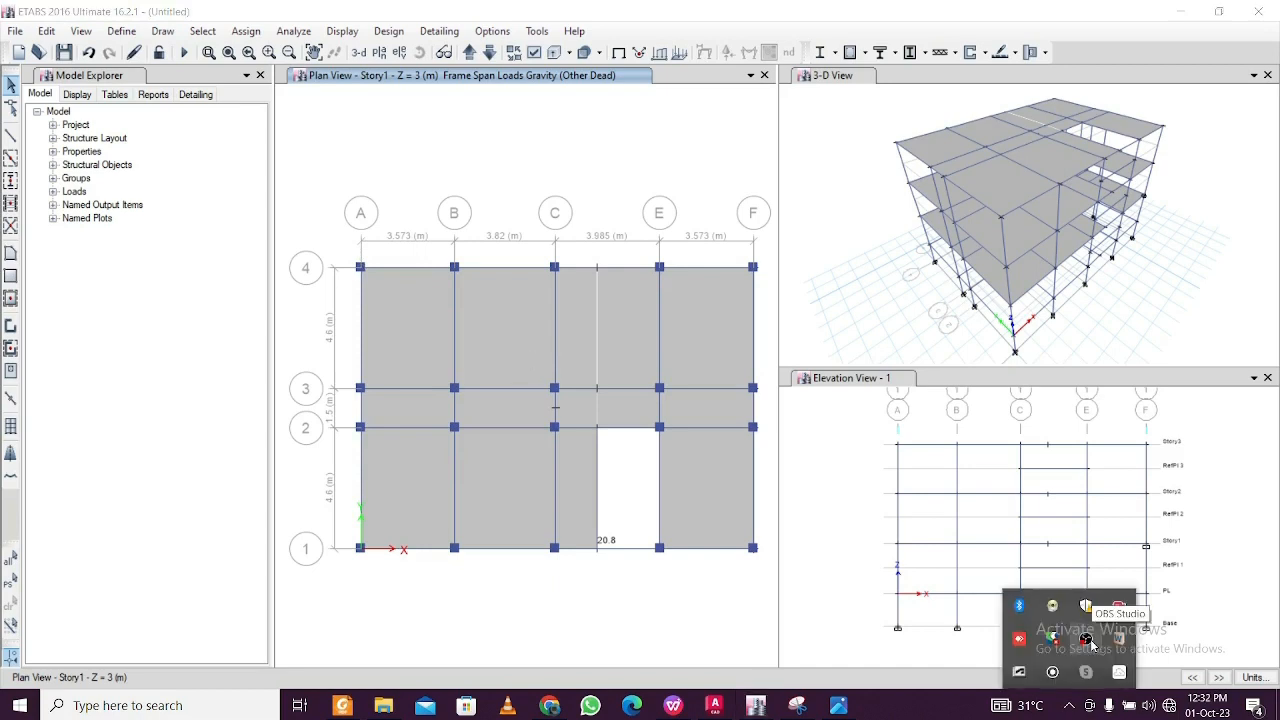
Select all objects in the Story1 plan and remove the C 350 x 350 columns from the selection.
{"action": "left_click", "coordinate": [457, 150]}
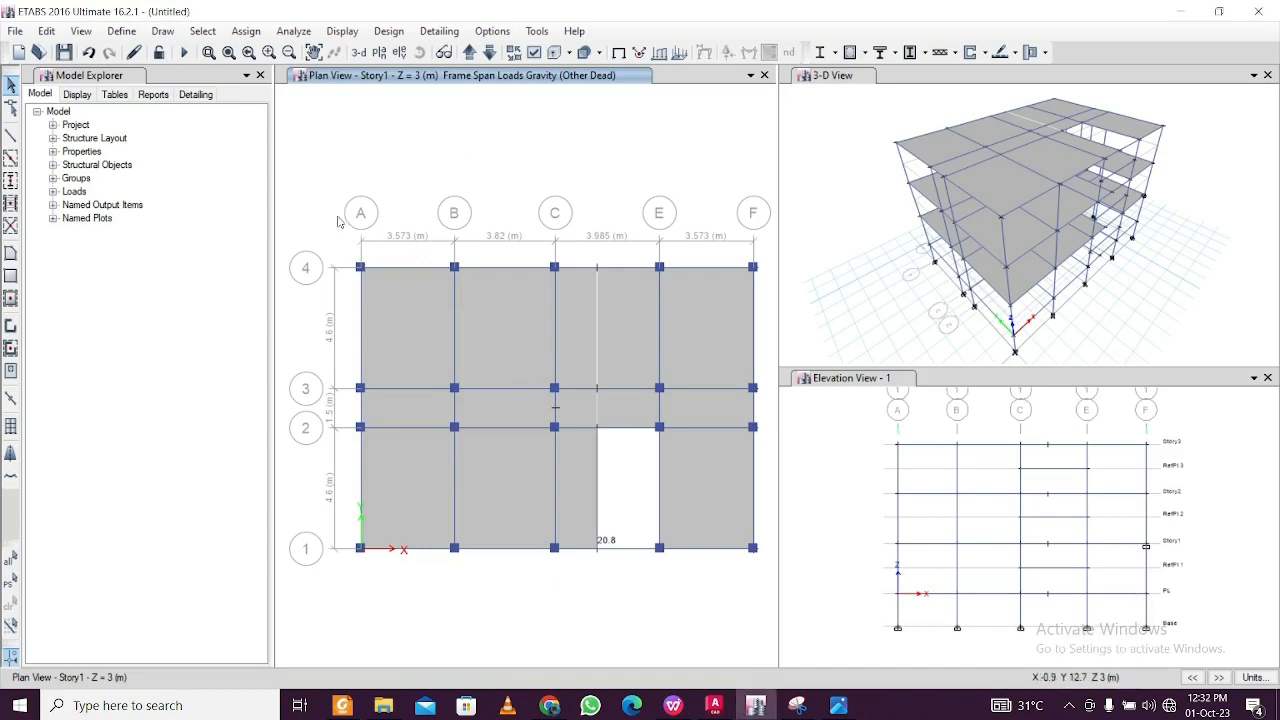
{"action": "left_click_drag", "start_coordinate": [338, 222], "coordinate": [742, 563]}
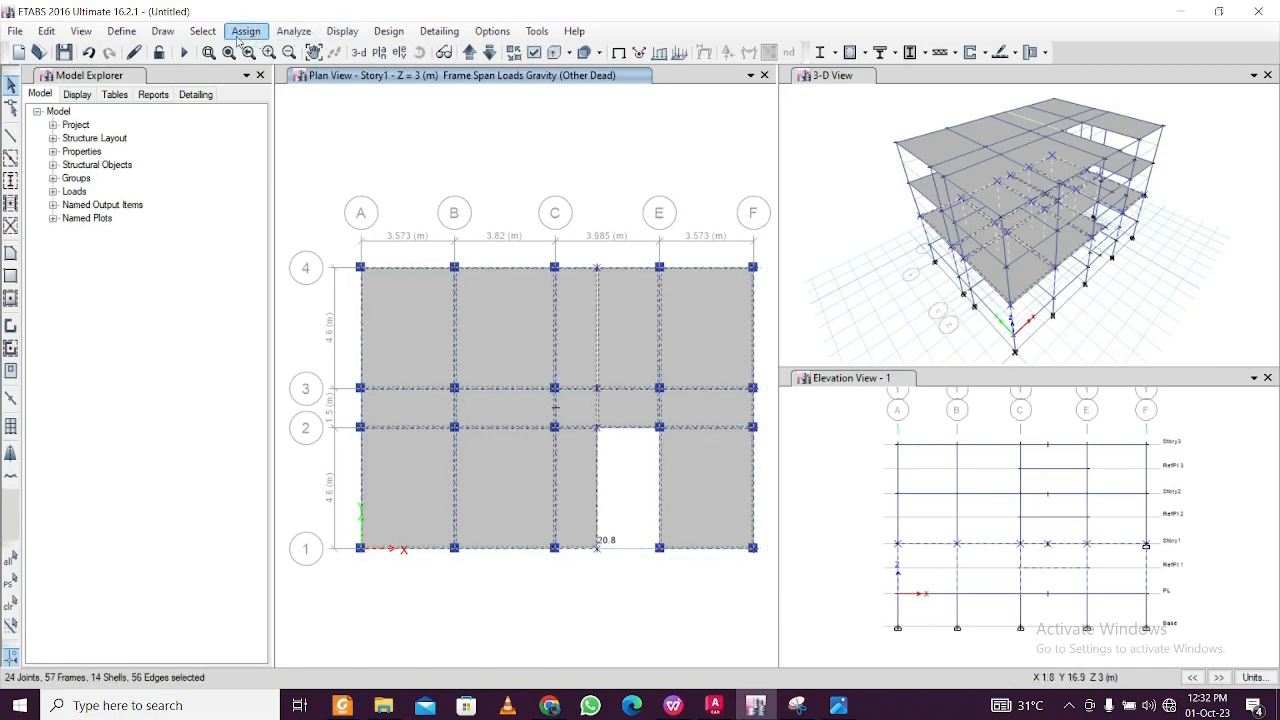
{"action": "left_click", "coordinate": [202, 31]}
{"action": "mouse_move", "coordinate": [290, 72]}
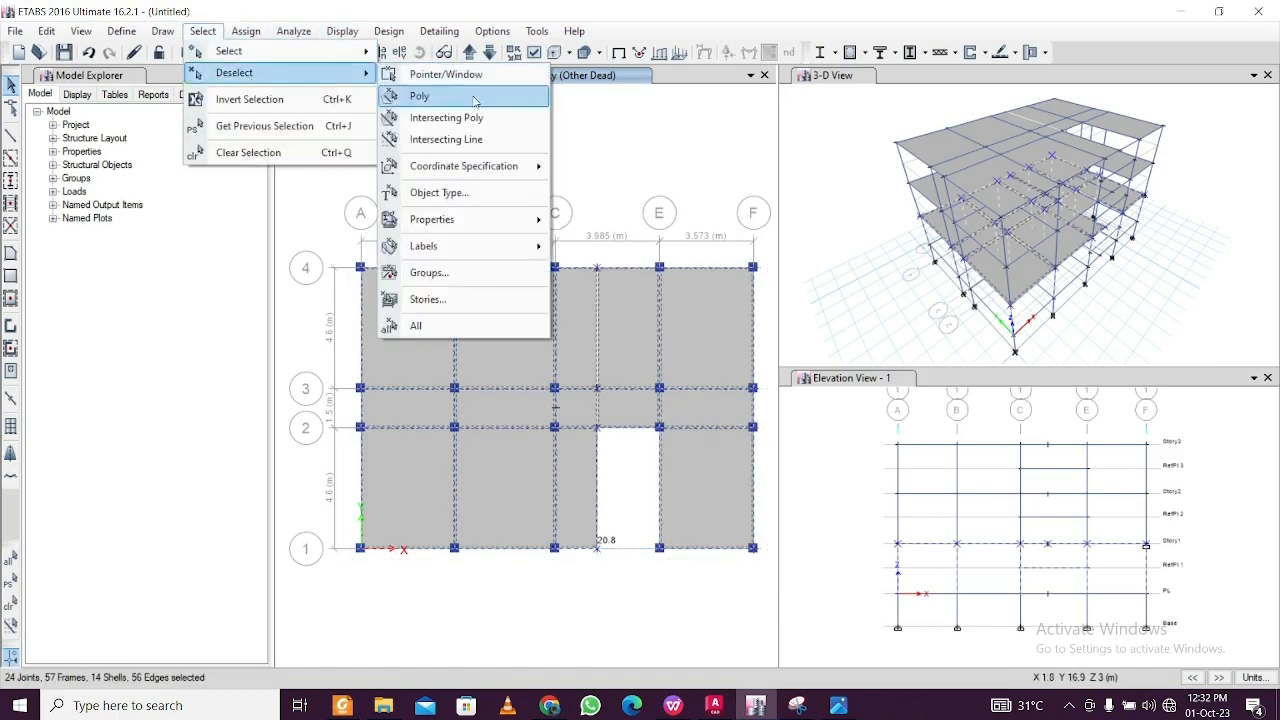
{"action": "mouse_move", "coordinate": [513, 218]}
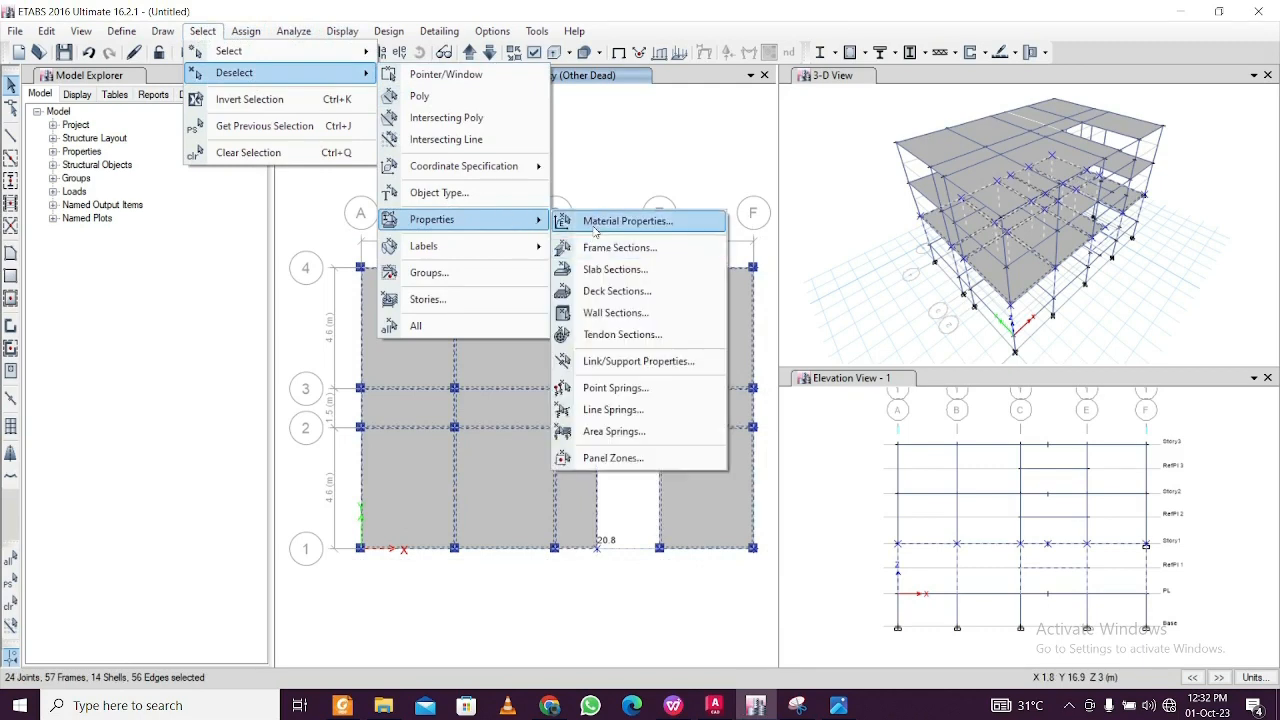
{"action": "left_click", "coordinate": [620, 250]}
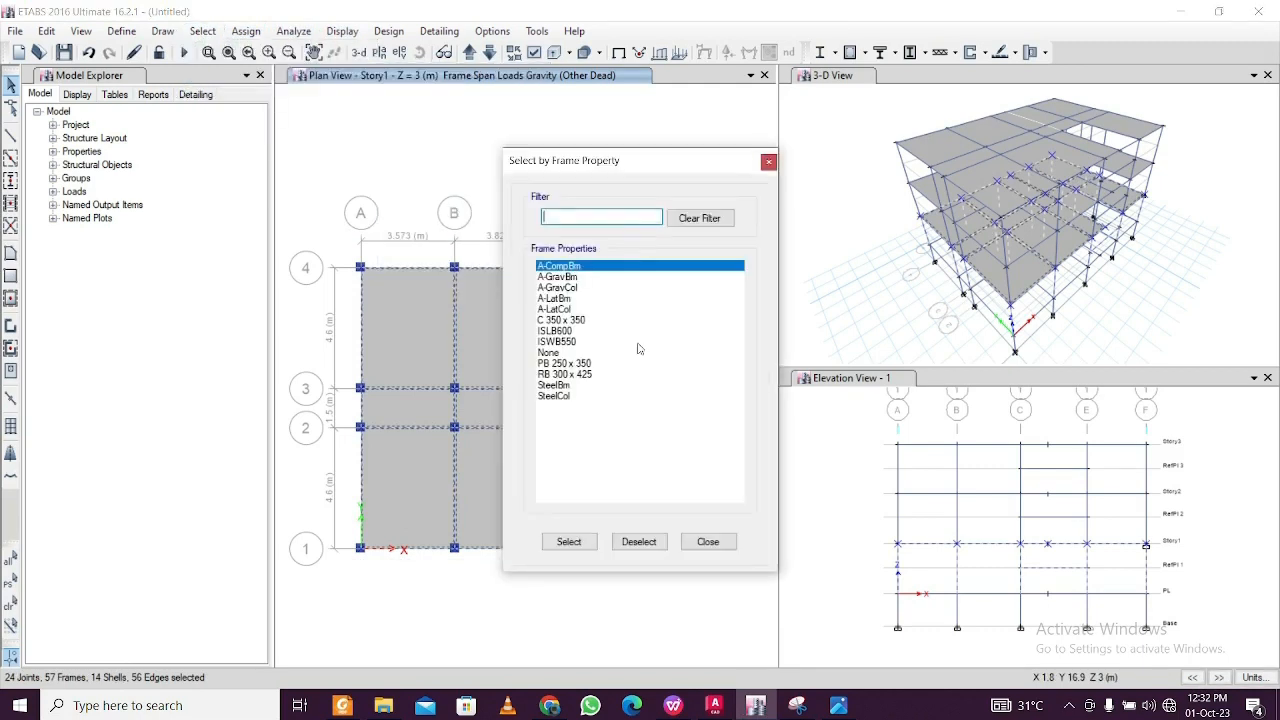
{"action": "left_click", "coordinate": [573, 320]}
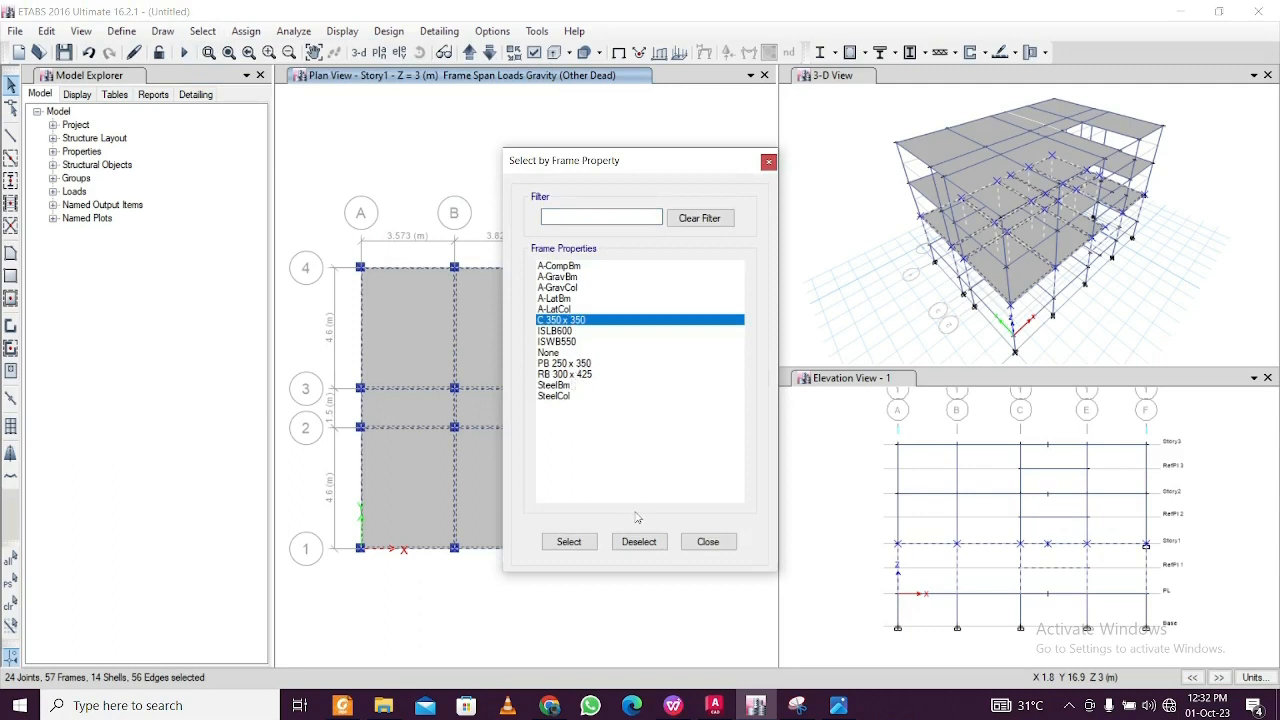
{"action": "left_click", "coordinate": [577, 543]}
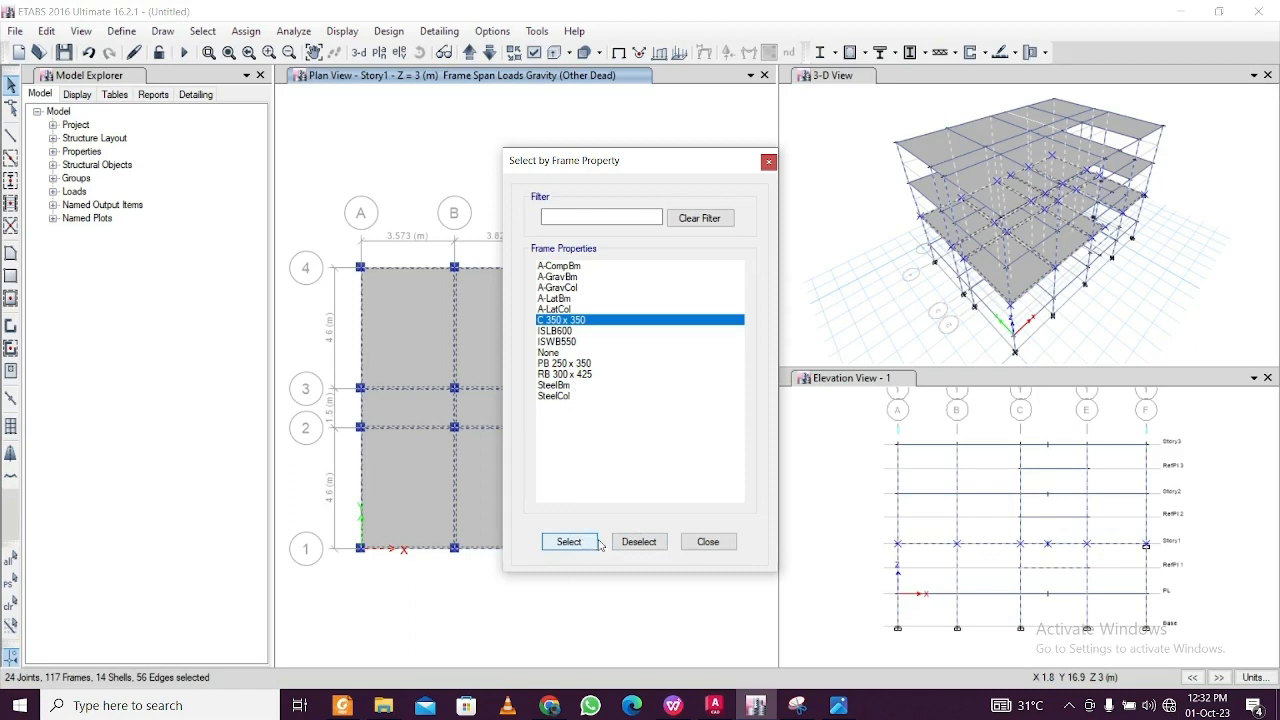
{"action": "left_click", "coordinate": [624, 543]}
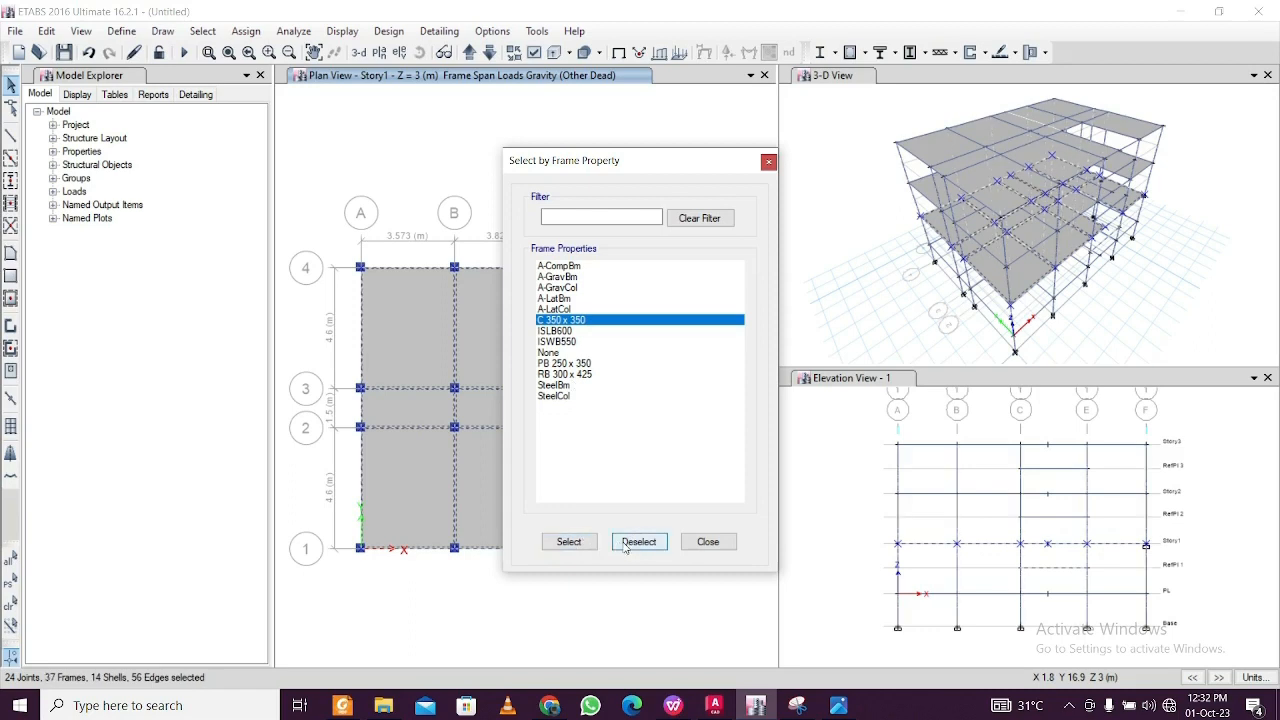
{"action": "left_click", "coordinate": [706, 545]}
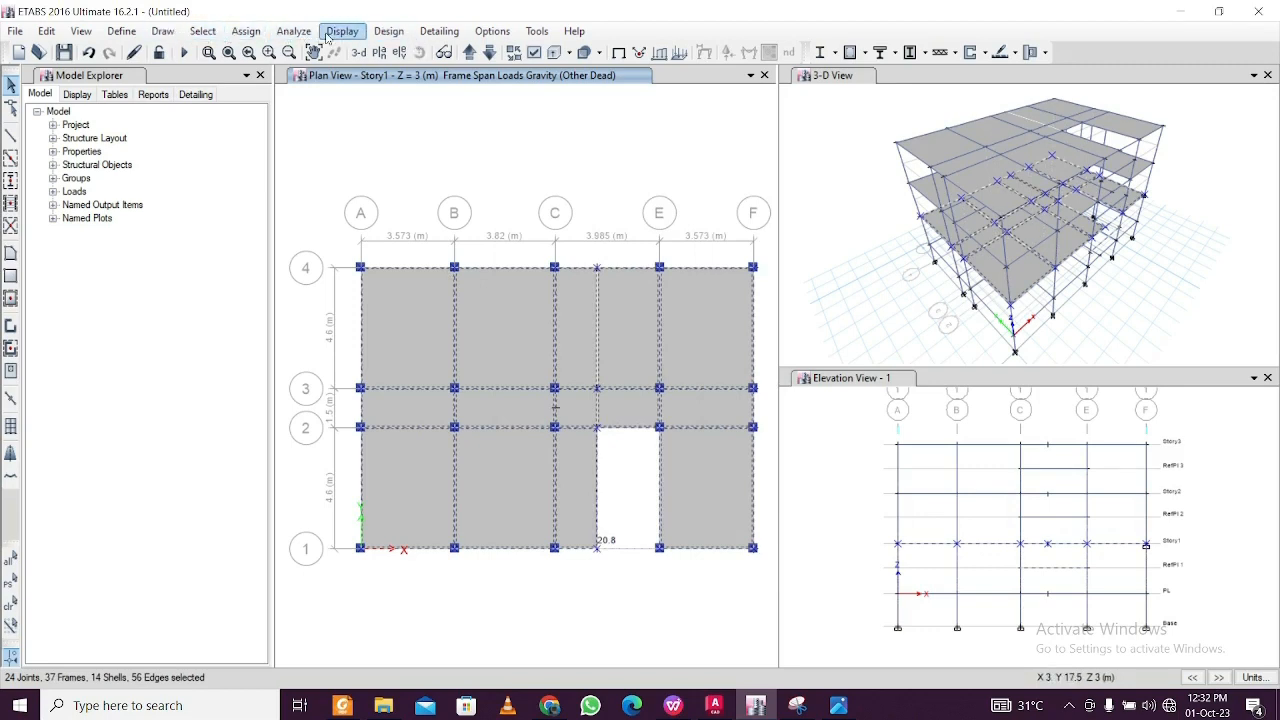
Narrow the current Story1 selection further.
{"action": "left_click", "coordinate": [203, 31]}
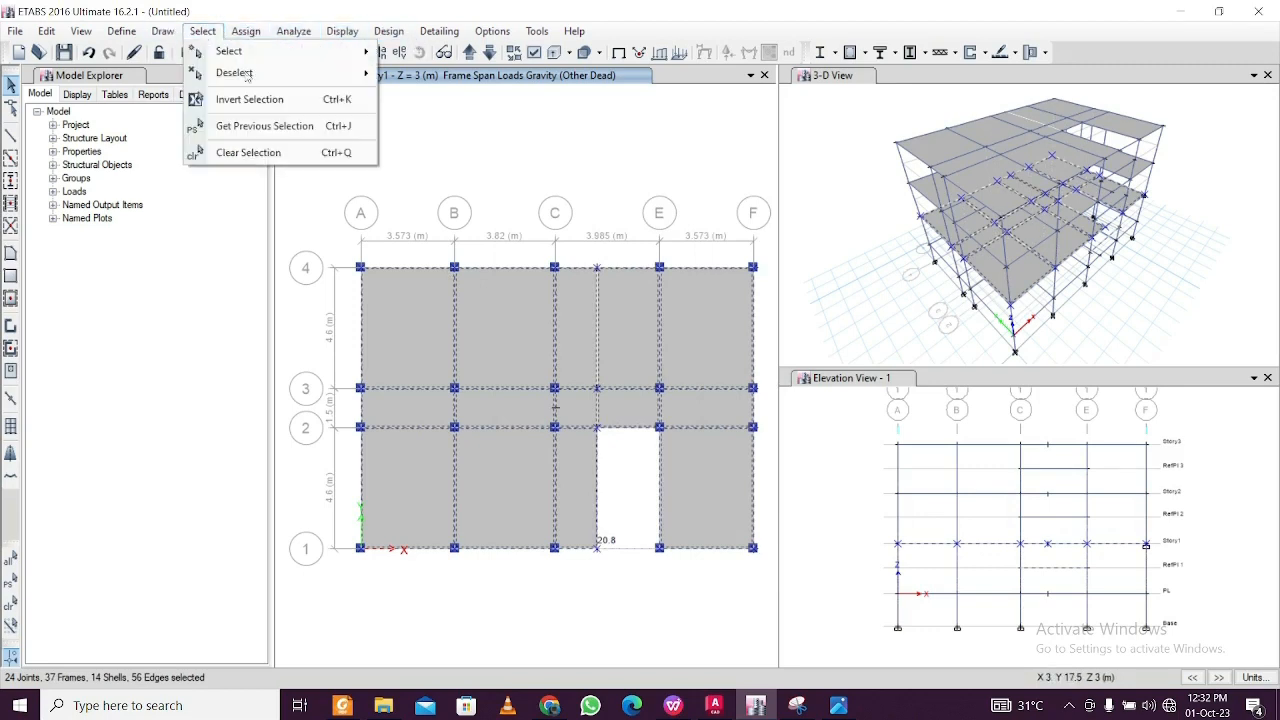
Deselect all slabs with property Slab 125 mm, plus the Story1 beam on grid 2 bordering the stair opening.
{"action": "mouse_move", "coordinate": [270, 73]}
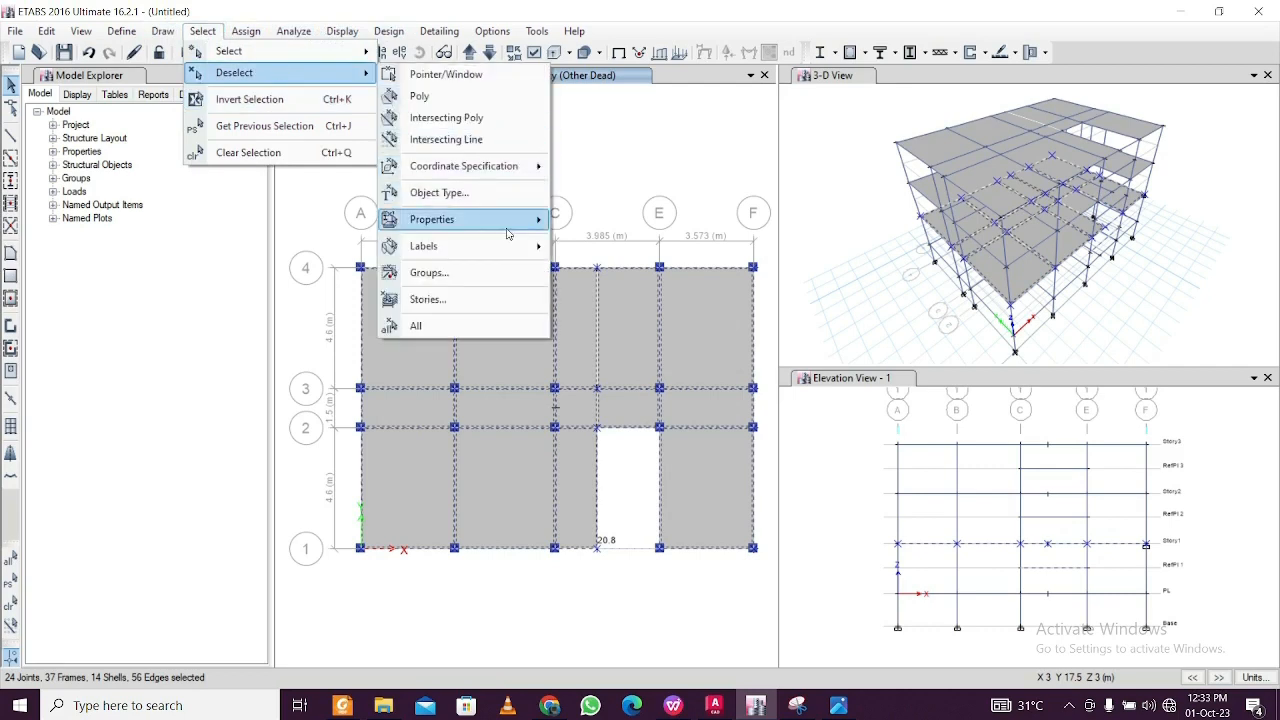
{"action": "mouse_move", "coordinate": [507, 233]}
{"action": "left_click", "coordinate": [585, 267]}
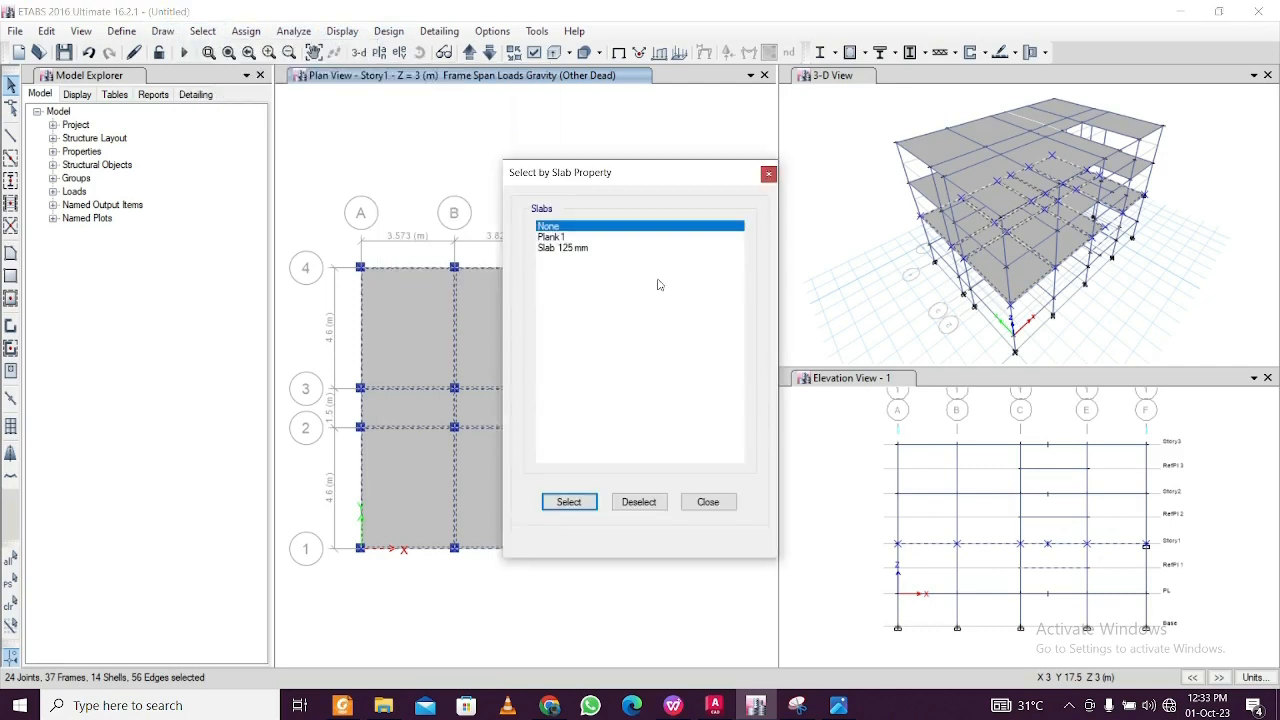
{"action": "left_click", "coordinate": [591, 249]}
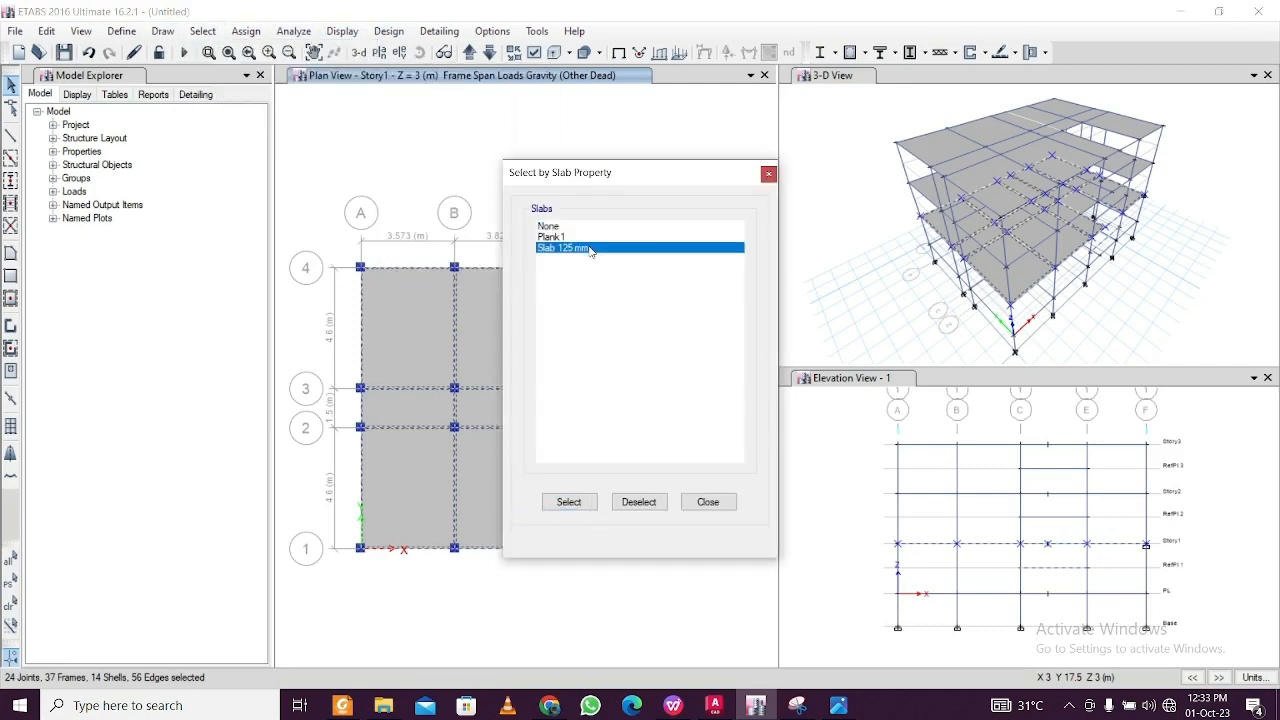
{"action": "left_click", "coordinate": [643, 505]}
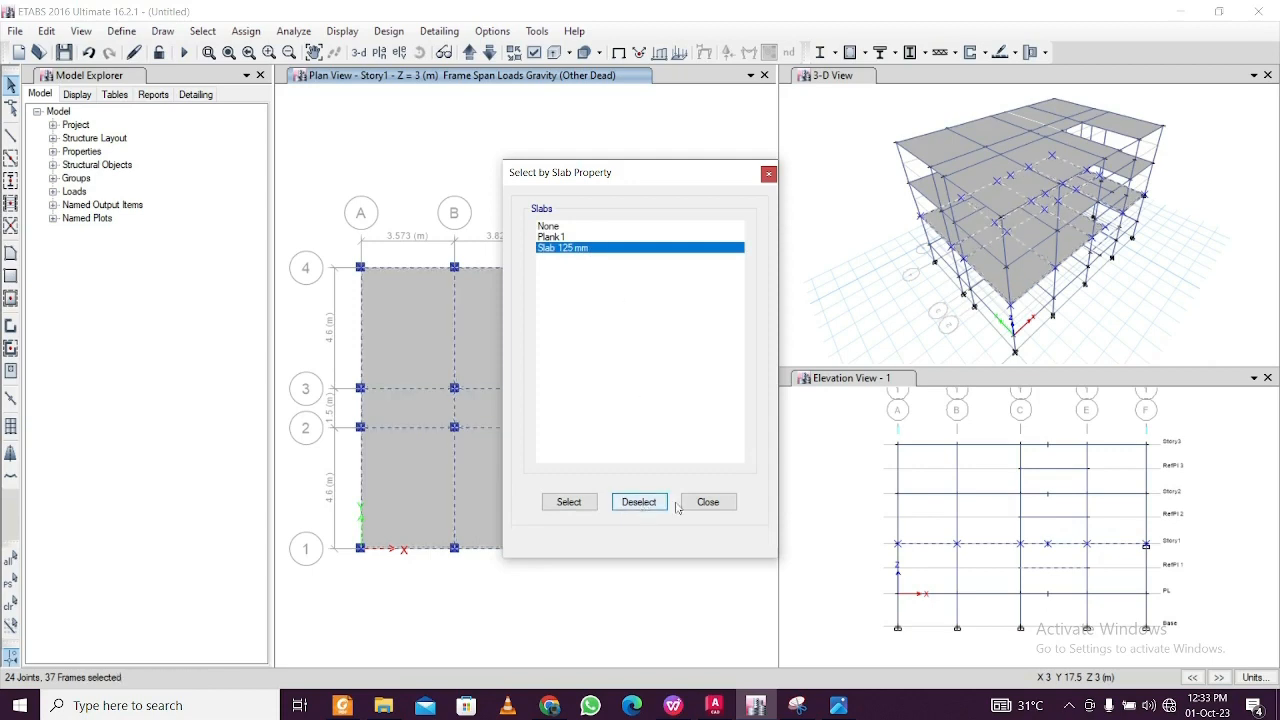
{"action": "left_click", "coordinate": [708, 502]}
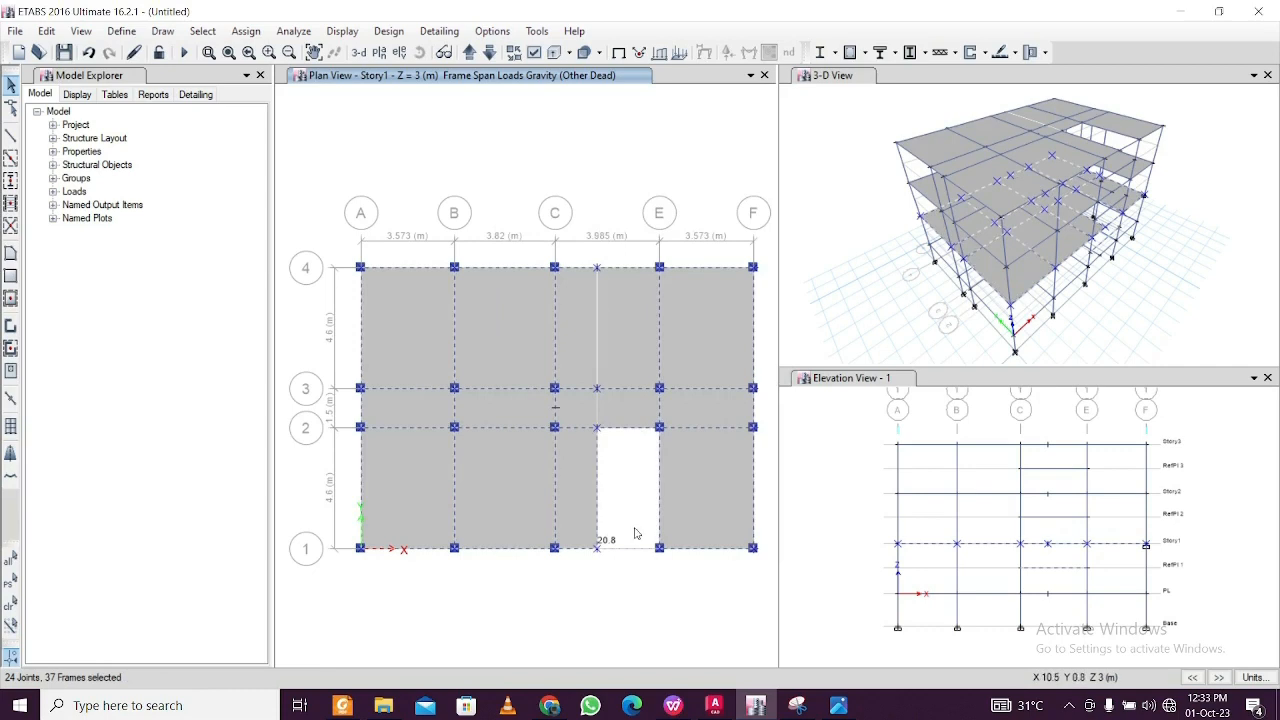
{"action": "left_click", "coordinate": [626, 432], "text": "ctrl"}
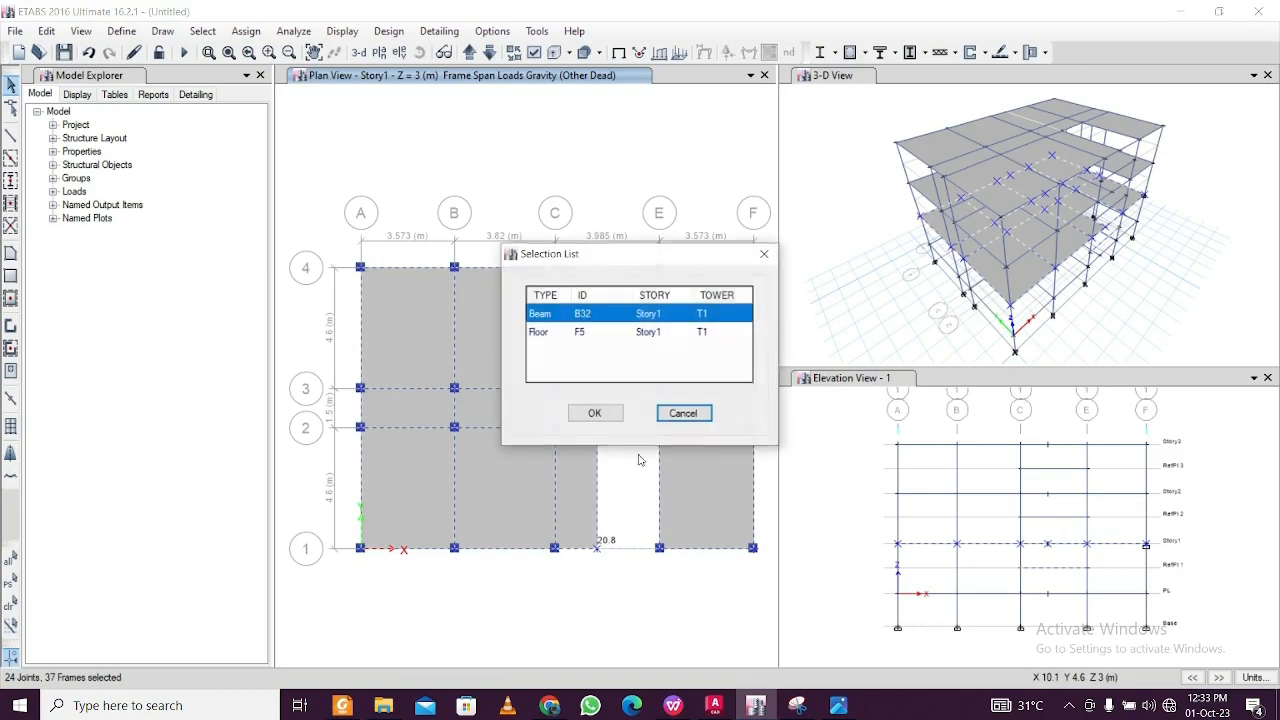
{"action": "left_click", "coordinate": [767, 252]}
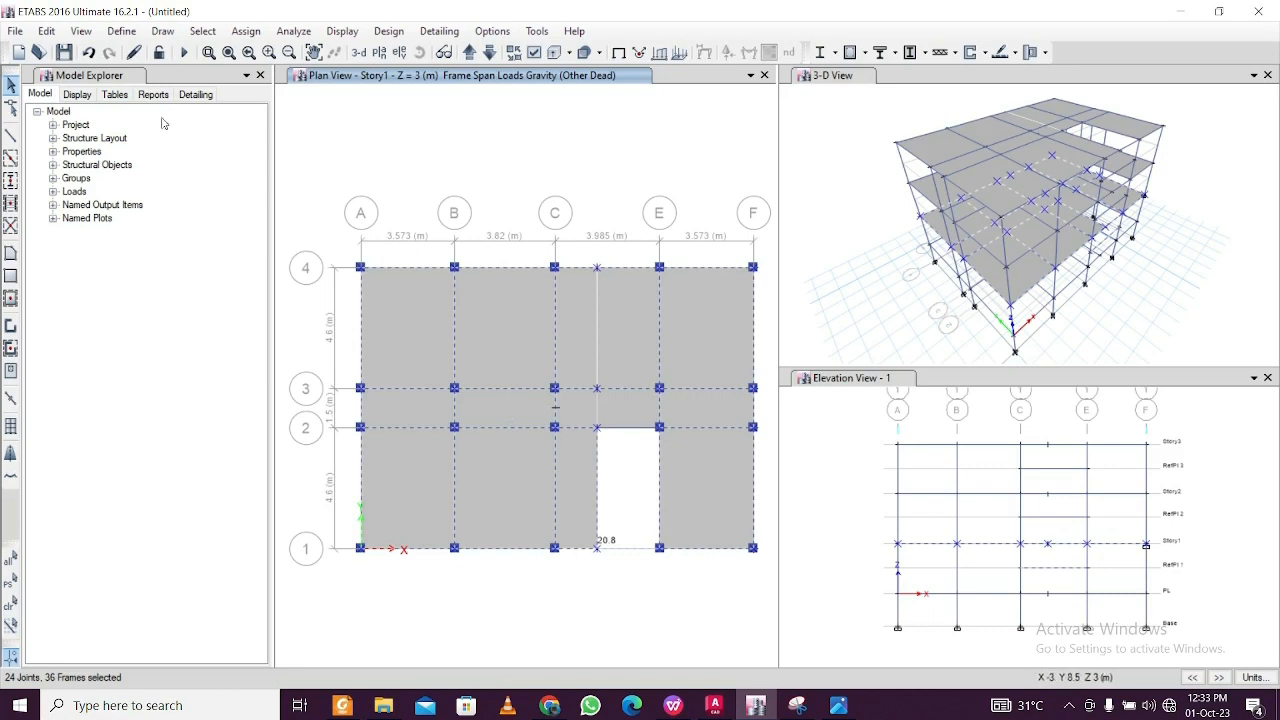
Assign a uniform distributed gravity load of 8 kN/m to the selected Story1 beams, load pattern Other Dead, replacing existing loads.
{"action": "left_click", "coordinate": [242, 31]}
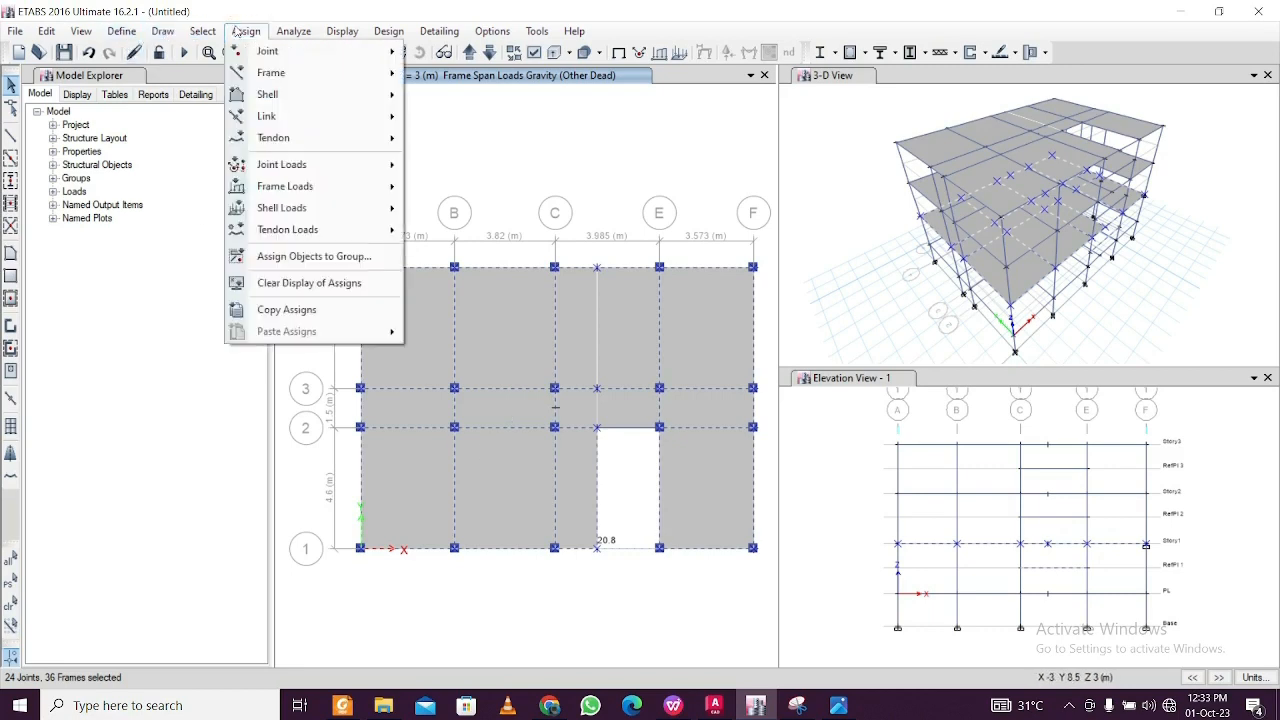
{"action": "mouse_move", "coordinate": [350, 73]}
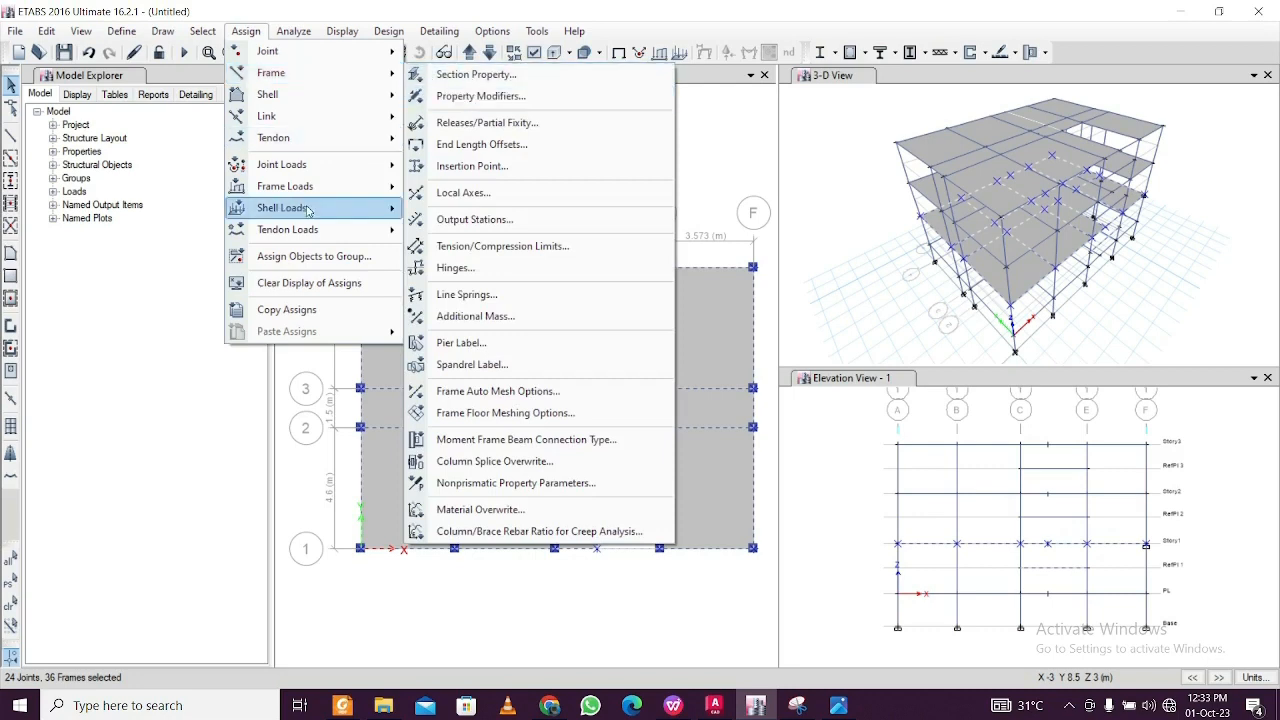
{"action": "mouse_move", "coordinate": [300, 186]}
{"action": "left_click", "coordinate": [434, 214]}
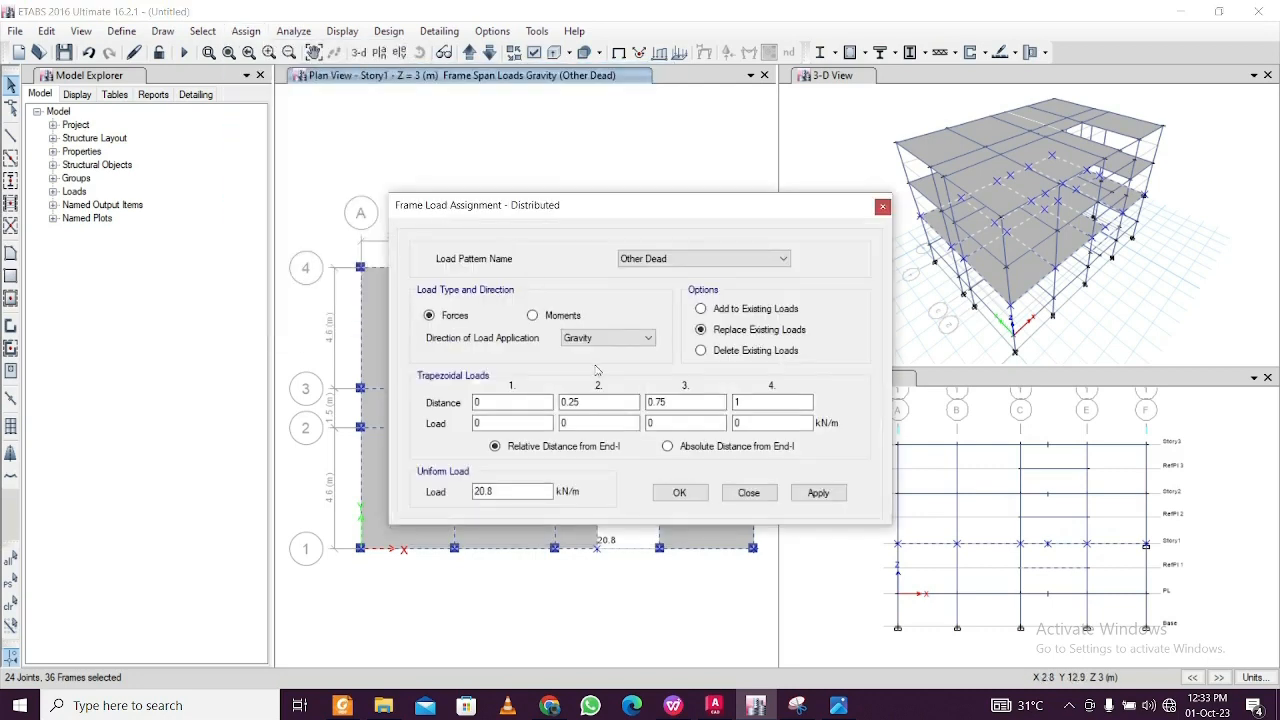
{"action": "double_click", "coordinate": [492, 491]}
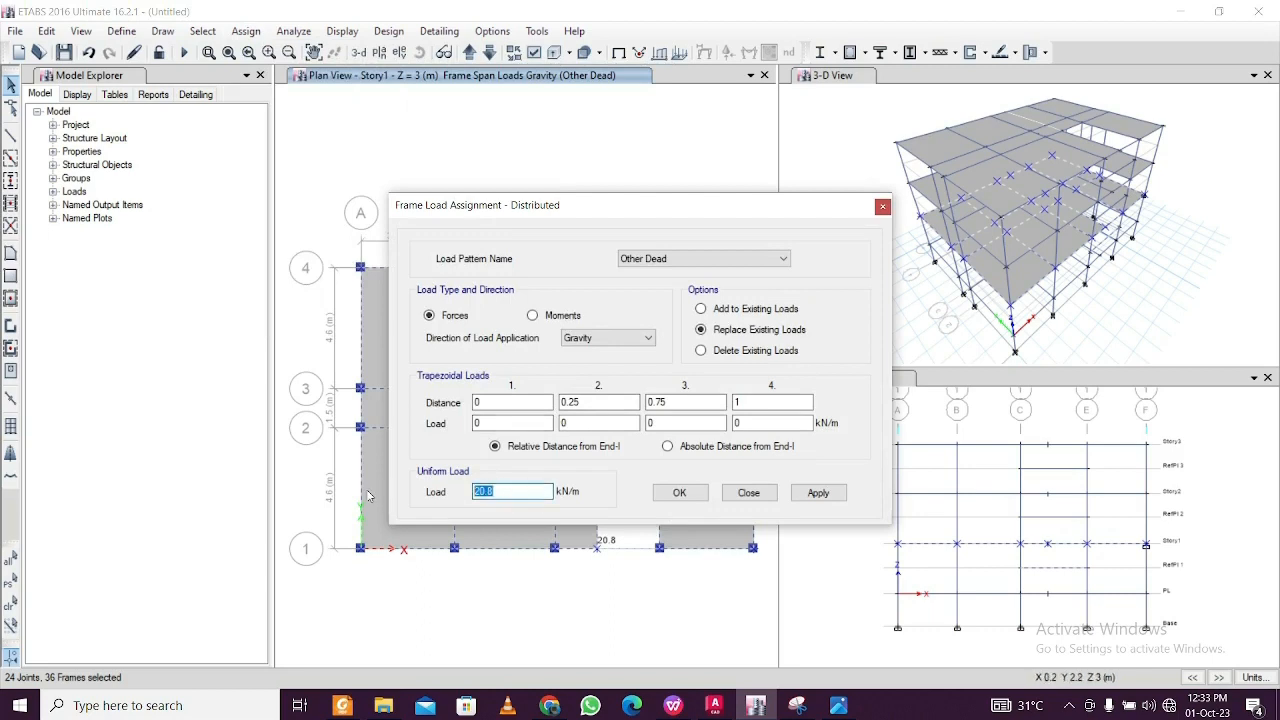
{"action": "type", "text": "8"}
{"action": "left_click", "coordinate": [818, 492]}
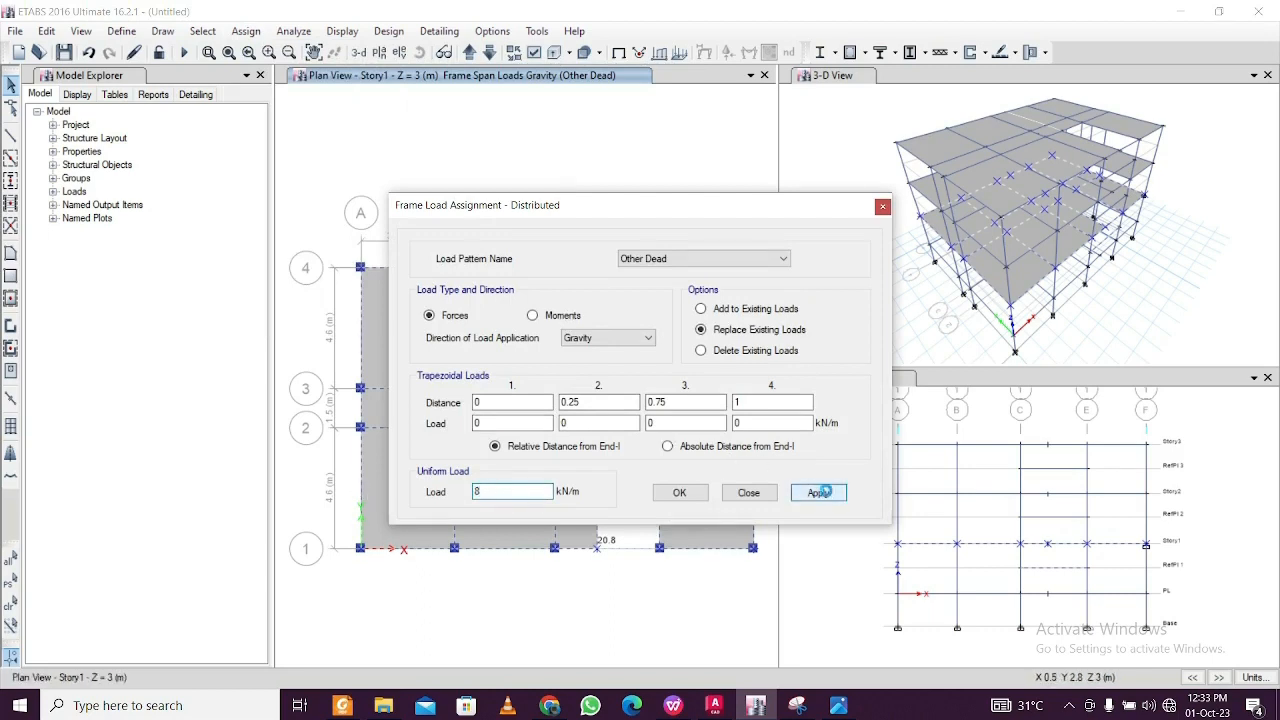
{"action": "left_click", "coordinate": [681, 492]}
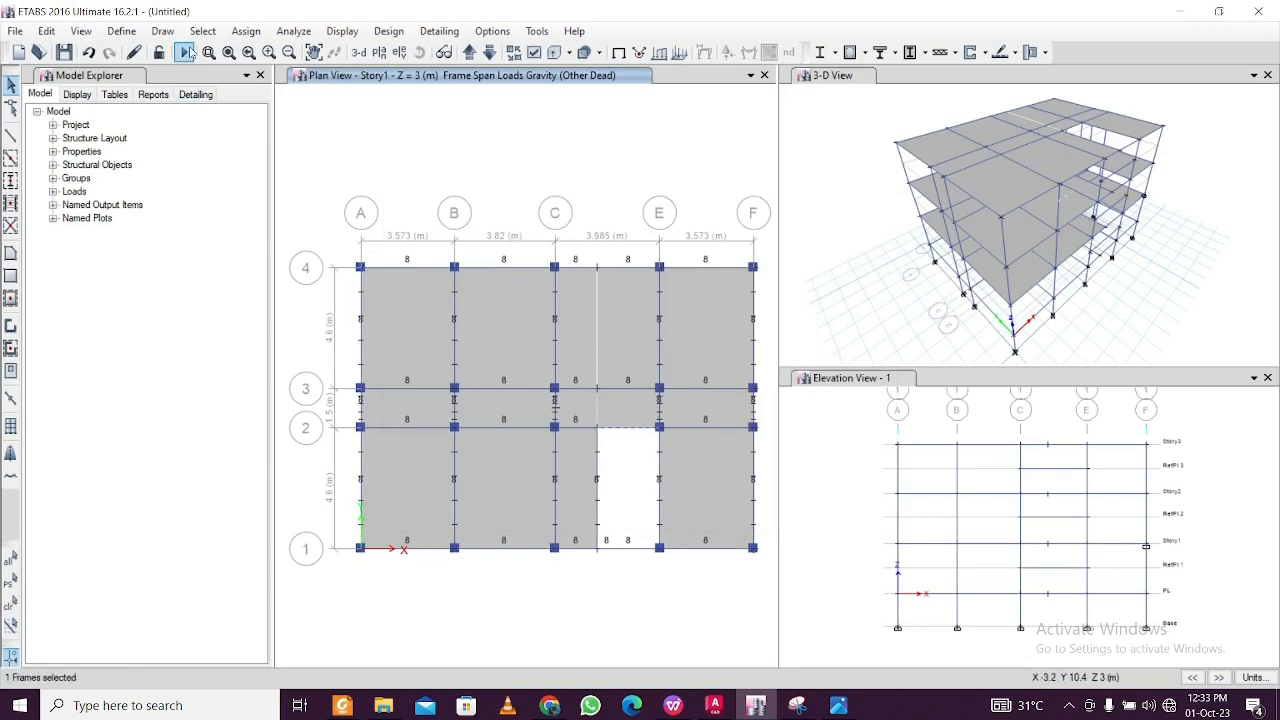
Consult the staircase load slide and assign an 18.4 kN/m uniform Other Dead load to the Story1 beam on grid 2 at the stair opening.
{"action": "left_click", "coordinate": [245, 31]}
{"action": "mouse_move", "coordinate": [287, 209]}
{"action": "mouse_move", "coordinate": [325, 187]}
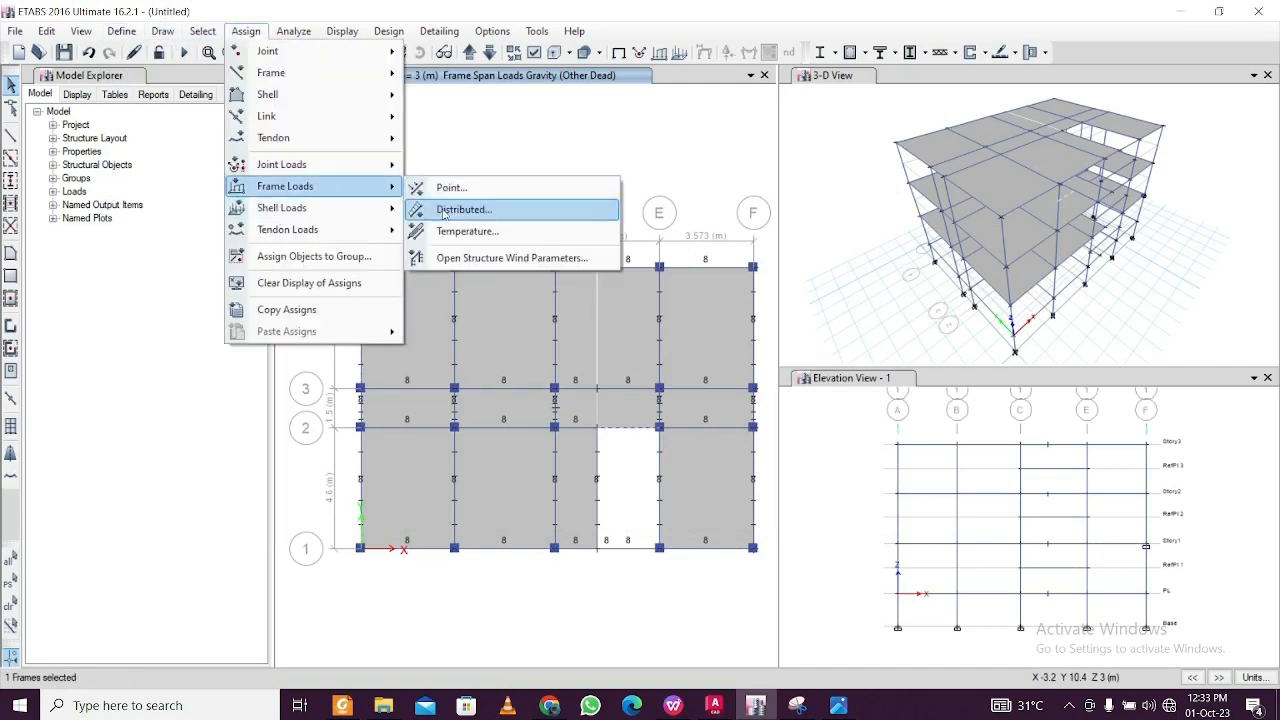
{"action": "left_click", "coordinate": [458, 211]}
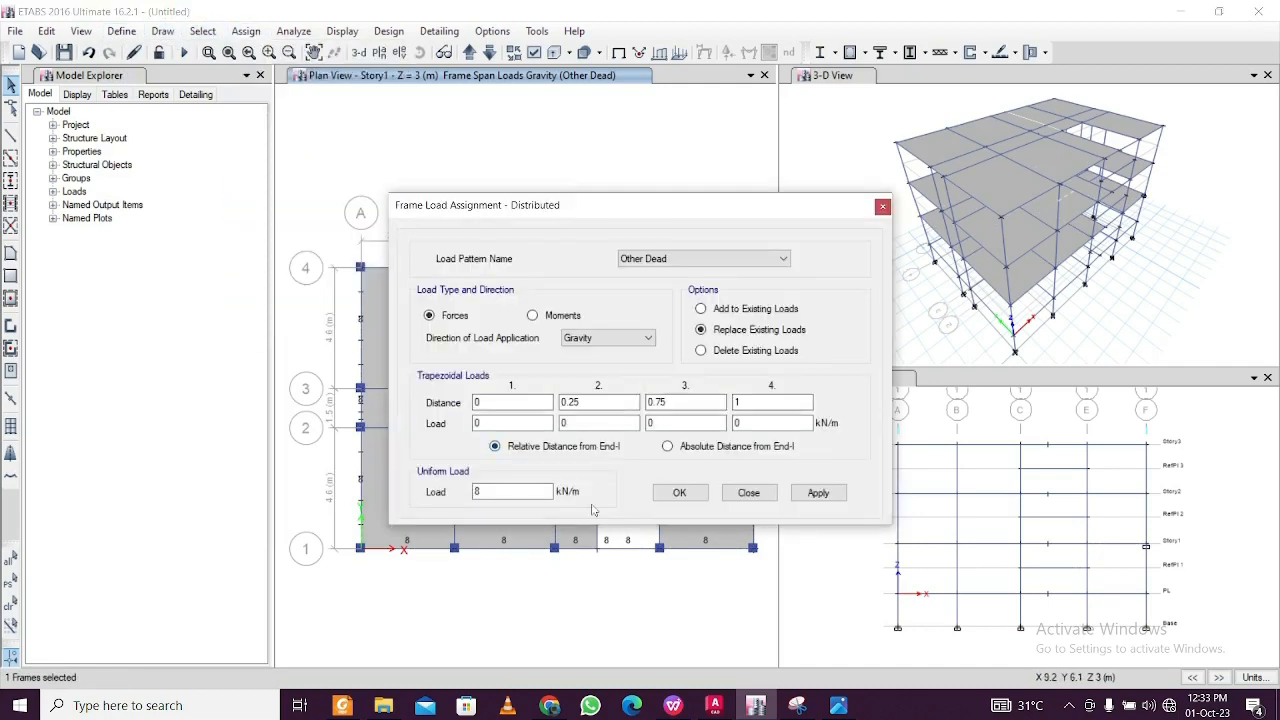
{"action": "double_click", "coordinate": [497, 491]}
{"action": "type", "text": "8"}
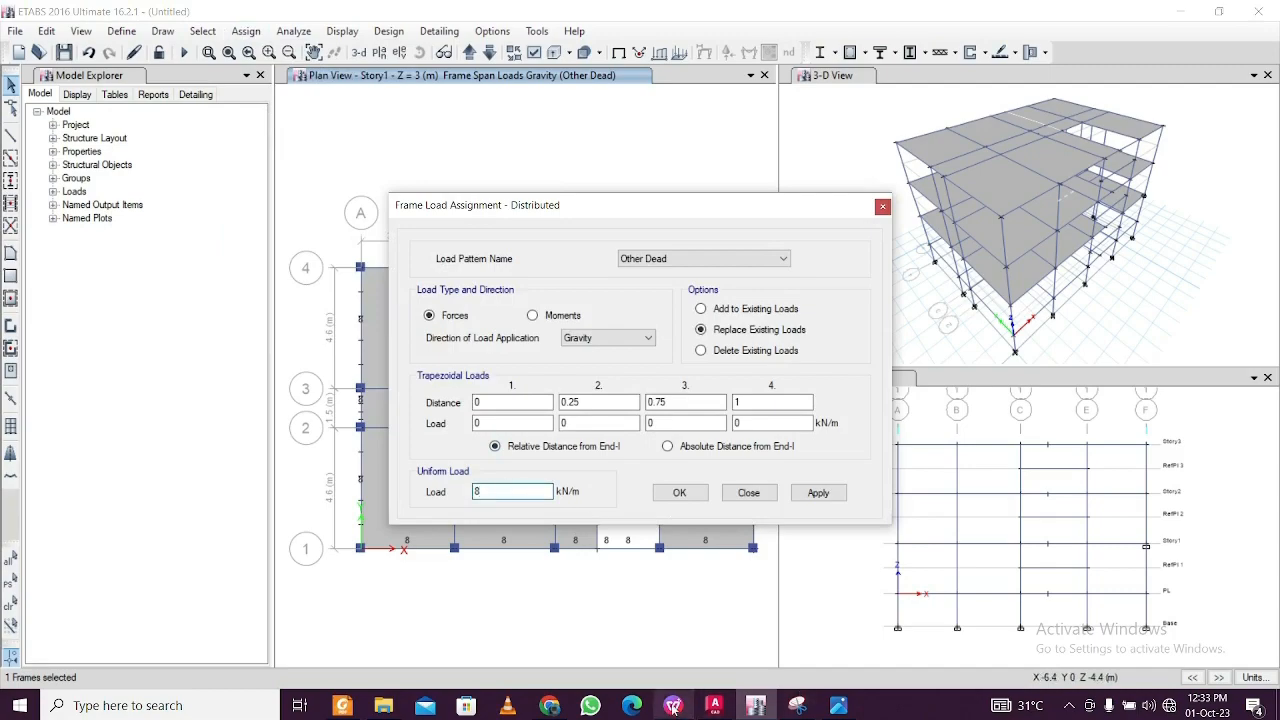
{"action": "mouse_move", "coordinate": [673, 706]}
{"action": "left_click", "coordinate": [692, 648]}
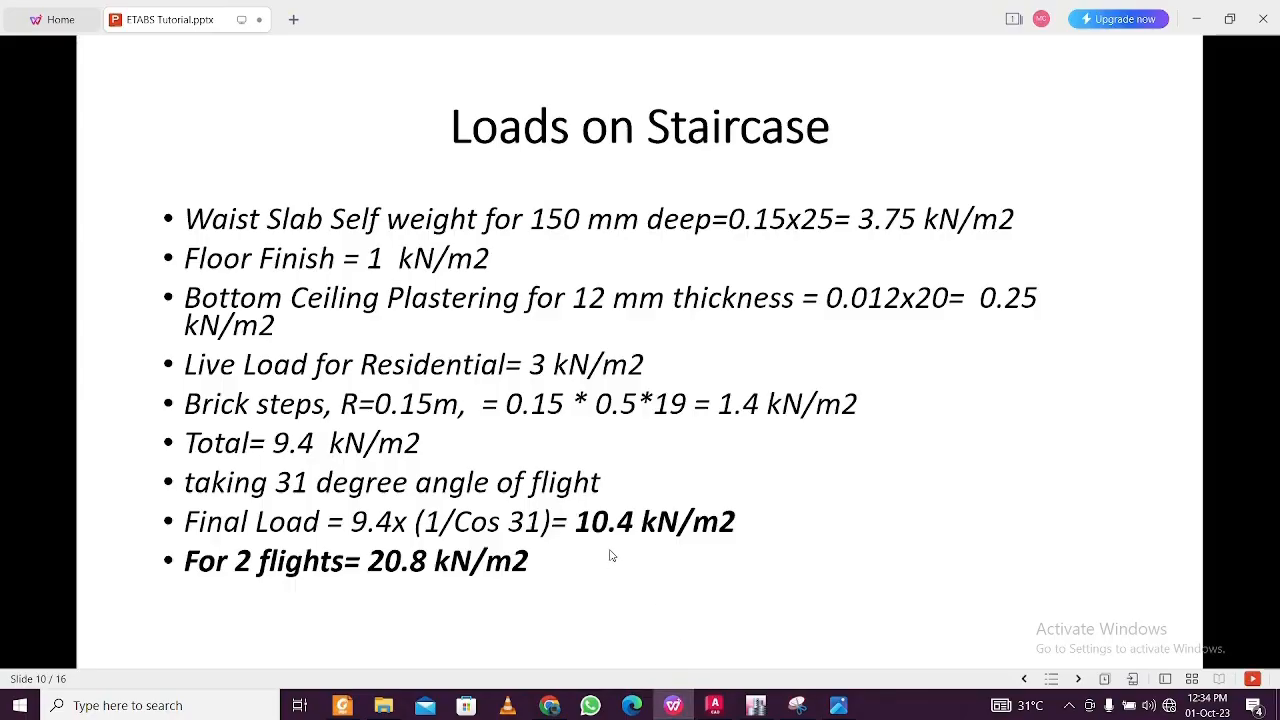
{"action": "left_click", "coordinate": [1207, 19]}
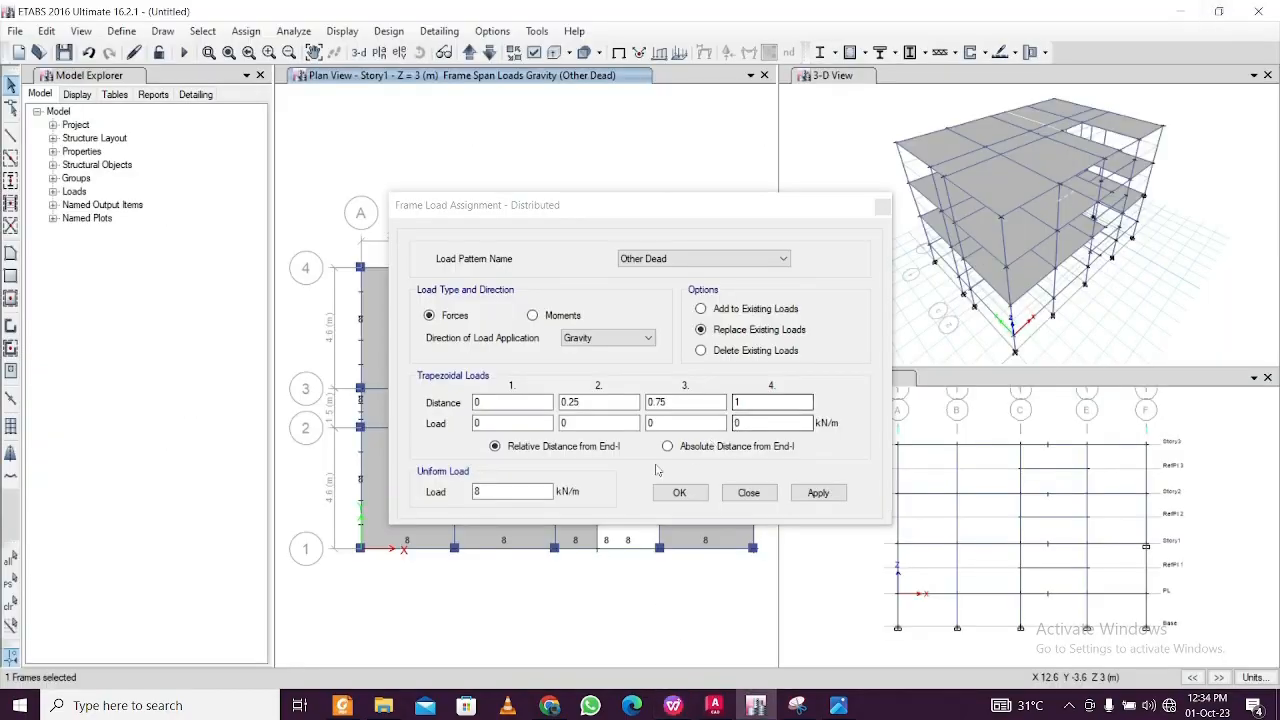
{"action": "left_click", "coordinate": [425, 495]}
{"action": "type", "text": "18.4"}
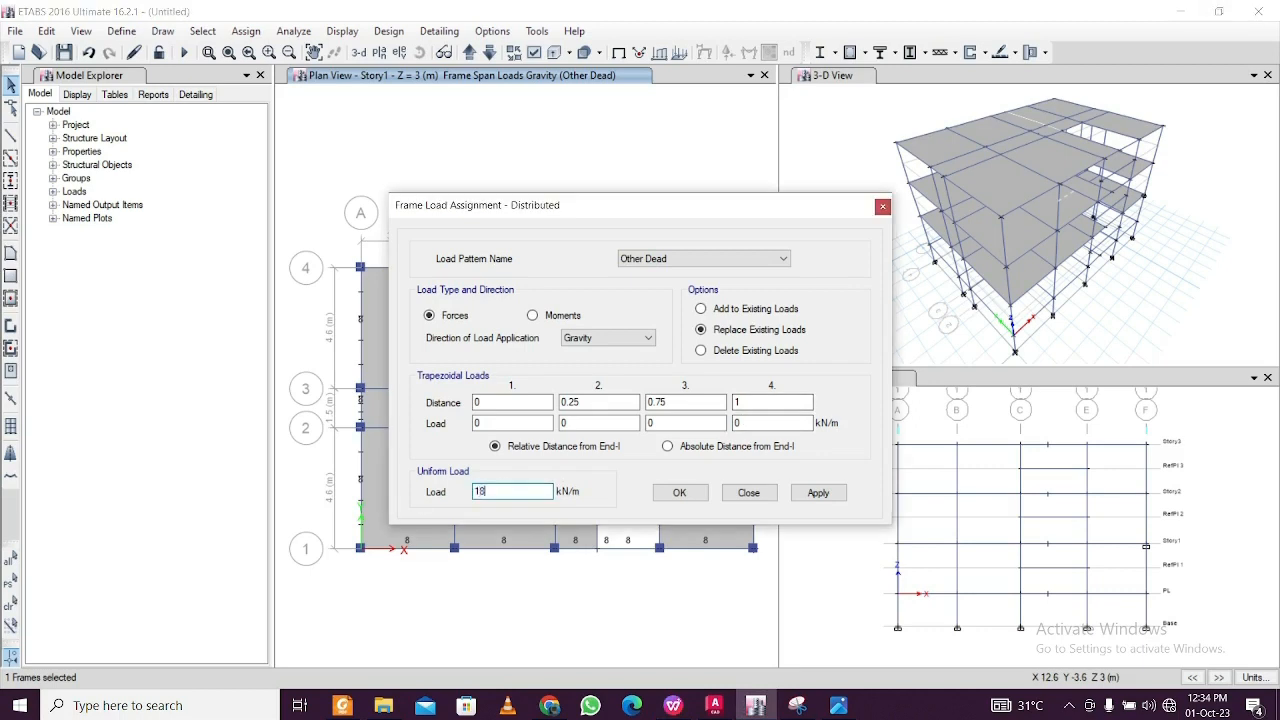
{"action": "left_click", "coordinate": [818, 493]}
{"action": "left_click", "coordinate": [688, 493]}
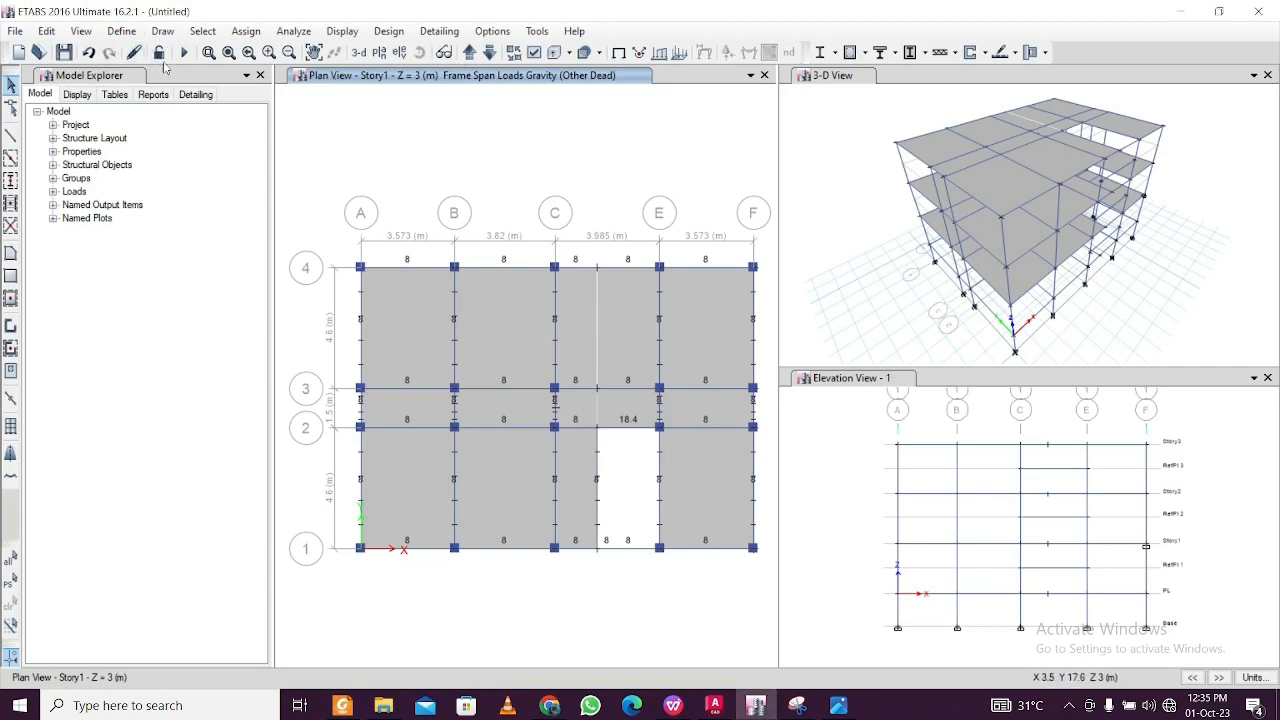
At the RefPl 2 level, assign a 20.8 kN/m uniform Other Dead load to the grid 1 beam between C and E, checking the staircase load slide.
{"action": "left_click", "coordinate": [81, 31]}
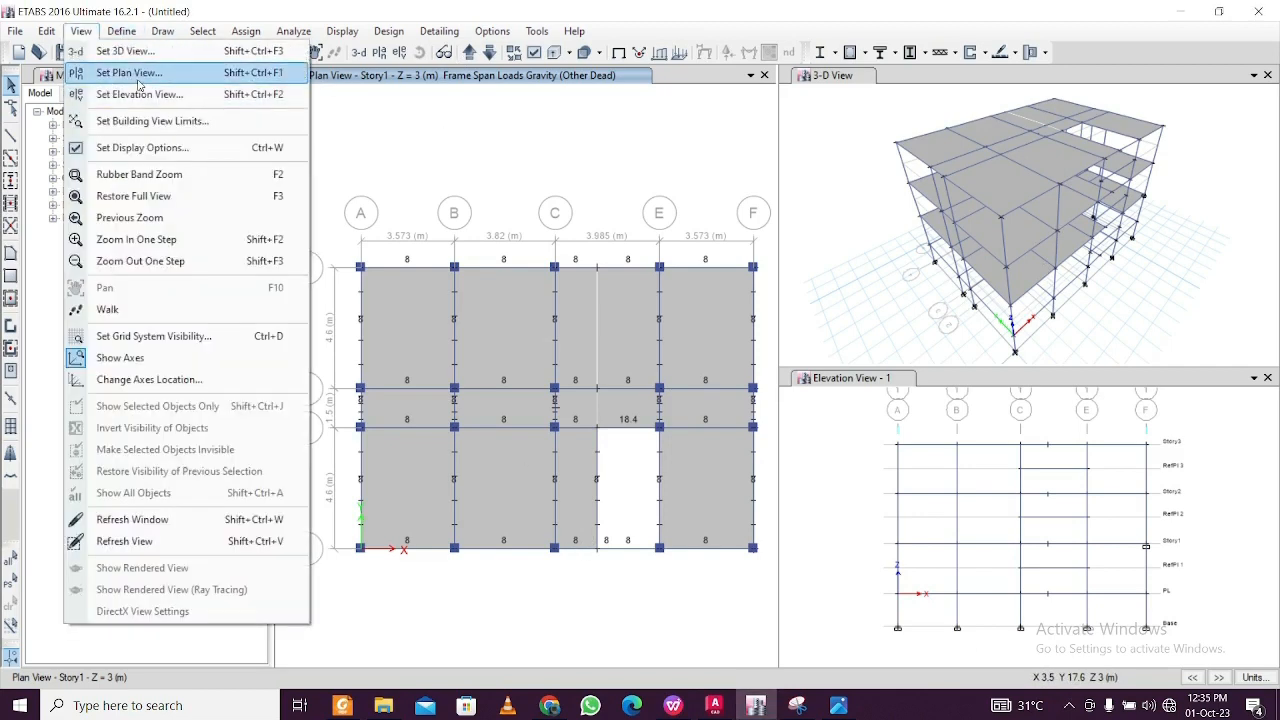
{"action": "left_click", "coordinate": [404, 80]}
{"action": "left_click", "coordinate": [468, 52]}
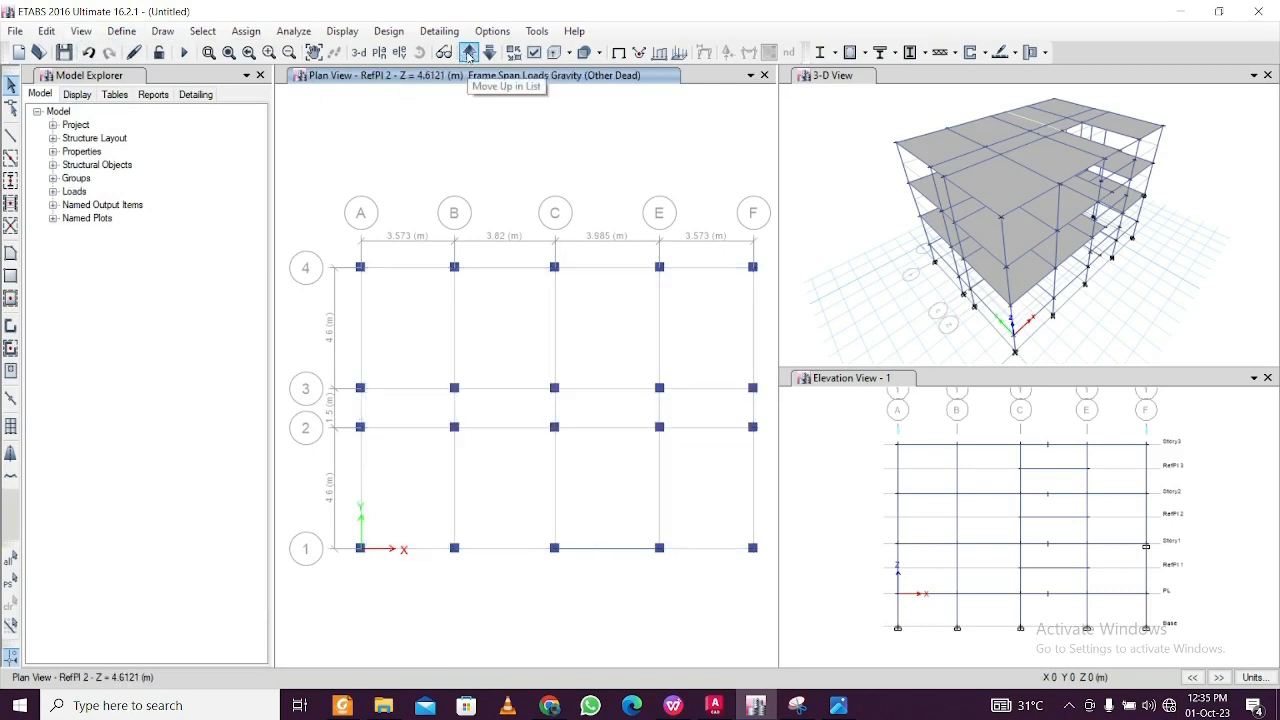
{"action": "left_click_drag", "start_coordinate": [620, 584], "coordinate": [586, 480]}
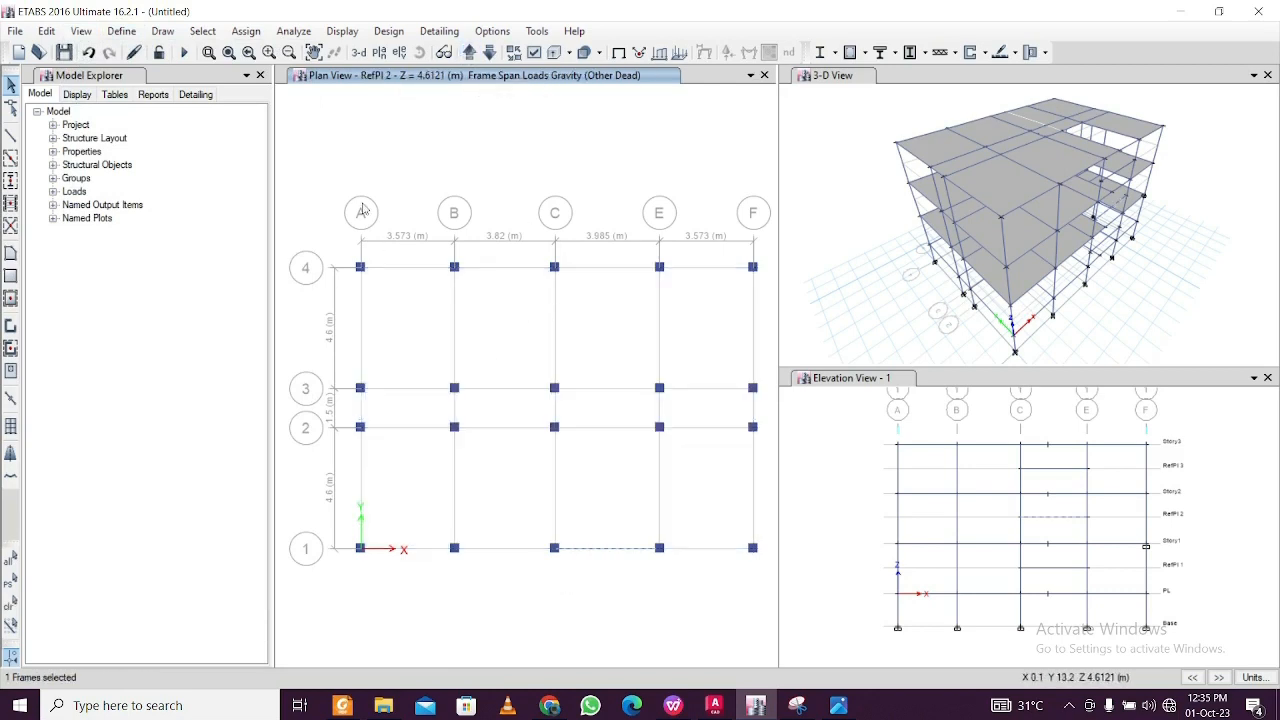
{"action": "left_click", "coordinate": [250, 33]}
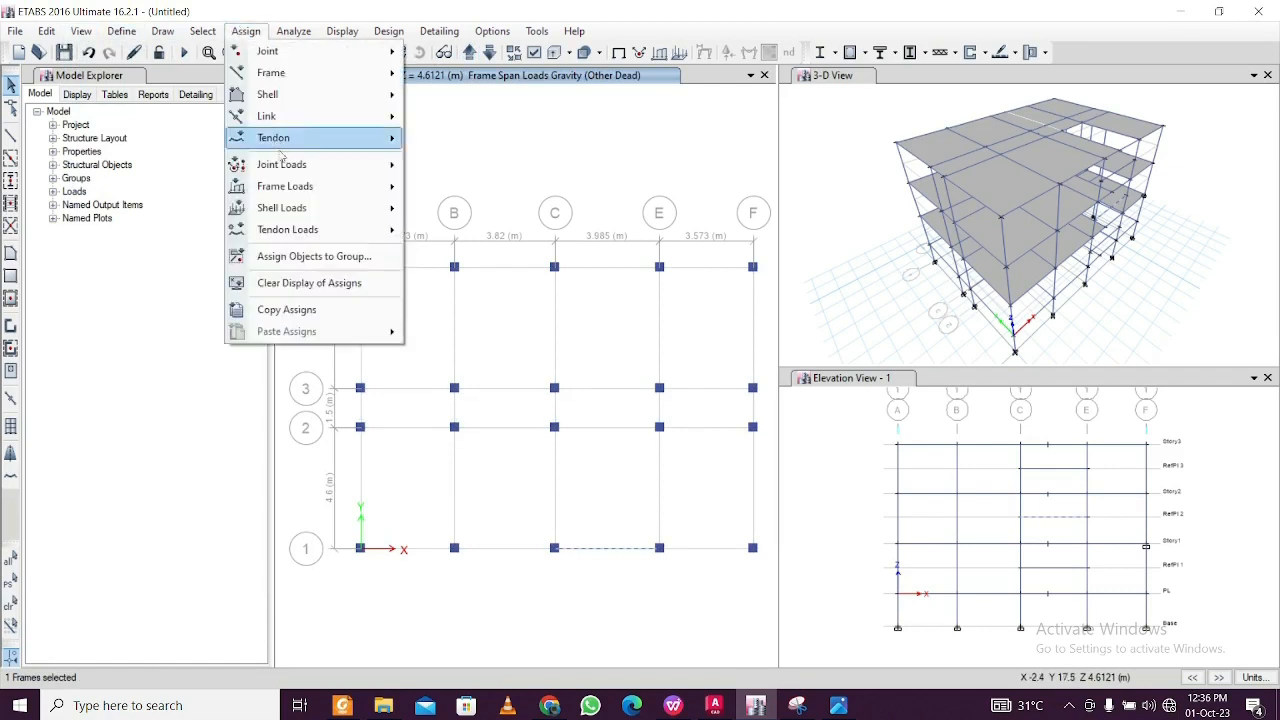
{"action": "mouse_move", "coordinate": [301, 197]}
{"action": "left_click", "coordinate": [474, 218]}
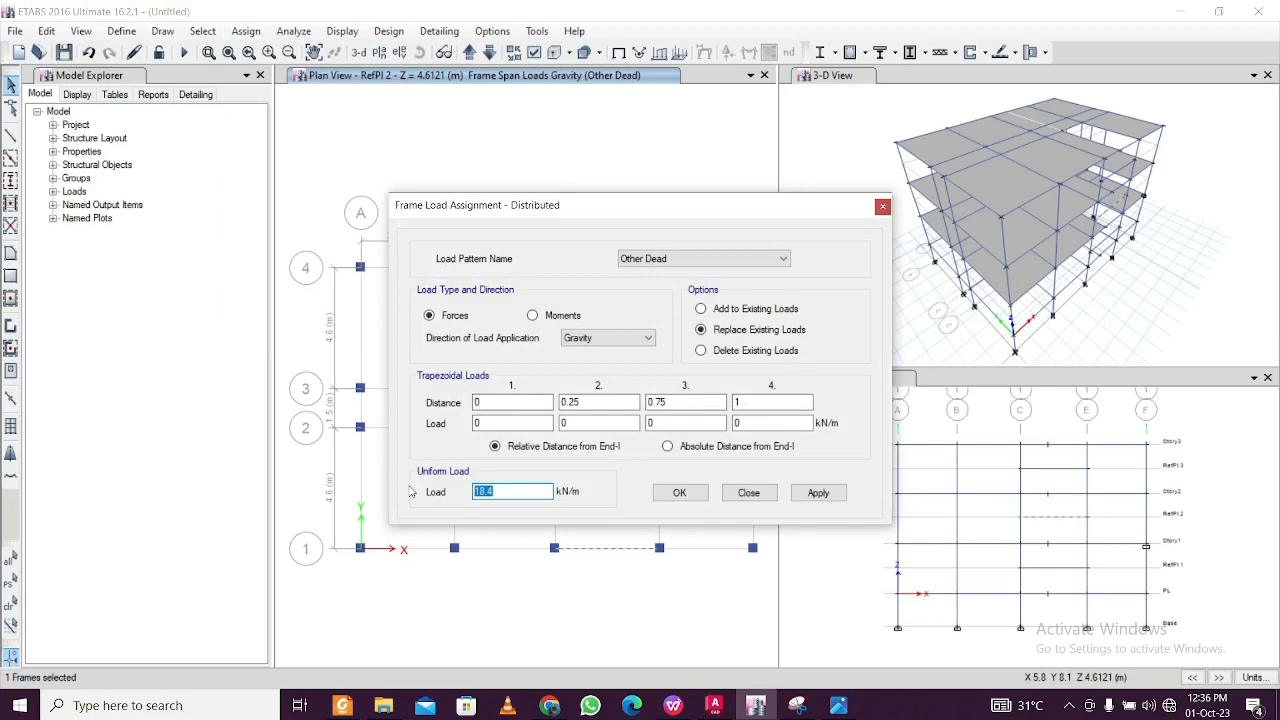
{"action": "left_click", "coordinate": [672, 706]}
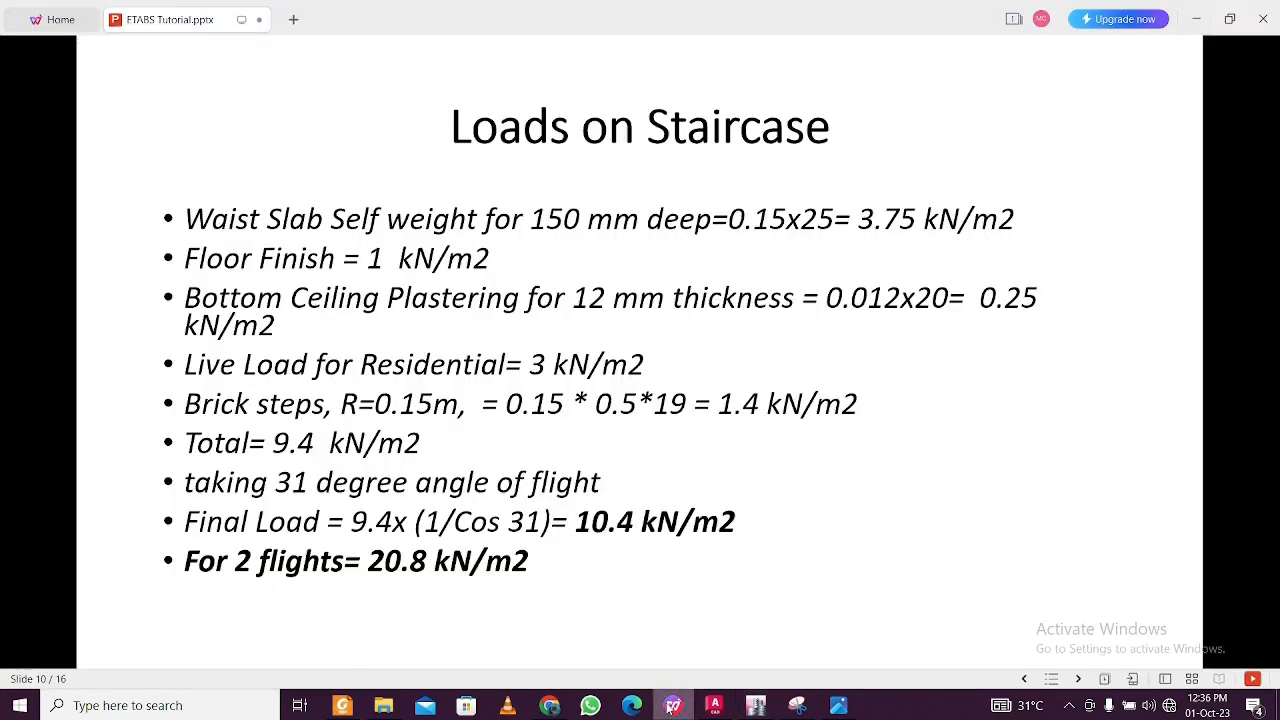
{"action": "left_click", "coordinate": [672, 706]}
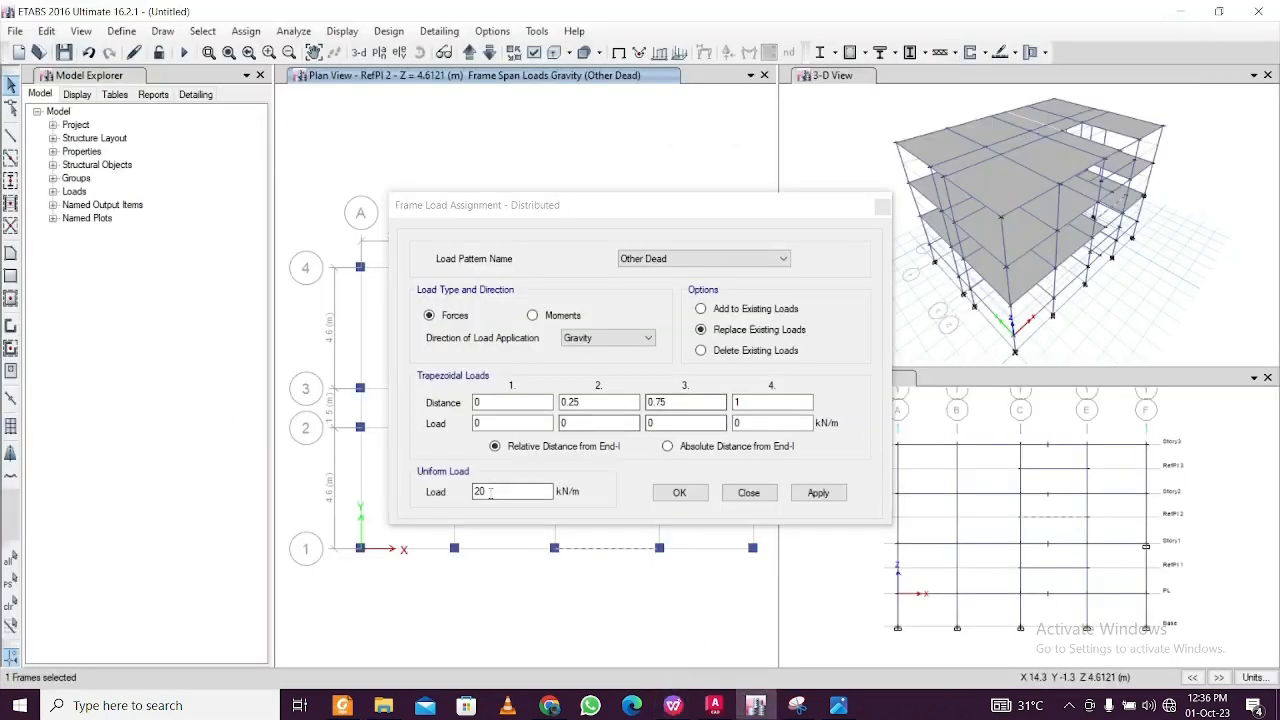
{"action": "type", "text": "20"}
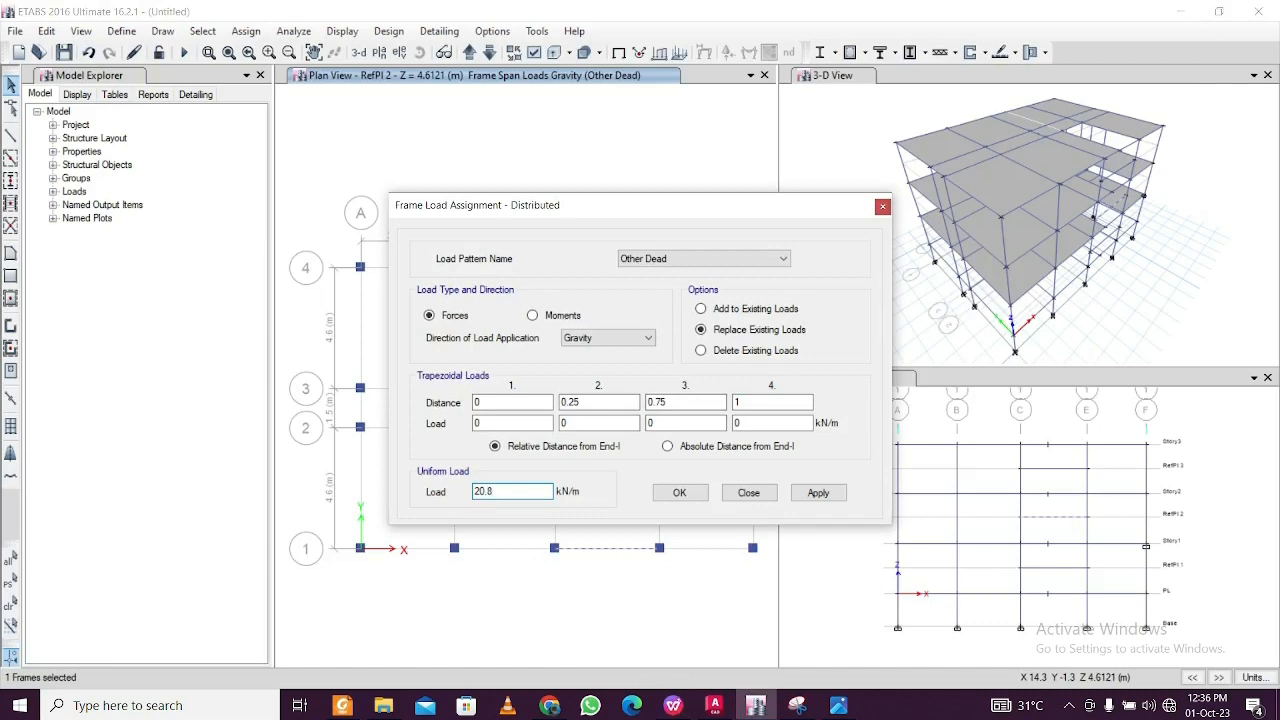
{"action": "left_click", "coordinate": [818, 492]}
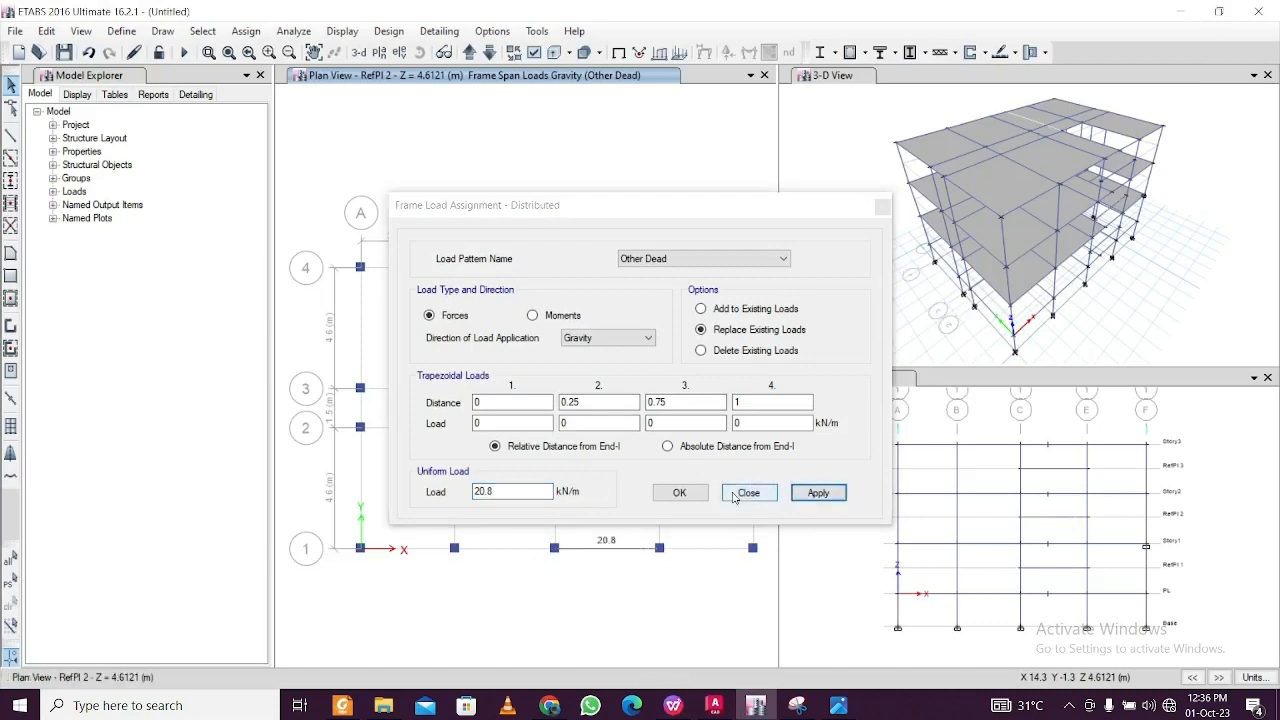
{"action": "left_click", "coordinate": [680, 493]}
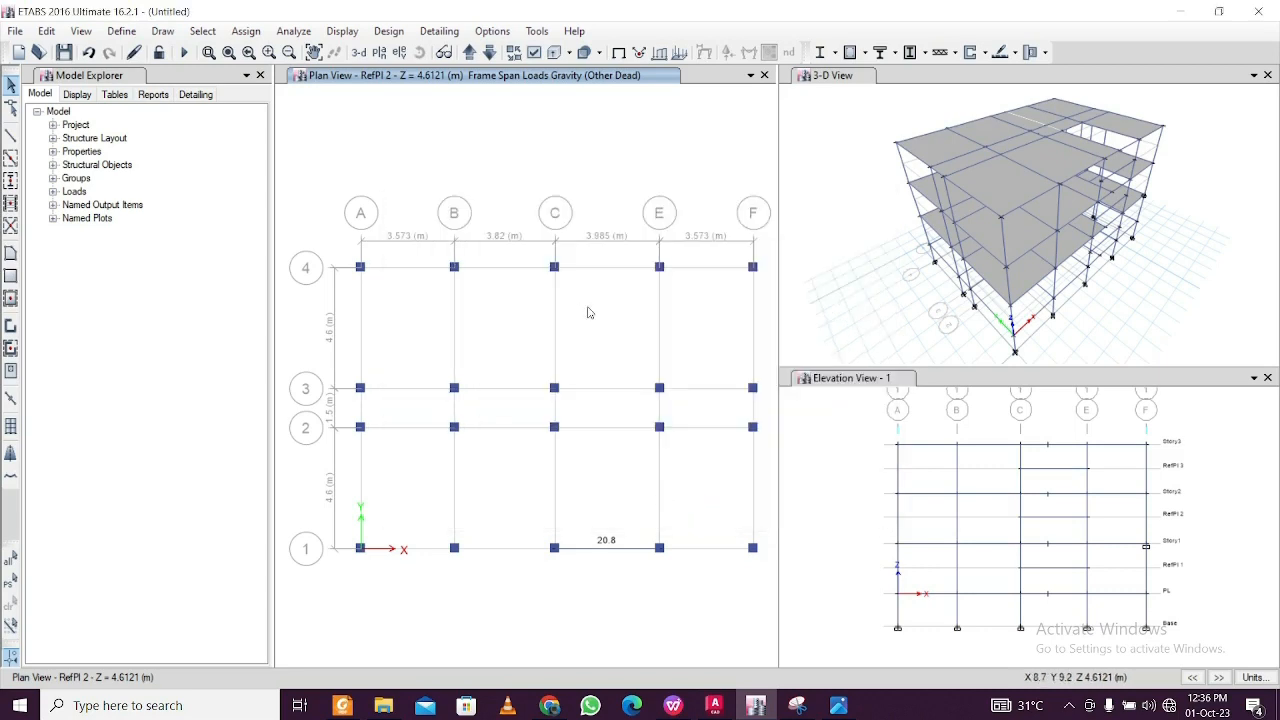
At the RefPl 3 level, assign a 20.8 kN/m uniform Other Dead gravity load to the grid 1 beam between C and E.
{"action": "left_click", "coordinate": [469, 53]}
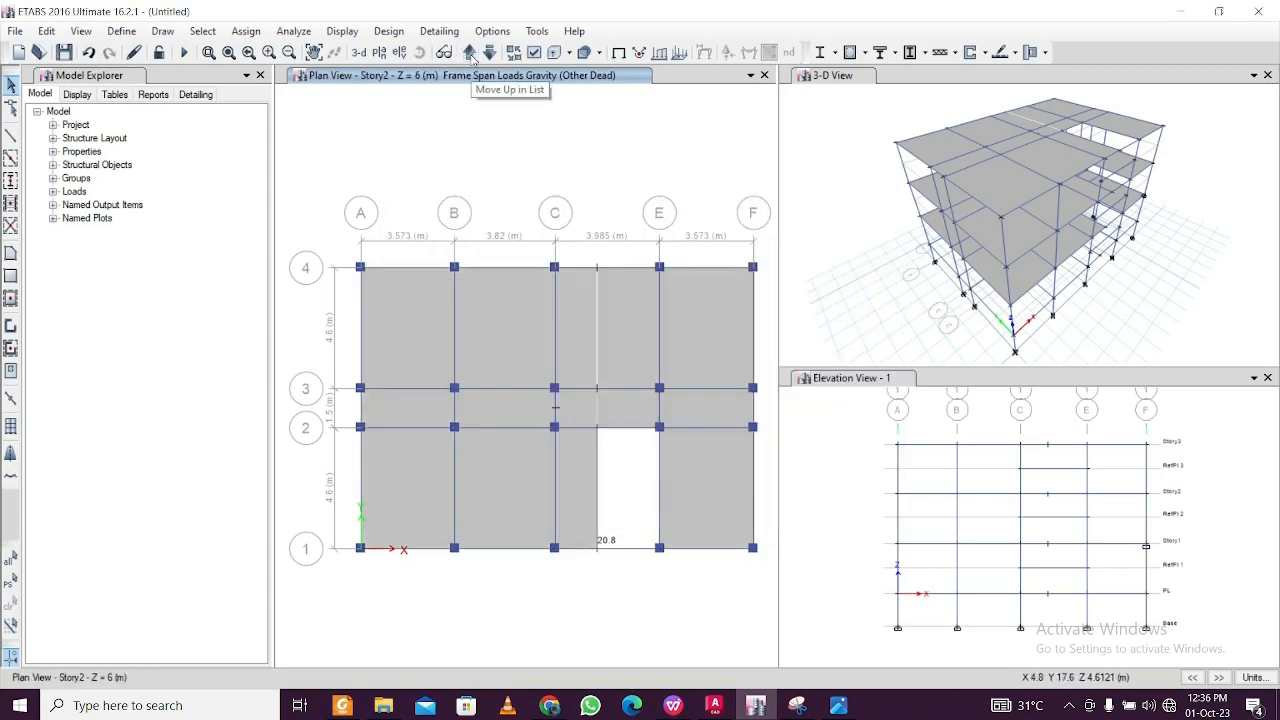
{"action": "left_click", "coordinate": [469, 53]}
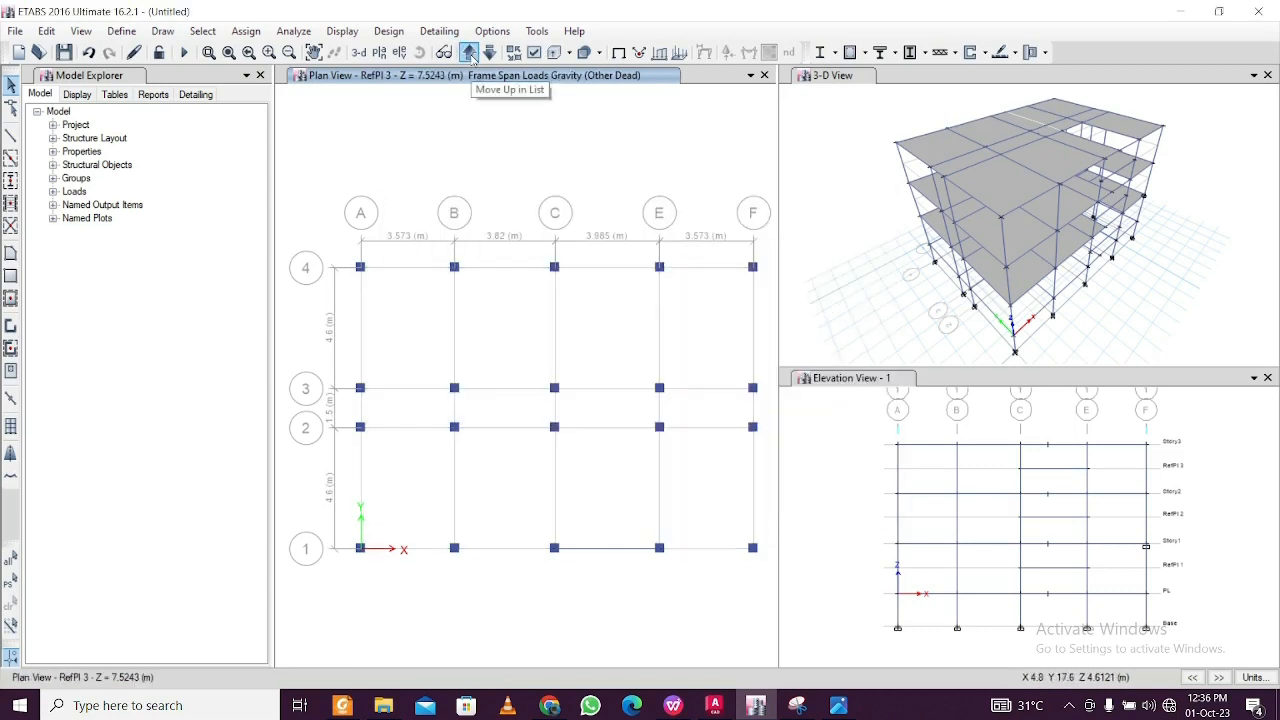
{"action": "left_click", "coordinate": [600, 548]}
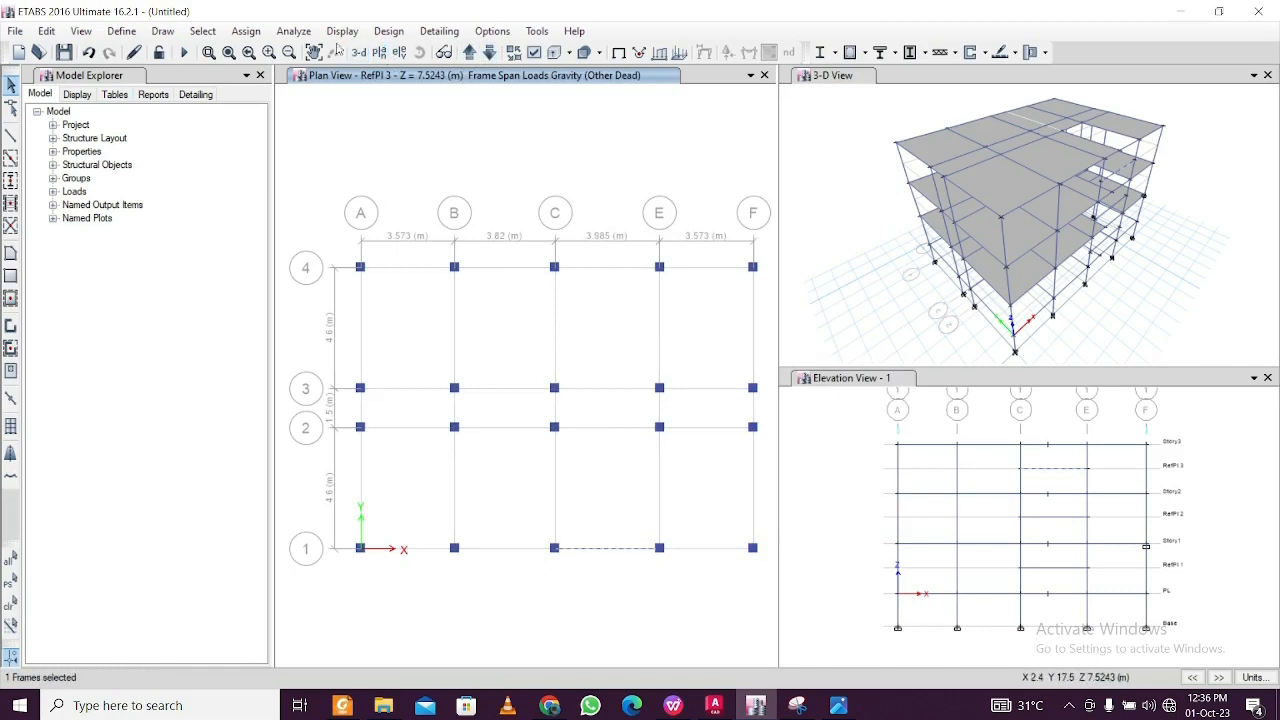
{"action": "left_click", "coordinate": [248, 34]}
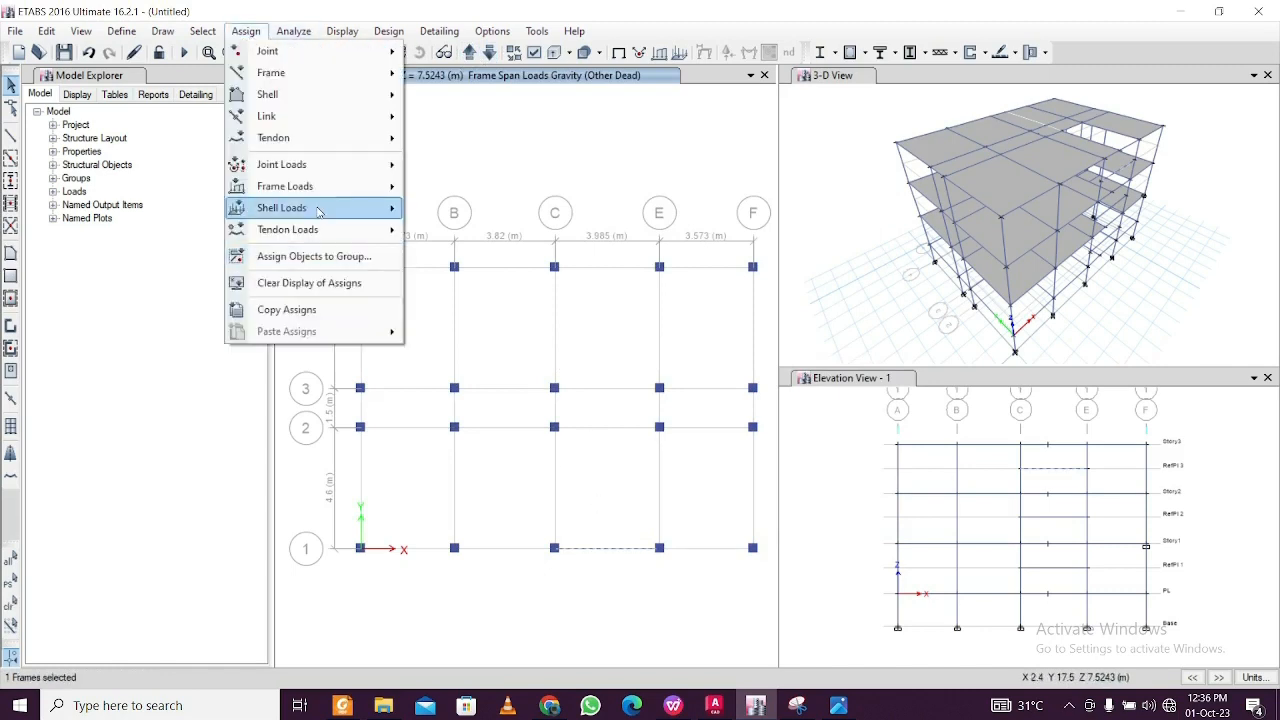
{"action": "mouse_move", "coordinate": [338, 207]}
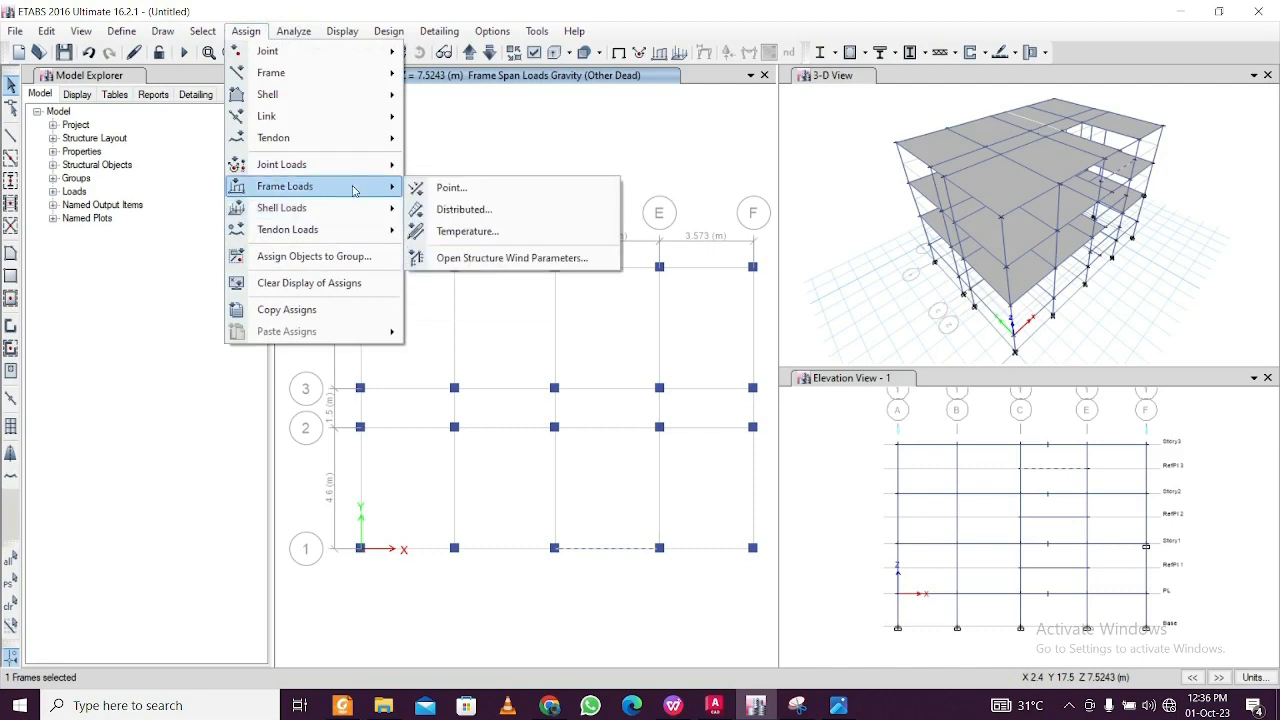
{"action": "left_click", "coordinate": [455, 206]}
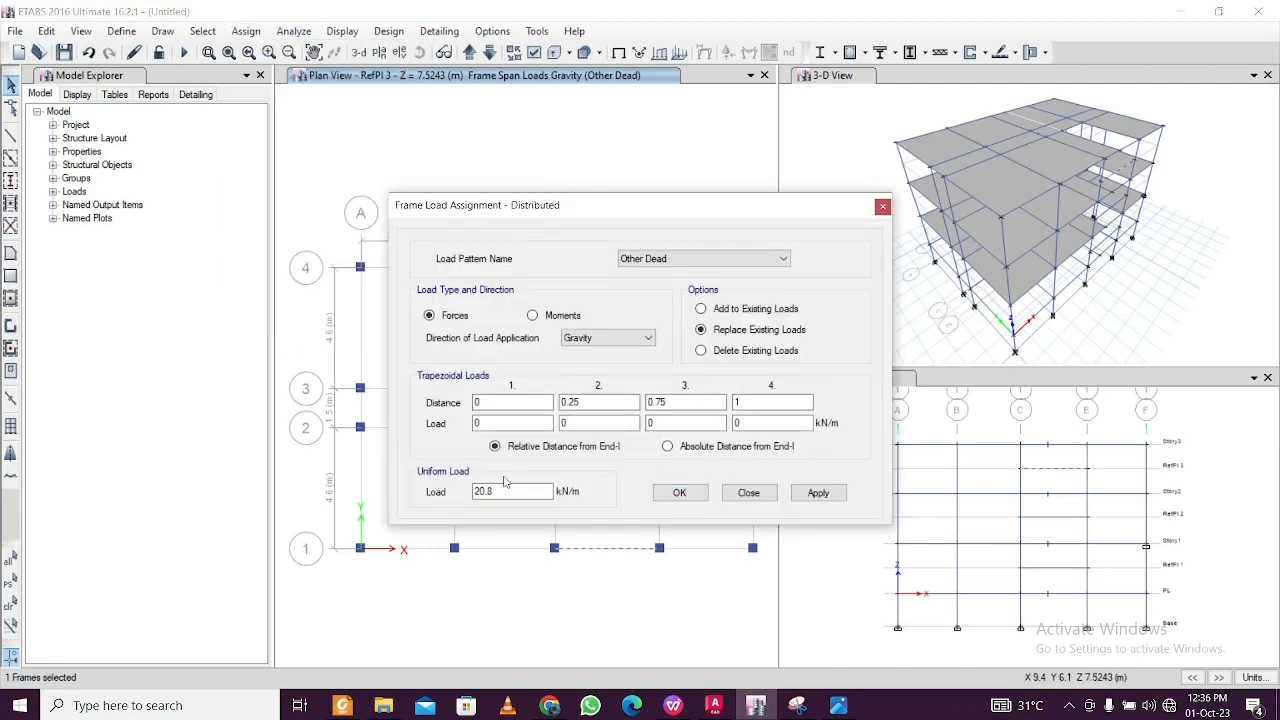
{"action": "left_click", "coordinate": [818, 492]}
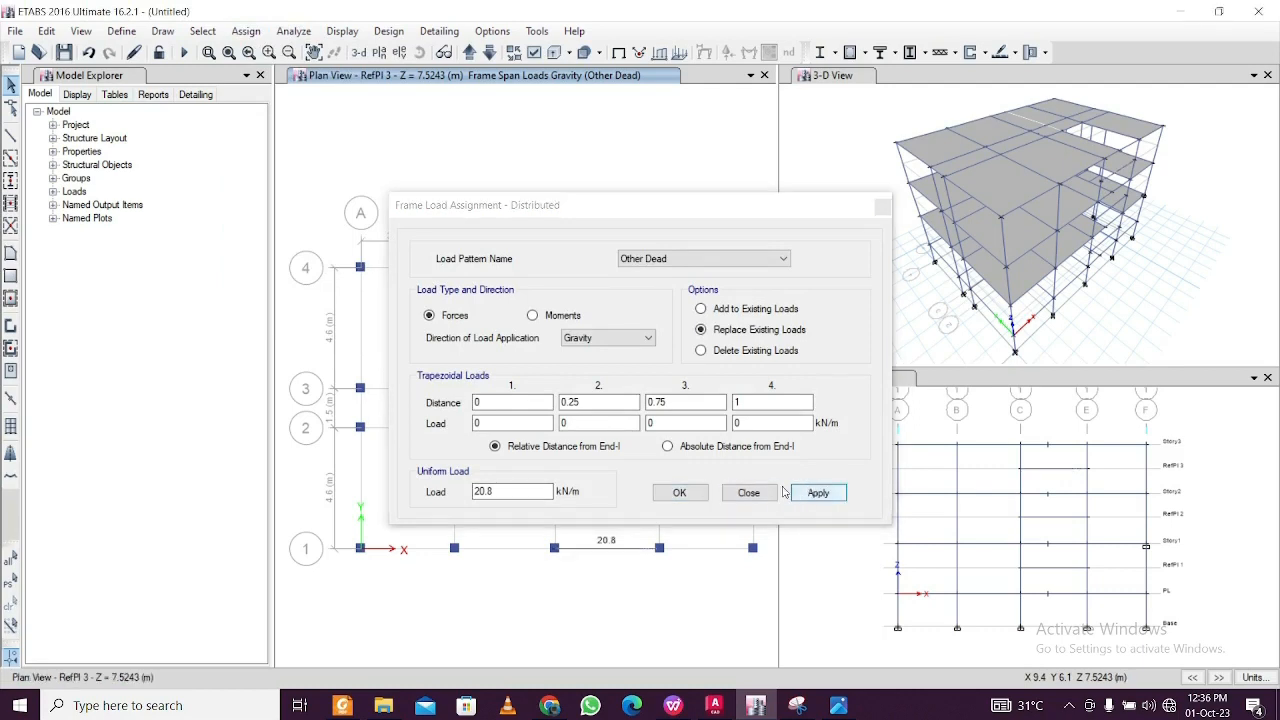
{"action": "left_click", "coordinate": [679, 493]}
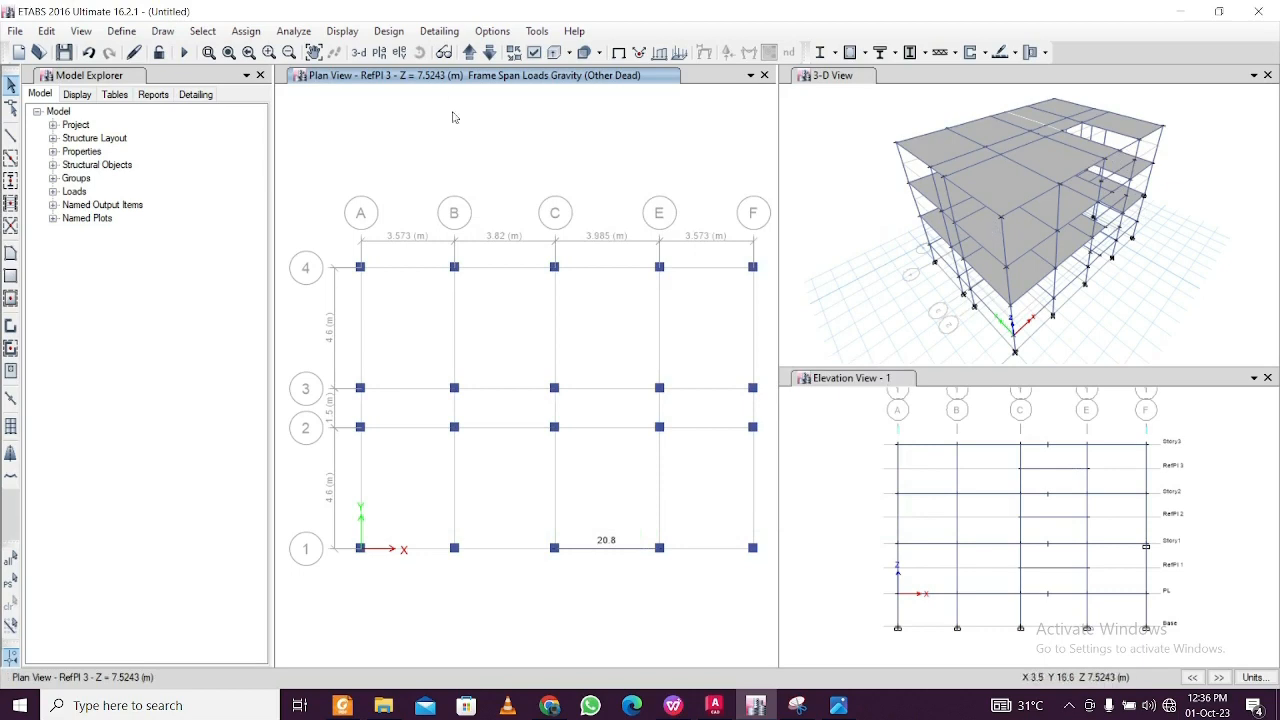
Select everything on the Story2 plan and deselect the columns with frame property C 350 x 350.
{"action": "left_click", "coordinate": [489, 53]}
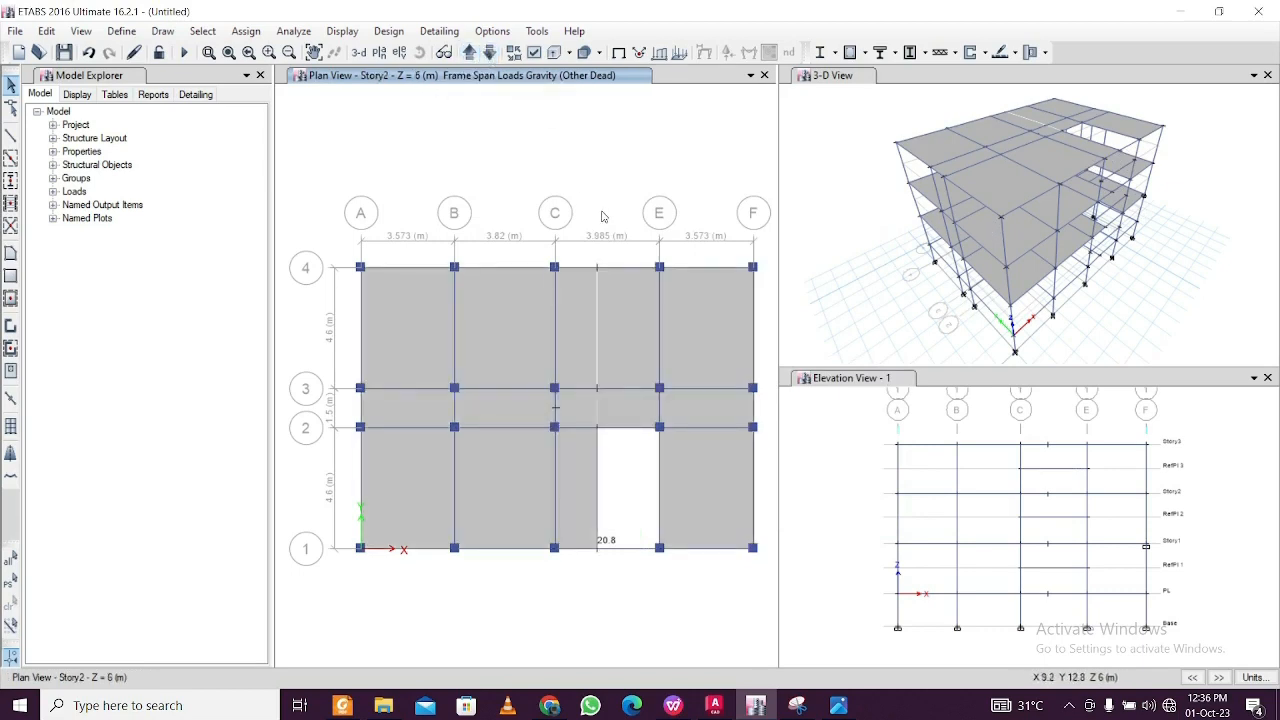
{"action": "mouse_move", "coordinate": [599, 291]}
{"action": "middle_mouse_down"}
{"action": "mouse_move", "coordinate": [578, 287]}
{"action": "mouse_move", "coordinate": [590, 299]}
{"action": "middle_mouse_up"}
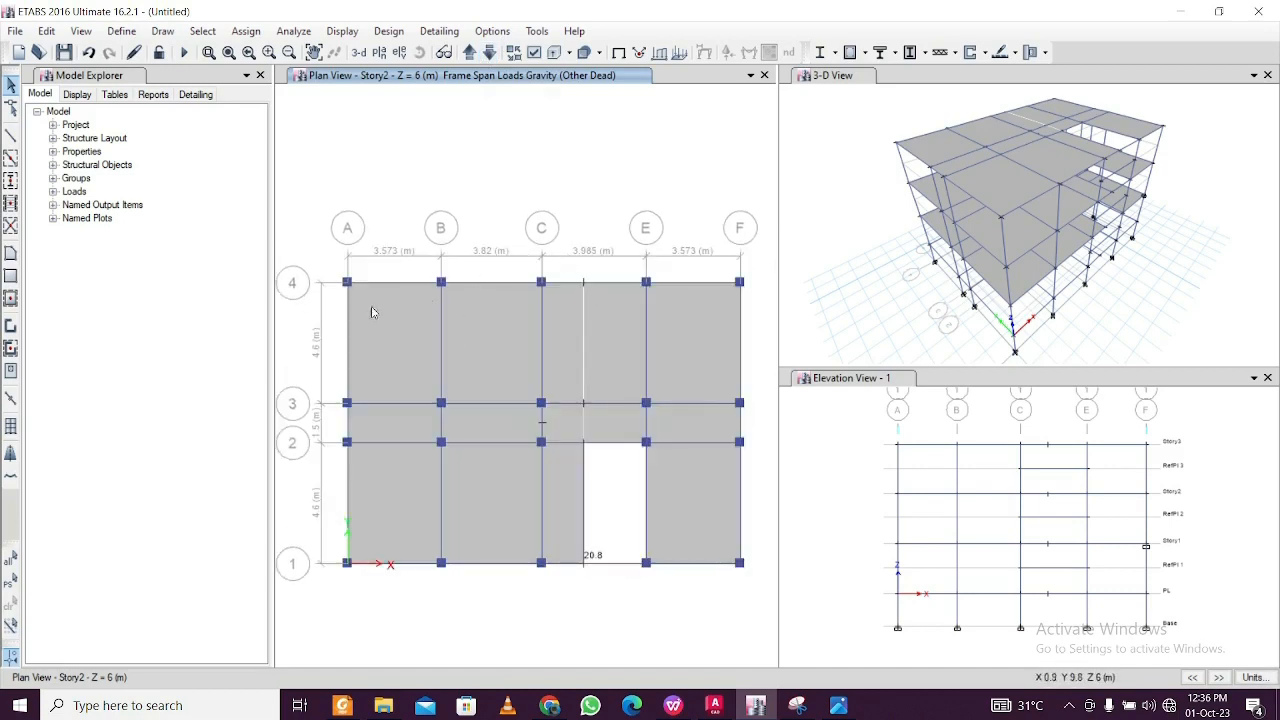
{"action": "left_click_drag", "start_coordinate": [326, 254], "coordinate": [757, 611]}
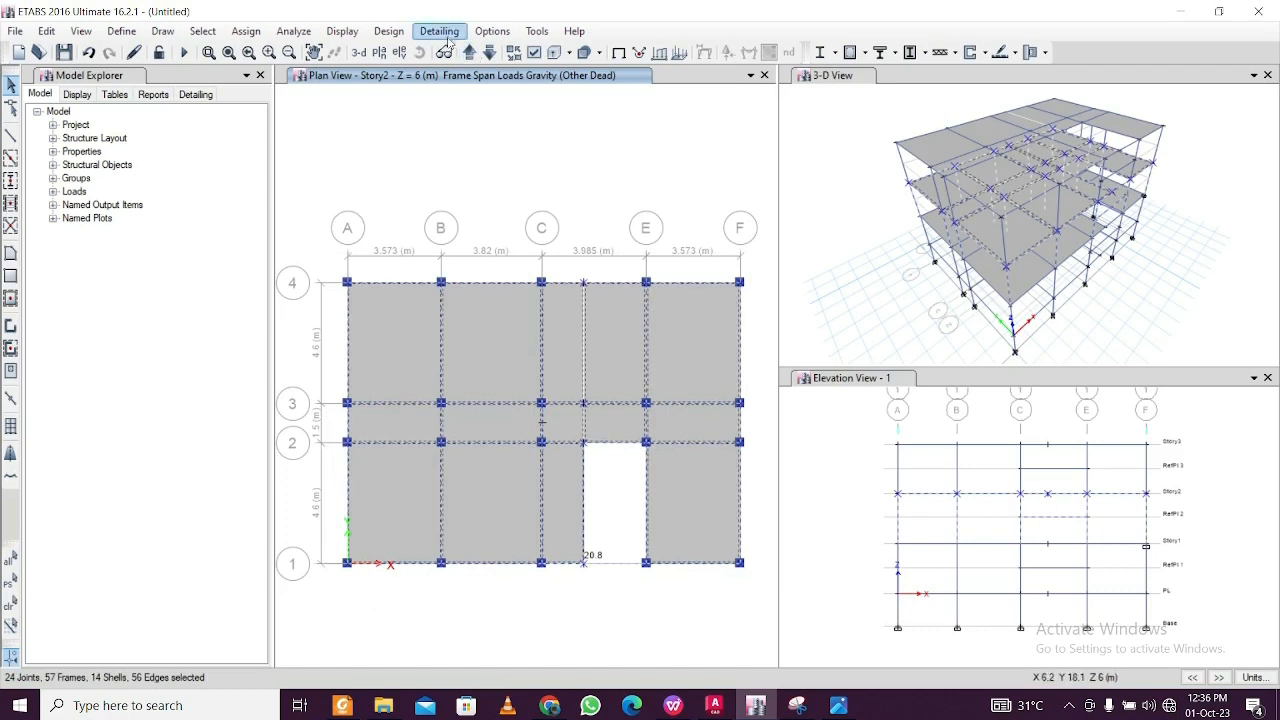
{"action": "left_click", "coordinate": [202, 31]}
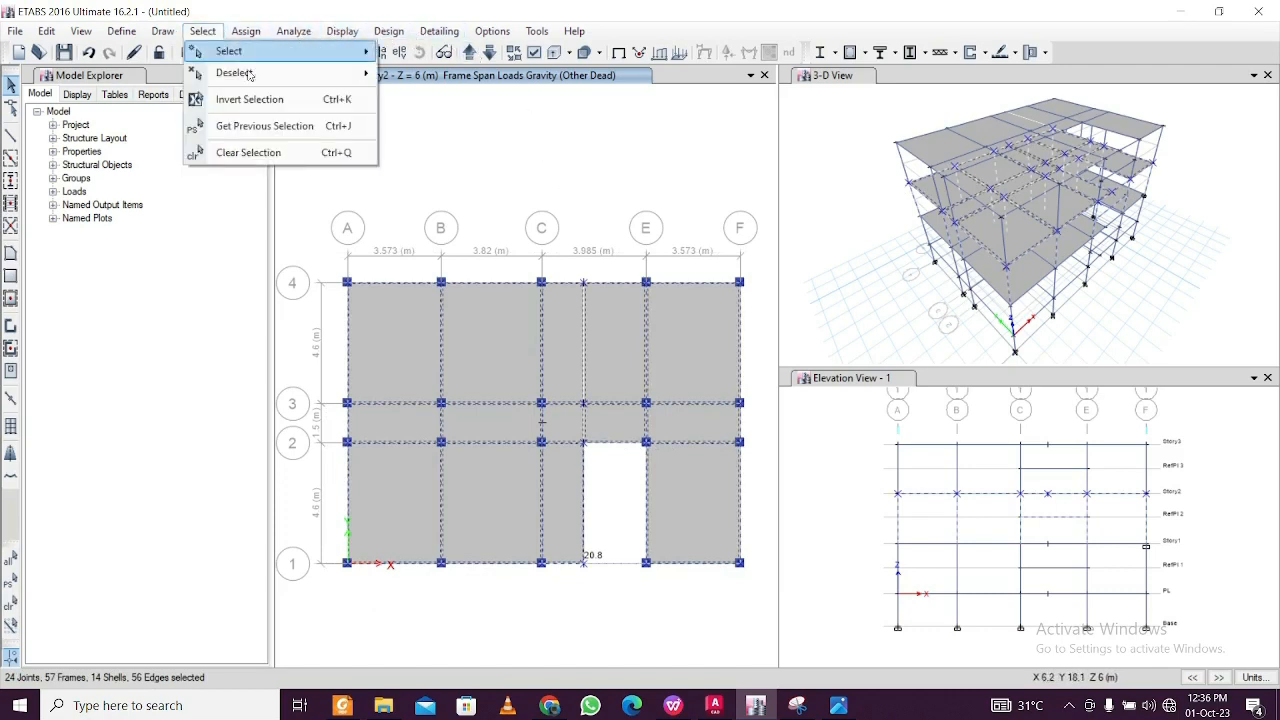
{"action": "mouse_move", "coordinate": [293, 80]}
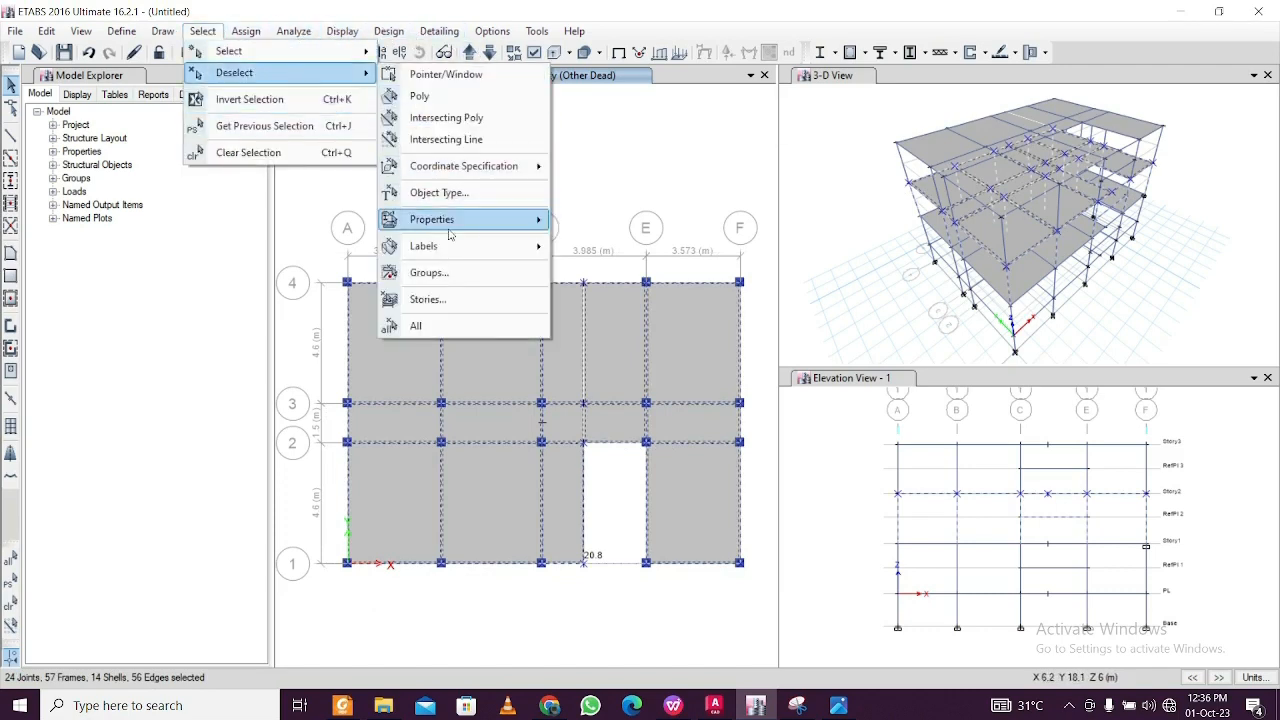
{"action": "mouse_move", "coordinate": [452, 234]}
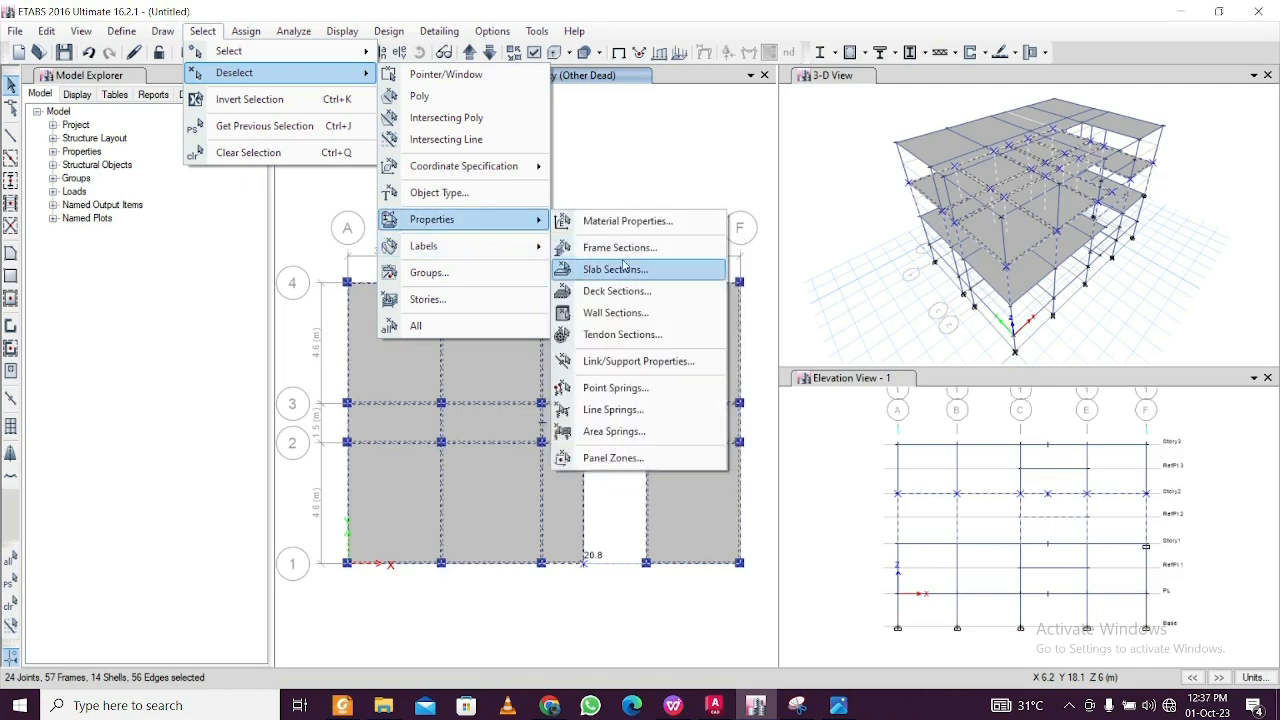
{"action": "left_click", "coordinate": [618, 247]}
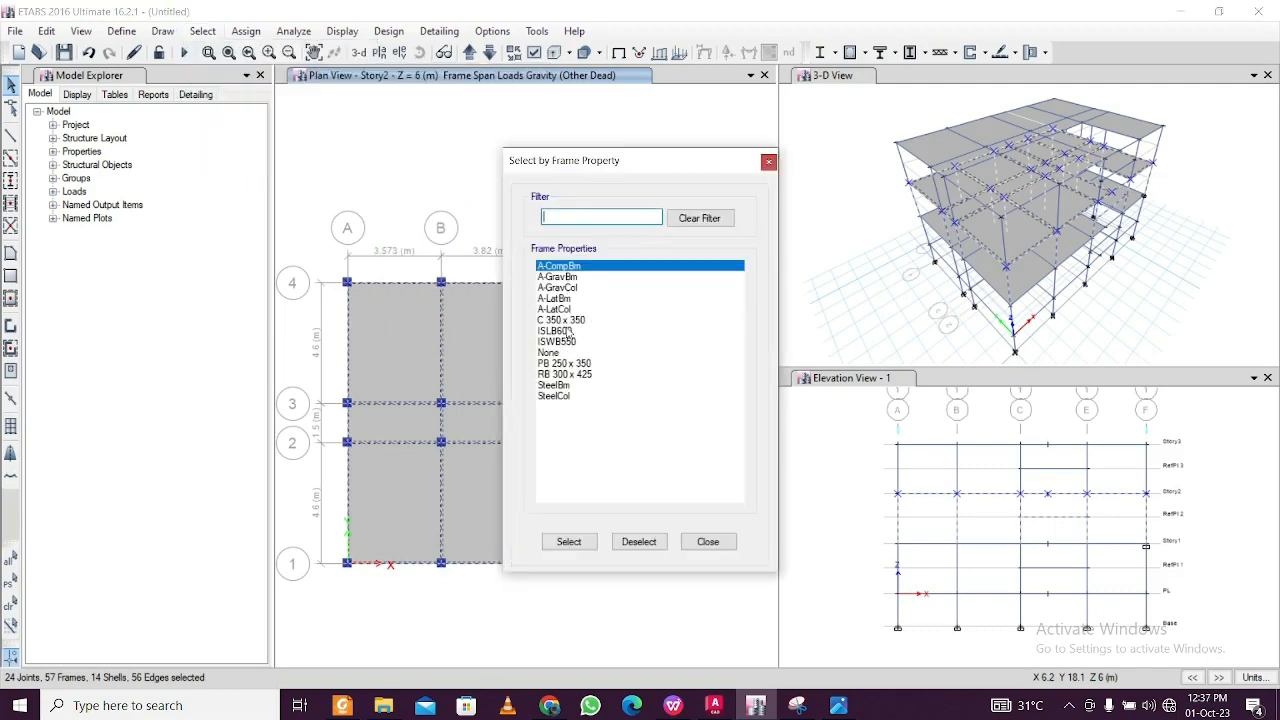
{"action": "left_click", "coordinate": [560, 330]}
{"action": "left_click", "coordinate": [640, 542]}
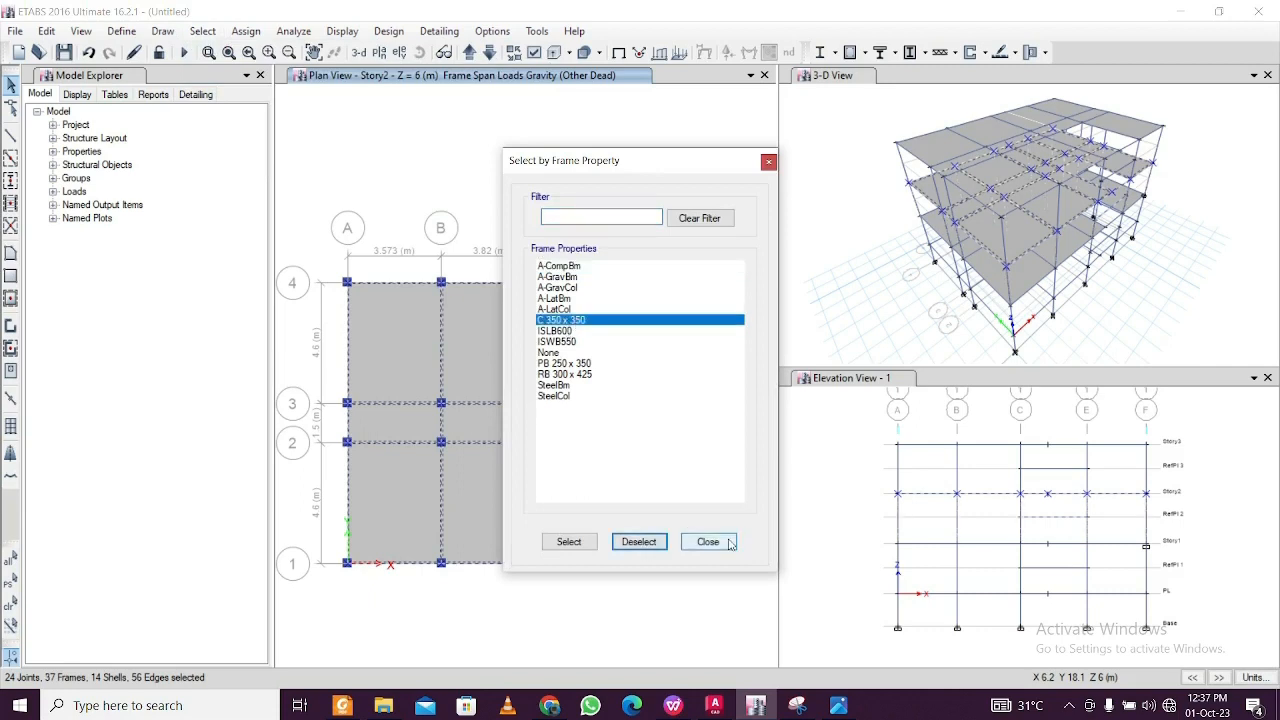
{"action": "left_click", "coordinate": [716, 544]}
Deselect all slabs with property Slab 125 mm, plus the Story2 beam on grid 2 bordering the stair opening.
{"action": "left_click", "coordinate": [202, 31]}
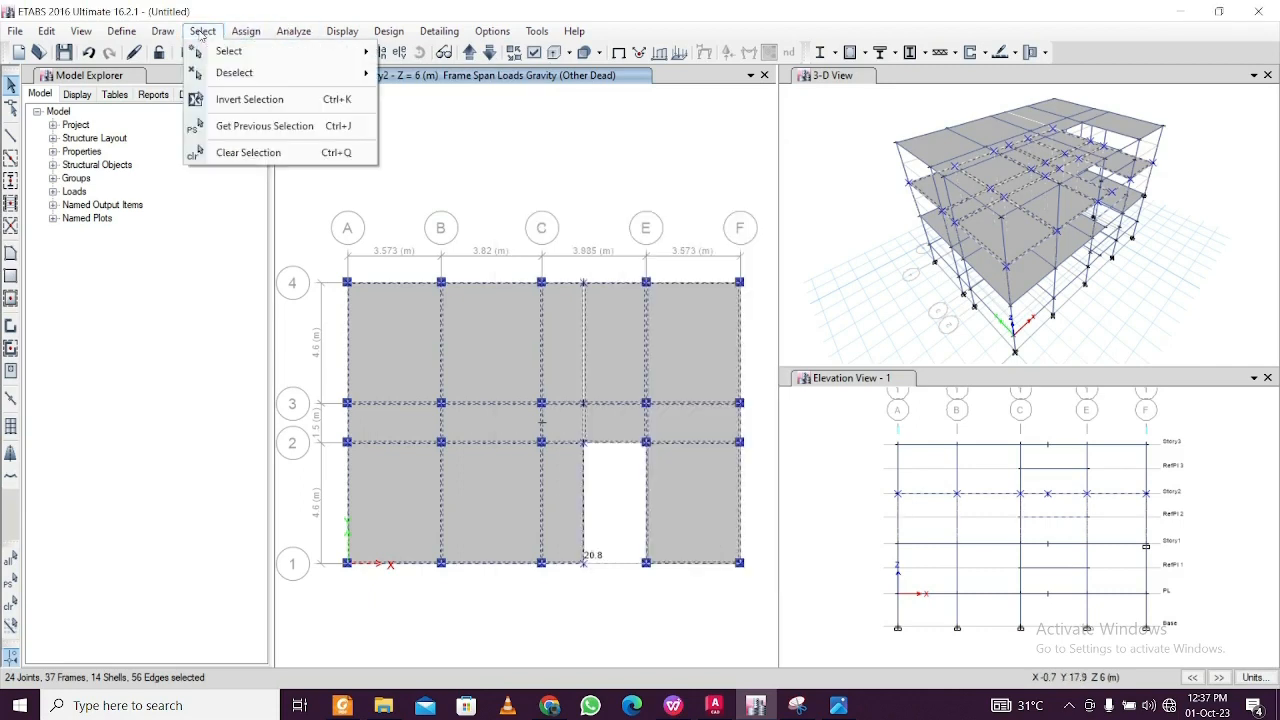
{"action": "mouse_move", "coordinate": [305, 76]}
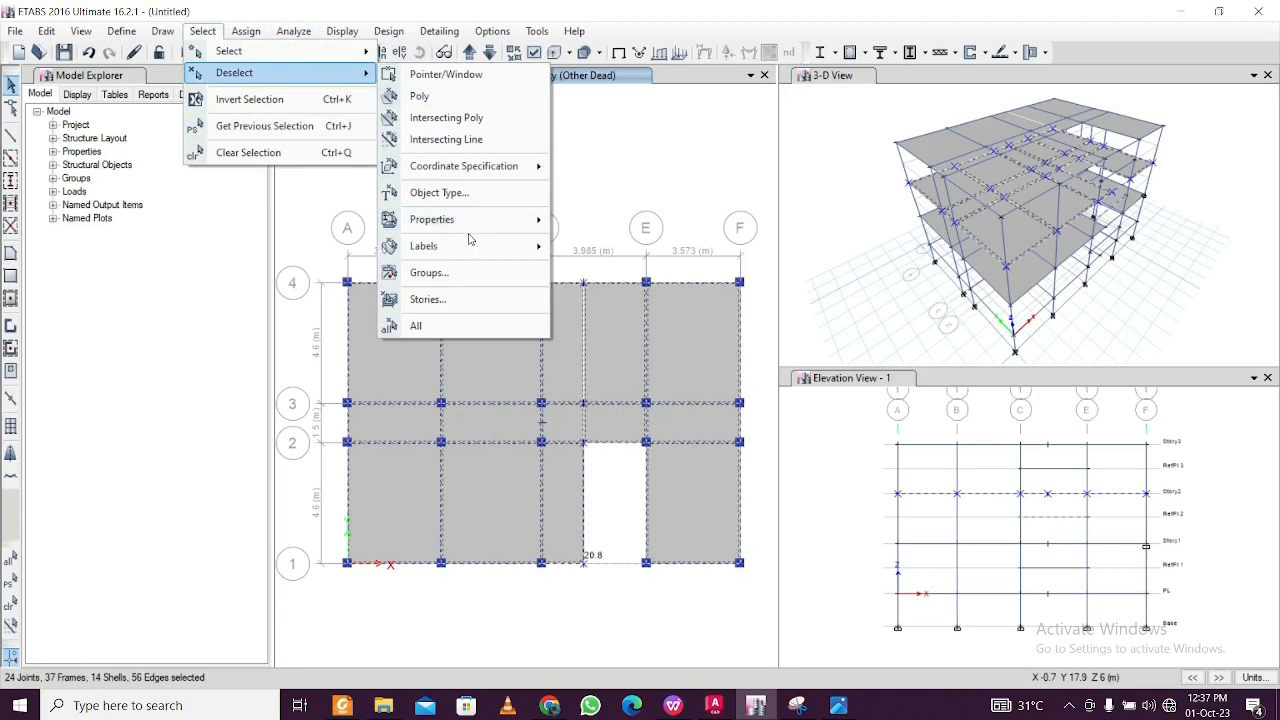
{"action": "mouse_move", "coordinate": [492, 219]}
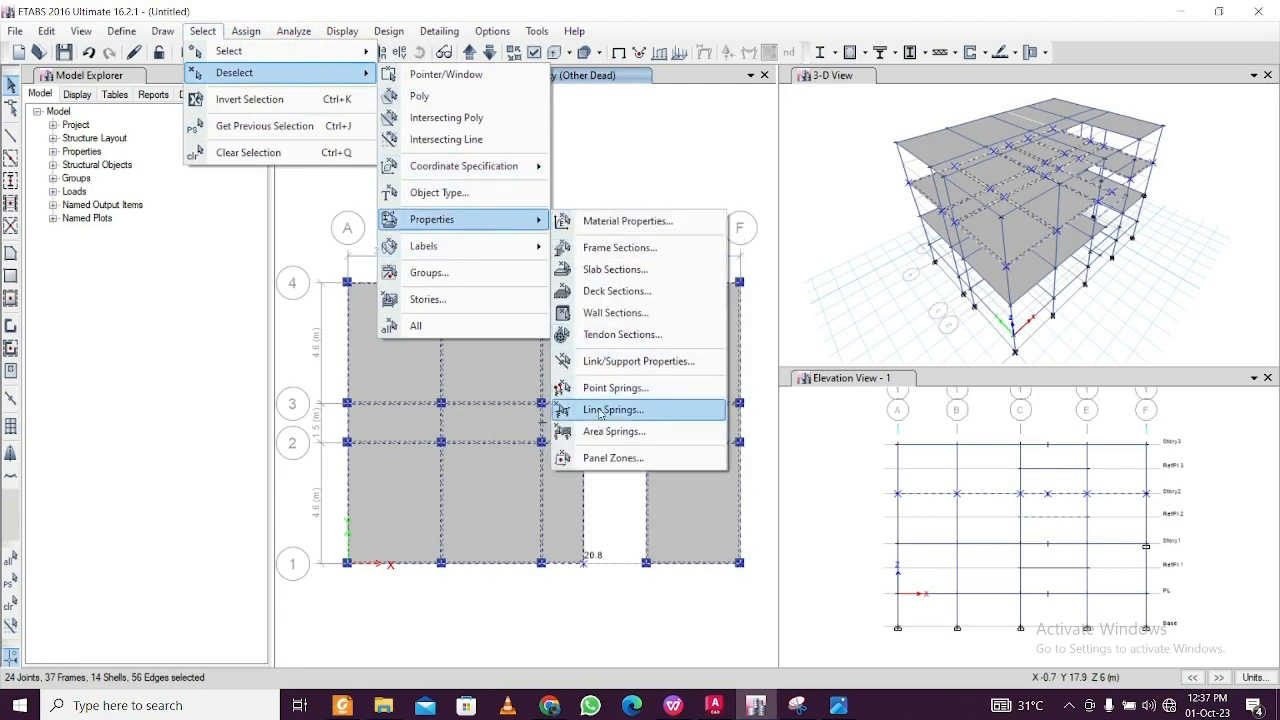
{"action": "left_click", "coordinate": [615, 271]}
{"action": "left_click", "coordinate": [564, 248]}
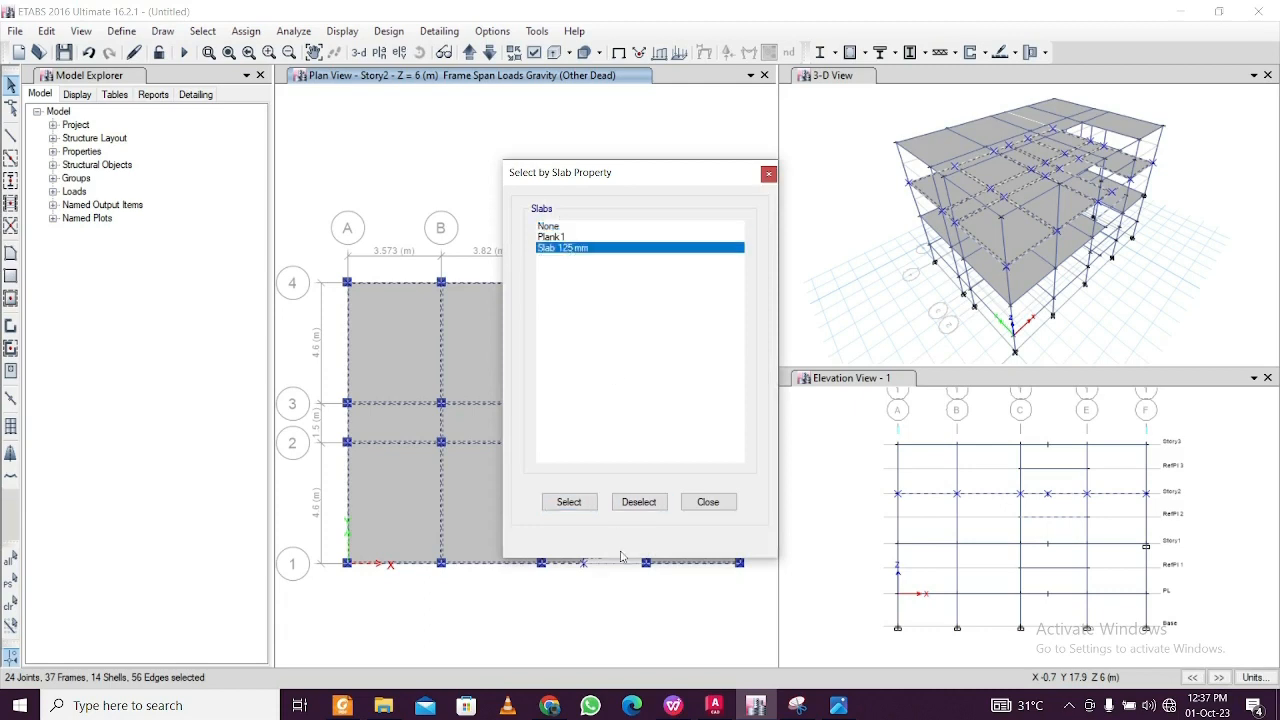
{"action": "left_click", "coordinate": [638, 502]}
{"action": "left_click", "coordinate": [705, 502]}
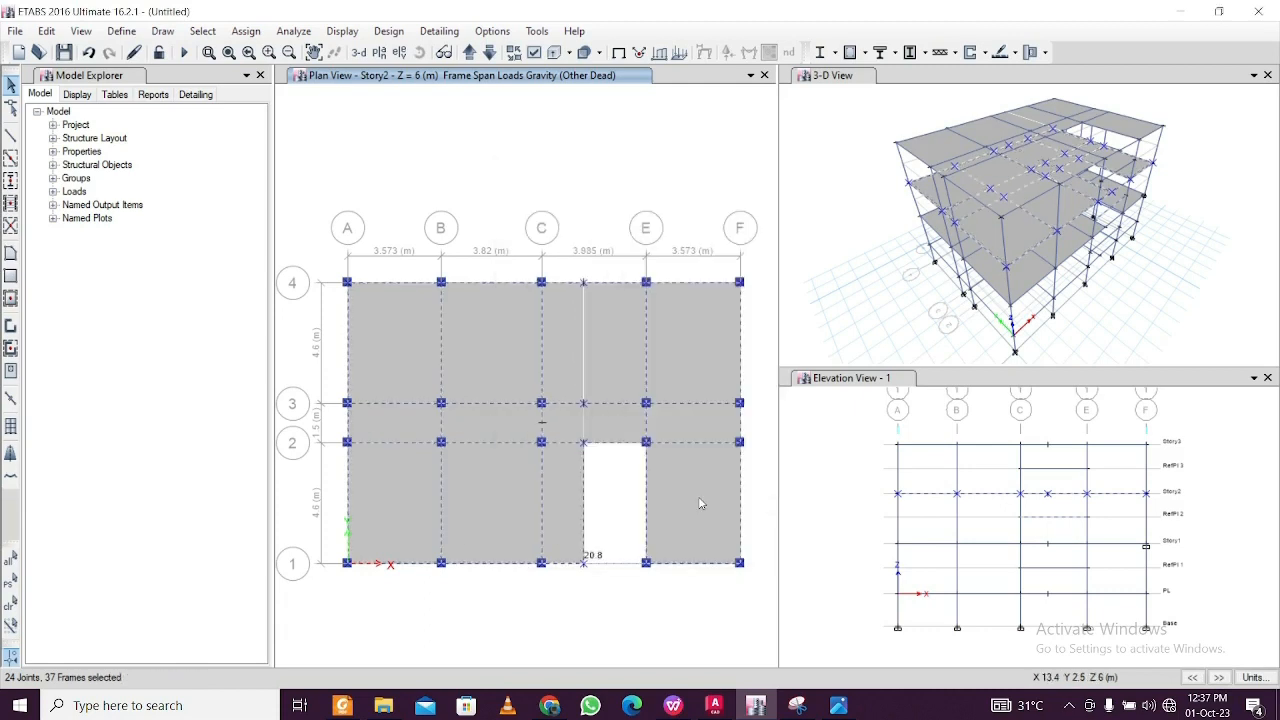
{"action": "left_click", "coordinate": [622, 443]}
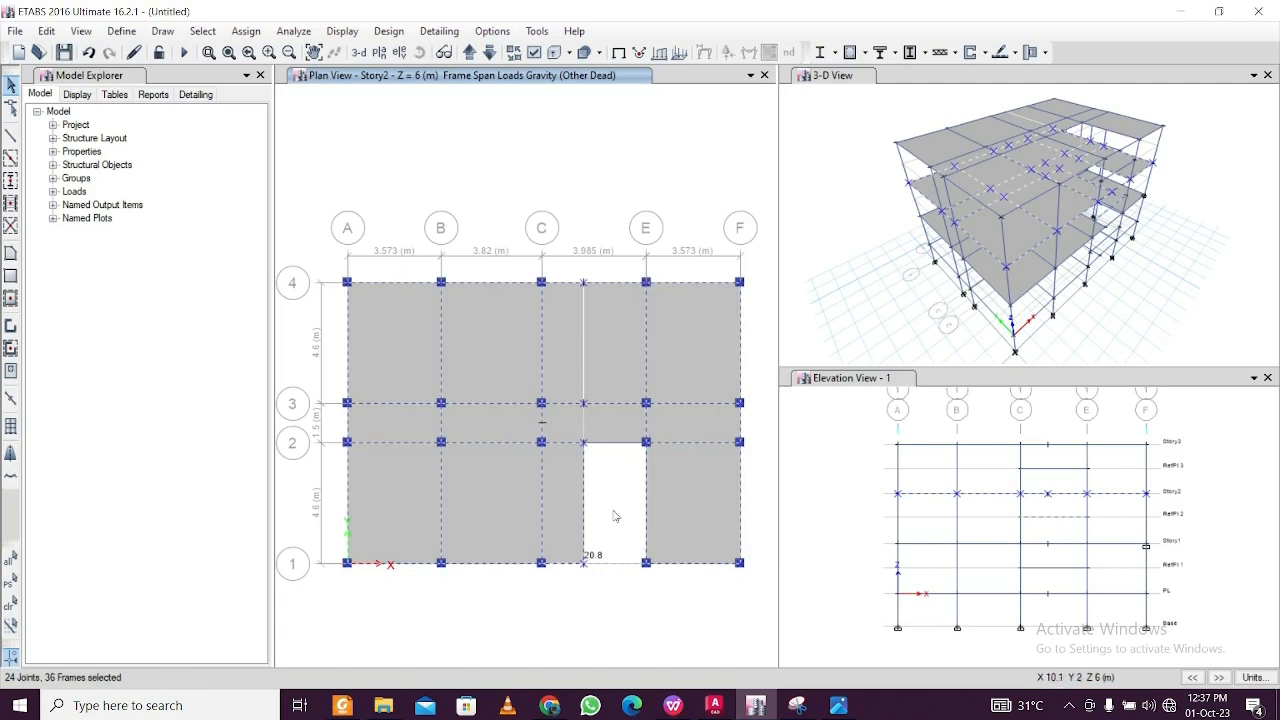
Assign a uniform distributed gravity load of 8 kN/m to the selected Story2 beams, load pattern Other Dead, replacing existing loads.
{"action": "left_click", "coordinate": [265, 35]}
{"action": "mouse_move", "coordinate": [338, 204]}
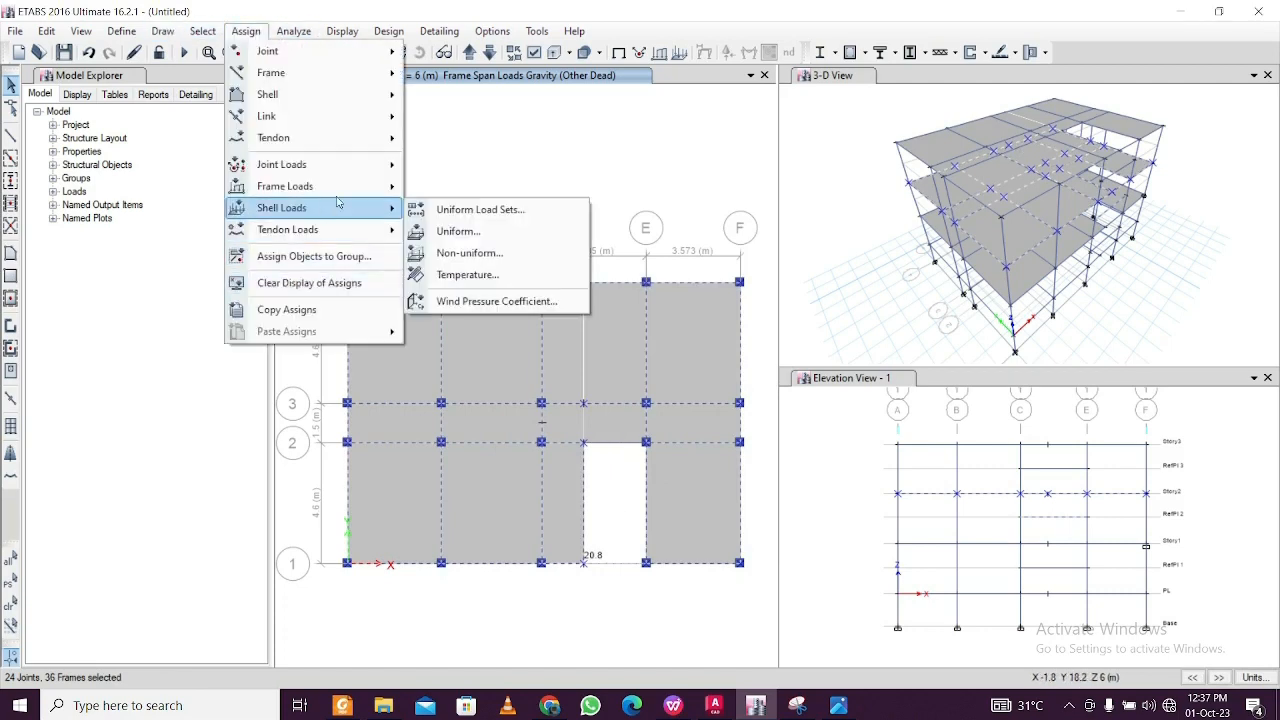
{"action": "left_click", "coordinate": [448, 208]}
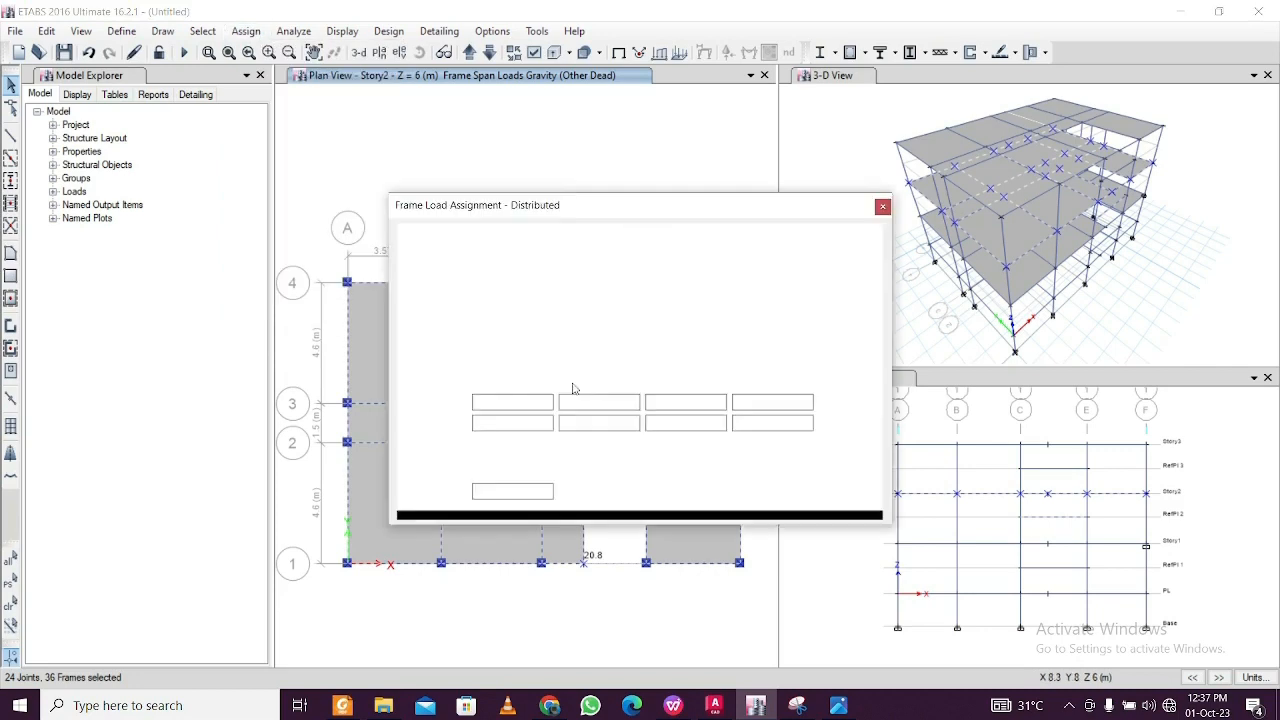
{"action": "double_click", "coordinate": [510, 491]}
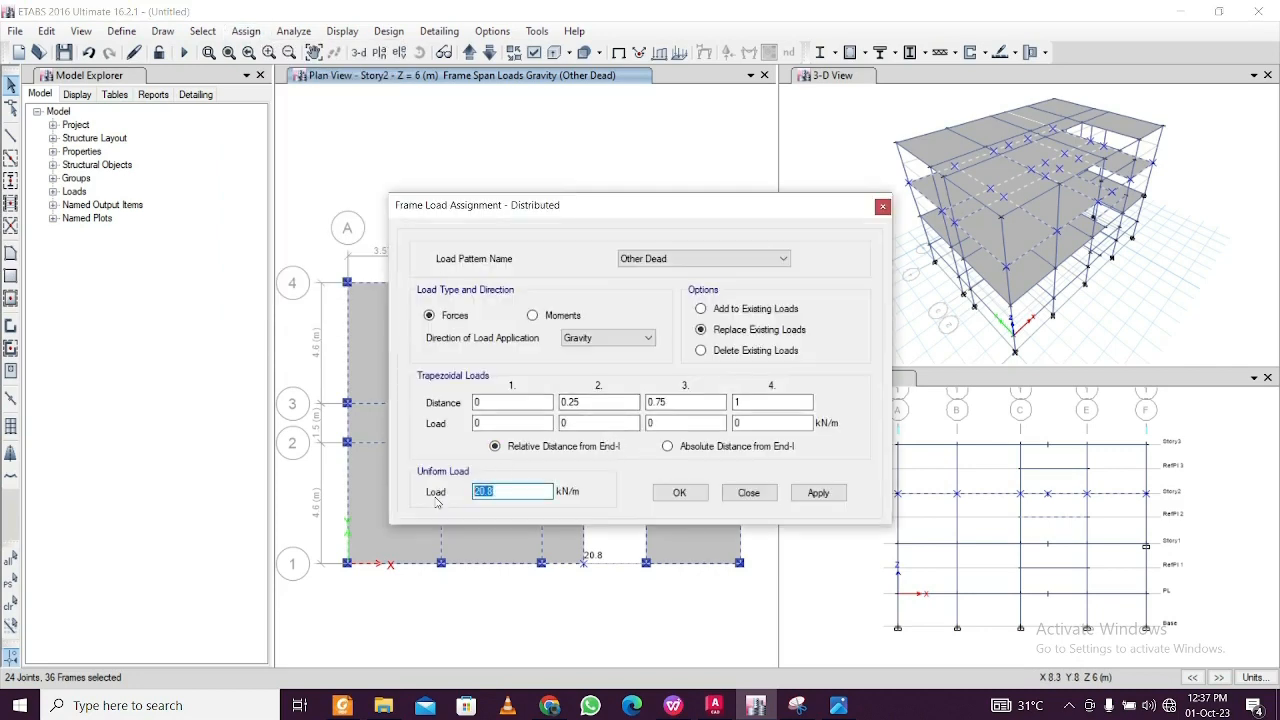
{"action": "type", "text": "8"}
{"action": "left_click", "coordinate": [812, 491]}
{"action": "left_click", "coordinate": [680, 492]}
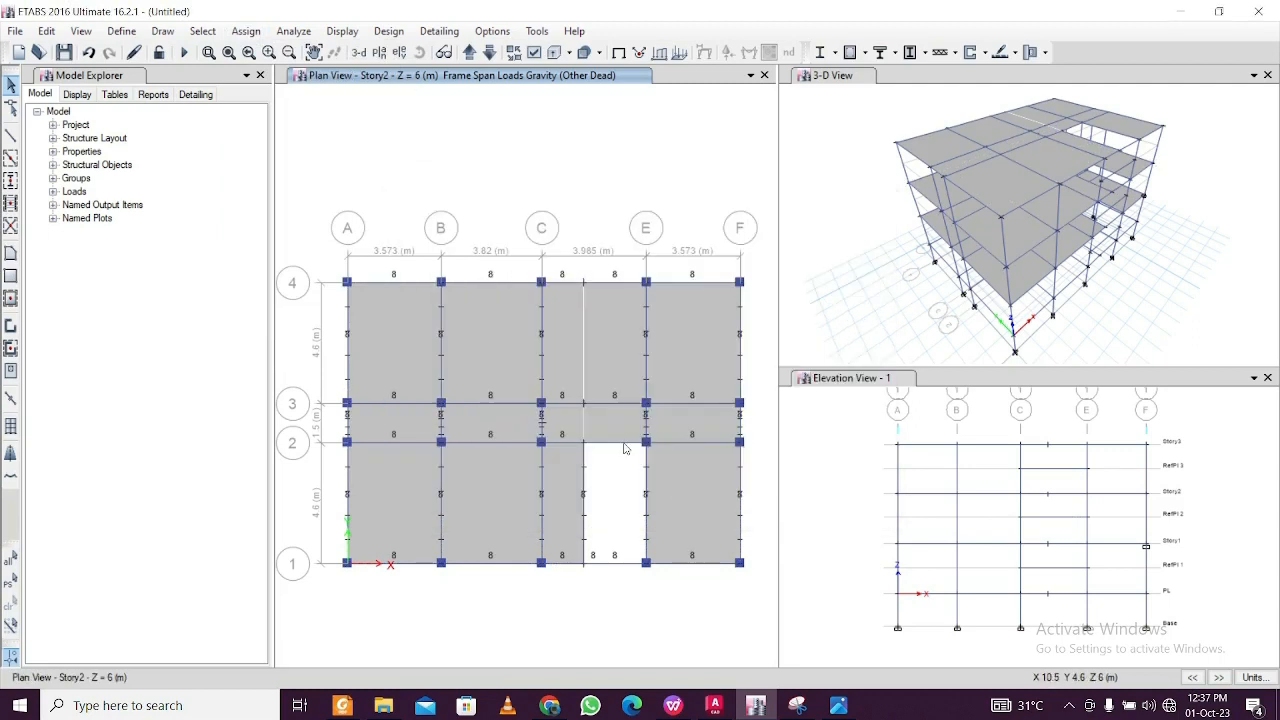
Assign an 18.4 kN/m uniform Other Dead load to the Story2 beam on grid 2 at the stair opening.
{"action": "left_click", "coordinate": [624, 446]}
{"action": "left_click", "coordinate": [246, 31]}
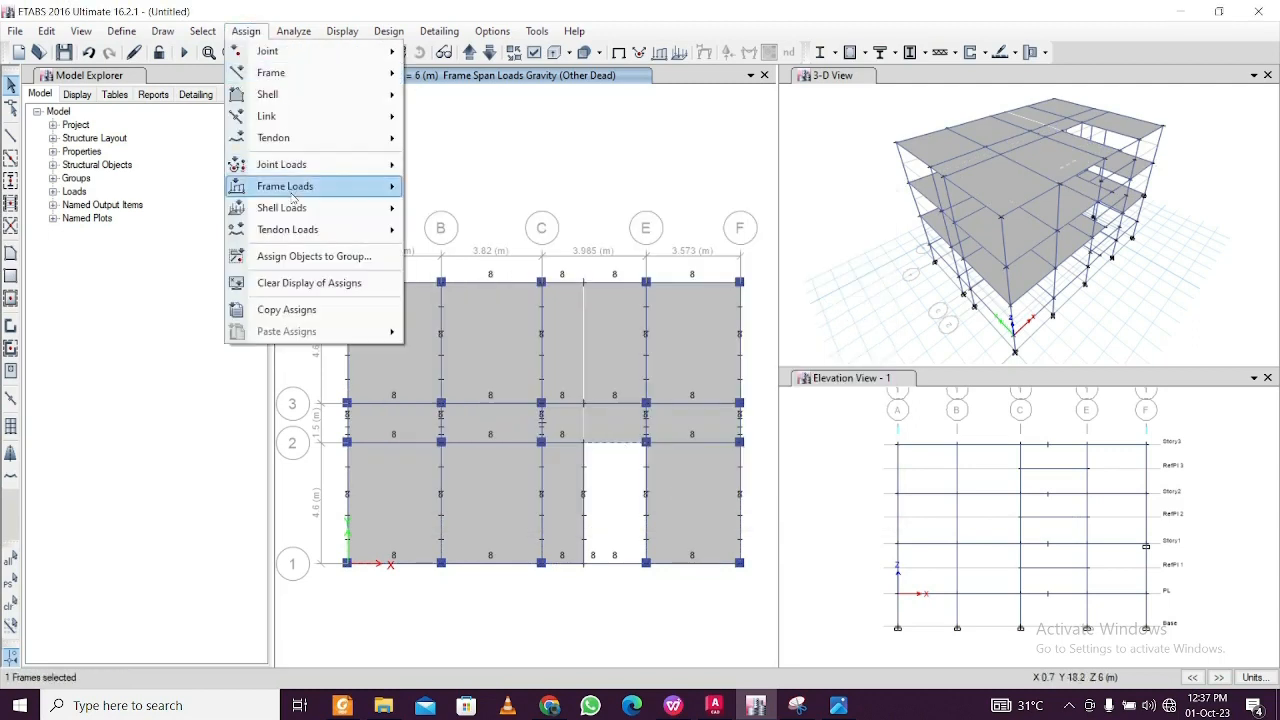
{"action": "mouse_move", "coordinate": [317, 192]}
{"action": "left_click", "coordinate": [463, 215]}
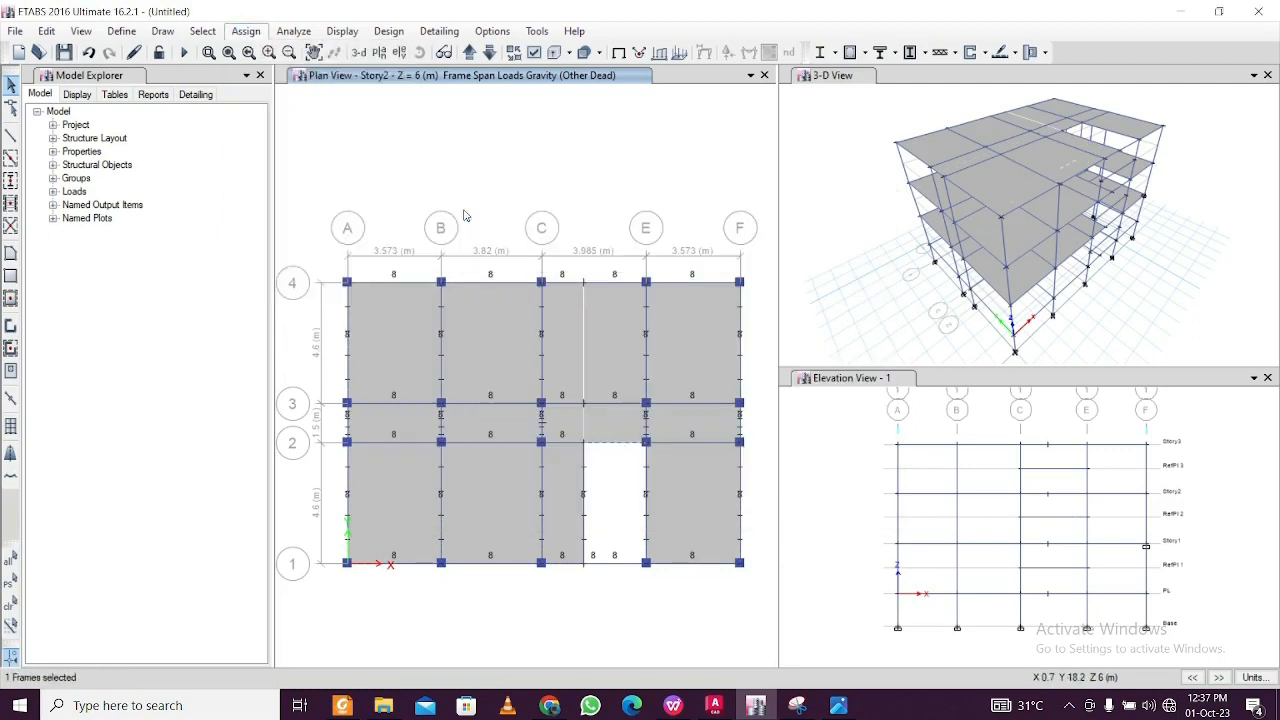
{"action": "left_click_drag", "start_coordinate": [490, 492], "coordinate": [466, 491]}
{"action": "type", "text": "8"}
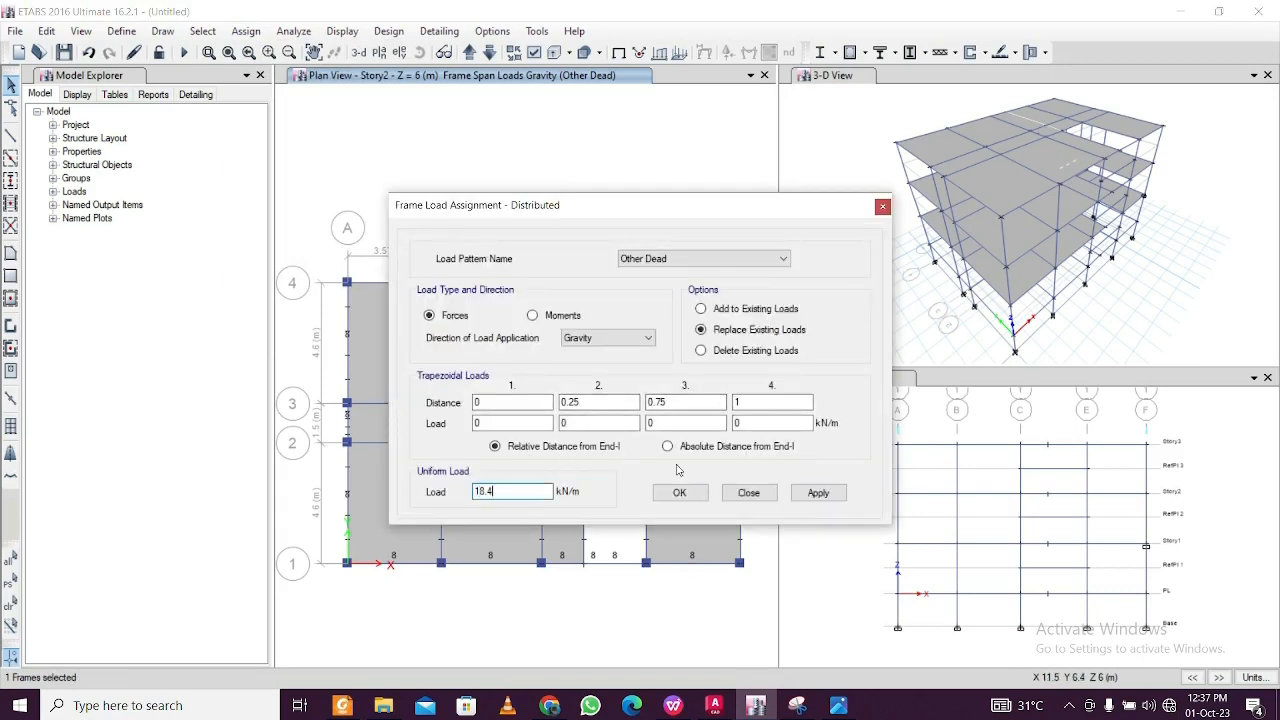
{"action": "type", "text": ".4"}
{"action": "left_click", "coordinate": [818, 492]}
{"action": "left_click", "coordinate": [679, 492]}
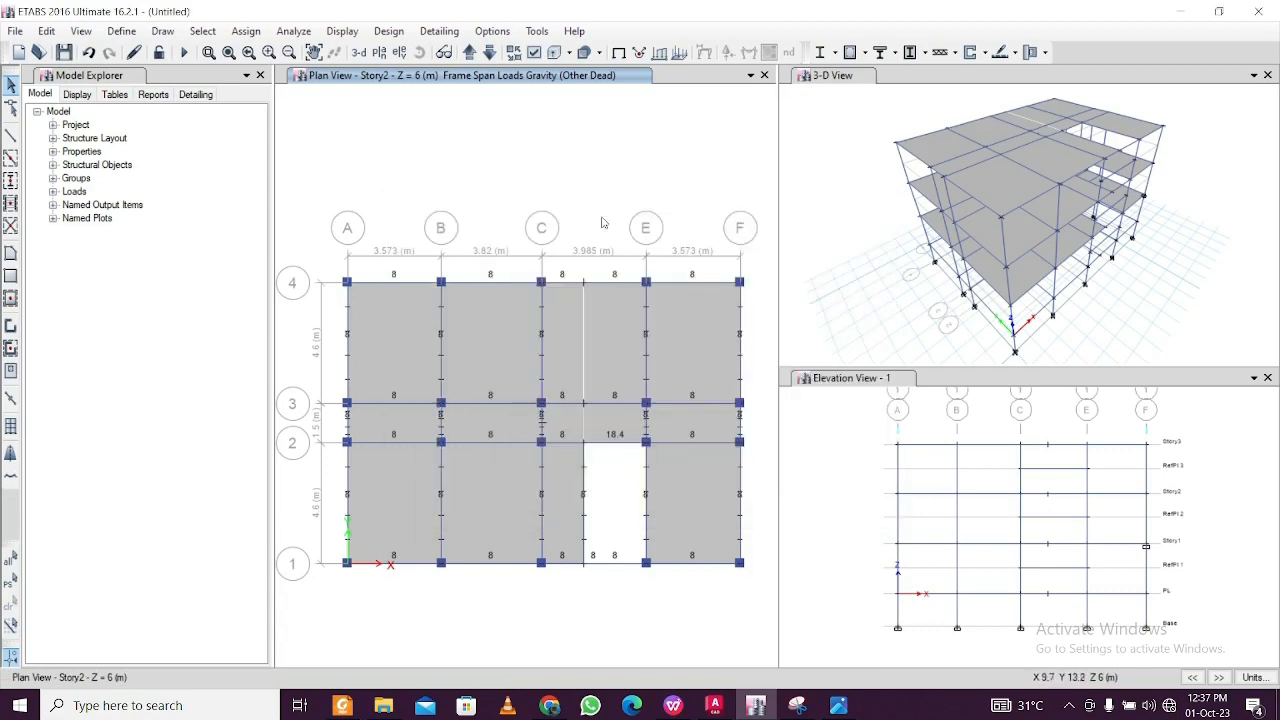
On the Story3 plan, select the perimeter frames along grids A, 4, F and 1, leaving out the grid 1 segment at the stair opening.
{"action": "left_click", "coordinate": [469, 53]}
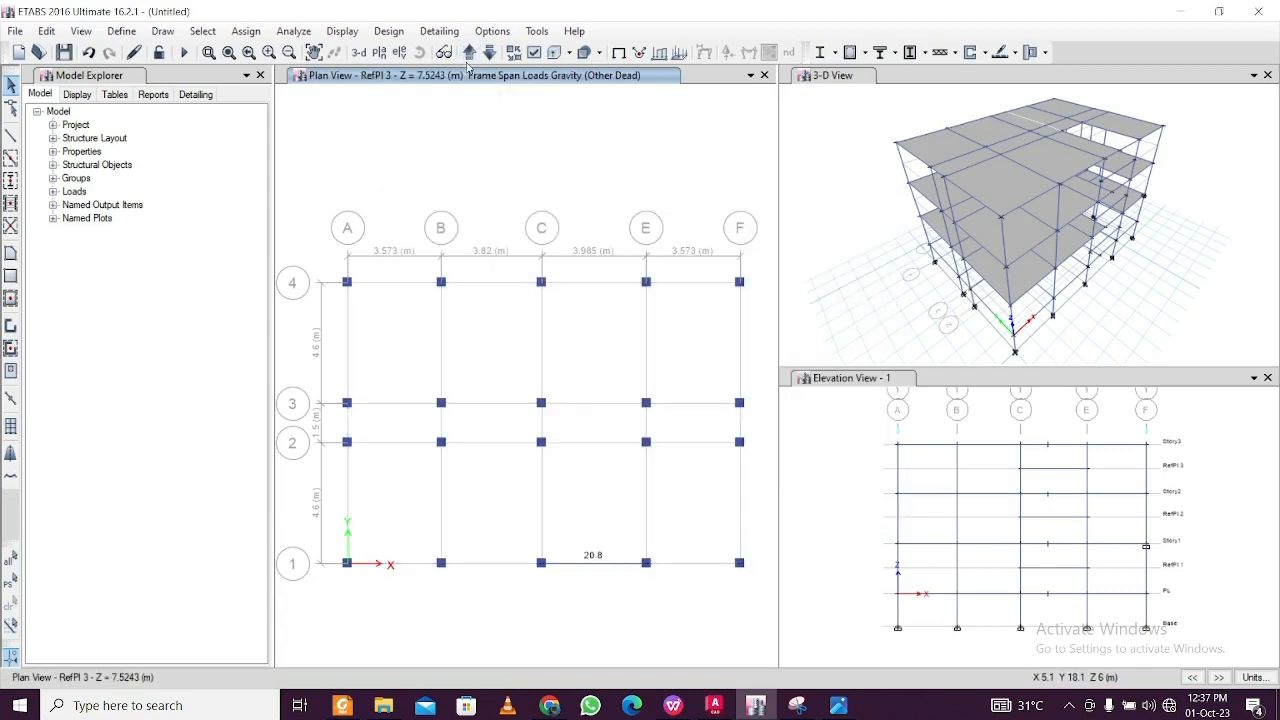
{"action": "left_click", "coordinate": [469, 53]}
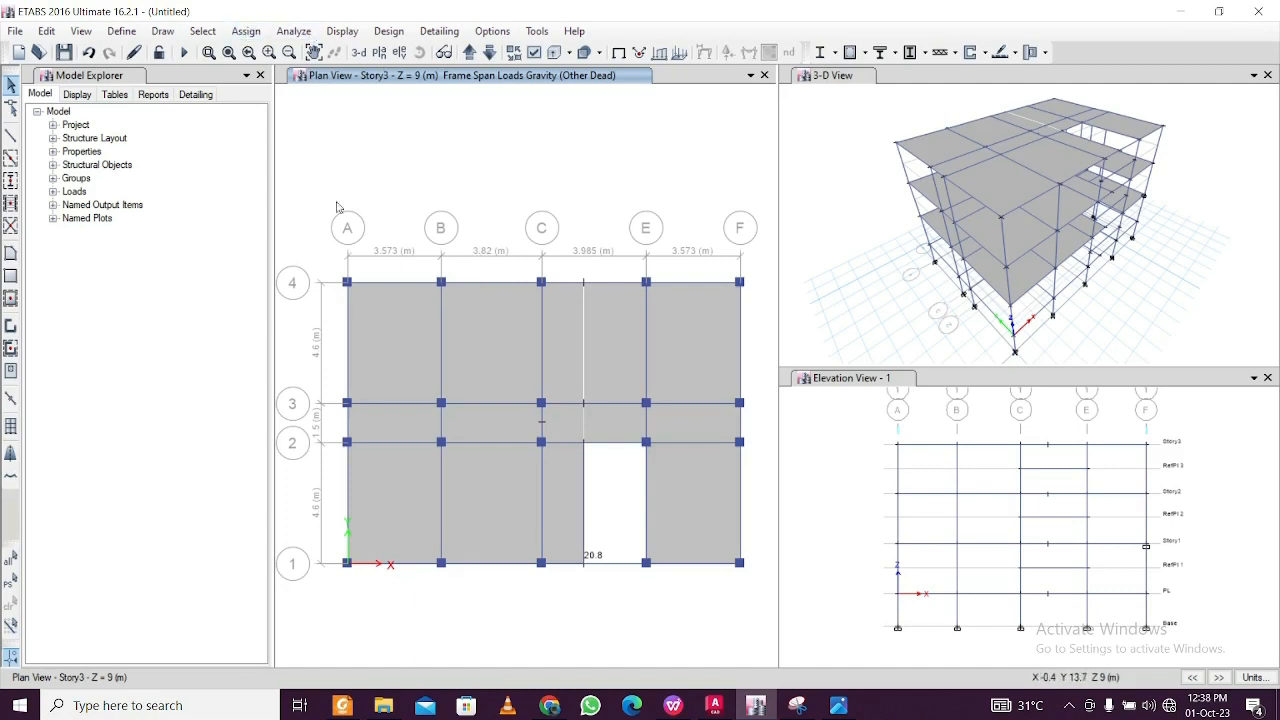
{"action": "left_click_drag", "start_coordinate": [333, 255], "coordinate": [364, 597]}
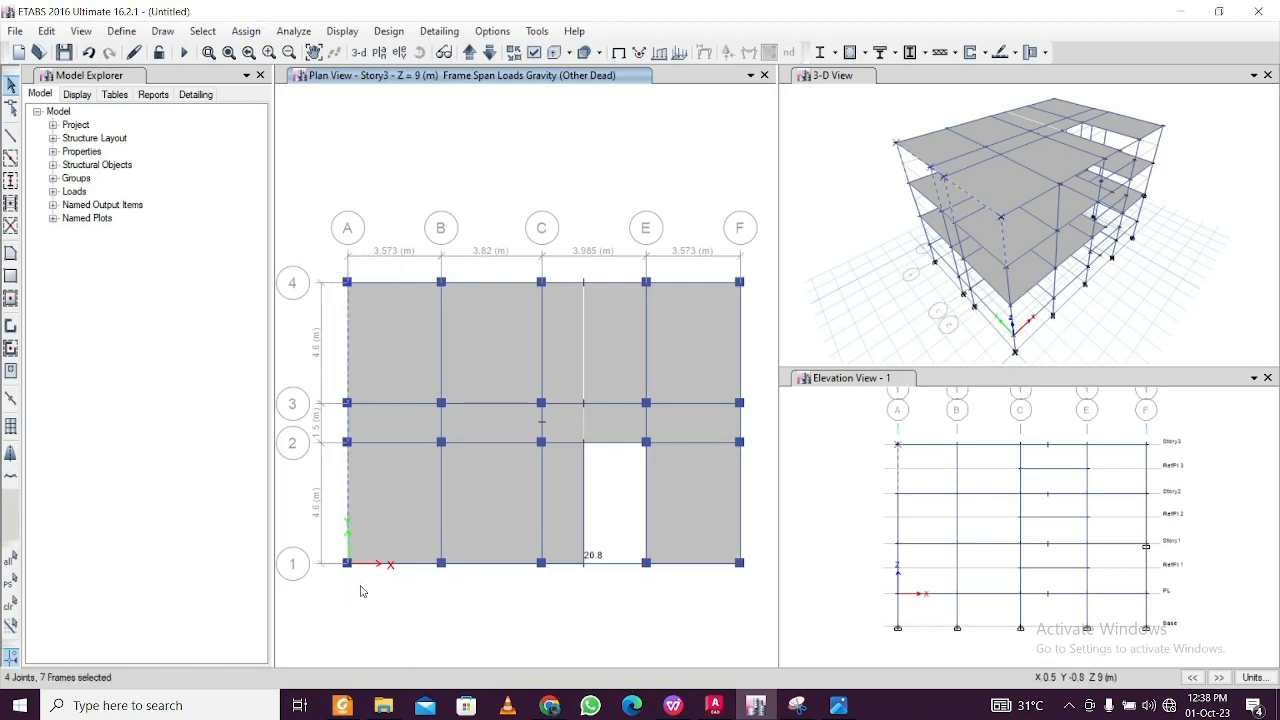
{"action": "left_click_drag", "start_coordinate": [328, 260], "coordinate": [775, 303]}
{"action": "left_click_drag", "start_coordinate": [731, 255], "coordinate": [770, 598]}
{"action": "left_click_drag", "start_coordinate": [328, 548], "coordinate": [592, 590]}
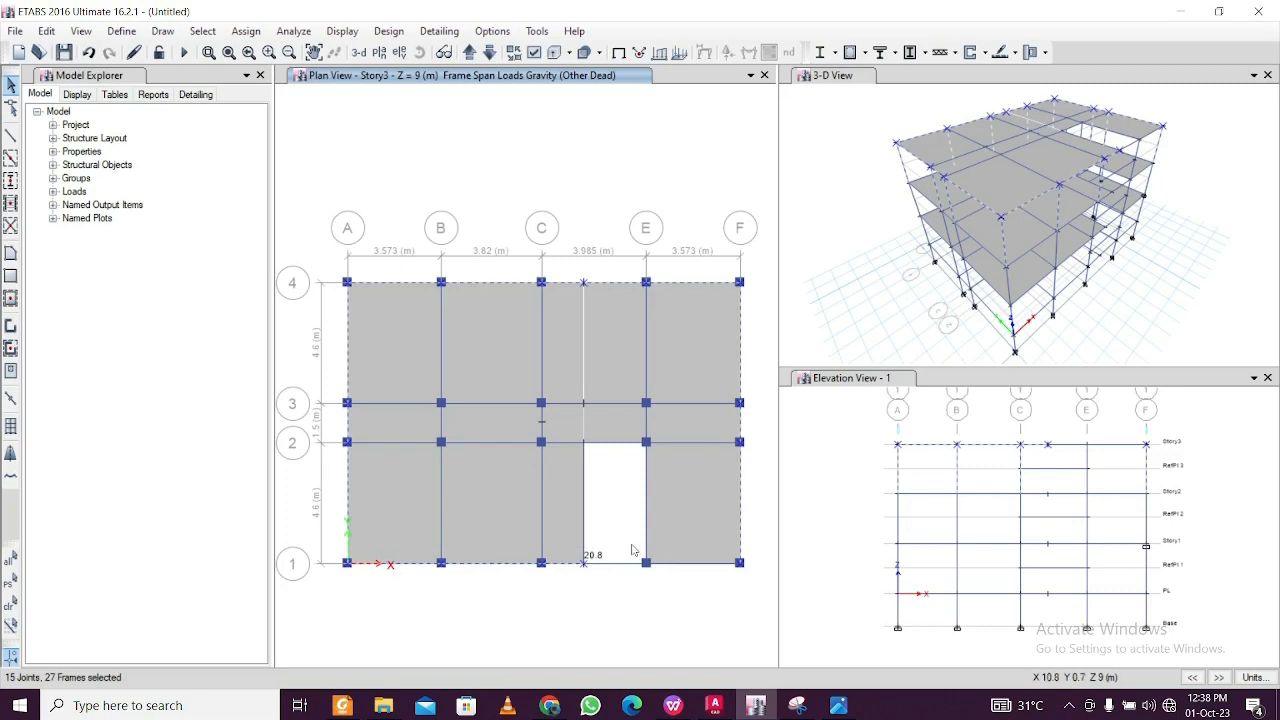
{"action": "left_click_drag", "start_coordinate": [630, 545], "coordinate": [762, 590]}
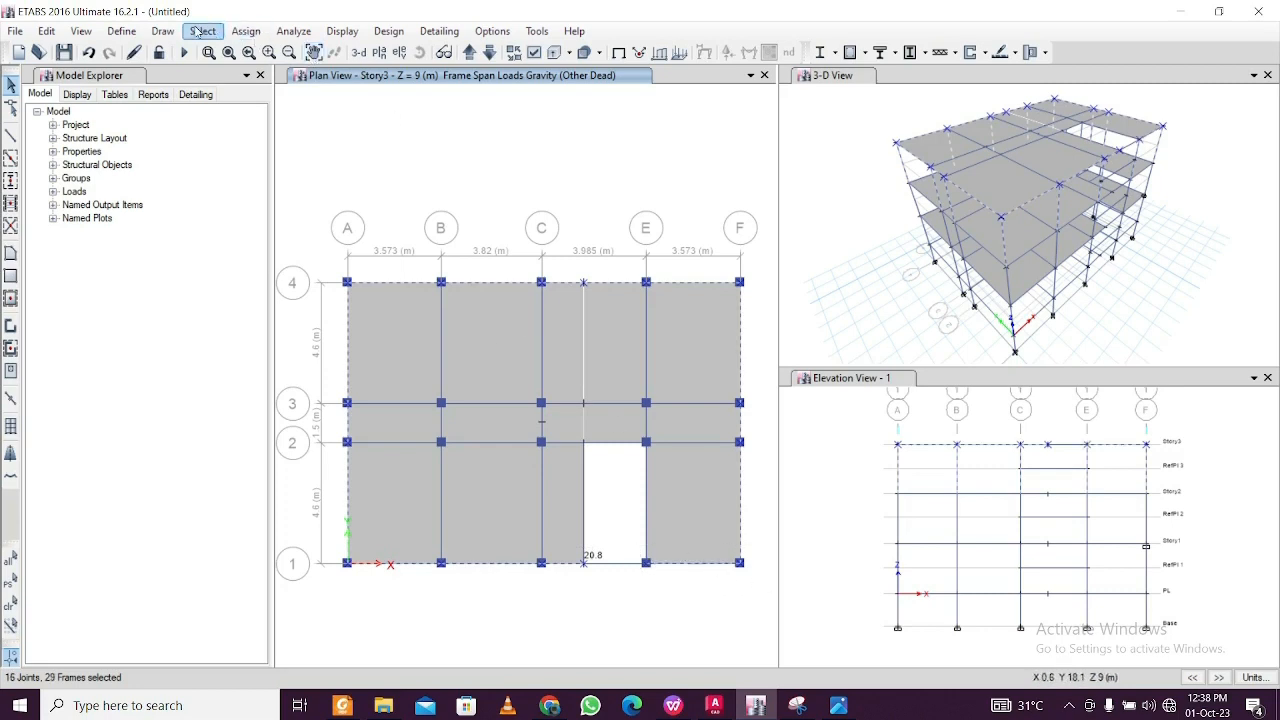
Deselect all columns by object type so that the Story3 perimeter beams stay selected.
{"action": "left_click", "coordinate": [196, 33]}
{"action": "mouse_move", "coordinate": [240, 73]}
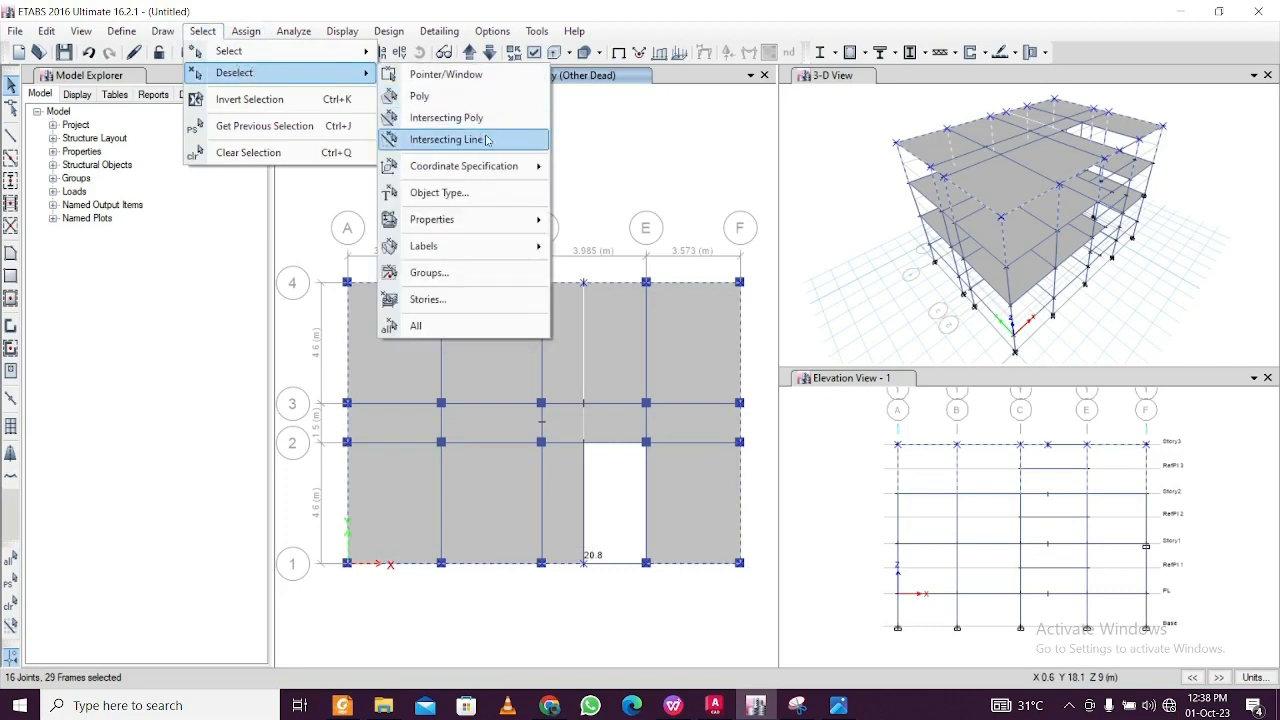
{"action": "left_click", "coordinate": [507, 197]}
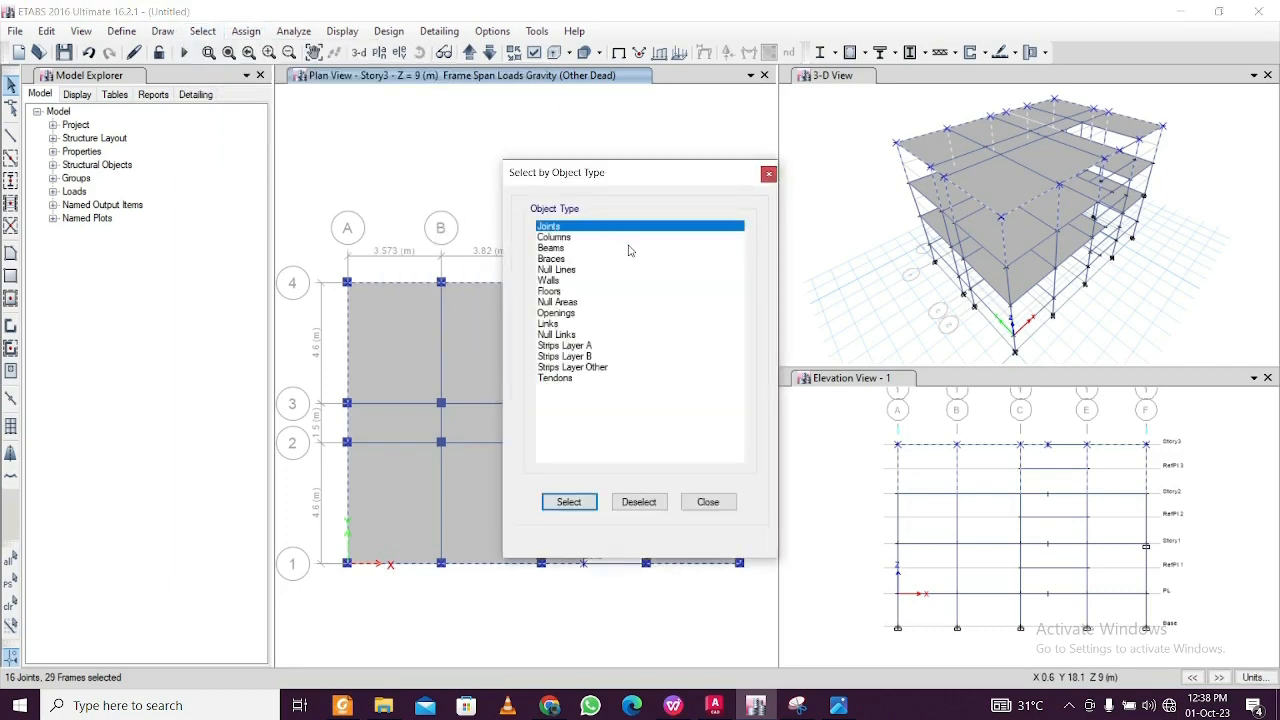
{"action": "left_click", "coordinate": [553, 237]}
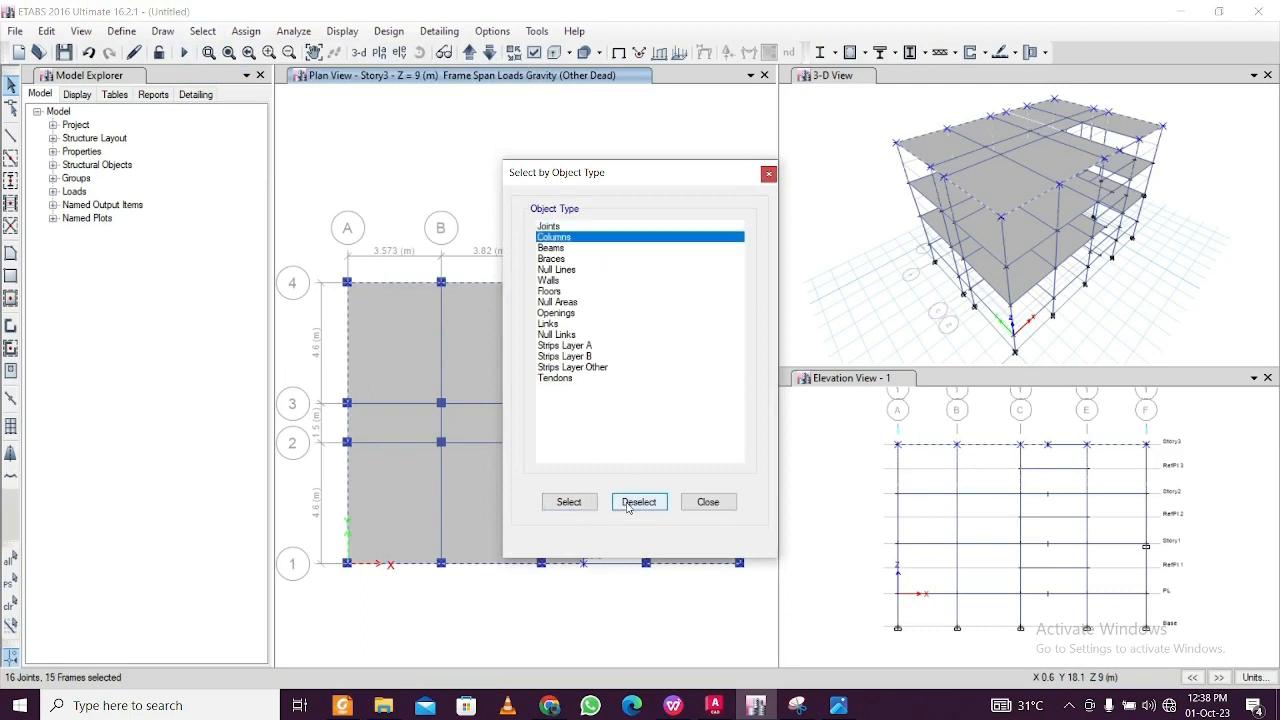
{"action": "left_click", "coordinate": [628, 505]}
{"action": "left_click", "coordinate": [768, 176]}
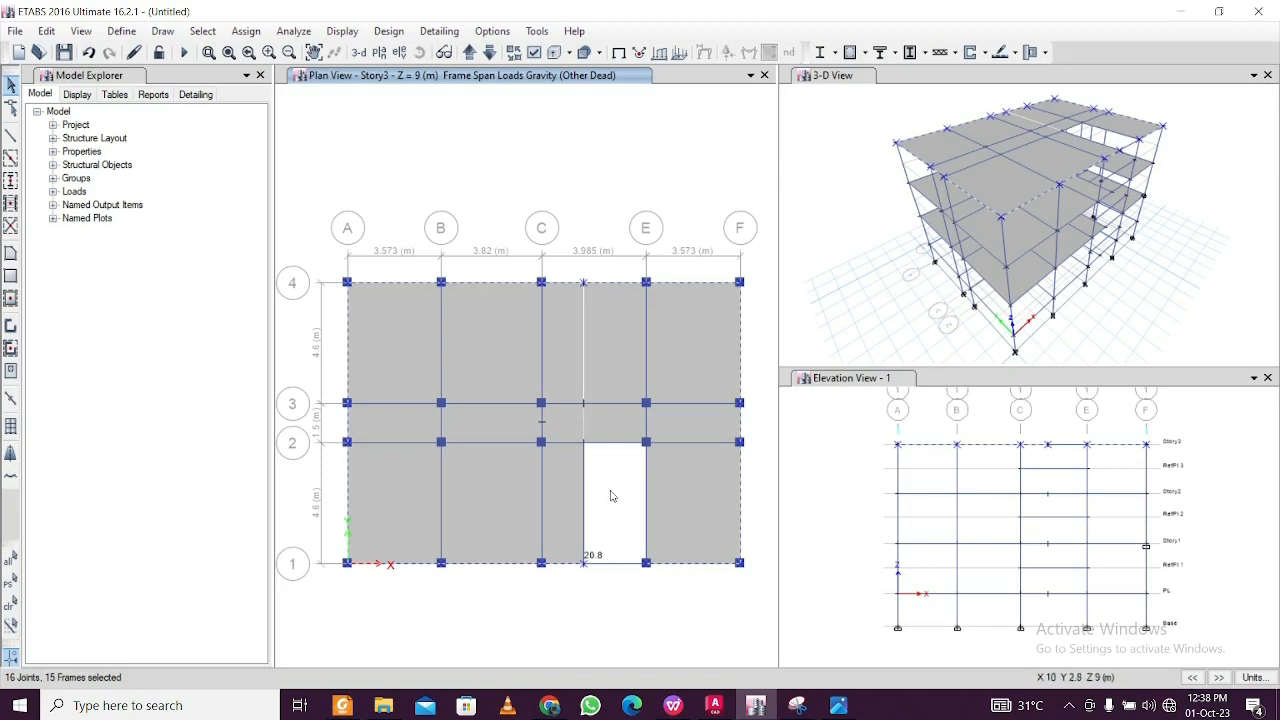
Assign the presentation's parapet wall load of 2.3 kN/m as a uniform Other Dead gravity load to the selected Story3 perimeter beams, replacing existing loads.
{"action": "left_click", "coordinate": [262, 33]}
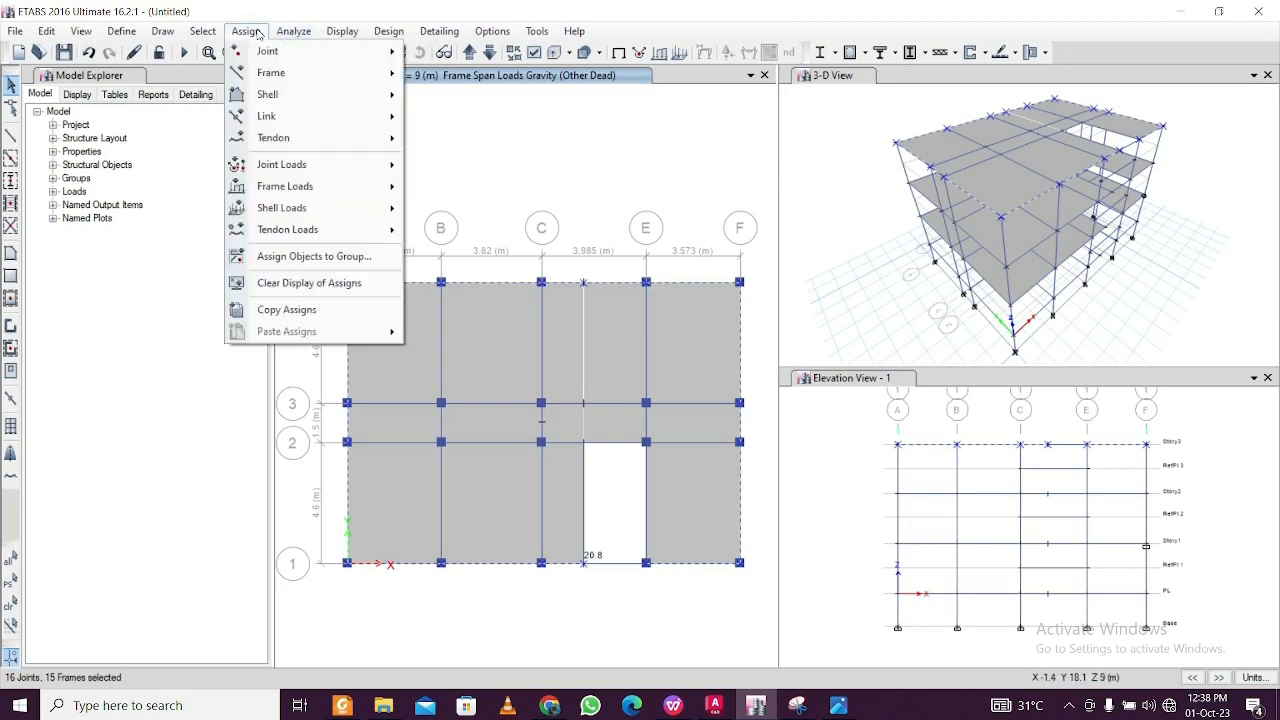
{"action": "mouse_move", "coordinate": [337, 197]}
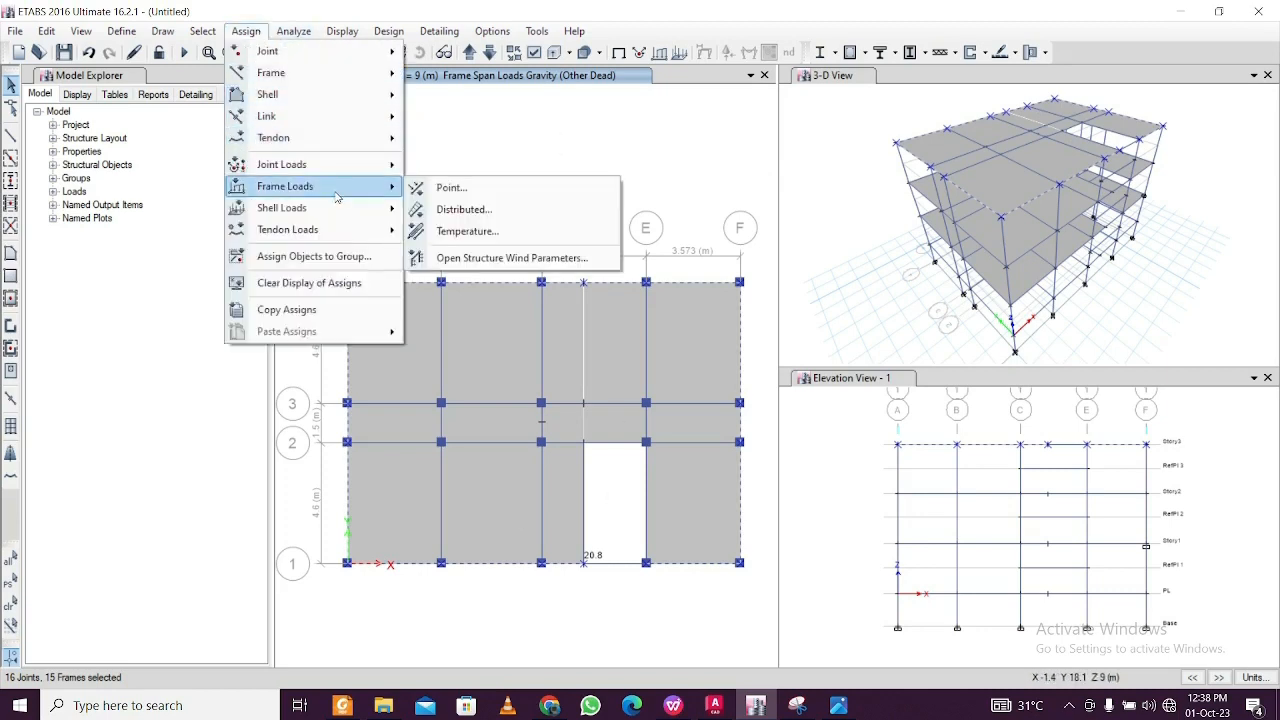
{"action": "left_click", "coordinate": [463, 209]}
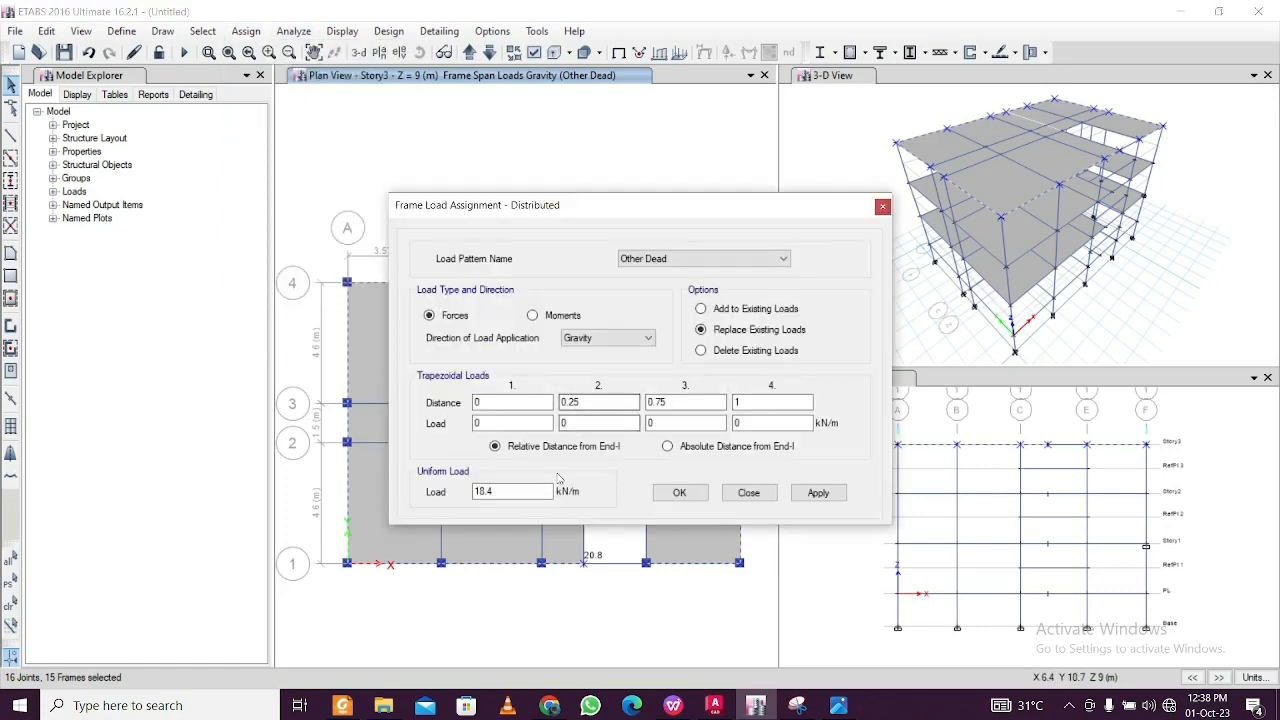
{"action": "double_click", "coordinate": [511, 490]}
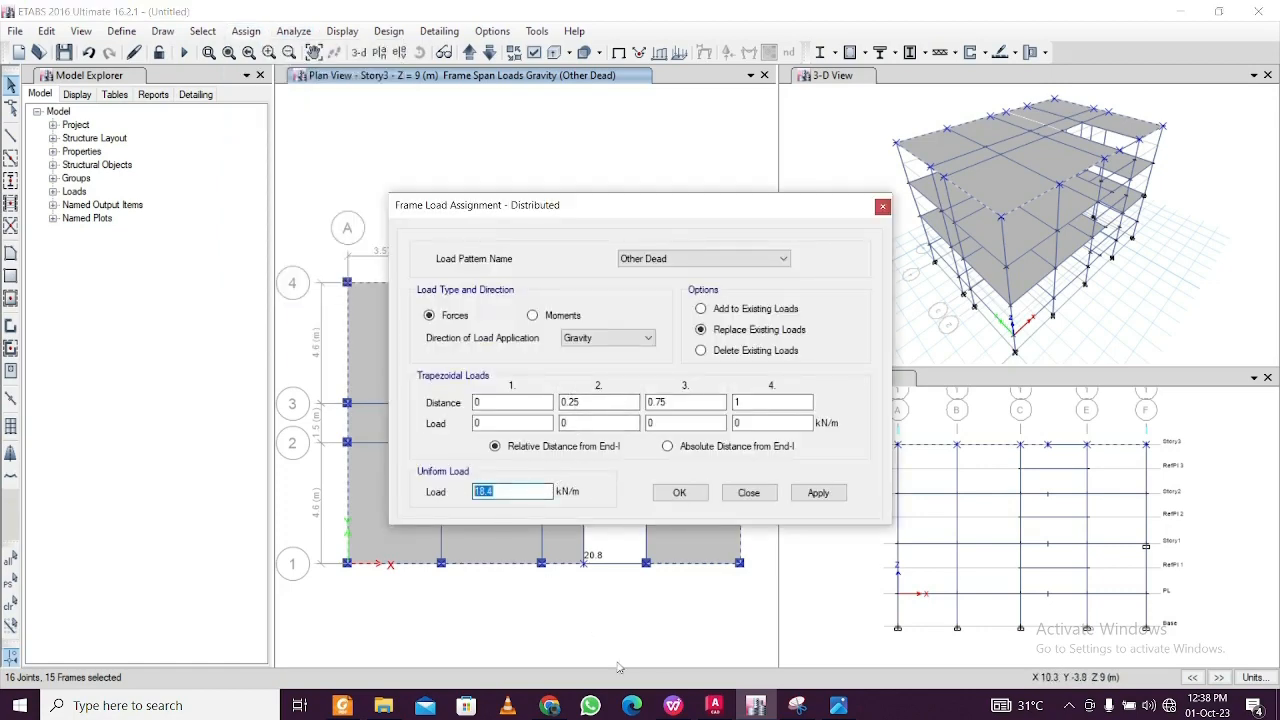
{"action": "left_click", "coordinate": [673, 706]}
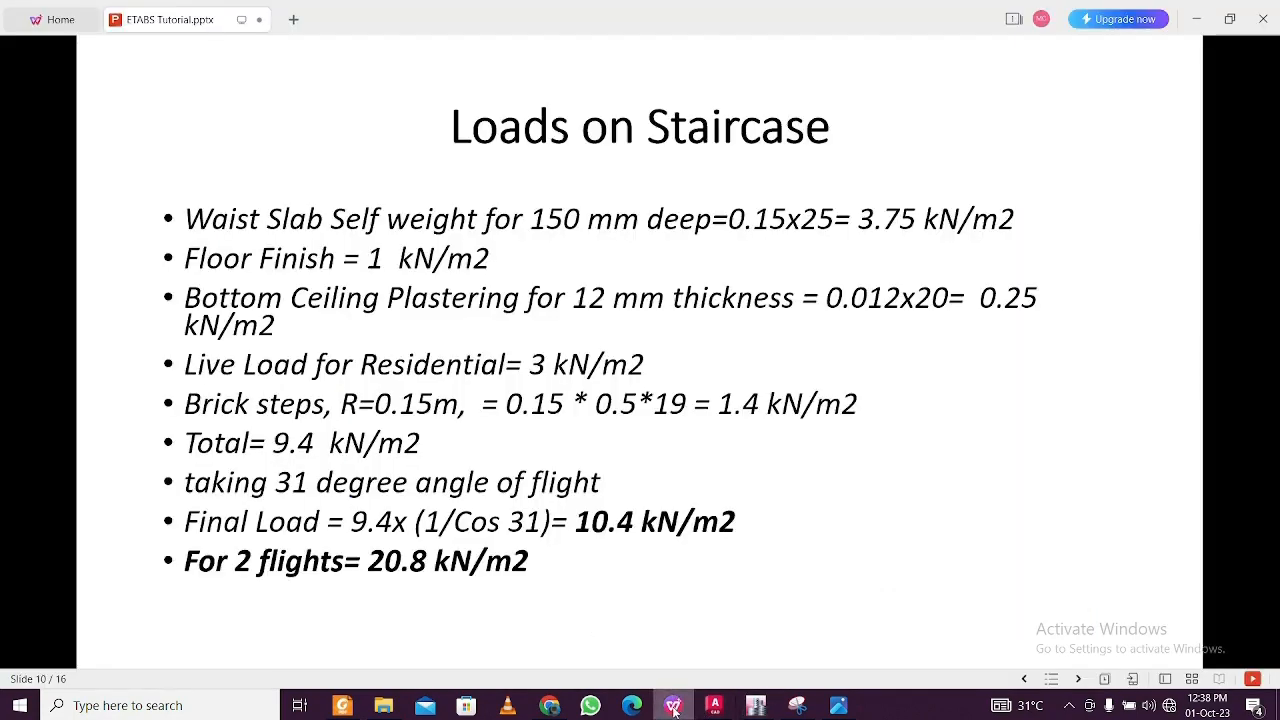
{"action": "left_click", "coordinate": [597, 555]}
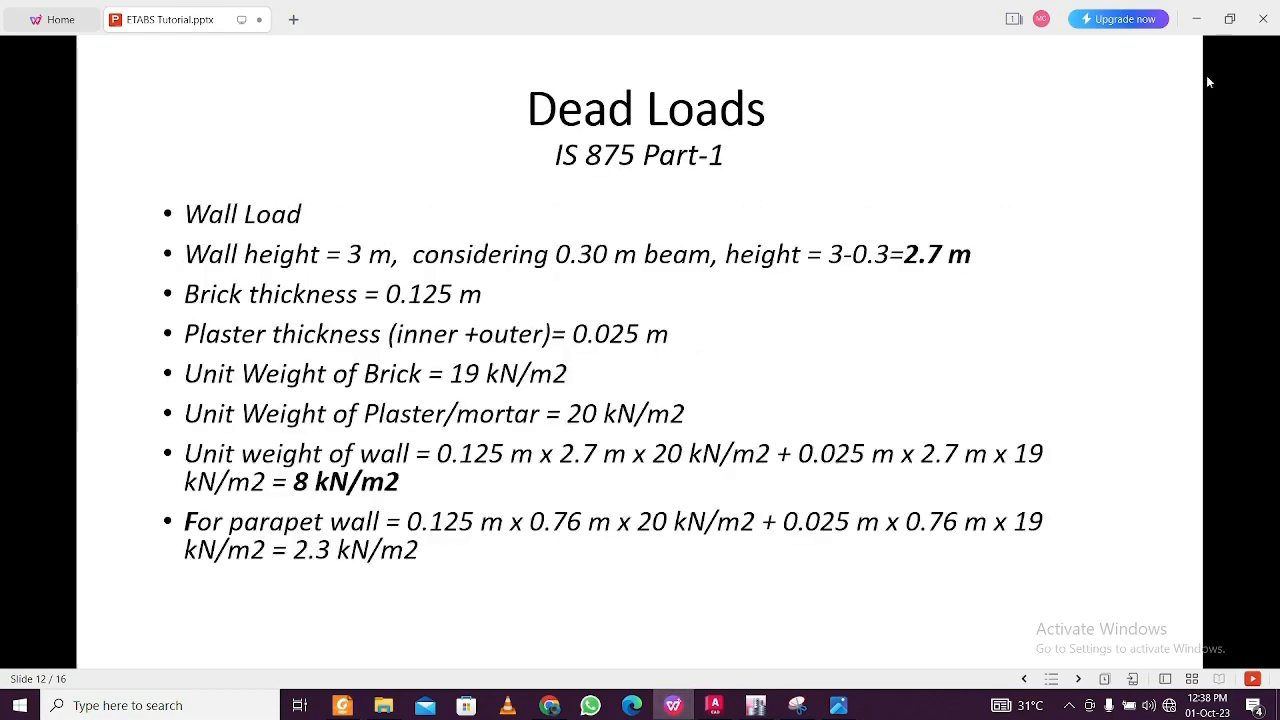
{"action": "left_click", "coordinate": [1196, 19]}
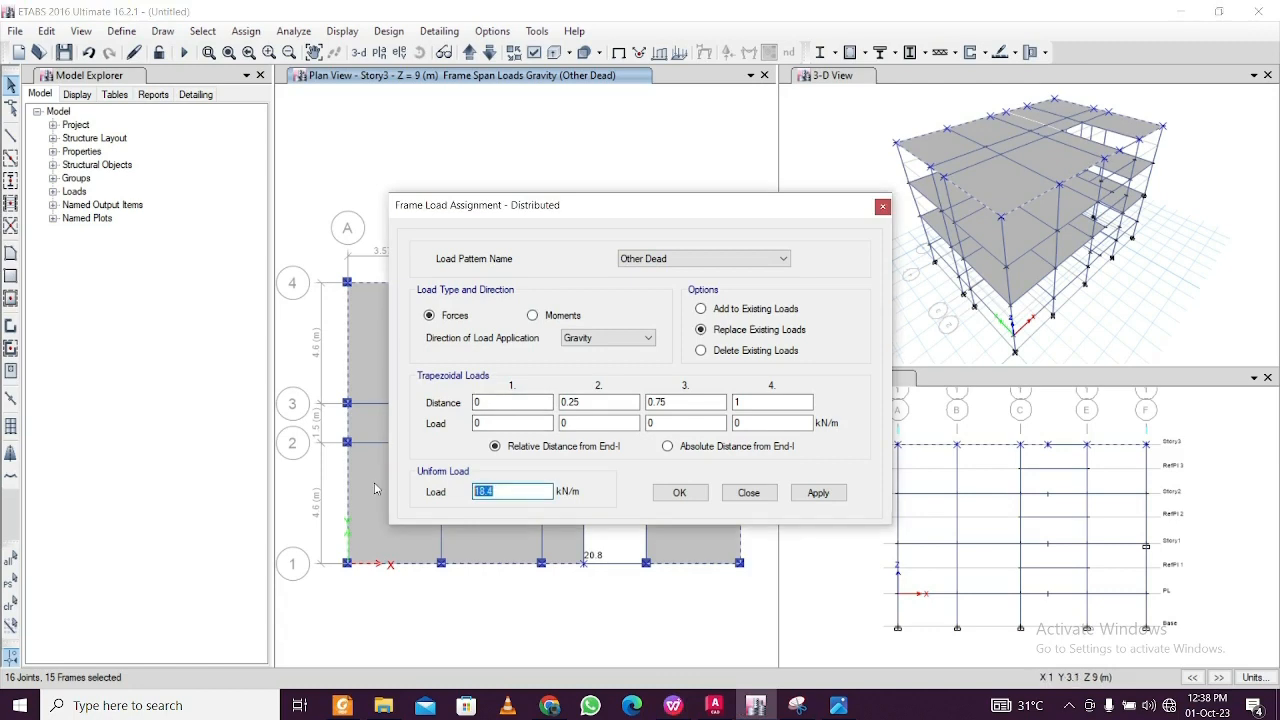
{"action": "type", "text": "2.3"}
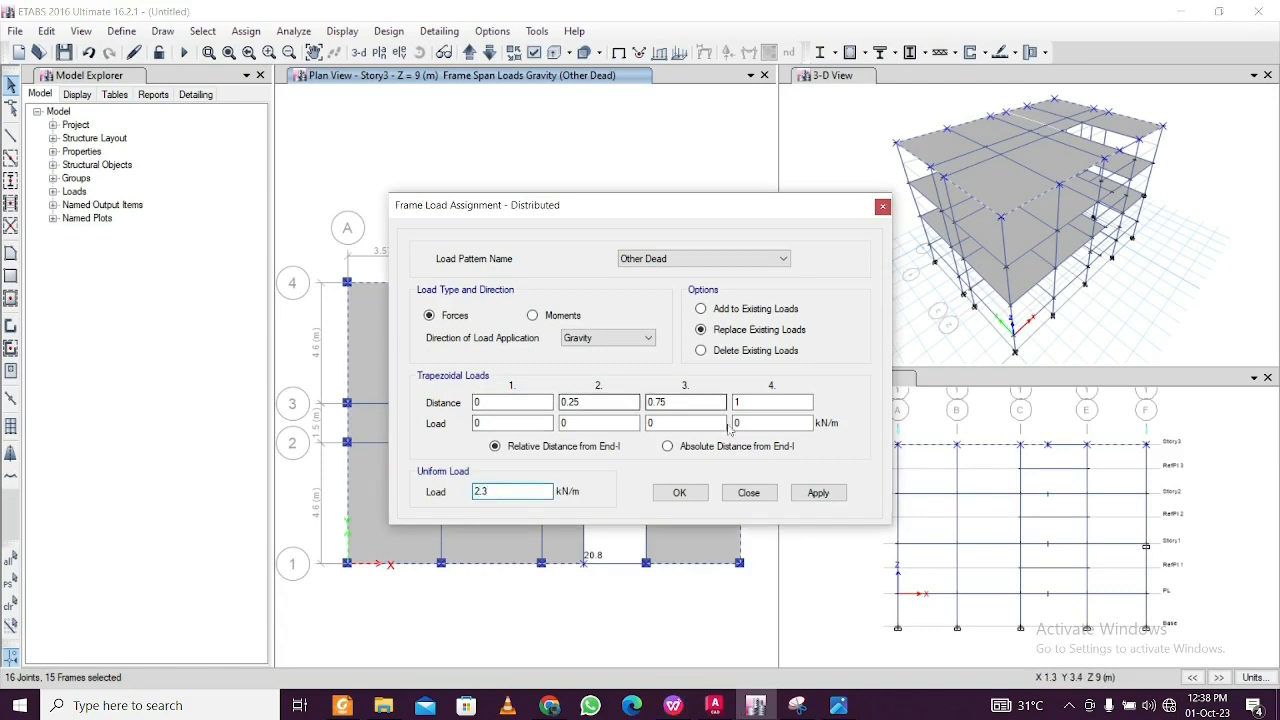
{"action": "left_click", "coordinate": [818, 493]}
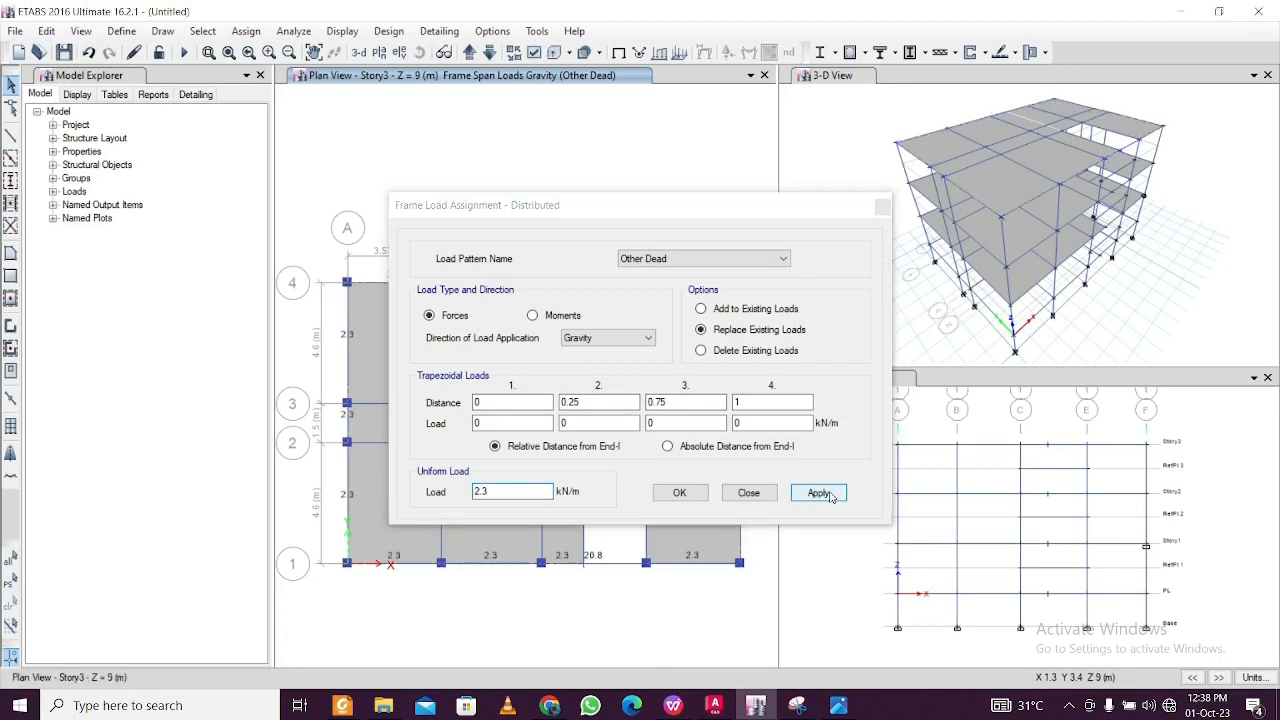
{"action": "left_click", "coordinate": [681, 493]}
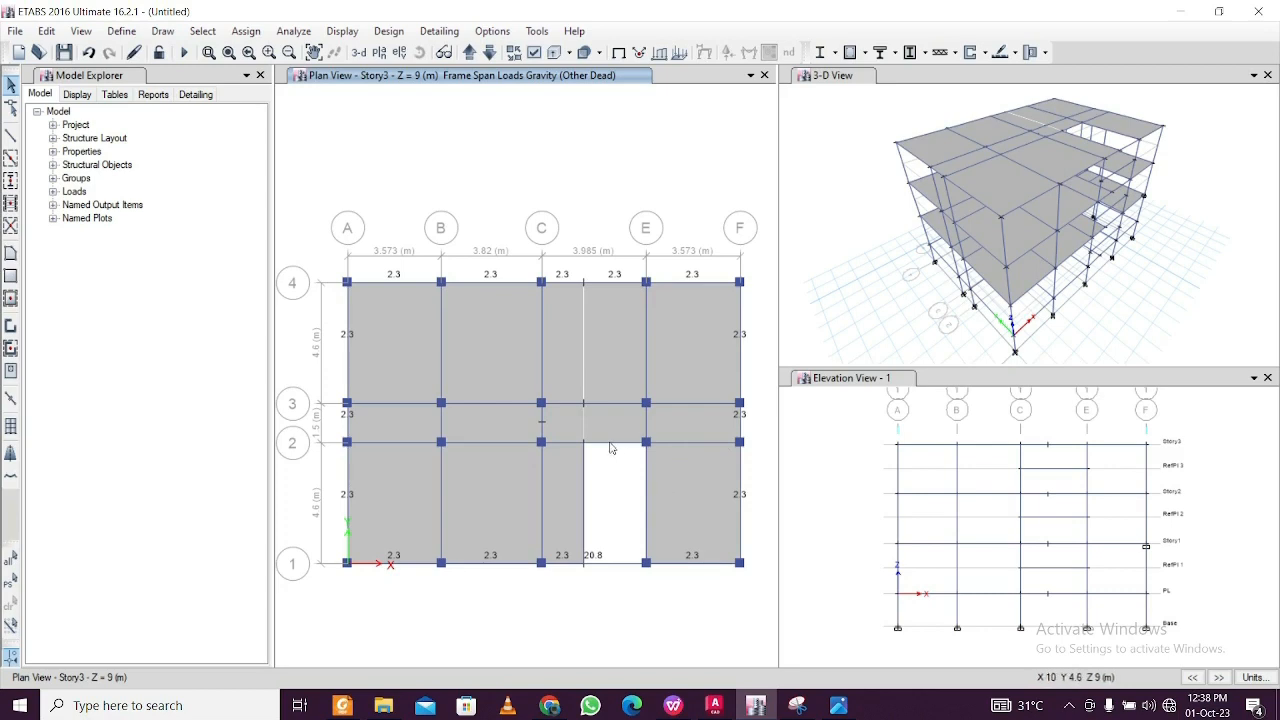
Select the Story3 frames around the stair opening between grids 1 and 2, then deselect the columns by object type.
{"action": "left_click_drag", "start_coordinate": [585, 434], "coordinate": [659, 586]}
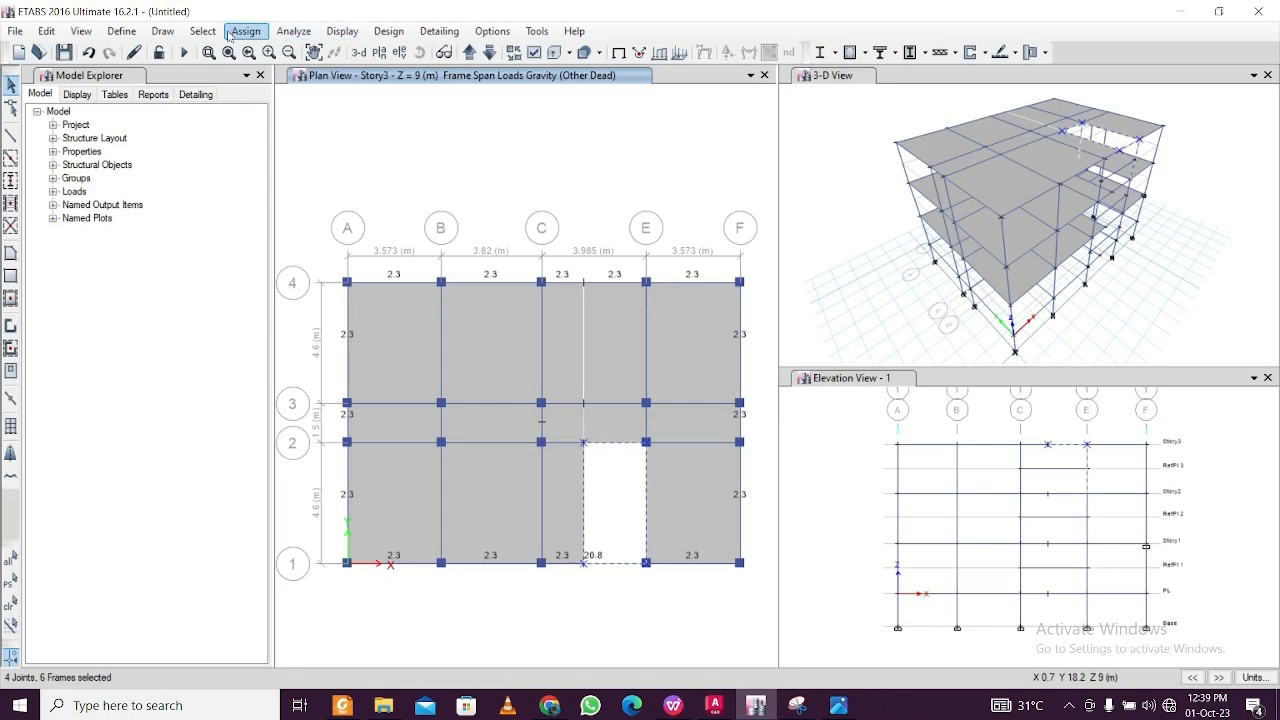
{"action": "left_click", "coordinate": [203, 31]}
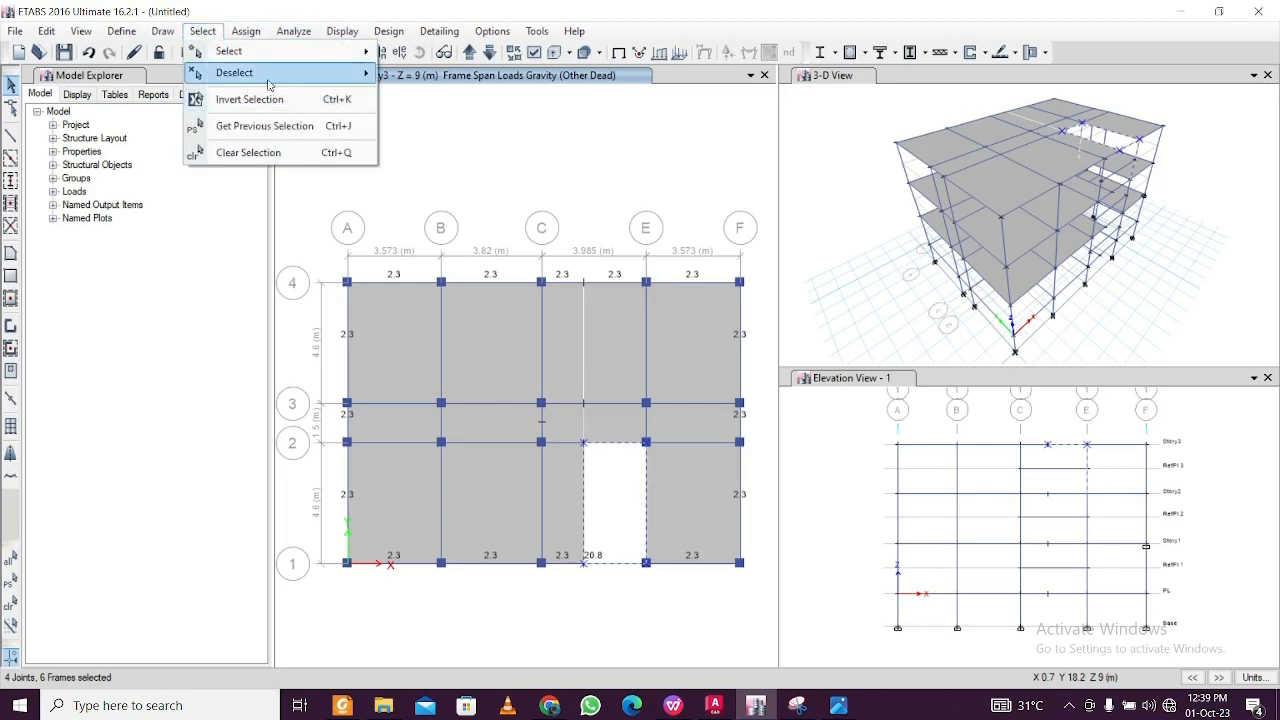
{"action": "mouse_move", "coordinate": [240, 72]}
{"action": "mouse_move", "coordinate": [492, 229]}
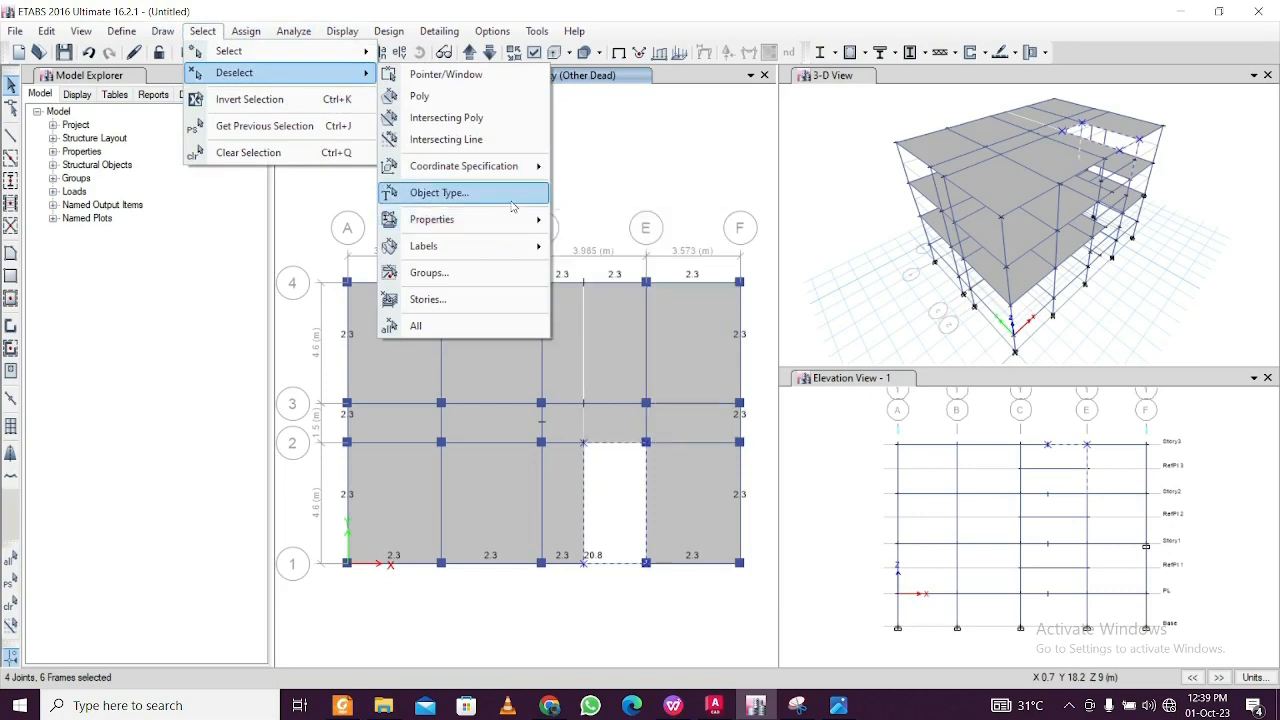
{"action": "left_click", "coordinate": [512, 193]}
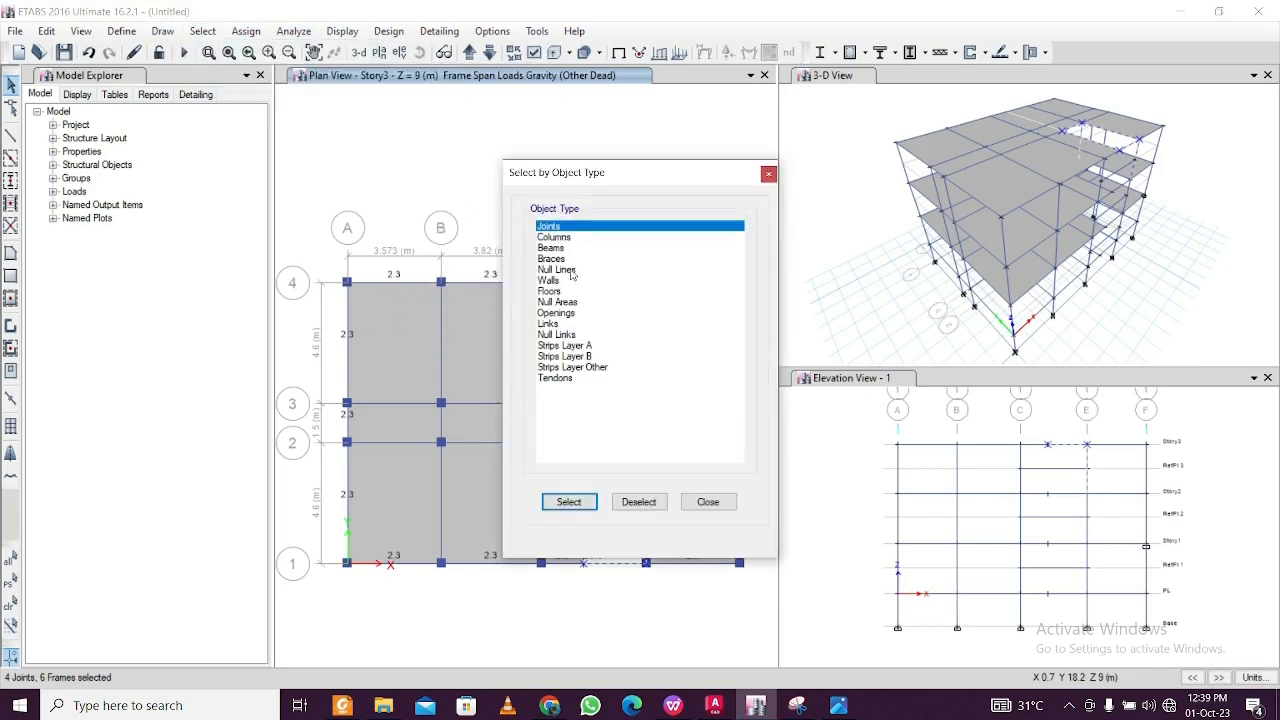
{"action": "left_click", "coordinate": [560, 237]}
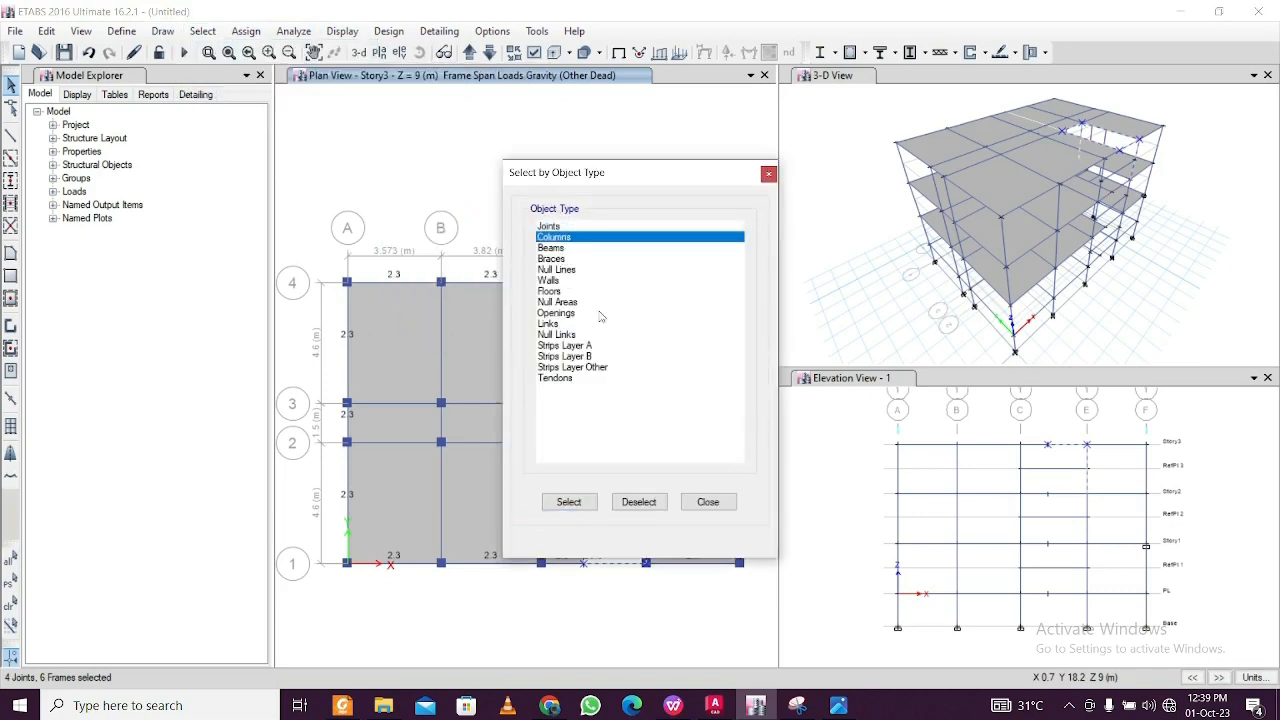
{"action": "left_click", "coordinate": [636, 503]}
{"action": "left_click", "coordinate": [708, 502]}
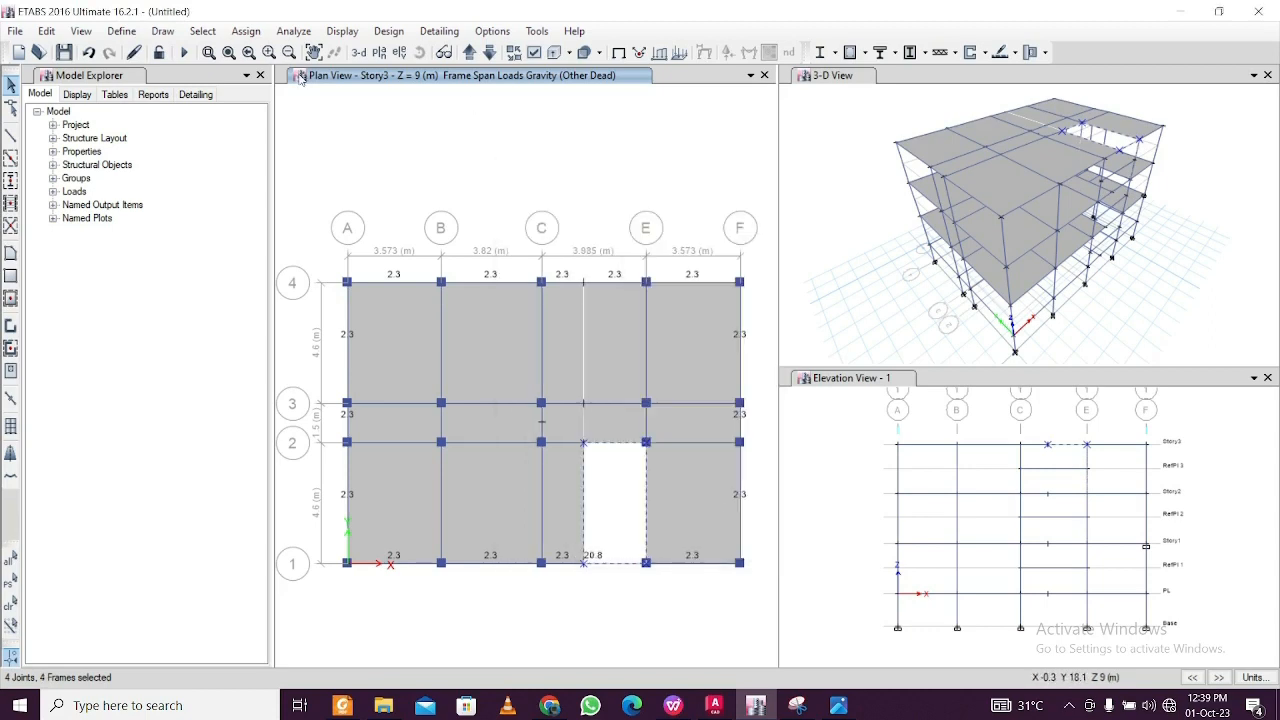
Assign a uniform Other Dead gravity load of 8 kN/m to the selected Story3 beams around the stair opening, replacing existing loads.
{"action": "left_click", "coordinate": [243, 36]}
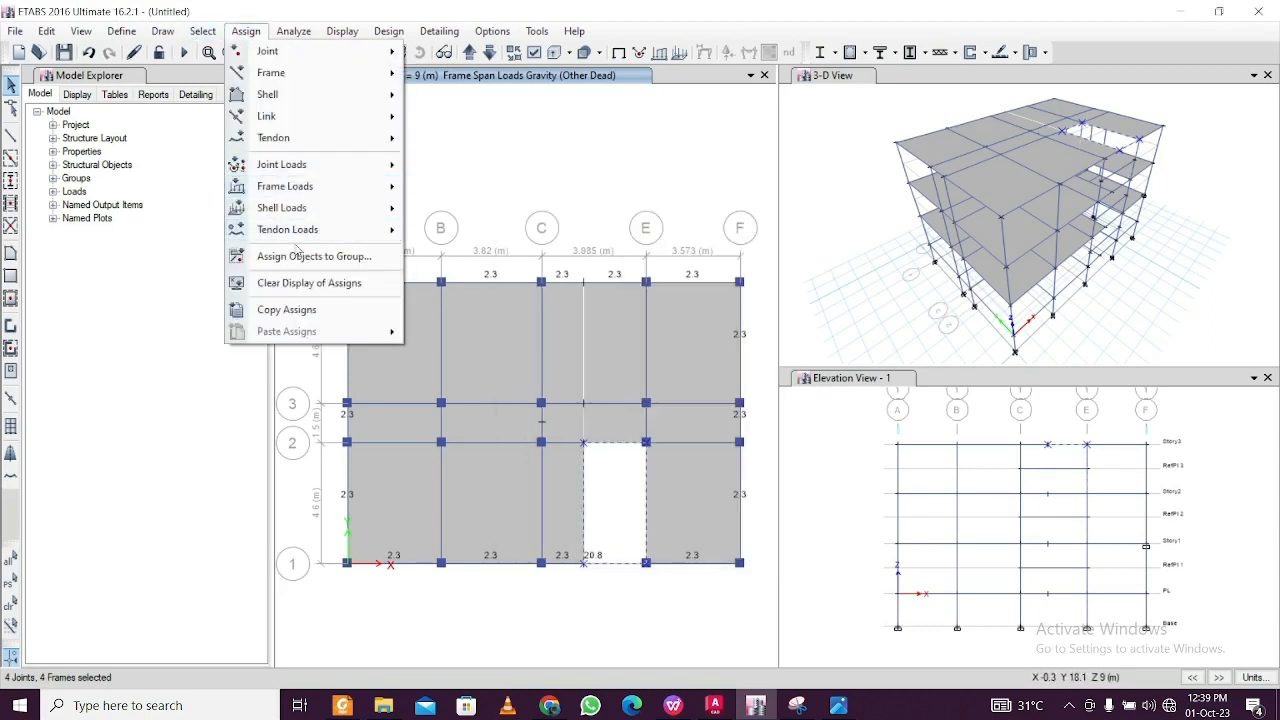
{"action": "left_click", "coordinate": [446, 210]}
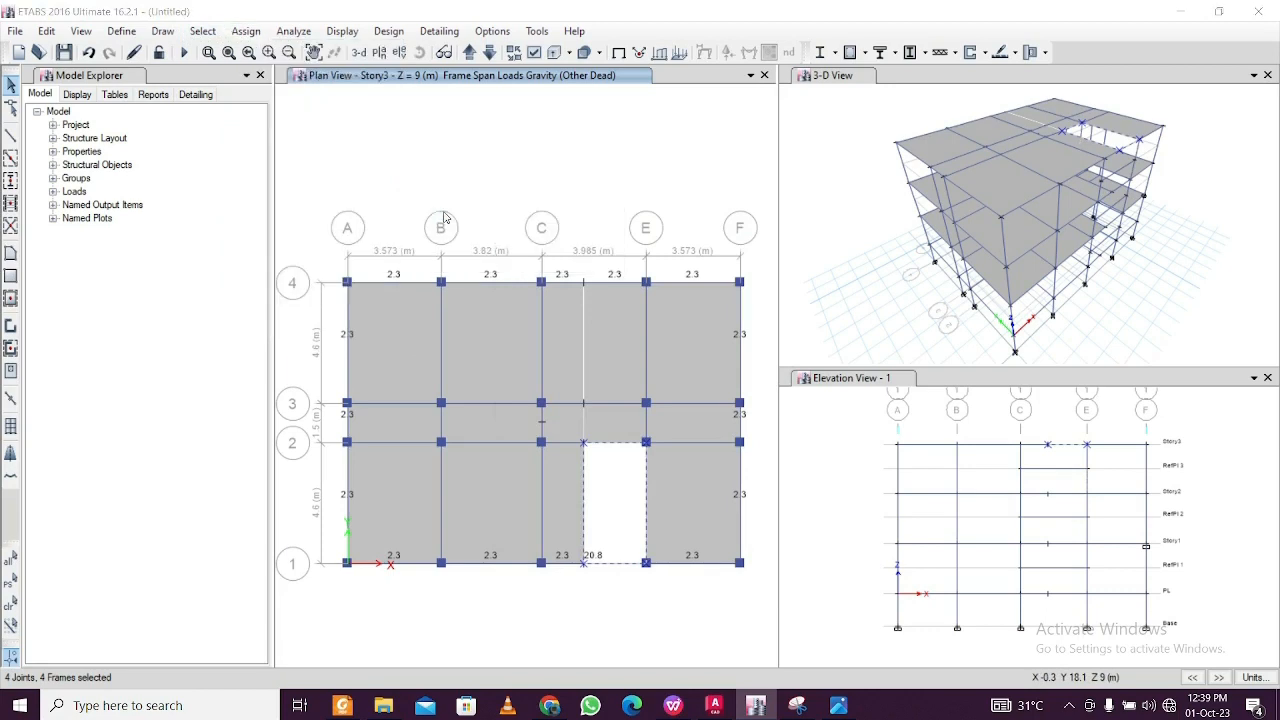
{"action": "left_click_drag", "start_coordinate": [517, 490], "coordinate": [420, 491]}
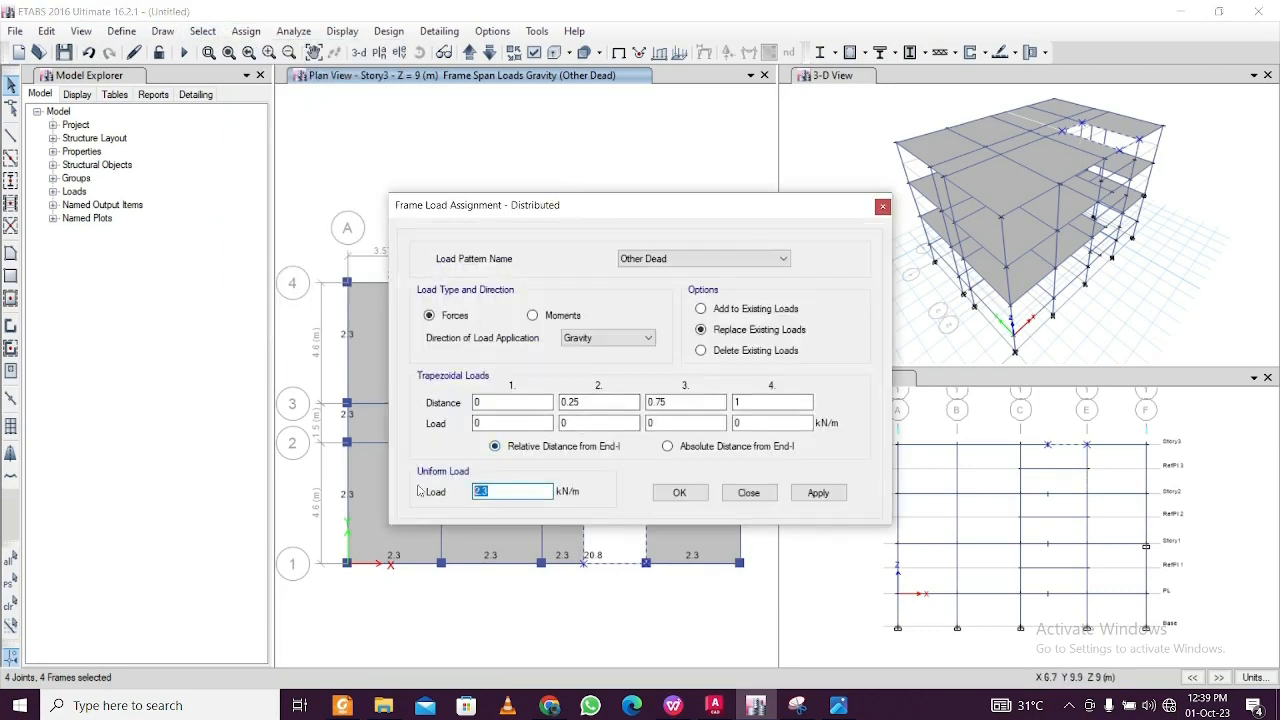
{"action": "left_click", "coordinate": [816, 494]}
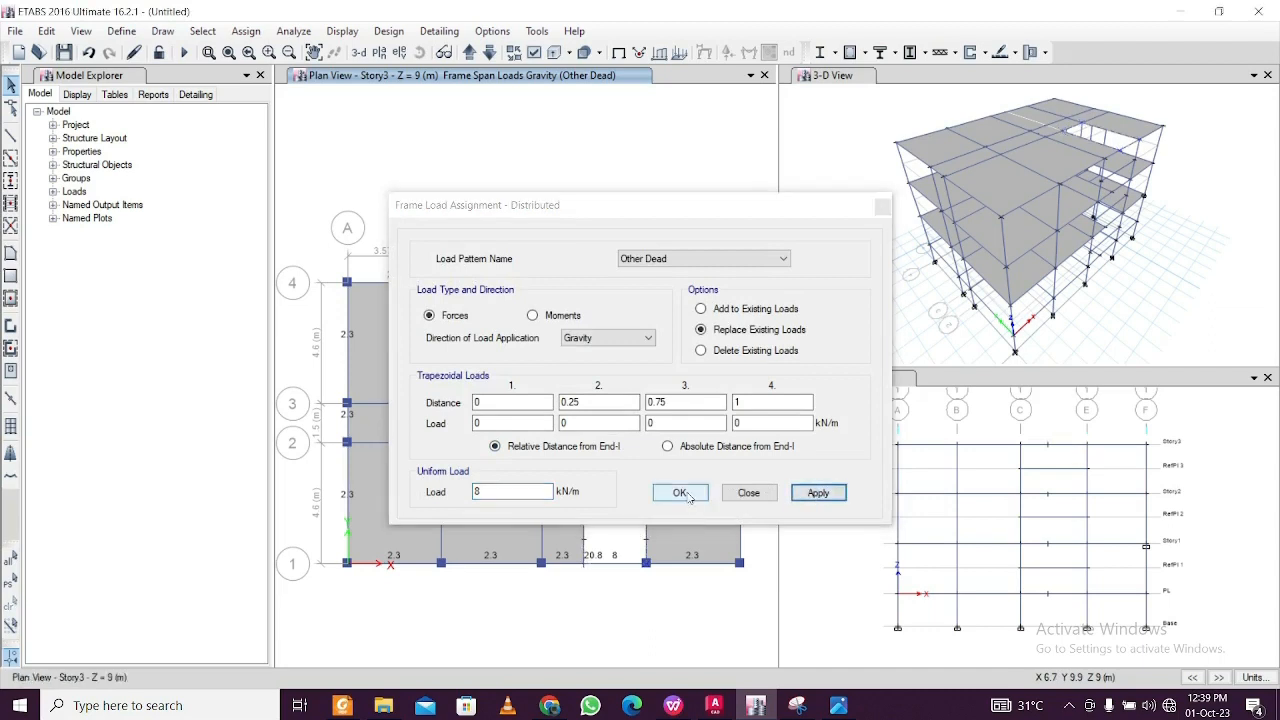
{"action": "left_click", "coordinate": [686, 495]}
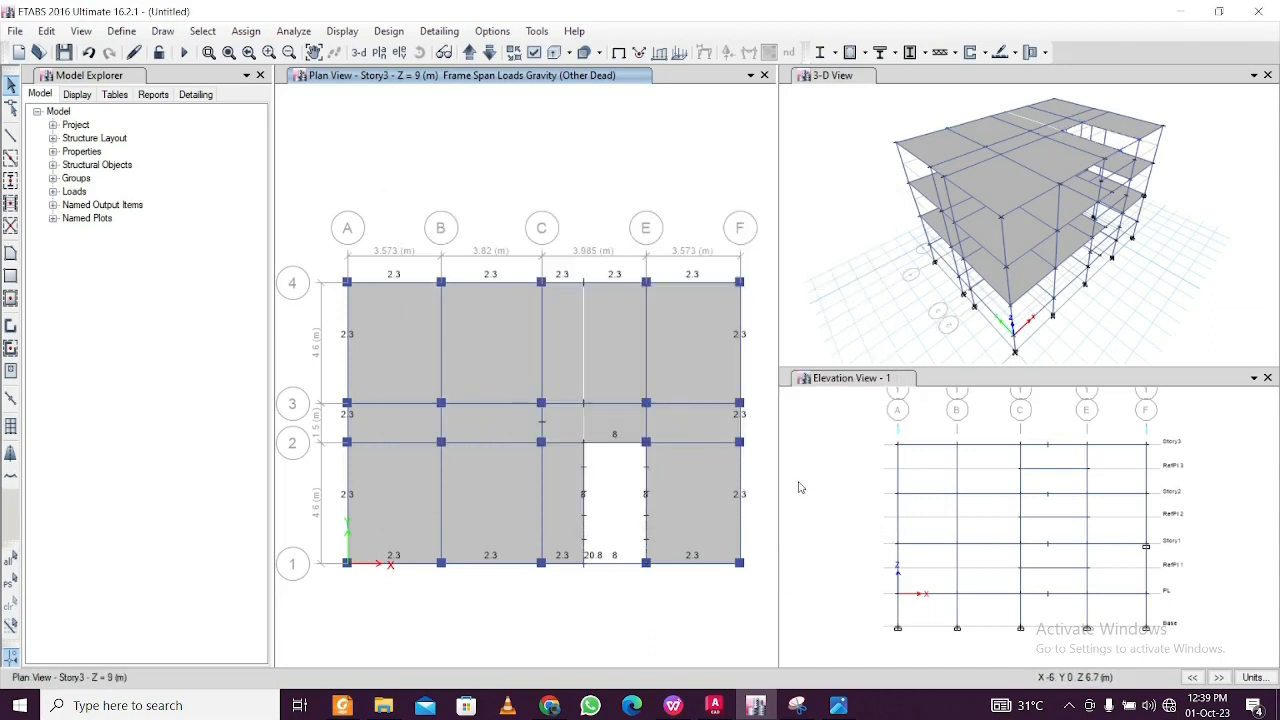
{"action": "left_click", "coordinate": [858, 208]}
{"action": "key", "text": "ctrl+a"}
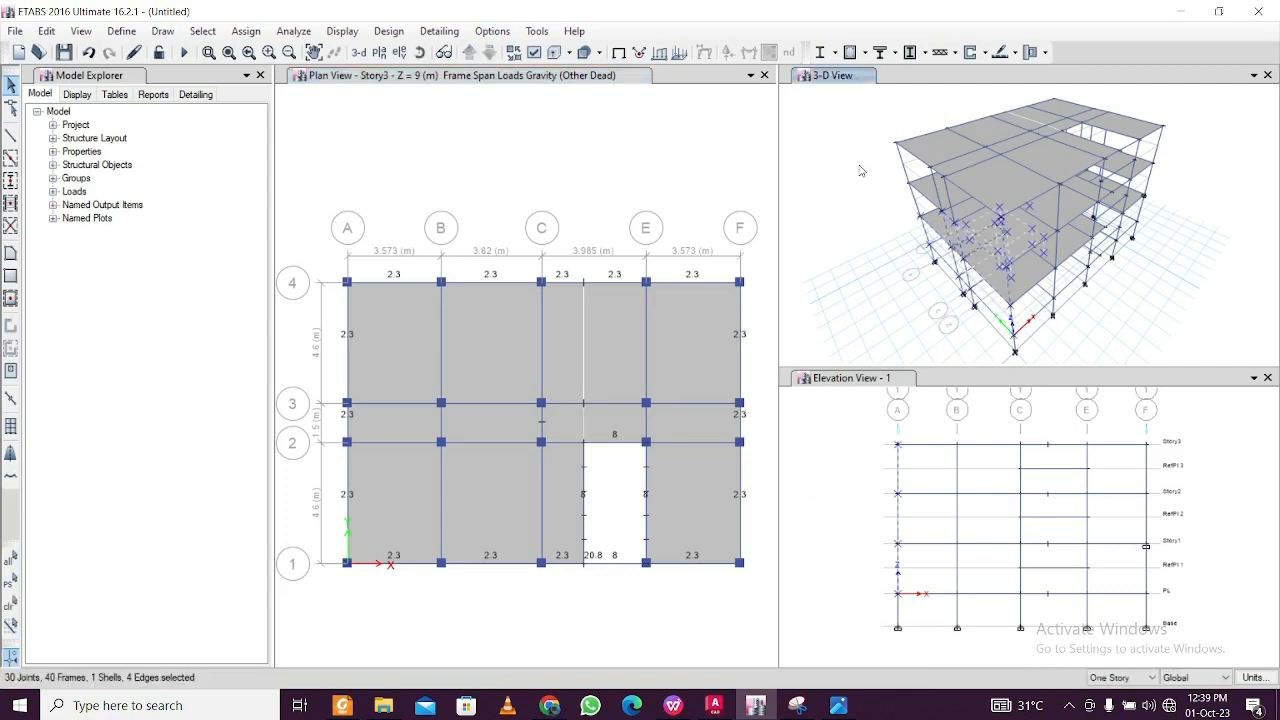
{"action": "key", "text": "ctrl+q"}
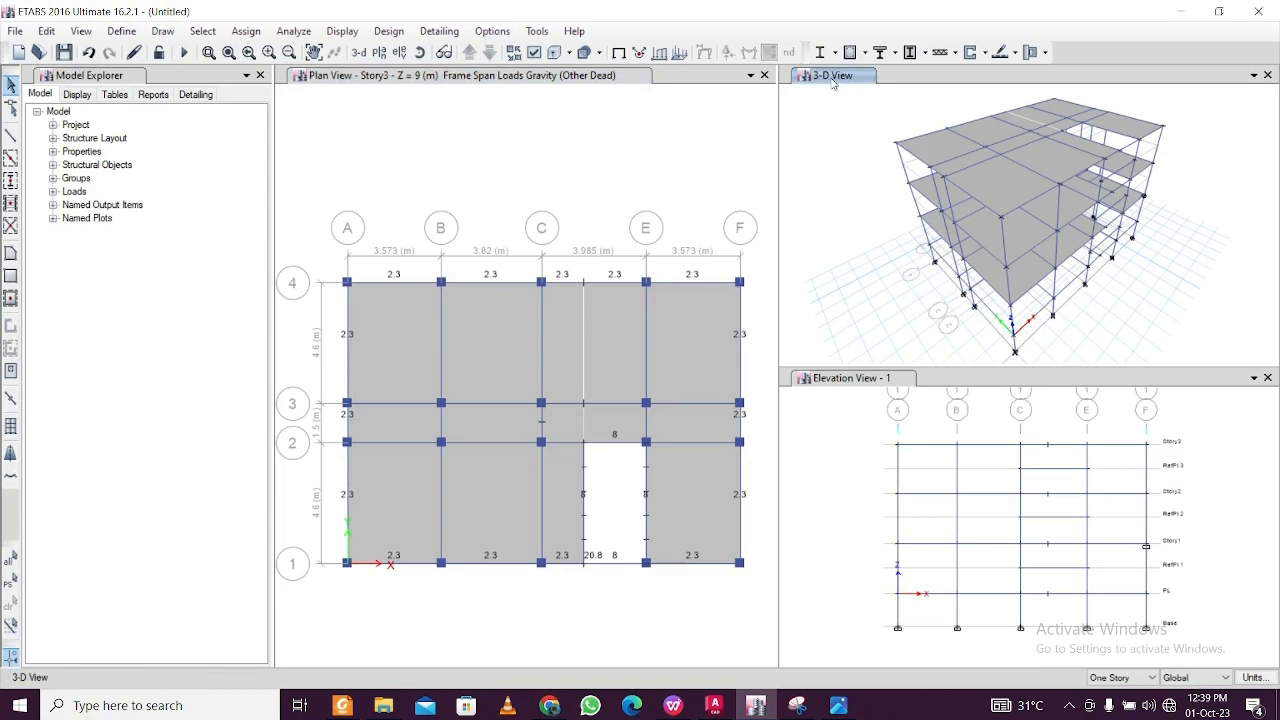
Display the uniform gravity shell loads of load pattern Other Dead on the Story3 plan.
{"action": "left_click", "coordinate": [348, 31]}
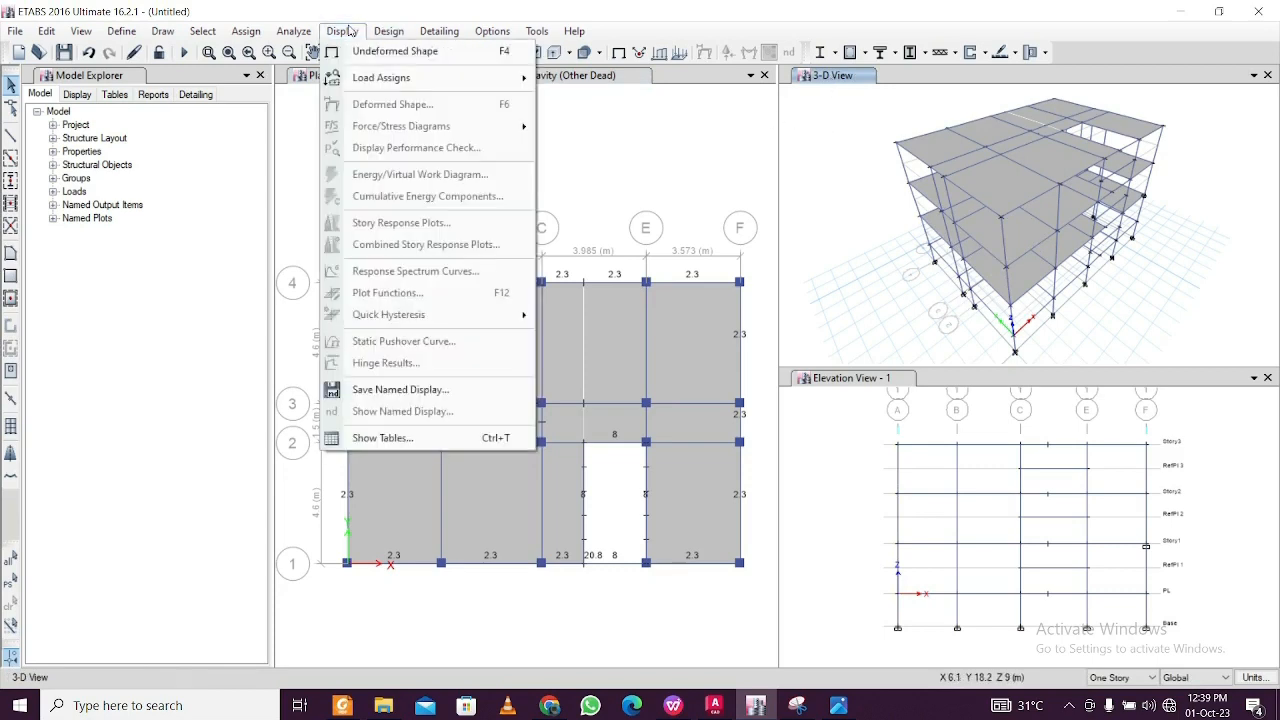
{"action": "mouse_move", "coordinate": [521, 80]}
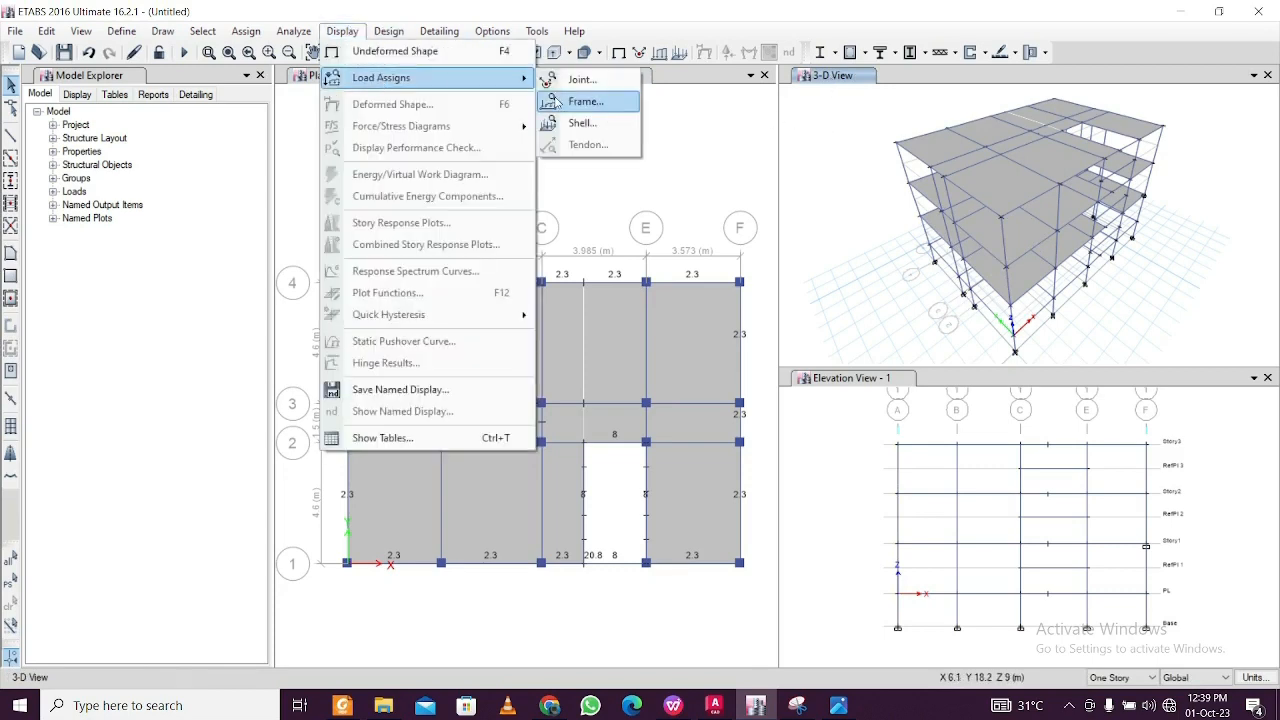
{"action": "left_click", "coordinate": [575, 123]}
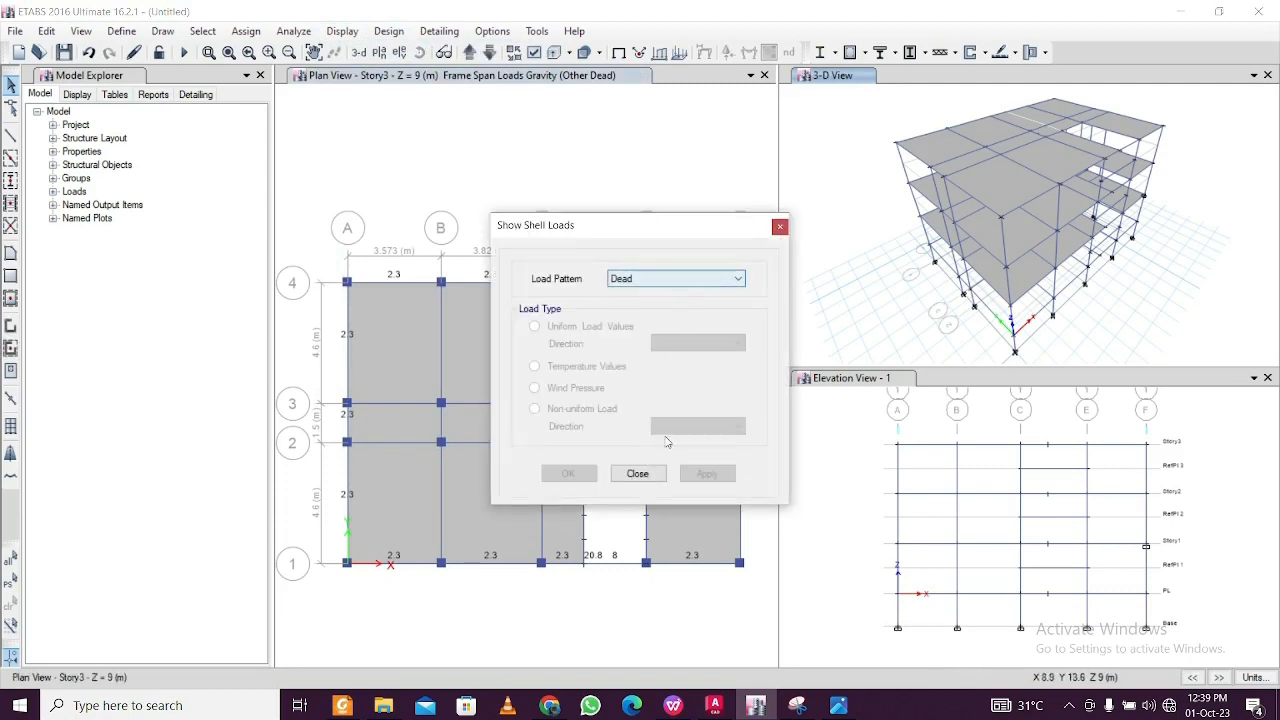
{"action": "left_click", "coordinate": [680, 279]}
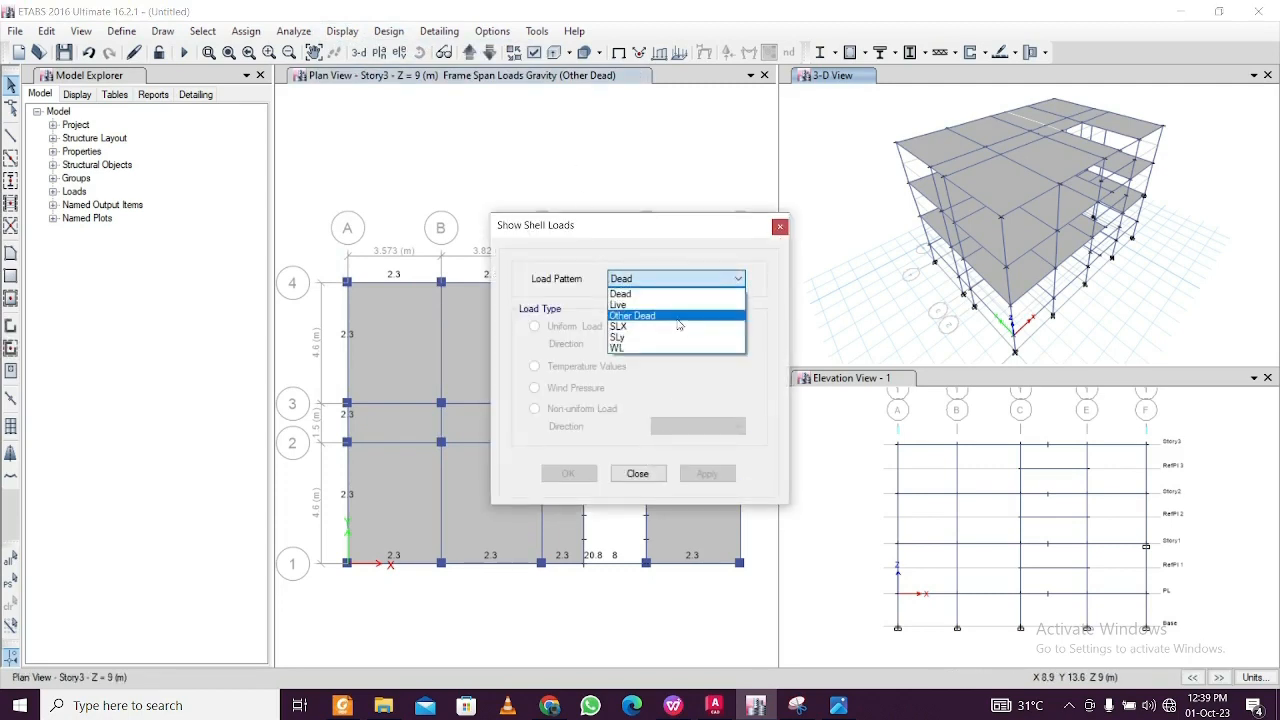
{"action": "left_click", "coordinate": [682, 320]}
{"action": "left_click", "coordinate": [720, 476]}
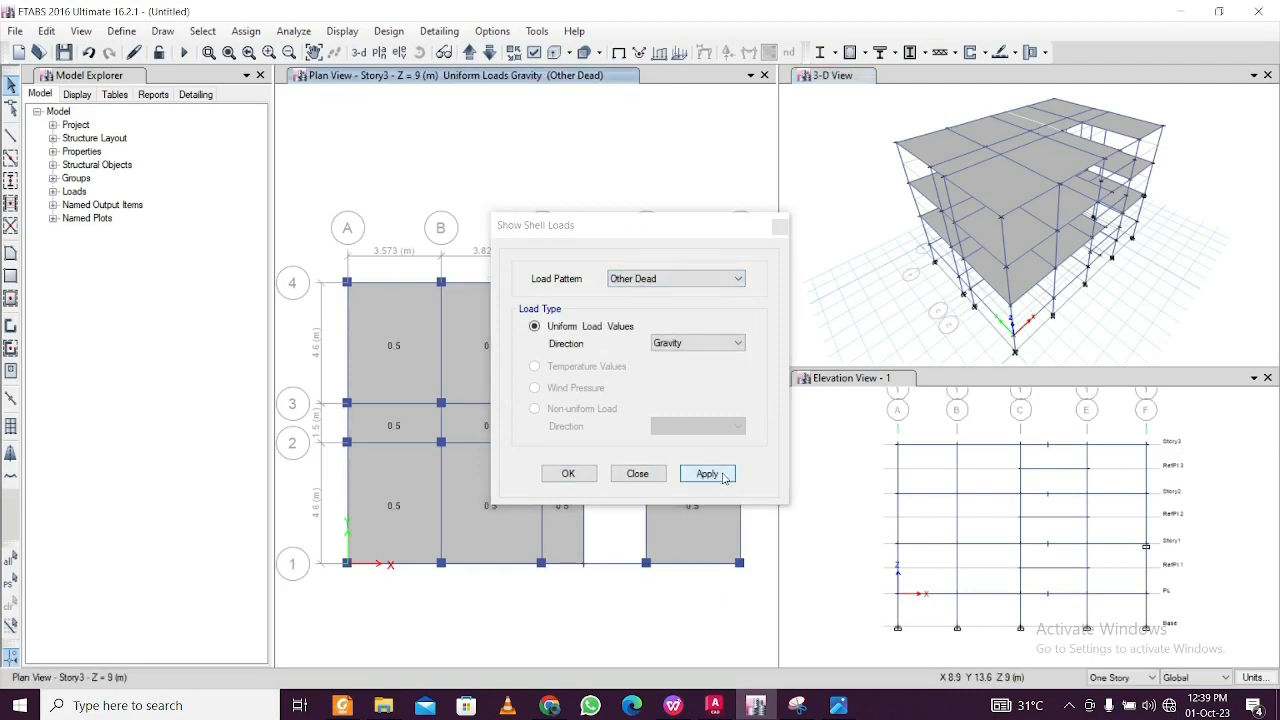
{"action": "left_click", "coordinate": [697, 226]}
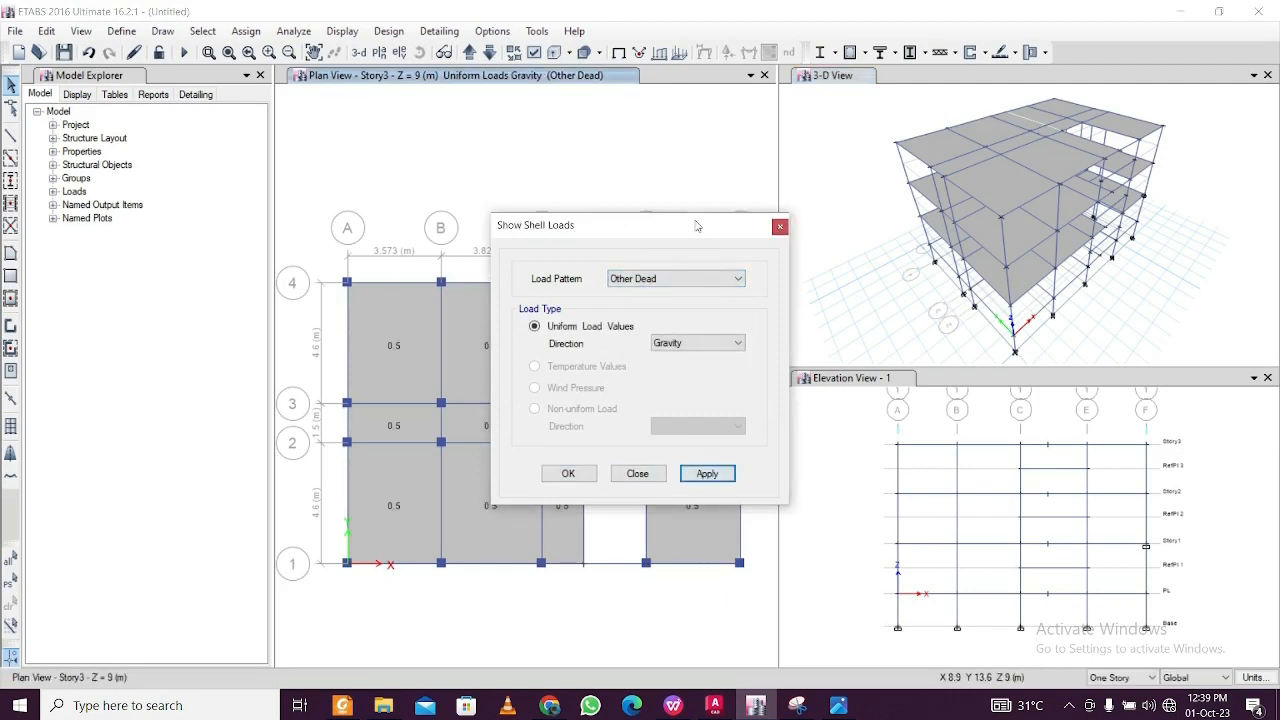
{"action": "left_click", "coordinate": [780, 226]}
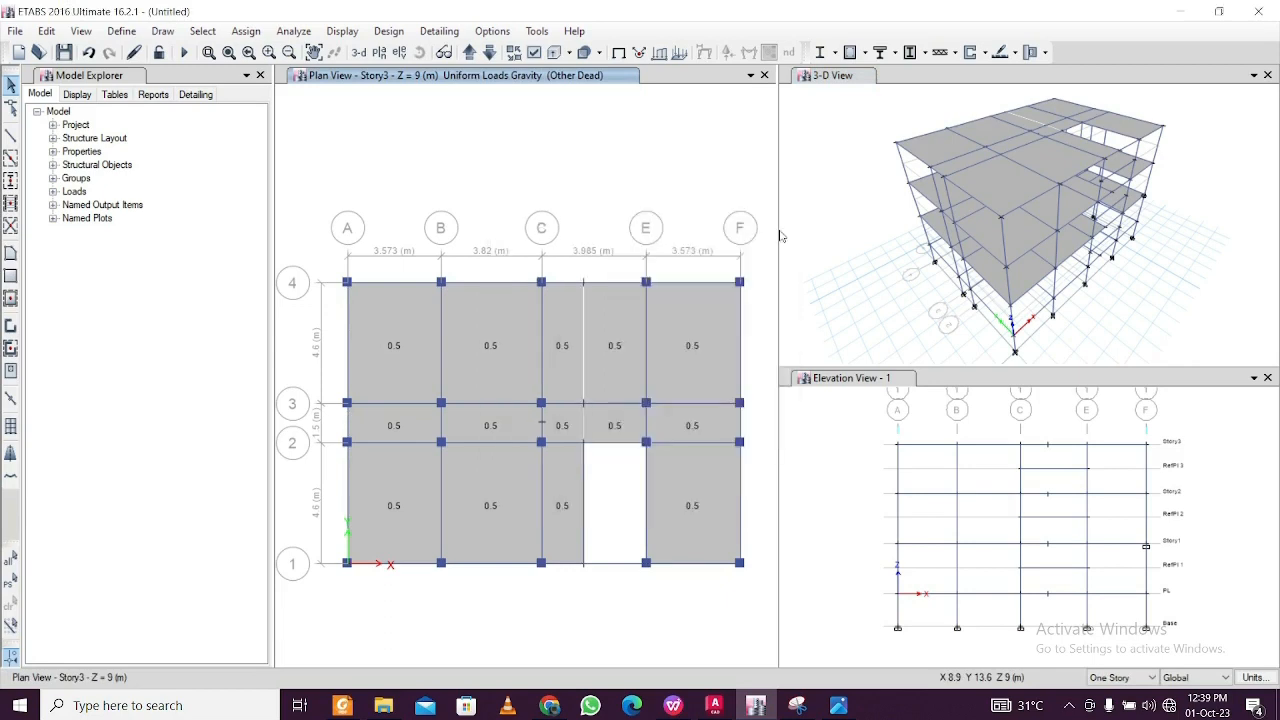
Display the uniform gravity shell loads of load pattern Live in the 3-D view.
{"action": "left_click", "coordinate": [833, 84]}
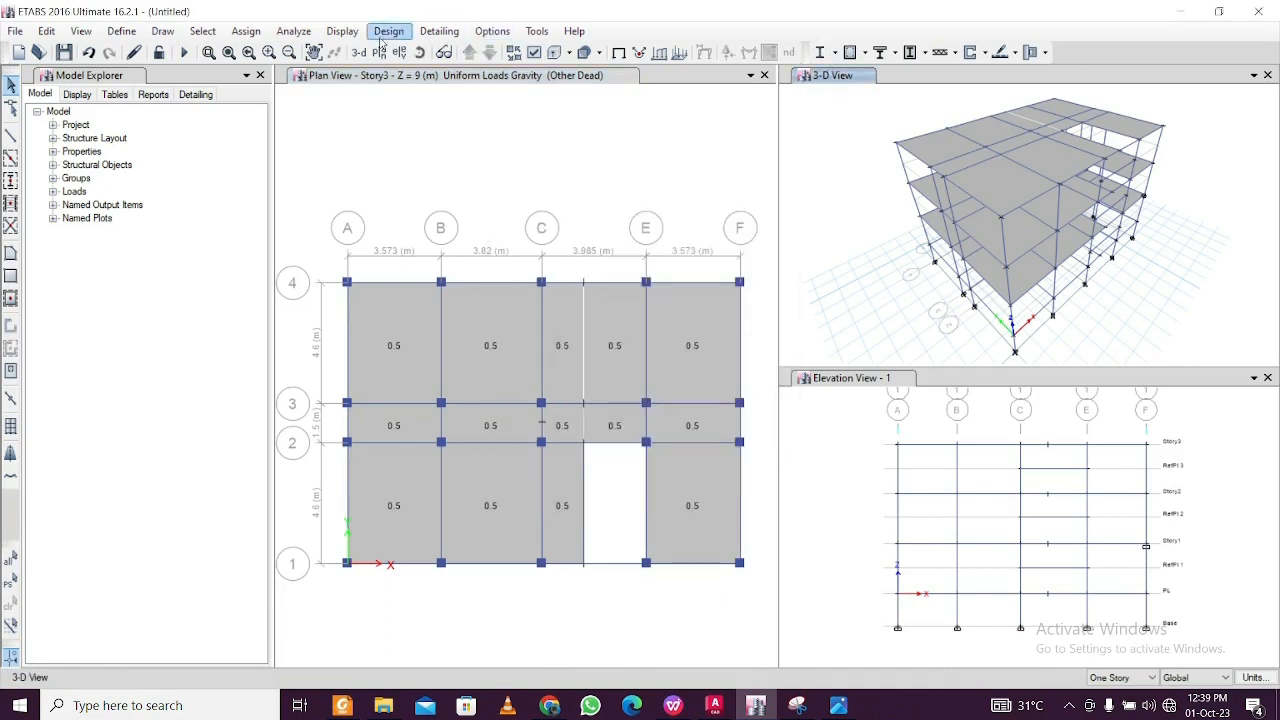
{"action": "left_click", "coordinate": [345, 33]}
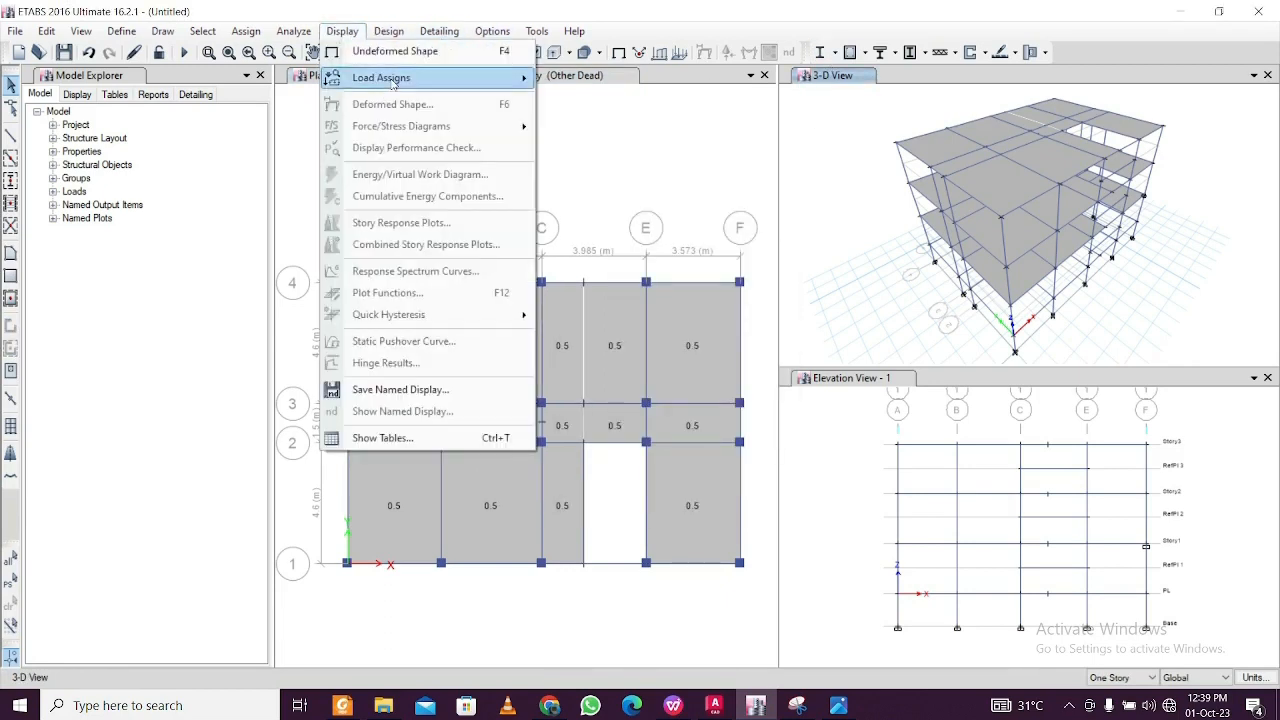
{"action": "mouse_move", "coordinate": [395, 79]}
{"action": "left_click", "coordinate": [575, 121]}
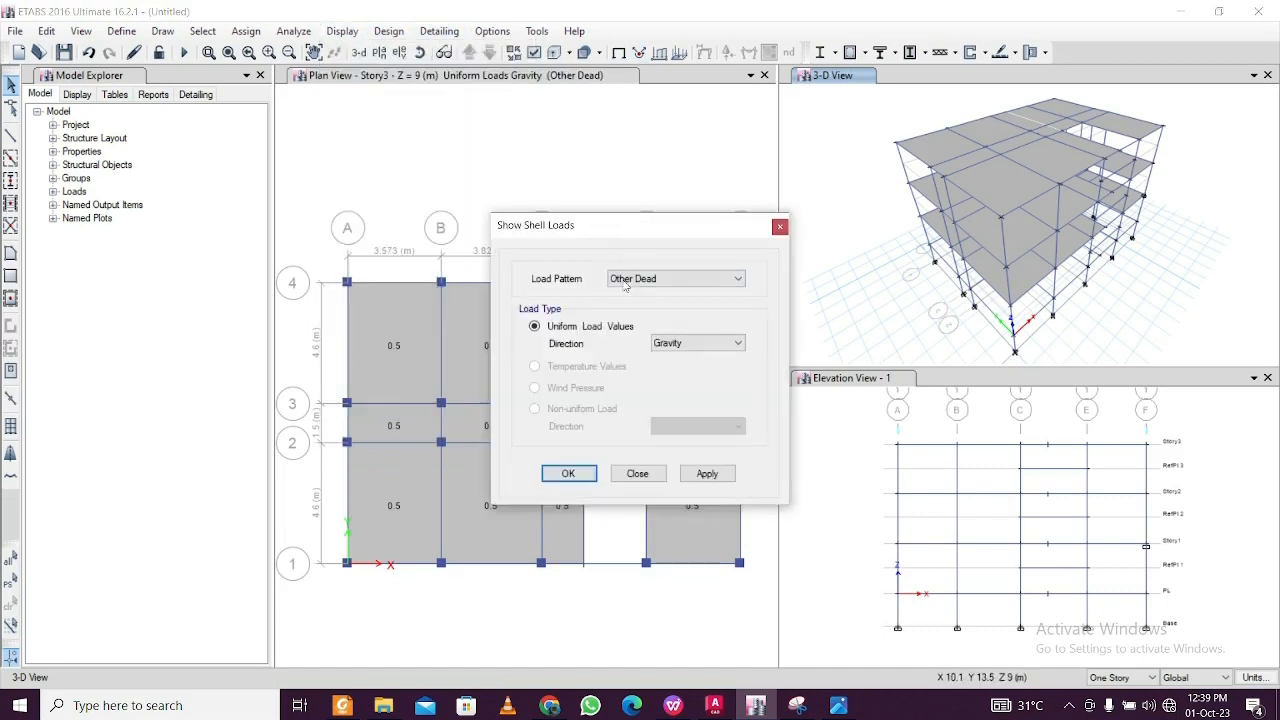
{"action": "left_click", "coordinate": [636, 278]}
{"action": "left_click", "coordinate": [660, 306]}
{"action": "left_click", "coordinate": [707, 476]}
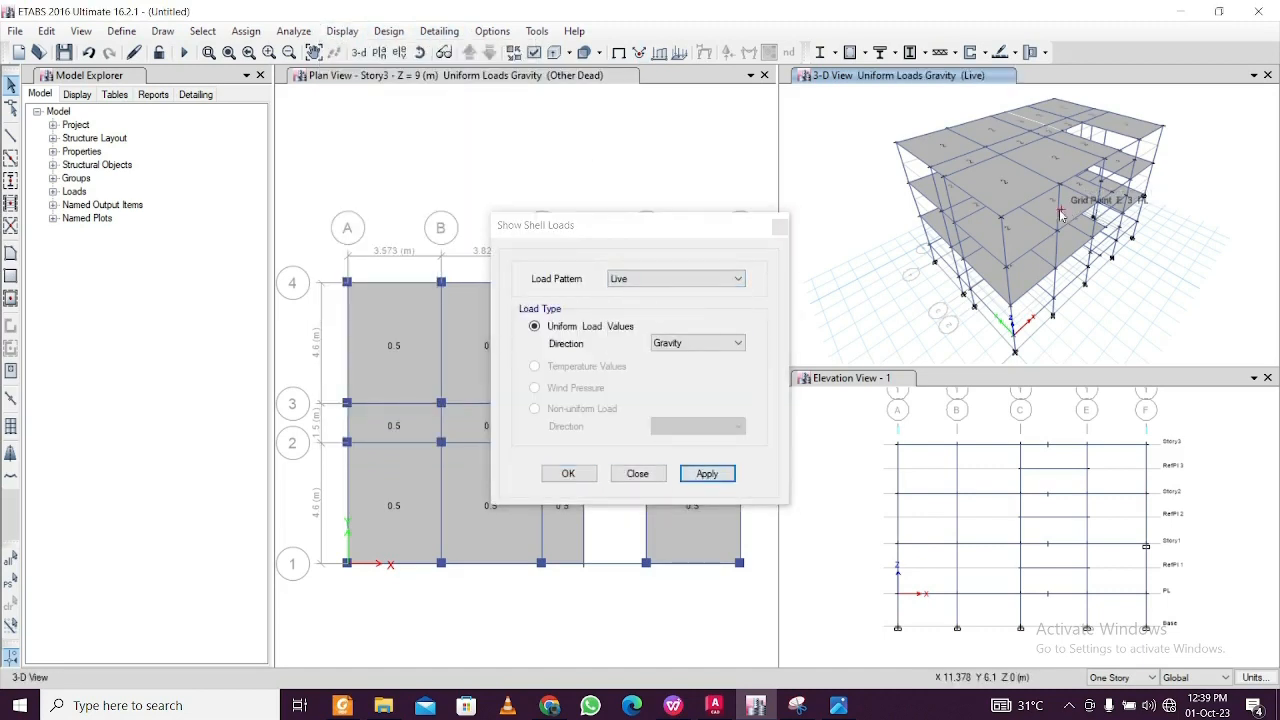
Change the 3-D view's uniform shell load display to load pattern Other Dead and close the load display settings.
{"action": "left_click", "coordinate": [706, 280]}
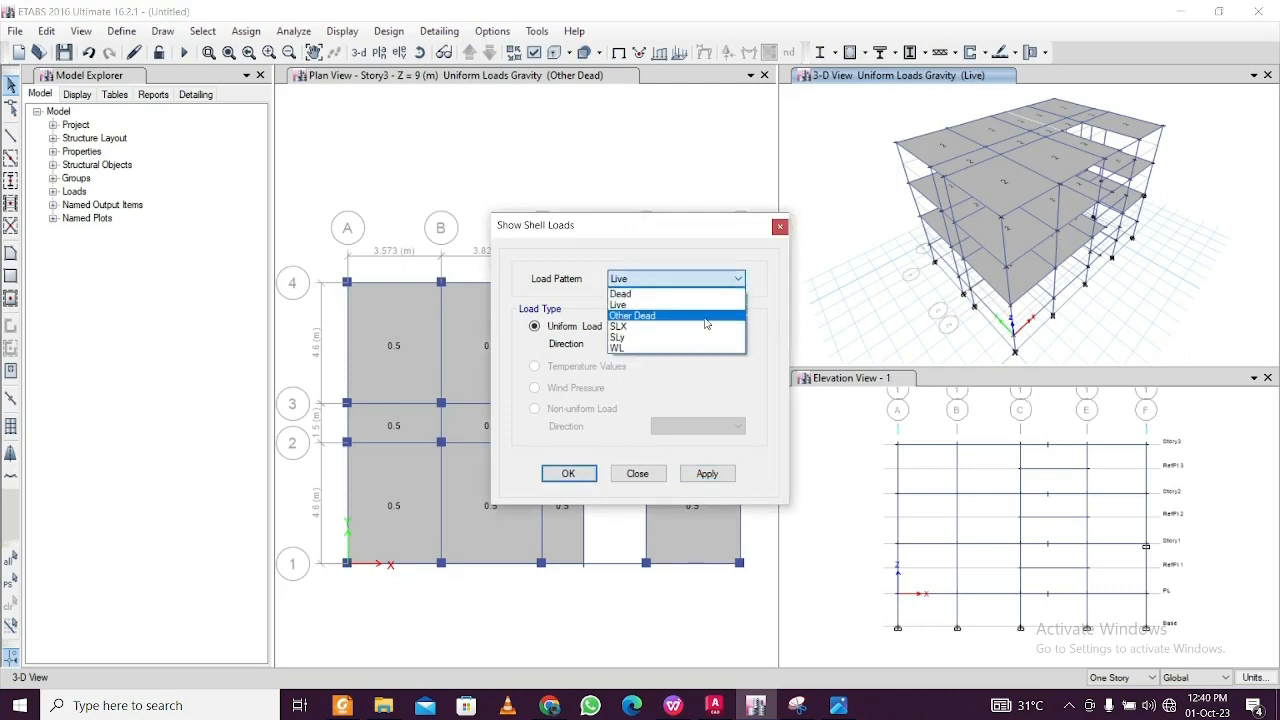
{"action": "left_click", "coordinate": [705, 317]}
{"action": "left_click", "coordinate": [707, 473]}
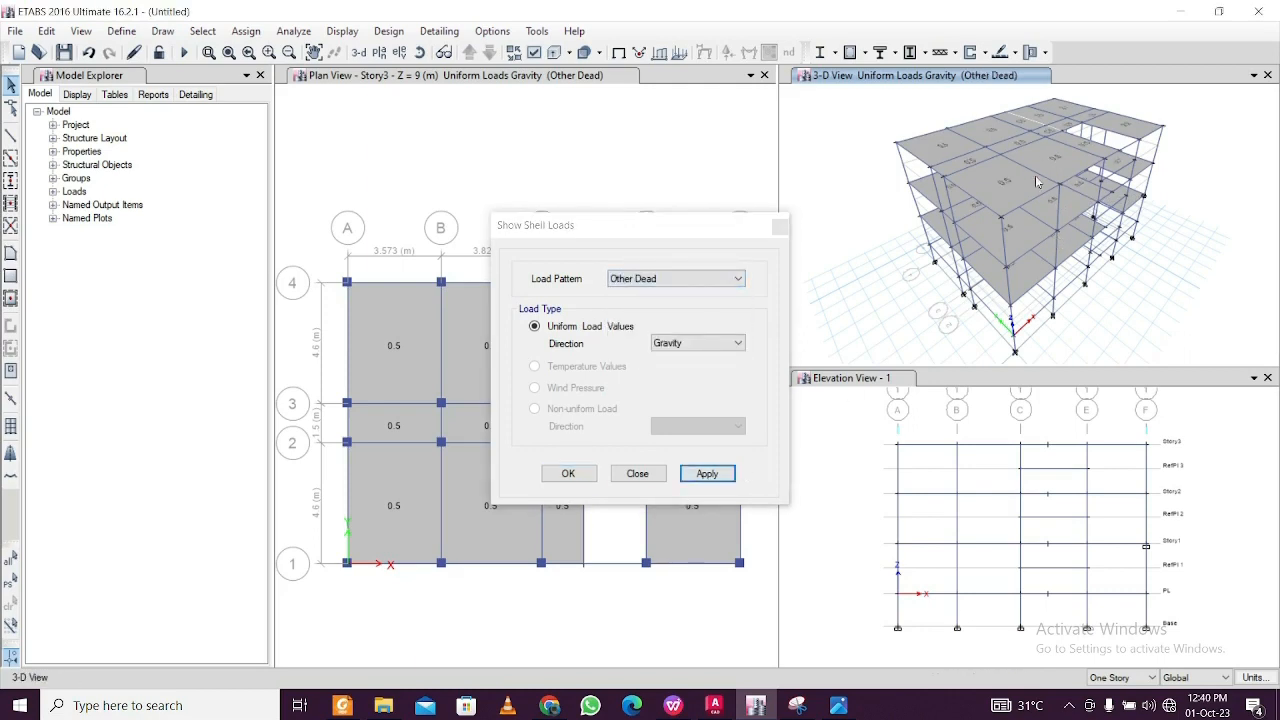
{"action": "left_click", "coordinate": [780, 227]}
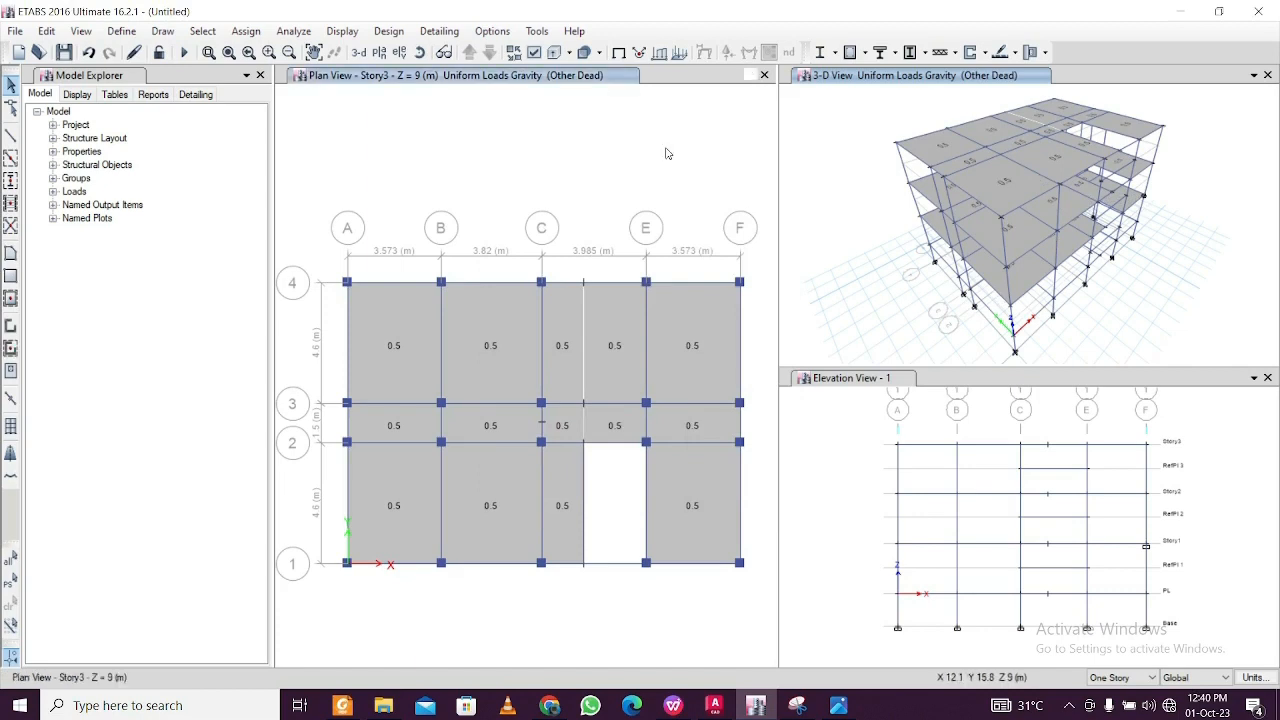
{"action": "left_click", "coordinate": [1069, 706]}
{"action": "left_click", "coordinate": [1069, 706]}
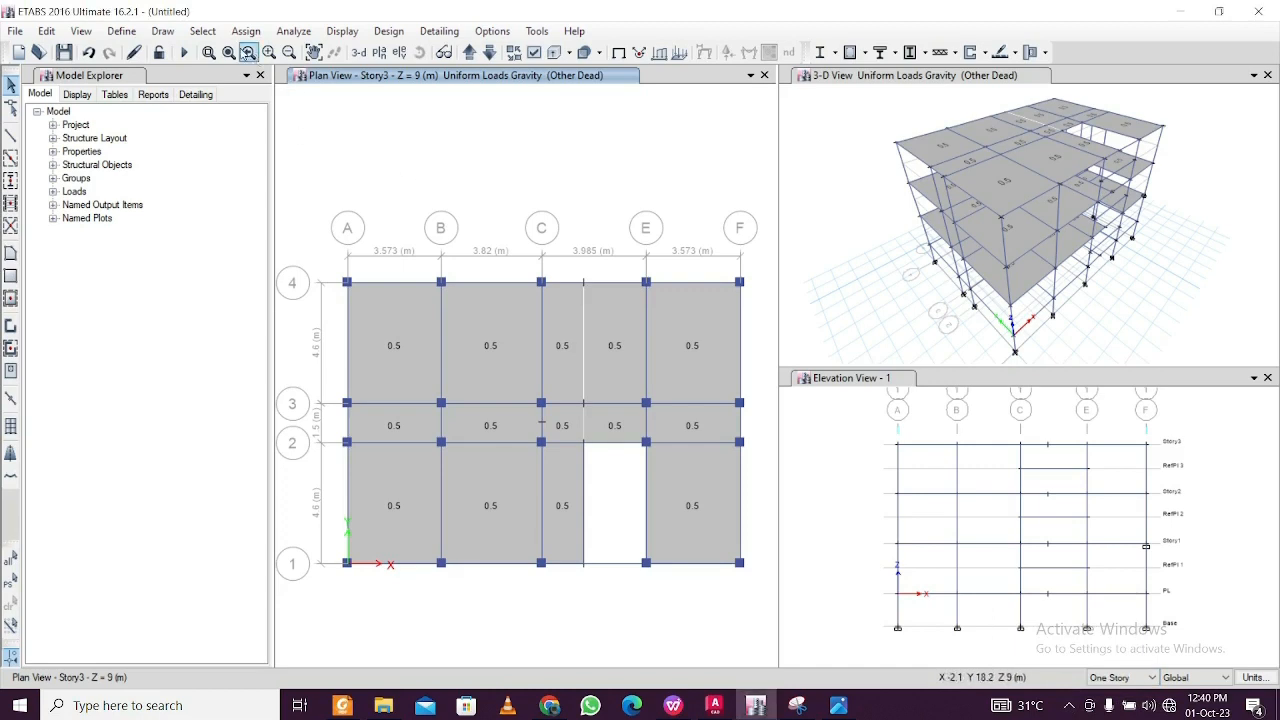
Add the default design load combinations for Concrete Frame Design, converted to editable user combinations.
{"action": "left_click", "coordinate": [121, 31]}
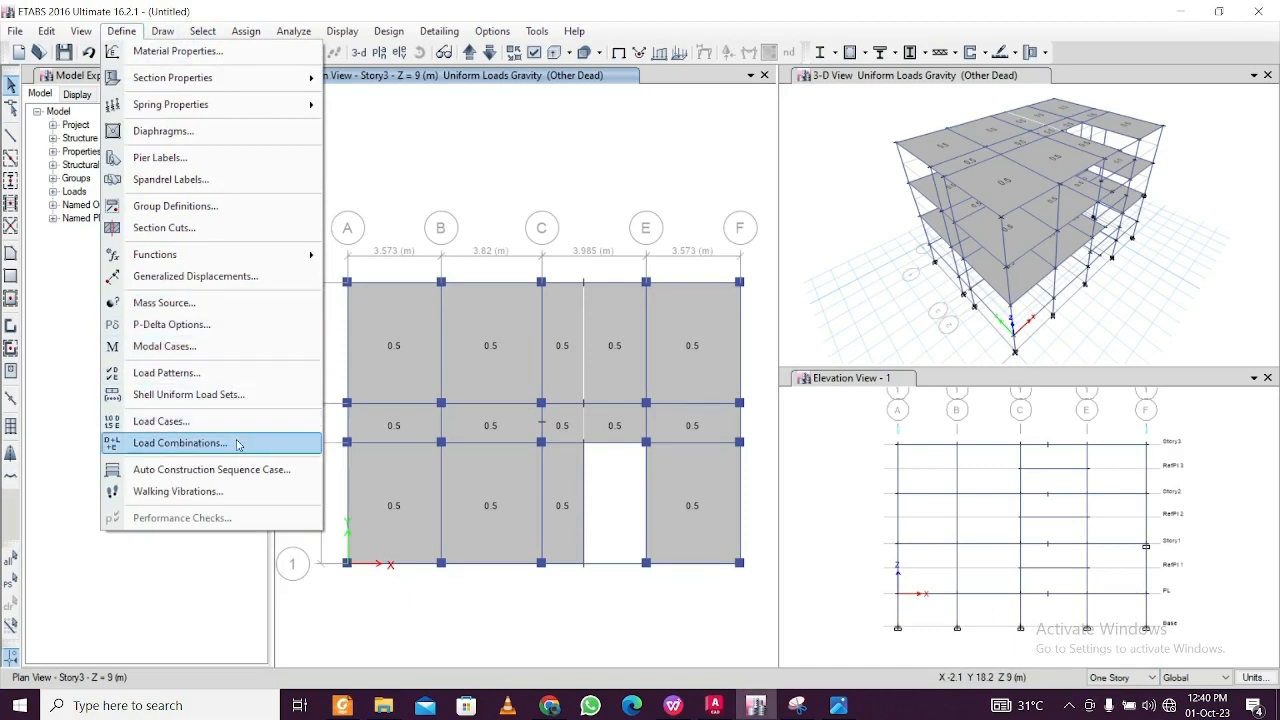
{"action": "left_click", "coordinate": [180, 443]}
{"action": "left_click", "coordinate": [749, 281]}
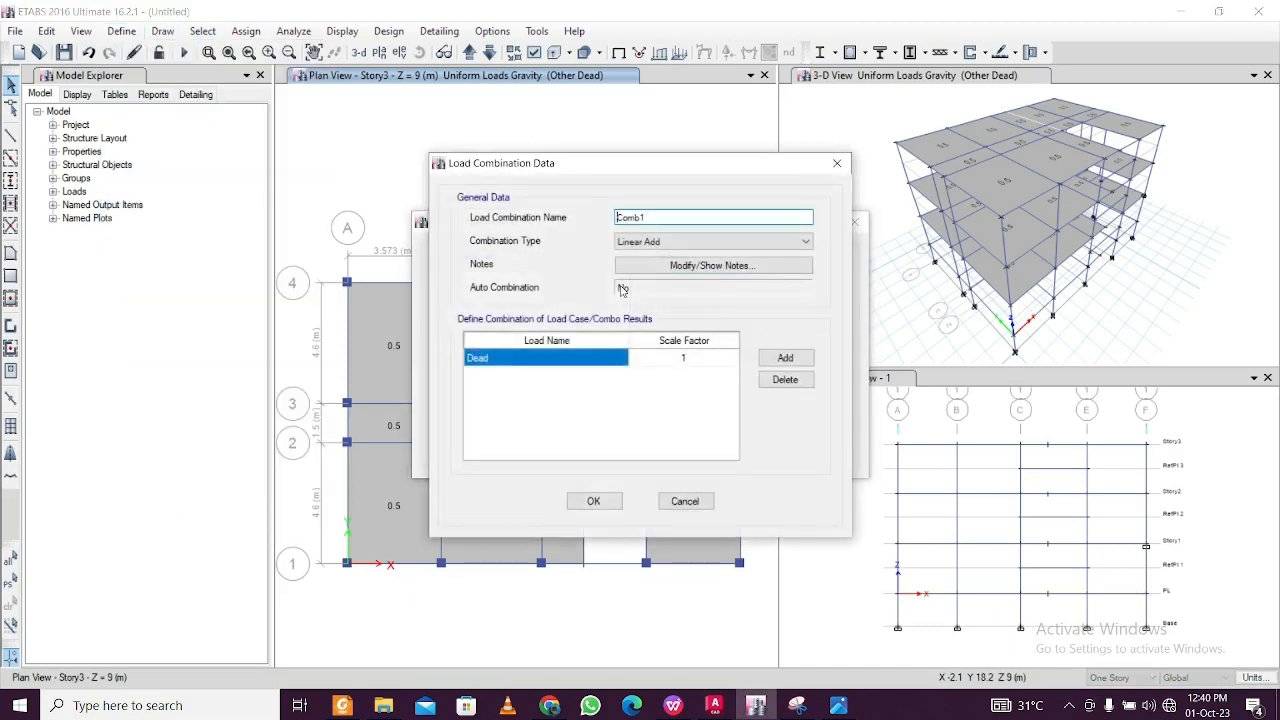
{"action": "left_click", "coordinate": [836, 164]}
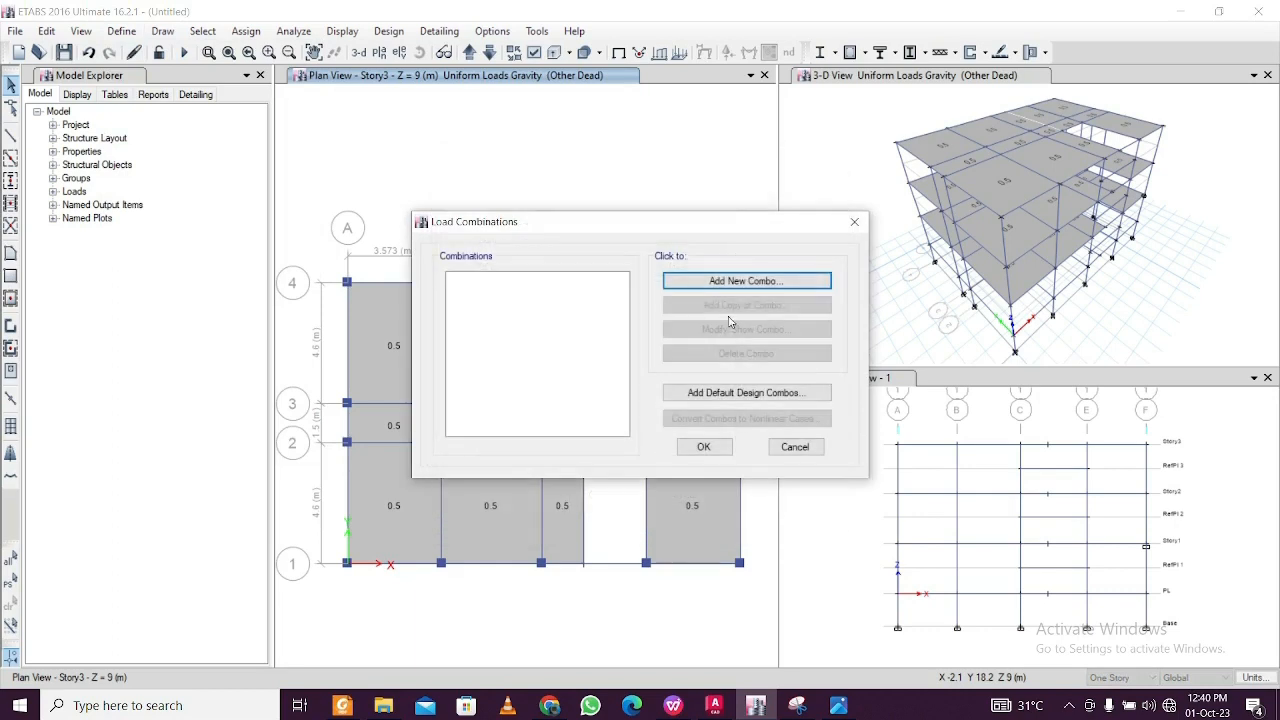
{"action": "left_click", "coordinate": [748, 400]}
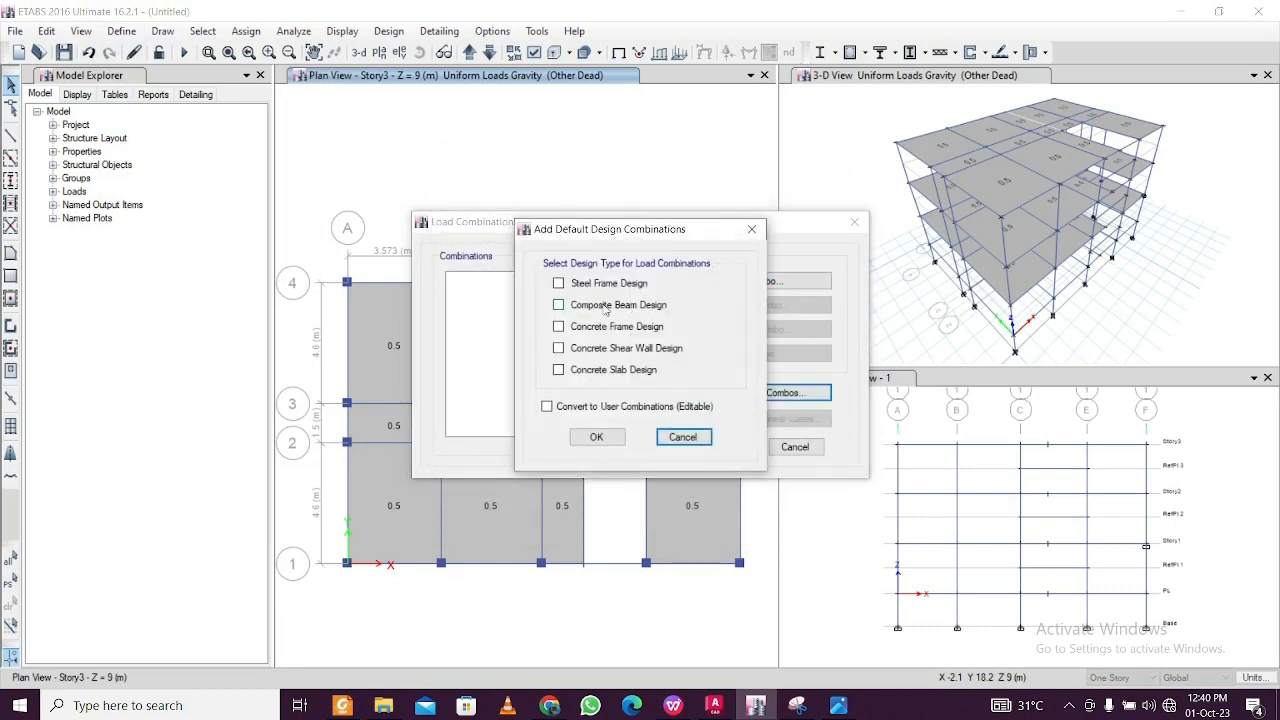
{"action": "left_click", "coordinate": [559, 327]}
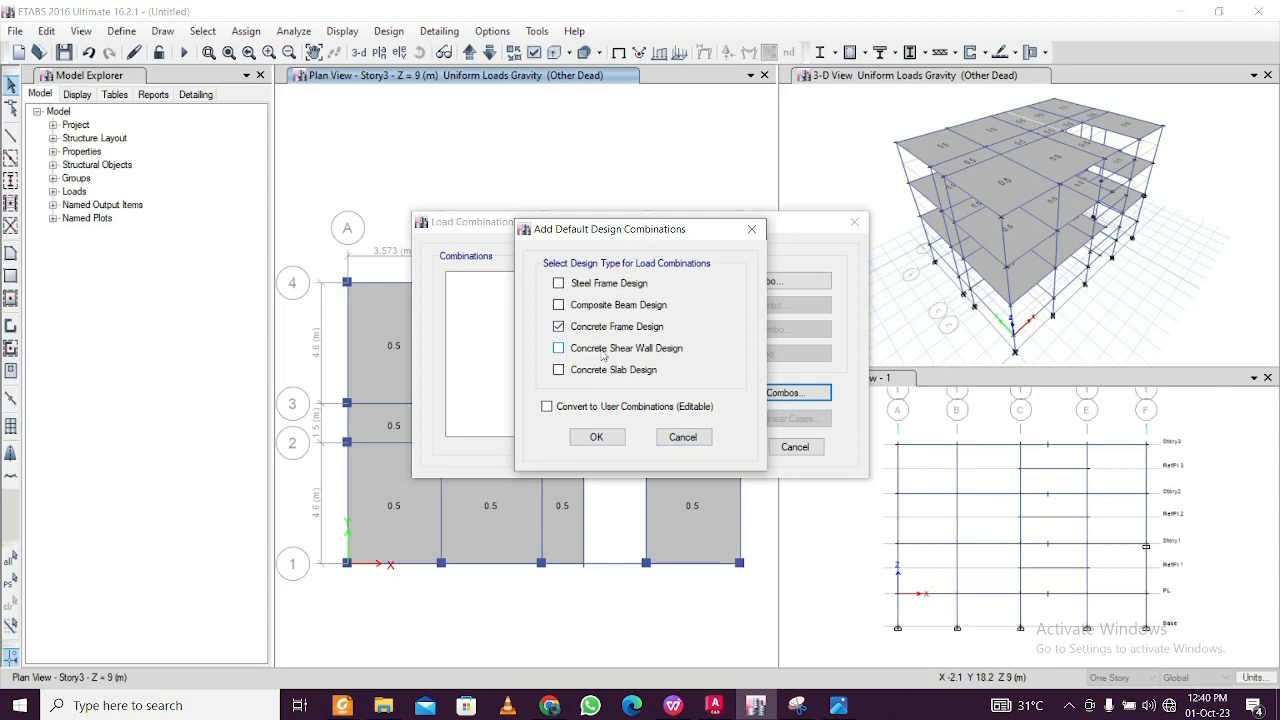
{"action": "left_click", "coordinate": [600, 436]}
{"action": "left_click", "coordinate": [579, 415]}
{"action": "left_click", "coordinate": [608, 437]}
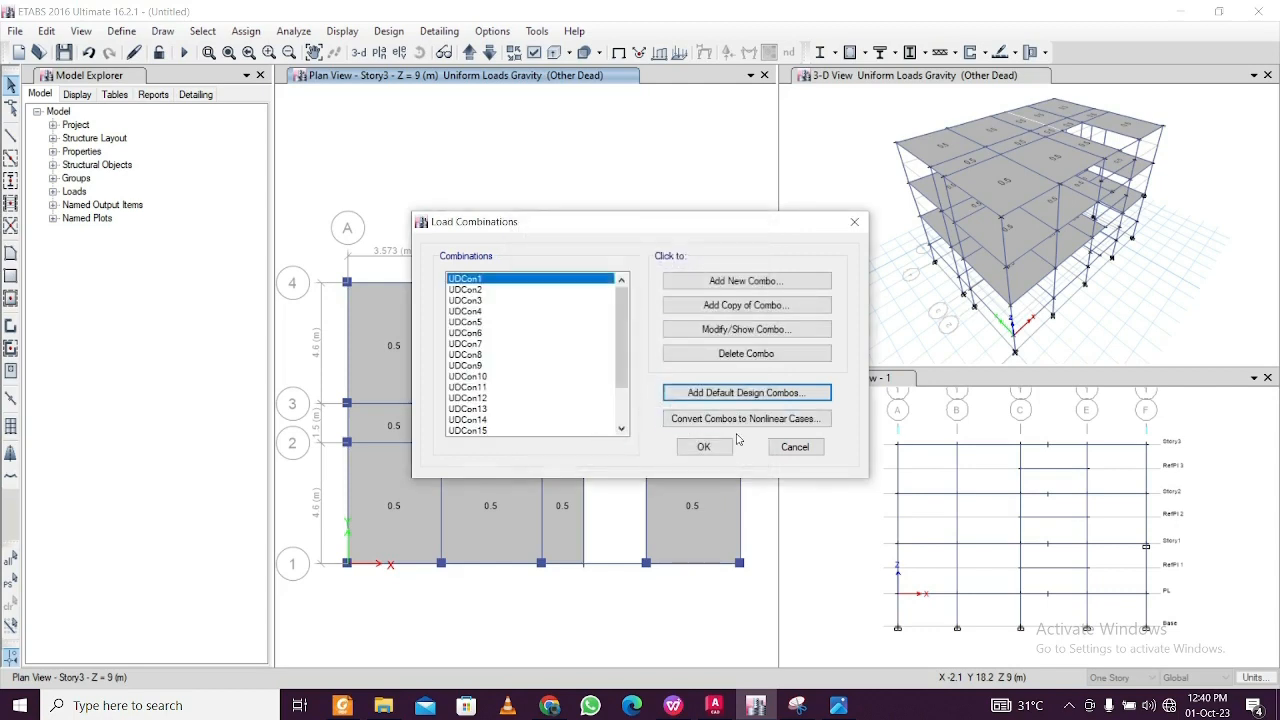
{"action": "left_click", "coordinate": [703, 447]}
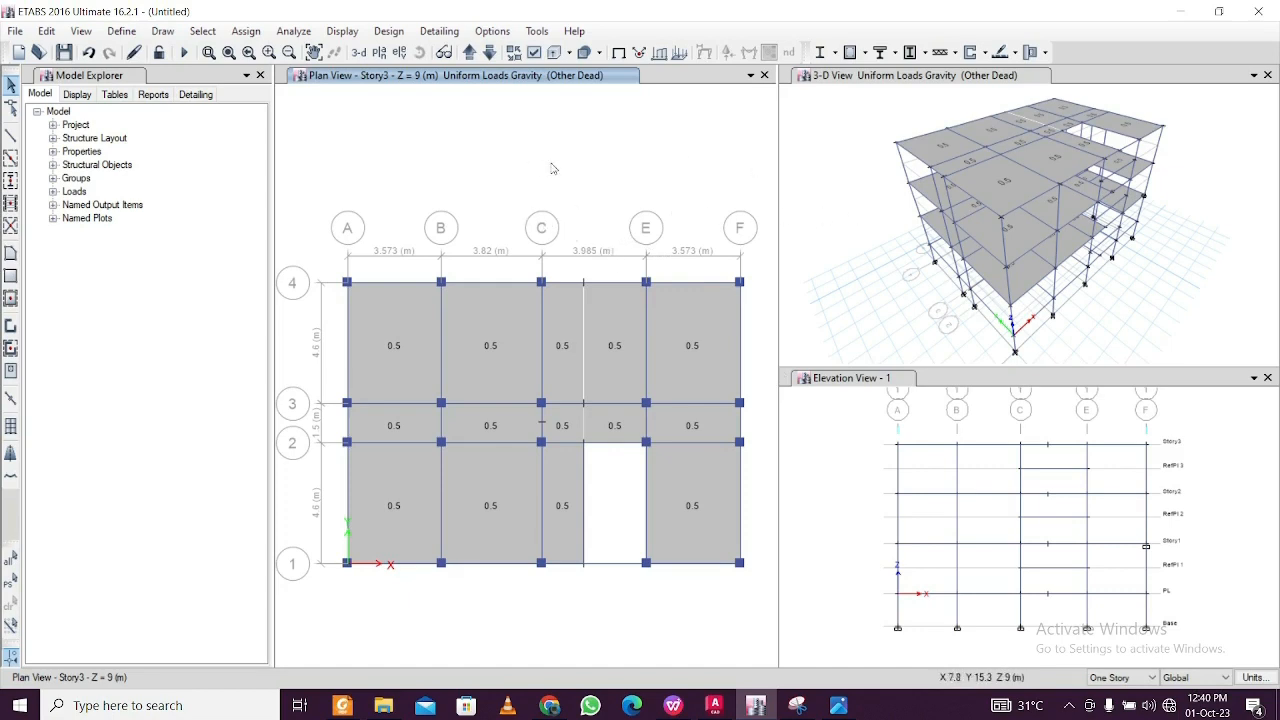
{"action": "left_click", "coordinate": [857, 80]}
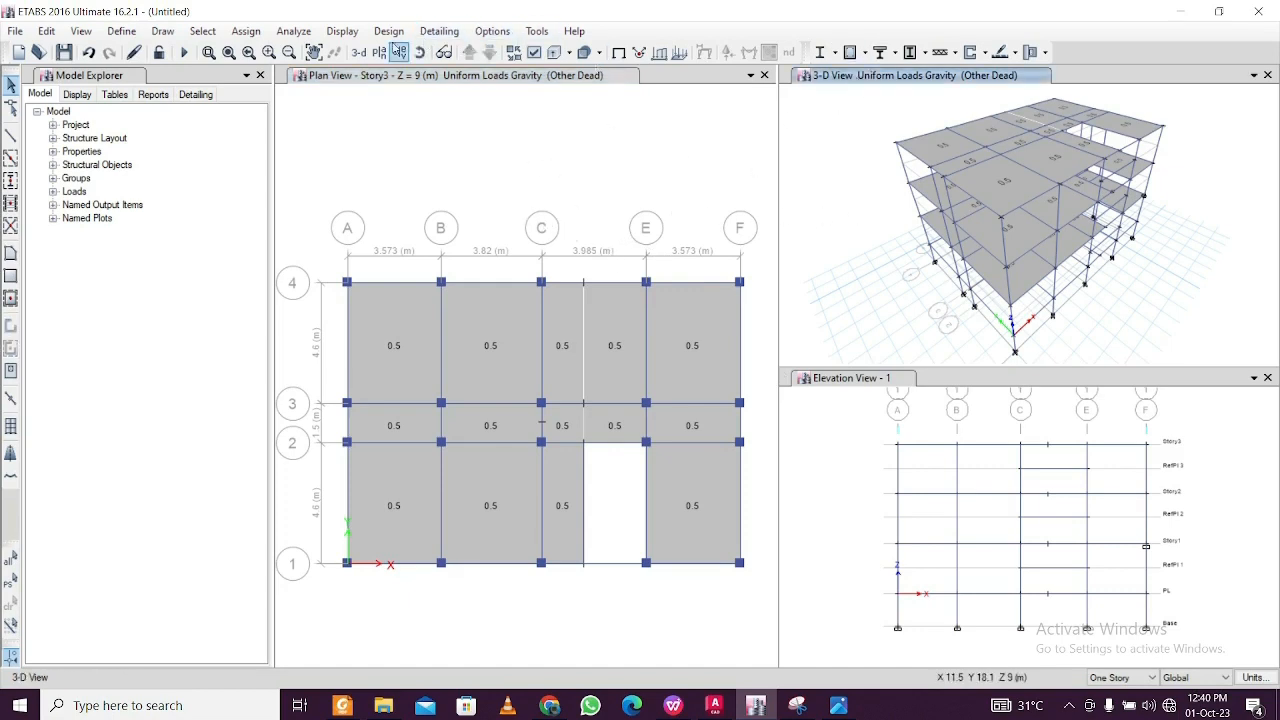
{"action": "left_click", "coordinate": [203, 31]}
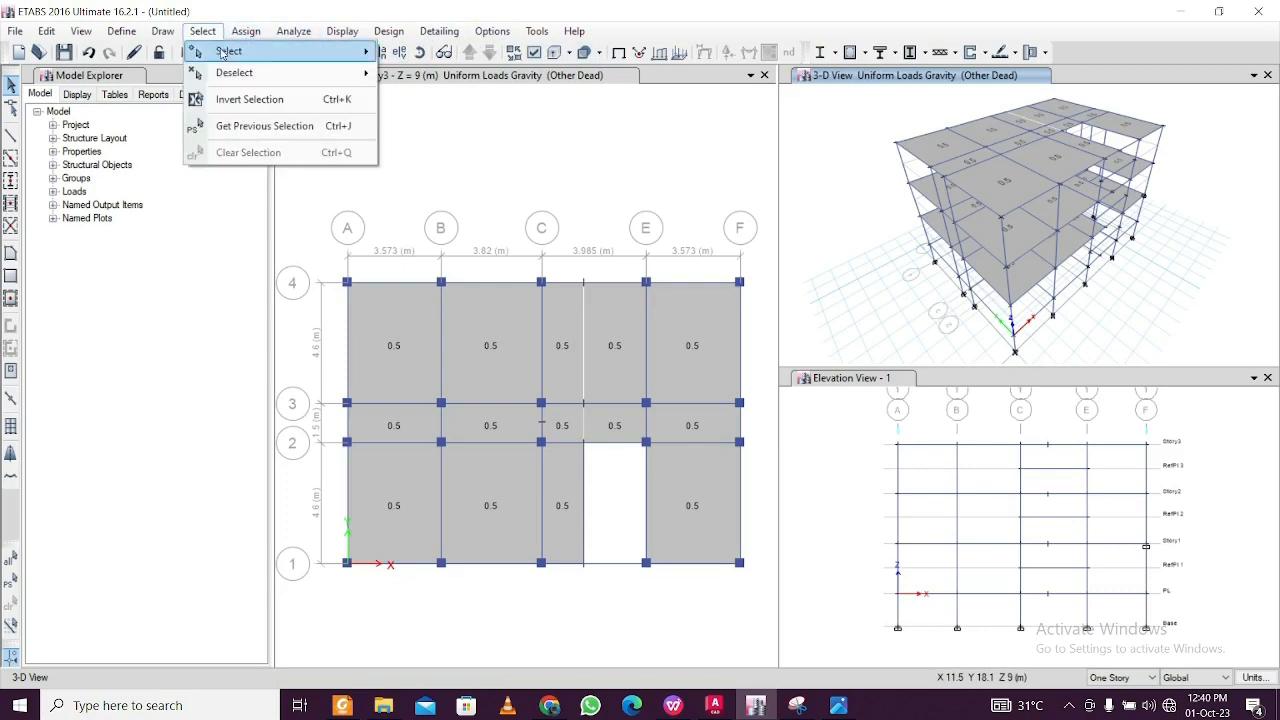
{"action": "mouse_move", "coordinate": [226, 57]}
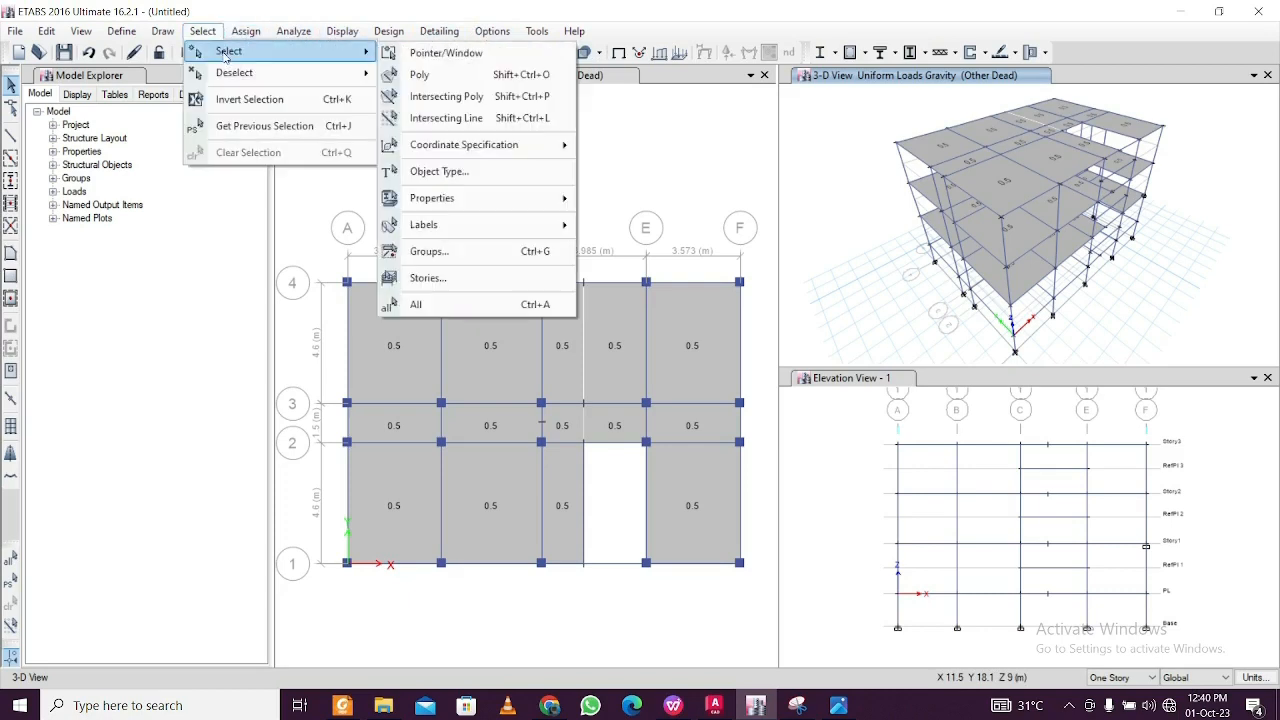
{"action": "left_click", "coordinate": [439, 171]}
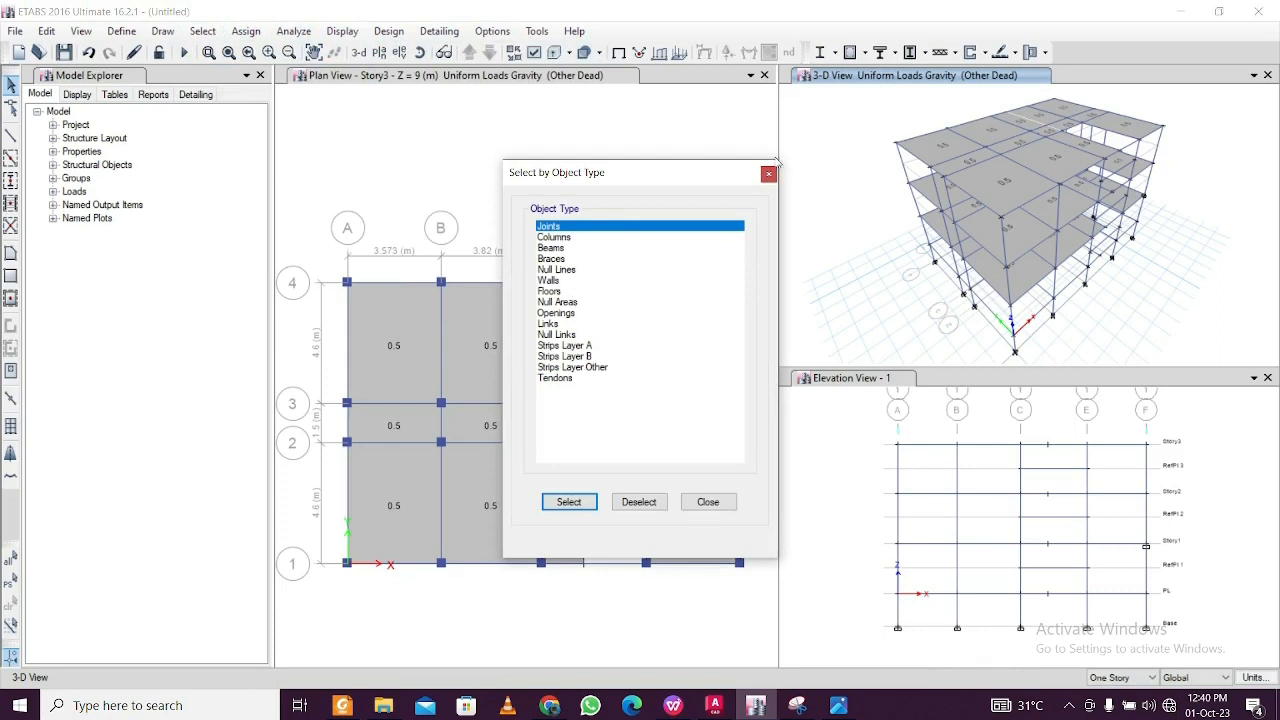
{"action": "left_click", "coordinate": [768, 174]}
Select all slabs in the model that use the Slab 125 mm property.
{"action": "left_click", "coordinate": [203, 31]}
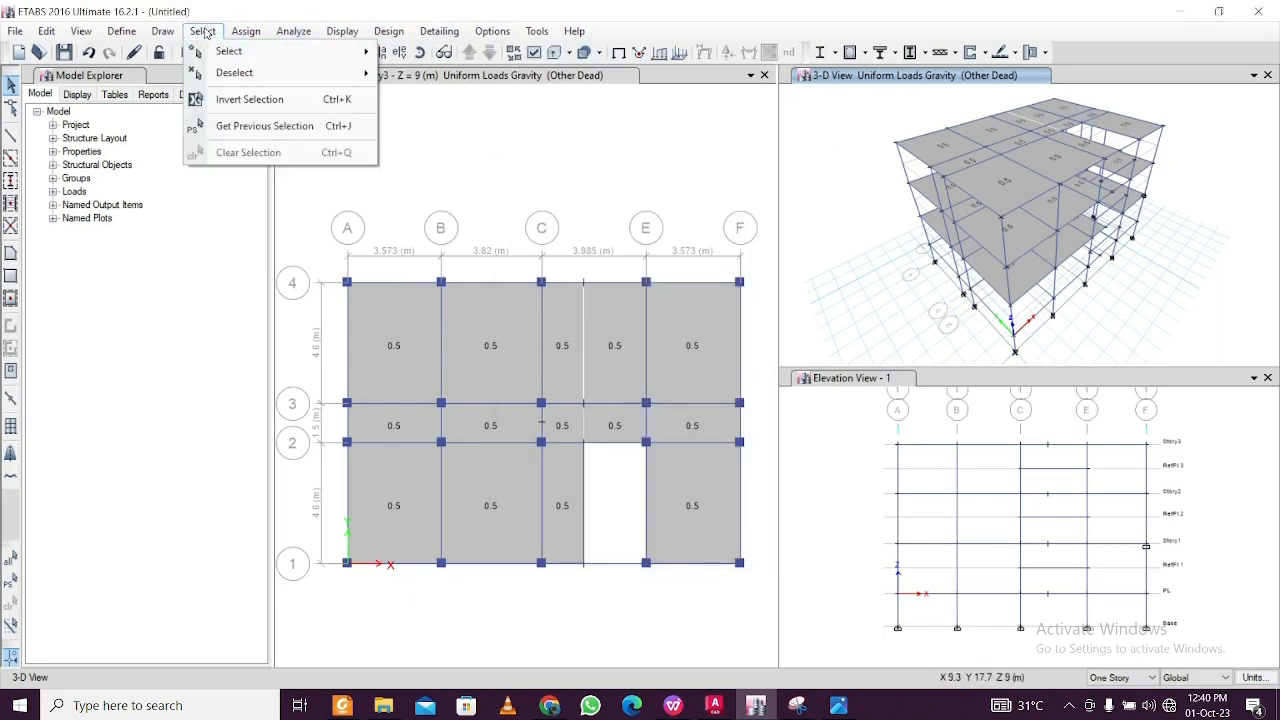
{"action": "mouse_move", "coordinate": [294, 51]}
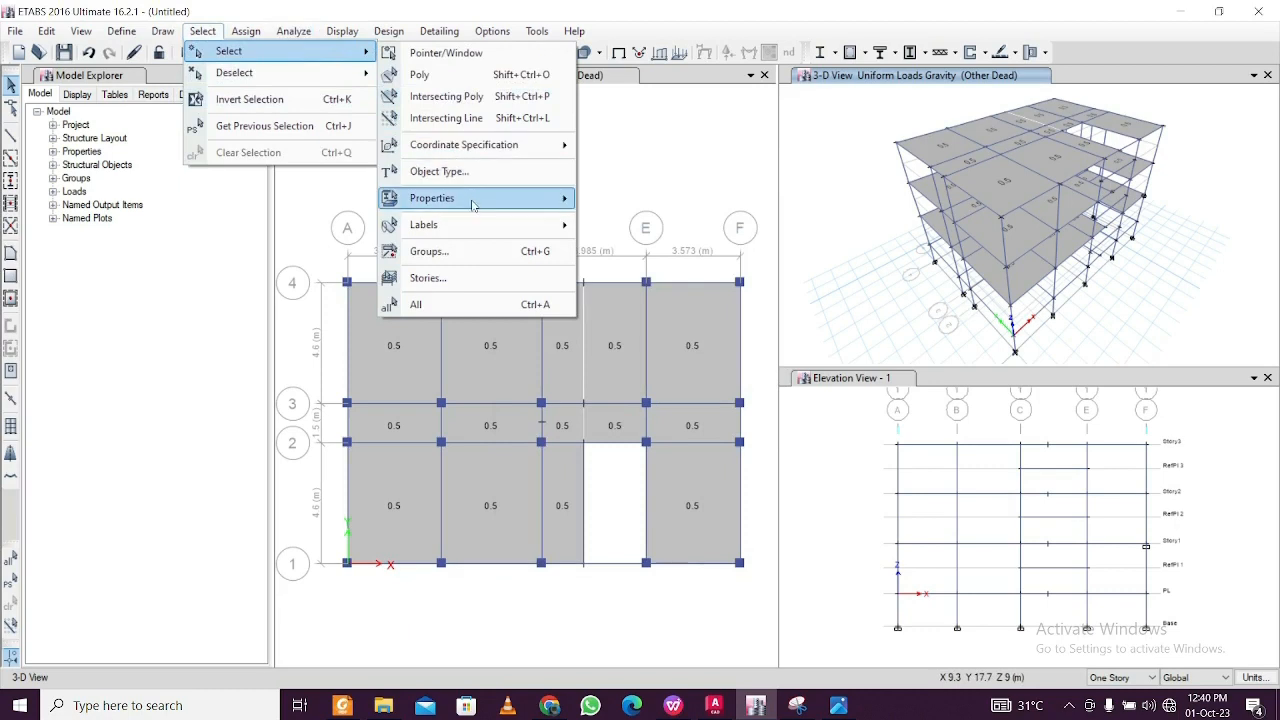
{"action": "mouse_move", "coordinate": [475, 200]}
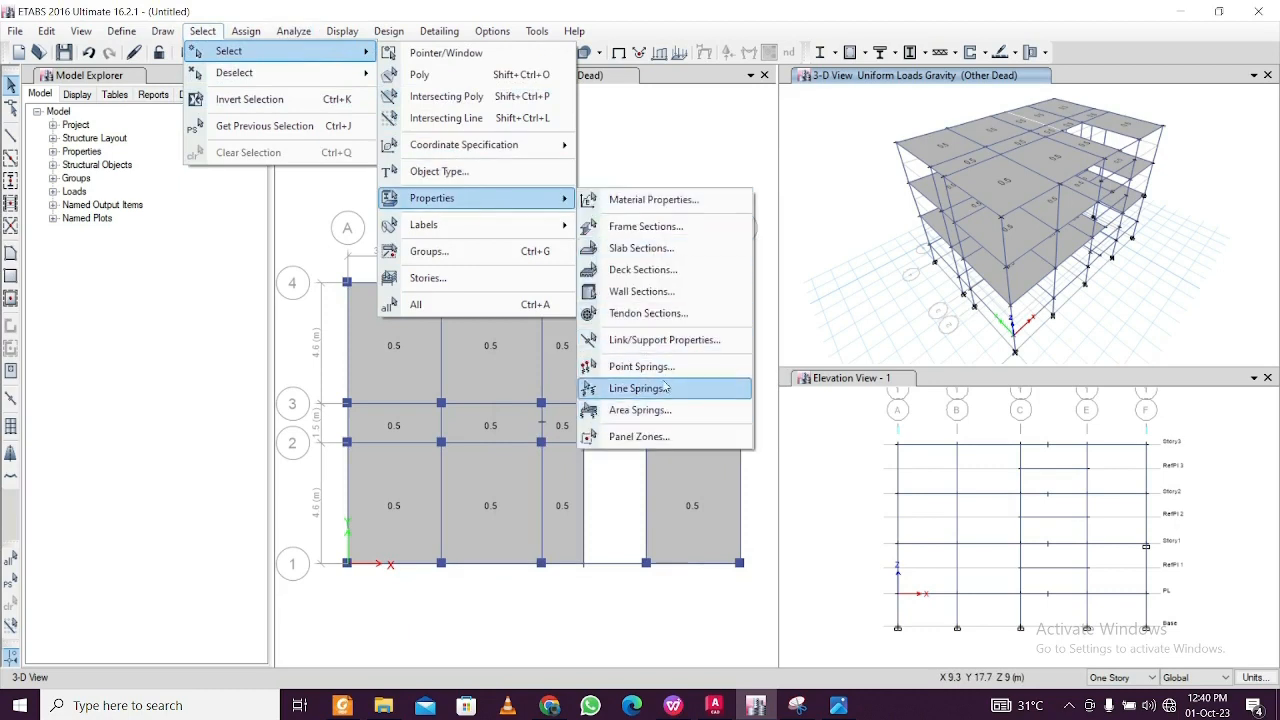
{"action": "left_click", "coordinate": [645, 248]}
{"action": "left_click", "coordinate": [583, 248]}
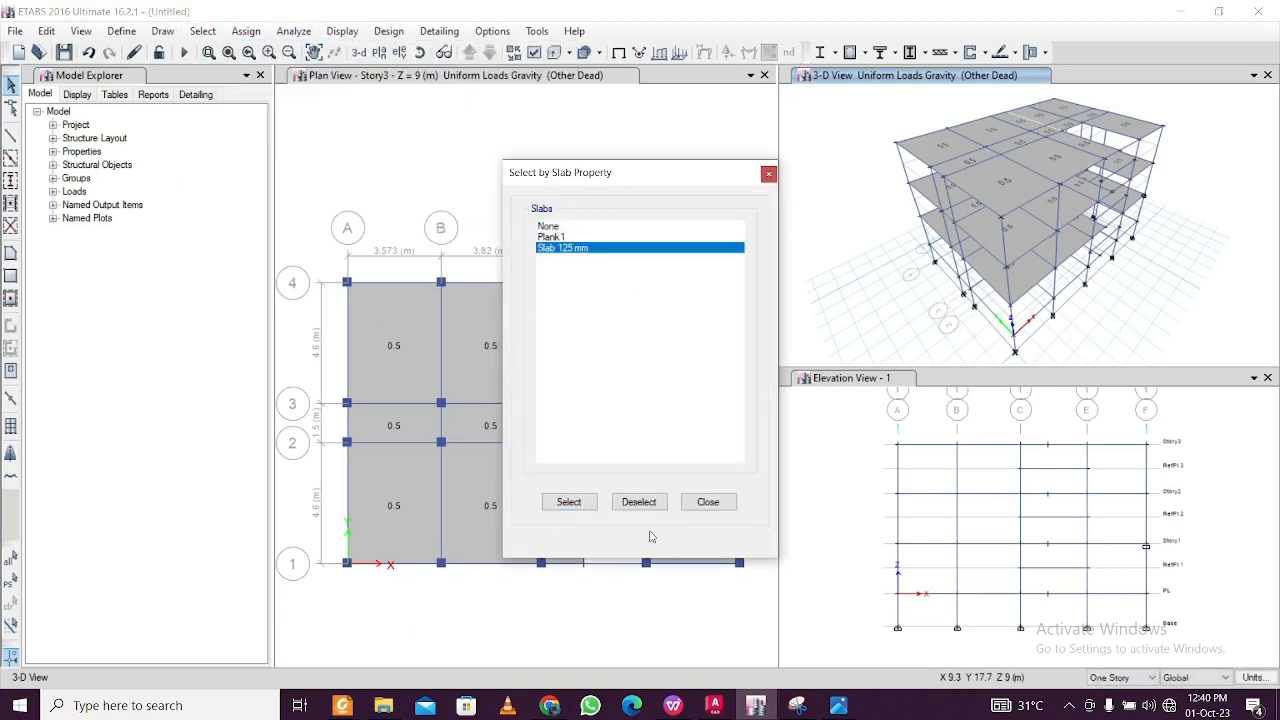
{"action": "left_click", "coordinate": [571, 502]}
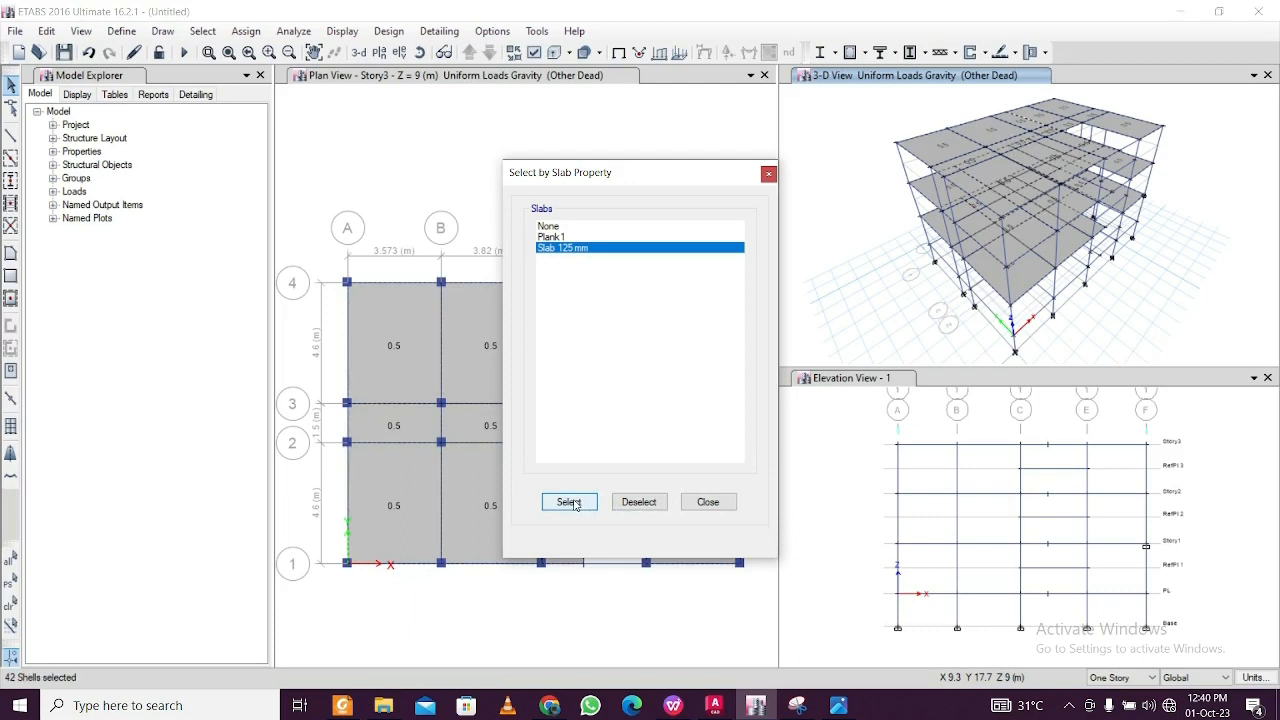
{"action": "left_click", "coordinate": [706, 504]}
{"action": "left_click", "coordinate": [680, 194]}
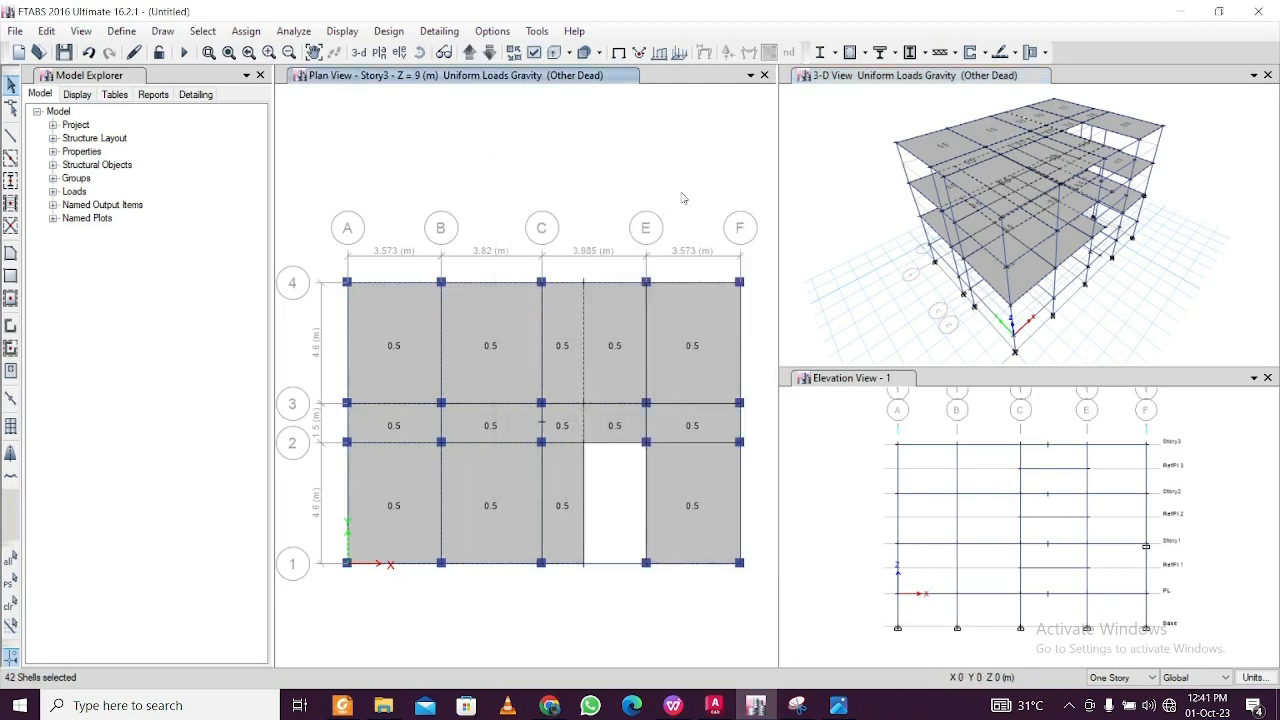
{"action": "left_click", "coordinate": [1068, 706]}
{"action": "left_click", "coordinate": [1068, 706]}
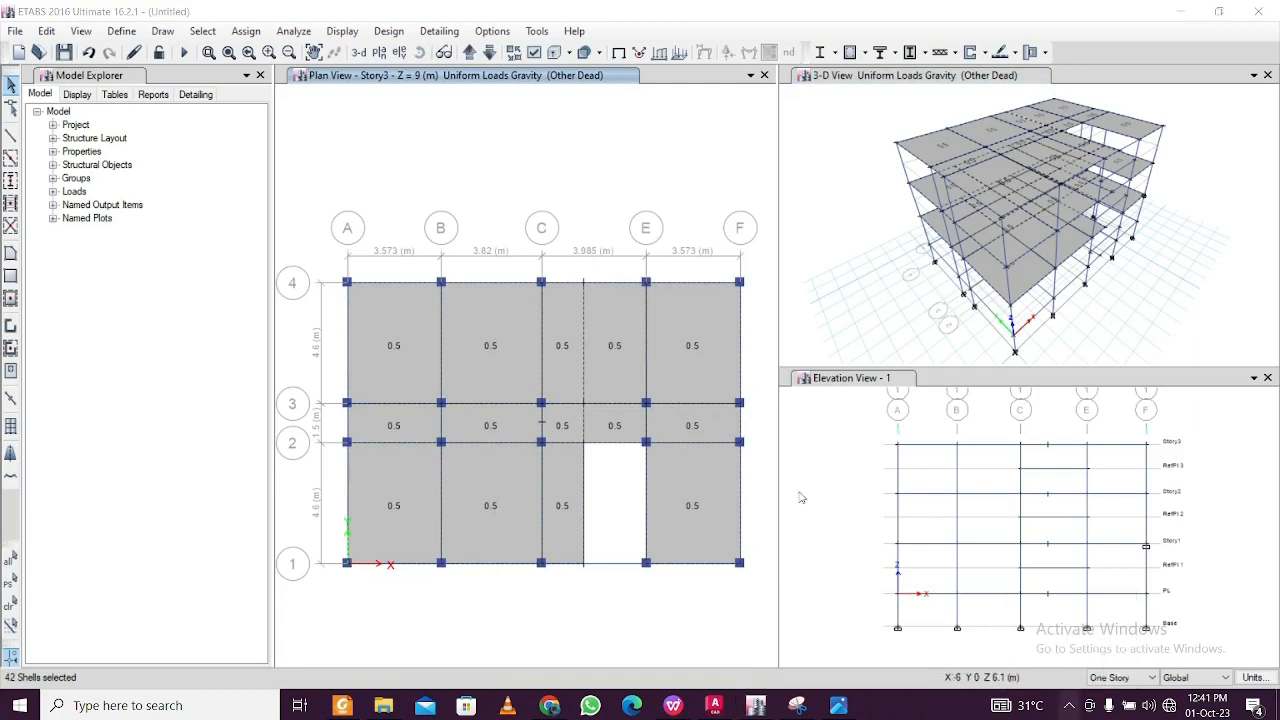
Assign the Default floor auto mesh option to the selected slabs.
{"action": "left_click", "coordinate": [252, 33]}
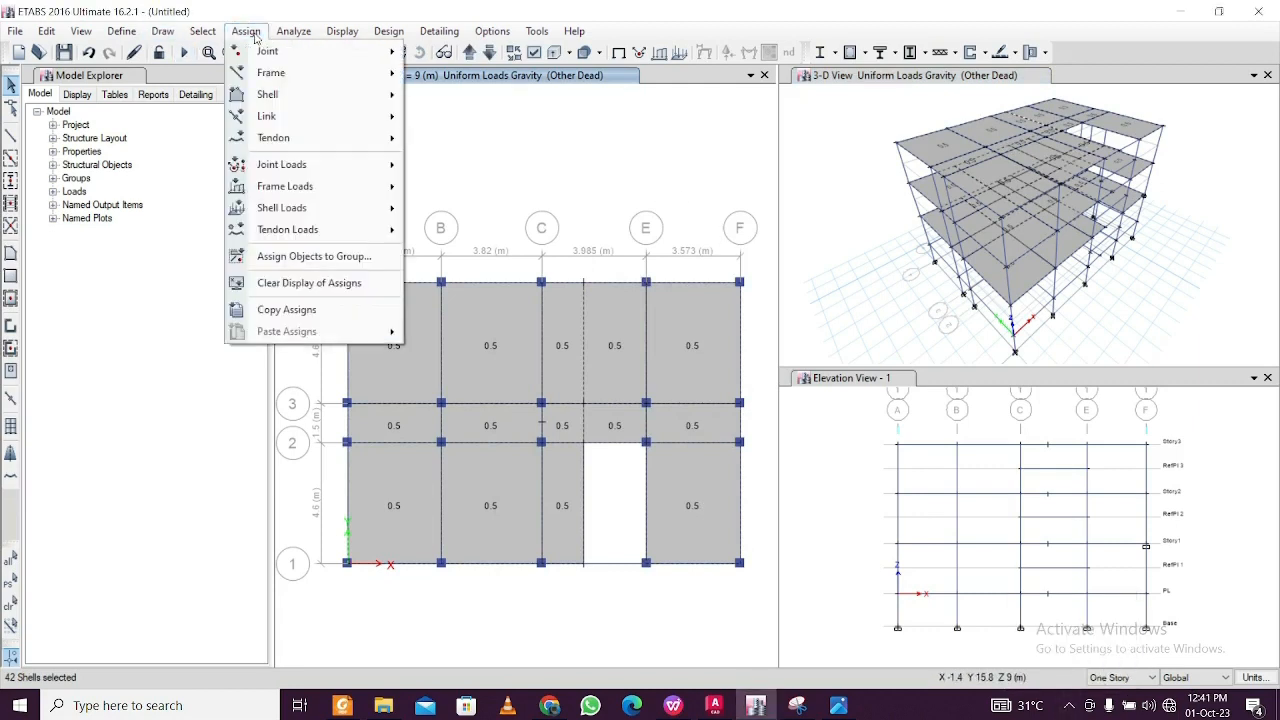
{"action": "mouse_move", "coordinate": [291, 96]}
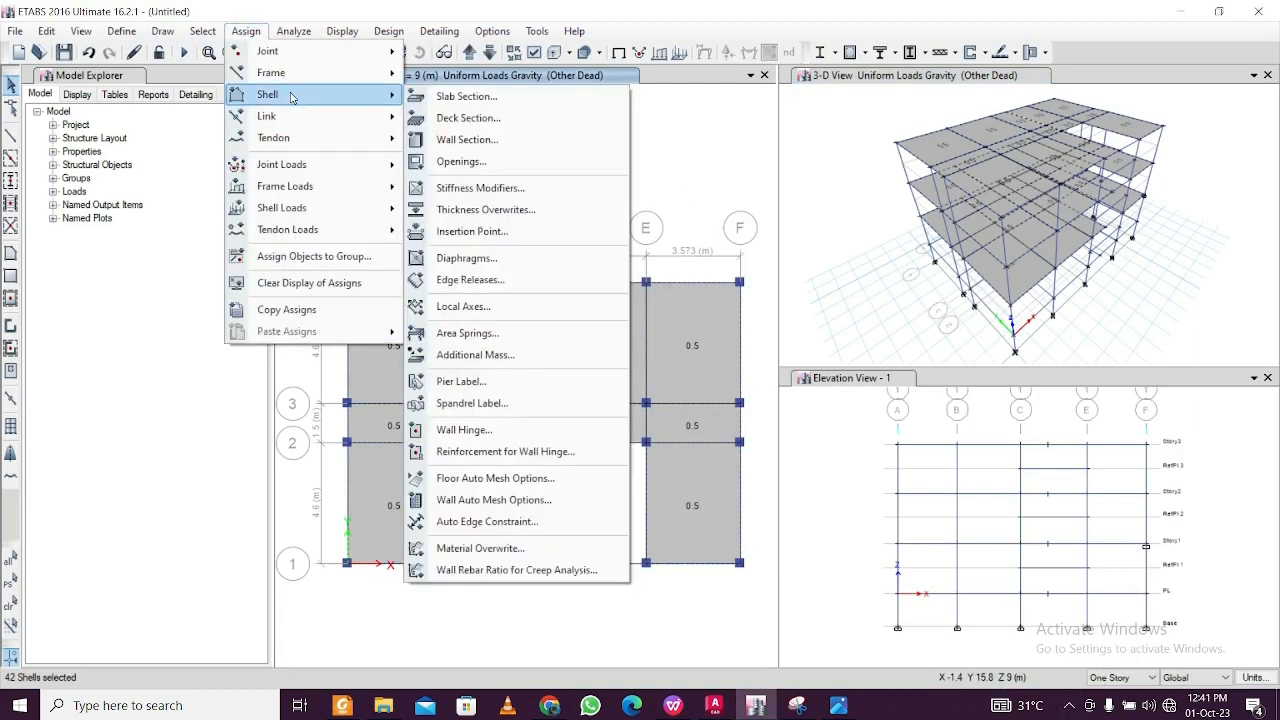
{"action": "left_click", "coordinate": [538, 482]}
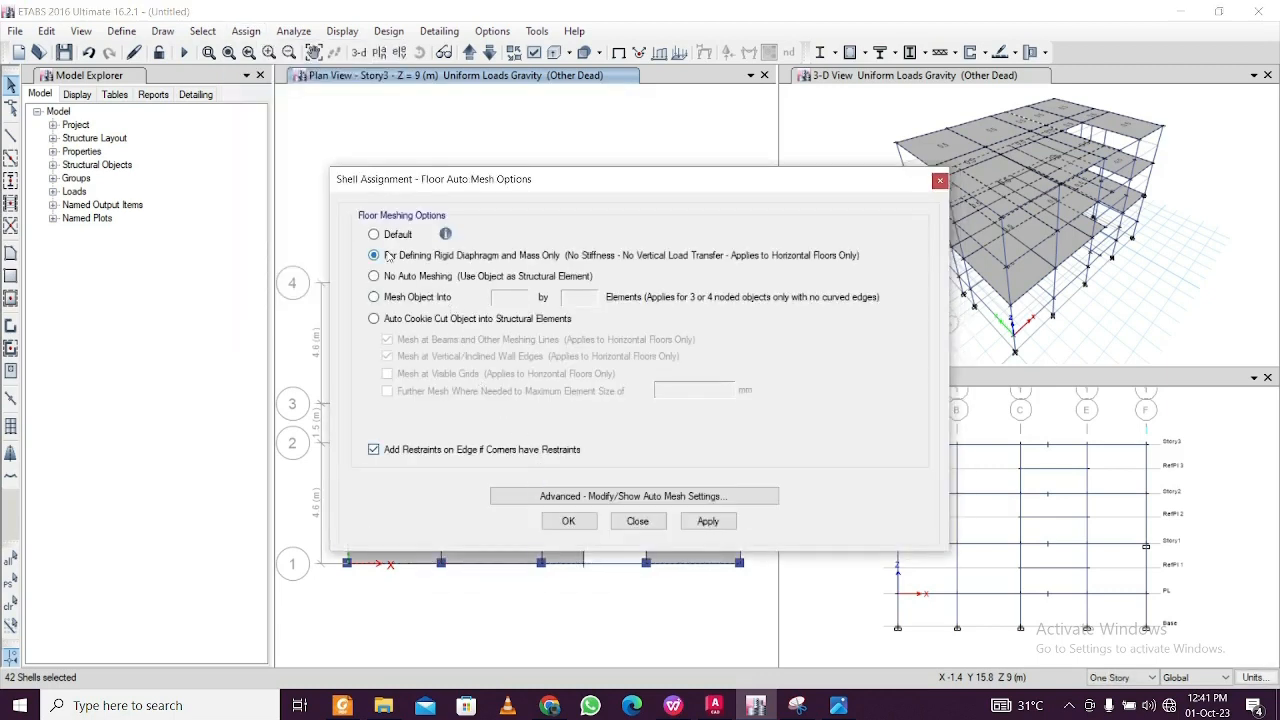
{"action": "left_click", "coordinate": [400, 297]}
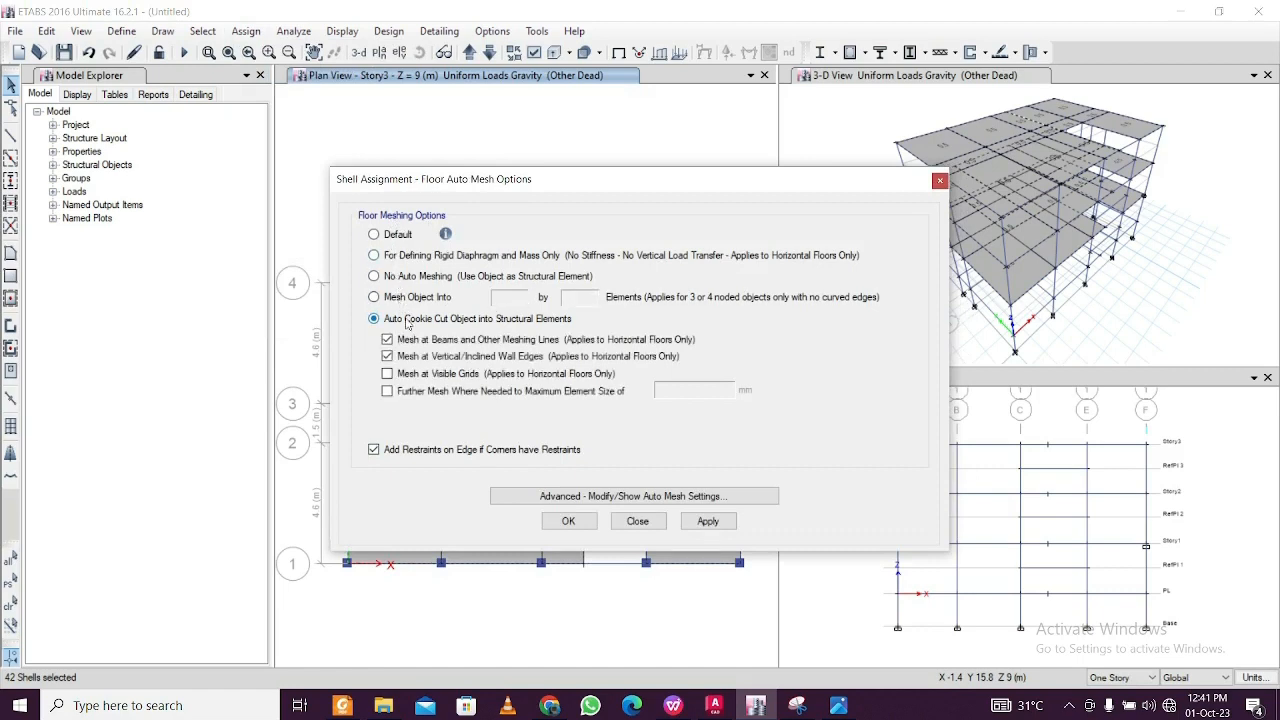
{"action": "left_click", "coordinate": [399, 237]}
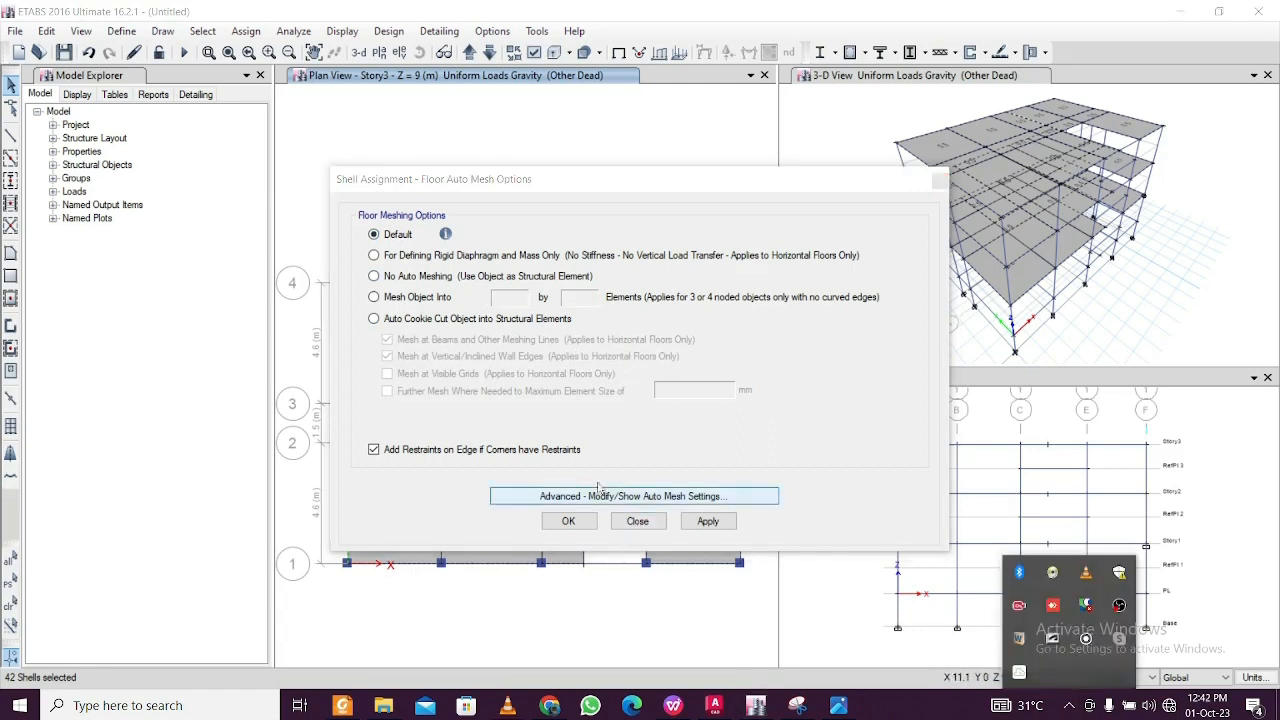
{"action": "left_click", "coordinate": [718, 530]}
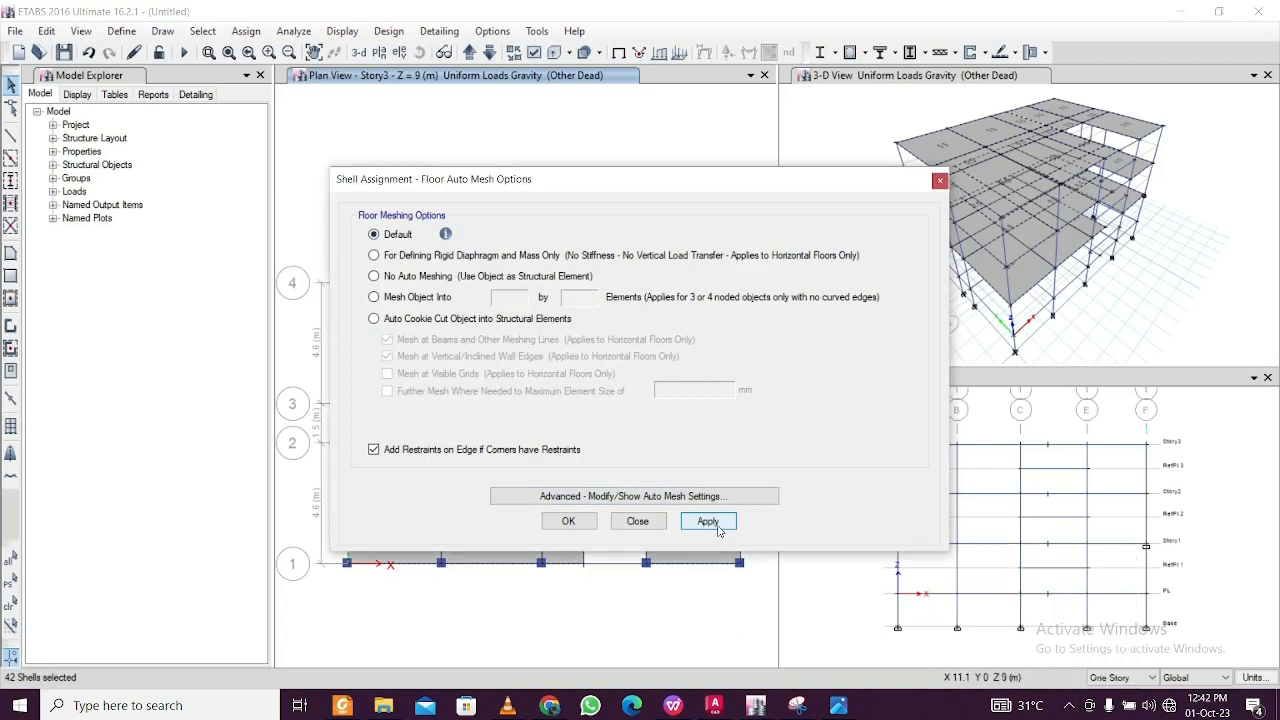
{"action": "left_click", "coordinate": [588, 528]}
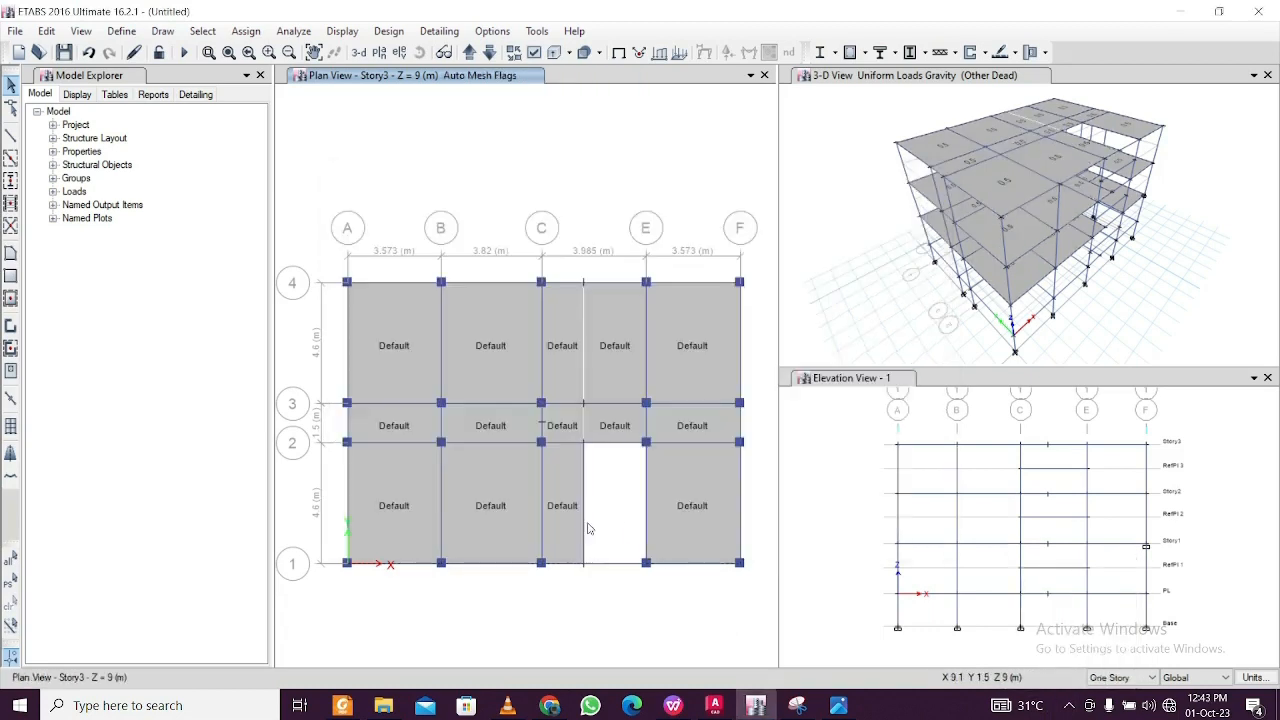
{"action": "left_click", "coordinate": [1069, 705]}
Turn on the shell analysis mesh display in the 3-D view.
{"action": "left_click", "coordinate": [870, 115]}
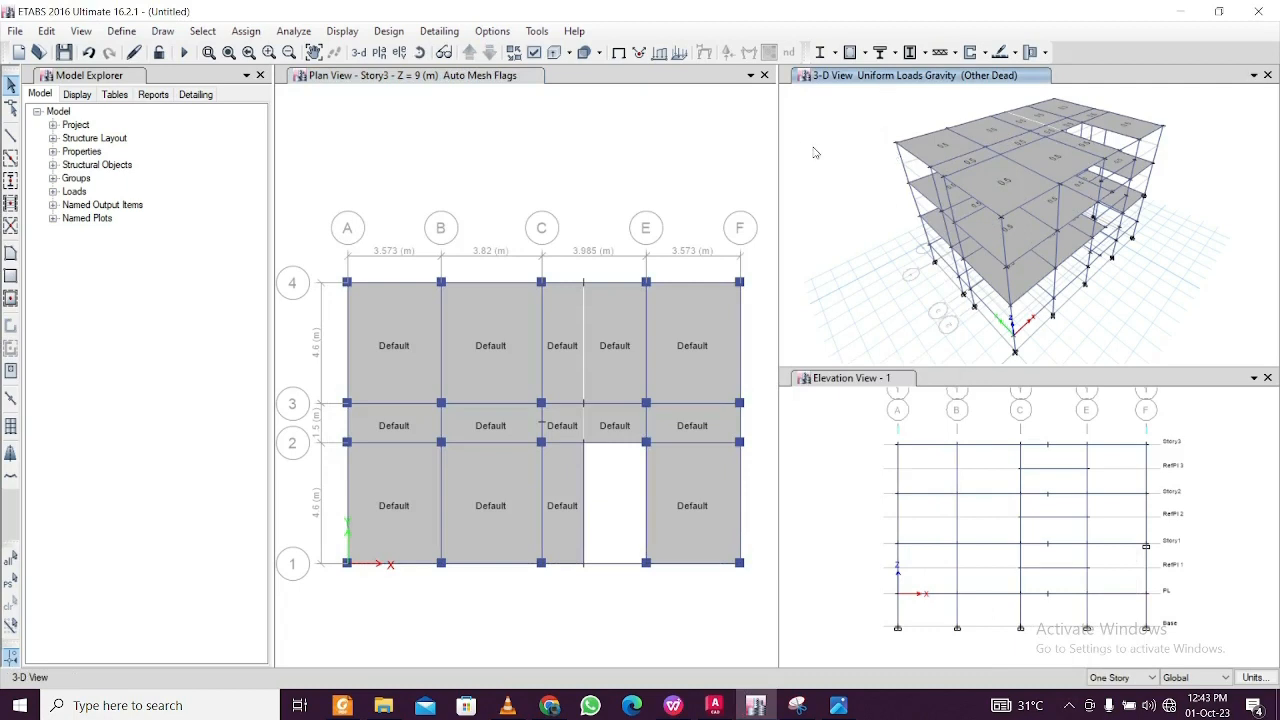
{"action": "left_click", "coordinate": [536, 53]}
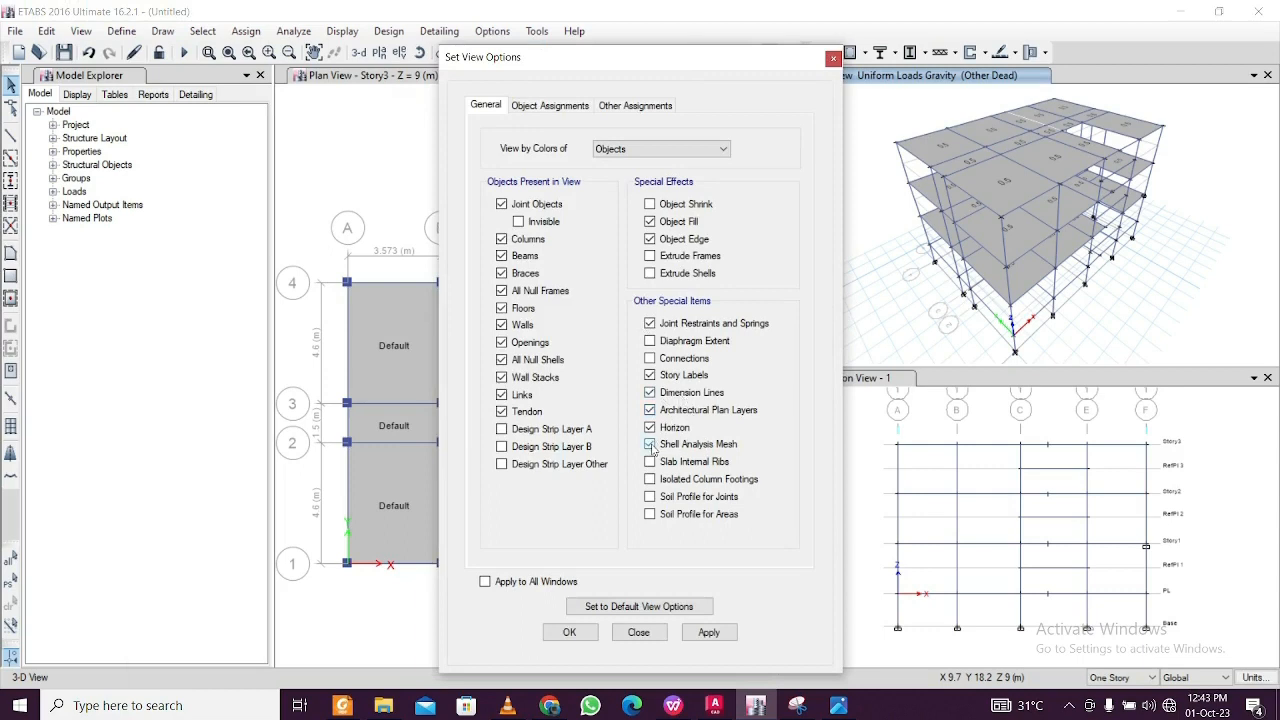
{"action": "left_click", "coordinate": [703, 636]}
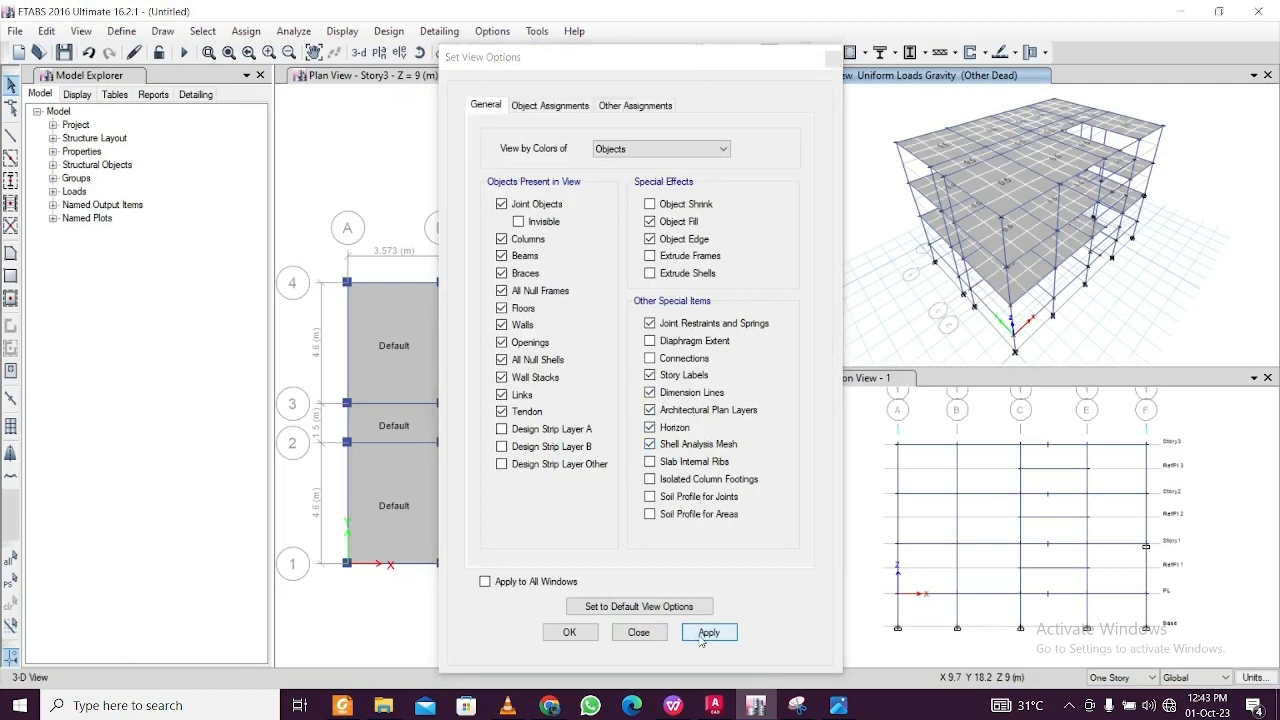
{"action": "left_click", "coordinate": [829, 61]}
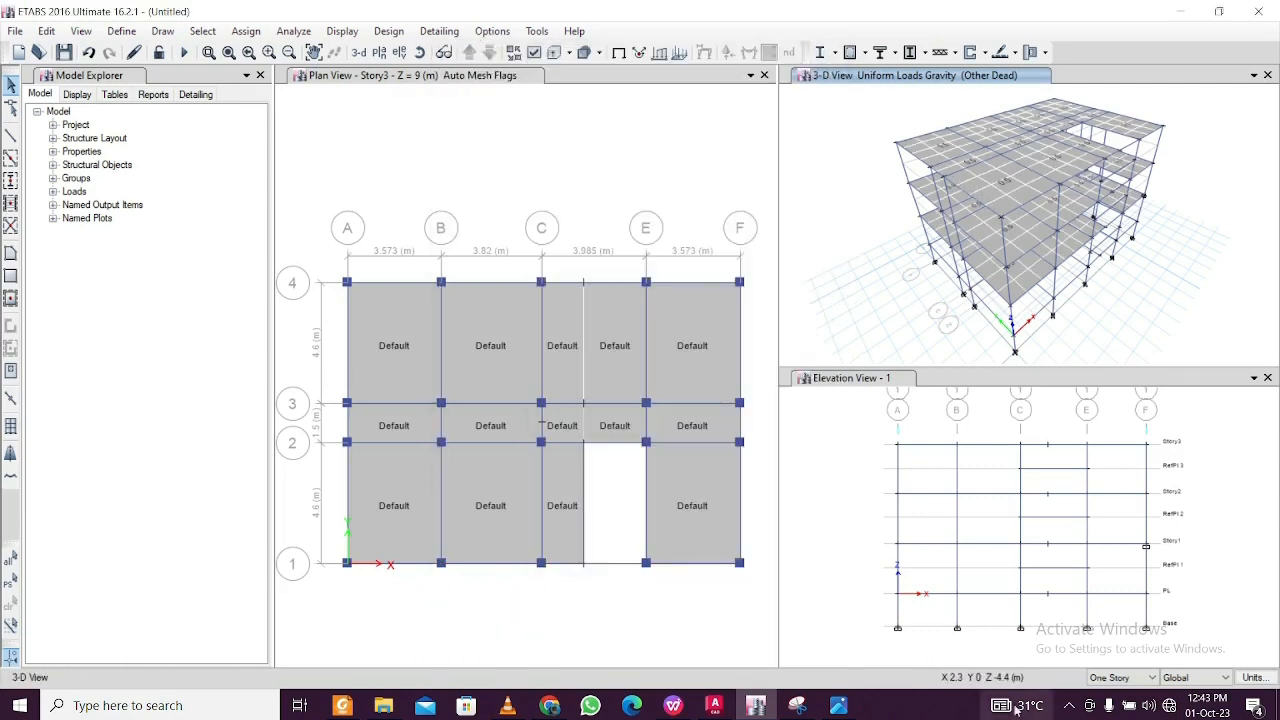
{"action": "left_click", "coordinate": [1068, 706]}
{"action": "left_click", "coordinate": [1068, 706]}
{"action": "left_click", "coordinate": [1068, 706]}
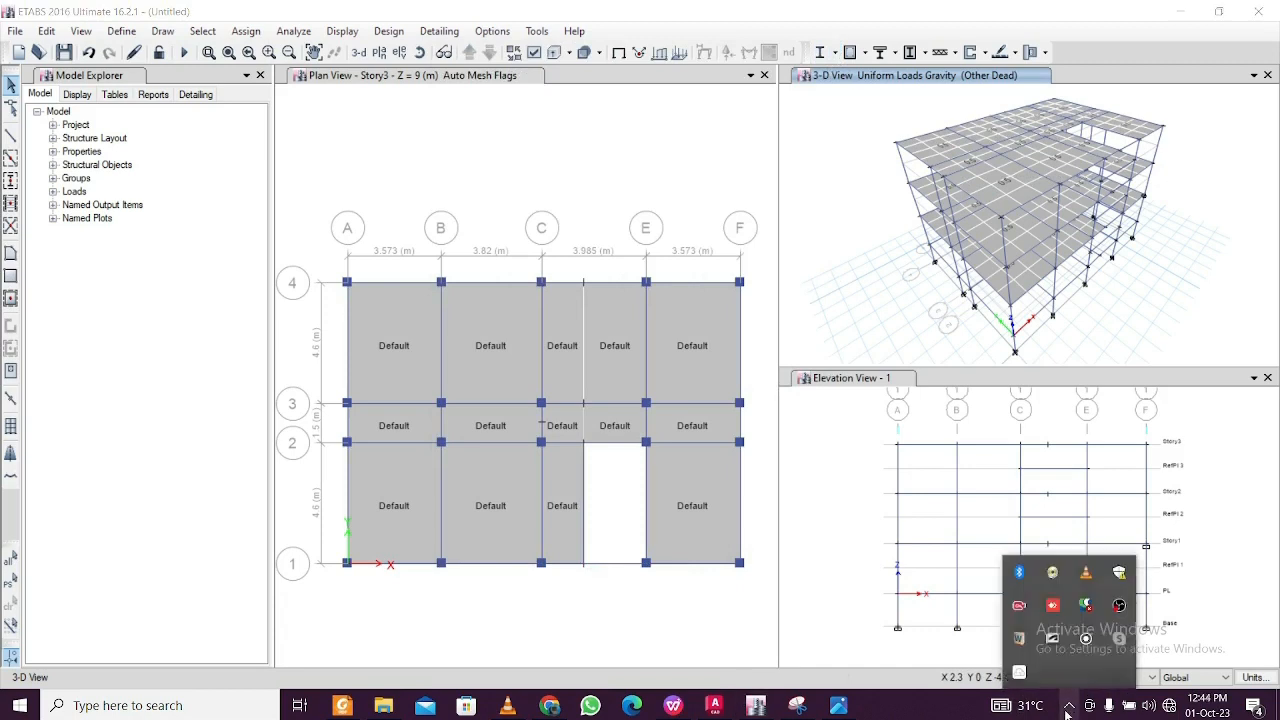
{"action": "left_click", "coordinate": [850, 487]}
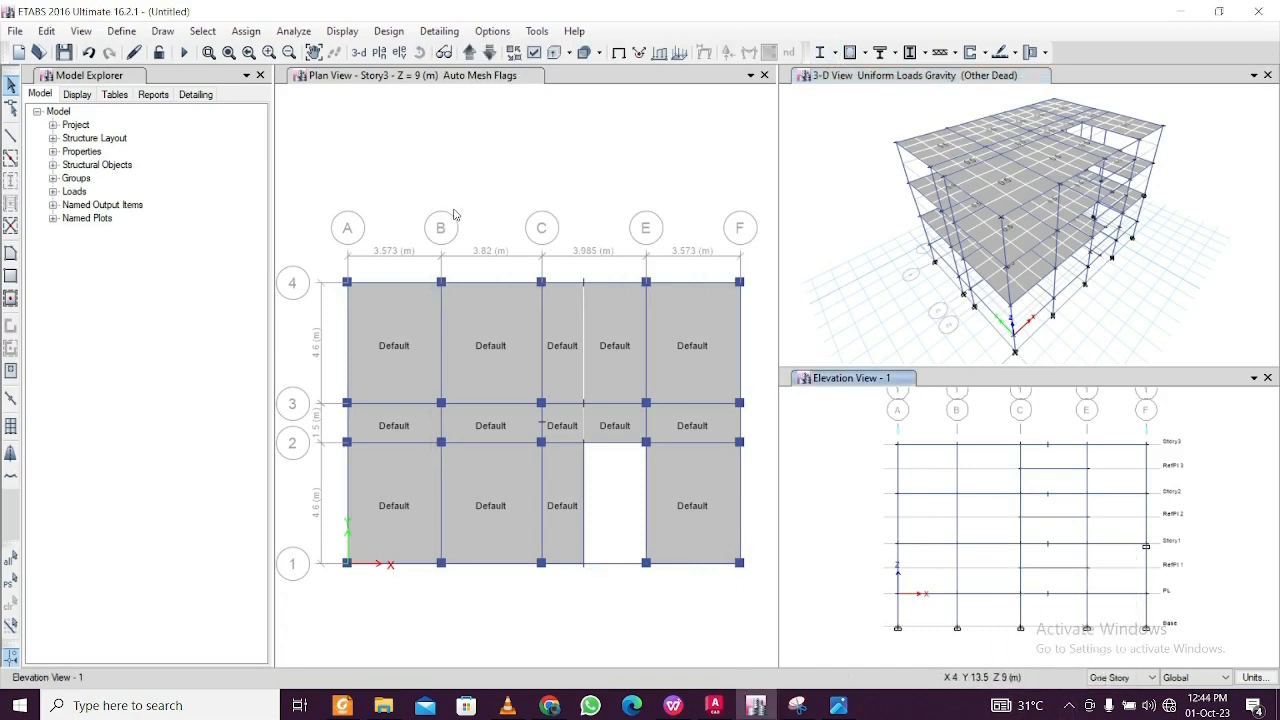
Select all columns and beams in the model by object type.
{"action": "left_click", "coordinate": [866, 78]}
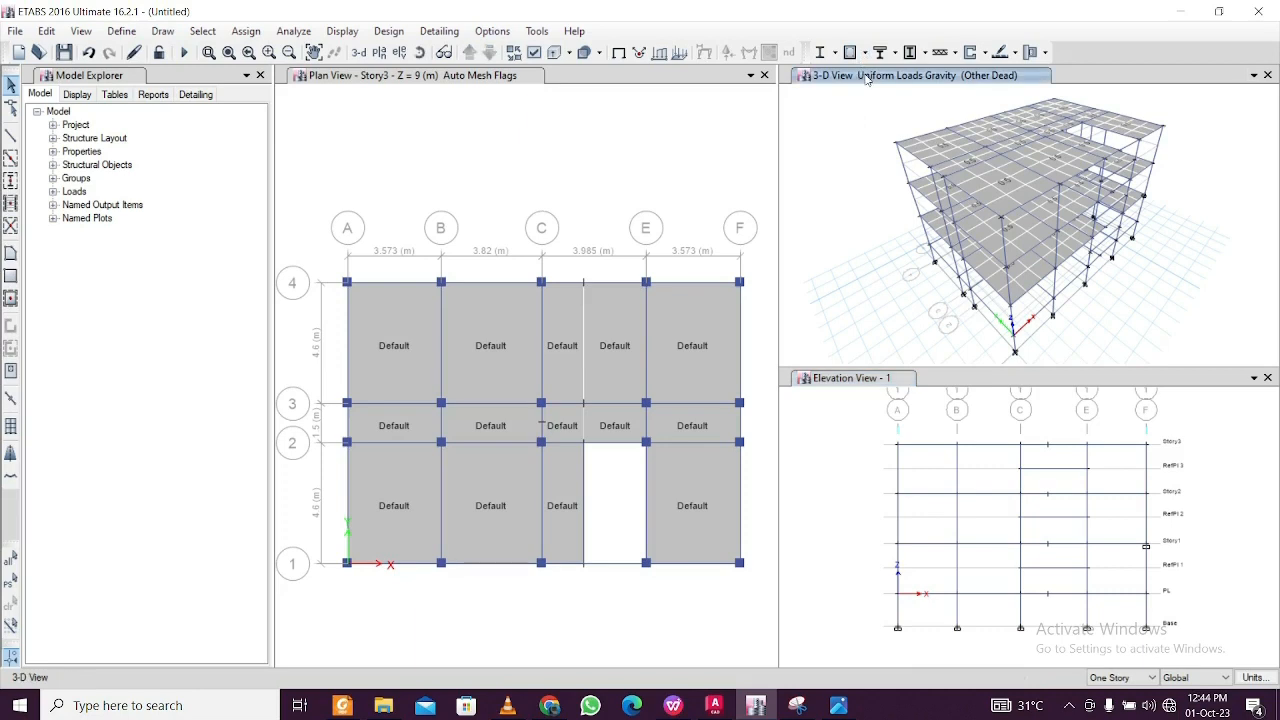
{"action": "left_click", "coordinate": [210, 33]}
{"action": "mouse_move", "coordinate": [243, 58]}
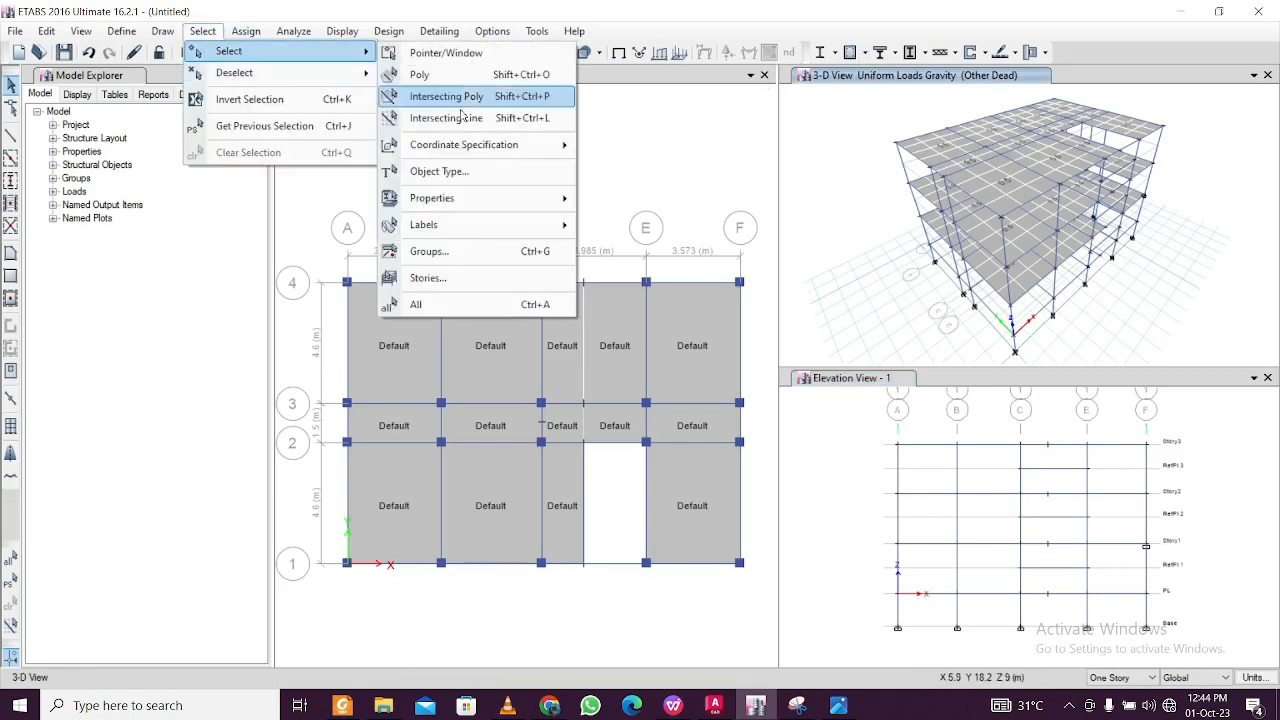
{"action": "left_click", "coordinate": [505, 174]}
{"action": "left_click", "coordinate": [585, 249]}
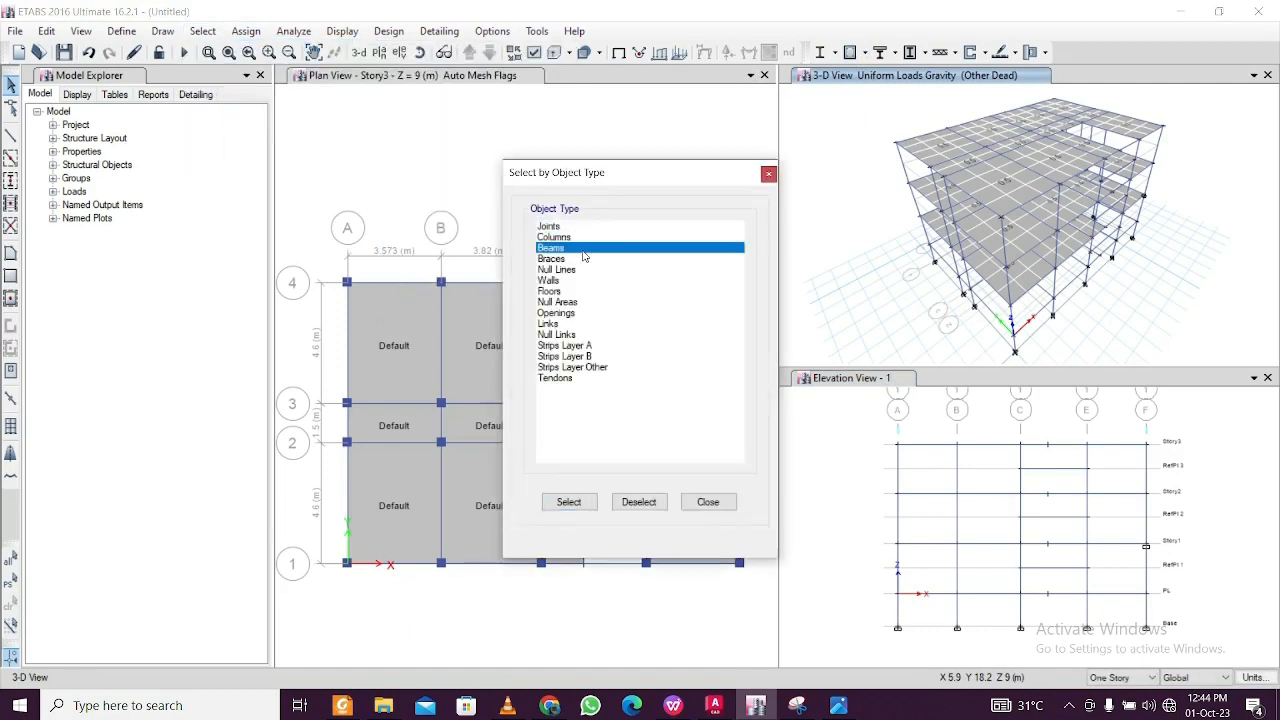
{"action": "left_click", "coordinate": [585, 237], "text": "ctrl"}
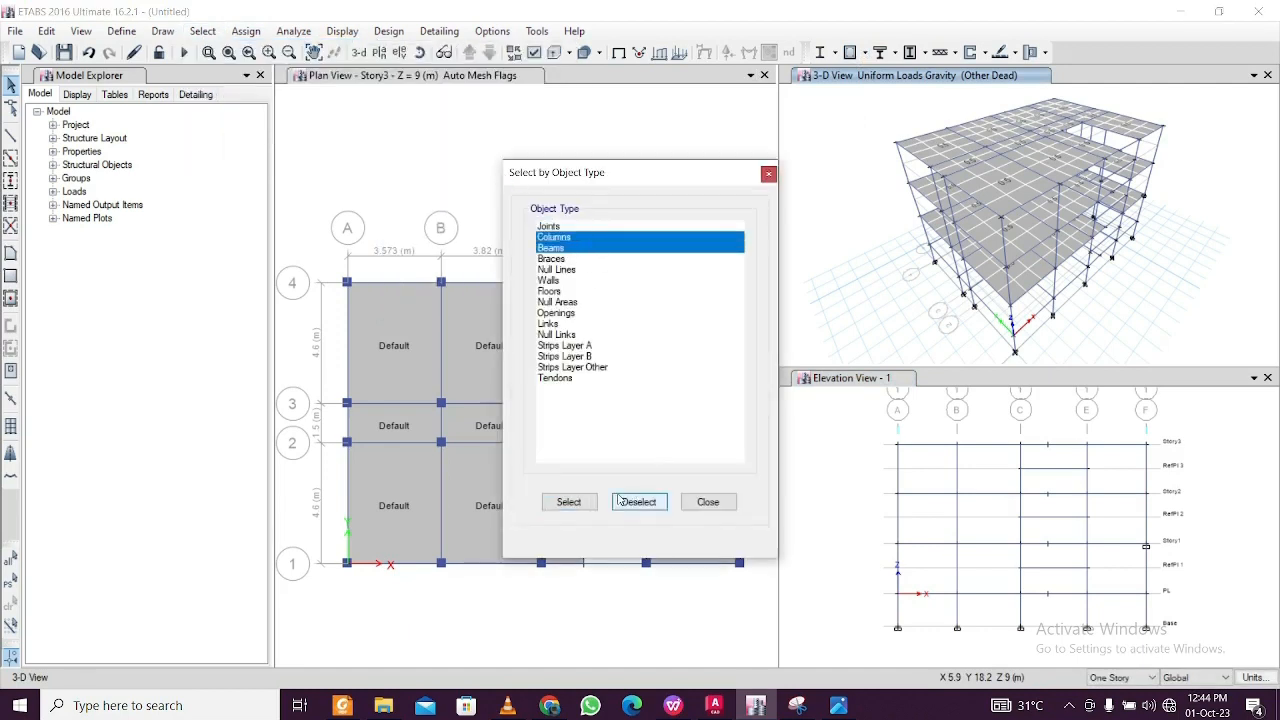
{"action": "left_click", "coordinate": [568, 504]}
{"action": "left_click", "coordinate": [703, 506]}
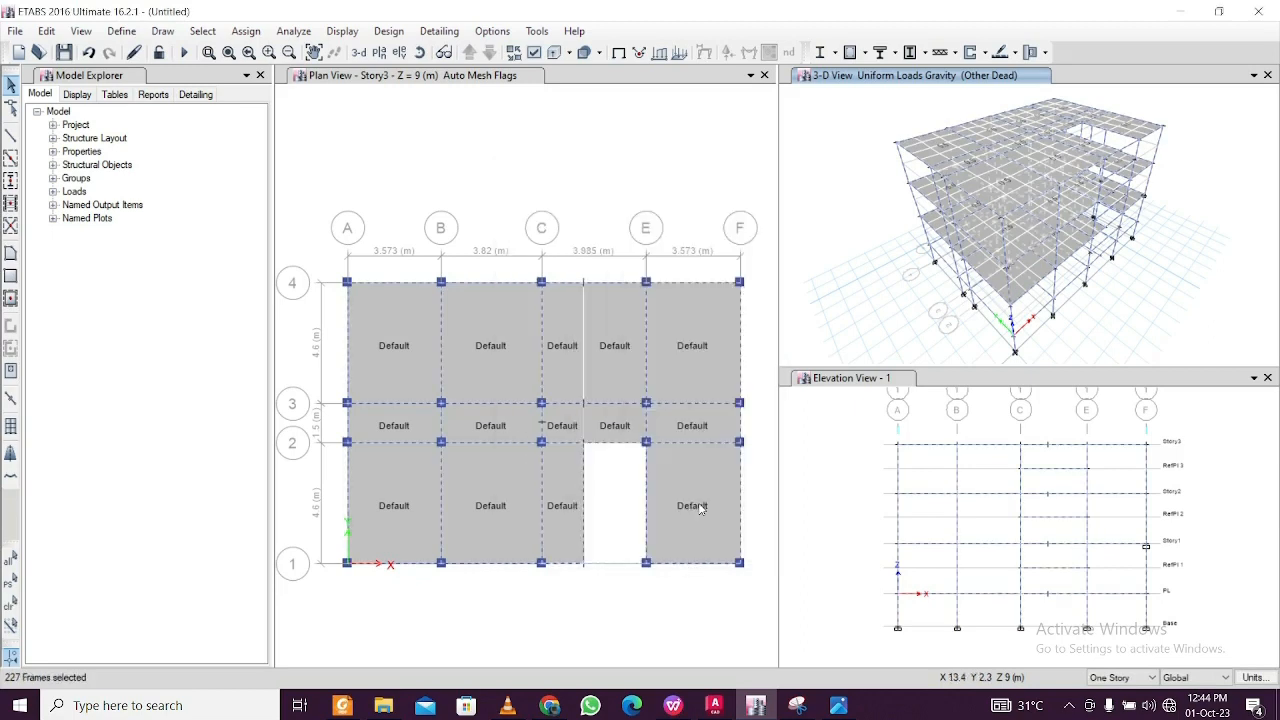
{"action": "left_click", "coordinate": [1069, 705]}
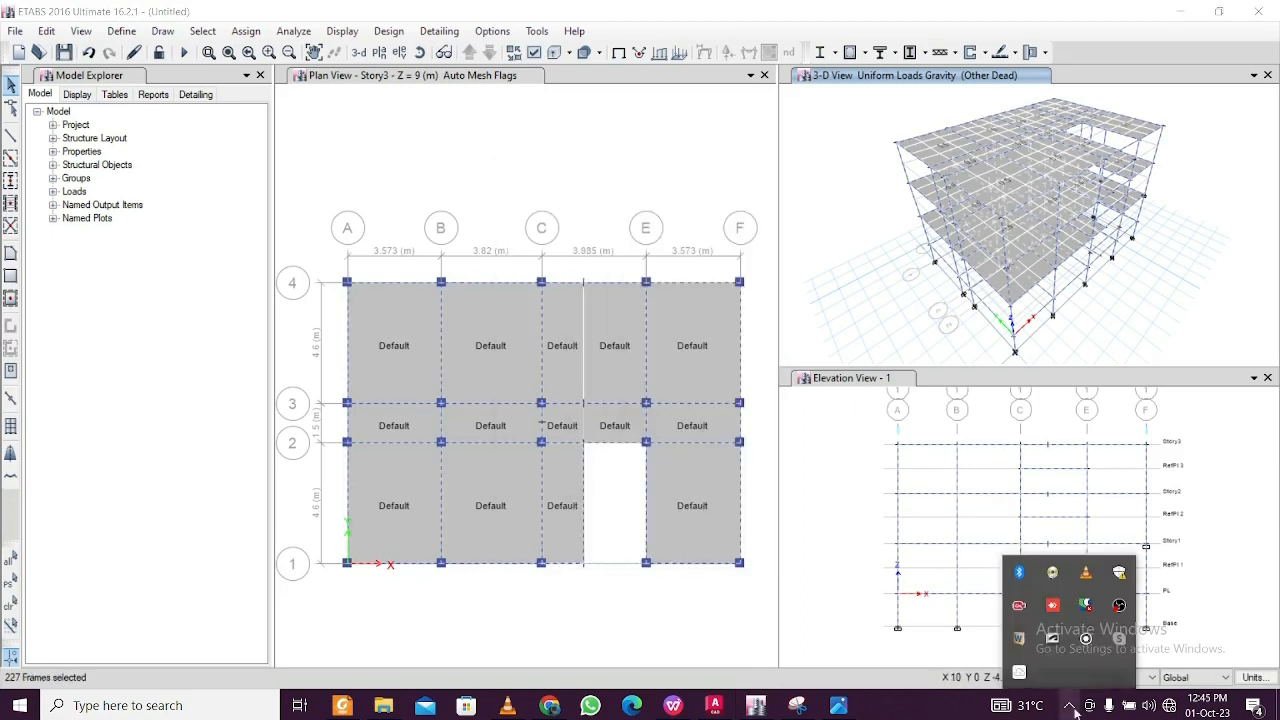
{"action": "left_click", "coordinate": [715, 628]}
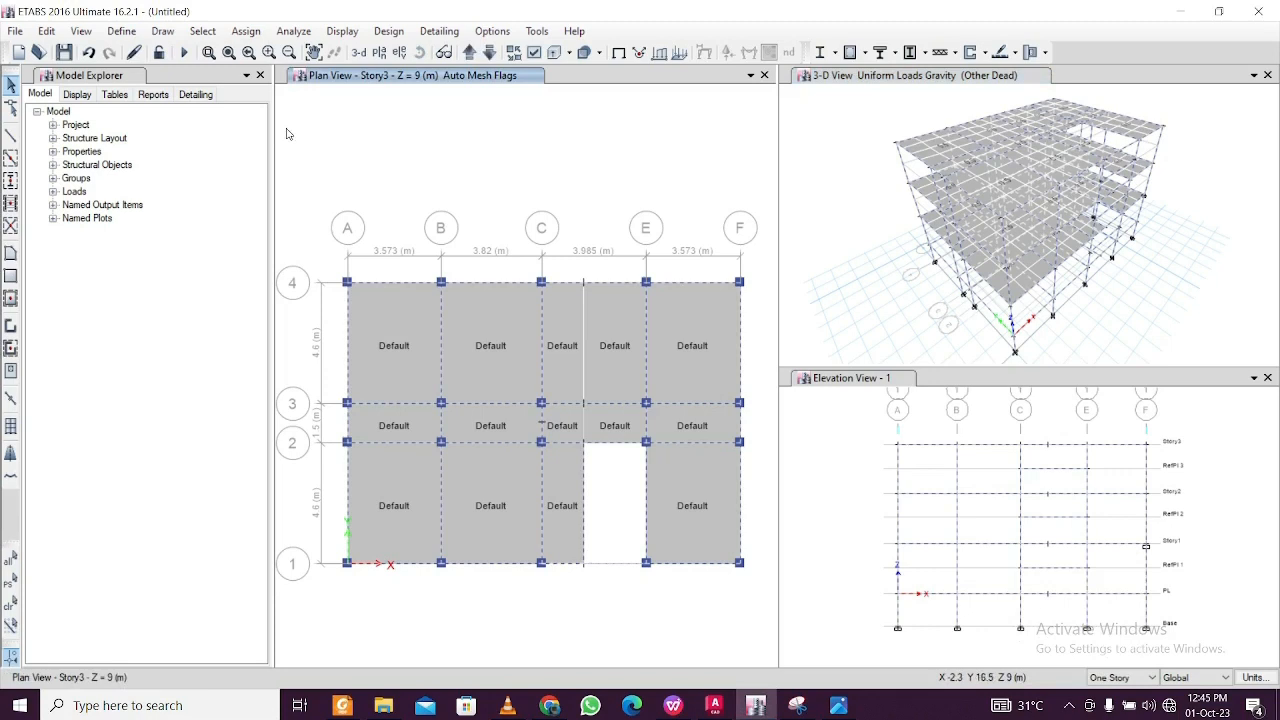
Assign the frame auto mesh option Auto Mesh at Intermediate Joints to the selected columns and beams.
{"action": "left_click", "coordinate": [246, 31]}
{"action": "mouse_move", "coordinate": [275, 78]}
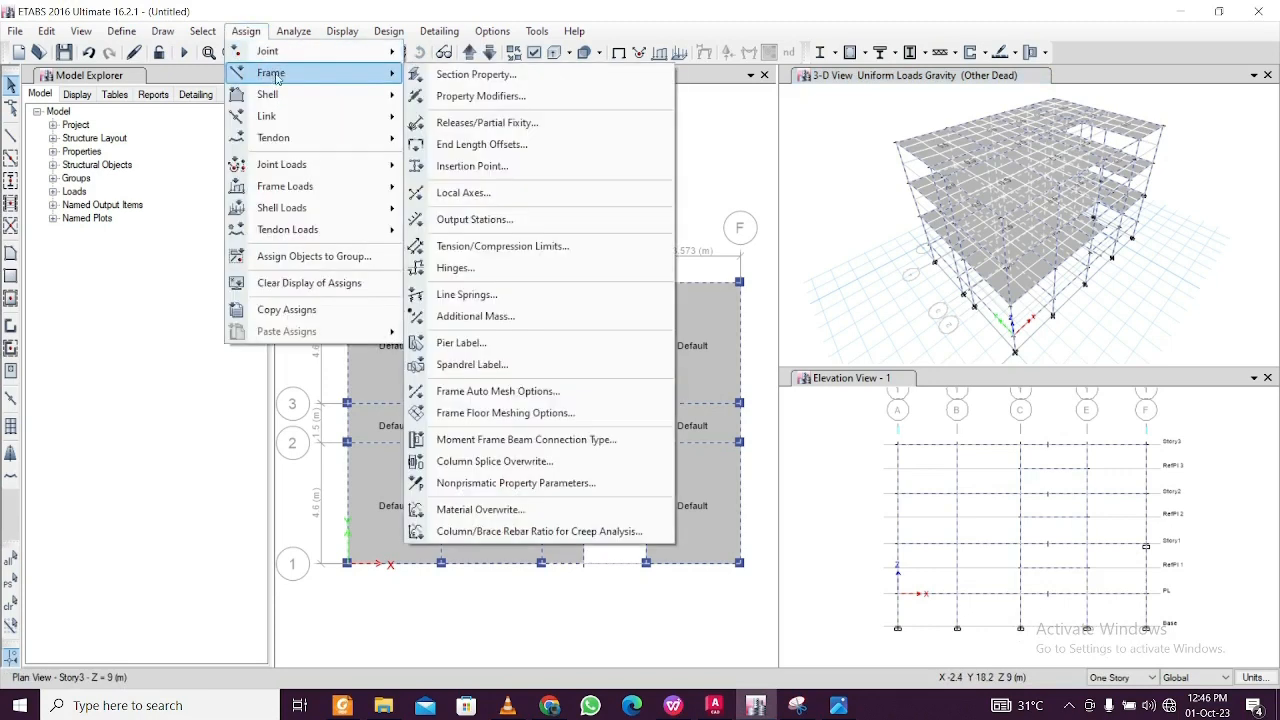
{"action": "left_click", "coordinate": [604, 391]}
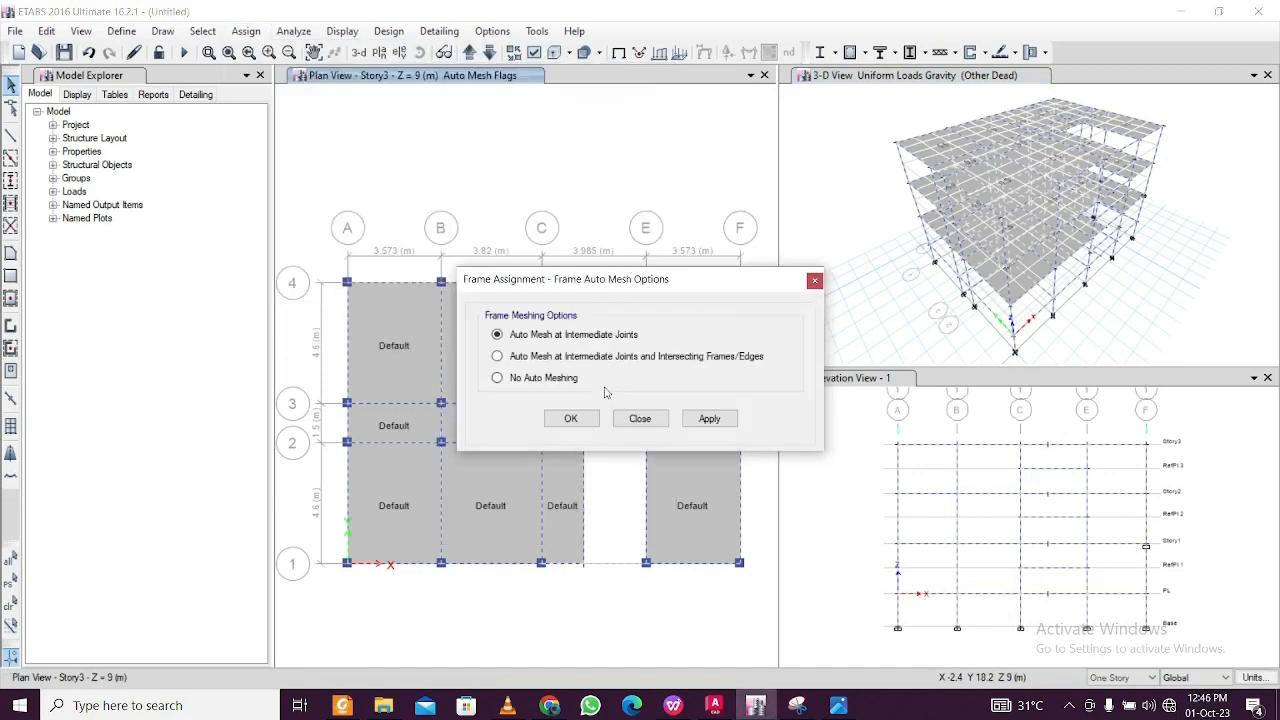
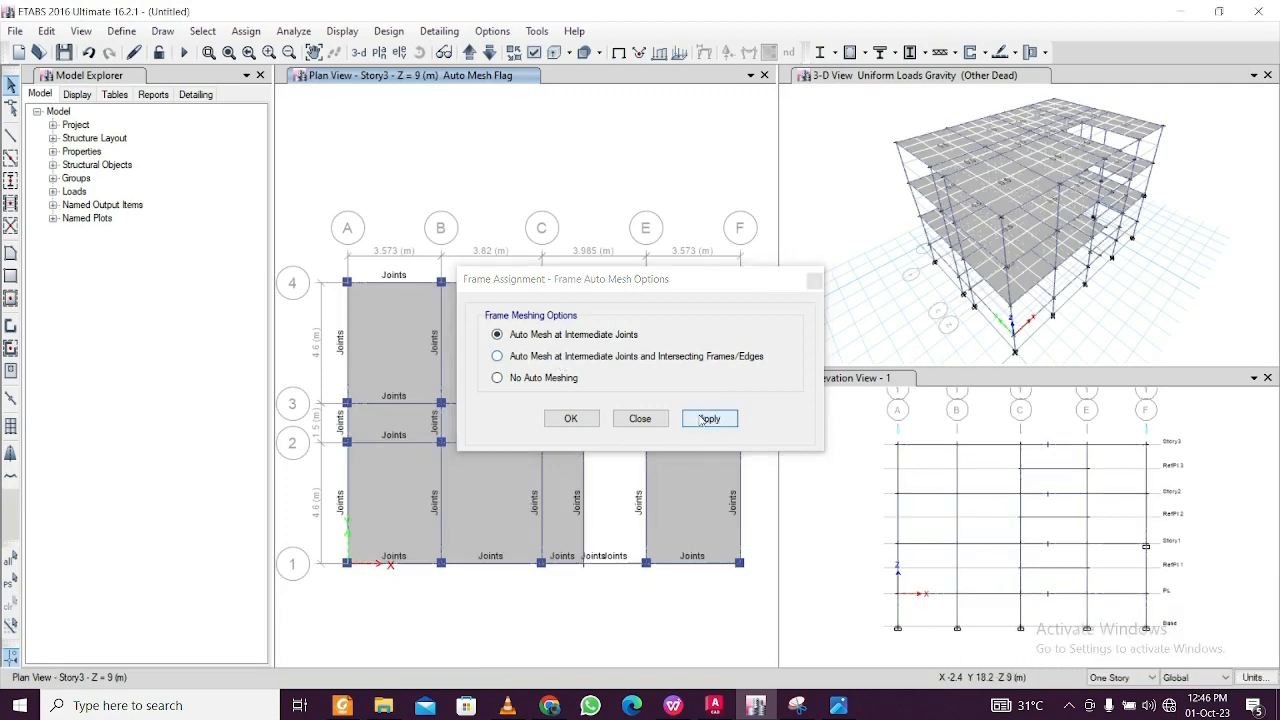
{"action": "left_click", "coordinate": [815, 281]}
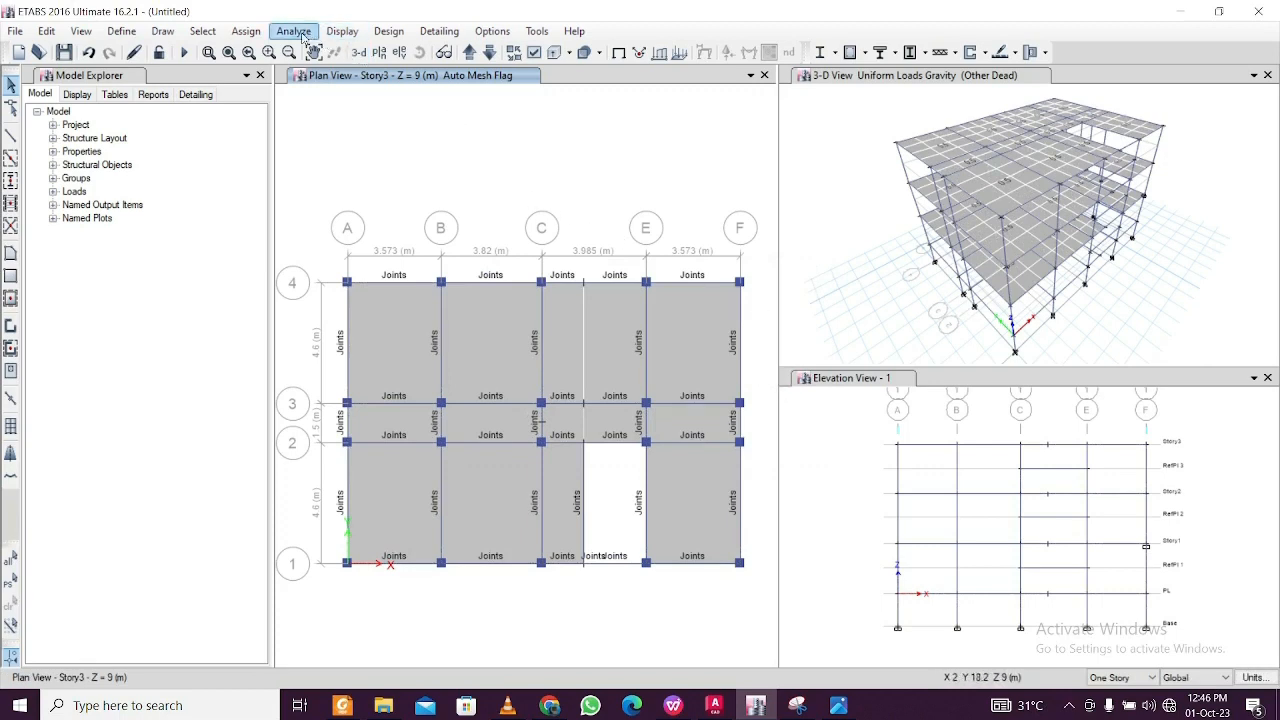
Restore the previous selection of columns and beams and assign the frame floor meshing option that includes them in the mesh.
{"action": "left_click", "coordinate": [248, 32]}
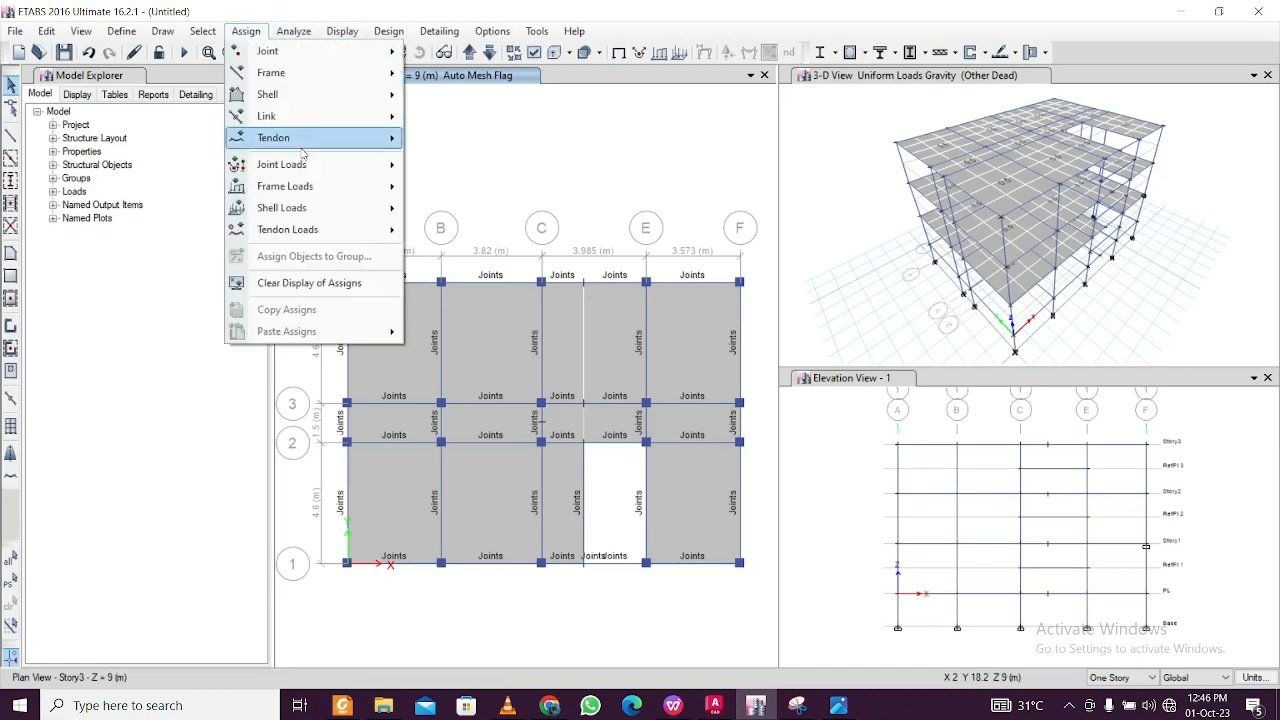
{"action": "mouse_move", "coordinate": [316, 78]}
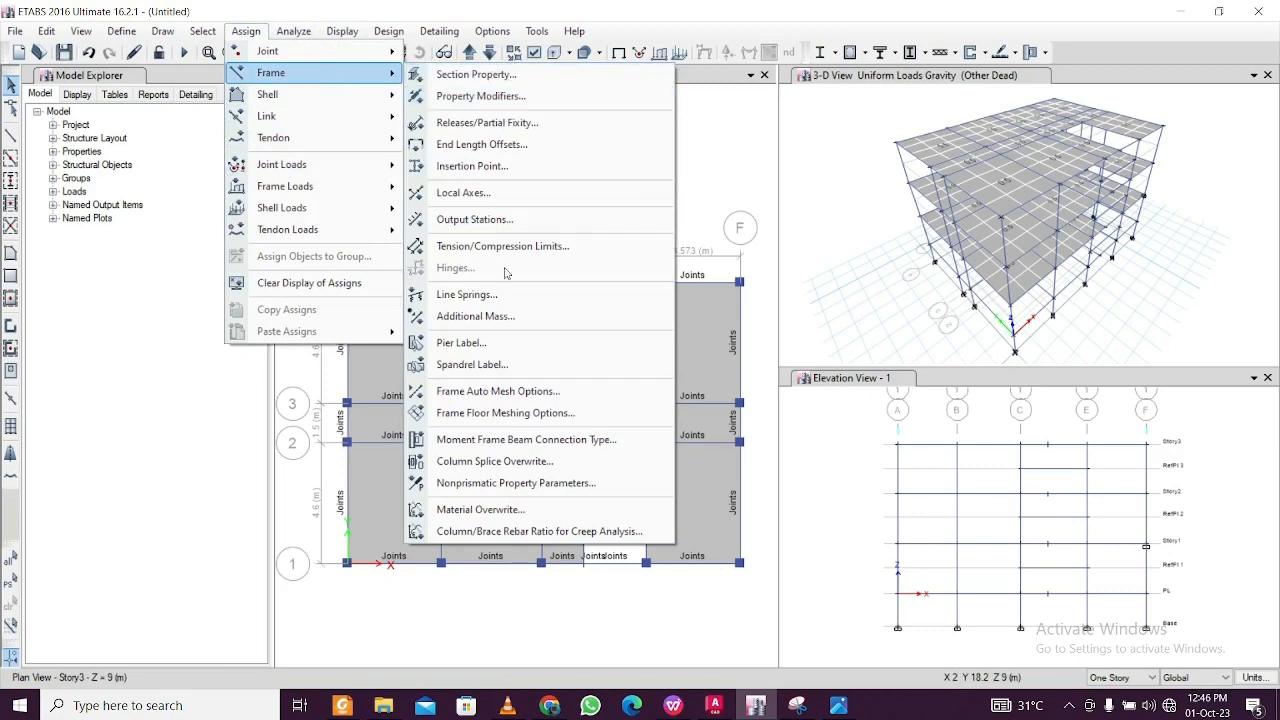
{"action": "left_click", "coordinate": [517, 414]}
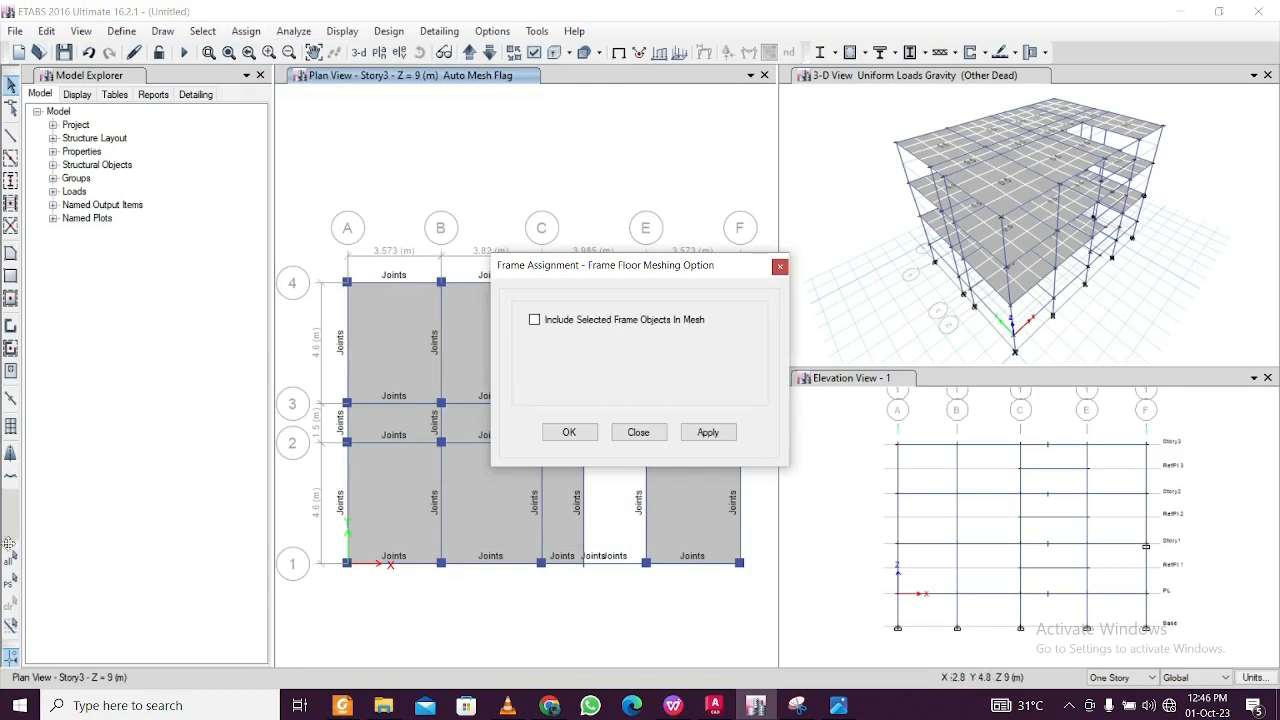
{"action": "left_click", "coordinate": [12, 583]}
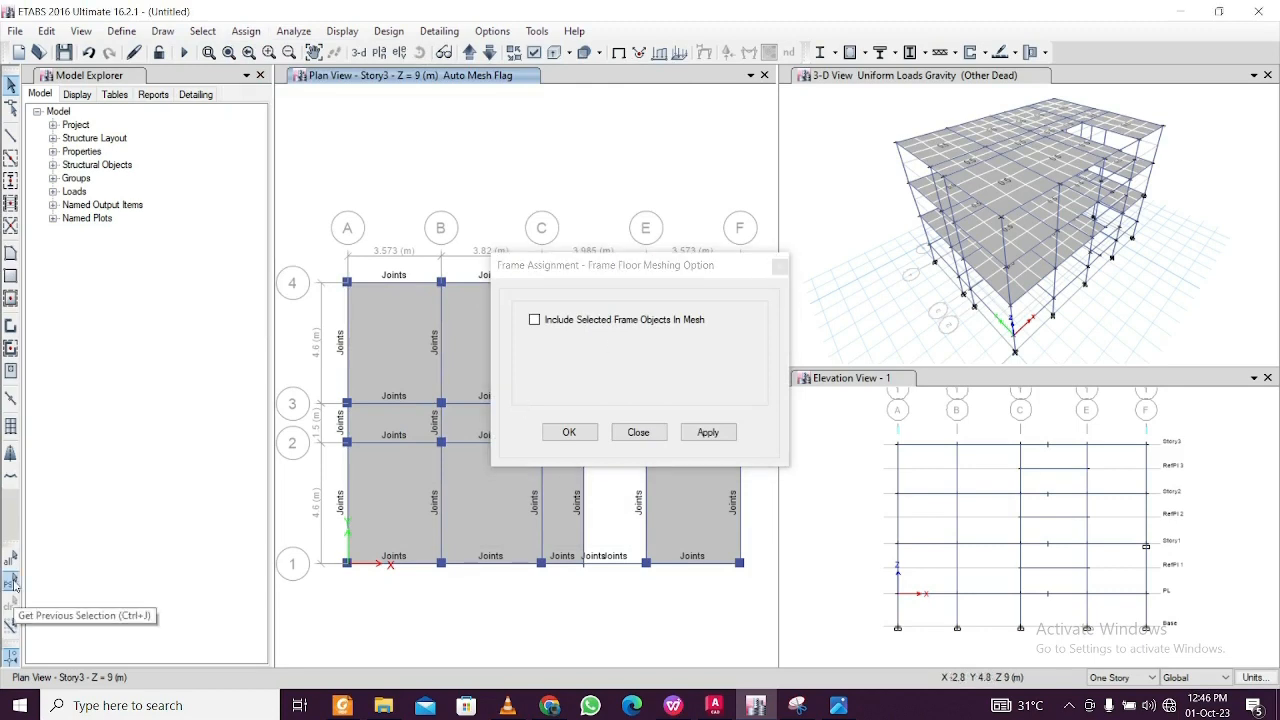
{"action": "left_click", "coordinate": [14, 582]}
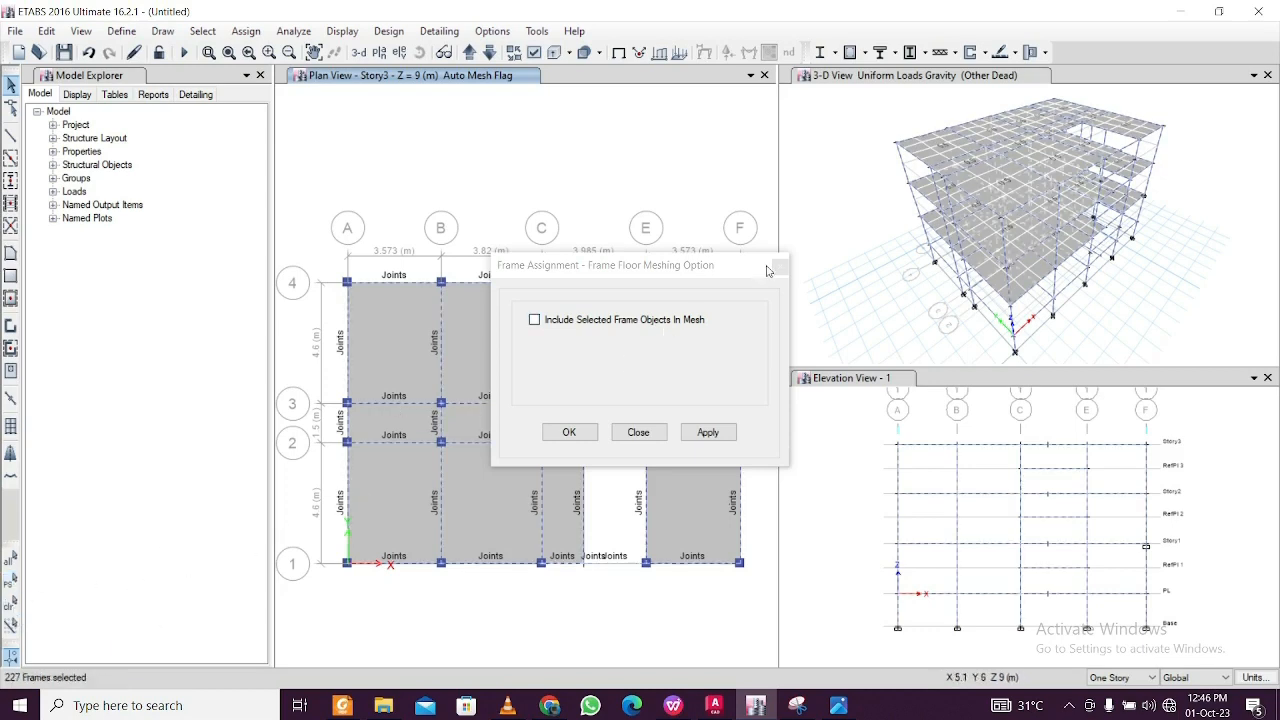
{"action": "left_click", "coordinate": [706, 268]}
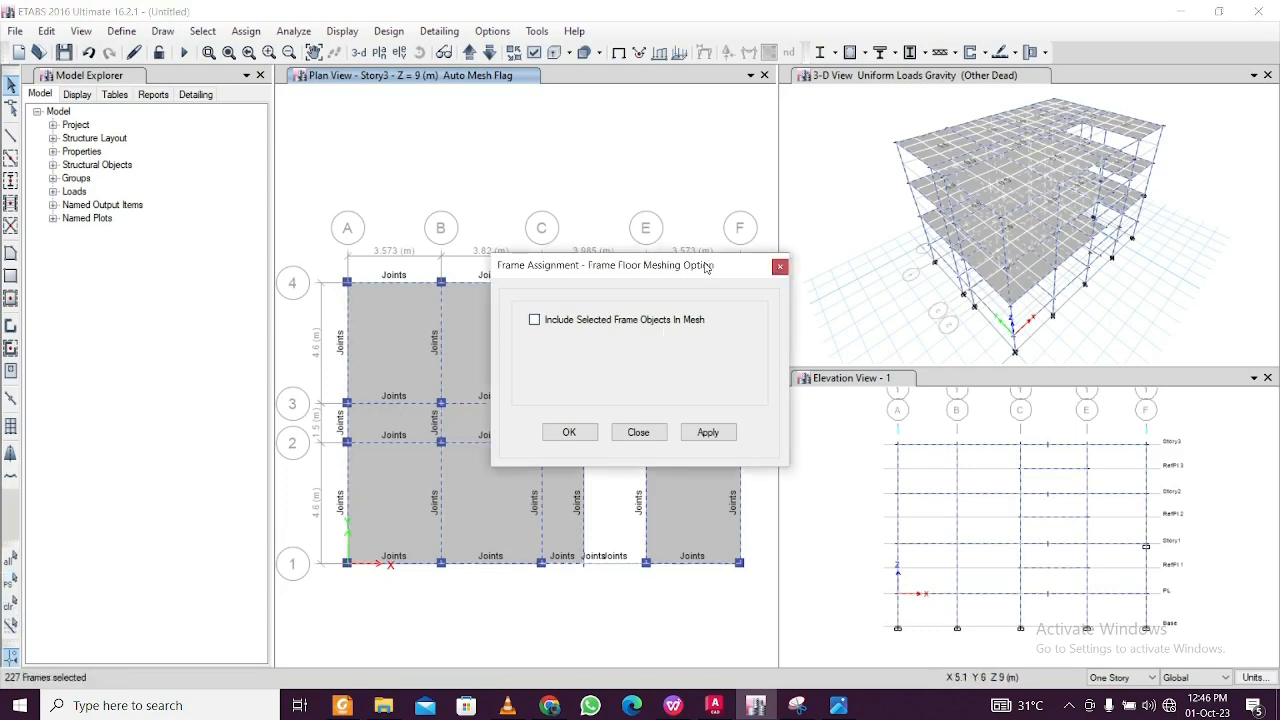
{"action": "left_click", "coordinate": [565, 326]}
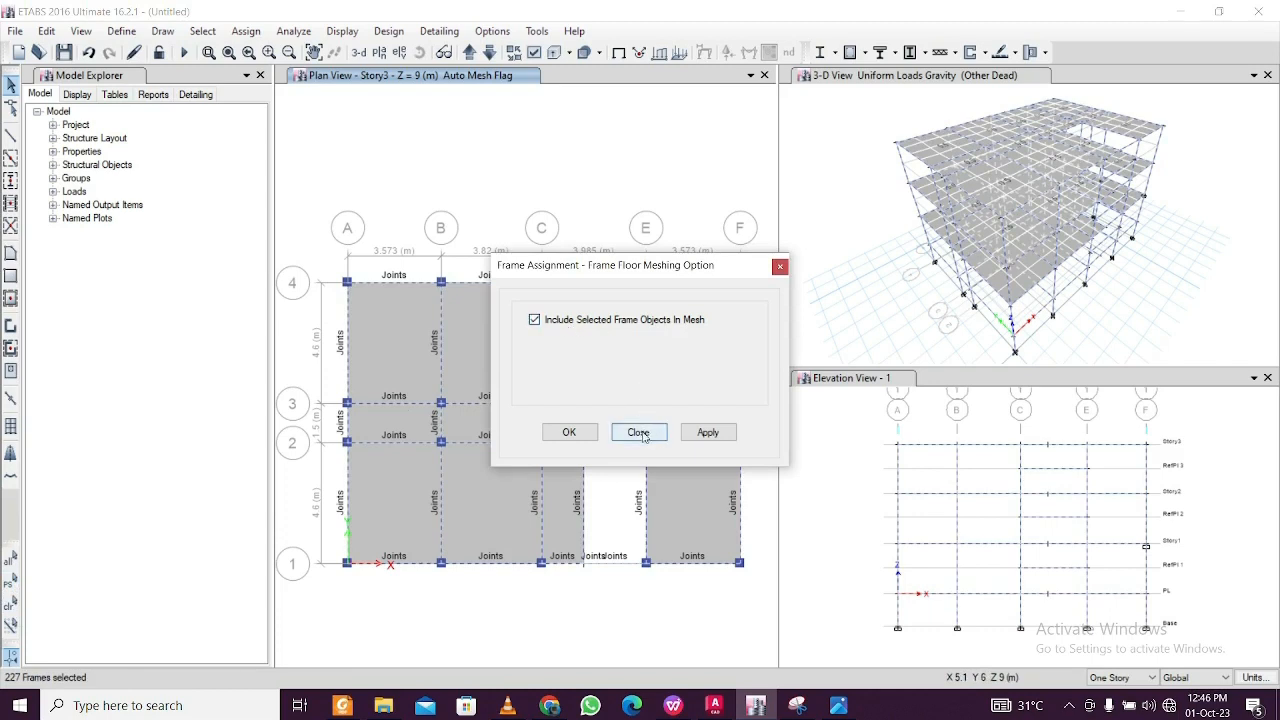
{"action": "left_click", "coordinate": [705, 433]}
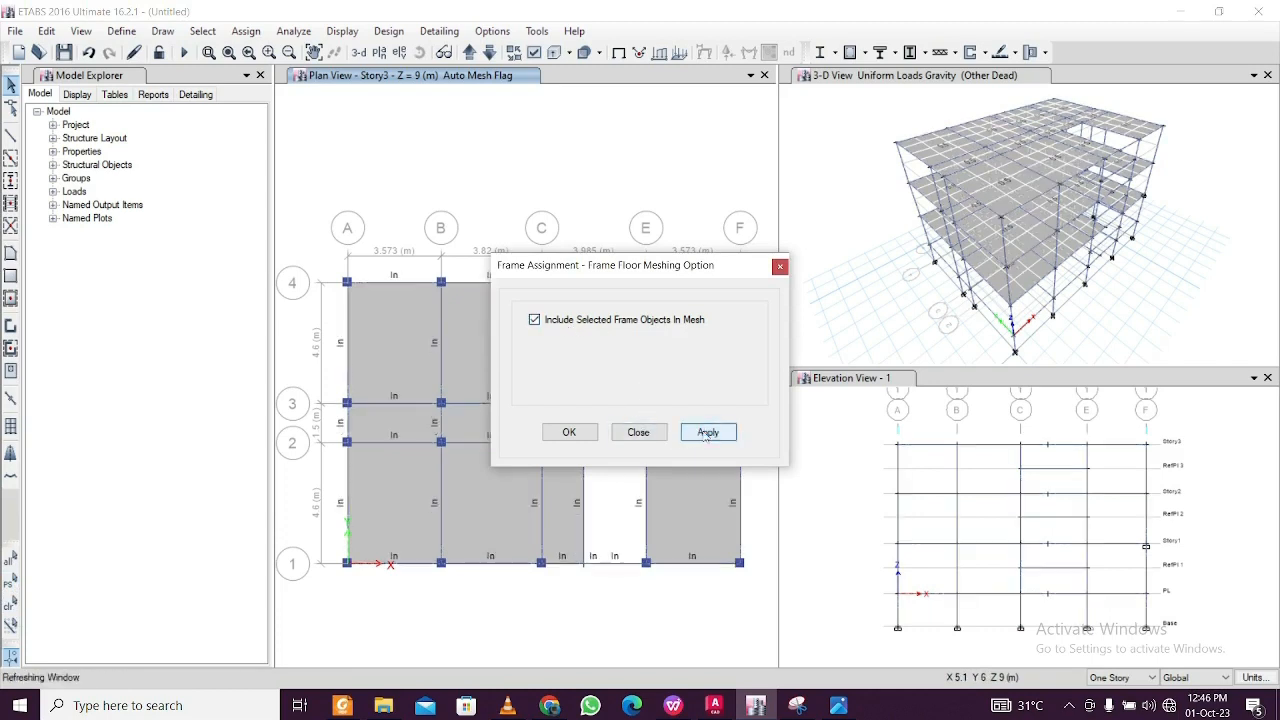
{"action": "left_click", "coordinate": [569, 433]}
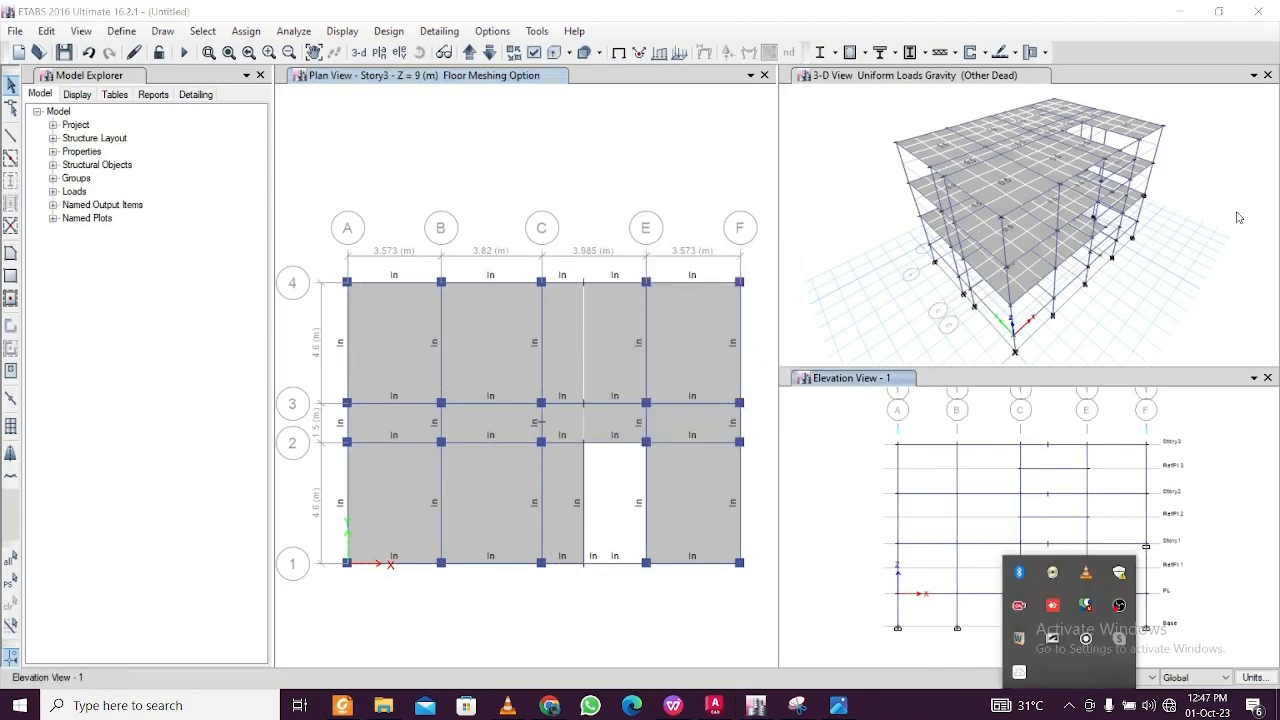
Check the model with all check and fix options enabled at the 1 mm length tolerance, and review the resulting report.
{"action": "left_click", "coordinate": [535, 135]}
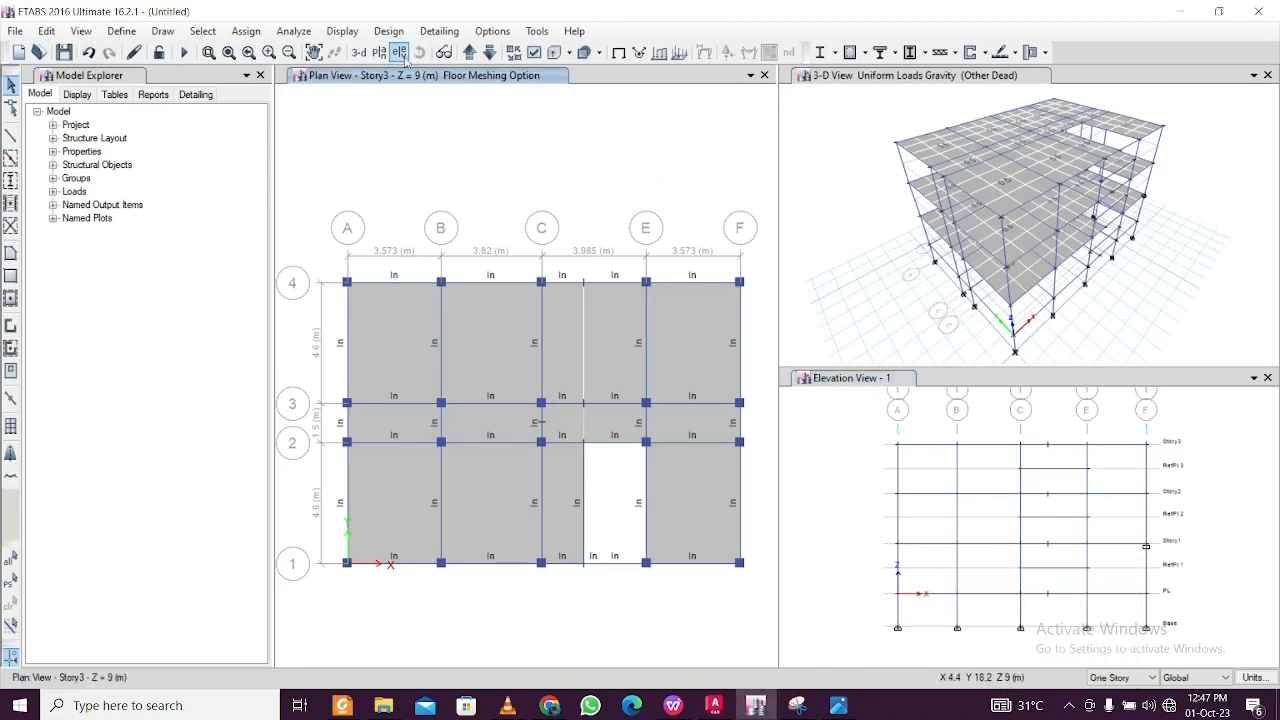
{"action": "left_click", "coordinate": [292, 32]}
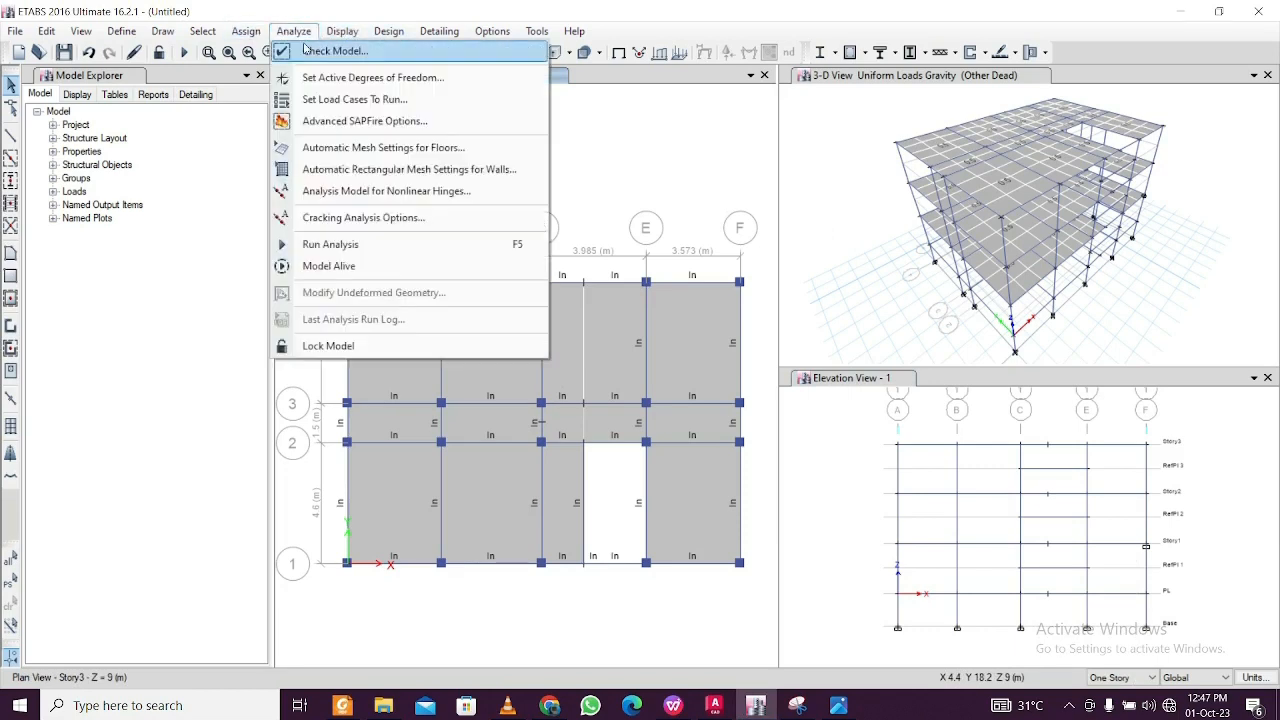
{"action": "left_click", "coordinate": [330, 51]}
{"action": "left_click", "coordinate": [599, 566]}
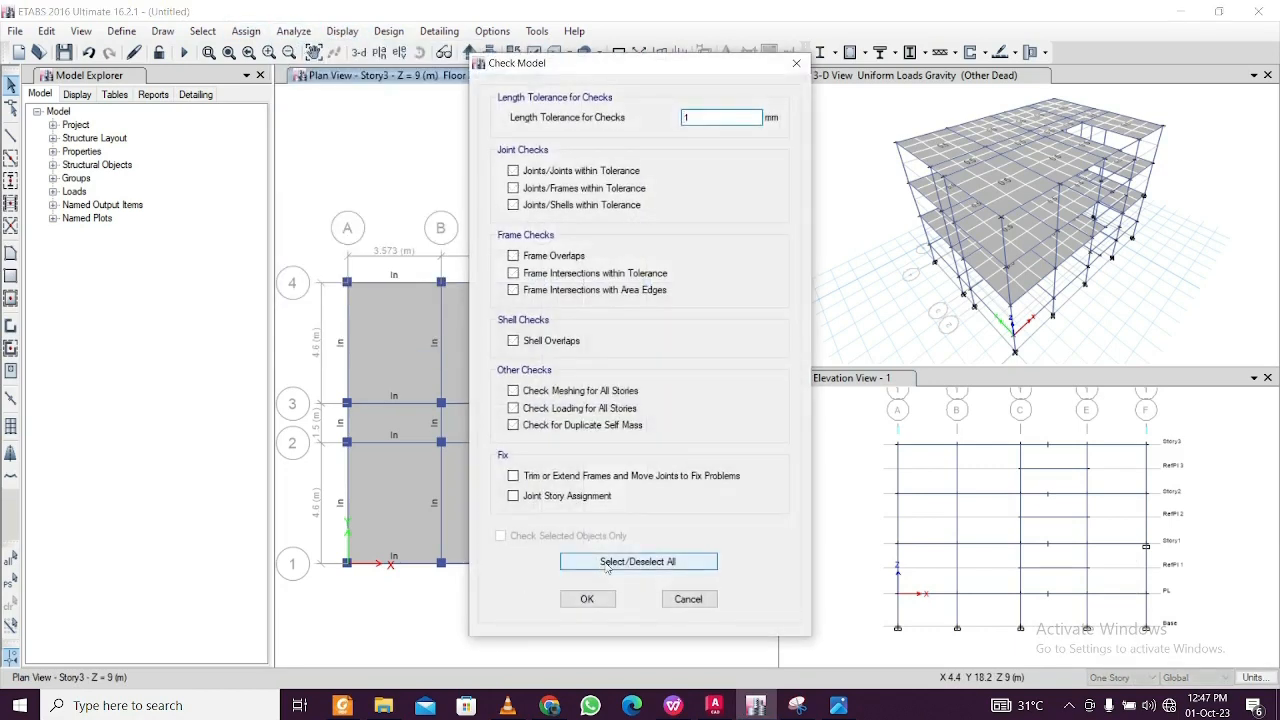
{"action": "left_click", "coordinate": [599, 566]}
{"action": "left_click", "coordinate": [588, 599]}
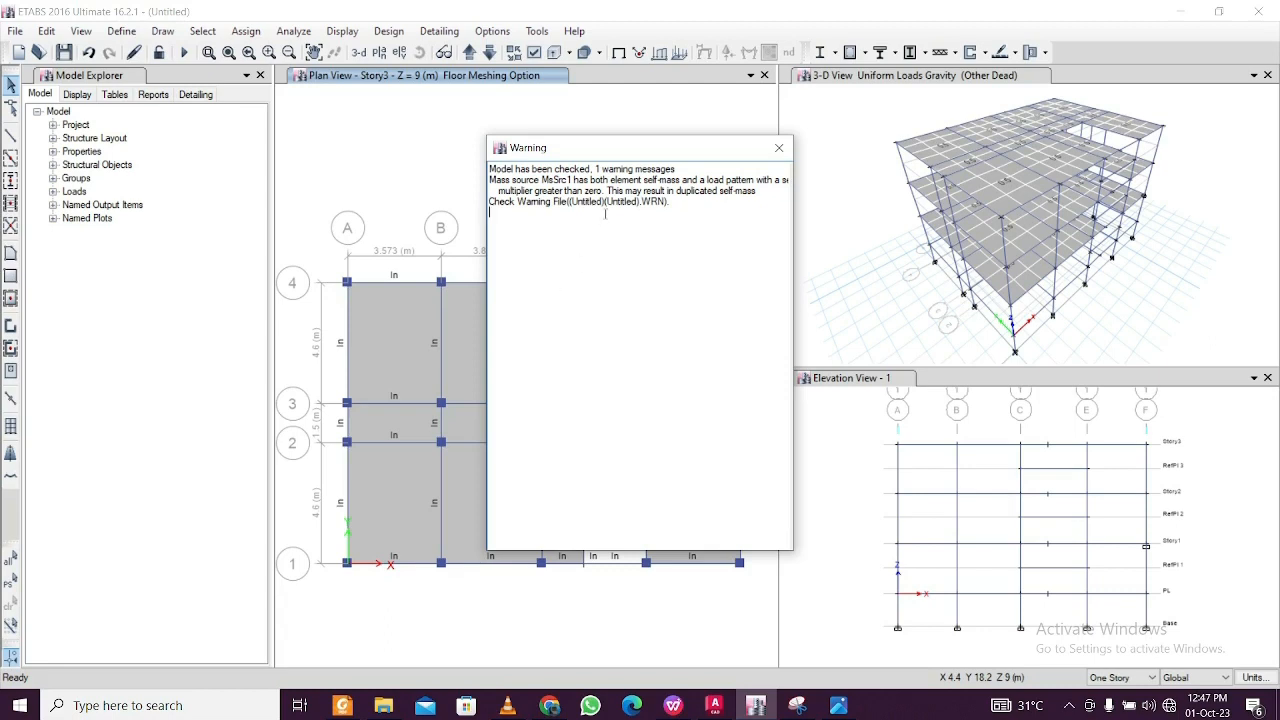
{"action": "left_click_drag", "start_coordinate": [563, 190], "coordinate": [674, 205]}
{"action": "left_click", "coordinate": [544, 187]}
{"action": "left_click", "coordinate": [681, 207]}
{"action": "left_click", "coordinate": [779, 147]}
Delete the Dead load pattern from the mass multipliers of mass source MsSrc1.
{"action": "left_click", "coordinate": [121, 31]}
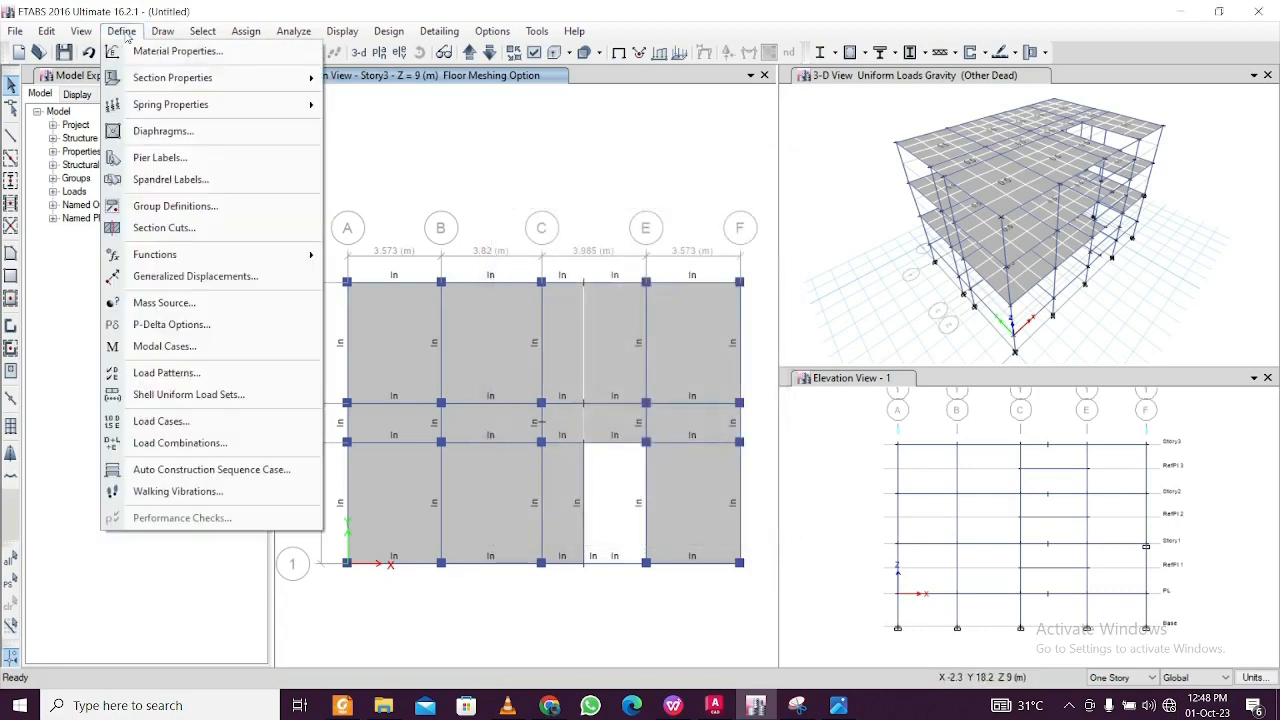
{"action": "left_click", "coordinate": [200, 302]}
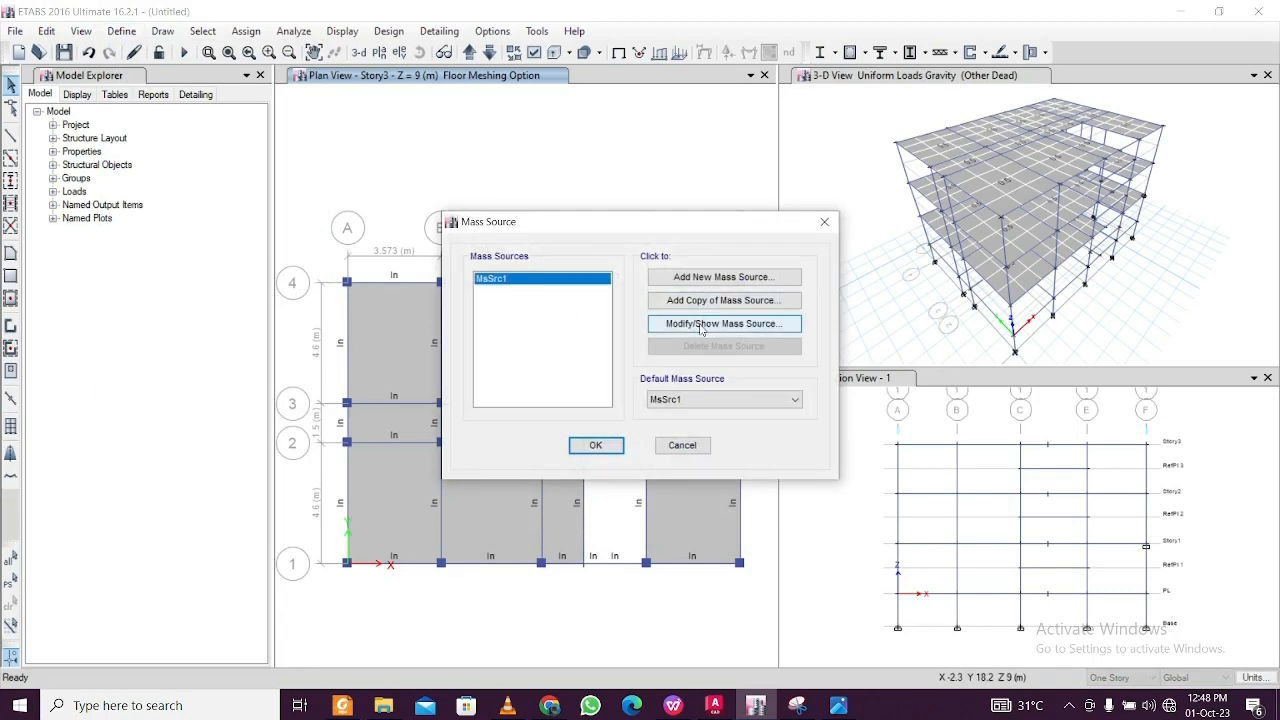
{"action": "left_click", "coordinate": [703, 324]}
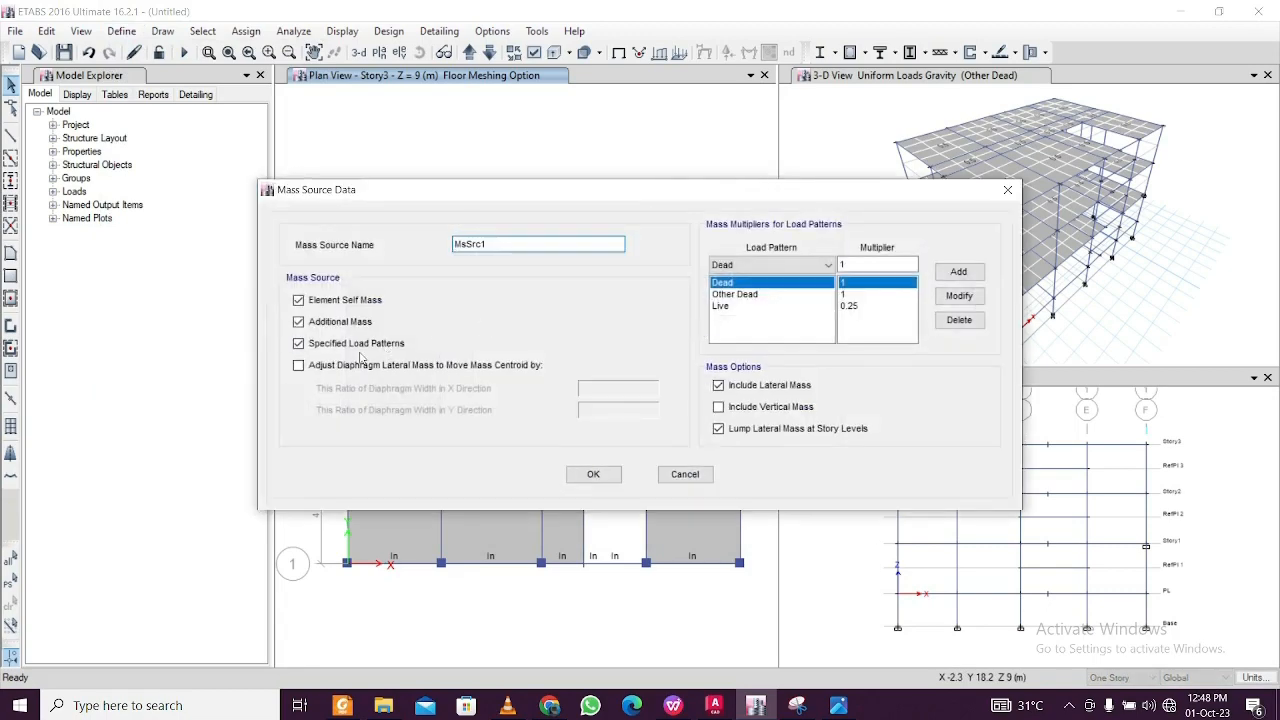
{"action": "left_click", "coordinate": [347, 303]}
{"action": "left_click", "coordinate": [955, 322]}
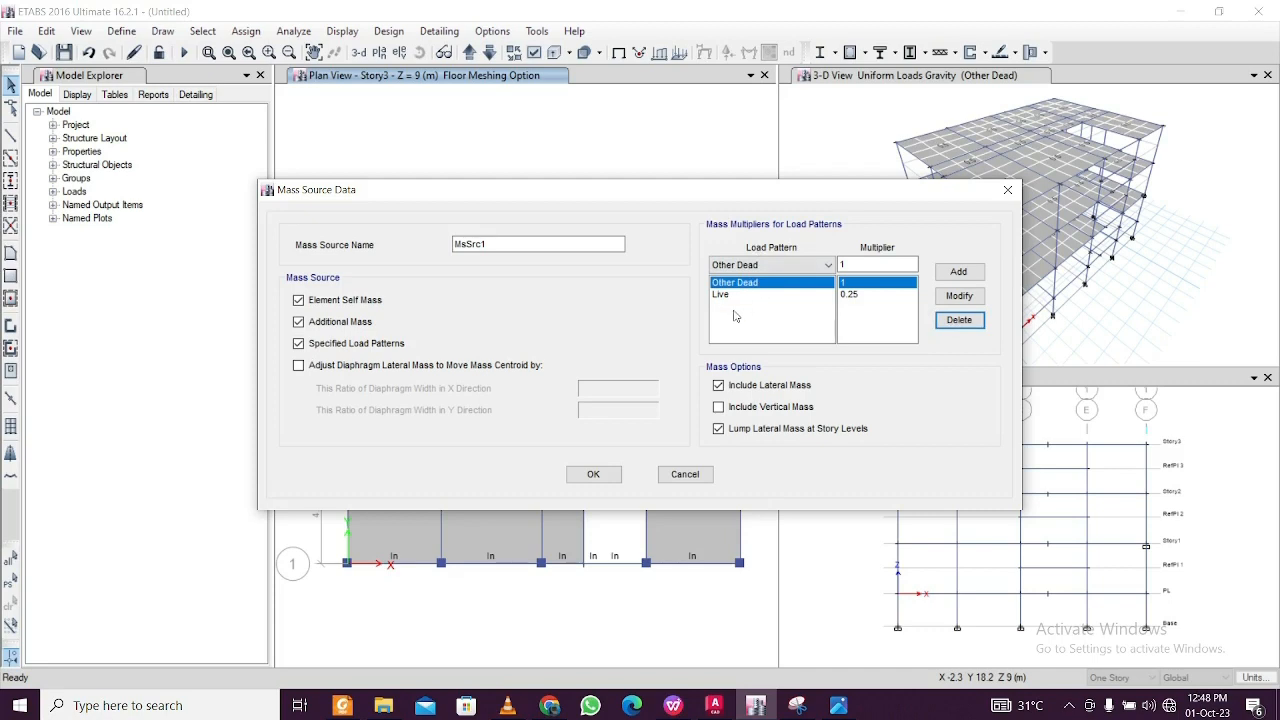
{"action": "left_click", "coordinate": [596, 474]}
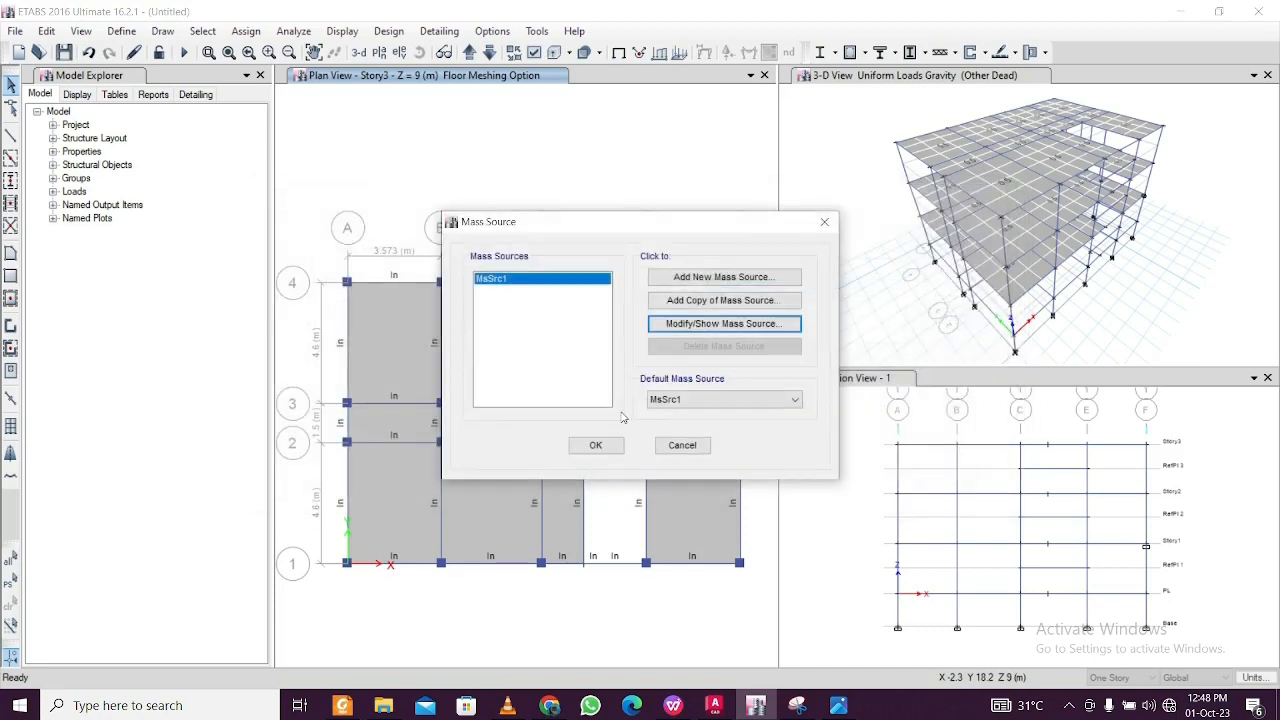
{"action": "left_click", "coordinate": [596, 446]}
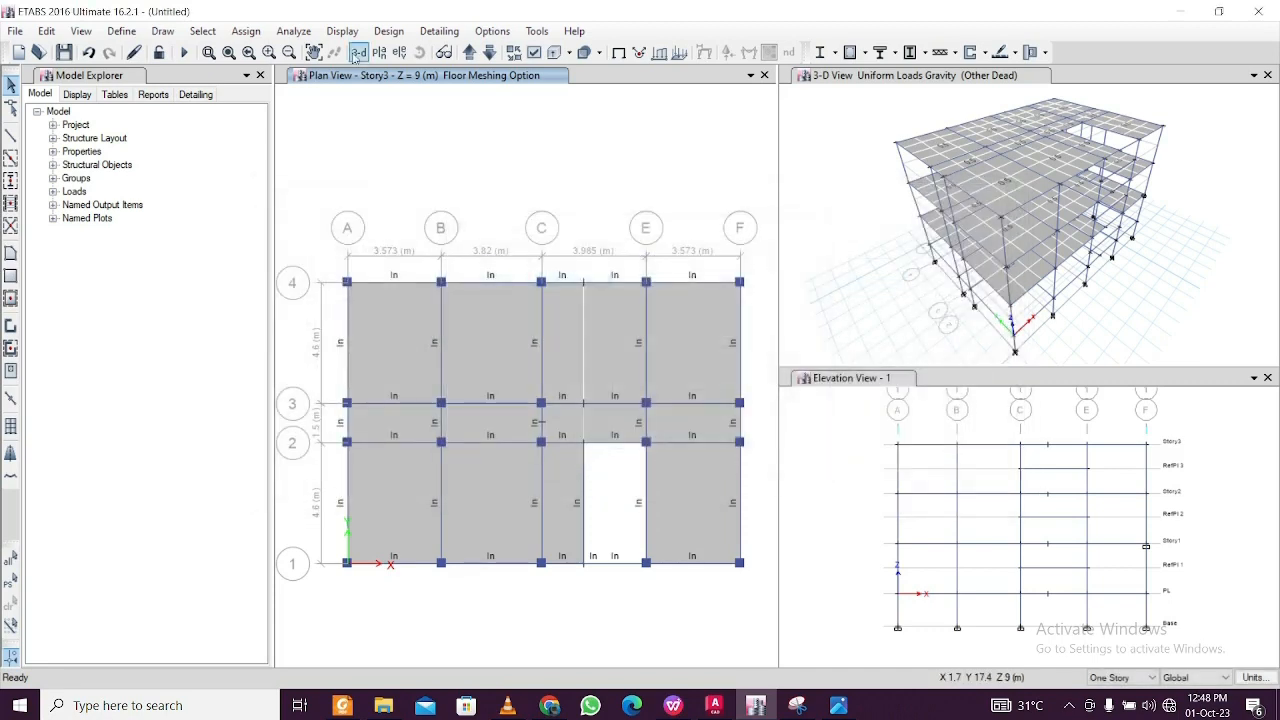
Recheck the model with all joint, frame, shell and other checks at 1 mm tolerance, without fixes, and read the report.
{"action": "left_click", "coordinate": [293, 31]}
{"action": "left_click", "coordinate": [322, 58]}
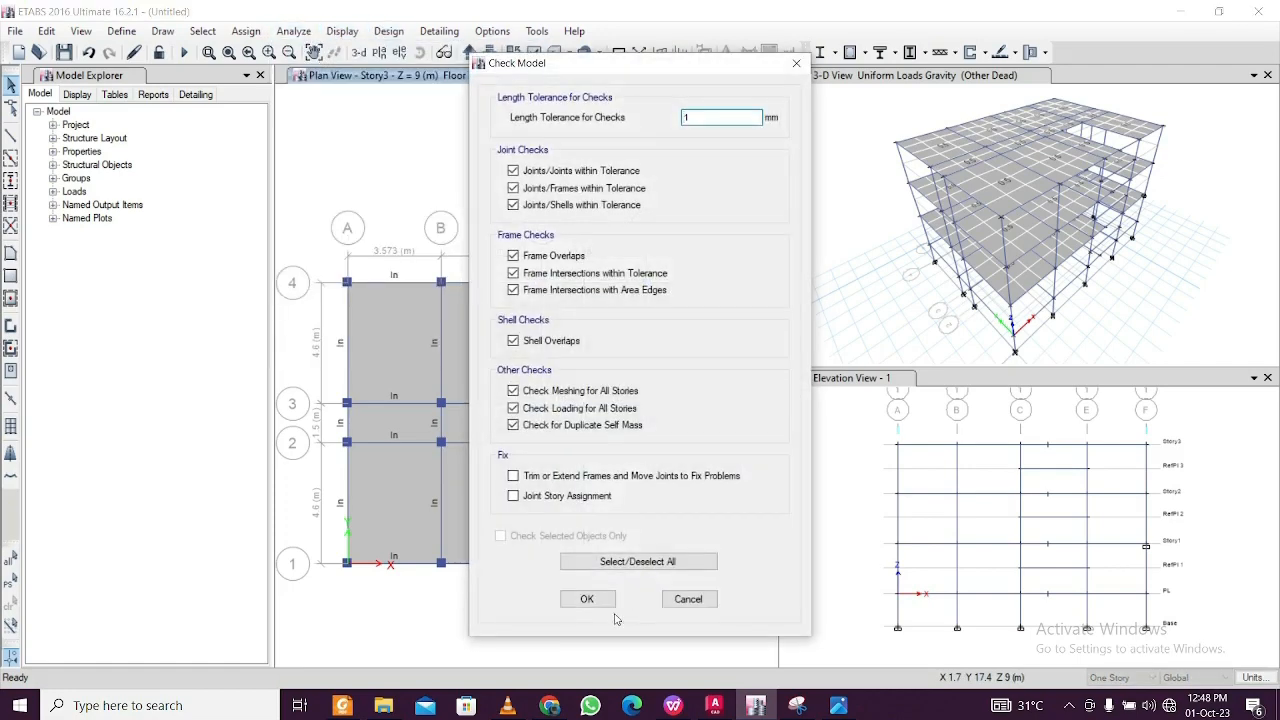
{"action": "left_click", "coordinate": [584, 600]}
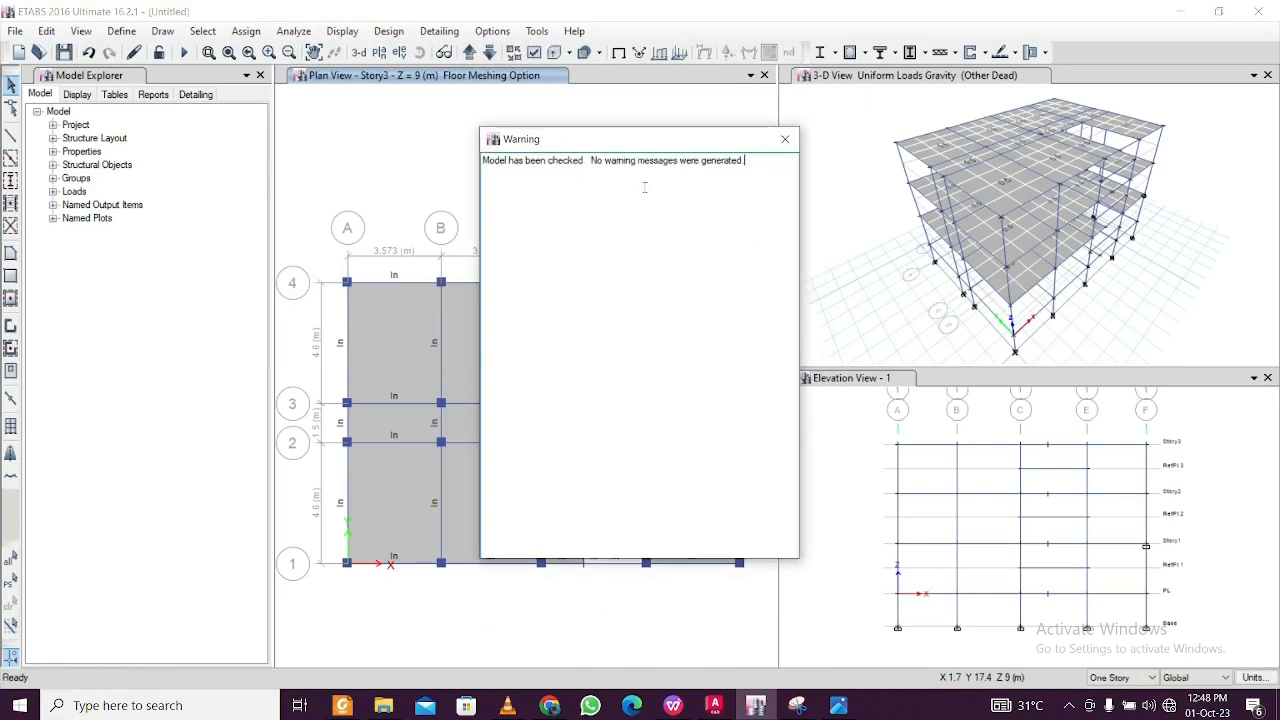
{"action": "double_click", "coordinate": [658, 160]}
{"action": "left_click", "coordinate": [785, 139]}
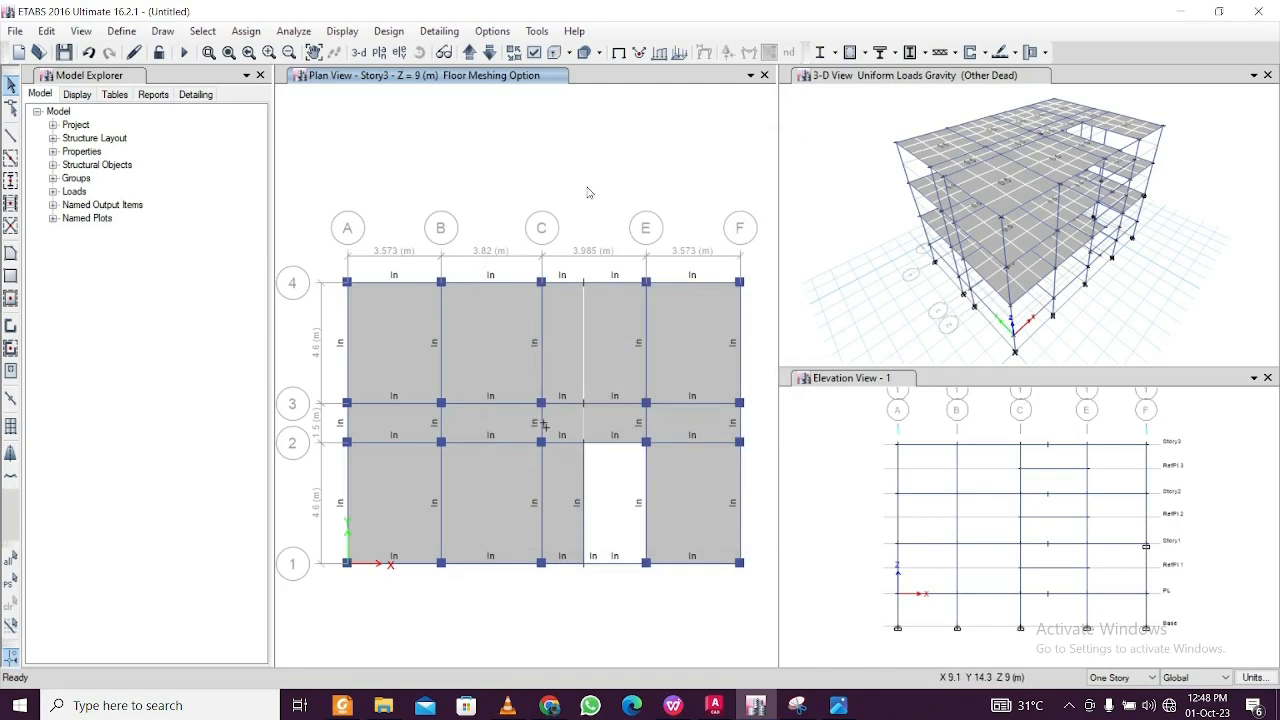
Run the analysis, saving the model file as Practice 2.EDB in the youtube tutorial folder.
{"action": "left_click", "coordinate": [296, 31]}
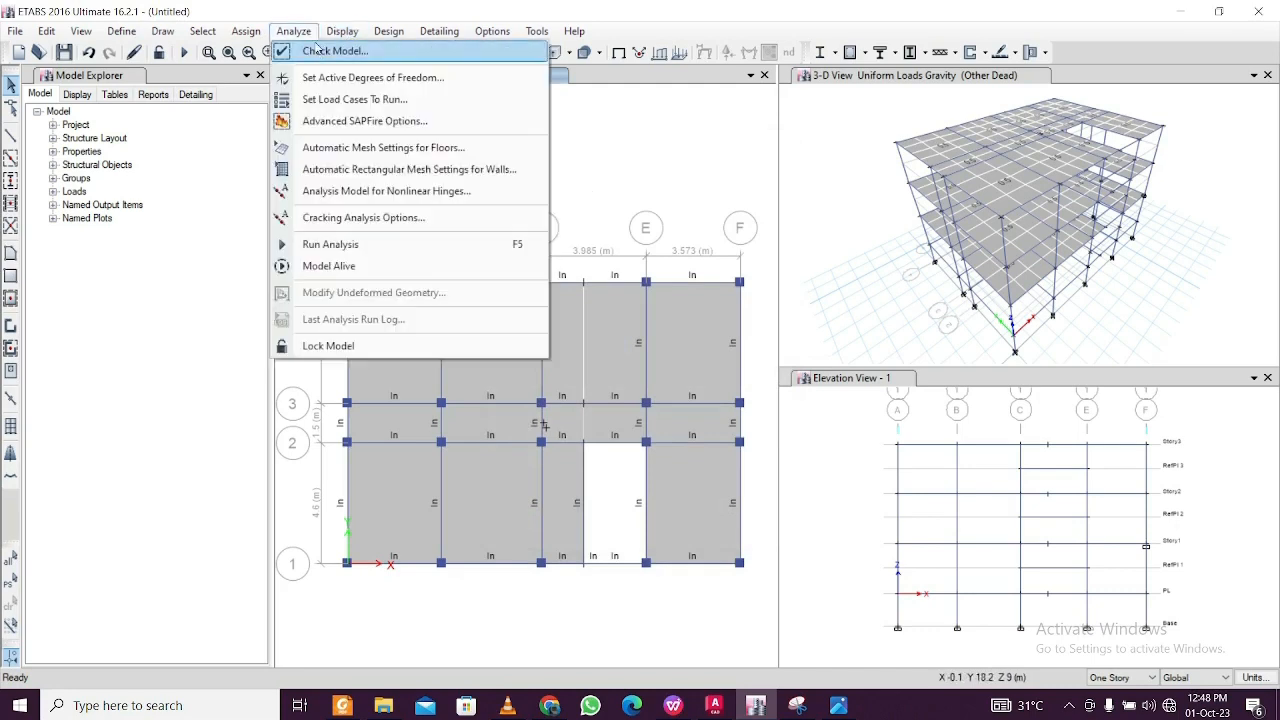
{"action": "left_click", "coordinate": [361, 254]}
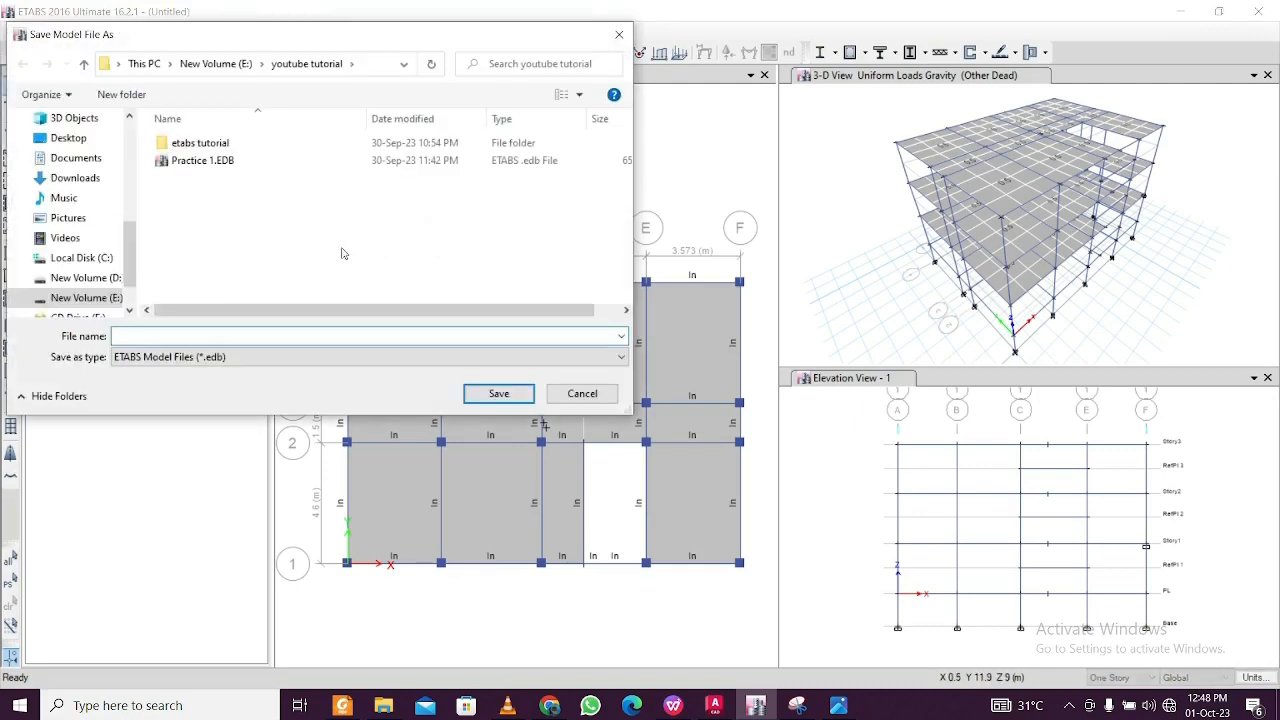
{"action": "left_click", "coordinate": [224, 163]}
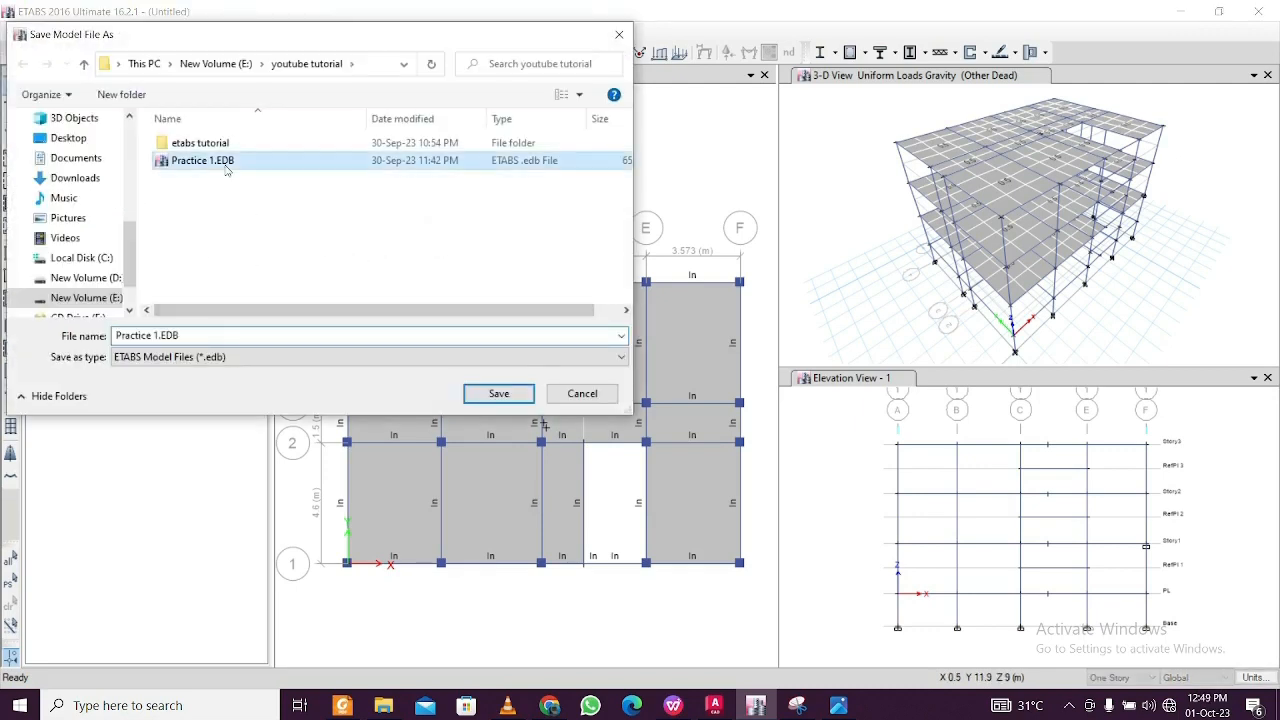
{"action": "mouse_move", "coordinate": [178, 336]}
{"action": "left_mouse_down"}
{"action": "mouse_move", "coordinate": [152, 336]}
{"action": "mouse_move", "coordinate": [168, 335]}
{"action": "left_mouse_up"}
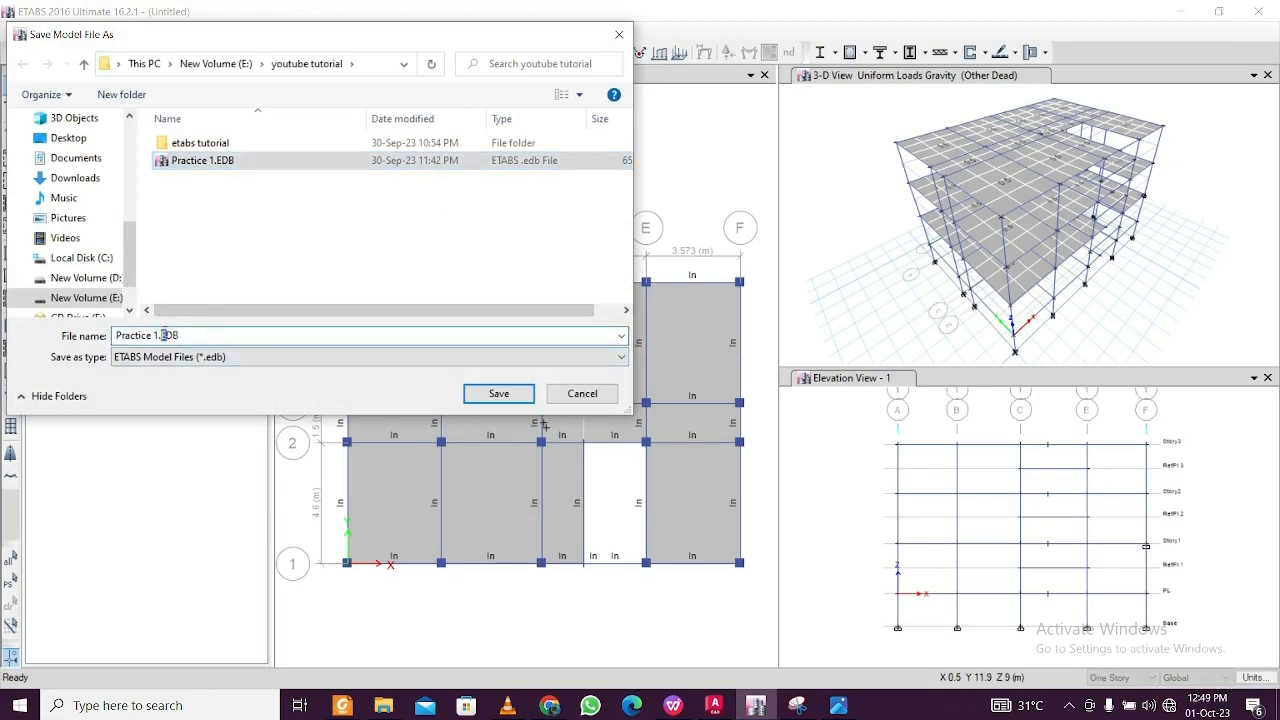
{"action": "key", "text": "BackSpace"}
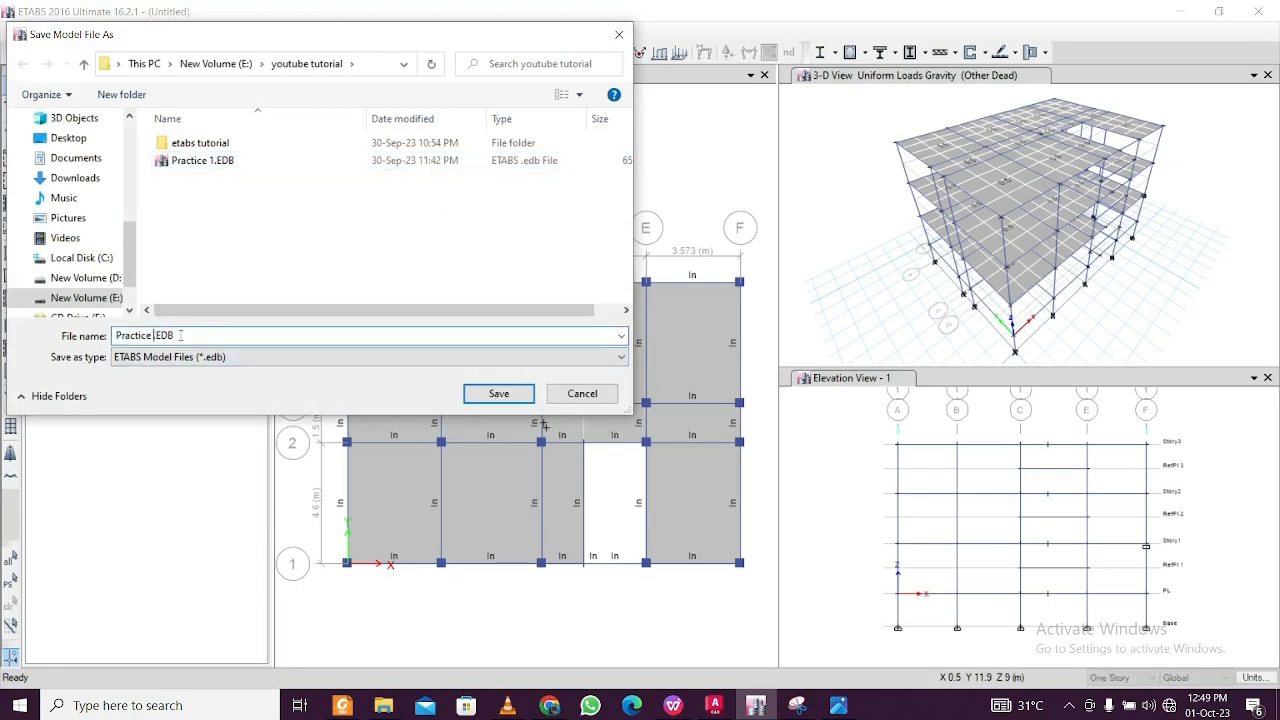
{"action": "type", "text": "2"}
{"action": "left_click", "coordinate": [487, 393]}
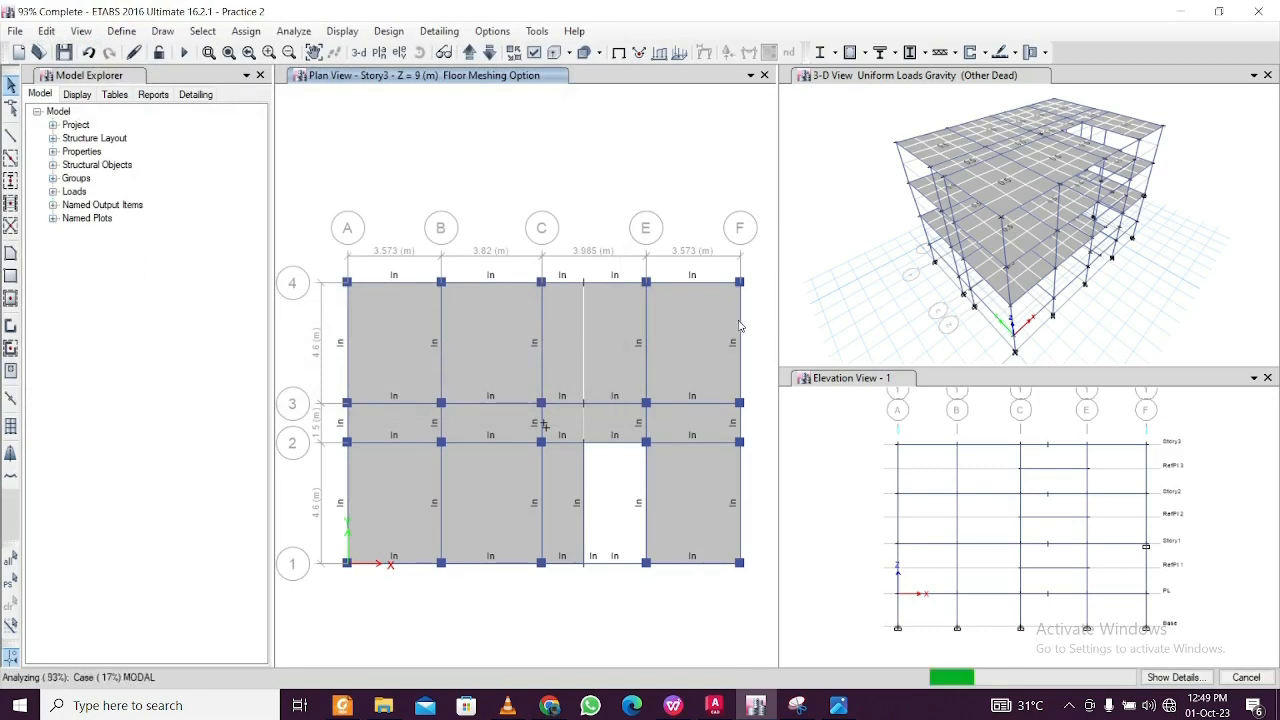
{"action": "left_click", "coordinate": [1069, 705]}
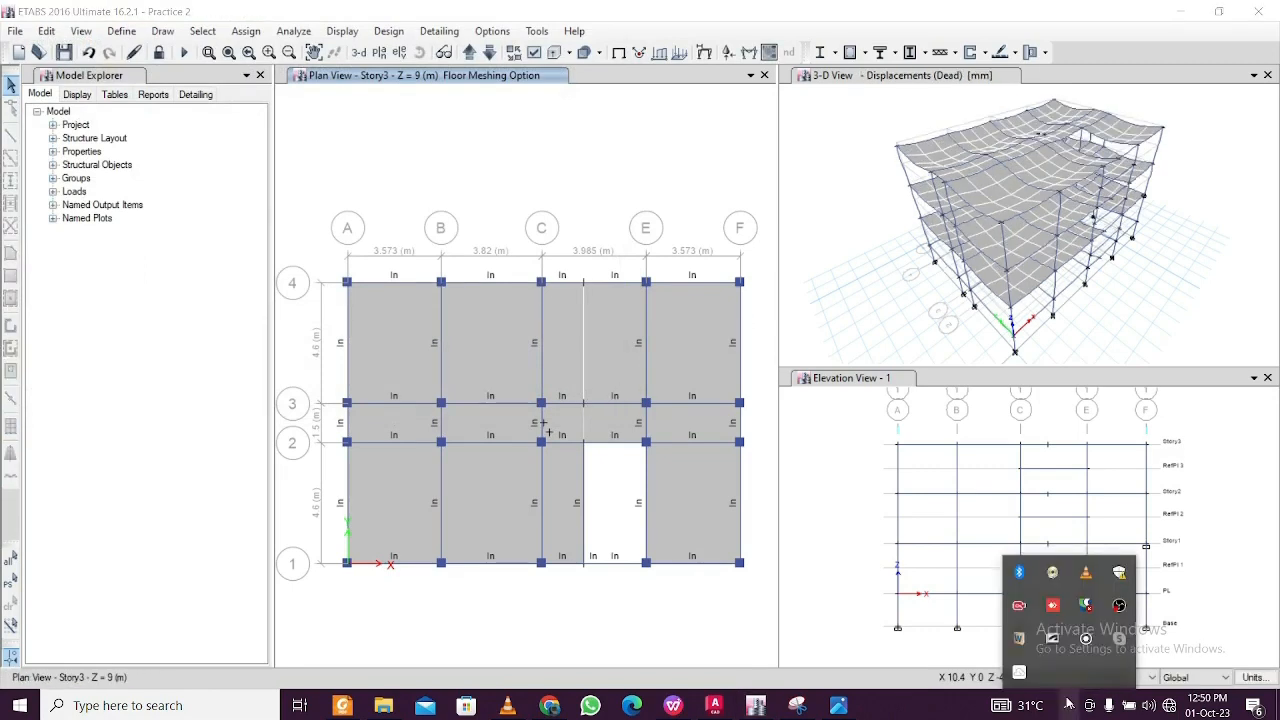
{"action": "left_click", "coordinate": [886, 537]}
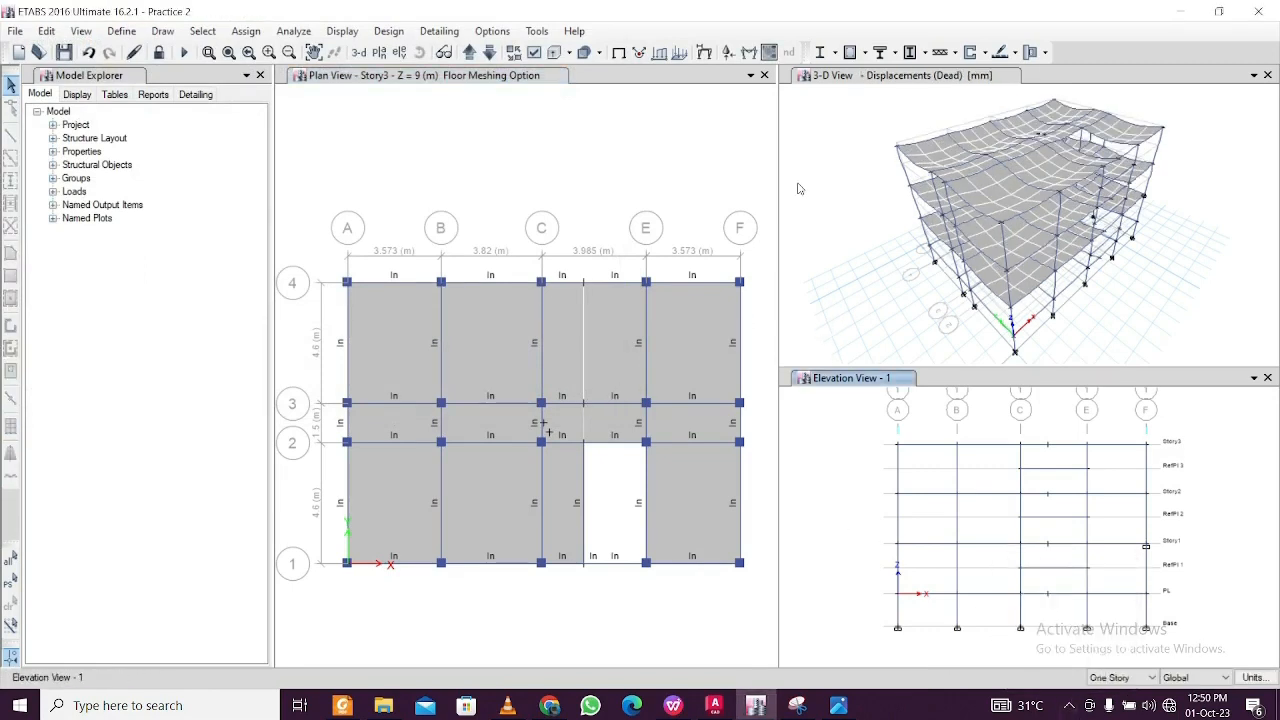
{"action": "left_click", "coordinate": [851, 78]}
Display the F11 resultant shell forces for load combination UDCon4 in the Story3 plan view.
{"action": "left_click", "coordinate": [487, 80]}
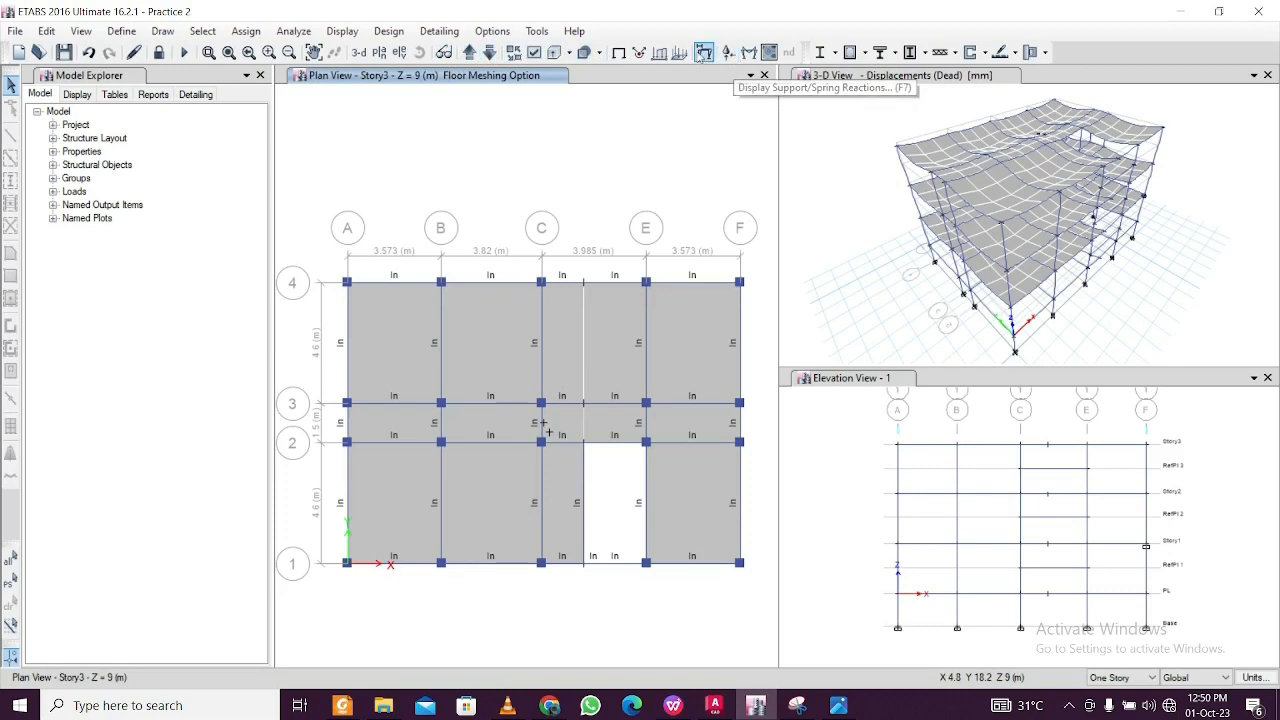
{"action": "left_click", "coordinate": [342, 31]}
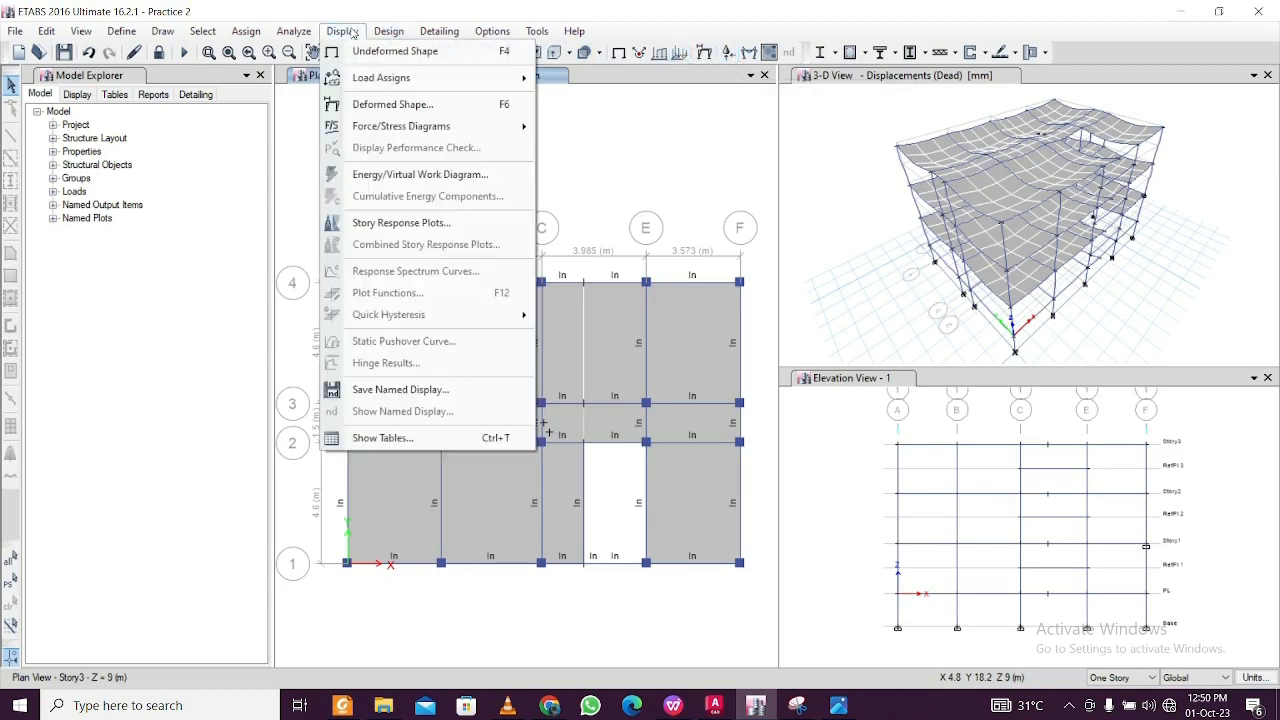
{"action": "mouse_move", "coordinate": [405, 127]}
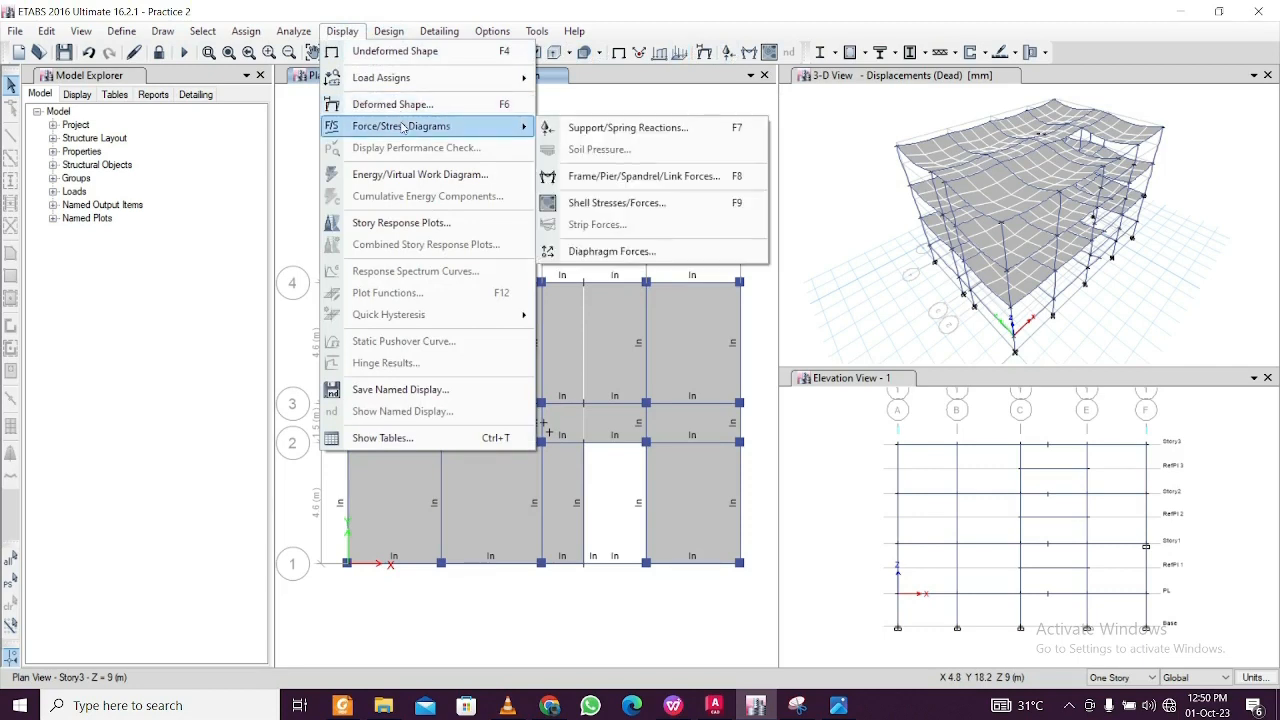
{"action": "left_click", "coordinate": [614, 203]}
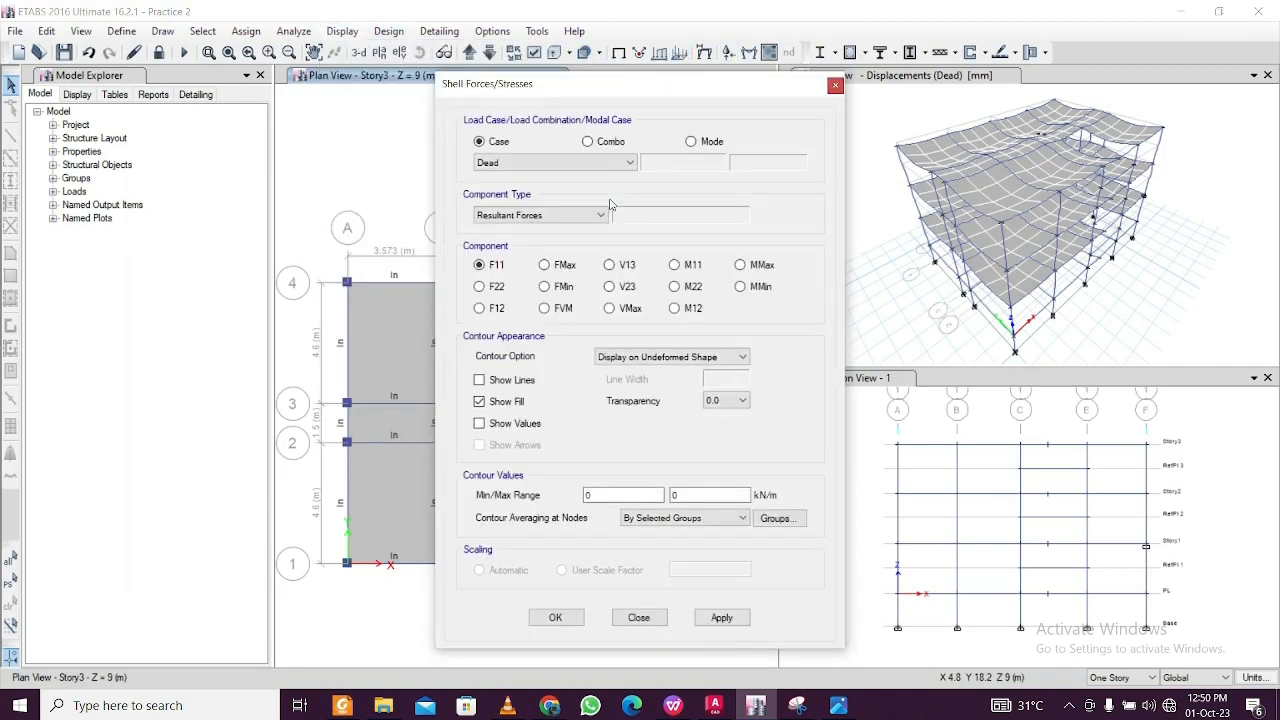
{"action": "left_click", "coordinate": [537, 162]}
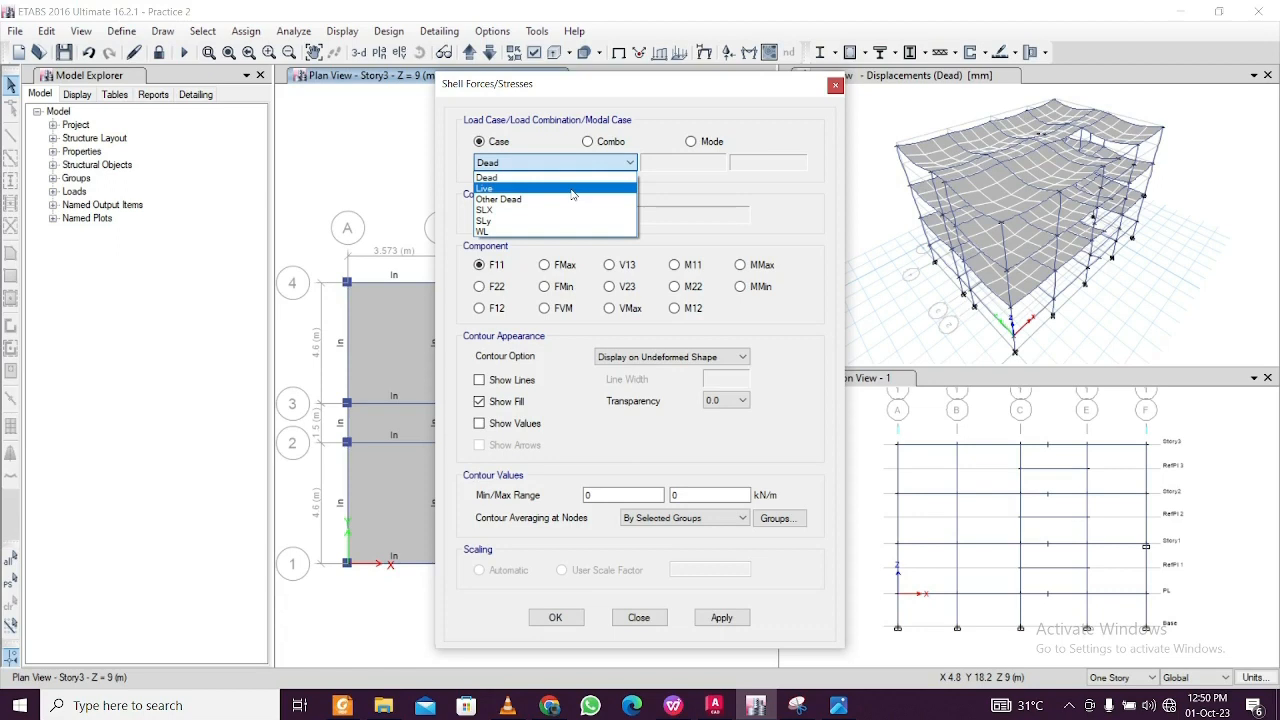
{"action": "left_click", "coordinate": [600, 146]}
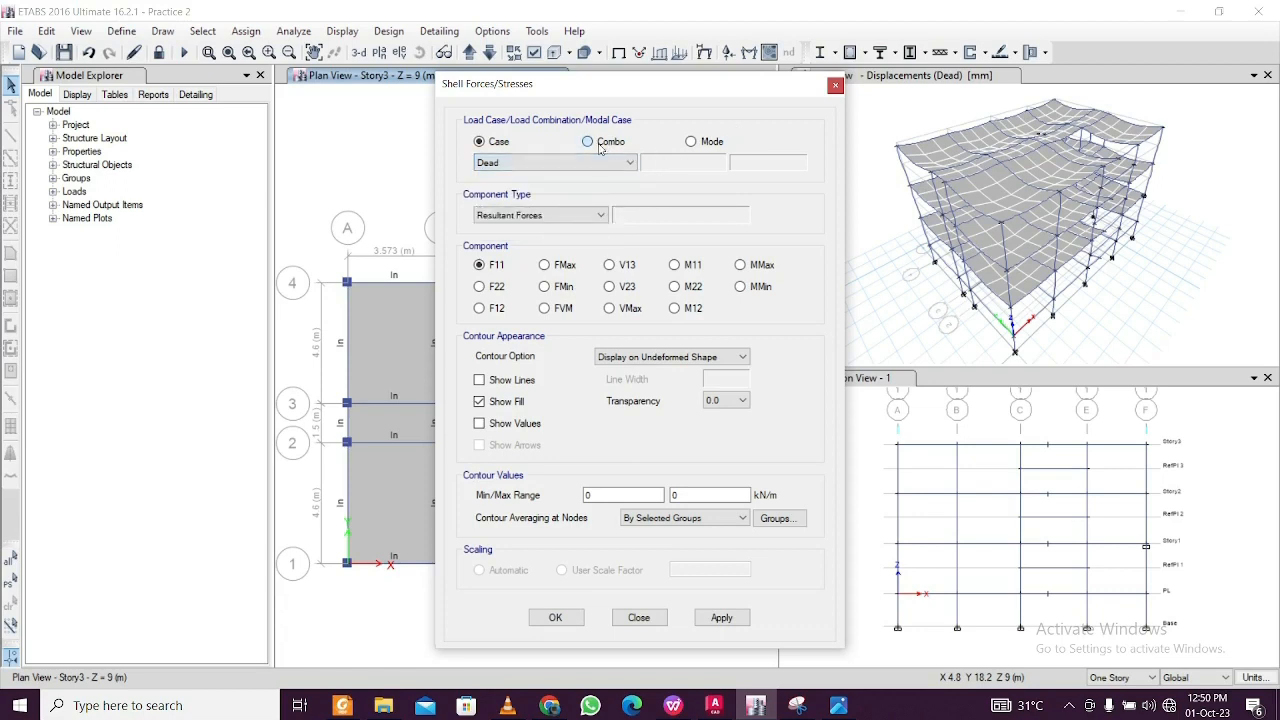
{"action": "left_click", "coordinate": [588, 142]}
{"action": "left_click", "coordinate": [555, 162]}
{"action": "left_click", "coordinate": [561, 210]}
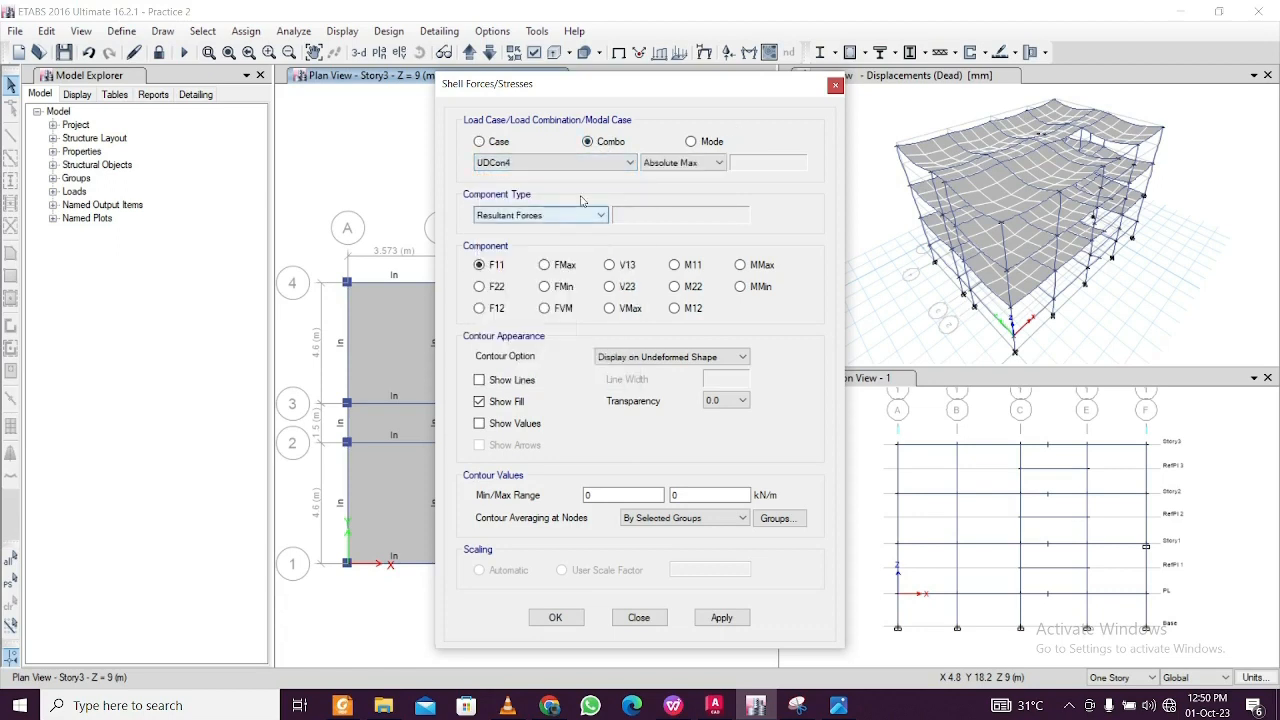
{"action": "left_click", "coordinate": [564, 218]}
{"action": "left_click", "coordinate": [563, 226]}
{"action": "left_click", "coordinate": [721, 618]}
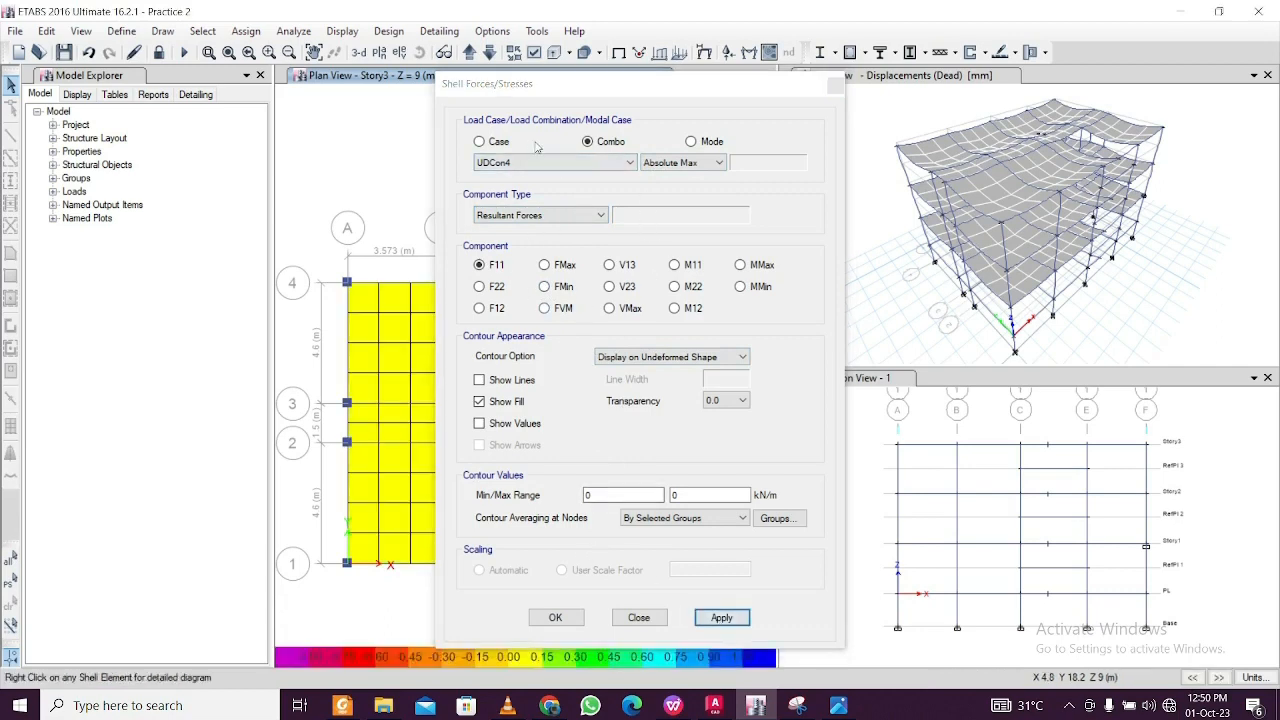
Display the F11 resultant shell forces for the Other Dead load case in the plan view.
{"action": "left_click", "coordinate": [503, 143]}
{"action": "left_click", "coordinate": [512, 162]}
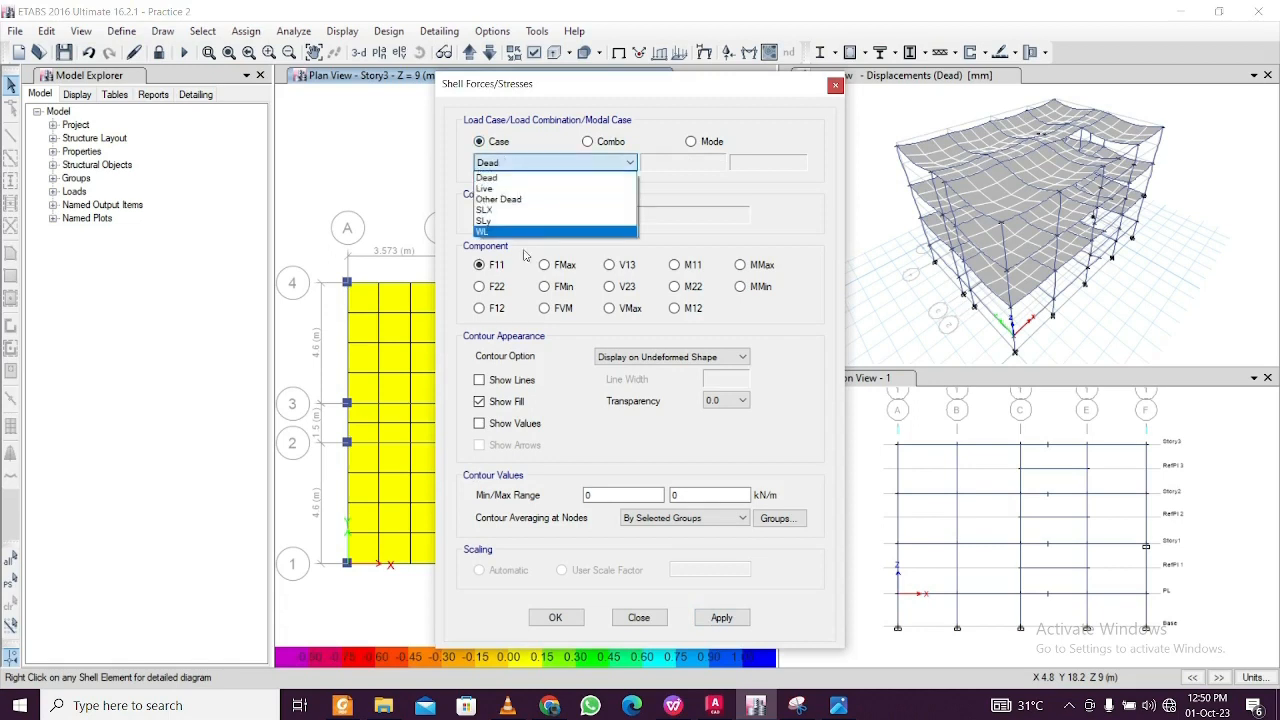
{"action": "left_click", "coordinate": [510, 199]}
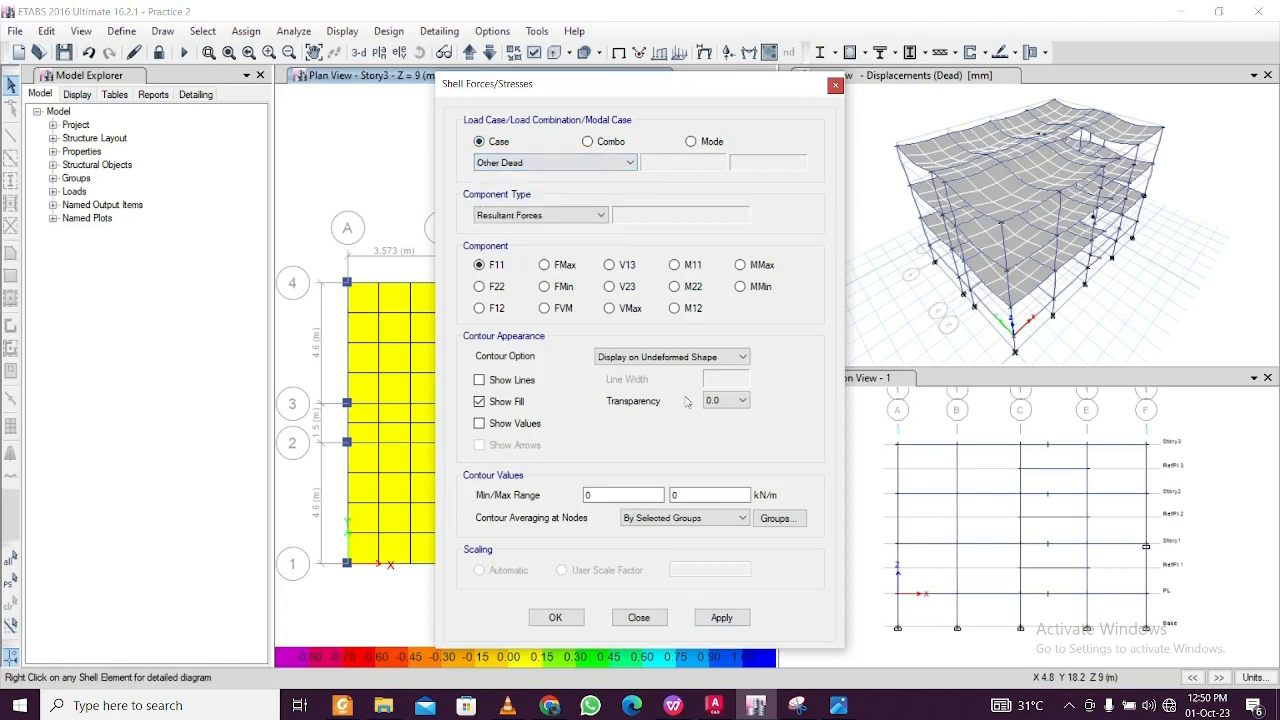
{"action": "left_click", "coordinate": [716, 620]}
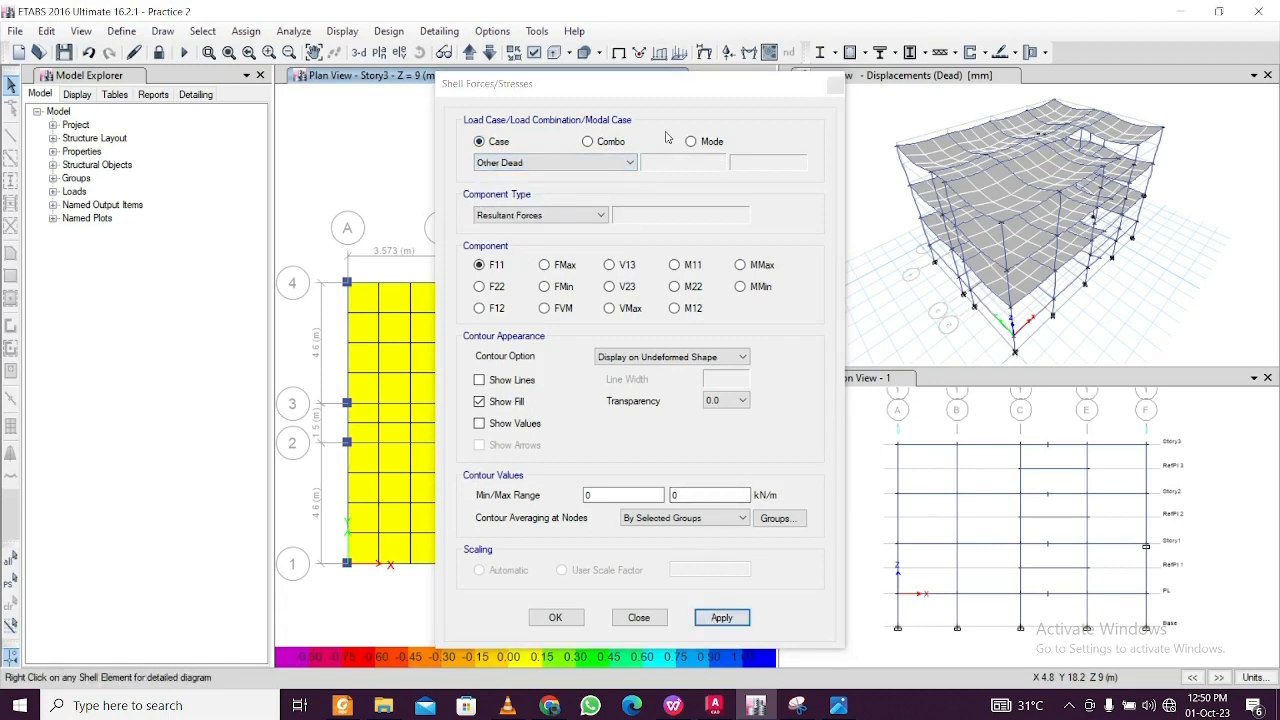
Display the absolute maximum S11 shell stresses for the Other Dead load case in the plan view.
{"action": "left_click_drag", "start_coordinate": [698, 96], "coordinate": [885, 98]}
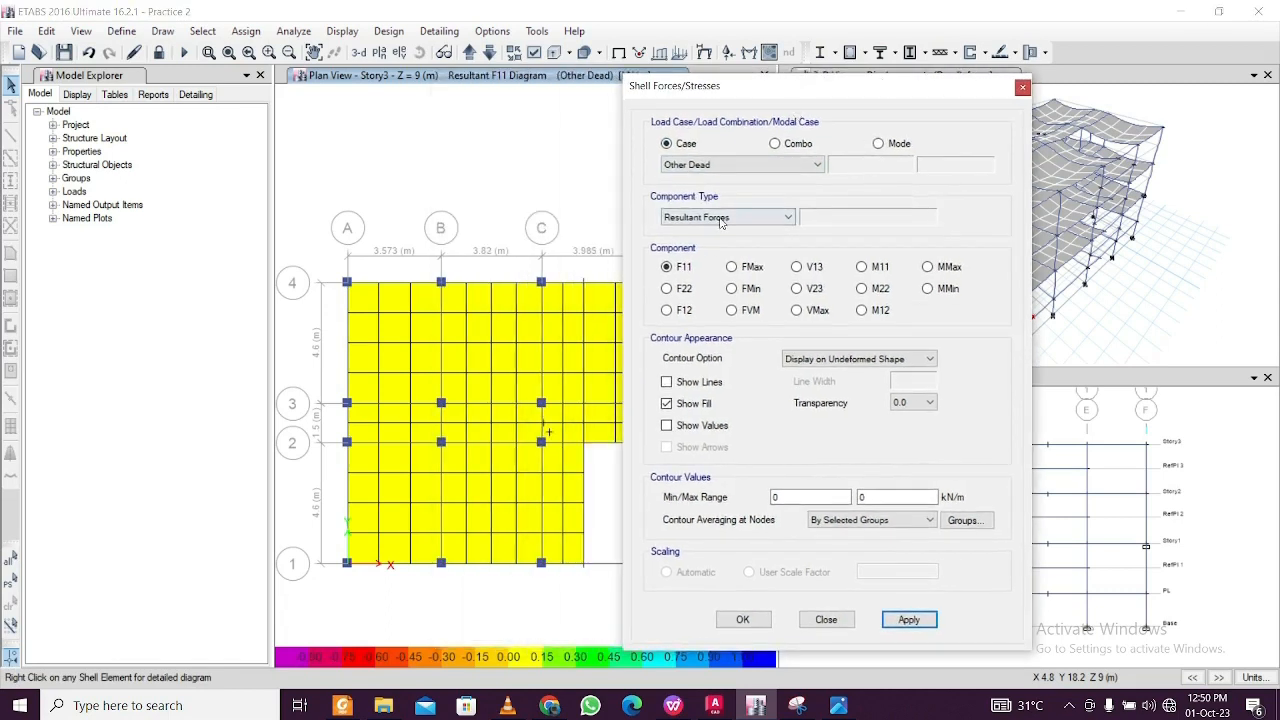
{"action": "left_click", "coordinate": [722, 218]}
{"action": "left_click", "coordinate": [725, 243]}
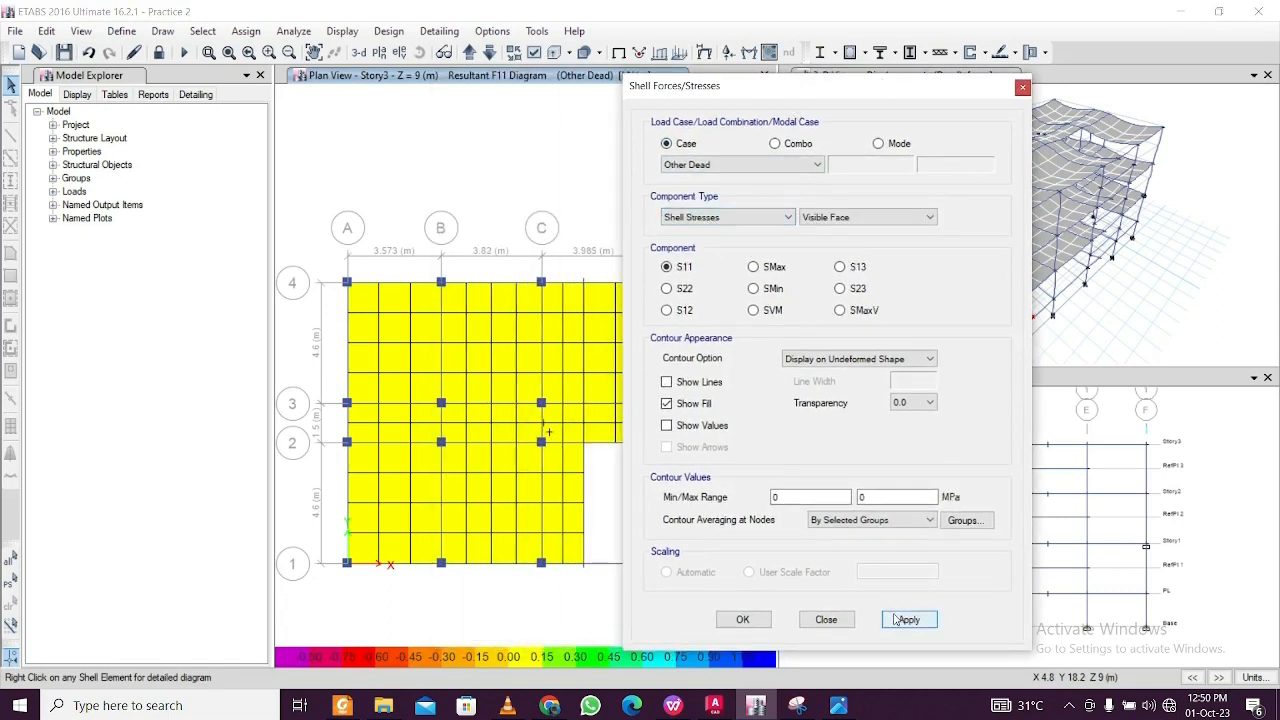
{"action": "left_click", "coordinate": [857, 220]}
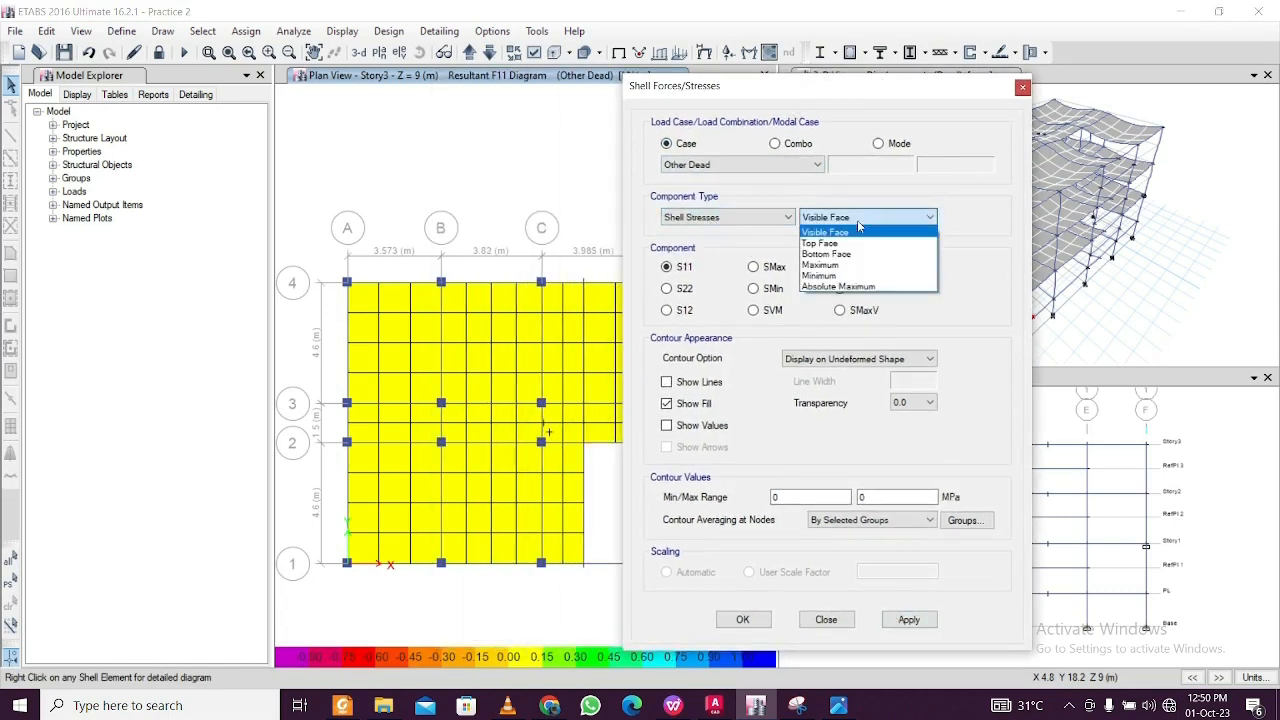
{"action": "left_click", "coordinate": [860, 287]}
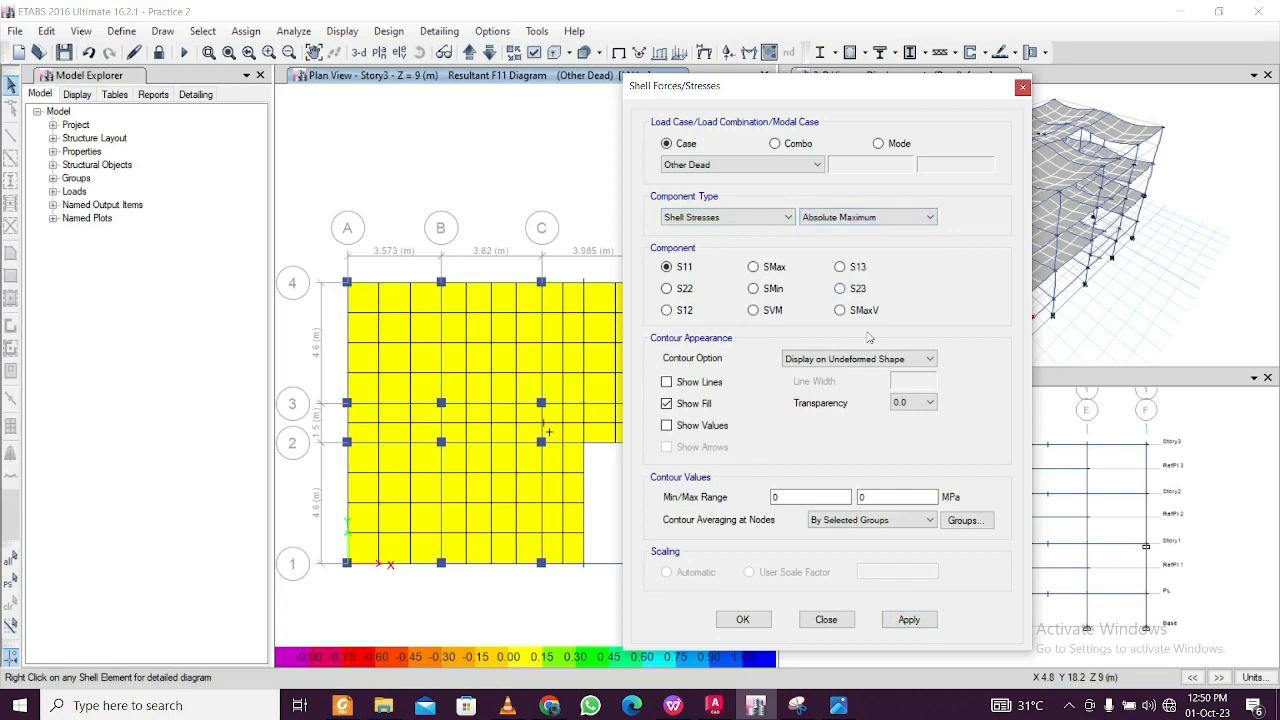
{"action": "left_click", "coordinate": [909, 620]}
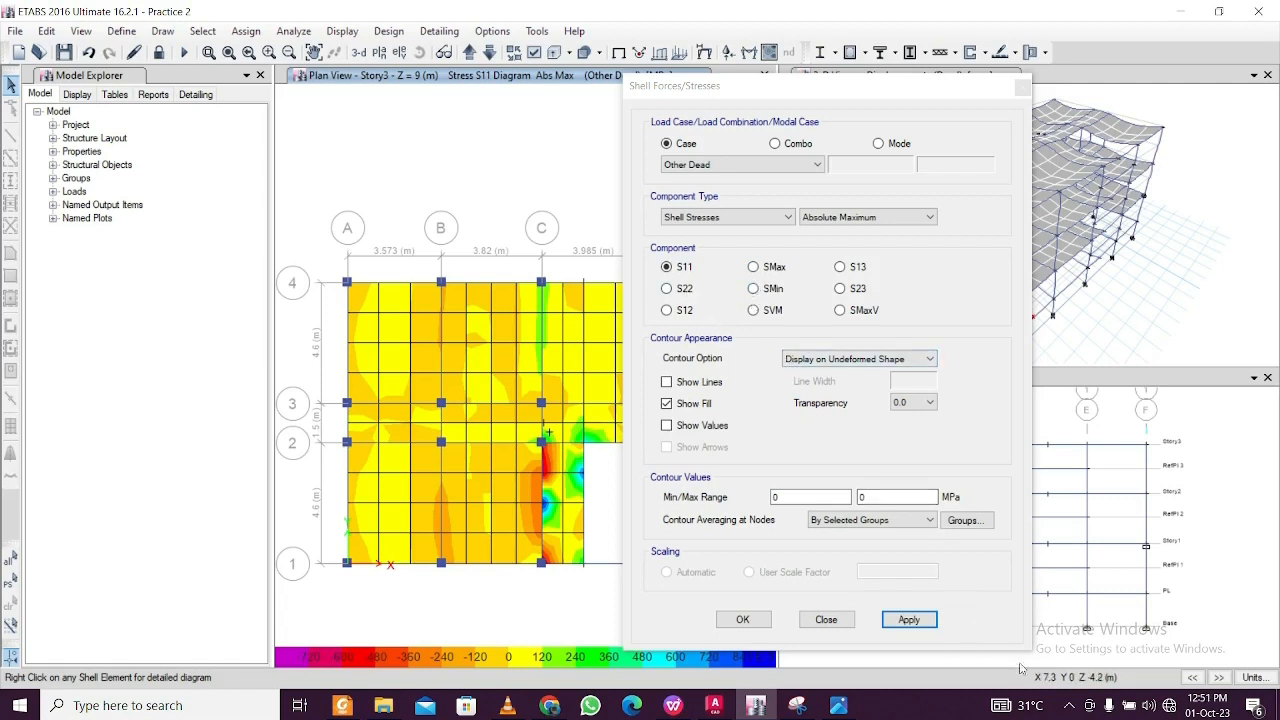
{"action": "left_click", "coordinate": [1069, 706]}
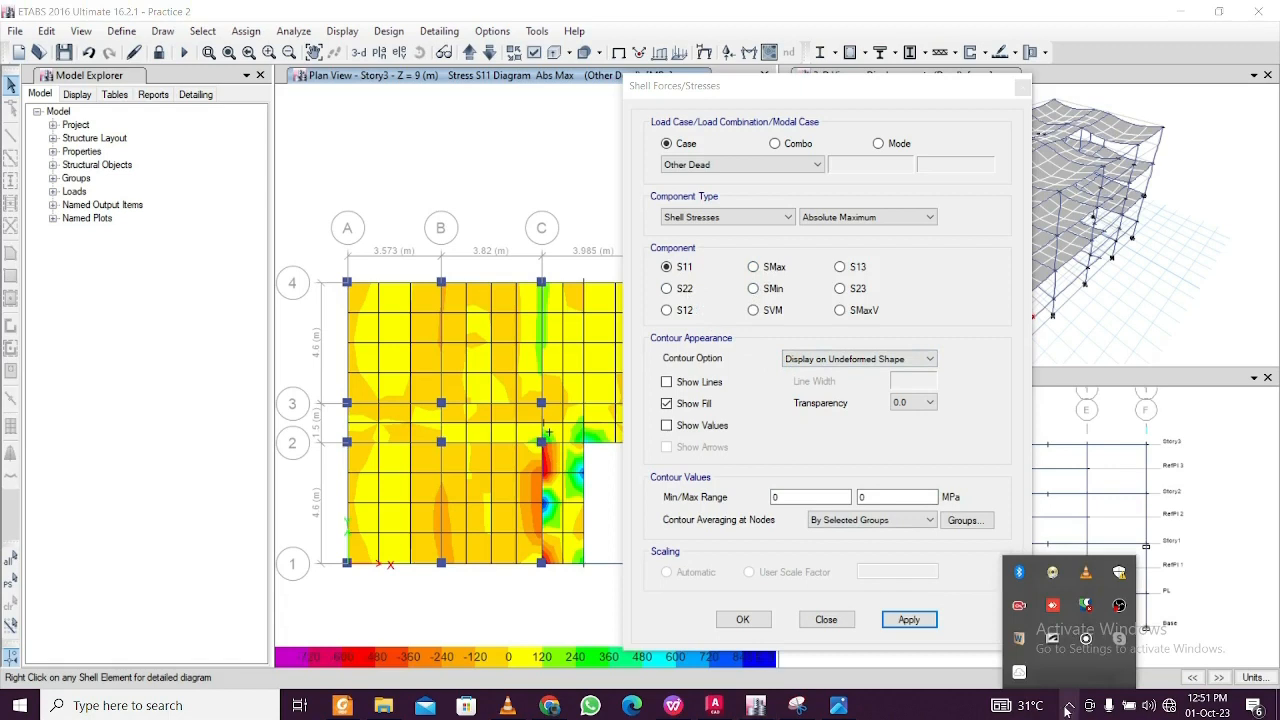
{"action": "left_click", "coordinate": [811, 203]}
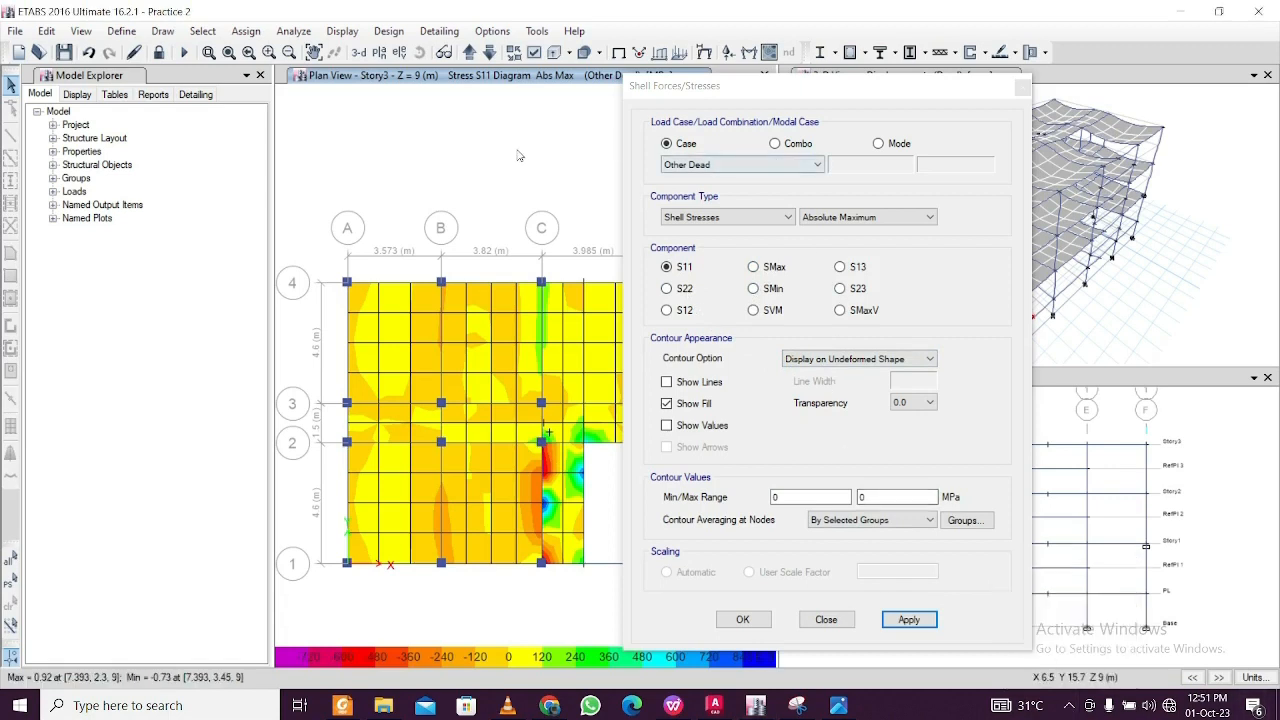
Compare the Other Dead S11 stress diagrams across the story levels in the plan view, finishing on Story2.
{"action": "left_click", "coordinate": [471, 55]}
{"action": "left_click", "coordinate": [490, 55]}
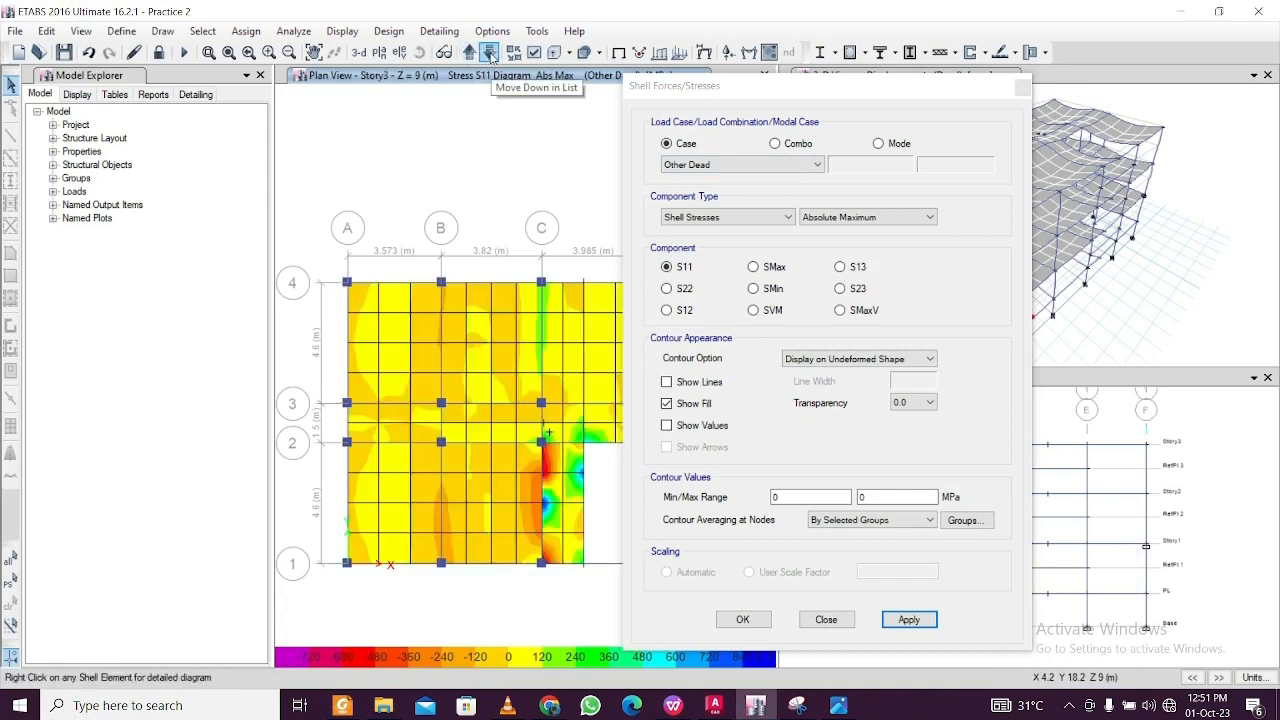
{"action": "left_click", "coordinate": [490, 55]}
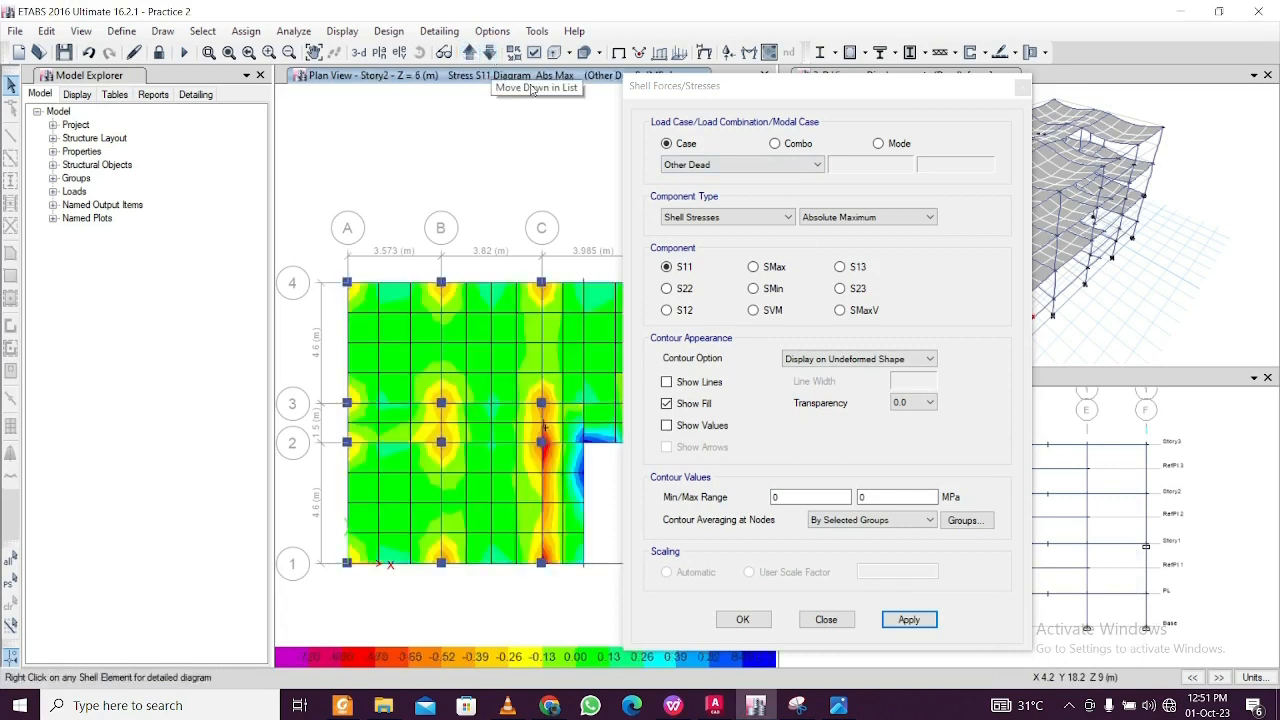
{"action": "left_click_drag", "start_coordinate": [752, 90], "coordinate": [931, 97]}
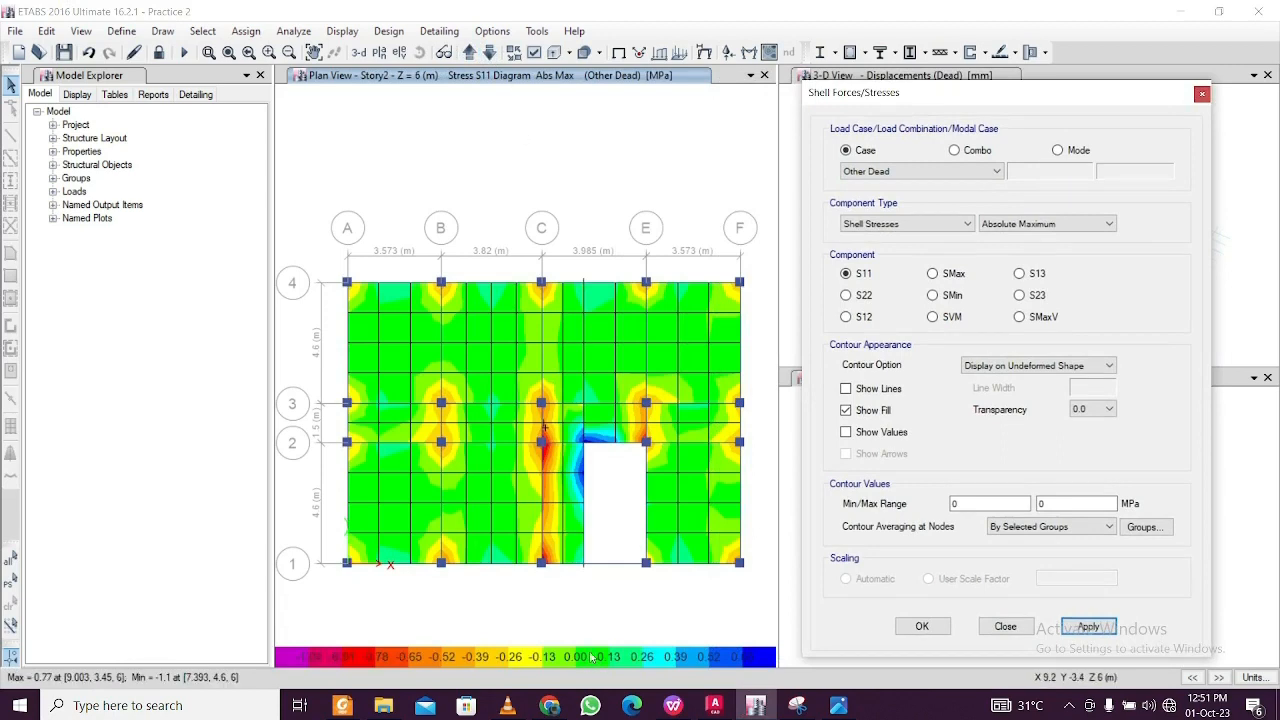
{"action": "left_click", "coordinate": [580, 86]}
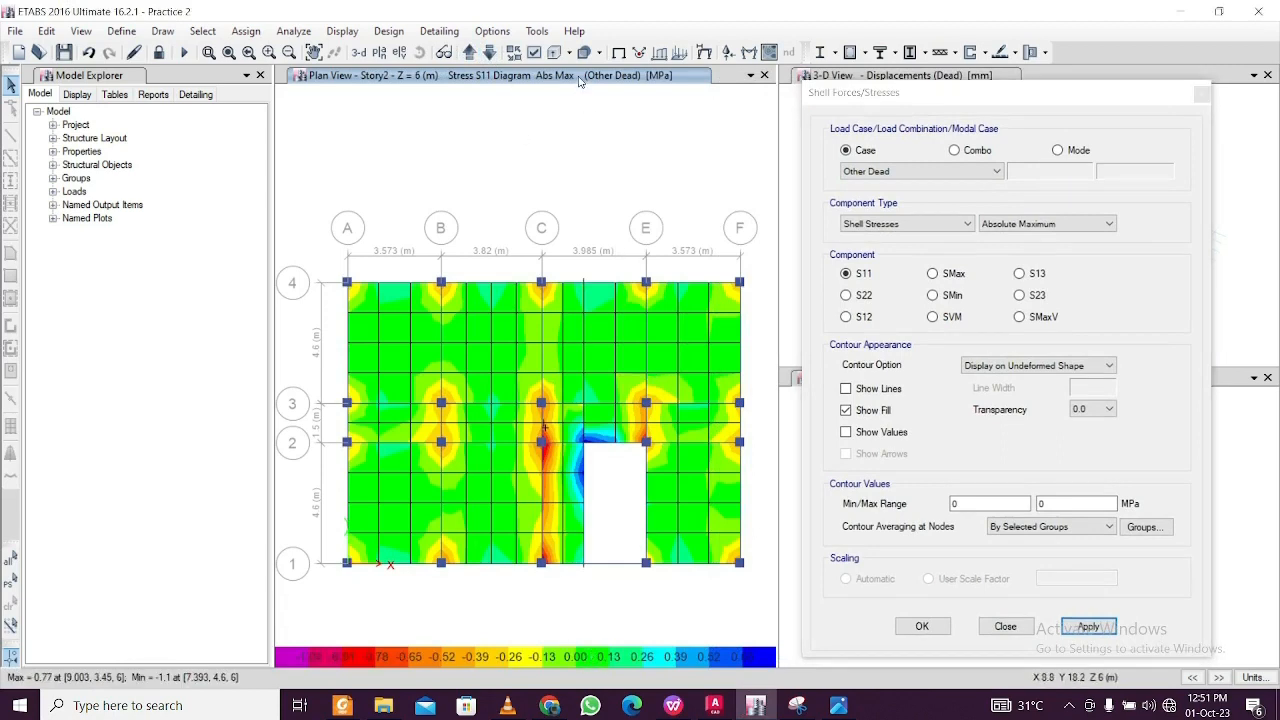
{"action": "left_click", "coordinate": [470, 54]}
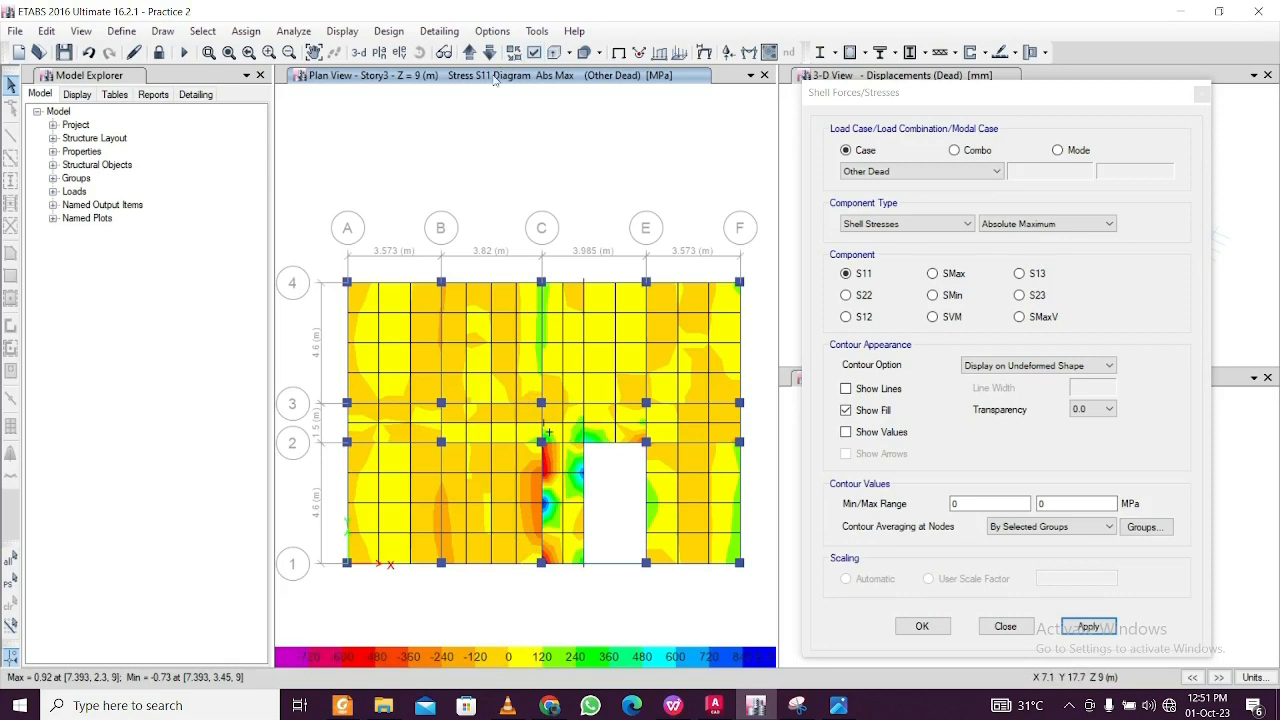
{"action": "left_click", "coordinate": [469, 52]}
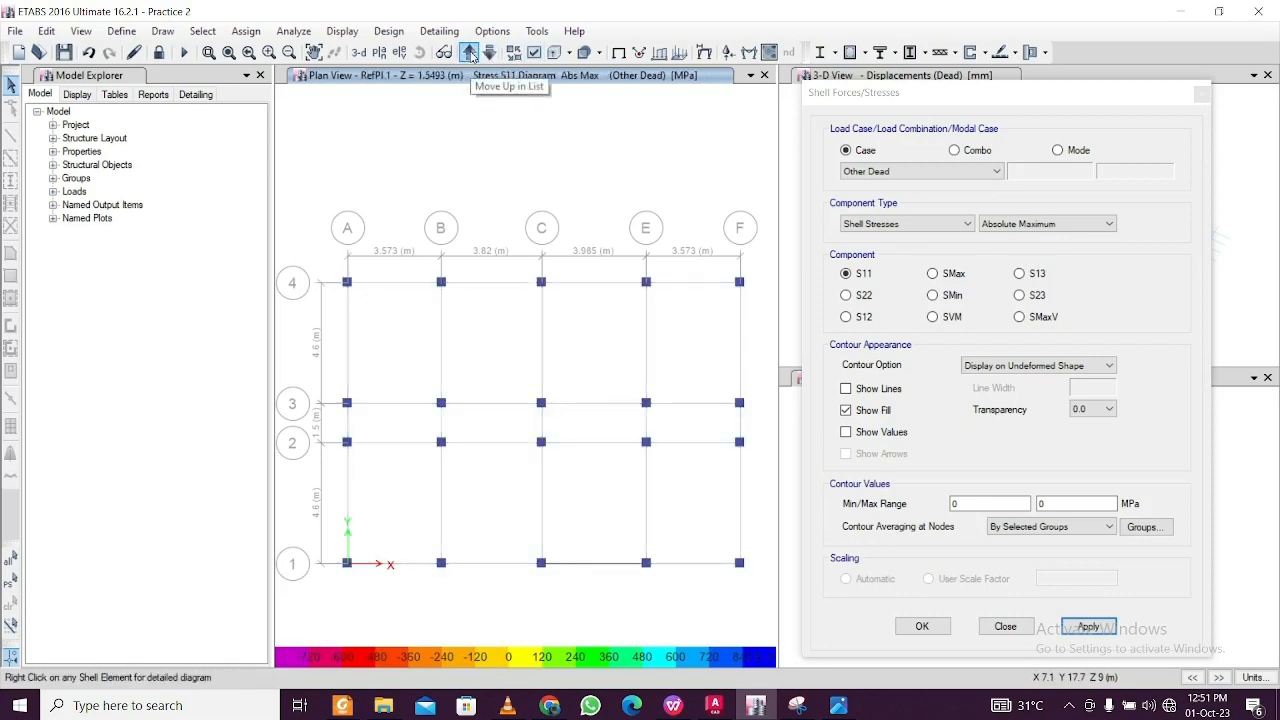
{"action": "left_click", "coordinate": [469, 52]}
{"action": "left_click", "coordinate": [469, 52]}
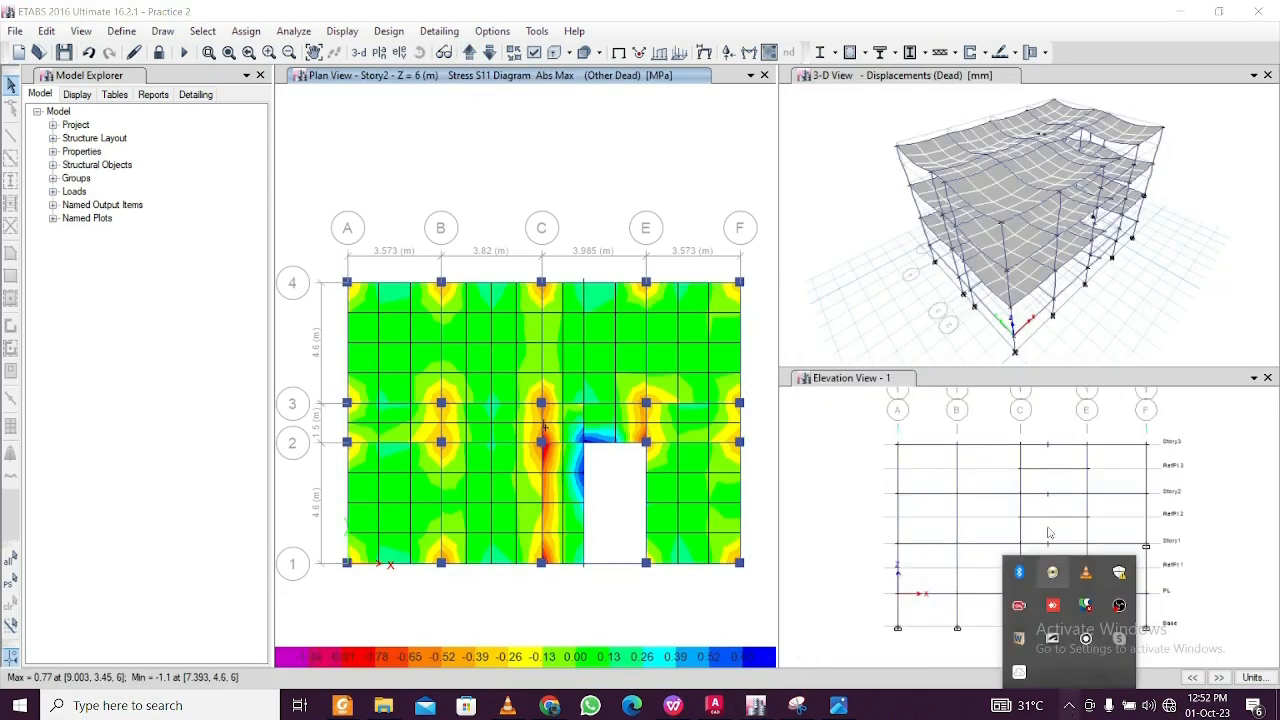
Display the Moment 3-3 diagram for the Other Dead load case in Elevation View 1 and close the 3-D view.
{"action": "left_click", "coordinate": [891, 460]}
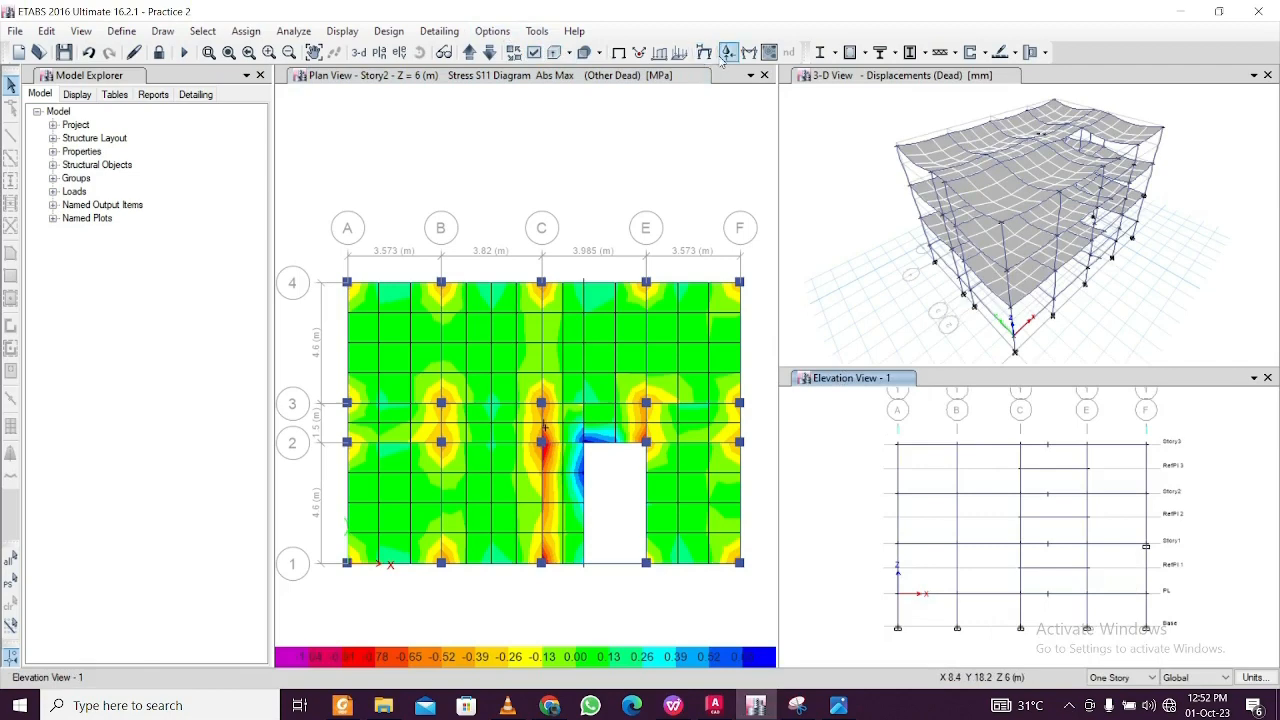
{"action": "left_click", "coordinate": [327, 34]}
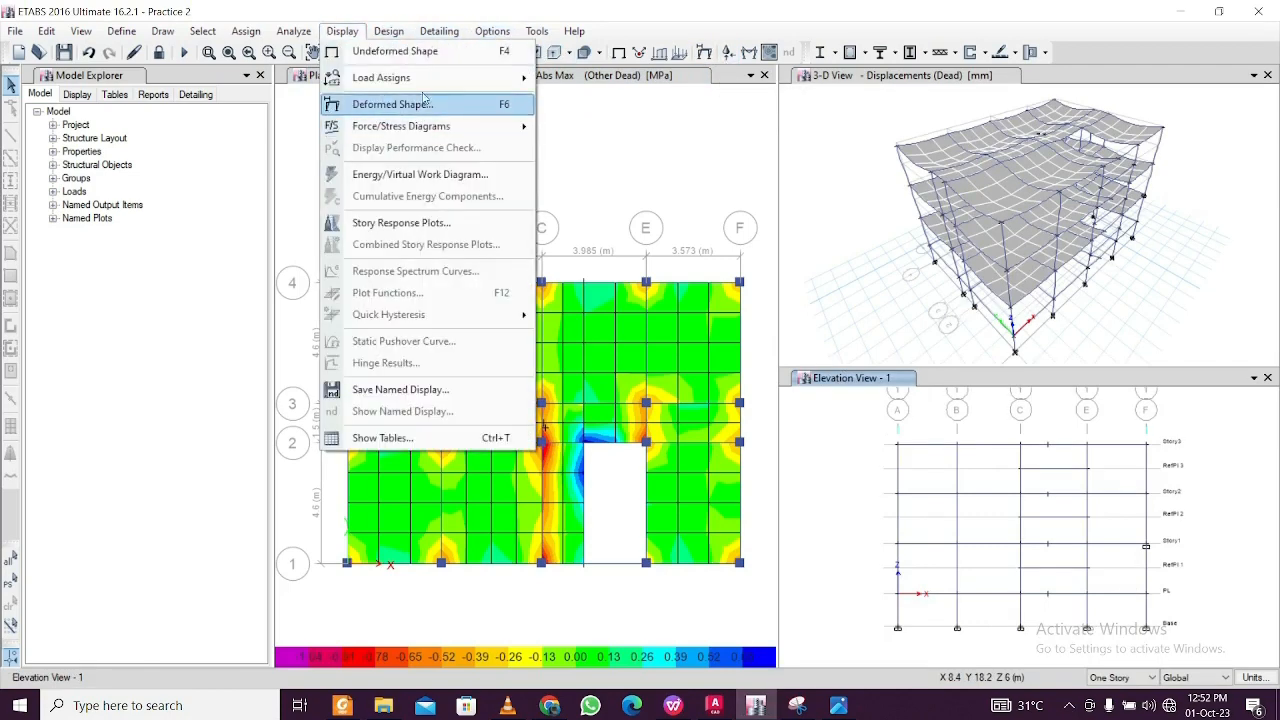
{"action": "mouse_move", "coordinate": [428, 128]}
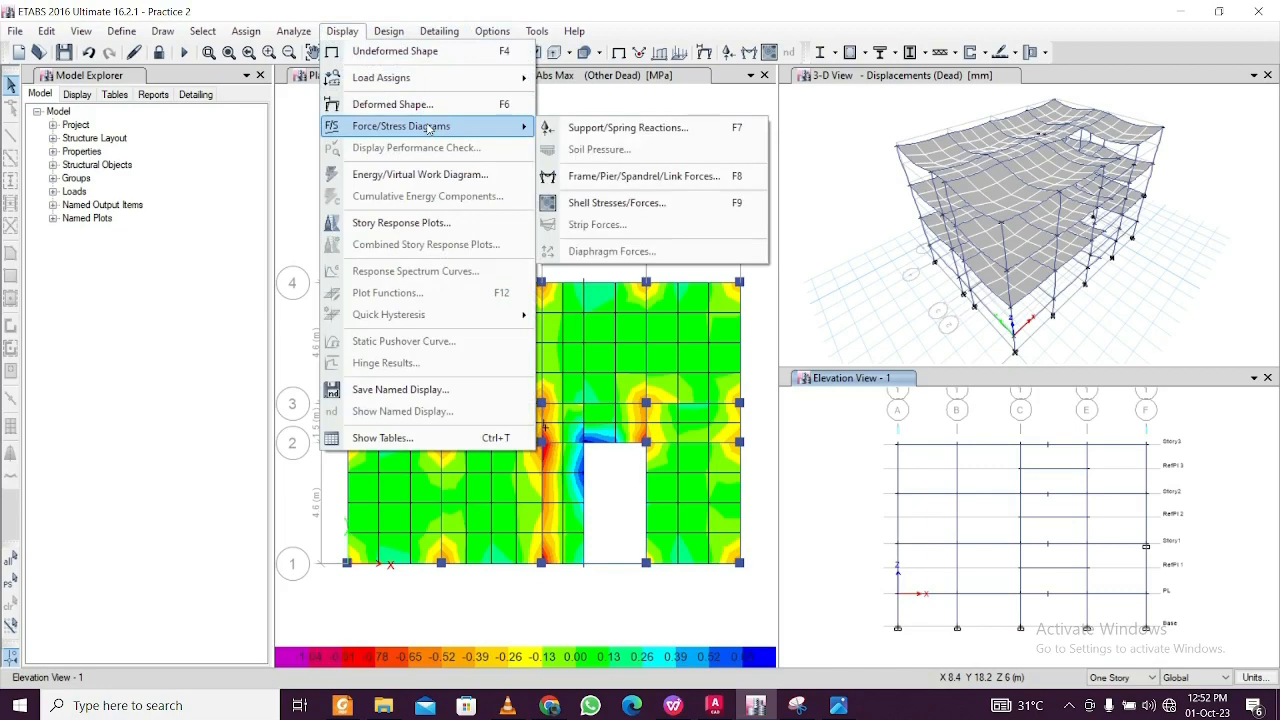
{"action": "left_click", "coordinate": [634, 178]}
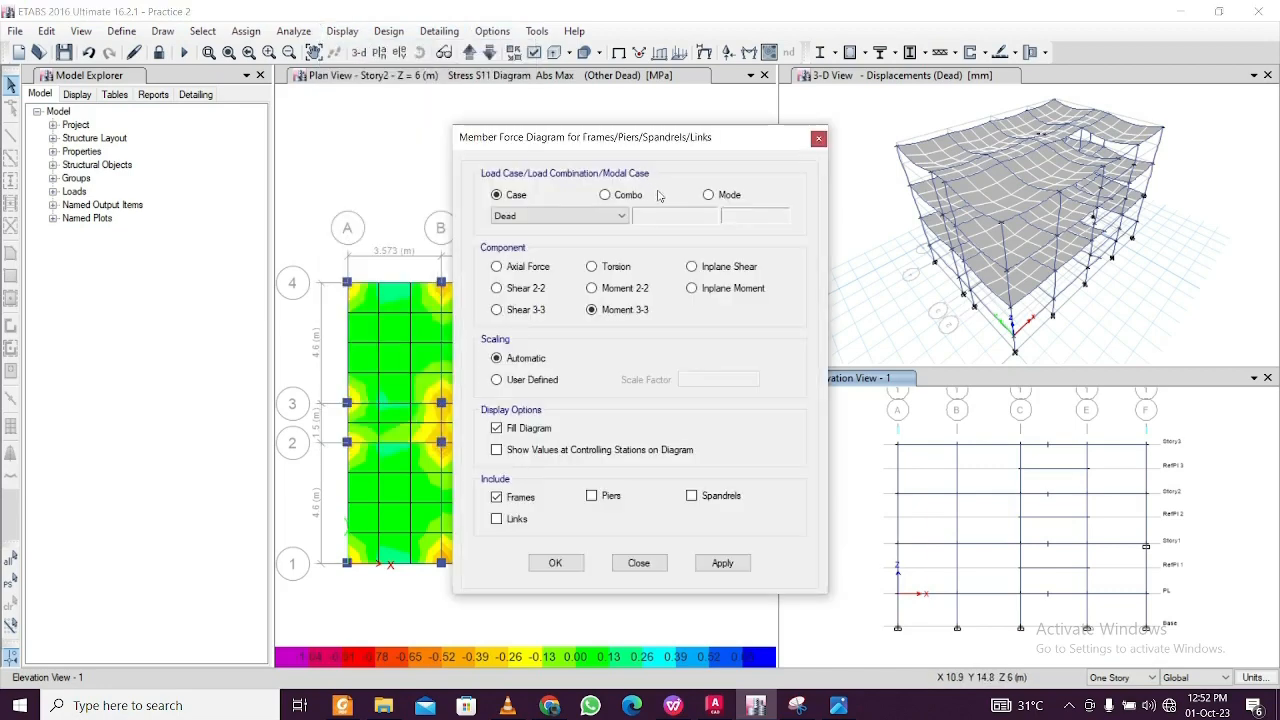
{"action": "left_click", "coordinate": [588, 222]}
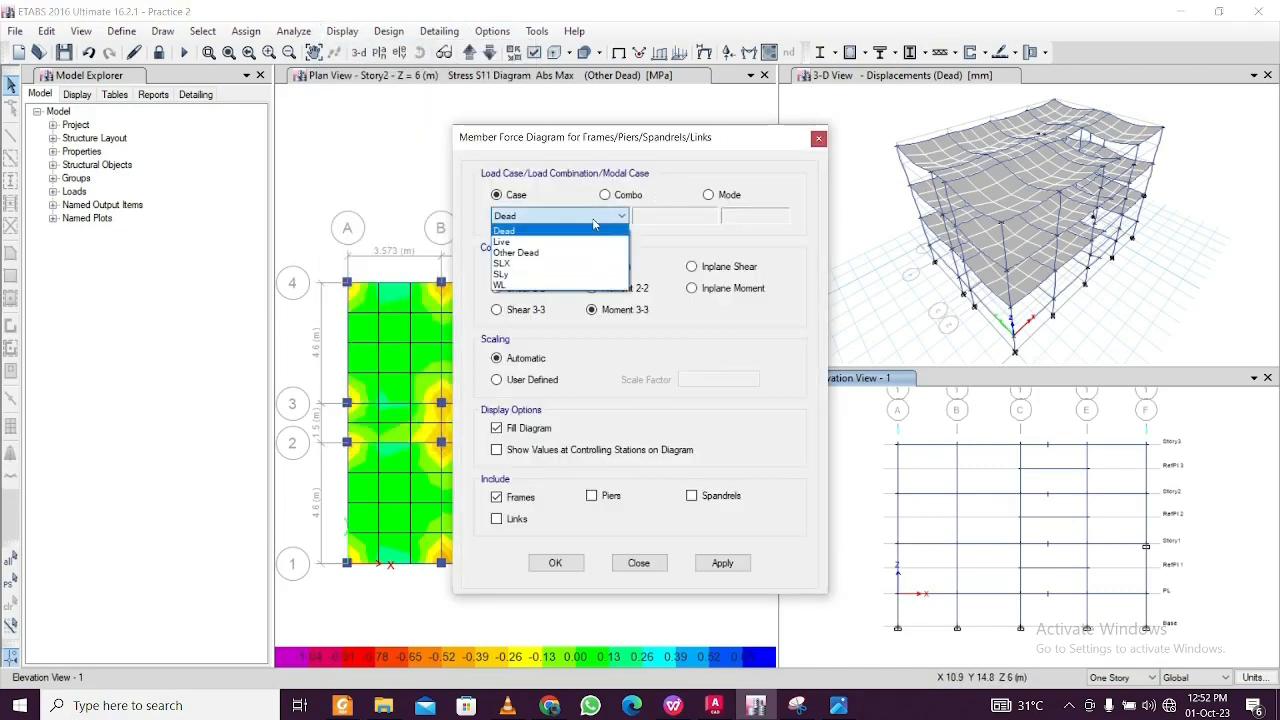
{"action": "left_click", "coordinate": [588, 253]}
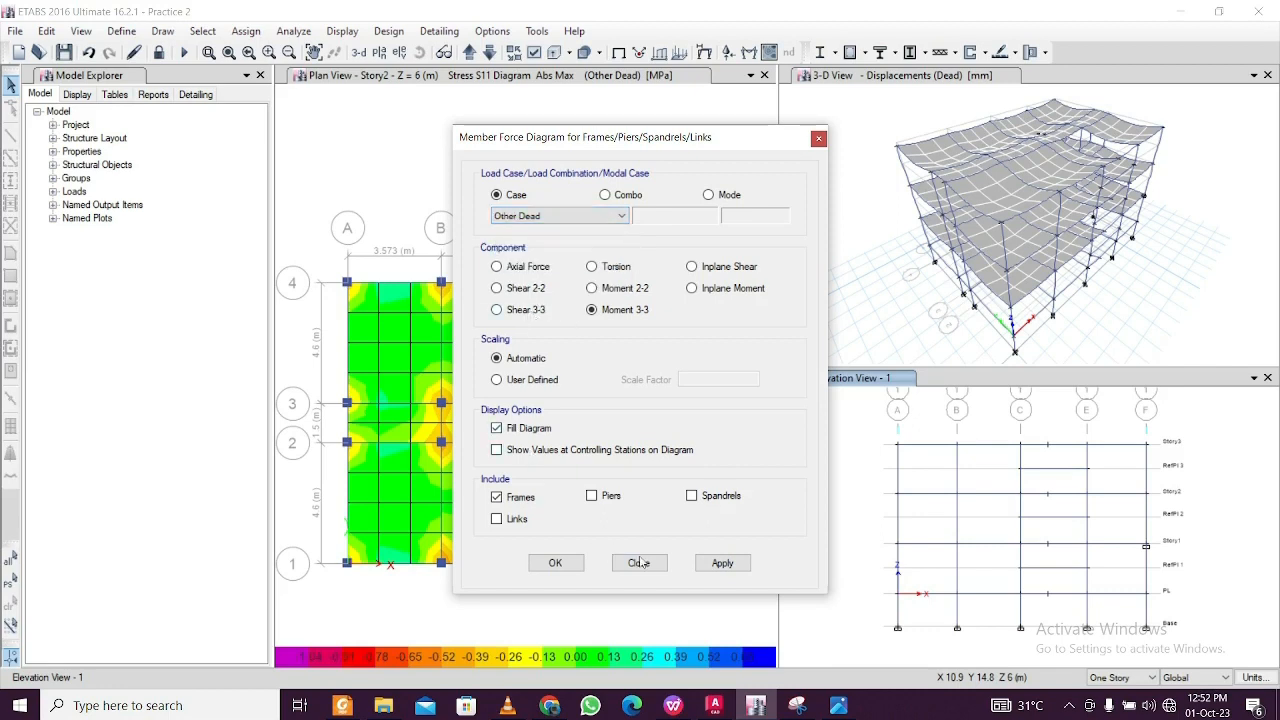
{"action": "left_click", "coordinate": [720, 566]}
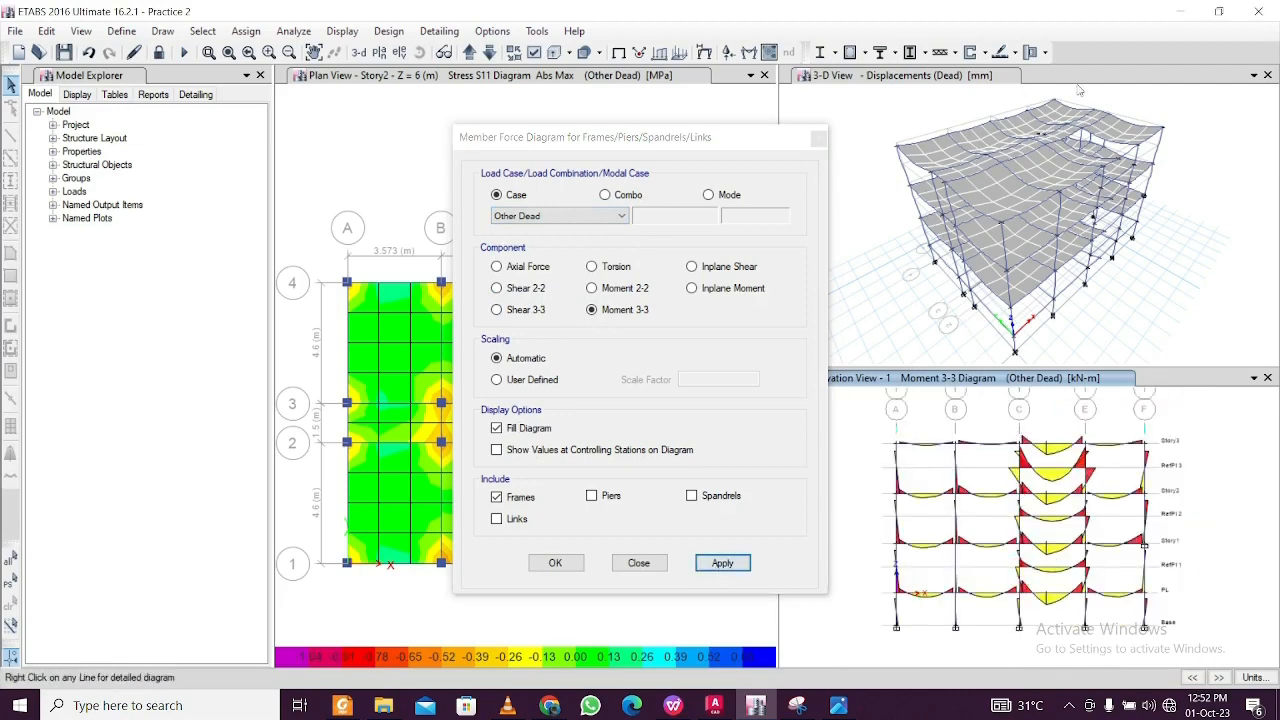
{"action": "left_click", "coordinate": [1267, 75]}
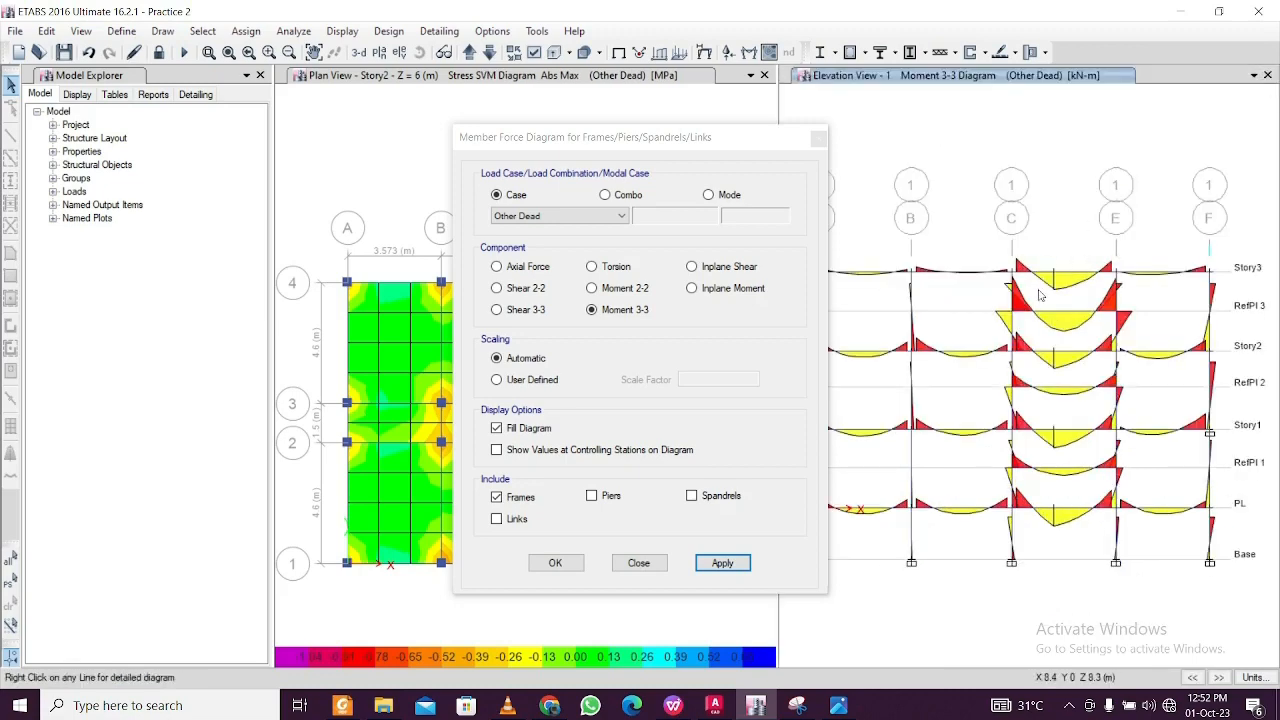
Show the values at controlling stations on the elevation's Moment 3-3 diagram, and turn them off again.
{"action": "left_click_drag", "start_coordinate": [728, 139], "coordinate": [637, 136]}
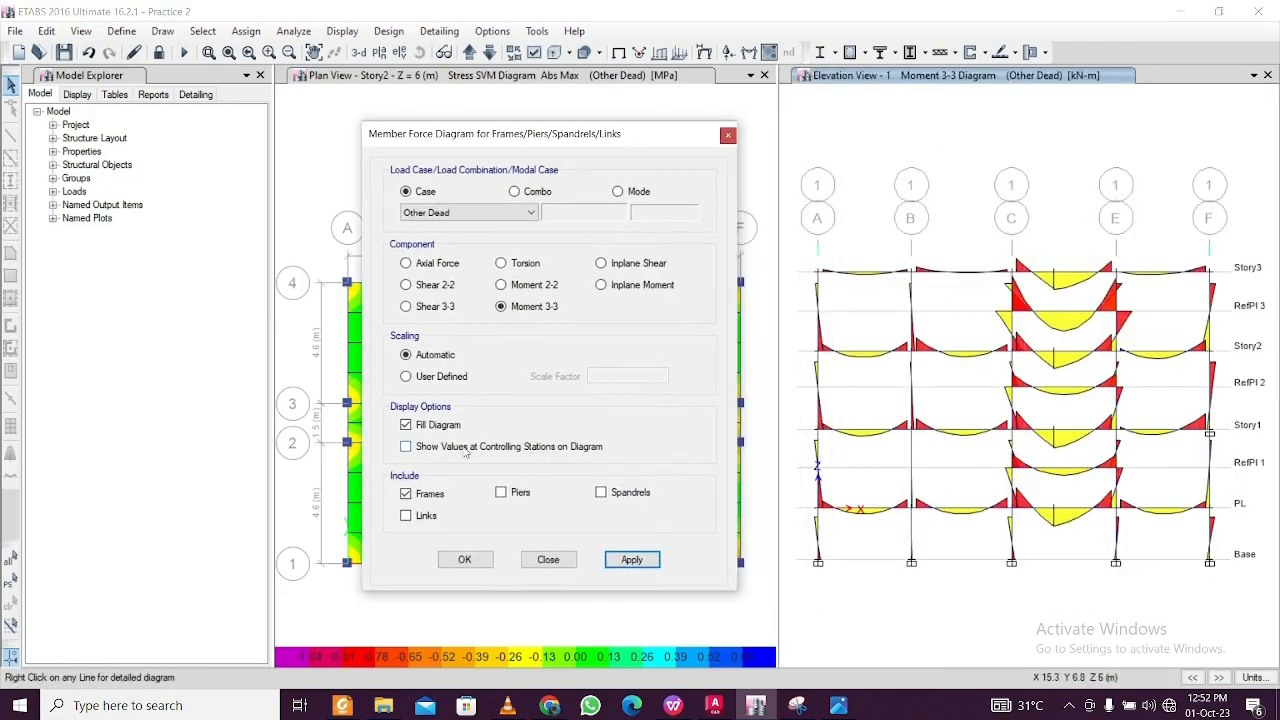
{"action": "left_click", "coordinate": [405, 446]}
{"action": "left_click", "coordinate": [631, 560]}
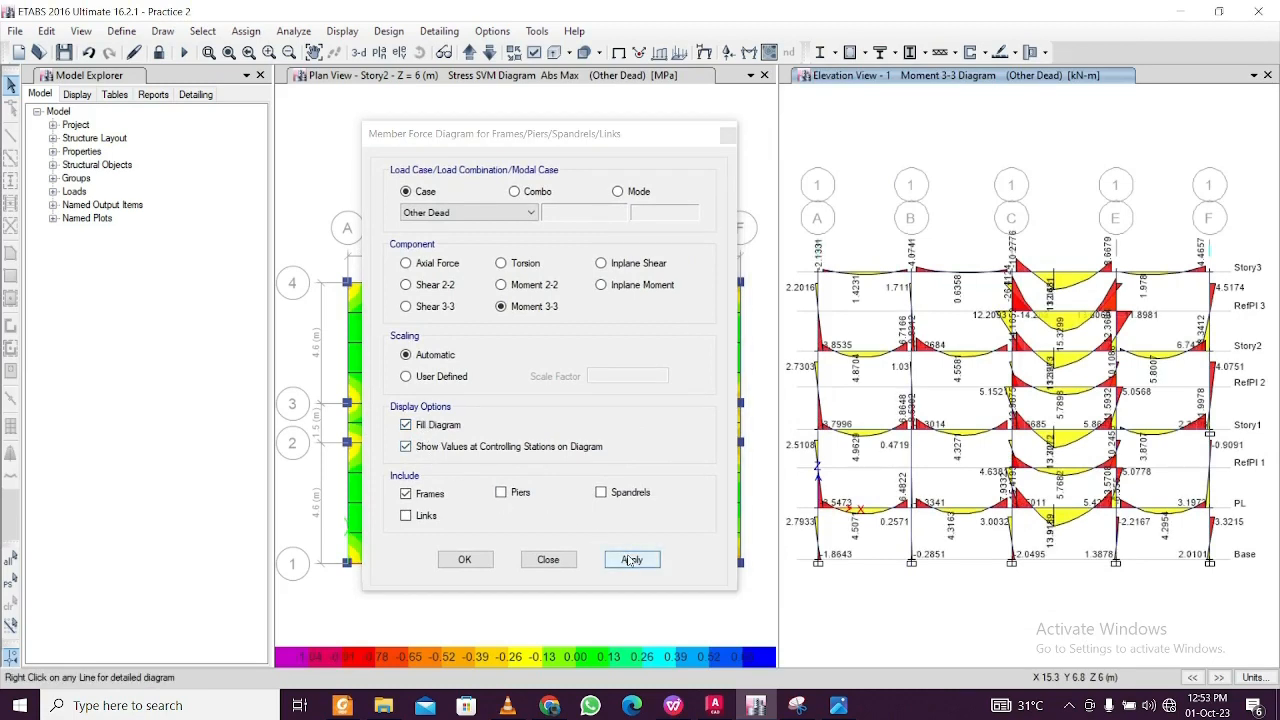
{"action": "left_click", "coordinate": [405, 446]}
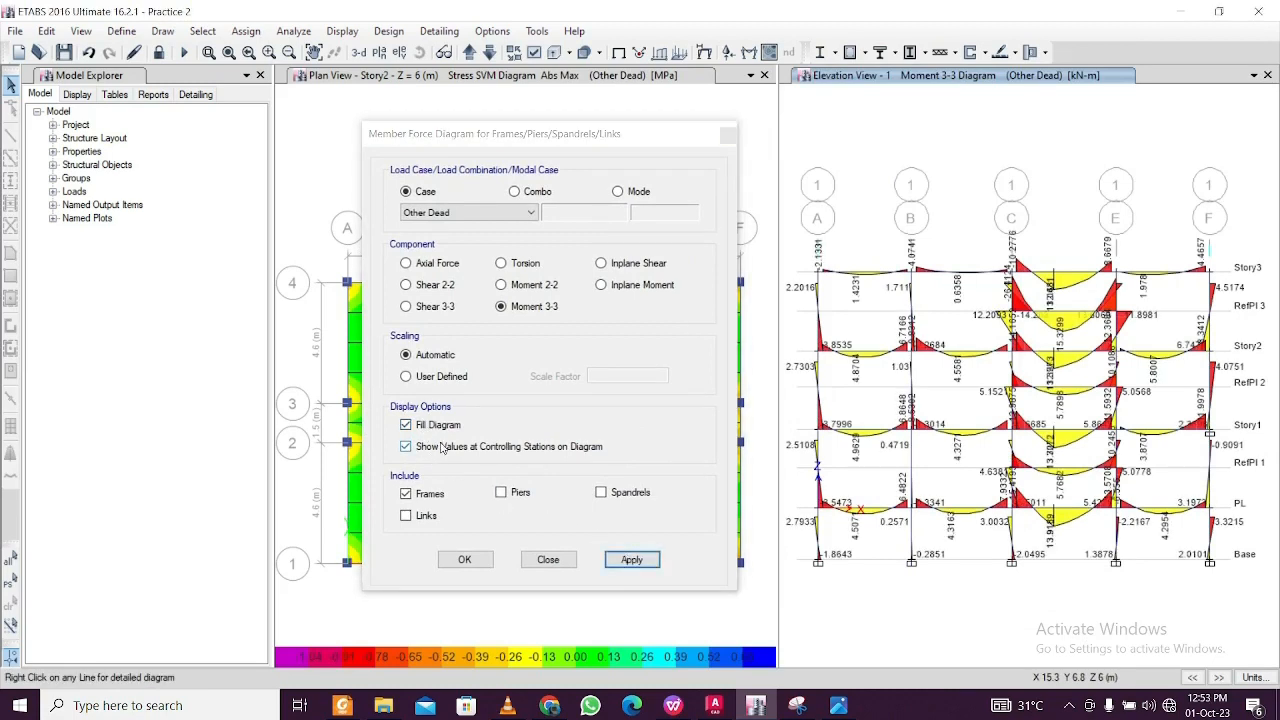
{"action": "left_click", "coordinate": [617, 560]}
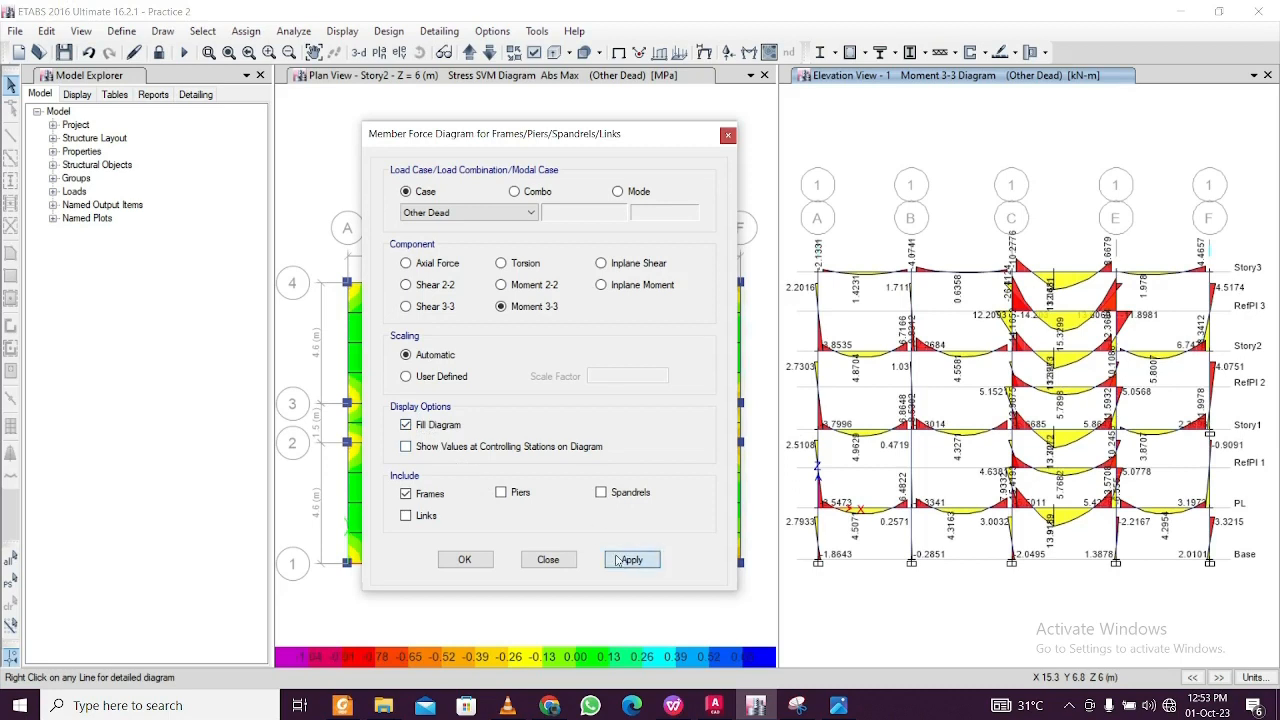
Display the Shear 2-2 diagram and the Axial Force diagram for the Other Dead load case in Elevation View 1.
{"action": "left_click", "coordinate": [445, 288]}
{"action": "left_click", "coordinate": [651, 565]}
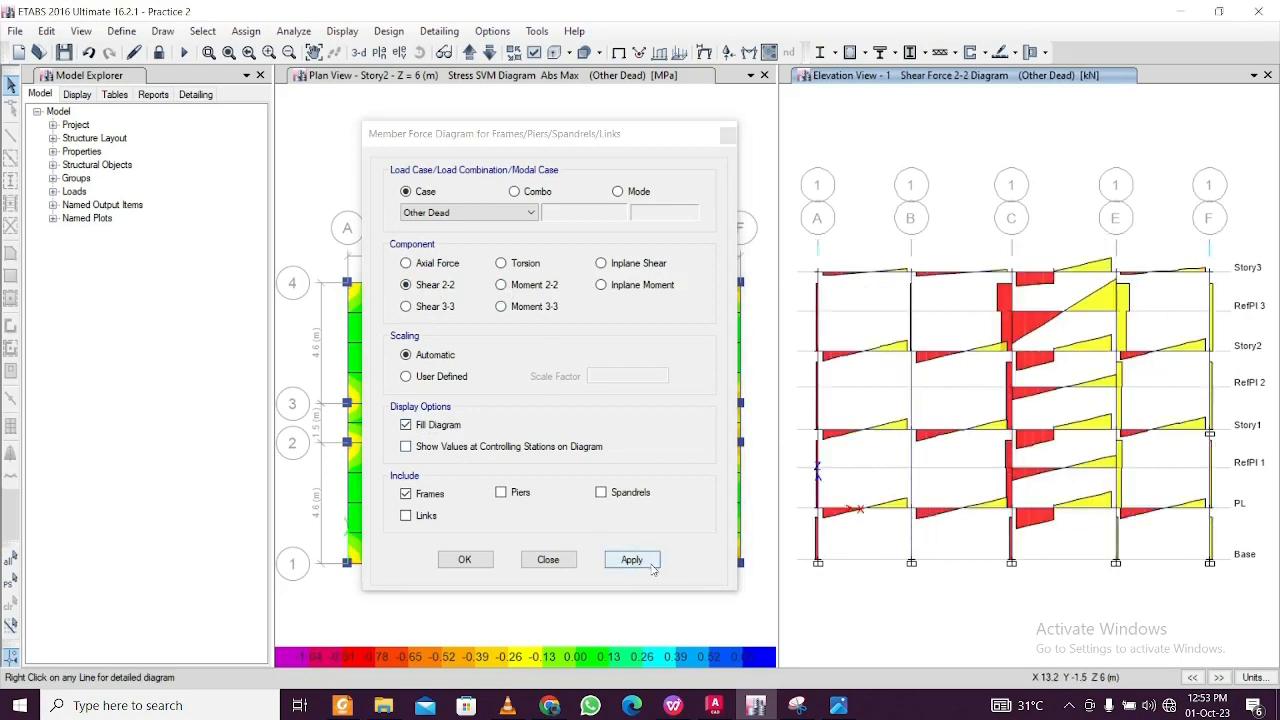
{"action": "left_click", "coordinate": [452, 264]}
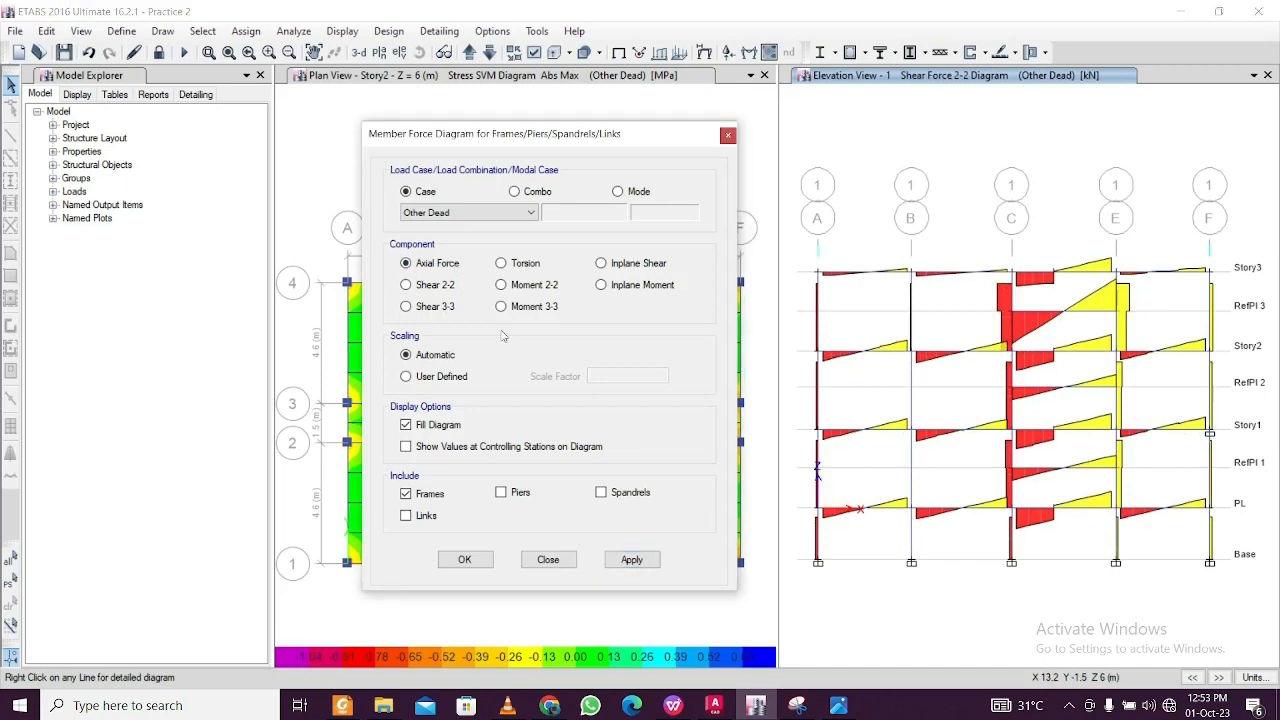
{"action": "left_click", "coordinate": [646, 563]}
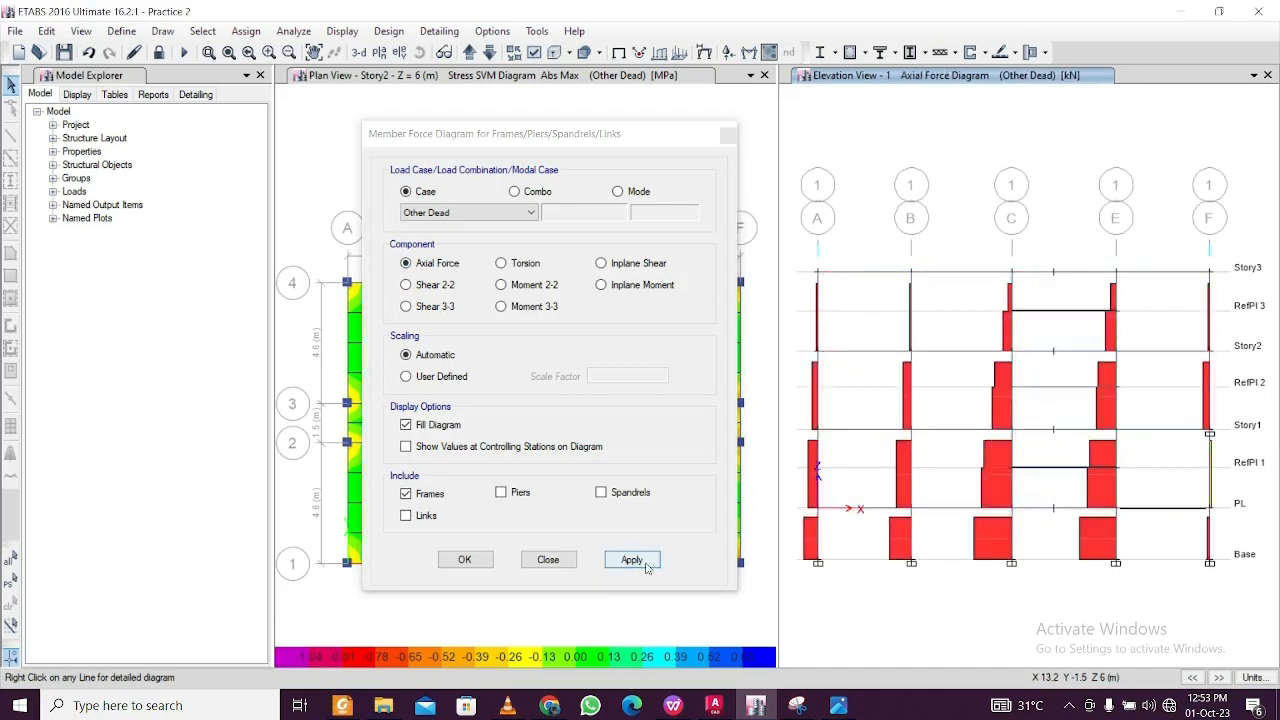
{"action": "left_click", "coordinate": [728, 134]}
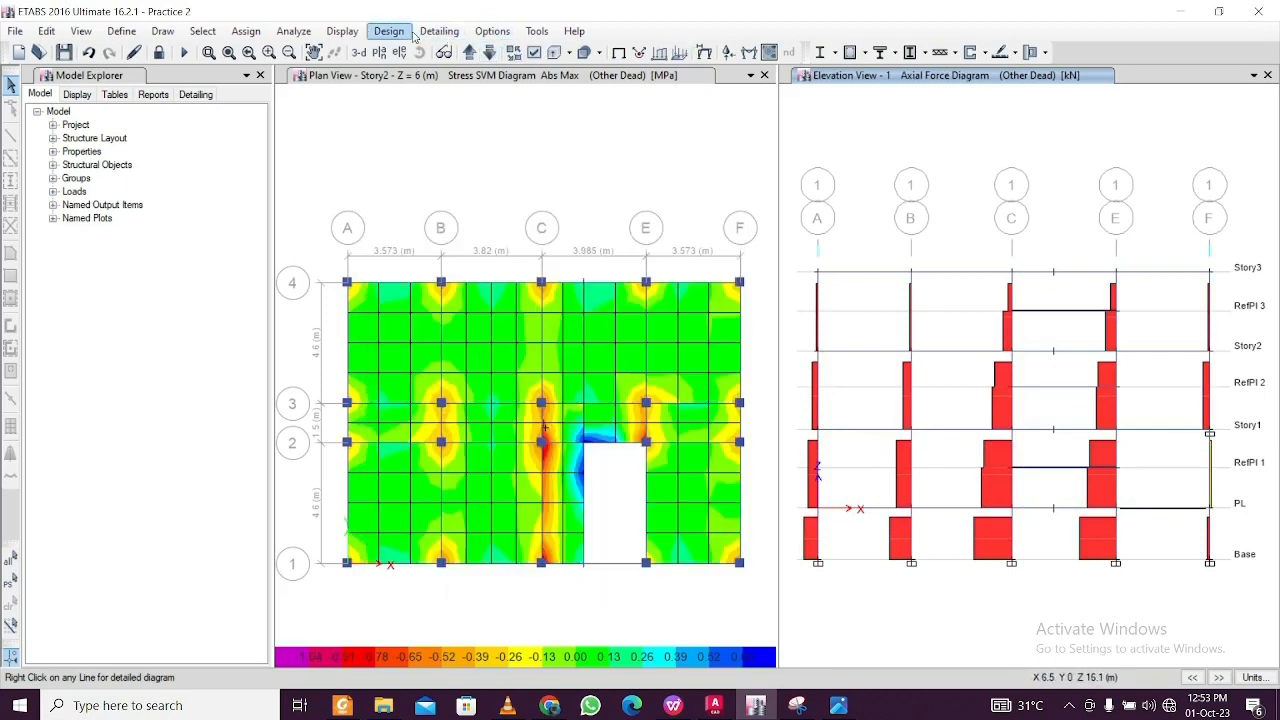
Display the deformed shape for the Other Dead load case in Elevation View 1.
{"action": "left_click", "coordinate": [355, 33]}
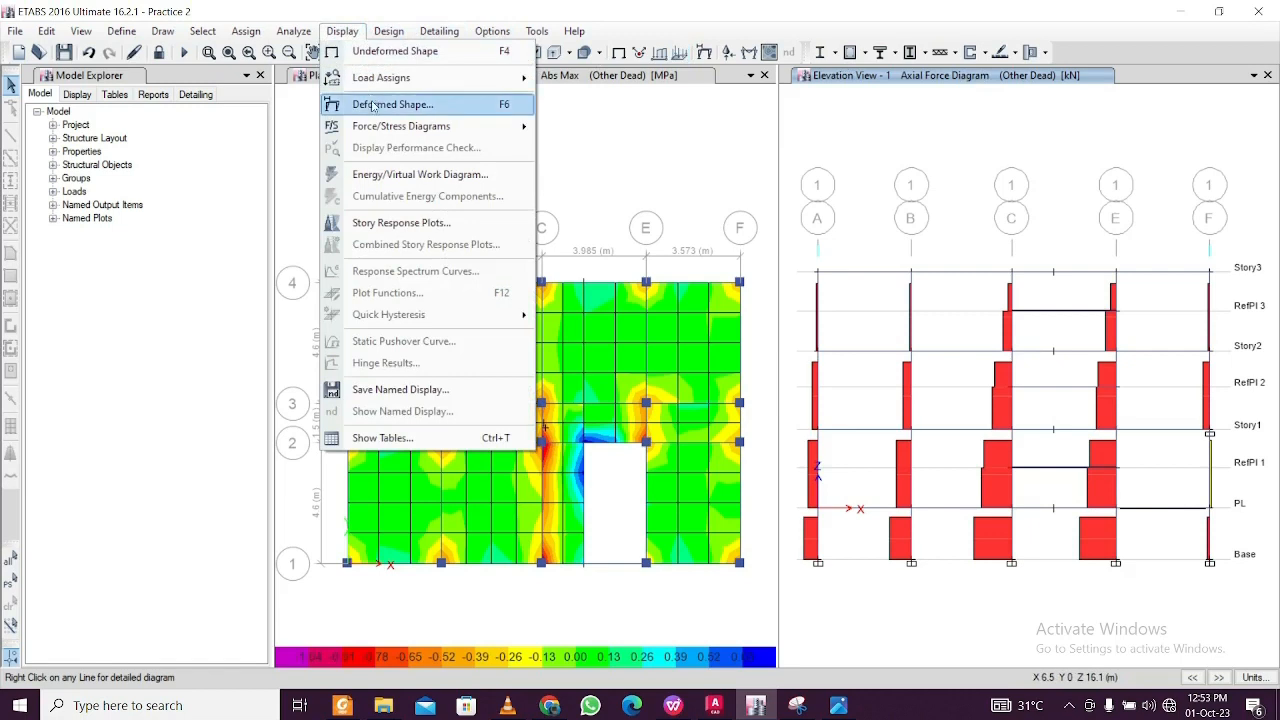
{"action": "left_click", "coordinate": [372, 105]}
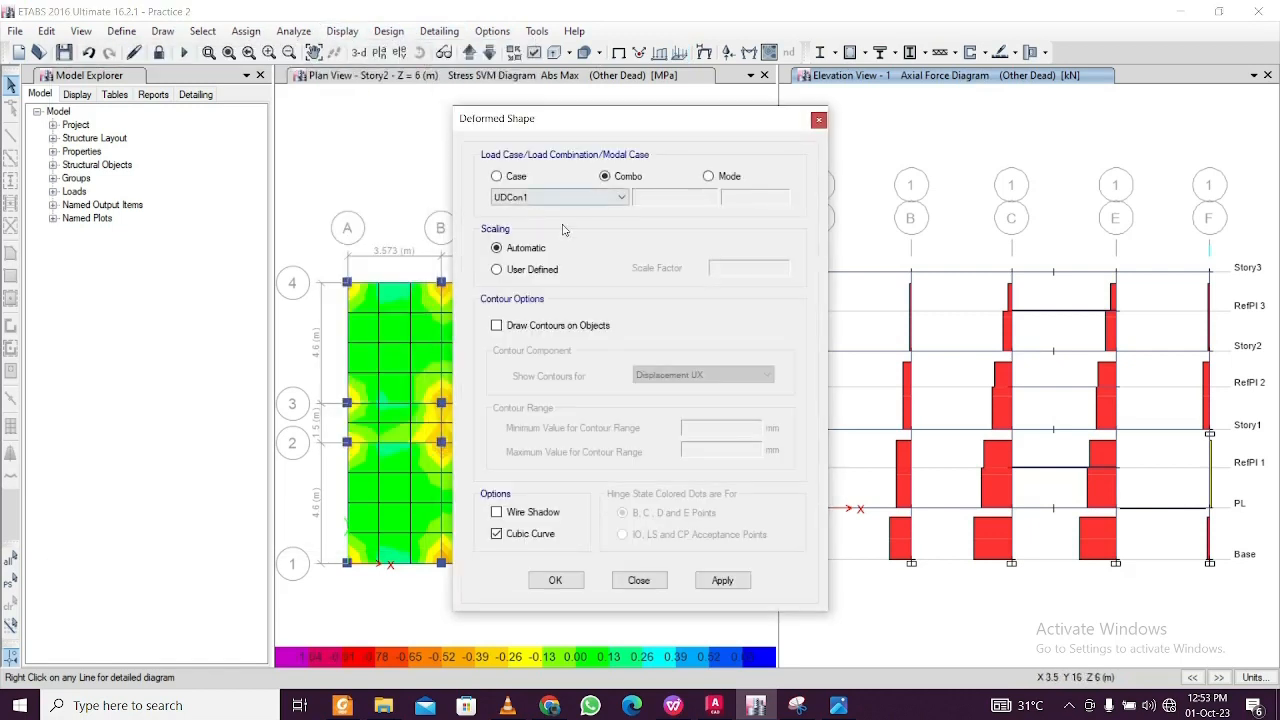
{"action": "left_click", "coordinate": [497, 176]}
{"action": "left_click", "coordinate": [560, 197]}
{"action": "left_click", "coordinate": [520, 242]}
{"action": "left_click", "coordinate": [712, 580]}
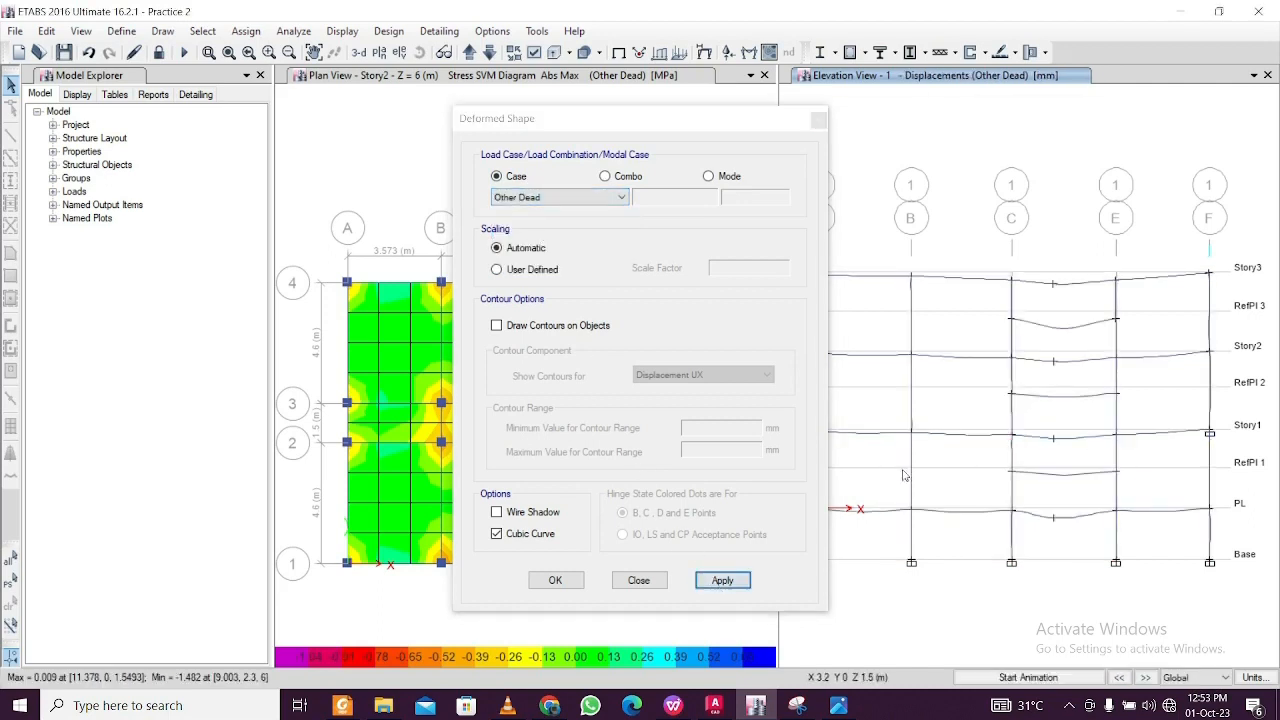
Draw Displacement UX contours on the objects of the deformed shape, and turn them off again.
{"action": "left_click", "coordinate": [558, 327]}
{"action": "left_click", "coordinate": [728, 582]}
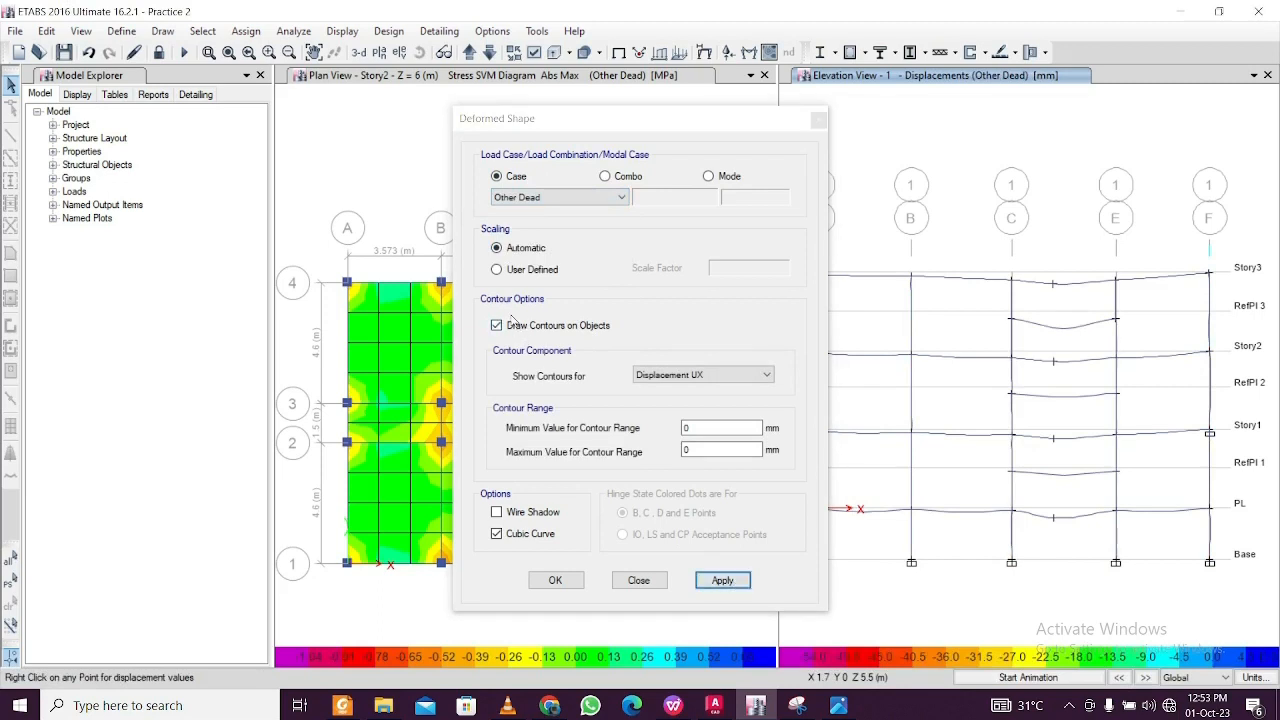
{"action": "left_click", "coordinate": [520, 327]}
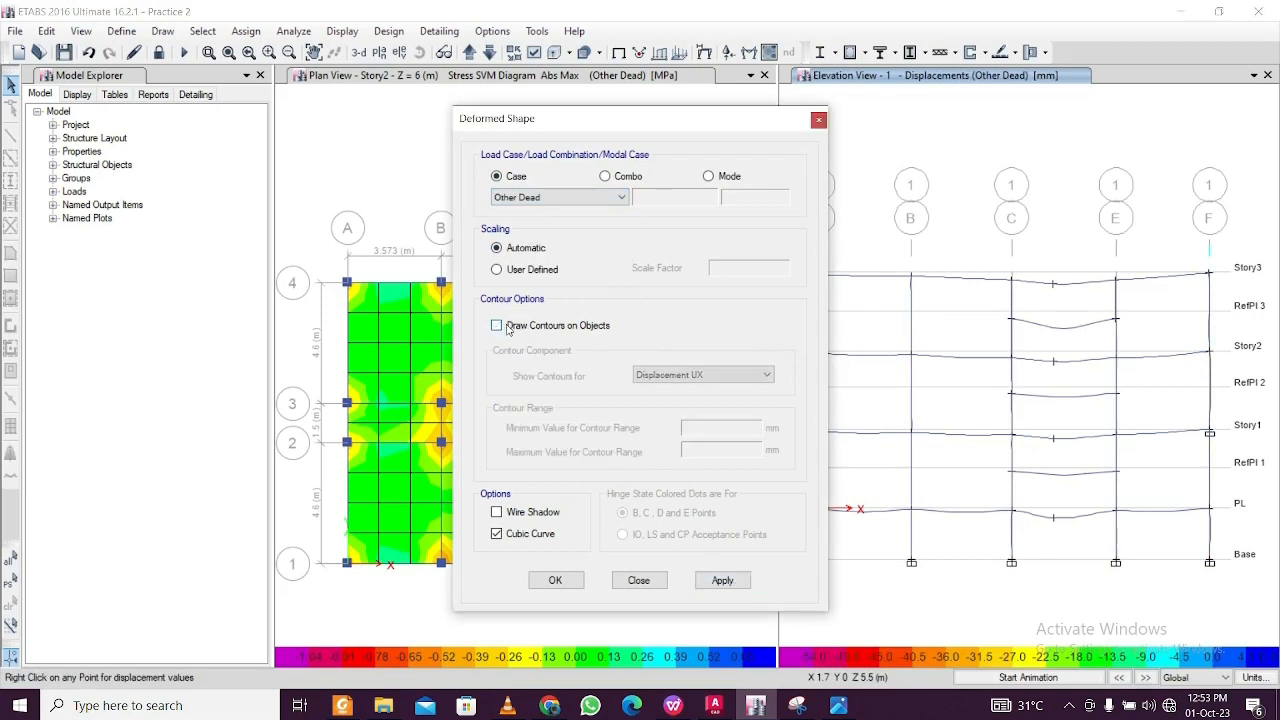
{"action": "left_click", "coordinate": [723, 580]}
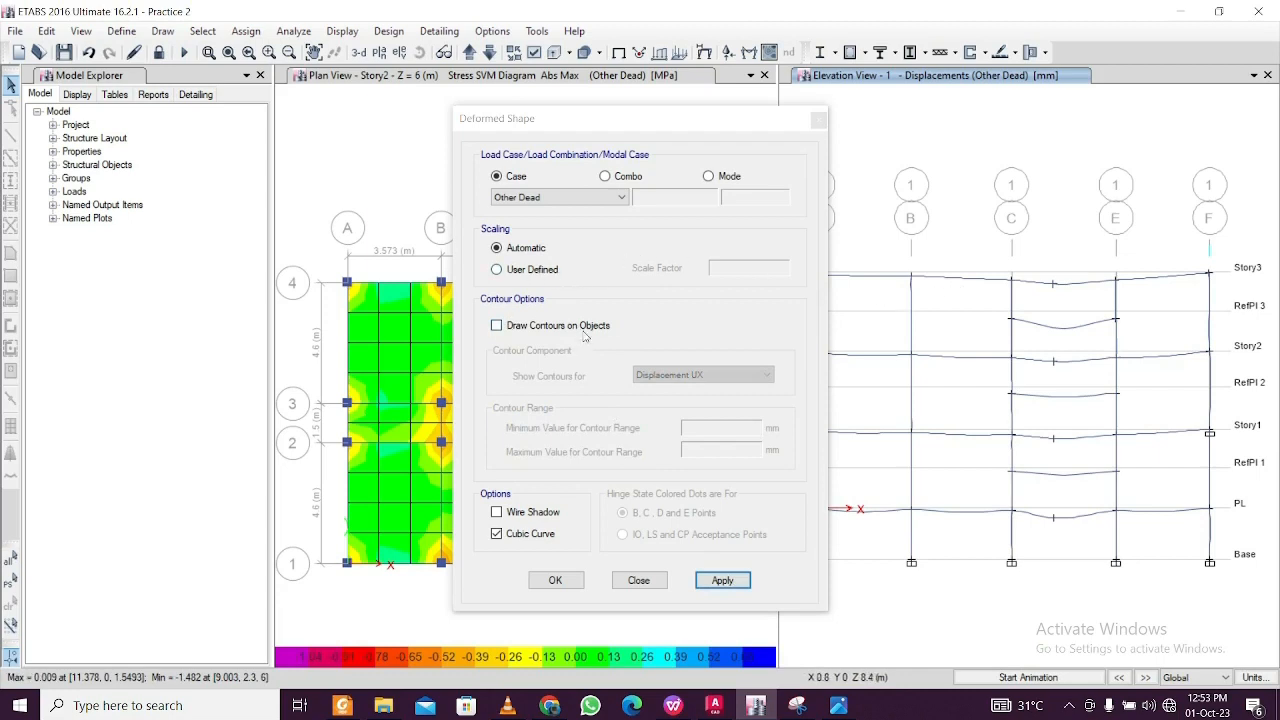
Show the deformed shape with the wire shadow on and the cubic curve off.
{"action": "left_click", "coordinate": [502, 535]}
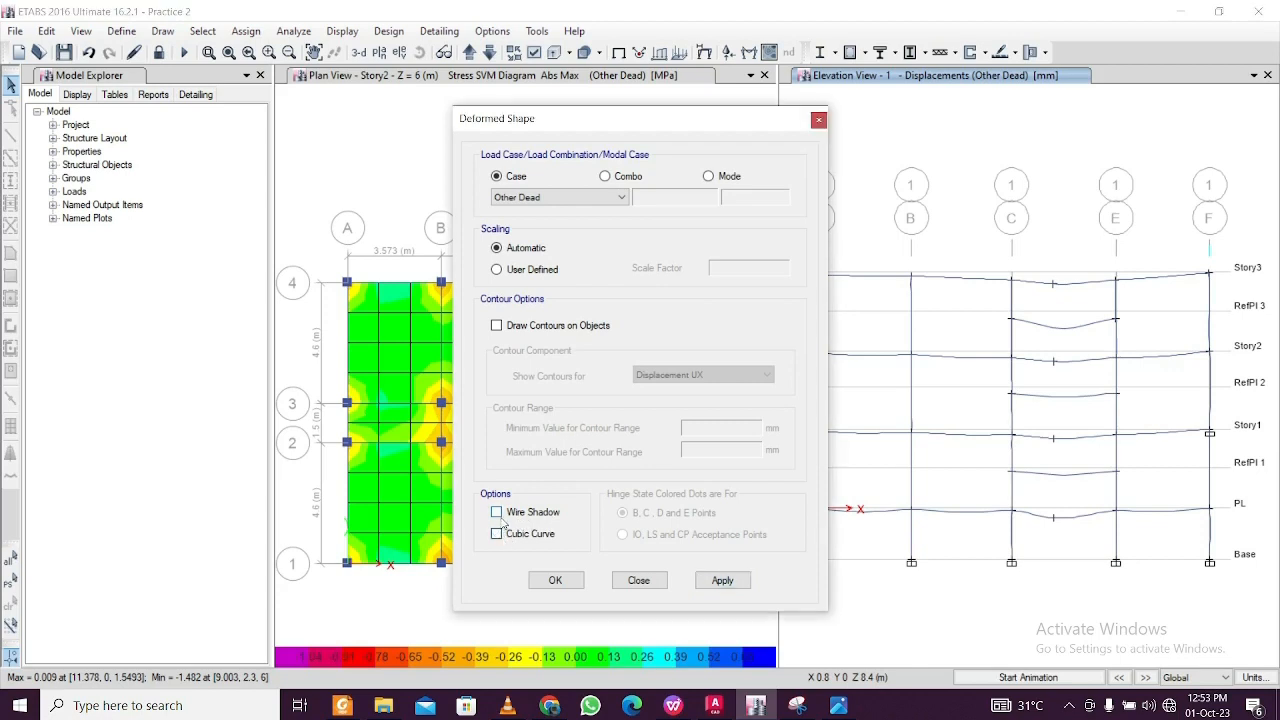
{"action": "left_click", "coordinate": [497, 512]}
{"action": "left_click", "coordinate": [713, 584]}
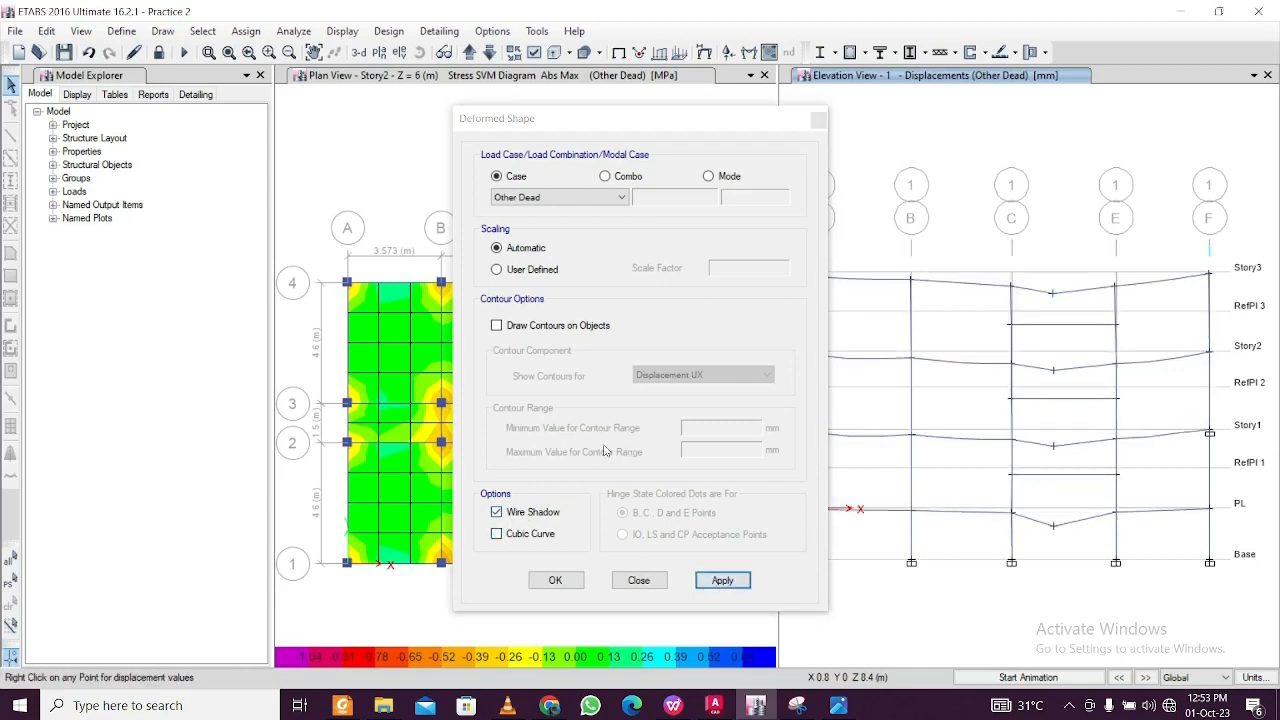
{"action": "left_click", "coordinate": [819, 120]}
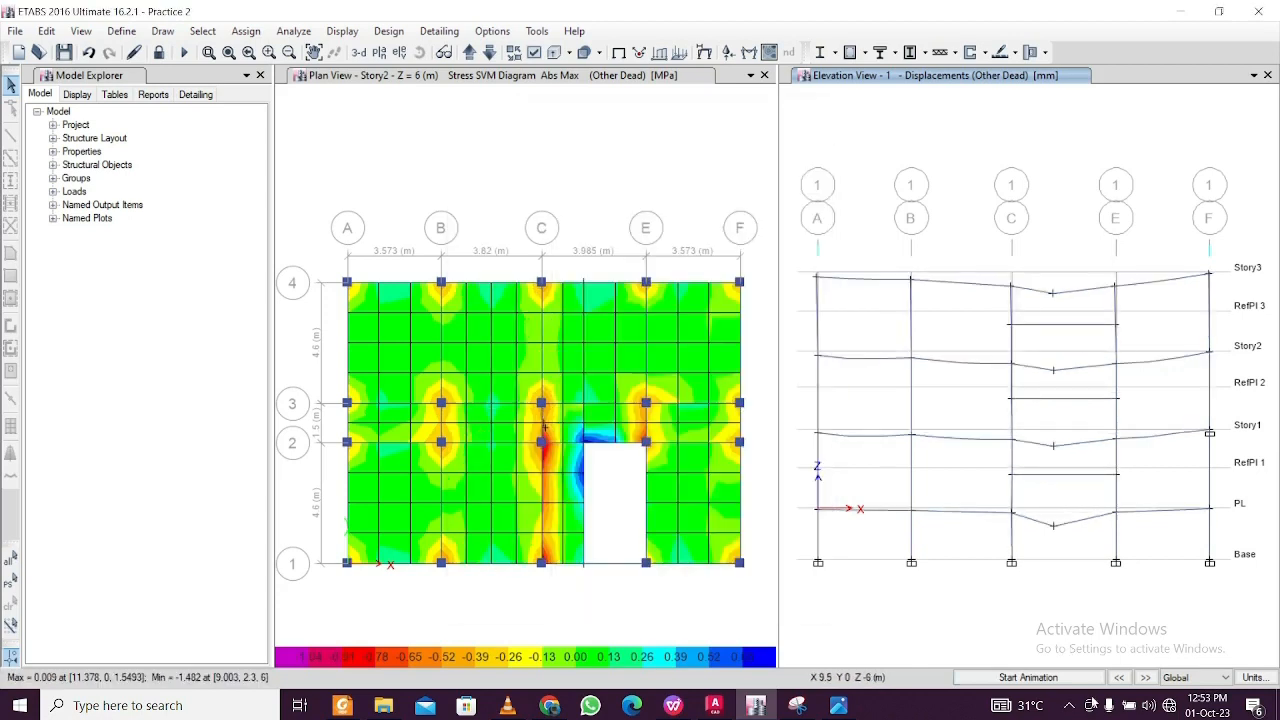
{"action": "left_click", "coordinate": [1068, 706]}
{"action": "left_click", "coordinate": [1068, 706]}
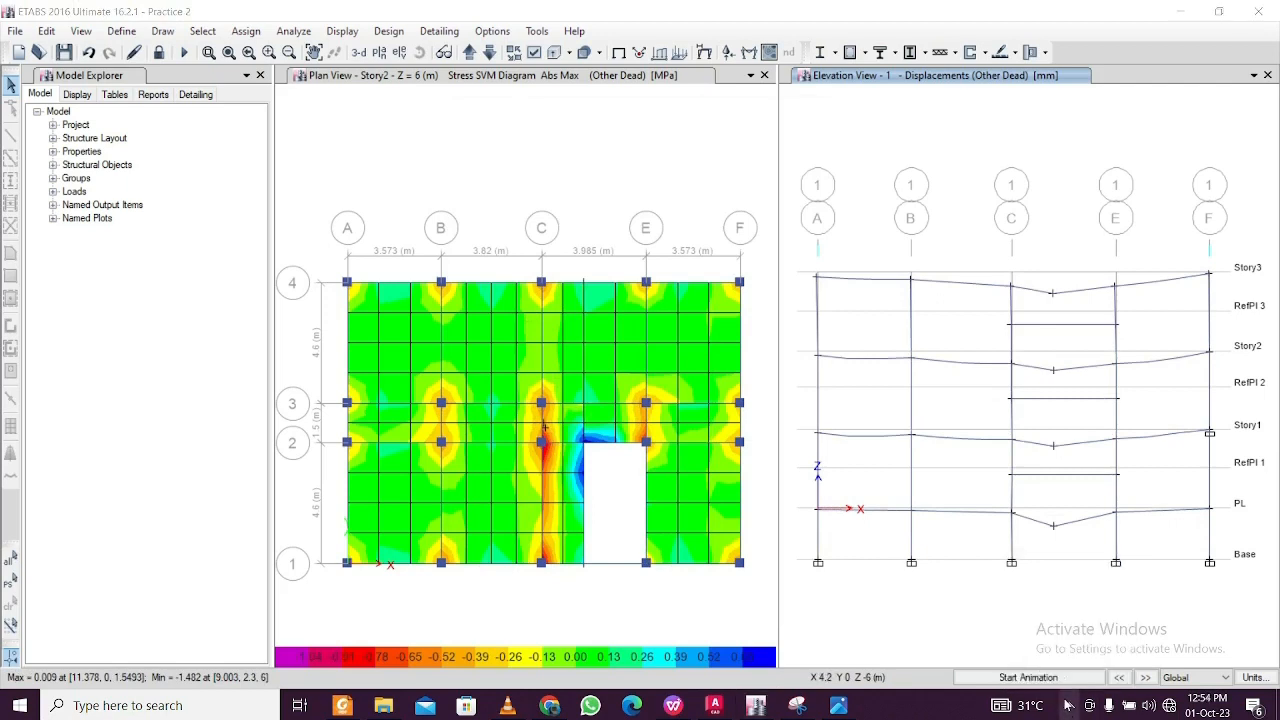
{"action": "left_click", "coordinate": [1068, 706]}
{"action": "left_click", "coordinate": [1068, 706]}
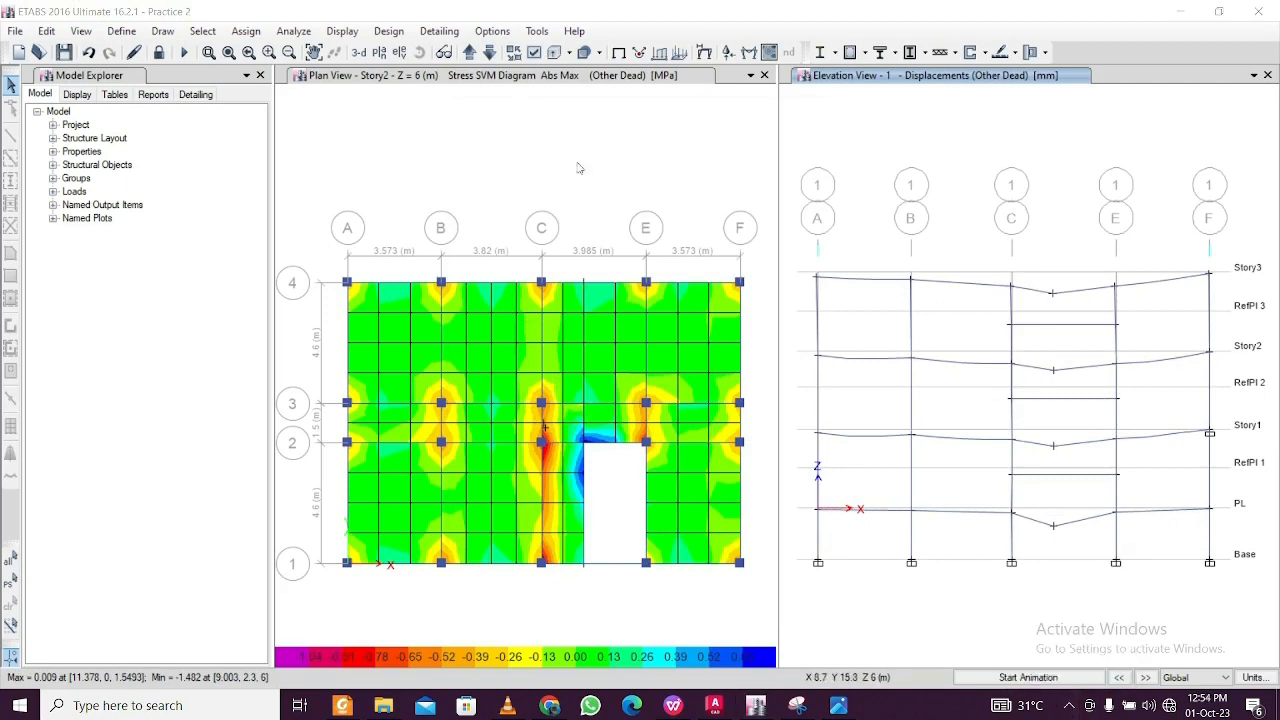
Run the Concrete Frame Design check on the analysed building model.
{"action": "left_click", "coordinate": [396, 36]}
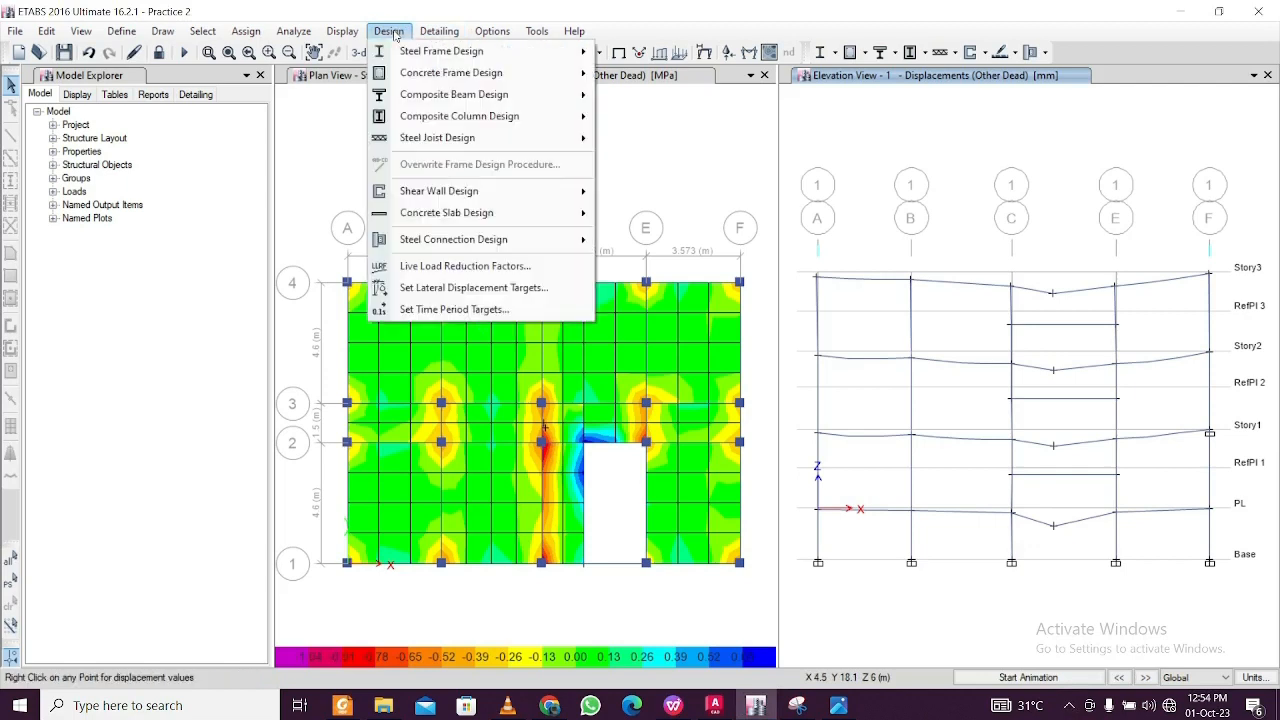
{"action": "mouse_move", "coordinate": [417, 77]}
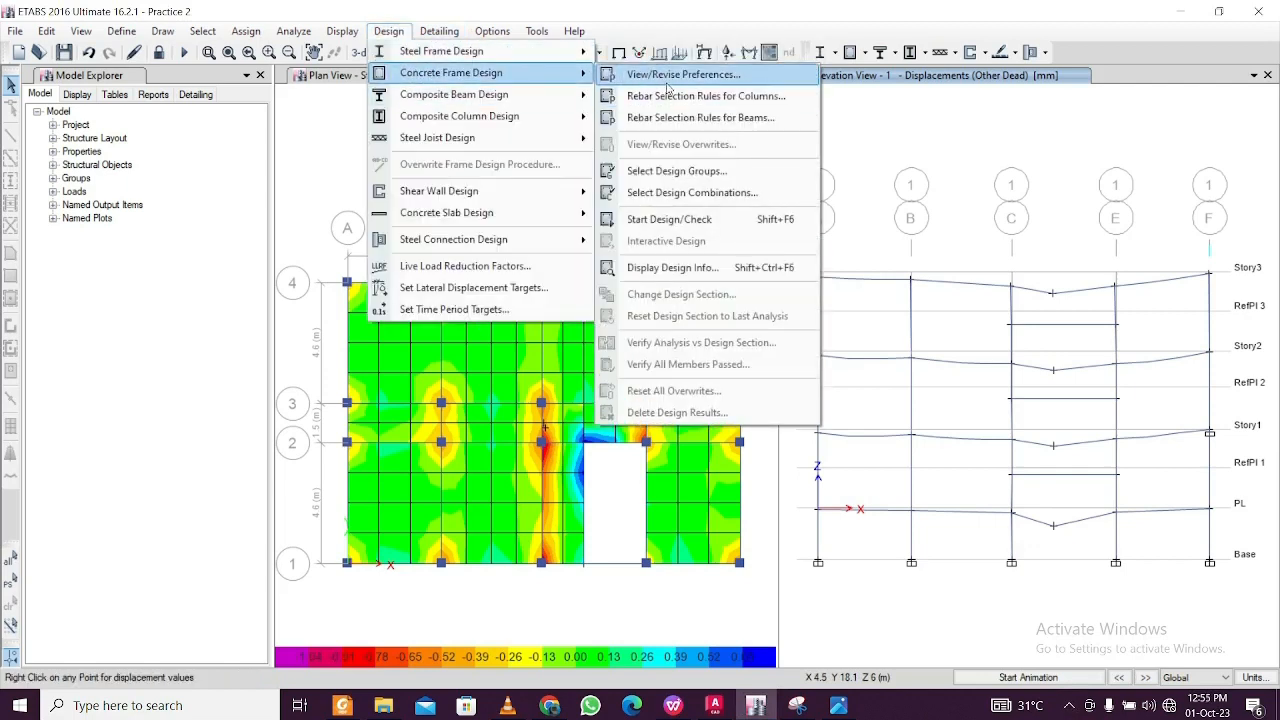
{"action": "left_click", "coordinate": [670, 219]}
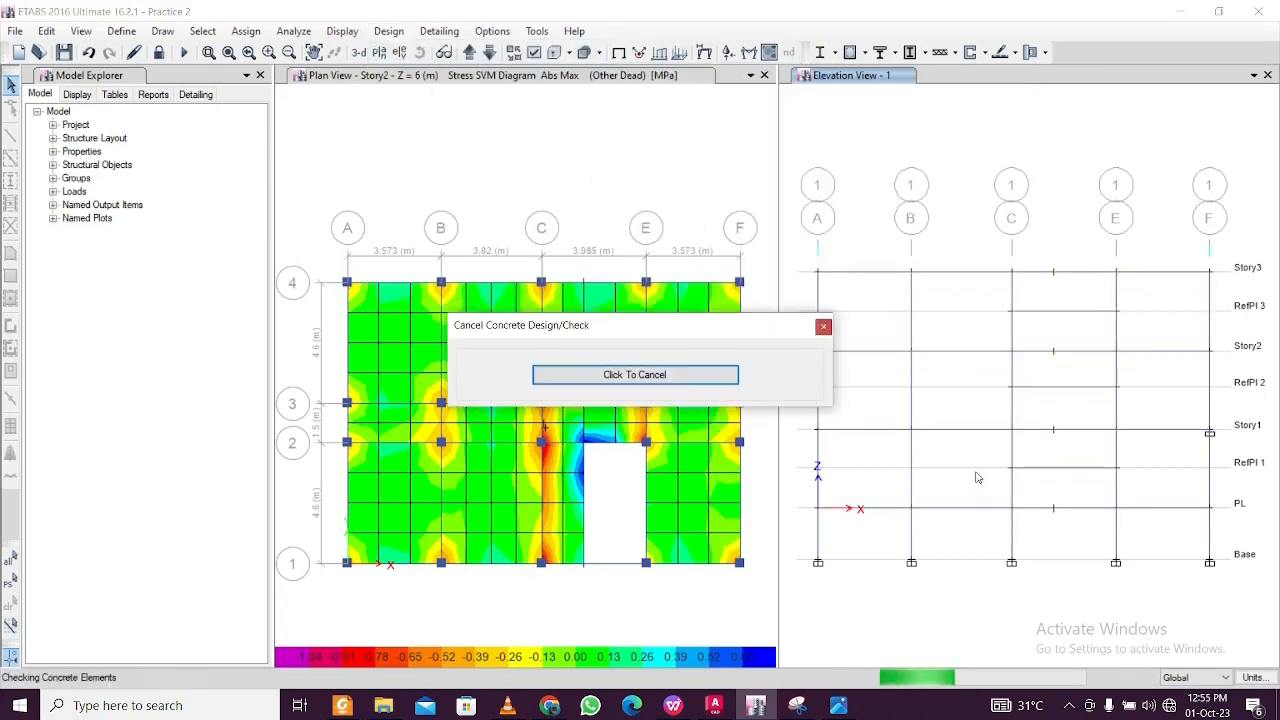
Examine the longitudinal reinforcing of the beams and columns across all stories in Elevation View 1, especially between grids C and E.
{"action": "scroll", "coordinate": [860, 277], "scroll_direction": "up", "scroll_amount": 5}
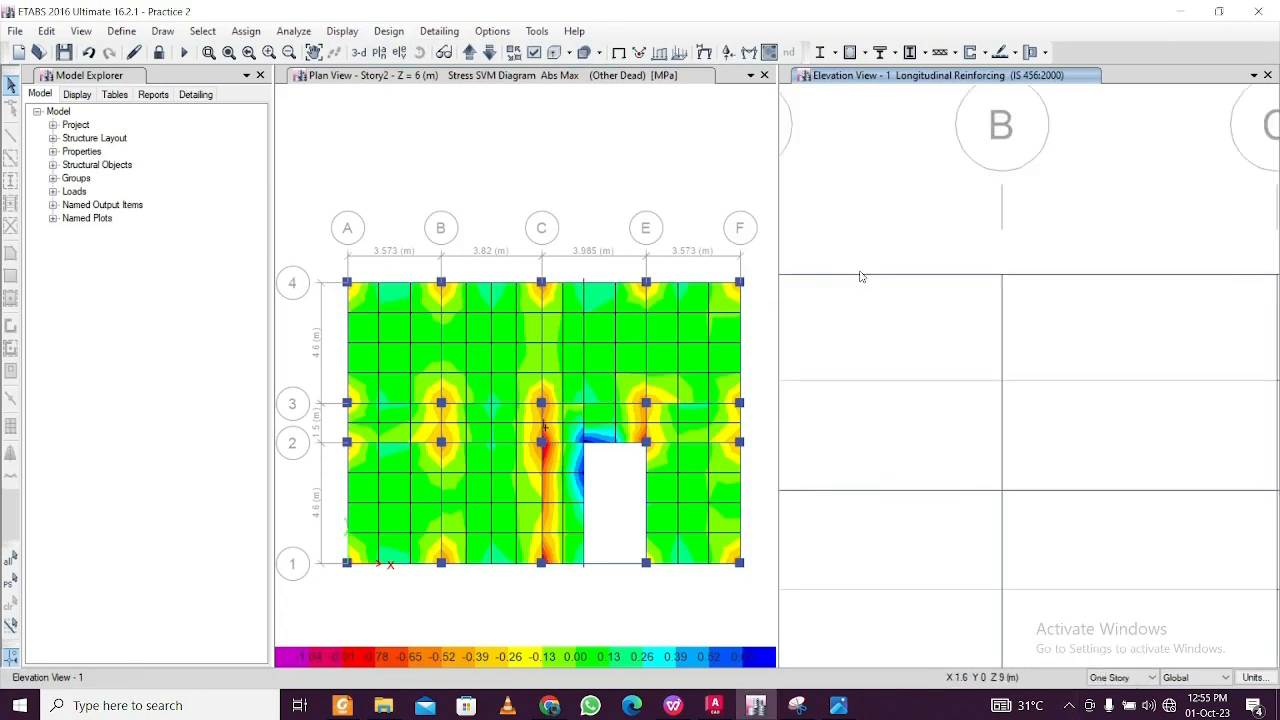
{"action": "scroll", "coordinate": [860, 277], "scroll_direction": "down", "scroll_amount": 5}
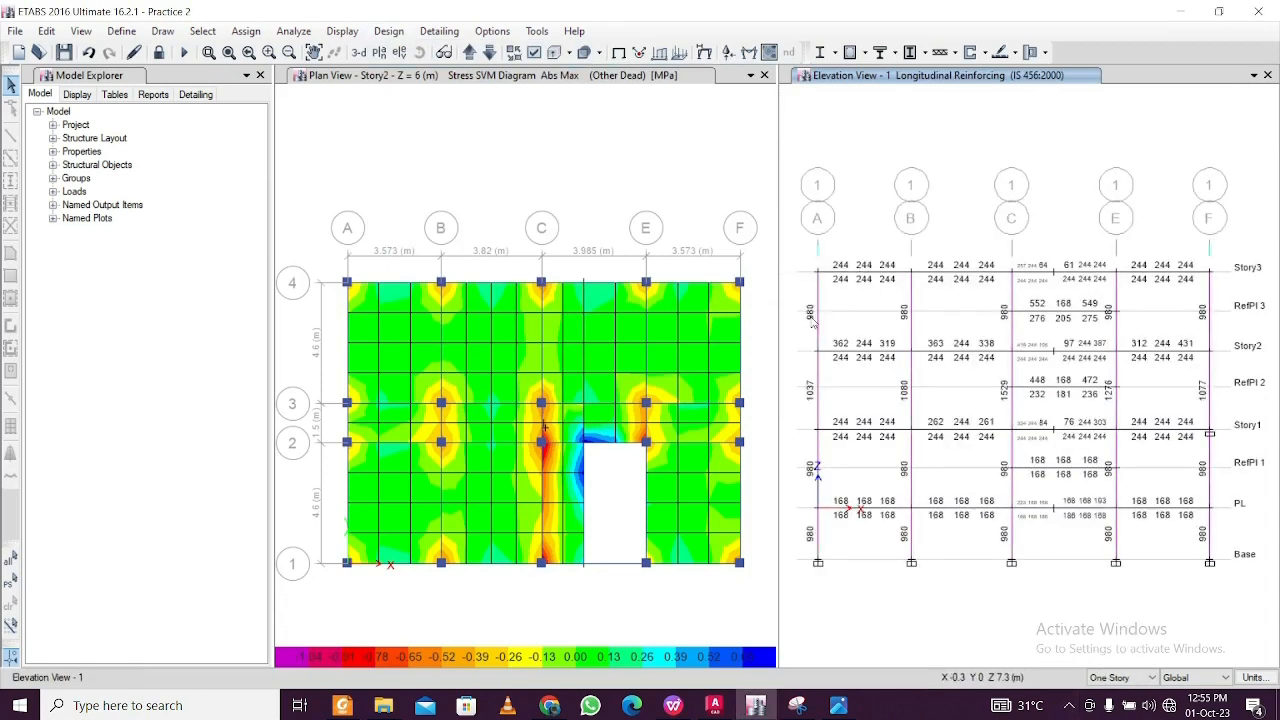
{"action": "scroll", "coordinate": [848, 271], "scroll_direction": "up", "scroll_amount": 3}
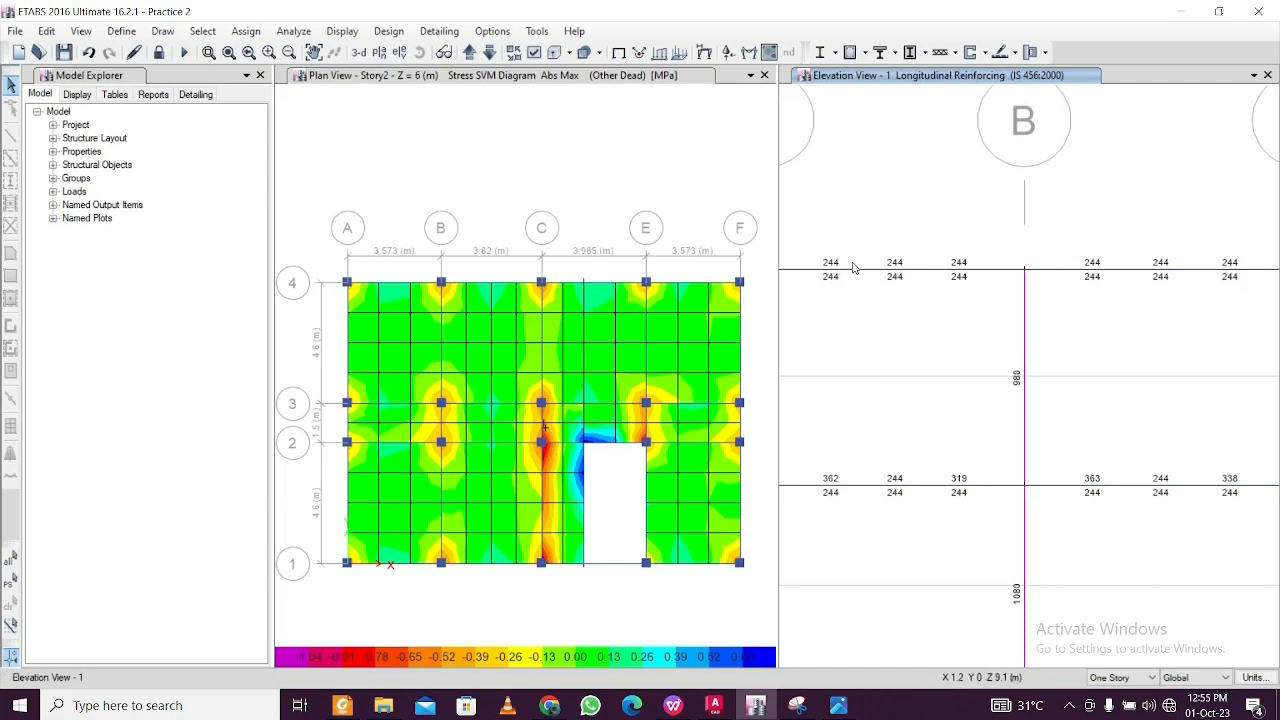
{"action": "scroll", "coordinate": [960, 270], "scroll_direction": "down", "scroll_amount": 5}
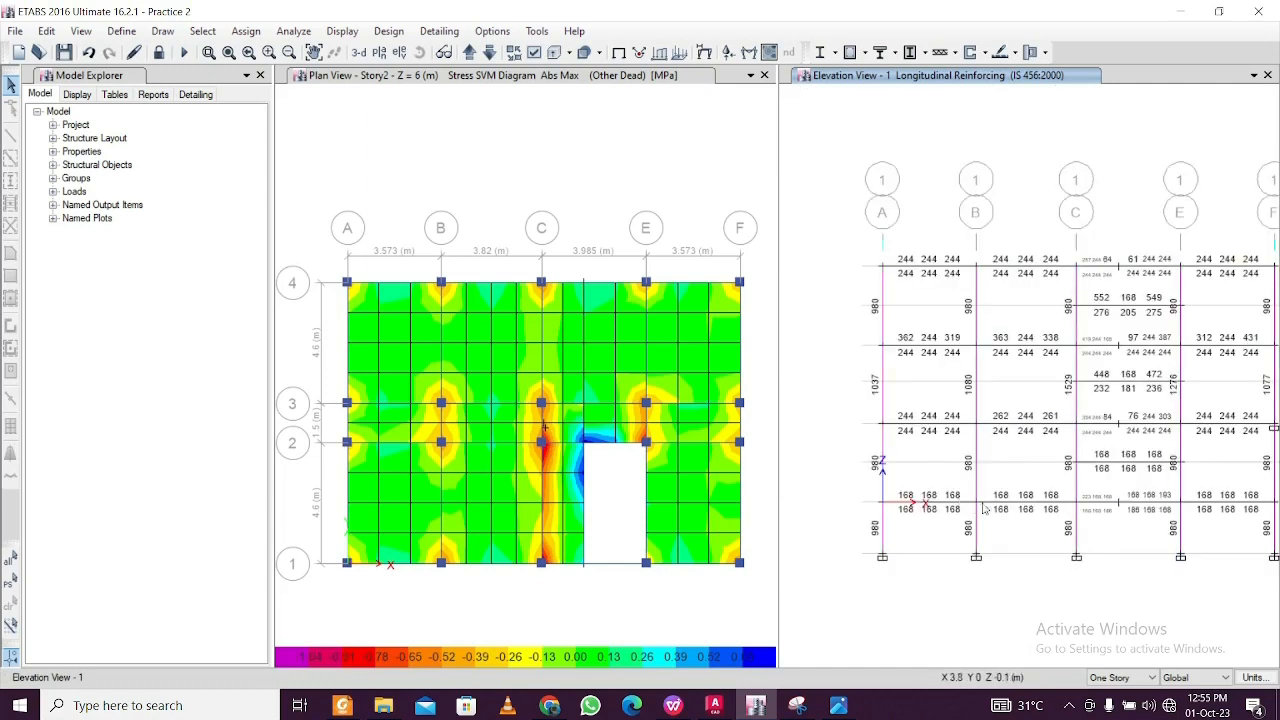
{"action": "middle_click_drag", "start_coordinate": [1060, 506], "coordinate": [1044, 506]}
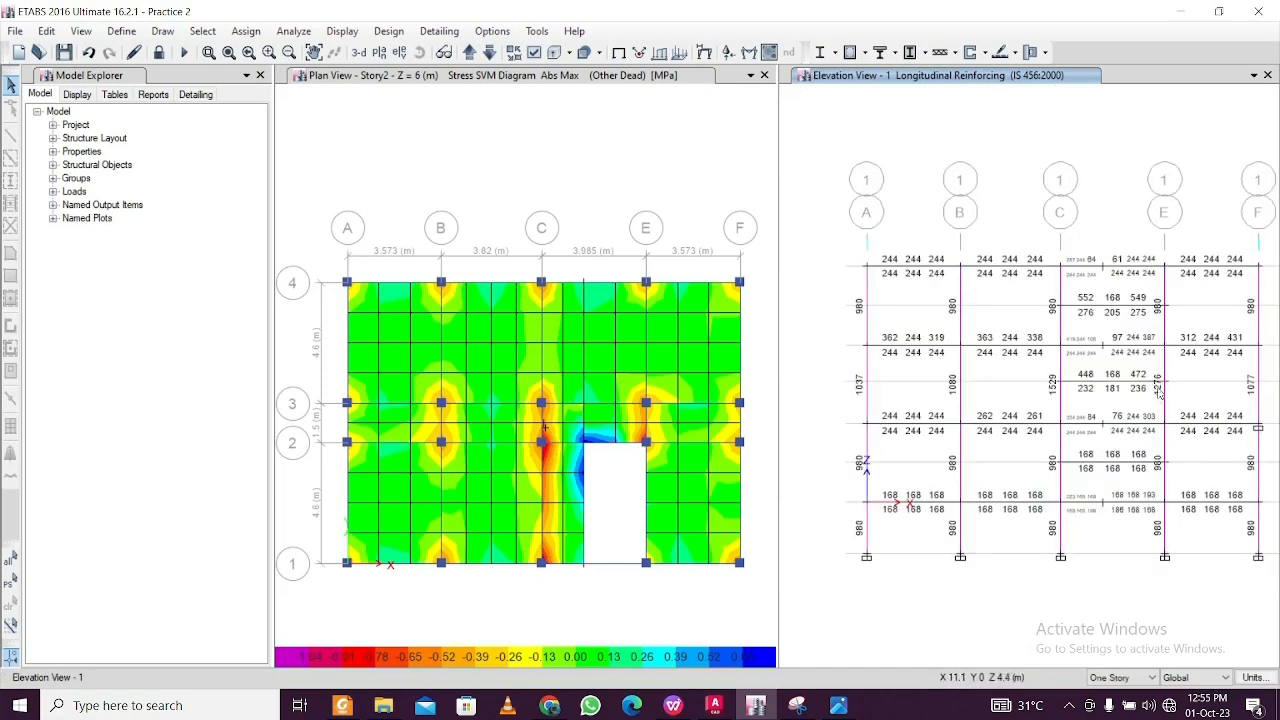
{"action": "scroll", "coordinate": [1090, 334], "scroll_direction": "up", "scroll_amount": 3}
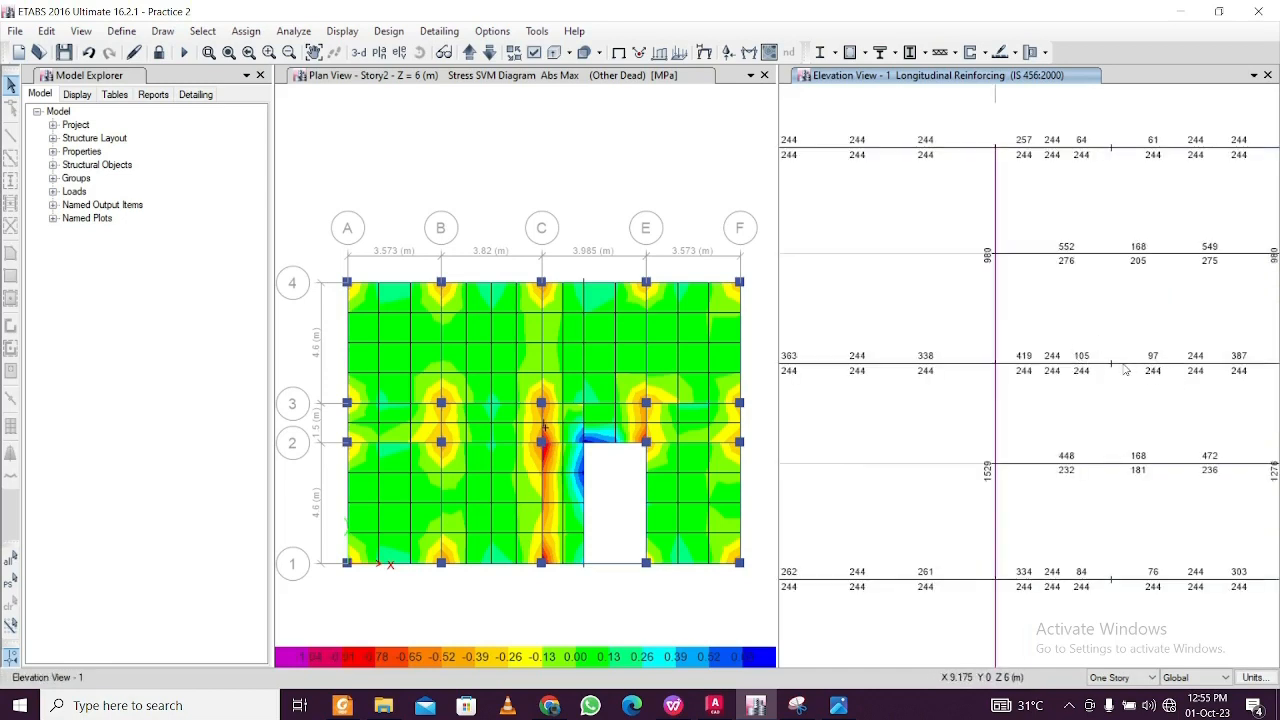
{"action": "middle_click_drag", "start_coordinate": [1141, 468], "coordinate": [1039, 450]}
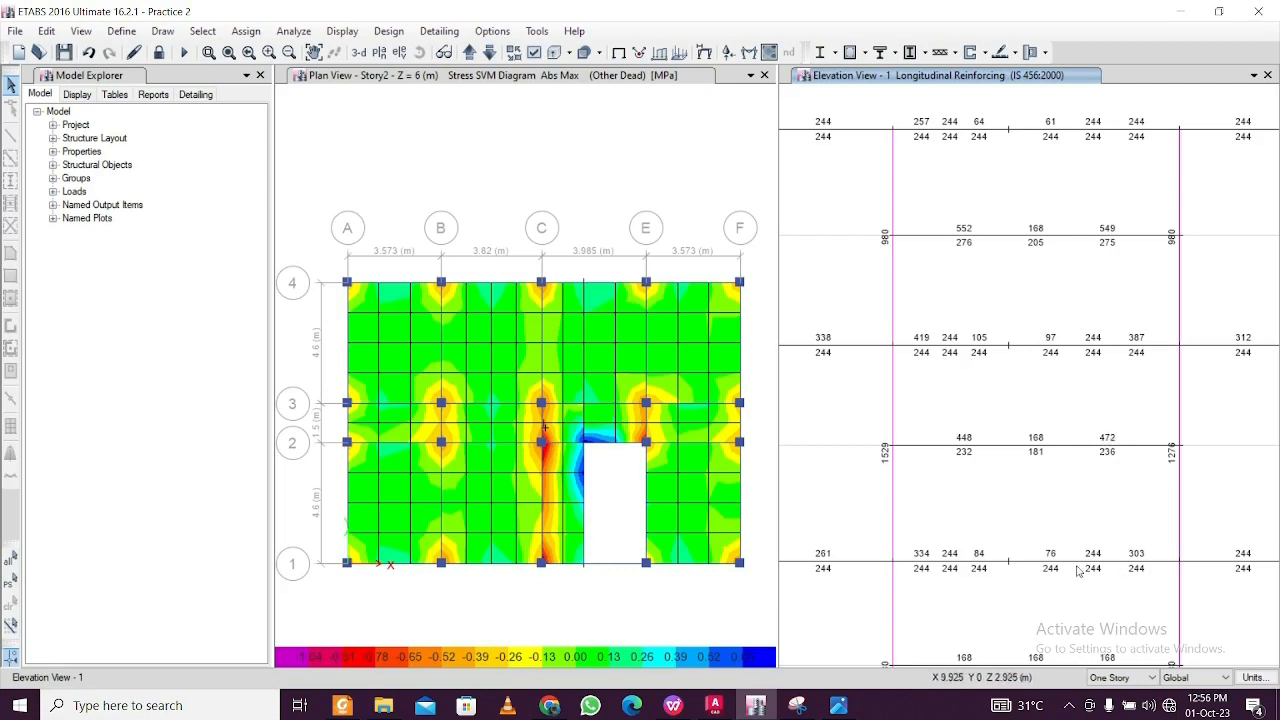
{"action": "middle_click_drag", "start_coordinate": [1080, 571], "coordinate": [993, 548]}
{"action": "middle_click_drag", "start_coordinate": [955, 483], "coordinate": [954, 430]}
{"action": "scroll", "coordinate": [954, 426], "scroll_direction": "down", "scroll_amount": 3}
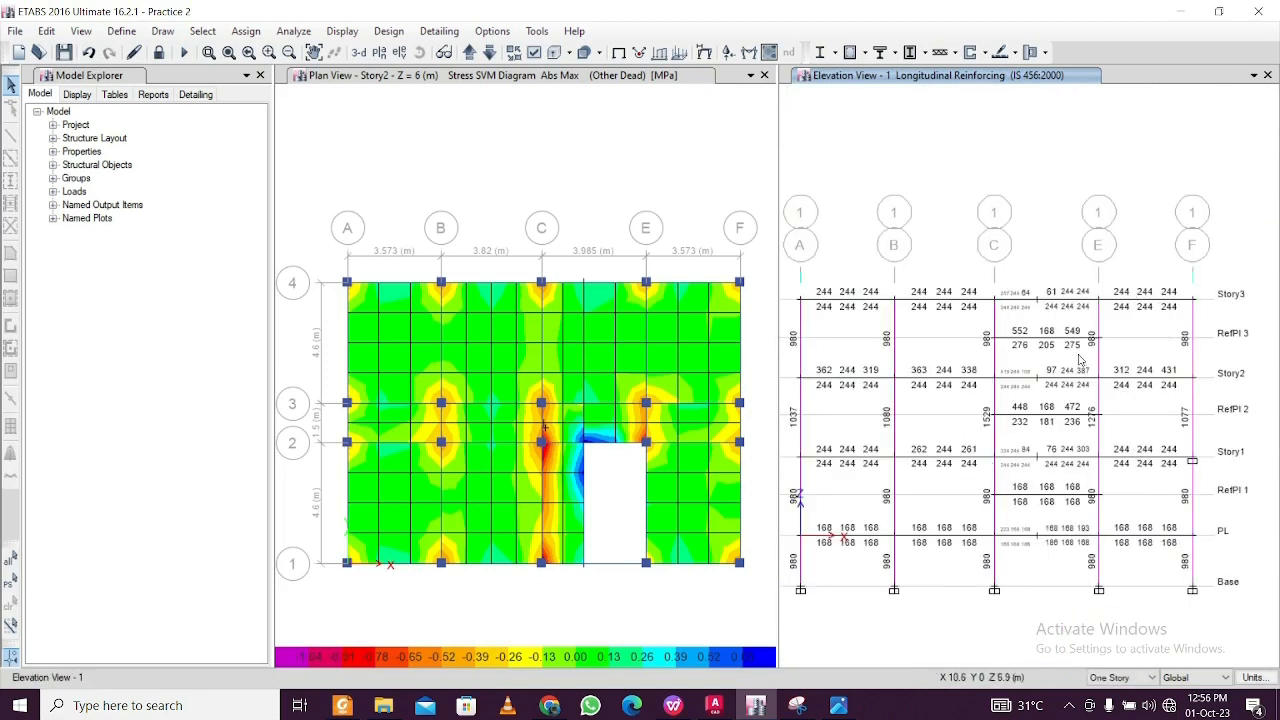
{"action": "middle_click_drag", "start_coordinate": [1044, 353], "coordinate": [1072, 352]}
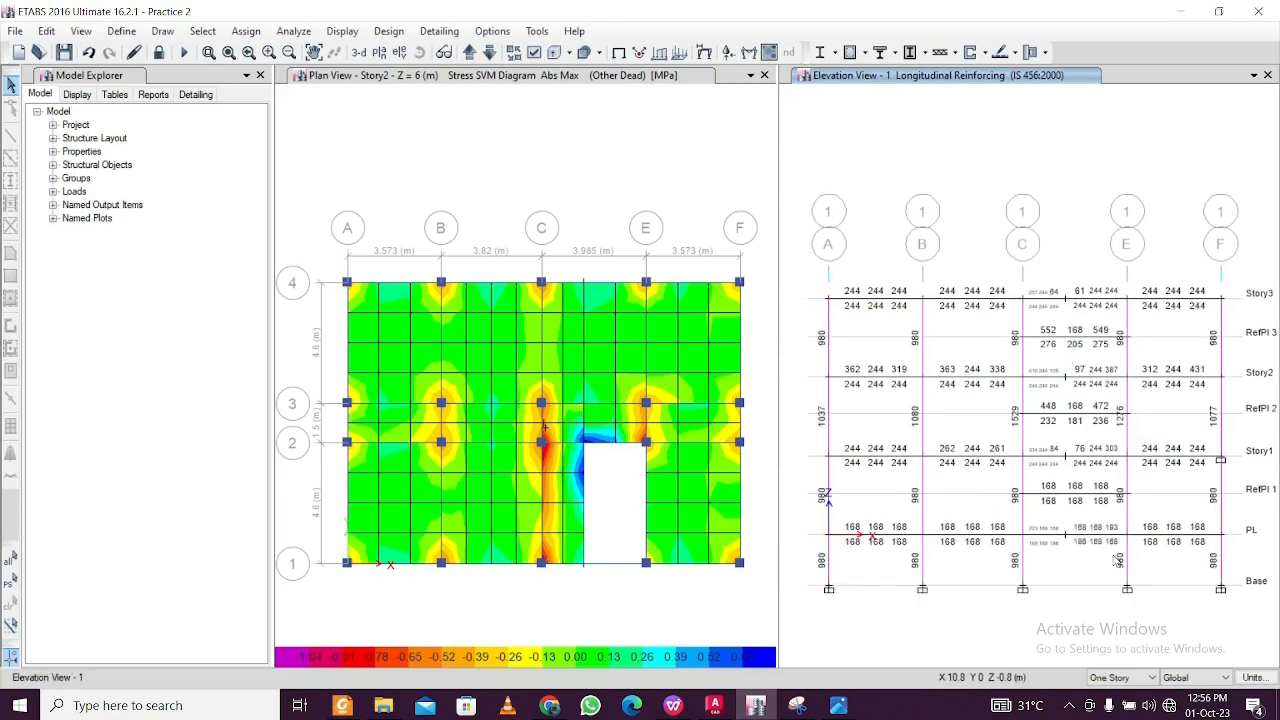
Verify that all concrete frame members passed the design check and dismiss the result.
{"action": "left_click", "coordinate": [1069, 705]}
{"action": "left_click", "coordinate": [984, 203]}
{"action": "left_click", "coordinate": [866, 54]}
{"action": "left_click", "coordinate": [867, 54]}
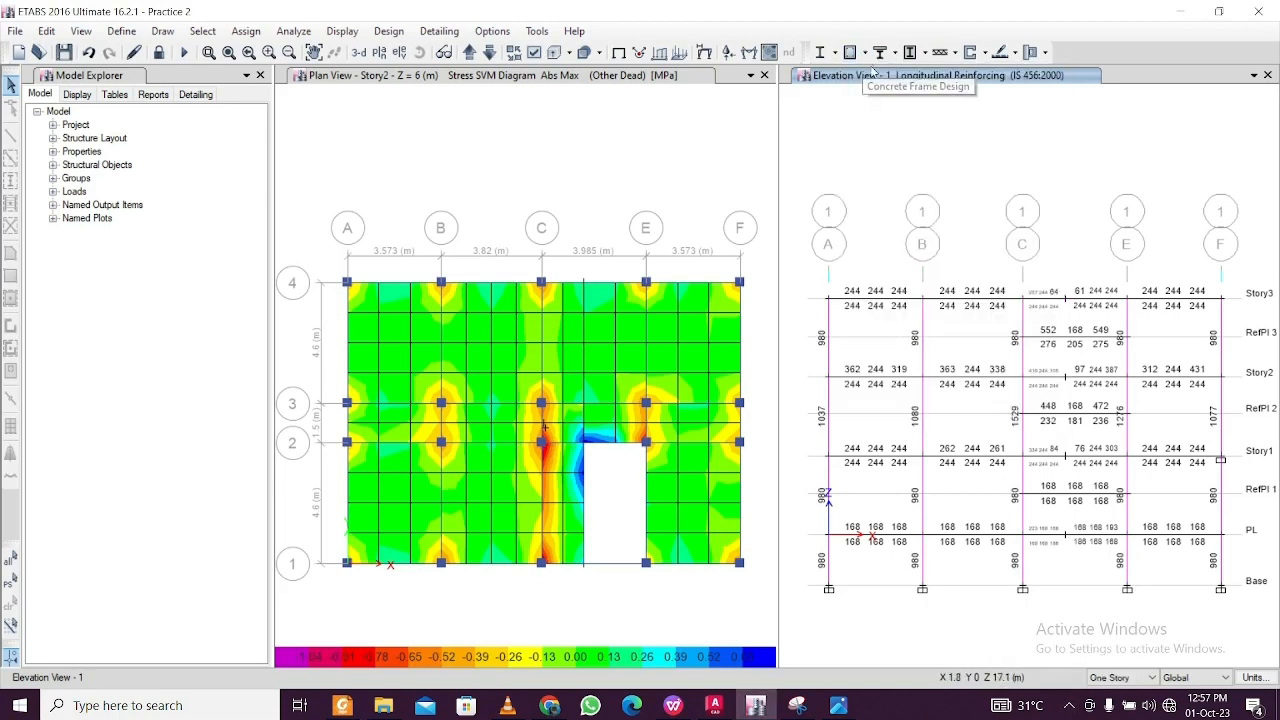
{"action": "left_click", "coordinate": [866, 54]}
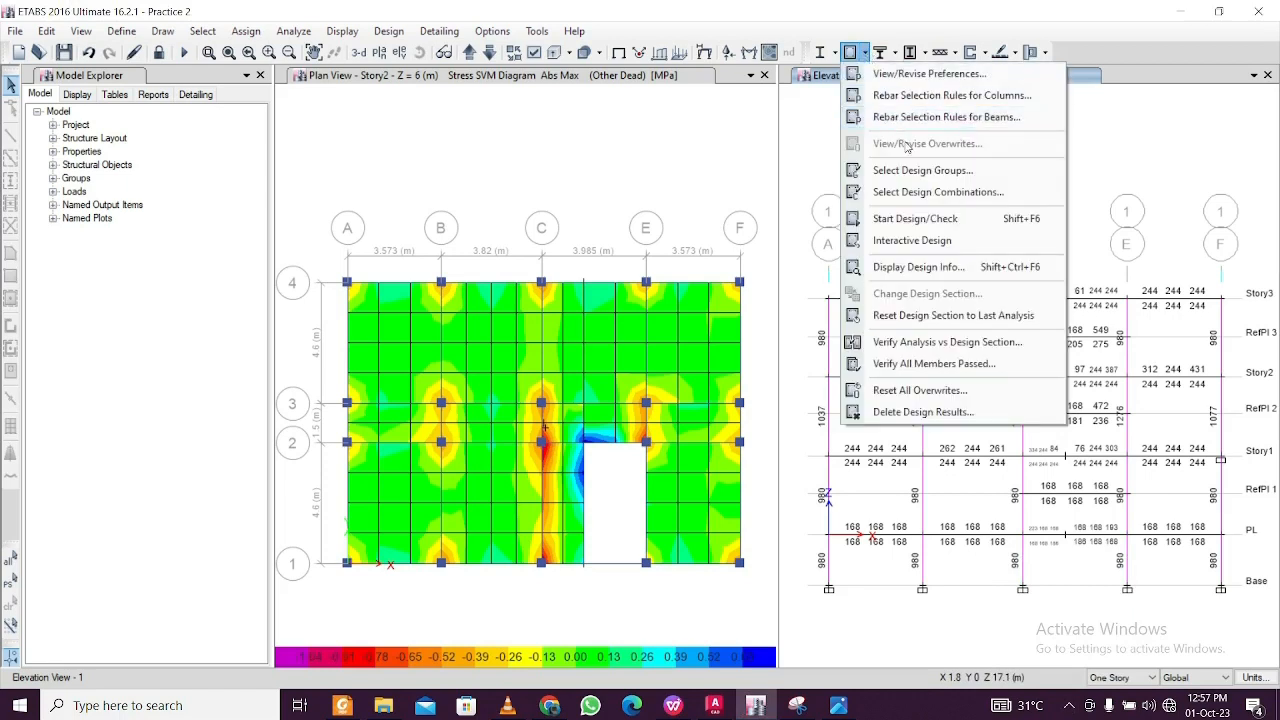
{"action": "left_click", "coordinate": [952, 364]}
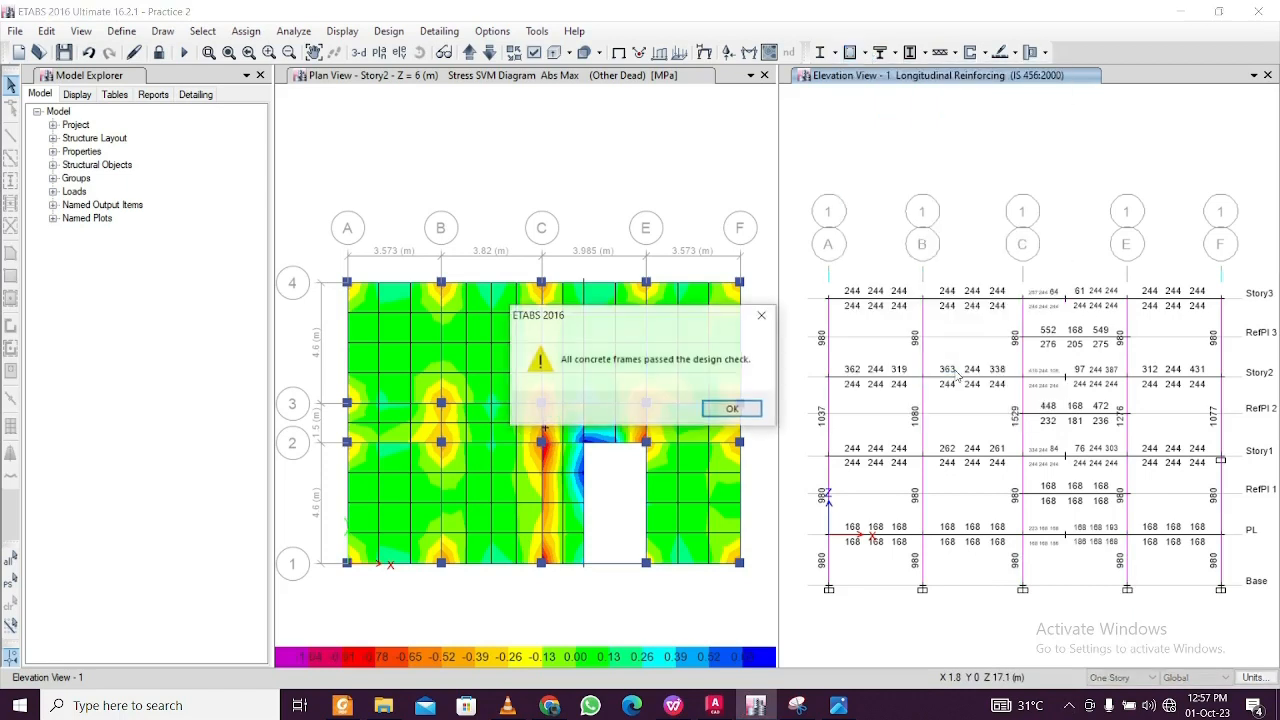
{"action": "left_click", "coordinate": [733, 410]}
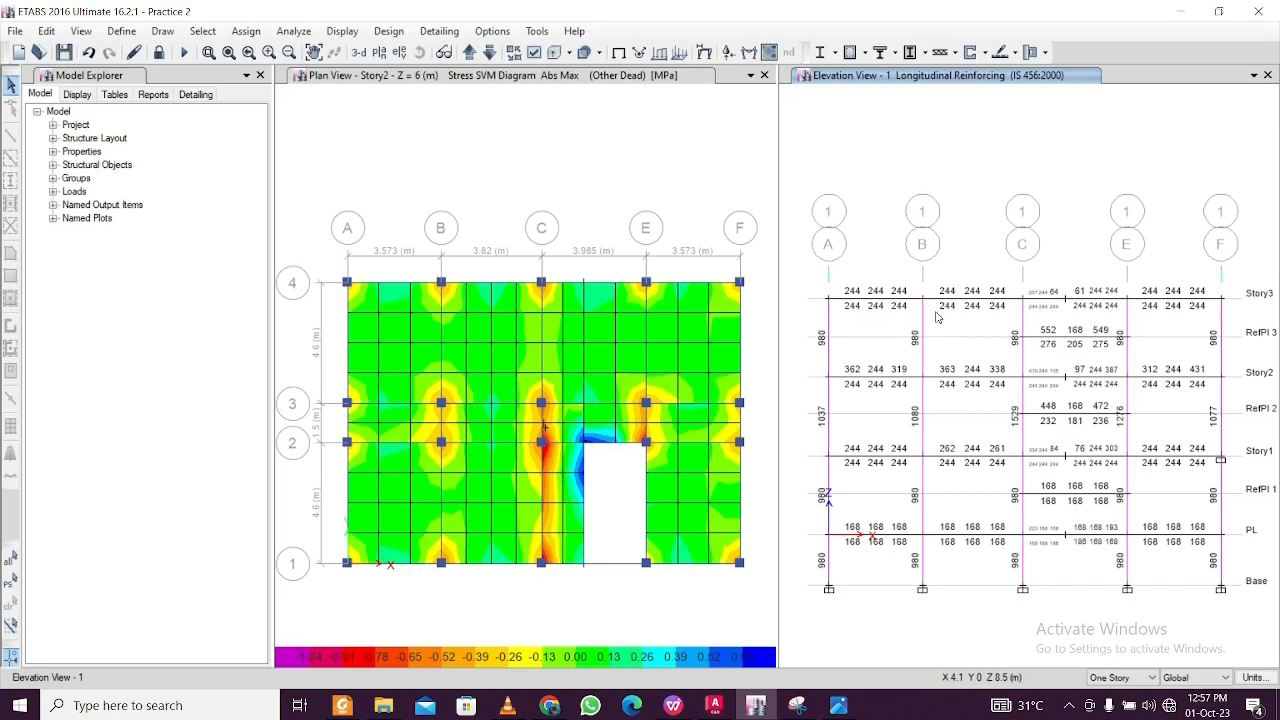
Close the Reactions dialog without displaying any reactions.
{"action": "left_click", "coordinate": [1068, 707]}
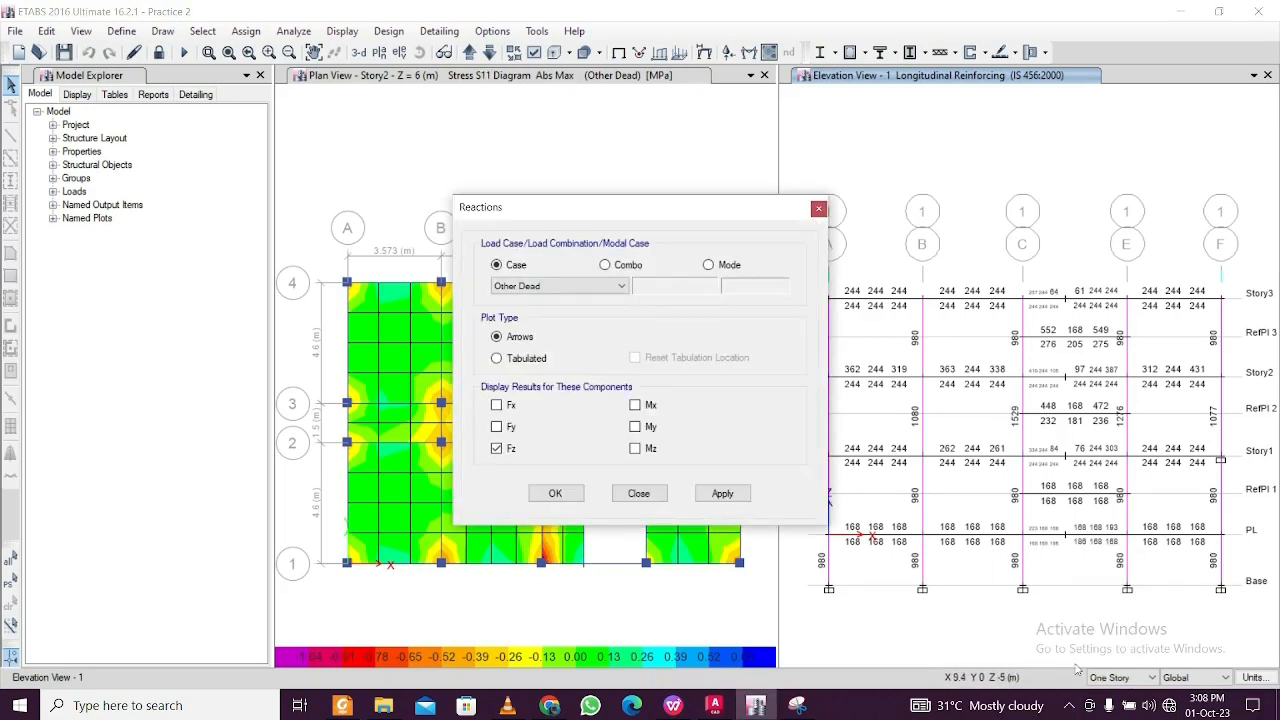
{"action": "left_click", "coordinate": [1070, 706]}
{"action": "left_click", "coordinate": [1071, 706]}
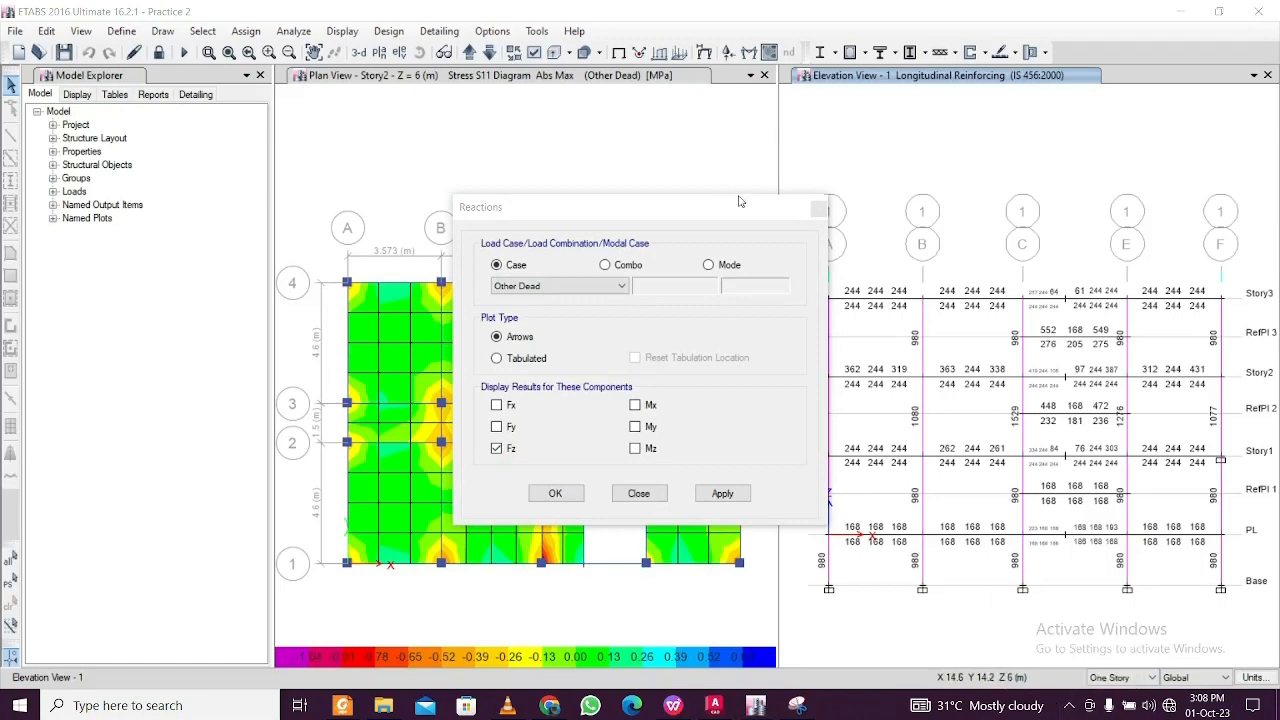
{"action": "left_click", "coordinate": [818, 208]}
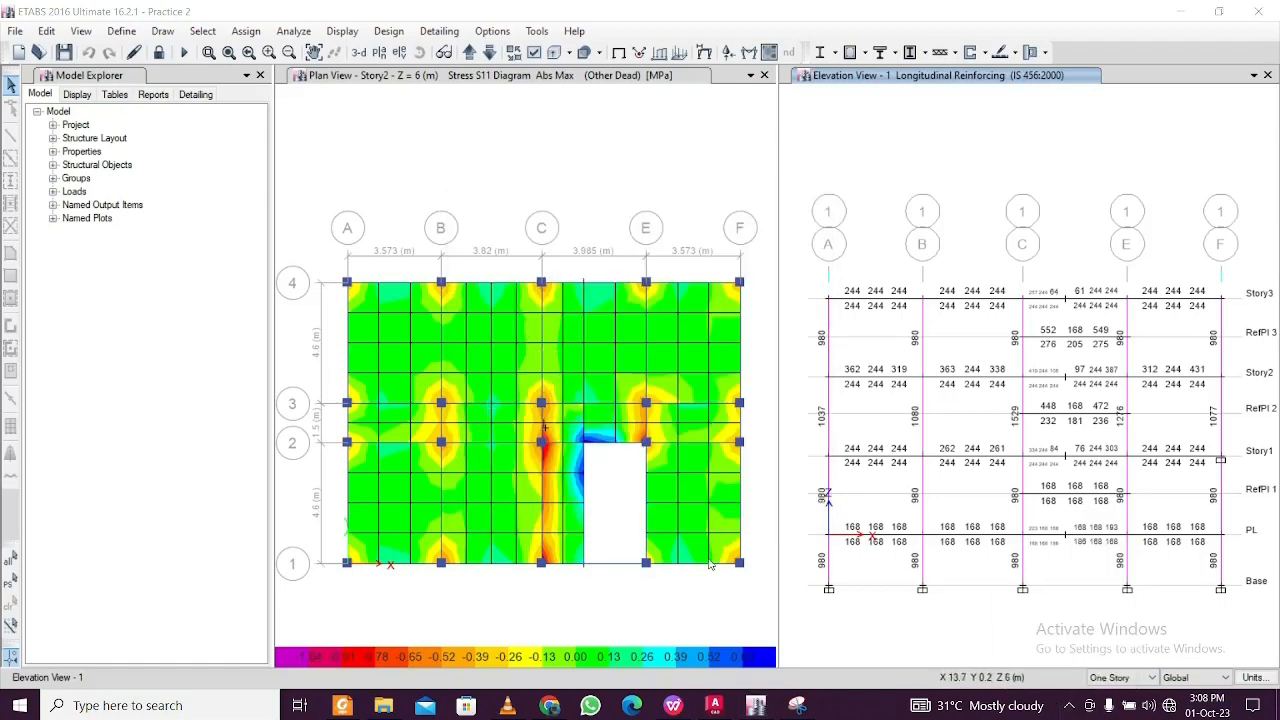
Switch to ETABS Tutorial.pptx in WPS Office and present the Design Checks slide on beam rebar percentage.
{"action": "left_click", "coordinate": [670, 706]}
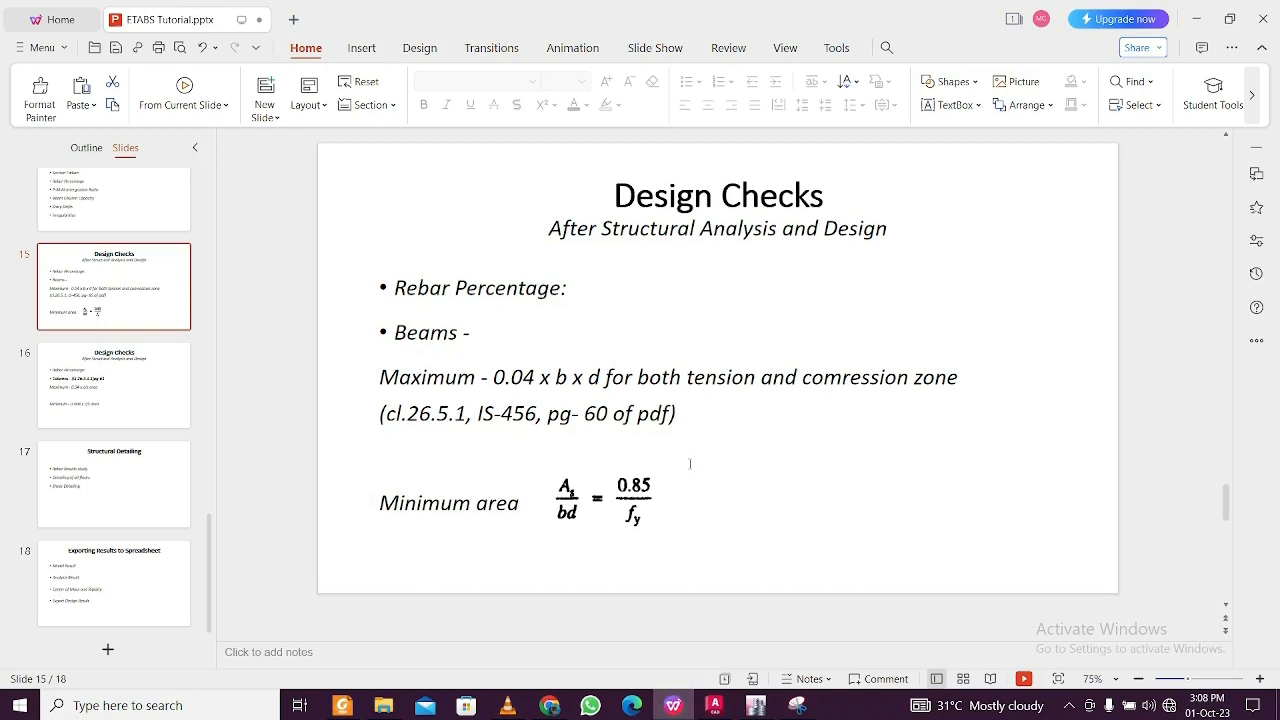
{"action": "left_click", "coordinate": [1058, 679]}
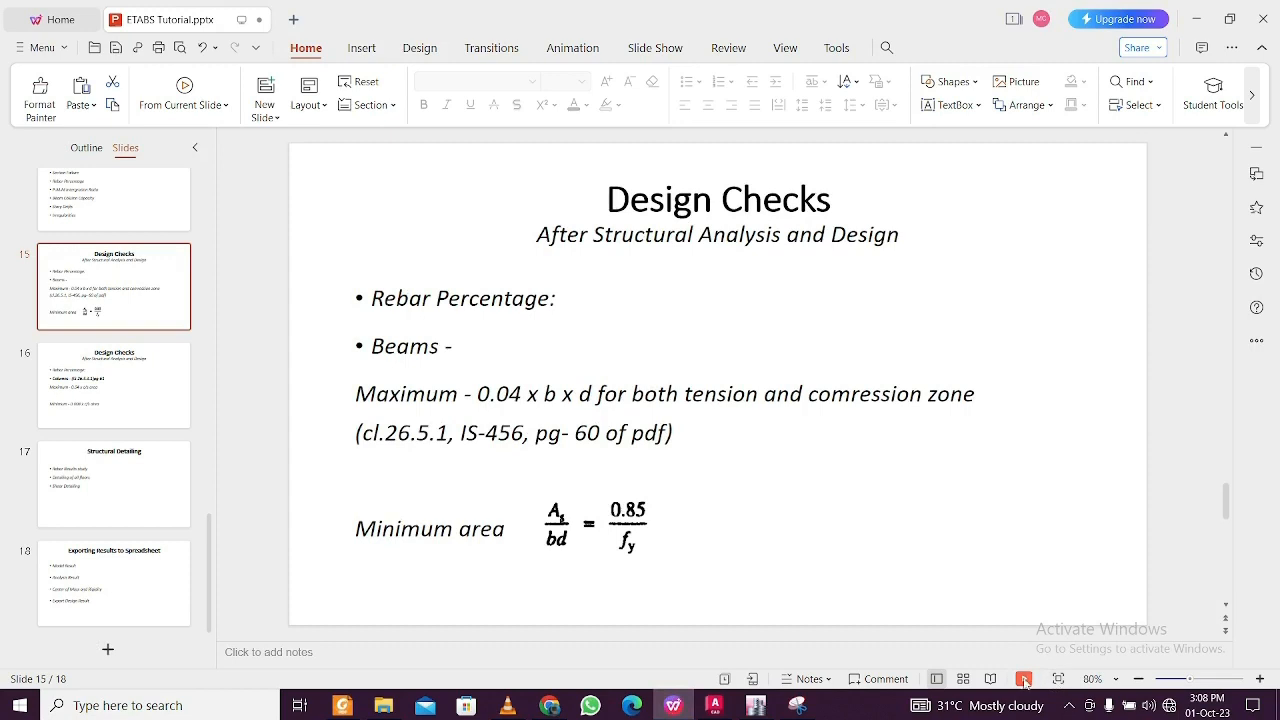
{"action": "left_click", "coordinate": [1023, 679]}
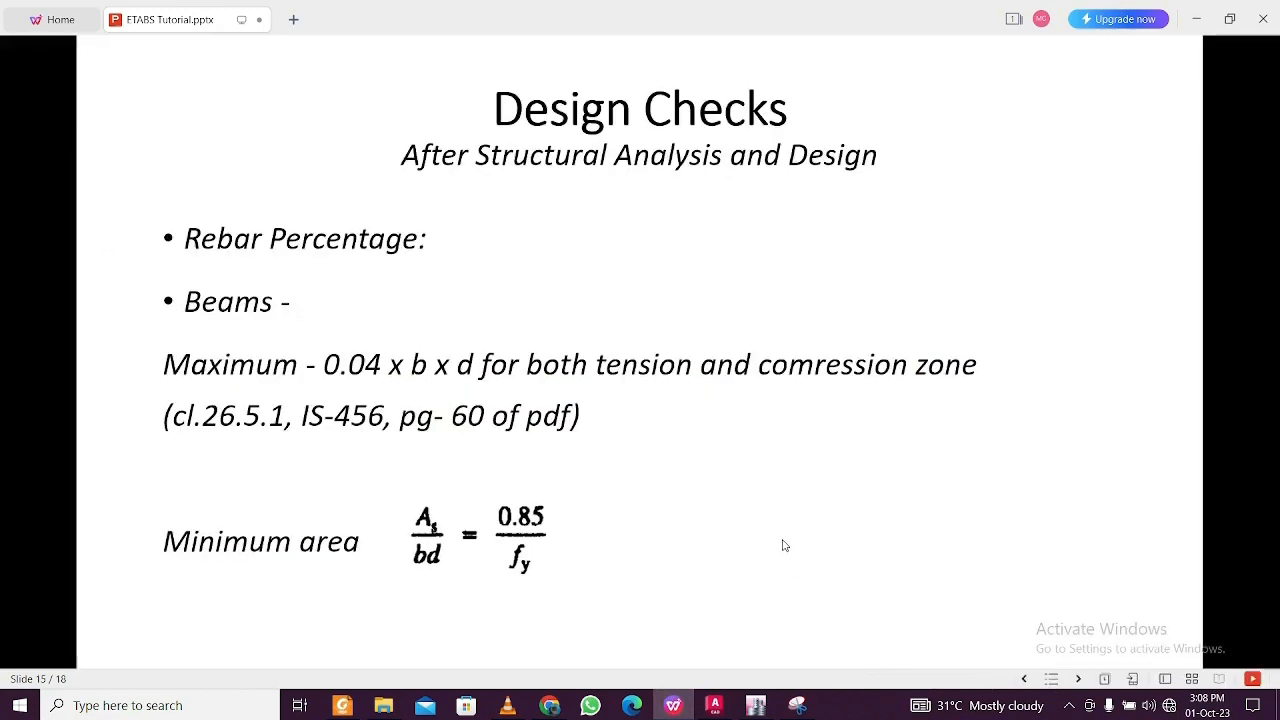
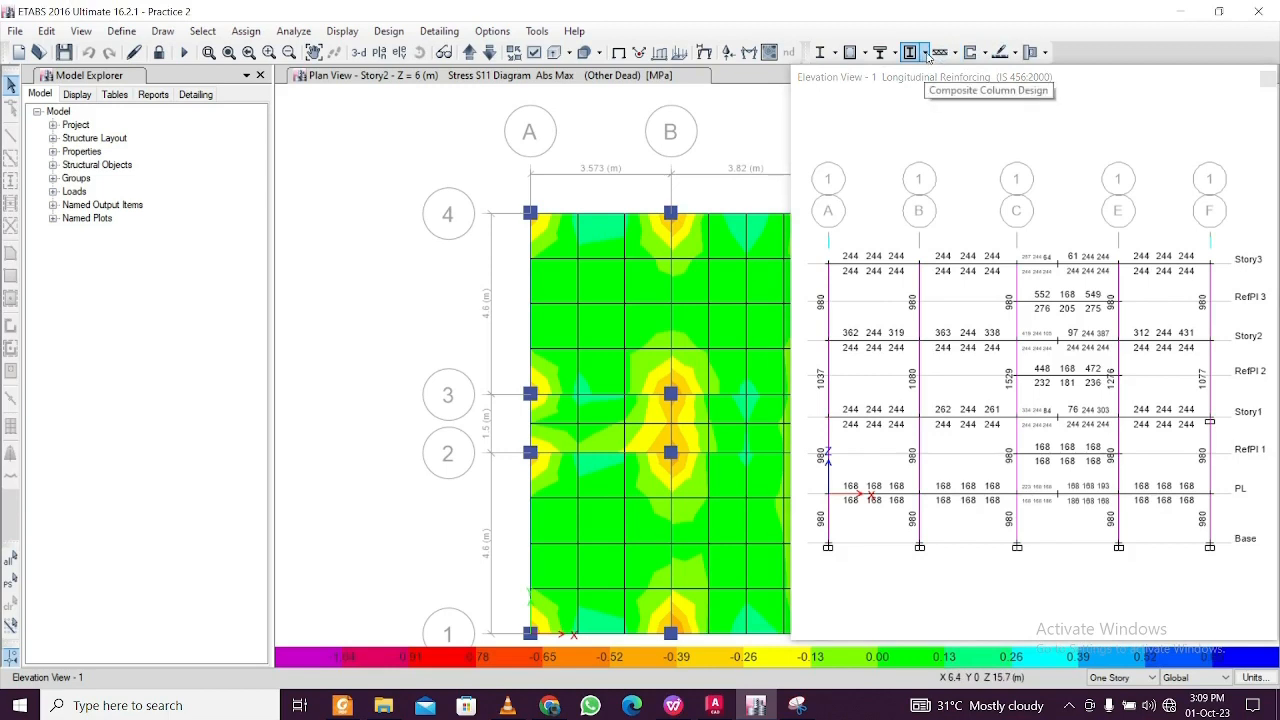
Display the Rebar Percentage design output for the concrete frames in Elevation View 1.
{"action": "left_click", "coordinate": [865, 53]}
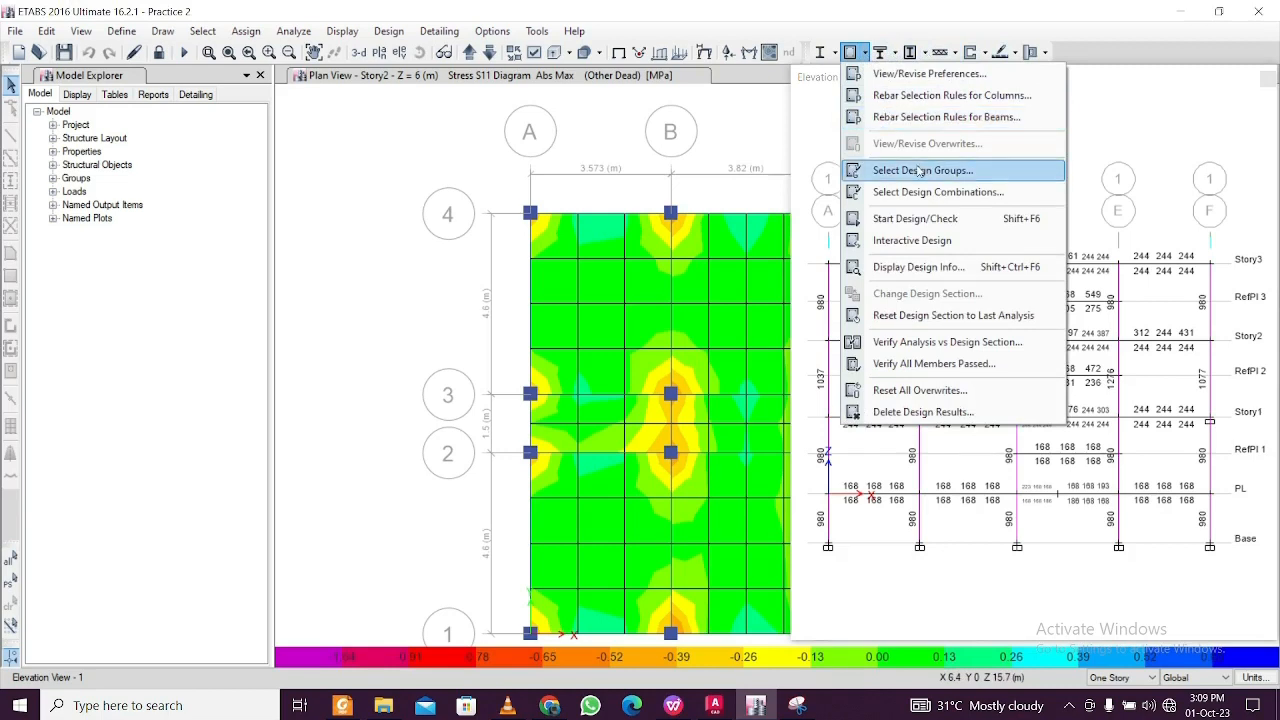
{"action": "left_click", "coordinate": [929, 267]}
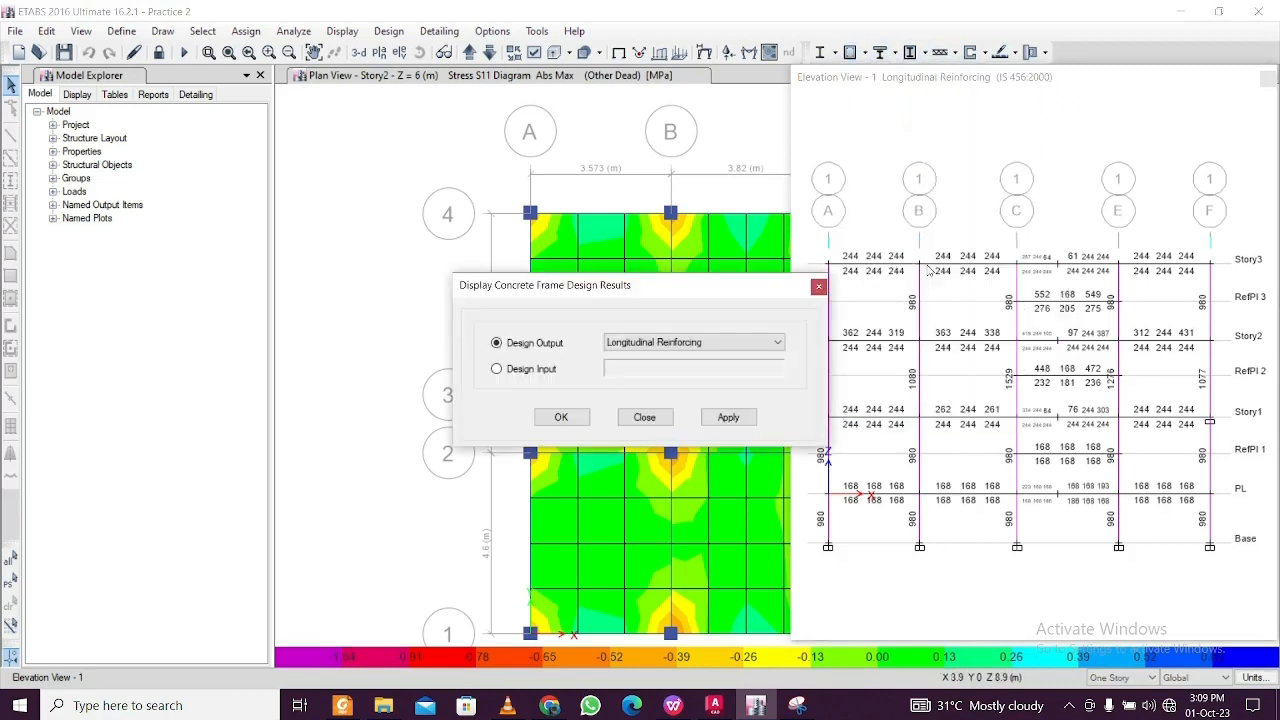
{"action": "left_click", "coordinate": [775, 343]}
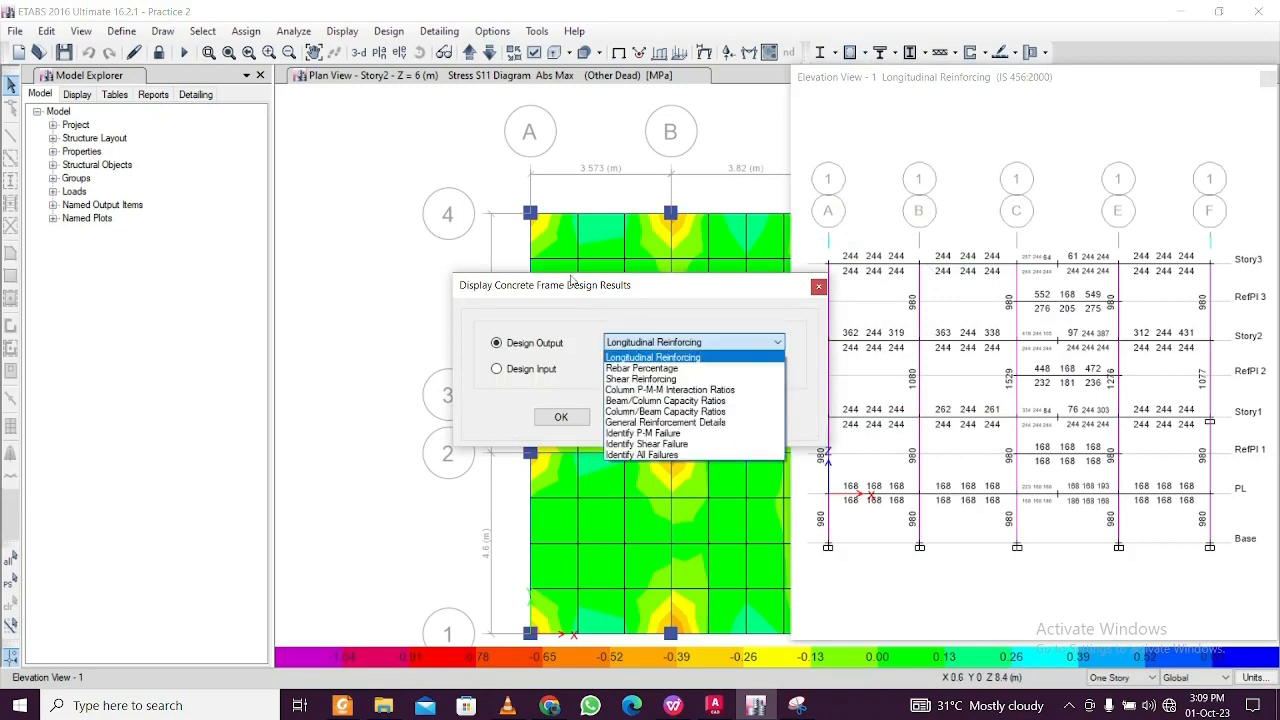
{"action": "left_click", "coordinate": [690, 368]}
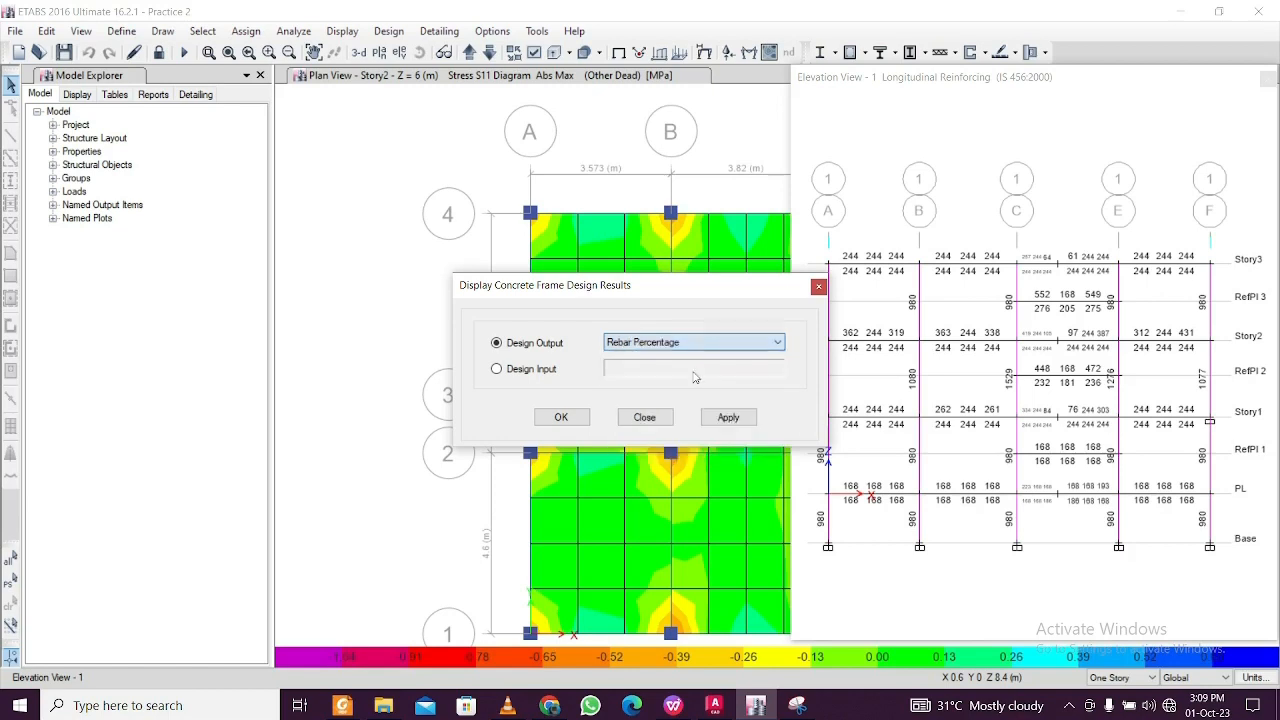
{"action": "left_click", "coordinate": [728, 418]}
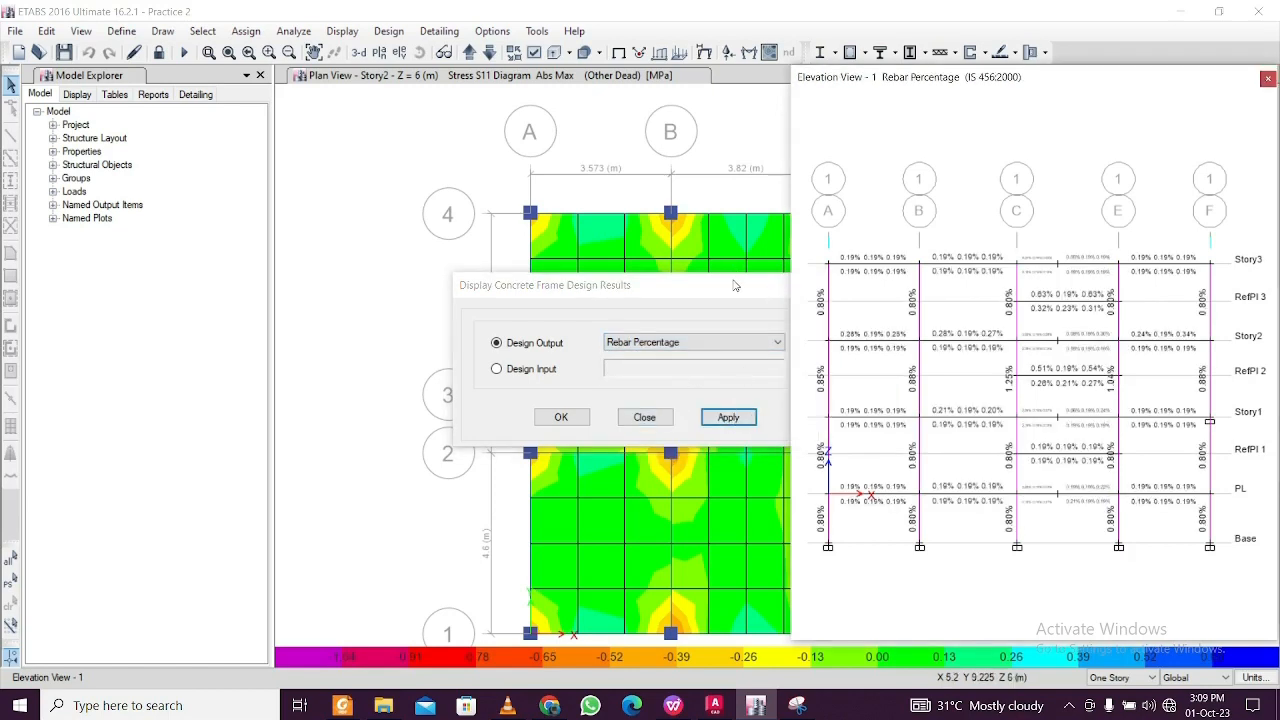
{"action": "left_click_drag", "start_coordinate": [737, 282], "coordinate": [609, 289]}
{"action": "left_click", "coordinate": [697, 284]}
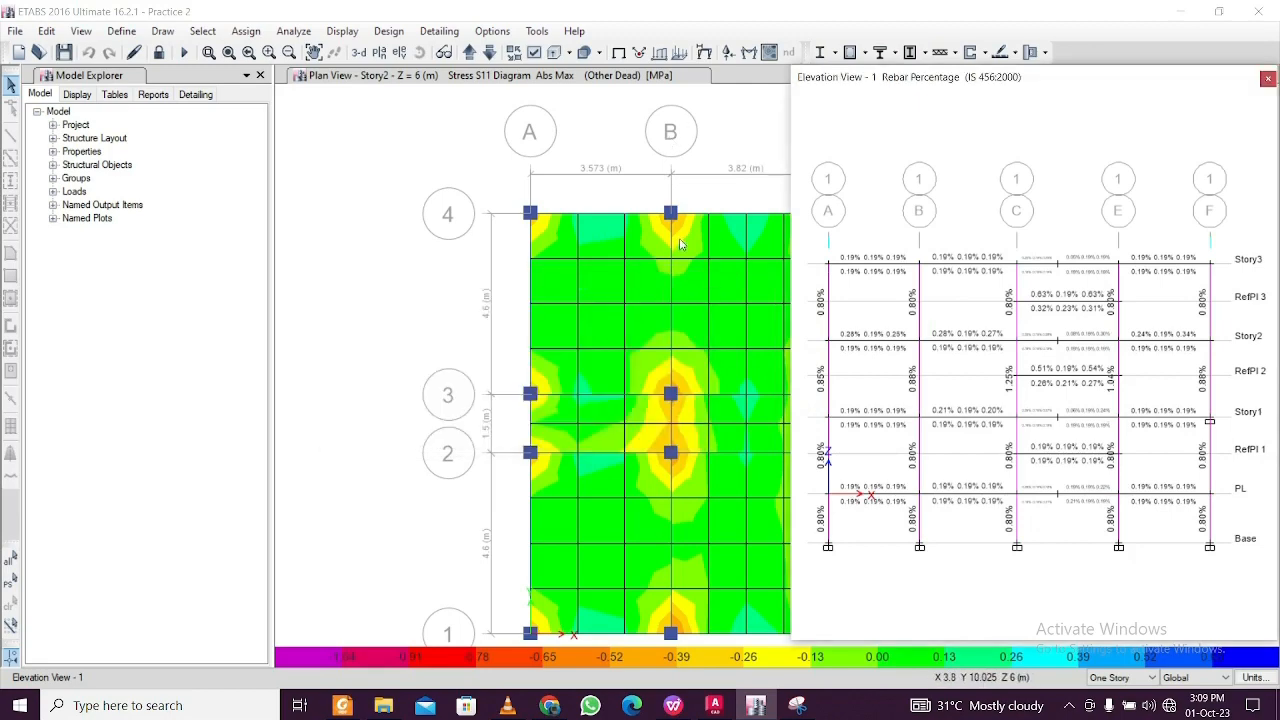
Examine the rebar percentages of the beams and columns around grids A to C in Elevation View 1.
{"action": "middle_click_drag", "start_coordinate": [672, 234], "coordinate": [594, 228]}
{"action": "scroll", "coordinate": [863, 274], "scroll_direction": "up", "scroll_amount": 3}
{"action": "middle_click_drag", "start_coordinate": [863, 274], "coordinate": [940, 274]}
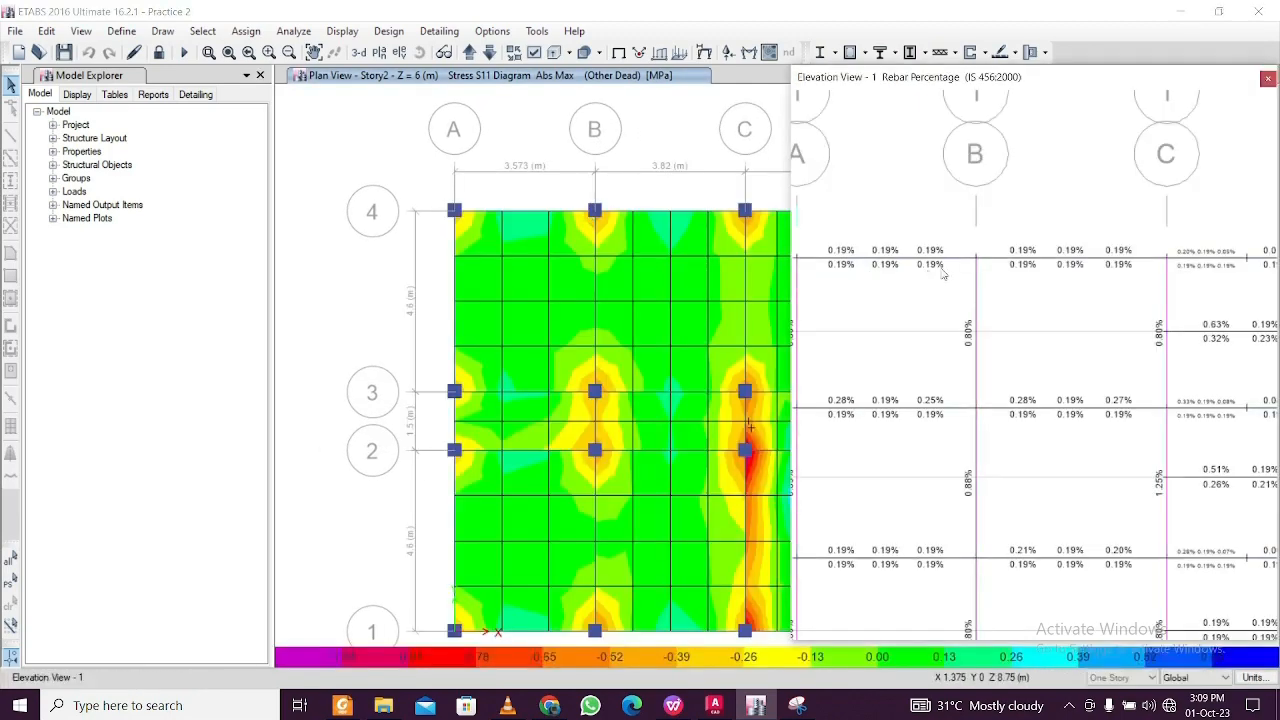
{"action": "scroll", "coordinate": [879, 326], "scroll_direction": "up", "scroll_amount": 2}
{"action": "scroll", "coordinate": [876, 325], "scroll_direction": "up", "scroll_amount": 2}
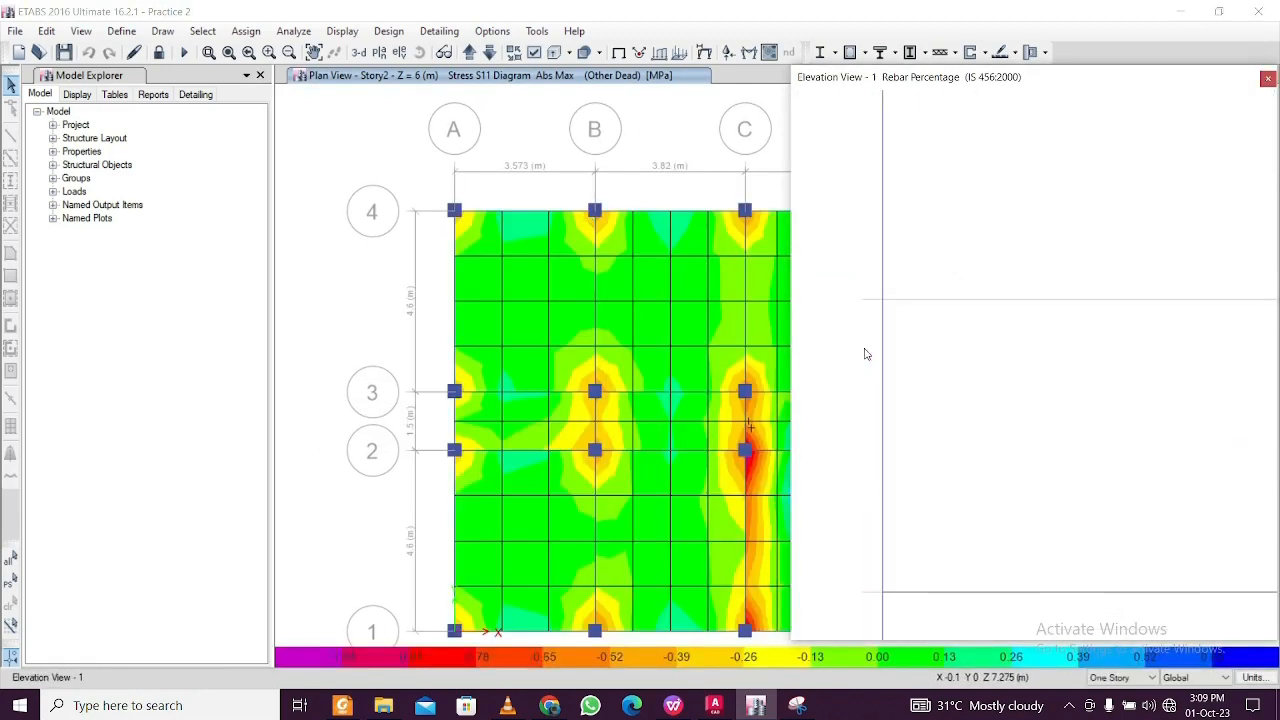
{"action": "scroll", "coordinate": [876, 325], "scroll_direction": "down", "scroll_amount": 2}
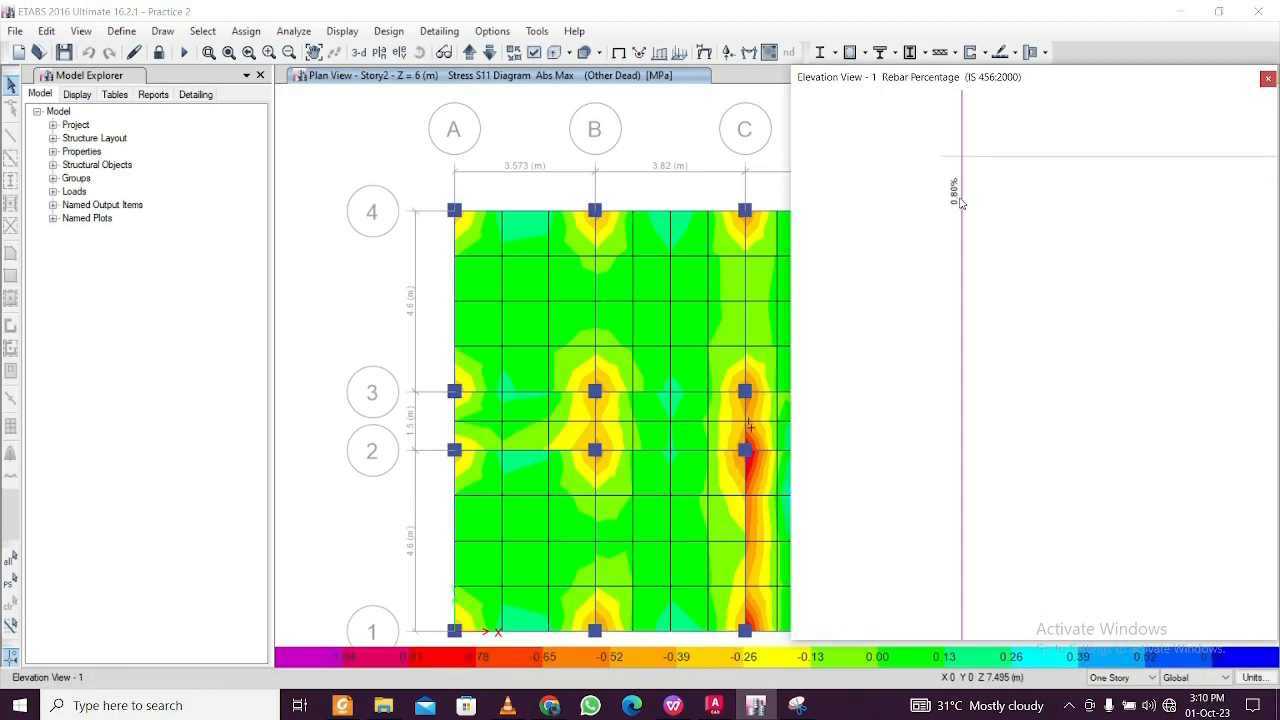
{"action": "scroll", "coordinate": [975, 480], "scroll_direction": "down", "scroll_amount": 3}
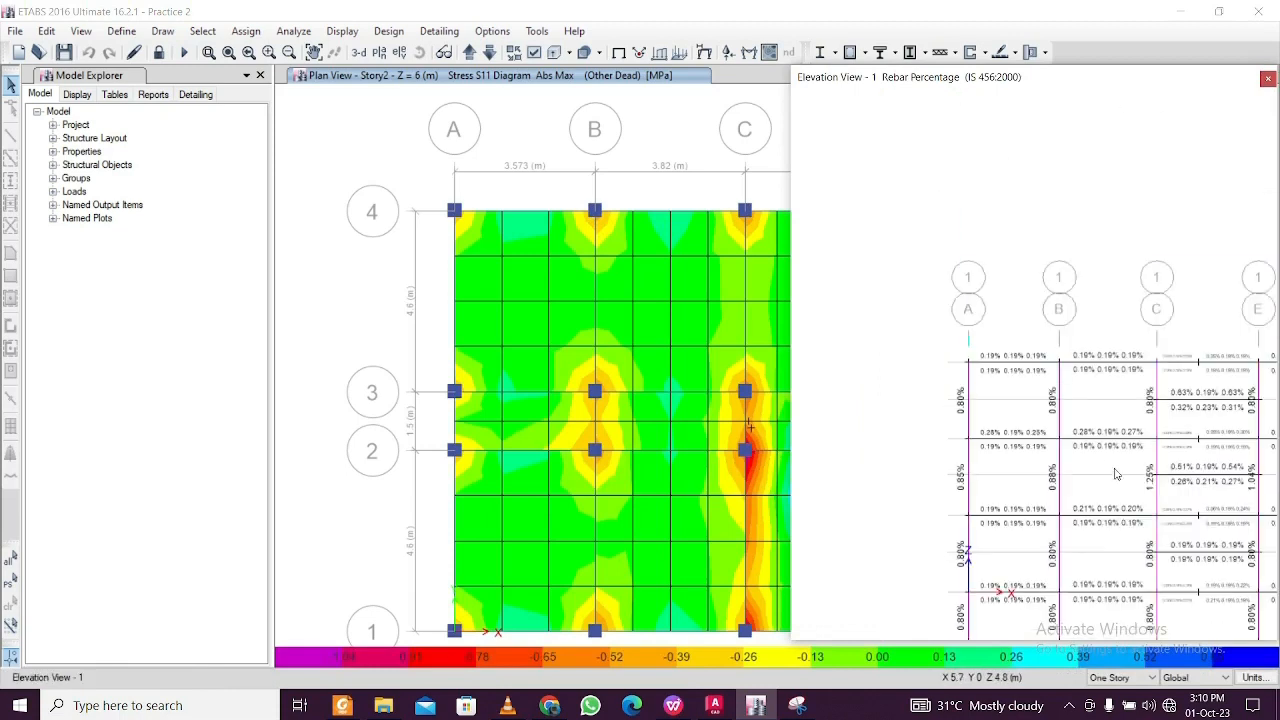
{"action": "scroll", "coordinate": [985, 480], "scroll_direction": "up", "scroll_amount": 2}
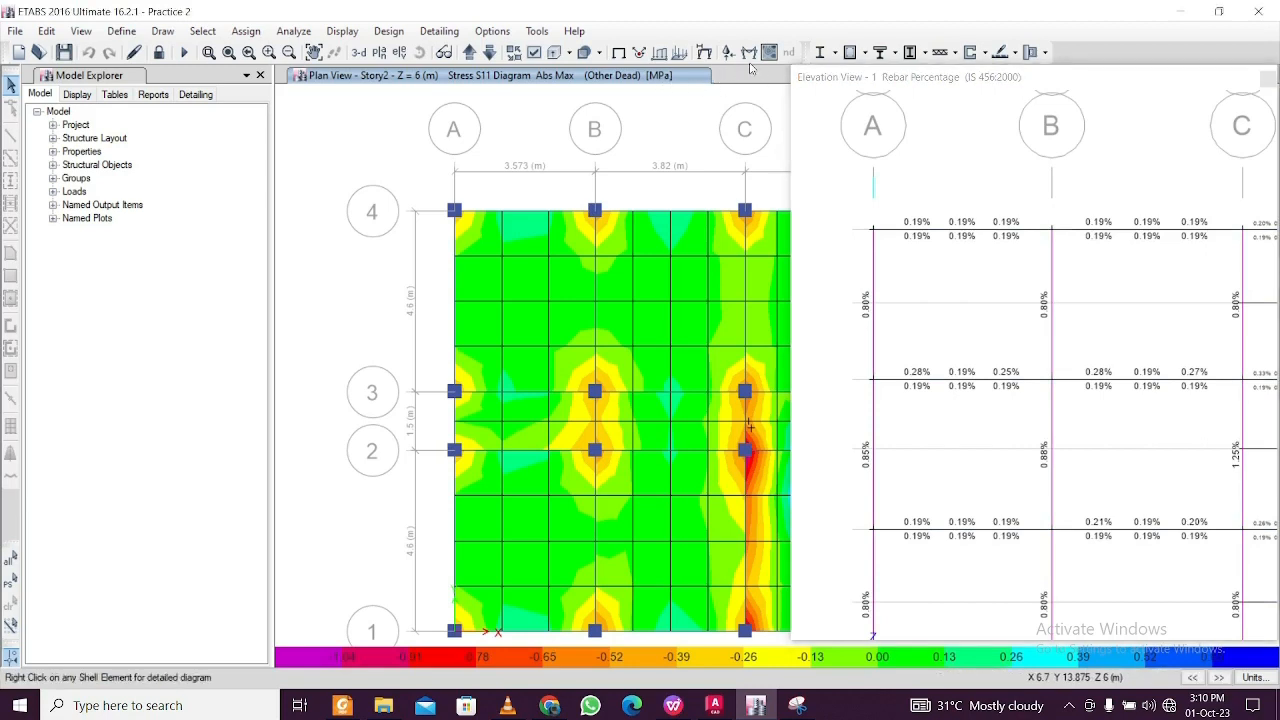
{"action": "left_click", "coordinate": [910, 74]}
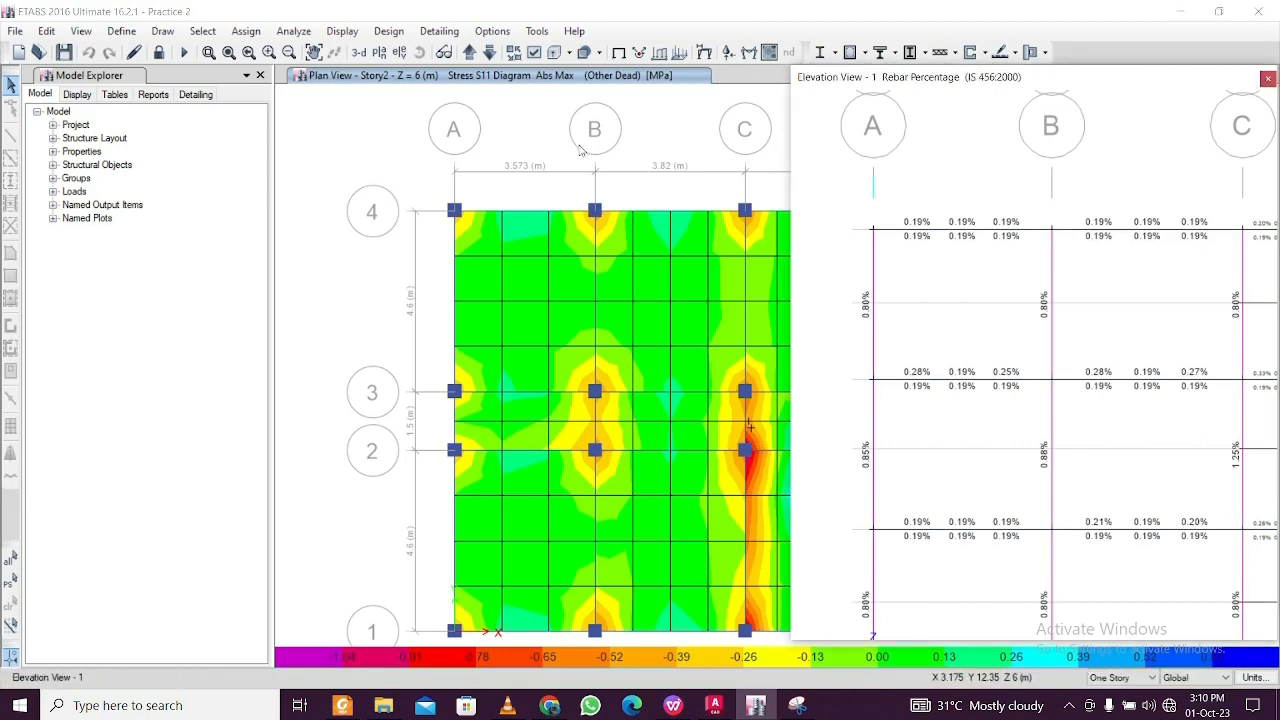
Dock the Elevation View 1 rebar percentage window and close the Story2 plan view.
{"action": "double_click", "coordinate": [956, 84]}
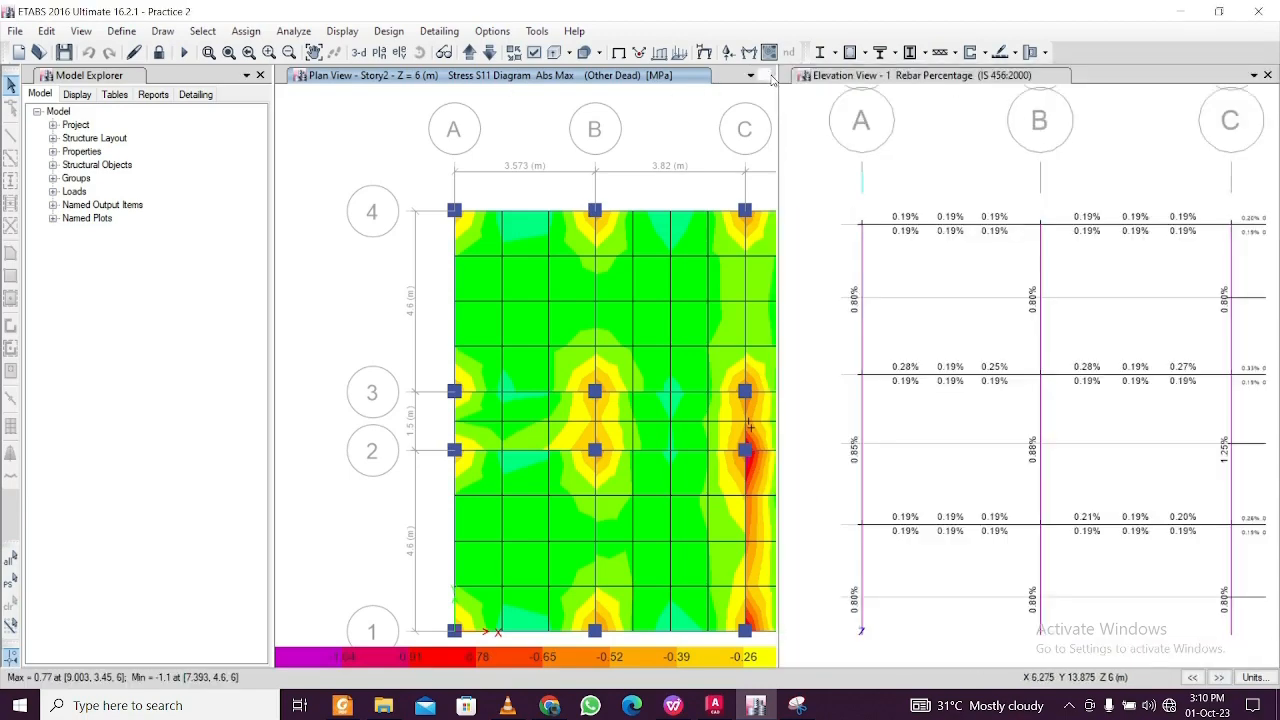
{"action": "left_click", "coordinate": [770, 76]}
{"action": "scroll", "coordinate": [656, 334], "scroll_direction": "up", "scroll_amount": 3}
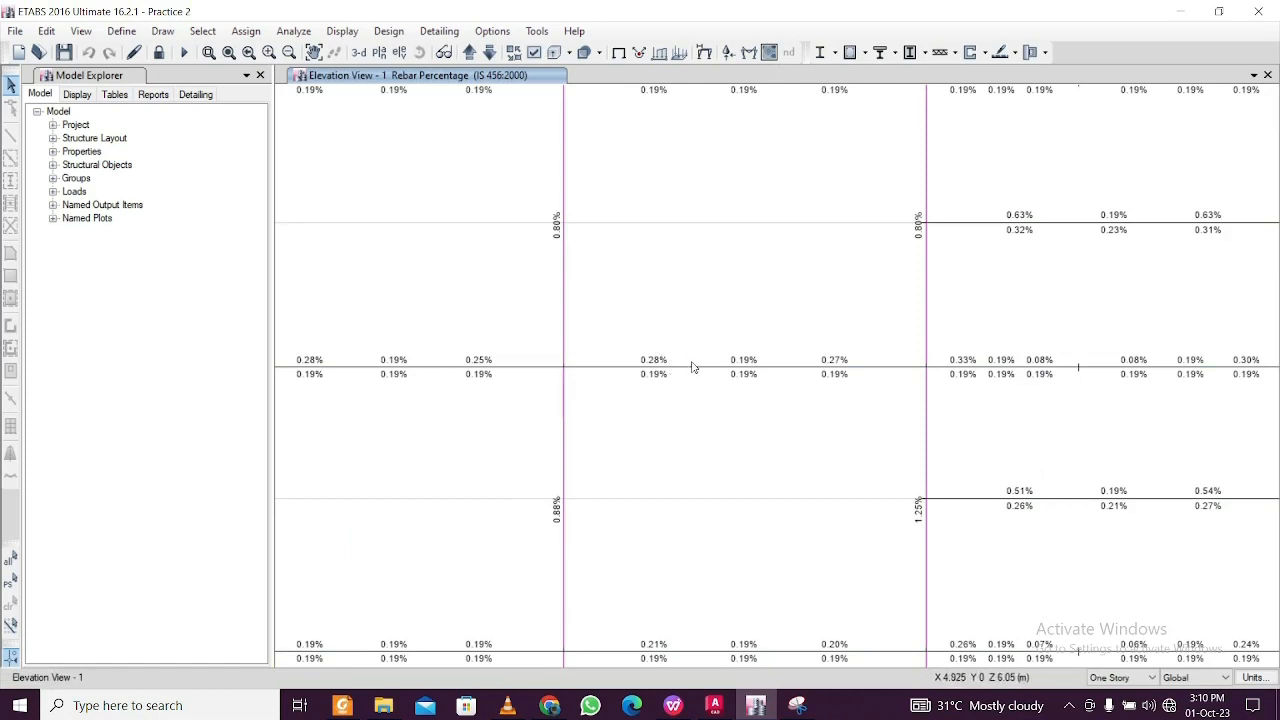
Examine the rebar percentages of the beams and columns across all grids and stories in Elevation View 1.
{"action": "scroll", "coordinate": [700, 368], "scroll_direction": "down", "scroll_amount": 3}
{"action": "scroll", "coordinate": [680, 371], "scroll_direction": "up", "scroll_amount": 3}
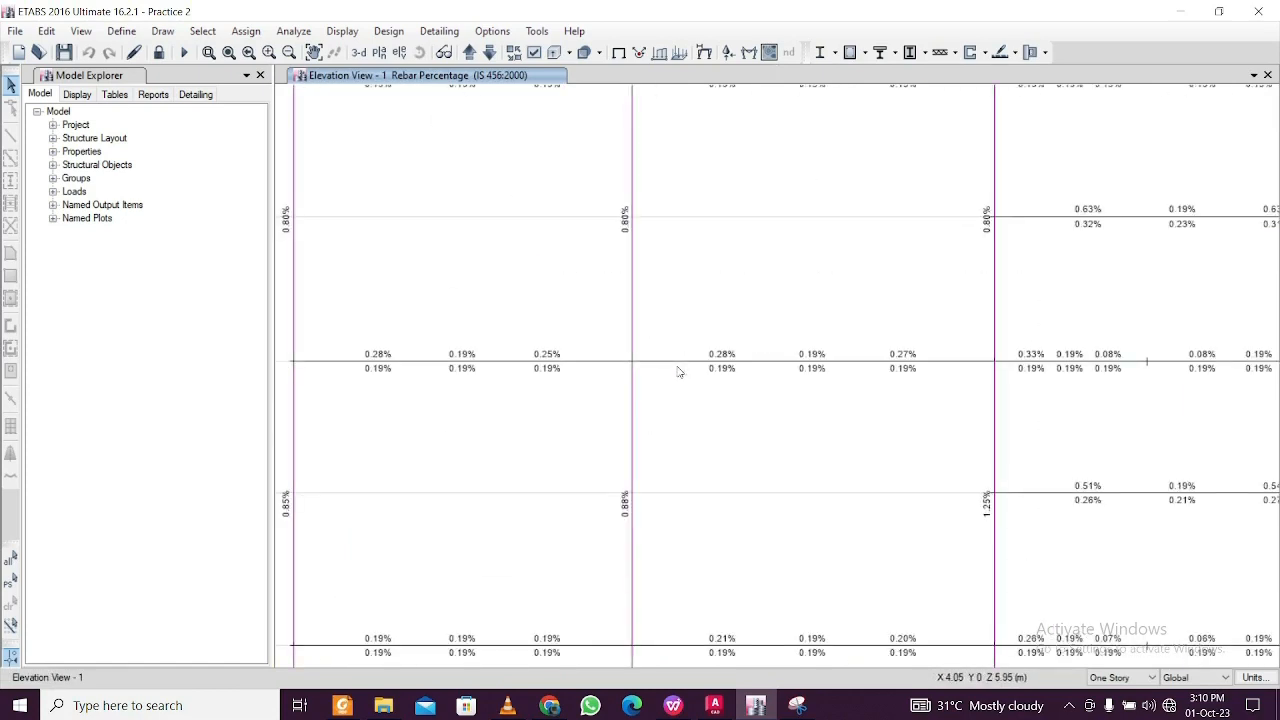
{"action": "scroll", "coordinate": [678, 370], "scroll_direction": "down", "scroll_amount": 3}
{"action": "scroll", "coordinate": [803, 420], "scroll_direction": "up", "scroll_amount": 2}
{"action": "scroll", "coordinate": [937, 503], "scroll_direction": "up", "scroll_amount": 2}
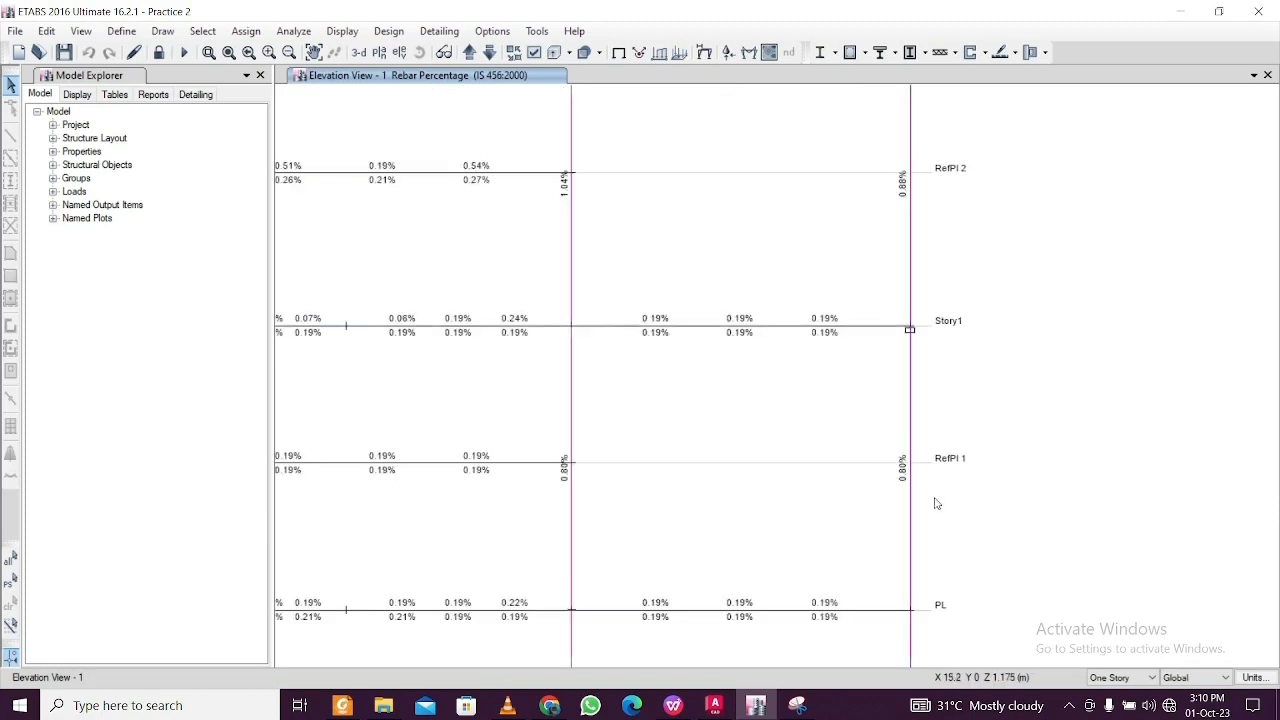
{"action": "middle_click_drag", "start_coordinate": [945, 409], "coordinate": [931, 517]}
{"action": "scroll", "coordinate": [914, 402], "scroll_direction": "up", "scroll_amount": 3}
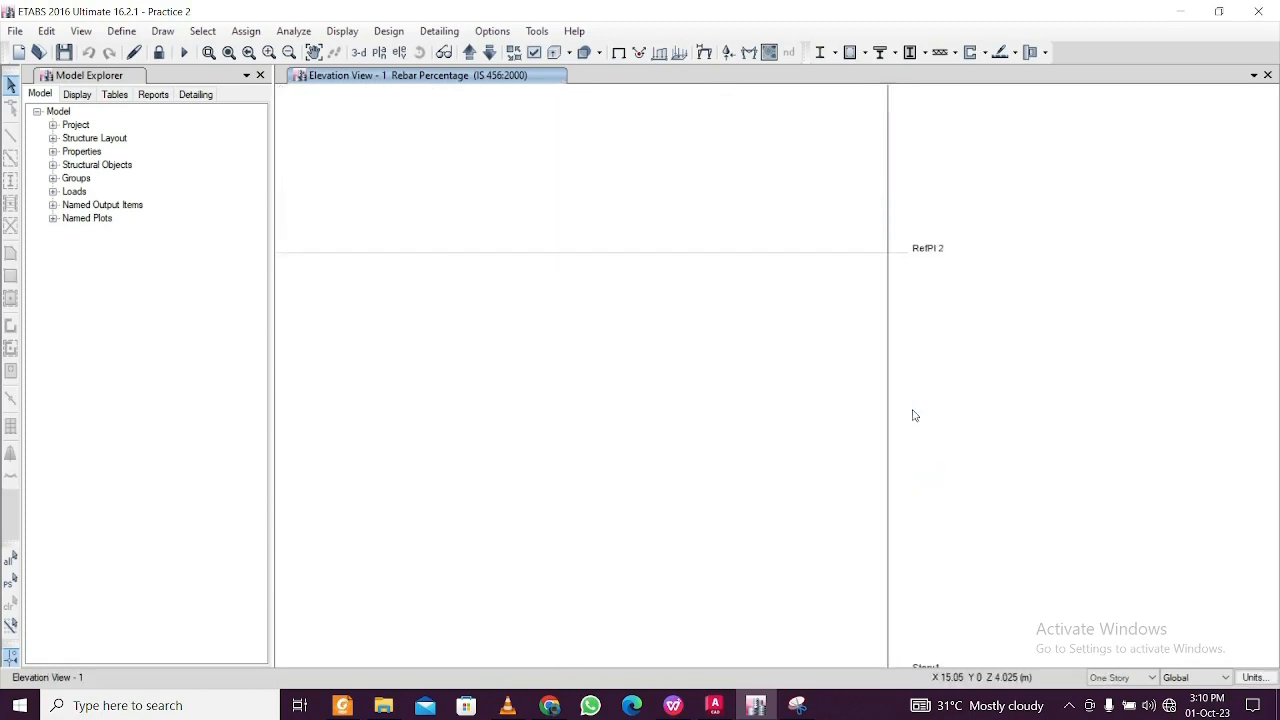
{"action": "middle_click_drag", "start_coordinate": [895, 321], "coordinate": [906, 369]}
{"action": "scroll", "coordinate": [901, 357], "scroll_direction": "up", "scroll_amount": 3}
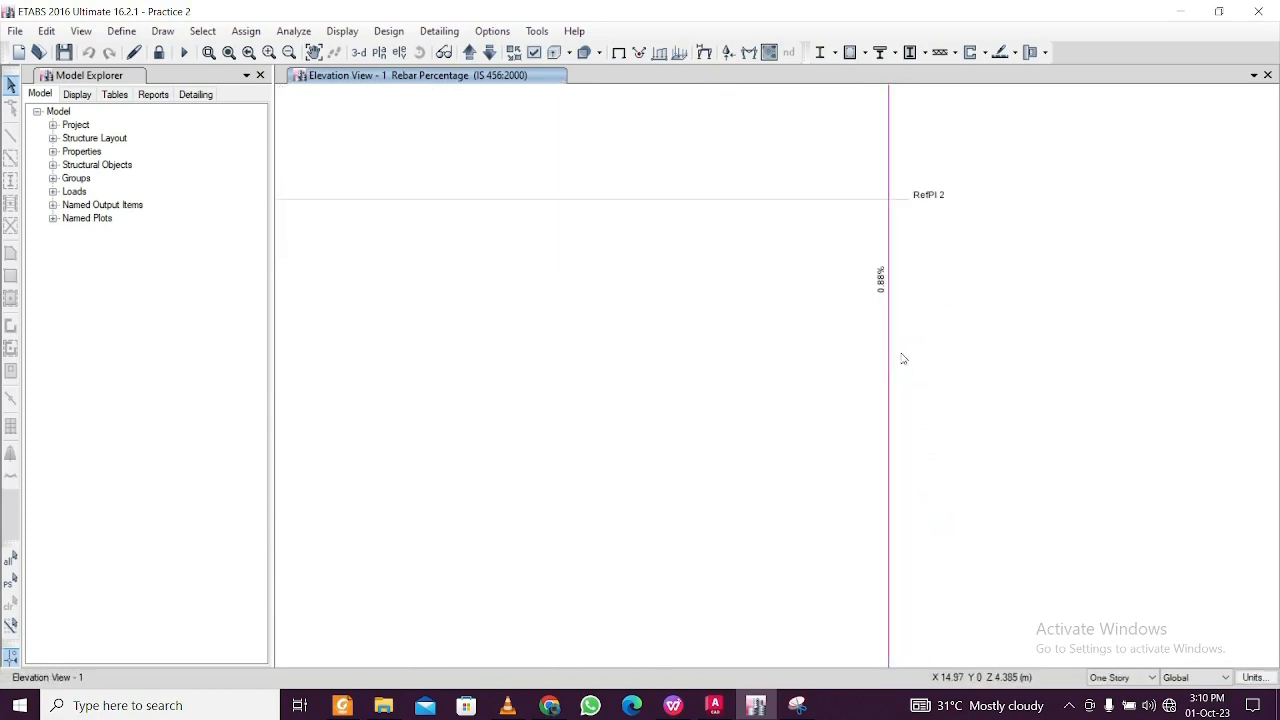
{"action": "scroll", "coordinate": [915, 420], "scroll_direction": "down", "scroll_amount": 3}
{"action": "scroll", "coordinate": [960, 420], "scroll_direction": "up", "scroll_amount": 2}
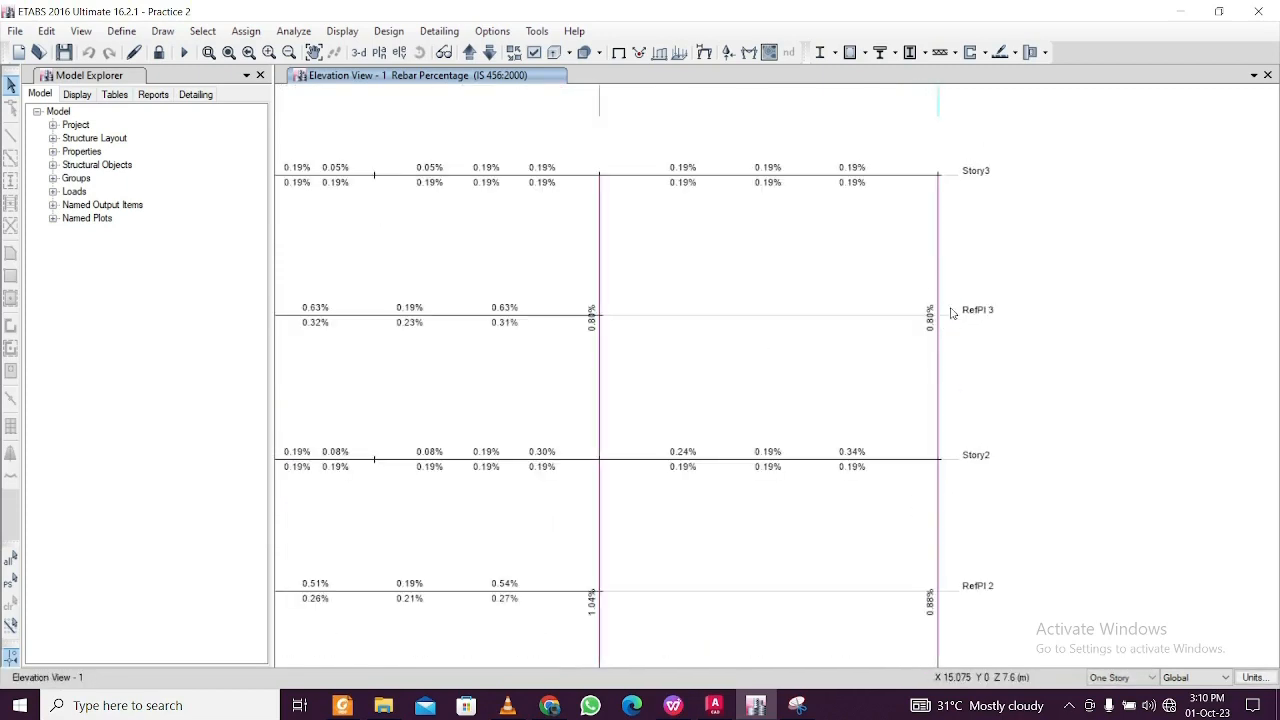
{"action": "scroll", "coordinate": [870, 380], "scroll_direction": "down", "scroll_amount": 3}
{"action": "scroll", "coordinate": [789, 406], "scroll_direction": "up", "scroll_amount": 3}
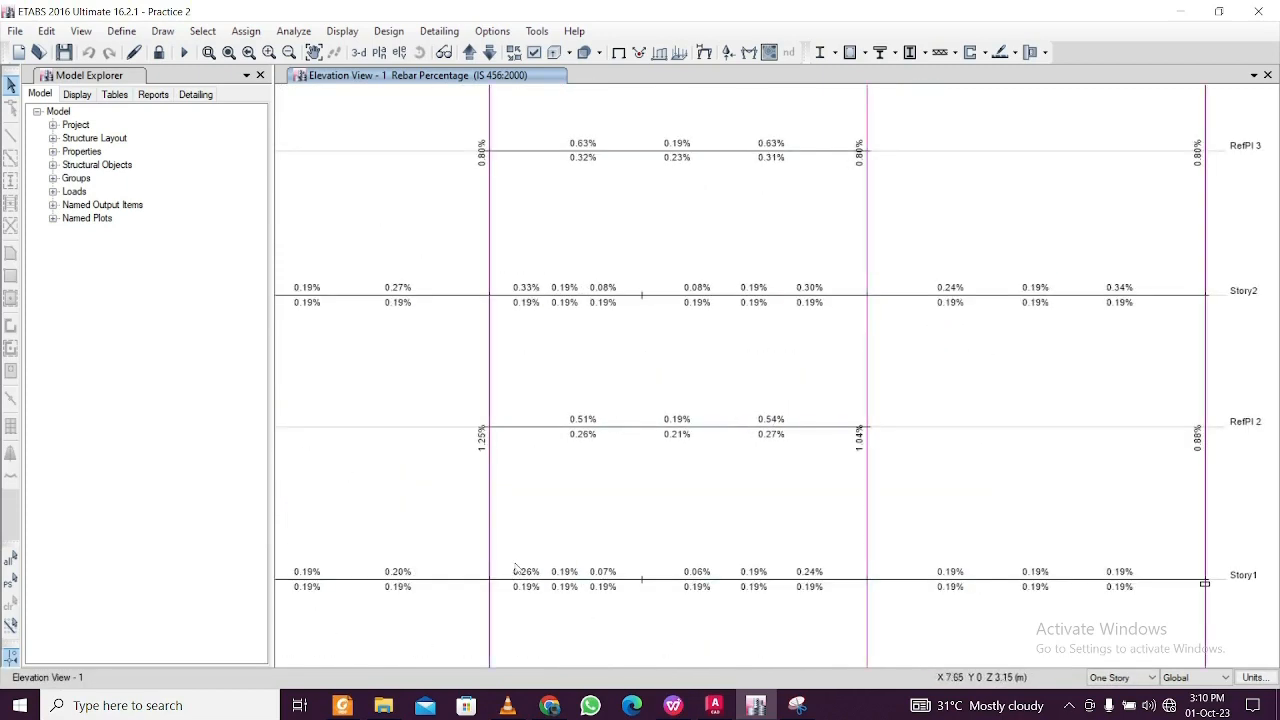
Review the beam rebar percentage limits on the Design Checks slide in WPS Office, and return to the full Elevation View 1 in ETABS.
{"action": "left_click", "coordinate": [673, 705]}
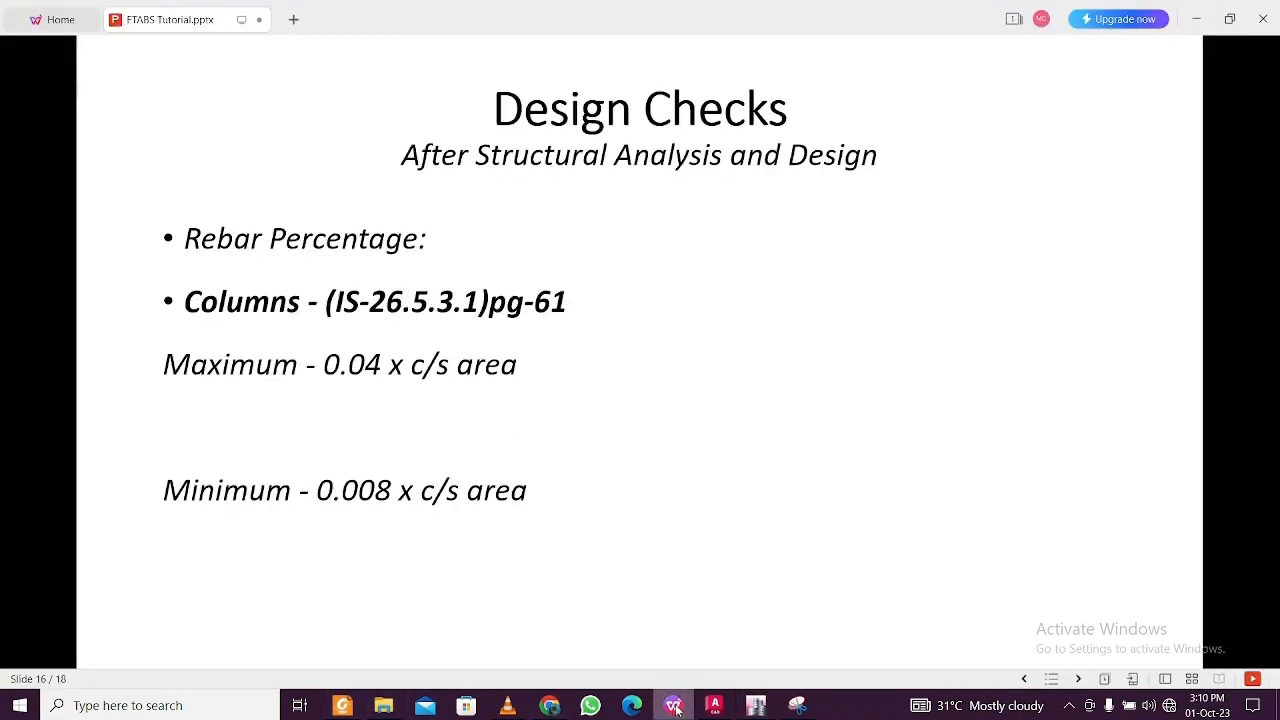
{"action": "left_click", "coordinate": [617, 598]}
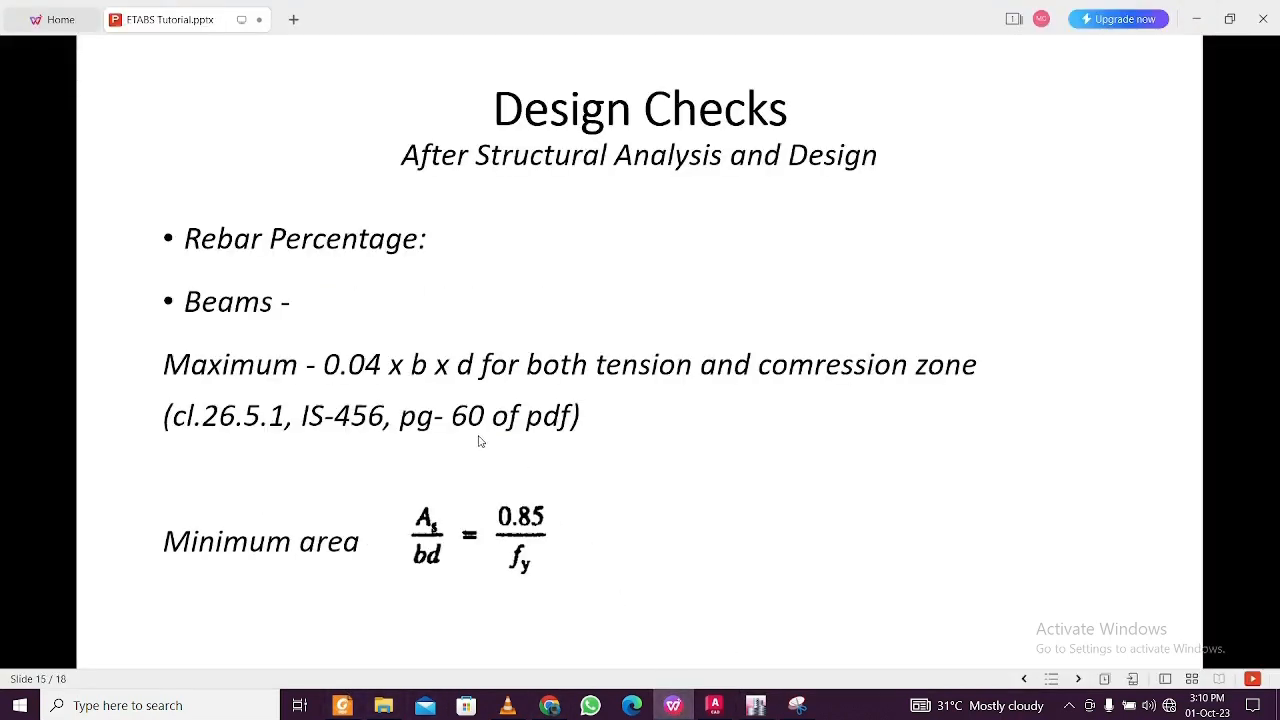
{"action": "left_click", "coordinate": [1195, 19]}
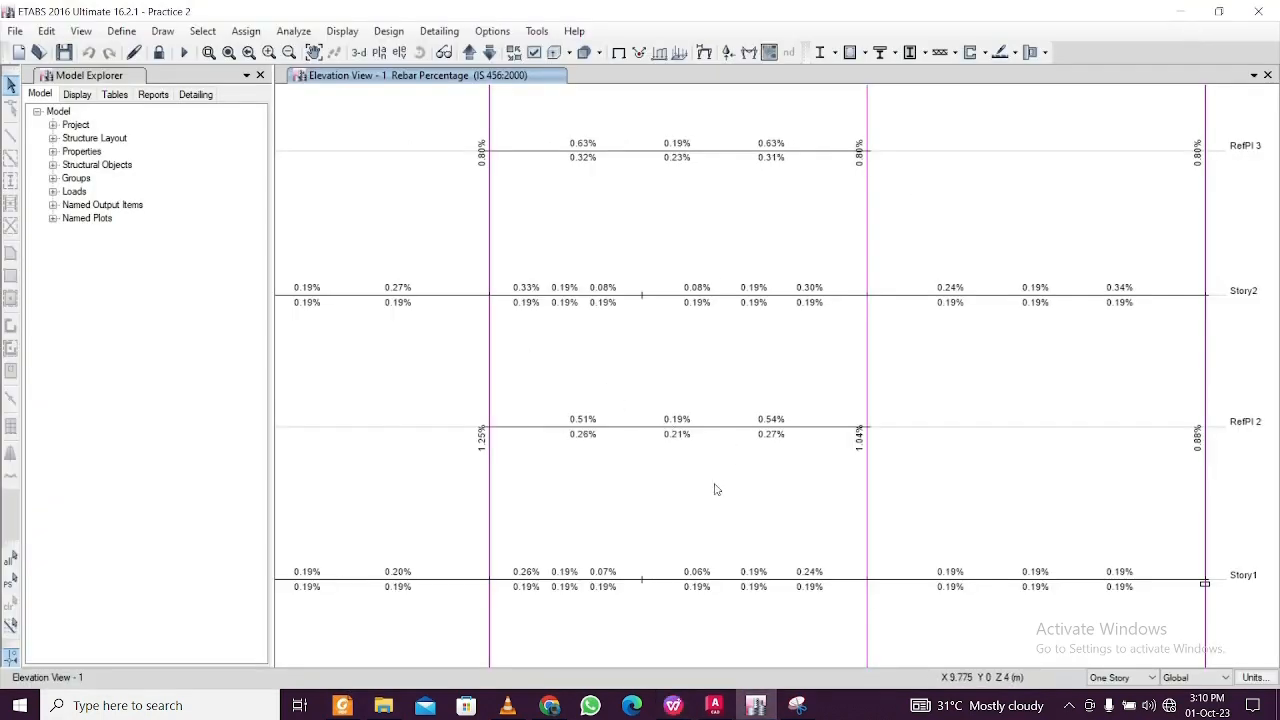
{"action": "scroll", "coordinate": [755, 524], "scroll_direction": "down", "scroll_amount": 3}
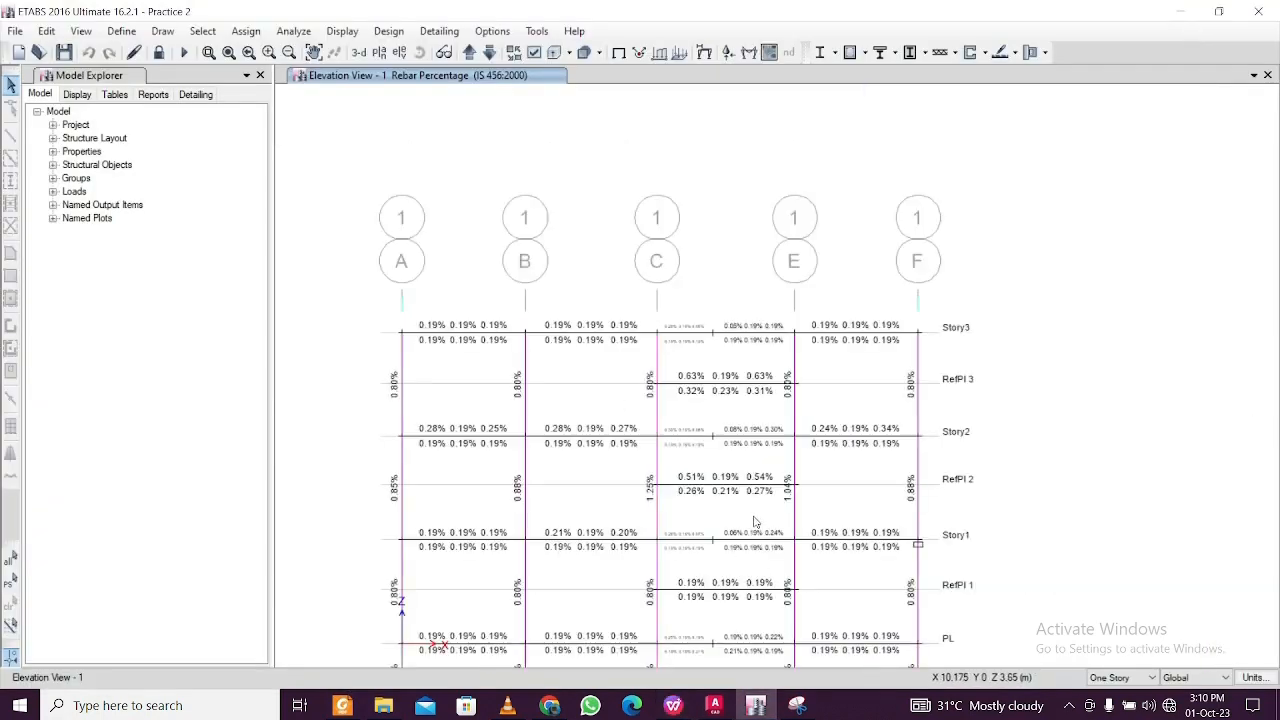
{"action": "middle_click_drag", "start_coordinate": [856, 584], "coordinate": [895, 474]}
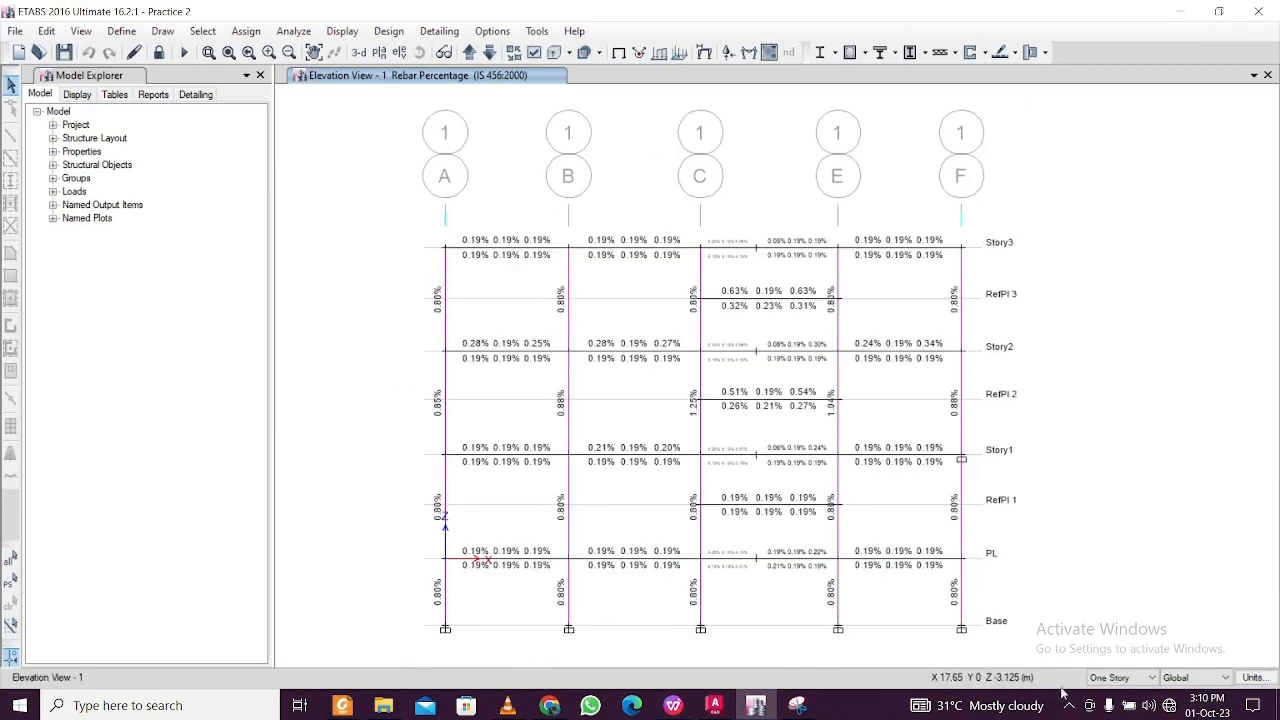
Switch to the 3-D view and display the Column P-M-M Interaction Ratios design output for the concrete frames.
{"action": "key", "text": "F8"}
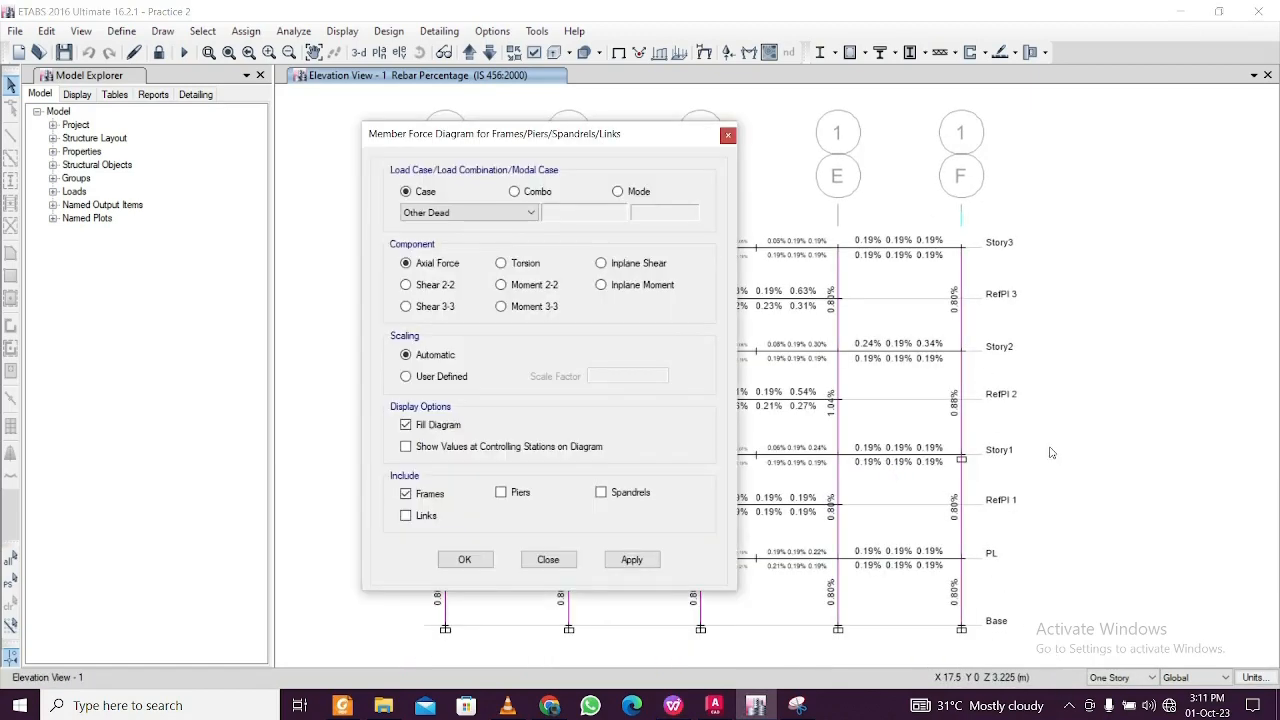
{"action": "left_click", "coordinate": [728, 135]}
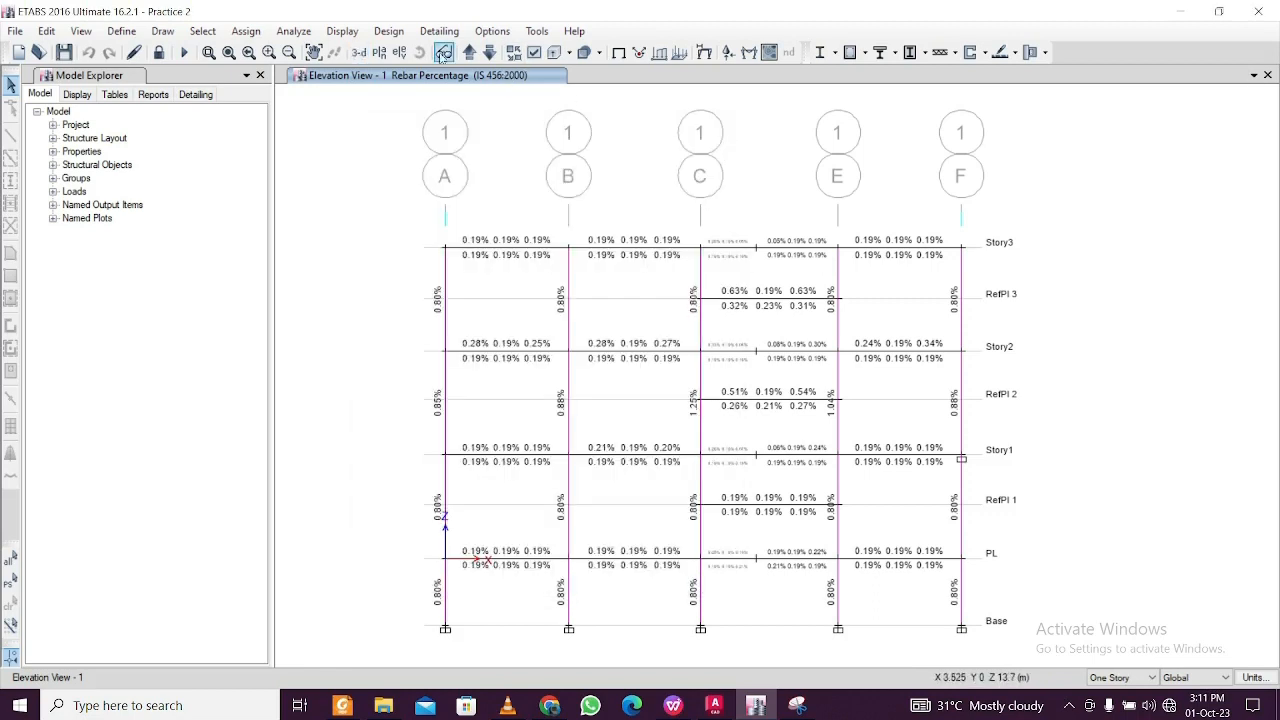
{"action": "left_click", "coordinate": [358, 52]}
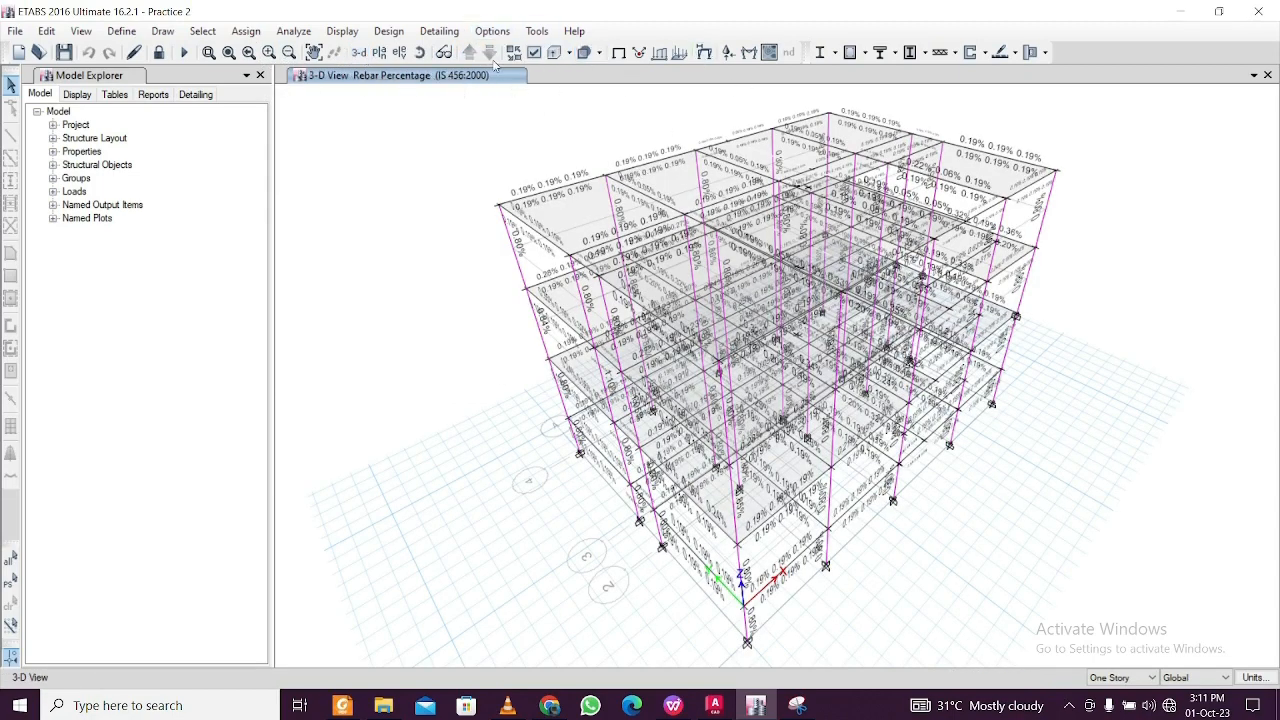
{"action": "left_click", "coordinate": [866, 55]}
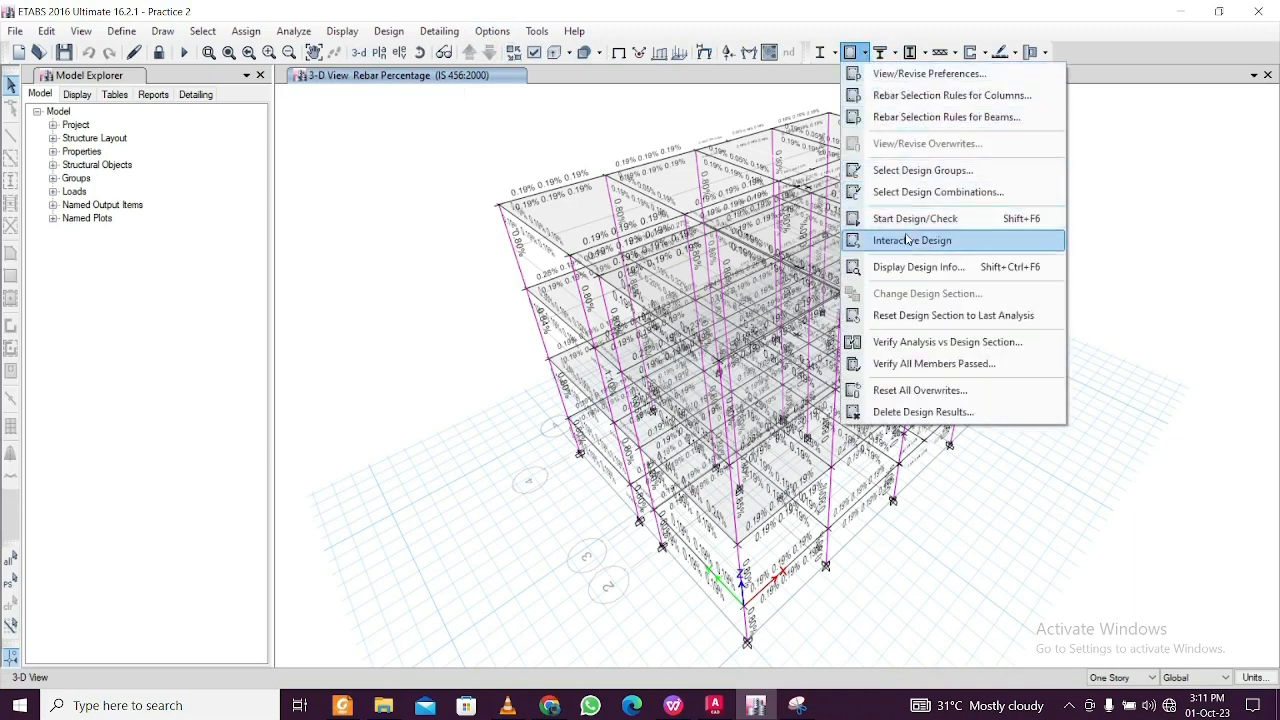
{"action": "left_click", "coordinate": [915, 267]}
{"action": "left_click", "coordinate": [551, 345]}
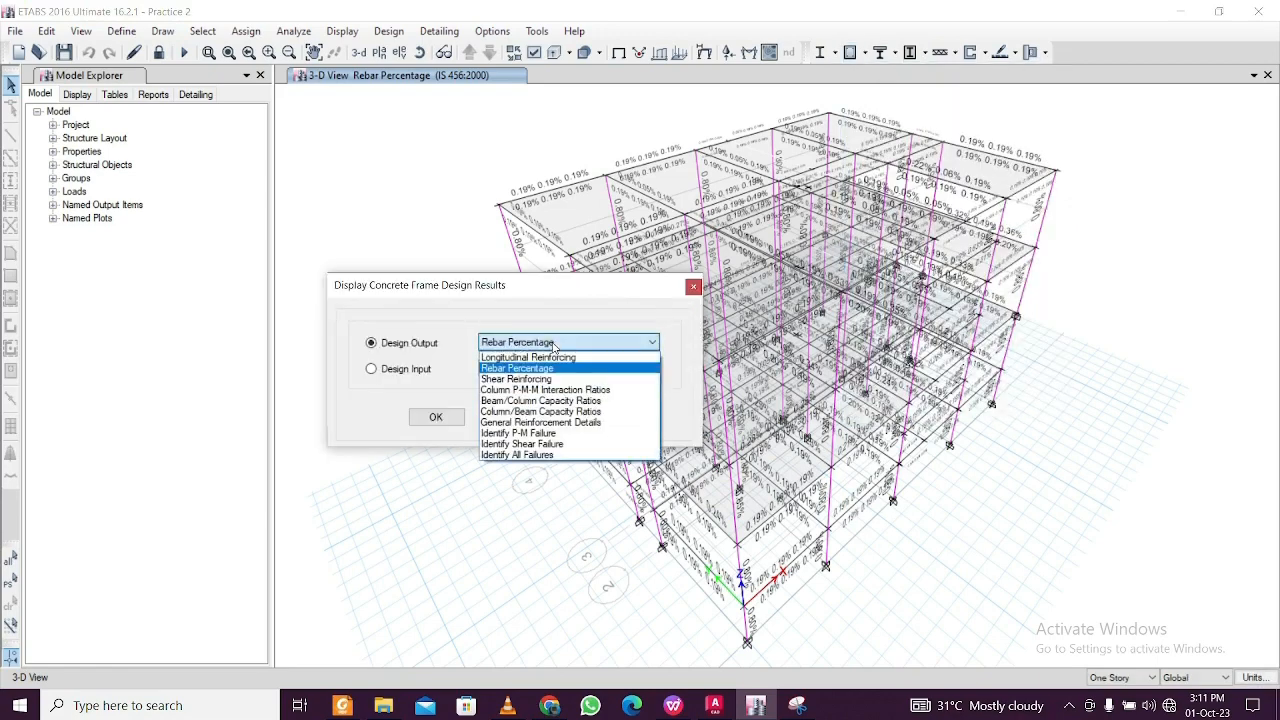
{"action": "left_click", "coordinate": [563, 390]}
{"action": "left_click", "coordinate": [603, 417]}
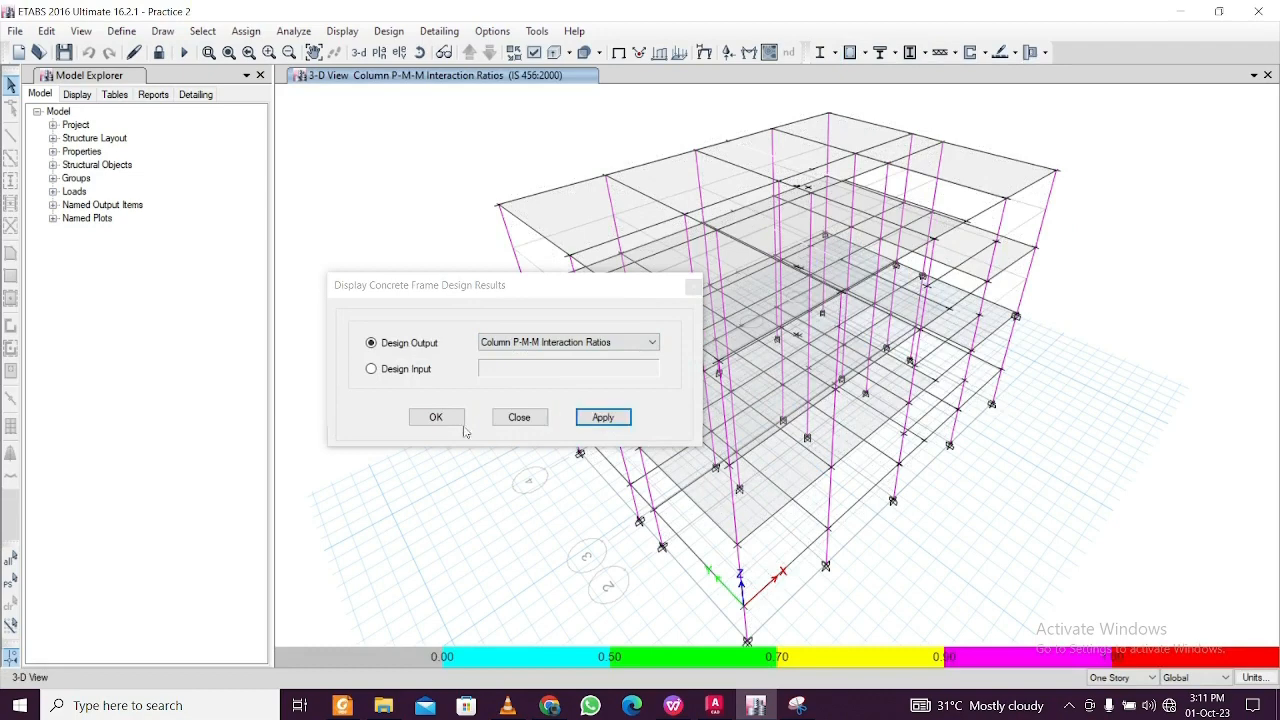
{"action": "left_click", "coordinate": [452, 420]}
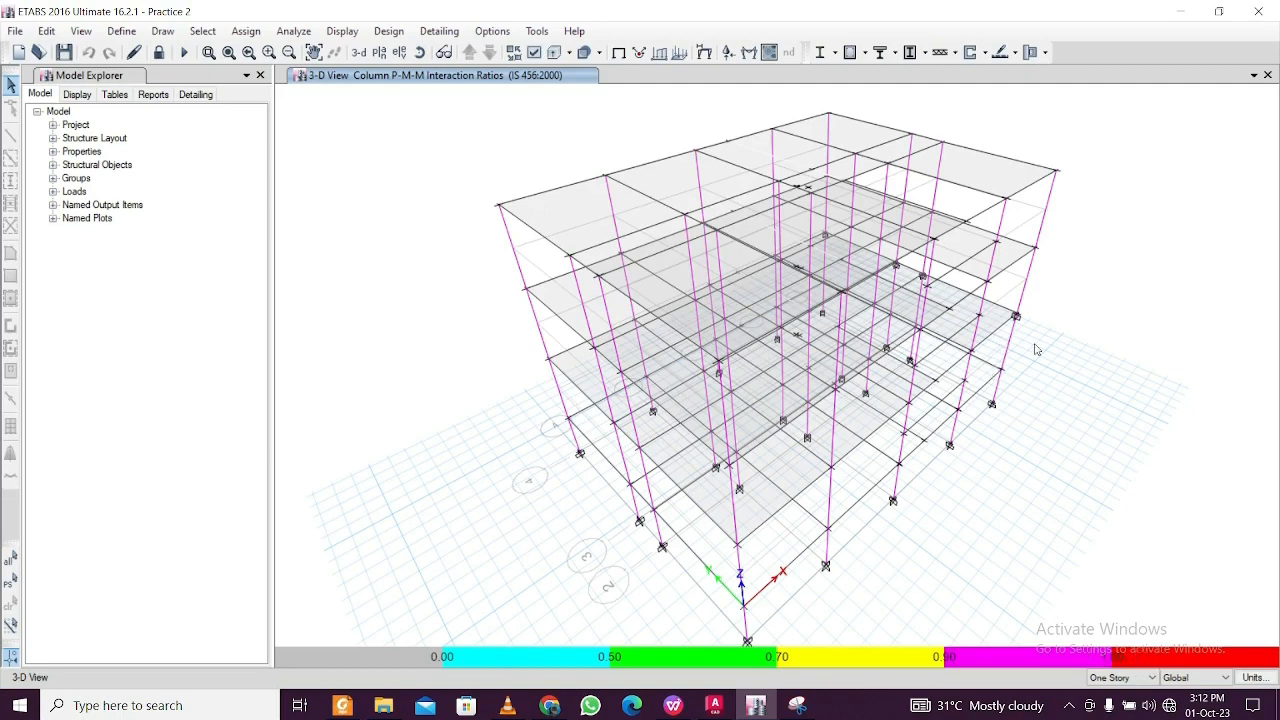
{"action": "left_click", "coordinate": [1071, 705]}
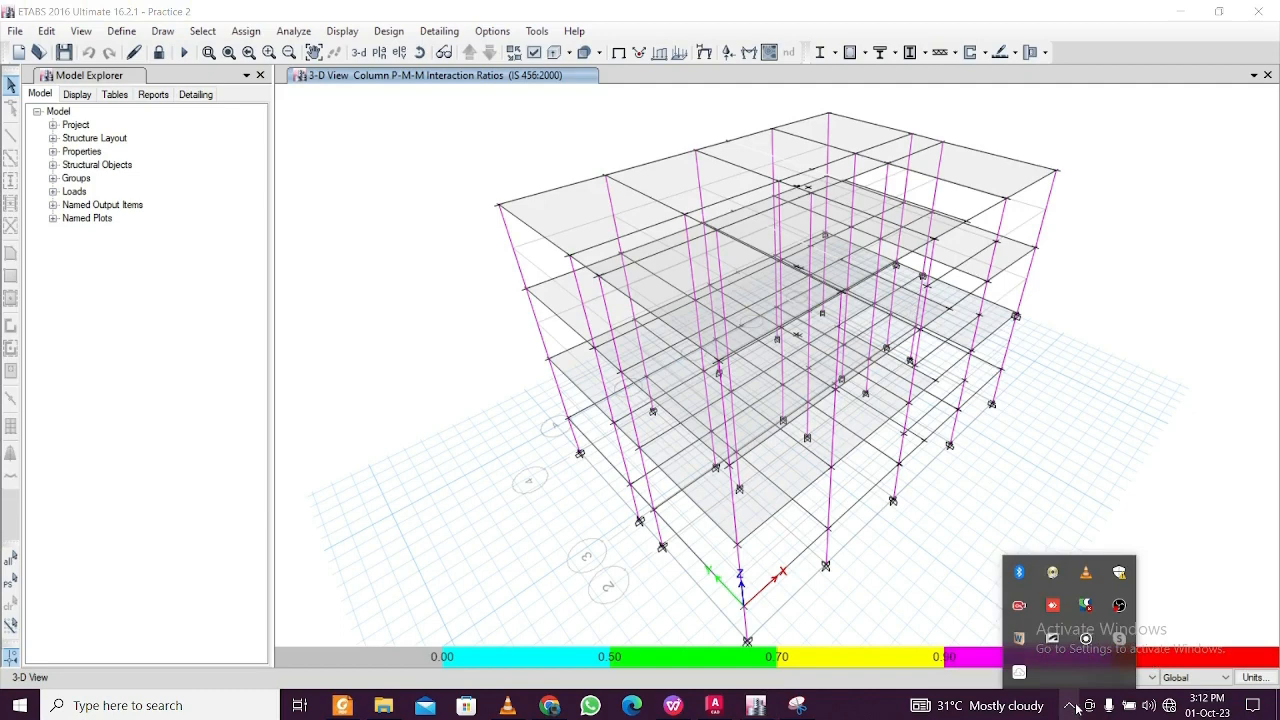
{"action": "left_click", "coordinate": [1110, 289]}
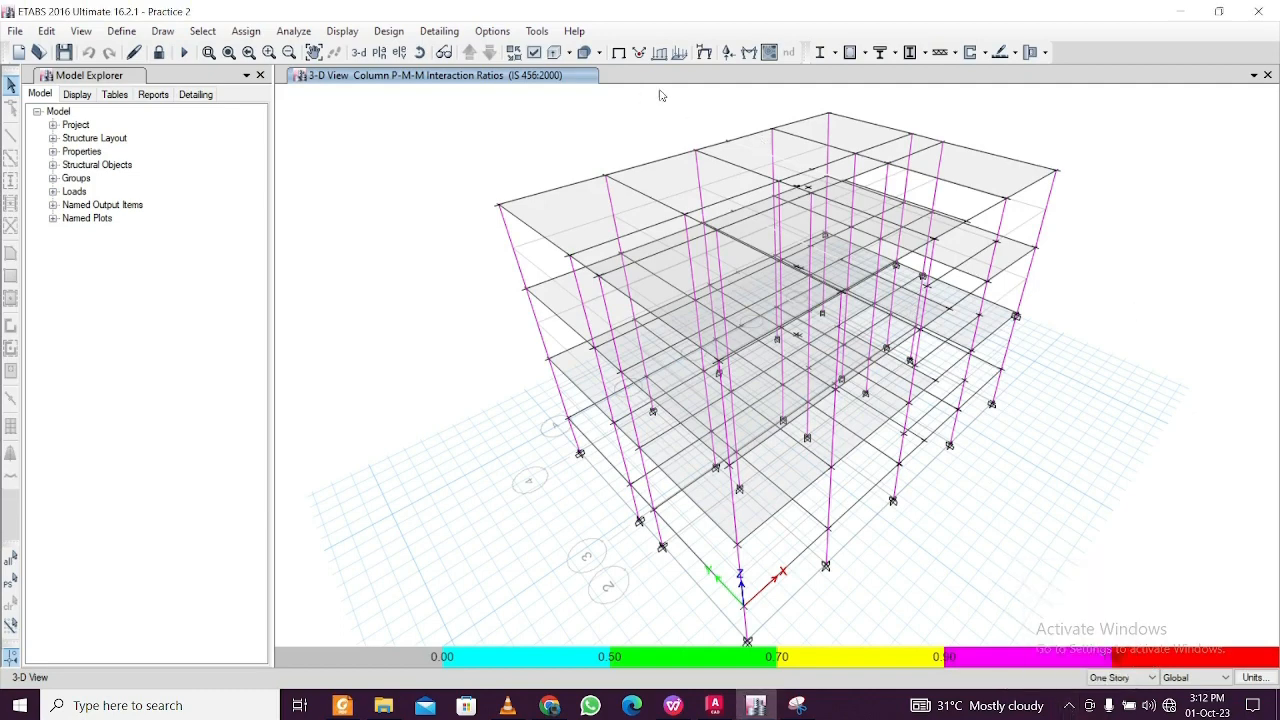
Apply the Beam/Column Capacity Ratios design output to the concrete frames in the 3-D view.
{"action": "left_click", "coordinate": [864, 52]}
{"action": "left_click", "coordinate": [864, 52]}
{"action": "left_click", "coordinate": [864, 52]}
{"action": "left_click", "coordinate": [864, 52]}
{"action": "left_click", "coordinate": [866, 56]}
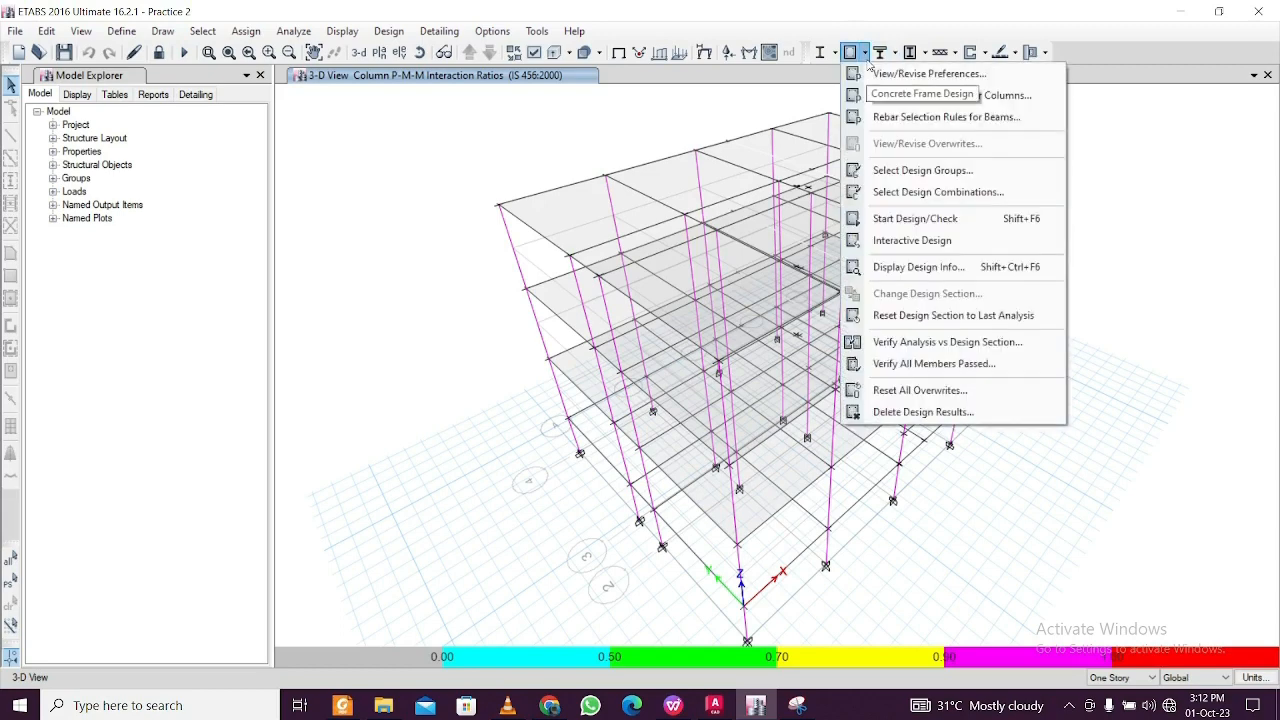
{"action": "left_click", "coordinate": [927, 266]}
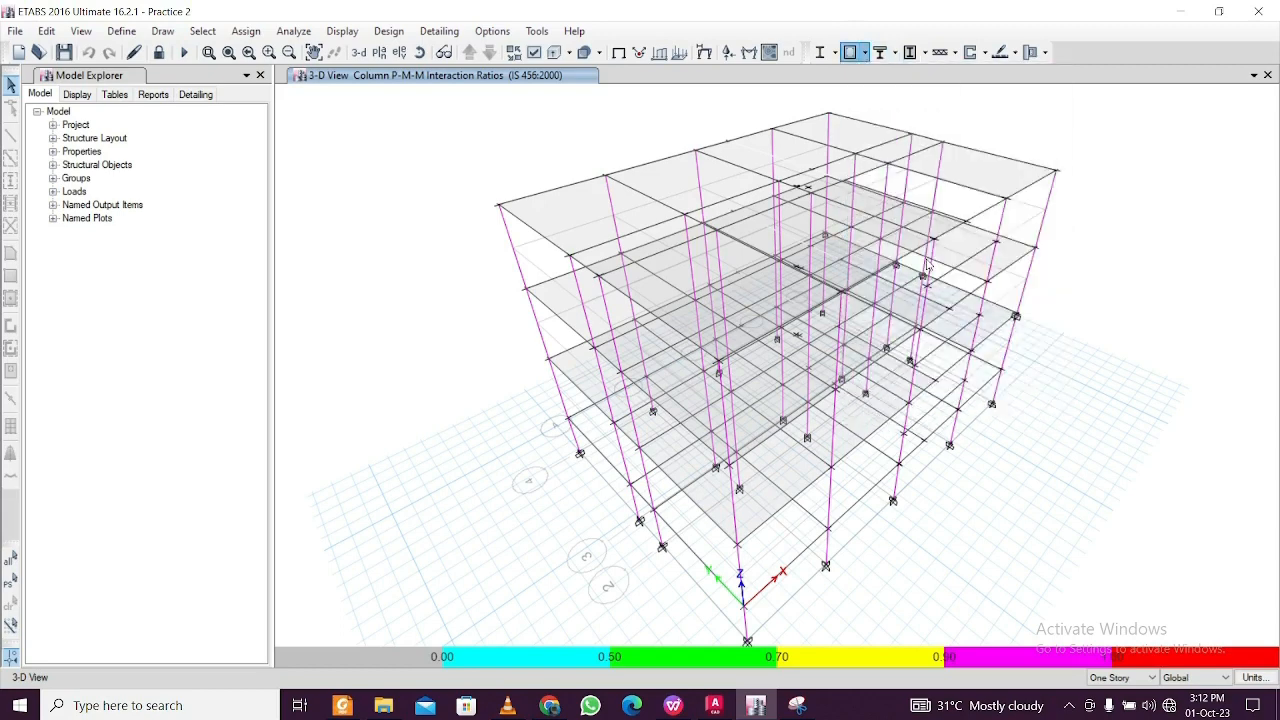
{"action": "left_click", "coordinate": [572, 342]}
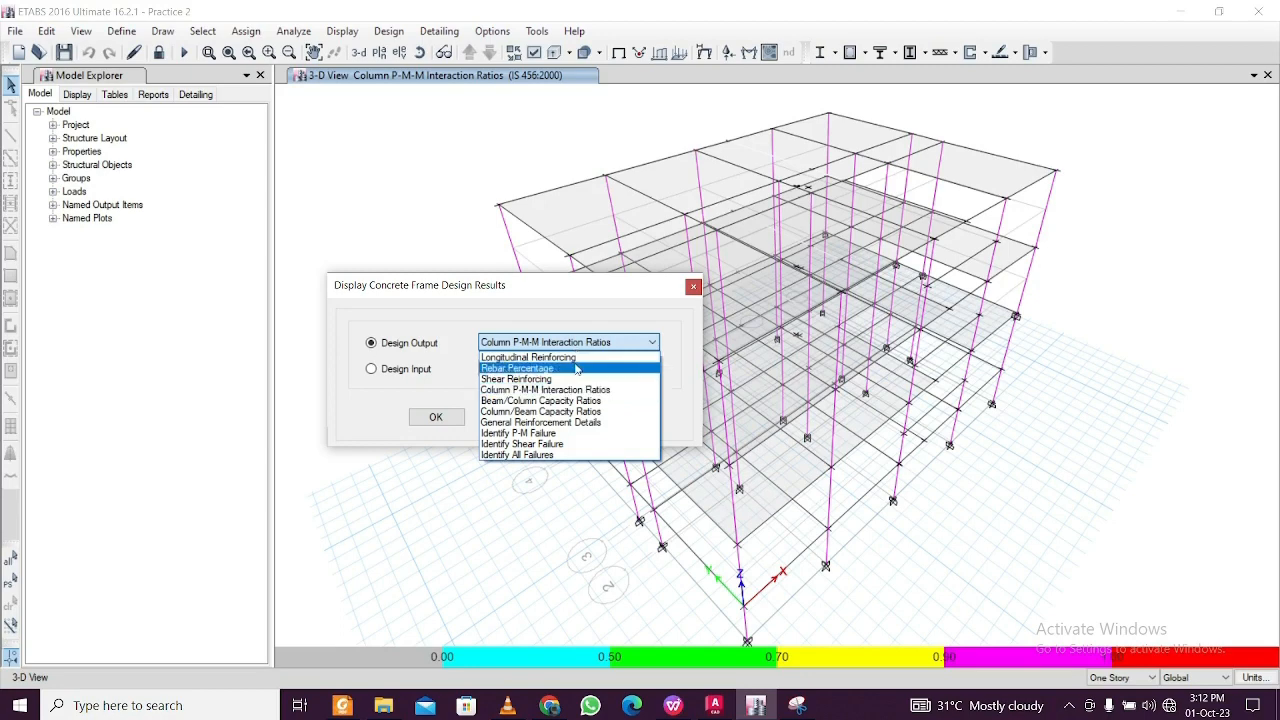
{"action": "left_click", "coordinate": [578, 401]}
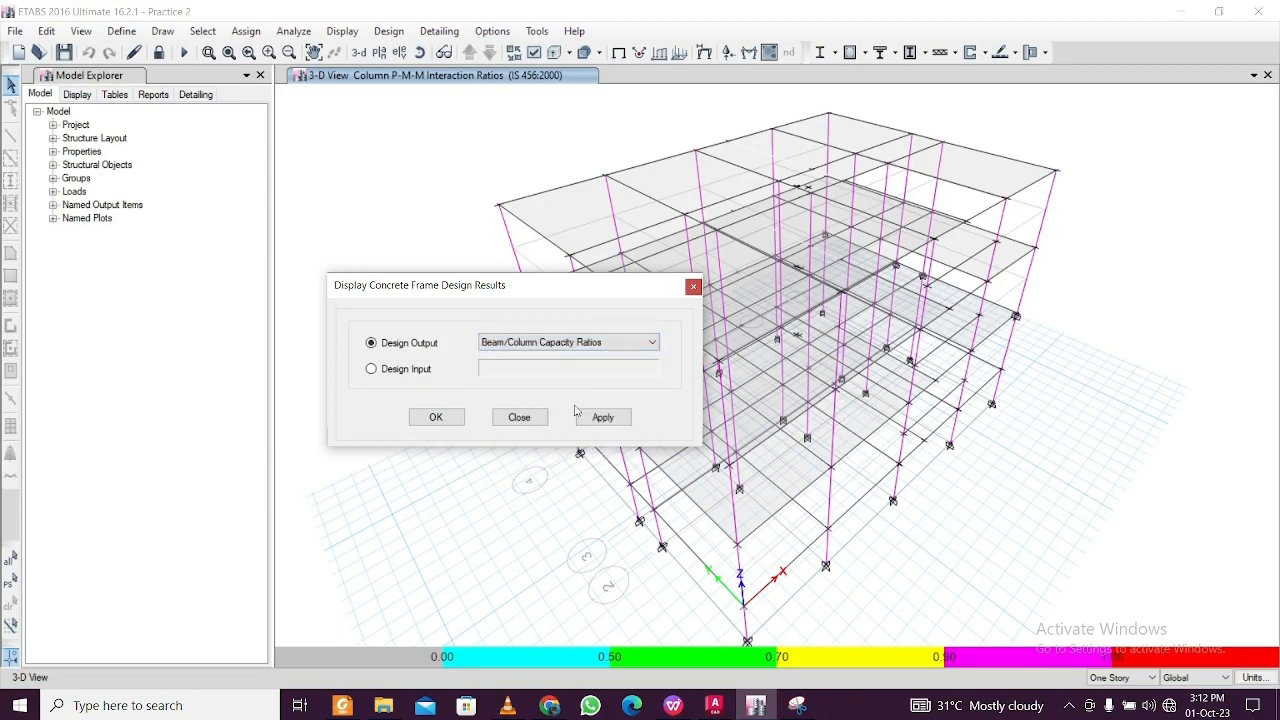
{"action": "left_click", "coordinate": [592, 419]}
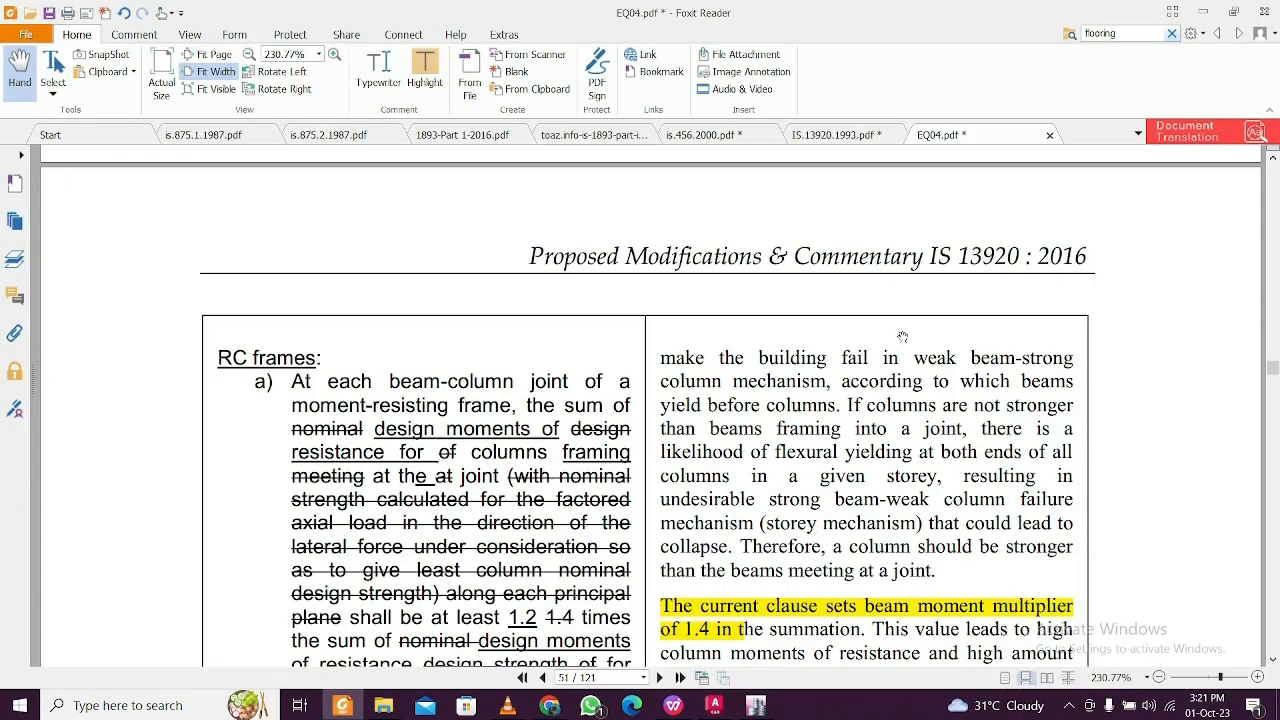
Read clause 7.2.1 and its commentary on relative beam and column strengths at a joint in EQ04.pdf, and switch back to ETABS.
{"action": "scroll", "coordinate": [902, 337], "scroll_direction": "up", "scroll_amount": 3}
{"action": "scroll", "coordinate": [901, 326], "scroll_direction": "up", "scroll_amount": 3}
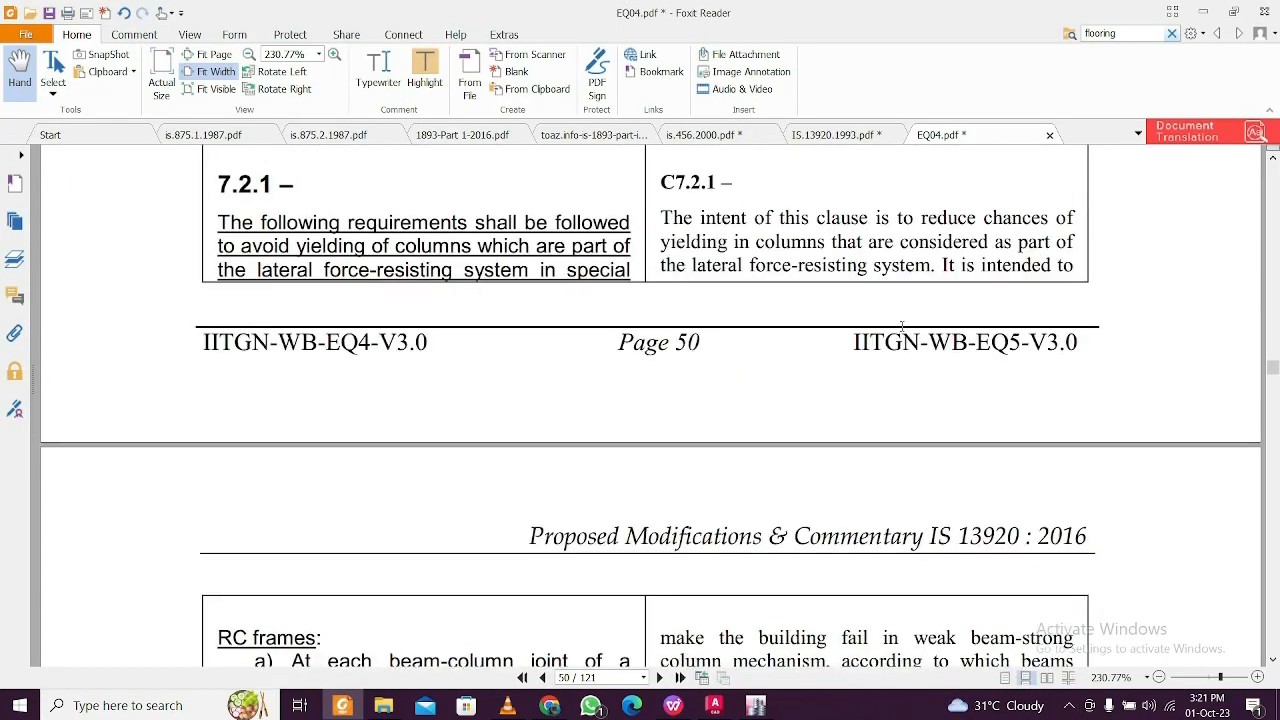
{"action": "scroll", "coordinate": [902, 326], "scroll_direction": "up", "scroll_amount": 3}
{"action": "scroll", "coordinate": [902, 326], "scroll_direction": "up", "scroll_amount": 1}
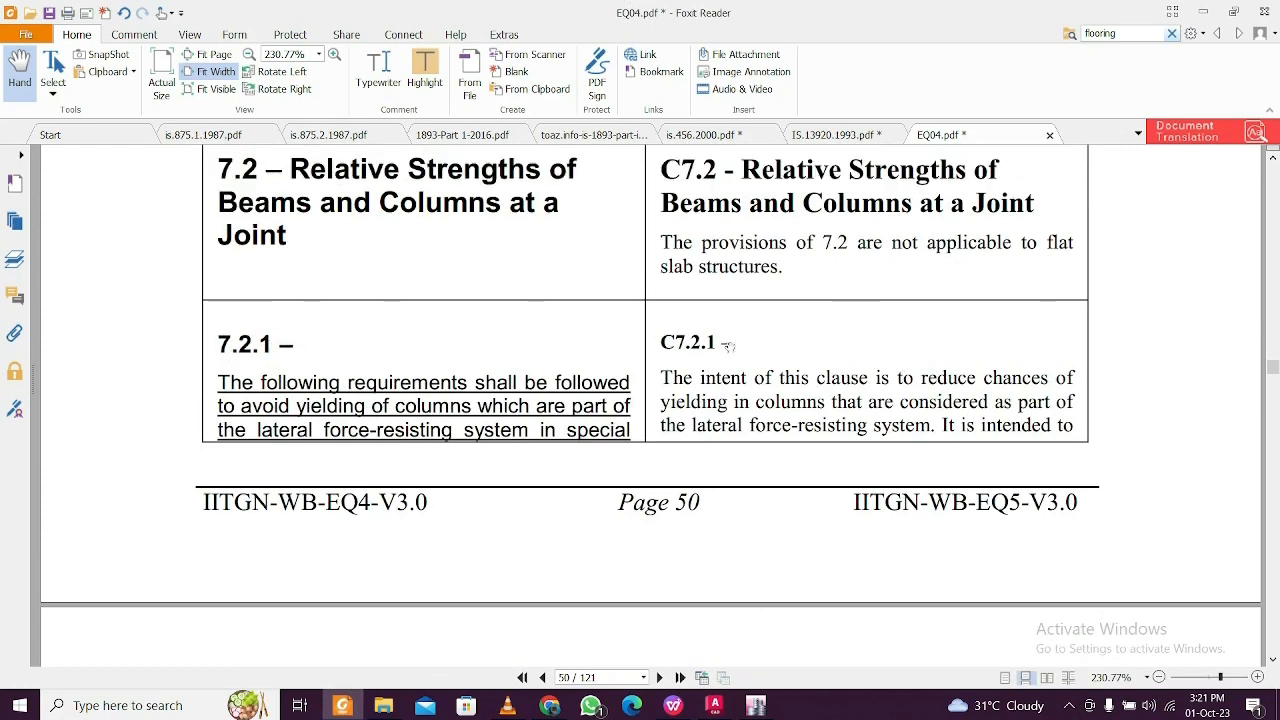
{"action": "scroll", "coordinate": [728, 350], "scroll_direction": "up", "scroll_amount": 1}
{"action": "scroll", "coordinate": [789, 320], "scroll_direction": "down", "scroll_amount": 10}
{"action": "scroll", "coordinate": [789, 320], "scroll_direction": "down", "scroll_amount": 4}
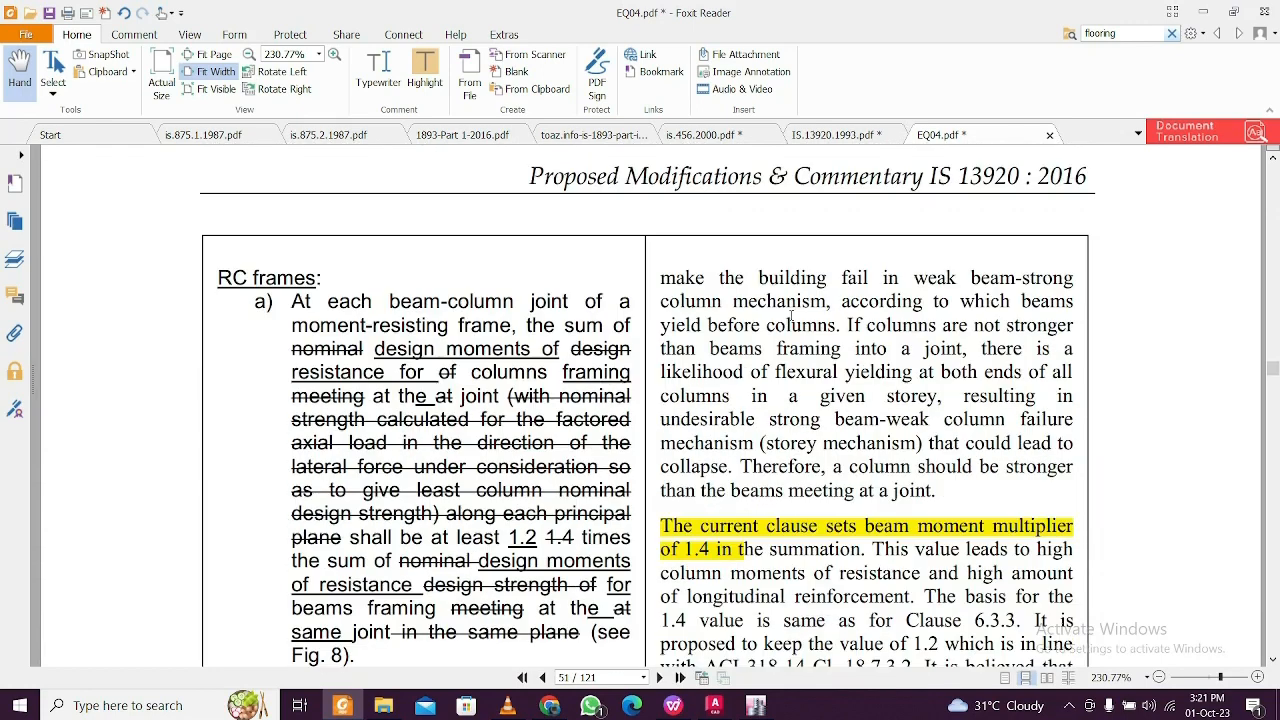
{"action": "scroll", "coordinate": [842, 433], "scroll_direction": "down", "scroll_amount": 1}
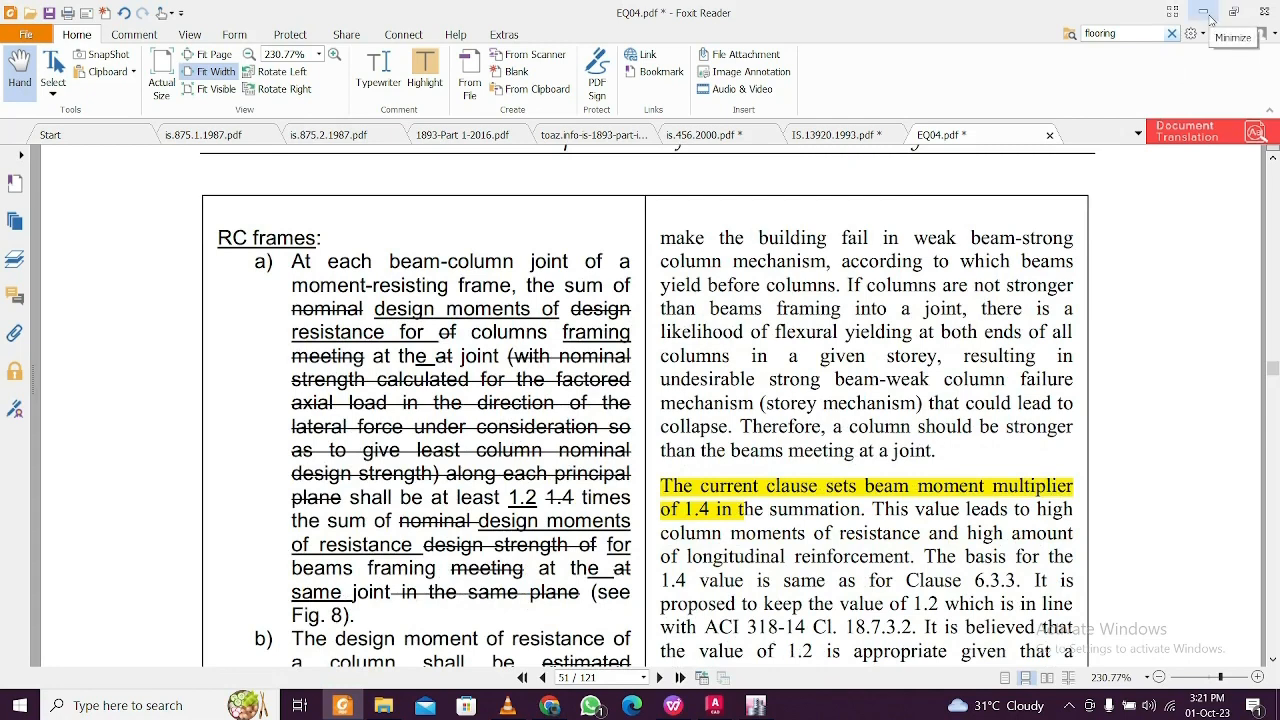
{"action": "scroll", "coordinate": [937, 246], "scroll_direction": "down", "scroll_amount": 1}
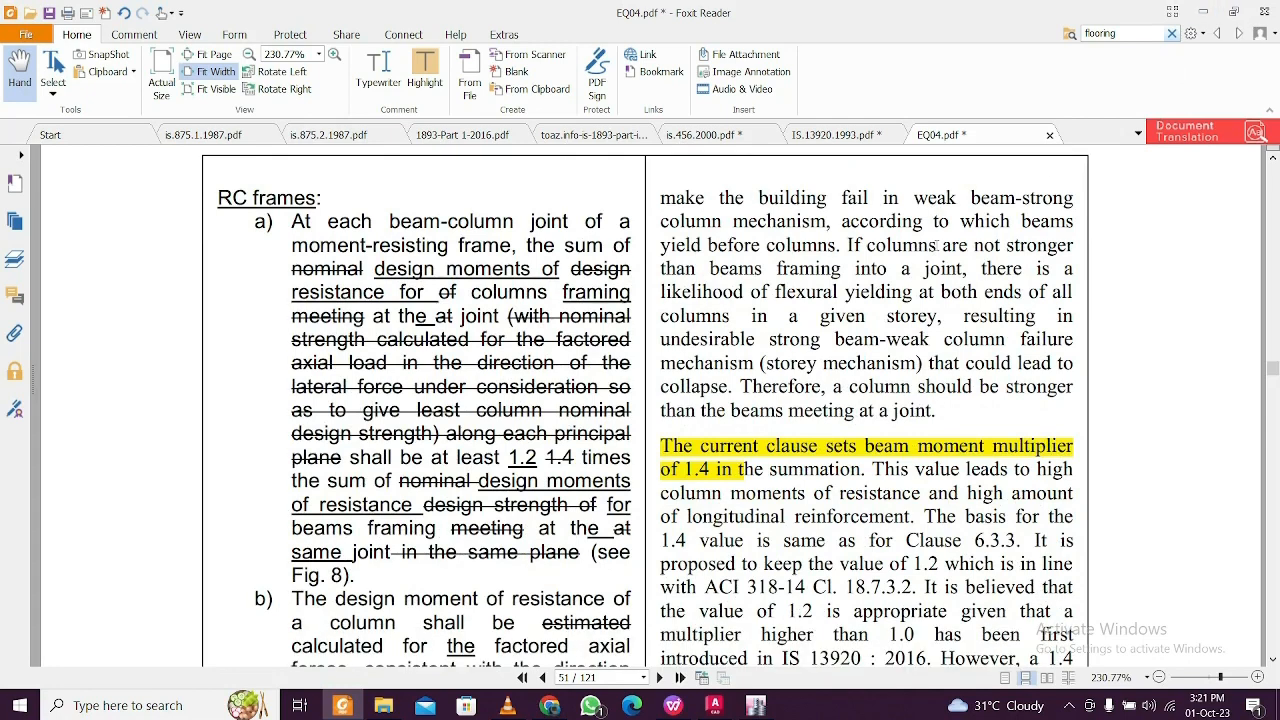
{"action": "scroll", "coordinate": [937, 246], "scroll_direction": "down", "scroll_amount": 2}
{"action": "scroll", "coordinate": [937, 240], "scroll_direction": "down", "scroll_amount": 1}
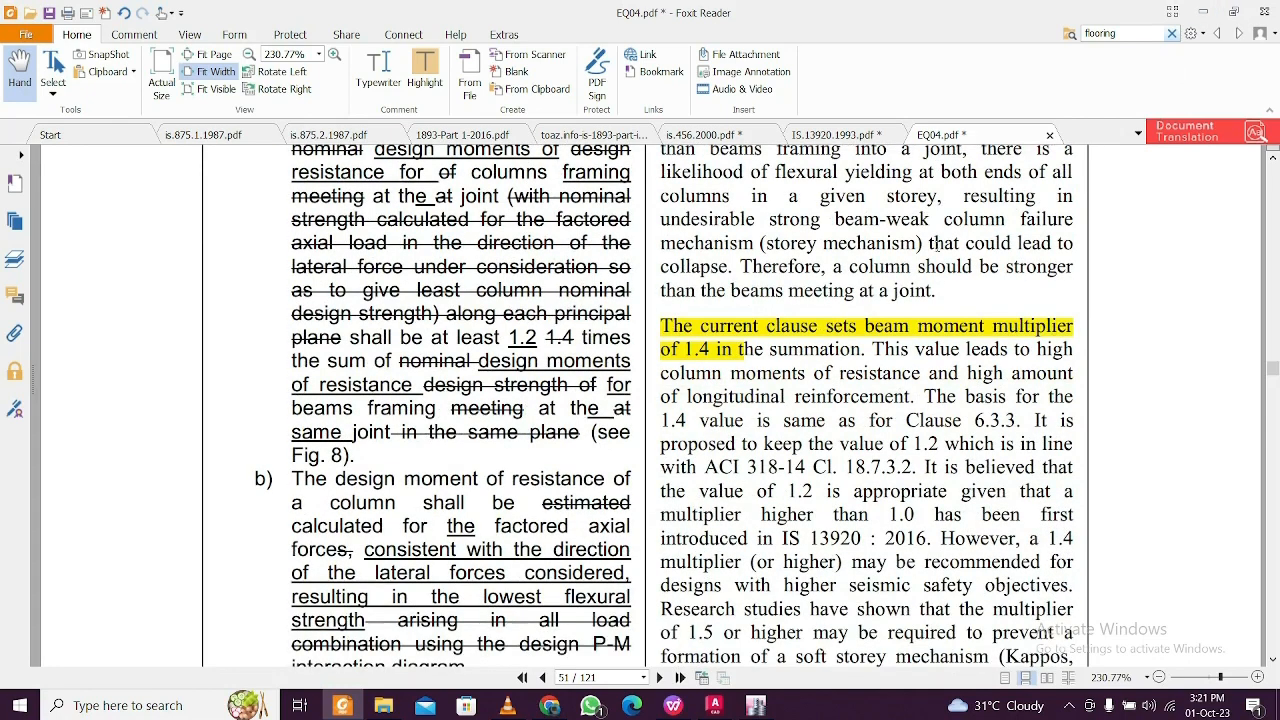
{"action": "scroll", "coordinate": [960, 268], "scroll_direction": "down", "scroll_amount": 1}
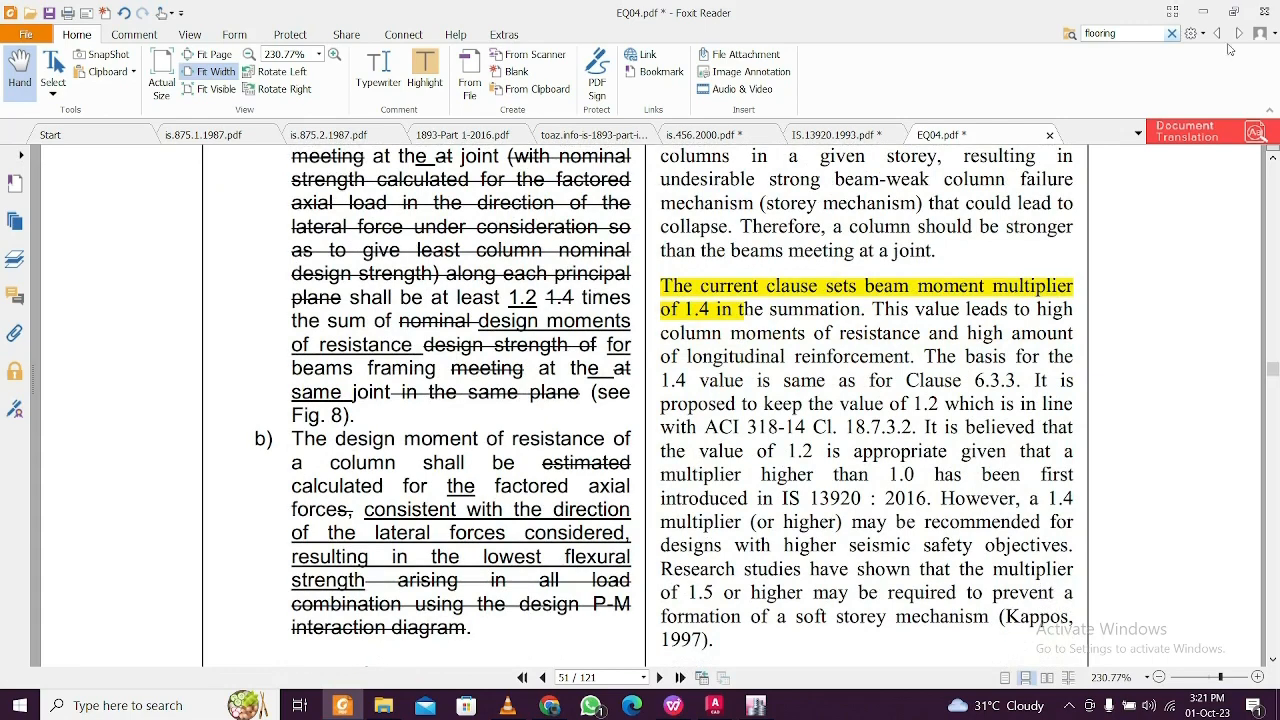
{"action": "left_click", "coordinate": [1207, 10]}
{"action": "left_click", "coordinate": [757, 707]}
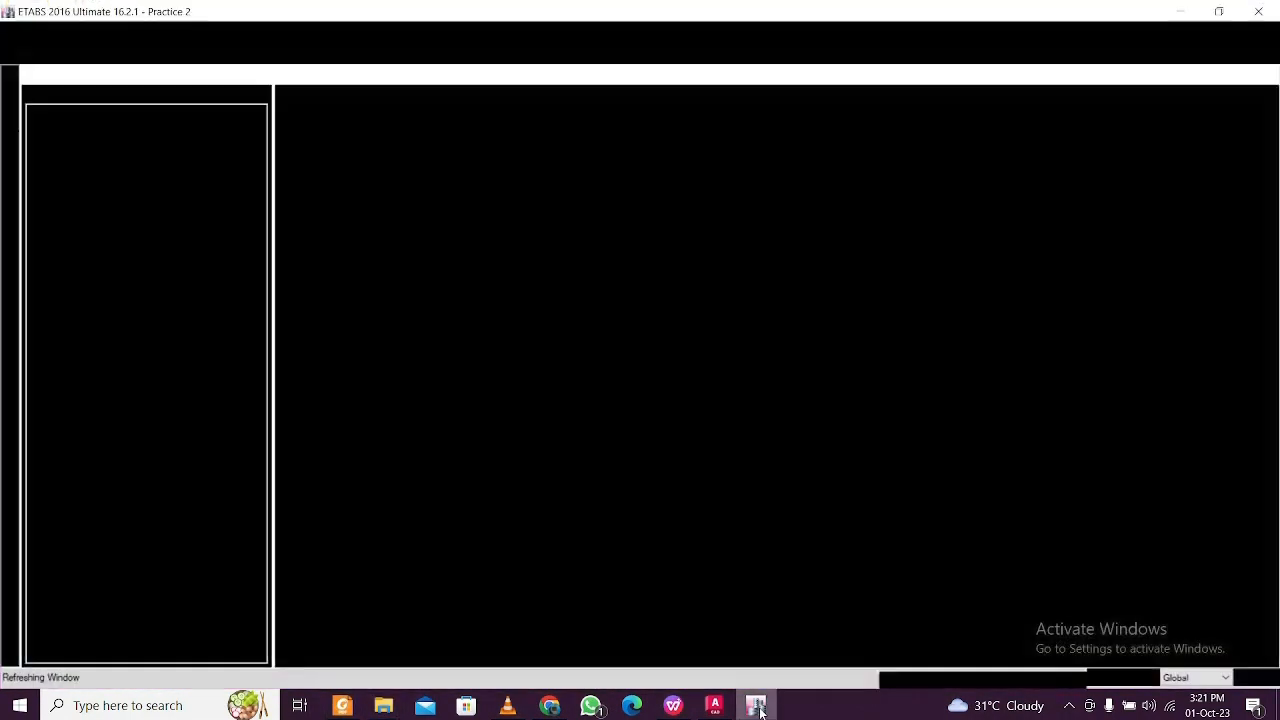
Examine the beam/column capacity ratios along the columns at each storey in the 3-D view.
{"action": "left_click", "coordinate": [757, 707]}
{"action": "left_click", "coordinate": [757, 707]}
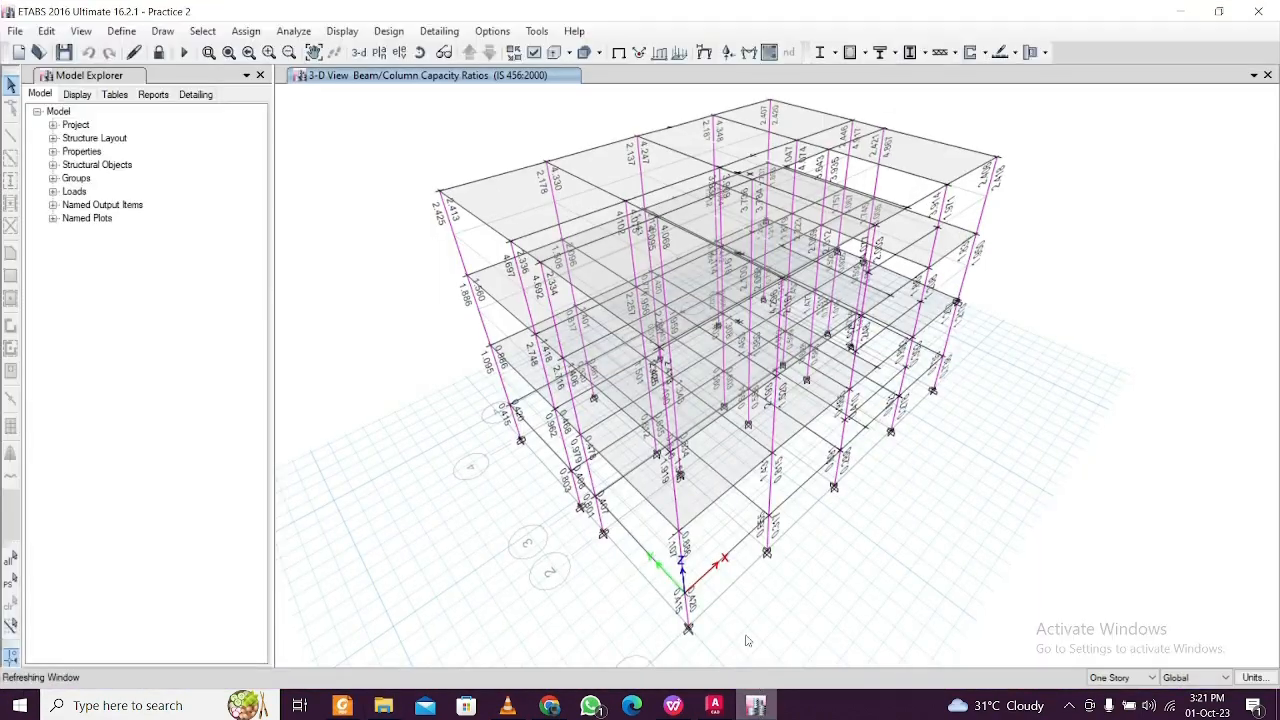
{"action": "scroll", "coordinate": [686, 600], "scroll_direction": "up", "scroll_amount": 5}
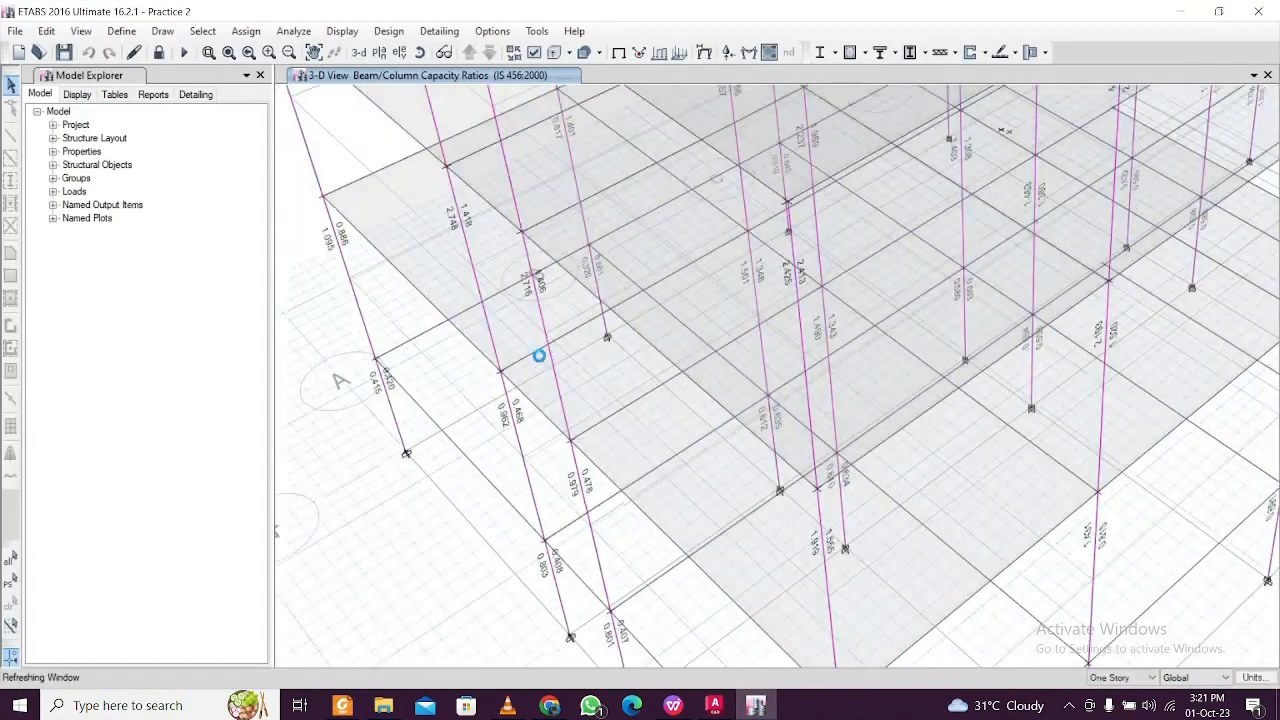
{"action": "middle_click_drag", "start_coordinate": [396, 231], "coordinate": [500, 423]}
{"action": "scroll", "coordinate": [440, 378], "scroll_direction": "up", "scroll_amount": 5}
{"action": "scroll", "coordinate": [490, 486], "scroll_direction": "down", "scroll_amount": 5}
{"action": "middle_click_drag", "start_coordinate": [425, 211], "coordinate": [461, 335]}
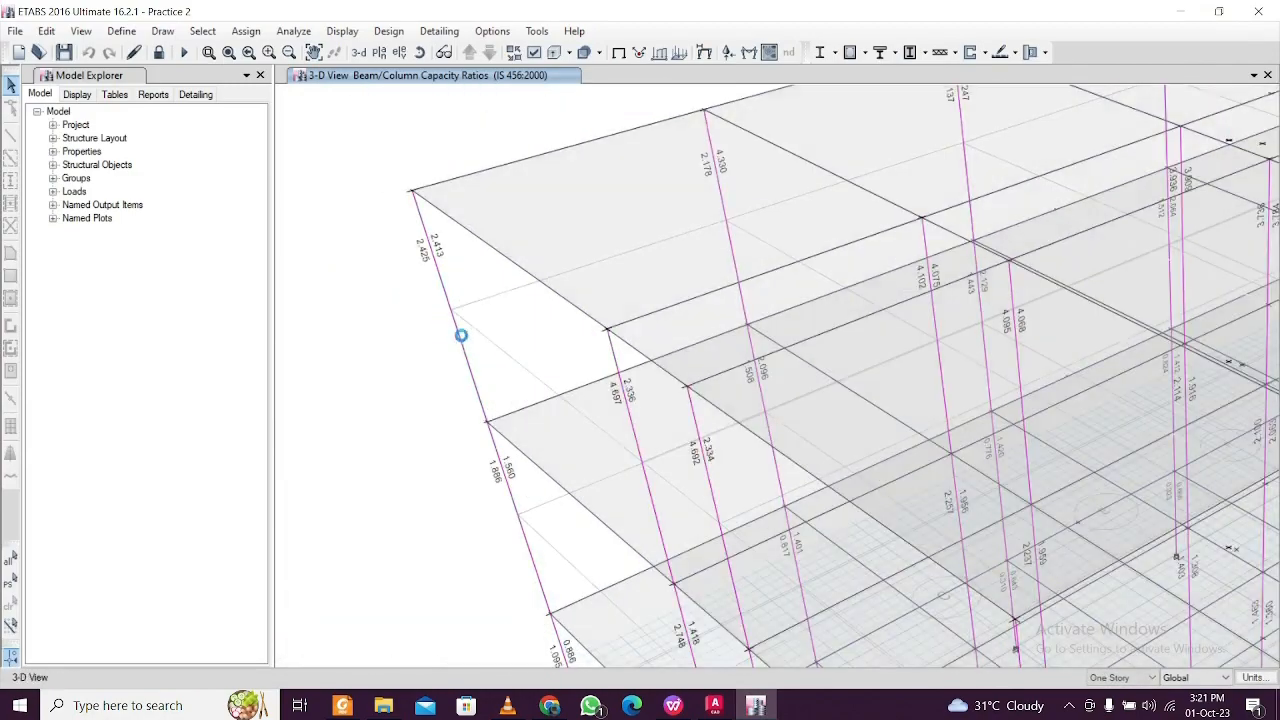
{"action": "middle_click_drag", "start_coordinate": [499, 481], "coordinate": [529, 409]}
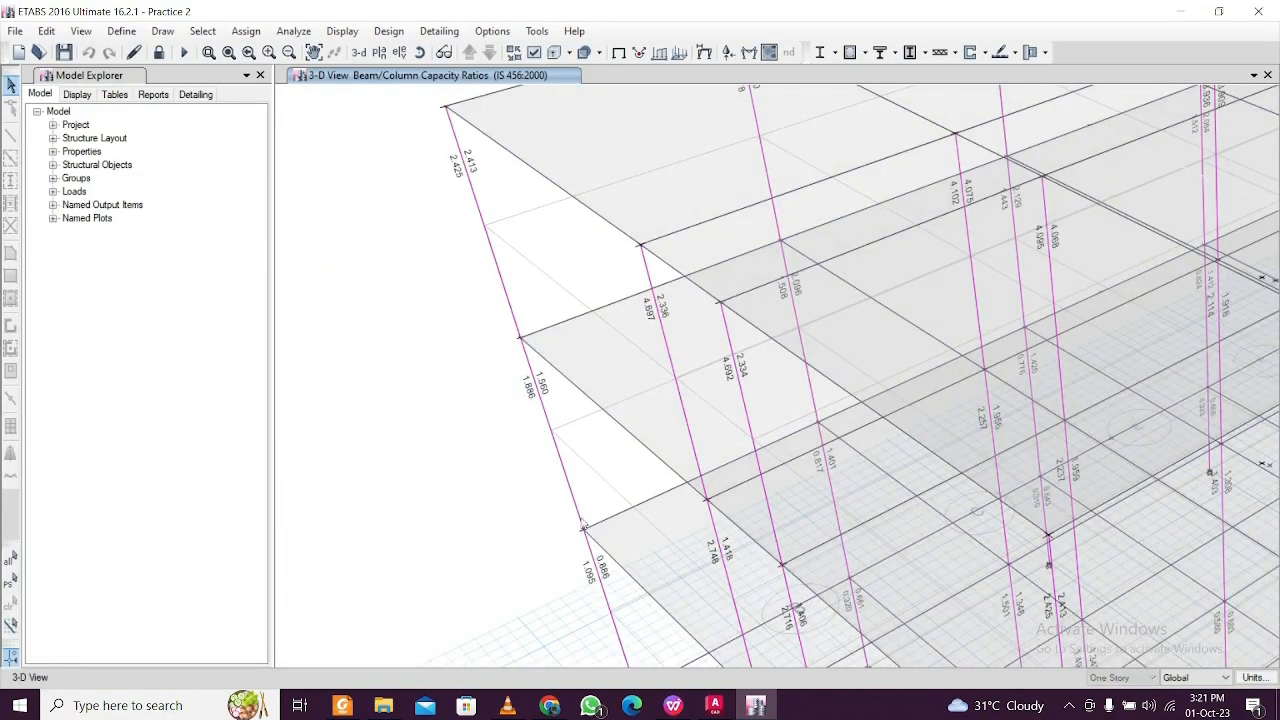
{"action": "scroll", "coordinate": [590, 522], "scroll_direction": "down", "scroll_amount": 5}
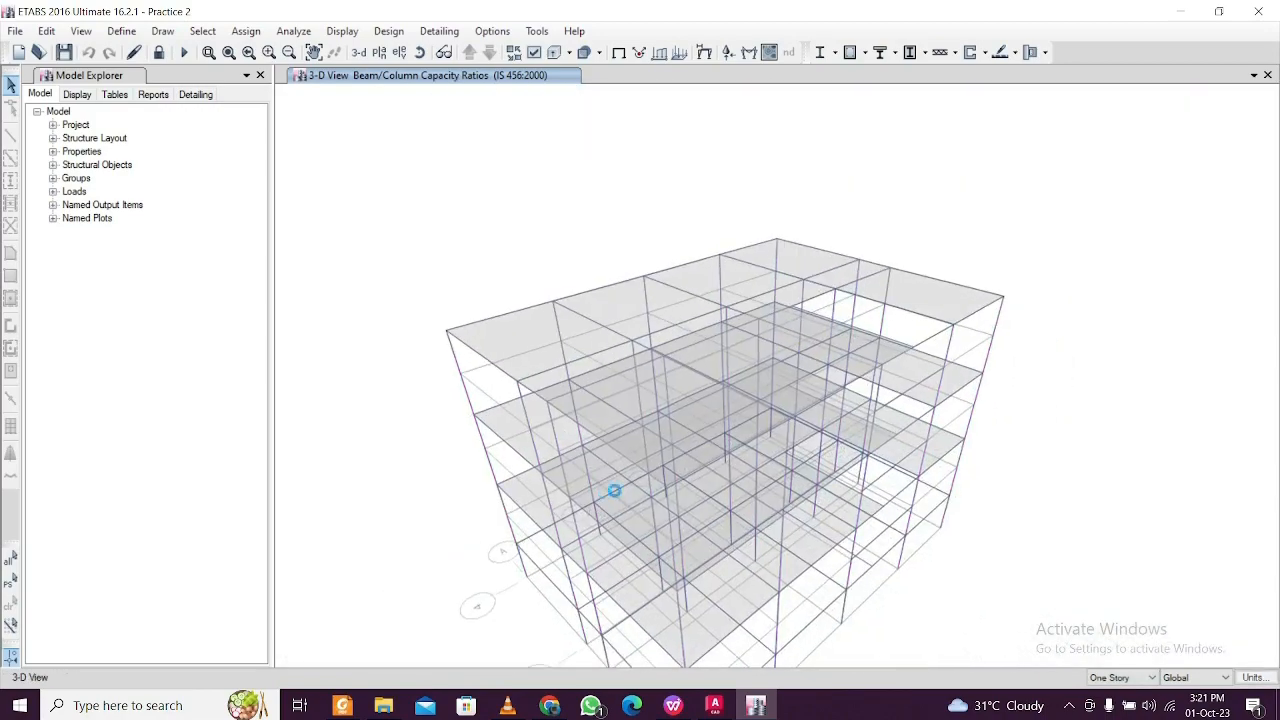
{"action": "scroll", "coordinate": [837, 460], "scroll_direction": "up", "scroll_amount": 6}
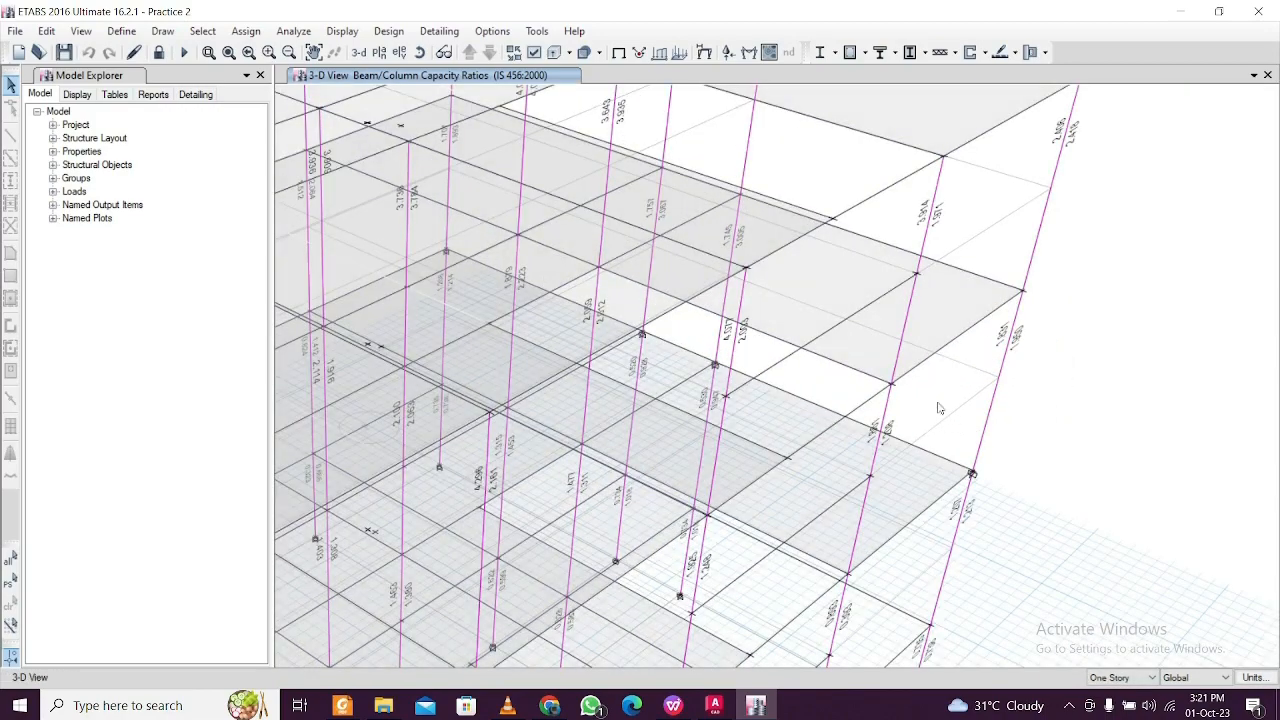
{"action": "scroll", "coordinate": [913, 369], "scroll_direction": "down", "scroll_amount": 5}
{"action": "scroll", "coordinate": [931, 354], "scroll_direction": "up", "scroll_amount": 1}
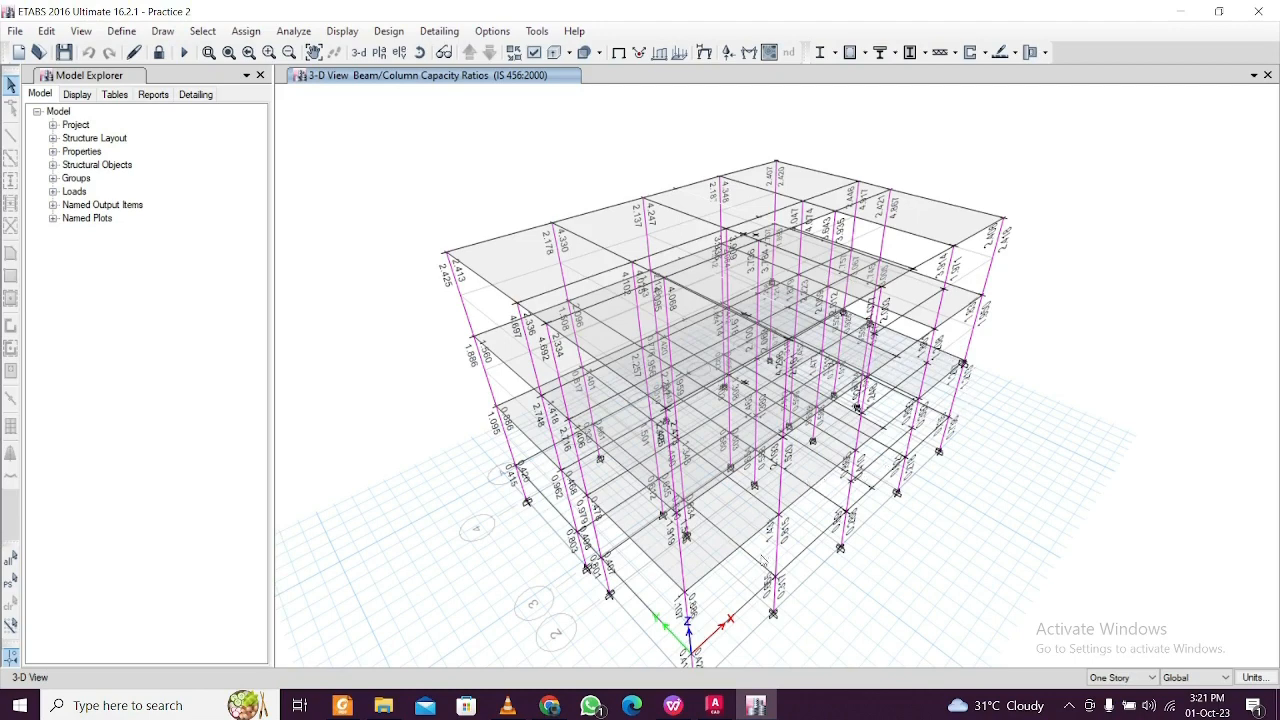
{"action": "scroll", "coordinate": [723, 600], "scroll_direction": "up", "scroll_amount": 1}
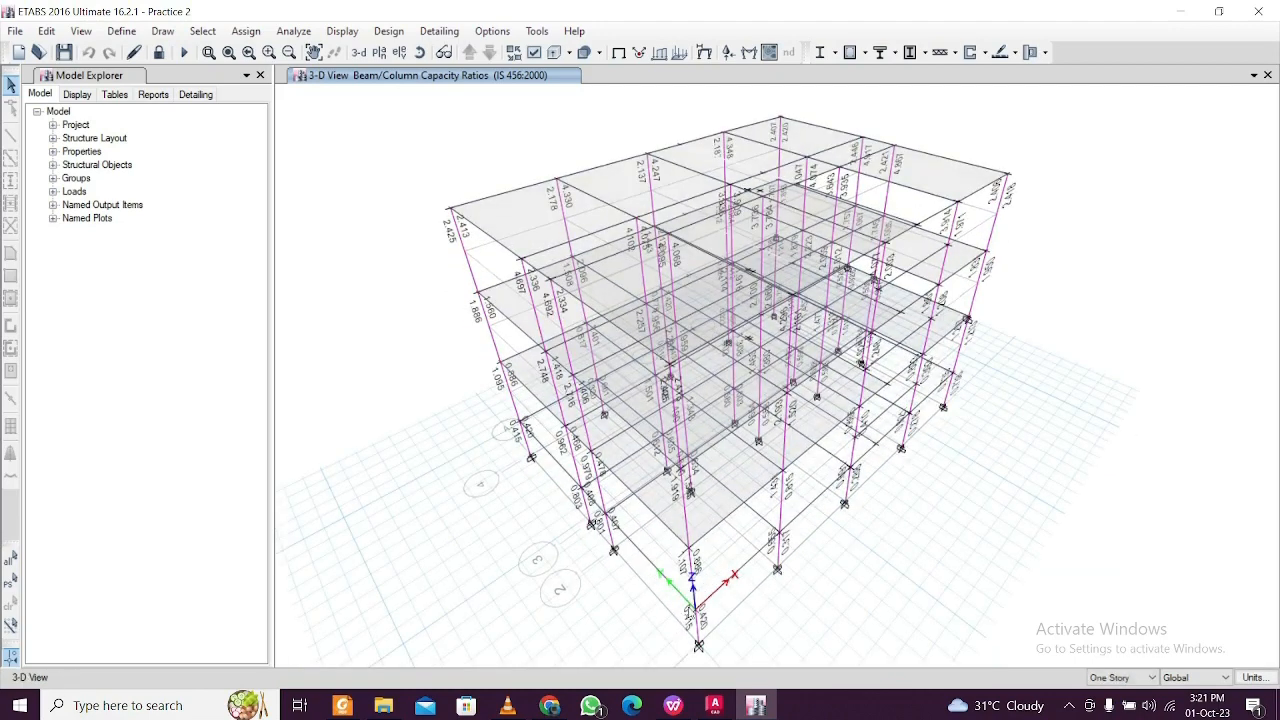
{"action": "scroll", "coordinate": [690, 610], "scroll_direction": "up", "scroll_amount": 3}
{"action": "scroll", "coordinate": [692, 605], "scroll_direction": "down", "scroll_amount": 4}
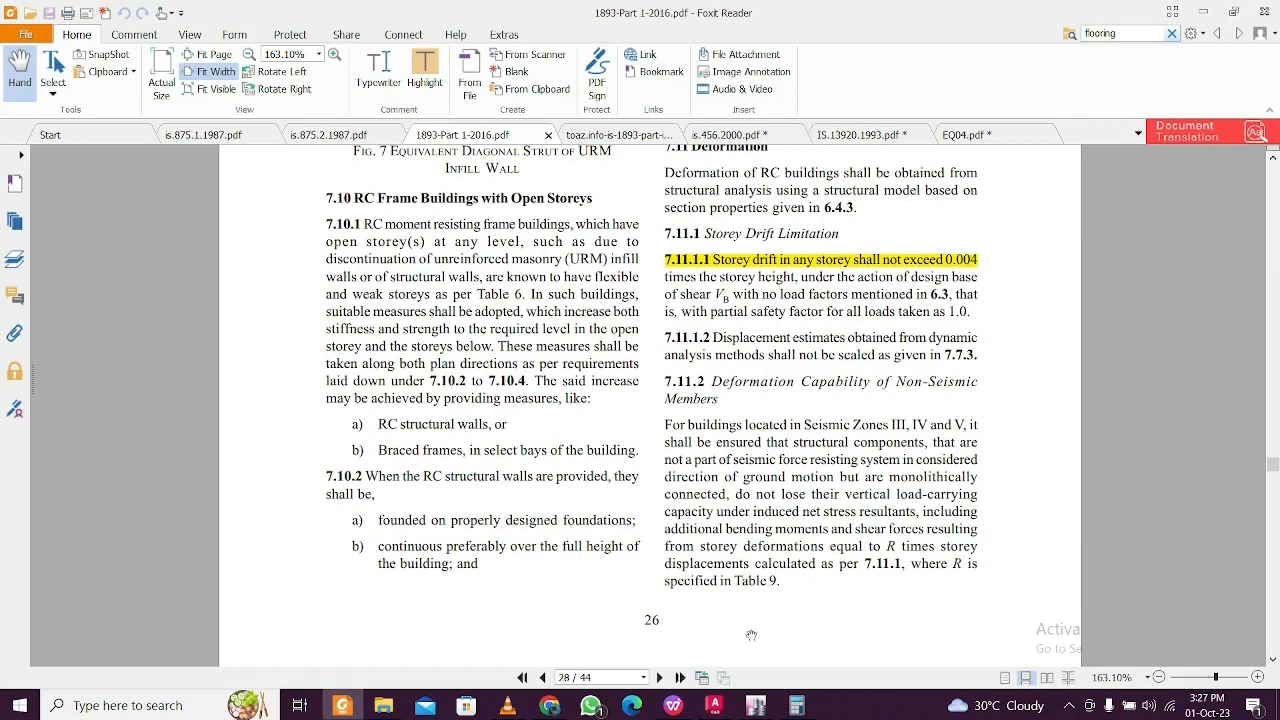
Check the 0.004 × 3 storey drift limit in Calculator against clause 7.11.1.1 of 1893-Part 1-2016.pdf, and switch back to ETABS.
{"action": "left_click", "coordinate": [797, 705]}
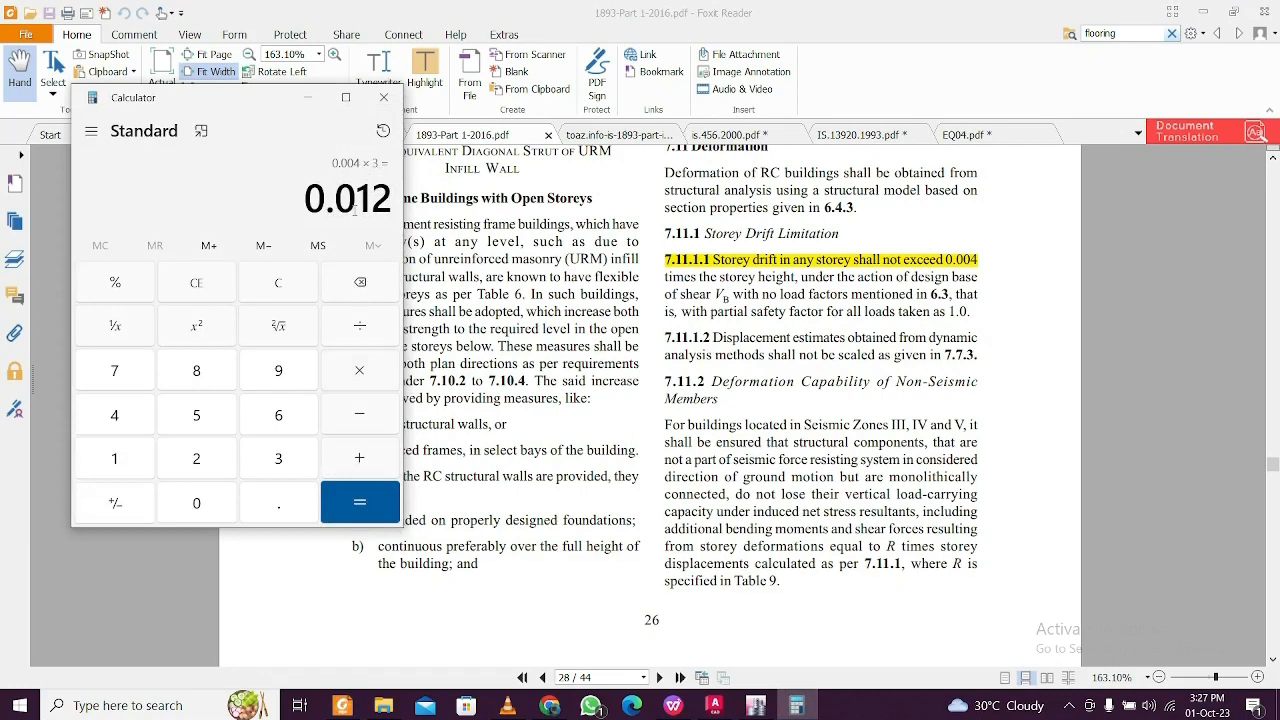
{"action": "left_click", "coordinate": [308, 97]}
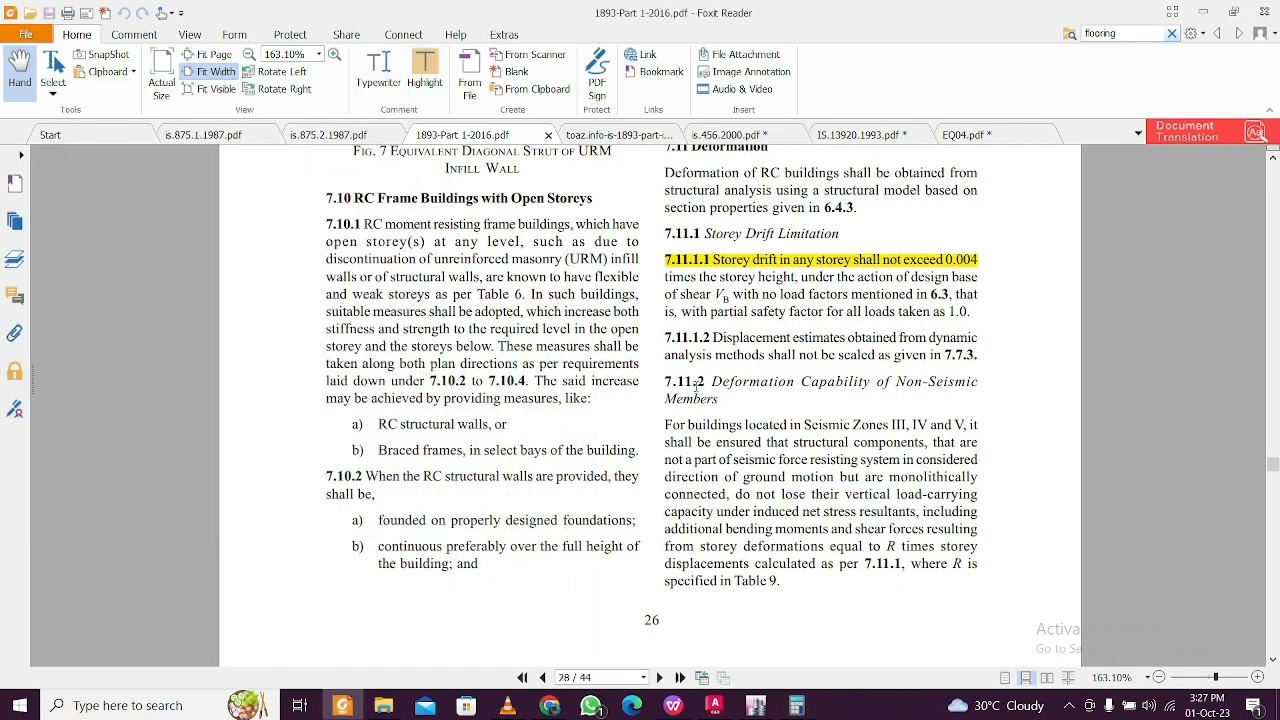
{"action": "left_click", "coordinate": [760, 704]}
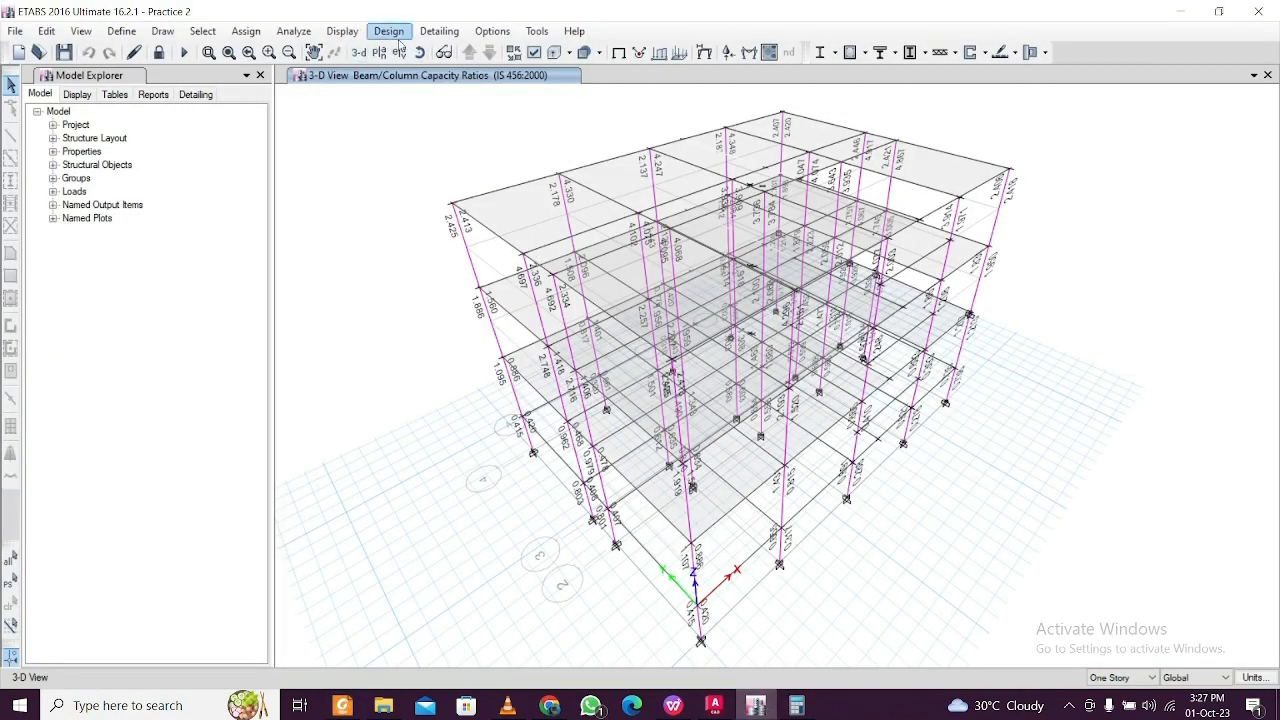
Display the Story Drifts table from the displacement analysis results.
{"action": "left_click", "coordinate": [345, 31]}
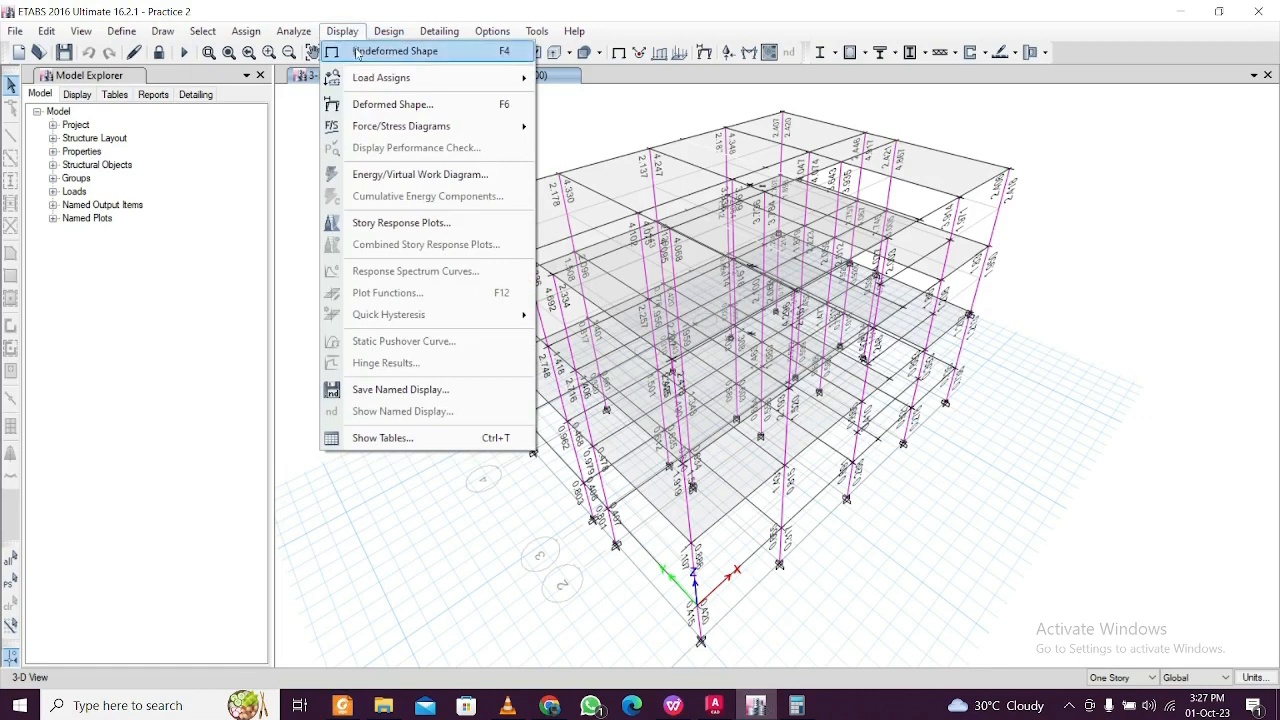
{"action": "left_click", "coordinate": [386, 437]}
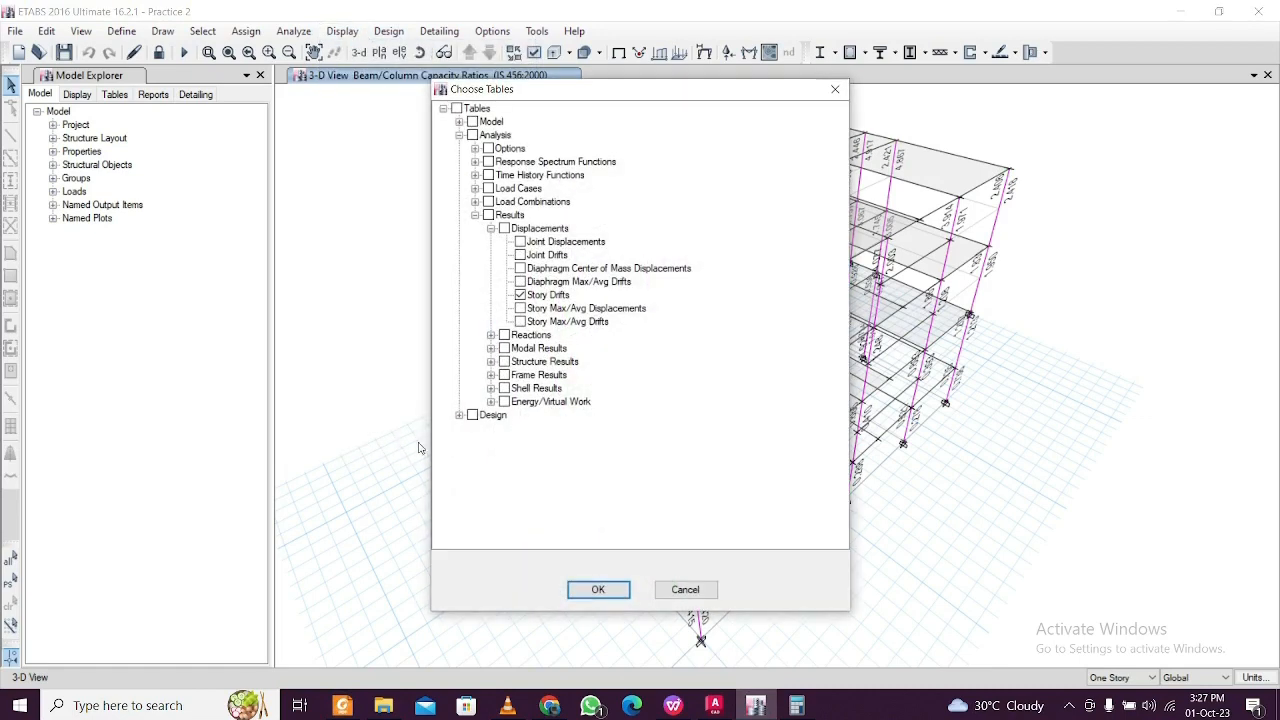
{"action": "left_click", "coordinate": [491, 228]}
{"action": "left_click", "coordinate": [491, 228]}
{"action": "left_click", "coordinate": [475, 215]}
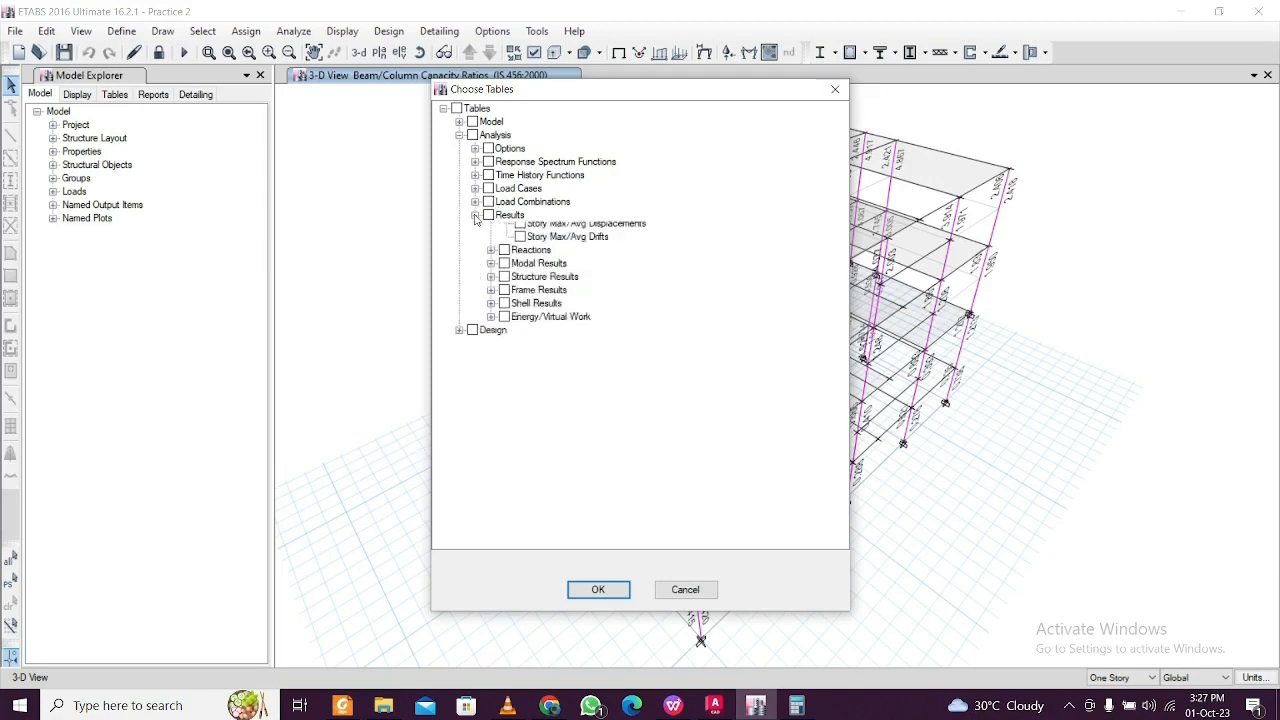
{"action": "left_click", "coordinate": [459, 135]}
{"action": "left_click", "coordinate": [459, 135]}
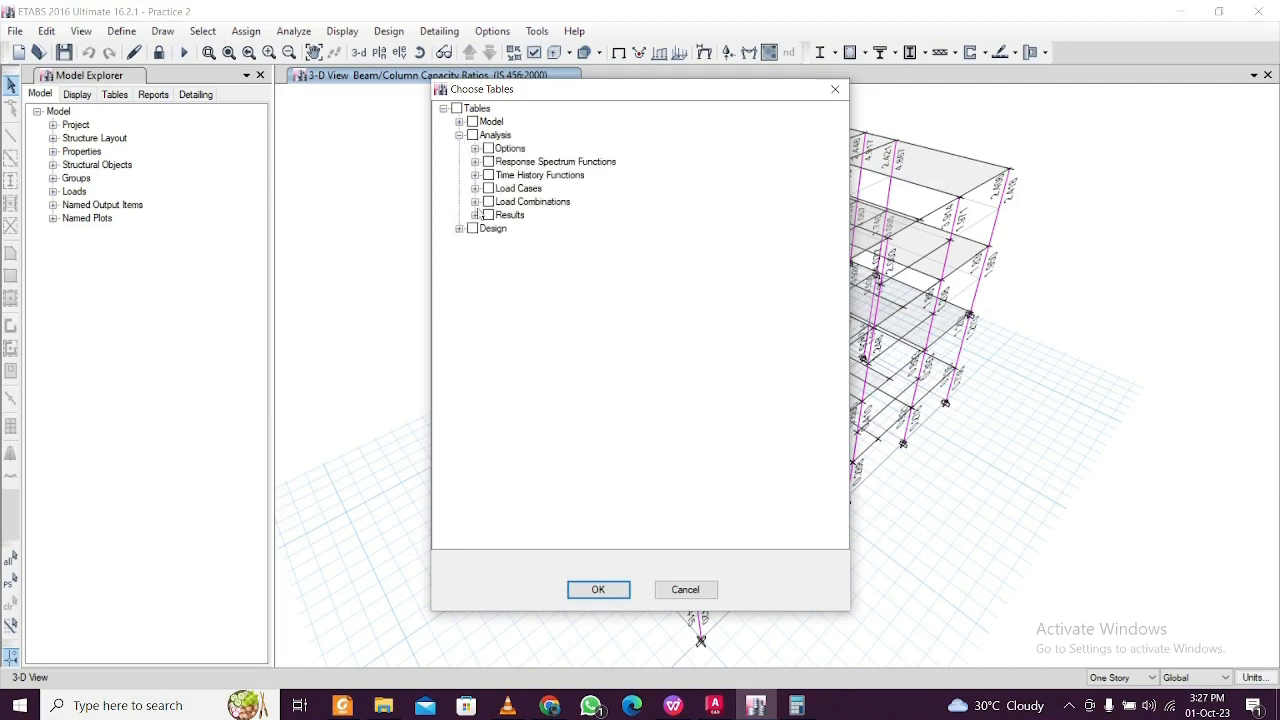
{"action": "left_click", "coordinate": [476, 215]}
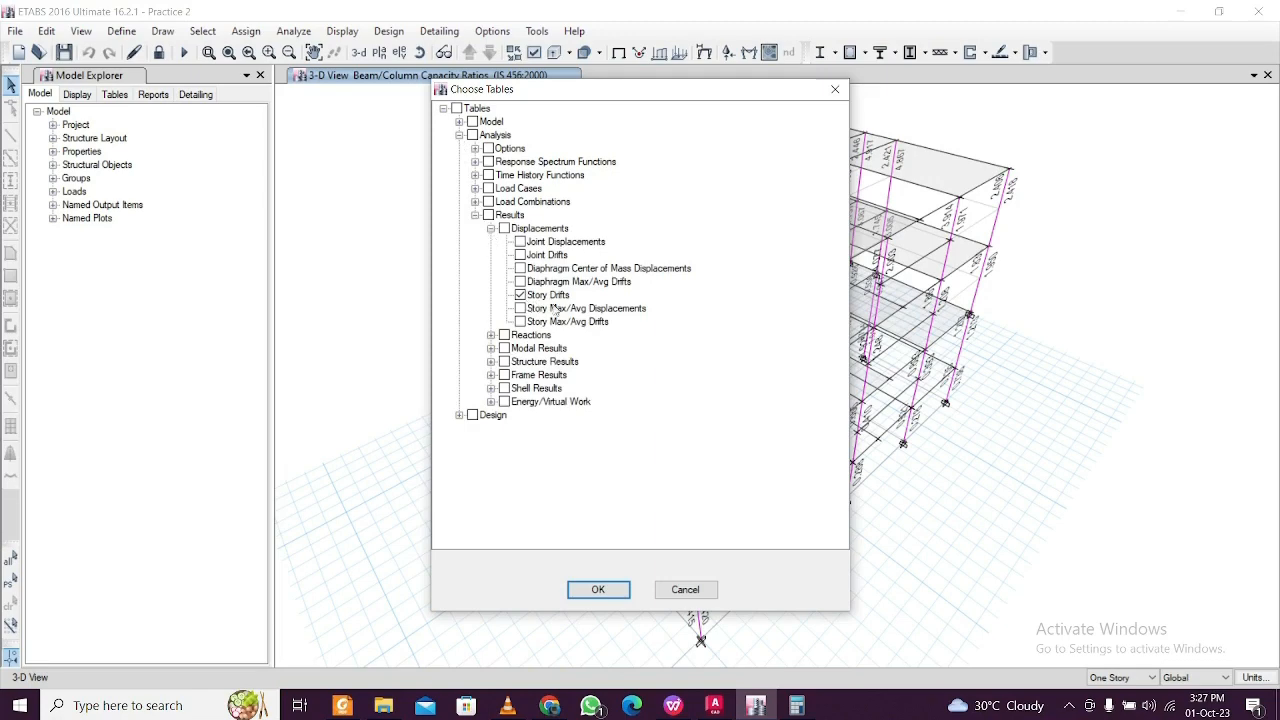
{"action": "left_click", "coordinate": [603, 592]}
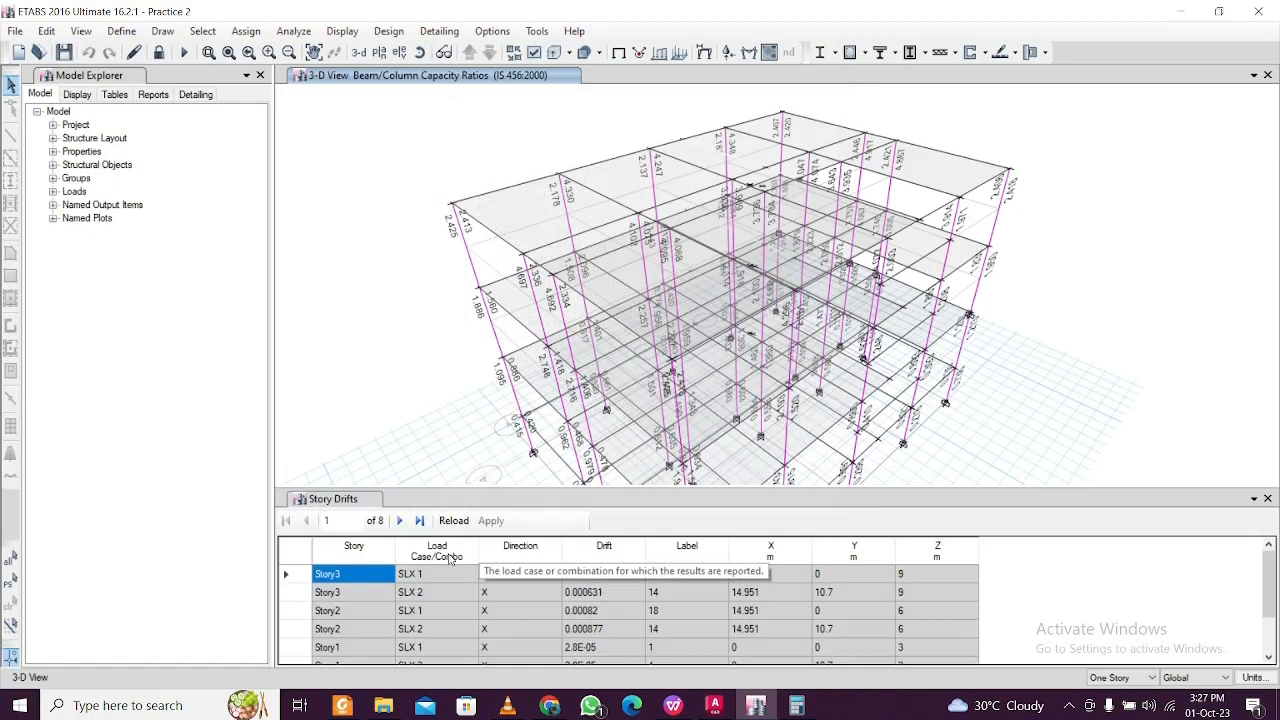
Filter the Load Case/Combo column of the Story Drifts table to SLX 1 and SLX 2.
{"action": "left_click", "coordinate": [452, 556]}
{"action": "right_click", "coordinate": [452, 556]}
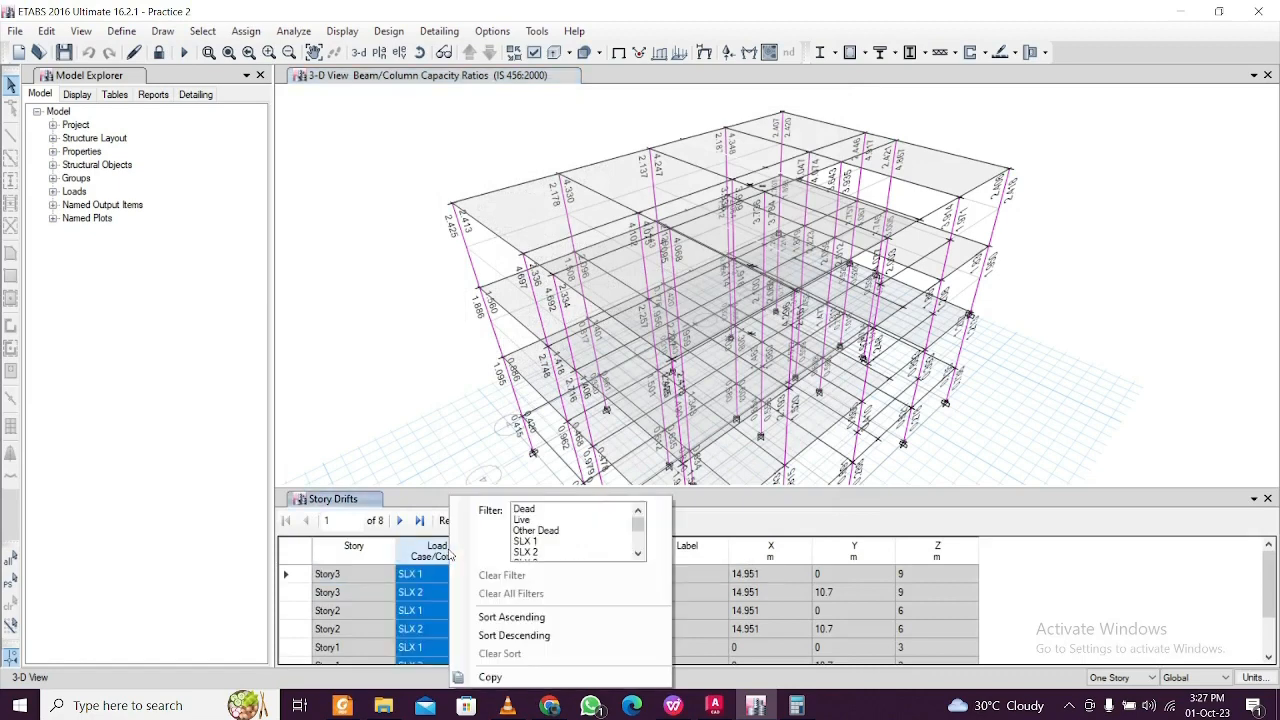
{"action": "mouse_move", "coordinate": [637, 524]}
{"action": "left_mouse_down"}
{"action": "mouse_move", "coordinate": [637, 547]}
{"action": "mouse_move", "coordinate": [637, 522]}
{"action": "left_mouse_up"}
{"action": "left_click_drag", "start_coordinate": [526, 541], "coordinate": [533, 553]}
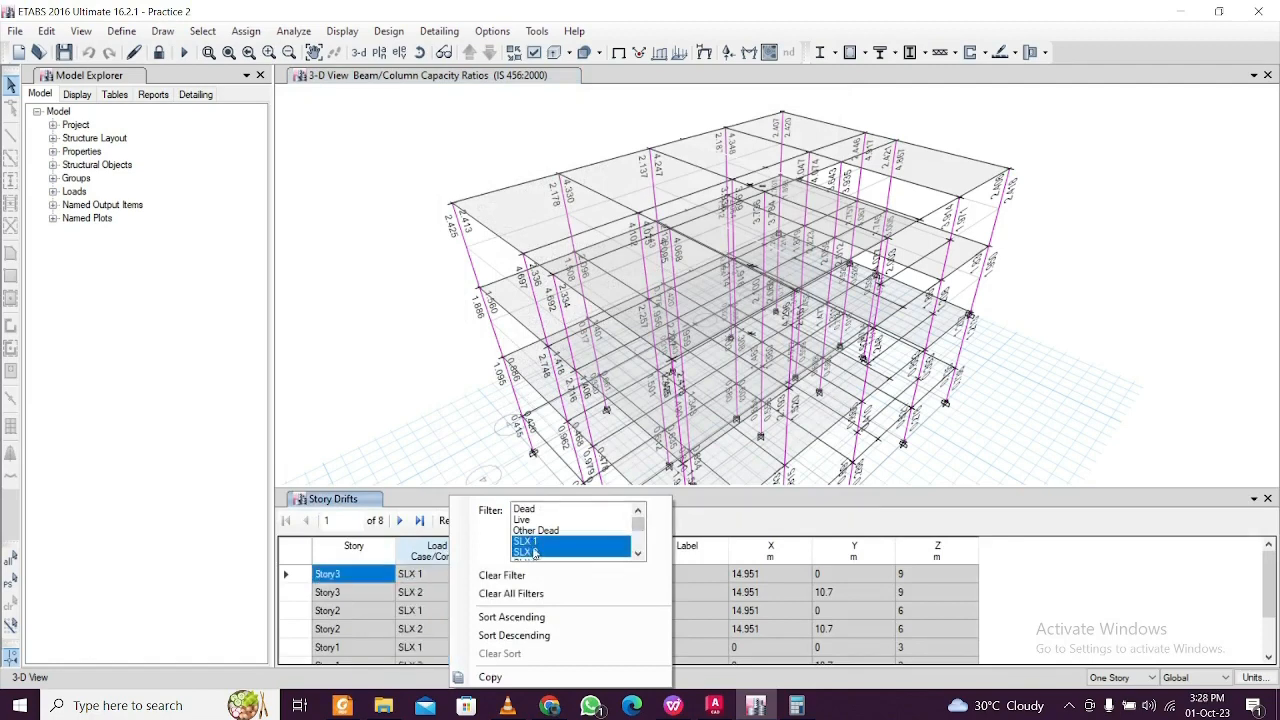
{"action": "mouse_move", "coordinate": [637, 526]}
{"action": "left_mouse_down"}
{"action": "mouse_move", "coordinate": [639, 553]}
{"action": "mouse_move", "coordinate": [642, 525]}
{"action": "left_mouse_up"}
{"action": "left_click", "coordinate": [705, 525]}
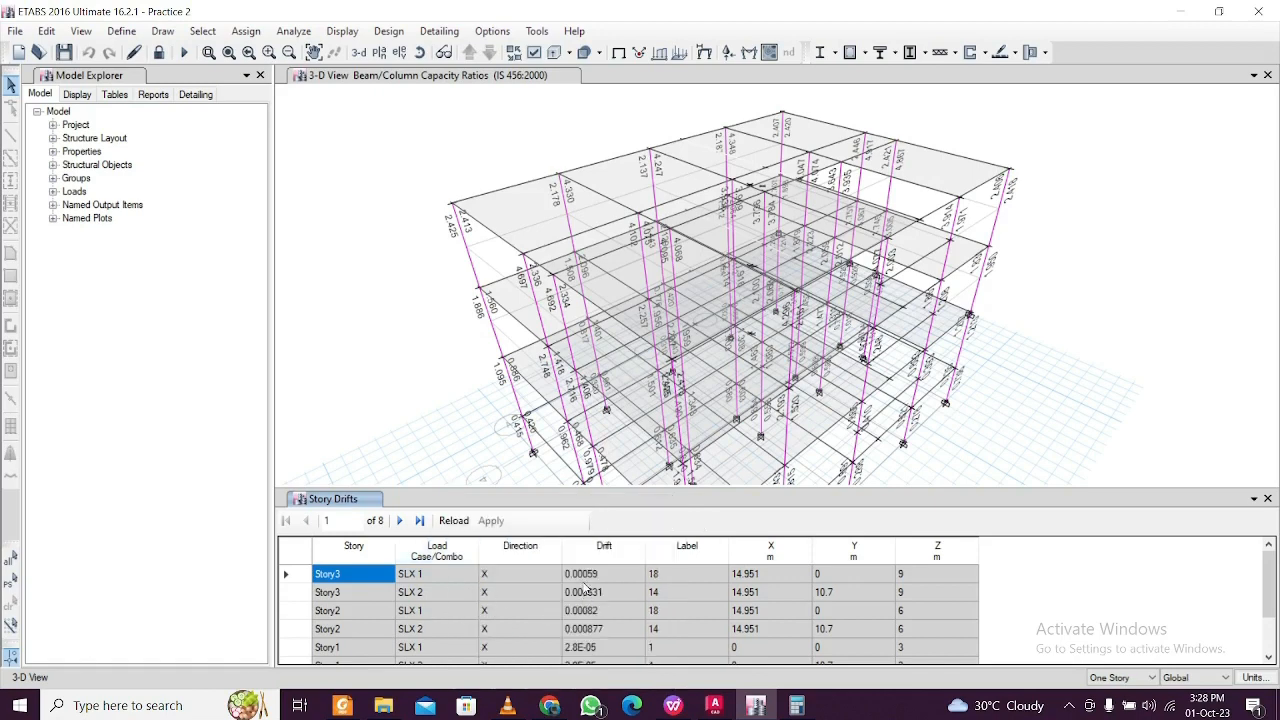
Compare the SLX story drifts of all storeys with the allowable drift computed in Calculator.
{"action": "scroll", "coordinate": [587, 578], "scroll_direction": "down", "scroll_amount": 1}
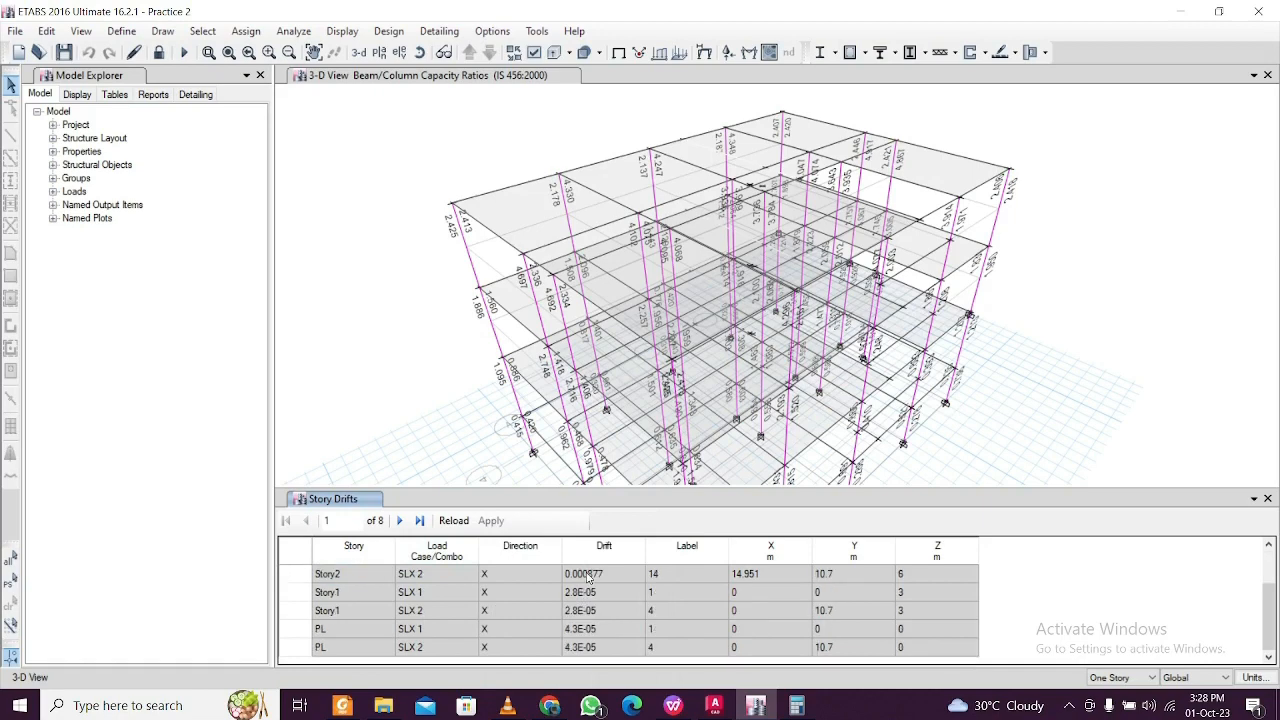
{"action": "scroll", "coordinate": [587, 578], "scroll_direction": "up", "scroll_amount": 1}
{"action": "scroll", "coordinate": [587, 578], "scroll_direction": "down", "scroll_amount": 1}
{"action": "scroll", "coordinate": [587, 578], "scroll_direction": "up", "scroll_amount": 1}
{"action": "scroll", "coordinate": [587, 578], "scroll_direction": "down", "scroll_amount": 1}
{"action": "scroll", "coordinate": [587, 578], "scroll_direction": "up", "scroll_amount": 1}
{"action": "left_click", "coordinate": [797, 706]}
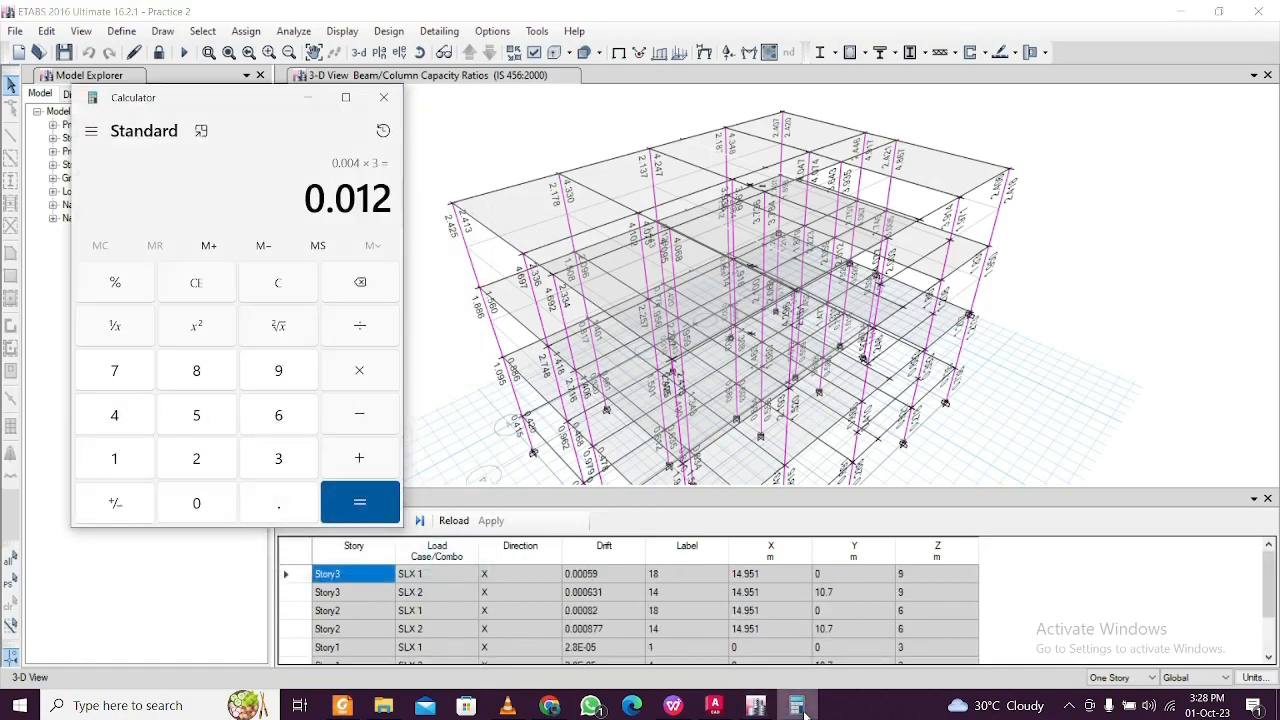
{"action": "left_click", "coordinate": [804, 711]}
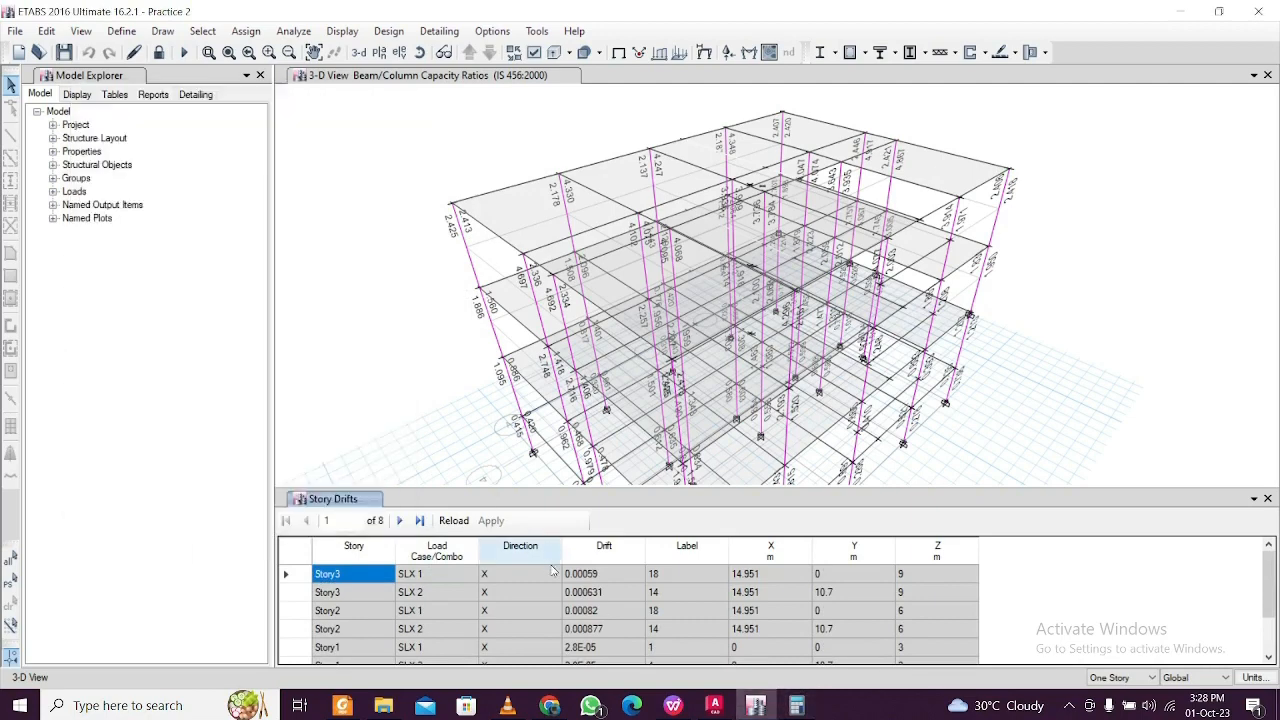
{"action": "scroll", "coordinate": [570, 588], "scroll_direction": "down", "scroll_amount": 1}
{"action": "scroll", "coordinate": [572, 597], "scroll_direction": "up", "scroll_amount": 1}
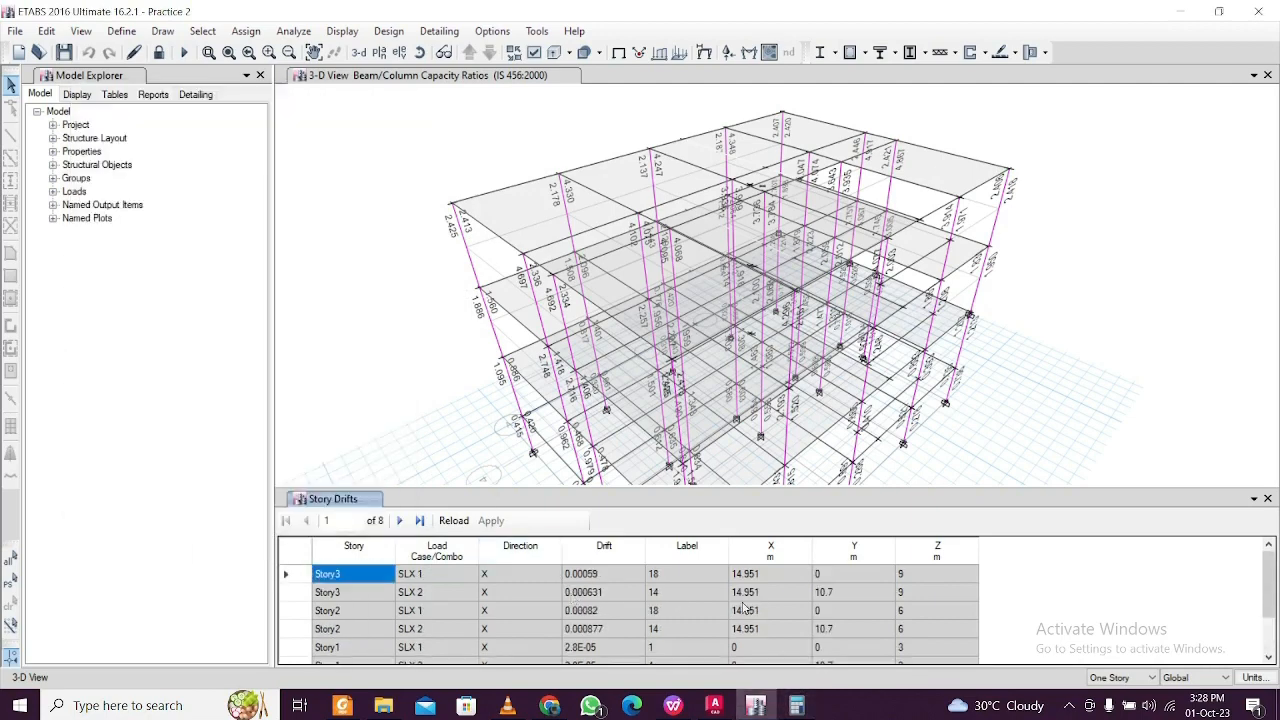
{"action": "left_click", "coordinate": [1069, 706]}
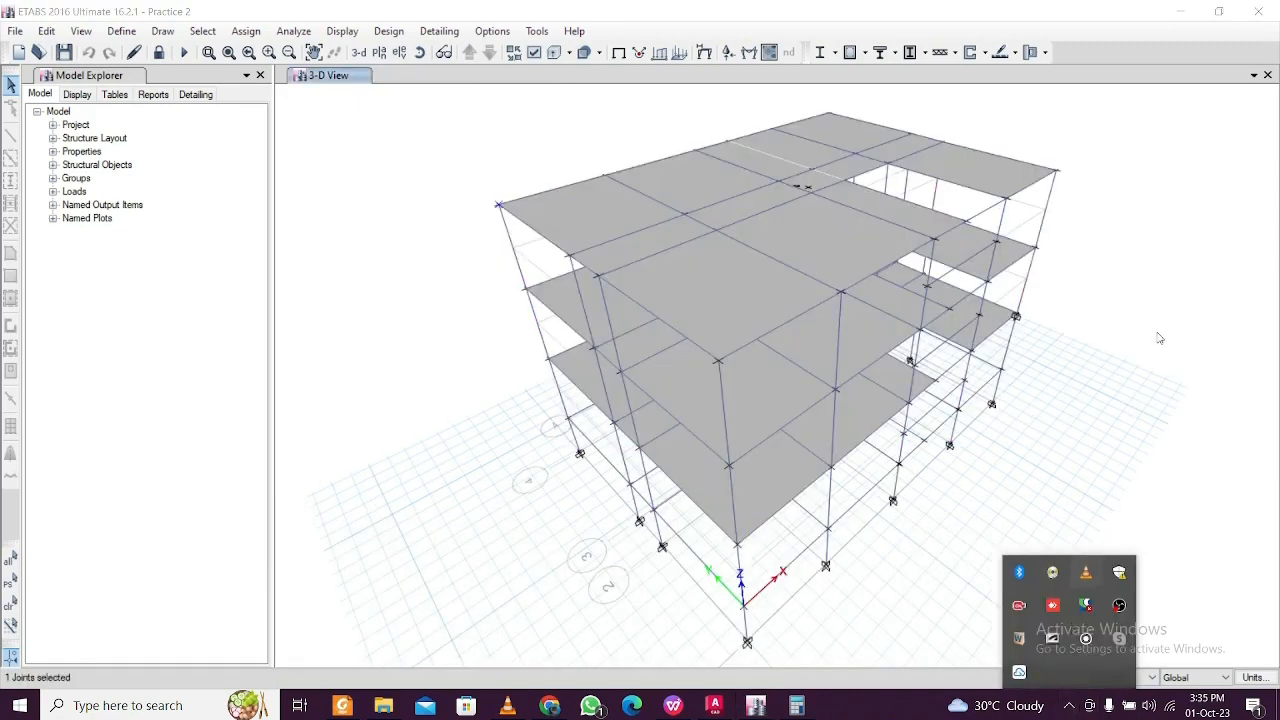
{"action": "left_click", "coordinate": [1161, 339]}
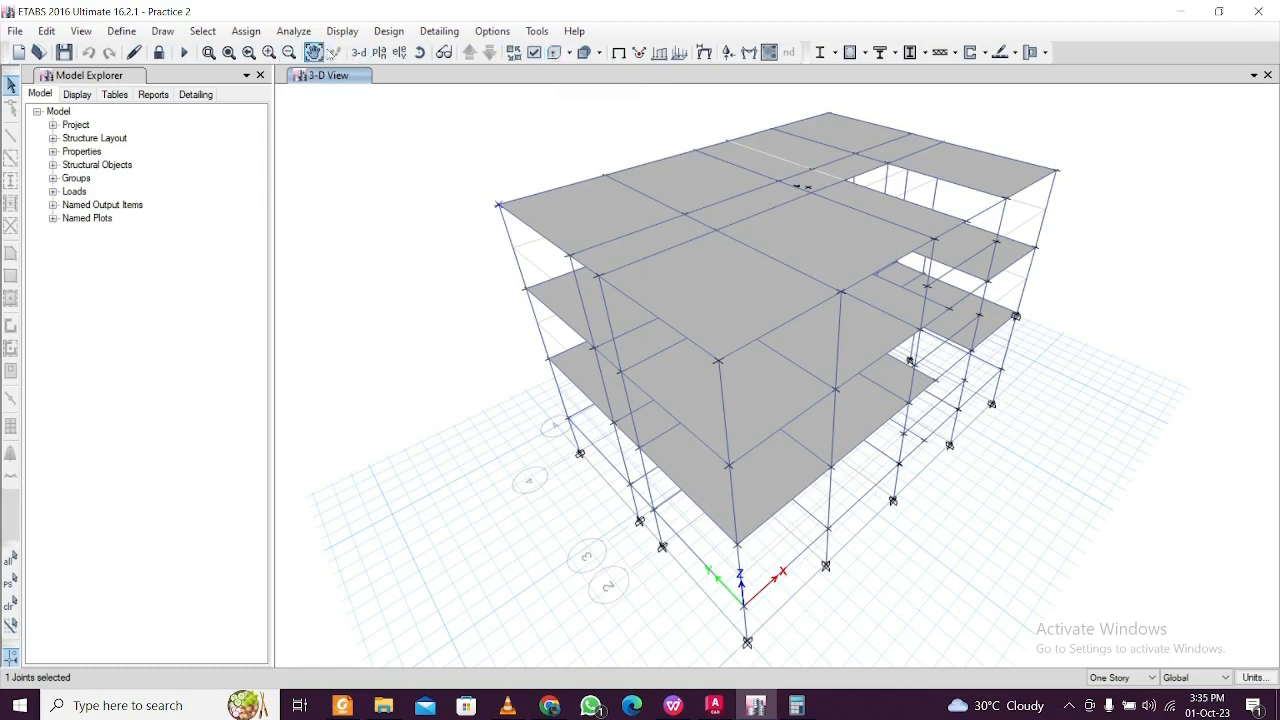
Switch from the 3-D view to the default plan view of Story3.
{"action": "left_click", "coordinate": [380, 52]}
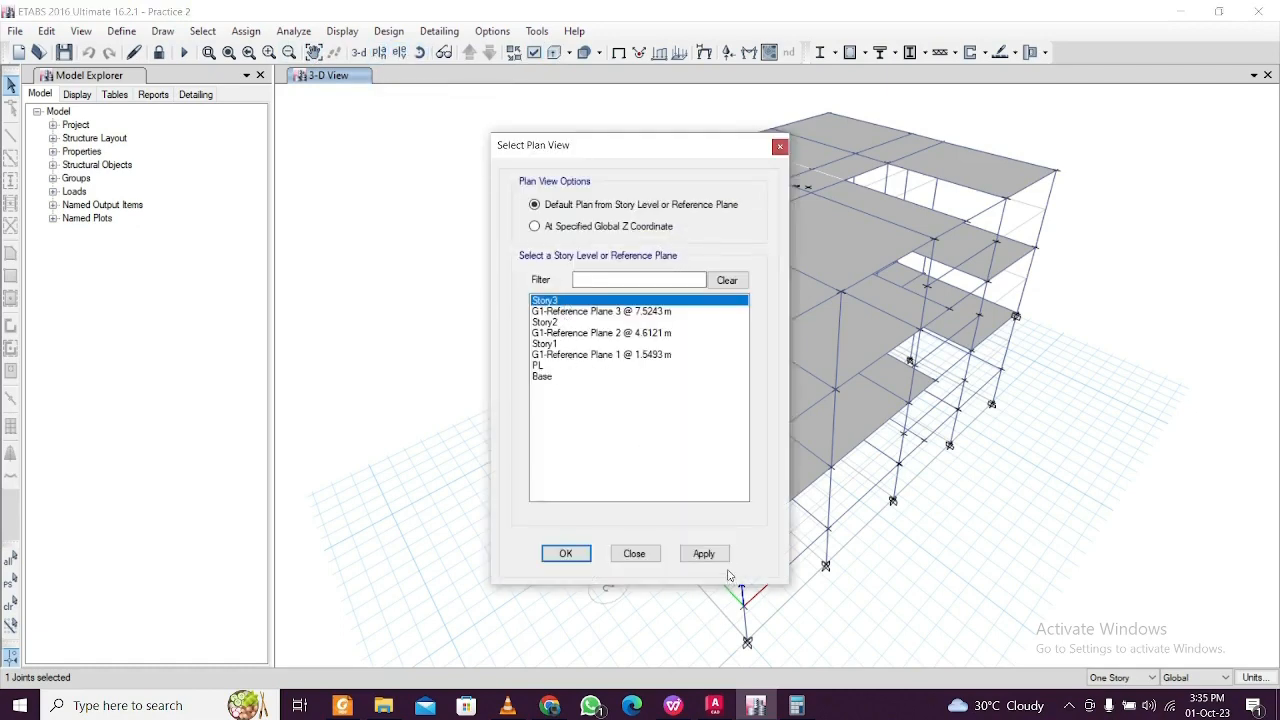
{"action": "left_click", "coordinate": [703, 553]}
{"action": "left_click", "coordinate": [566, 553]}
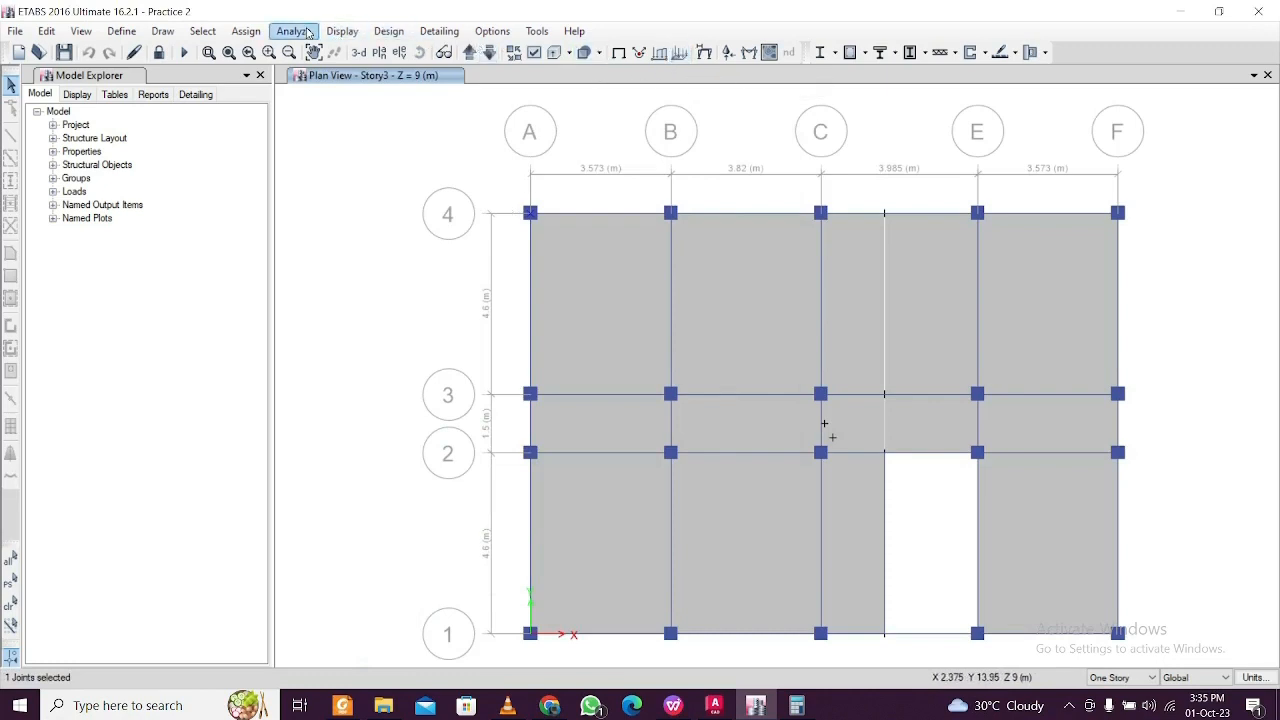
Show the deformed shape of the Story3 plan for load case SLX, step number 1, with automatic scaling and wire shadow.
{"action": "left_click", "coordinate": [341, 33]}
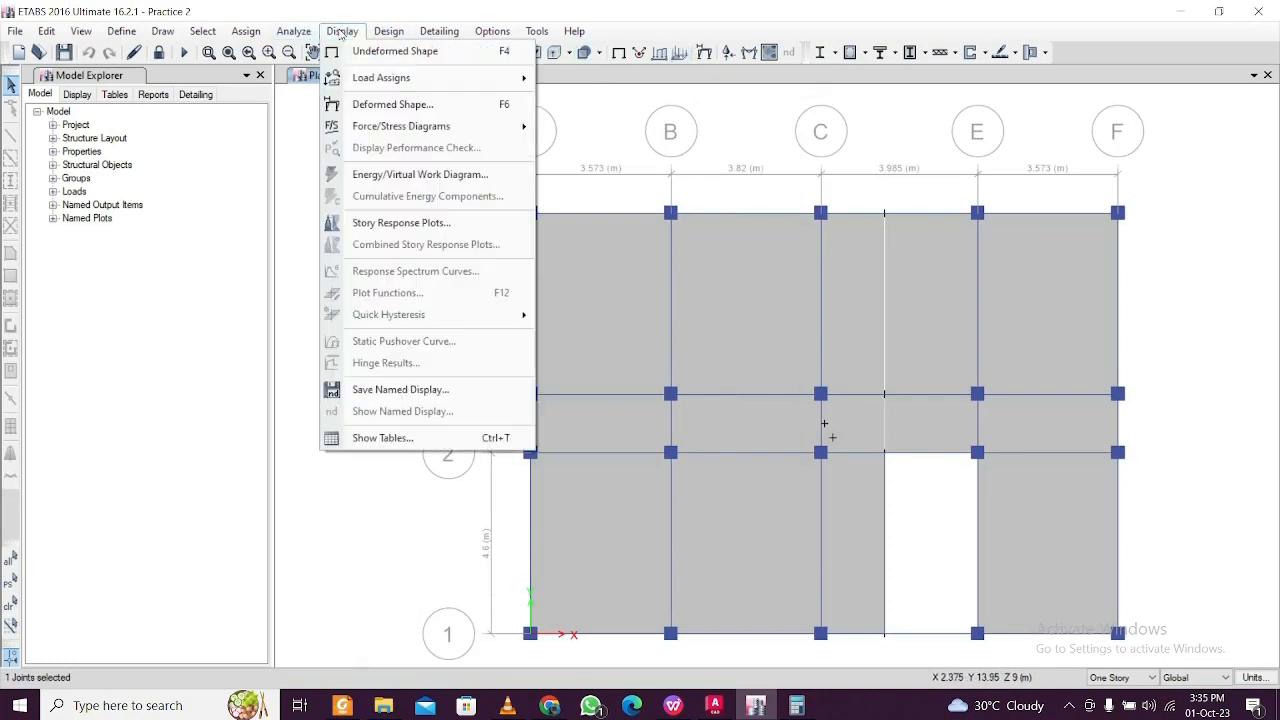
{"action": "left_click", "coordinate": [375, 105]}
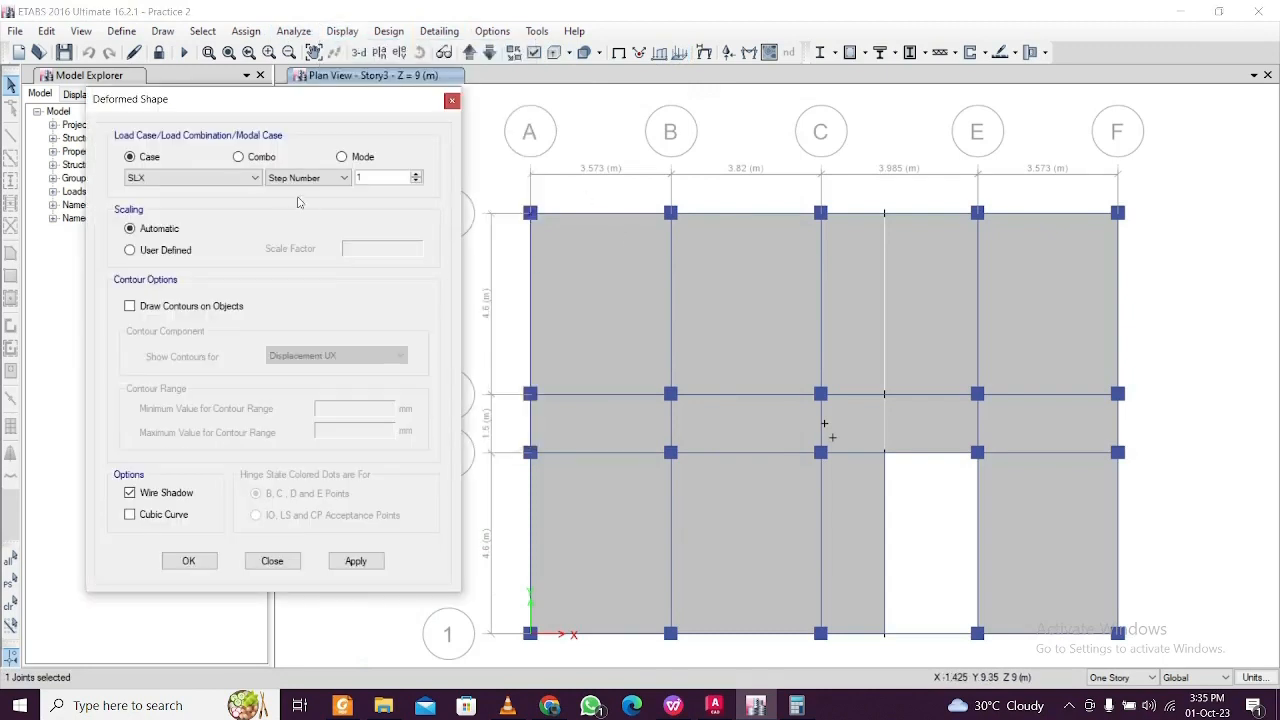
{"action": "left_click", "coordinate": [240, 178]}
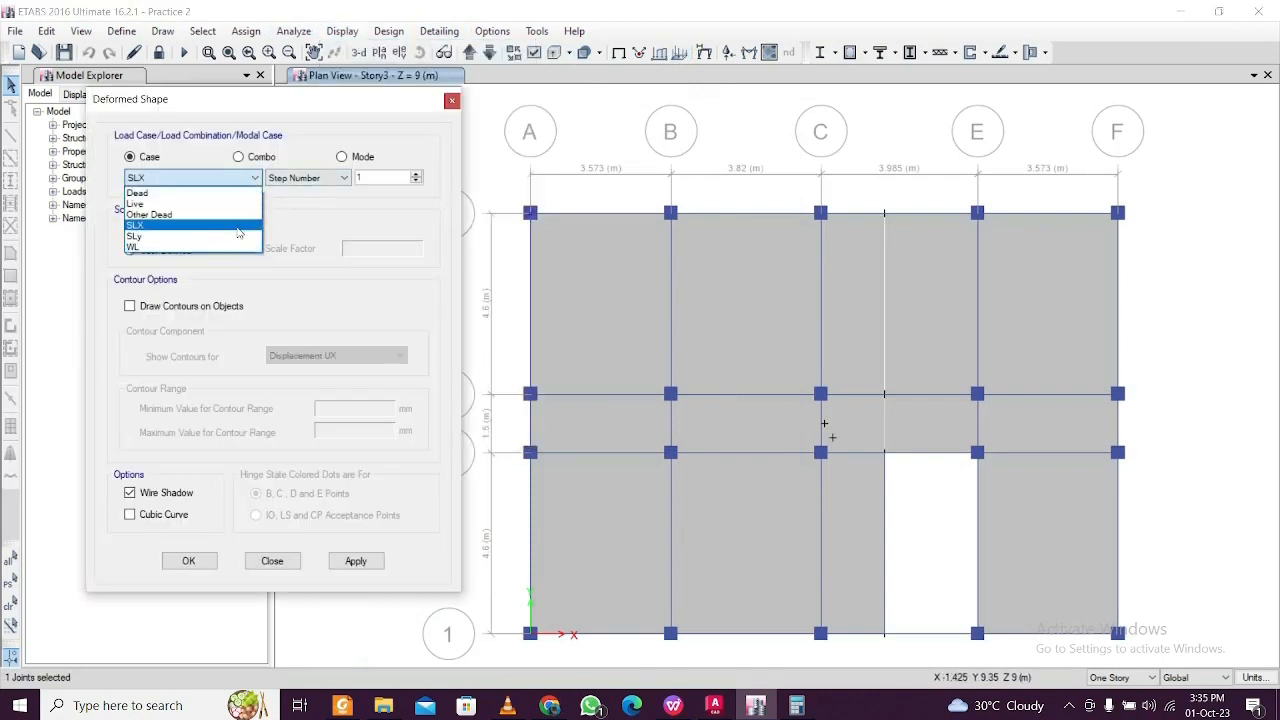
{"action": "left_click", "coordinate": [239, 228]}
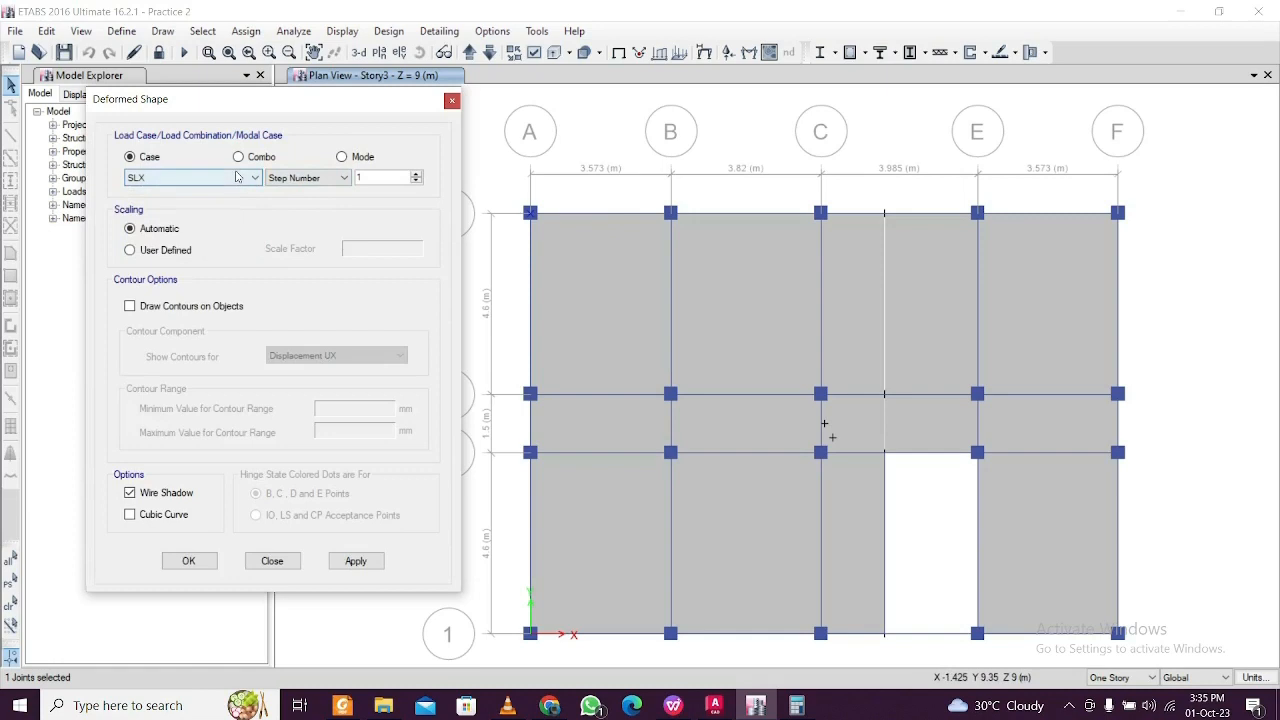
{"action": "left_click", "coordinate": [352, 563]}
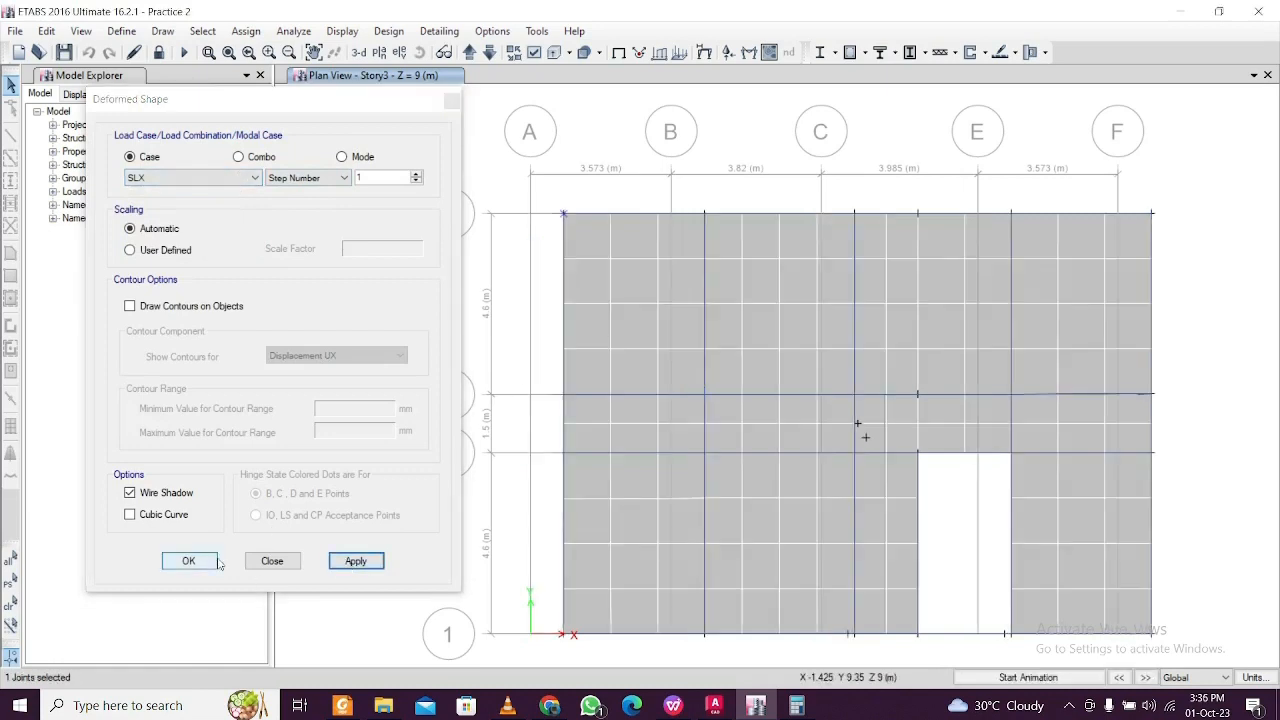
{"action": "left_click", "coordinate": [189, 561]}
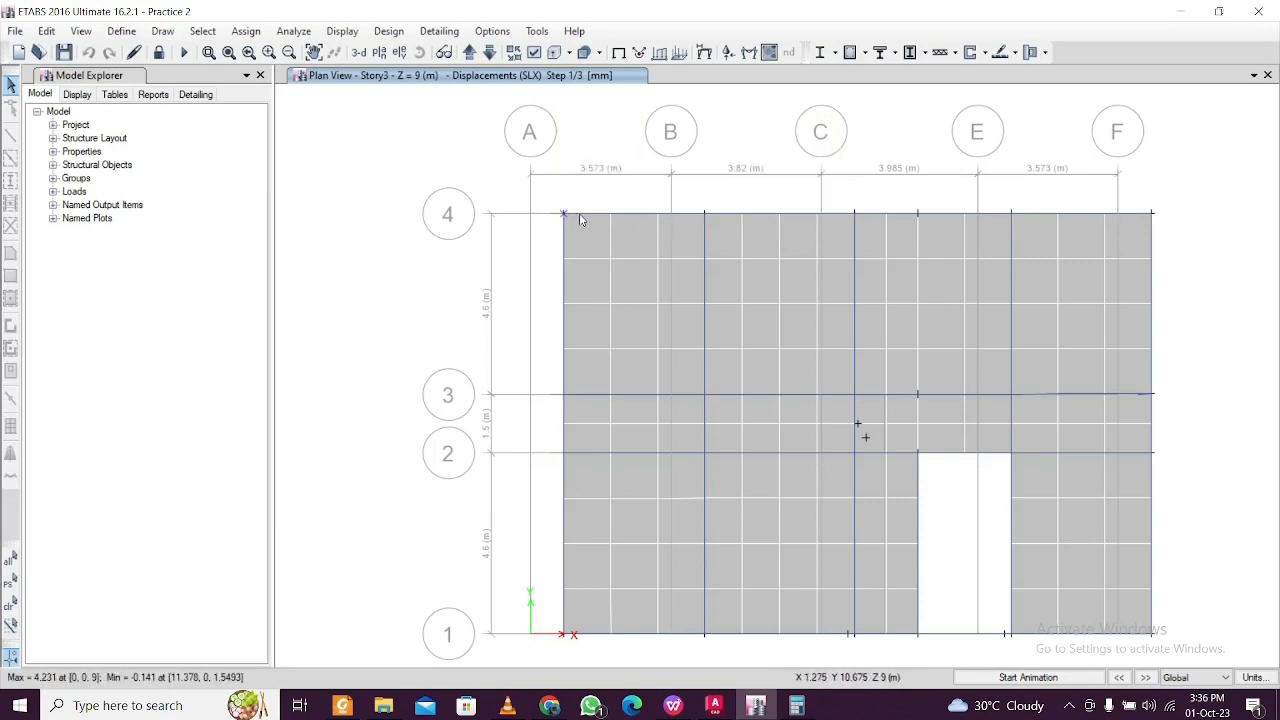
Display the point displacements of the Story3 corner joint at grid intersection A-4.
{"action": "right_click", "coordinate": [558, 212]}
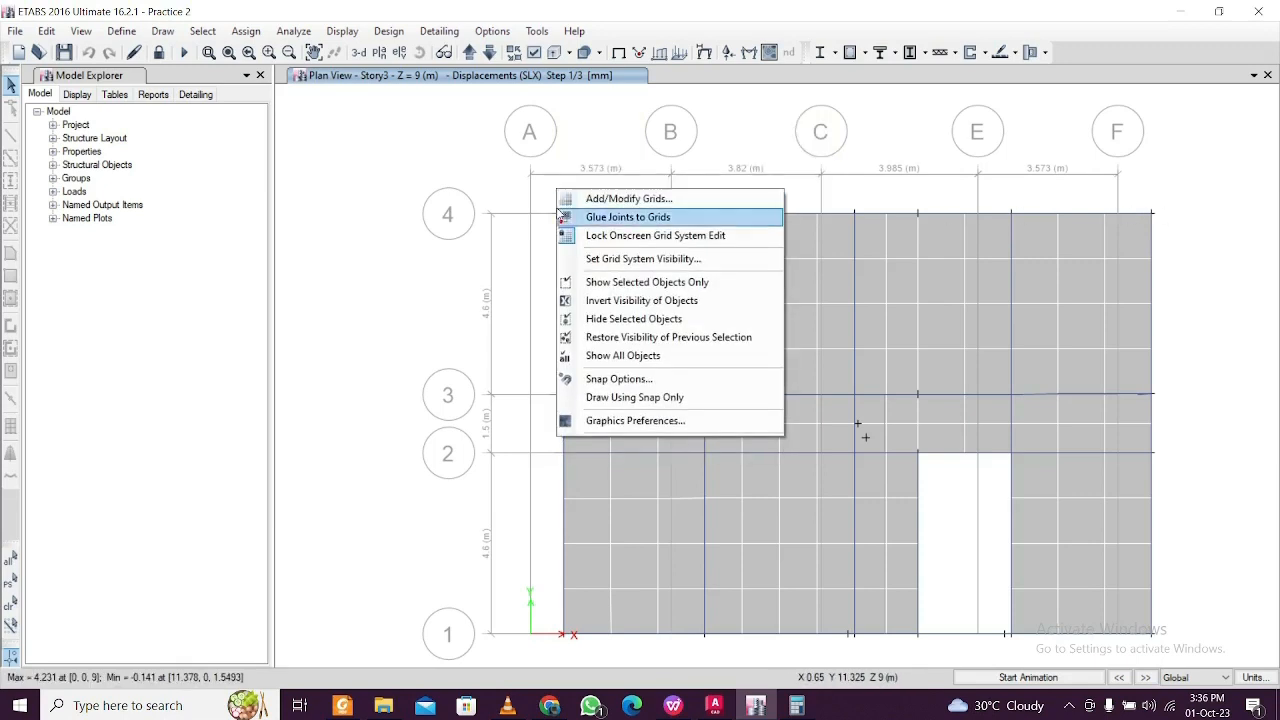
{"action": "right_click", "coordinate": [500, 174]}
{"action": "left_click", "coordinate": [466, 181]}
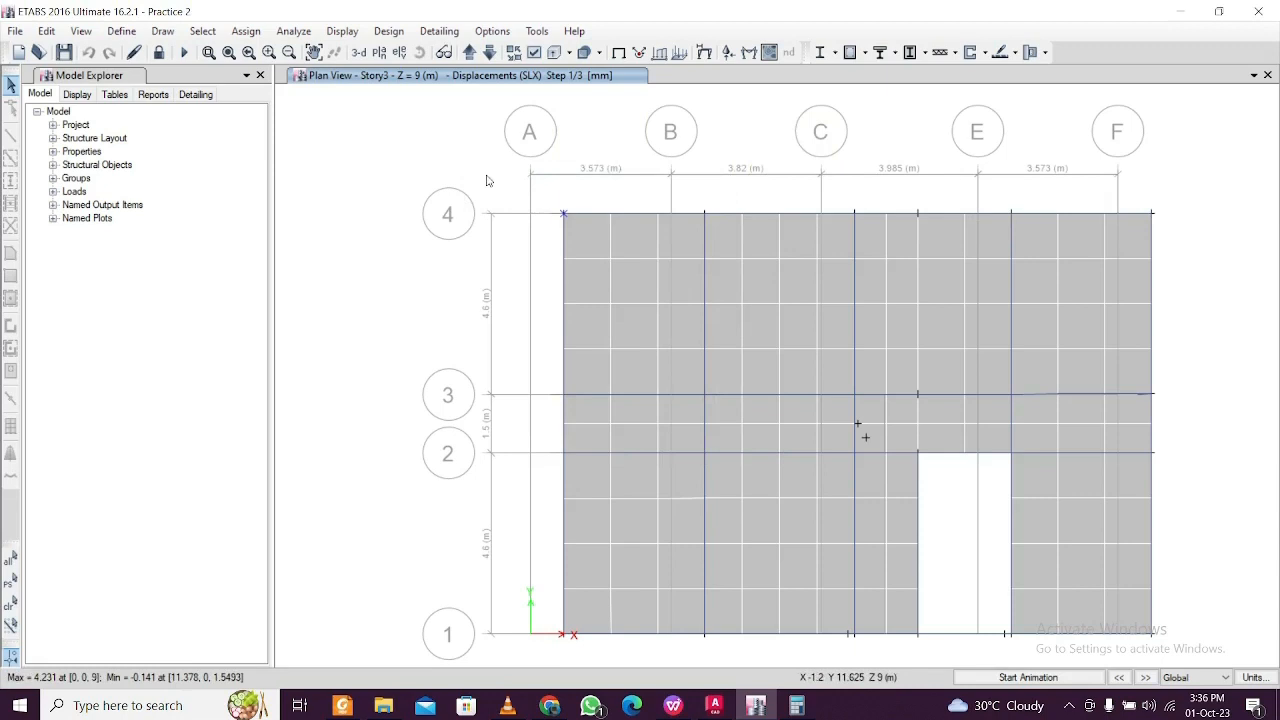
{"action": "right_click", "coordinate": [564, 213]}
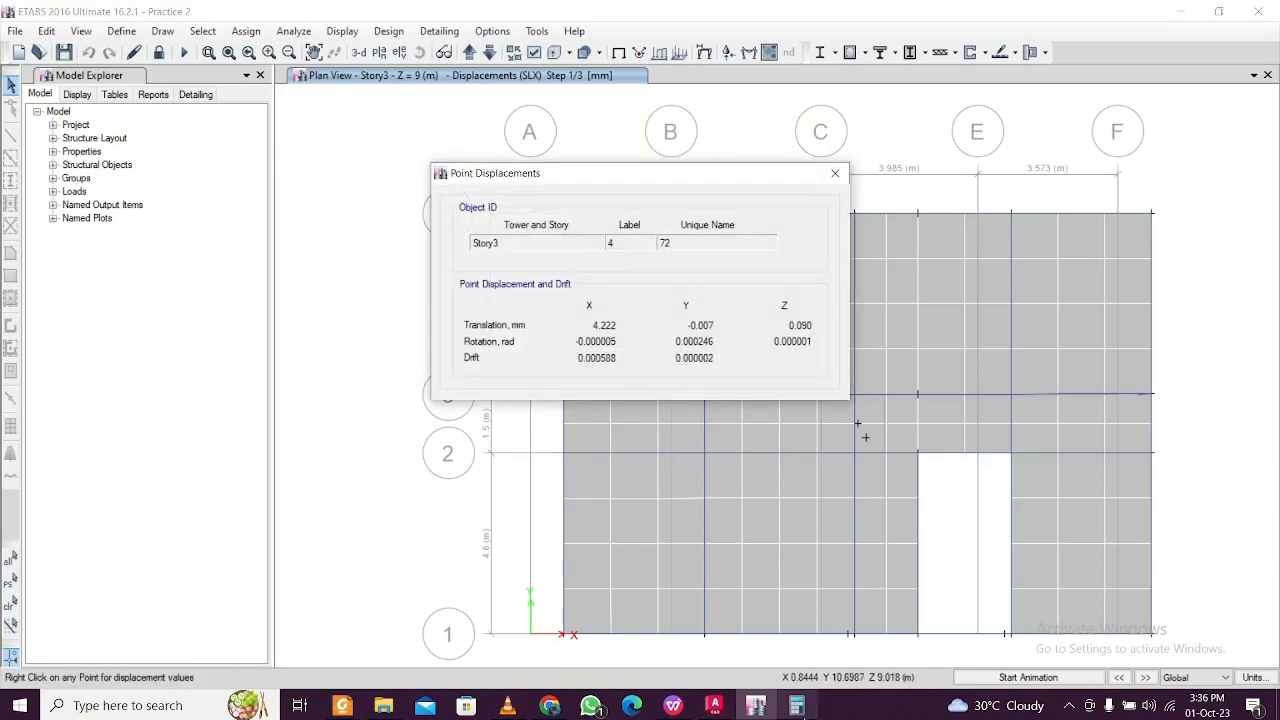
Switch to Calculator, clear it and begin a sum with the A-4 joint's X translation, 4.22.
{"action": "left_click", "coordinate": [796, 705]}
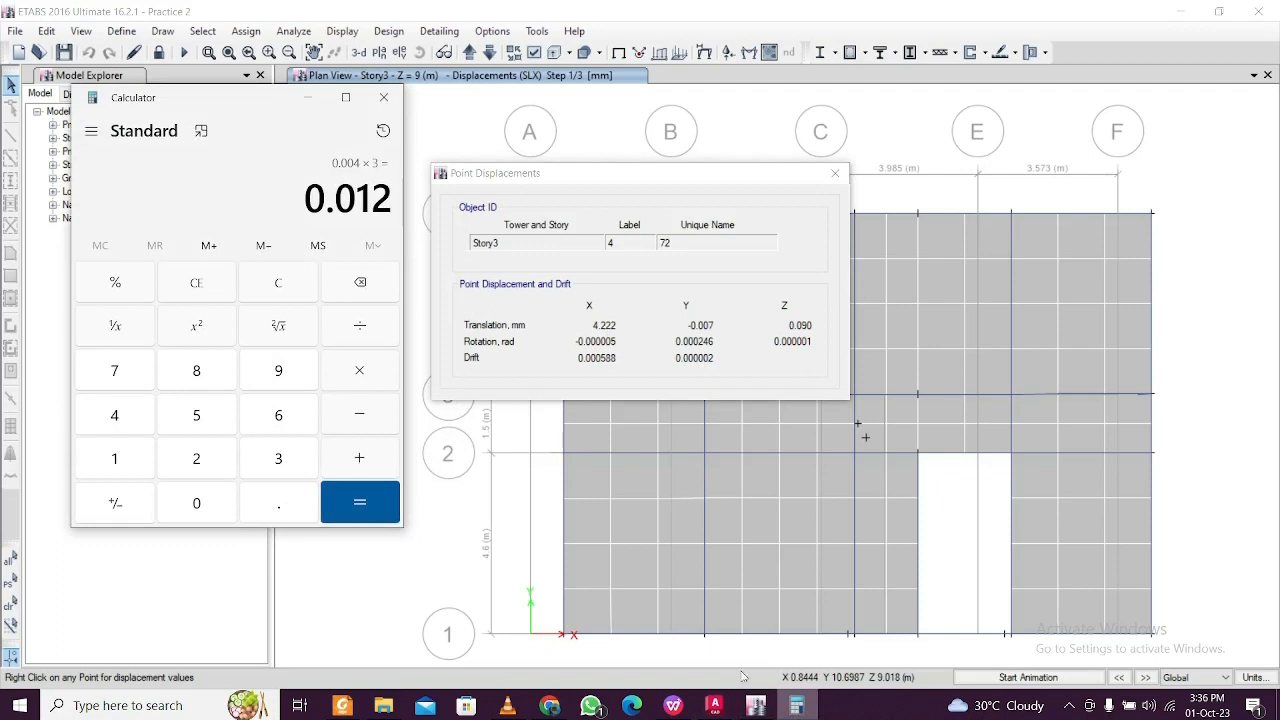
{"action": "left_click", "coordinate": [268, 283]}
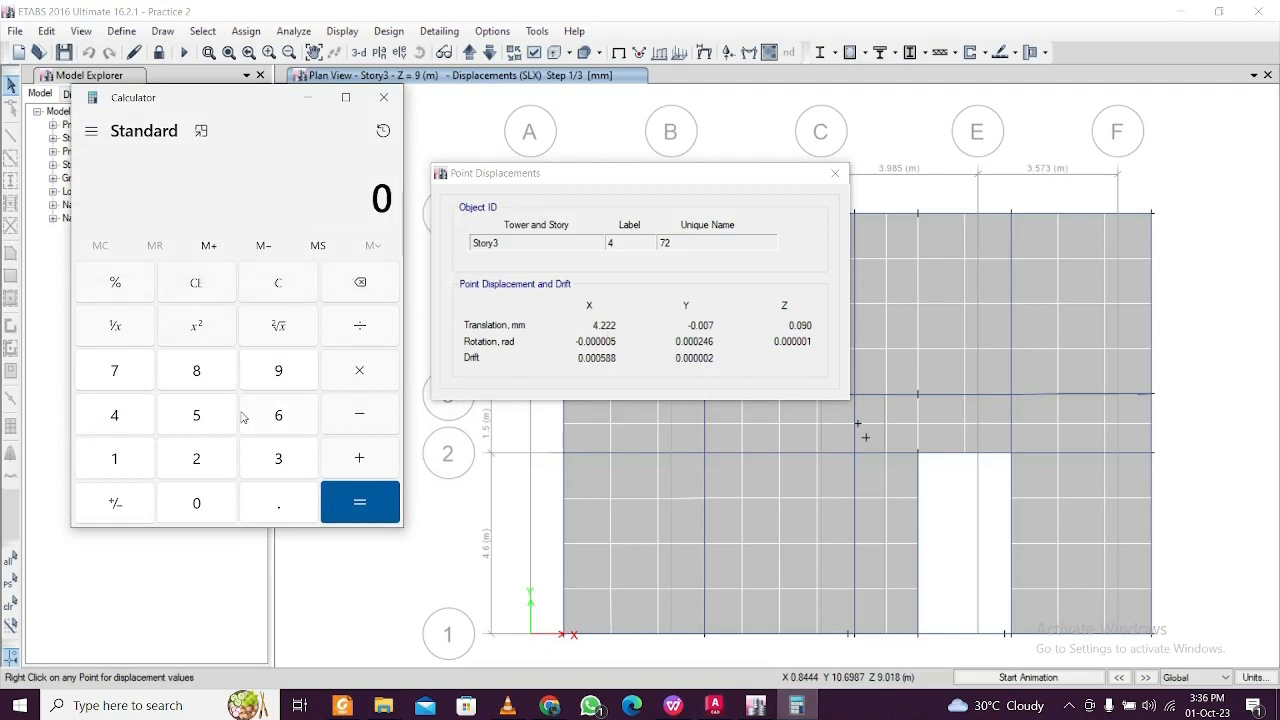
{"action": "type", "text": "4.22"}
{"action": "key", "text": "plus"}
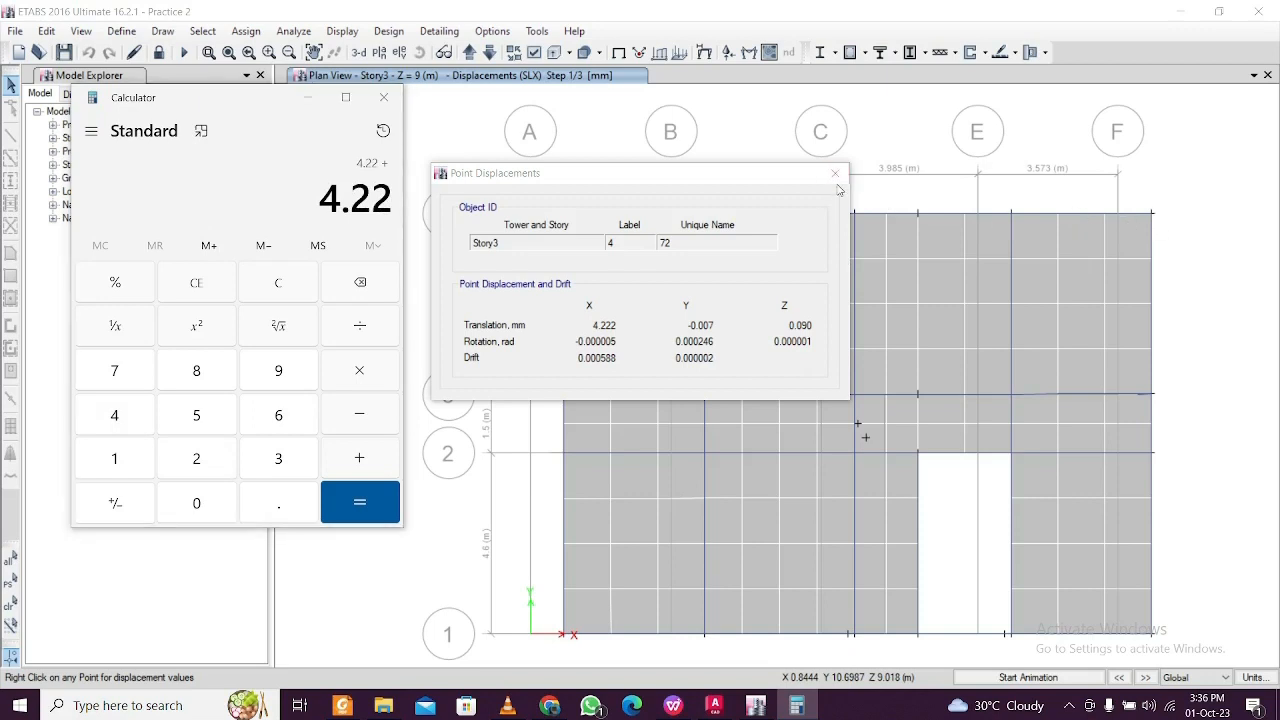
Display the point displacements of the Story3 corner joint at grid intersection F-4 and clear the pending sum in Calculator.
{"action": "left_click", "coordinate": [875, 203]}
{"action": "right_click", "coordinate": [1153, 214]}
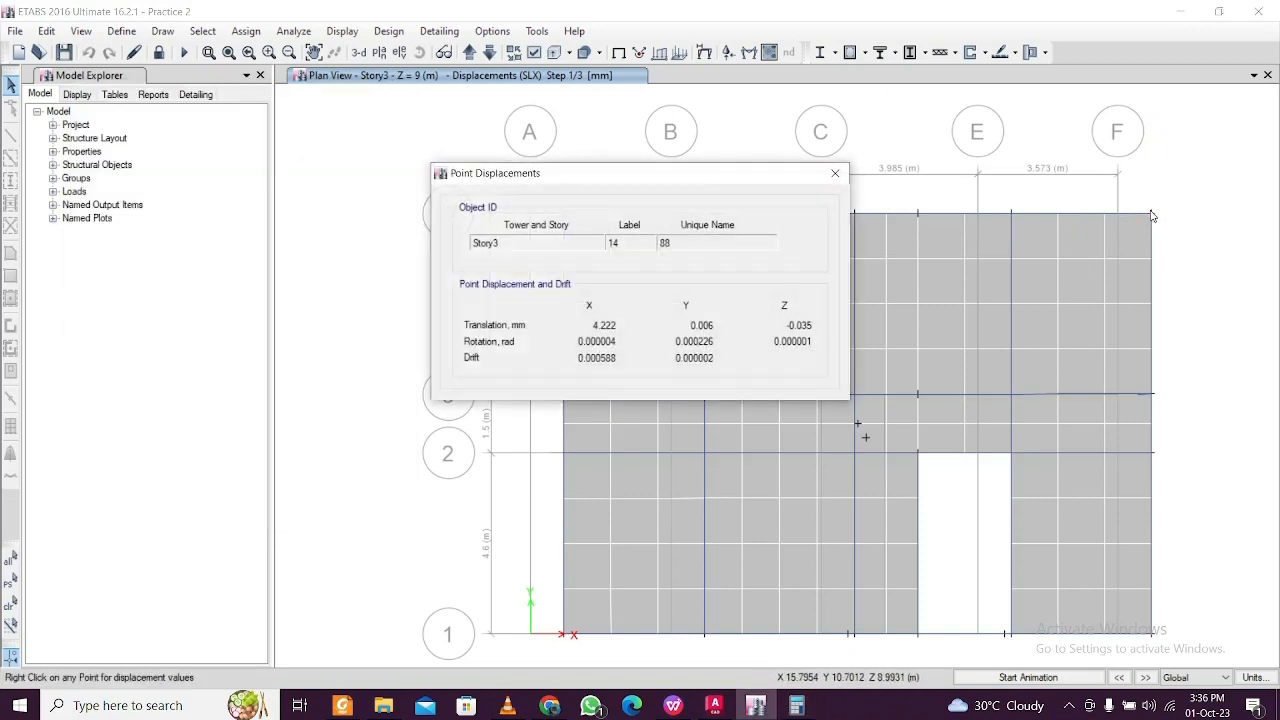
{"action": "left_click", "coordinate": [796, 705]}
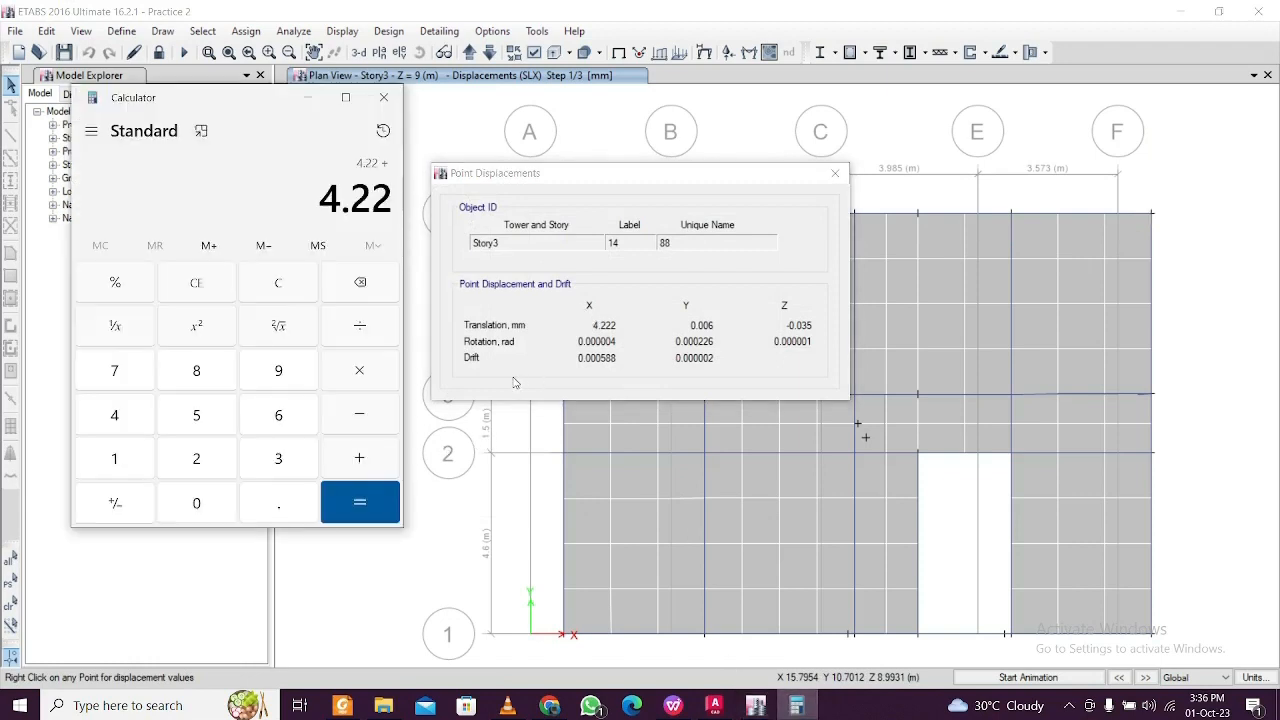
{"action": "key", "text": "Escape"}
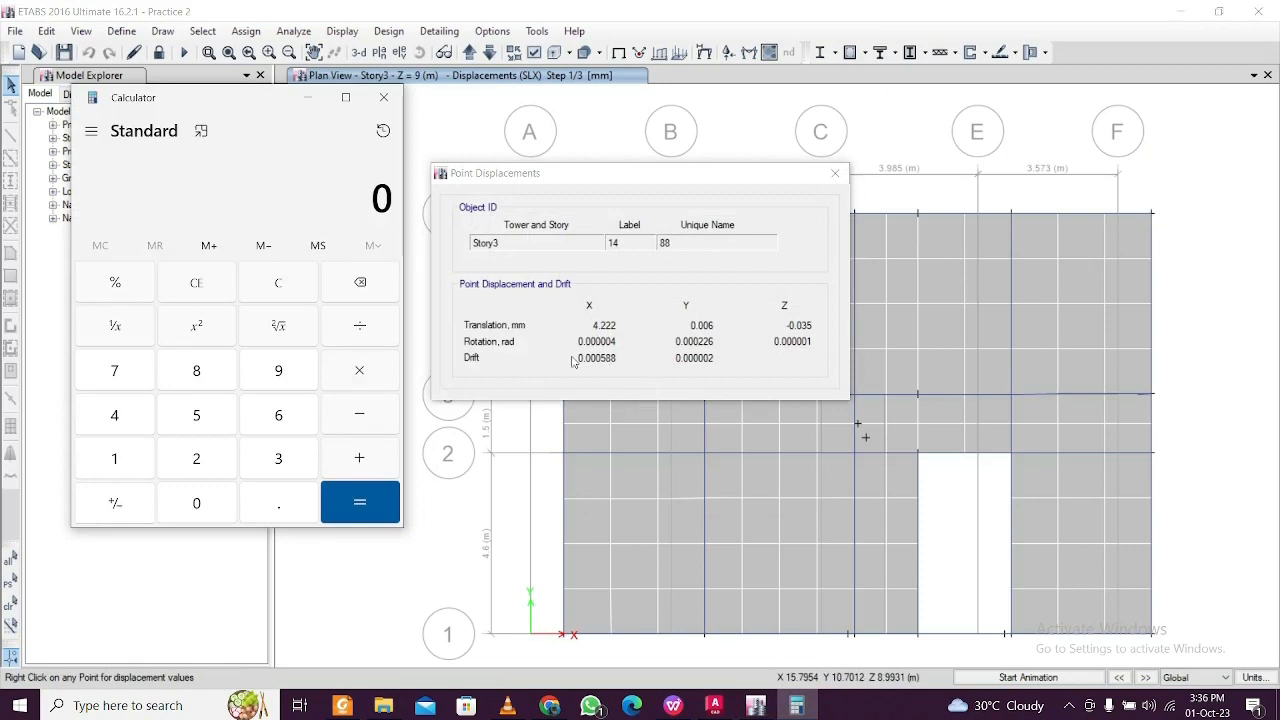
{"action": "type", "text": "1"}
{"action": "left_click", "coordinate": [835, 173]}
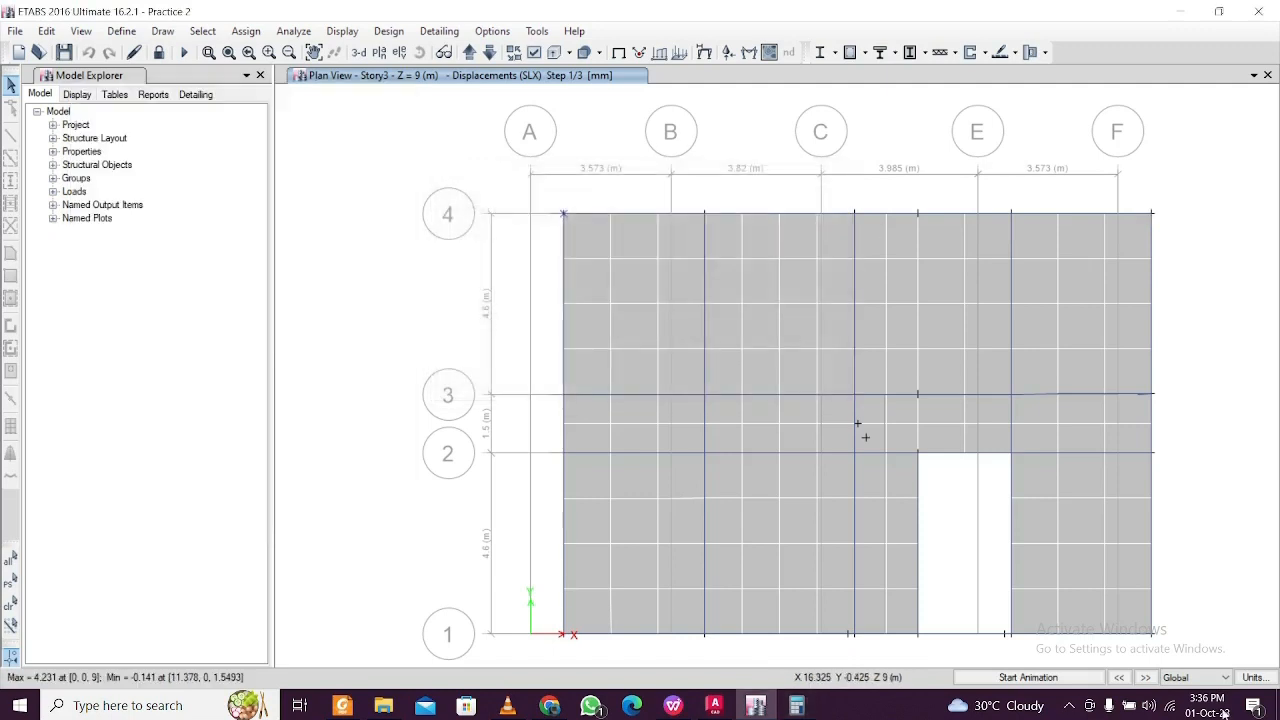
Check the point displacements of the Story3 corner joints at grid intersections F-1 and A-1.
{"action": "right_click", "coordinate": [1153, 642]}
{"action": "left_click", "coordinate": [1191, 423]}
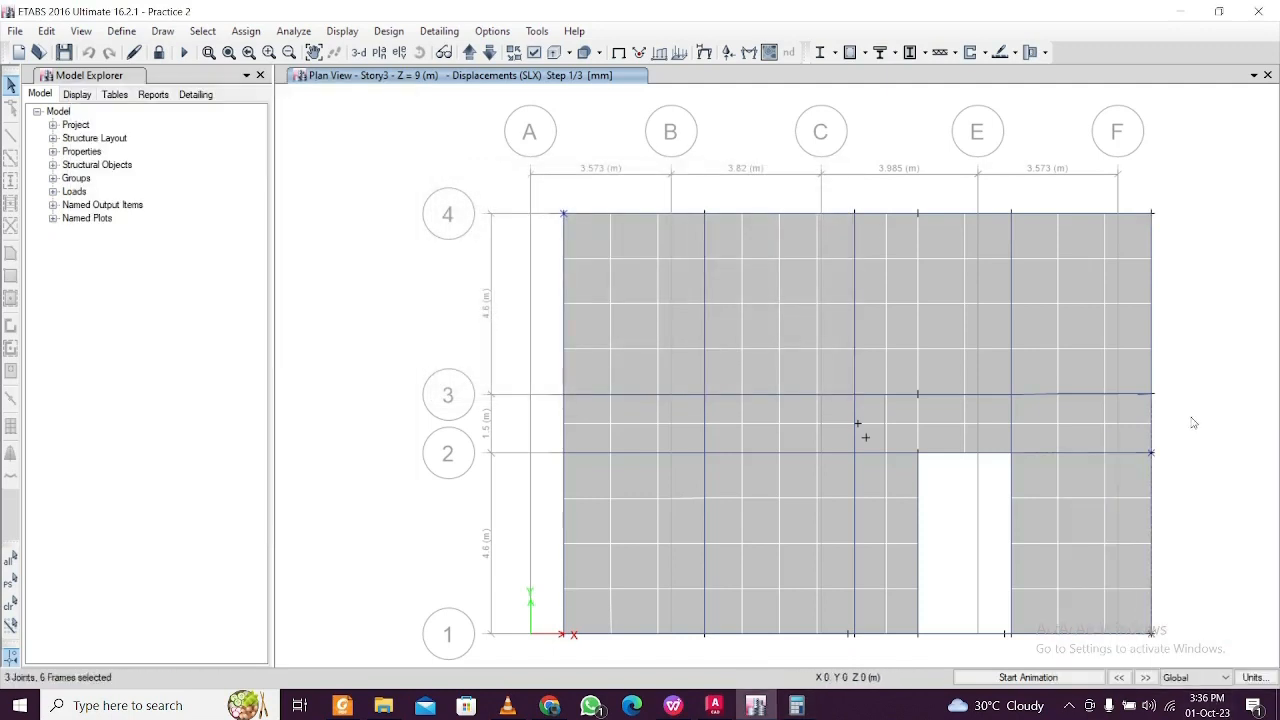
{"action": "right_click", "coordinate": [1153, 634]}
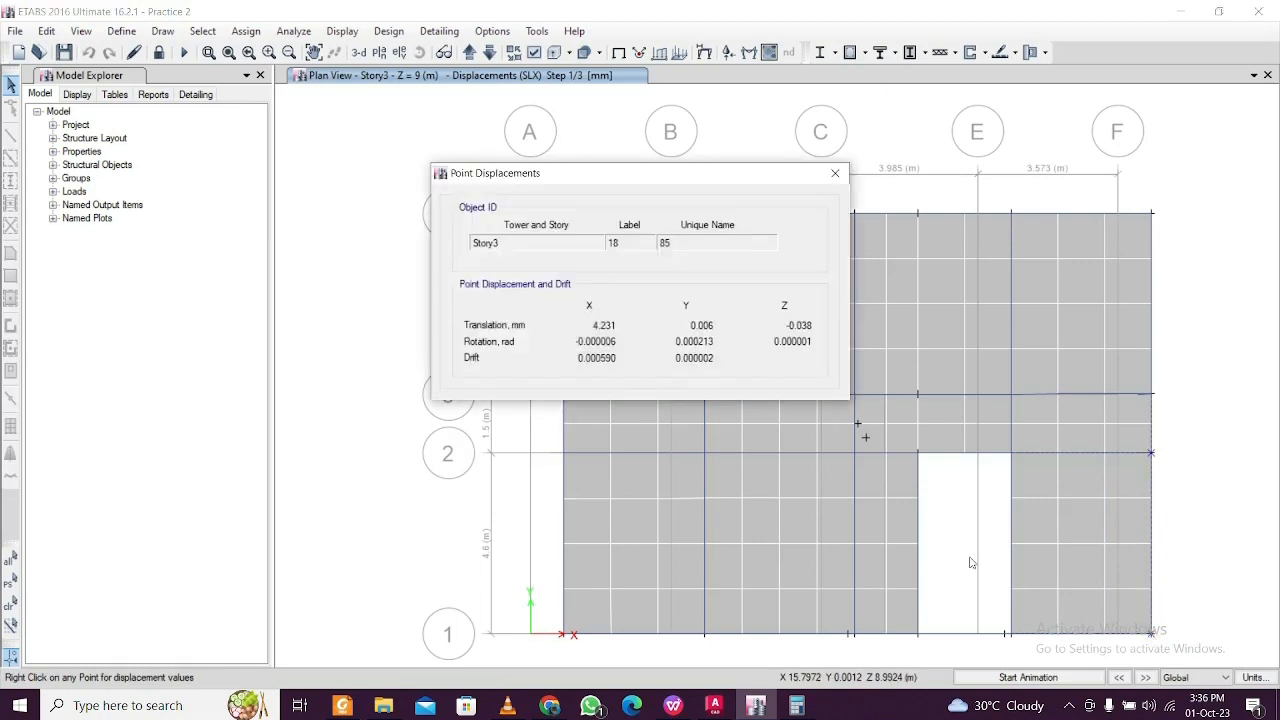
{"action": "left_click", "coordinate": [835, 174]}
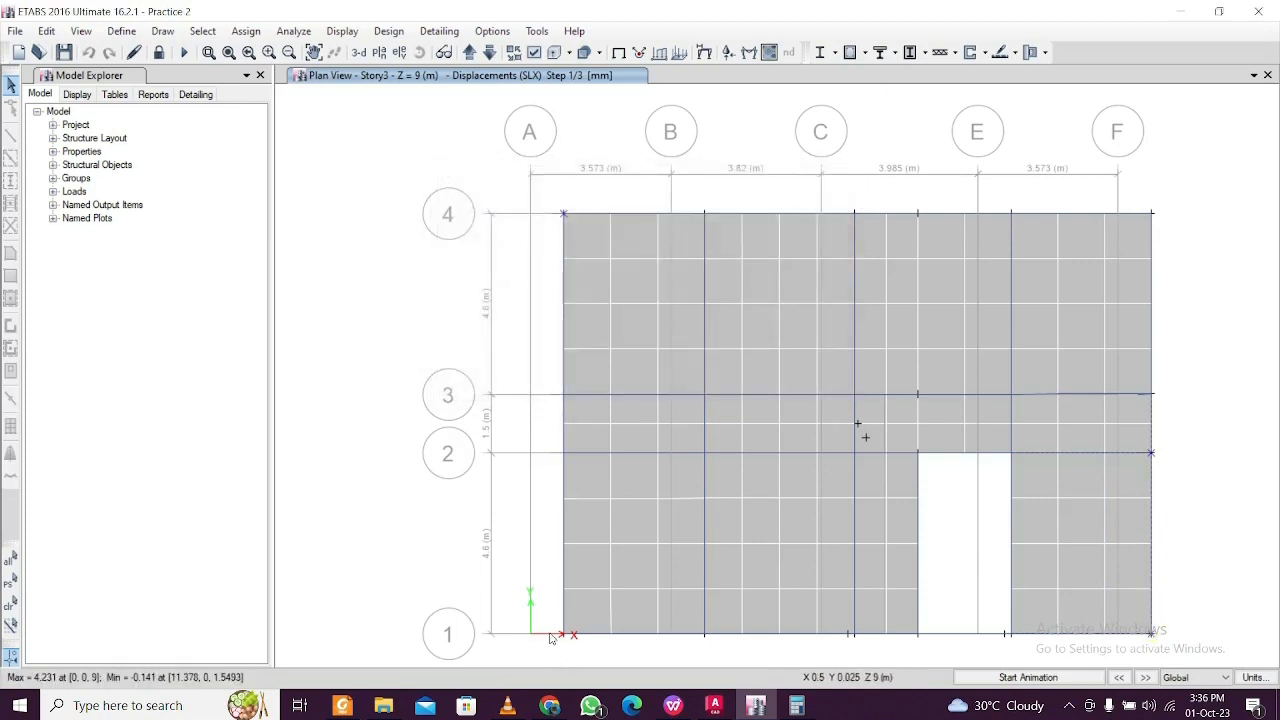
{"action": "right_click", "coordinate": [565, 634]}
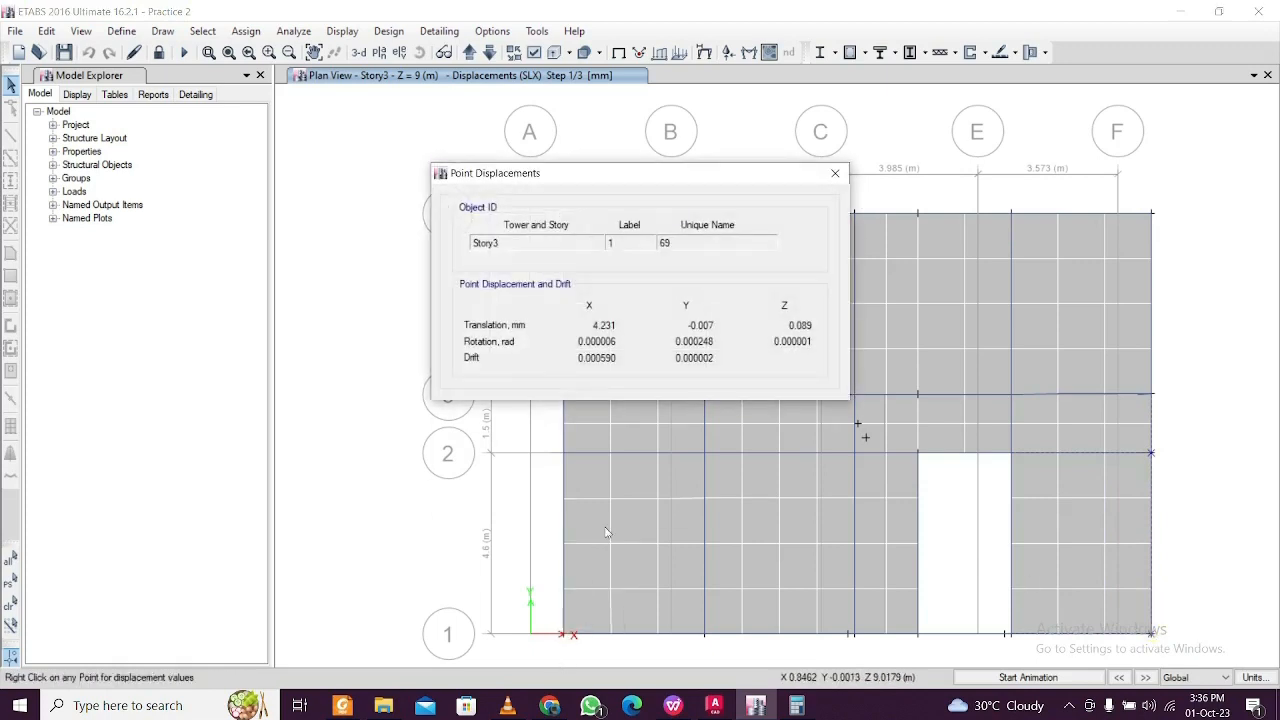
{"action": "left_click", "coordinate": [836, 175]}
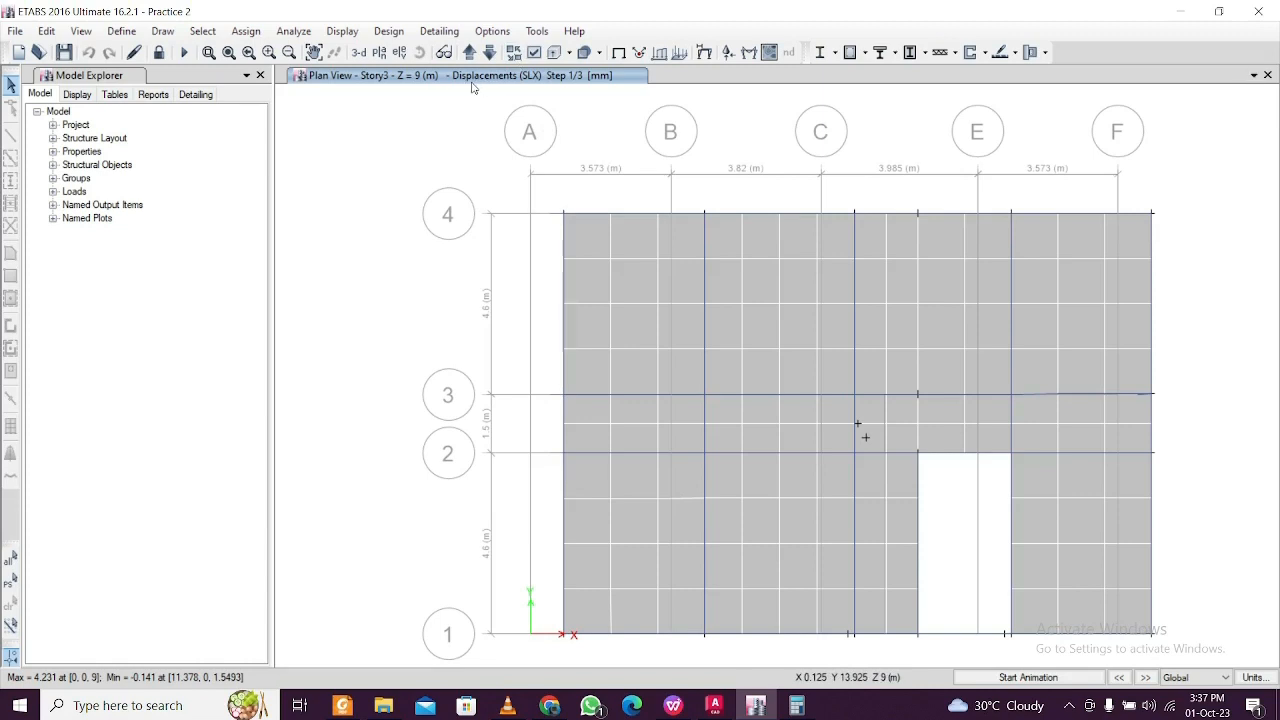
Switch from the Story3 plan to the default 3-D view of the SLX deformed shape.
{"action": "left_click", "coordinate": [358, 52]}
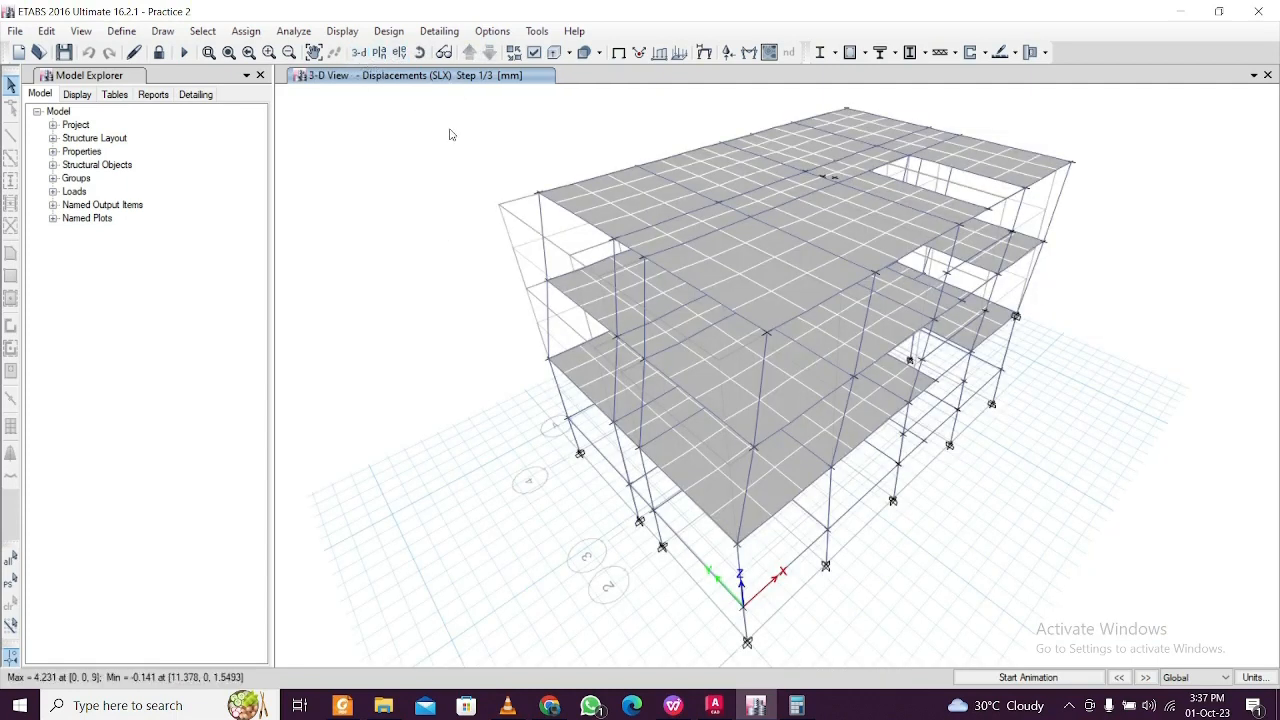
{"action": "middle_click_drag", "start_coordinate": [449, 146], "coordinate": [439, 170]}
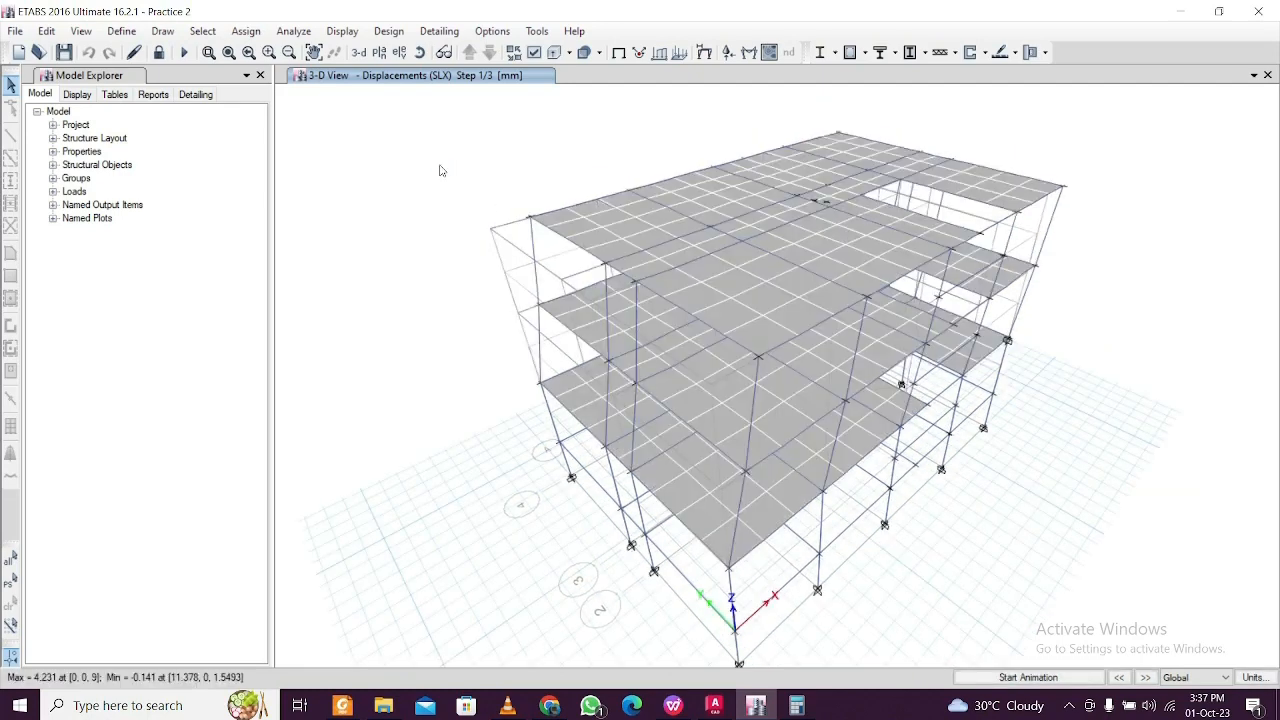